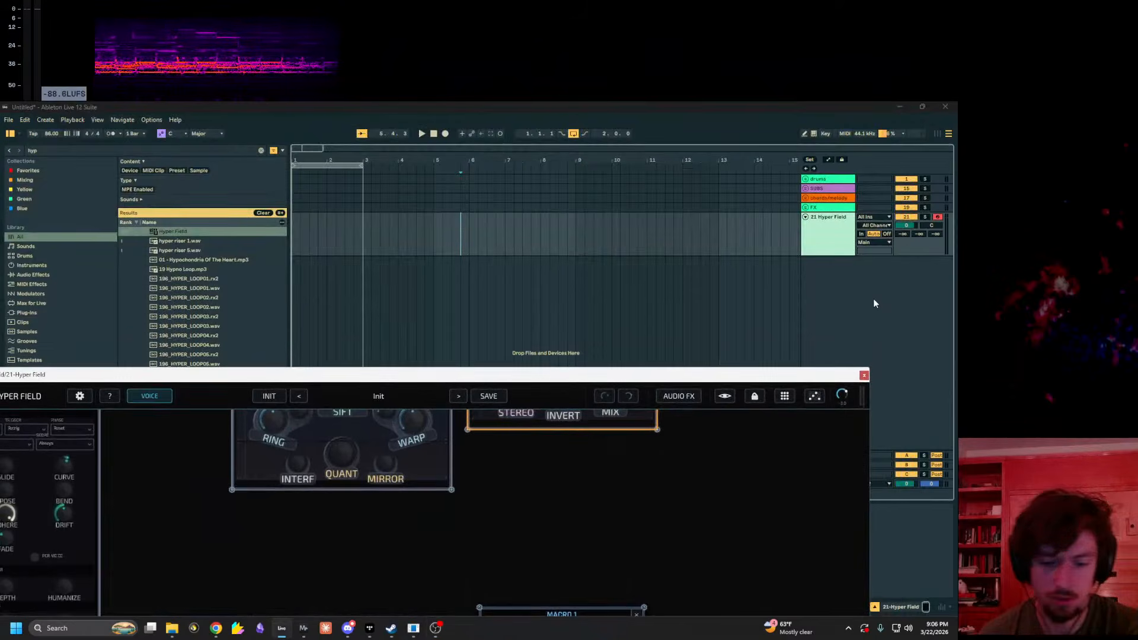
Step: Make the set's window full screen and move the Hyper Field plugin window down, clear of the arrangement tracks
{"action": "key", "text": "F11"}
{"action": "left_click_drag", "start_coordinate": [554, 381], "coordinate": [596, 218]}
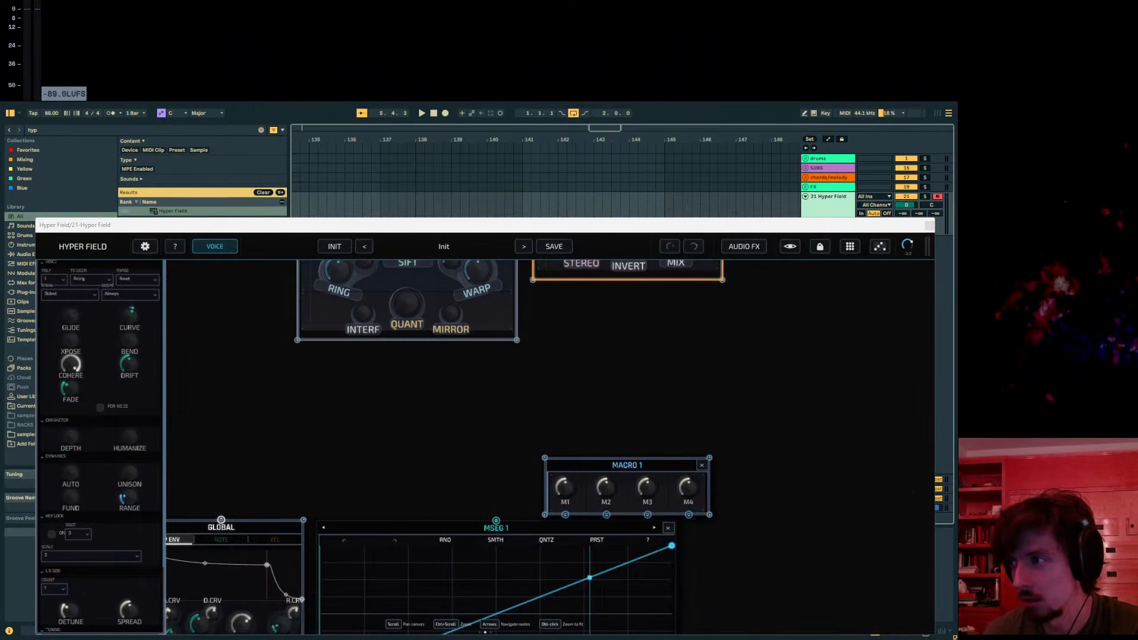
{"action": "mouse_move", "coordinate": [282, 231]}
{"action": "left_mouse_down"}
{"action": "mouse_move", "coordinate": [466, 167]}
{"action": "mouse_move", "coordinate": [337, 166]}
{"action": "left_mouse_up"}
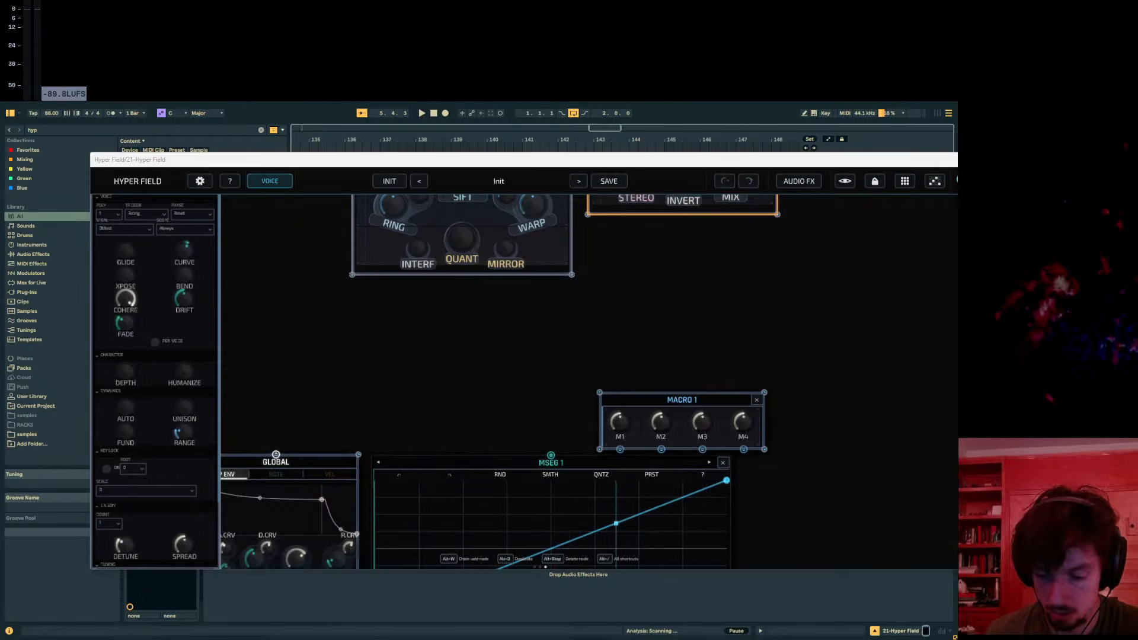
{"action": "left_click_drag", "start_coordinate": [614, 162], "coordinate": [752, 146]}
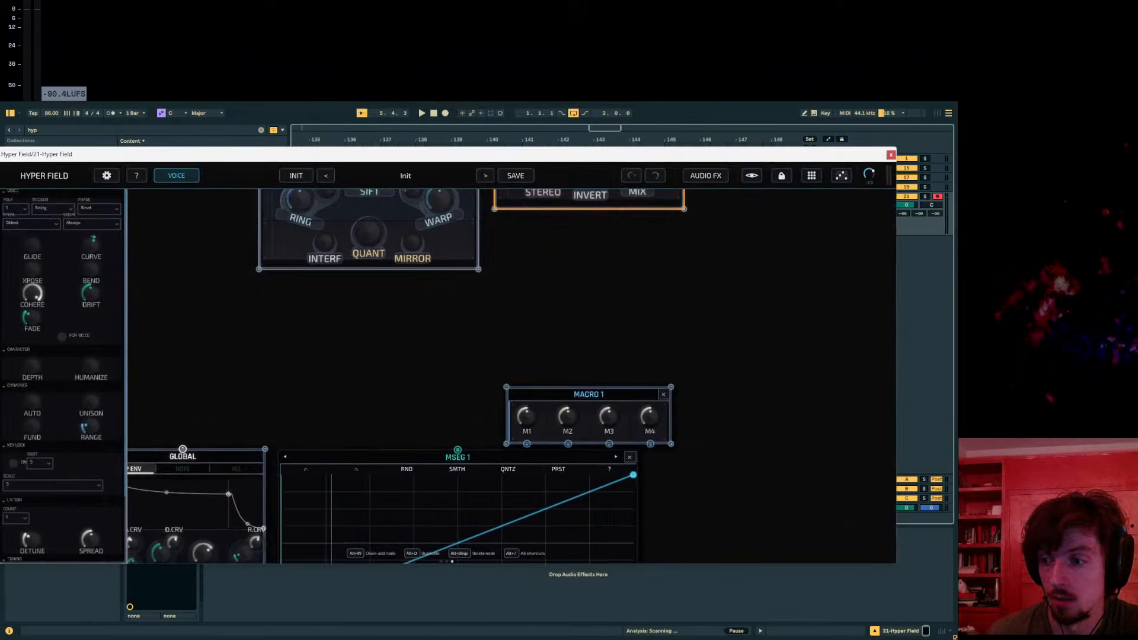
{"action": "mouse_move", "coordinate": [388, 157]}
{"action": "left_mouse_down"}
{"action": "mouse_move", "coordinate": [409, 223]}
{"action": "mouse_move", "coordinate": [380, 273]}
{"action": "mouse_move", "coordinate": [374, 413]}
{"action": "left_mouse_up"}
Step: Select the first eight bars on the Hyper Field track and set the arrangement loop to that range
{"action": "left_click", "coordinate": [514, 220]}
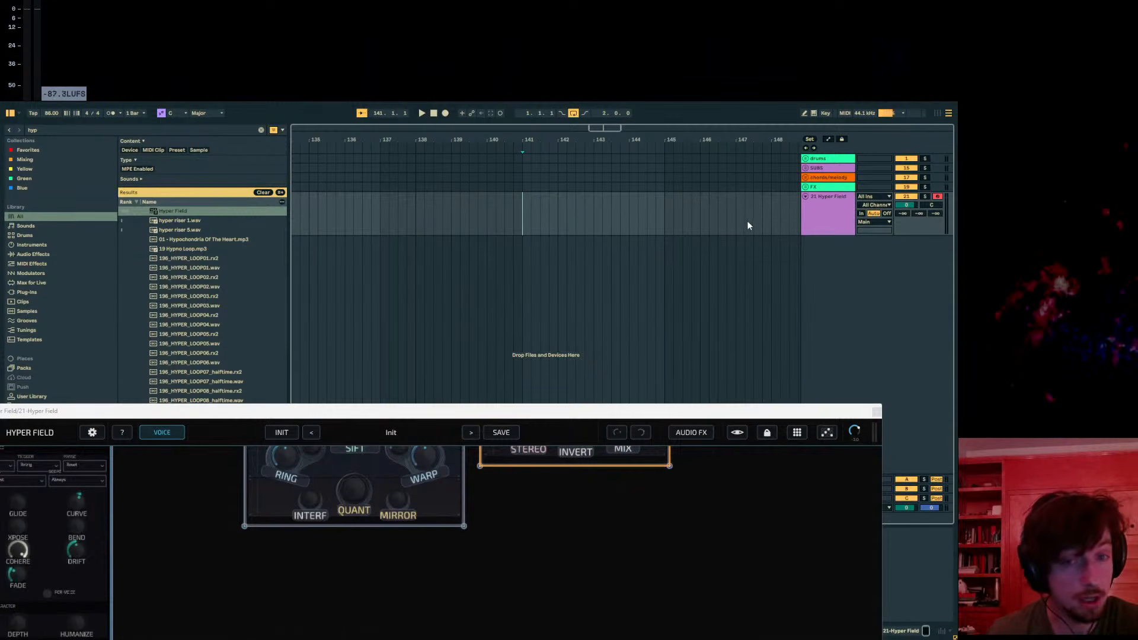
{"action": "left_click_drag", "start_coordinate": [481, 131], "coordinate": [654, 137]}
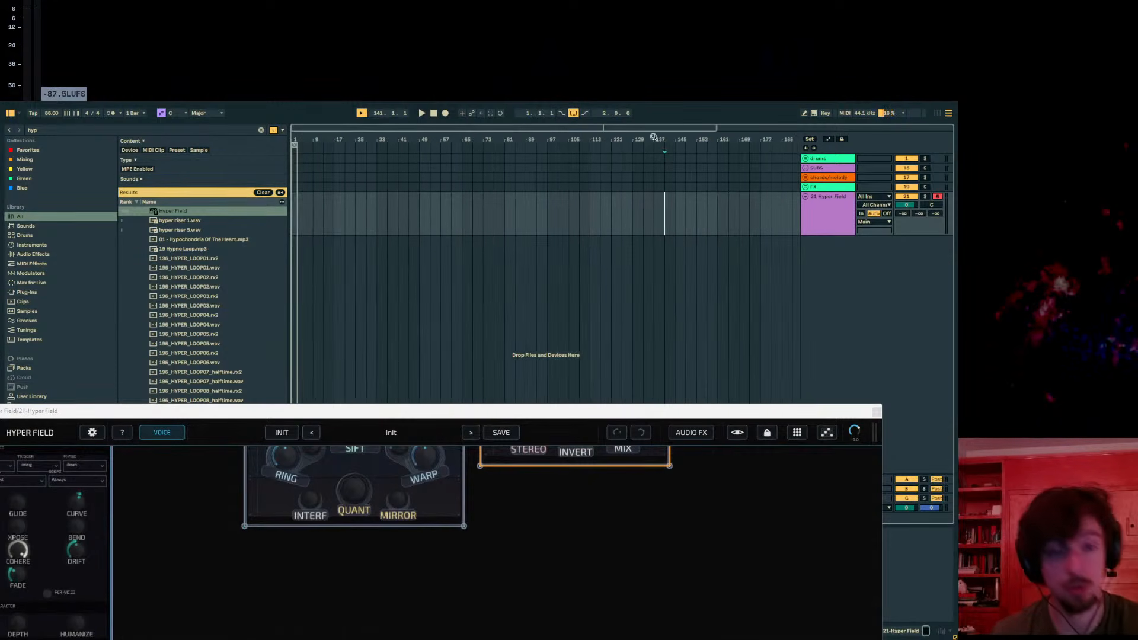
{"action": "left_click_drag", "start_coordinate": [297, 141], "coordinate": [367, 143]}
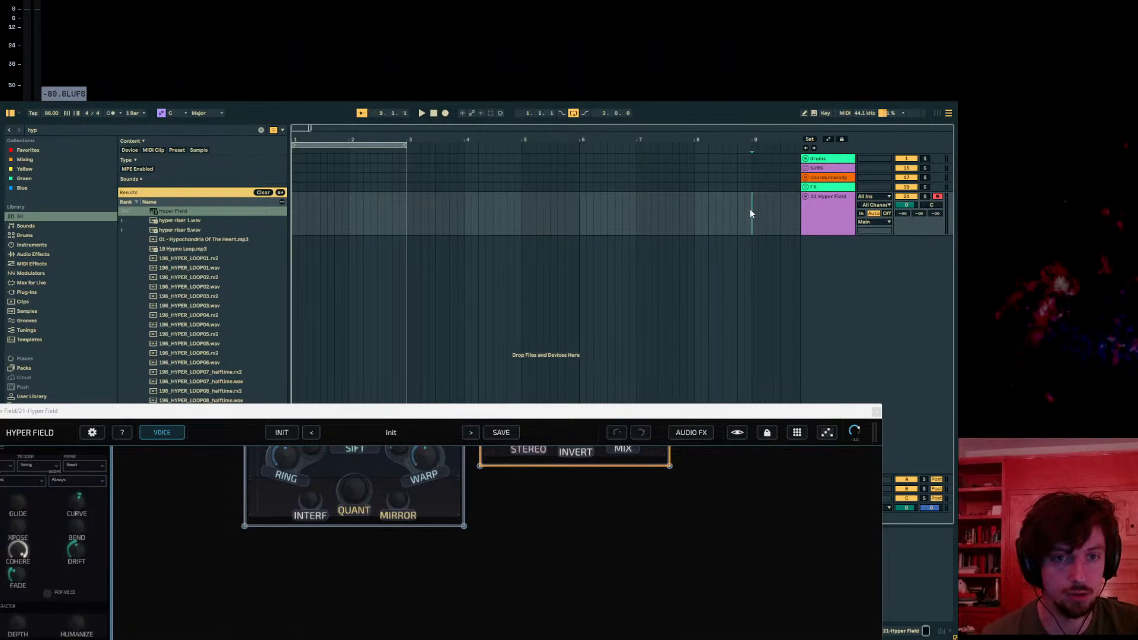
{"action": "left_click_drag", "start_coordinate": [750, 213], "coordinate": [2, 296]}
{"action": "key", "text": "ctrl+l"}
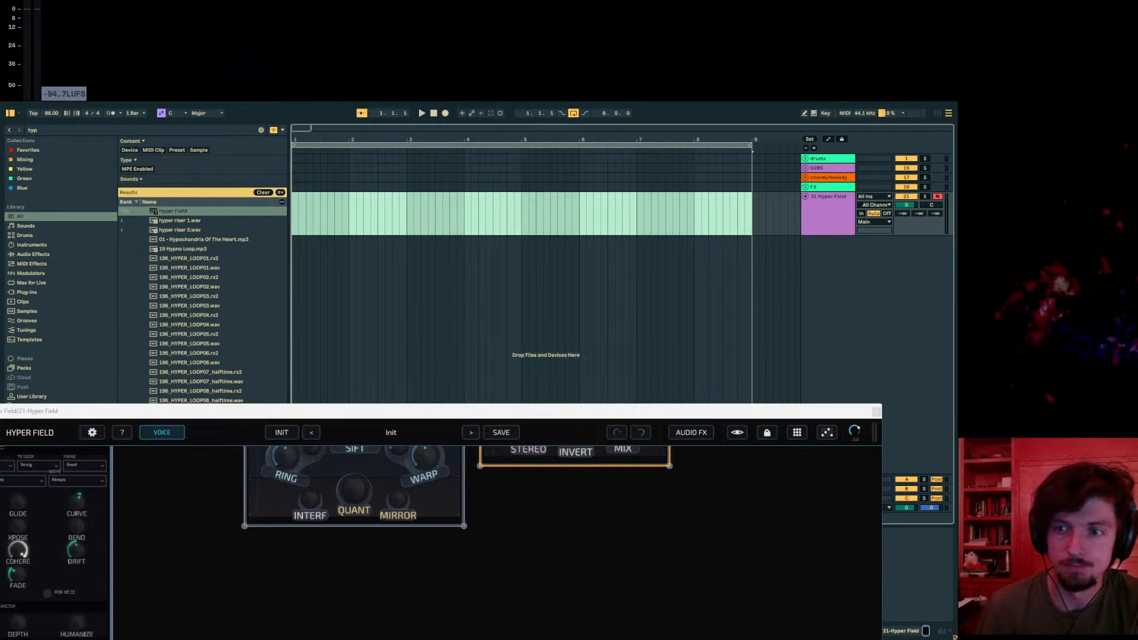
Step: Move the Hyper Field window back up over the arrangement and bring the Spectrum and Comb nodes into view
{"action": "left_click_drag", "start_coordinate": [631, 419], "coordinate": [657, 212]}
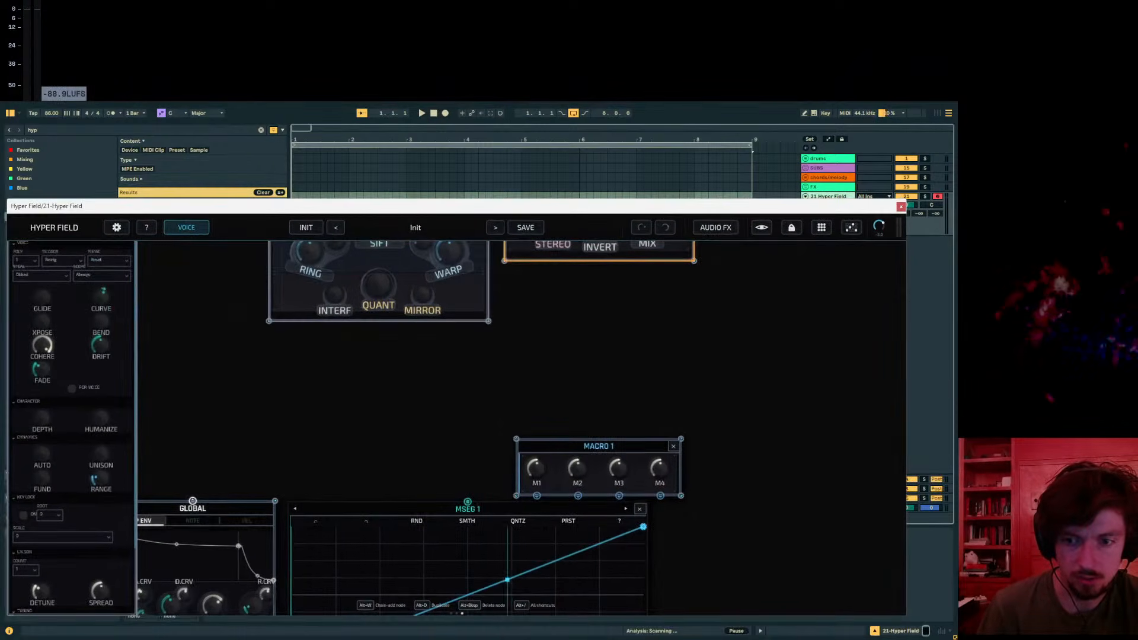
{"action": "left_click_drag", "start_coordinate": [650, 208], "coordinate": [655, 158]}
{"action": "left_click_drag", "start_coordinate": [542, 324], "coordinate": [560, 486]}
{"action": "left_click_drag", "start_coordinate": [651, 403], "coordinate": [677, 424]}
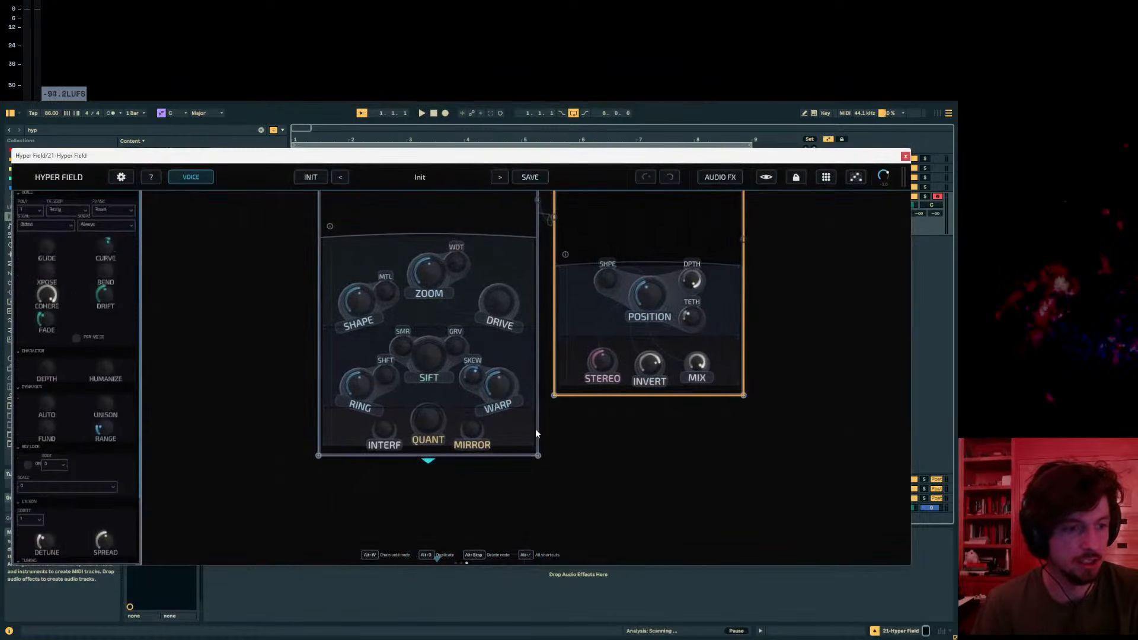
Step: Enable the computer MIDI keyboard, lower its octave range to C-3 to D-1 and audition the patch with repeated low notes
{"action": "left_click", "coordinate": [814, 116]}
{"action": "key", "text": "a"}
{"action": "key", "text": "z"}
{"action": "key", "text": "z"}
{"action": "key", "text": "a"}
{"action": "key", "text": "z"}
{"action": "key", "text": "a"}
{"action": "key", "text": "a"}
{"action": "key", "text": "z"}
{"action": "key", "text": "a"}
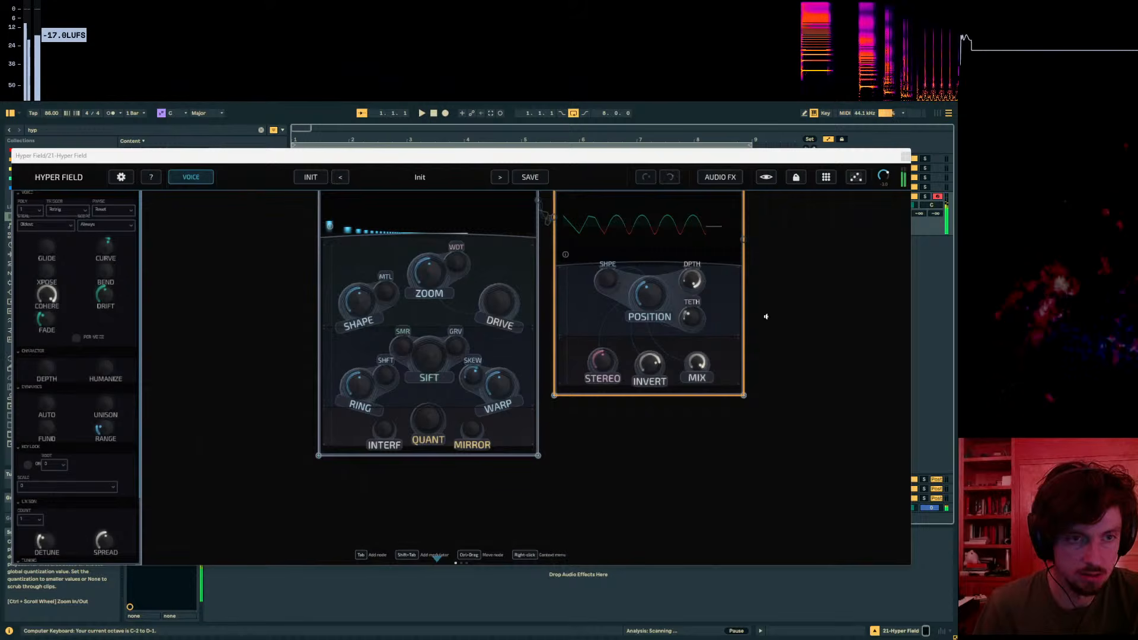
{"action": "key", "text": "x"}
{"action": "key", "text": "a"}
{"action": "key", "text": "z"}
{"action": "key", "text": "a"}
Step: Set the Hyper Field synth quality to Extreme in the plugin's options
{"action": "left_click_drag", "start_coordinate": [112, 155], "coordinate": [274, 150]}
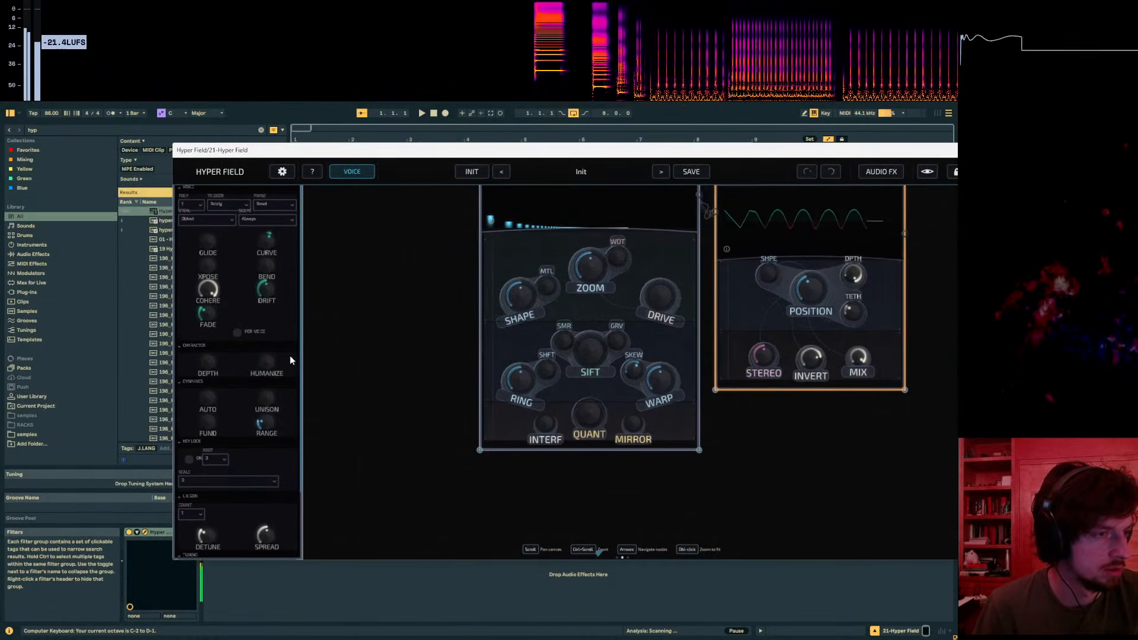
{"action": "left_click_drag", "start_coordinate": [361, 253], "coordinate": [363, 307]}
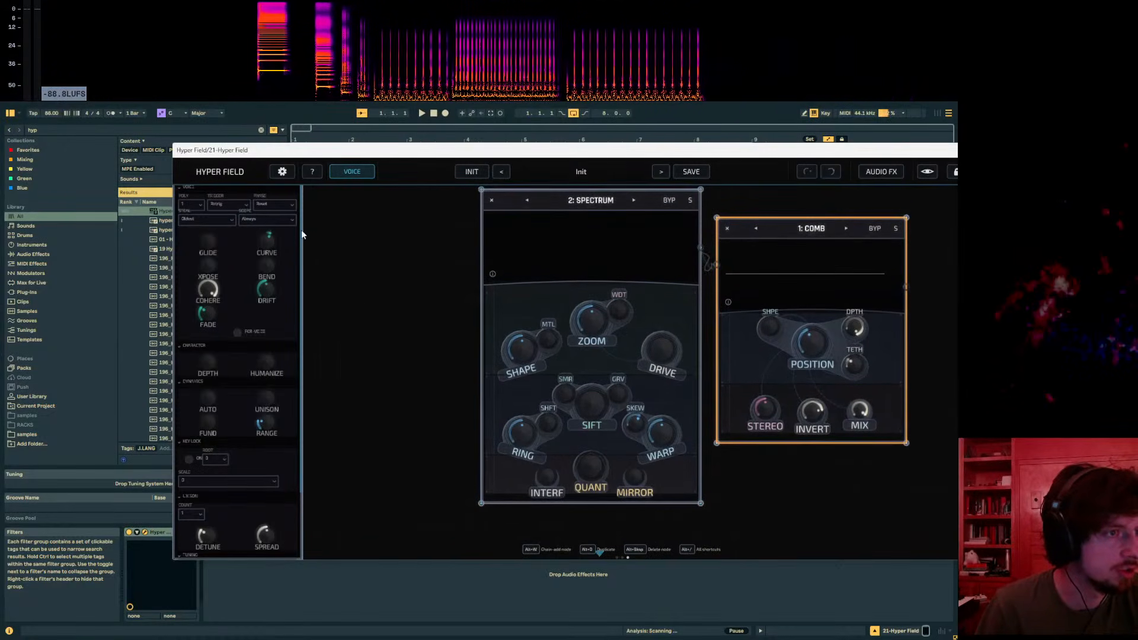
{"action": "left_click", "coordinate": [283, 172]}
{"action": "left_click", "coordinate": [571, 245]}
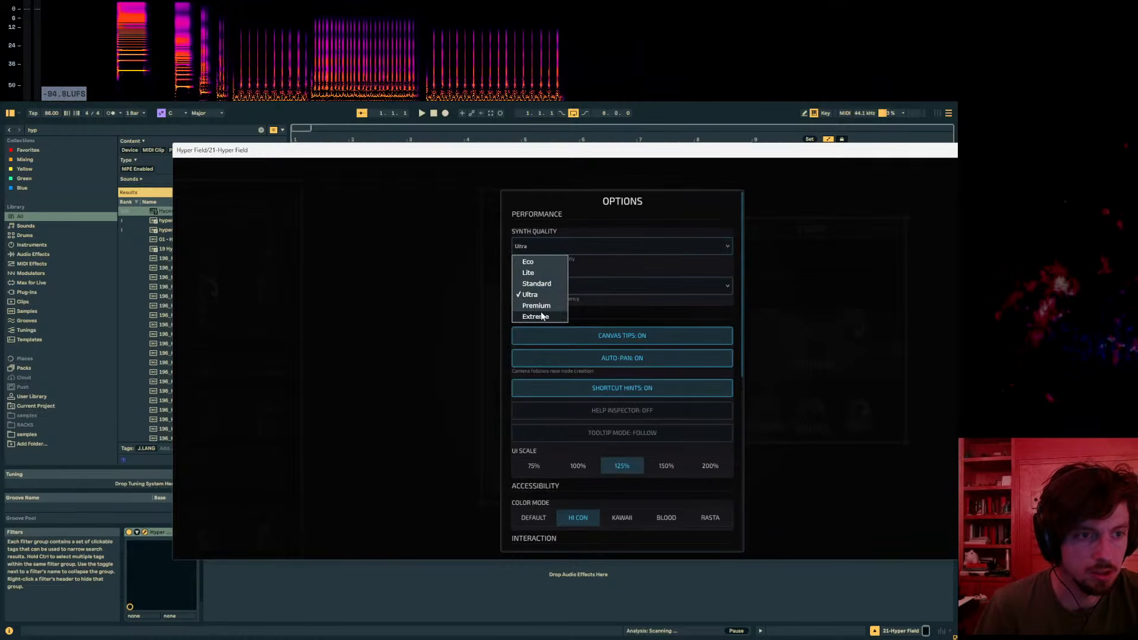
{"action": "left_click", "coordinate": [528, 319]}
{"action": "left_click", "coordinate": [912, 330]}
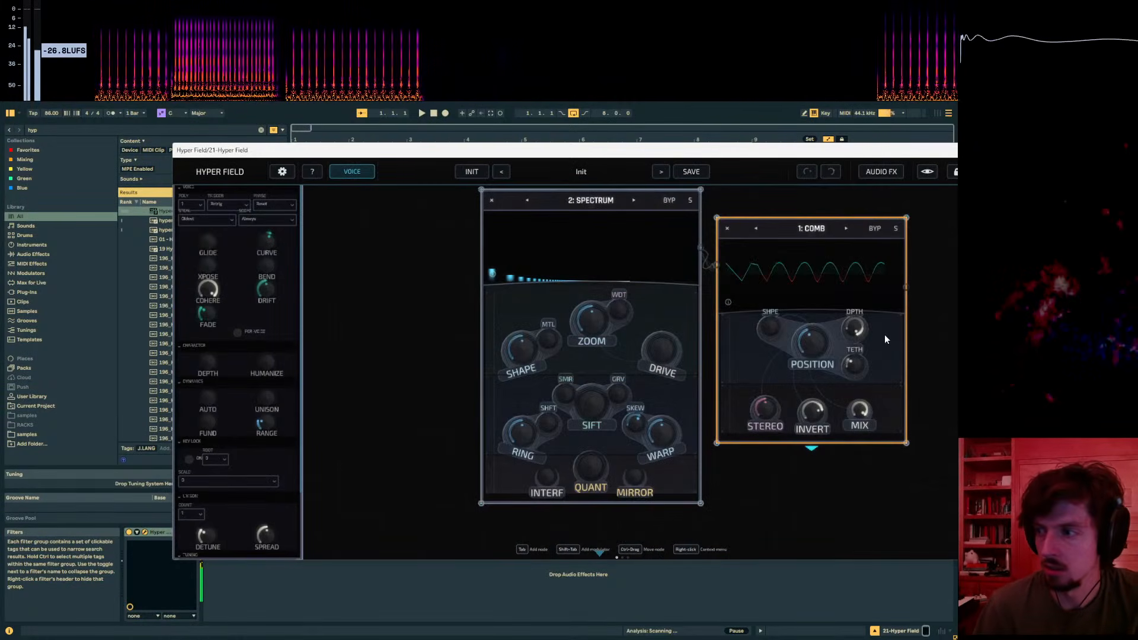
Step: Sweep the Comb node's Position and raise its Shape
{"action": "left_click_drag", "start_coordinate": [738, 149], "coordinate": [541, 151]}
{"action": "mouse_move", "coordinate": [617, 344]}
{"action": "left_mouse_down"}
{"action": "mouse_move", "coordinate": [633, 305]}
{"action": "mouse_move", "coordinate": [604, 437]}
{"action": "mouse_move", "coordinate": [613, 340]}
{"action": "mouse_move", "coordinate": [613, 354]}
{"action": "left_mouse_up"}
{"action": "left_click_drag", "start_coordinate": [635, 301], "coordinate": [591, 409]}
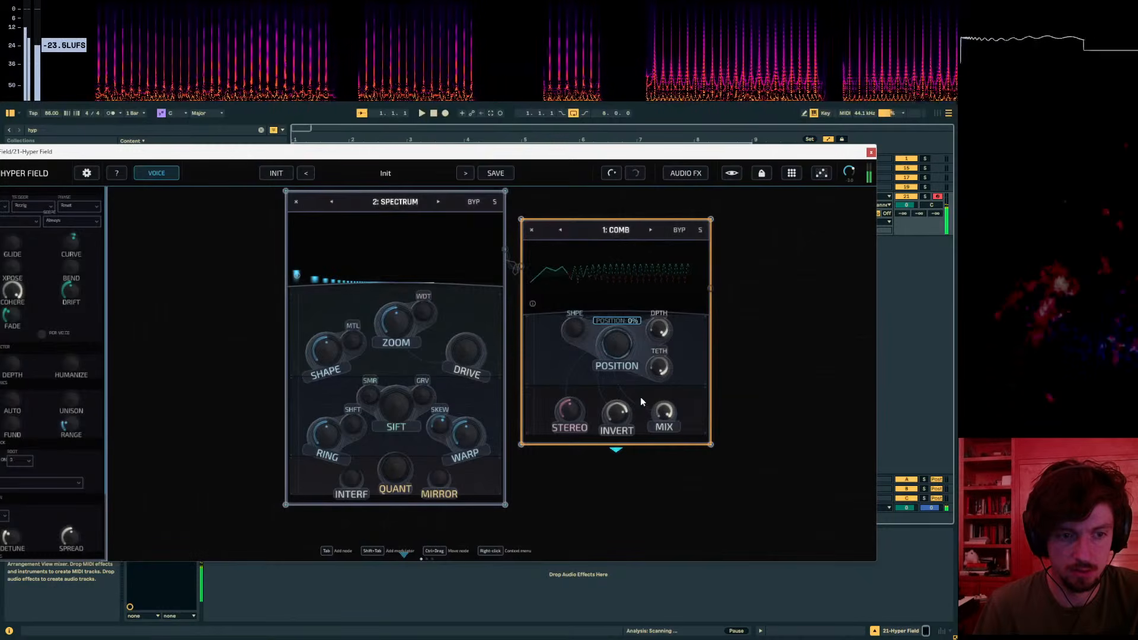
{"action": "left_click_drag", "start_coordinate": [787, 388], "coordinate": [761, 297]}
{"action": "left_click_drag", "start_coordinate": [550, 242], "coordinate": [551, 195]}
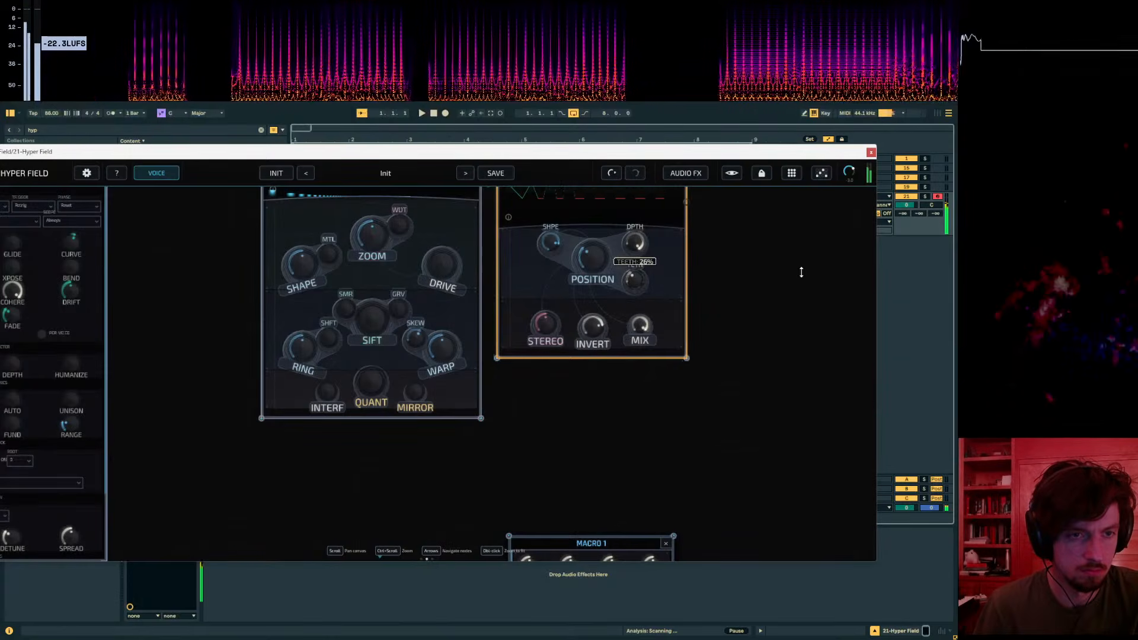
Step: Add a Refract node to the chain after the Comb node
{"action": "left_click_drag", "start_coordinate": [796, 274], "coordinate": [741, 309]}
{"action": "right_click", "coordinate": [740, 309]}
{"action": "type", "text": "prium"}
{"action": "key", "text": "BackSpace"}
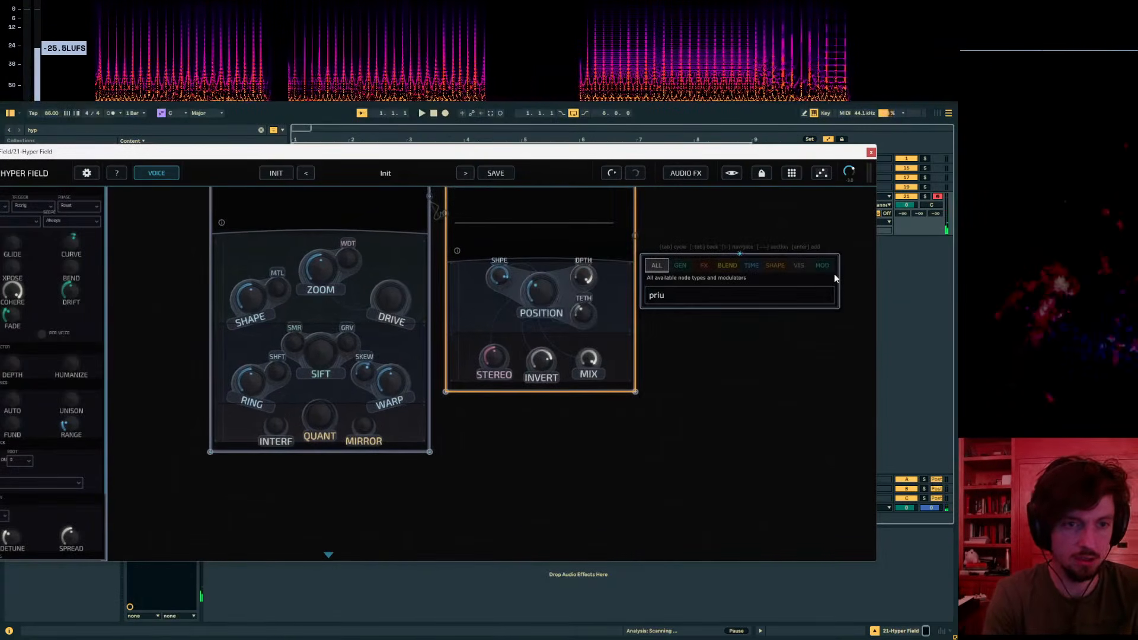
{"action": "key", "text": "BackSpace"}
{"action": "key", "text": "BackSpace"}
{"action": "key", "text": "BackSpace"}
{"action": "key", "text": "BackSpace"}
{"action": "type", "text": "ref"}
{"action": "key", "text": "Return"}
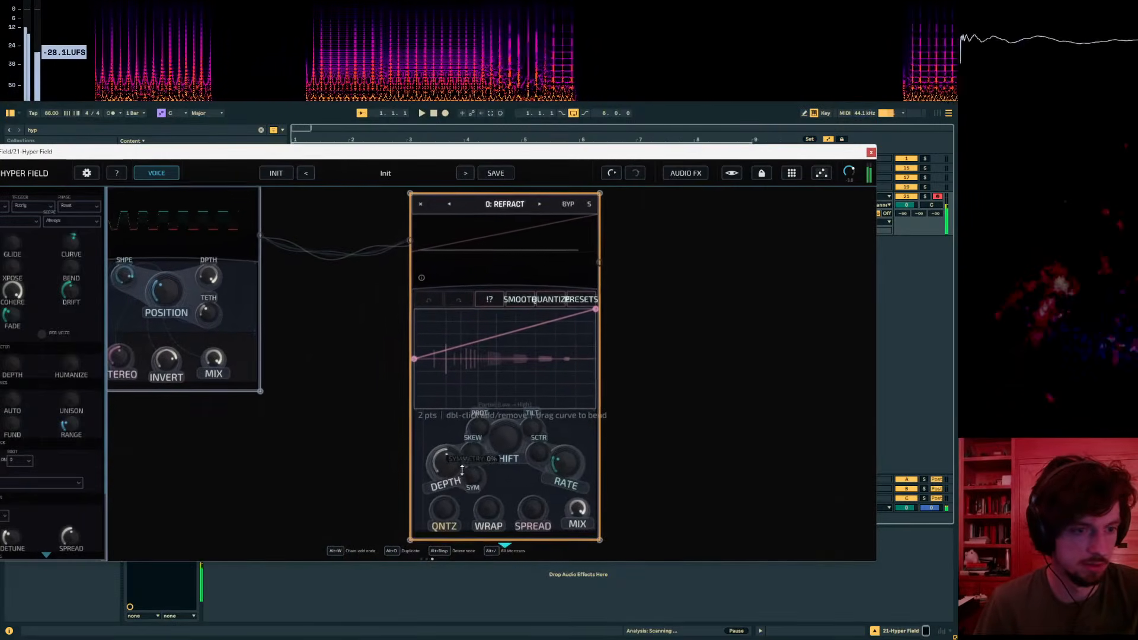
Step: Try raising the Refract node's Shift, and expand the Spectrum node's extra controls to lower its Pitch
{"action": "left_click_drag", "start_coordinate": [510, 440], "coordinate": [522, 406]}
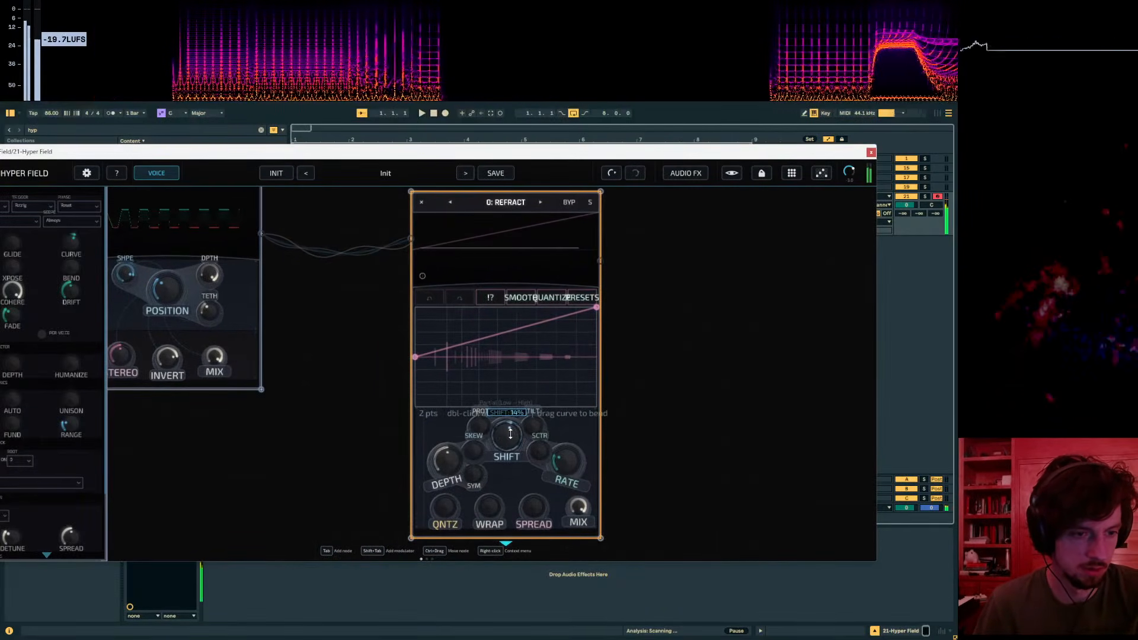
{"action": "left_click_drag", "start_coordinate": [288, 459], "coordinate": [735, 280]}
{"action": "scroll", "coordinate": [385, 291], "scroll_direction": "up", "scroll_amount": 2}
{"action": "left_click", "coordinate": [395, 321]}
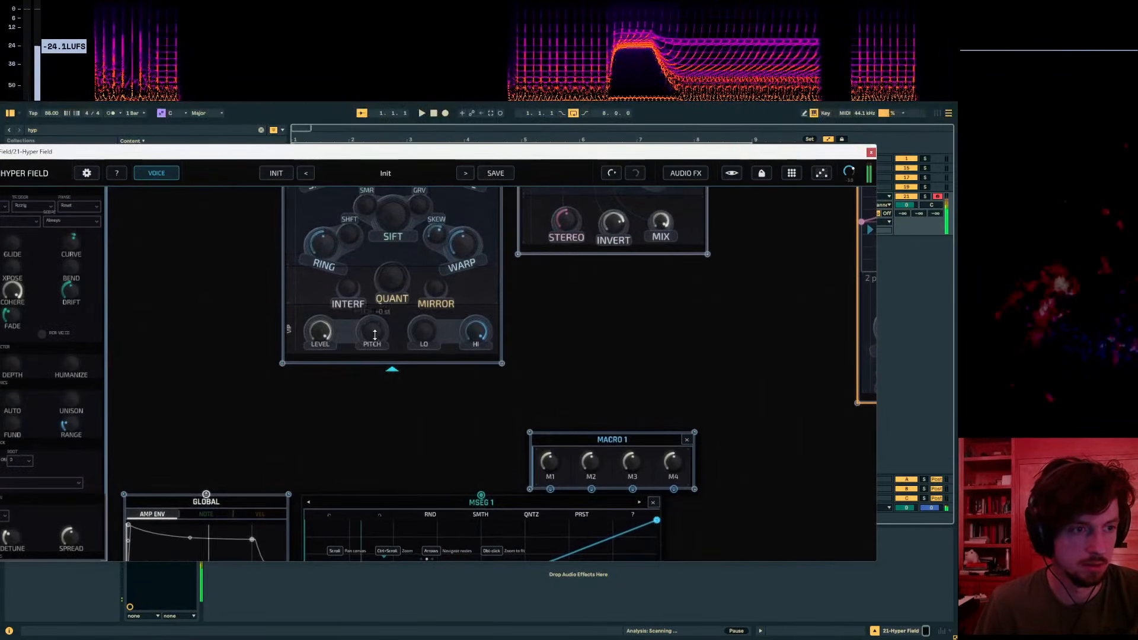
{"action": "left_click_drag", "start_coordinate": [374, 335], "coordinate": [371, 351]}
Step: Raise the Refract node's Depth and Rate and turn its Shift down to about -33%
{"action": "left_click_drag", "start_coordinate": [647, 343], "coordinate": [341, 407]}
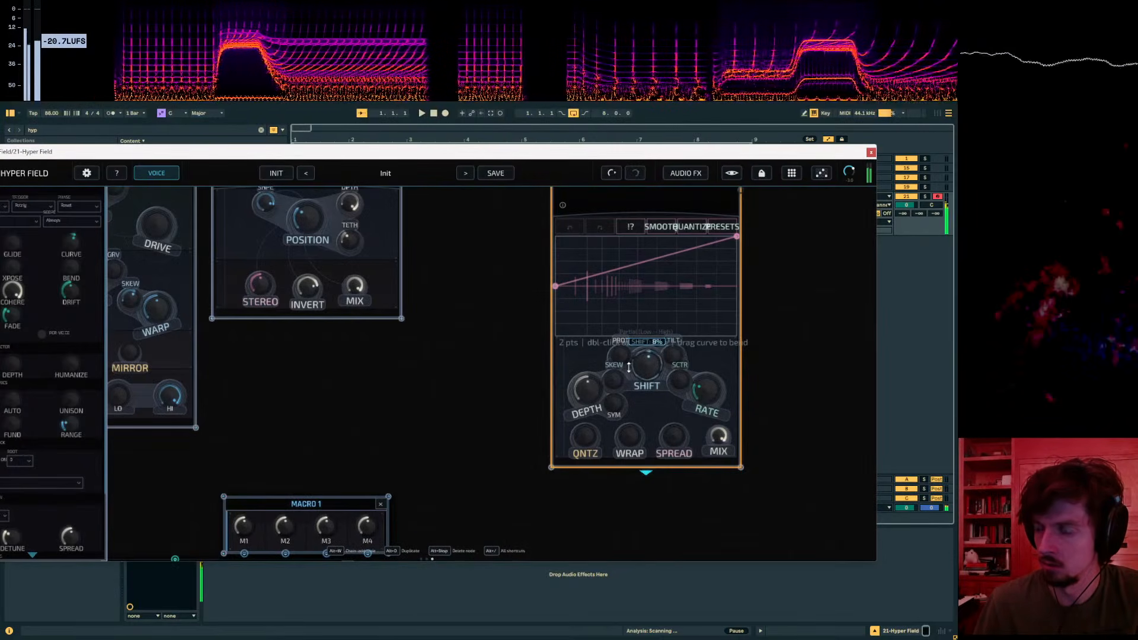
{"action": "left_click_drag", "start_coordinate": [630, 366], "coordinate": [622, 371]}
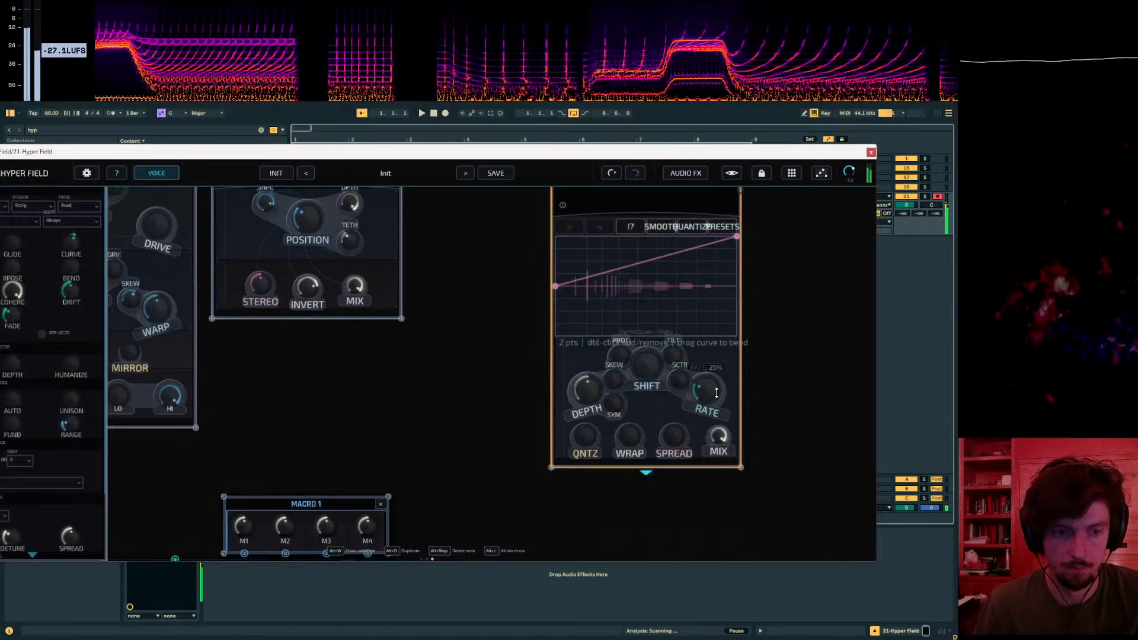
{"action": "left_click_drag", "start_coordinate": [579, 390], "coordinate": [633, 364]}
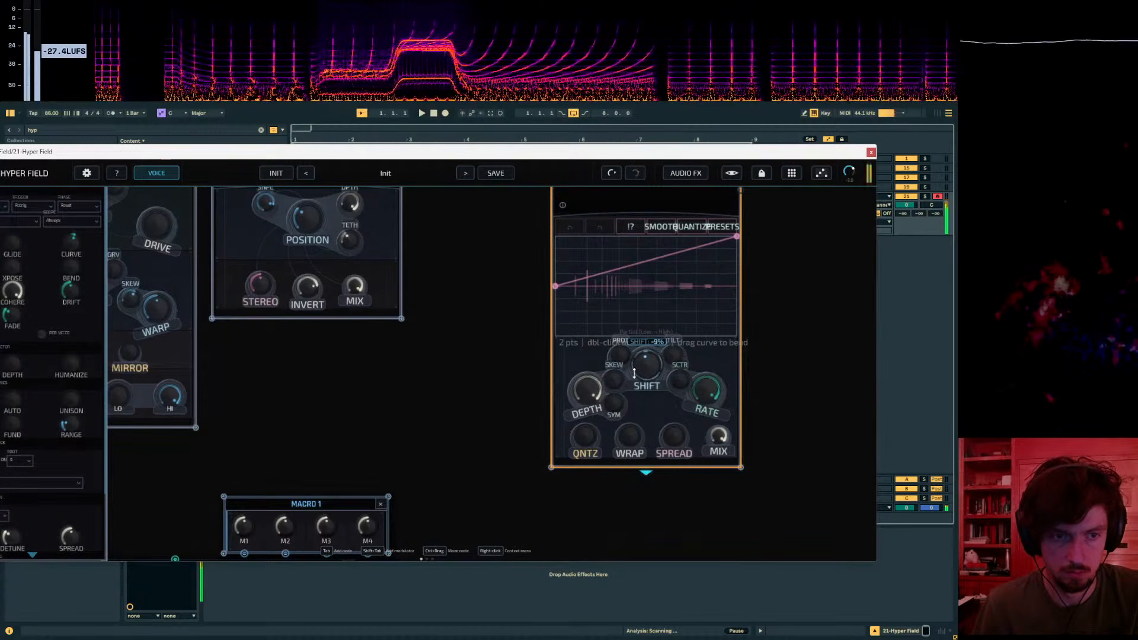
{"action": "left_click_drag", "start_coordinate": [598, 394], "coordinate": [613, 388]}
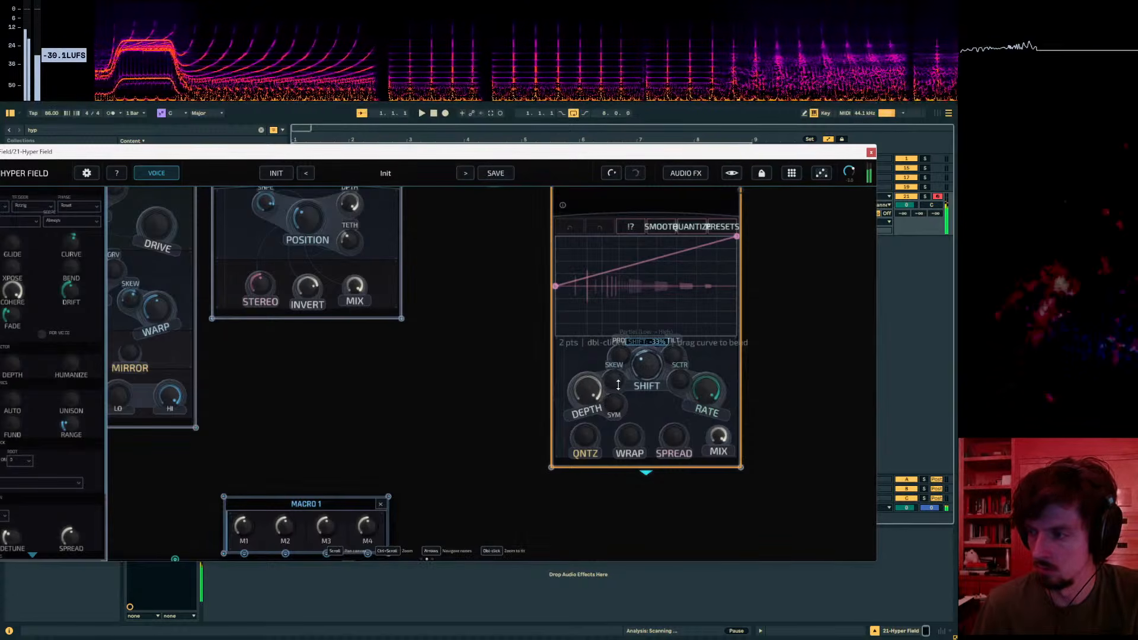
Step: Tune the Spectrum node's Pitch to about -2.6 st and raise Skew, Spread and Symmetry on the Refract node
{"action": "scroll", "coordinate": [548, 404], "scroll_direction": "left", "scroll_amount": 5}
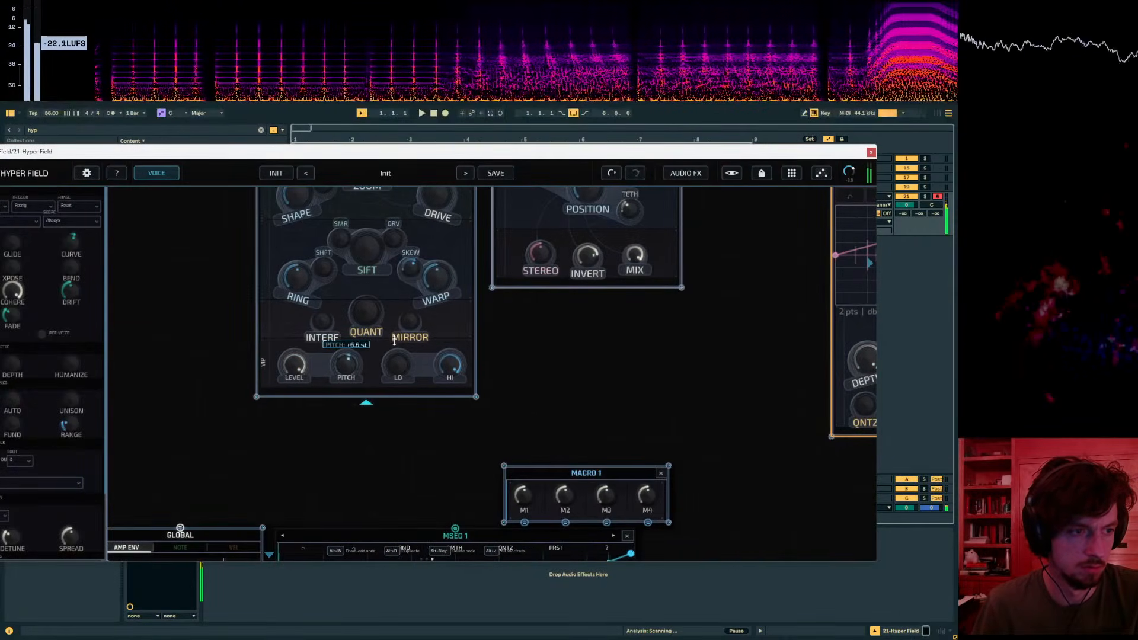
{"action": "mouse_move", "coordinate": [345, 369]}
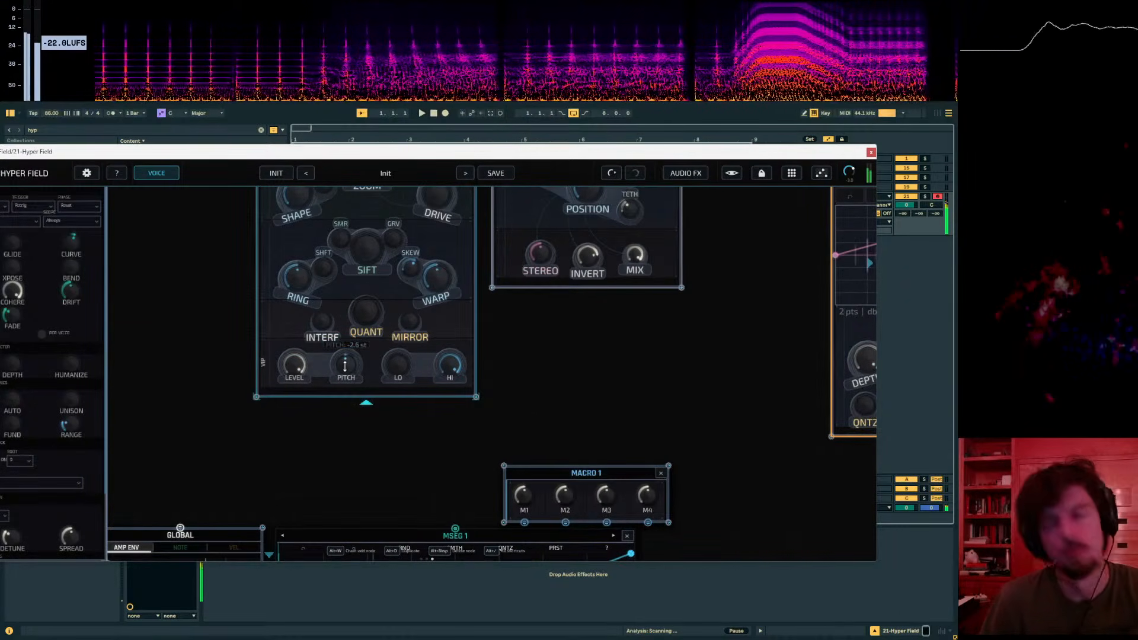
{"action": "mouse_move", "coordinate": [582, 351]}
{"action": "left_mouse_down"}
{"action": "mouse_move", "coordinate": [473, 362]}
{"action": "mouse_move", "coordinate": [323, 407]}
{"action": "left_mouse_up"}
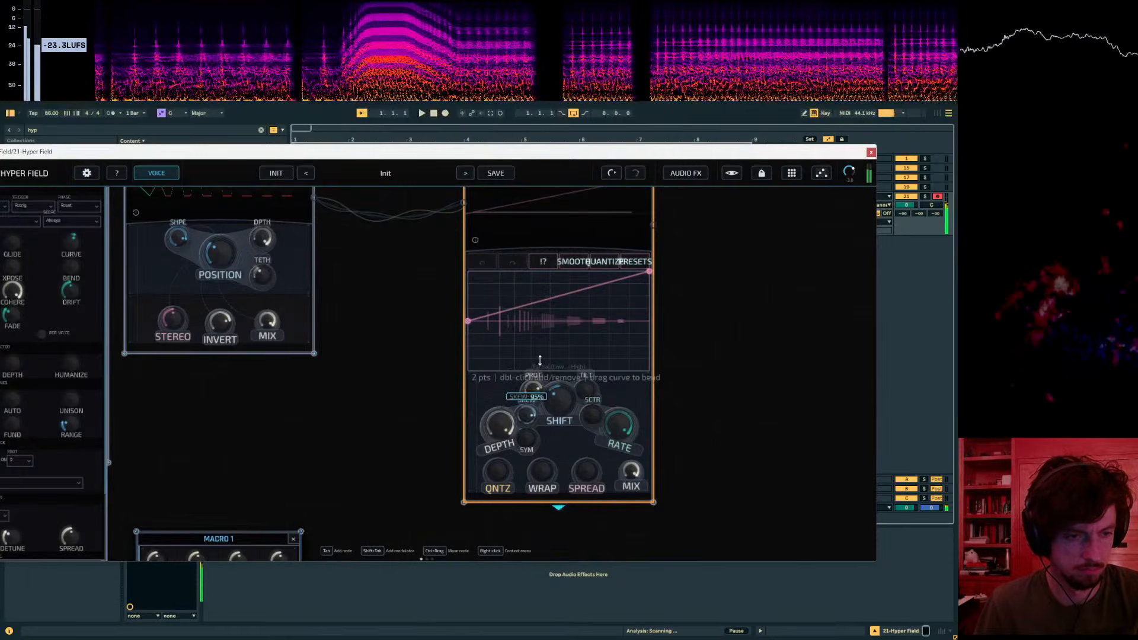
{"action": "left_click_drag", "start_coordinate": [587, 473], "coordinate": [585, 415]}
{"action": "left_click_drag", "start_coordinate": [526, 442], "coordinate": [541, 396]}
Step: Add a Formant node after Refract, adjust its Vowel, and sweep its Character up and back to 0%
{"action": "left_click_drag", "start_coordinate": [792, 379], "coordinate": [572, 289]}
{"action": "right_click", "coordinate": [740, 428]}
{"action": "type", "text": "form"}
{"action": "key", "text": "Return"}
{"action": "left_click_drag", "start_coordinate": [580, 394], "coordinate": [552, 374]}
{"action": "left_click_drag", "start_coordinate": [575, 452], "coordinate": [596, 402]}
{"action": "left_click_drag", "start_coordinate": [578, 448], "coordinate": [557, 561]}
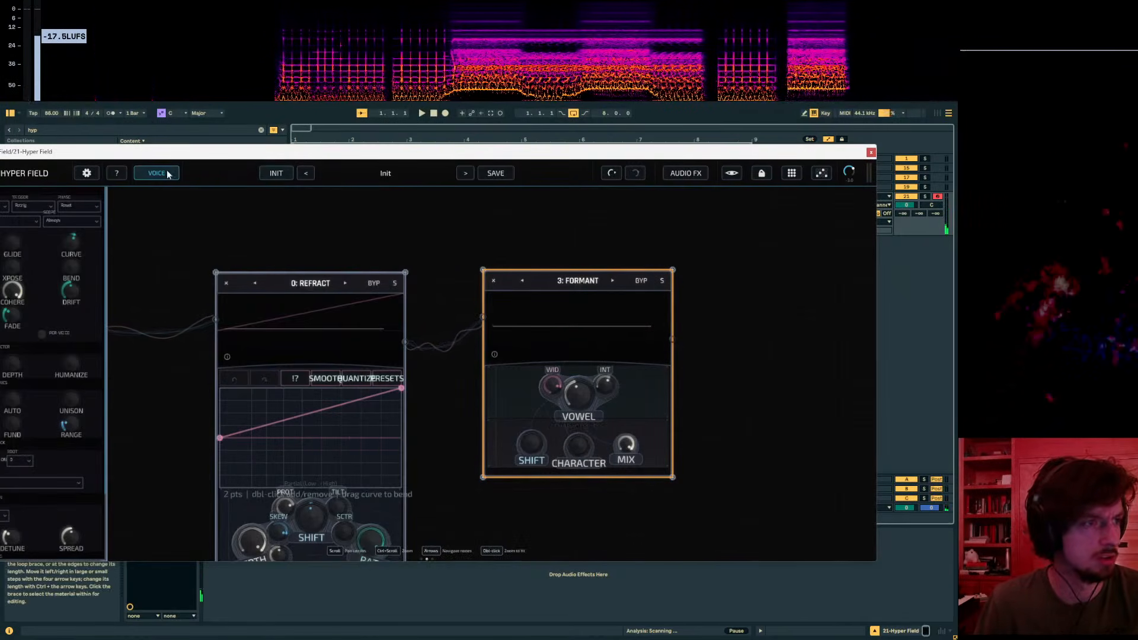
Step: Use the help inspector on the Formant node's controls and raise its Shift
{"action": "left_click", "coordinate": [116, 173]}
{"action": "mouse_move", "coordinate": [587, 442]}
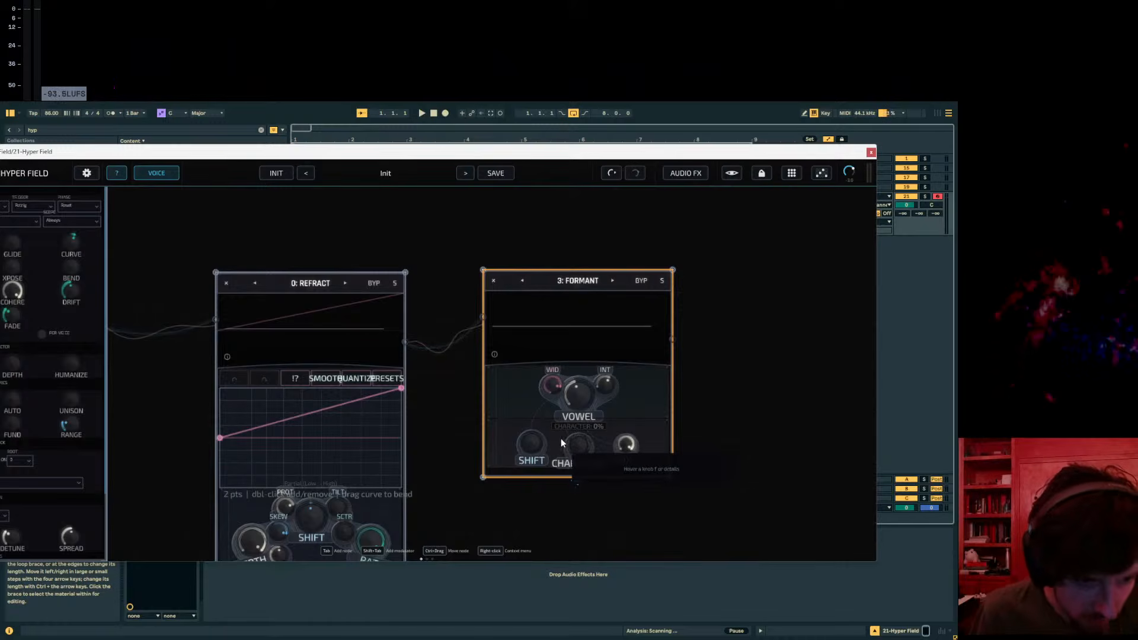
{"action": "left_click_drag", "start_coordinate": [525, 432], "coordinate": [528, 379]}
Step: Add an S&H modulator near the Formant node and duplicate it
{"action": "left_click_drag", "start_coordinate": [762, 504], "coordinate": [706, 344]}
{"action": "right_click", "coordinate": [704, 377]}
{"action": "type", "text": "s&"}
{"action": "left_click", "coordinate": [706, 382]}
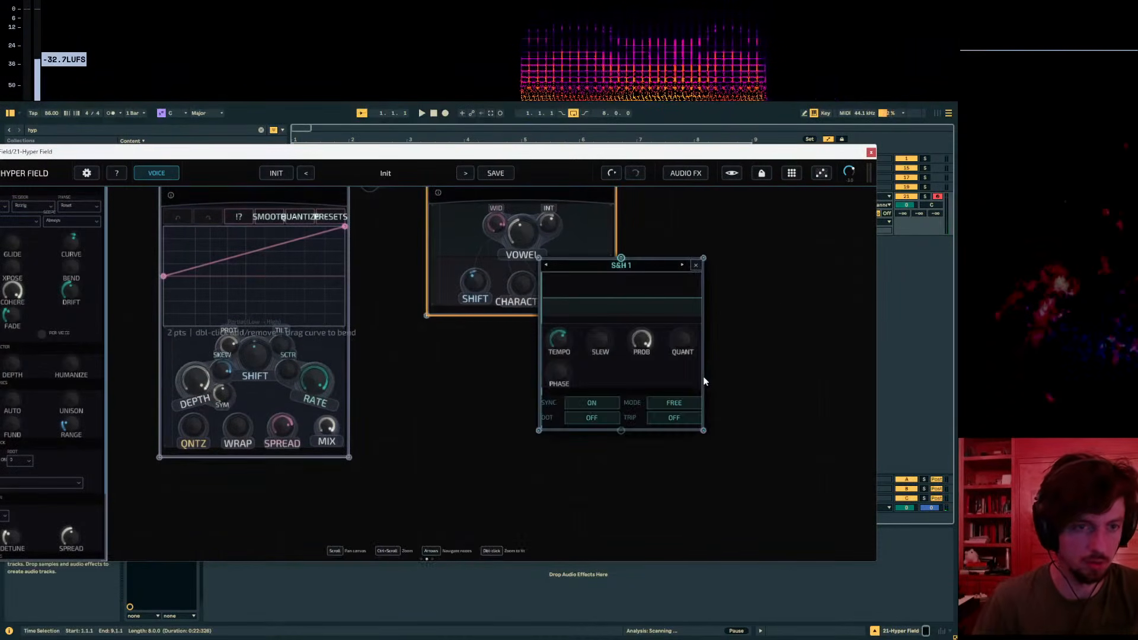
{"action": "key", "text": "alt+d"}
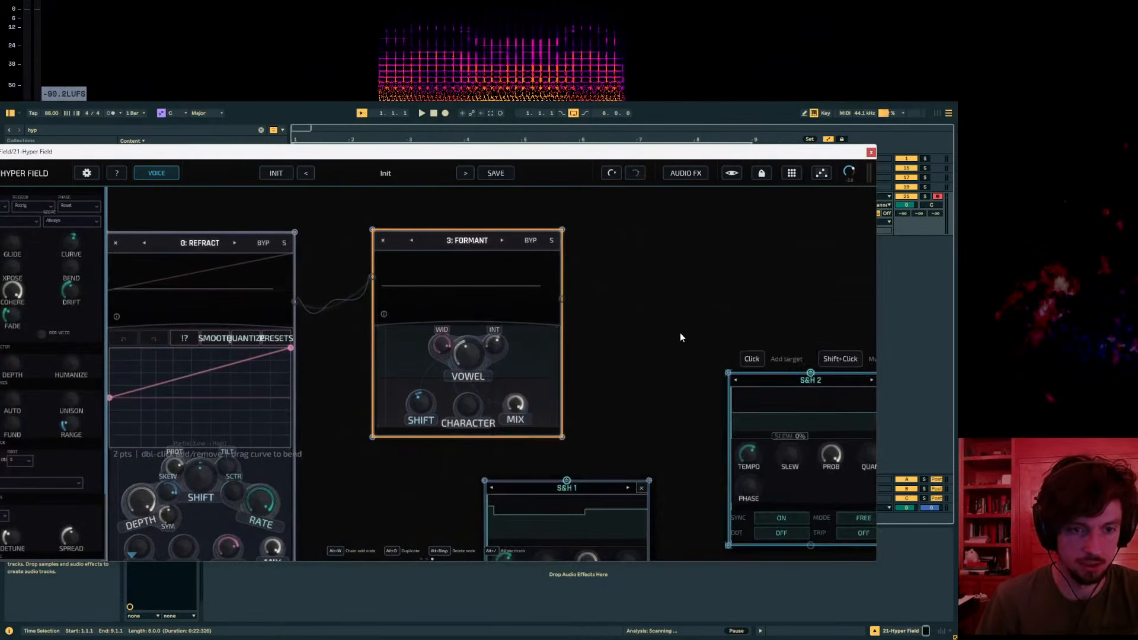
Step: Route S&H 2 to the Formant's Vowel and S&H 1 to its Shift, raising the Slew on both modulators
{"action": "left_click_drag", "start_coordinate": [769, 353], "coordinate": [421, 332]}
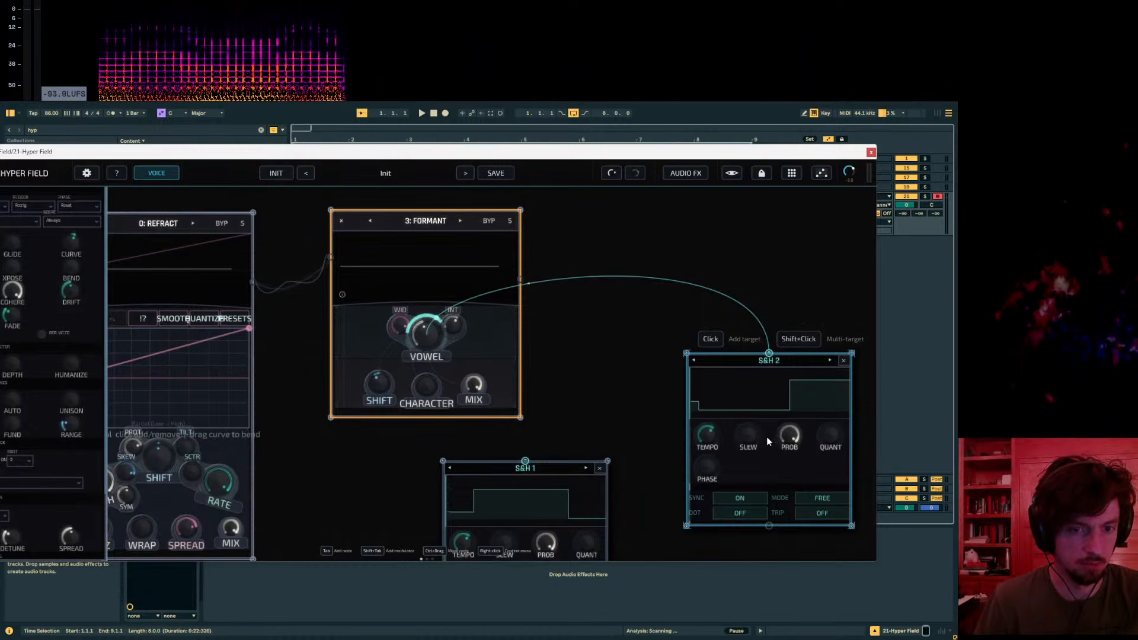
{"action": "left_click_drag", "start_coordinate": [526, 462], "coordinate": [379, 384]}
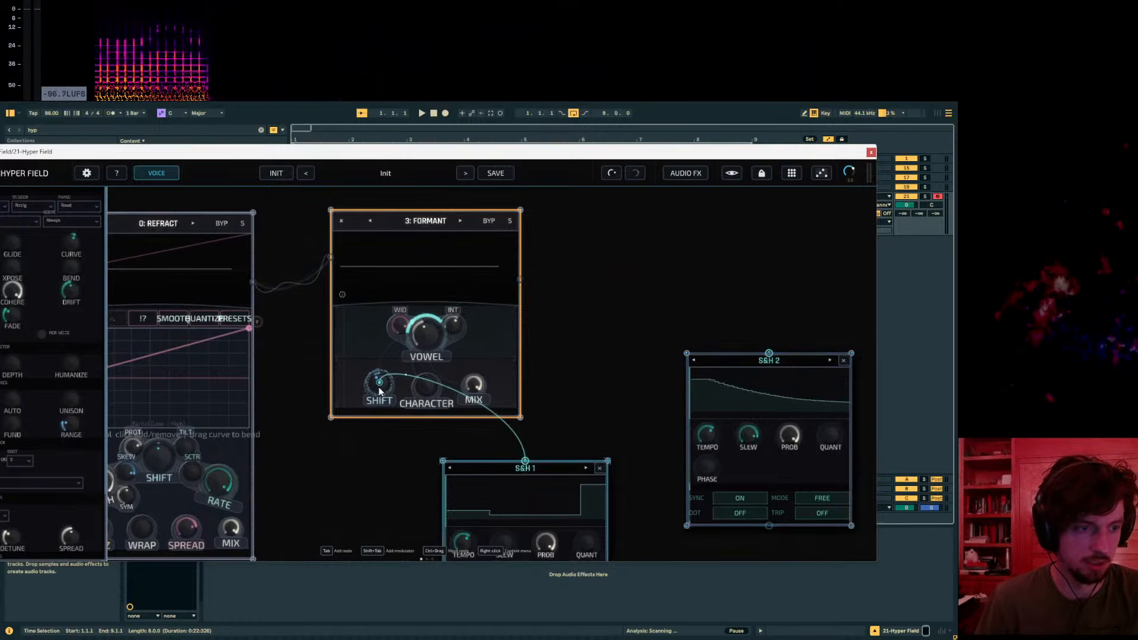
{"action": "left_click_drag", "start_coordinate": [362, 497], "coordinate": [356, 413]}
{"action": "left_click_drag", "start_coordinate": [505, 459], "coordinate": [519, 355]}
Step: Turn down the Spectrum node's Pitch and raise its Mirror to about 16%
{"action": "left_click_drag", "start_coordinate": [375, 401], "coordinate": [815, 446]}
{"action": "left_click_drag", "start_coordinate": [283, 433], "coordinate": [699, 399]}
{"action": "left_click_drag", "start_coordinate": [433, 470], "coordinate": [545, 420]}
{"action": "left_click_drag", "start_coordinate": [541, 375], "coordinate": [537, 407]}
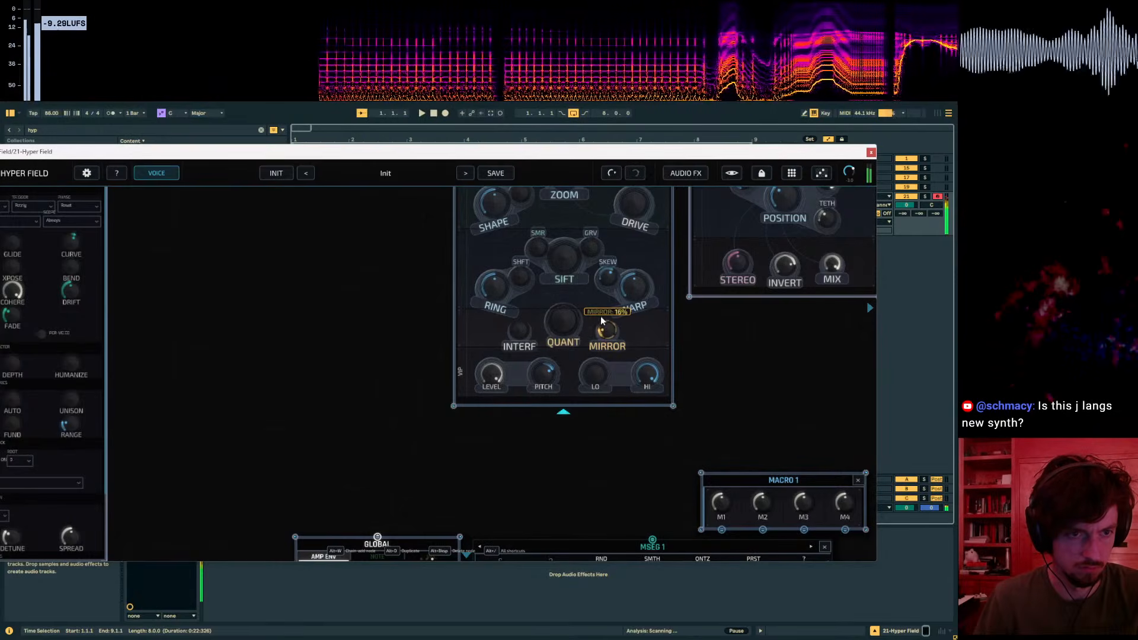
{"action": "left_click_drag", "start_coordinate": [418, 343], "coordinate": [393, 389]}
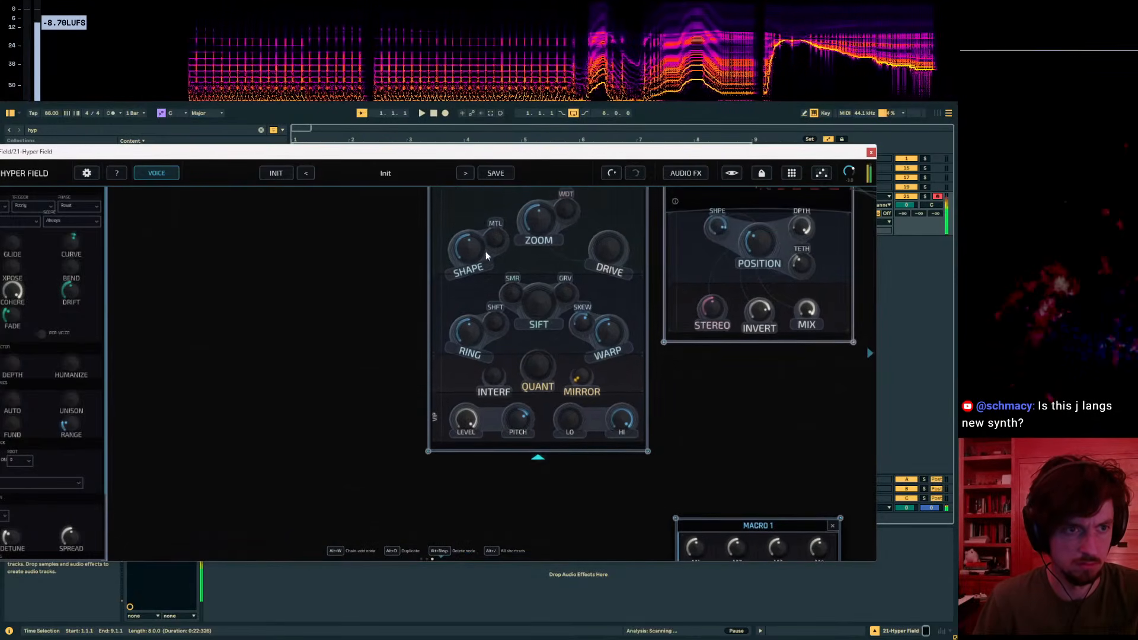
Step: Raise the Spectrum node's MTL slightly and readjust its Pitch
{"action": "left_click_drag", "start_coordinate": [495, 239], "coordinate": [513, 208]}
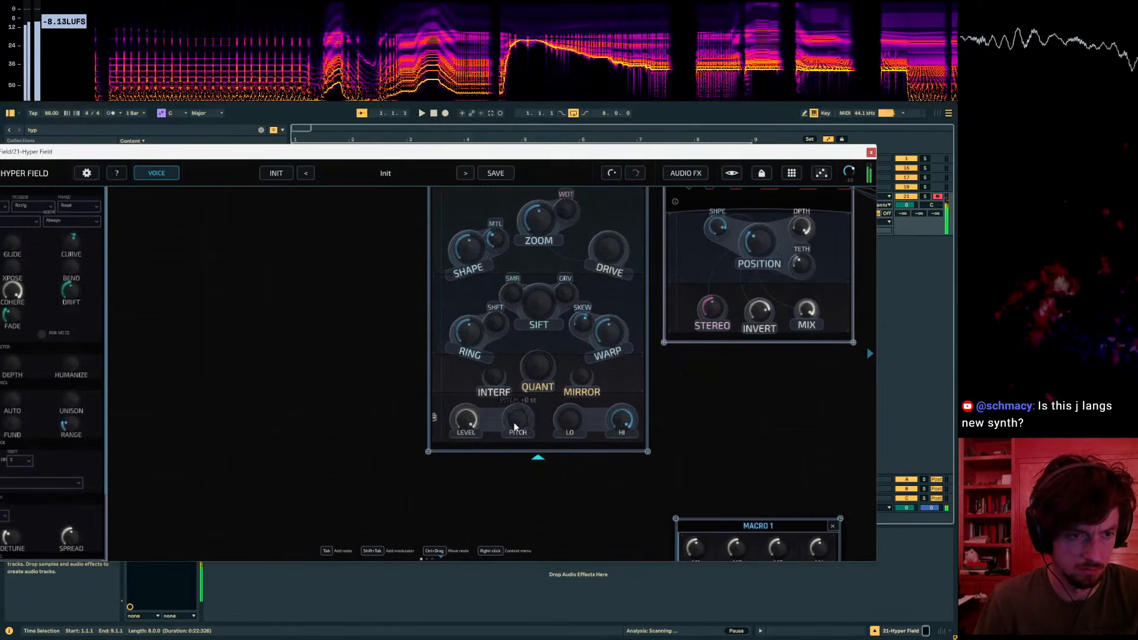
{"action": "mouse_move", "coordinate": [509, 450]}
{"action": "left_mouse_down"}
{"action": "mouse_move", "coordinate": [502, 460]}
{"action": "mouse_move", "coordinate": [500, 439]}
{"action": "left_mouse_up"}
Step: Add an OTT node, connect it after the Formant node and position it beside that node
{"action": "left_click_drag", "start_coordinate": [735, 427], "coordinate": [23, 523]}
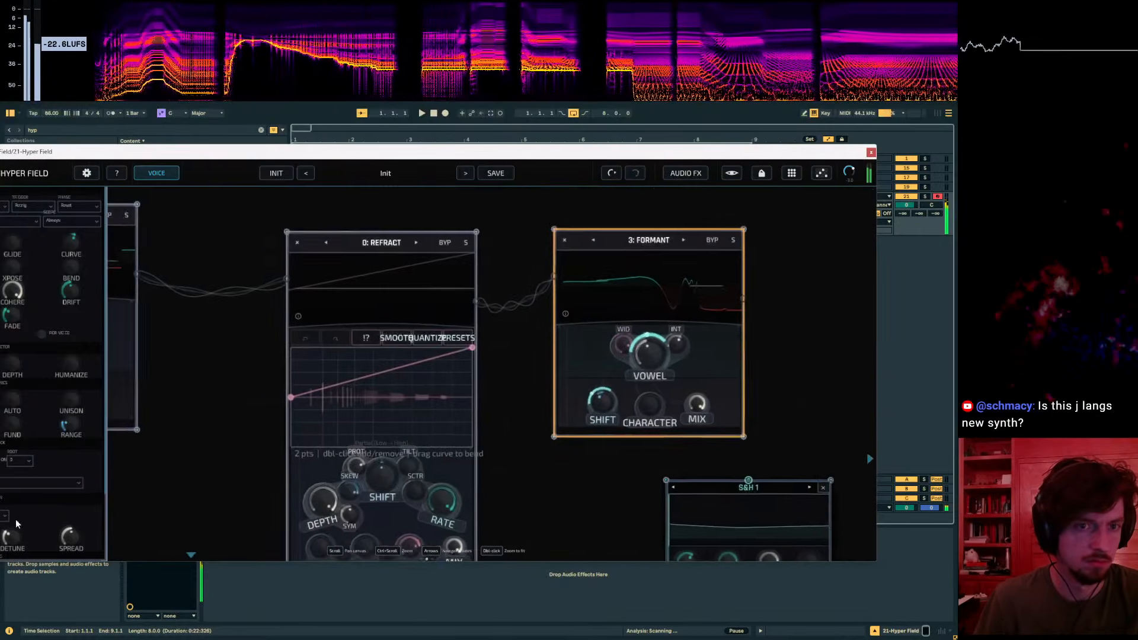
{"action": "left_click_drag", "start_coordinate": [792, 388], "coordinate": [578, 335]}
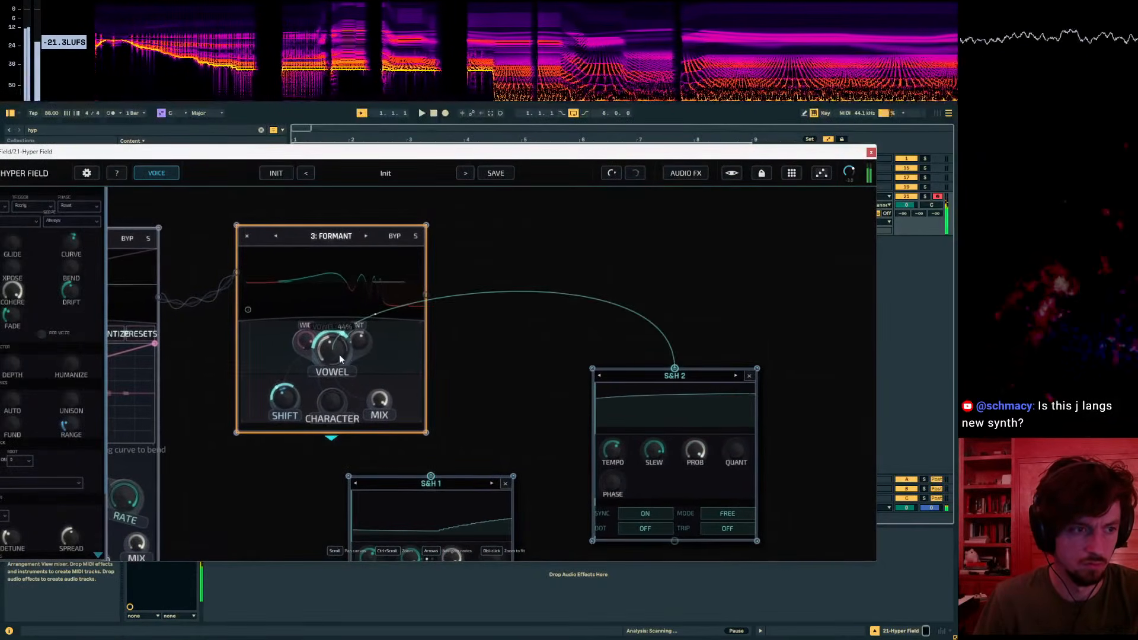
{"action": "double_click", "coordinate": [653, 303]}
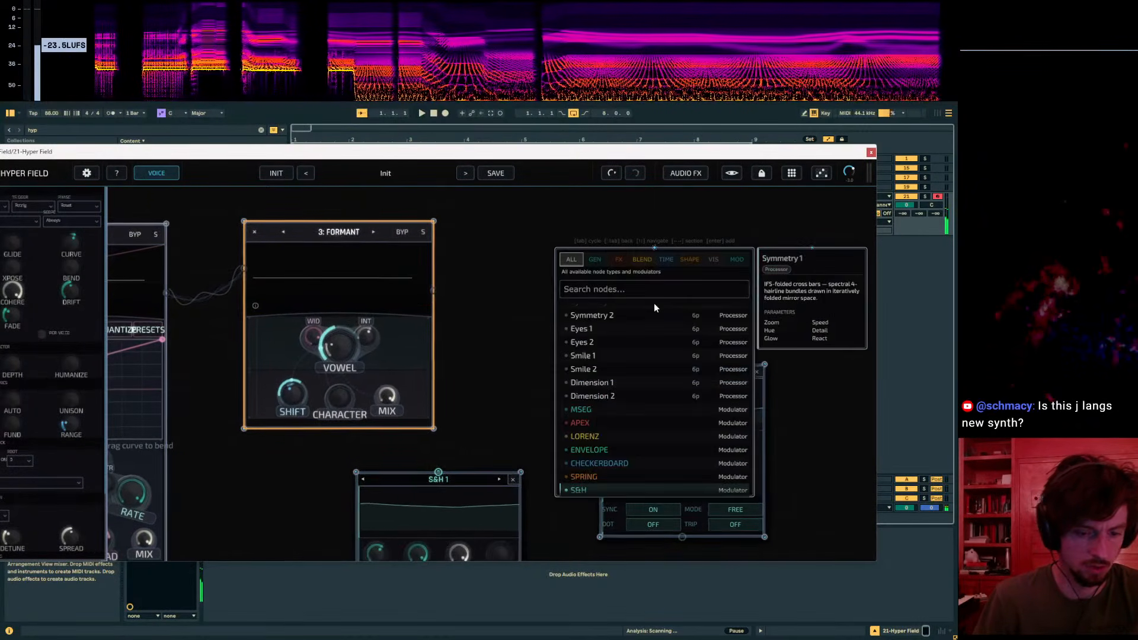
{"action": "type", "text": "ott"}
{"action": "key", "text": "Return"}
{"action": "left_click_drag", "start_coordinate": [676, 308], "coordinate": [1005, 316]}
{"action": "left_click_drag", "start_coordinate": [675, 368], "coordinate": [720, 284]}
{"action": "left_click_drag", "start_coordinate": [516, 266], "coordinate": [401, 93]}
{"action": "left_click_drag", "start_coordinate": [369, 402], "coordinate": [333, 422]}
{"action": "left_click_drag", "start_coordinate": [613, 293], "coordinate": [547, 423]}
{"action": "left_click_drag", "start_coordinate": [734, 342], "coordinate": [626, 438]}
{"action": "left_click_drag", "start_coordinate": [677, 257], "coordinate": [605, 293]}
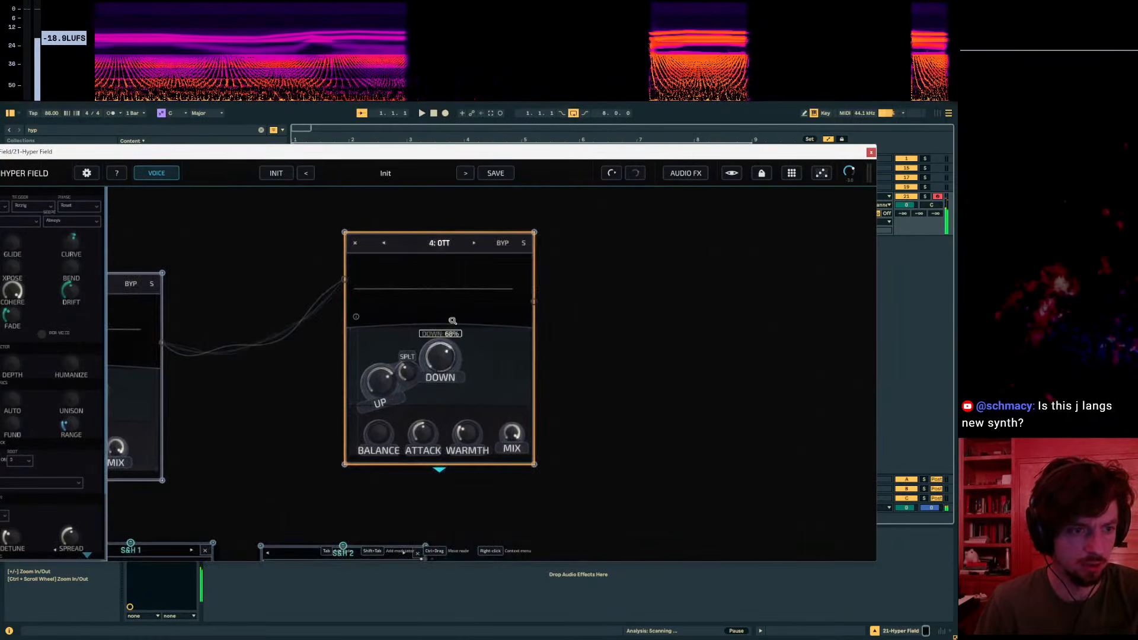
Step: Raise the OTT node's Down and Warmth
{"action": "left_click_drag", "start_coordinate": [440, 358], "coordinate": [441, 296]}
{"action": "left_click", "coordinate": [913, 356]}
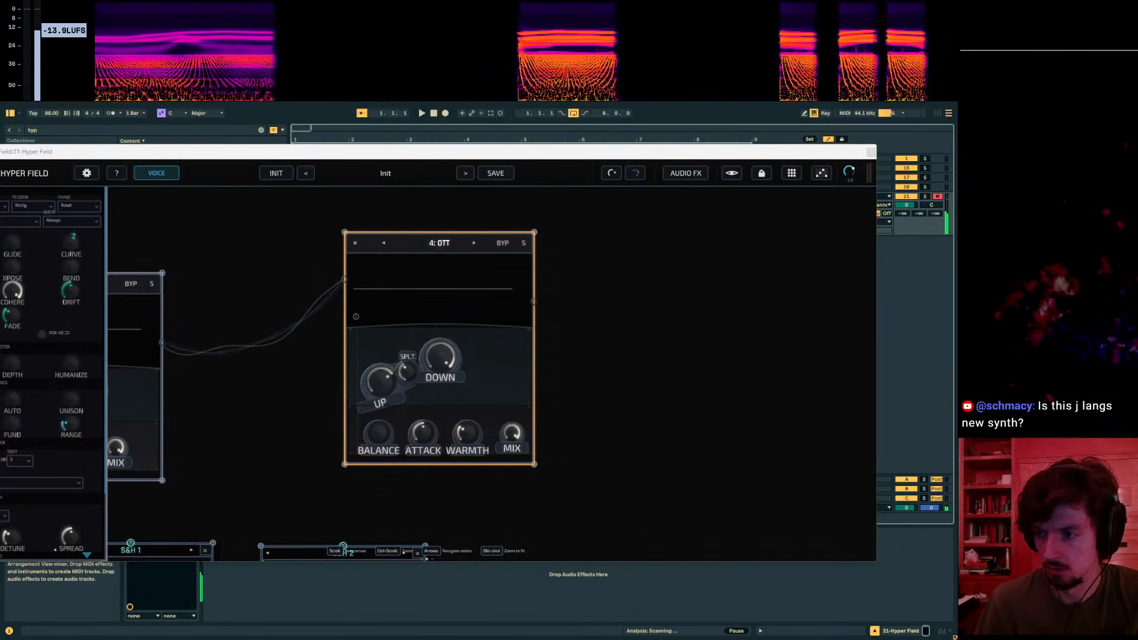
{"action": "left_click_drag", "start_coordinate": [638, 399], "coordinate": [694, 386]}
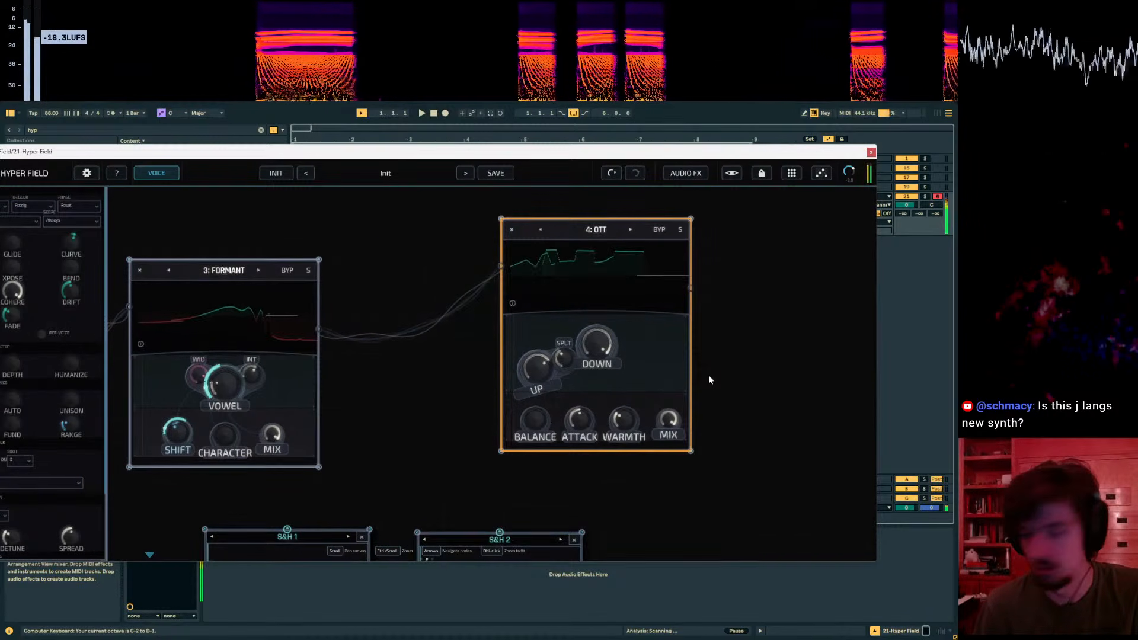
{"action": "left_click_drag", "start_coordinate": [630, 417], "coordinate": [673, 318]}
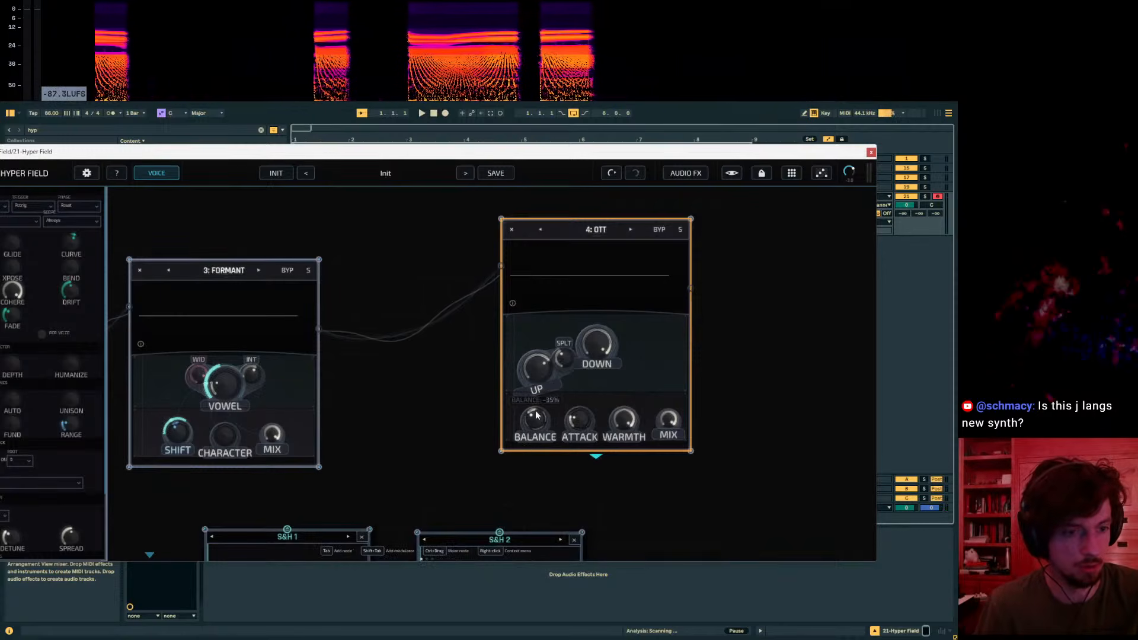
Step: Raise the OTT node's Split to 100%, lower its Up and set Down to about 63%
{"action": "left_click_drag", "start_coordinate": [566, 350], "coordinate": [609, 232]}
{"action": "left_click_drag", "start_coordinate": [537, 372], "coordinate": [521, 455]}
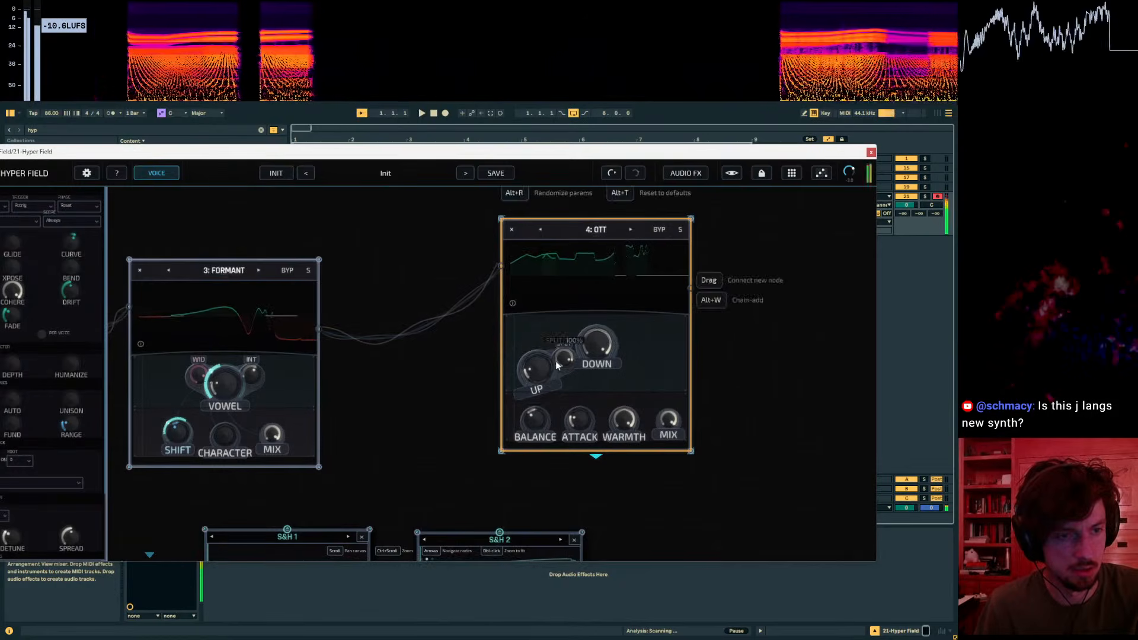
{"action": "left_click_drag", "start_coordinate": [597, 349], "coordinate": [593, 403]}
Step: Readjust the Spectrum node's Pitch and raise its Sift
{"action": "left_click_drag", "start_coordinate": [391, 368], "coordinate": [1090, 338]}
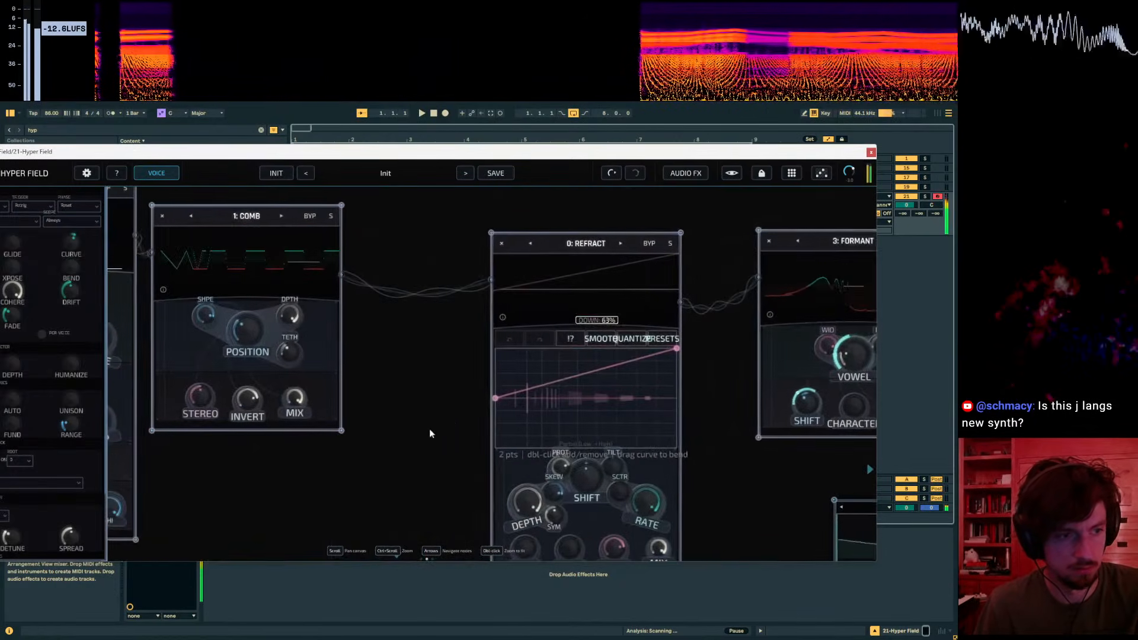
{"action": "left_click_drag", "start_coordinate": [304, 482], "coordinate": [701, 421]}
{"action": "mouse_move", "coordinate": [407, 449]}
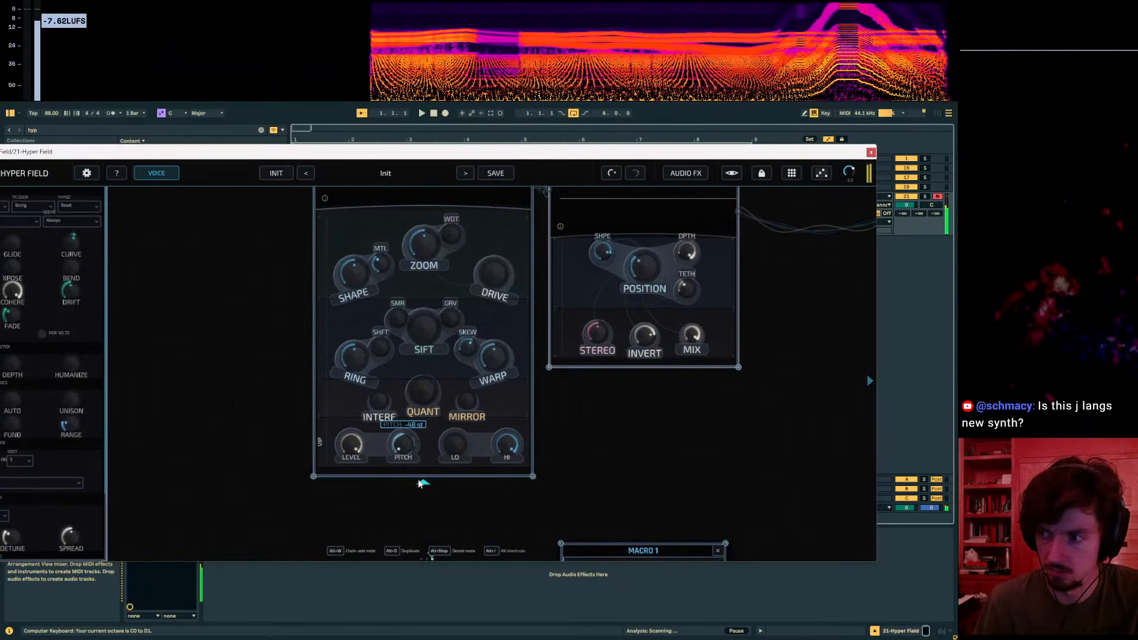
{"action": "left_click_drag", "start_coordinate": [420, 484], "coordinate": [413, 413]}
{"action": "left_click_drag", "start_coordinate": [443, 323], "coordinate": [434, 305]}
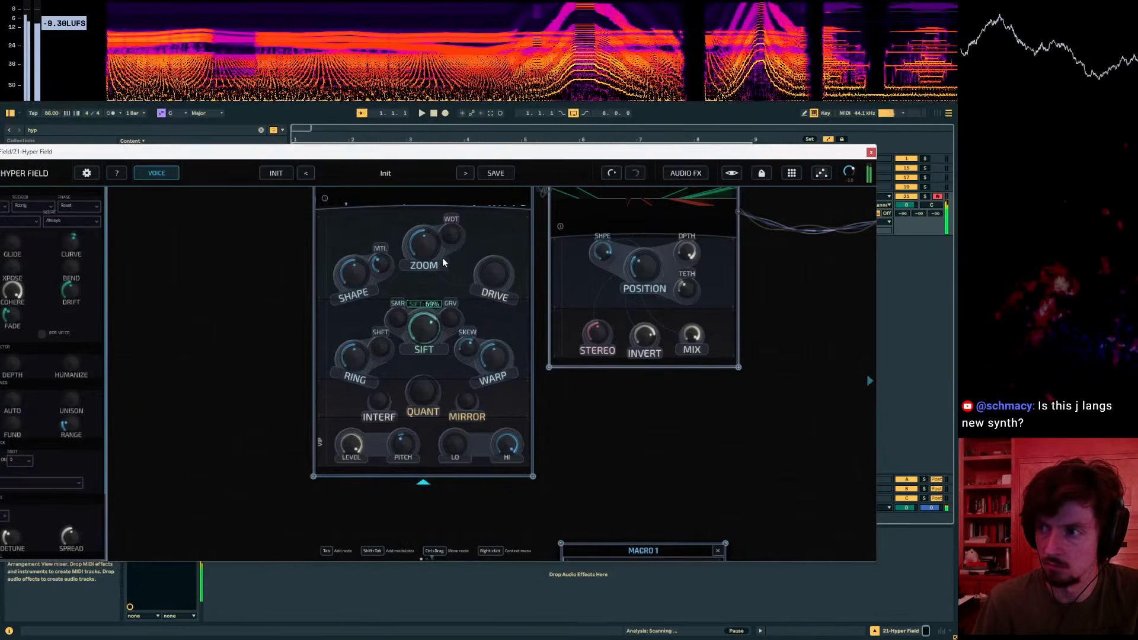
Step: Route MSEG 1 to the Spectrum node's Pitch
{"action": "left_click_drag", "start_coordinate": [662, 522], "coordinate": [678, 481]}
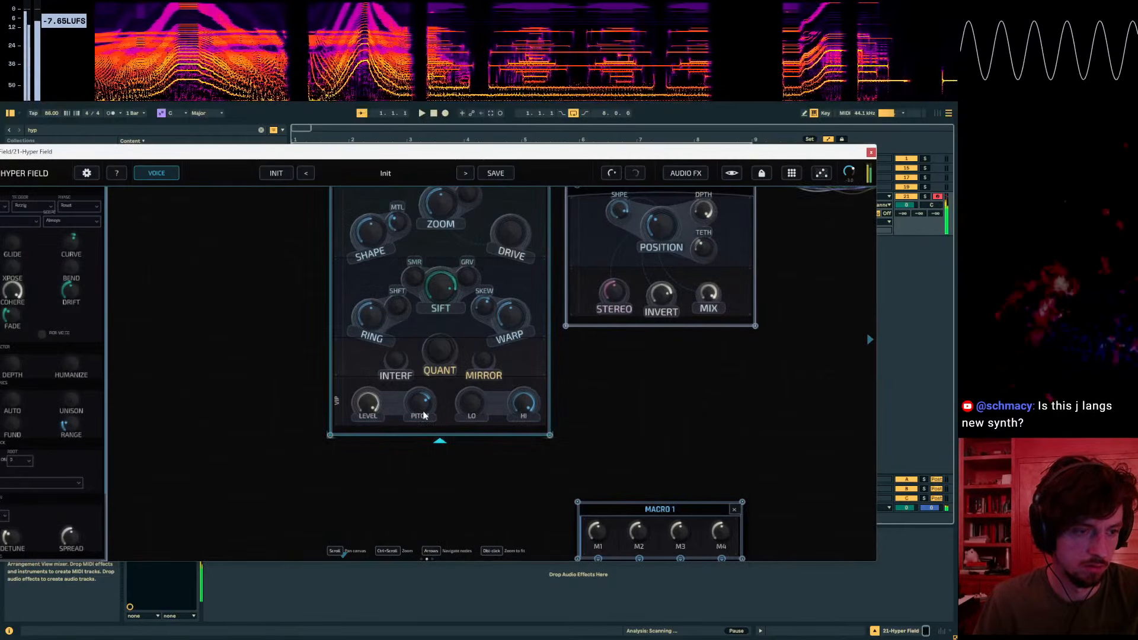
{"action": "left_click_drag", "start_coordinate": [255, 444], "coordinate": [279, 366]}
{"action": "left_click_drag", "start_coordinate": [443, 338], "coordinate": [444, 337]}
{"action": "left_click_drag", "start_coordinate": [528, 462], "coordinate": [467, 259]}
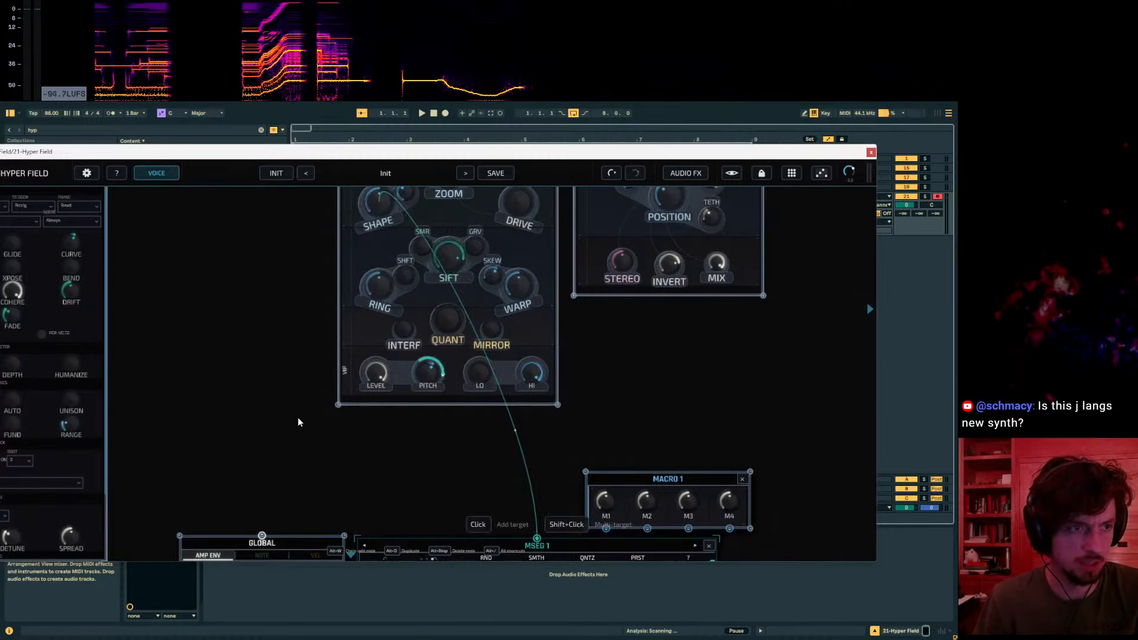
{"action": "left_click_drag", "start_coordinate": [299, 419], "coordinate": [300, 453]}
{"action": "scroll", "coordinate": [328, 302], "scroll_direction": "down", "scroll_amount": 3}
{"action": "left_click_drag", "start_coordinate": [328, 302], "coordinate": [327, 248]}
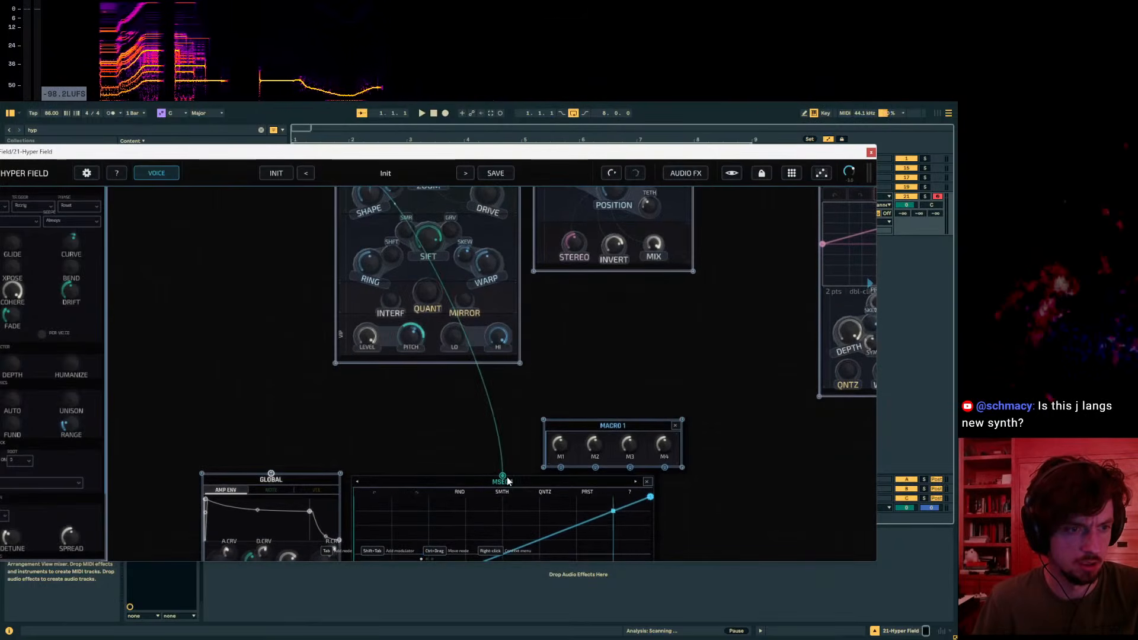
Step: Move the synth window up to reveal the whole MSEG 1 and route MSEG 1 to the Spectrum node's Sift
{"action": "left_click_drag", "start_coordinate": [589, 152], "coordinate": [587, 102]}
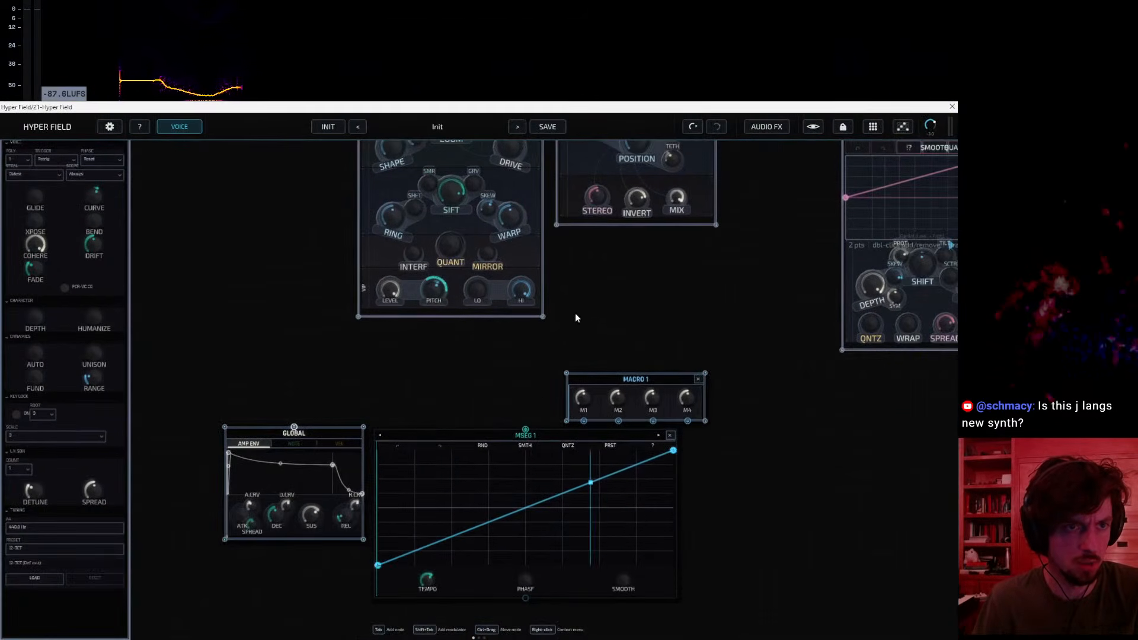
{"action": "left_click_drag", "start_coordinate": [580, 322], "coordinate": [565, 450]}
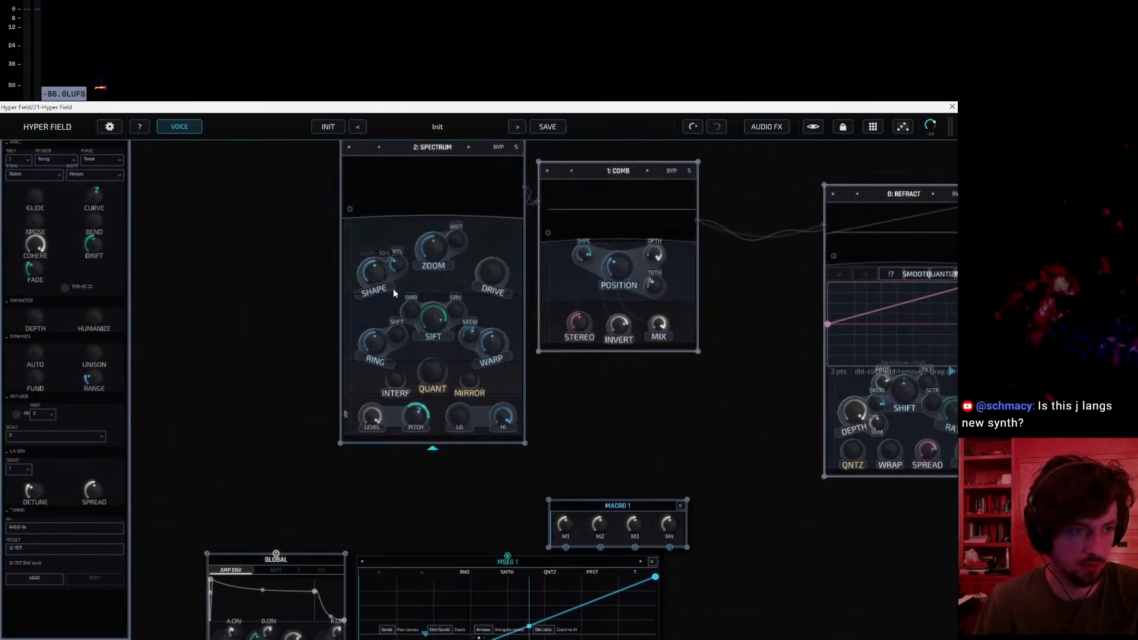
{"action": "left_click_drag", "start_coordinate": [507, 556], "coordinate": [451, 388]}
Step: Reverse the MSEG 1 curve into a ramp falling from maximum to minimum and lower its Tempo
{"action": "left_click_drag", "start_coordinate": [383, 561], "coordinate": [384, 447]}
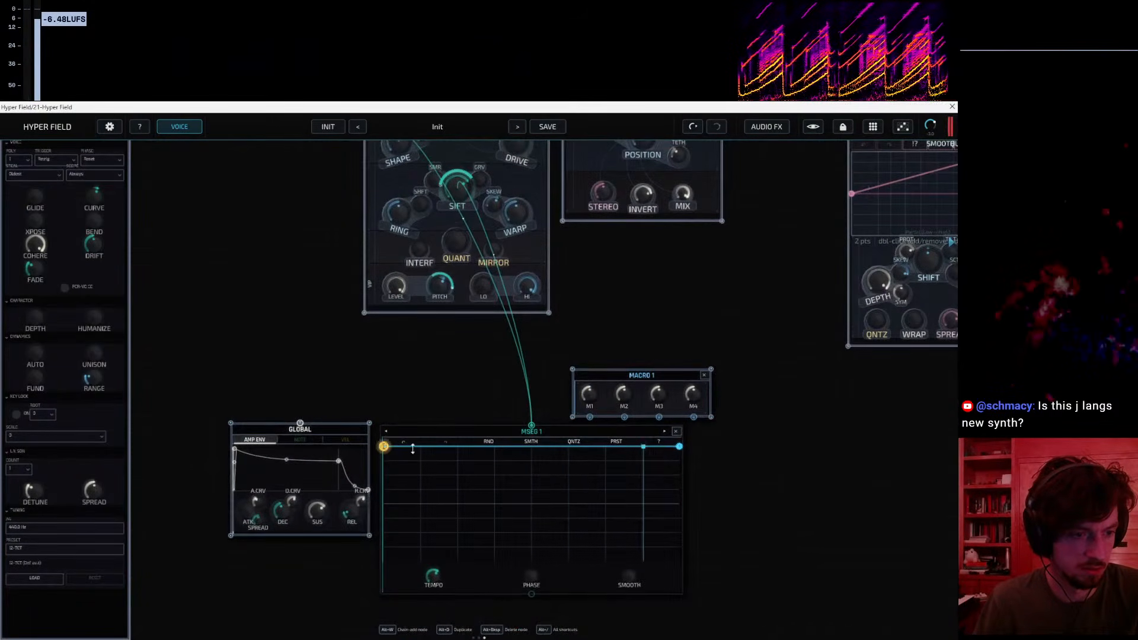
{"action": "left_click_drag", "start_coordinate": [679, 446], "coordinate": [679, 561]}
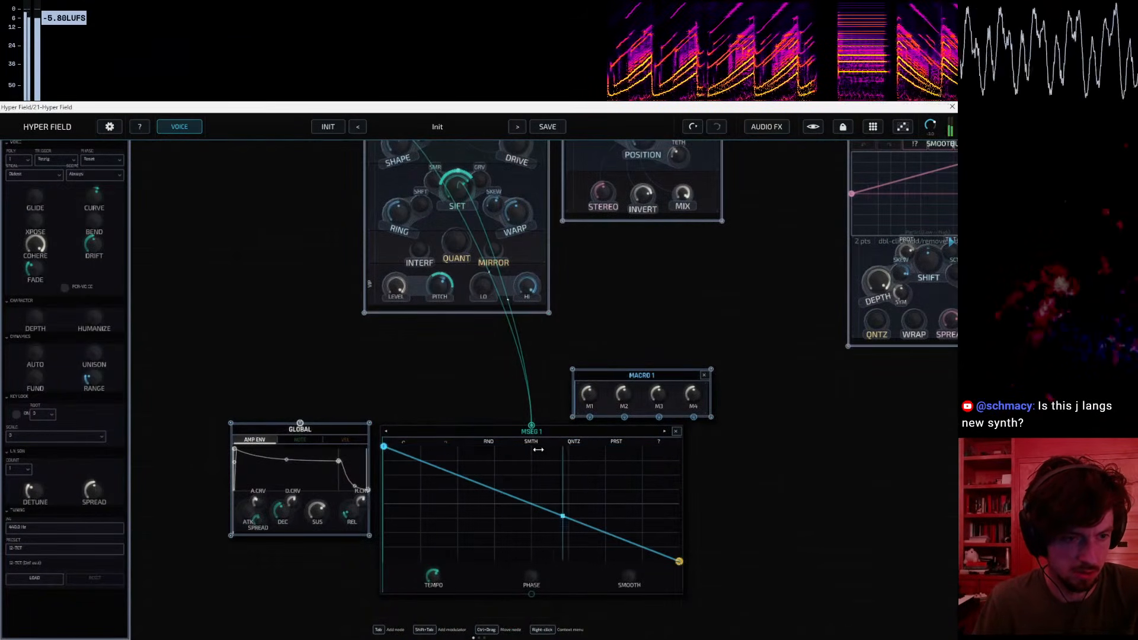
{"action": "left_click_drag", "start_coordinate": [439, 573], "coordinate": [421, 623]}
Step: Lower the Spectrum node's Sift and set the MSEG 1 Tempo to 1/2
{"action": "left_click_drag", "start_coordinate": [460, 333], "coordinate": [467, 374]}
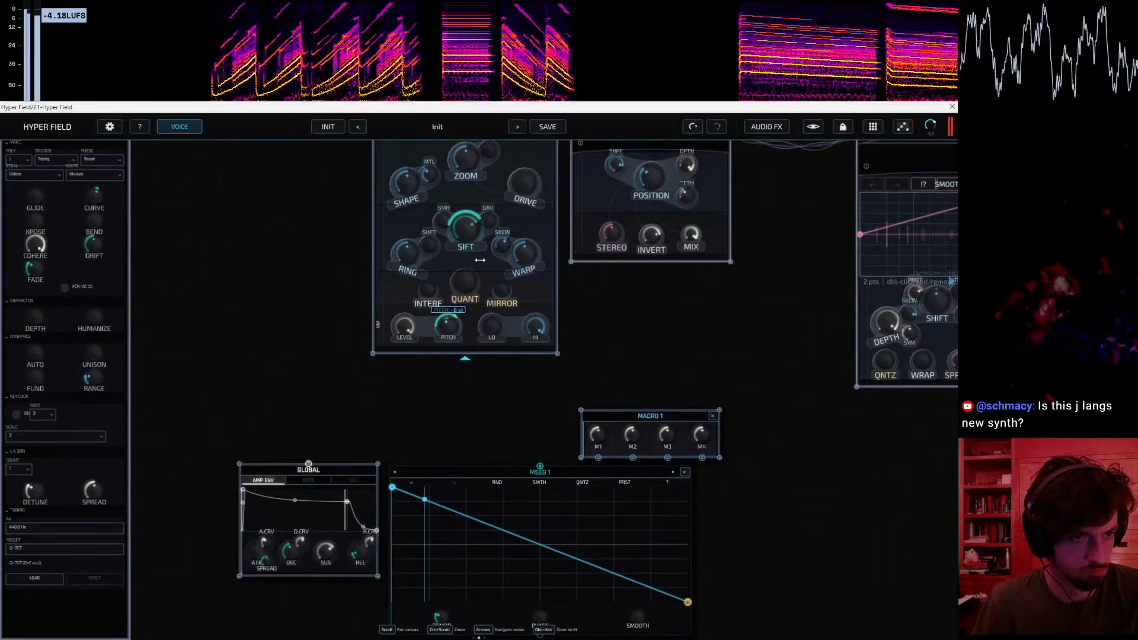
{"action": "left_click_drag", "start_coordinate": [462, 230], "coordinate": [456, 277]}
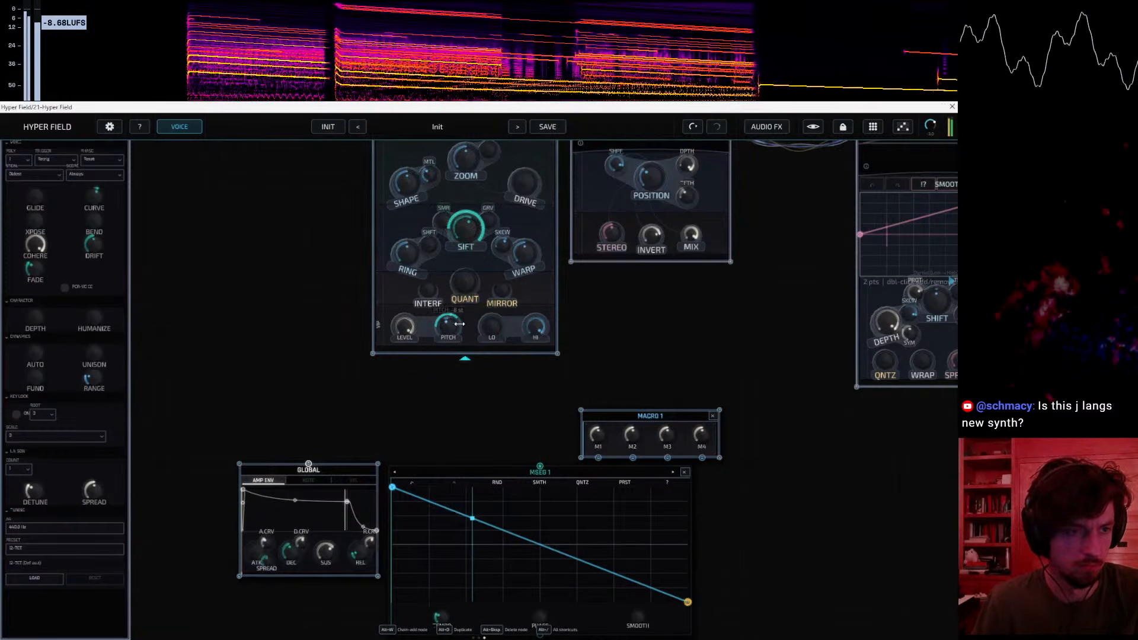
{"action": "left_click_drag", "start_coordinate": [463, 460], "coordinate": [479, 377]}
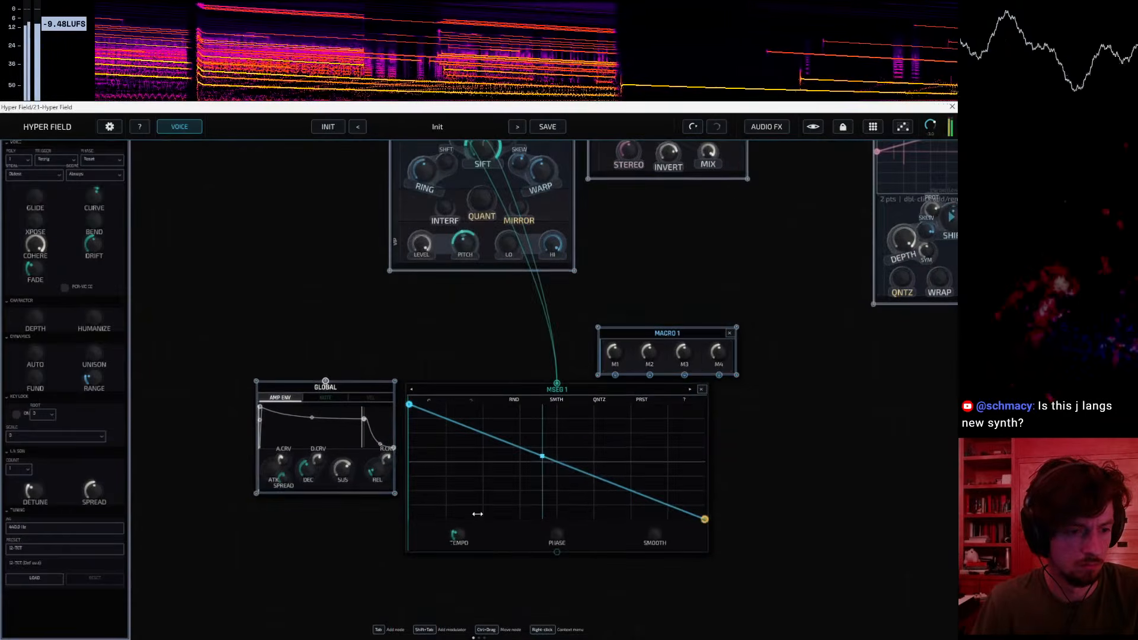
{"action": "left_click_drag", "start_coordinate": [464, 533], "coordinate": [470, 509]}
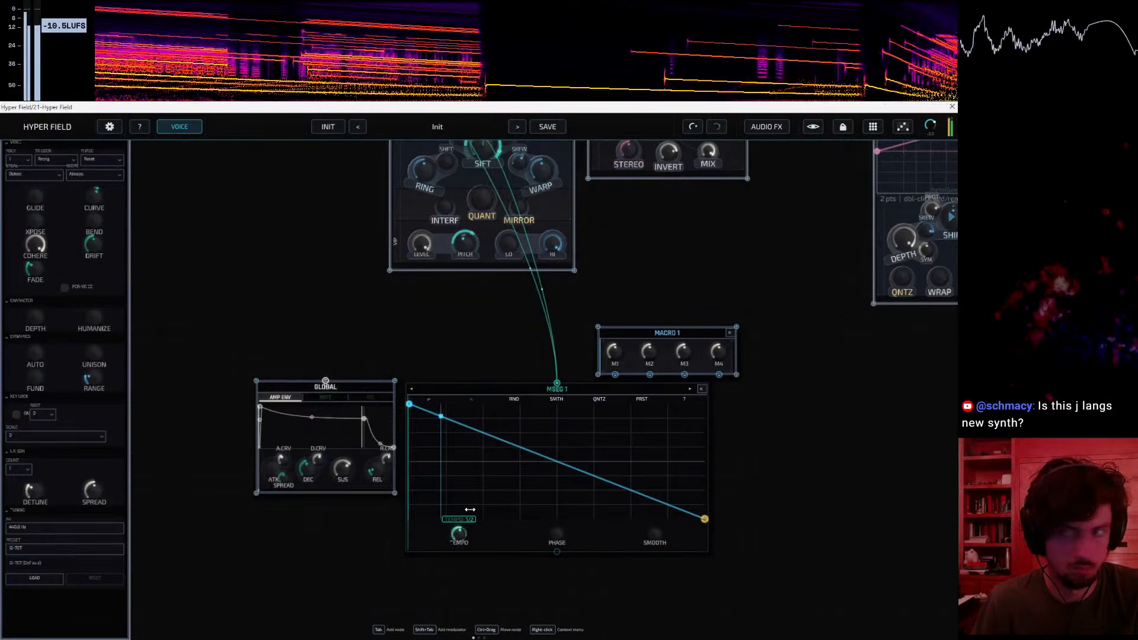
Step: Reduce the MSEG 1 modulation depth on the Spectrum node's Sift
{"action": "left_click_drag", "start_coordinate": [524, 350], "coordinate": [196, 444]}
{"action": "left_click_drag", "start_coordinate": [803, 512], "coordinate": [419, 605]}
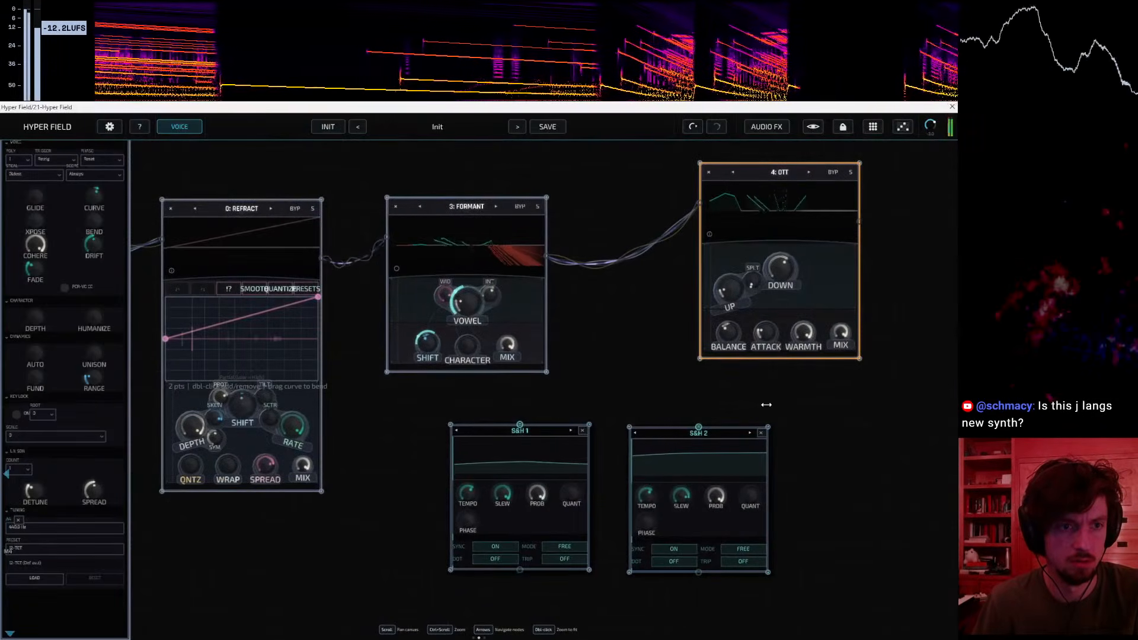
{"action": "left_click_drag", "start_coordinate": [390, 446], "coordinate": [862, 290]}
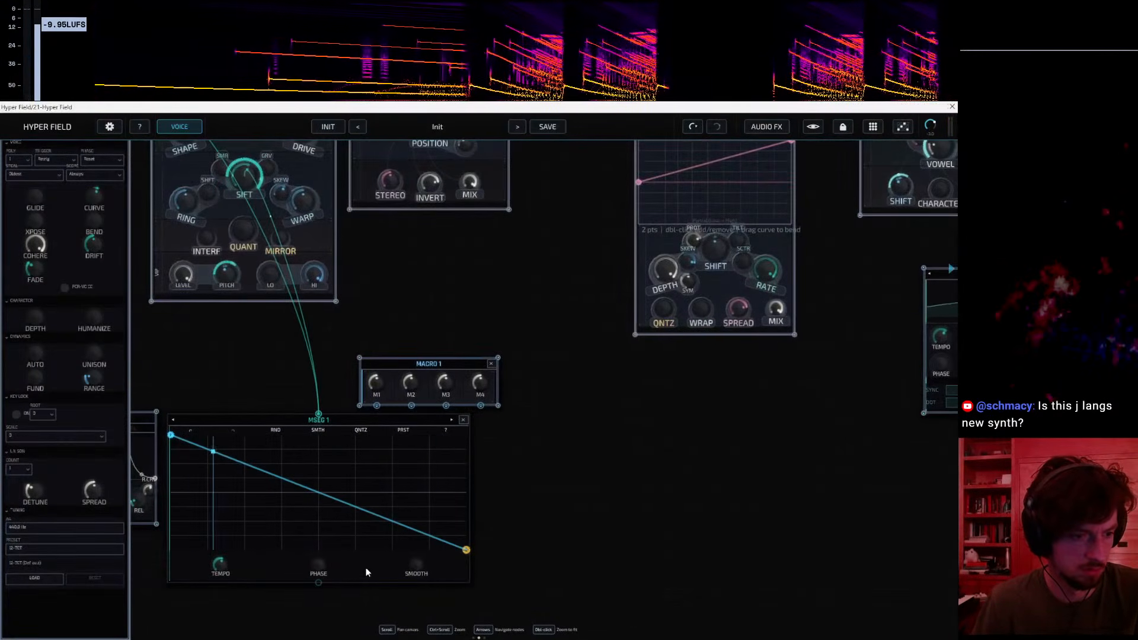
{"action": "left_click_drag", "start_coordinate": [268, 362], "coordinate": [386, 399]}
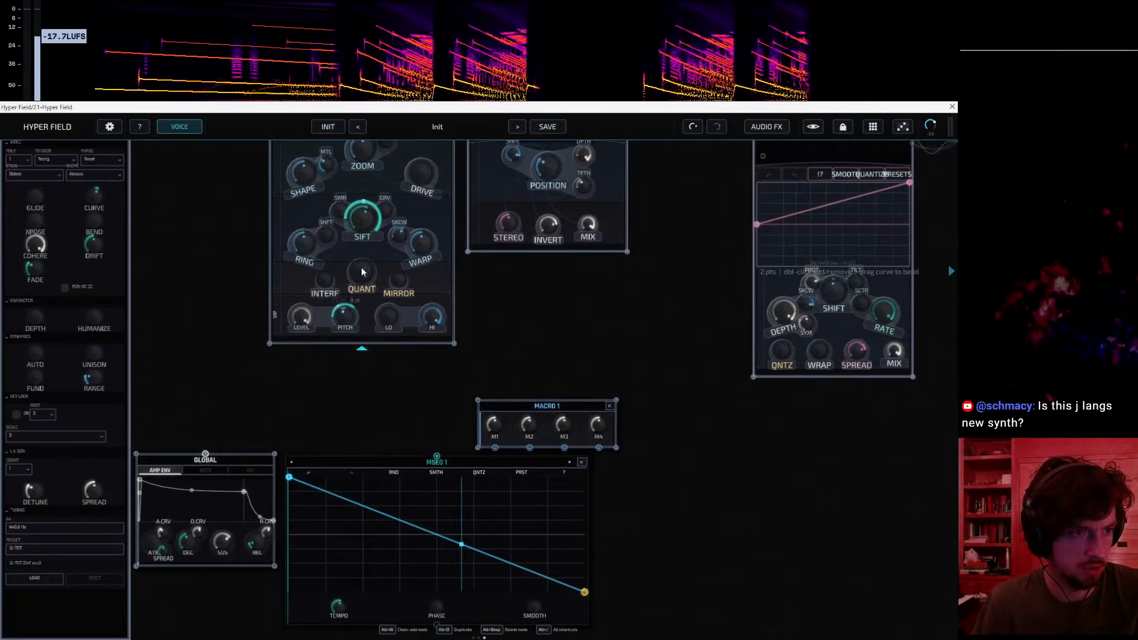
{"action": "left_click_drag", "start_coordinate": [372, 196], "coordinate": [340, 254]}
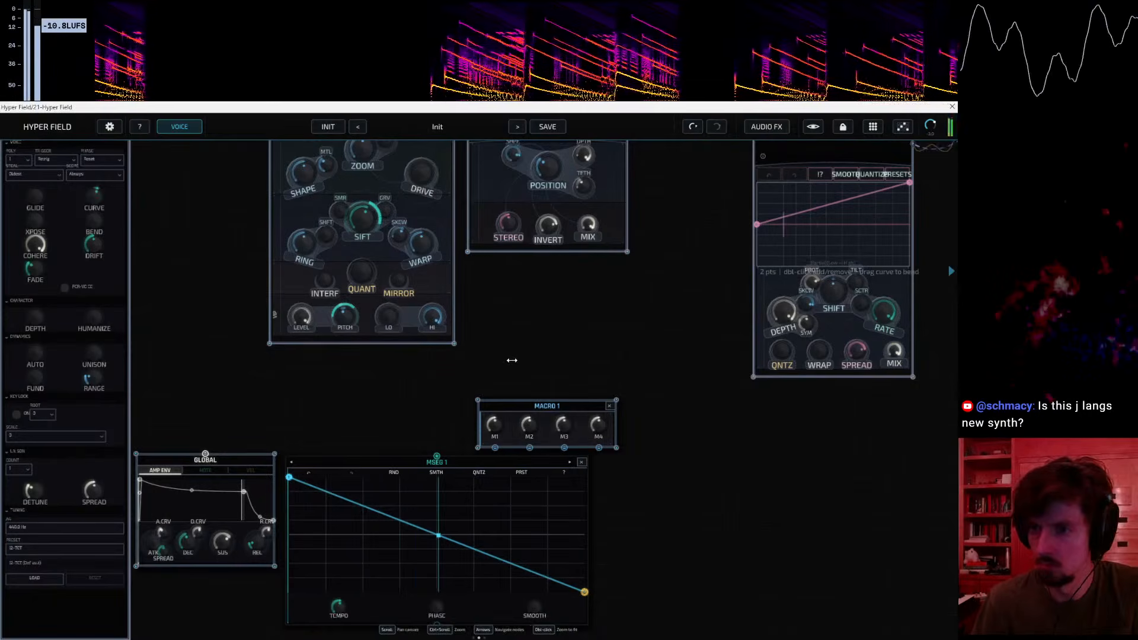
Step: Add an Overdrive node after the OTT node
{"action": "left_click_drag", "start_coordinate": [632, 300], "coordinate": [621, 304]}
{"action": "left_click_drag", "start_coordinate": [635, 106], "coordinate": [548, 103]}
{"action": "left_click_drag", "start_coordinate": [583, 345], "coordinate": [237, 481]}
{"action": "left_click_drag", "start_coordinate": [860, 436], "coordinate": [522, 435]}
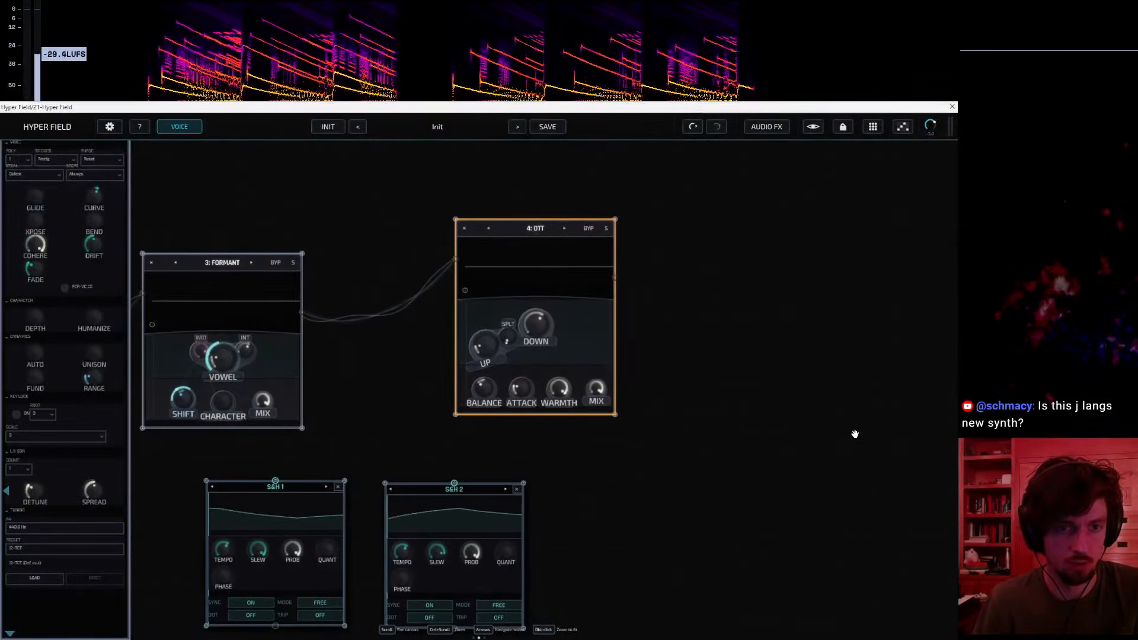
{"action": "right_click", "coordinate": [818, 425]}
{"action": "type", "text": "over"}
{"action": "key", "text": "Return"}
{"action": "left_click_drag", "start_coordinate": [818, 429], "coordinate": [384, 402]}
Step: Raise the Overdrive node's Drive
{"action": "right_click", "coordinate": [317, 217]}
{"action": "left_click_drag", "start_coordinate": [517, 308], "coordinate": [628, 352]}
{"action": "left_click_drag", "start_coordinate": [505, 419], "coordinate": [503, 277]}
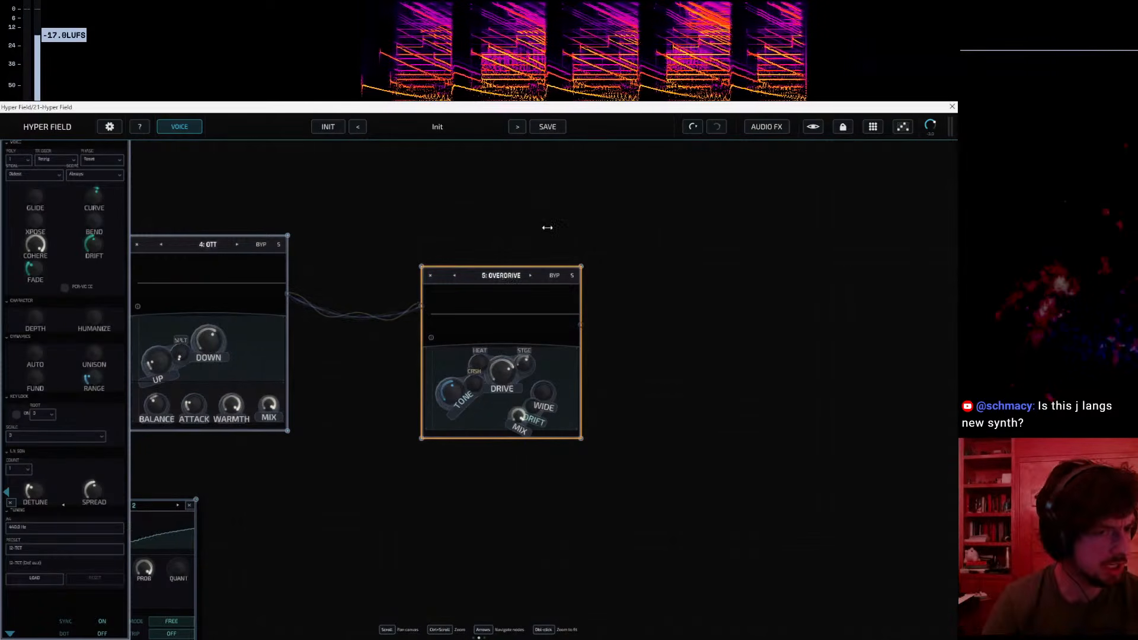
Step: Review the node chain and examine the Overdrive node's controls with the help inspector
{"action": "left_click_drag", "start_coordinate": [546, 229], "coordinate": [1127, 263]}
{"action": "left_click_drag", "start_coordinate": [244, 252], "coordinate": [707, 193]}
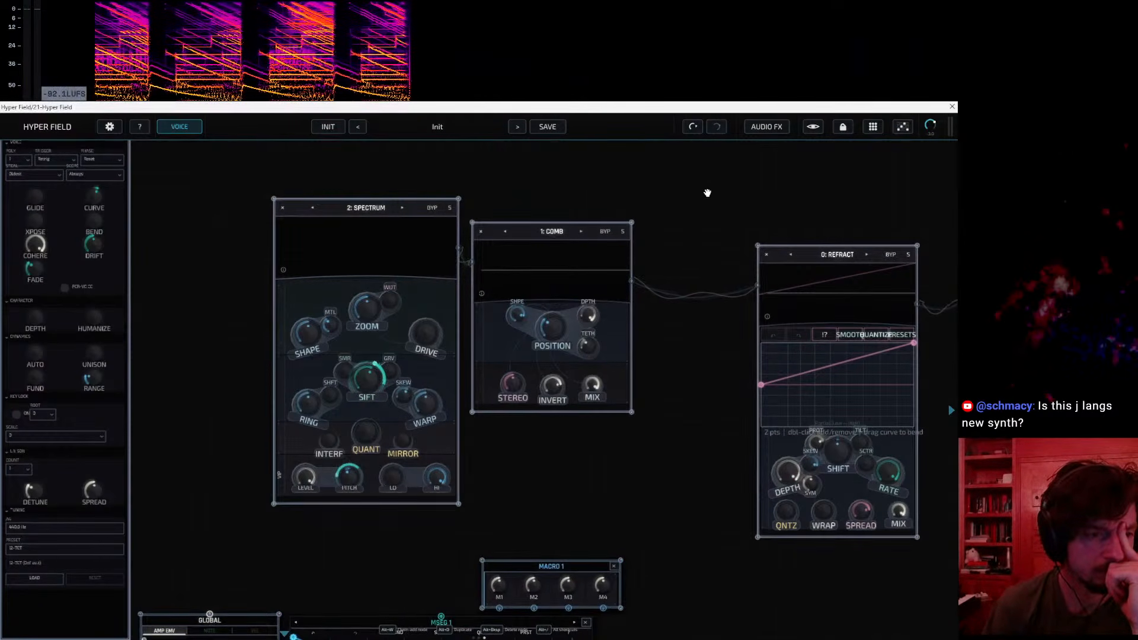
{"action": "left_click_drag", "start_coordinate": [707, 193], "coordinate": [348, 231]}
{"action": "left_click_drag", "start_coordinate": [555, 220], "coordinate": [42, 252]}
{"action": "left_click_drag", "start_coordinate": [729, 255], "coordinate": [588, 265]}
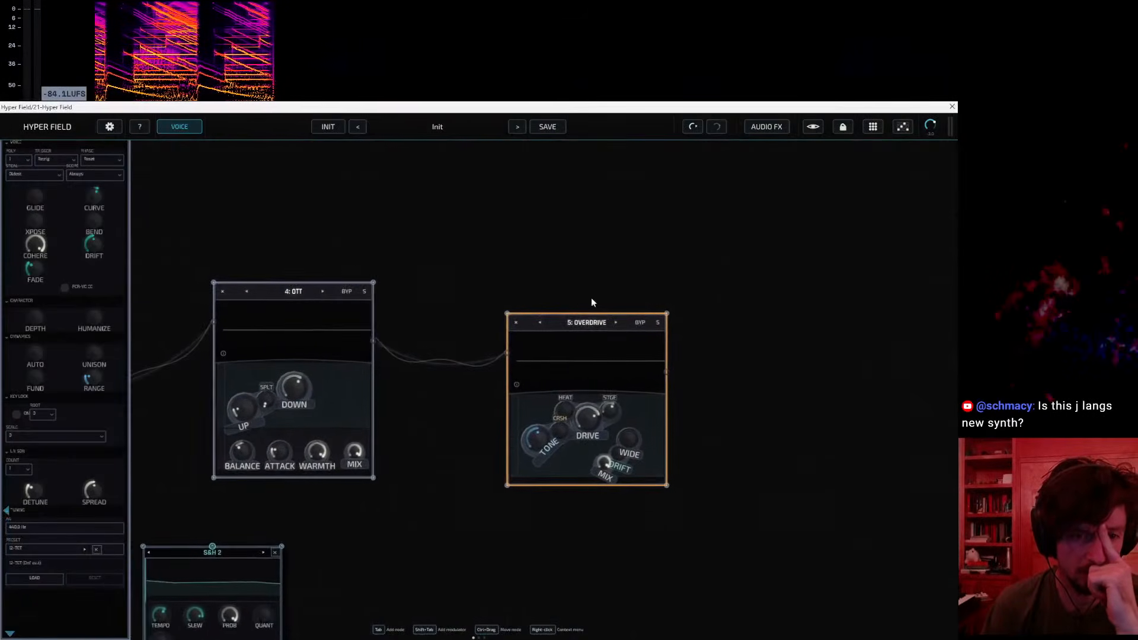
{"action": "scroll", "coordinate": [590, 357], "scroll_direction": "up", "scroll_amount": 3}
{"action": "left_click", "coordinate": [140, 127]}
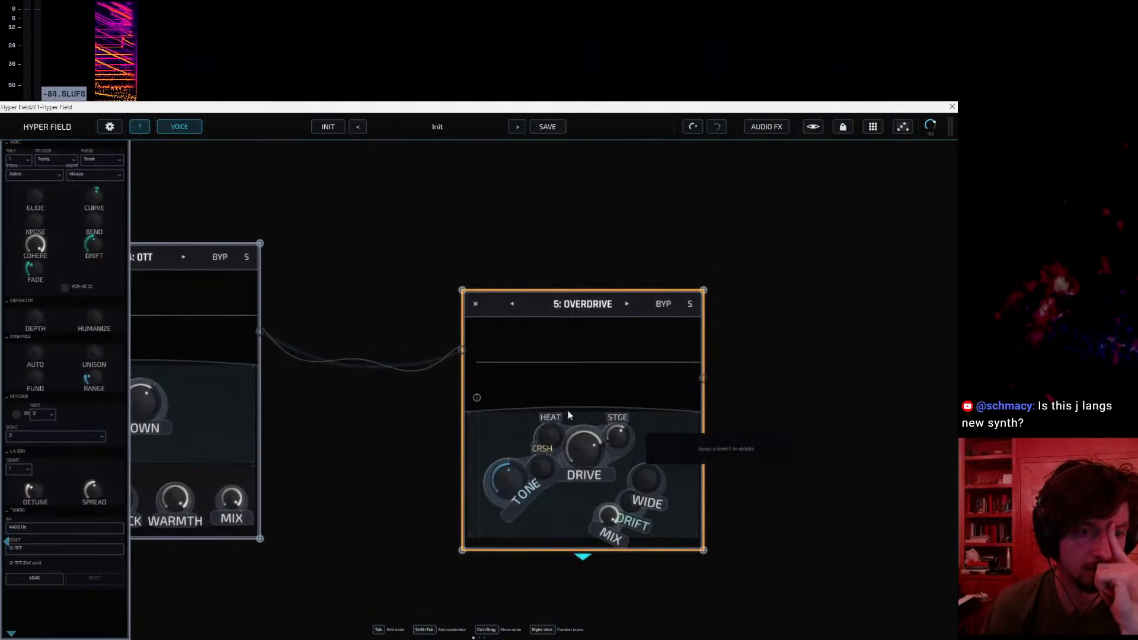
{"action": "mouse_move", "coordinate": [591, 452]}
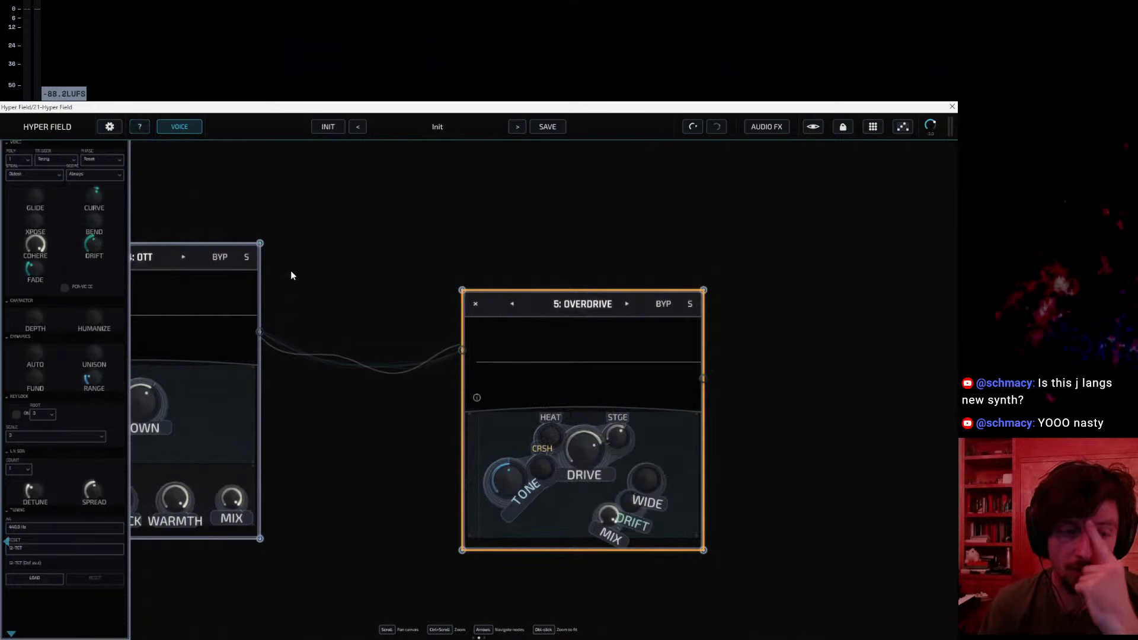
Step: Adjust the Hyper Field track's volume in Ableton Live and return to the Overdrive node in the enlarged synth window
{"action": "double_click", "coordinate": [501, 106]}
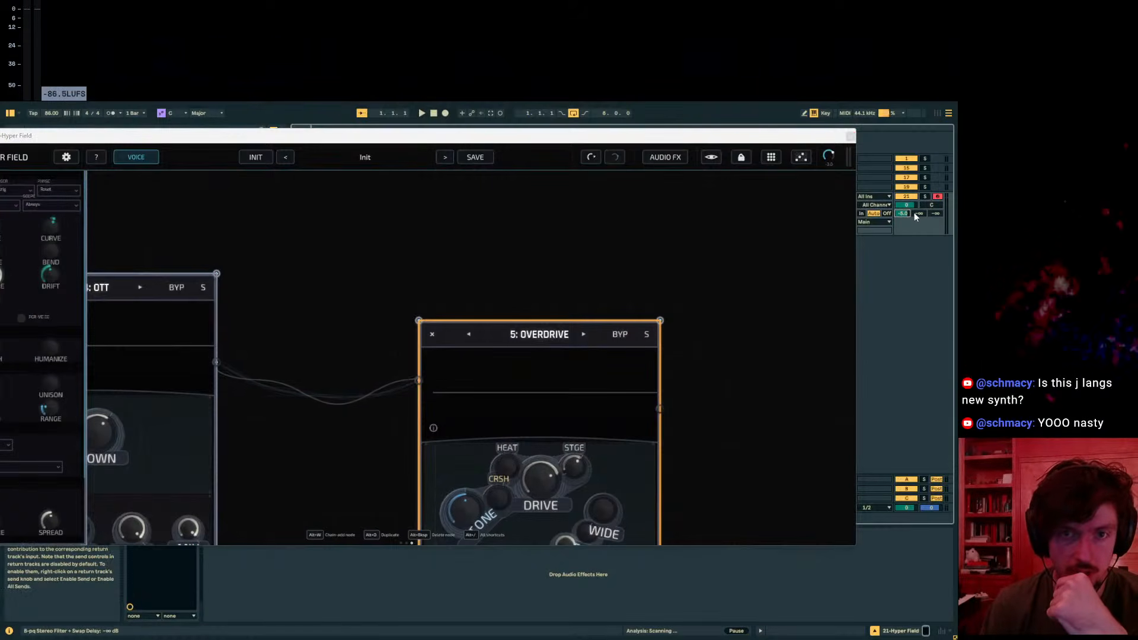
{"action": "double_click", "coordinate": [468, 135]}
{"action": "left_click_drag", "start_coordinate": [712, 223], "coordinate": [699, 227]}
{"action": "left_click_drag", "start_coordinate": [773, 520], "coordinate": [825, 496]}
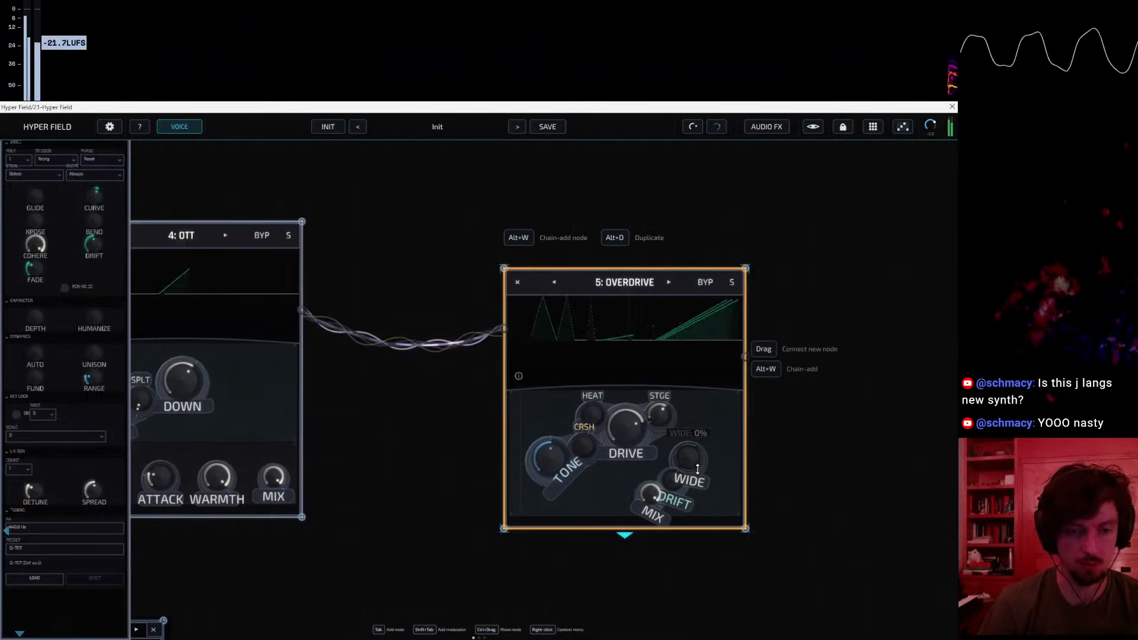
Step: Set the Overdrive node's Wide to 79% and Drive to 27%, and raise its Heat
{"action": "left_click_drag", "start_coordinate": [688, 458], "coordinate": [722, 375]}
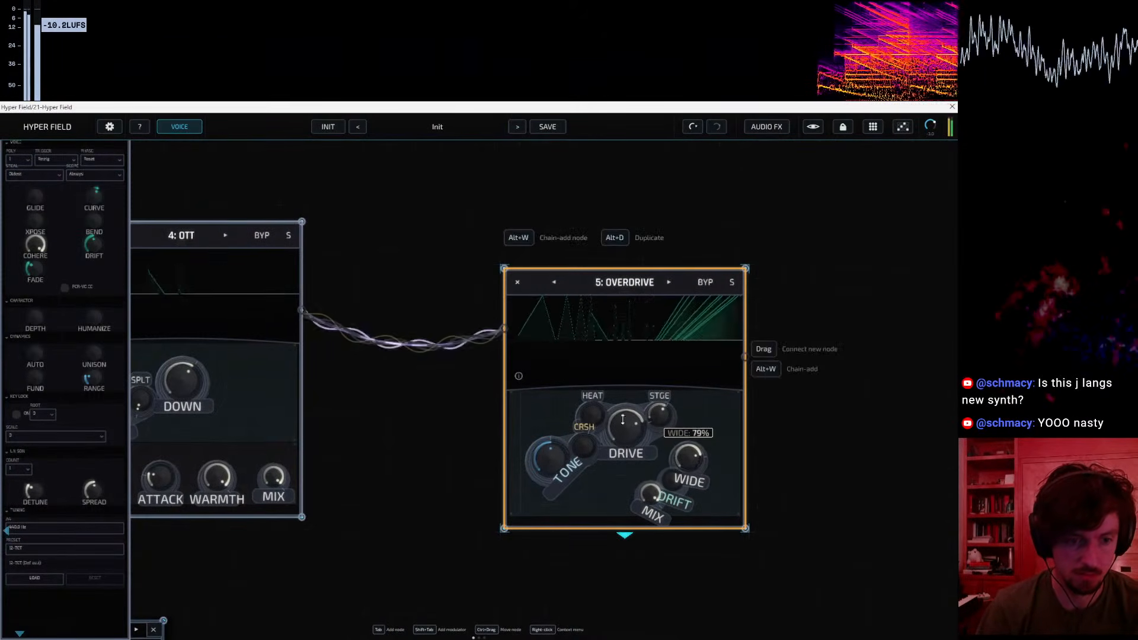
{"action": "left_click_drag", "start_coordinate": [591, 415], "coordinate": [615, 344]}
{"action": "left_click_drag", "start_coordinate": [624, 428], "coordinate": [619, 468]}
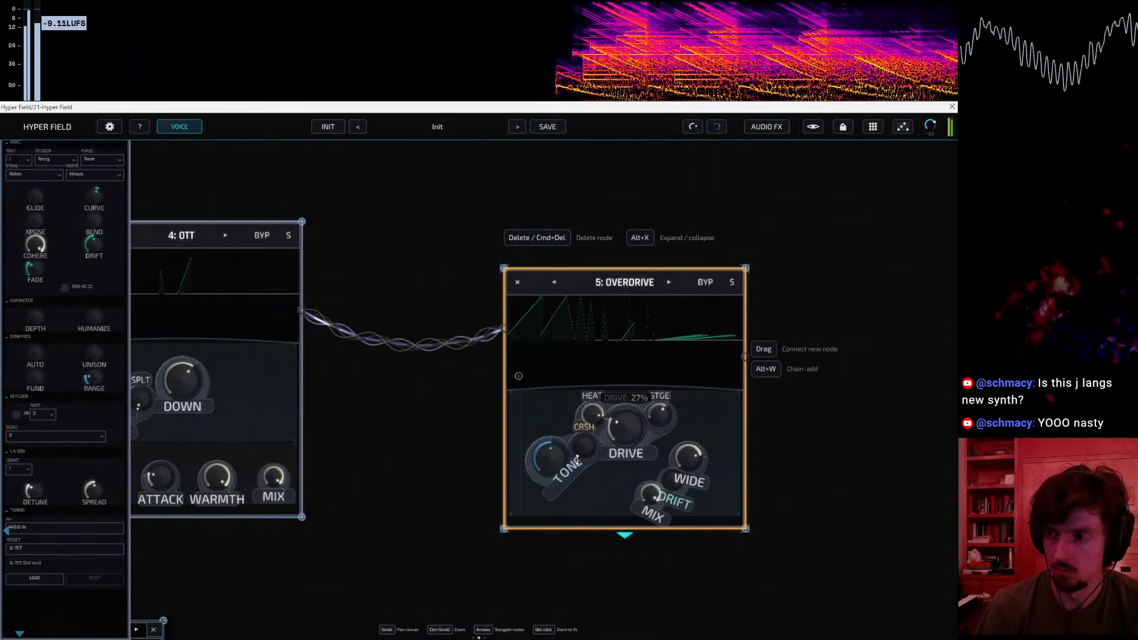
Step: Raise the Spectrum node's Drive
{"action": "scroll", "coordinate": [469, 214], "scroll_direction": "down", "scroll_amount": 2}
{"action": "scroll", "coordinate": [469, 214], "scroll_direction": "down", "scroll_amount": 5}
{"action": "scroll", "coordinate": [481, 506], "scroll_direction": "left", "scroll_amount": 8}
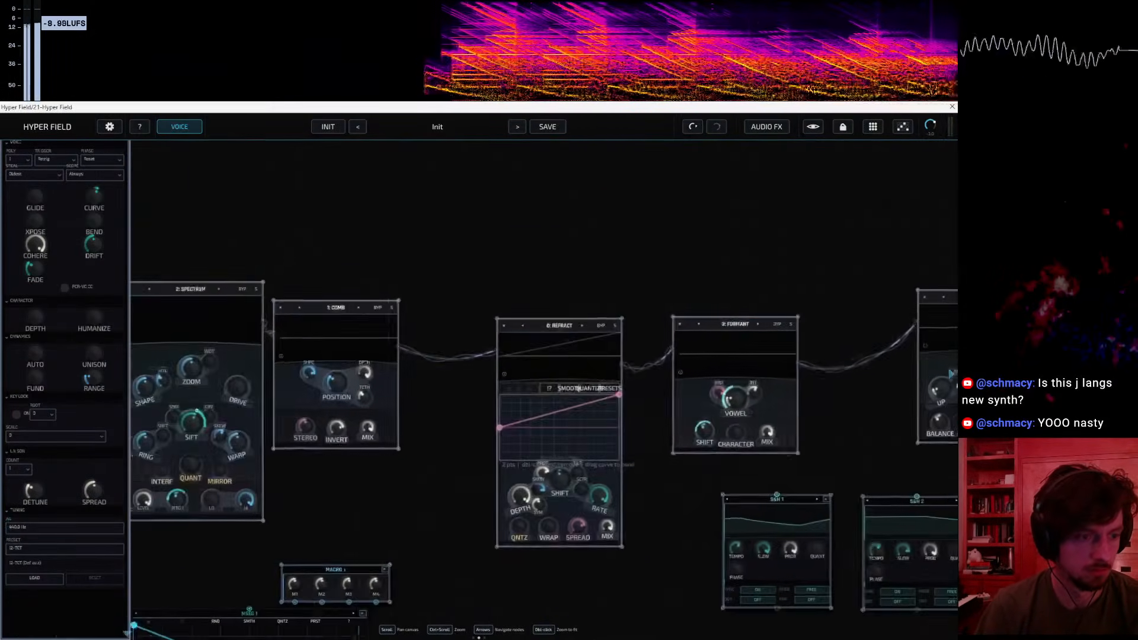
{"action": "scroll", "coordinate": [396, 504], "scroll_direction": "left", "scroll_amount": 4}
{"action": "left_click_drag", "start_coordinate": [480, 383], "coordinate": [490, 340]}
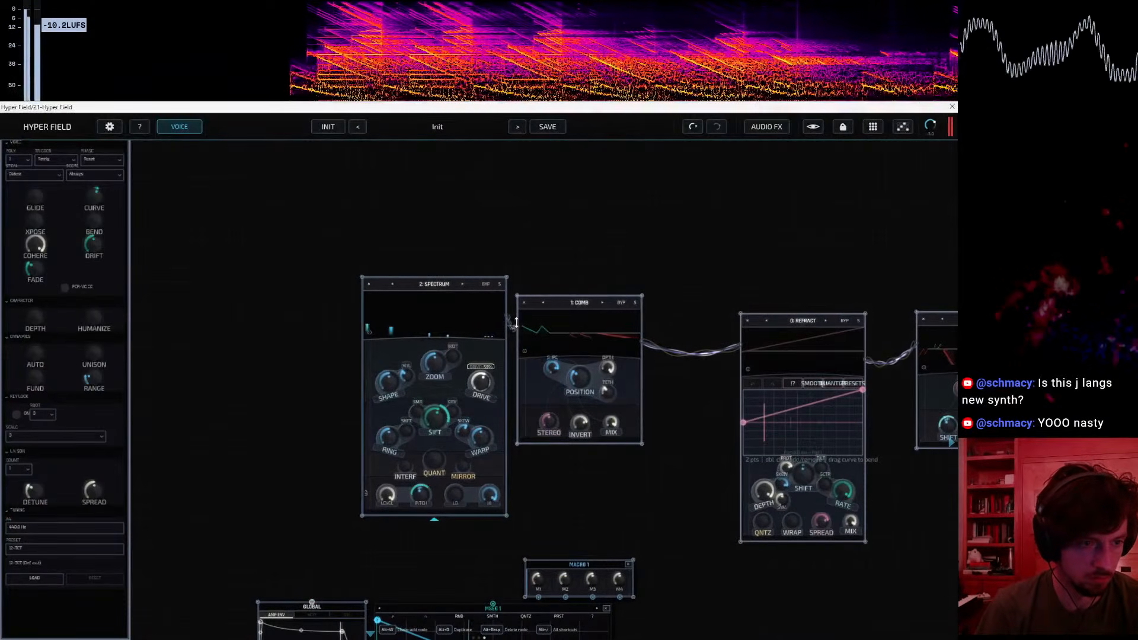
{"action": "scroll", "coordinate": [638, 483], "scroll_direction": "right", "scroll_amount": 10}
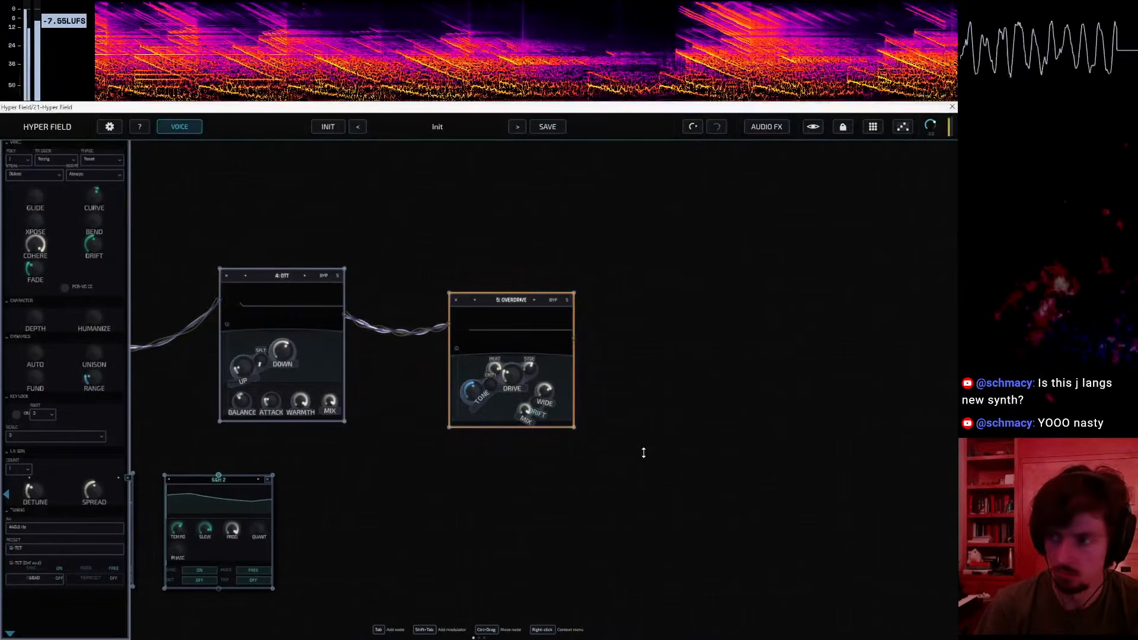
{"action": "scroll", "coordinate": [645, 452], "scroll_direction": "left", "scroll_amount": 10}
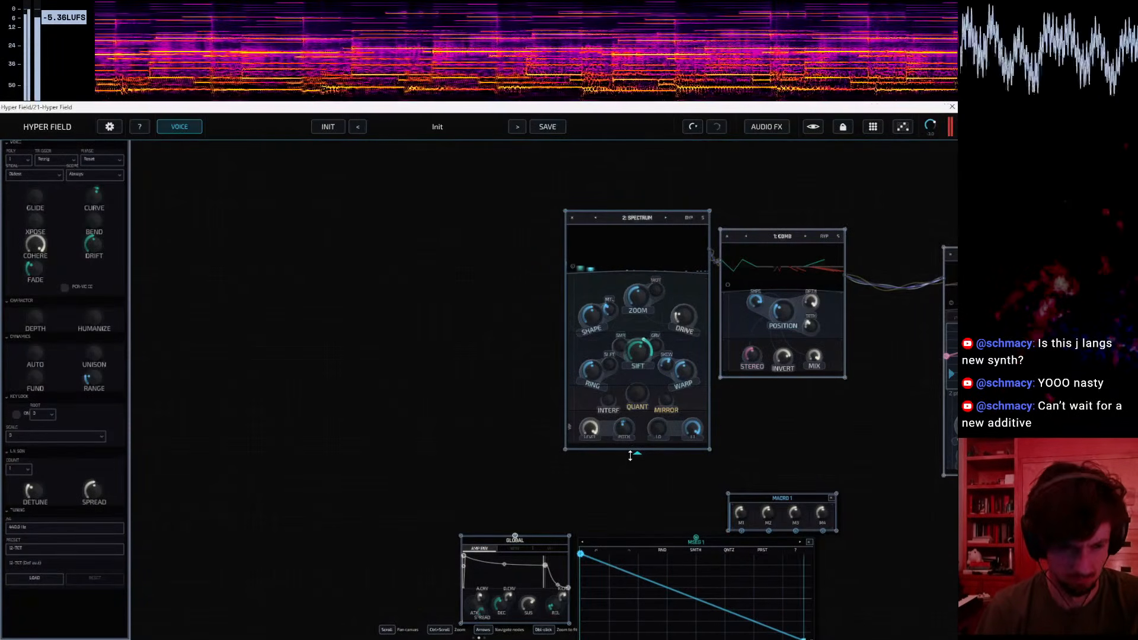
Step: Set the patch's voice polyphony to 10
{"action": "left_click_drag", "start_coordinate": [578, 450], "coordinate": [548, 459]}
{"action": "left_click", "coordinate": [19, 160]}
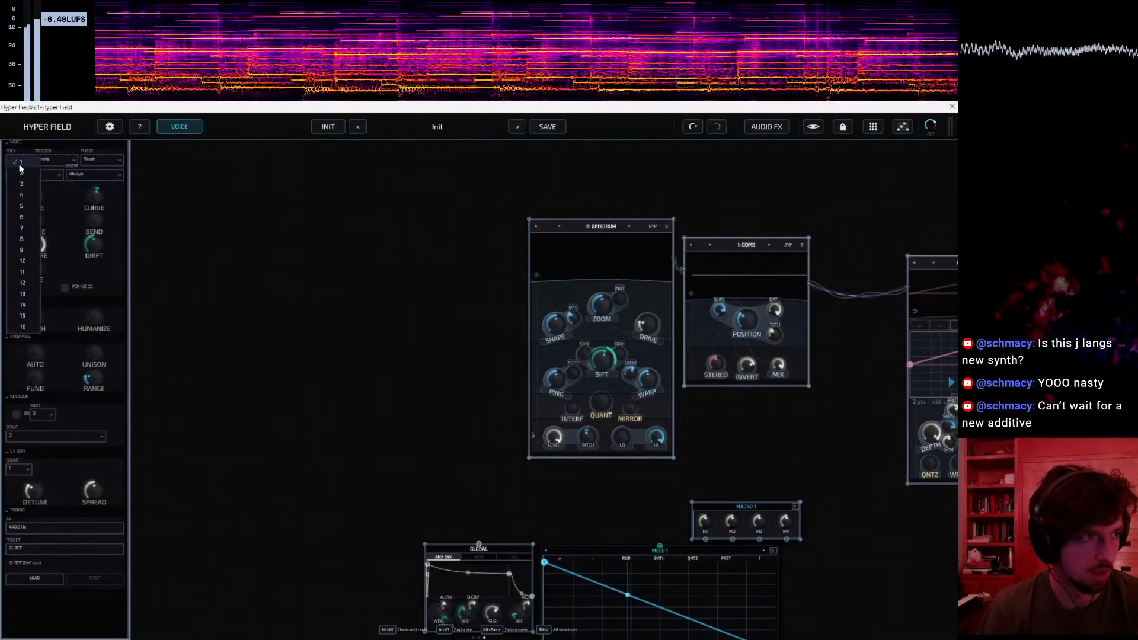
{"action": "left_click", "coordinate": [22, 262]}
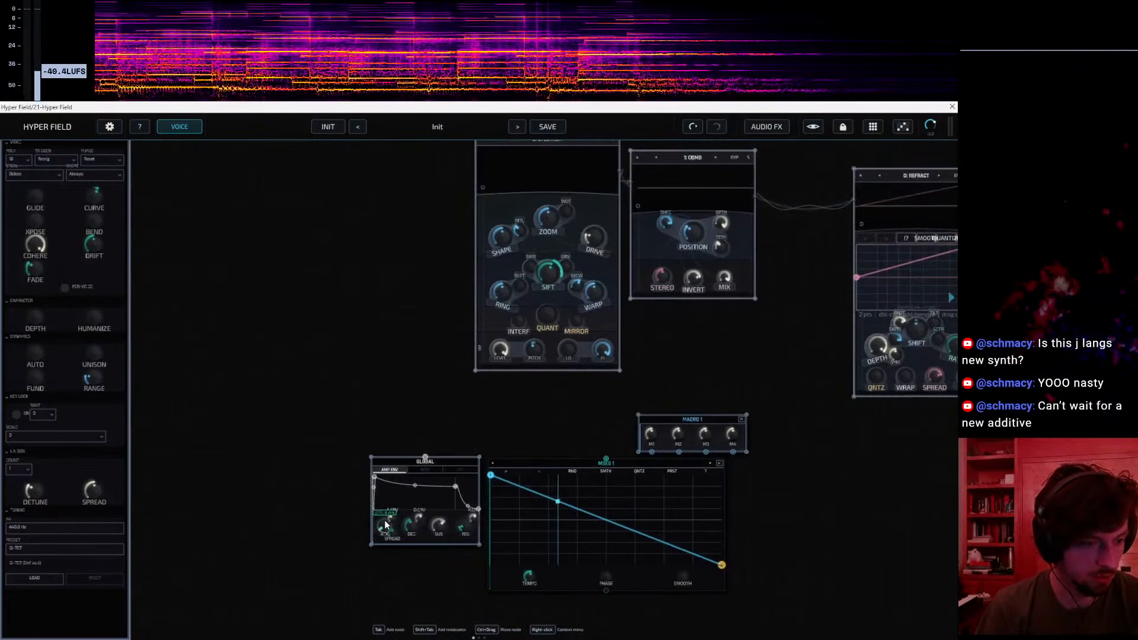
Step: Reshape the Global amp envelope with a falling decay and a longer release
{"action": "left_click_drag", "start_coordinate": [466, 523], "coordinate": [475, 508]}
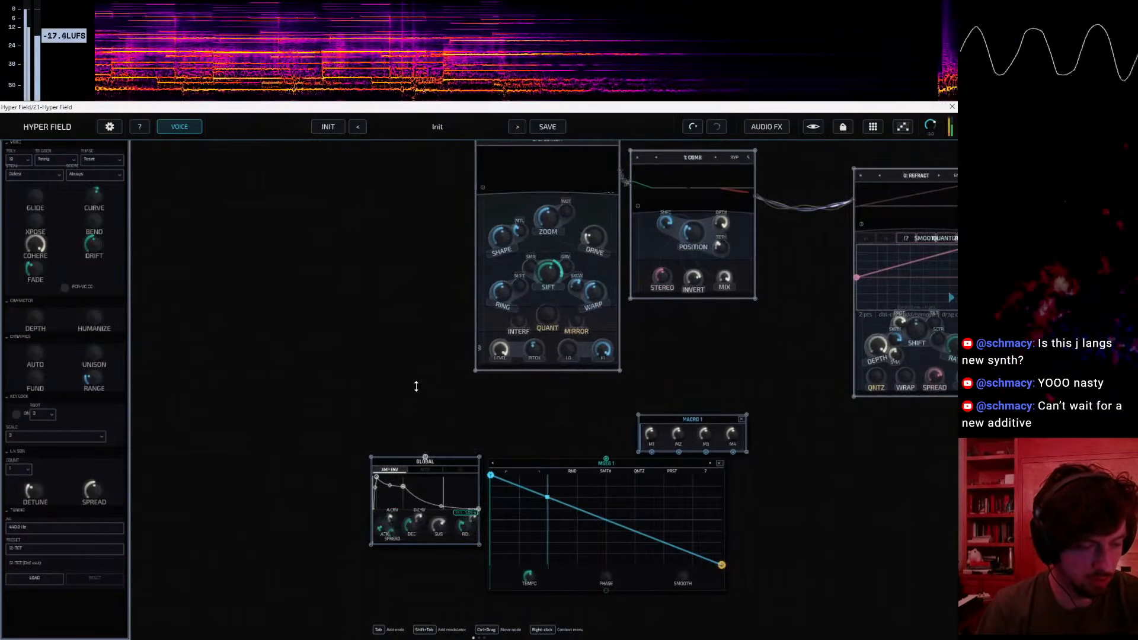
{"action": "left_click_drag", "start_coordinate": [415, 375], "coordinate": [381, 366]}
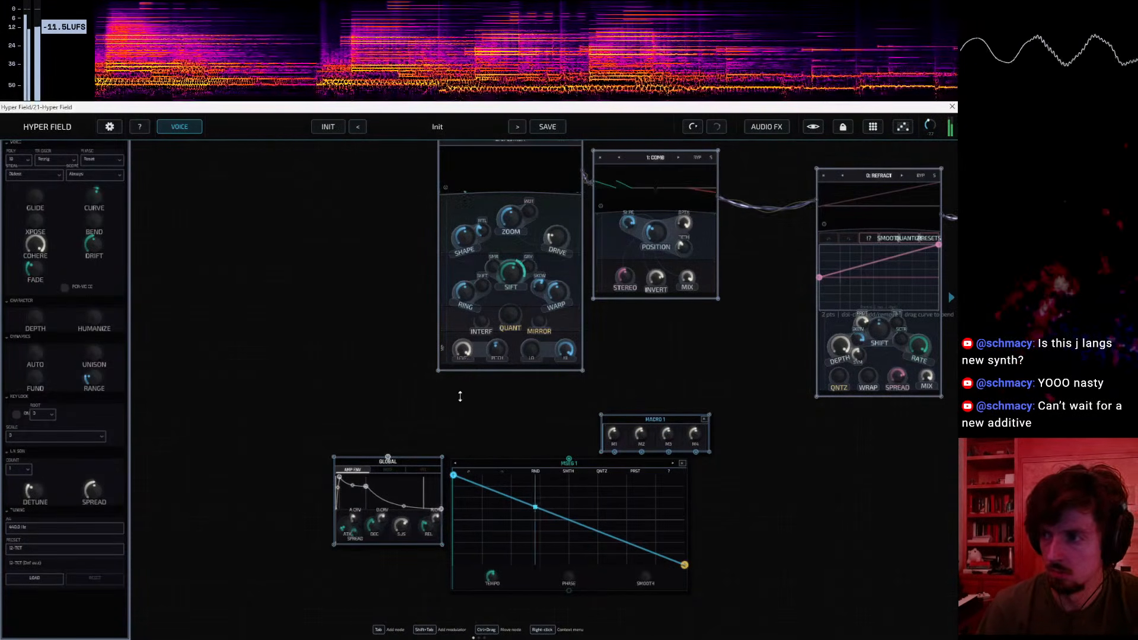
{"action": "left_click_drag", "start_coordinate": [731, 375], "coordinate": [727, 384]}
Step: Adjust the Spectrum node's Lo cut
{"action": "left_click_drag", "start_coordinate": [532, 370], "coordinate": [532, 366]}
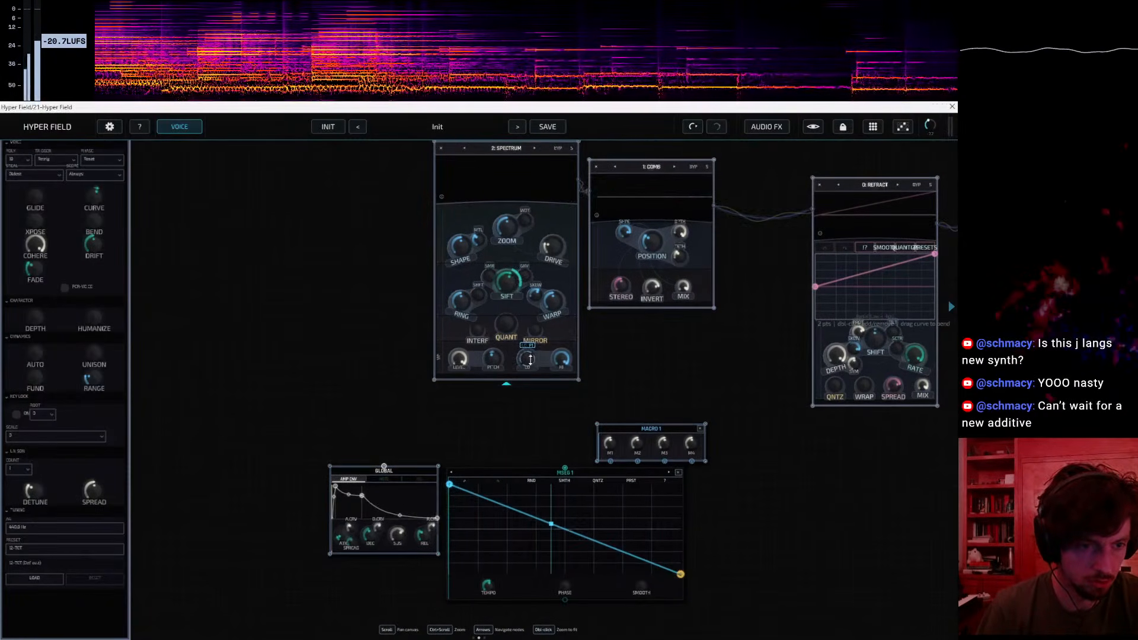
{"action": "scroll", "coordinate": [531, 360], "scroll_direction": "up", "scroll_amount": 5}
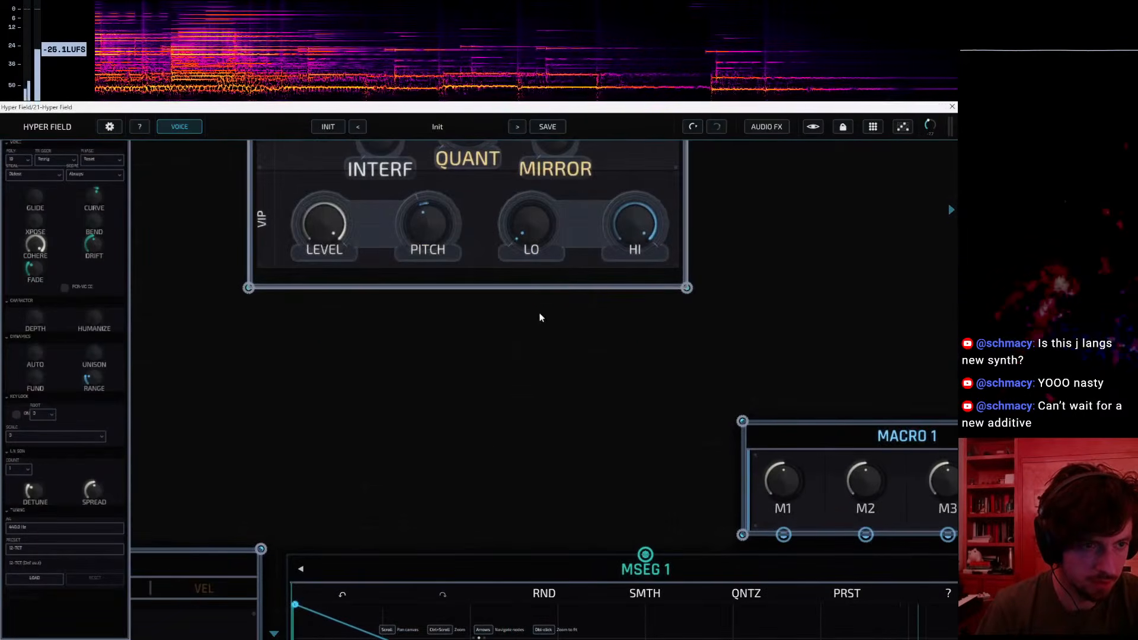
{"action": "left_click_drag", "start_coordinate": [528, 225], "coordinate": [524, 221]}
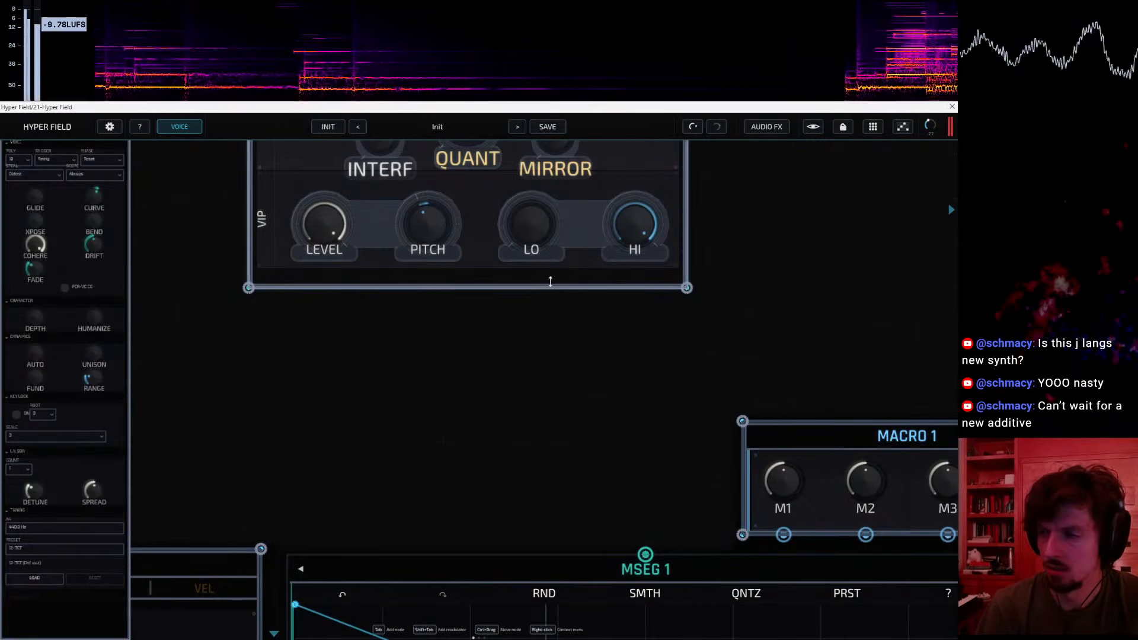
{"action": "mouse_move", "coordinate": [531, 232]}
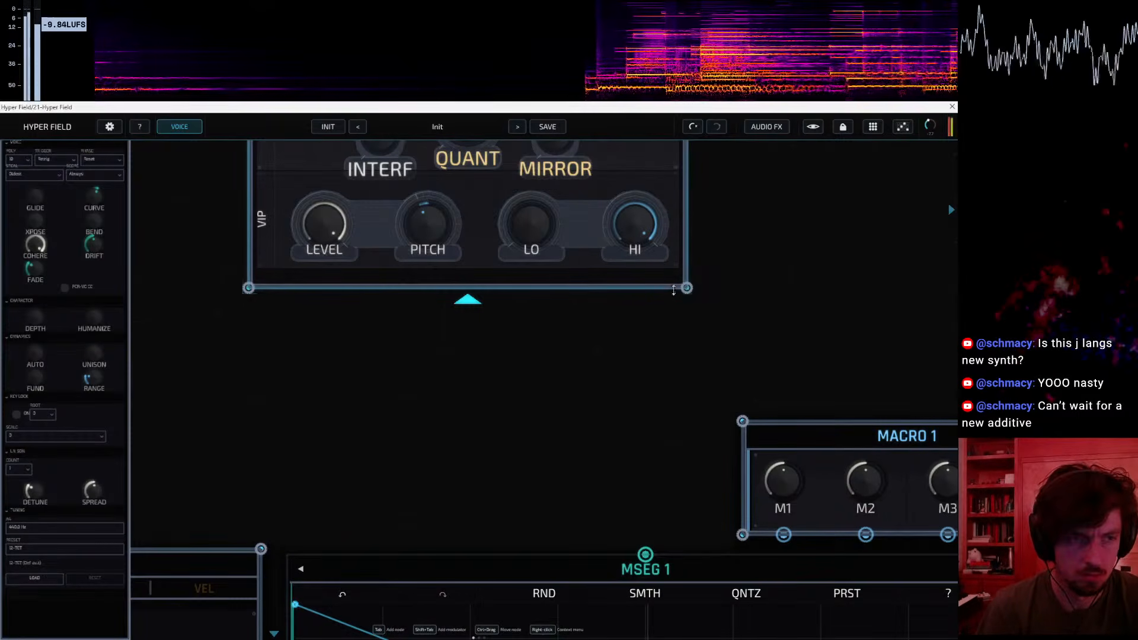
Step: Move the synth window aside and insert a new audio track below the Hyper Field track in Ableton Live
{"action": "left_click_drag", "start_coordinate": [748, 370], "coordinate": [386, 411]}
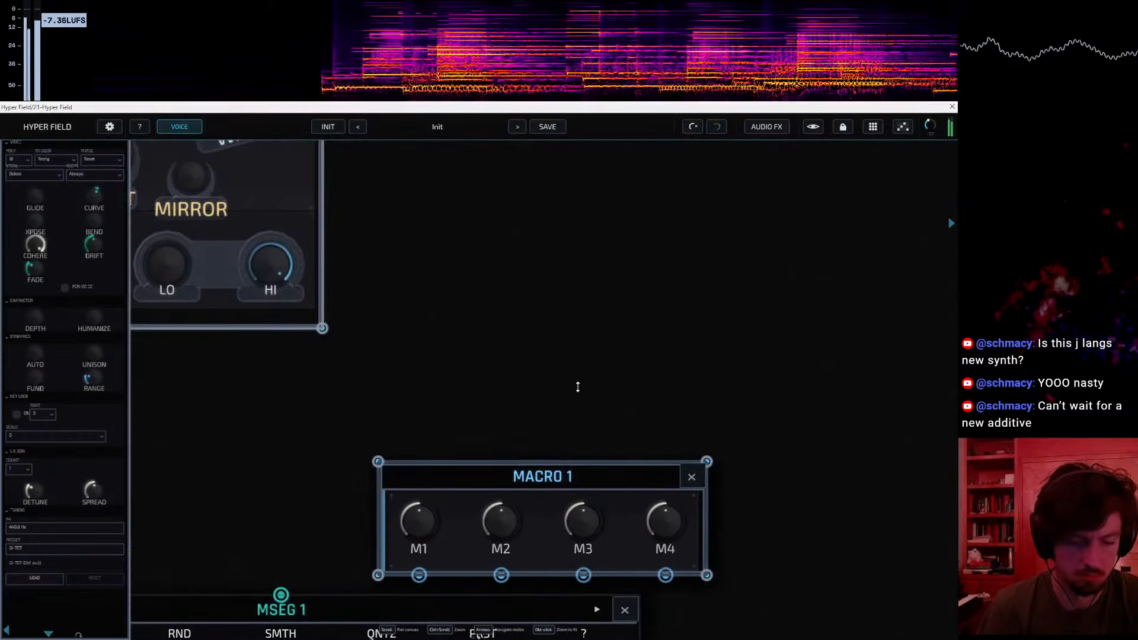
{"action": "scroll", "coordinate": [574, 388], "scroll_direction": "down", "scroll_amount": 1, "text": "ctrl"}
{"action": "scroll", "coordinate": [573, 387], "scroll_direction": "down", "scroll_amount": 2, "text": "ctrl"}
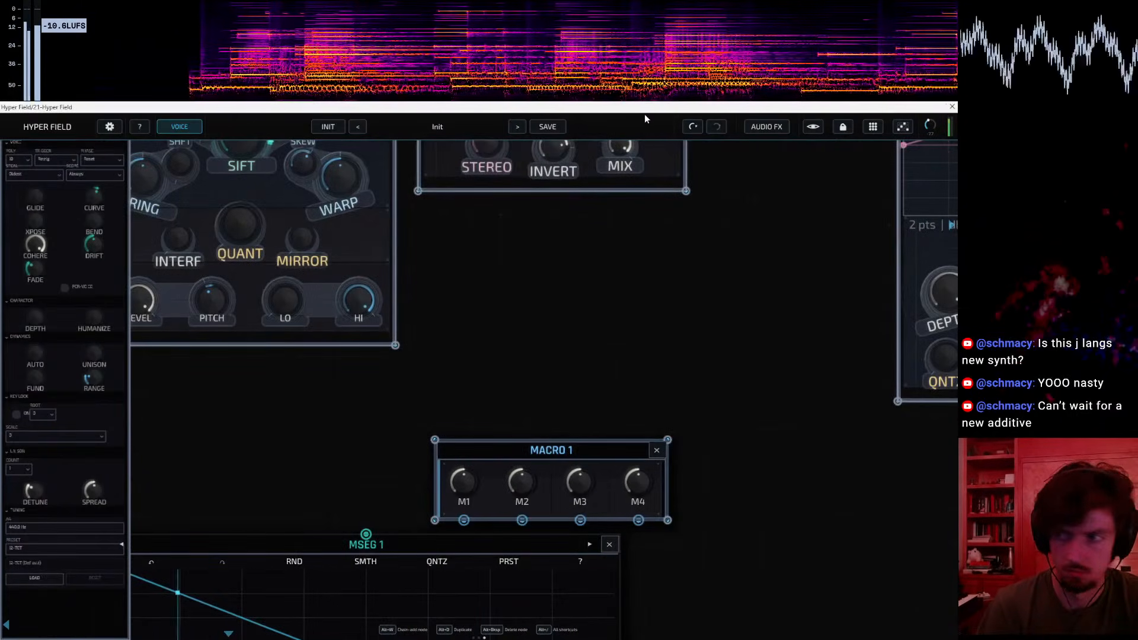
{"action": "left_click_drag", "start_coordinate": [566, 107], "coordinate": [541, 509]}
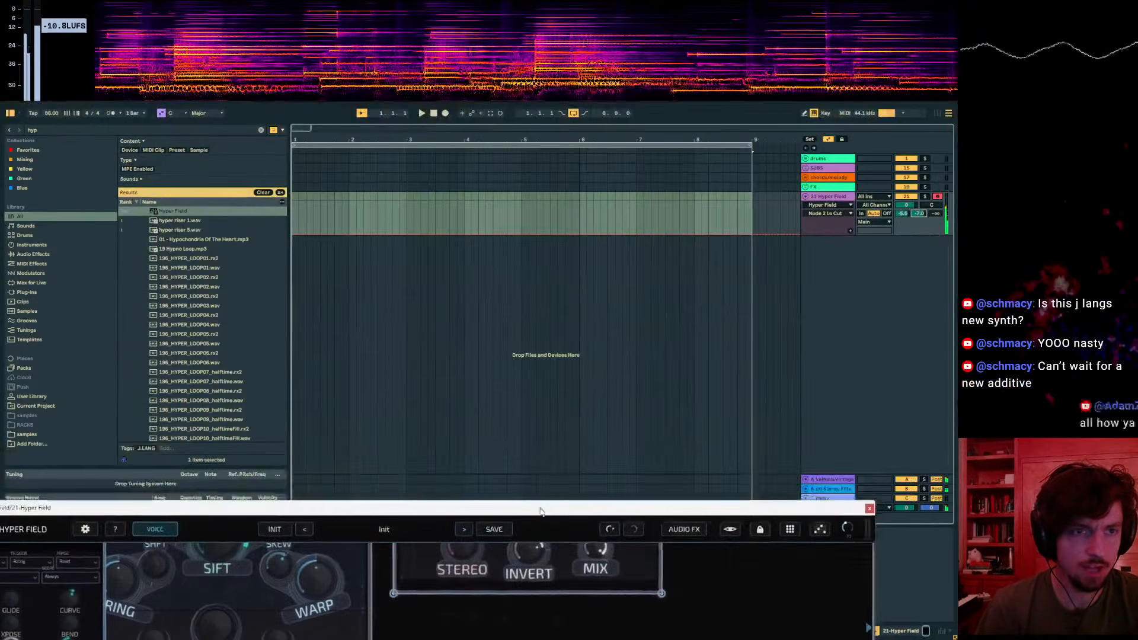
{"action": "left_click", "coordinate": [664, 210]}
{"action": "left_click", "coordinate": [600, 210]}
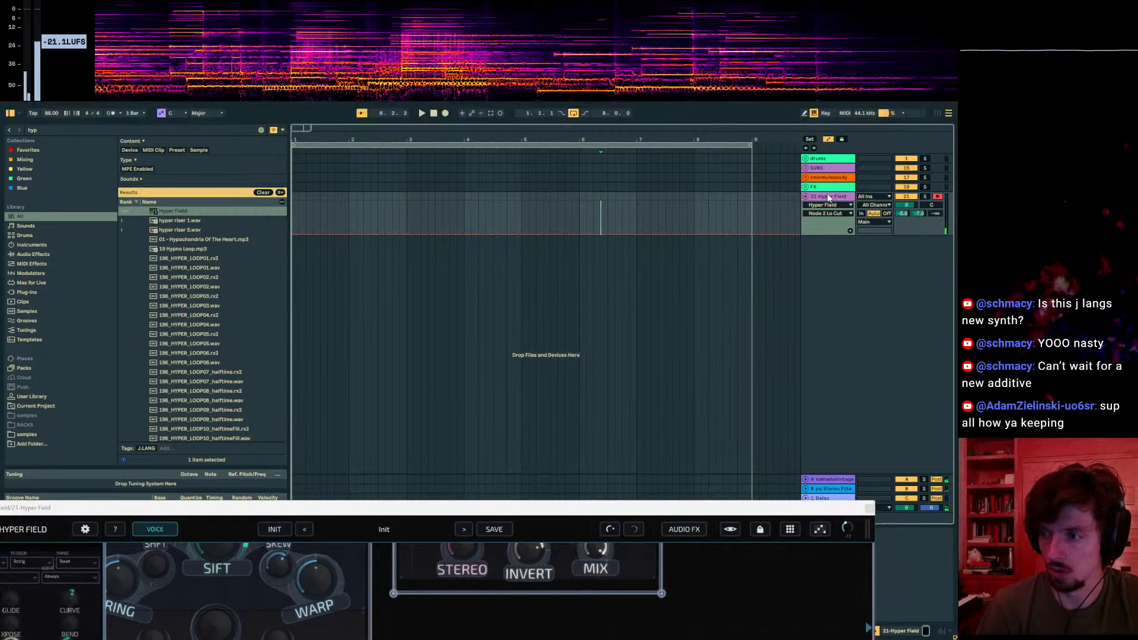
{"action": "key", "text": "ctrl+t"}
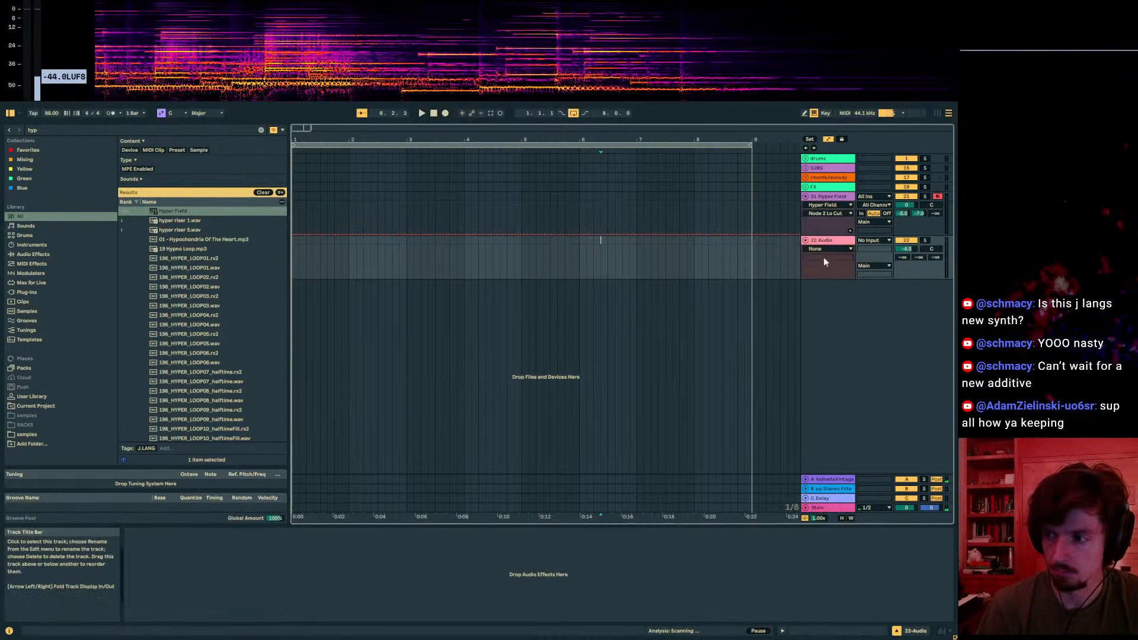
Step: Set the 22 Audio track's input to 21-Hyper Field
{"action": "left_click", "coordinate": [875, 240]}
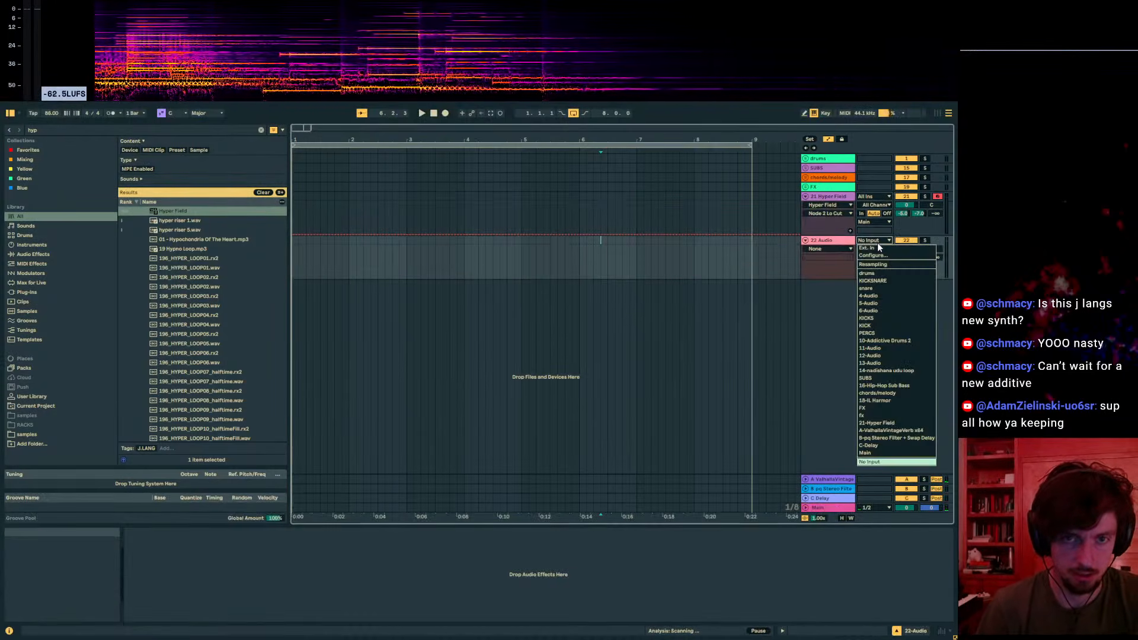
{"action": "key", "text": "2"}
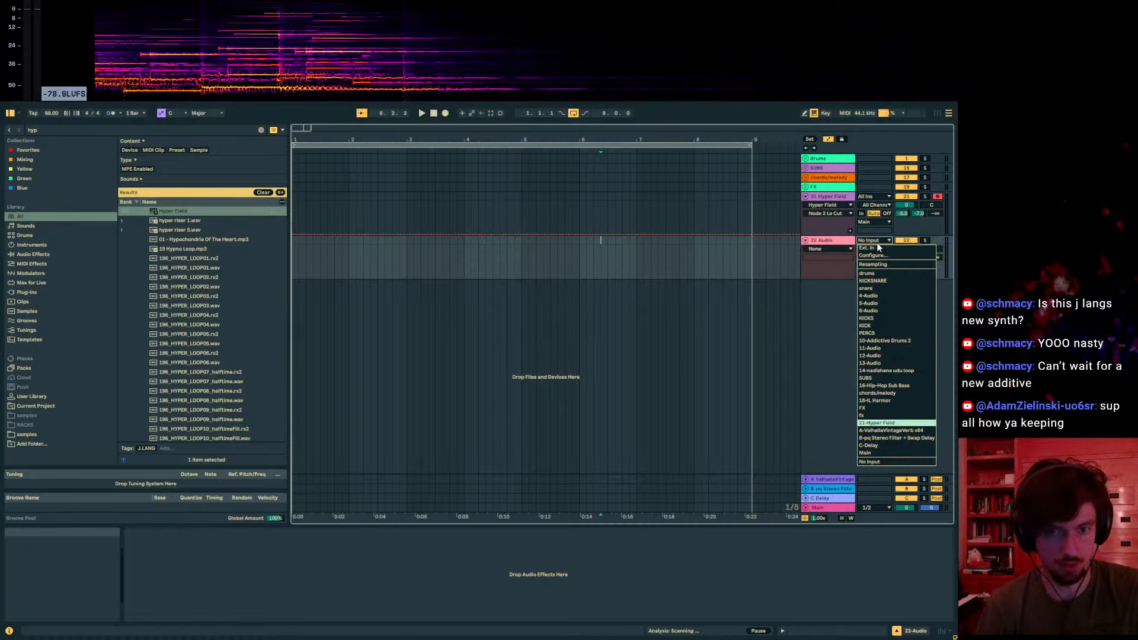
{"action": "key", "text": "Return"}
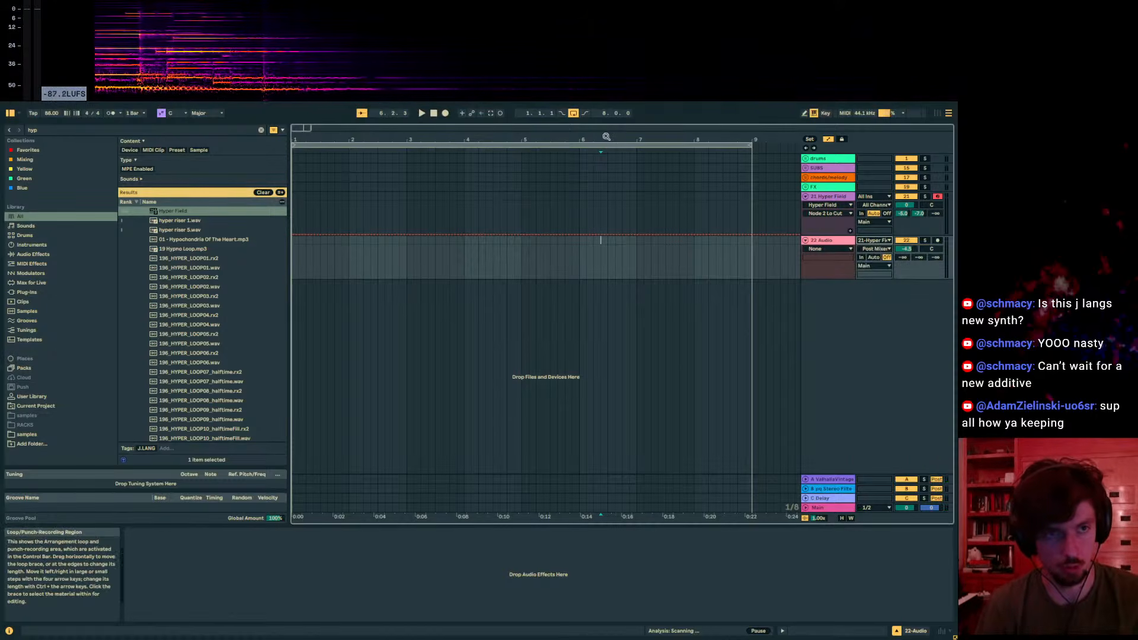
Step: Select bars 1 through 8 on the 22 Audio track, arm it and start recording the synth performance
{"action": "left_click_drag", "start_coordinate": [606, 140], "coordinate": [606, 95]}
{"action": "left_click_drag", "start_coordinate": [533, 256], "coordinate": [52, 372]}
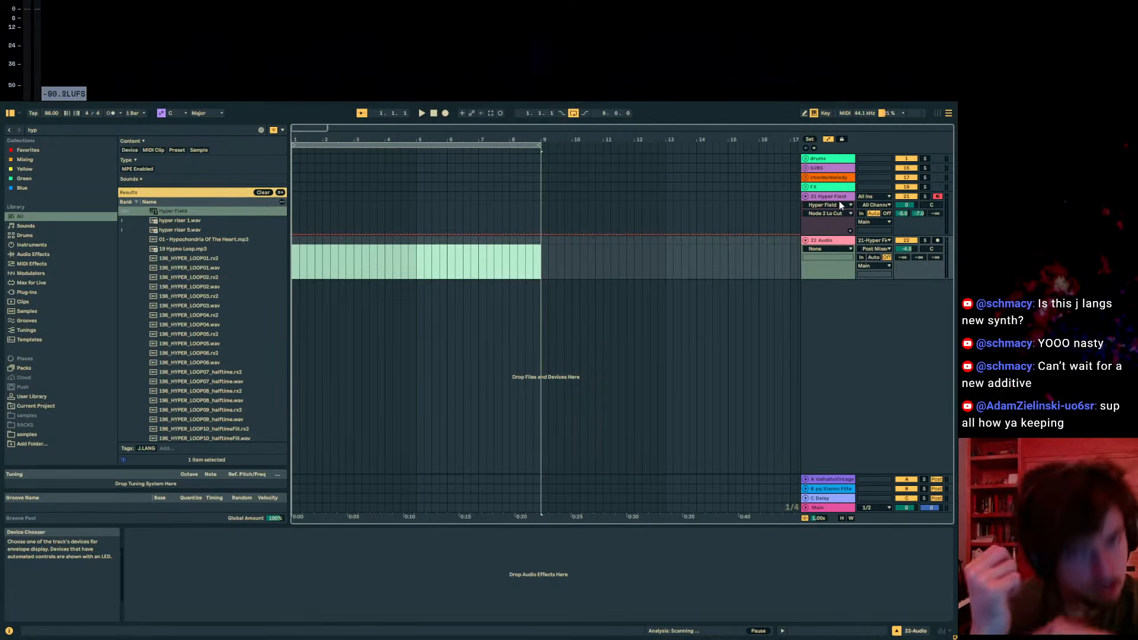
{"action": "left_click", "coordinate": [937, 240]}
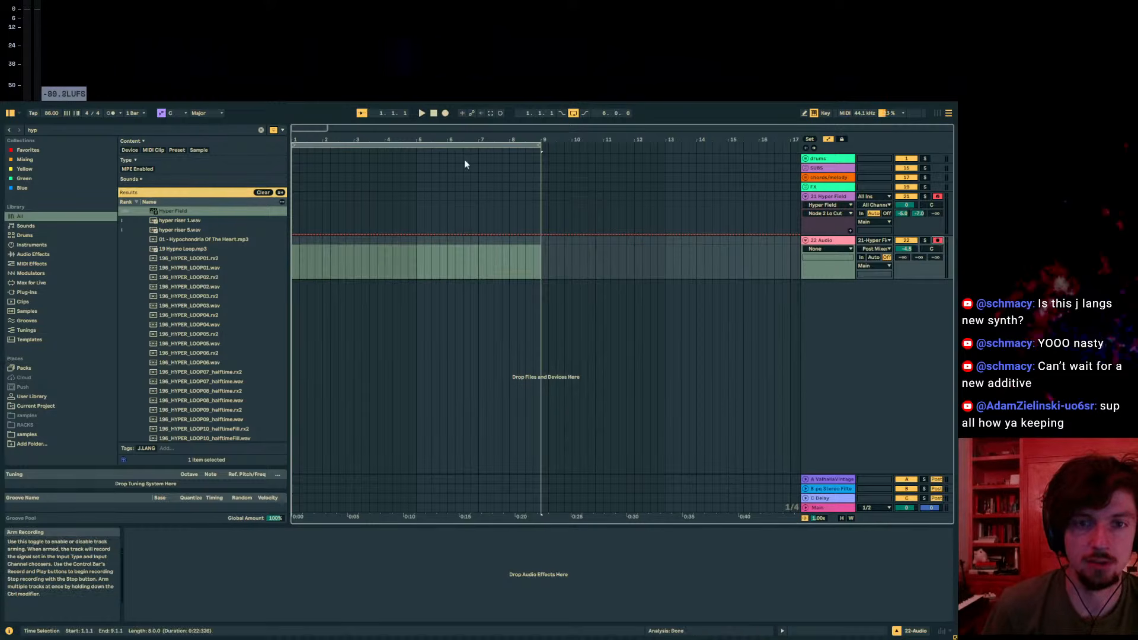
{"action": "left_click", "coordinate": [445, 113]}
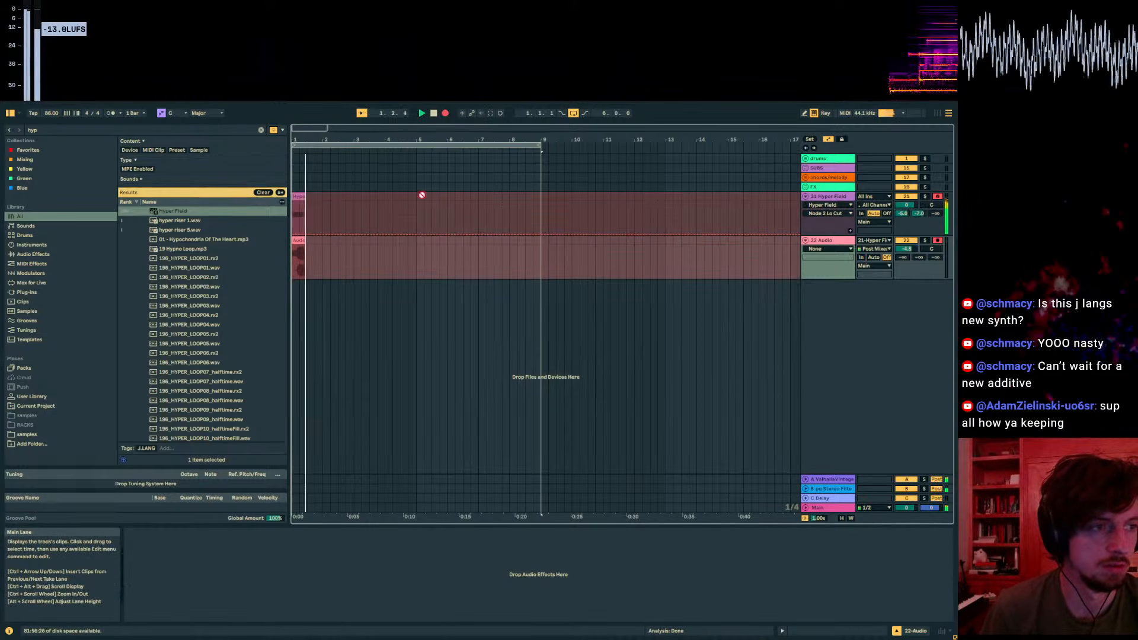
{"action": "mouse_move", "coordinate": [306, 139]}
{"action": "left_mouse_down"}
{"action": "mouse_move", "coordinate": [305, 195]}
{"action": "mouse_move", "coordinate": [304, 142]}
{"action": "left_mouse_up"}
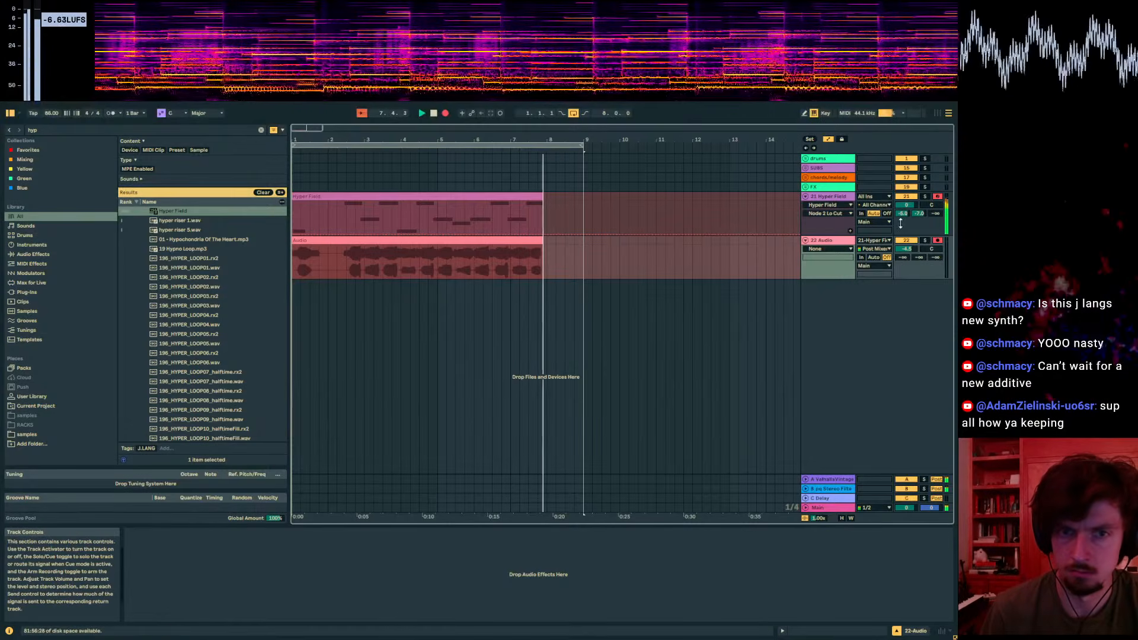
Step: Raise the Hyper Field track's send to the ValhallaVintageVerb return during the take and stop the recording
{"action": "left_click_drag", "start_coordinate": [902, 214], "coordinate": [902, 199]}
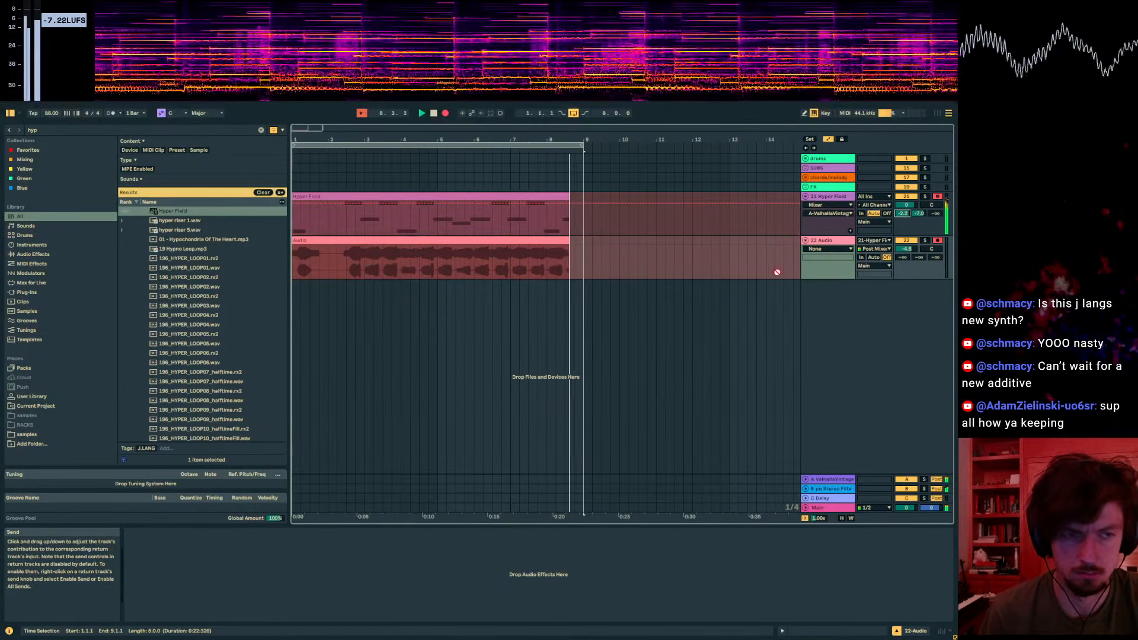
{"action": "key", "text": "z"}
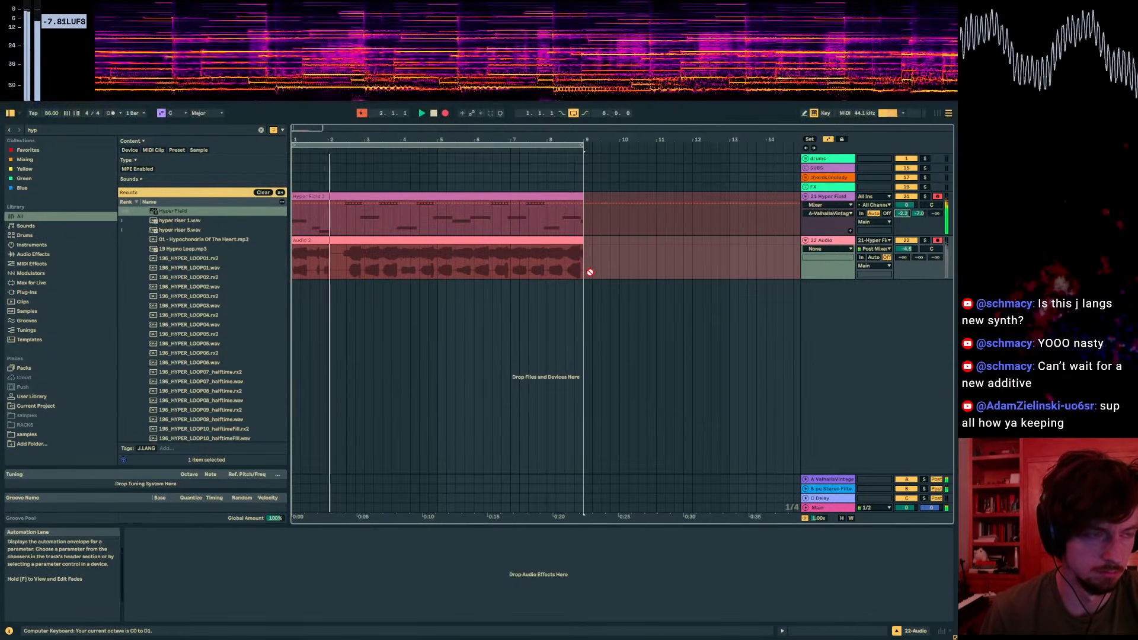
{"action": "key", "text": "space"}
Step: Split the recorded audio clip after its opening phrase and move the remaining part to bar 1 of a new audio track
{"action": "left_click", "coordinate": [411, 252]}
{"action": "left_click_drag", "start_coordinate": [349, 240], "coordinate": [314, 294]}
{"action": "left_click", "coordinate": [337, 259]}
{"action": "key", "text": "ctrl+e"}
{"action": "left_click", "coordinate": [361, 241]}
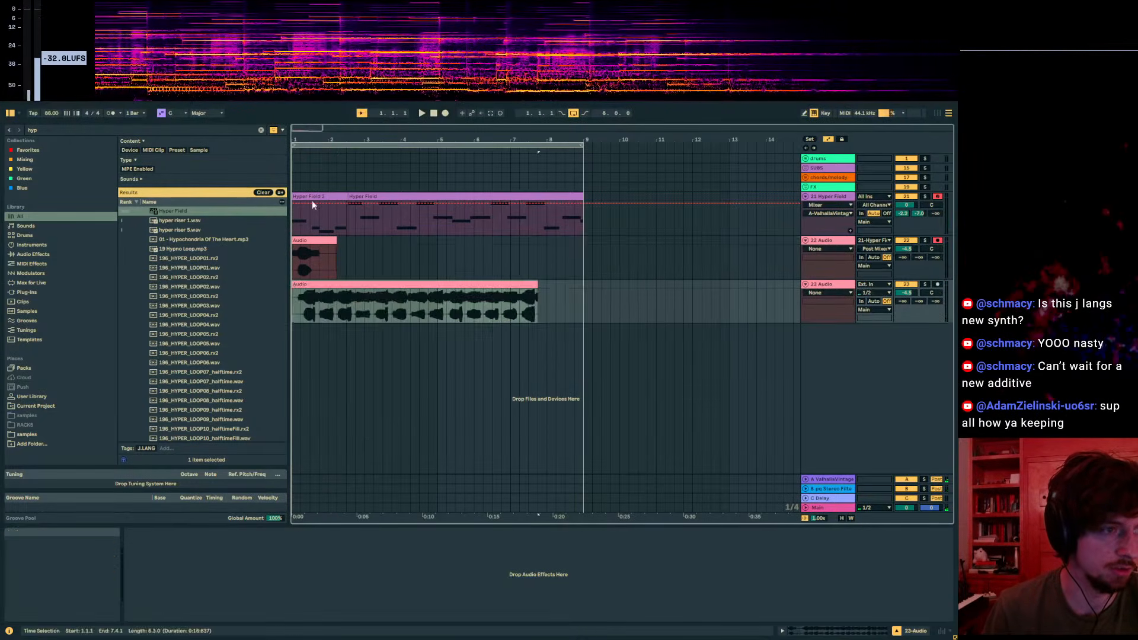
Step: Trim the start of the recording on the 23 Audio track and align it to bar 1
{"action": "left_click_drag", "start_coordinate": [296, 140], "coordinate": [341, 284]}
{"action": "left_click", "coordinate": [372, 284]}
{"action": "left_click", "coordinate": [494, 291]}
{"action": "left_click", "coordinate": [613, 290]}
{"action": "left_click", "coordinate": [613, 284]}
{"action": "left_click_drag", "start_coordinate": [570, 139], "coordinate": [569, 112]}
Step: Solo the 23 Audio track, lower its volume and audition the recorded clip
{"action": "left_click", "coordinate": [925, 285]}
{"action": "left_click_drag", "start_coordinate": [910, 293], "coordinate": [909, 302]}
{"action": "key", "text": "space"}
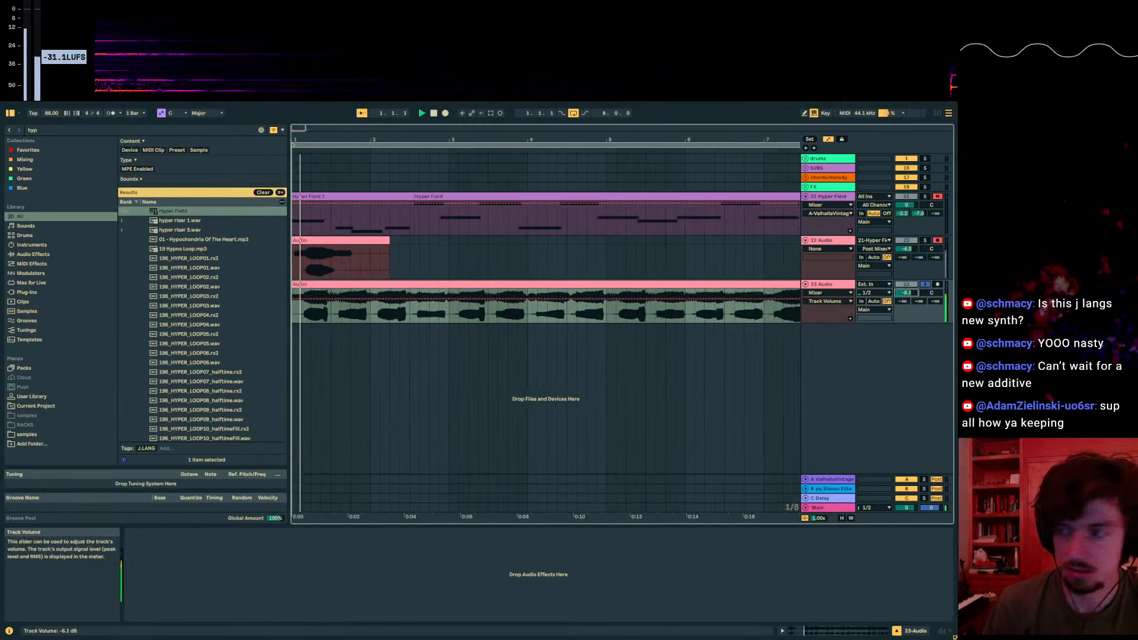
{"action": "left_click", "coordinate": [540, 312]}
{"action": "key", "text": "space"}
{"action": "key", "text": "space"}
Step: Locate the phrase boundary in the 23 Audio clip and split the clip at bar 5
{"action": "left_click", "coordinate": [561, 318]}
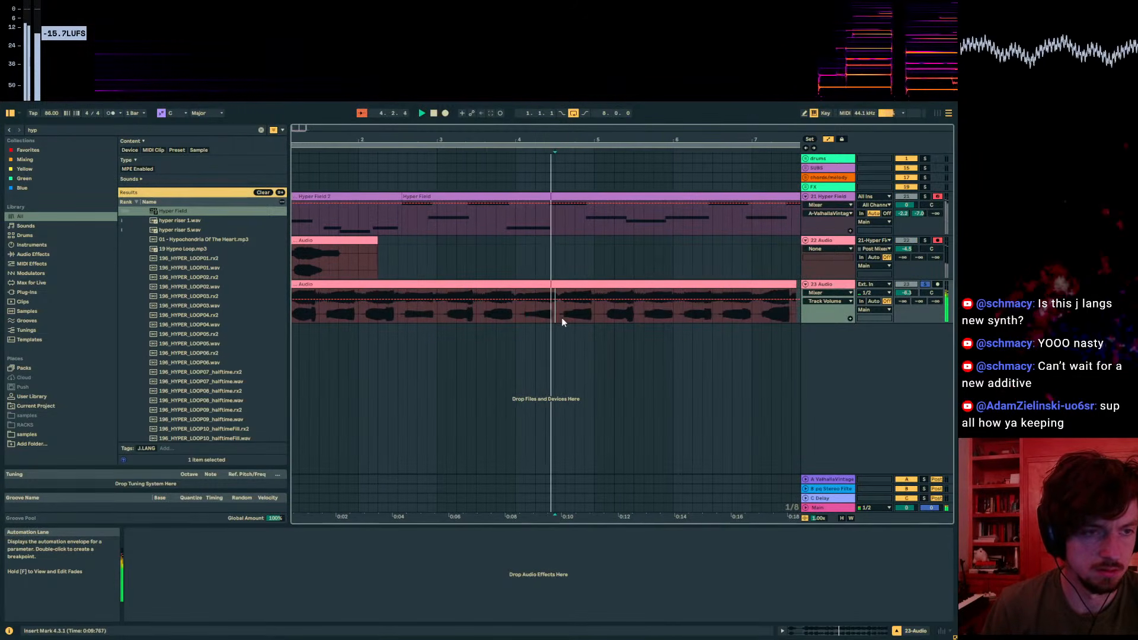
{"action": "left_click", "coordinate": [598, 311]}
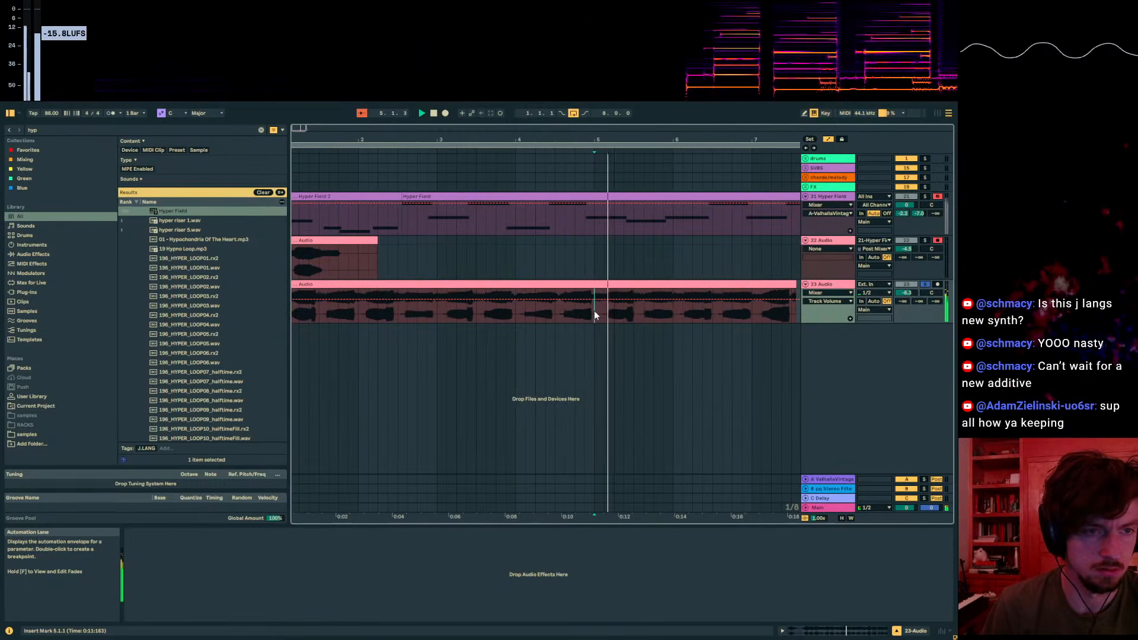
{"action": "key", "text": "space"}
{"action": "left_click_drag", "start_coordinate": [573, 140], "coordinate": [608, 145]}
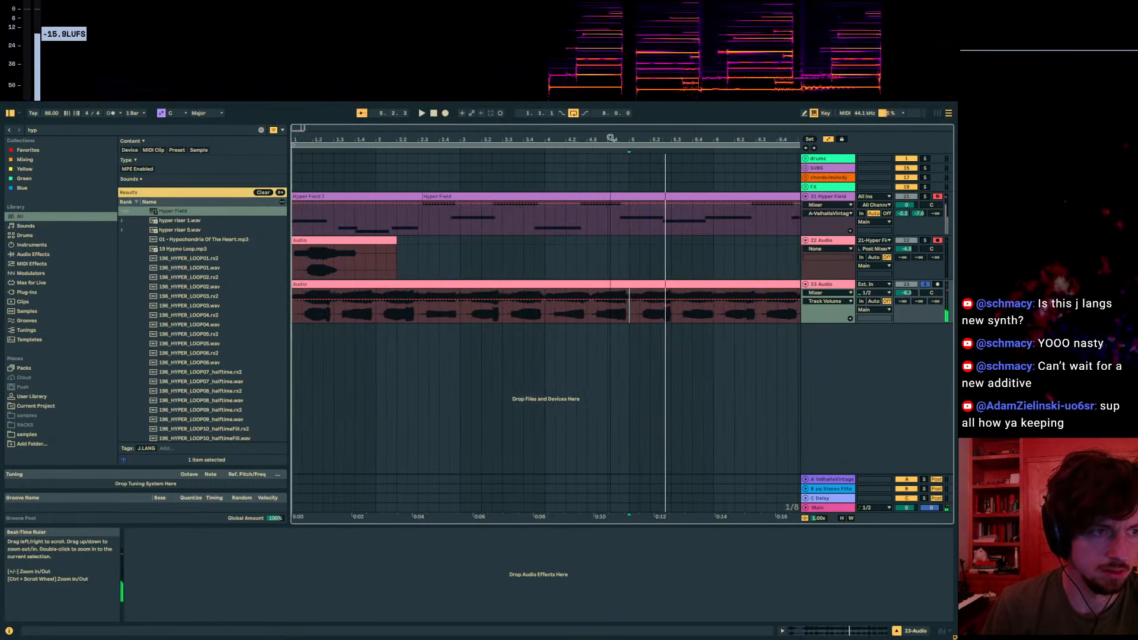
{"action": "left_click", "coordinate": [632, 318]}
{"action": "key", "text": "ctrl+e"}
Step: Select the first four-bar clip on the 23 Audio track and play it back
{"action": "left_click_drag", "start_coordinate": [585, 285], "coordinate": [584, 281]}
{"action": "key", "text": "space"}
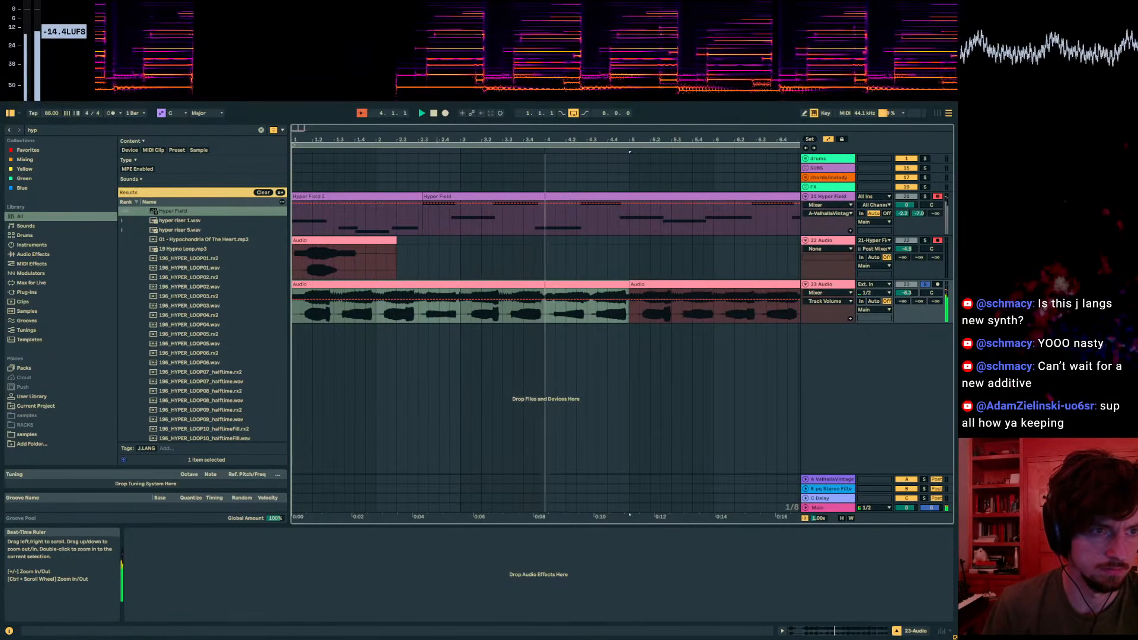
{"action": "left_click_drag", "start_coordinate": [435, 139], "coordinate": [469, 155]}
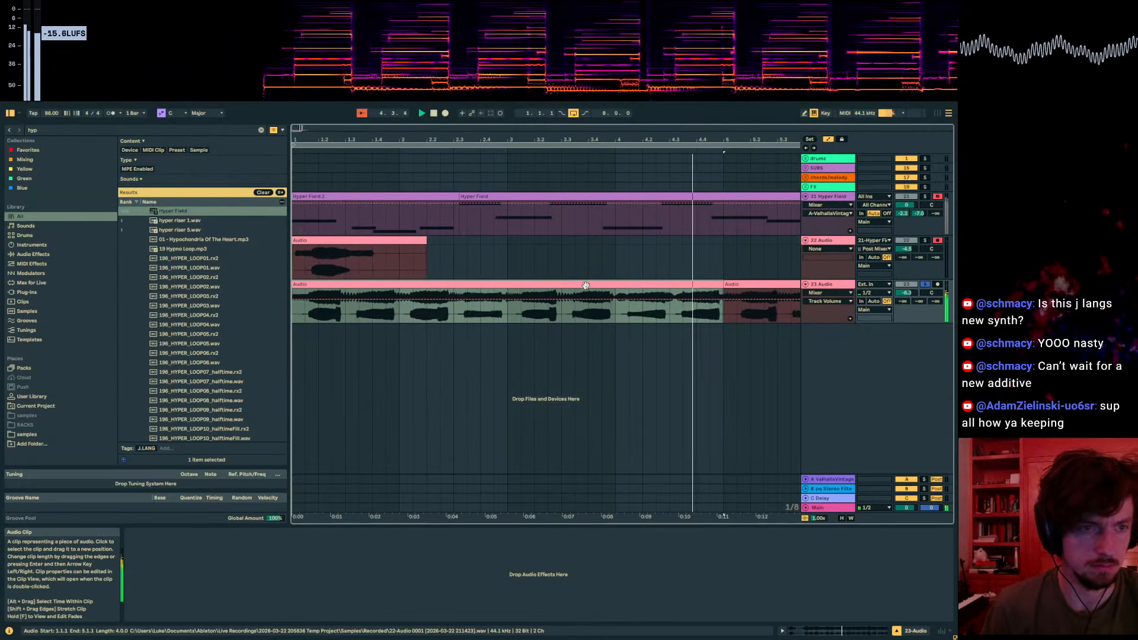
Step: Set the loop to the selected four bars, search the browser for soothe and load soothe2 onto the 23 Audio track
{"action": "key", "text": "ctrl+l"}
{"action": "key", "text": "space"}
{"action": "left_click_drag", "start_coordinate": [41, 131], "coordinate": [18, 132]}
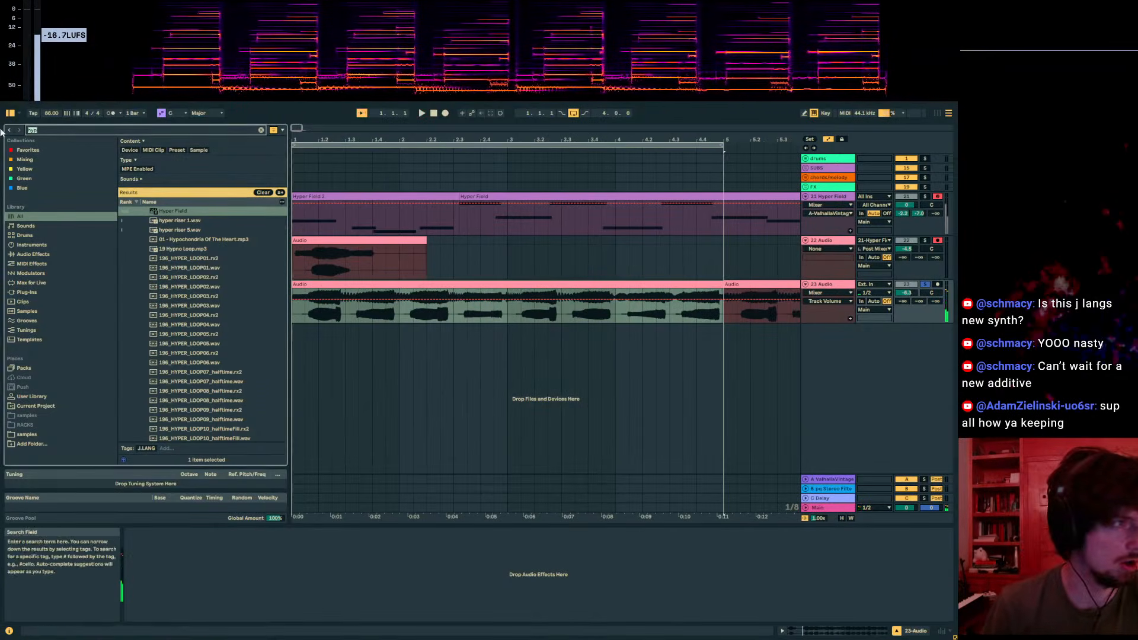
{"action": "type", "text": "sooth"}
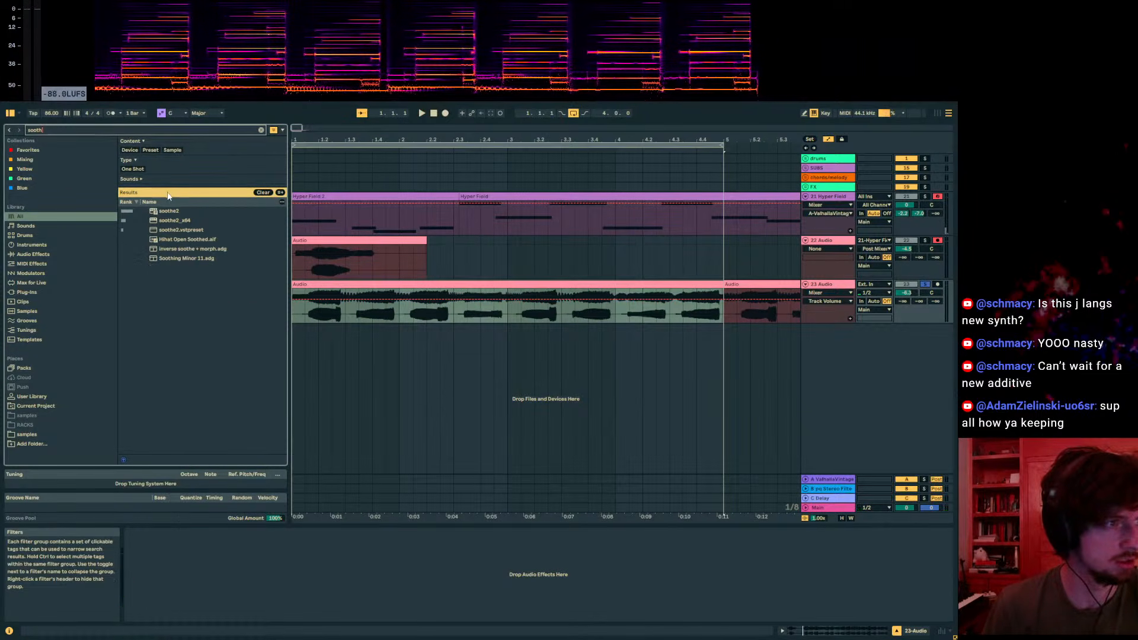
{"action": "left_click", "coordinate": [167, 212]}
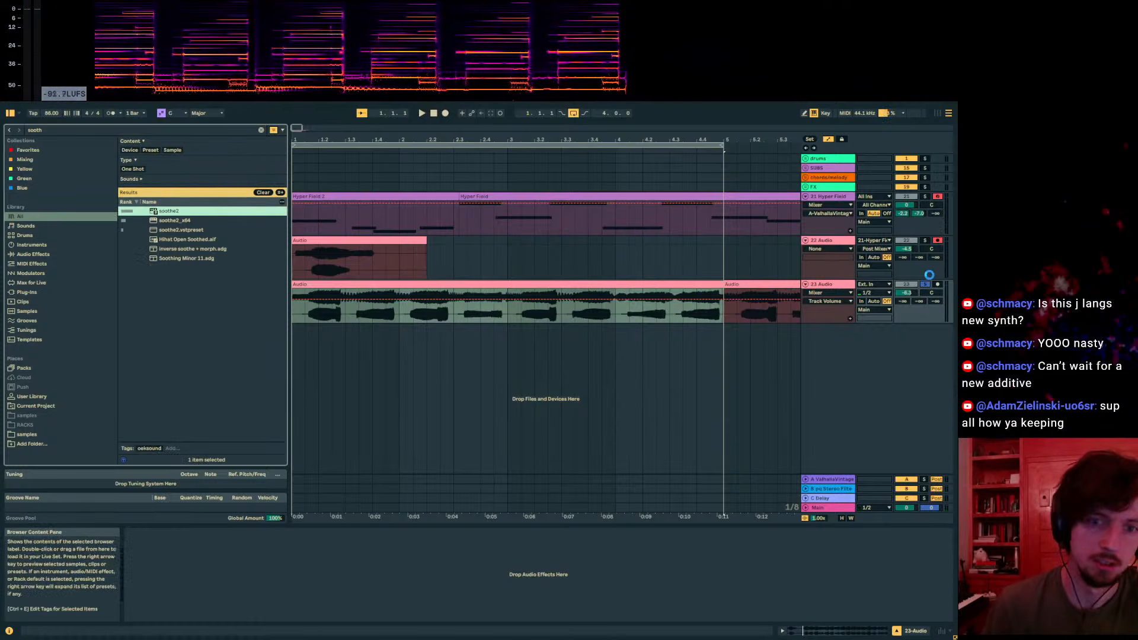
{"action": "key", "text": "Return"}
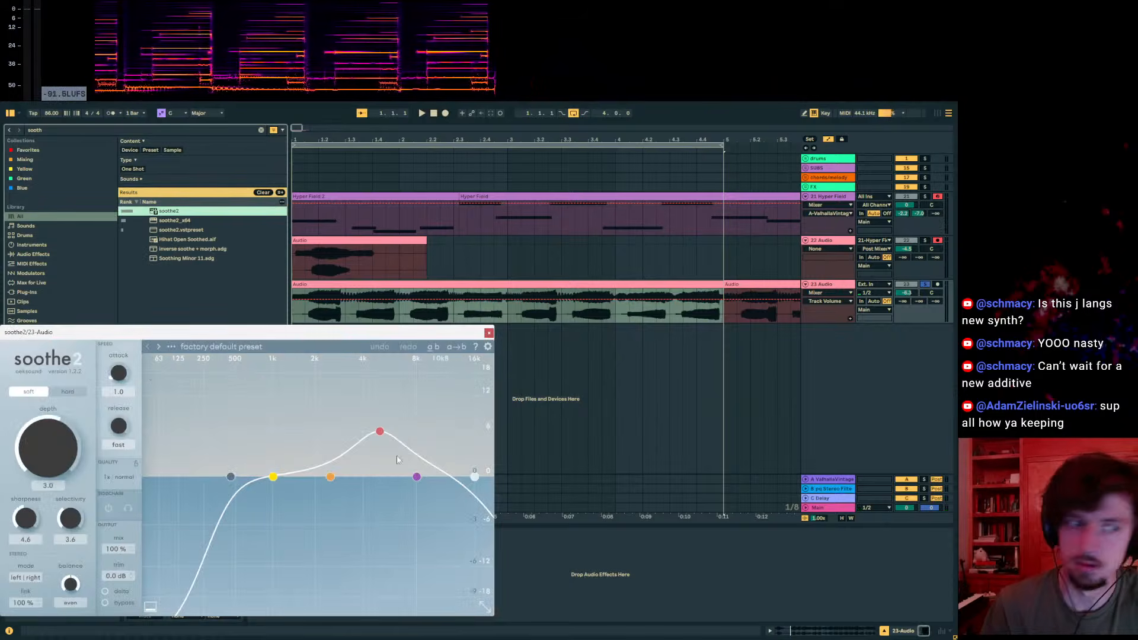
Step: Try soothe2's band 3 at 5k3 Hz with 12 dB sensitivity, toggle the band, close the plug-in window and audition the clip
{"action": "left_click_drag", "start_coordinate": [377, 432], "coordinate": [385, 398]}
{"action": "double_click", "coordinate": [385, 398]}
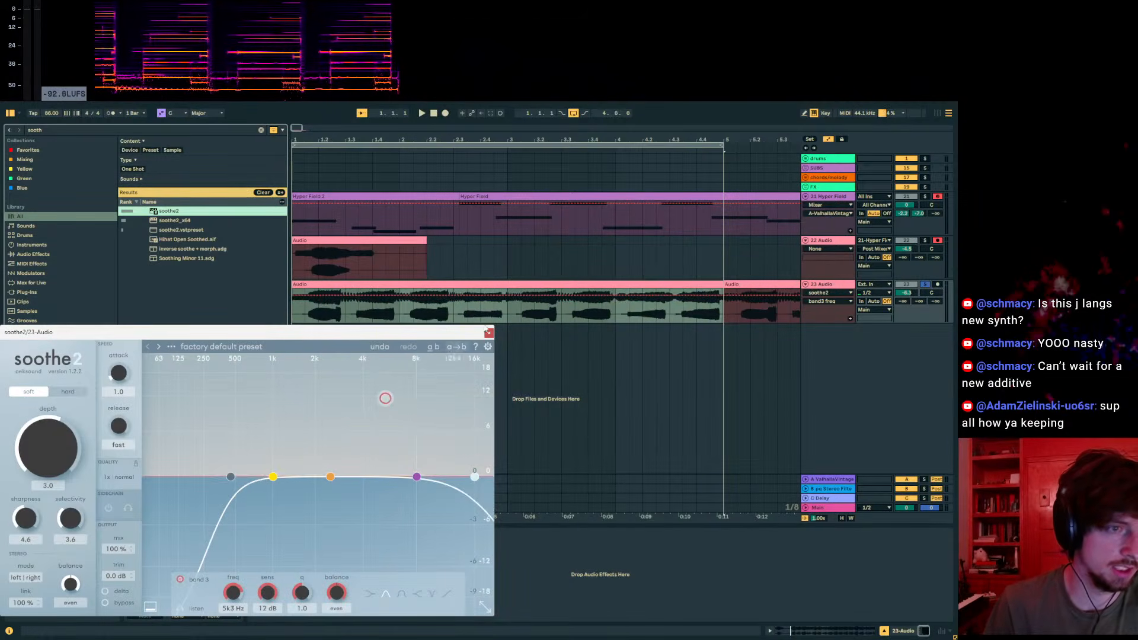
{"action": "double_click", "coordinate": [470, 286]}
{"action": "left_click", "coordinate": [485, 333]}
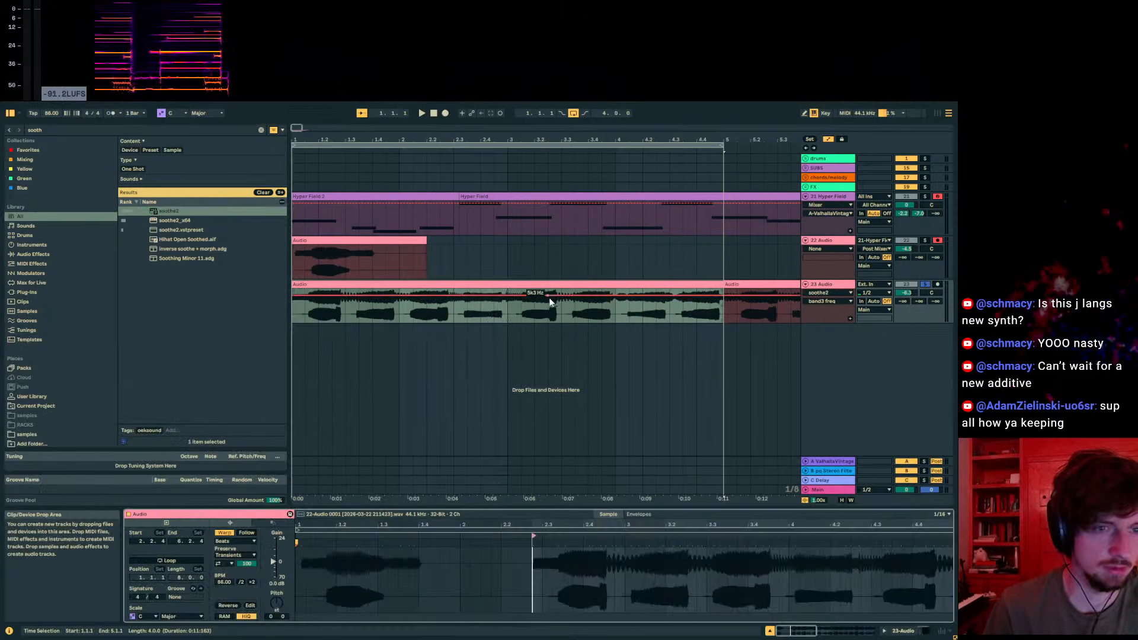
{"action": "key", "text": "space"}
{"action": "key", "text": "space"}
Step: Reopen soothe2 on the 23 Audio track, move band 3 to 2k9 Hz with 11 dB sensitivity and start playback
{"action": "left_click", "coordinate": [831, 305]}
{"action": "left_click", "coordinate": [903, 631]}
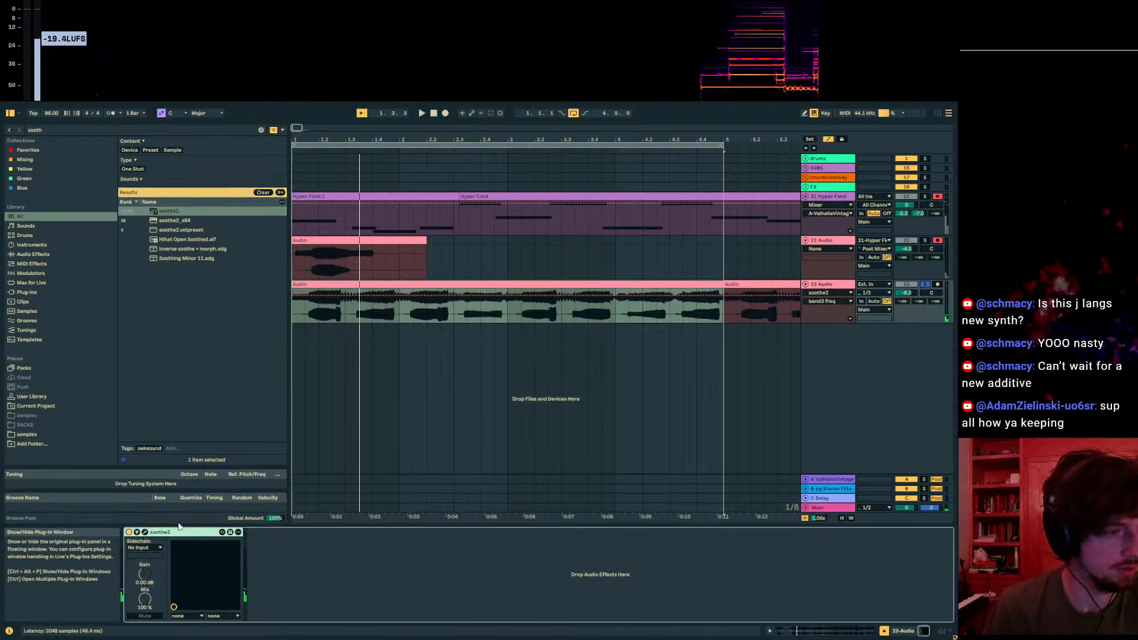
{"action": "left_click", "coordinate": [144, 532]}
{"action": "left_click_drag", "start_coordinate": [386, 398], "coordinate": [341, 403]}
{"action": "key", "text": "space"}
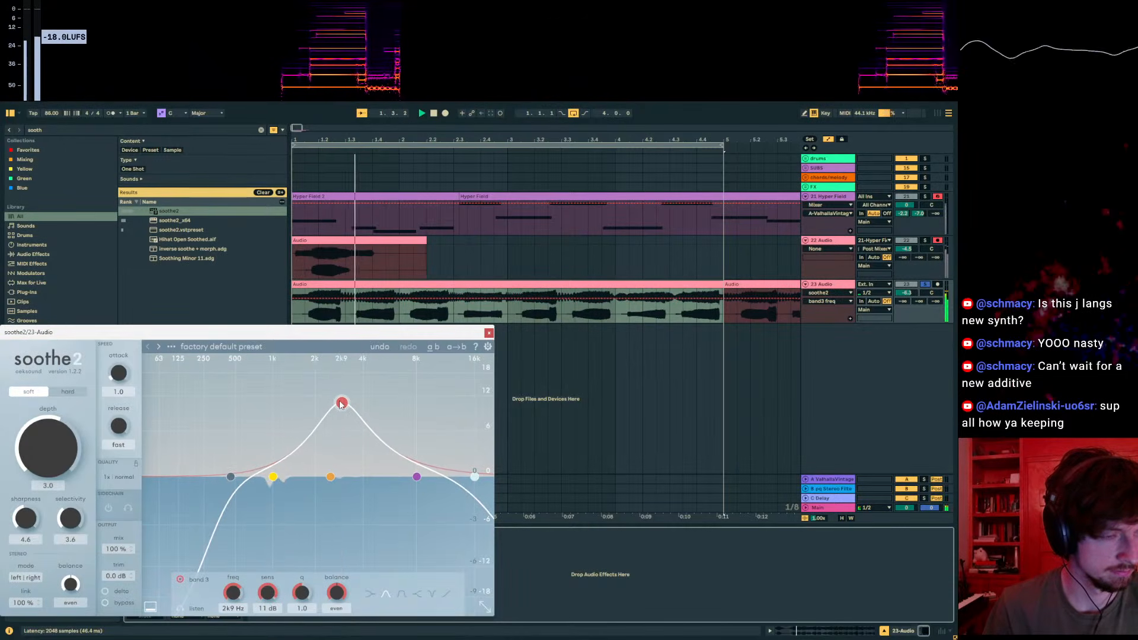
Step: Set soothe2's sharpness to 8.0 and its mix to 81 %
{"action": "left_click_drag", "start_coordinate": [26, 519], "coordinate": [49, 471]}
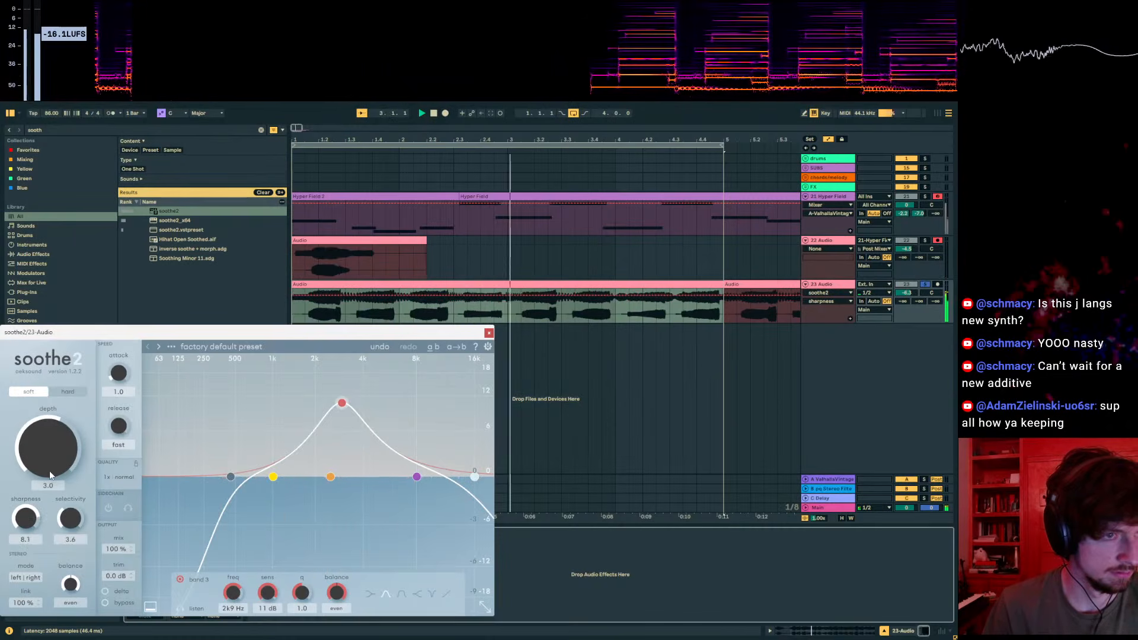
{"action": "left_click", "coordinate": [119, 549]}
{"action": "left_click_drag", "start_coordinate": [119, 550], "coordinate": [73, 581]}
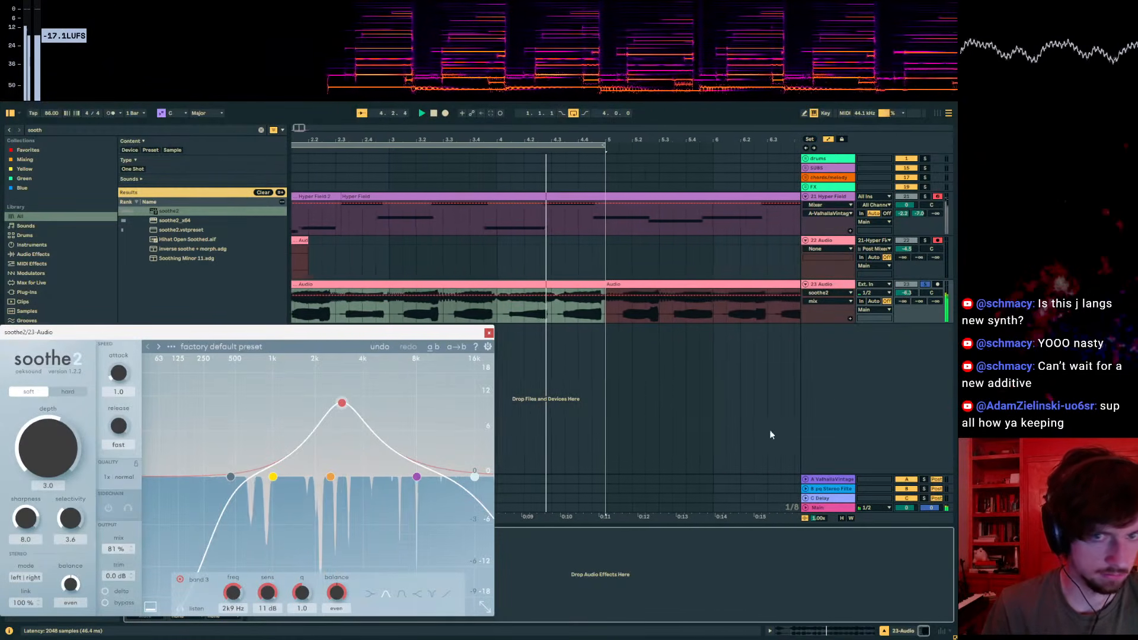
Step: Raise the 23 Audio track's volume and check its level in the session mixer while the loop plays
{"action": "left_click", "coordinate": [907, 293]}
{"action": "key", "text": "Delete"}
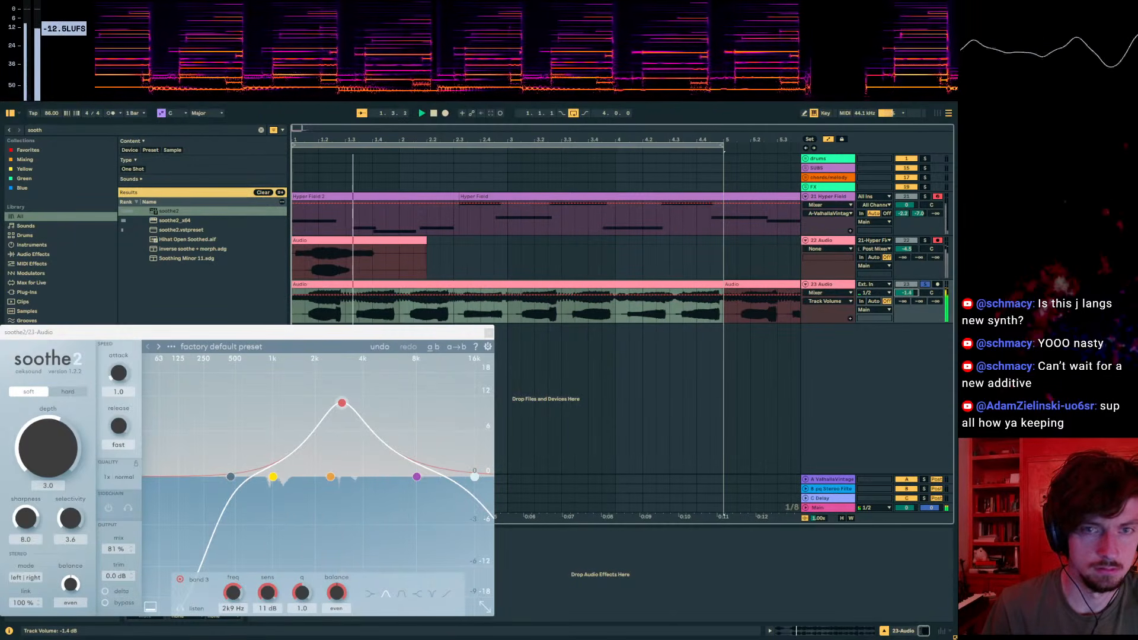
{"action": "key", "text": "Tab"}
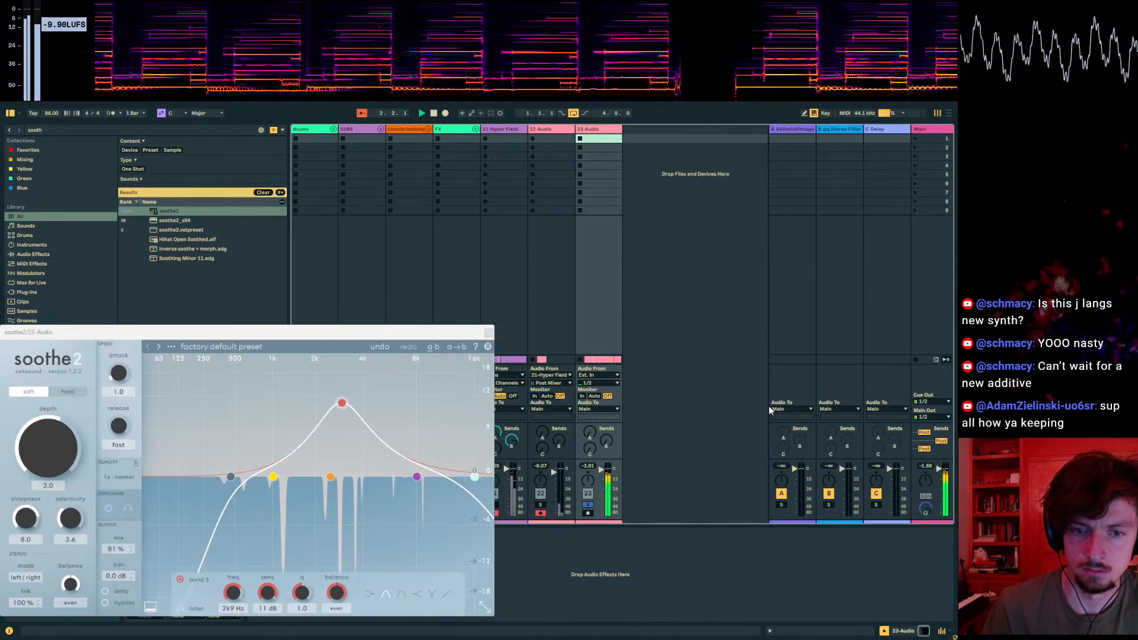
{"action": "key", "text": "Tab"}
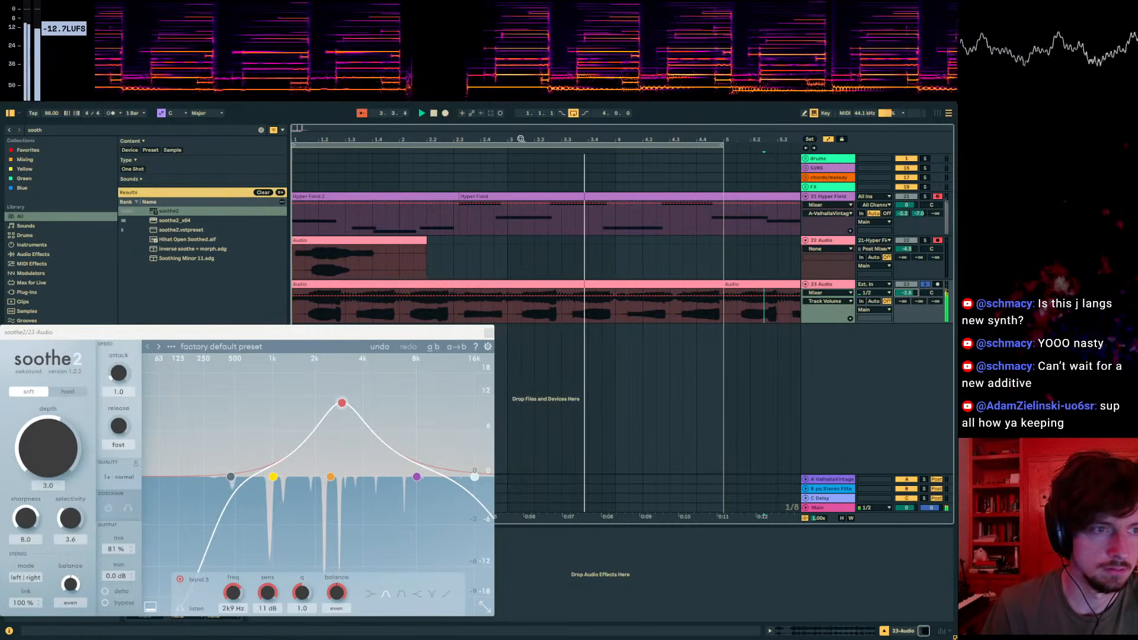
{"action": "key", "text": "Tab"}
{"action": "key", "text": "Tab"}
Step: Select the four-bar loop range and start an audio export of the Main output from 1.1.1 as 24-bit WAV with MP3
{"action": "left_click", "coordinate": [711, 311]}
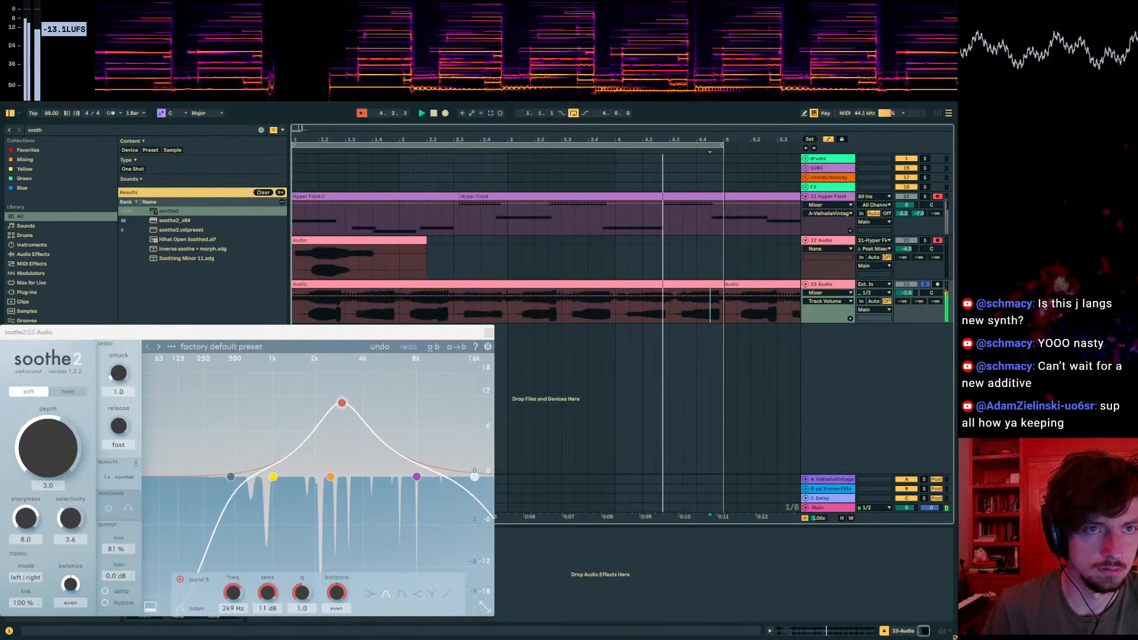
{"action": "scroll", "coordinate": [724, 311], "scroll_direction": "up", "scroll_amount": 8}
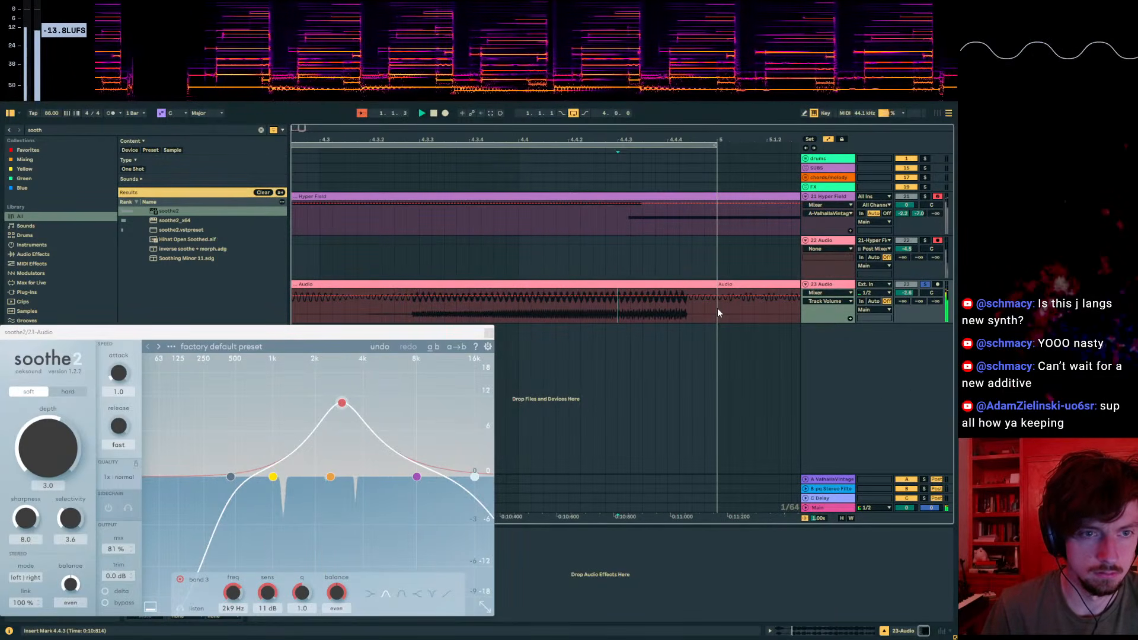
{"action": "left_click", "coordinate": [625, 142]}
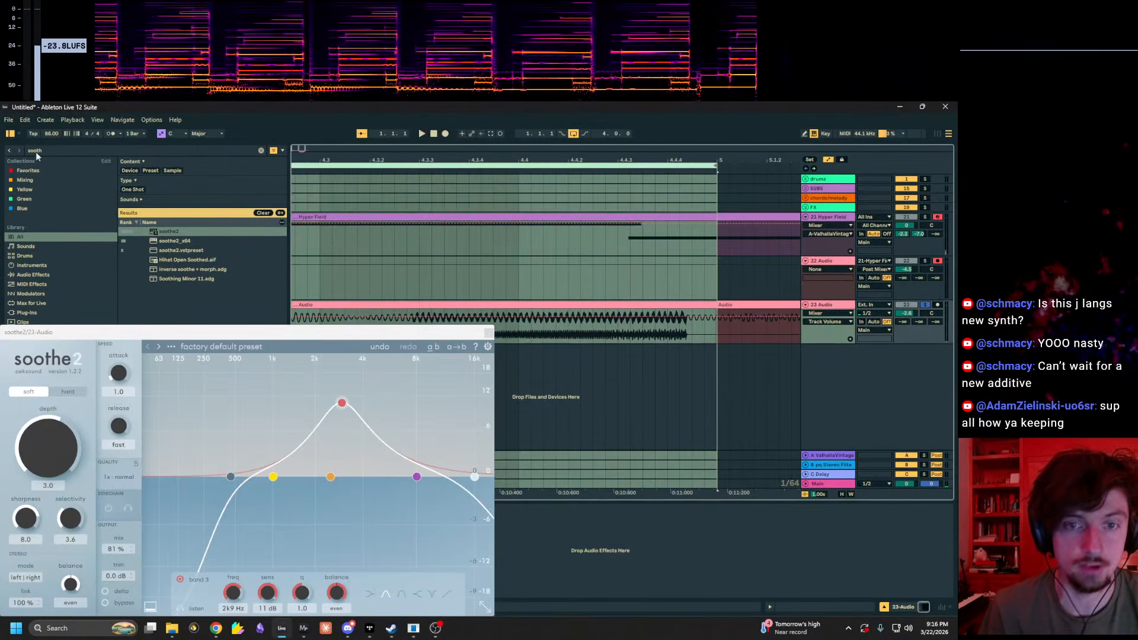
{"action": "left_click", "coordinate": [8, 120]}
{"action": "left_click", "coordinate": [35, 300]}
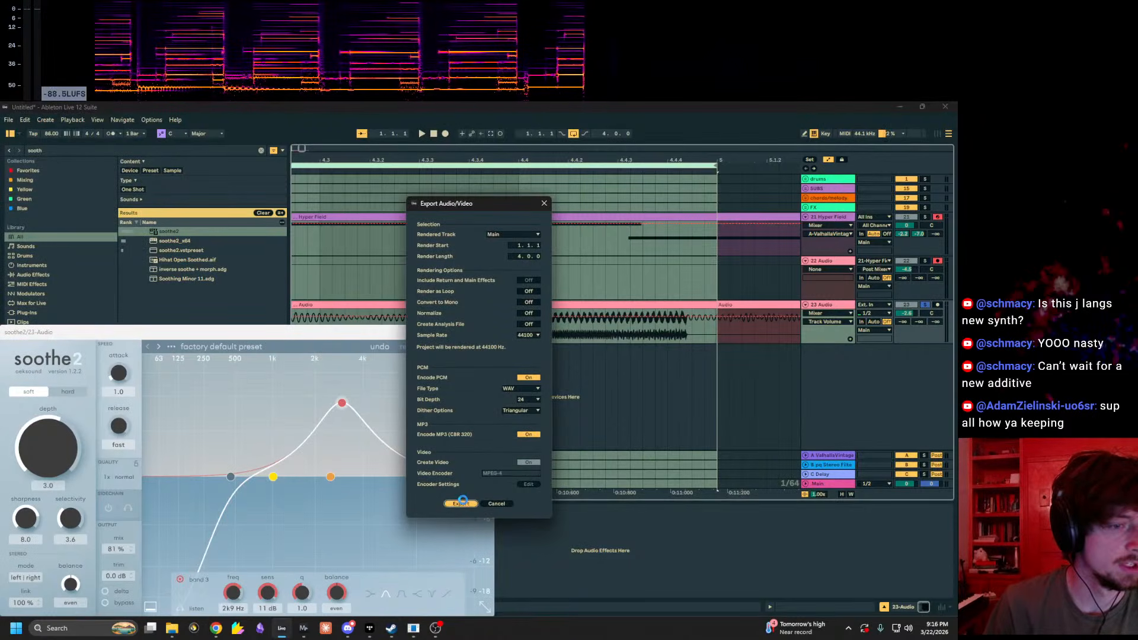
{"action": "left_click", "coordinate": [461, 503]}
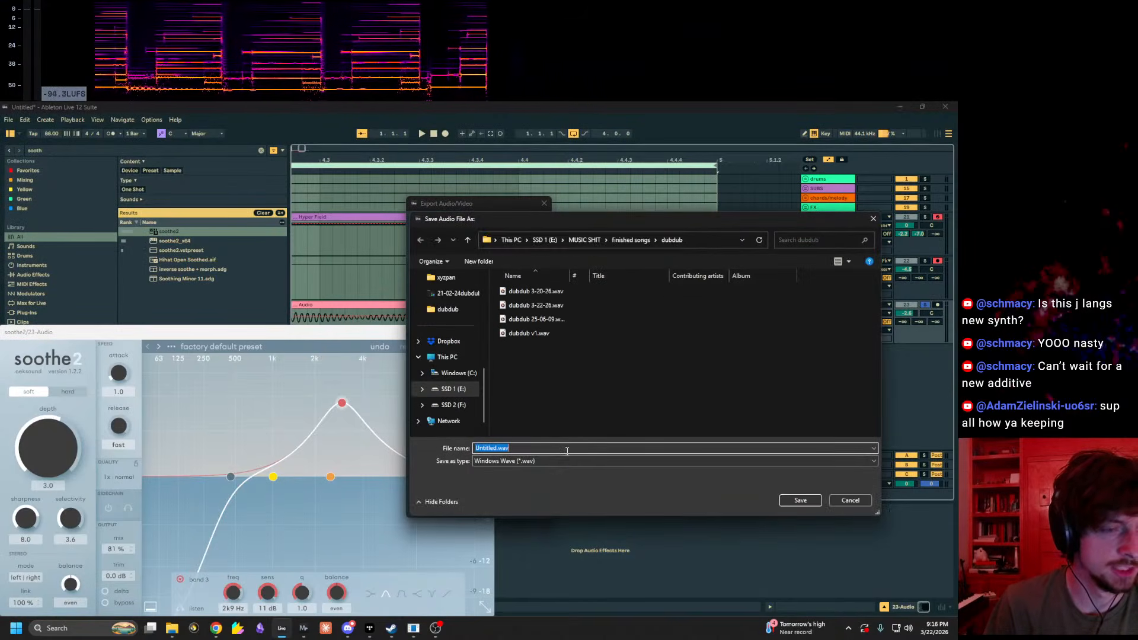
Step: Save the exported audio in the samples PAILIAQ folder under a file name beginning with "hf cmin"
{"action": "left_click", "coordinate": [631, 239]}
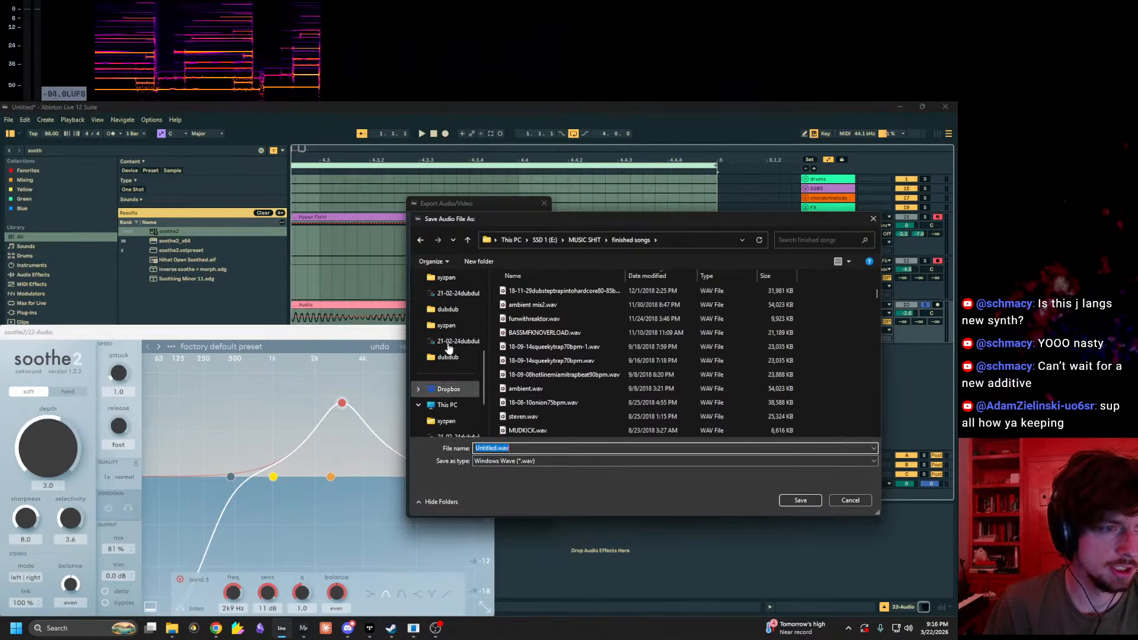
{"action": "scroll", "coordinate": [451, 338], "scroll_direction": "up", "scroll_amount": 3}
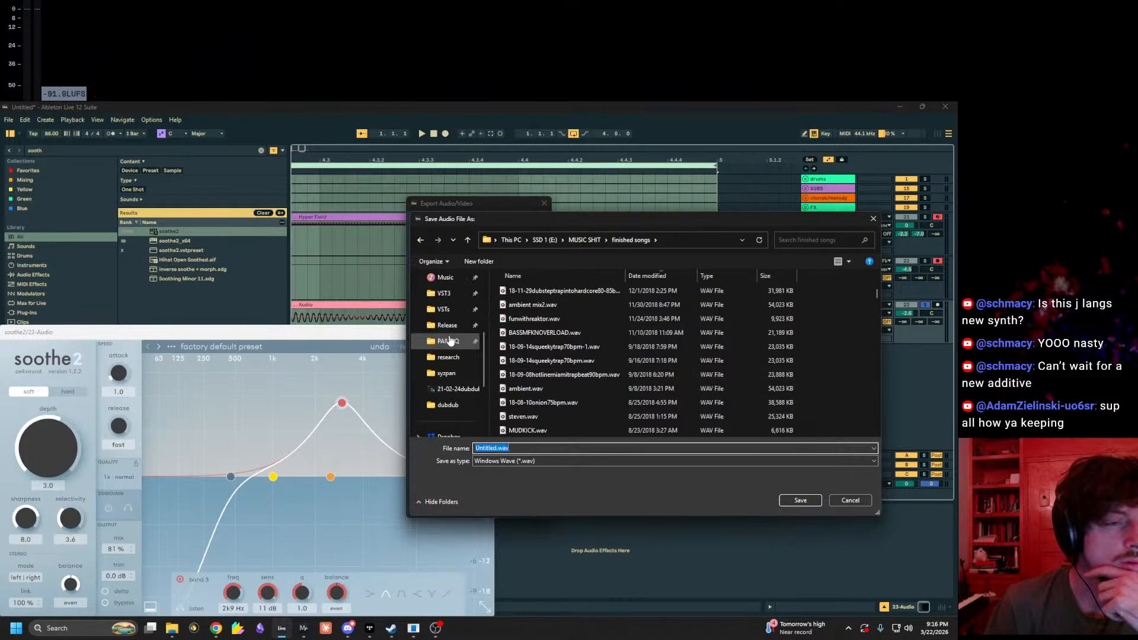
{"action": "left_click", "coordinate": [556, 448]}
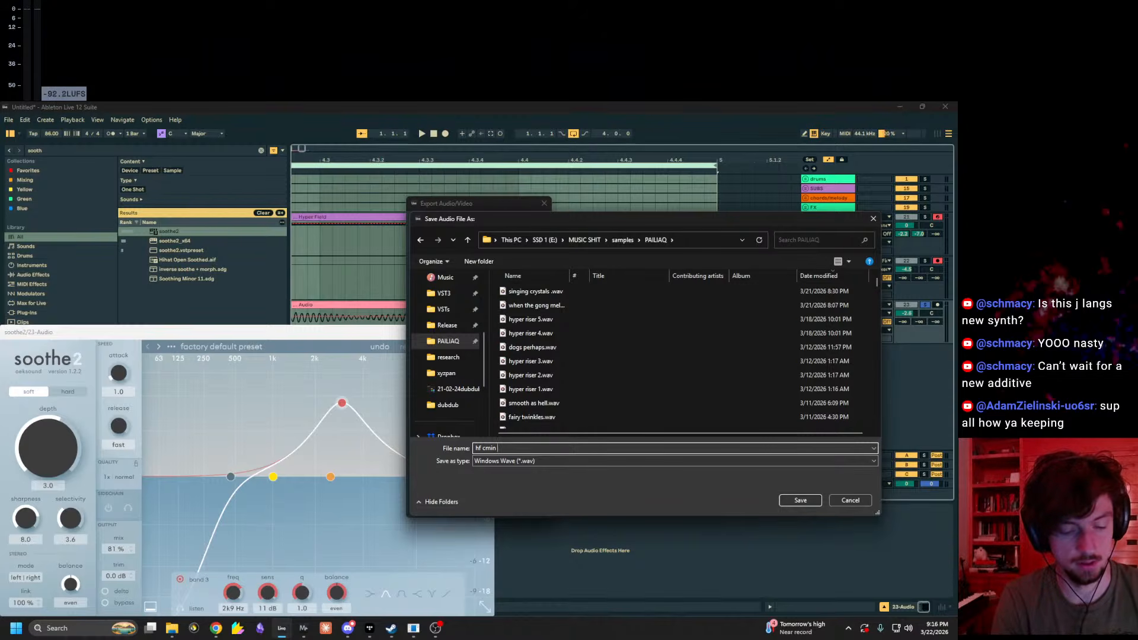
{"action": "key", "text": "Return"}
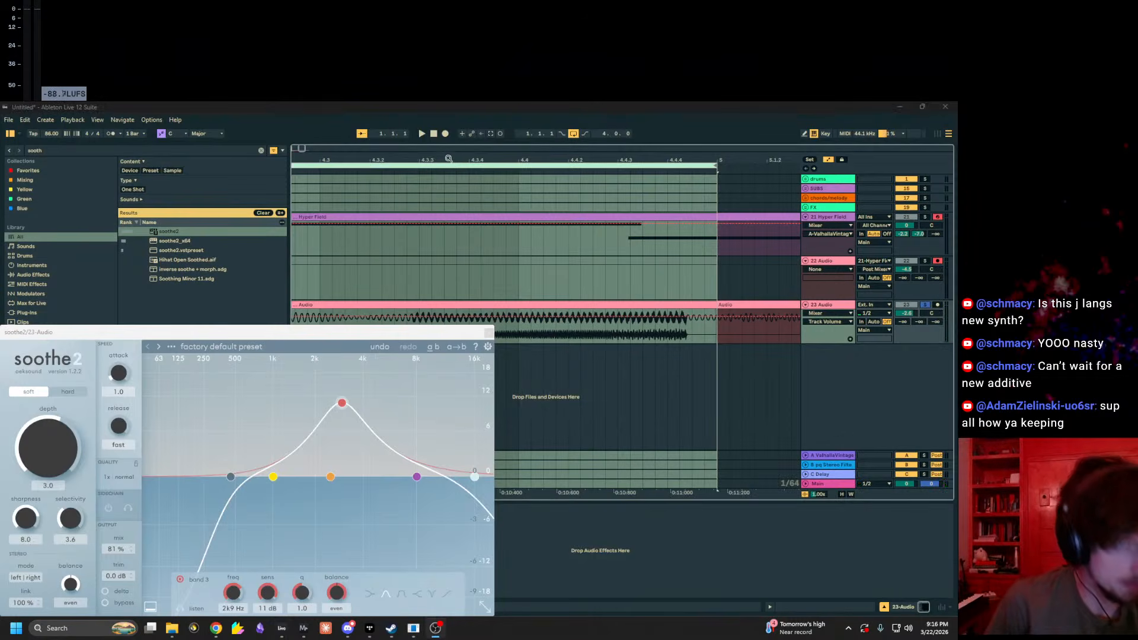
Step: Zoom the arrangement out, open Hyper Field on track 21 and move its window clear of the track controls
{"action": "left_click_drag", "start_coordinate": [538, 162], "coordinate": [557, 77]}
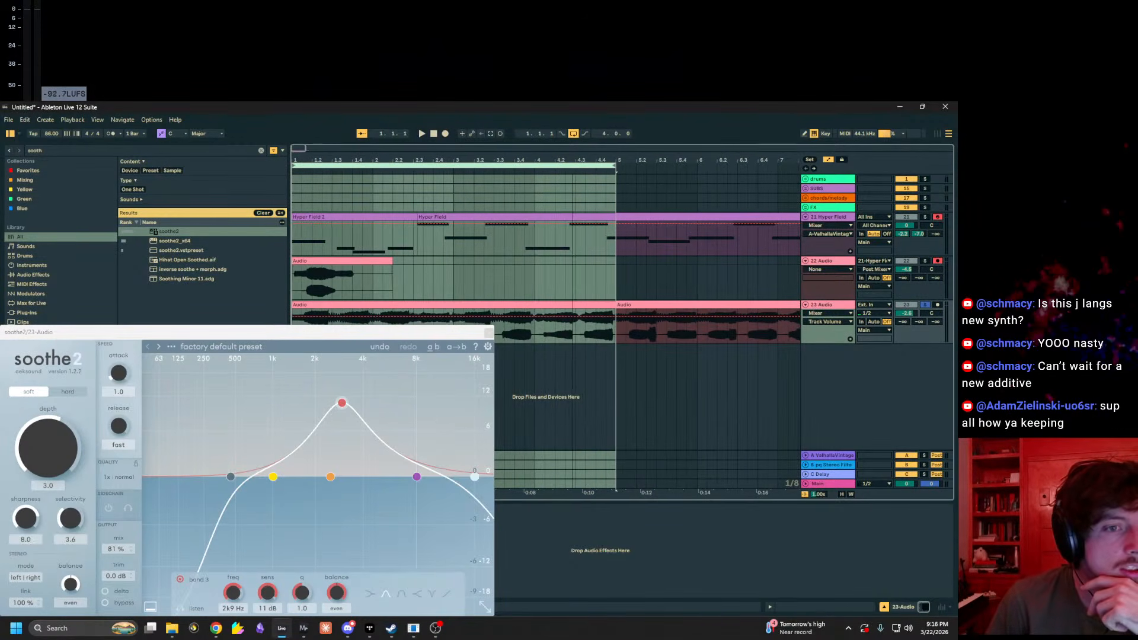
{"action": "left_click", "coordinate": [837, 306]}
{"action": "left_click", "coordinate": [841, 230]}
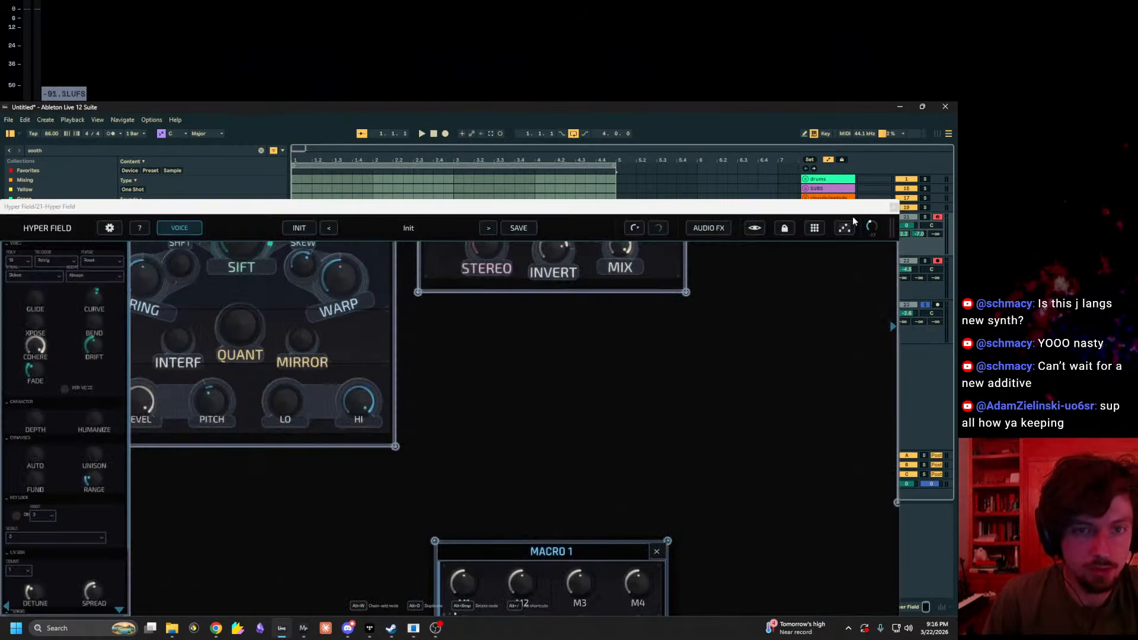
{"action": "left_click_drag", "start_coordinate": [808, 209], "coordinate": [705, 290]}
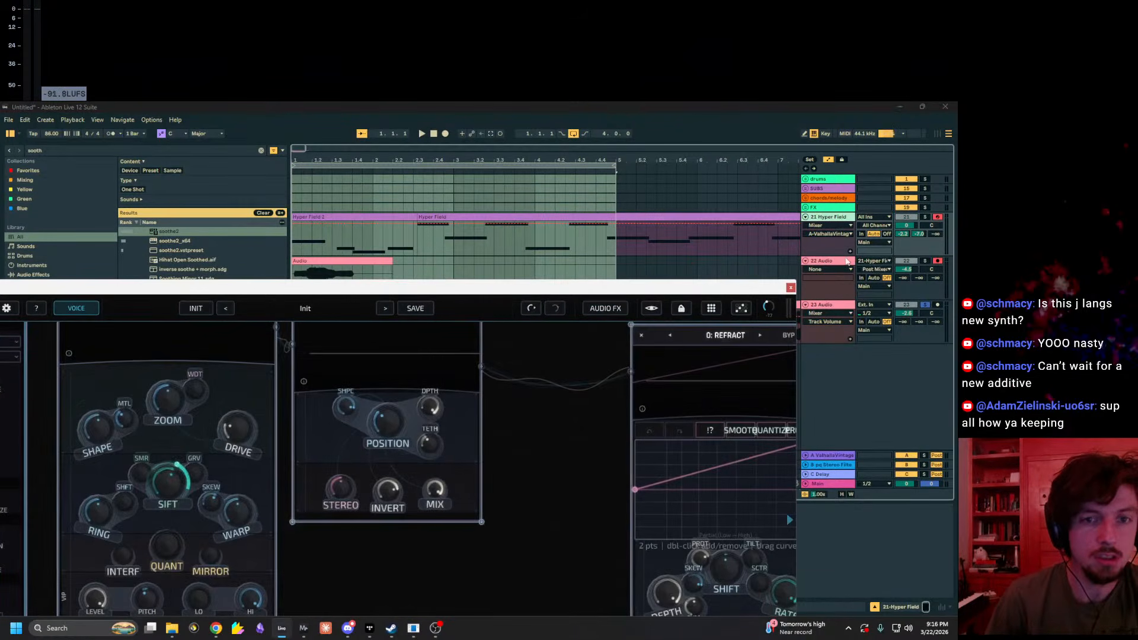
Step: Audition the Hyper Field patch with its track soloed and lower the synth's output gain
{"action": "left_click_drag", "start_coordinate": [558, 430], "coordinate": [364, 395]}
{"action": "left_click_drag", "start_coordinate": [634, 538], "coordinate": [231, 483]}
{"action": "left_click_drag", "start_coordinate": [451, 483], "coordinate": [148, 521]}
{"action": "scroll", "coordinate": [492, 493], "scroll_direction": "down", "scroll_amount": 2}
{"action": "left_click_drag", "start_coordinate": [492, 493], "coordinate": [532, 363]}
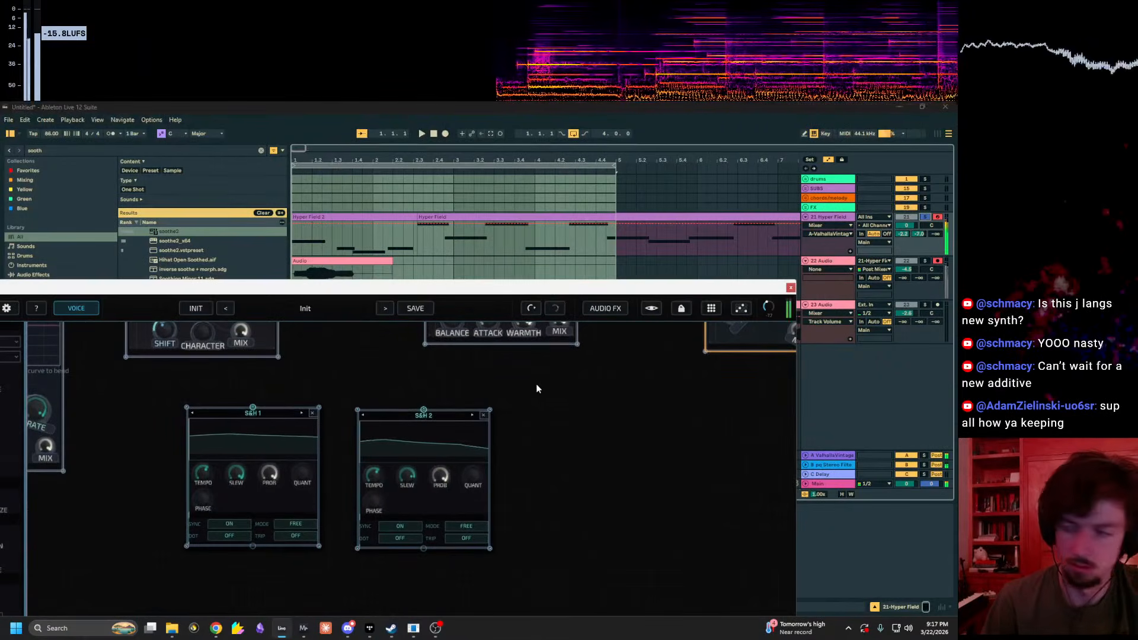
{"action": "left_click_drag", "start_coordinate": [582, 393], "coordinate": [445, 444]}
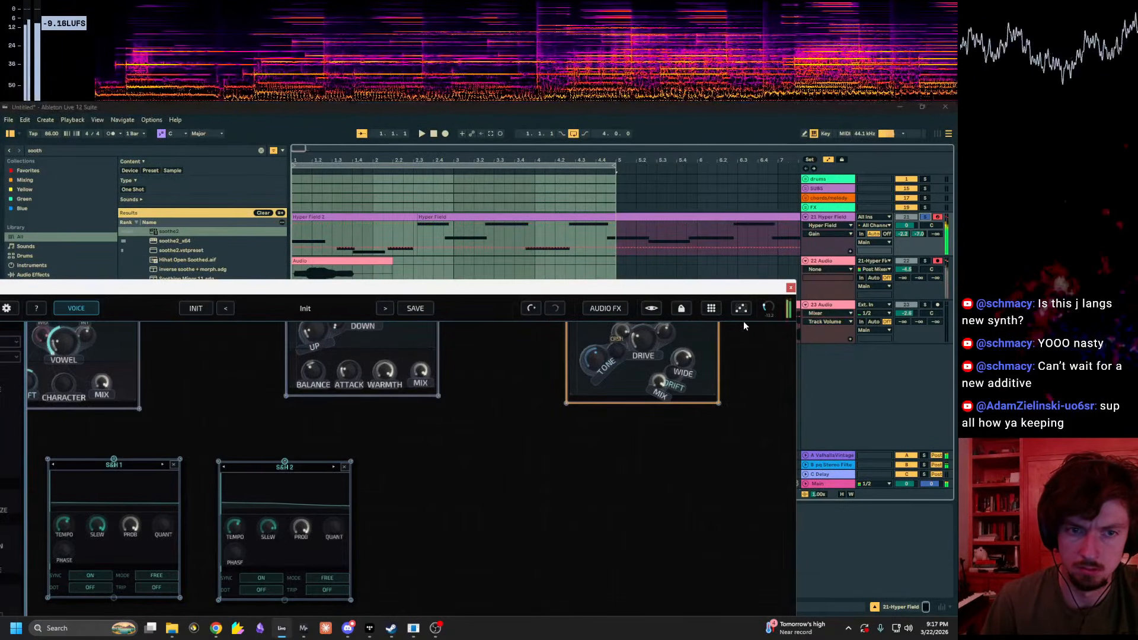
{"action": "left_click_drag", "start_coordinate": [669, 428], "coordinate": [565, 500]}
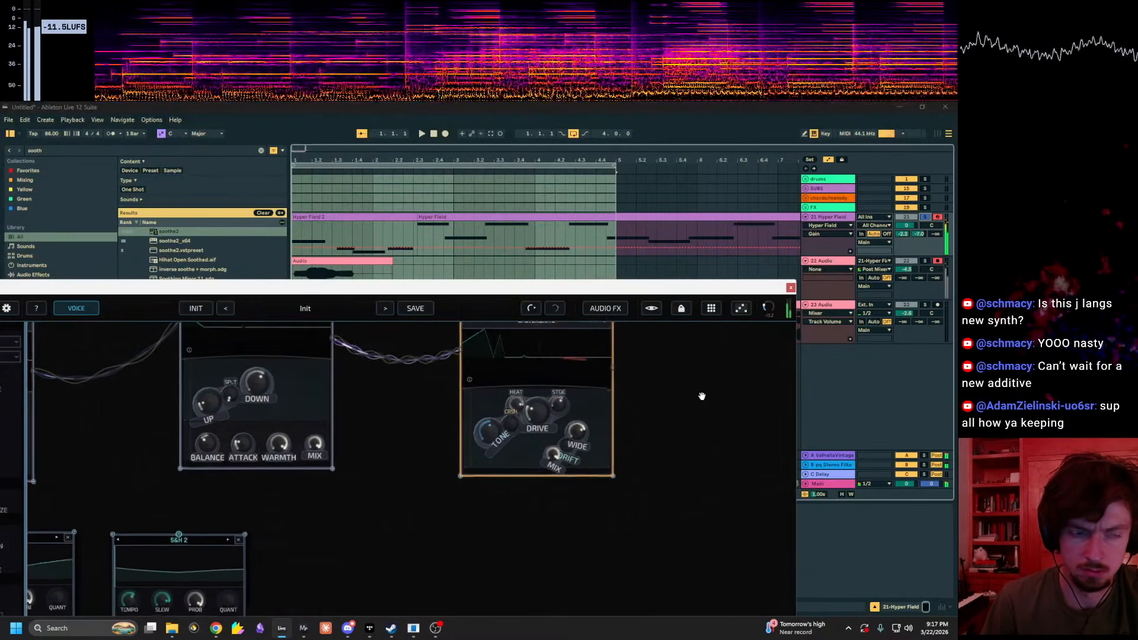
Step: Add a second Refract node after Overdrive, connect it into the chain and position it beside the Overdrive node
{"action": "left_click_drag", "start_coordinate": [704, 395], "coordinate": [620, 417]}
{"action": "right_click", "coordinate": [618, 419]}
{"action": "type", "text": "ref"}
{"action": "key", "text": "Return"}
{"action": "left_click_drag", "start_coordinate": [527, 442], "coordinate": [758, 363]}
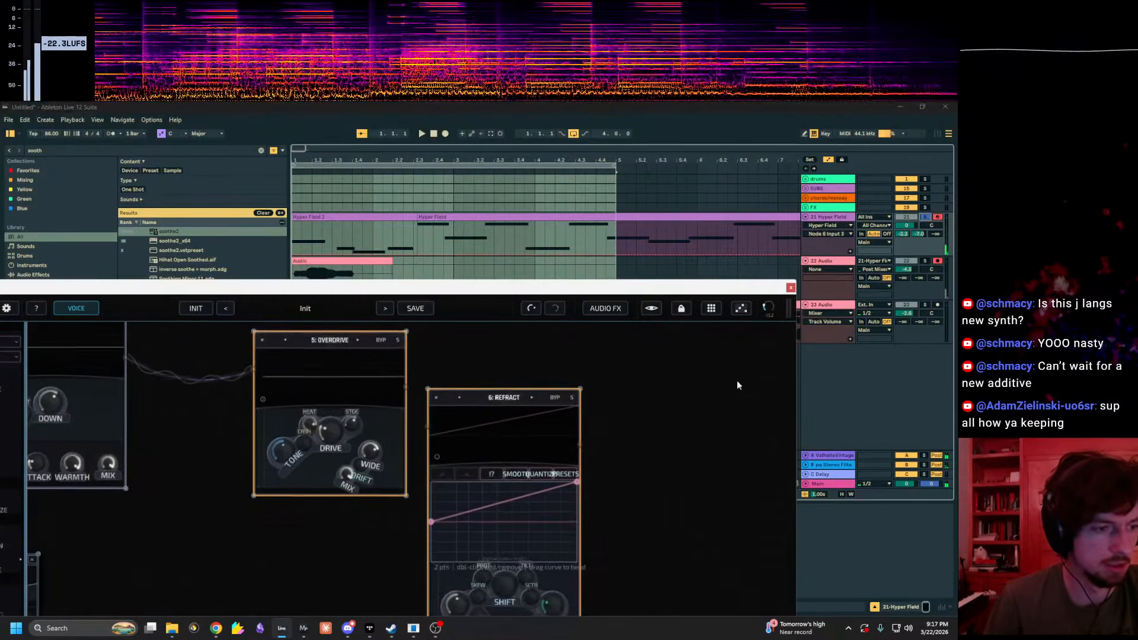
{"action": "left_click_drag", "start_coordinate": [503, 393], "coordinate": [547, 351]}
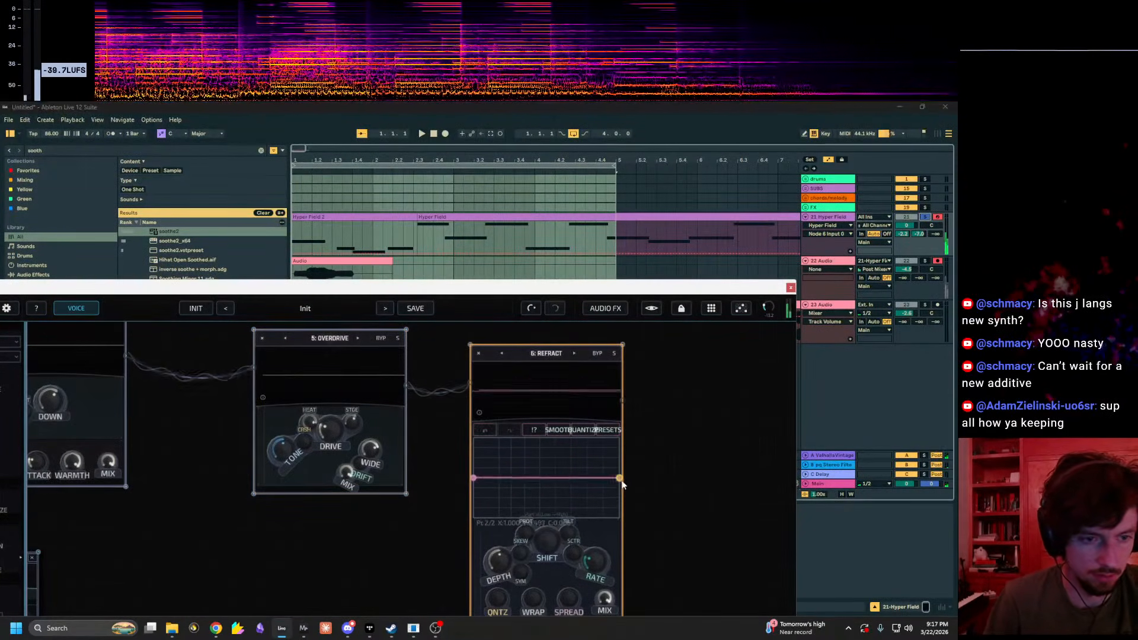
Step: Lower the end point of the new Refract node's curve below centre and adjust its Shift and Rate
{"action": "left_click_drag", "start_coordinate": [622, 480], "coordinate": [623, 508]}
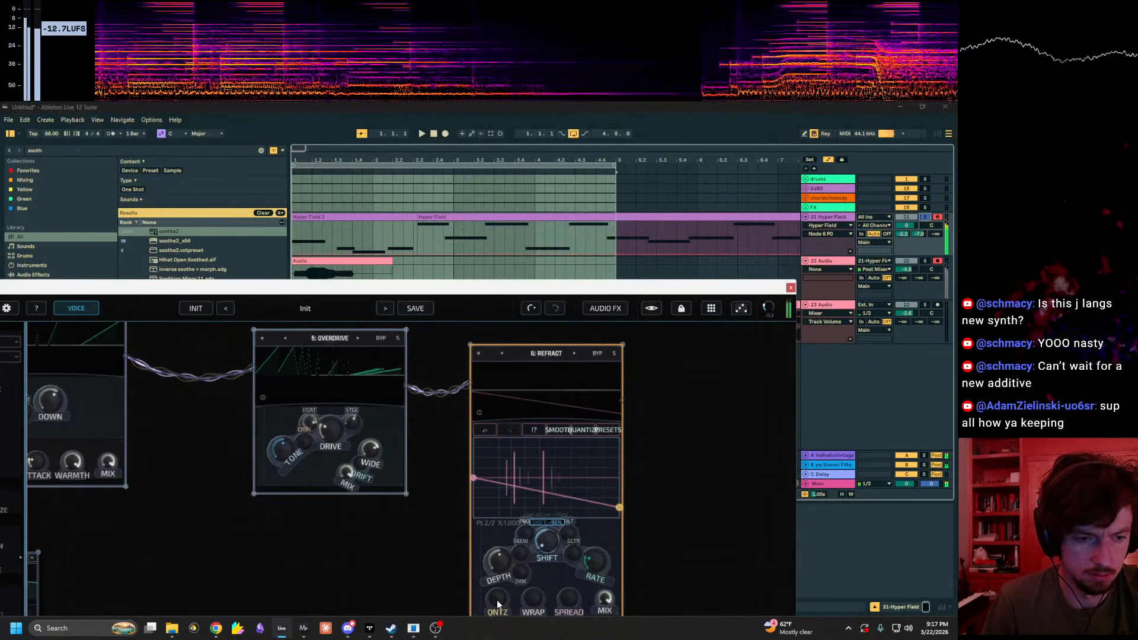
{"action": "scroll", "coordinate": [690, 554], "scroll_direction": "down", "scroll_amount": 2}
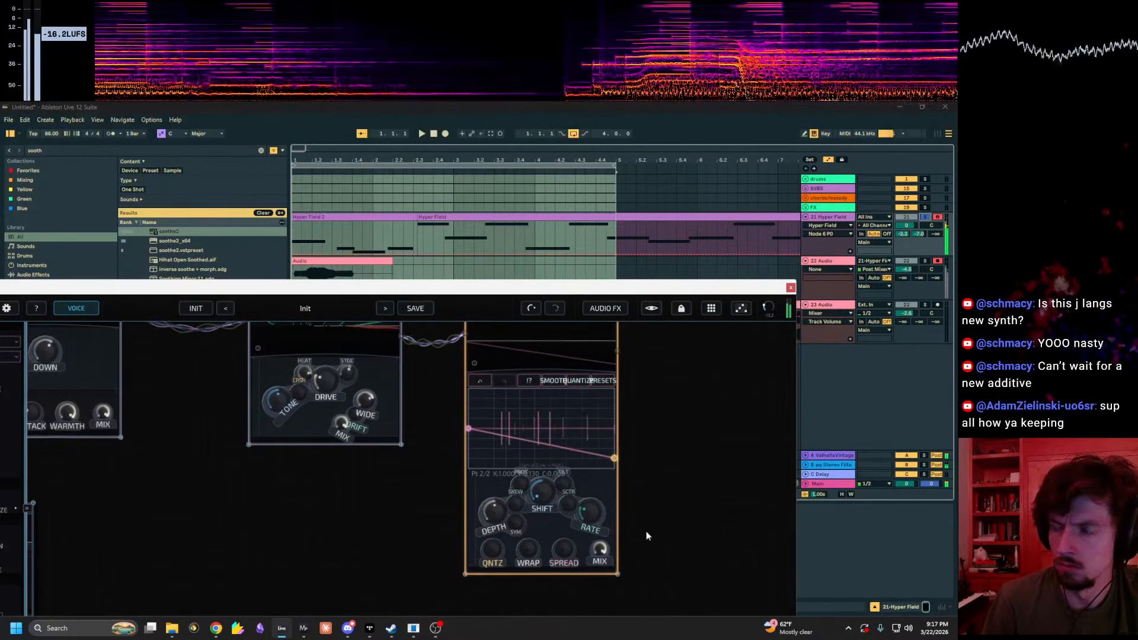
{"action": "left_click_drag", "start_coordinate": [584, 510], "coordinate": [606, 468]}
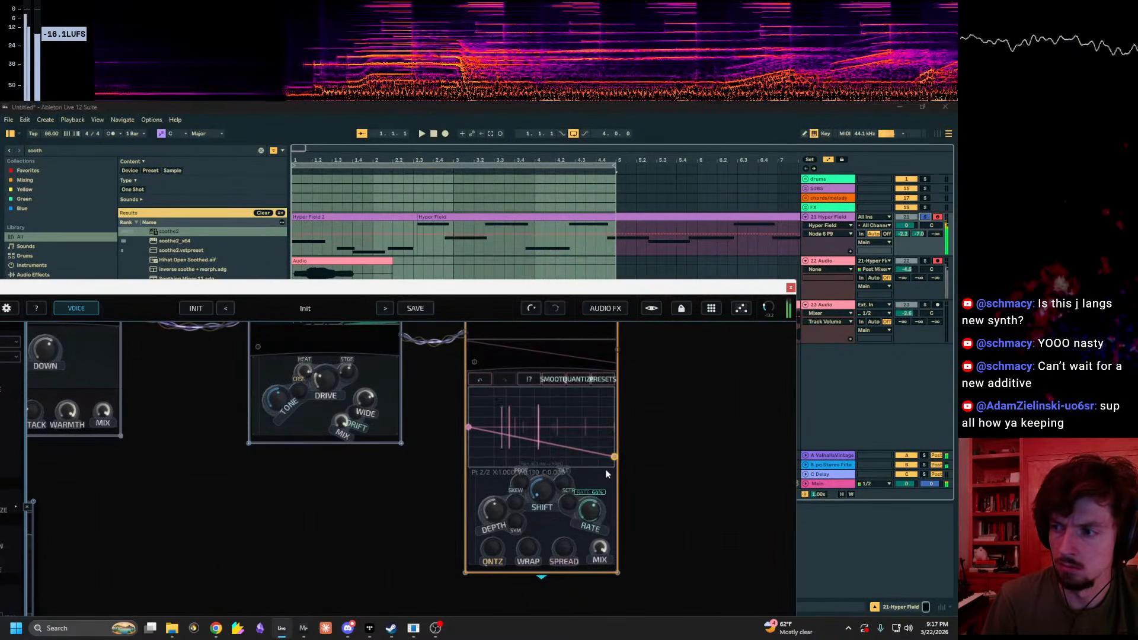
Step: Lower the start point of the MSEG 1 curve to the bottom and reset the synth to its Init patch
{"action": "left_click_drag", "start_coordinate": [397, 408], "coordinate": [419, 510]}
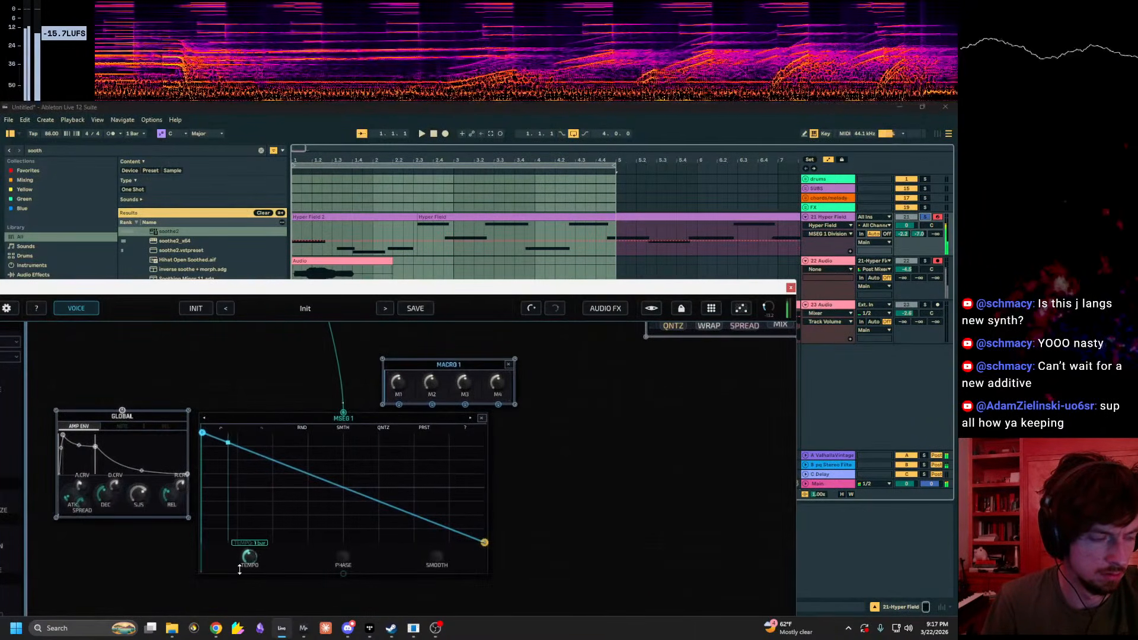
{"action": "left_click_drag", "start_coordinate": [203, 433], "coordinate": [202, 543]}
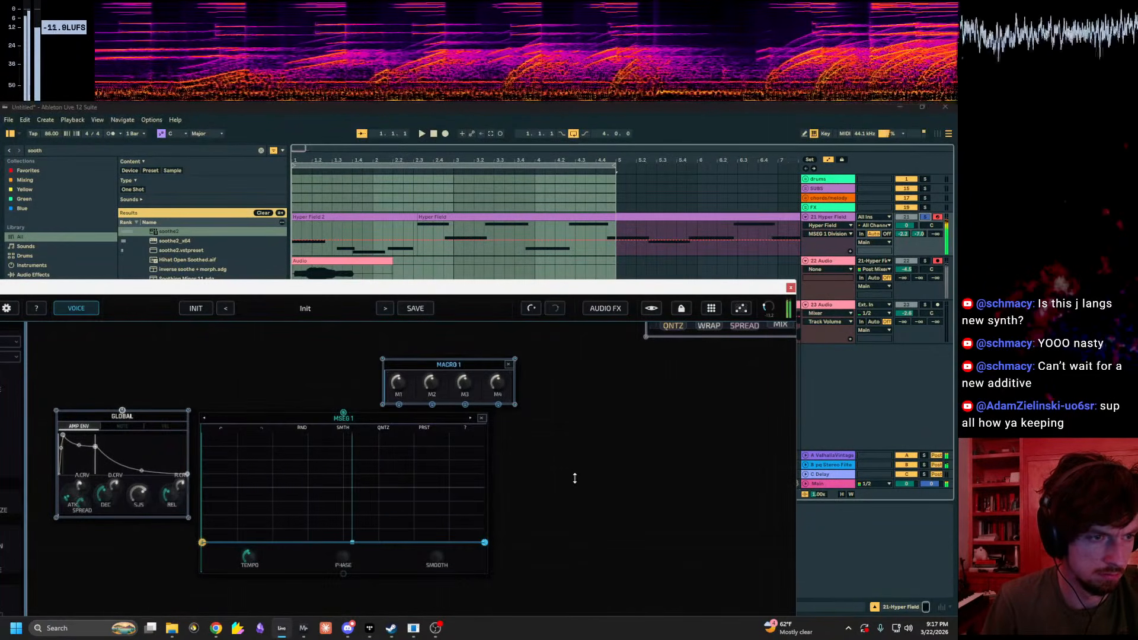
{"action": "left_click", "coordinate": [196, 308]}
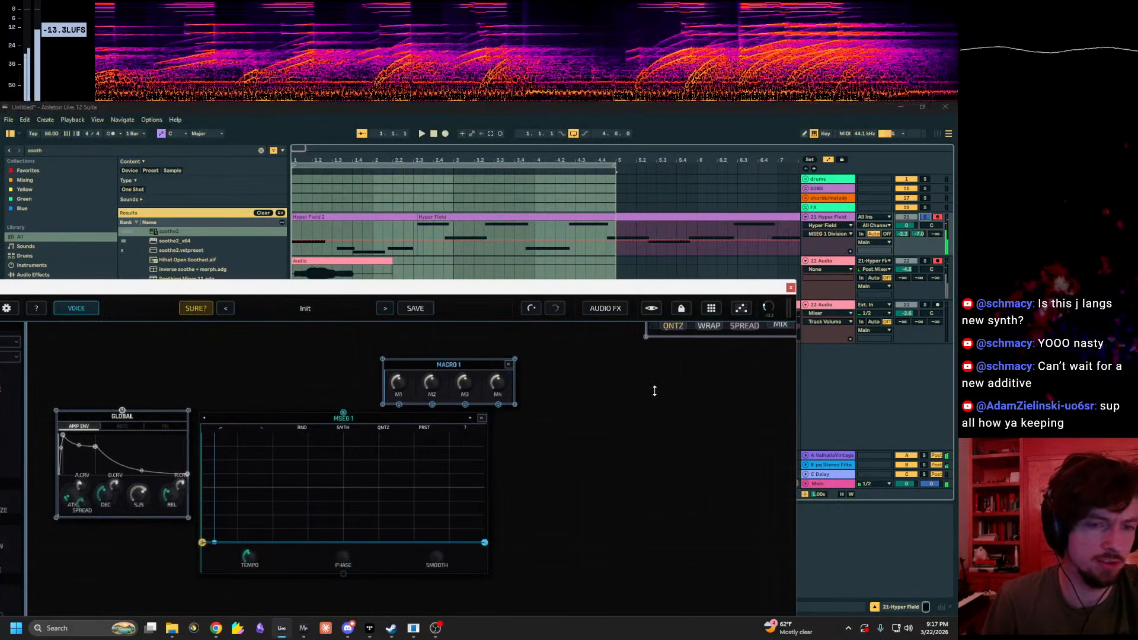
{"action": "left_click", "coordinate": [196, 309]}
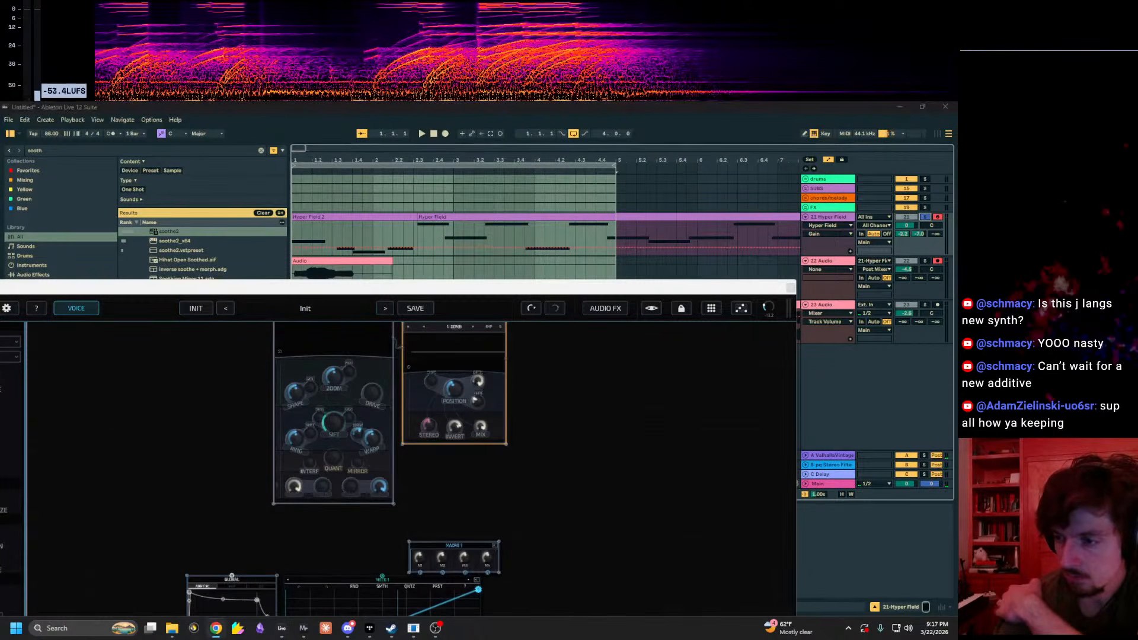
Step: Delete the Comb node that follows the Spectrum node in the Init patch
{"action": "scroll", "coordinate": [611, 435], "scroll_direction": "up", "scroll_amount": 3}
{"action": "left_click_drag", "start_coordinate": [576, 429], "coordinate": [631, 472]}
{"action": "right_click", "coordinate": [518, 364]}
{"action": "left_click", "coordinate": [489, 355]}
{"action": "left_click_drag", "start_coordinate": [482, 348], "coordinate": [538, 395]}
{"action": "key", "text": "Delete"}
Step: Uncover the track controls, lower track 21's send levels and move the Hyper Field window back into full view
{"action": "scroll", "coordinate": [538, 395], "scroll_direction": "up", "scroll_amount": 1}
{"action": "left_click_drag", "start_coordinate": [599, 288], "coordinate": [625, 102]}
{"action": "left_click_drag", "start_coordinate": [640, 335], "coordinate": [632, 394]}
{"action": "left_click_drag", "start_coordinate": [483, 108], "coordinate": [392, 231]}
{"action": "left_click_drag", "start_coordinate": [903, 234], "coordinate": [921, 245]}
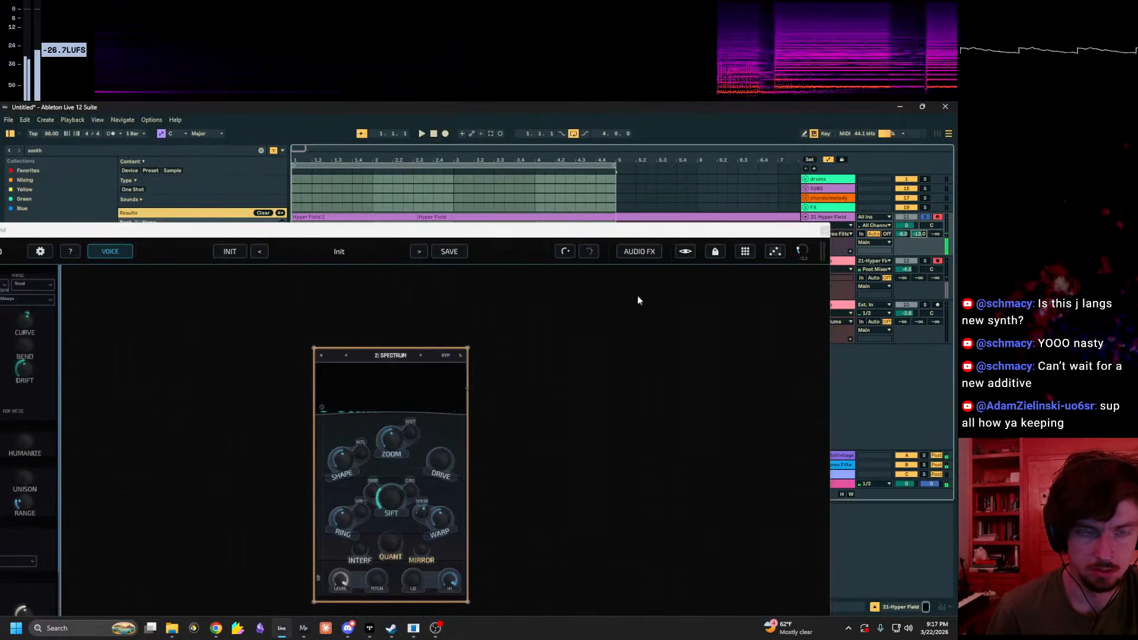
{"action": "left_click_drag", "start_coordinate": [120, 230], "coordinate": [234, 102]}
Step: Check the synth quality setting in Hyper Field's options and close the options again
{"action": "left_click", "coordinate": [111, 125]}
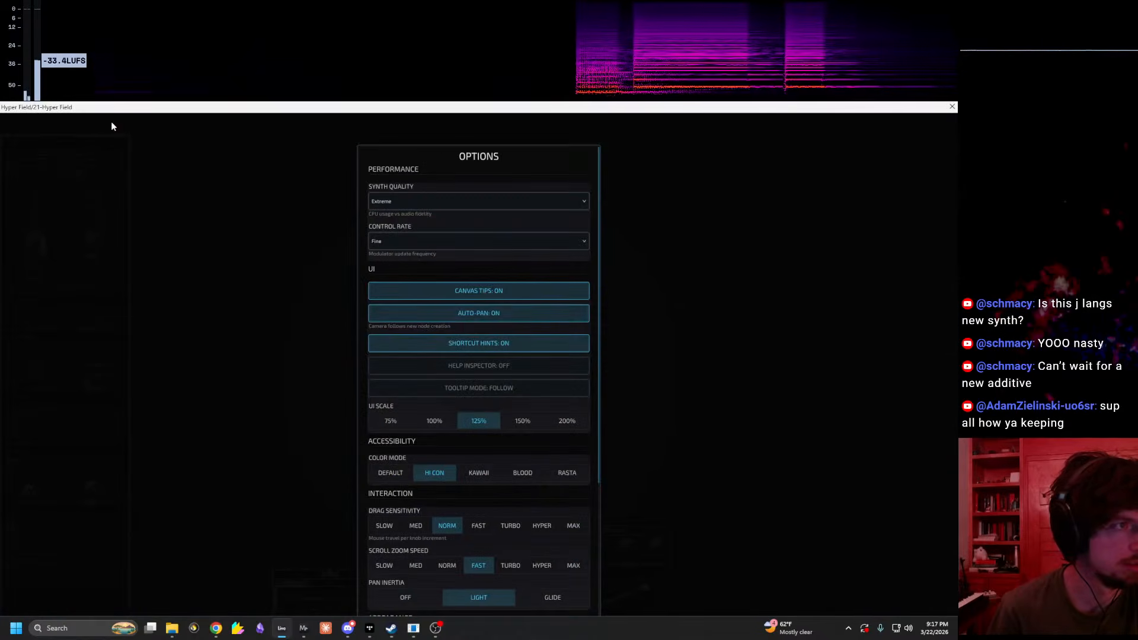
{"action": "left_click", "coordinate": [428, 205]}
{"action": "left_click", "coordinate": [428, 205]}
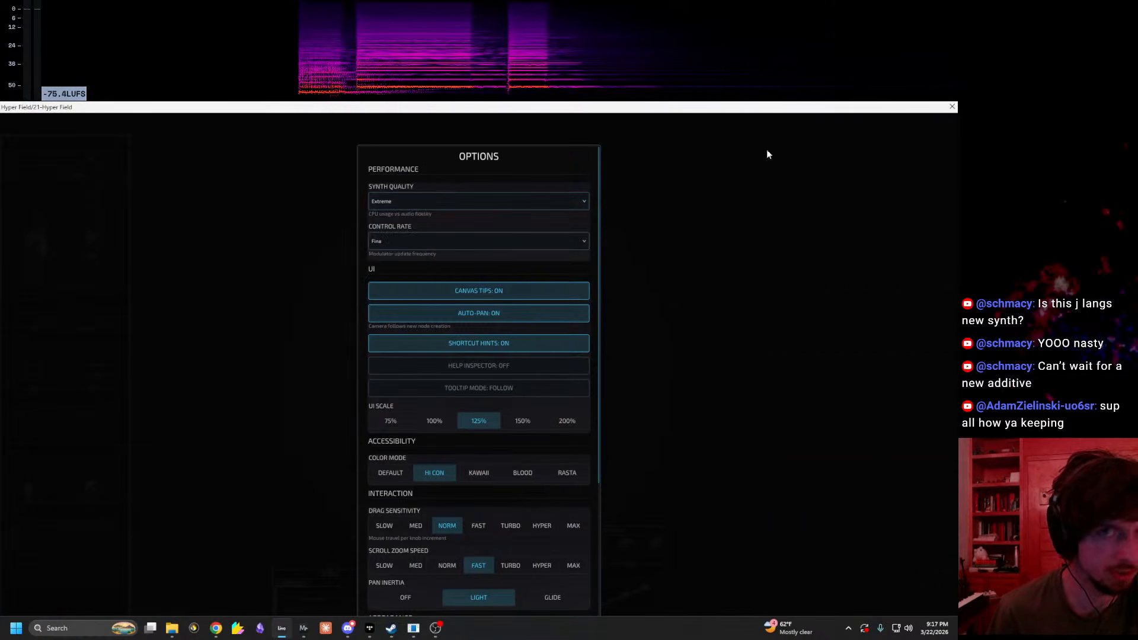
{"action": "left_click_drag", "start_coordinate": [838, 151], "coordinate": [834, 102]}
{"action": "left_click", "coordinate": [704, 186]}
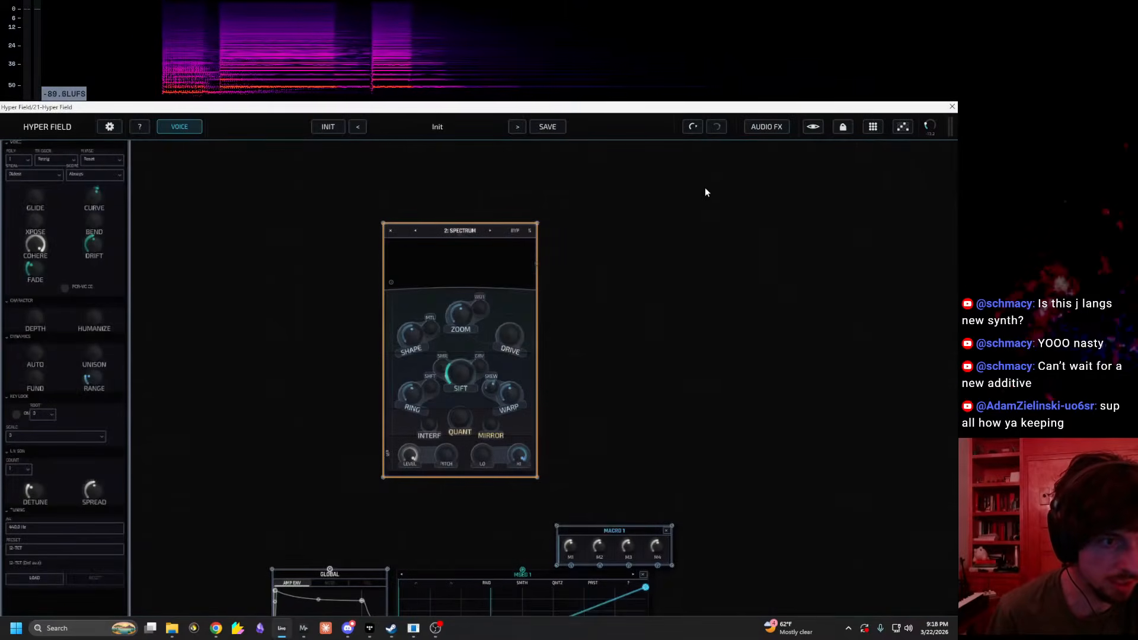
Step: Browse the available generator node types and close the node list without adding one
{"action": "scroll", "coordinate": [587, 390], "scroll_direction": "up", "scroll_amount": 2}
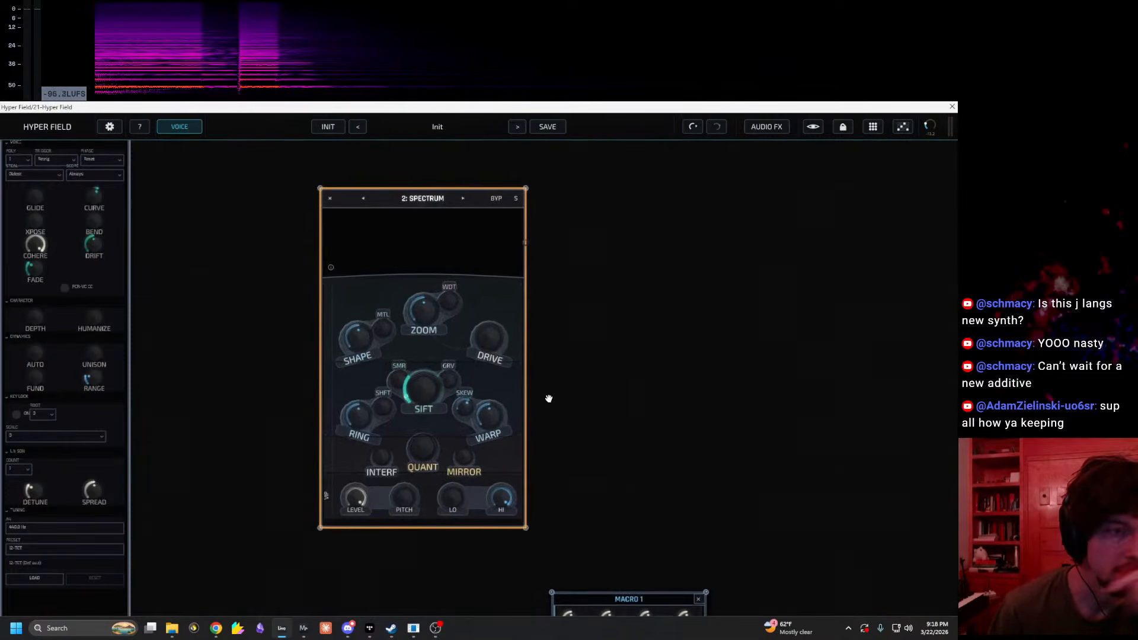
{"action": "left_click_drag", "start_coordinate": [668, 391], "coordinate": [670, 378]}
{"action": "right_click", "coordinate": [681, 382]}
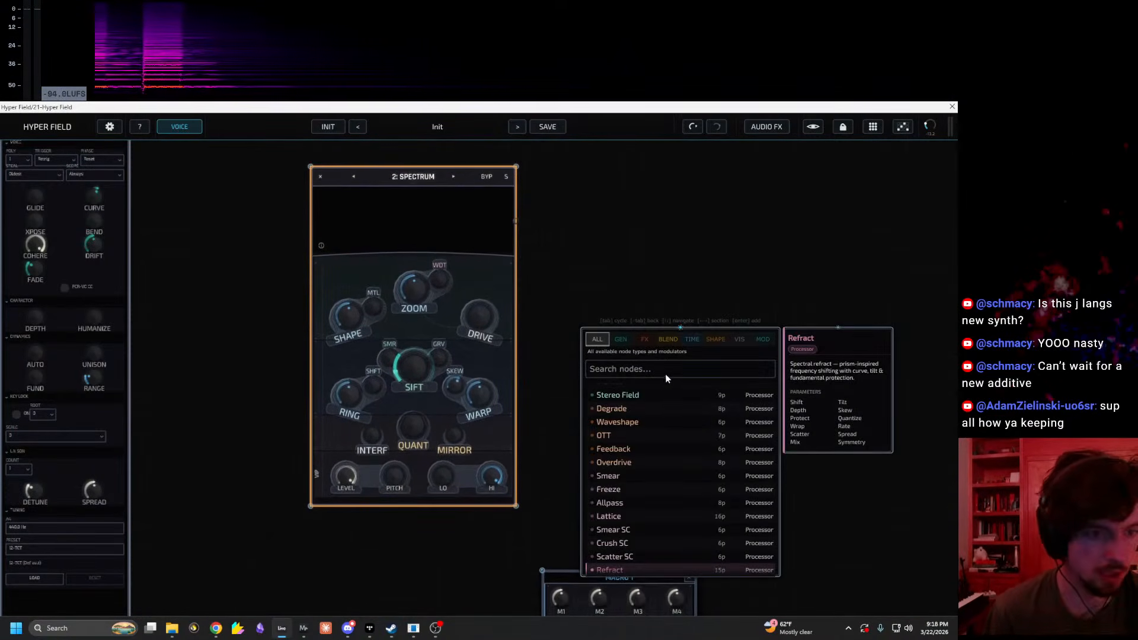
{"action": "left_click", "coordinate": [623, 340]}
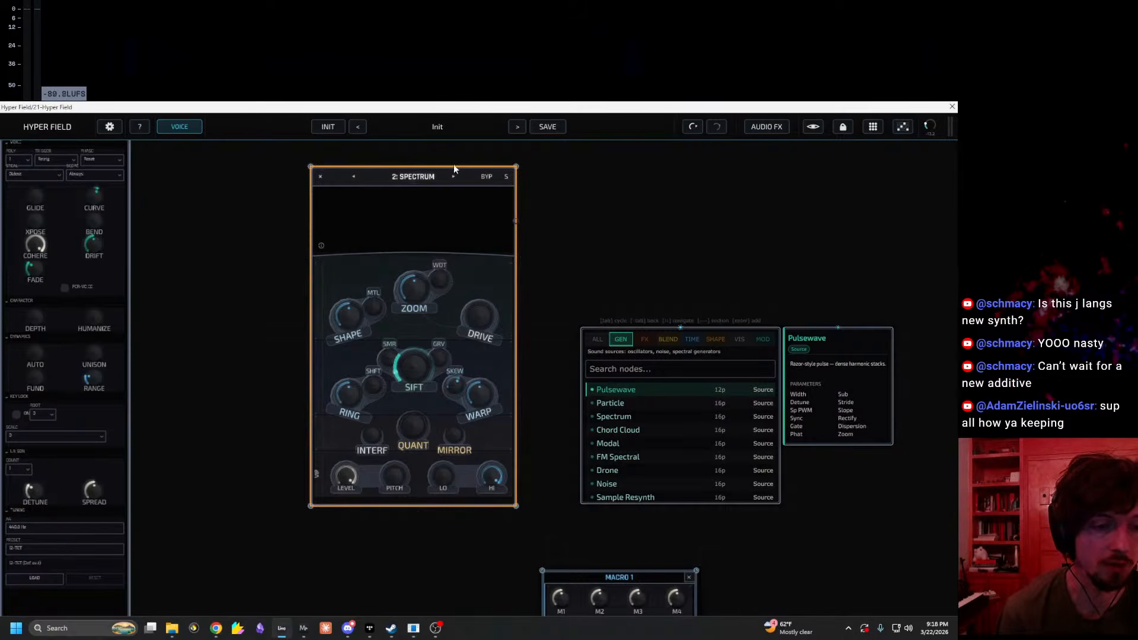
{"action": "left_click", "coordinate": [650, 237]}
{"action": "left_click_drag", "start_coordinate": [650, 237], "coordinate": [642, 241]}
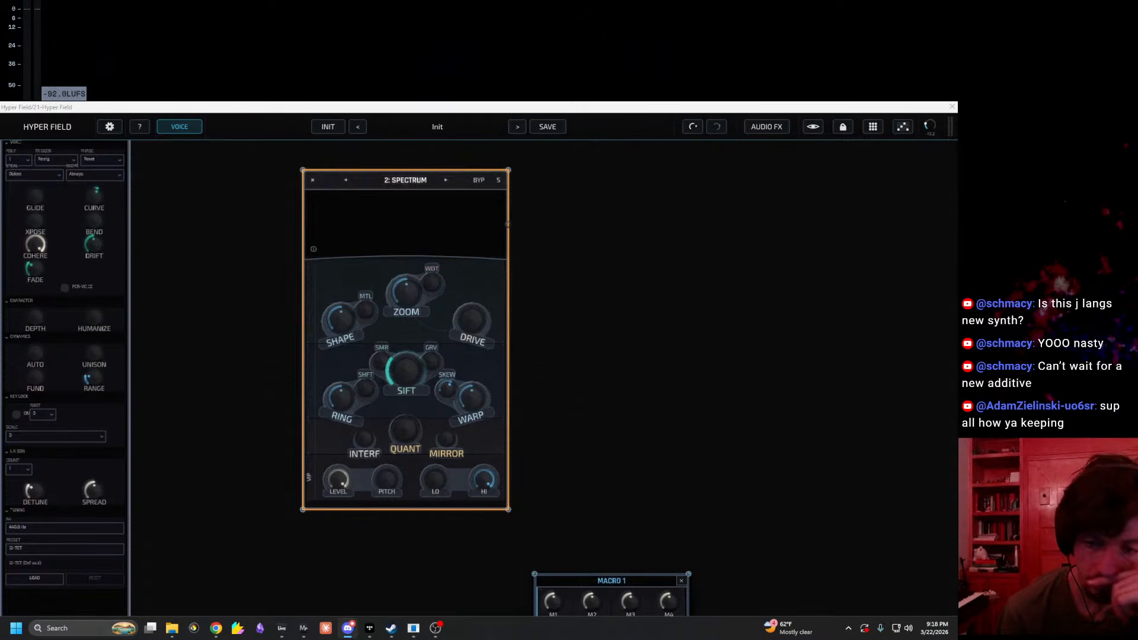
Step: Switch the Spectrum node to the Chord Cloud generator
{"action": "left_click_drag", "start_coordinate": [591, 364], "coordinate": [578, 393]}
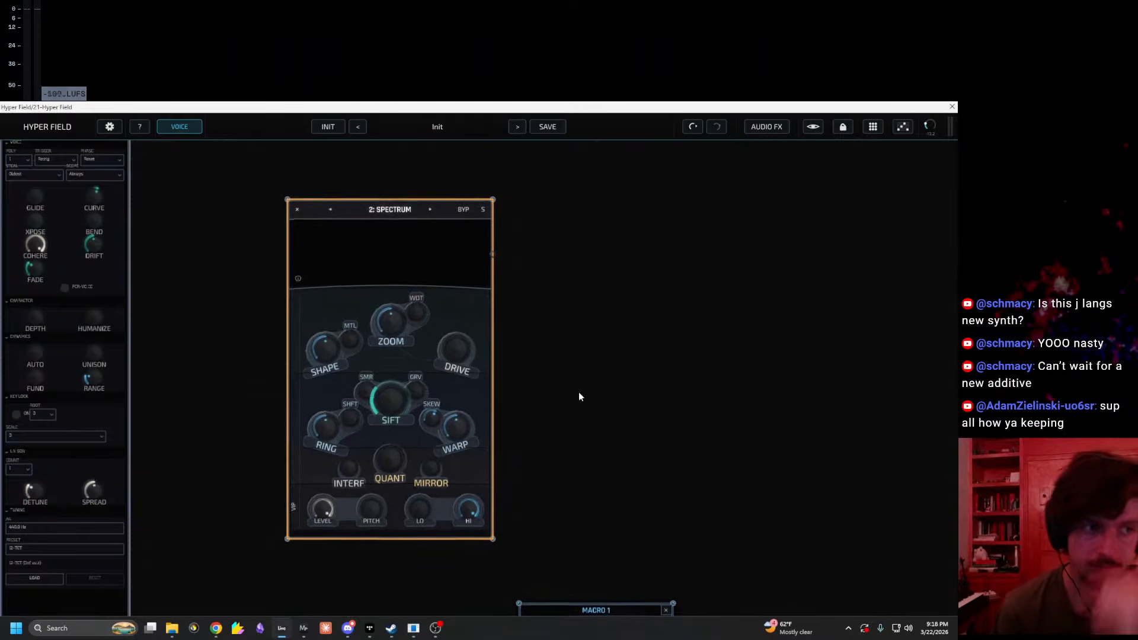
{"action": "double_click", "coordinate": [609, 363]}
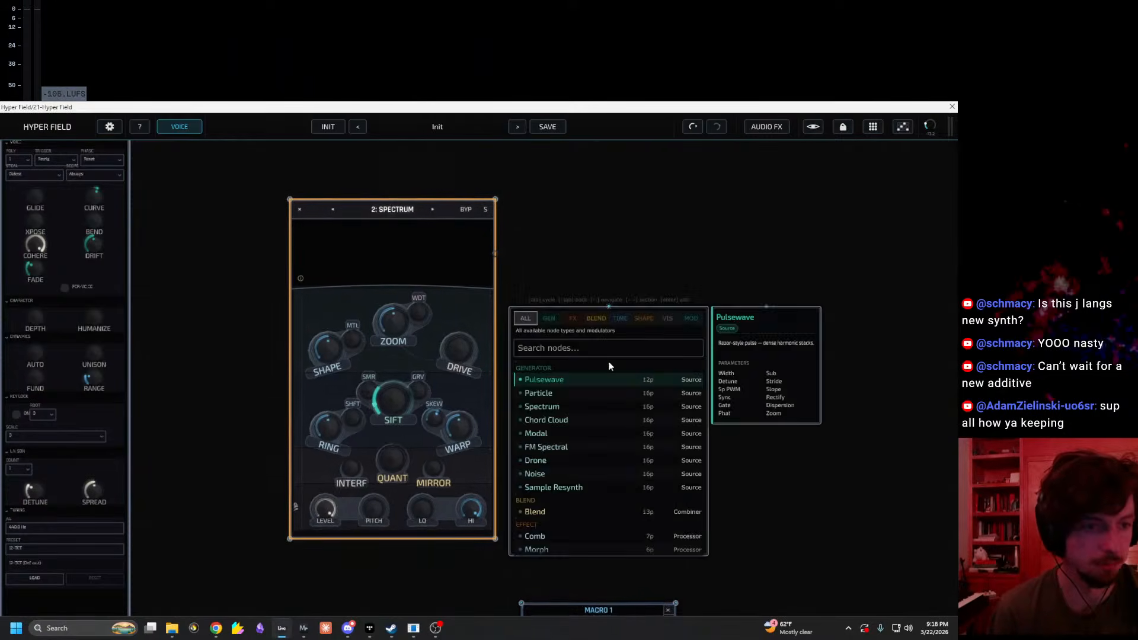
{"action": "left_click", "coordinate": [524, 209]}
{"action": "left_click", "coordinate": [431, 214]}
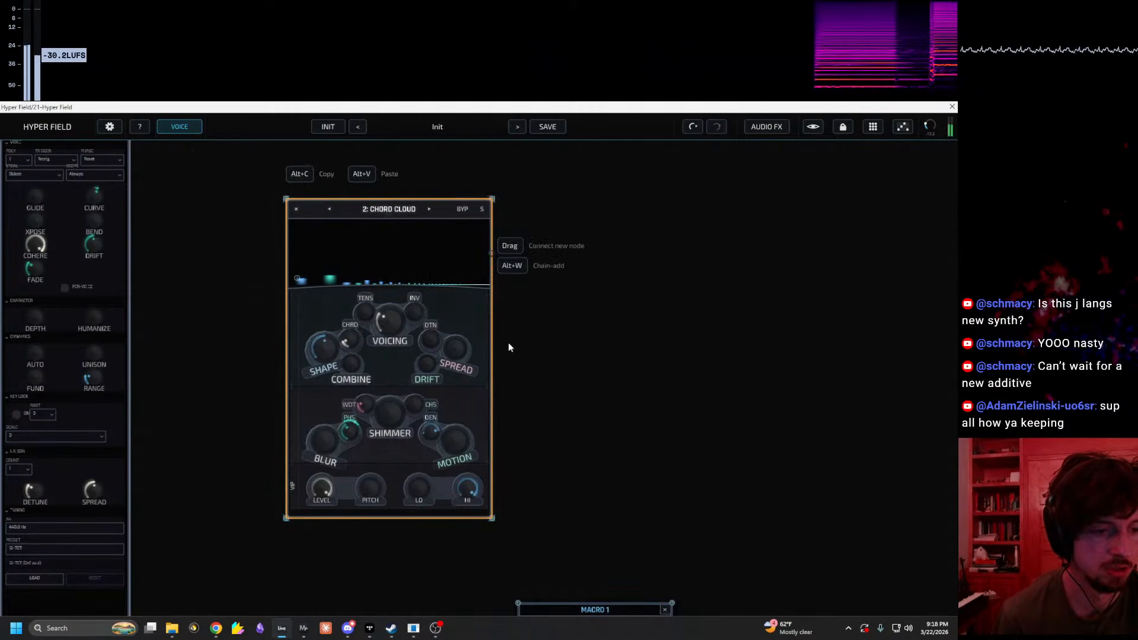
Step: Set the polyphony to 16 voices and enable the per-voice option in the voice settings
{"action": "left_click", "coordinate": [19, 160]}
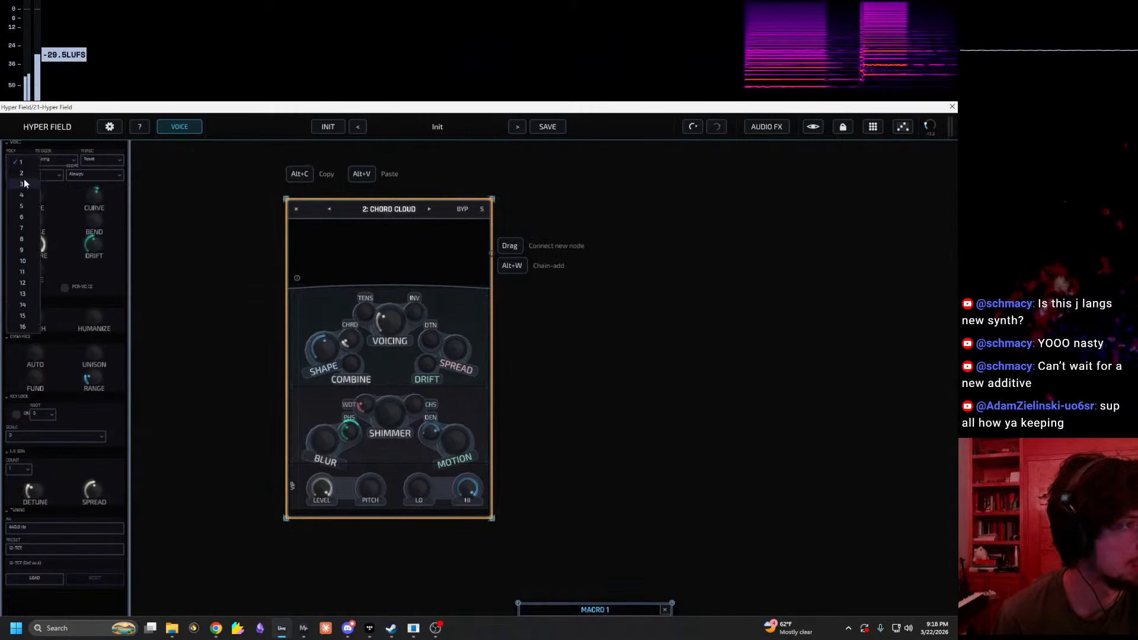
{"action": "left_click", "coordinate": [27, 323]}
{"action": "left_click", "coordinate": [64, 287]}
Step: Raise the release of the Global amp envelope and return to the Chord Cloud node
{"action": "left_click_drag", "start_coordinate": [207, 344], "coordinate": [231, 213]}
{"action": "left_click_drag", "start_coordinate": [315, 429], "coordinate": [380, 337]}
{"action": "left_click_drag", "start_coordinate": [362, 534], "coordinate": [365, 497]}
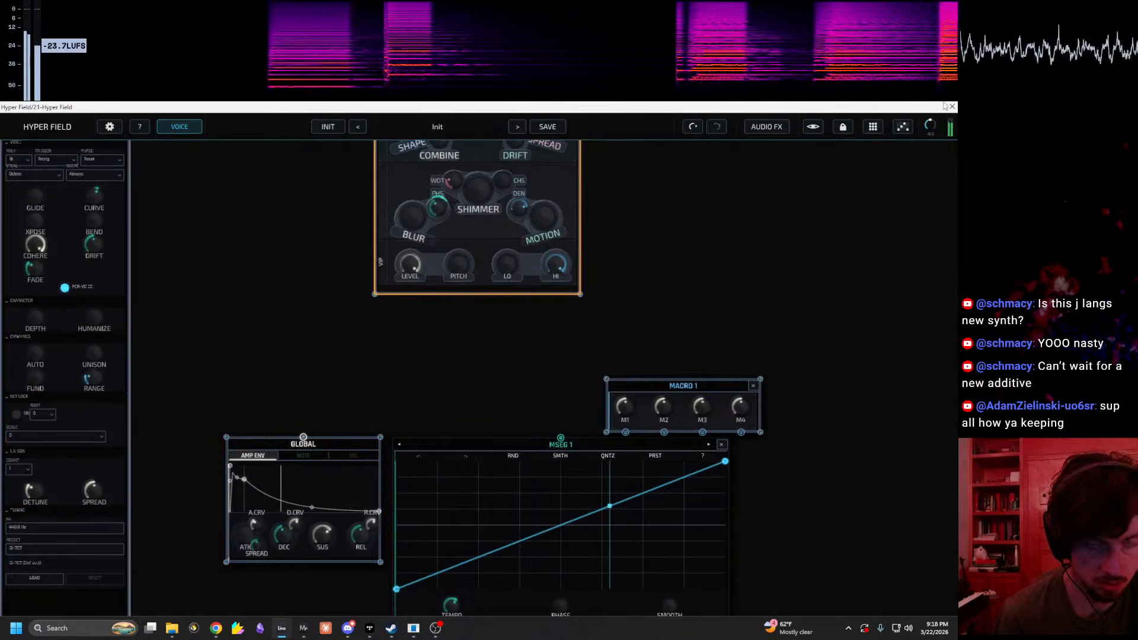
{"action": "left_click_drag", "start_coordinate": [587, 260], "coordinate": [552, 489]}
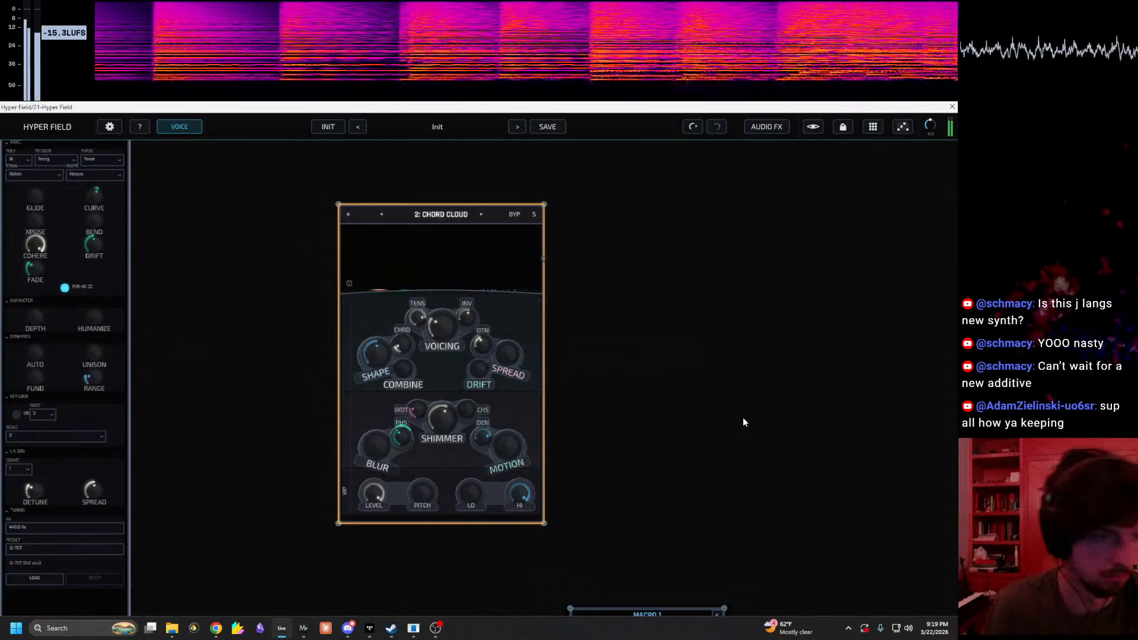
Step: Raise Chord Cloud's Motion and lower its Density to 0%
{"action": "left_click_drag", "start_coordinate": [501, 449], "coordinate": [551, 382]}
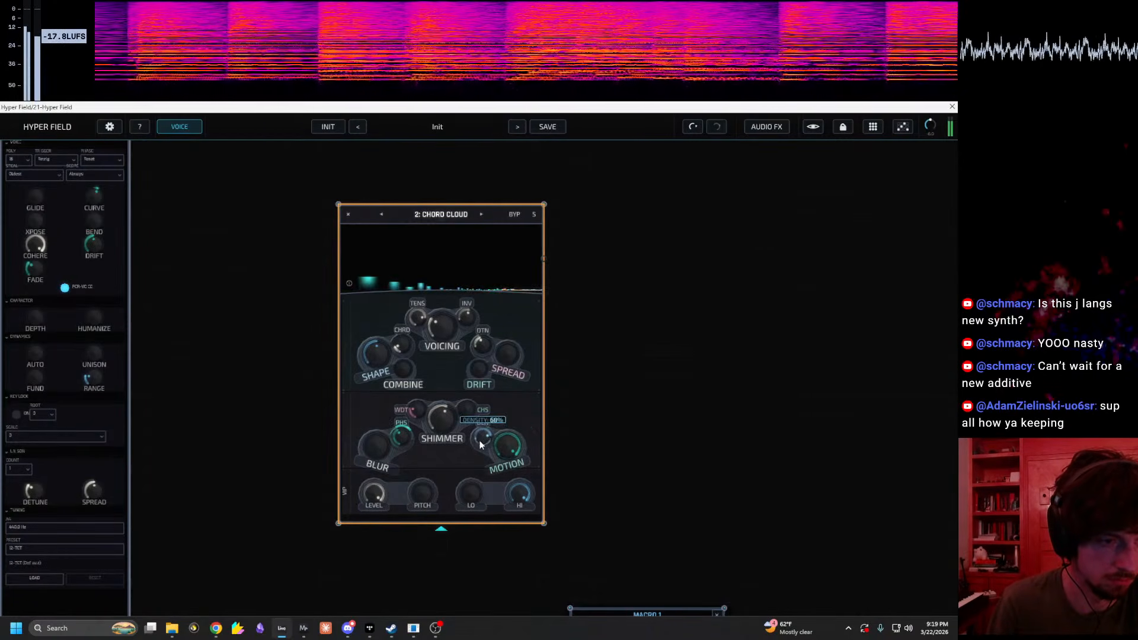
{"action": "left_click_drag", "start_coordinate": [483, 449], "coordinate": [470, 517]}
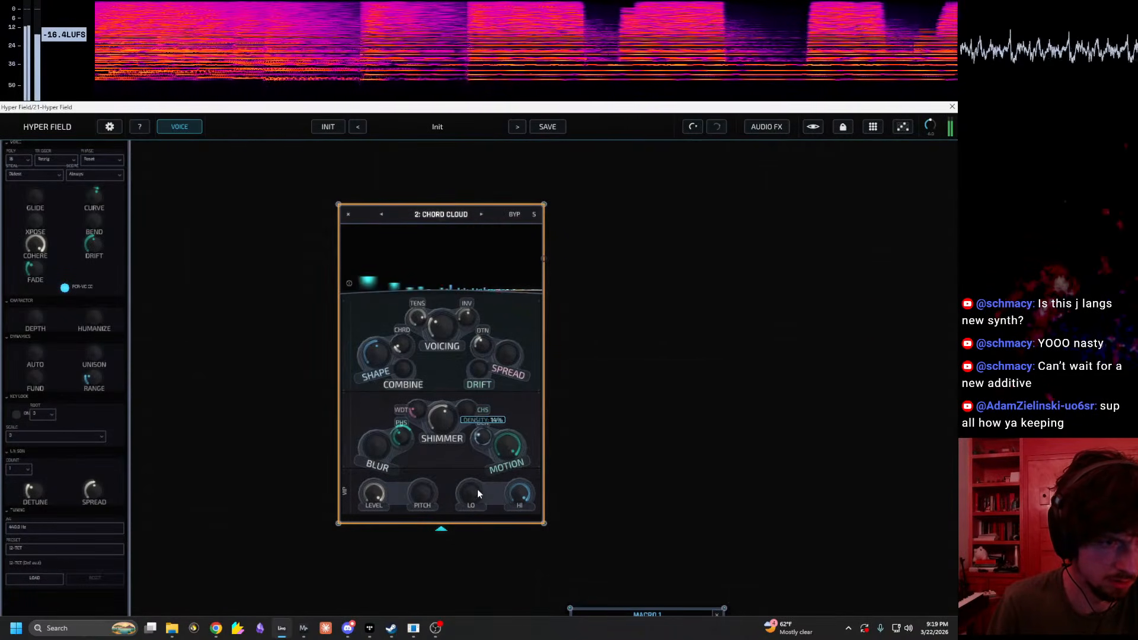
{"action": "scroll", "coordinate": [564, 489], "scroll_direction": "up", "scroll_amount": 4}
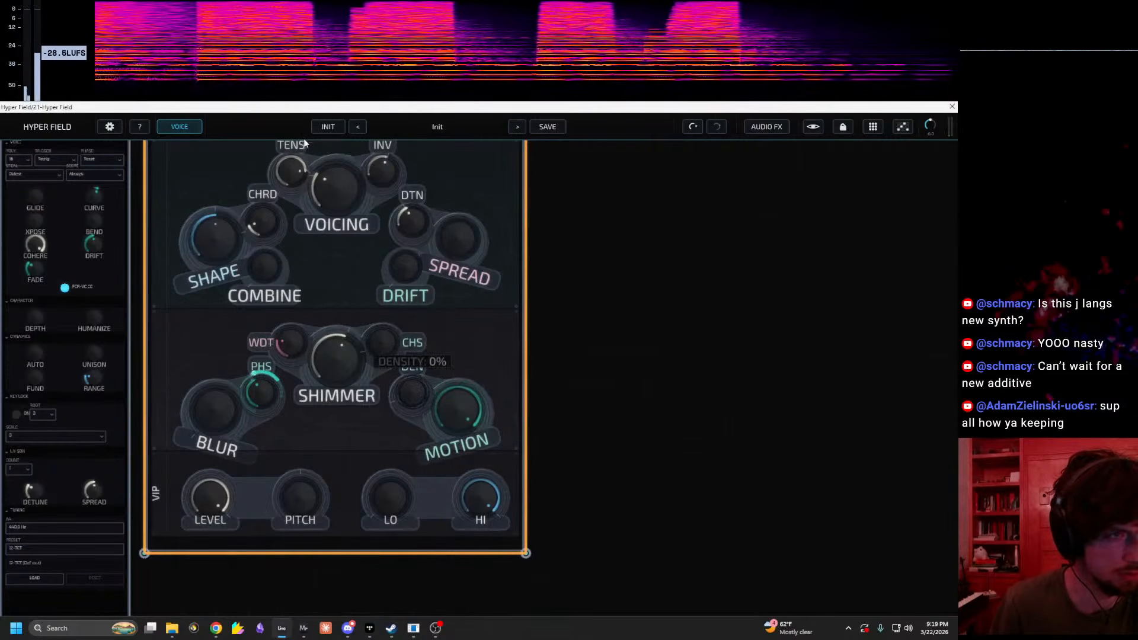
Step: Check the help for Chord Cloud's Density control and switch to Discord
{"action": "left_click", "coordinate": [147, 127]}
{"action": "mouse_move", "coordinate": [401, 399]}
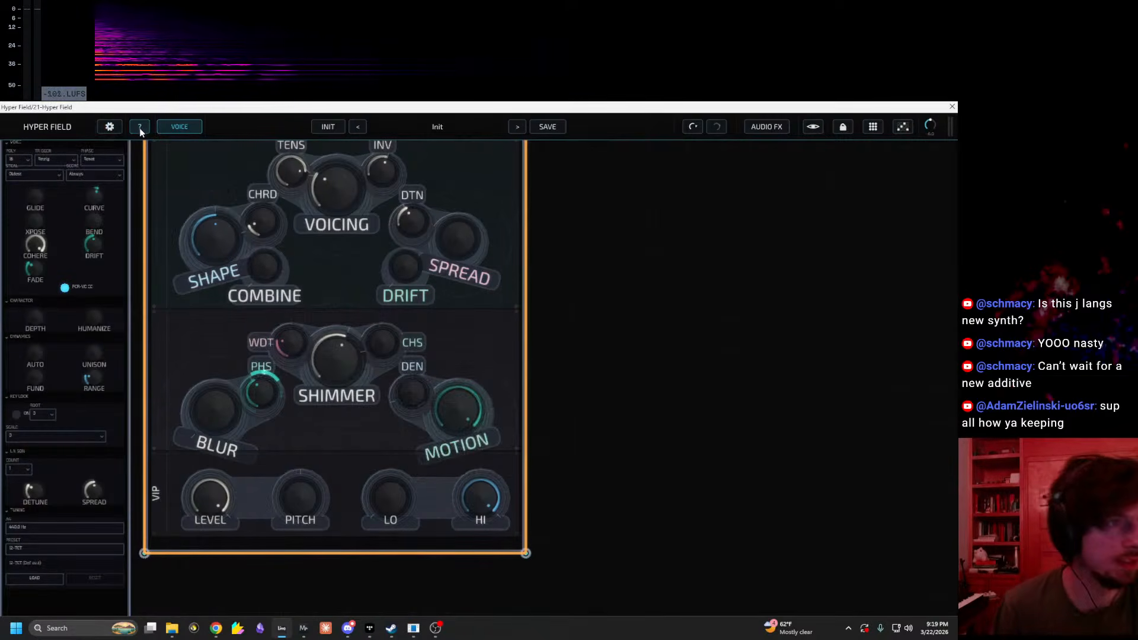
{"action": "mouse_move", "coordinate": [411, 398]}
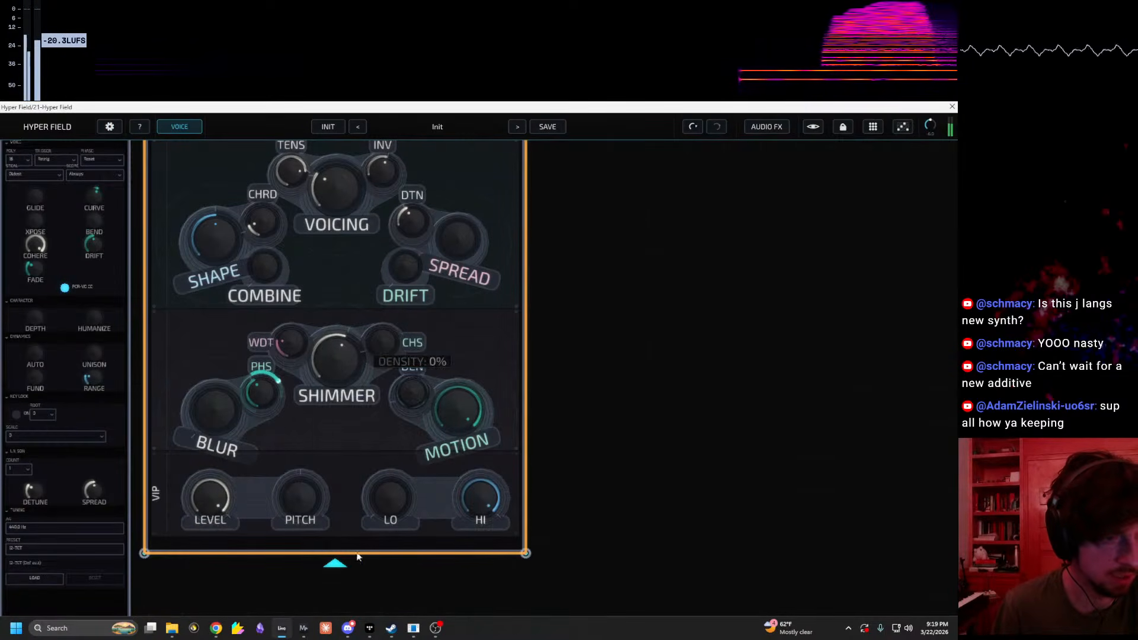
{"action": "left_click", "coordinate": [348, 629]}
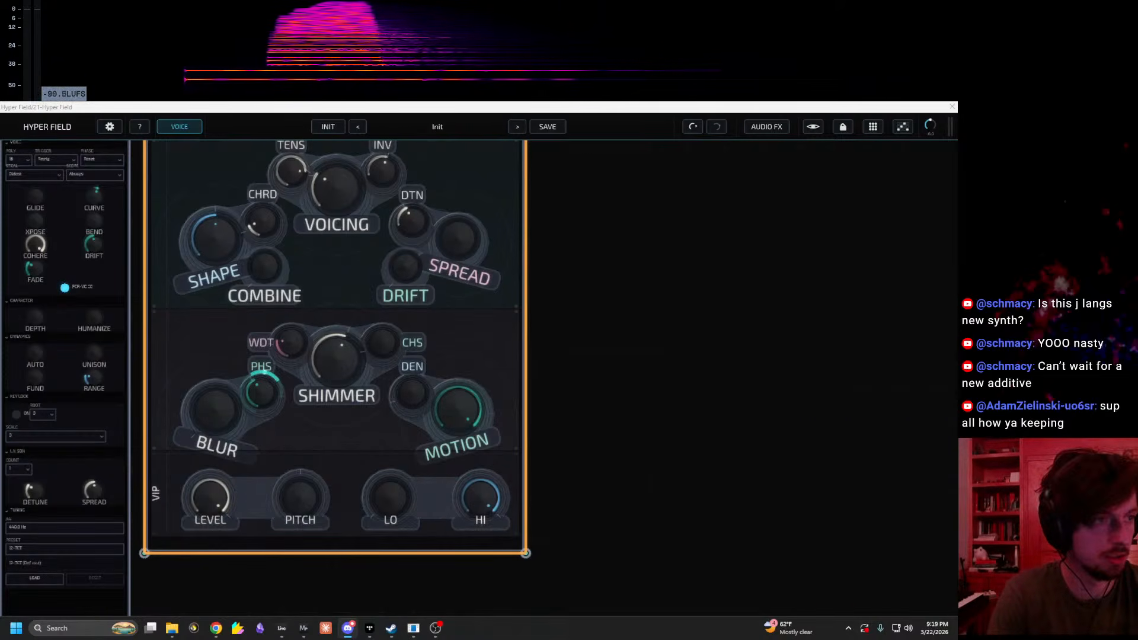
Step: Raise Chord Cloud's CHS amount, set its Density to 1% and raise its Blur
{"action": "left_click_drag", "start_coordinate": [735, 373], "coordinate": [738, 580]}
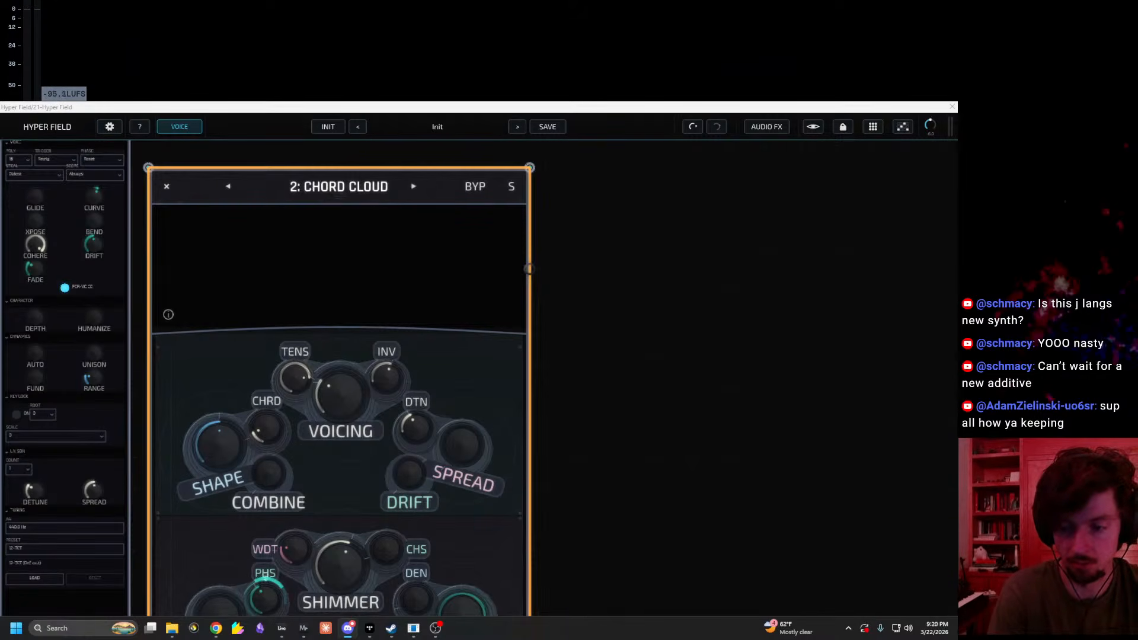
{"action": "left_click_drag", "start_coordinate": [623, 320], "coordinate": [667, 222]}
{"action": "left_click_drag", "start_coordinate": [437, 457], "coordinate": [461, 487]}
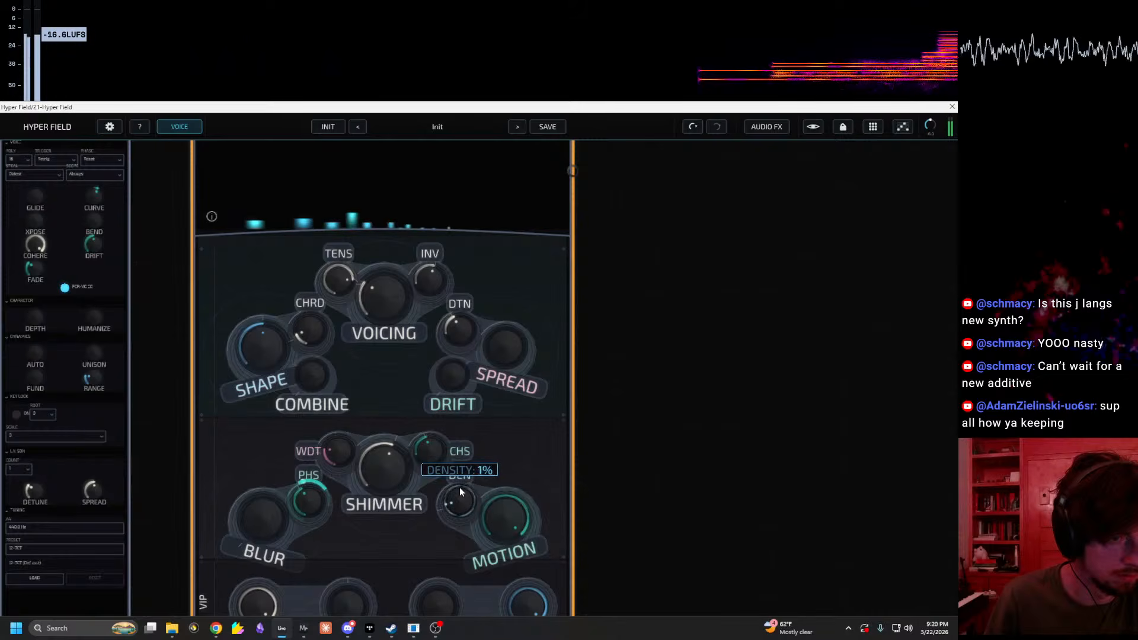
{"action": "left_click_drag", "start_coordinate": [579, 506], "coordinate": [614, 442]}
{"action": "left_click_drag", "start_coordinate": [310, 440], "coordinate": [324, 387]}
Step: Raise Chord Cloud's Combine, set its Drift to 68% and its Spread to 83%
{"action": "left_click_drag", "start_coordinate": [347, 310], "coordinate": [372, 251]}
{"action": "left_click_drag", "start_coordinate": [486, 309], "coordinate": [508, 234]}
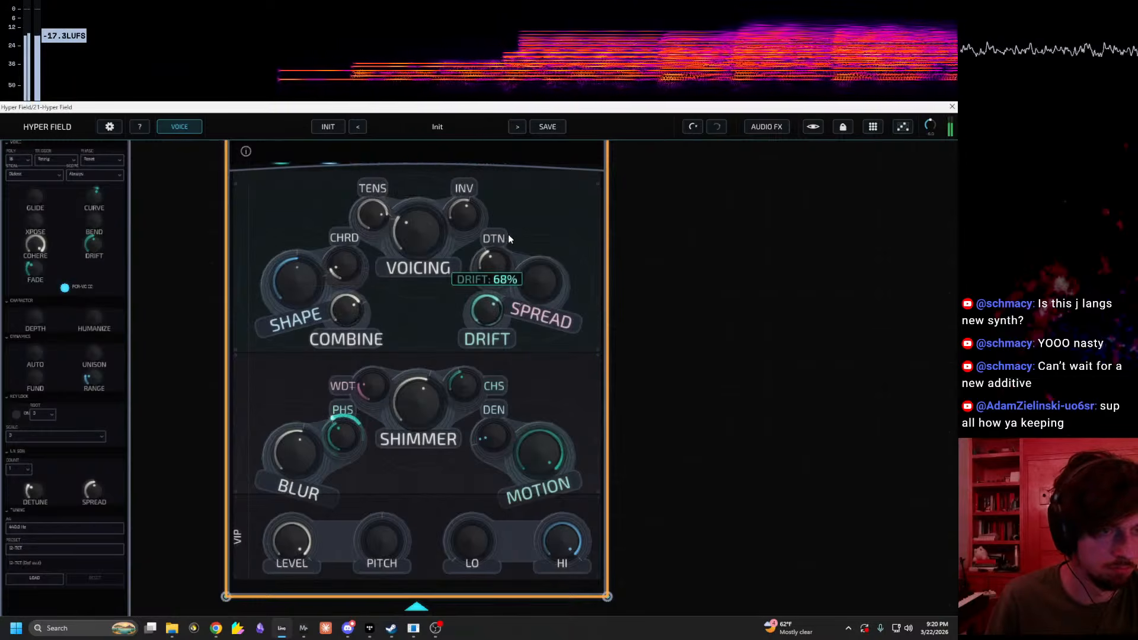
{"action": "left_click_drag", "start_coordinate": [542, 282], "coordinate": [600, 190]}
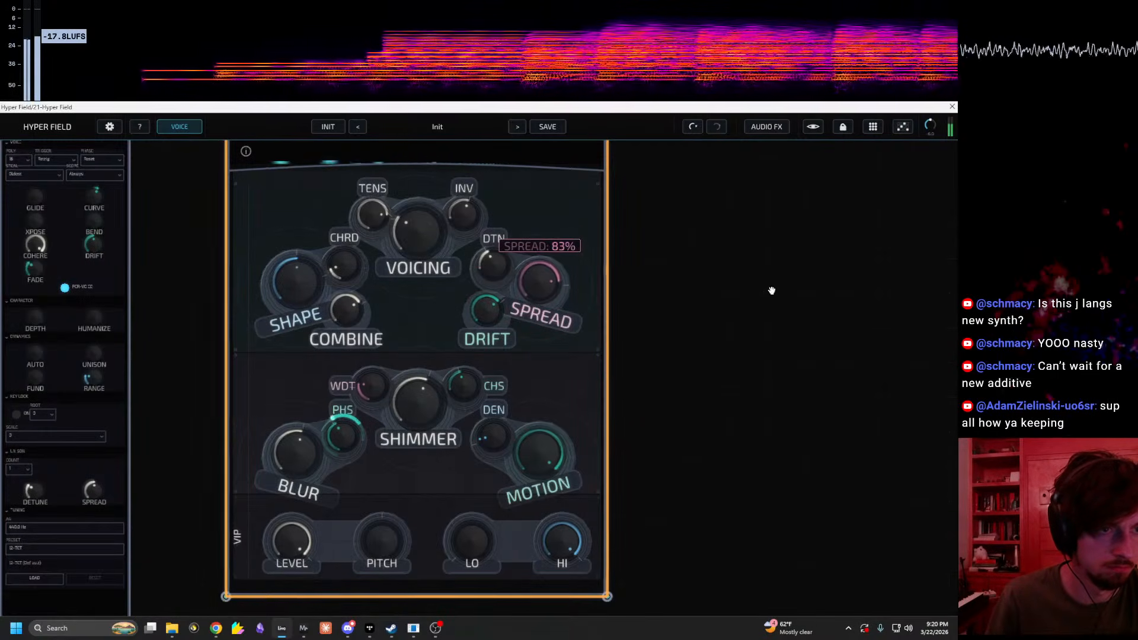
Step: Add a Blend node beside Chord Cloud, adjust its Depth and set its mode to Diff
{"action": "left_click_drag", "start_coordinate": [816, 306], "coordinate": [681, 350]}
{"action": "right_click", "coordinate": [681, 350]}
{"action": "type", "text": "blen"}
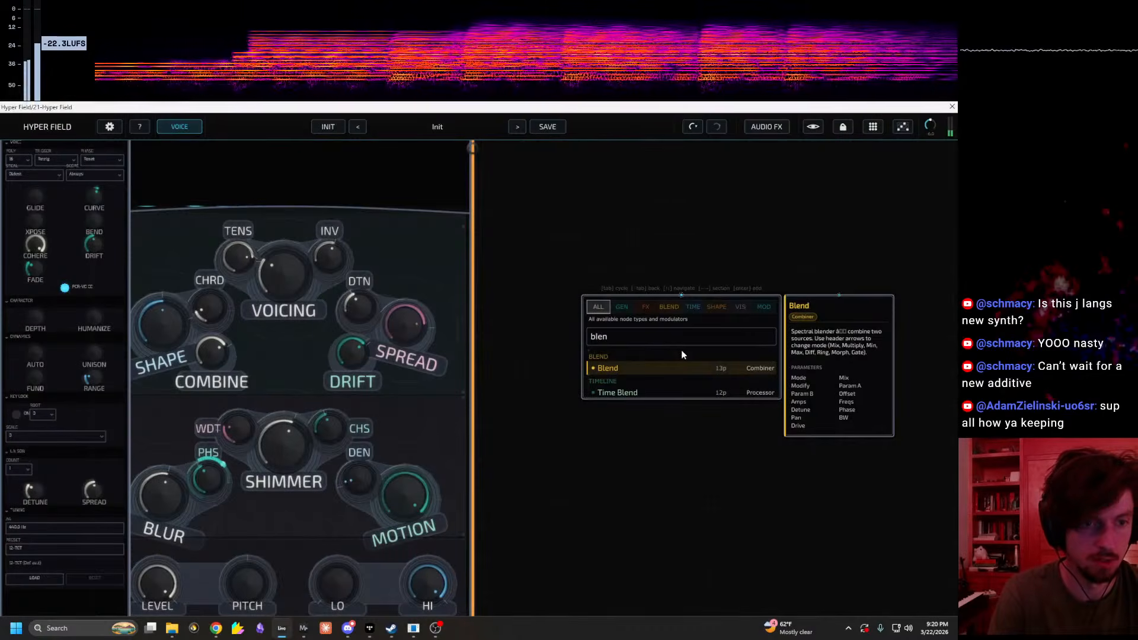
{"action": "key", "text": "Return"}
{"action": "left_click_drag", "start_coordinate": [617, 316], "coordinate": [586, 145]}
{"action": "left_click_drag", "start_coordinate": [911, 414], "coordinate": [882, 460]}
{"action": "left_click_drag", "start_coordinate": [547, 391], "coordinate": [559, 362]}
{"action": "left_click_drag", "start_coordinate": [434, 470], "coordinate": [456, 414]}
Step: Add a Time Stretch node beside the Blend node
{"action": "right_click", "coordinate": [856, 362]}
{"action": "type", "text": "time"}
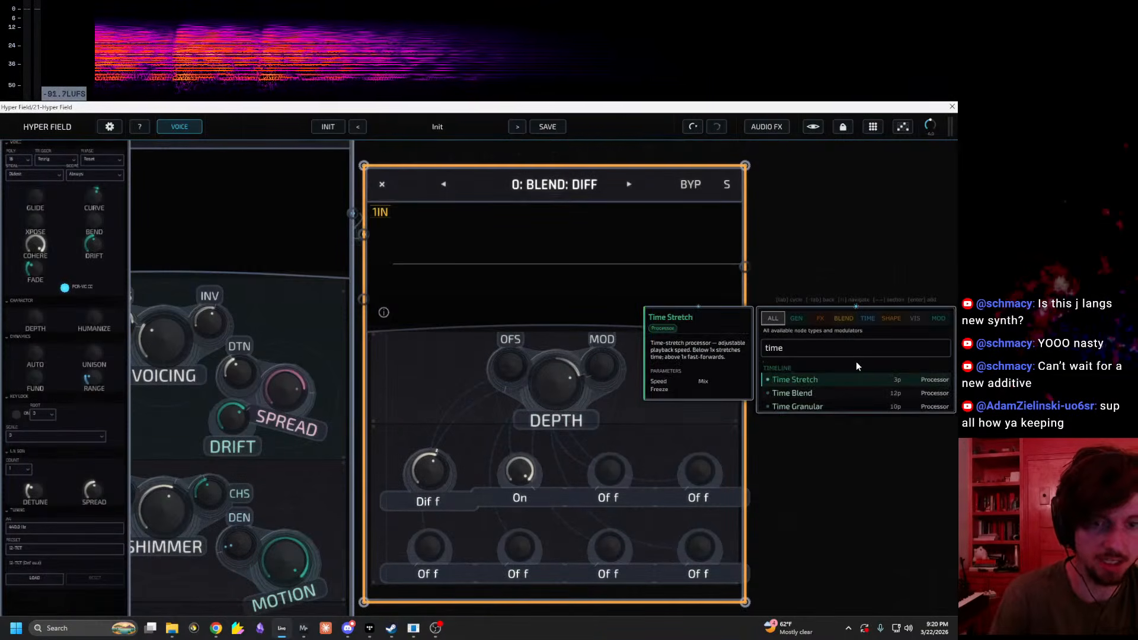
{"action": "key", "text": "Return"}
Step: Add a Time Blend node to the canvas, clear of the other nodes
{"action": "right_click", "coordinate": [841, 362]}
{"action": "type", "text": "tim"}
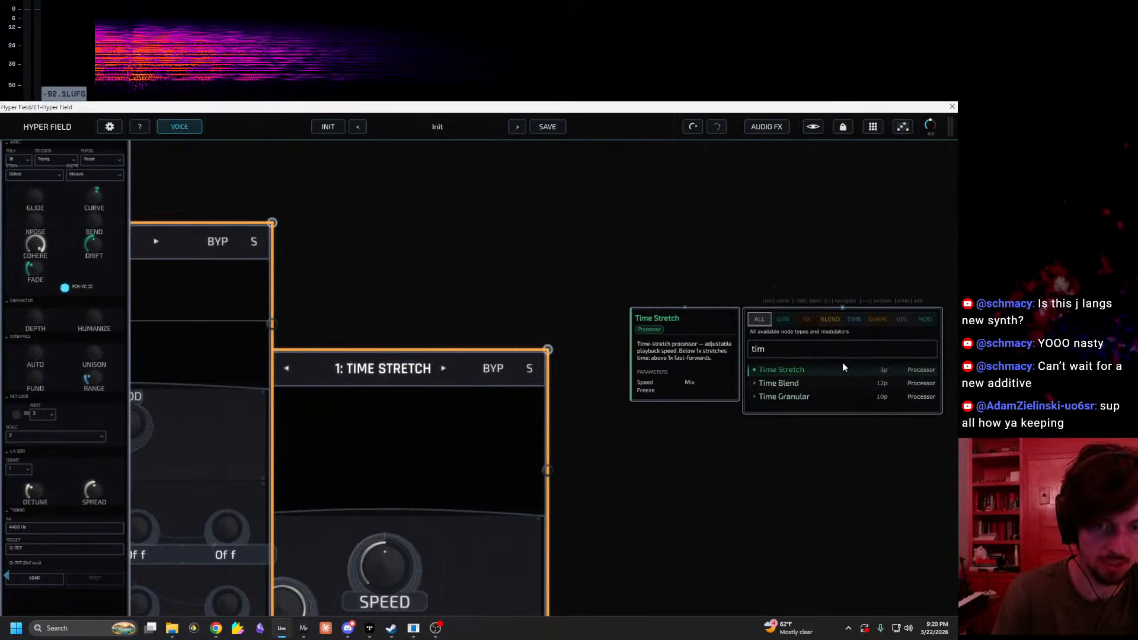
{"action": "left_click", "coordinate": [777, 379]}
{"action": "left_click_drag", "start_coordinate": [332, 282], "coordinate": [848, 208]}
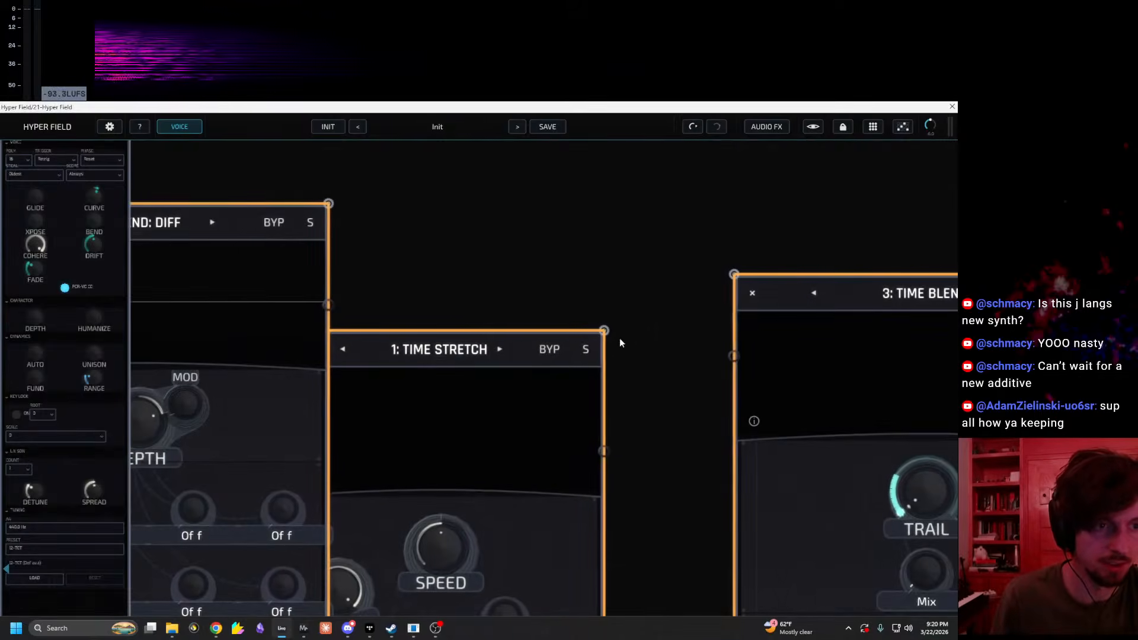
Step: Delete the unwanted overlapping time node and the Blend node, and move the remaining Time Blend node beside Chord Cloud
{"action": "left_click", "coordinate": [540, 349]}
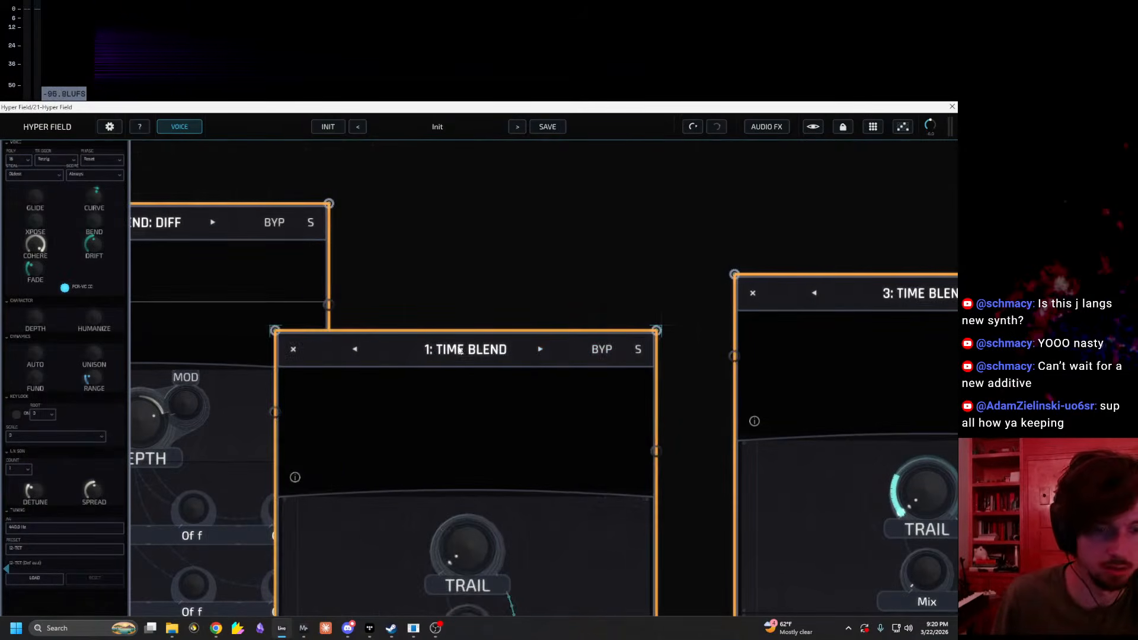
{"action": "key", "text": "Delete"}
{"action": "left_click", "coordinate": [213, 223]}
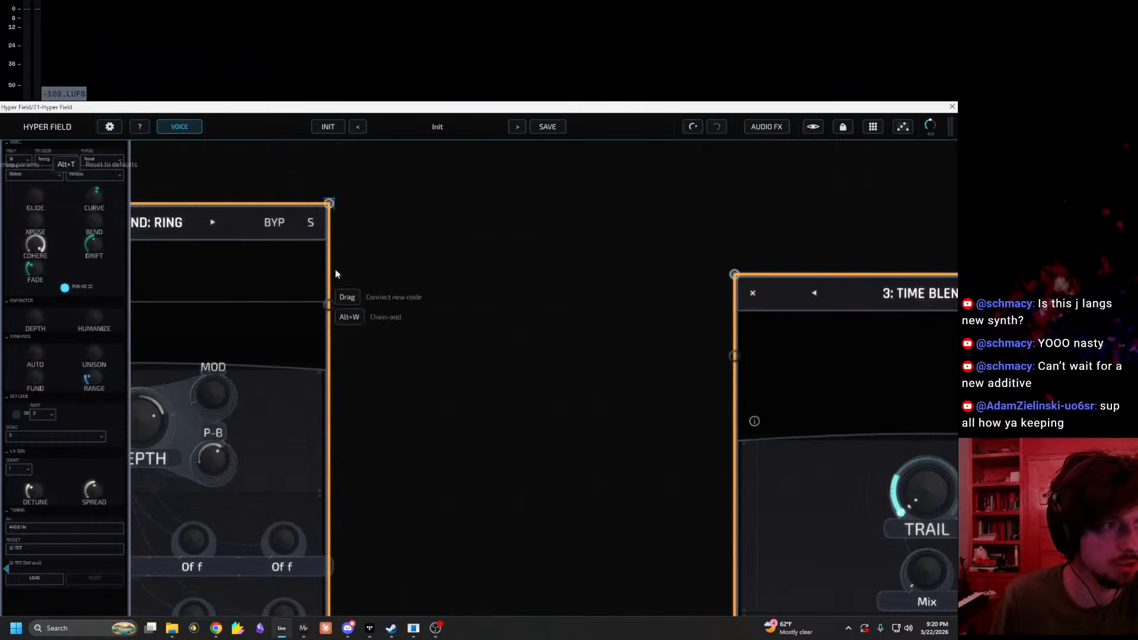
{"action": "key", "text": "Delete"}
{"action": "scroll", "coordinate": [606, 309], "scroll_direction": "down", "scroll_amount": 4}
{"action": "left_click_drag", "start_coordinate": [837, 304], "coordinate": [395, 234]}
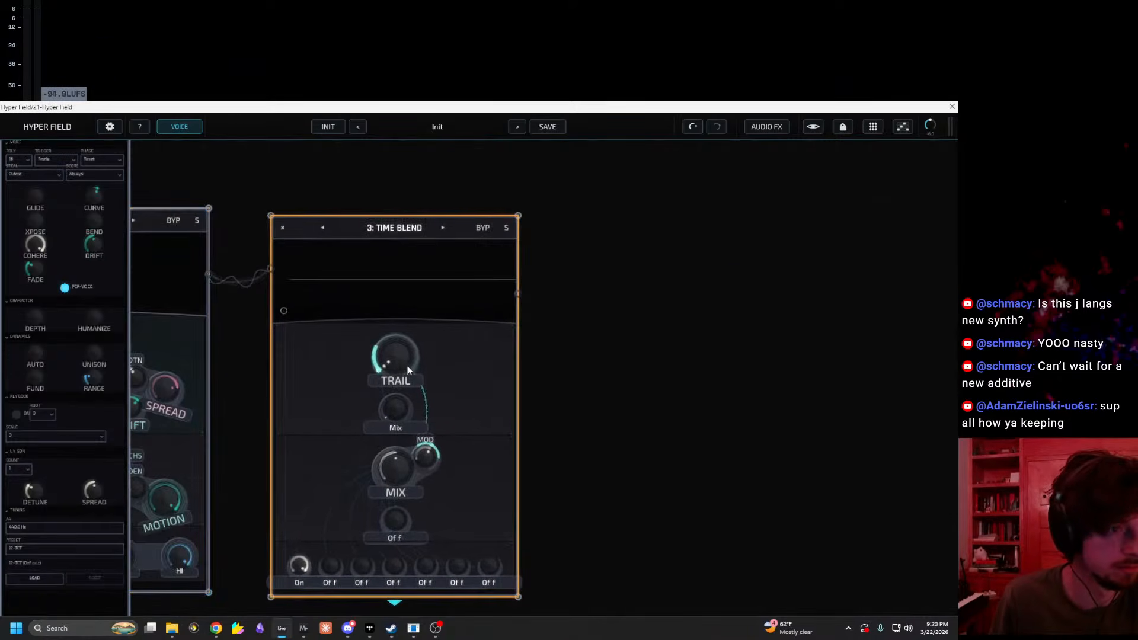
Step: Adjust the Time Blend node's Trail and Mod amounts, lowering both for a shorter, less modulated trail
{"action": "mouse_move", "coordinate": [399, 366]}
{"action": "mouse_move", "coordinate": [395, 369]}
{"action": "left_mouse_down"}
{"action": "mouse_move", "coordinate": [387, 341]}
{"action": "mouse_move", "coordinate": [389, 385]}
{"action": "left_mouse_up"}
{"action": "left_click_drag", "start_coordinate": [424, 460], "coordinate": [422, 478]}
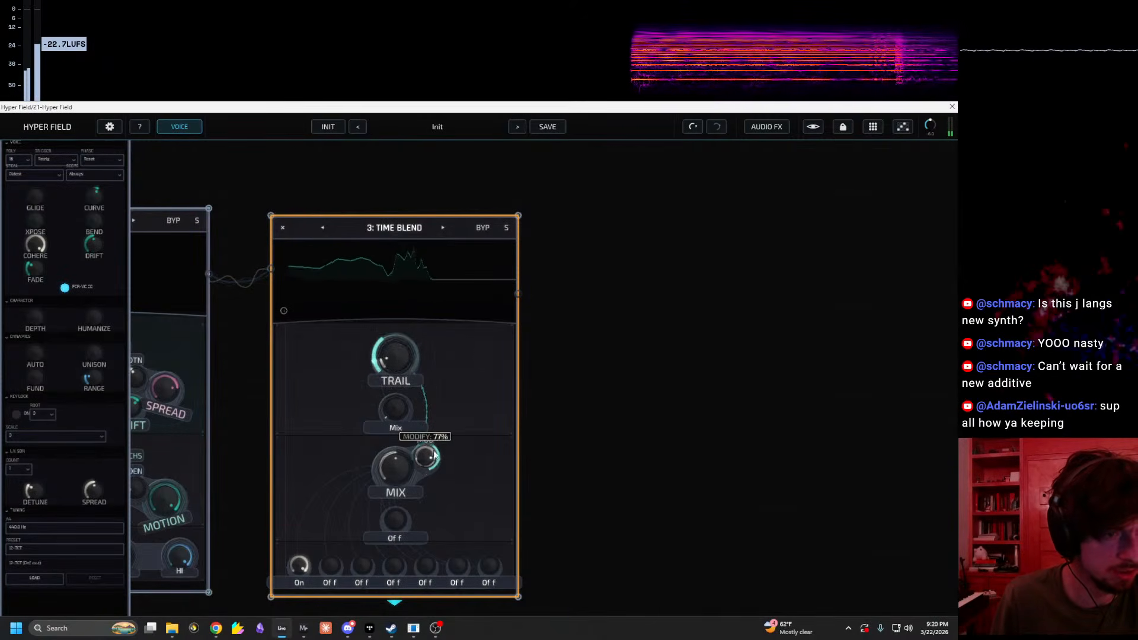
{"action": "left_click_drag", "start_coordinate": [595, 563], "coordinate": [804, 635]}
{"action": "left_click_drag", "start_coordinate": [861, 381], "coordinate": [806, 391]}
{"action": "scroll", "coordinate": [809, 394], "scroll_direction": "up", "scroll_amount": 3}
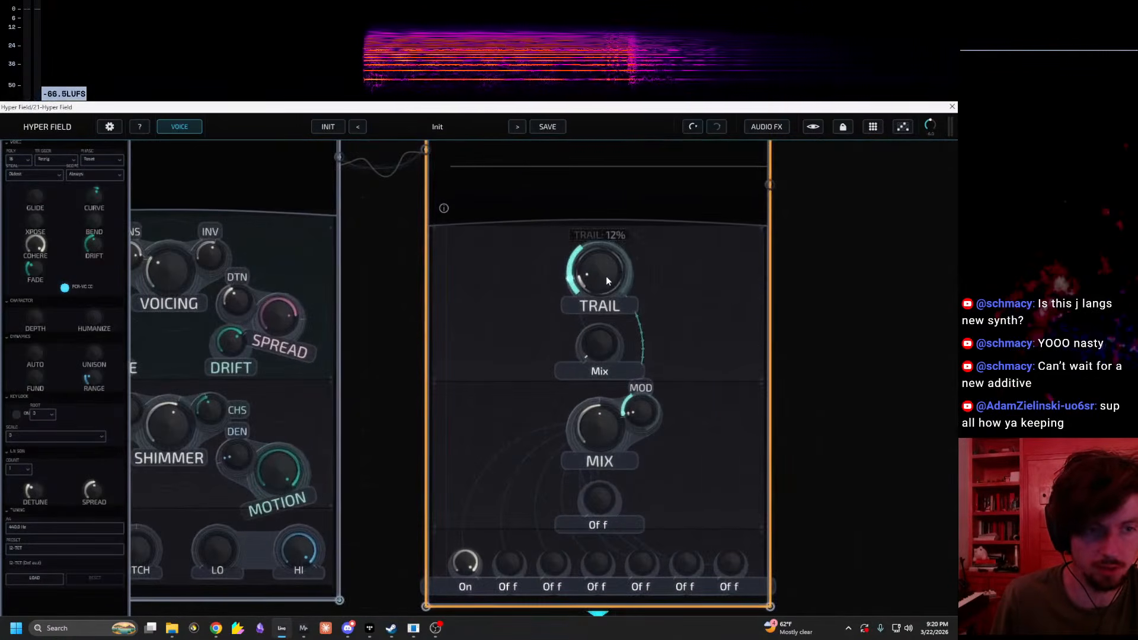
{"action": "mouse_move", "coordinate": [640, 410]}
{"action": "left_mouse_down"}
{"action": "mouse_move", "coordinate": [668, 330]}
{"action": "mouse_move", "coordinate": [643, 418]}
{"action": "left_mouse_up"}
{"action": "left_click_drag", "start_coordinate": [583, 261], "coordinate": [589, 270]}
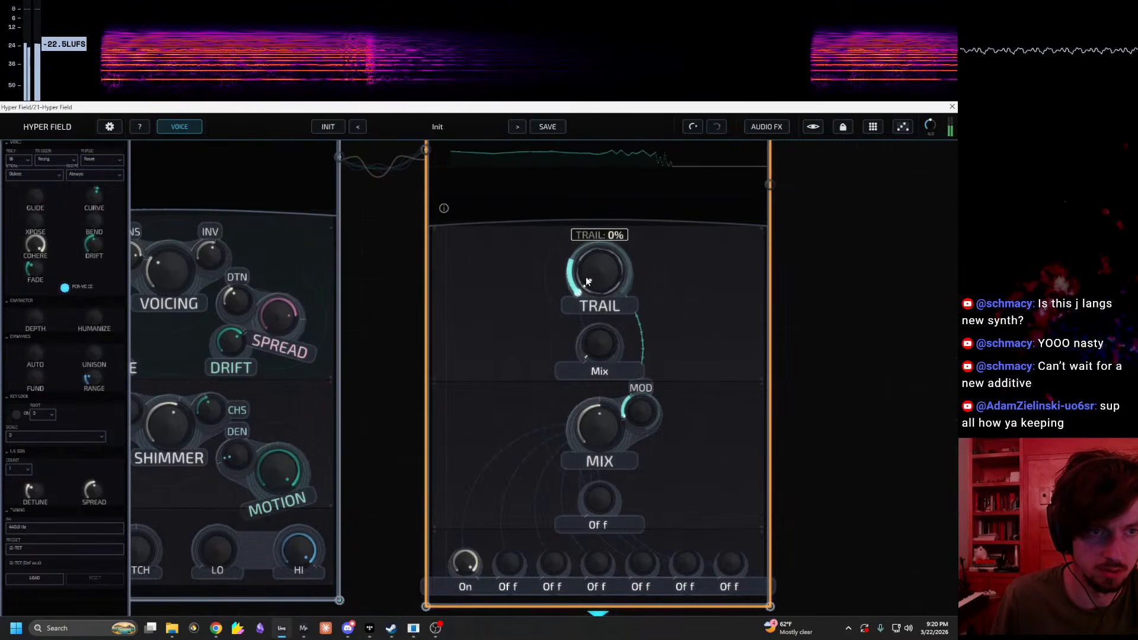
Step: Raise the Time Blend node's Mix to maximum and set its mode to Diff
{"action": "left_click_drag", "start_coordinate": [591, 403], "coordinate": [652, 160]}
{"action": "left_click_drag", "start_coordinate": [596, 354], "coordinate": [614, 300]}
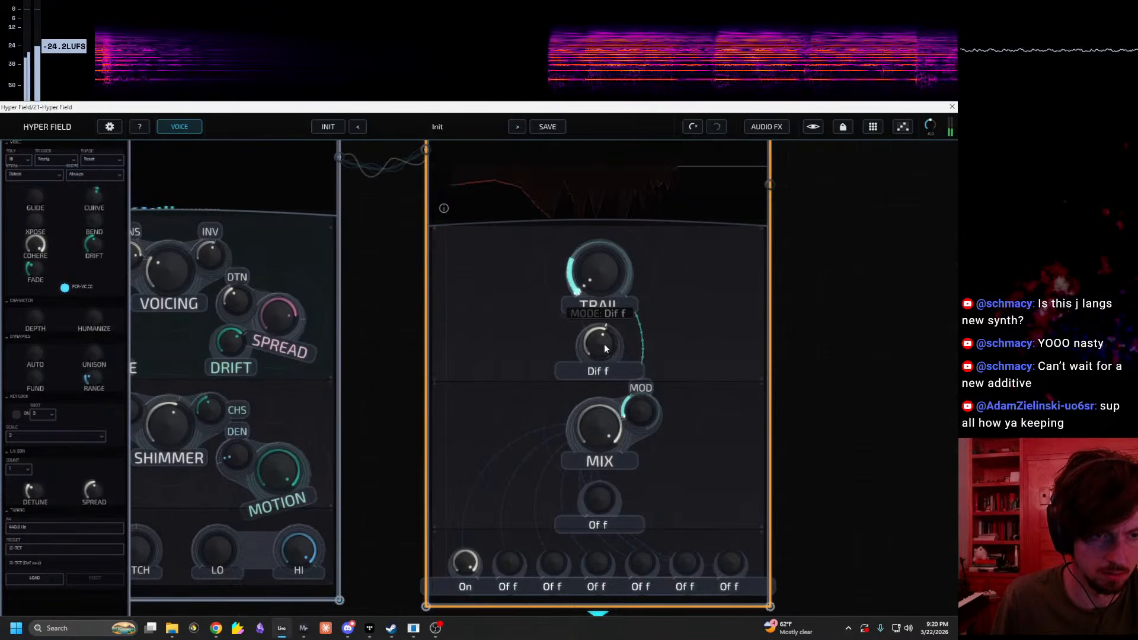
Step: Search Live's browser for "flatin" and add the Flatine preset after Hyper Field on its track
{"action": "left_click_drag", "start_coordinate": [609, 106], "coordinate": [716, 255]}
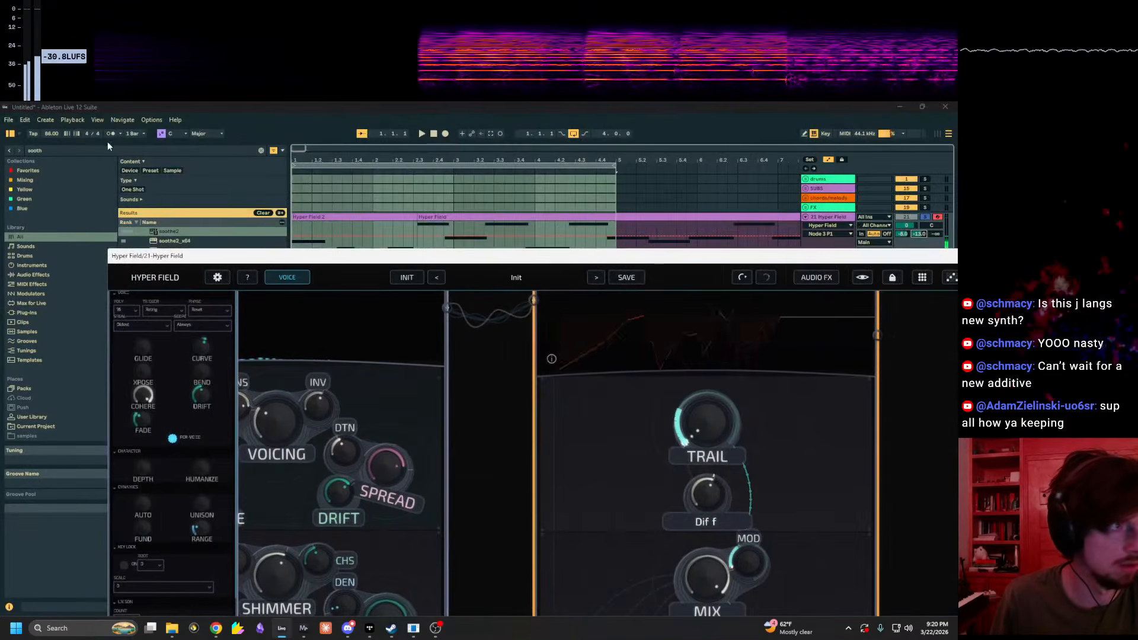
{"action": "type", "text": "flatlin"}
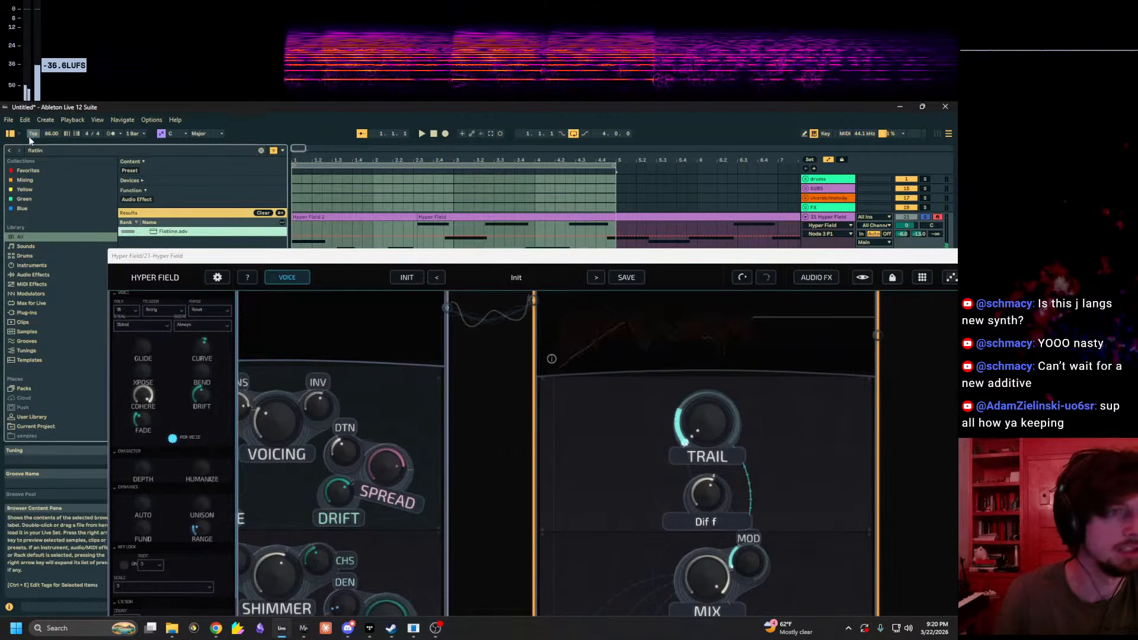
{"action": "left_click_drag", "start_coordinate": [461, 256], "coordinate": [510, 176]}
Step: Lower the Chord Cloud node's Blur to 0% and adjust its density and phase settings
{"action": "left_click_drag", "start_coordinate": [515, 404], "coordinate": [613, 315]}
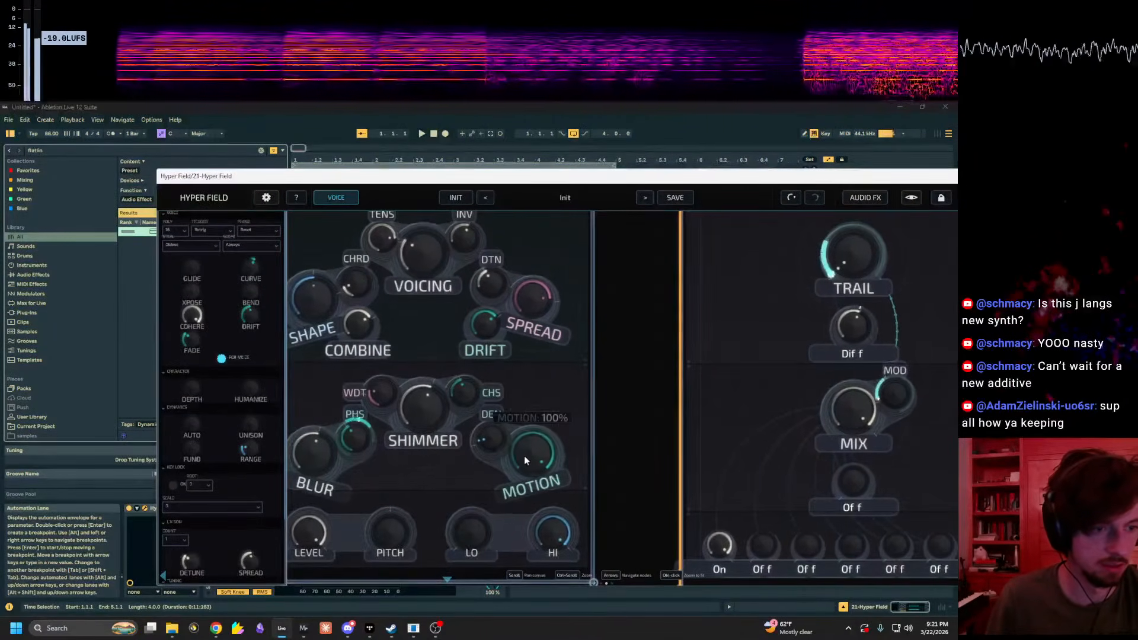
{"action": "left_click", "coordinate": [588, 380]}
{"action": "left_click_drag", "start_coordinate": [381, 438], "coordinate": [381, 486]}
{"action": "left_click_drag", "start_coordinate": [422, 424], "coordinate": [422, 450]}
{"action": "key", "text": "x"}
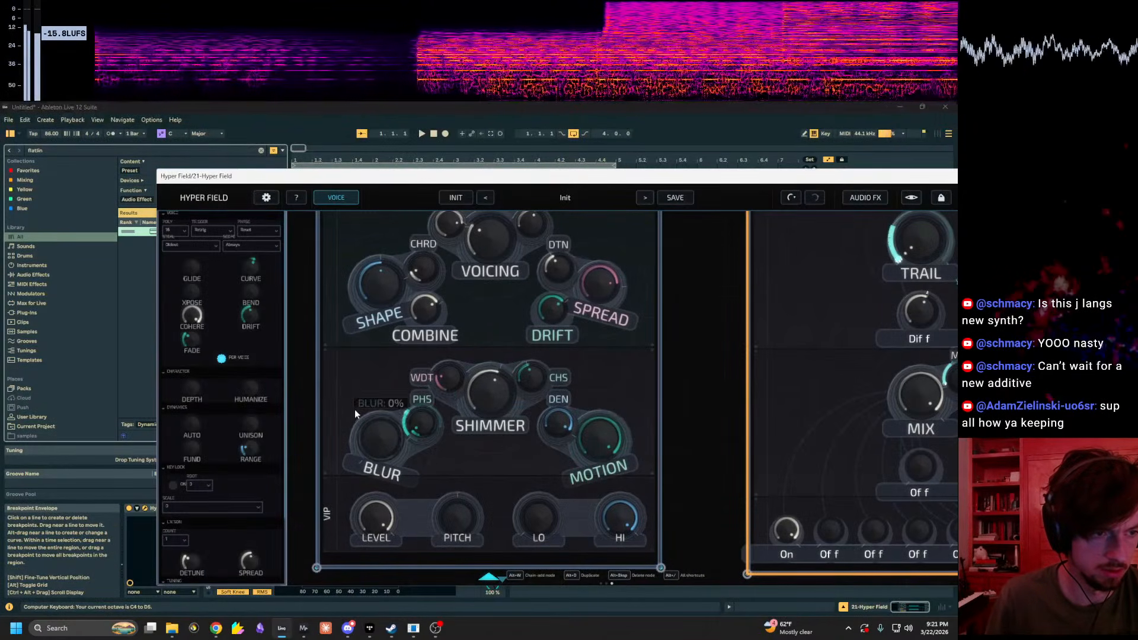
{"action": "right_click", "coordinate": [423, 421]}
{"action": "left_click", "coordinate": [699, 470]}
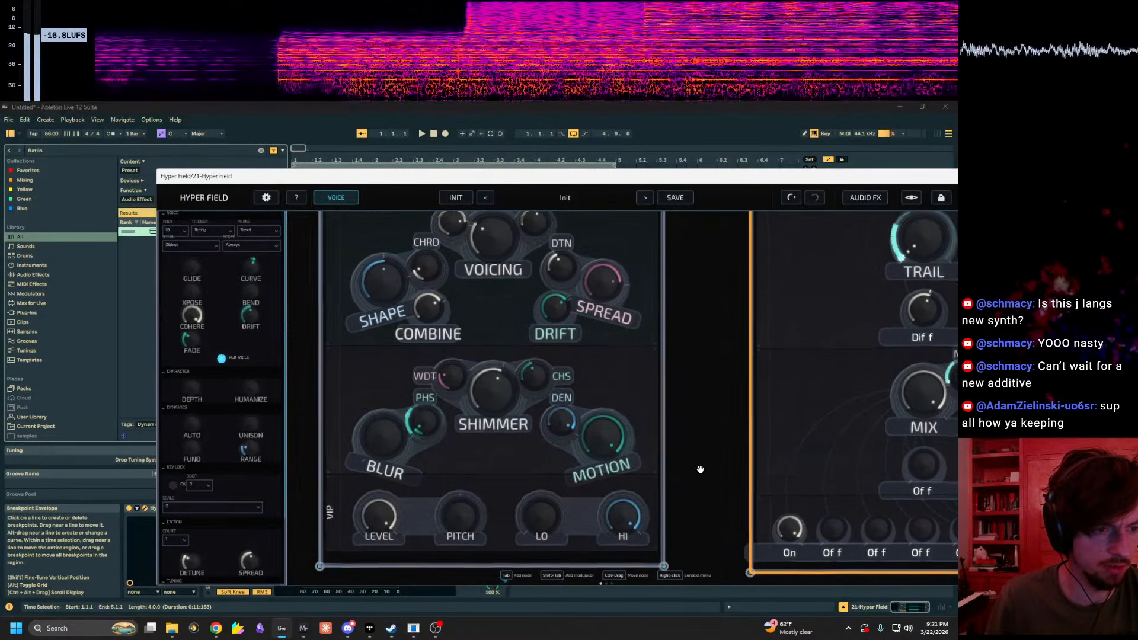
Step: Remove the MSEG 1 modulator from the patch
{"action": "left_click_drag", "start_coordinate": [699, 470], "coordinate": [677, 159]}
{"action": "left_click_drag", "start_coordinate": [685, 350], "coordinate": [659, 198]}
{"action": "scroll", "coordinate": [622, 234], "scroll_direction": "down", "scroll_amount": 3}
{"action": "right_click", "coordinate": [589, 315]}
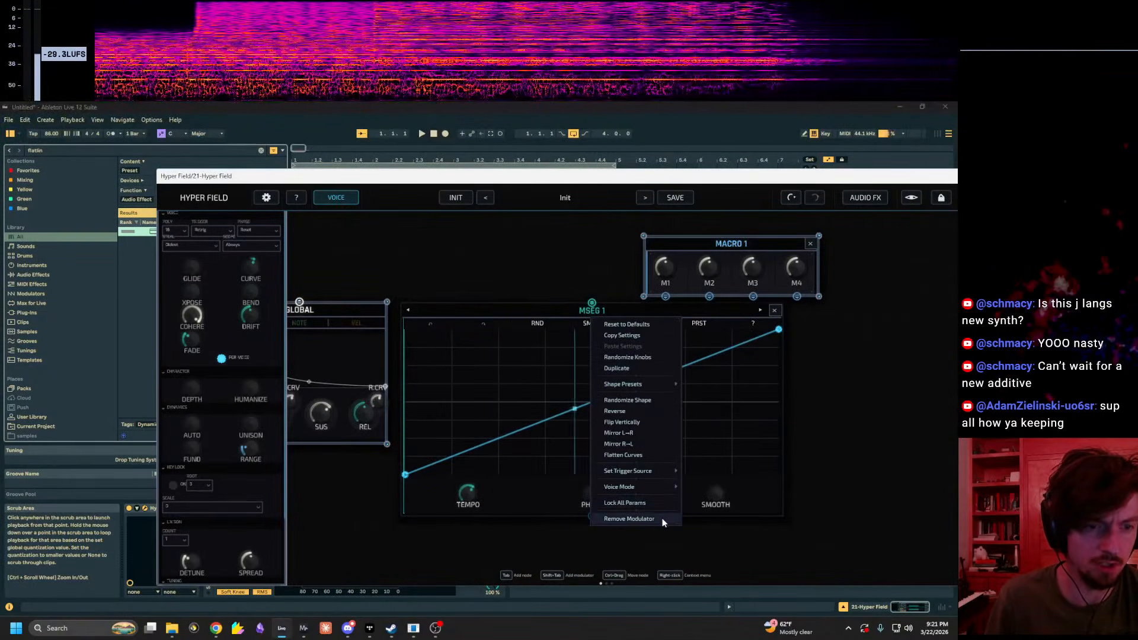
{"action": "left_click", "coordinate": [628, 518]}
{"action": "left_click_drag", "start_coordinate": [484, 336], "coordinate": [456, 399]}
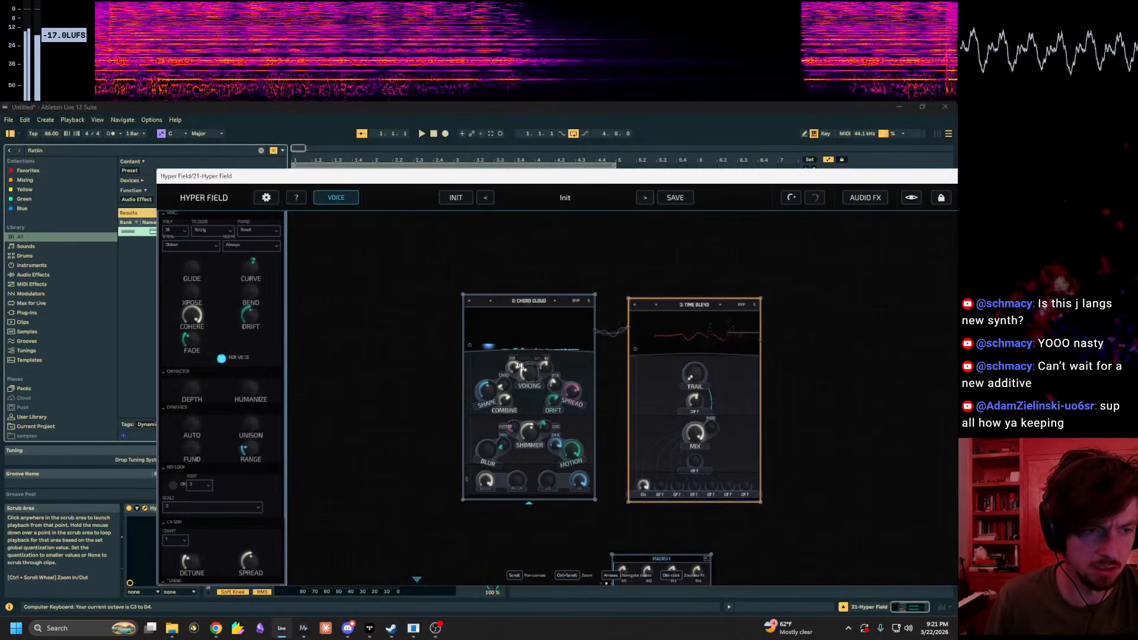
Step: Switch the Chord Cloud node to Modal and compare the sound with Time Blend bypassed and active
{"action": "left_click", "coordinate": [554, 302]}
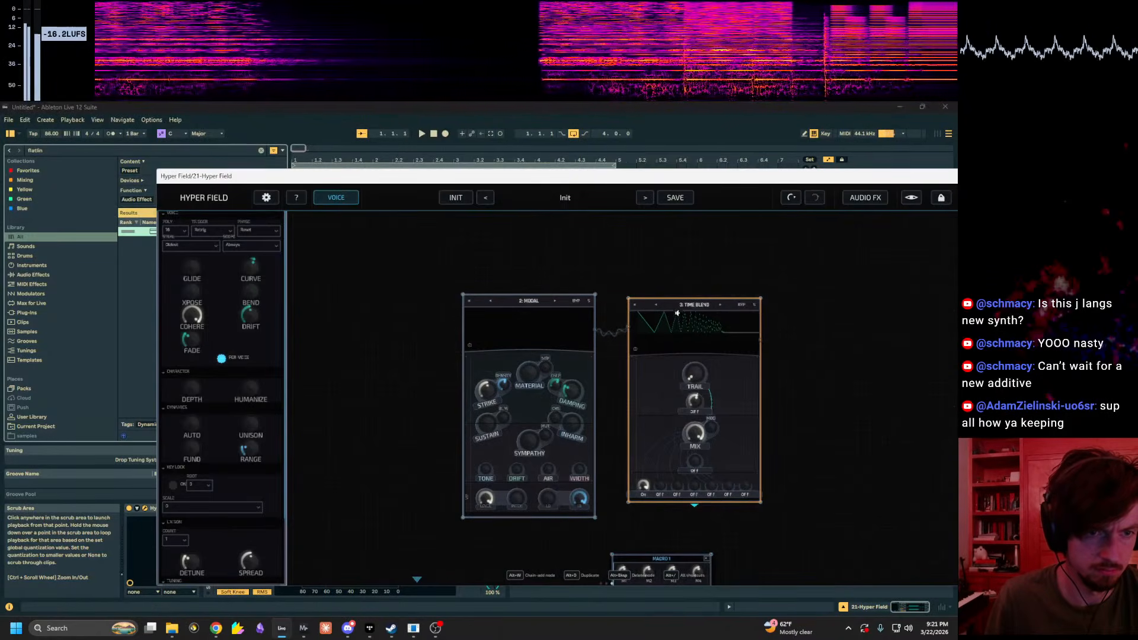
{"action": "right_click", "coordinate": [677, 312]}
{"action": "left_click", "coordinate": [694, 318]}
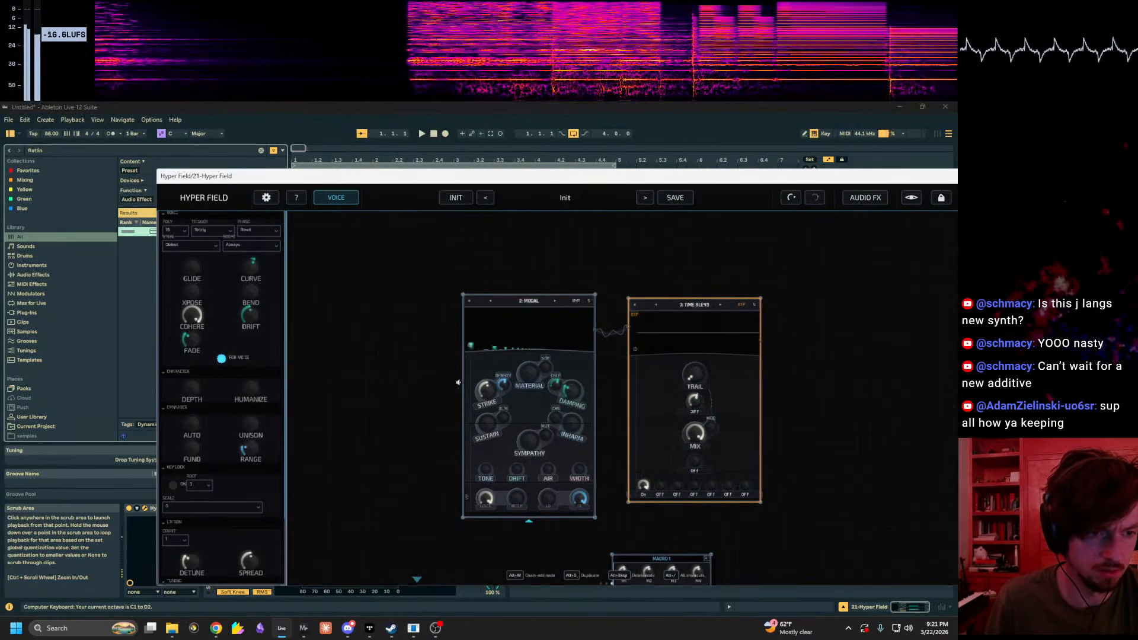
{"action": "left_click_drag", "start_coordinate": [426, 399], "coordinate": [389, 351]}
{"action": "scroll", "coordinate": [420, 424], "scroll_direction": "up", "scroll_amount": 2}
{"action": "scroll", "coordinate": [389, 351], "scroll_direction": "up", "scroll_amount": 1}
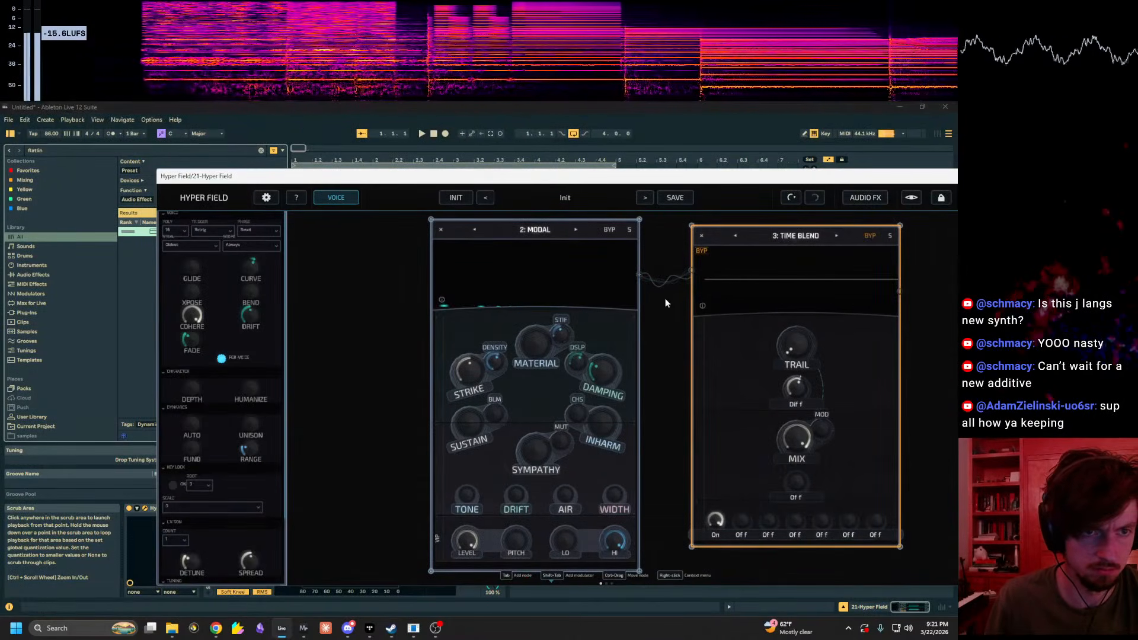
{"action": "right_click", "coordinate": [775, 238]}
{"action": "left_click", "coordinate": [788, 248]}
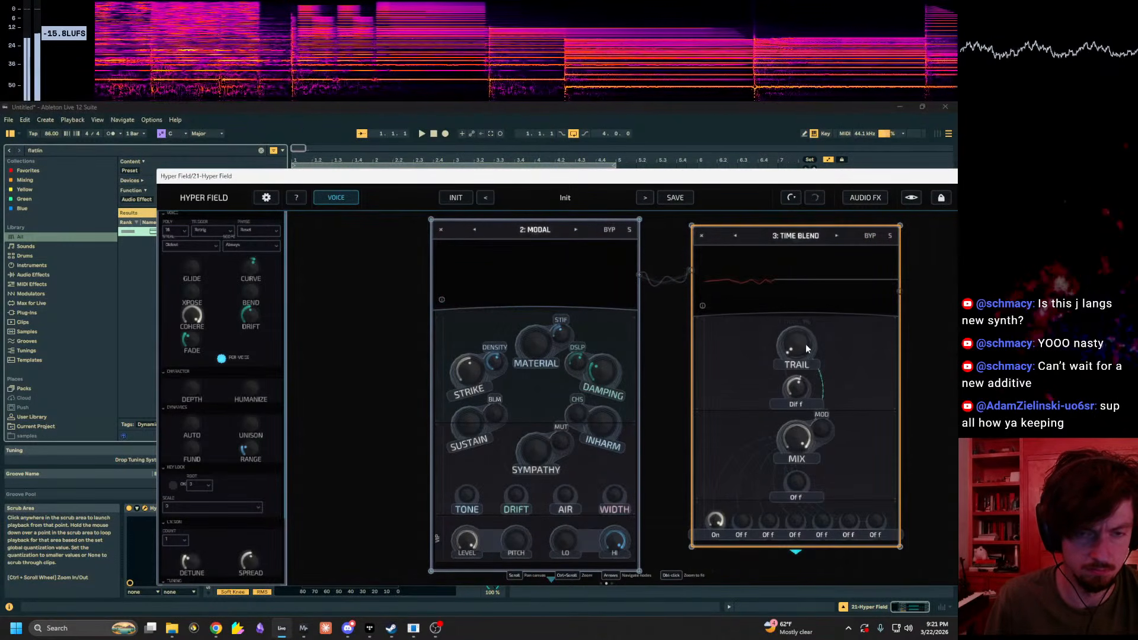
Step: Cycle the generator node through FM Spectral, Drone, Noise and Sample Resynth to Pulsewave
{"action": "left_click", "coordinate": [581, 228]}
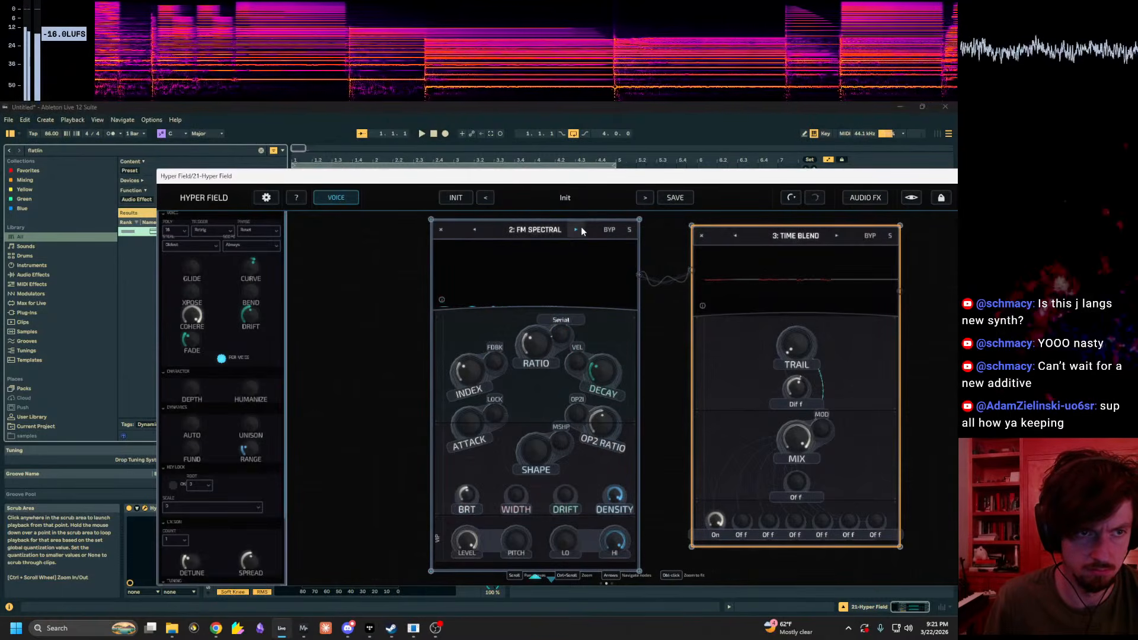
{"action": "left_click", "coordinate": [579, 229]}
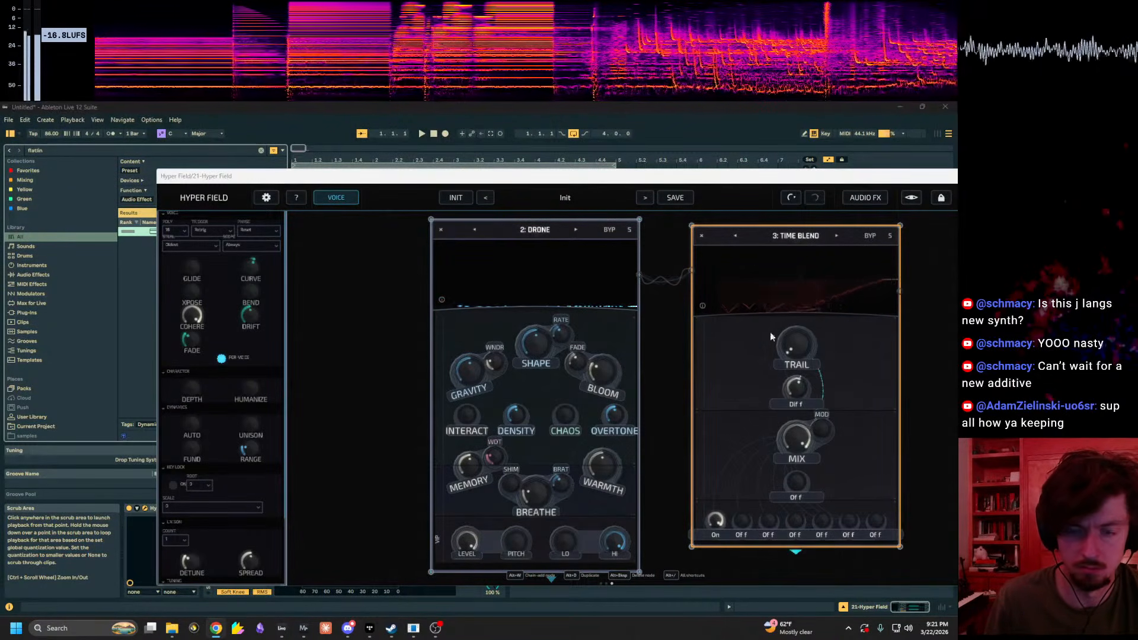
{"action": "left_click_drag", "start_coordinate": [711, 178], "coordinate": [540, 186]}
{"action": "scroll", "coordinate": [810, 418], "scroll_direction": "down", "scroll_amount": 3}
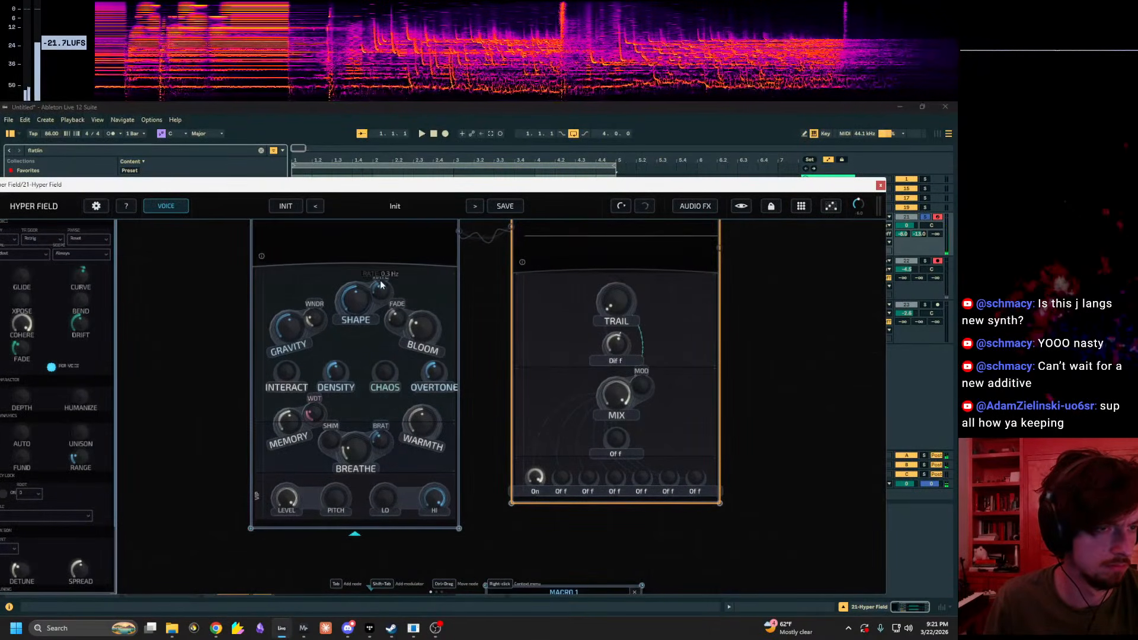
{"action": "scroll", "coordinate": [379, 279], "scroll_direction": "up", "scroll_amount": 5}
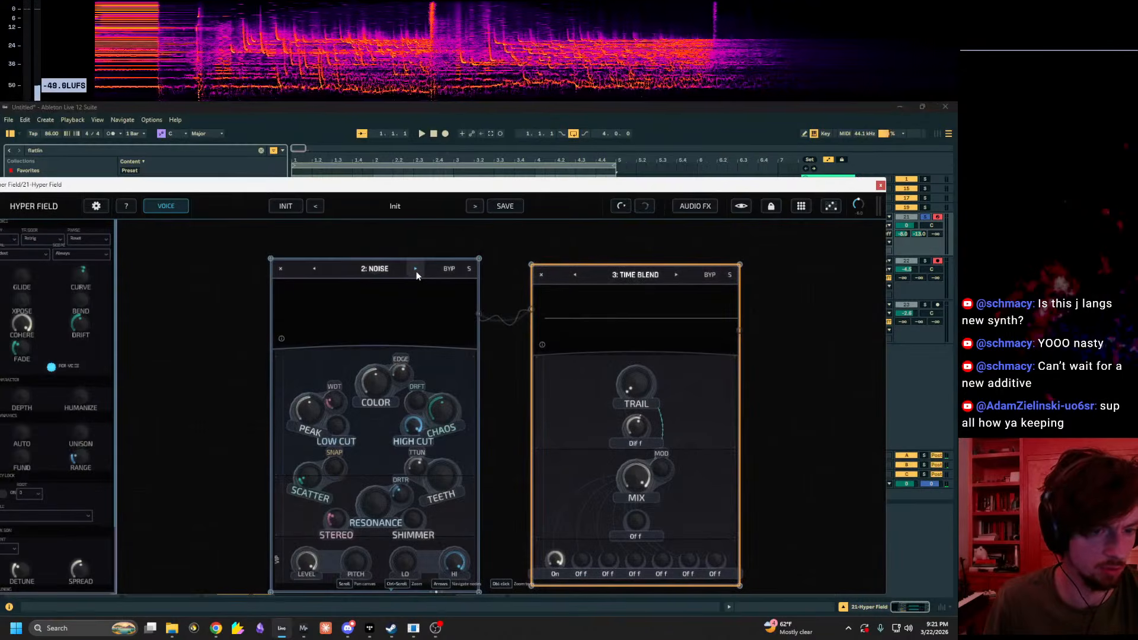
{"action": "left_click", "coordinate": [416, 272]}
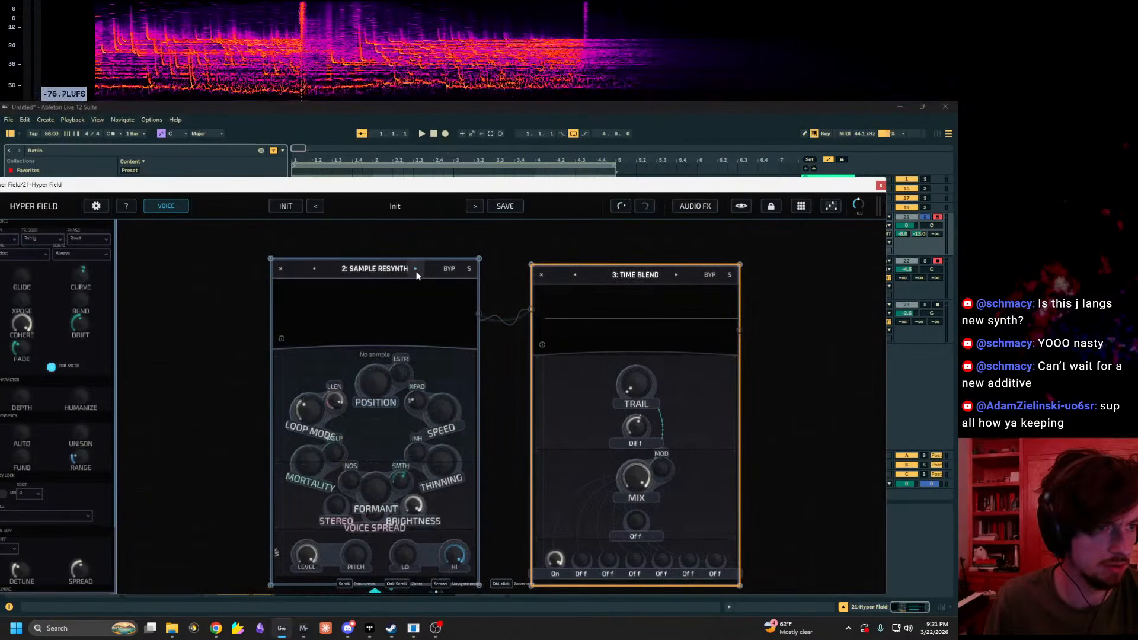
{"action": "left_click", "coordinate": [416, 271]}
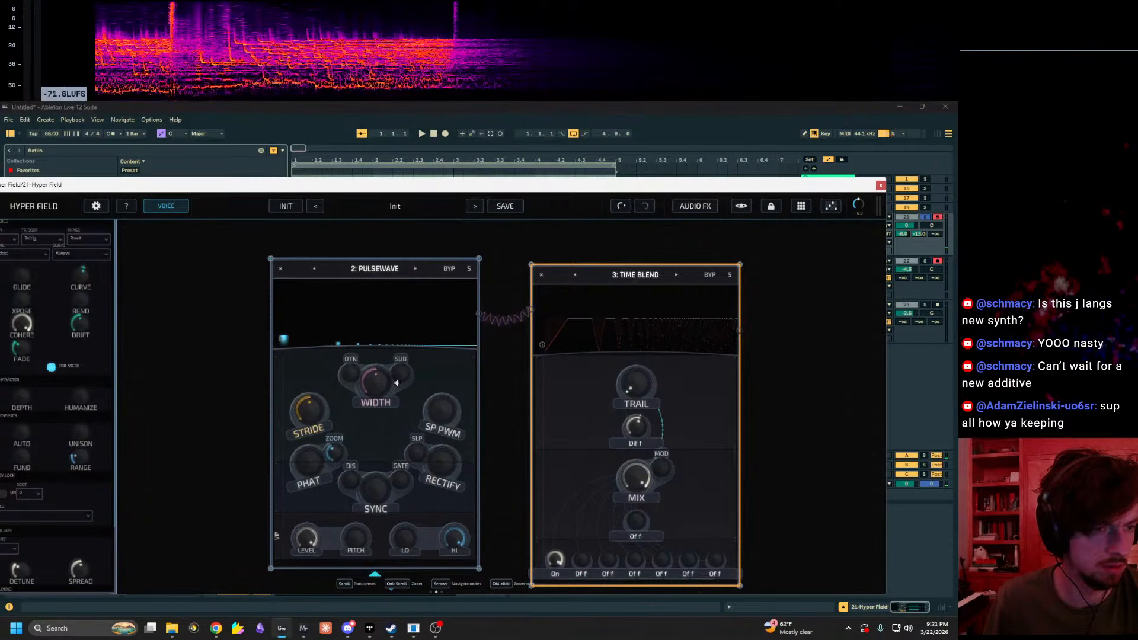
Step: Try different Width, SP PWM and Rectify amounts on the Pulsewave node while playing notes in different octaves
{"action": "left_click_drag", "start_coordinate": [387, 384], "coordinate": [389, 367]}
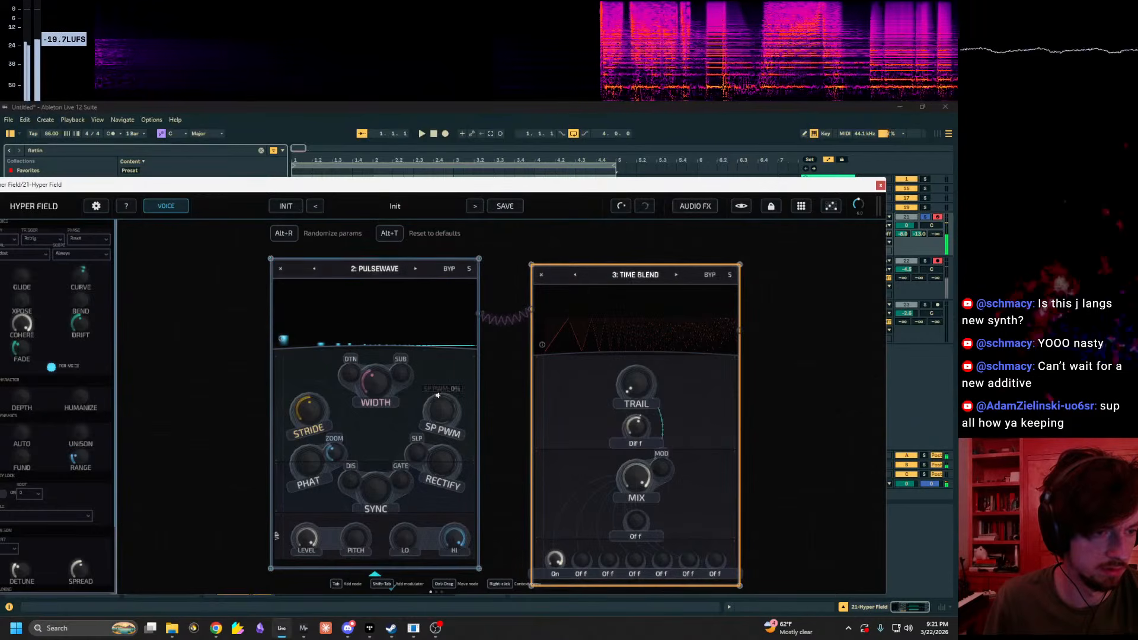
{"action": "left_click_drag", "start_coordinate": [444, 386], "coordinate": [447, 378]}
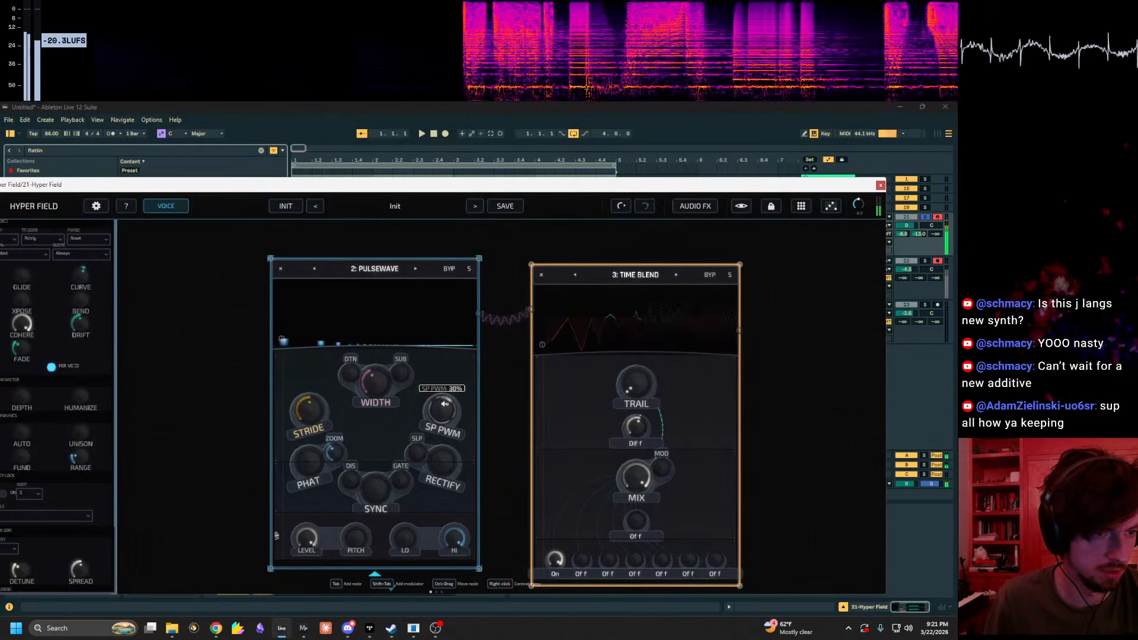
{"action": "mouse_move", "coordinate": [430, 470]}
{"action": "left_mouse_down"}
{"action": "mouse_move", "coordinate": [453, 374]}
{"action": "mouse_move", "coordinate": [445, 464]}
{"action": "mouse_move", "coordinate": [434, 476]}
{"action": "mouse_move", "coordinate": [445, 353]}
{"action": "mouse_move", "coordinate": [434, 454]}
{"action": "left_mouse_up"}
{"action": "key", "text": "x"}
{"action": "key", "text": "z"}
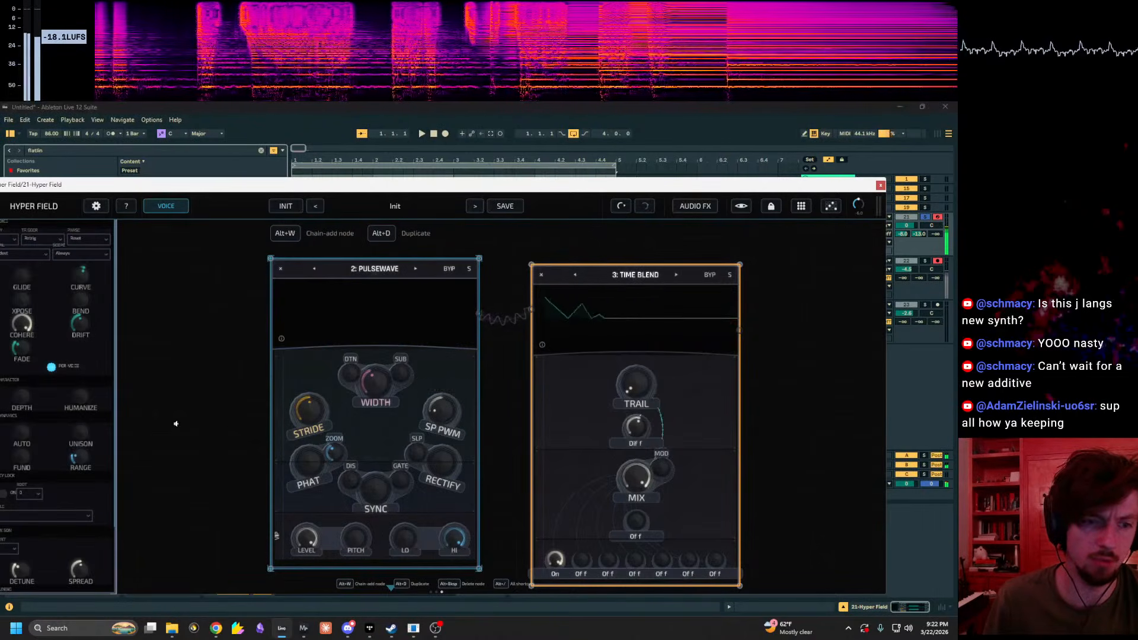
{"action": "left_click_drag", "start_coordinate": [175, 424], "coordinate": [209, 395]}
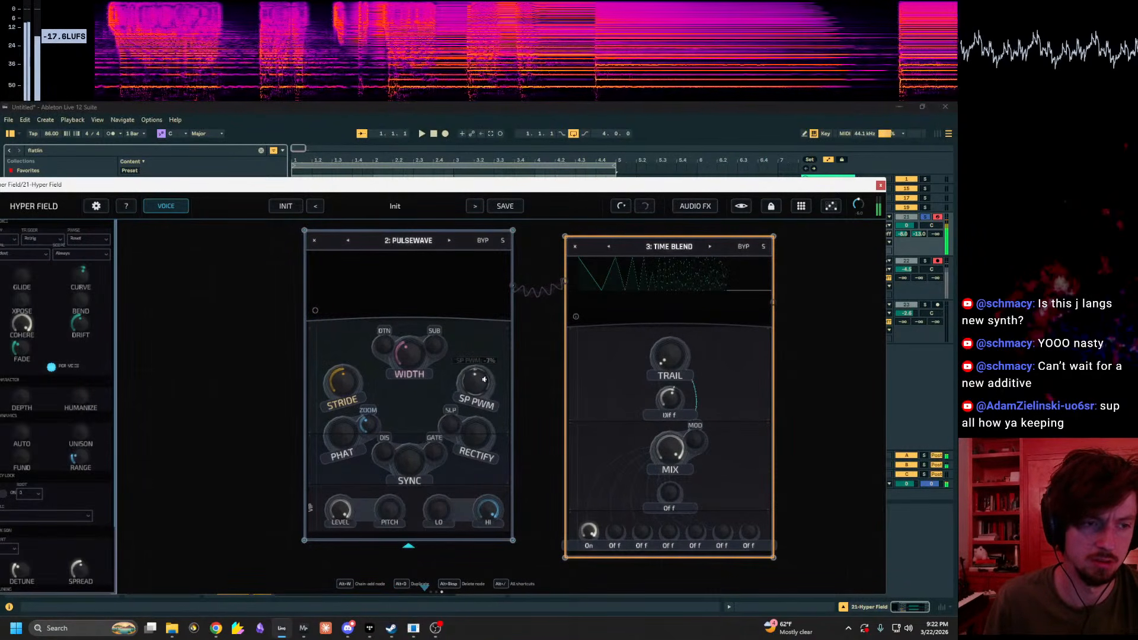
Step: Reset the Pulsewave node and the Time Blend node to their default settings
{"action": "right_click", "coordinate": [418, 239]}
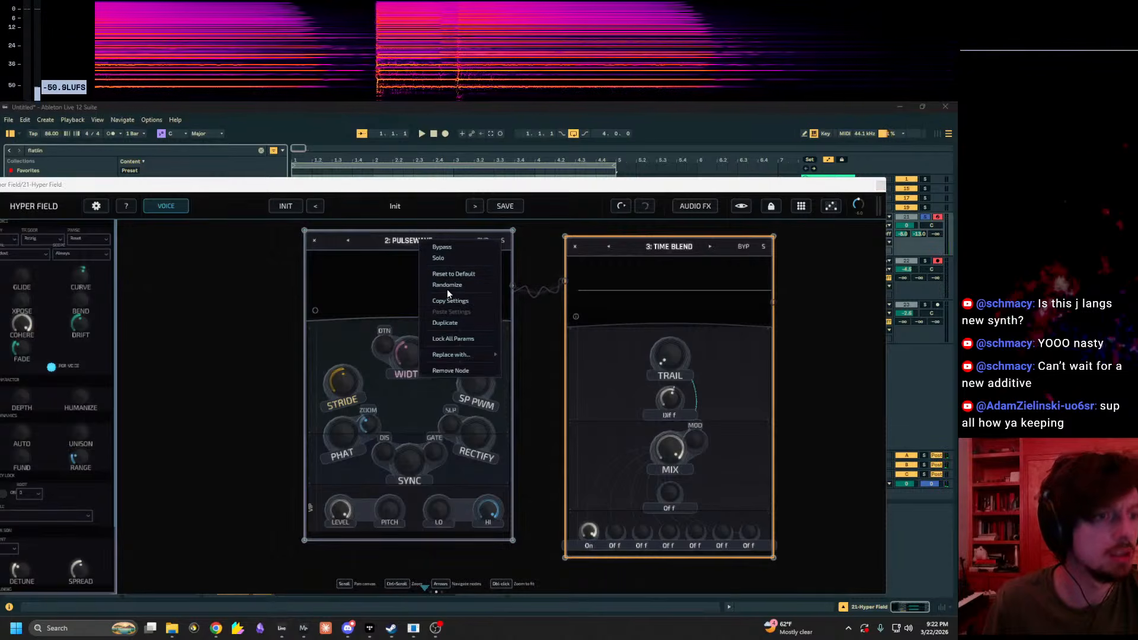
{"action": "left_click", "coordinate": [447, 273]}
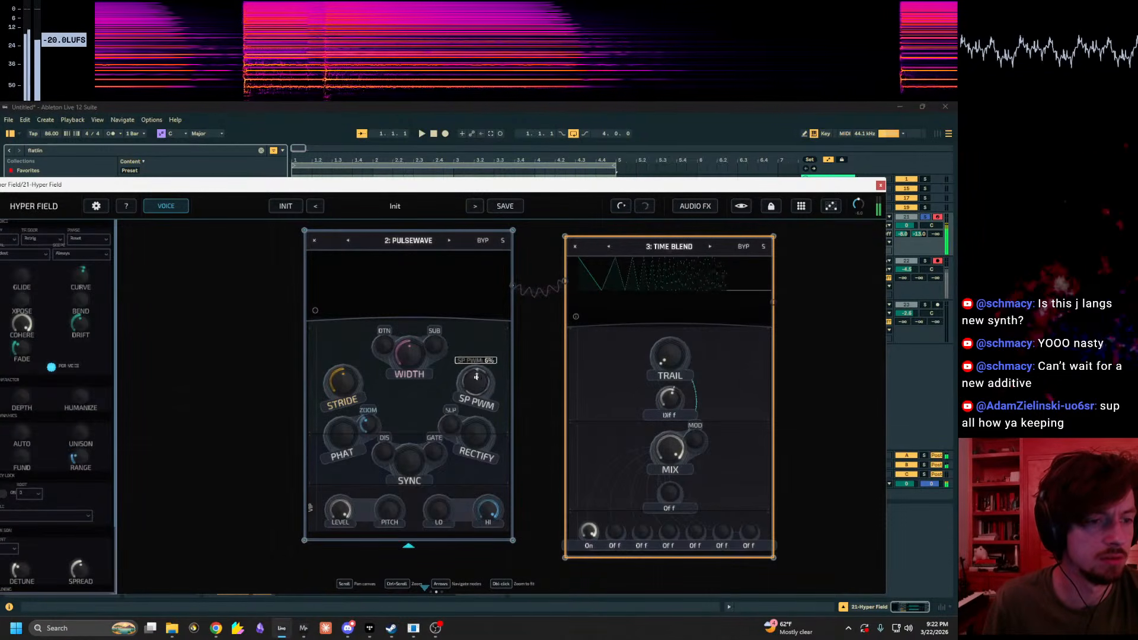
{"action": "right_click", "coordinate": [651, 244]}
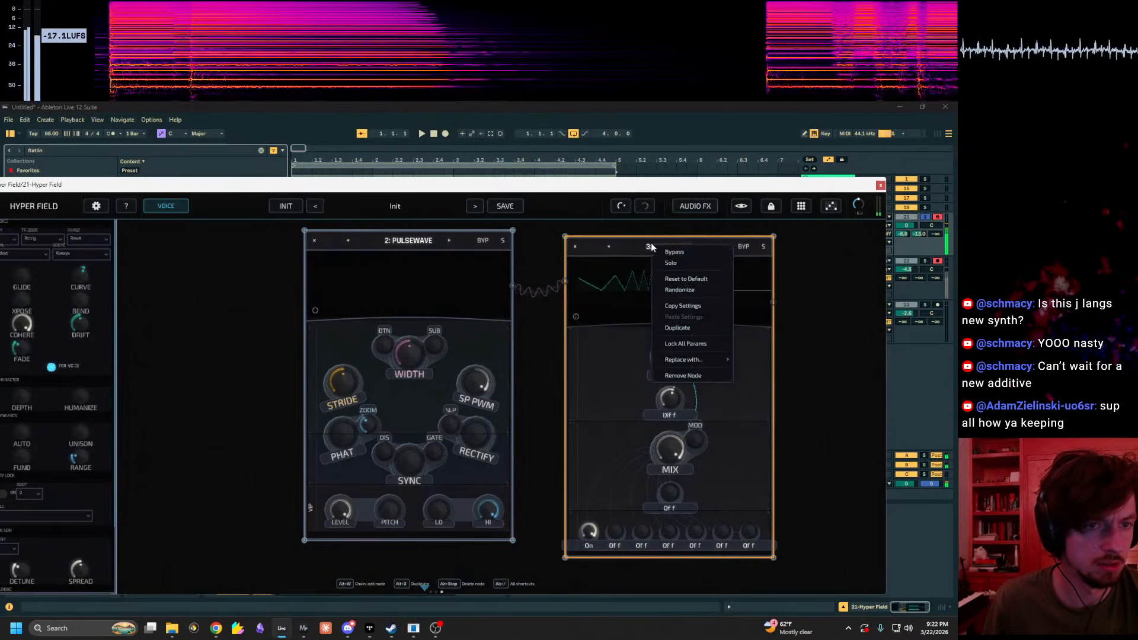
{"action": "left_click", "coordinate": [684, 279]}
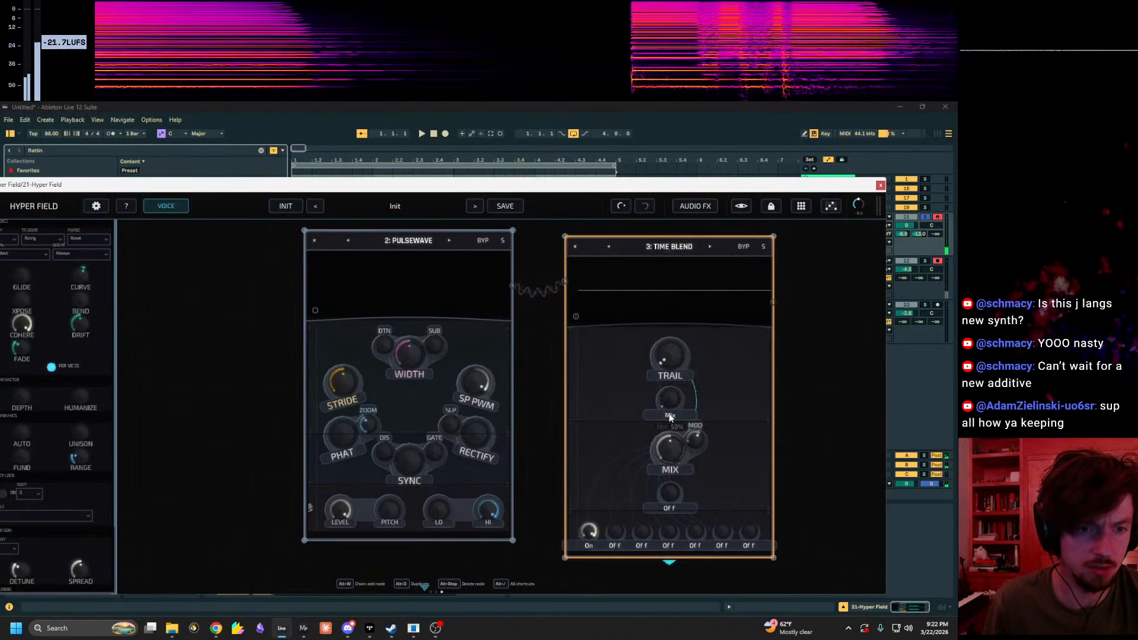
Step: Set the Time Blend node to Diff mode, with Mix at maximum and a low Trail amount
{"action": "left_click_drag", "start_coordinate": [682, 329], "coordinate": [686, 380]}
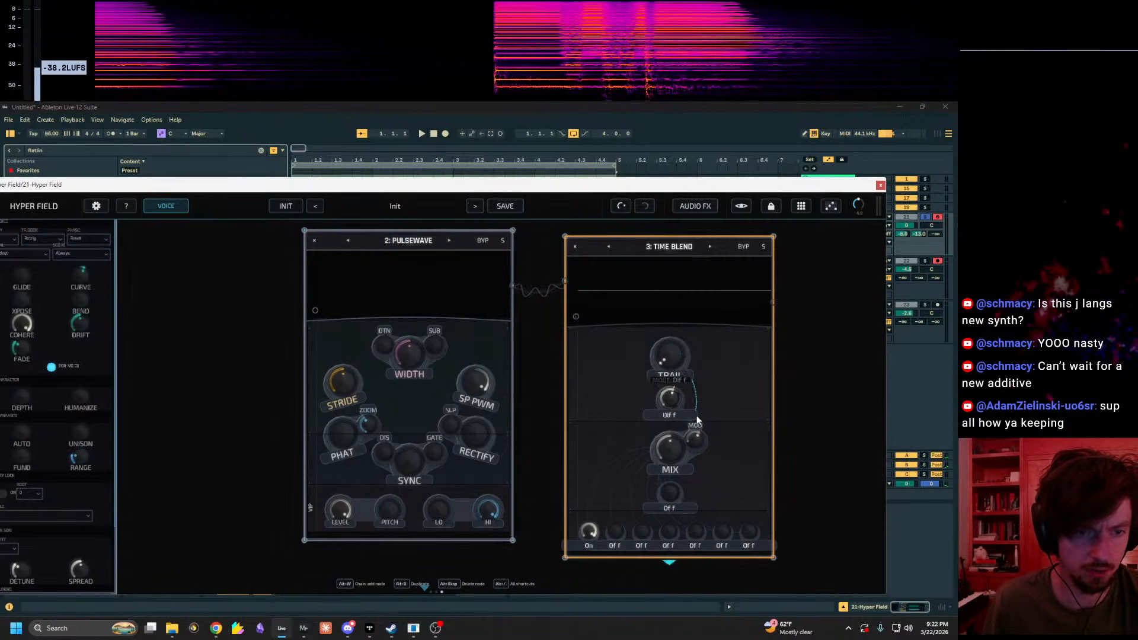
{"action": "left_click_drag", "start_coordinate": [682, 444], "coordinate": [706, 312]}
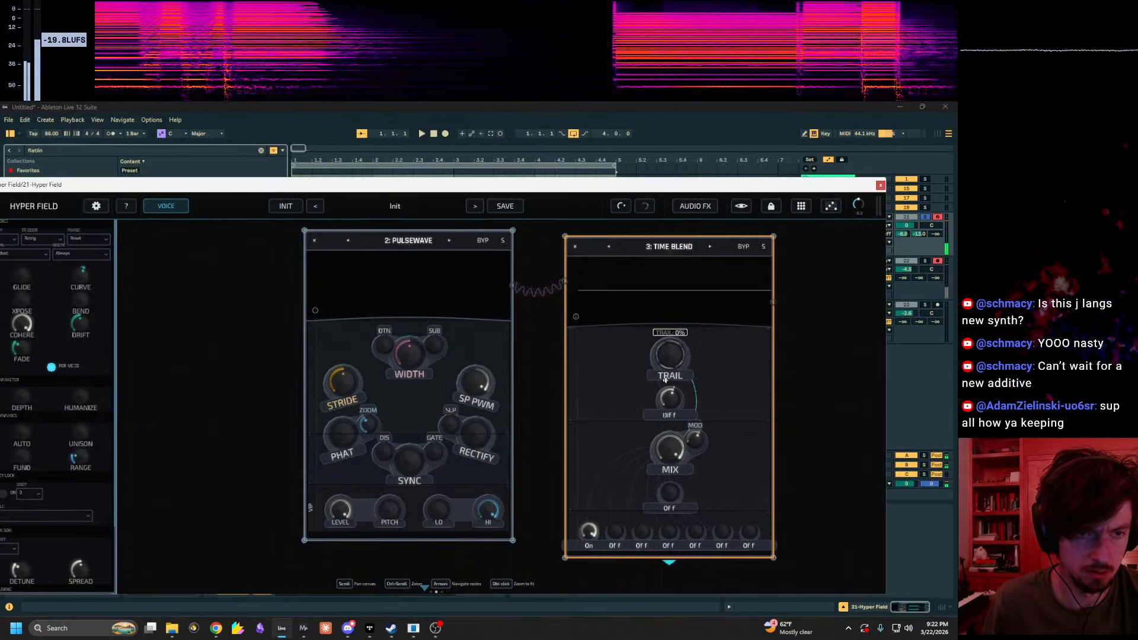
{"action": "scroll", "coordinate": [724, 382], "scroll_direction": "up", "scroll_amount": 4}
{"action": "left_click_drag", "start_coordinate": [595, 352], "coordinate": [595, 351]}
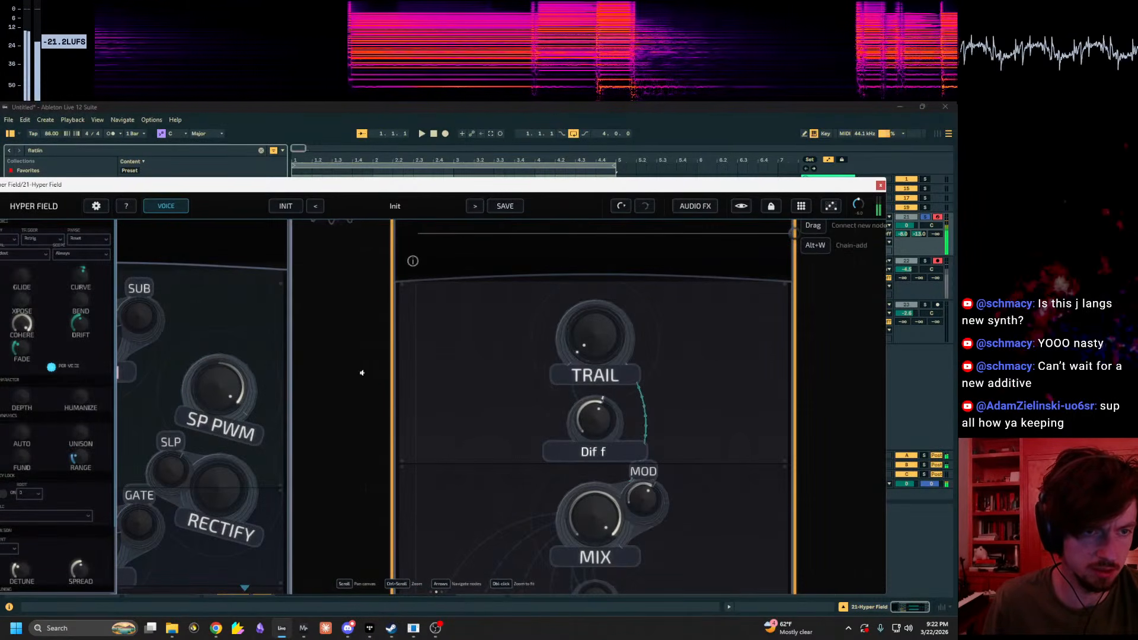
Step: Adjust the Stride amount on the Pulsewave node
{"action": "left_click_drag", "start_coordinate": [365, 374], "coordinate": [542, 386]}
{"action": "scroll", "coordinate": [547, 390], "scroll_direction": "down", "scroll_amount": 5}
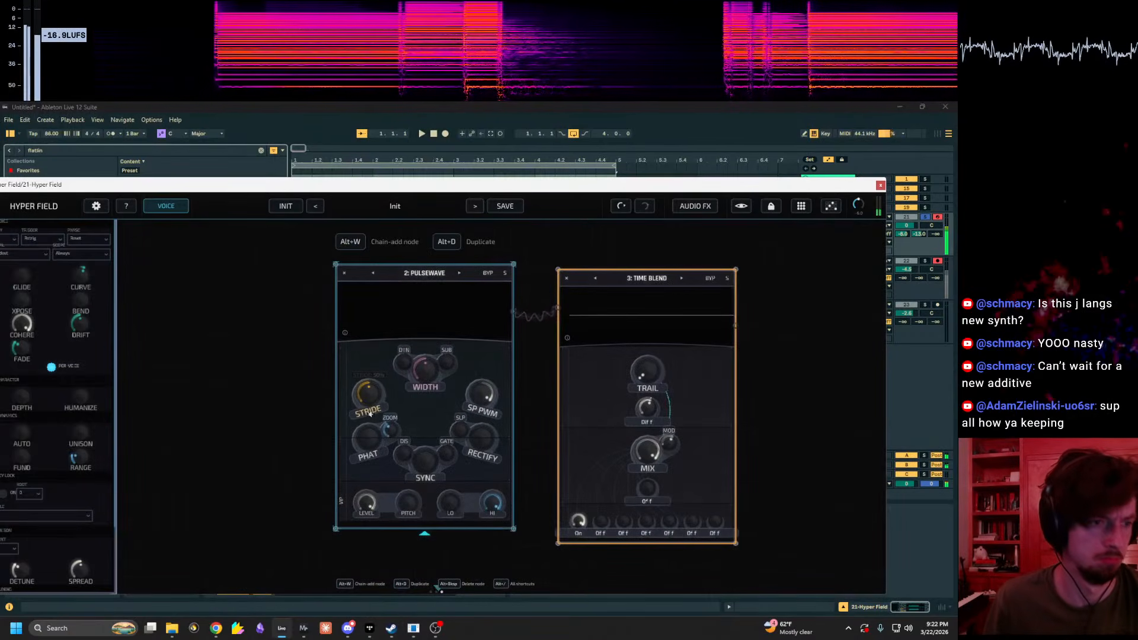
{"action": "left_click_drag", "start_coordinate": [373, 417], "coordinate": [369, 418]}
{"action": "left_click_drag", "start_coordinate": [538, 456], "coordinate": [521, 433]}
Step: Move the Hyper Field window aside and deactivate the Flatine device on the track
{"action": "left_click_drag", "start_coordinate": [622, 186], "coordinate": [957, 188]}
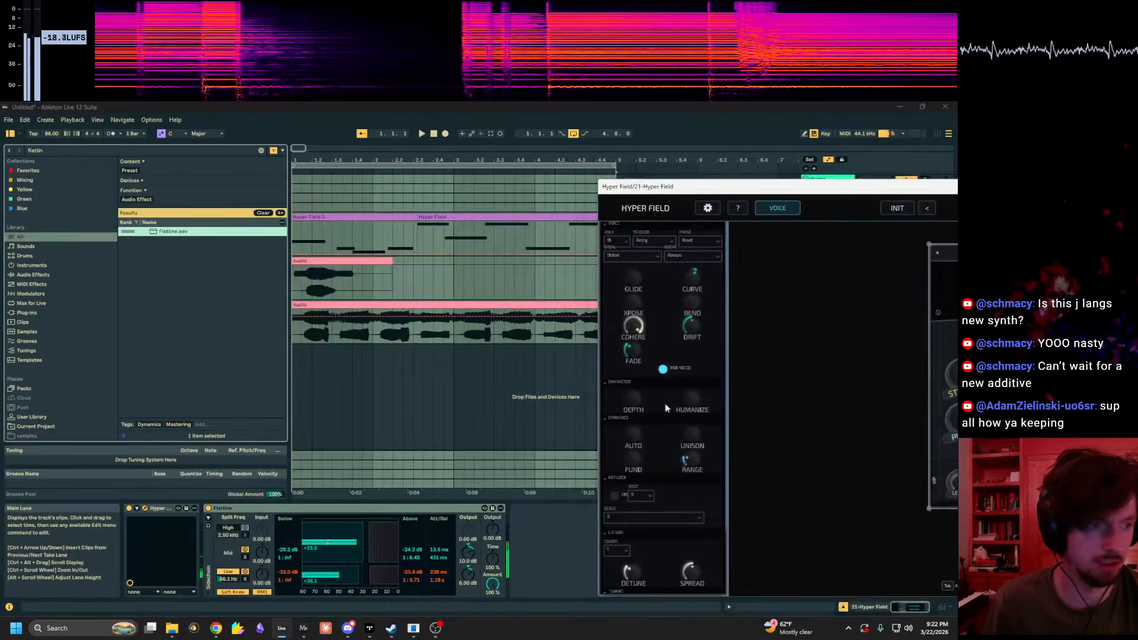
{"action": "left_click", "coordinate": [208, 508]}
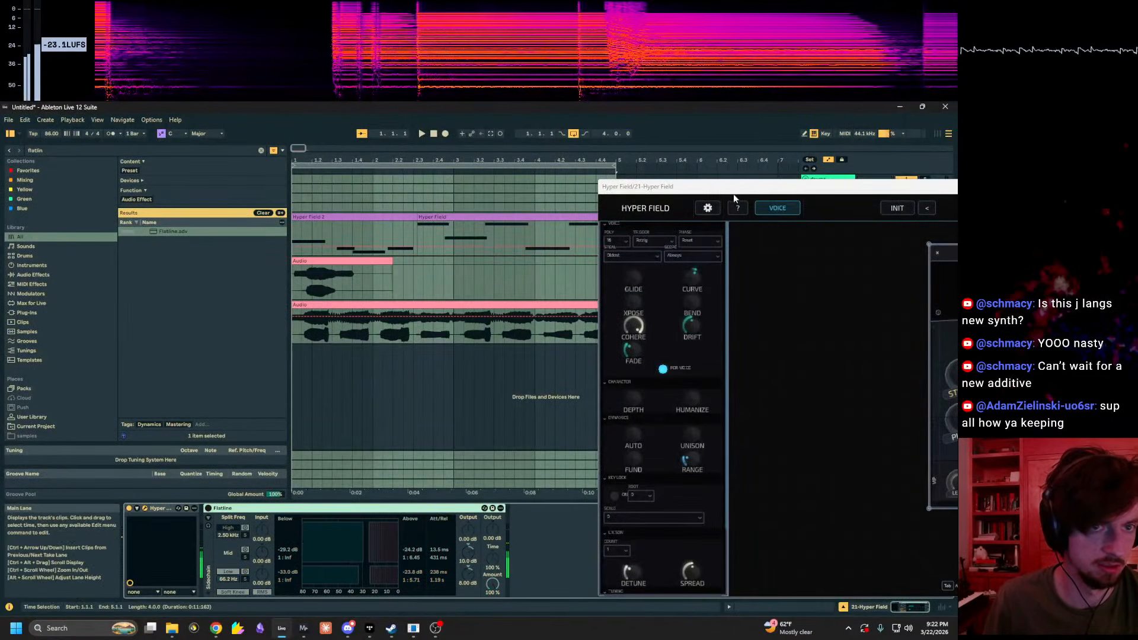
Step: Bring the Hyper Field window back into view and toggle the Time Blend node's bypass on and off
{"action": "left_click_drag", "start_coordinate": [741, 188], "coordinate": [187, 173]}
{"action": "left_click", "coordinate": [750, 244]}
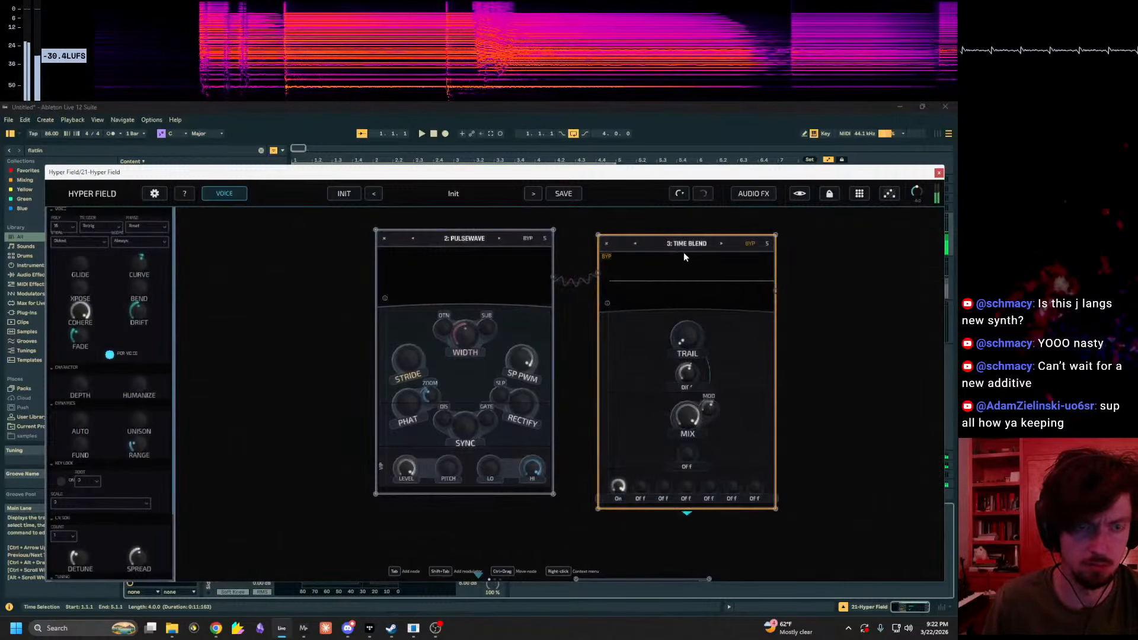
{"action": "right_click", "coordinate": [696, 254]}
{"action": "left_click", "coordinate": [698, 256]}
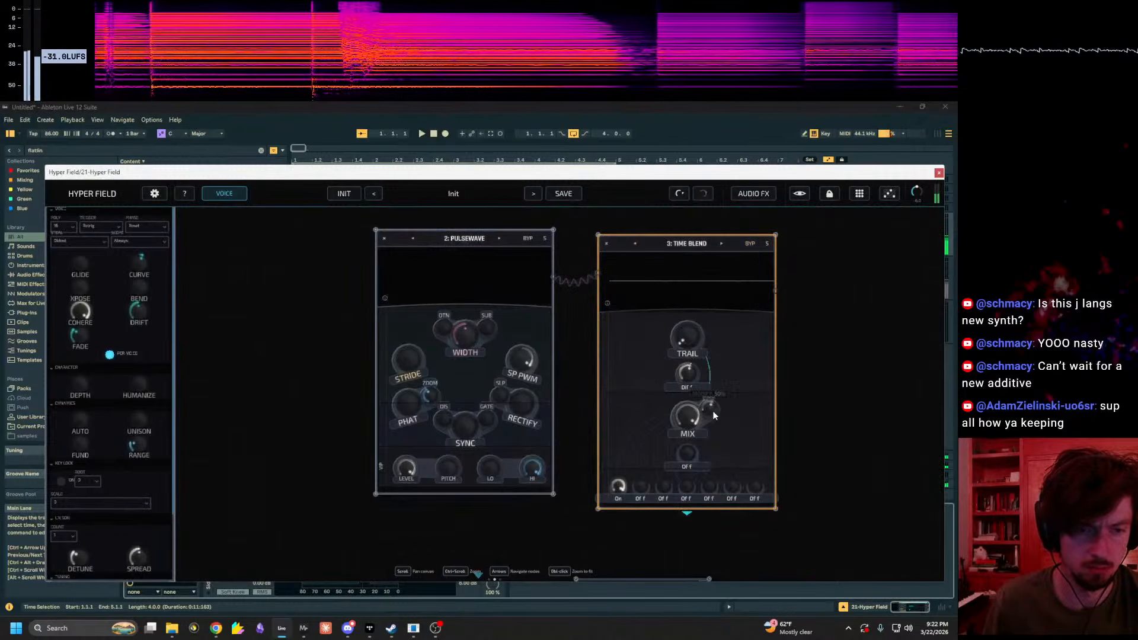
Step: Try the Time Blend node's Modify amount at 89%, return it to zero, and keep Mix at maximum
{"action": "scroll", "coordinate": [713, 411], "scroll_direction": "up", "scroll_amount": 3}
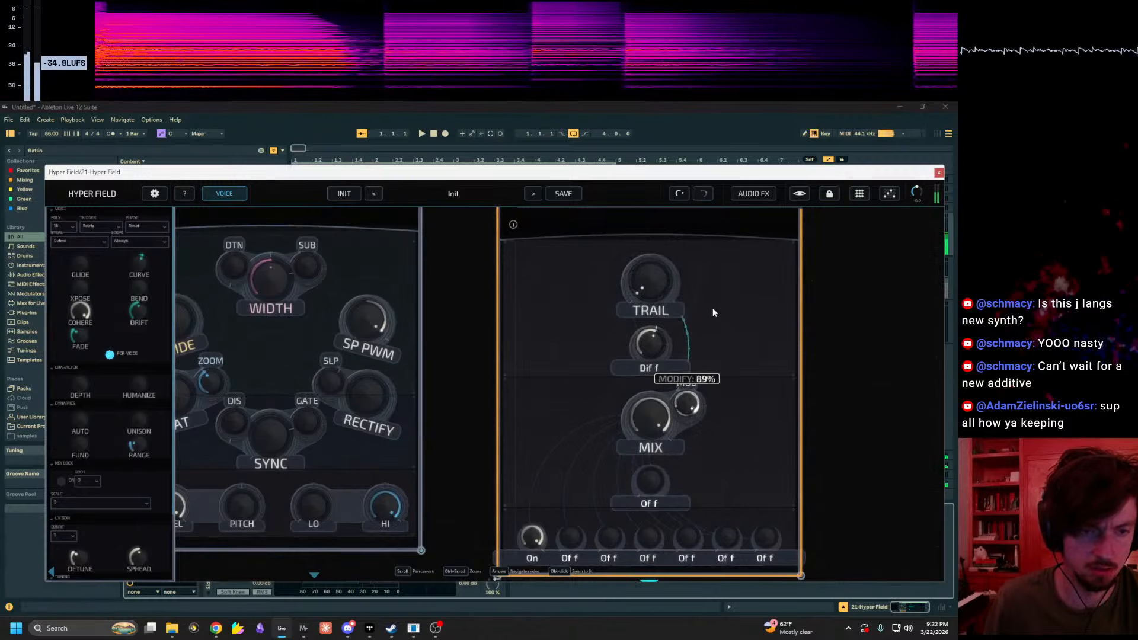
{"action": "left_click_drag", "start_coordinate": [711, 314], "coordinate": [676, 478]}
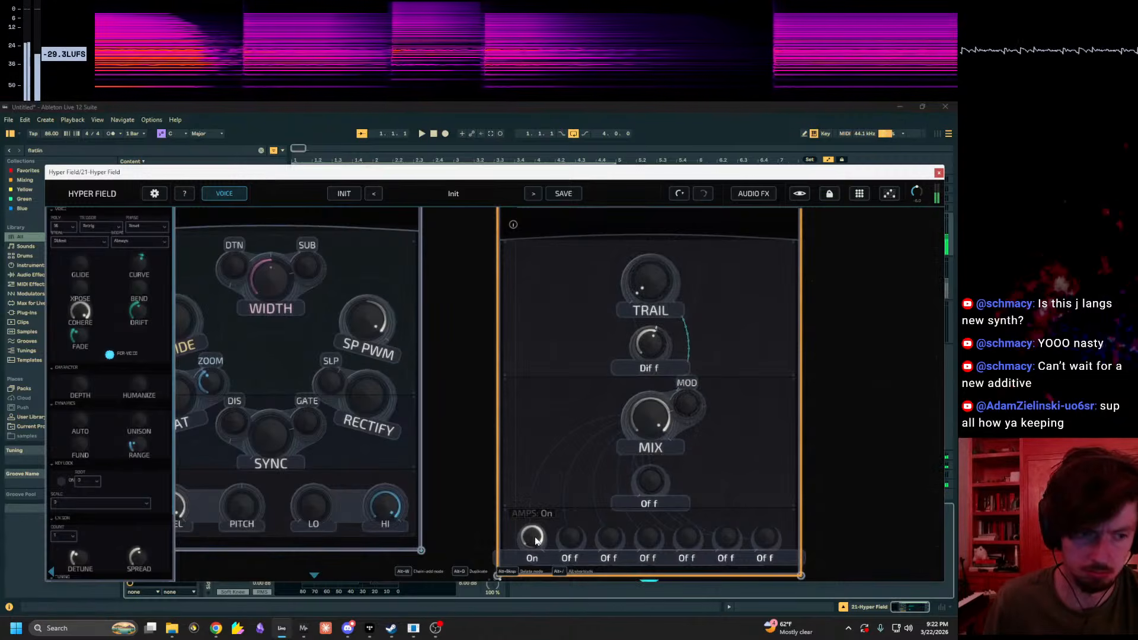
{"action": "left_click_drag", "start_coordinate": [653, 422], "coordinate": [644, 399]}
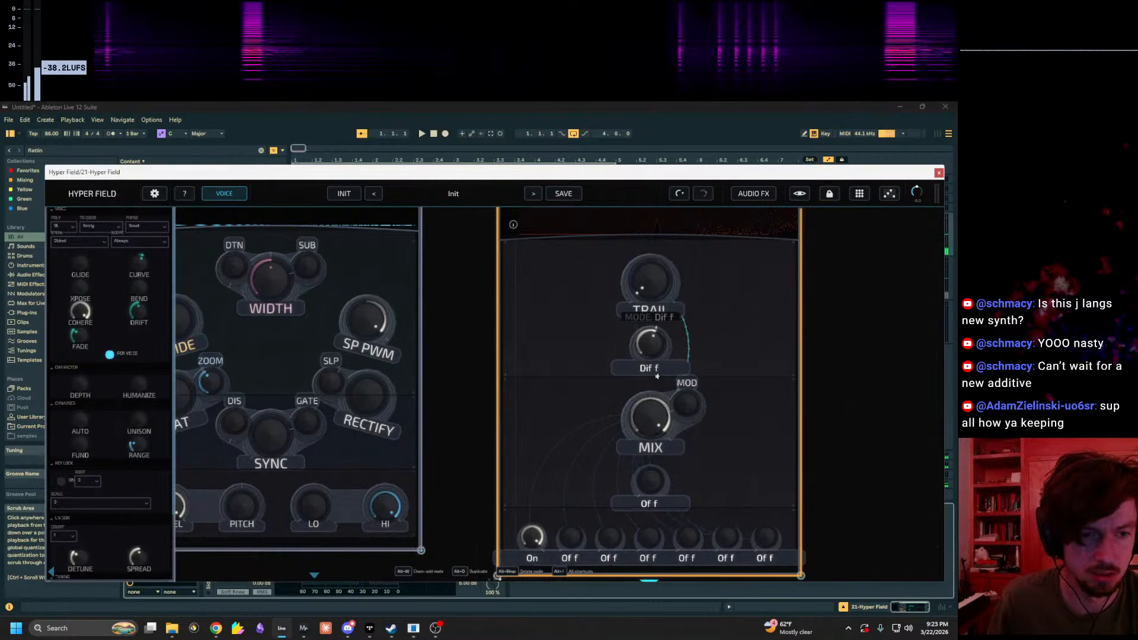
{"action": "left_click_drag", "start_coordinate": [651, 417], "coordinate": [586, 275]}
Step: Try the Pulsewave node's Rectify amount at 73% and adjust its Sync amount
{"action": "left_click_drag", "start_coordinate": [468, 369], "coordinate": [558, 387]}
{"action": "mouse_move", "coordinate": [455, 339]}
{"action": "left_mouse_down"}
{"action": "mouse_move", "coordinate": [439, 386]}
{"action": "mouse_move", "coordinate": [455, 326]}
{"action": "left_mouse_up"}
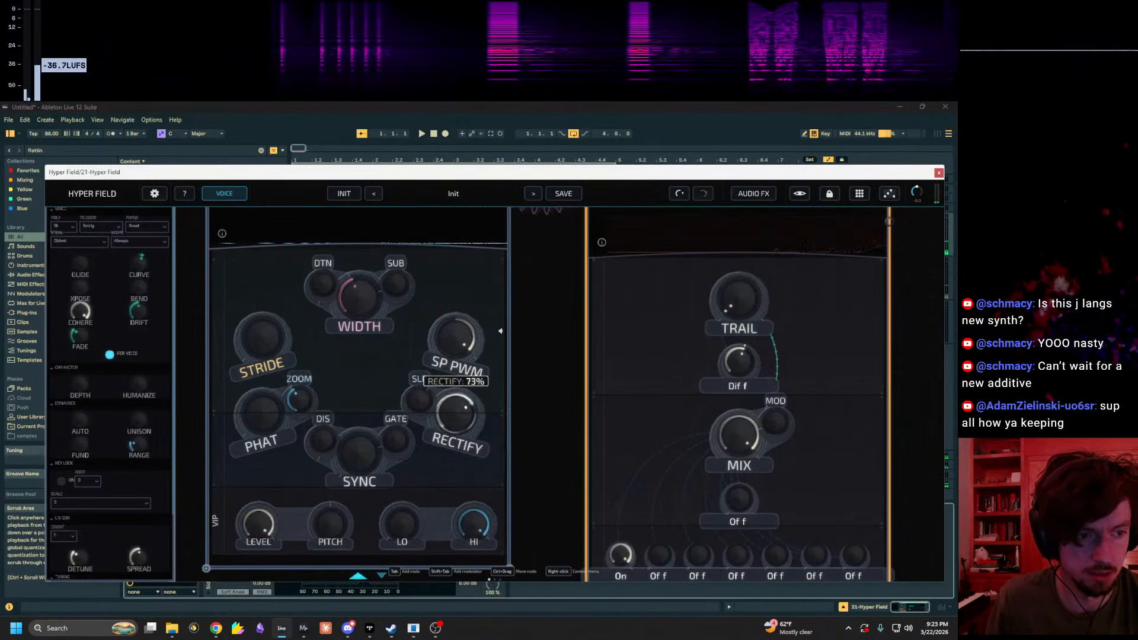
{"action": "left_click_drag", "start_coordinate": [382, 408], "coordinate": [394, 422]}
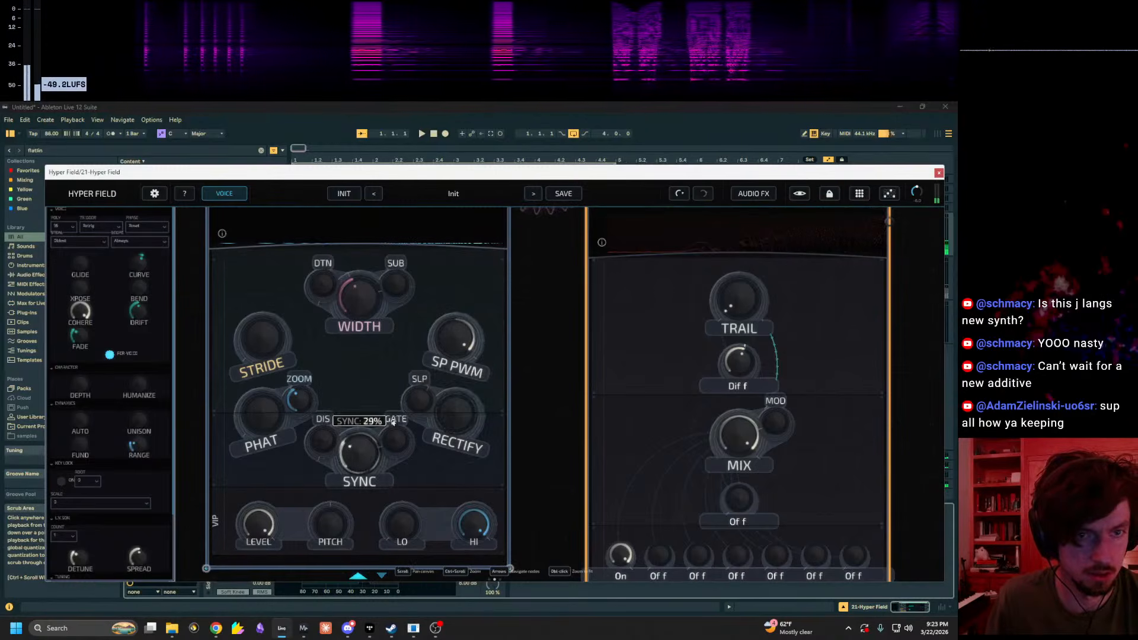
Step: Reactivate the Flatine device on the track and bring the Hyper Field window back over the arrangement
{"action": "left_click_drag", "start_coordinate": [509, 173], "coordinate": [958, 173]}
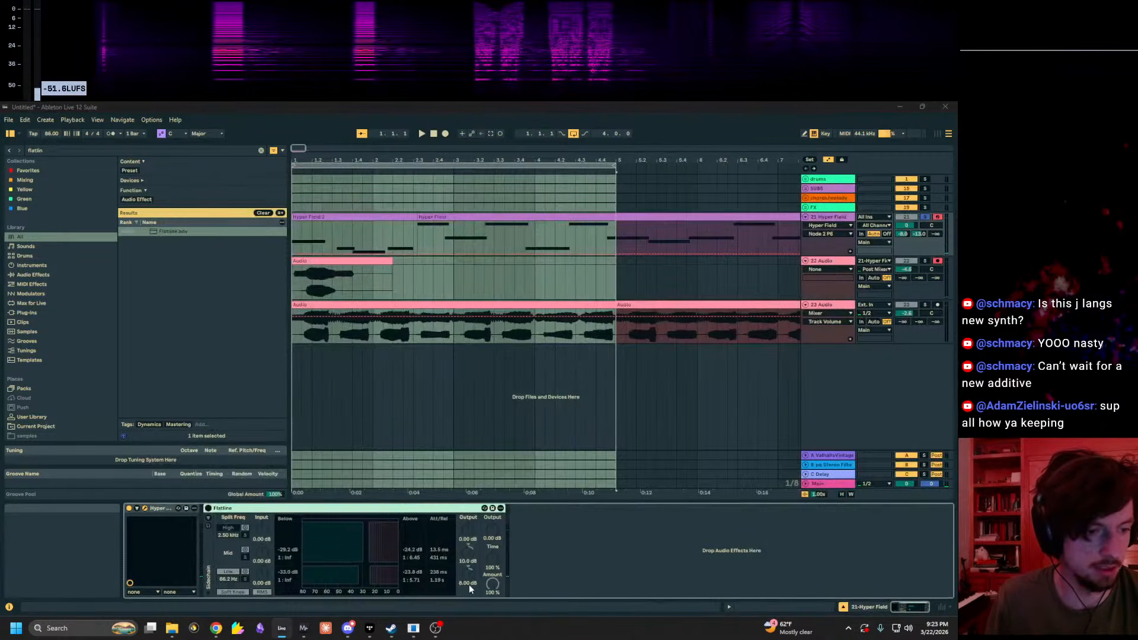
{"action": "left_click", "coordinate": [208, 508]}
{"action": "left_click_drag", "start_coordinate": [958, 178], "coordinate": [470, 151]}
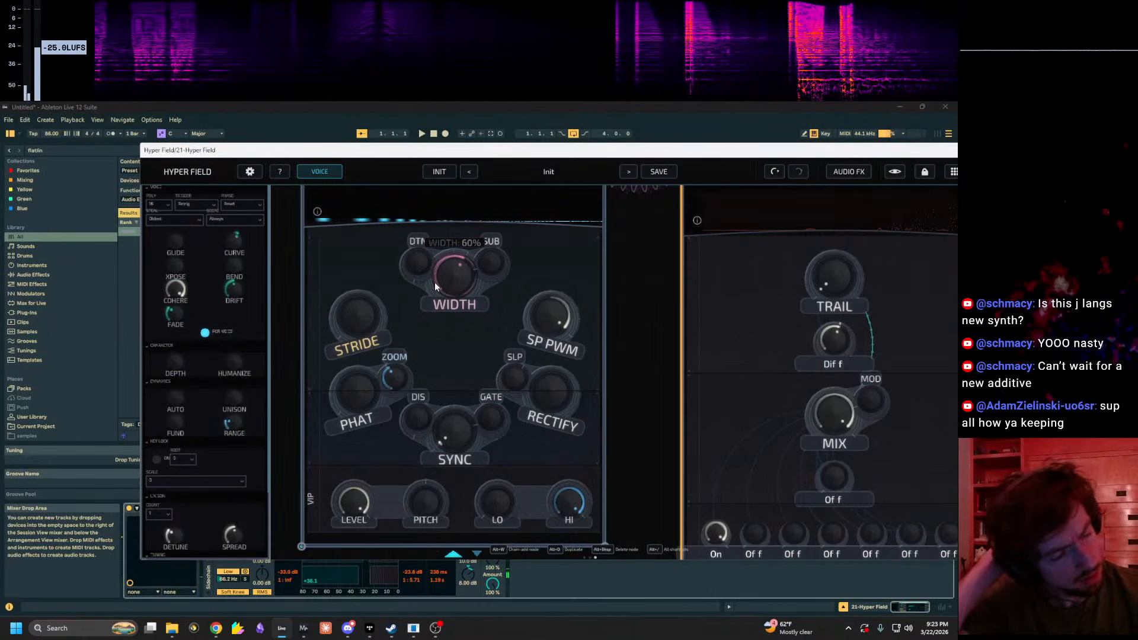
Step: Sweep the Pulsewave node's Stride amount to about 34% and back down to 10%
{"action": "left_click_drag", "start_coordinate": [368, 315], "coordinate": [370, 290]}
{"action": "mouse_move", "coordinate": [397, 253]}
{"action": "left_mouse_down"}
{"action": "mouse_move", "coordinate": [381, 269]}
{"action": "mouse_move", "coordinate": [395, 235]}
{"action": "left_mouse_up"}
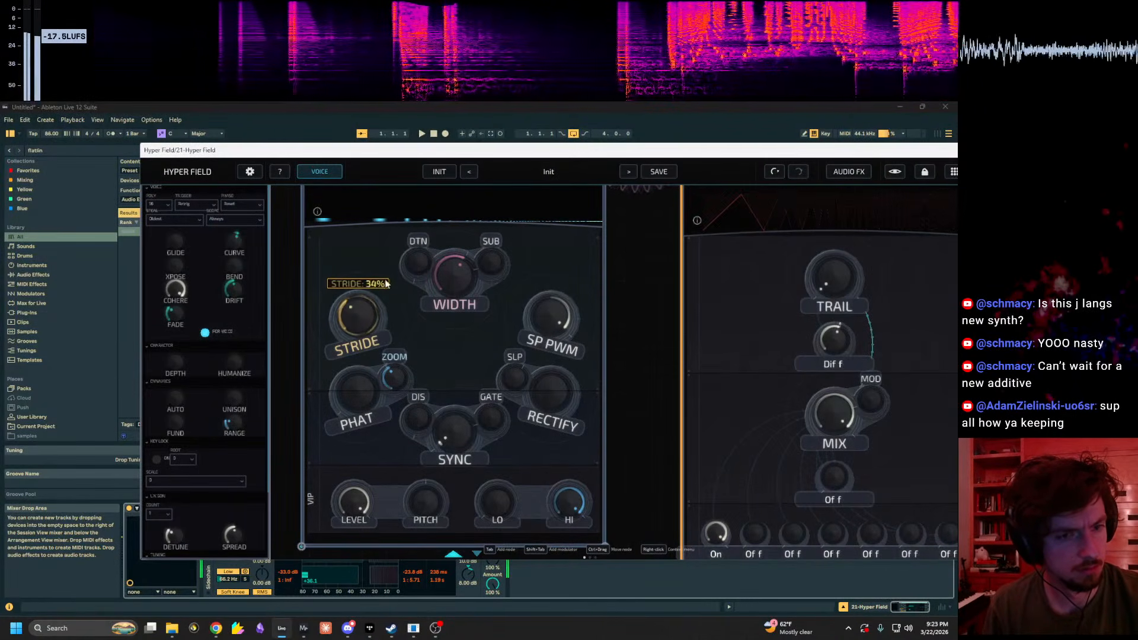
{"action": "left_click_drag", "start_coordinate": [386, 282], "coordinate": [385, 292]}
{"action": "left_click_drag", "start_coordinate": [655, 308], "coordinate": [426, 339]}
{"action": "scroll", "coordinate": [709, 450], "scroll_direction": "down", "scroll_amount": 3}
{"action": "left_click_drag", "start_coordinate": [798, 404], "coordinate": [850, 387]}
{"action": "left_click_drag", "start_coordinate": [337, 355], "coordinate": [345, 336]}
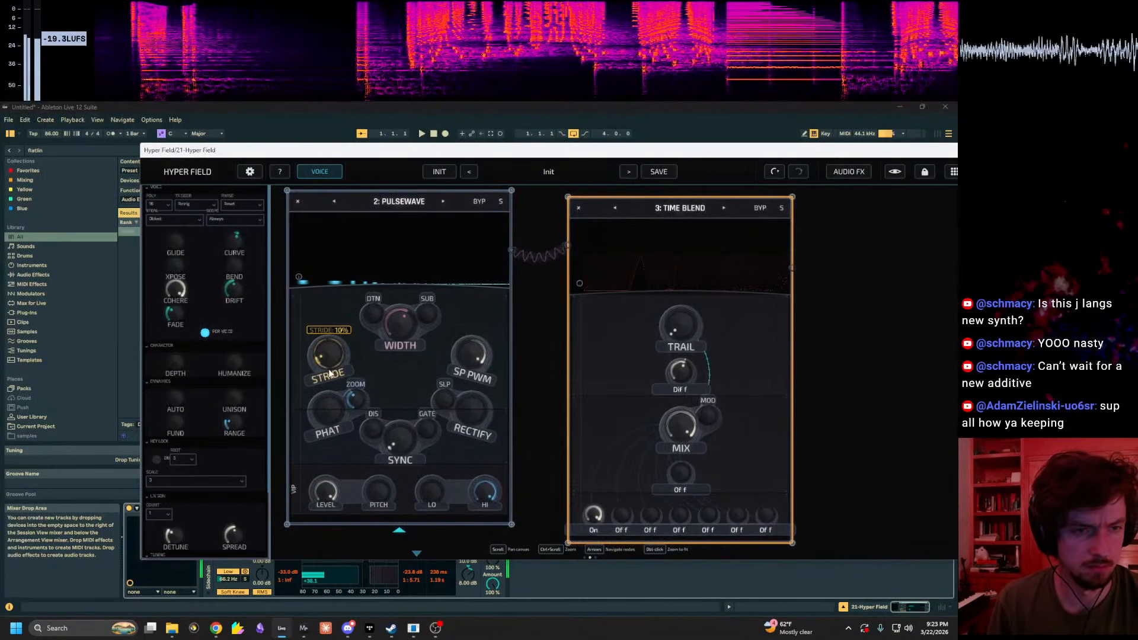
Step: Raise the Pulsewave node's Stride amount to about 53%
{"action": "left_click_drag", "start_coordinate": [560, 452], "coordinate": [706, 216]}
{"action": "left_click_drag", "start_coordinate": [503, 445], "coordinate": [602, 374]}
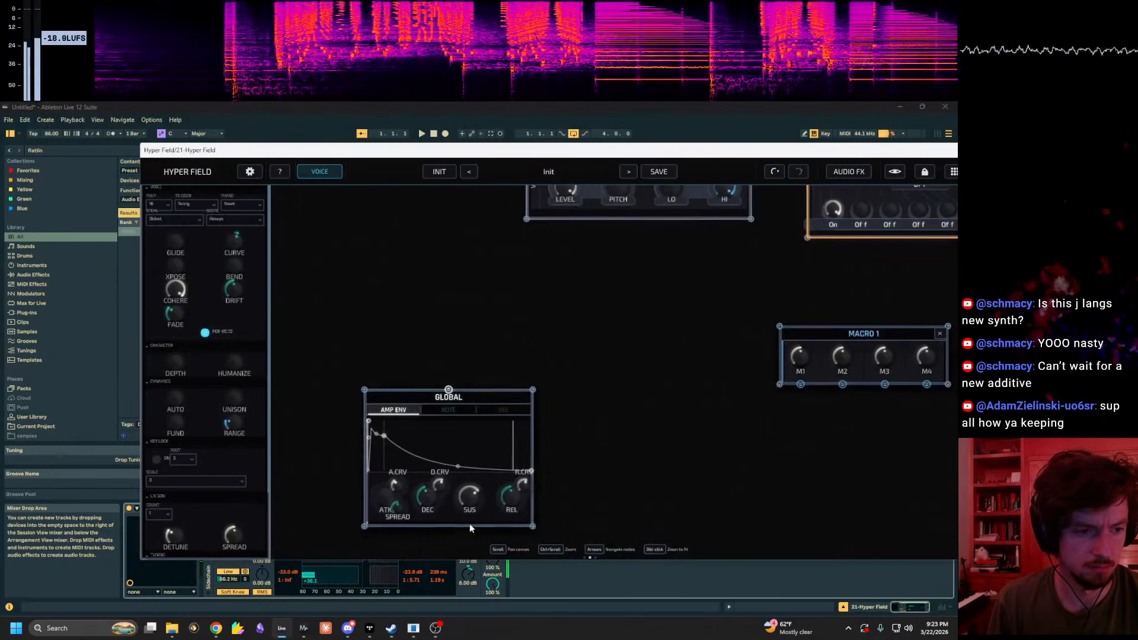
{"action": "left_click_drag", "start_coordinate": [512, 498], "coordinate": [484, 623]}
{"action": "left_click_drag", "start_coordinate": [665, 376], "coordinate": [415, 620]}
{"action": "left_click_drag", "start_coordinate": [501, 343], "coordinate": [518, 383]}
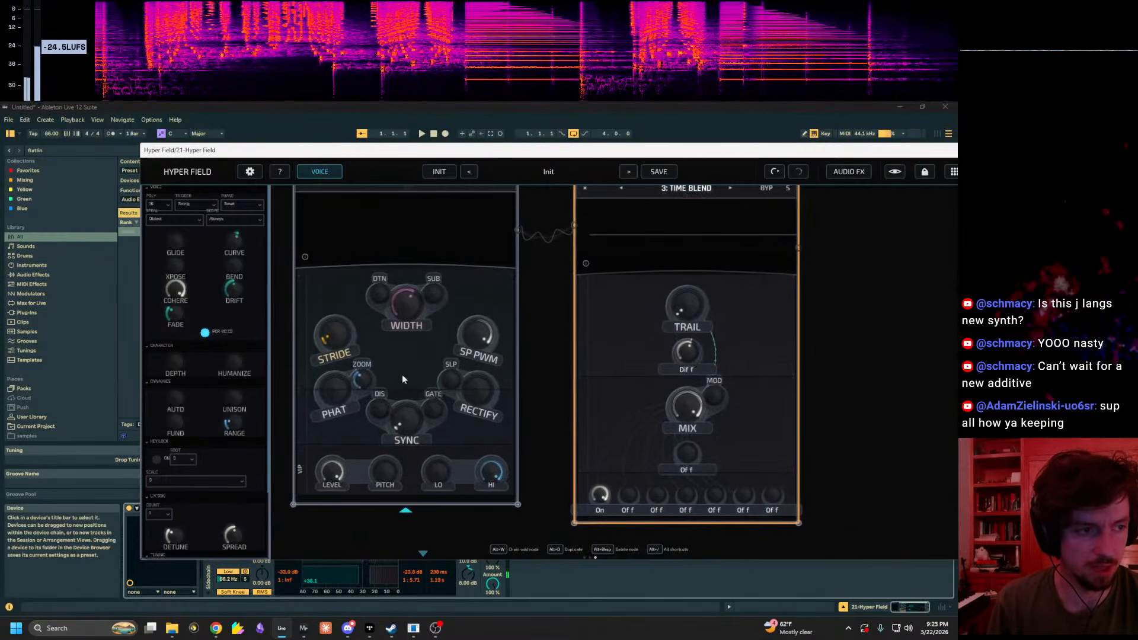
{"action": "left_click_drag", "start_coordinate": [355, 283], "coordinate": [346, 321]}
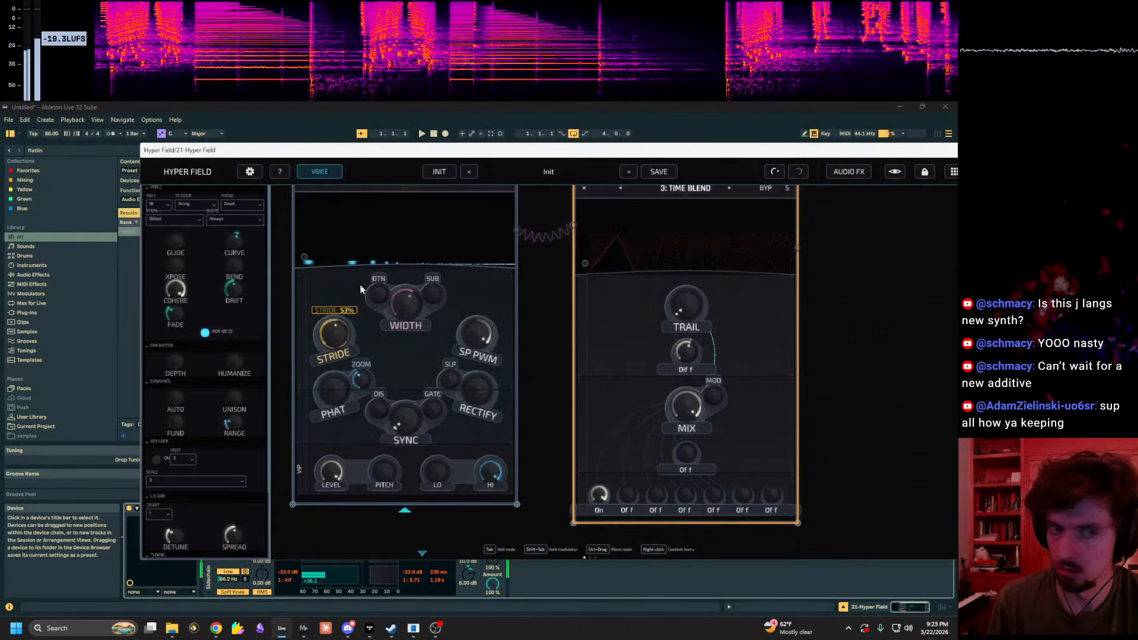
{"action": "left_click_drag", "start_coordinate": [362, 315], "coordinate": [363, 315]}
Step: Find the Stereo Field effect among the available nodes and add it after the Time Blend node
{"action": "key", "text": "Tab"}
{"action": "type", "text": "wid"}
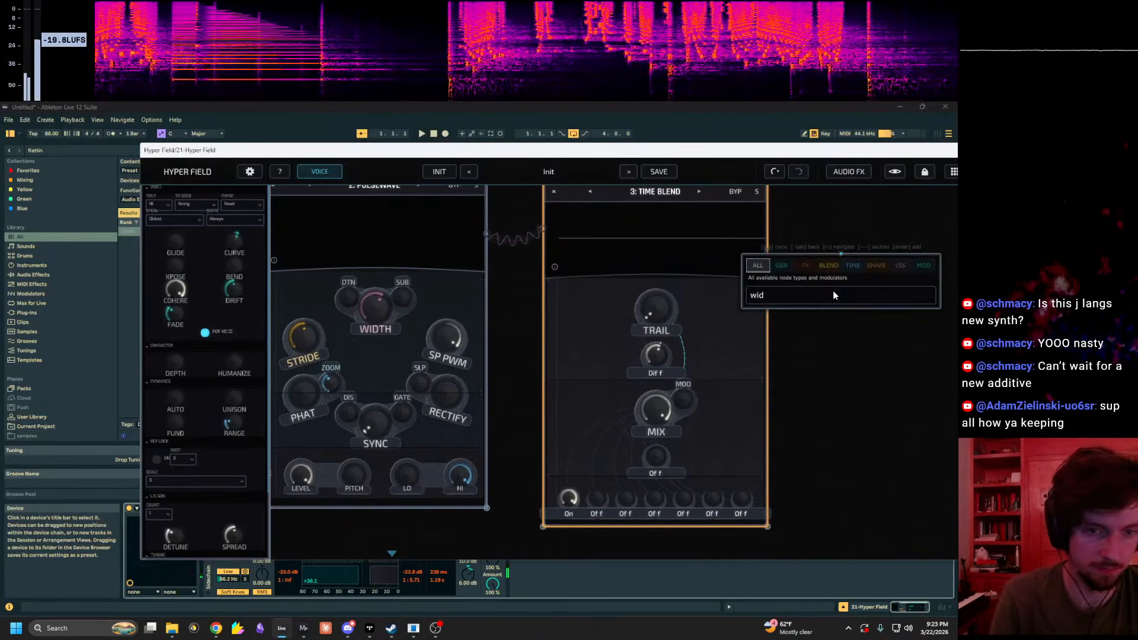
{"action": "key", "text": "BackSpace"}
{"action": "key", "text": "BackSpace"}
{"action": "key", "text": "BackSpace"}
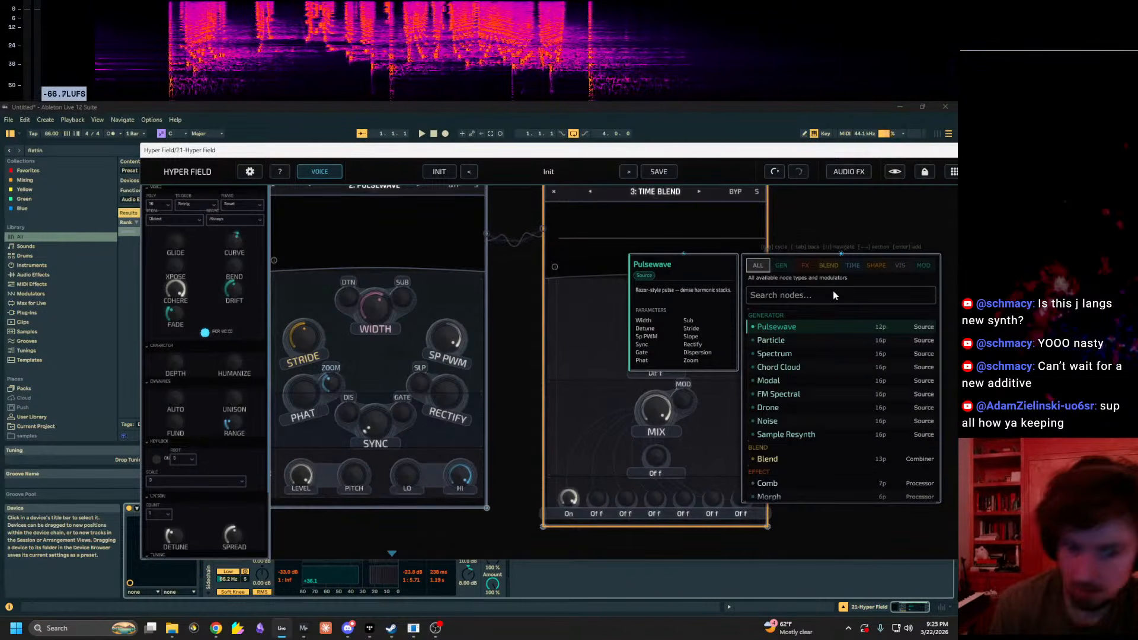
{"action": "left_click", "coordinate": [774, 267]}
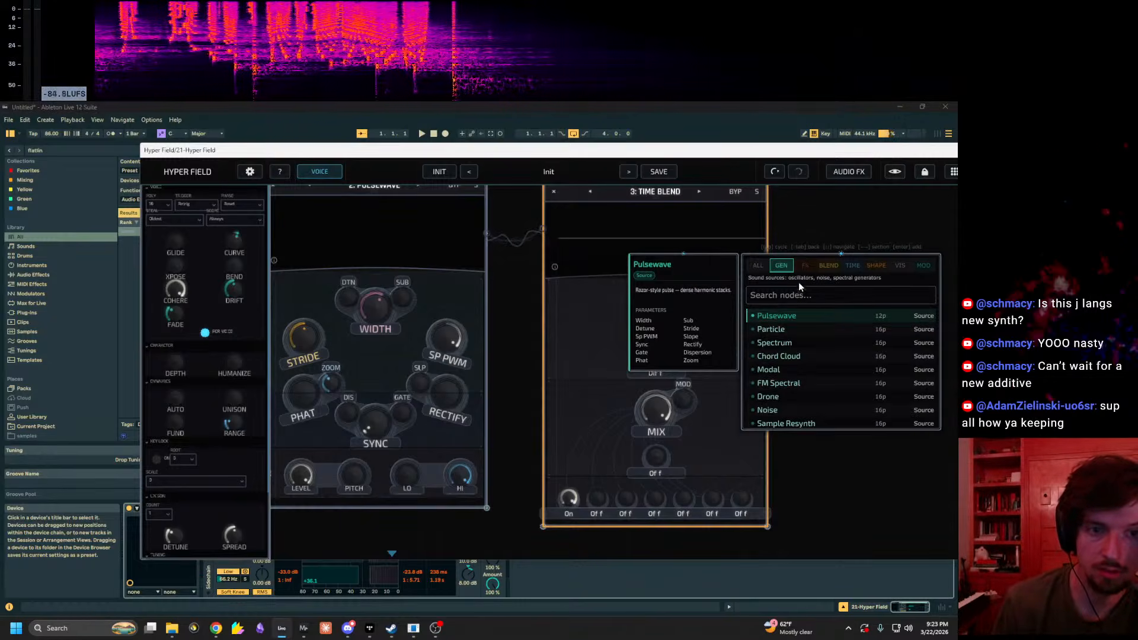
{"action": "left_click", "coordinate": [762, 264]}
{"action": "left_click", "coordinate": [787, 293]}
{"action": "type", "text": "stereo"}
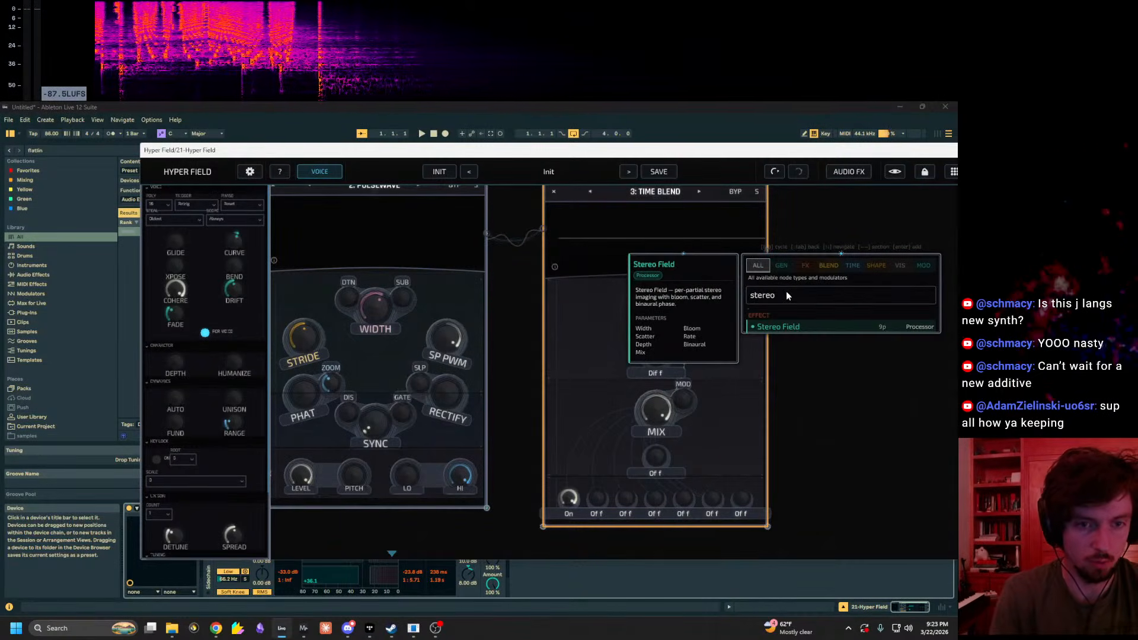
{"action": "key", "text": "Return"}
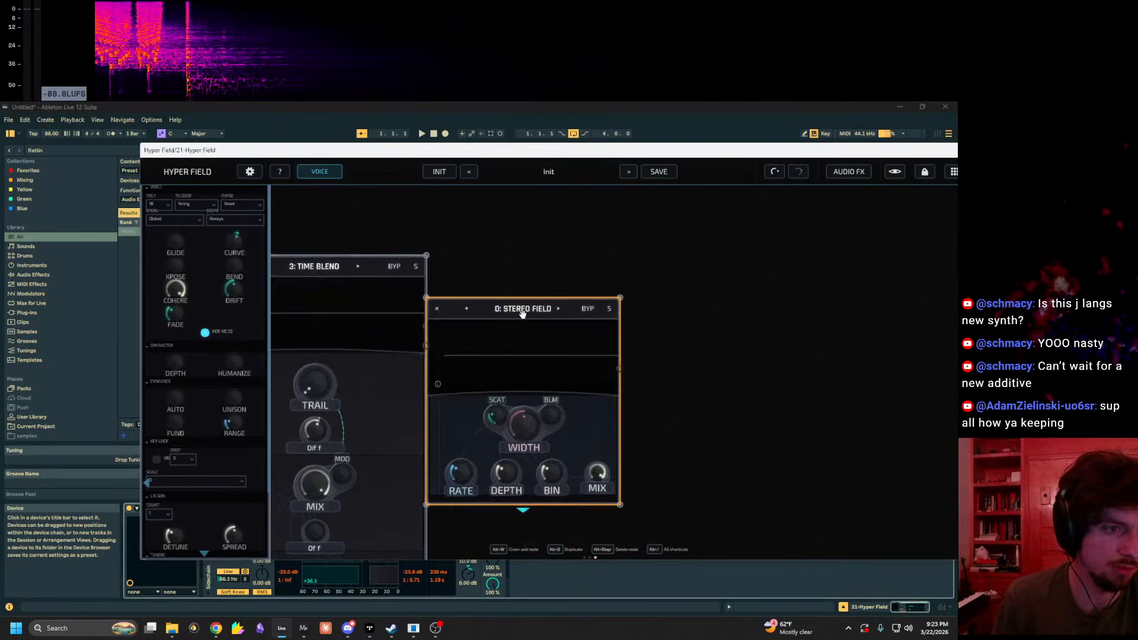
Step: Add an S&H modulator beneath the Pulsewave node
{"action": "scroll", "coordinate": [450, 393], "scroll_direction": "left", "scroll_amount": 5}
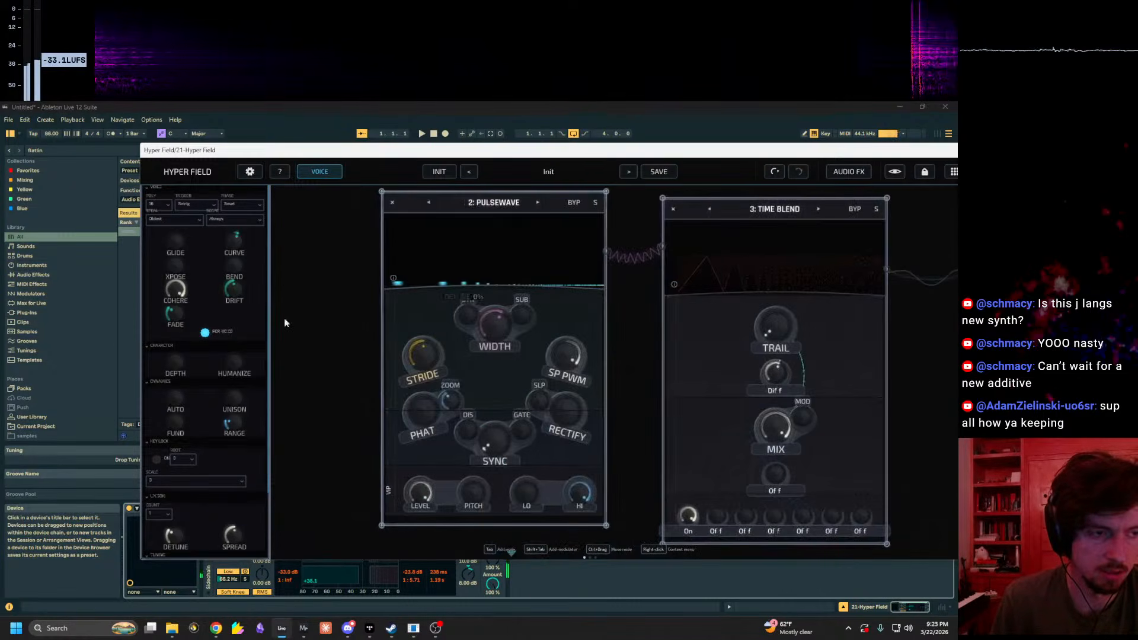
{"action": "scroll", "coordinate": [426, 319], "scroll_direction": "down", "scroll_amount": 5}
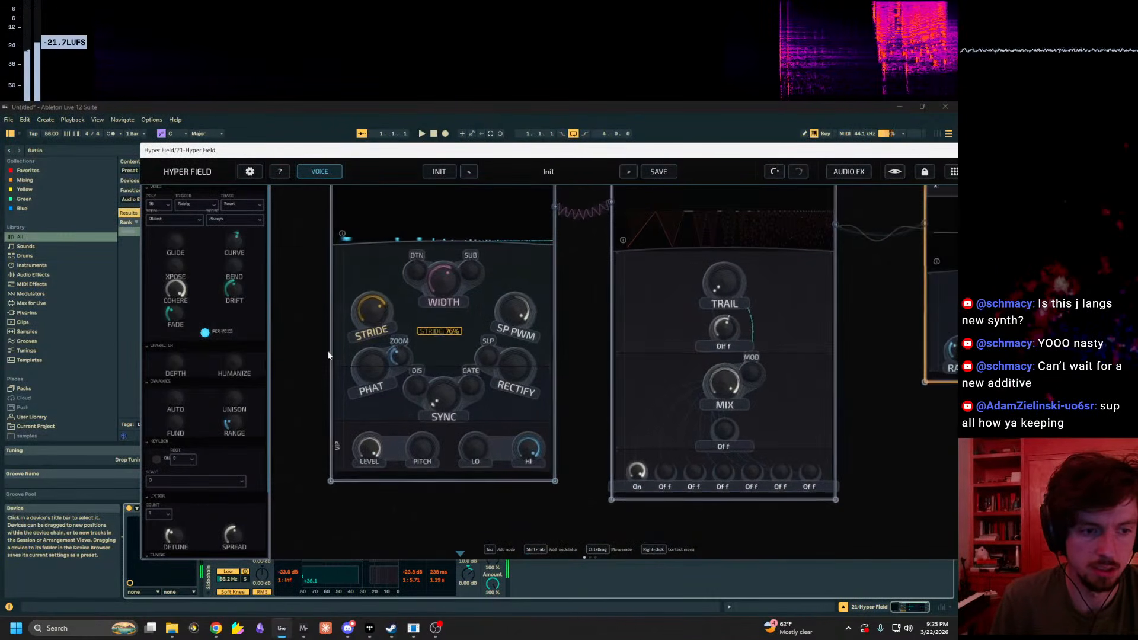
{"action": "key", "text": "Tab"}
{"action": "scroll", "coordinate": [411, 532], "scroll_direction": "down", "scroll_amount": 3}
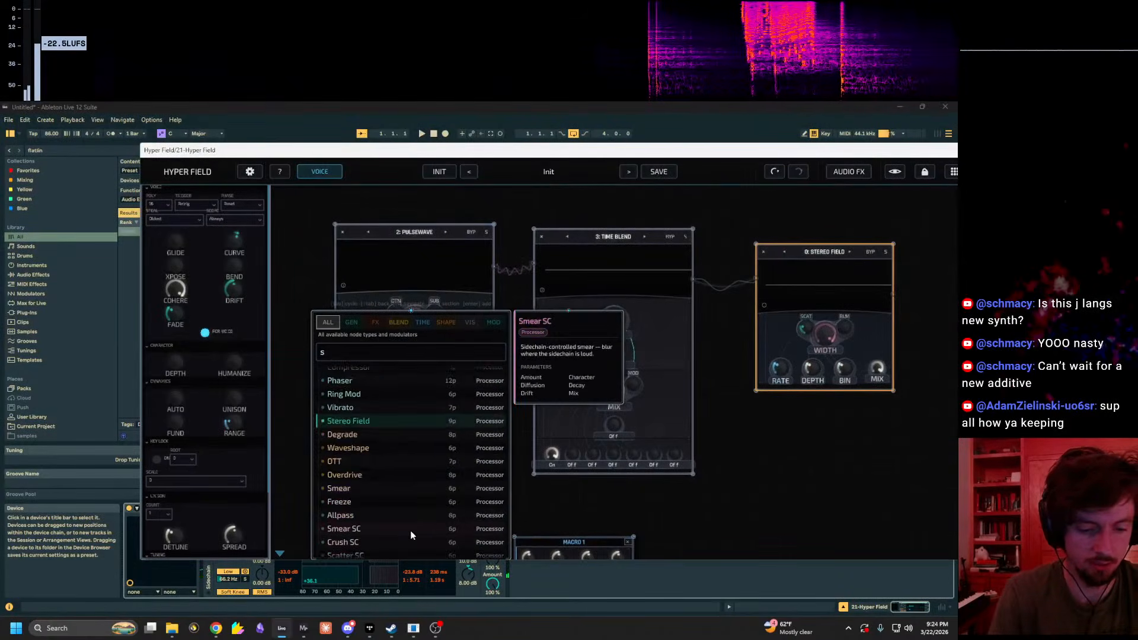
{"action": "type", "text": "s&h"}
{"action": "left_click", "coordinate": [411, 537]}
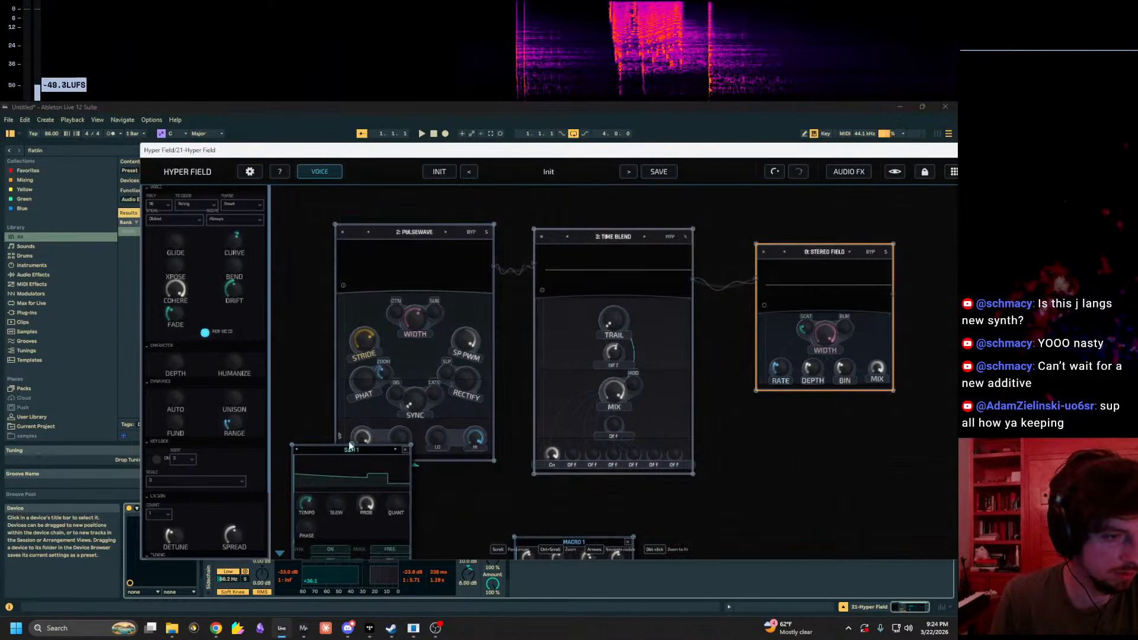
Step: Assign the S&H modulator to the Pulsewave node's Stride and raise the modulator's Slew
{"action": "left_click_drag", "start_coordinate": [323, 363], "coordinate": [376, 379]}
{"action": "left_click_drag", "start_coordinate": [282, 467], "coordinate": [280, 427]}
{"action": "left_click_drag", "start_coordinate": [347, 496], "coordinate": [350, 478]}
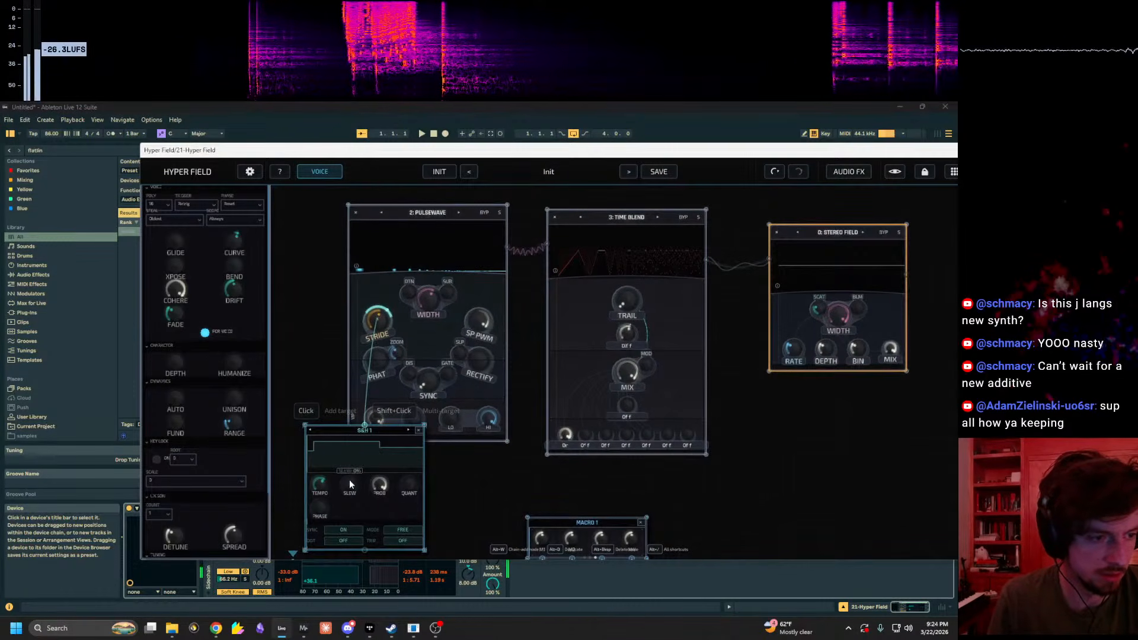
Step: Set the Stereo Field node's Scatter to 100% and Depth to maximum, and adjust its Rate
{"action": "left_click_drag", "start_coordinate": [800, 427], "coordinate": [621, 468]}
{"action": "scroll", "coordinate": [731, 342], "scroll_direction": "up", "scroll_amount": 4}
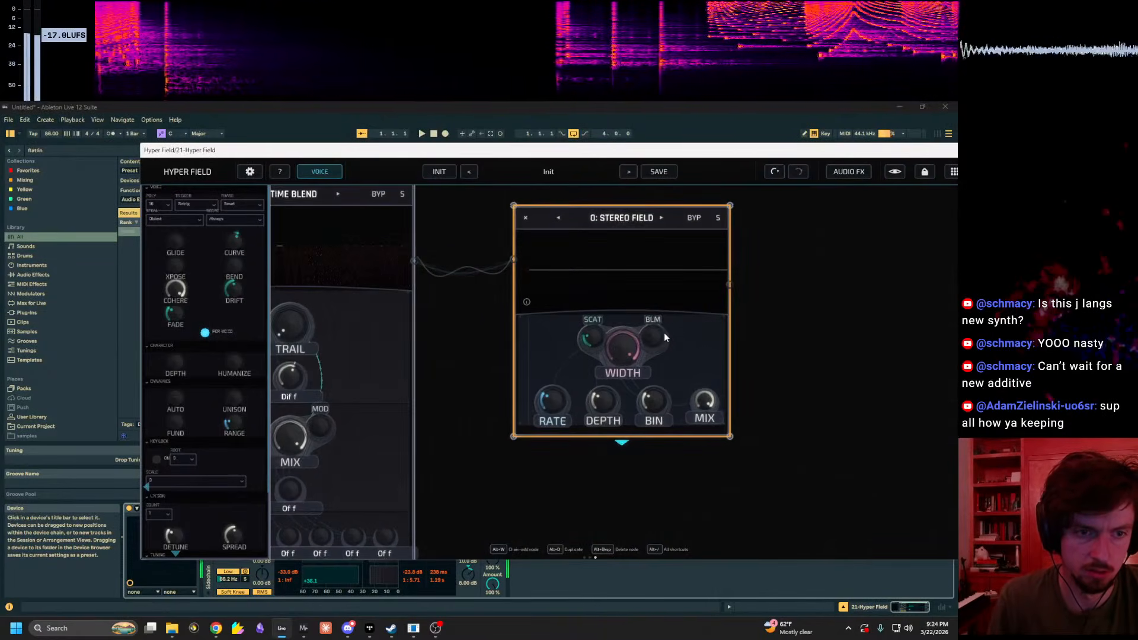
{"action": "left_click_drag", "start_coordinate": [611, 400], "coordinate": [620, 313]}
{"action": "mouse_move", "coordinate": [553, 402]}
{"action": "left_mouse_down"}
{"action": "mouse_move", "coordinate": [559, 372]}
{"action": "mouse_move", "coordinate": [560, 384]}
{"action": "left_mouse_up"}
{"action": "left_click_drag", "start_coordinate": [593, 332], "coordinate": [628, 251]}
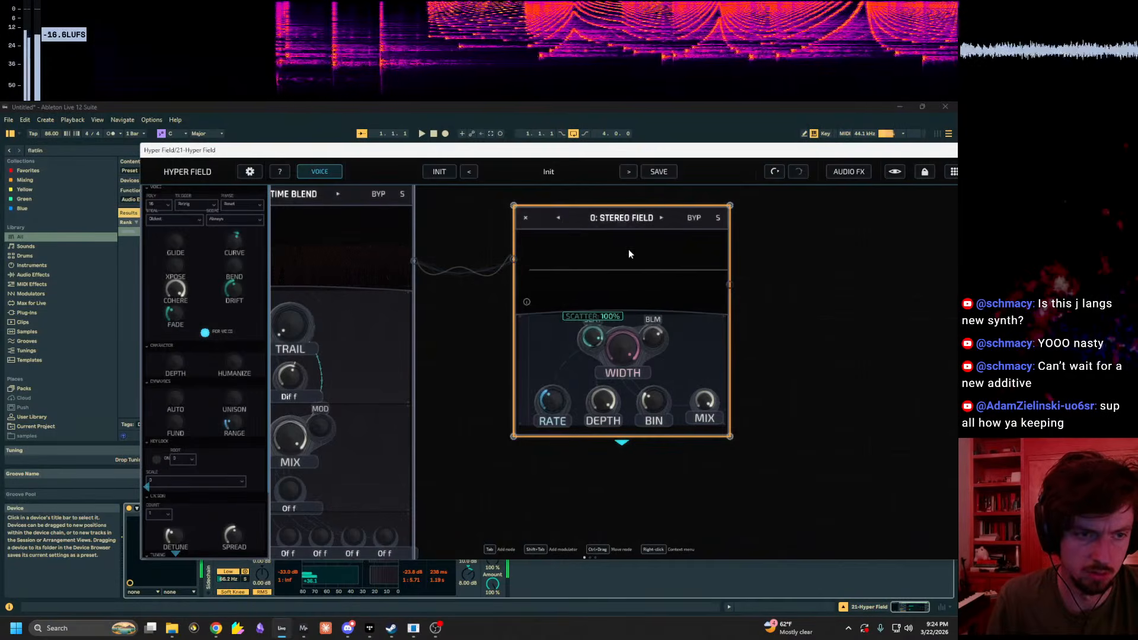
Step: Reposition the Hyper Field window to show its full node chain and set the computer keyboard's octave range to C2 to D3
{"action": "left_click_drag", "start_coordinate": [754, 372], "coordinate": [638, 389]}
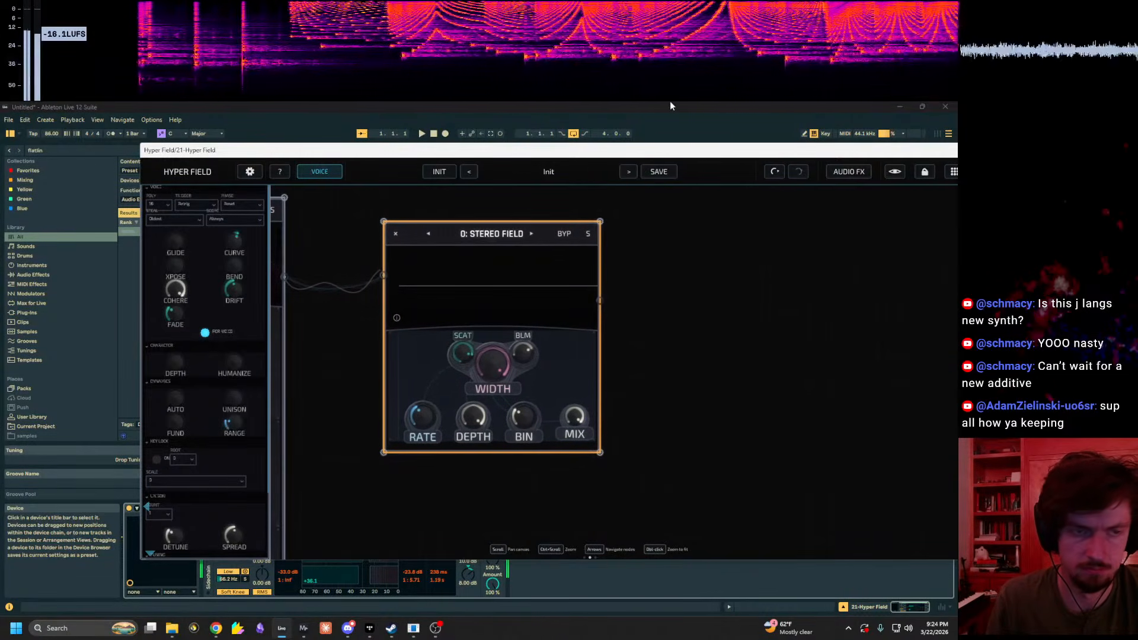
{"action": "left_click_drag", "start_coordinate": [665, 150], "coordinate": [490, 146]}
{"action": "left_click_drag", "start_coordinate": [515, 358], "coordinate": [623, 338]}
{"action": "left_click_drag", "start_coordinate": [473, 453], "coordinate": [652, 435]}
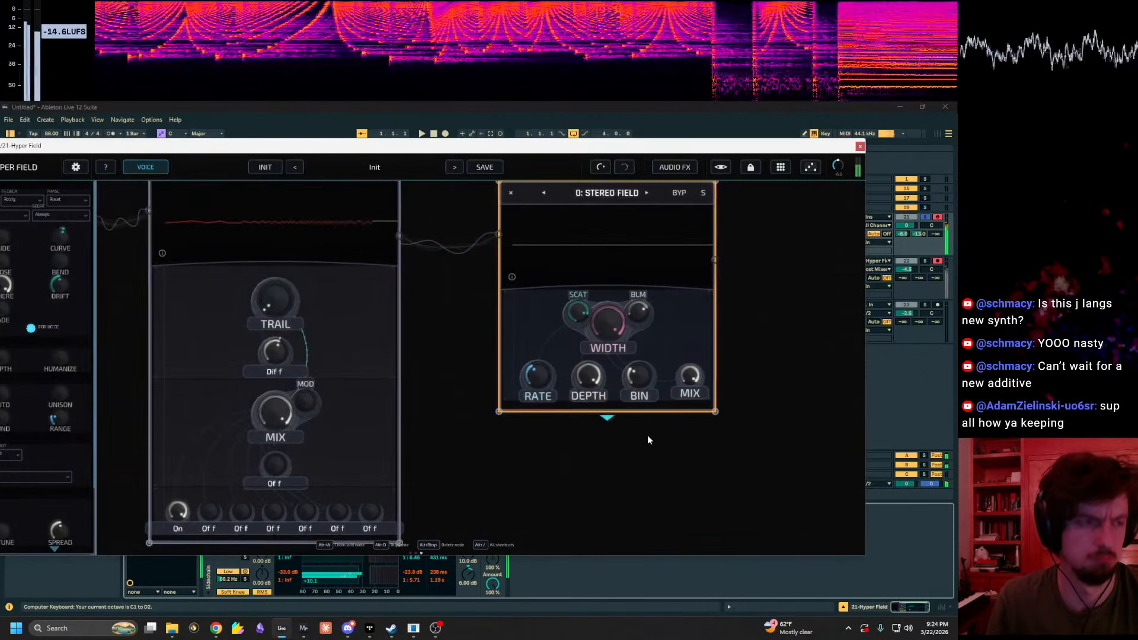
{"action": "scroll", "coordinate": [566, 469], "scroll_direction": "down", "scroll_amount": 5}
{"action": "left_click_drag", "start_coordinate": [531, 484], "coordinate": [684, 485]}
{"action": "key", "text": "z"}
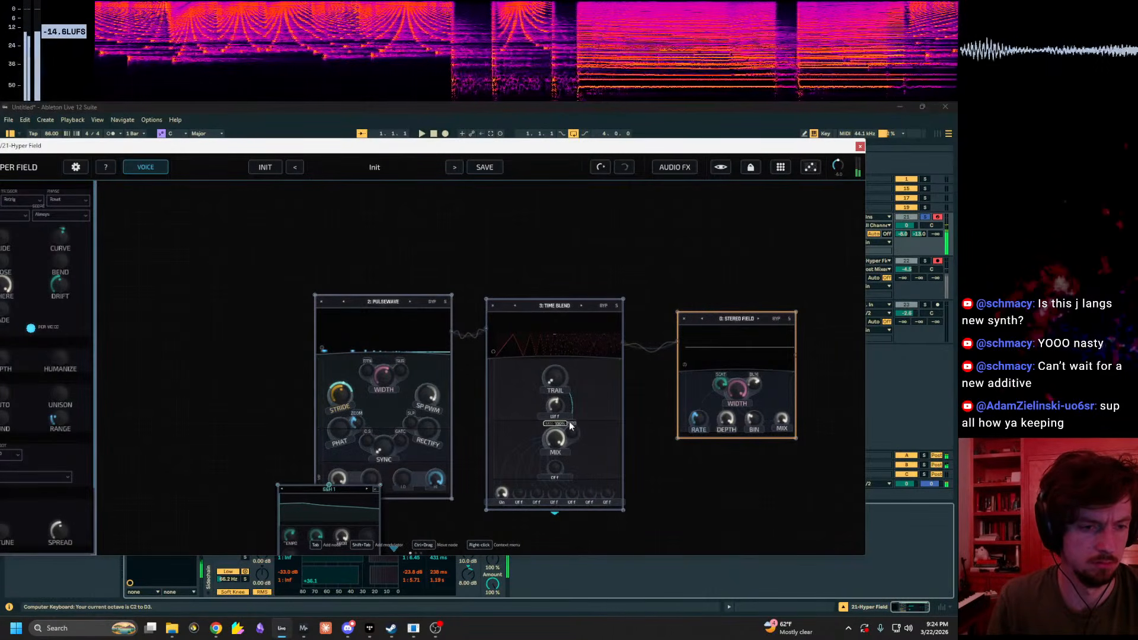
{"action": "left_click", "coordinate": [350, 628]}
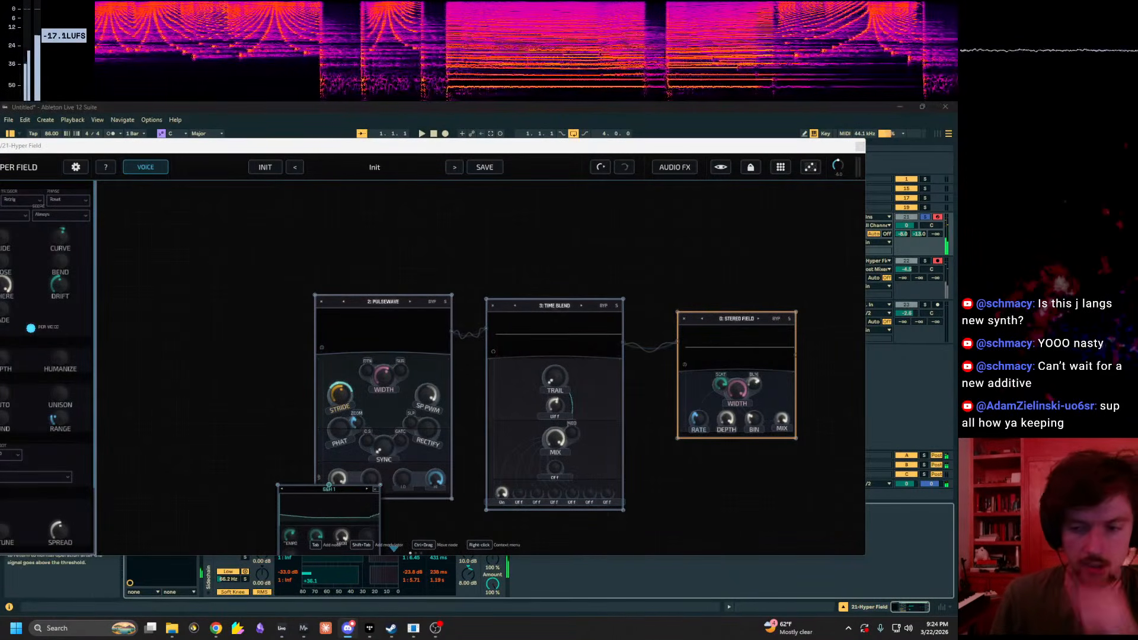
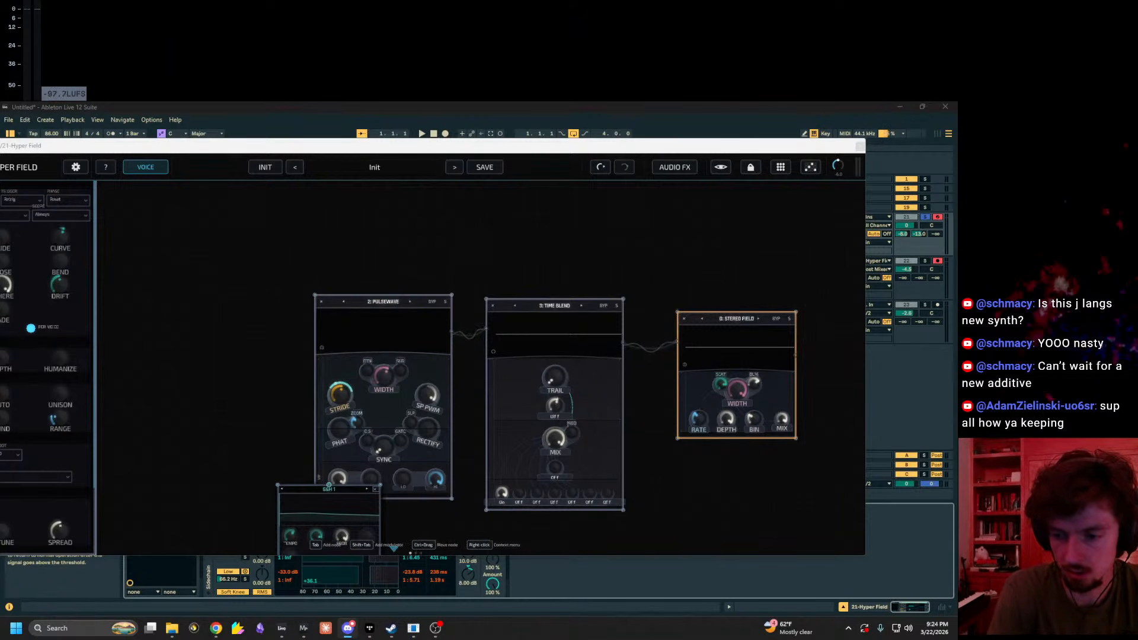
{"action": "left_click_drag", "start_coordinate": [595, 214], "coordinate": [585, 193]}
{"action": "left_click_drag", "start_coordinate": [675, 234], "coordinate": [578, 231]}
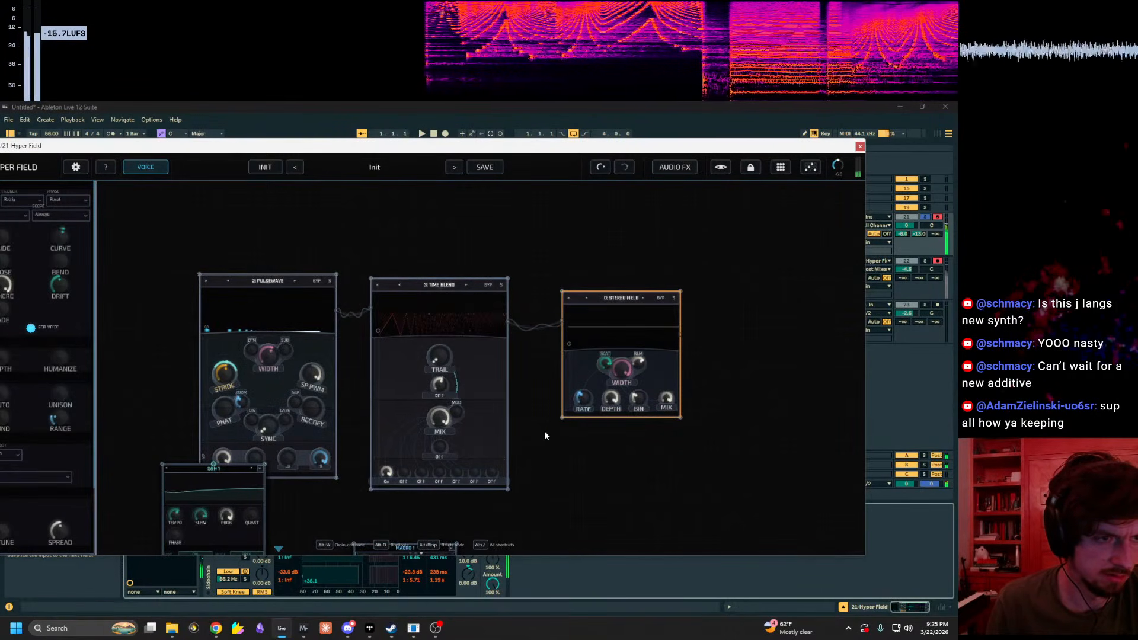
Step: Move the Hyper Field window so its voice settings are fully visible and turn off the Per Voice option
{"action": "left_click_drag", "start_coordinate": [544, 432], "coordinate": [627, 418]}
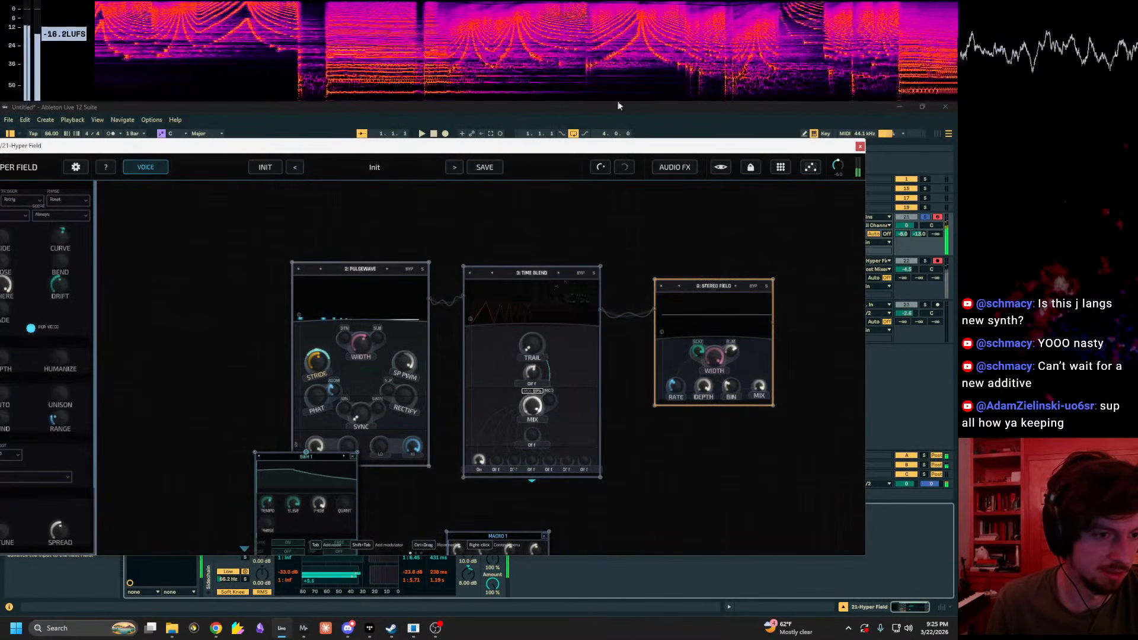
{"action": "left_click_drag", "start_coordinate": [169, 147], "coordinate": [321, 139]}
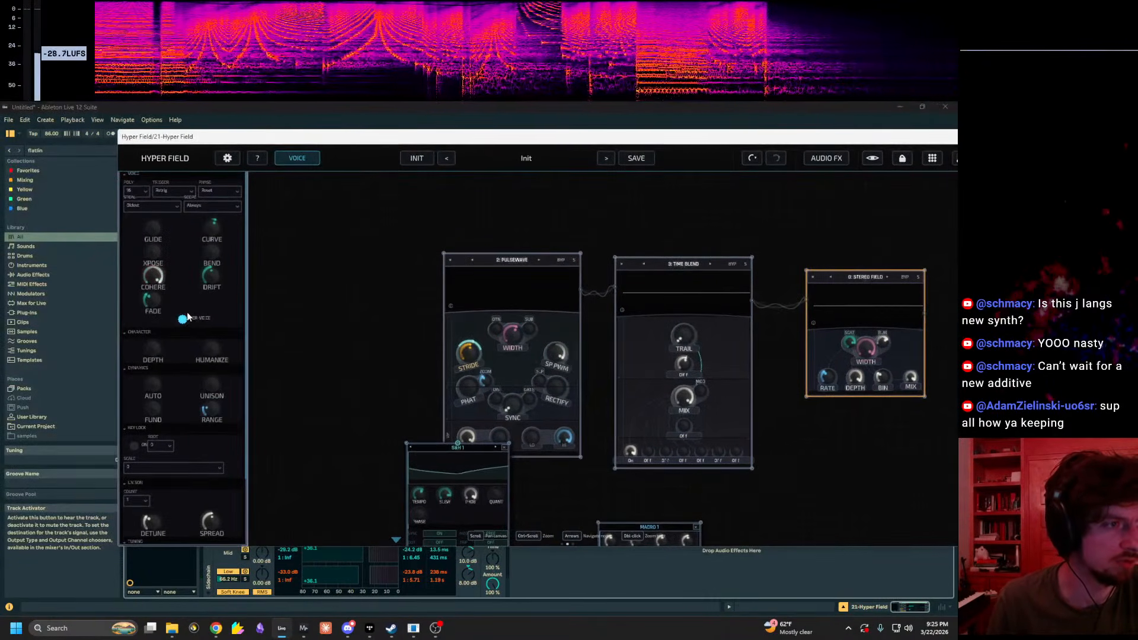
{"action": "left_click", "coordinate": [183, 319]}
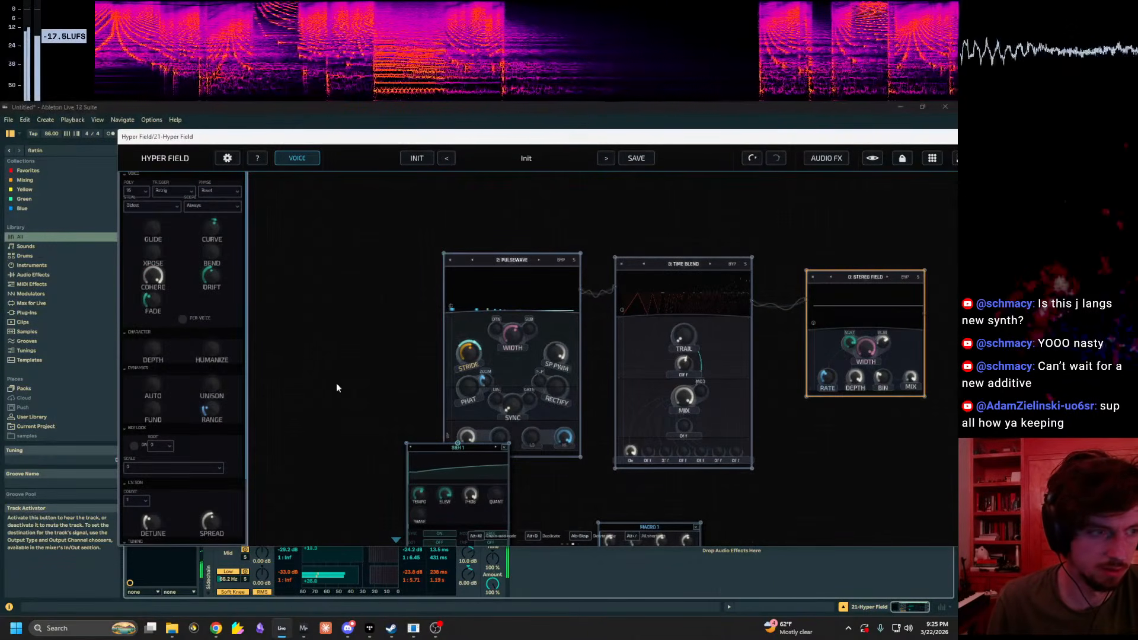
Step: Toggle the Per Voice option, then add a Resonant Peaks node and connect it after the Stereo Field node
{"action": "left_click", "coordinate": [183, 319]}
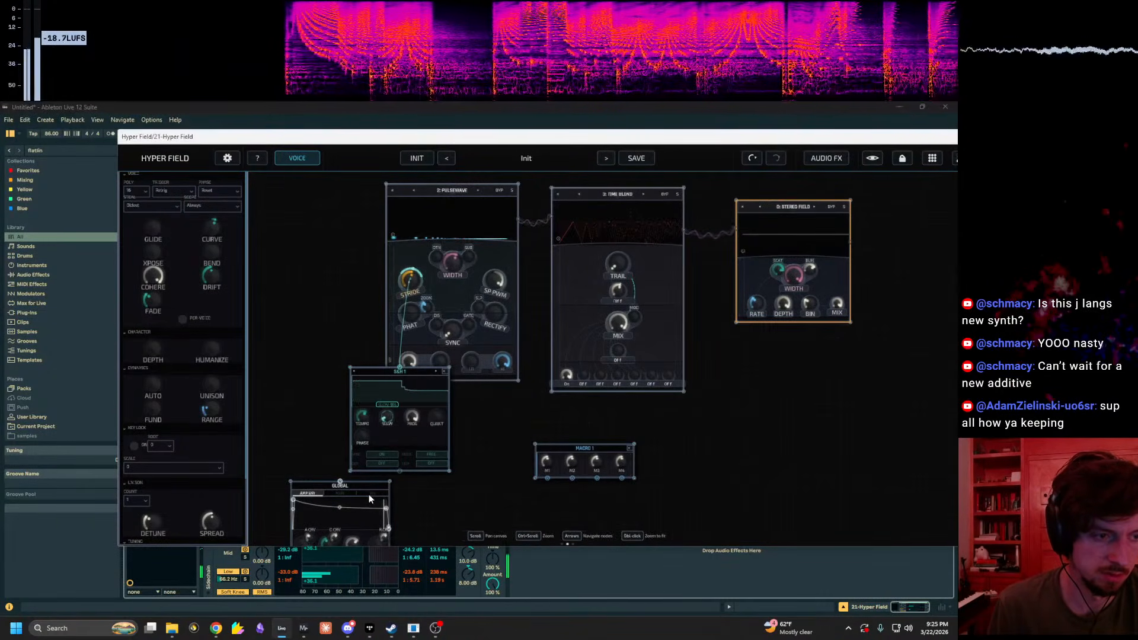
{"action": "left_click_drag", "start_coordinate": [572, 419], "coordinate": [392, 435]}
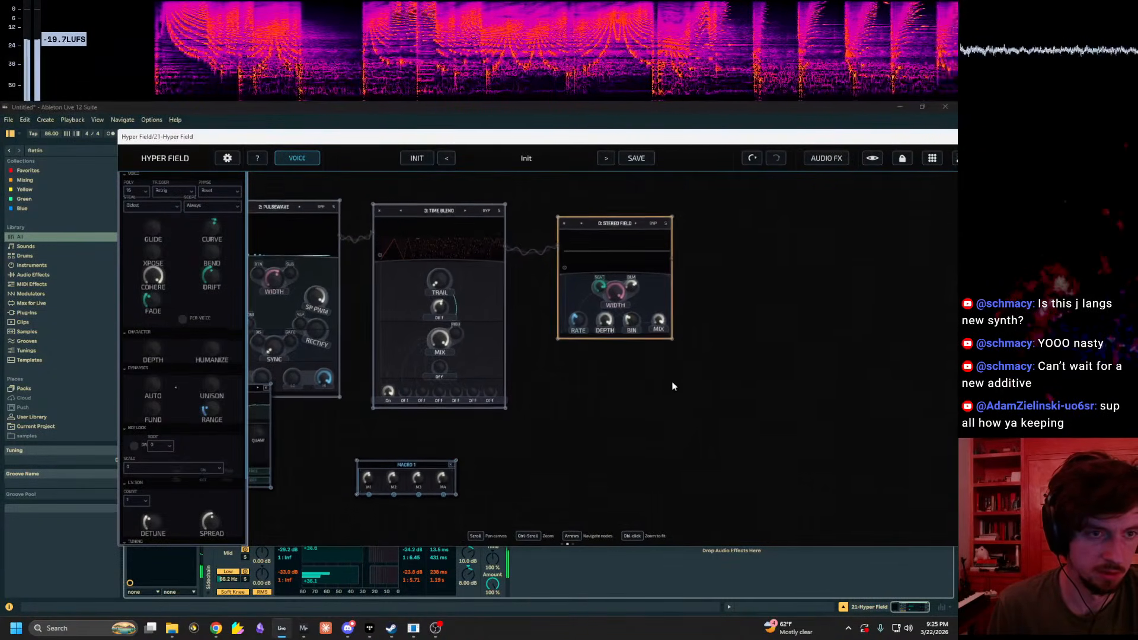
{"action": "scroll", "coordinate": [682, 375], "scroll_direction": "up", "scroll_amount": 3}
{"action": "right_click", "coordinate": [789, 276]}
{"action": "type", "text": "f"}
{"action": "key", "text": "BackSpace"}
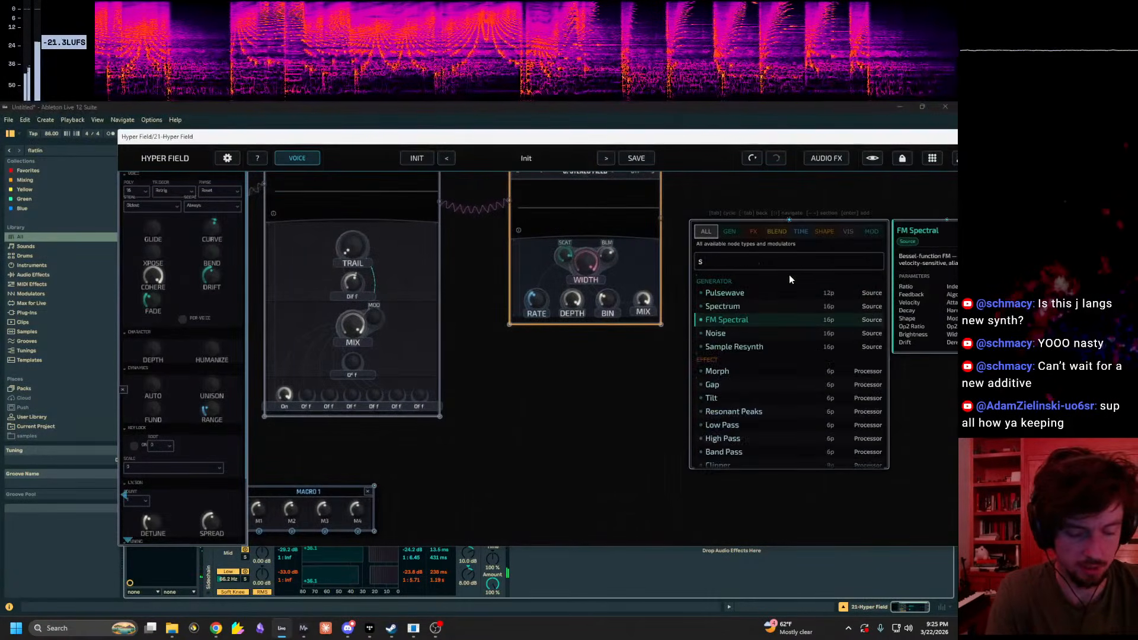
{"action": "type", "text": "reson"}
{"action": "key", "text": "Return"}
{"action": "left_click_drag", "start_coordinate": [469, 390], "coordinate": [554, 327]}
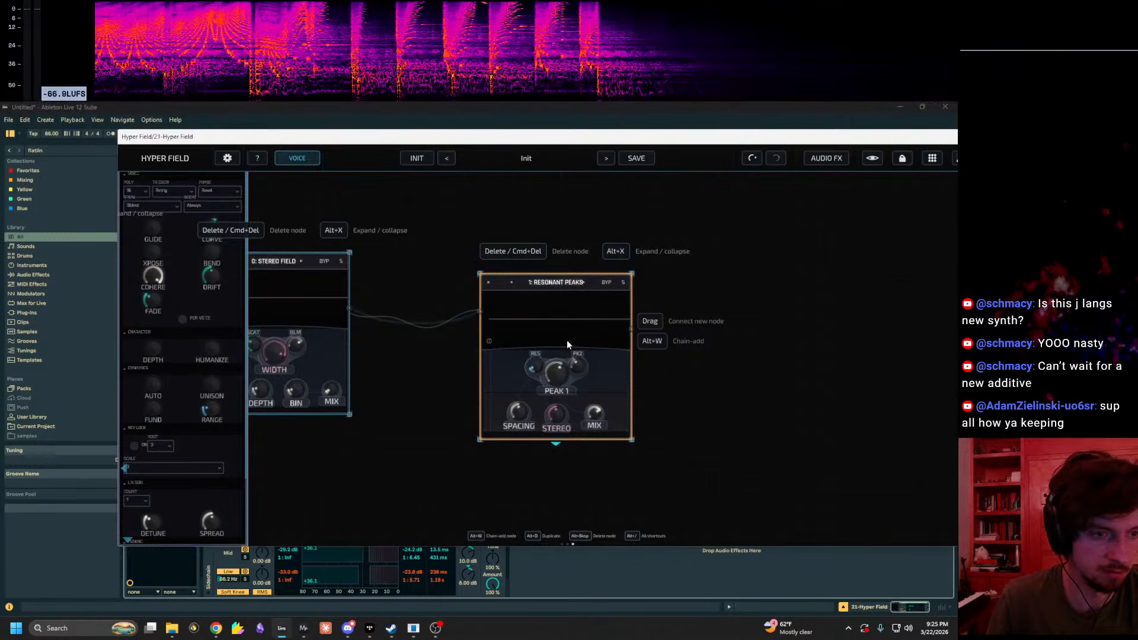
Step: Undo the last change to the Time Blend node's parameters
{"action": "left_click_drag", "start_coordinate": [429, 411], "coordinate": [772, 392]}
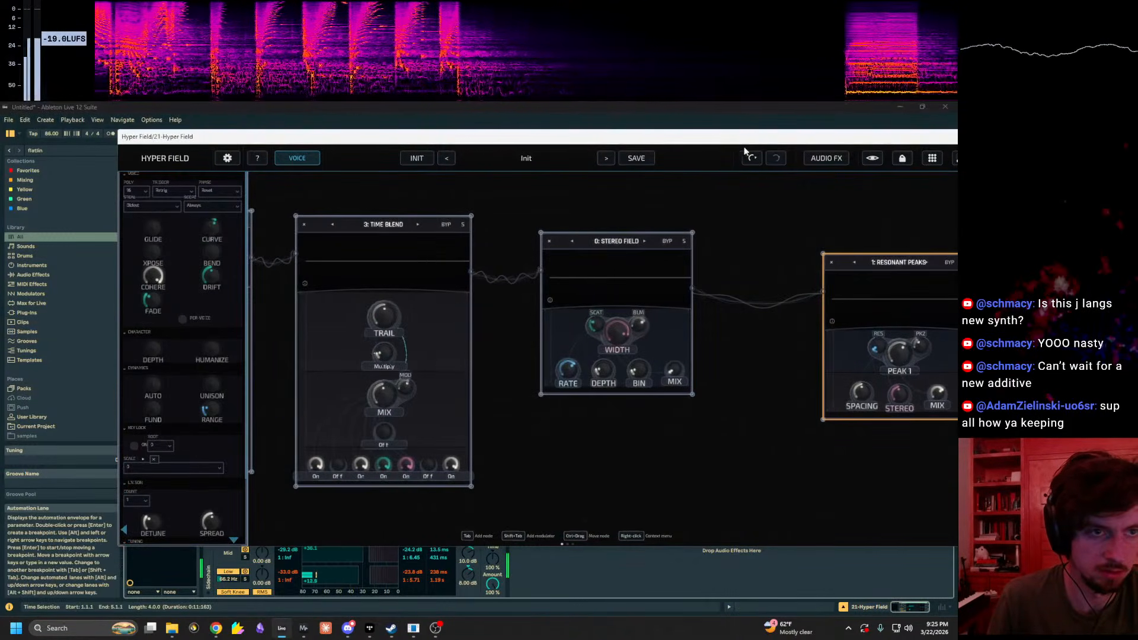
{"action": "left_click", "coordinate": [753, 159]}
{"action": "left_click_drag", "start_coordinate": [721, 238], "coordinate": [524, 222]}
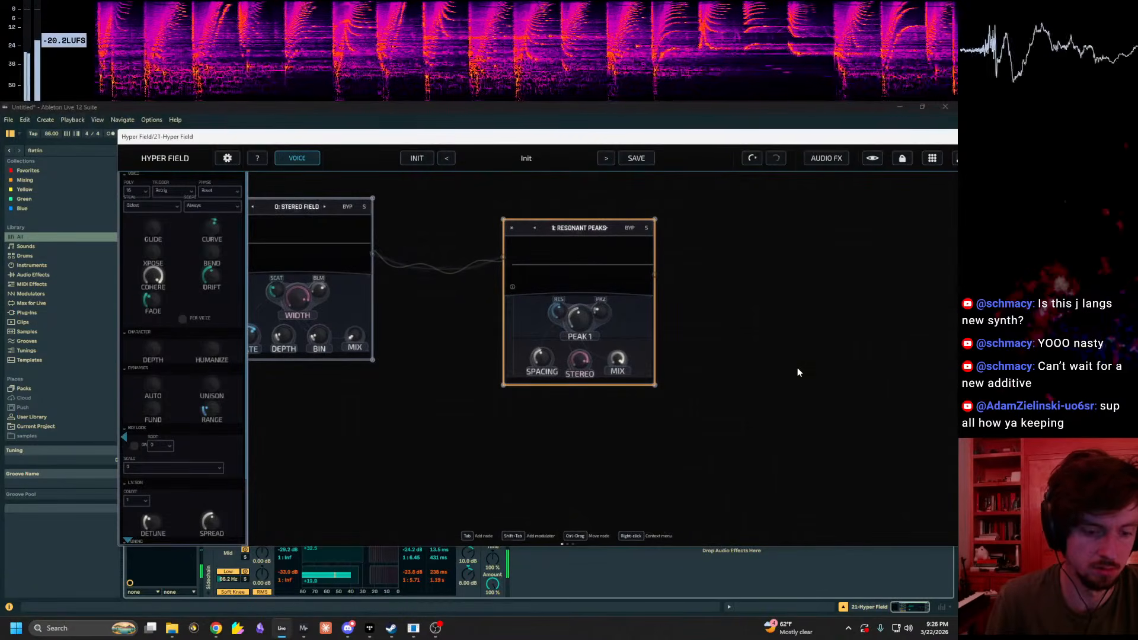
Step: Add a Transient node after the Resonant Peaks node and raise its Punch
{"action": "key", "text": "Tab"}
{"action": "type", "text": "tran"}
{"action": "key", "text": "Return"}
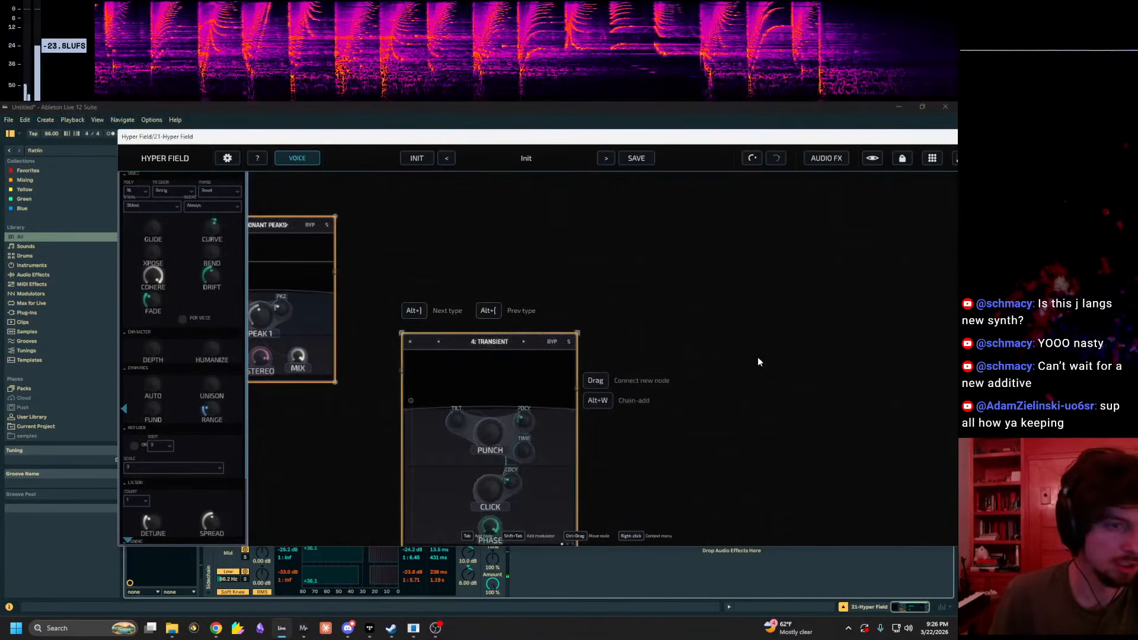
{"action": "left_click_drag", "start_coordinate": [583, 291], "coordinate": [615, 301]}
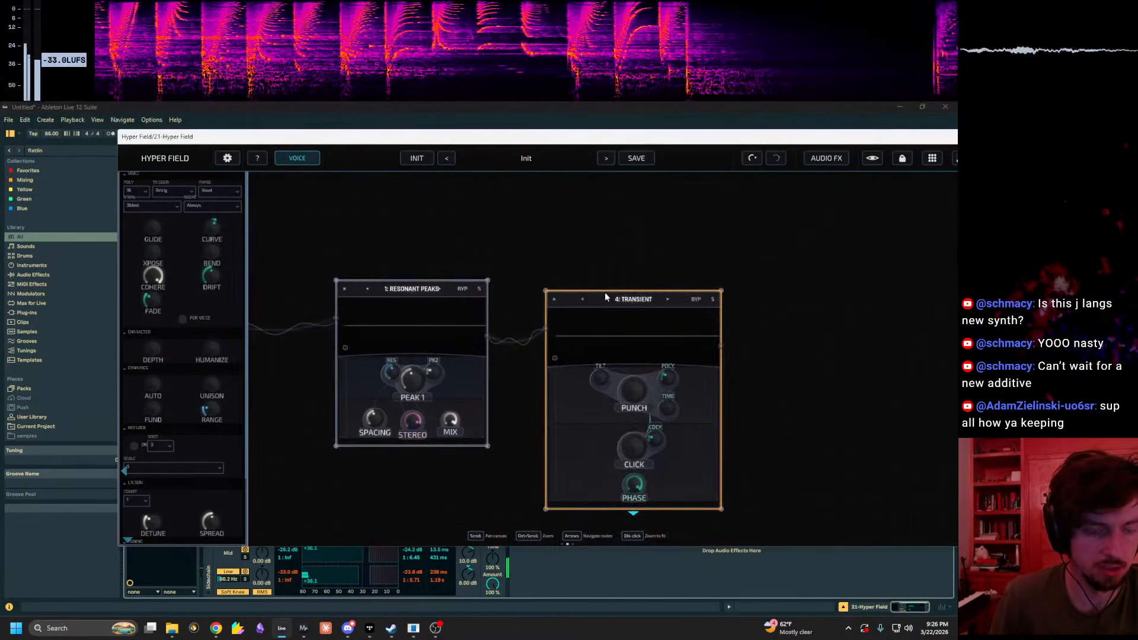
{"action": "left_click_drag", "start_coordinate": [639, 390], "coordinate": [640, 333]}
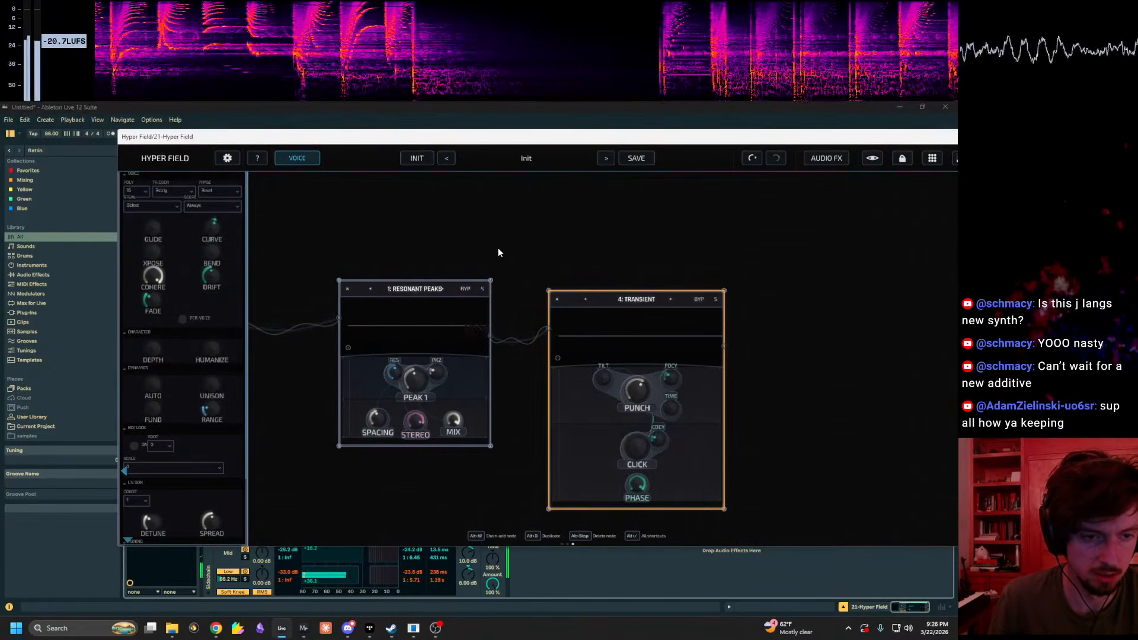
Step: Try the S&H modulator in ENV mode, then set its mode back to FREE
{"action": "left_click_drag", "start_coordinate": [501, 248], "coordinate": [948, 169]}
{"action": "left_click_drag", "start_coordinate": [617, 391], "coordinate": [745, 264]}
{"action": "left_click_drag", "start_coordinate": [367, 454], "coordinate": [602, 376]}
{"action": "scroll", "coordinate": [602, 375], "scroll_direction": "down", "scroll_amount": 3}
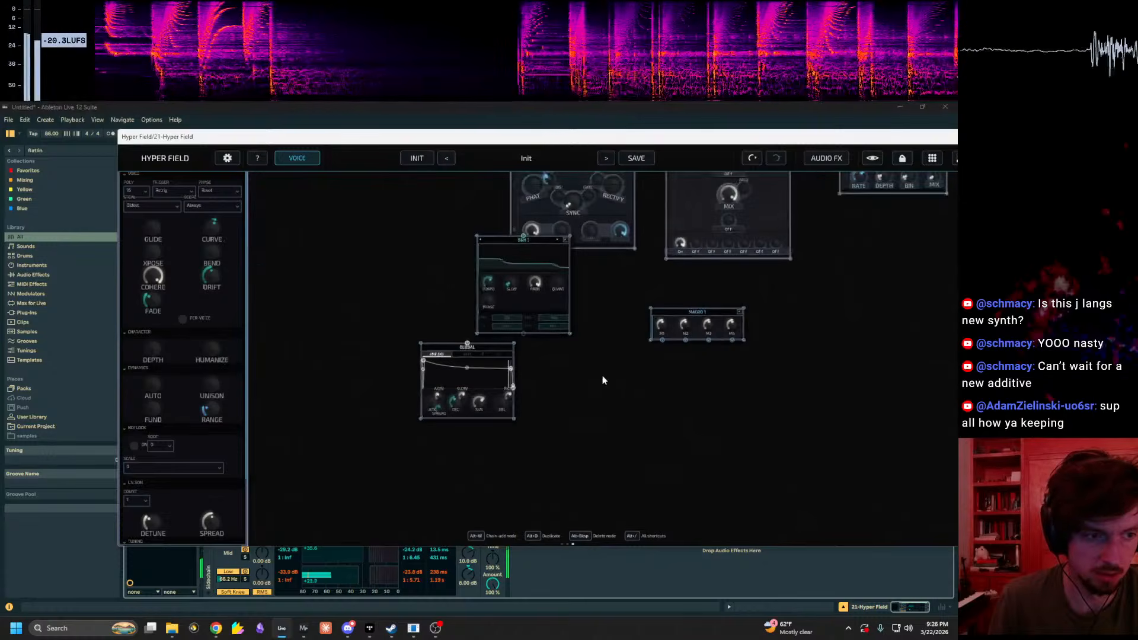
{"action": "scroll", "coordinate": [542, 275], "scroll_direction": "up", "scroll_amount": 3}
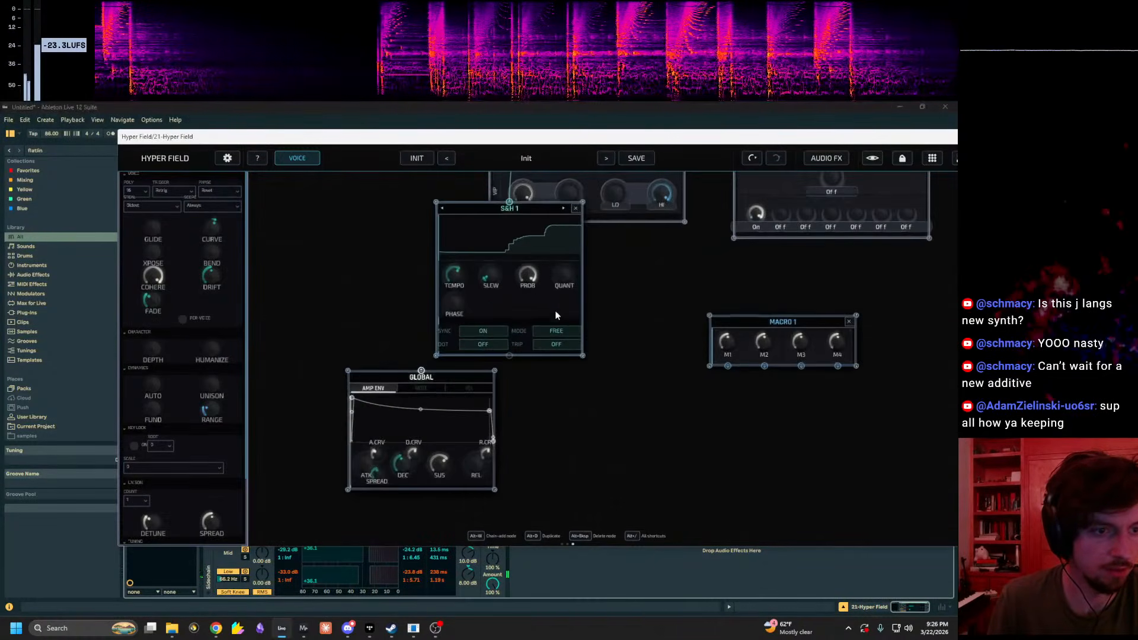
{"action": "left_click", "coordinate": [558, 332]}
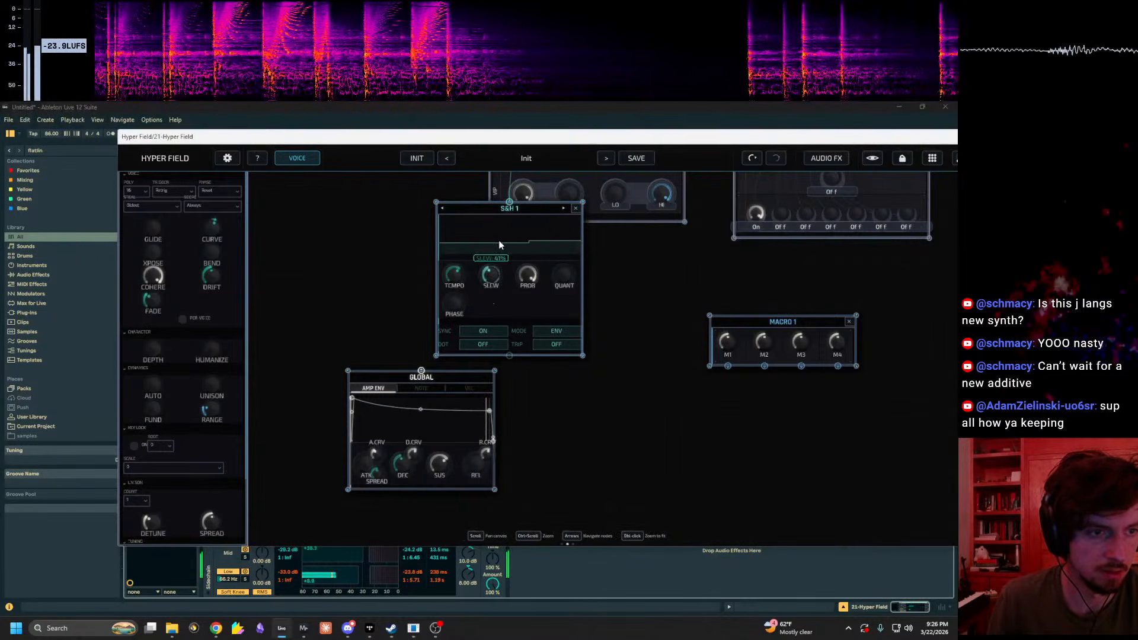
{"action": "left_click", "coordinate": [566, 333]}
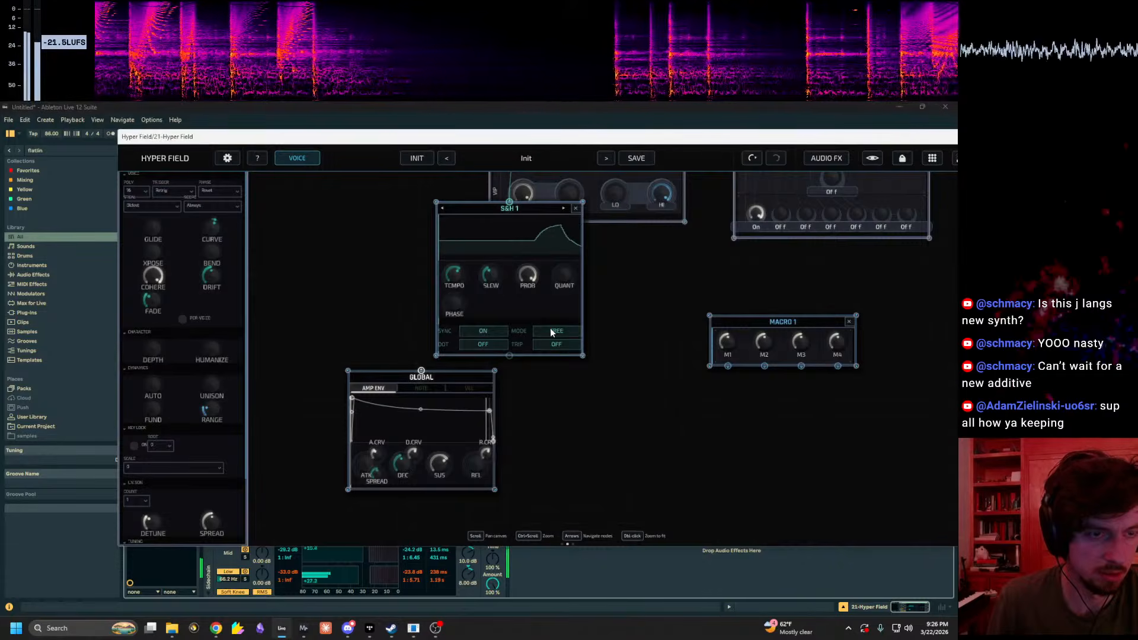
Step: Raise the sustain level of the Global amp envelope to maximum
{"action": "left_click_drag", "start_coordinate": [666, 286], "coordinate": [689, 251]}
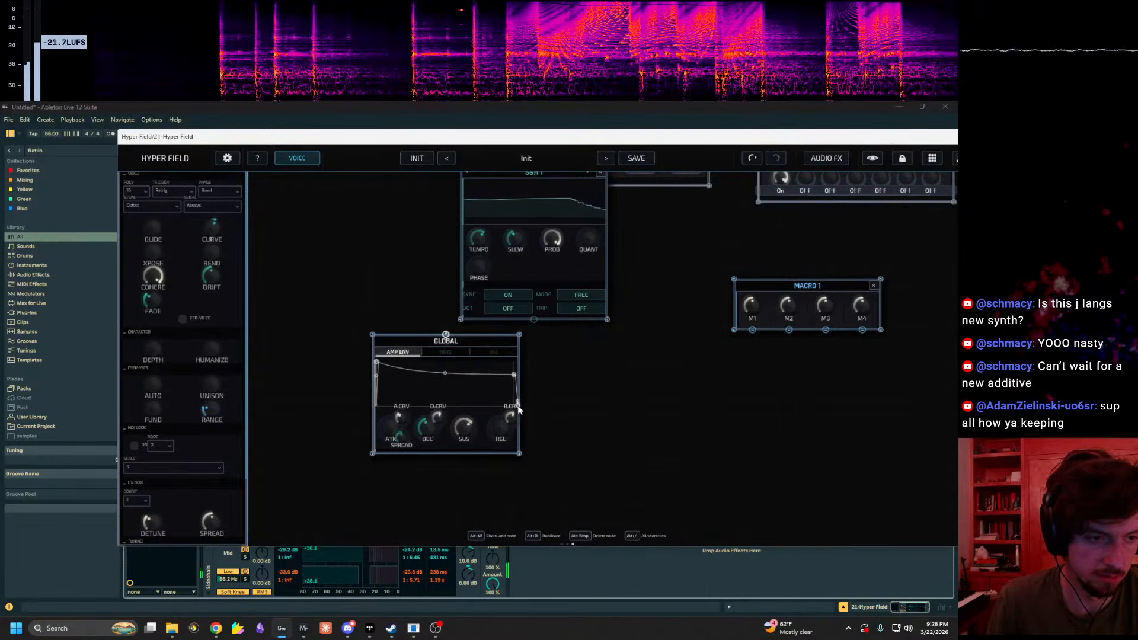
{"action": "left_click_drag", "start_coordinate": [514, 375], "coordinate": [344, 453]}
{"action": "left_click_drag", "start_coordinate": [863, 378], "coordinate": [466, 490]}
Step: Add a Mortality node at the end of the chain, after the Transient node
{"action": "scroll", "coordinate": [466, 491], "scroll_direction": "down", "scroll_amount": 3}
{"action": "left_click_drag", "start_coordinate": [887, 402], "coordinate": [453, 452]}
{"action": "left_click_drag", "start_coordinate": [772, 388], "coordinate": [759, 389]}
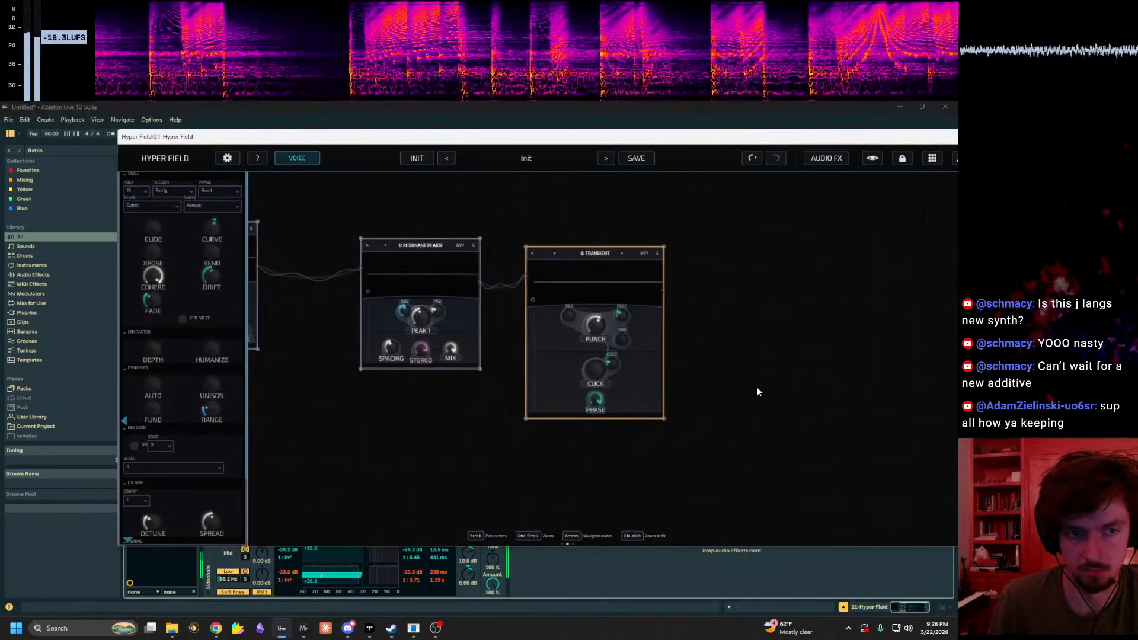
{"action": "right_click", "coordinate": [756, 385]}
{"action": "type", "text": "moprt"}
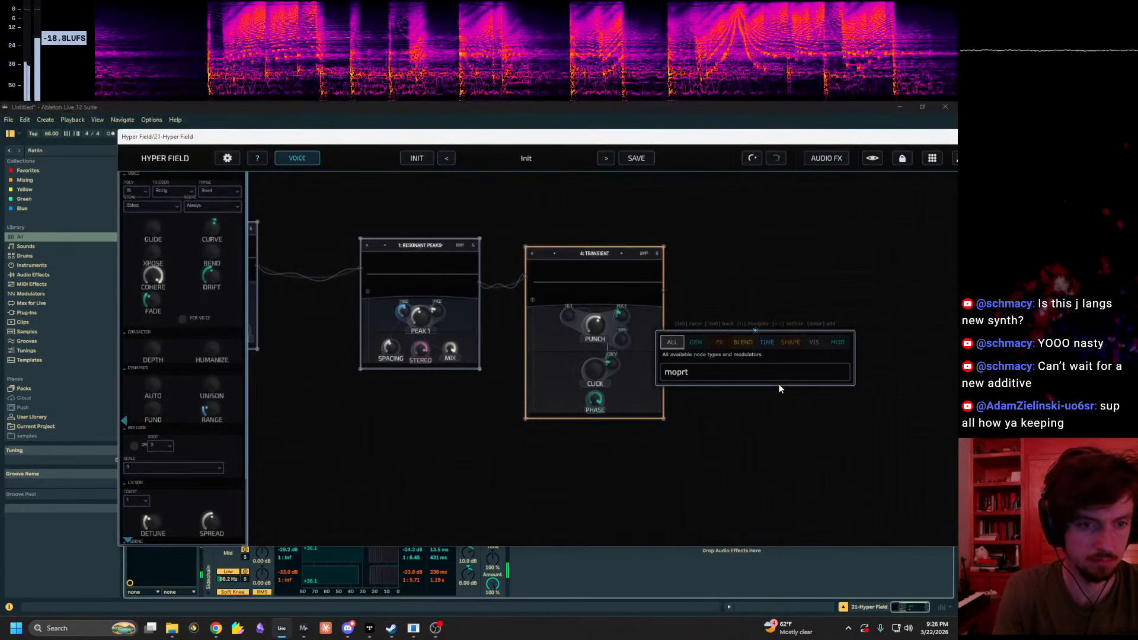
{"action": "key", "text": "BackSpace"}
{"action": "key", "text": "BackSpace"}
{"action": "key", "text": "BackSpace"}
{"action": "type", "text": "prt"}
{"action": "key", "text": "BackSpace"}
{"action": "key", "text": "BackSpace"}
{"action": "key", "text": "BackSpace"}
{"action": "type", "text": "rt"}
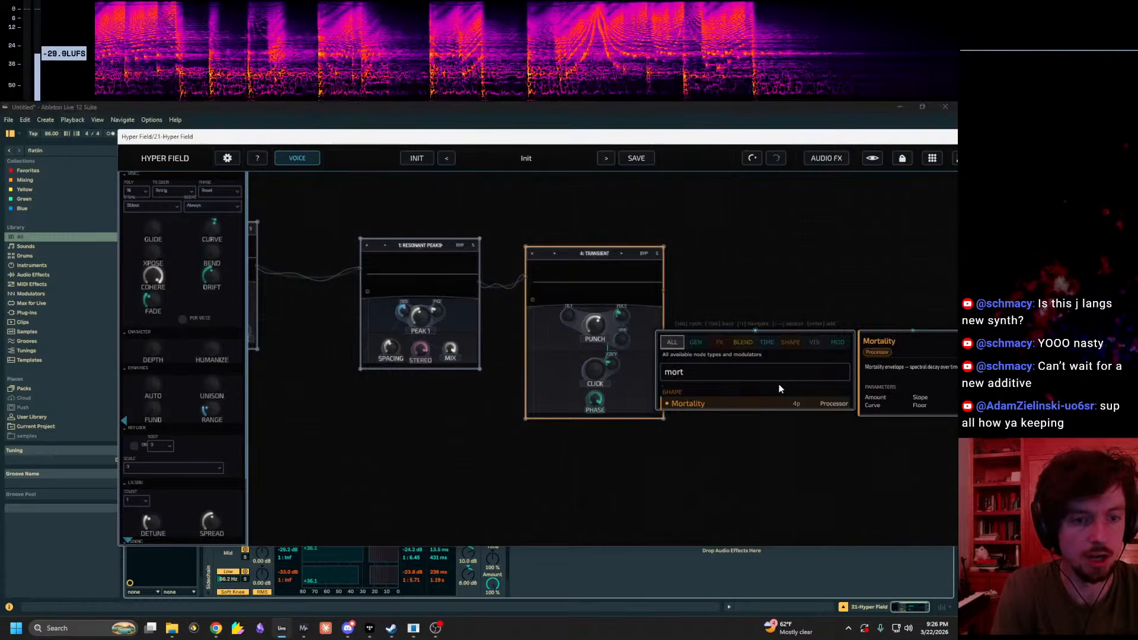
{"action": "key", "text": "Return"}
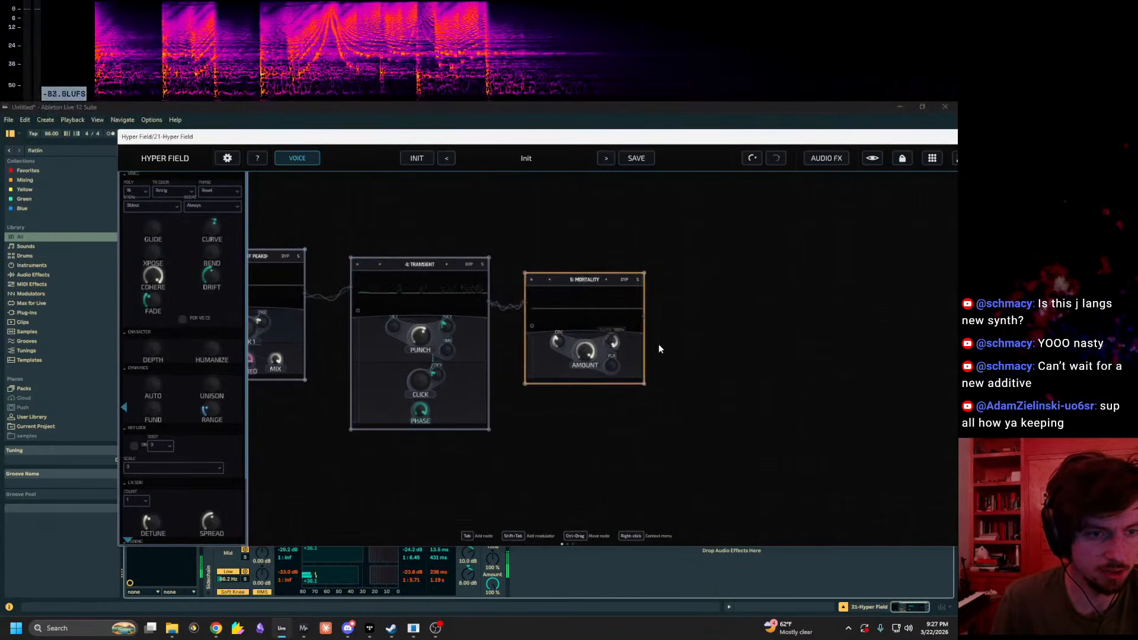
Step: Remove the S&H modulator from the patch
{"action": "left_click_drag", "start_coordinate": [548, 402], "coordinate": [985, 495]}
{"action": "left_click_drag", "start_coordinate": [531, 482], "coordinate": [775, 185]}
{"action": "left_click_drag", "start_coordinate": [499, 309], "coordinate": [713, 346]}
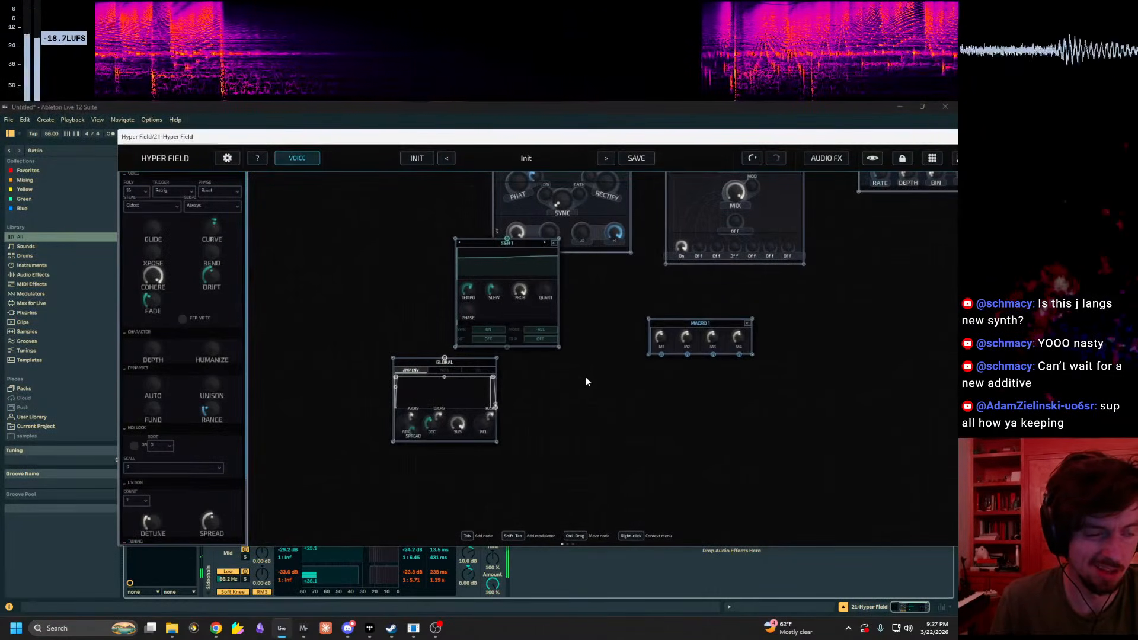
{"action": "left_click_drag", "start_coordinate": [586, 379], "coordinate": [526, 409]}
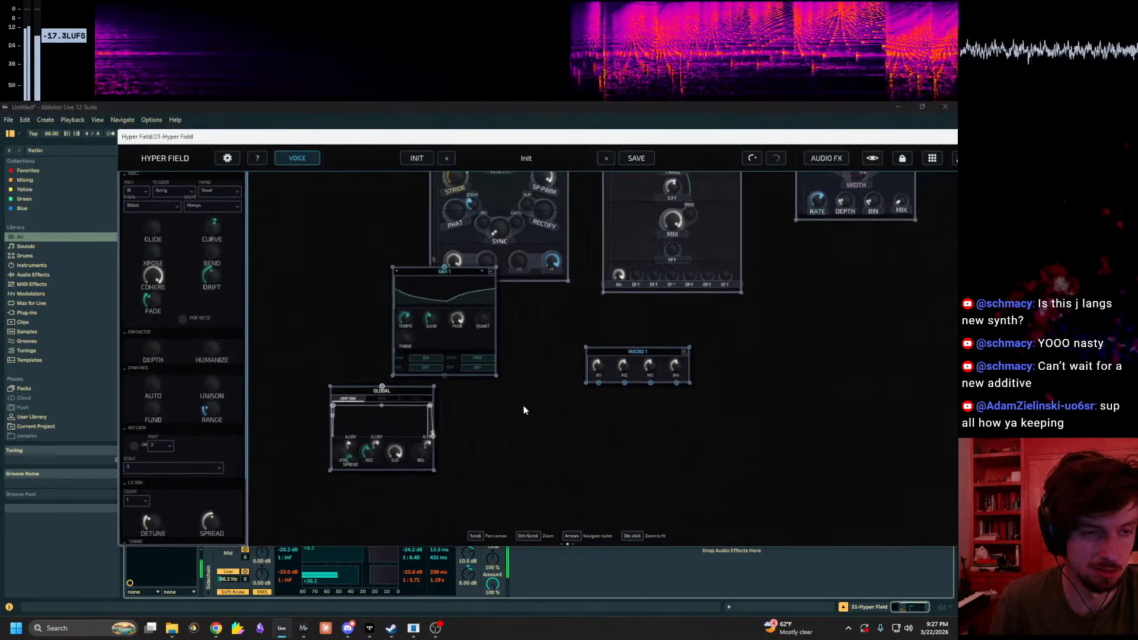
{"action": "right_click", "coordinate": [426, 274]}
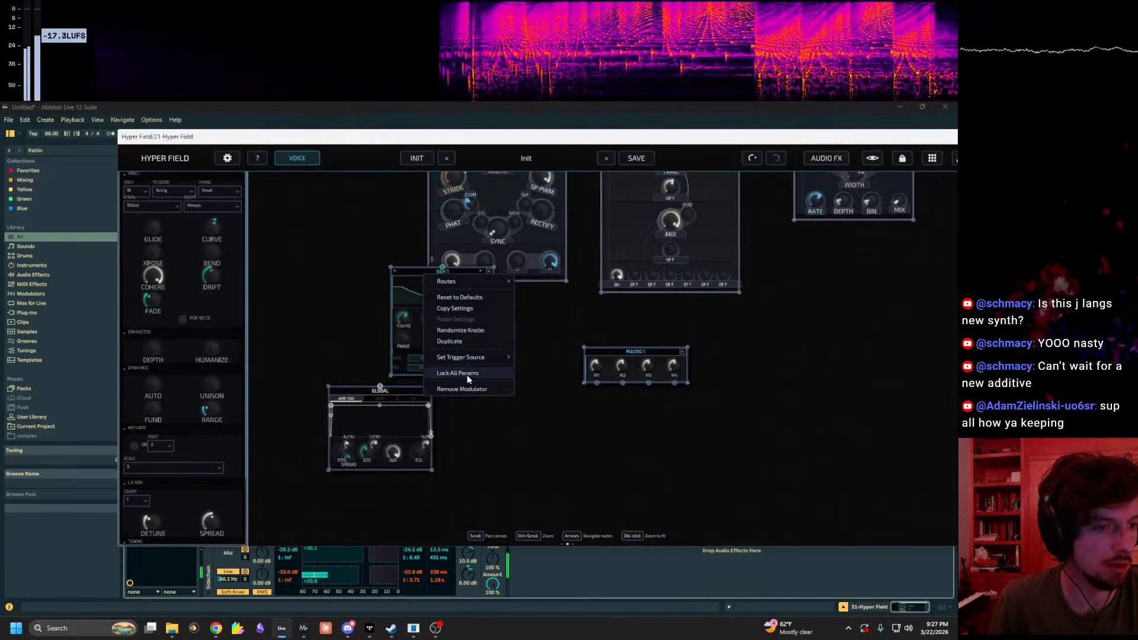
{"action": "left_click", "coordinate": [460, 389]}
Step: Raise the Pulsewave node's Stride and shift the computer keyboard's octave range to C2 to D3
{"action": "left_click_drag", "start_coordinate": [497, 382], "coordinate": [536, 415]}
{"action": "left_click_drag", "start_coordinate": [510, 329], "coordinate": [512, 289]}
{"action": "key", "text": "z"}
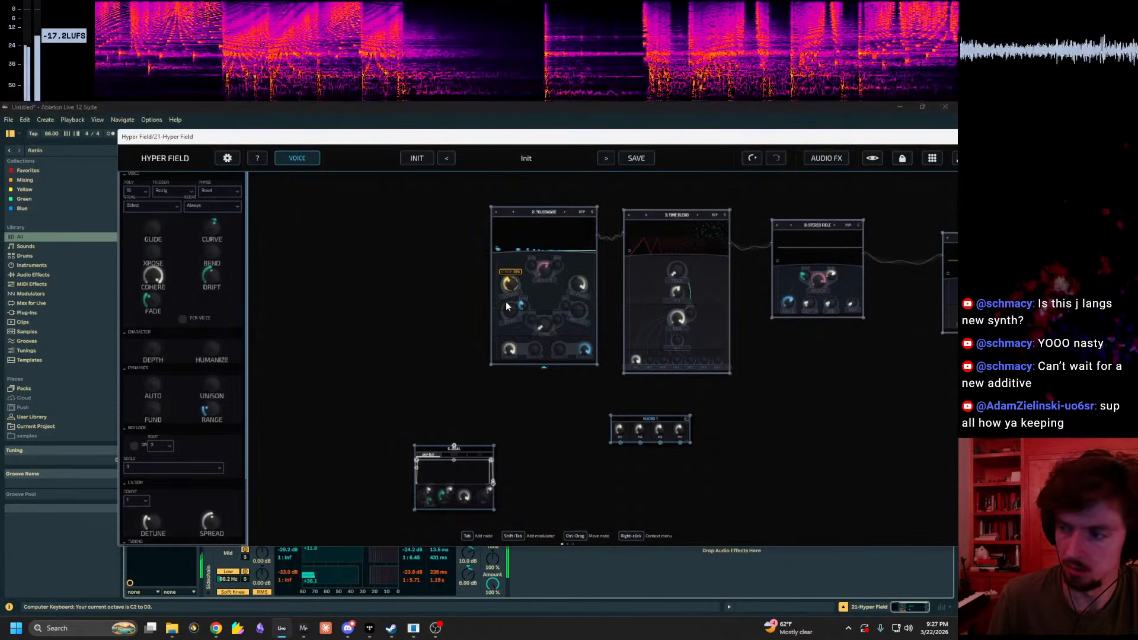
Step: Try adding an MSEG modulator in the empty area beside the Pulsewave node
{"action": "key", "text": "Tab"}
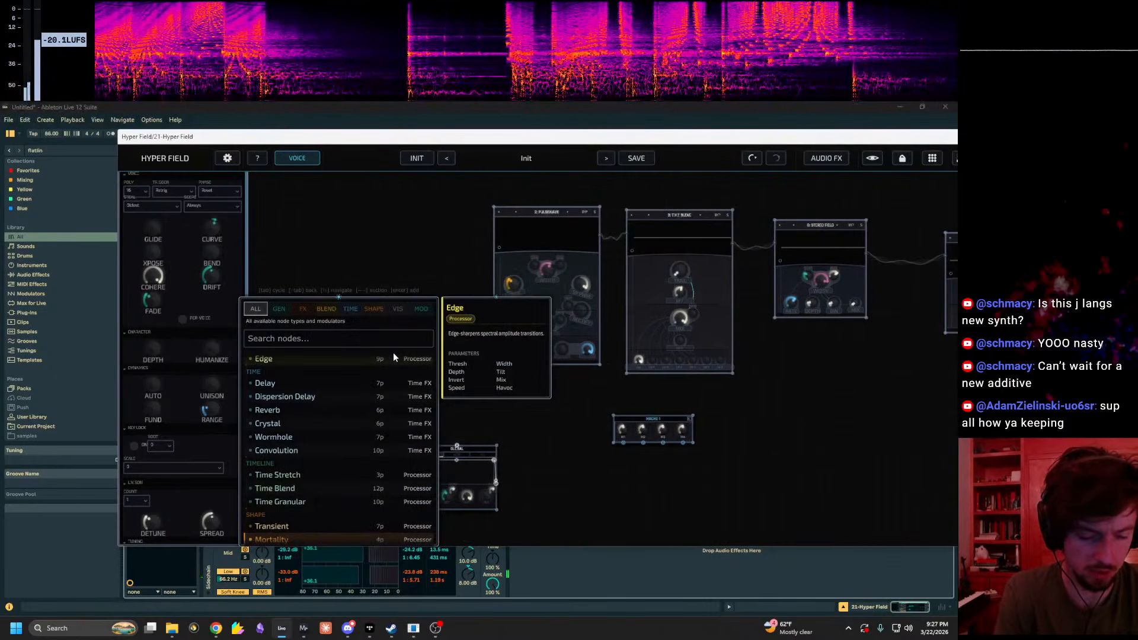
{"action": "type", "text": "mseg"}
{"action": "key", "text": "Return"}
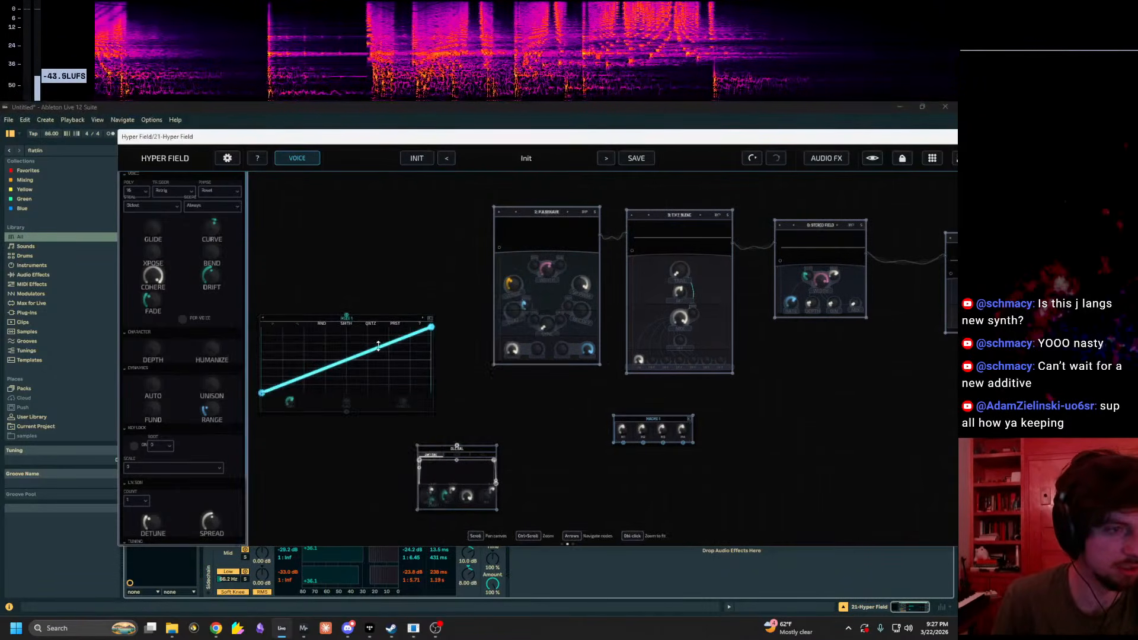
{"action": "double_click", "coordinate": [378, 347]}
Step: Add an Envelope modulator above the MSEG modulator
{"action": "key", "text": "Tab"}
{"action": "type", "text": "env"}
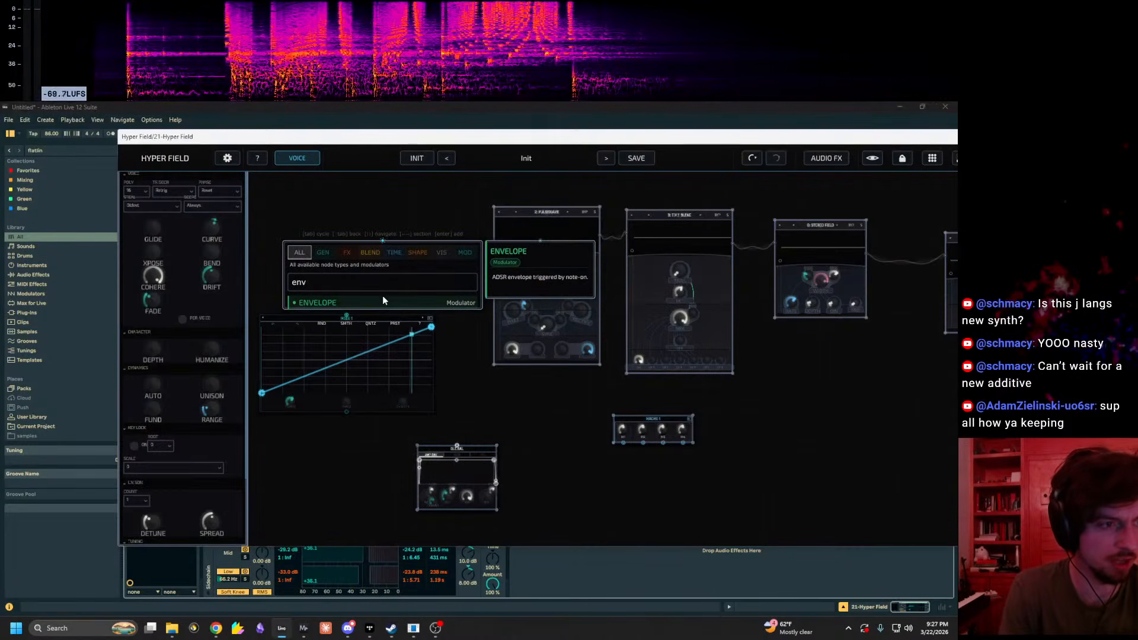
{"action": "key", "text": "Return"}
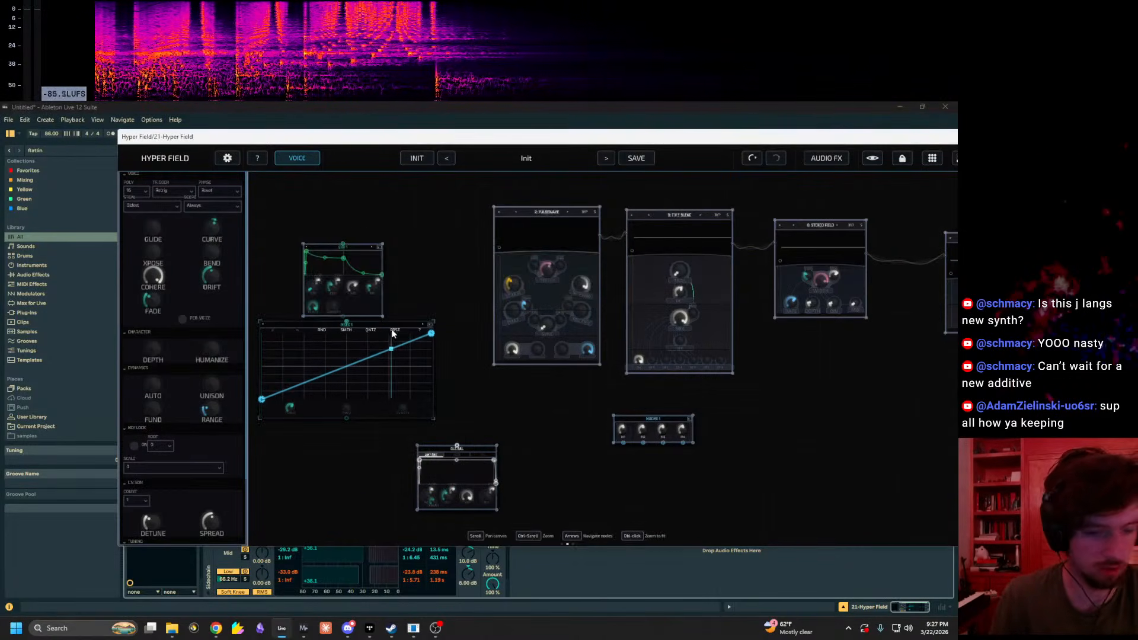
Step: Remove the MSEG modulator from the canvas
{"action": "right_click", "coordinate": [395, 330]}
{"action": "left_click", "coordinate": [365, 327]}
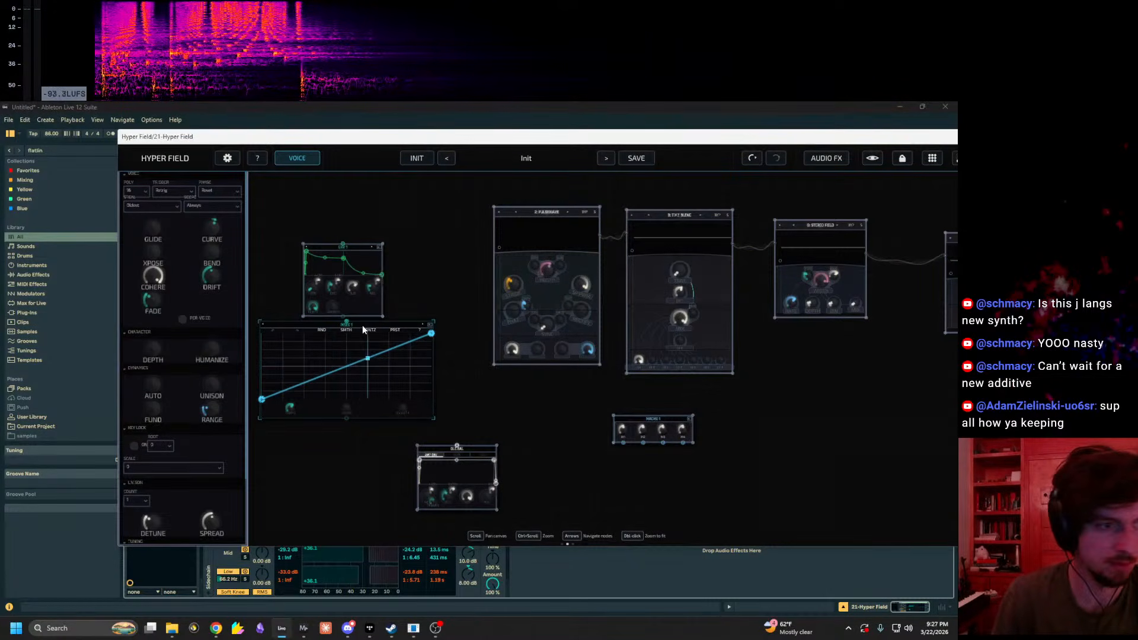
Step: Assign the Envelope modulator to the Pulsewave node's Stride and shape it with a longer attack and zero sustain
{"action": "scroll", "coordinate": [364, 328], "scroll_direction": "down", "scroll_amount": 3}
{"action": "left_click_drag", "start_coordinate": [354, 407], "coordinate": [603, 467]}
{"action": "scroll", "coordinate": [449, 386], "scroll_direction": "up", "scroll_amount": 2}
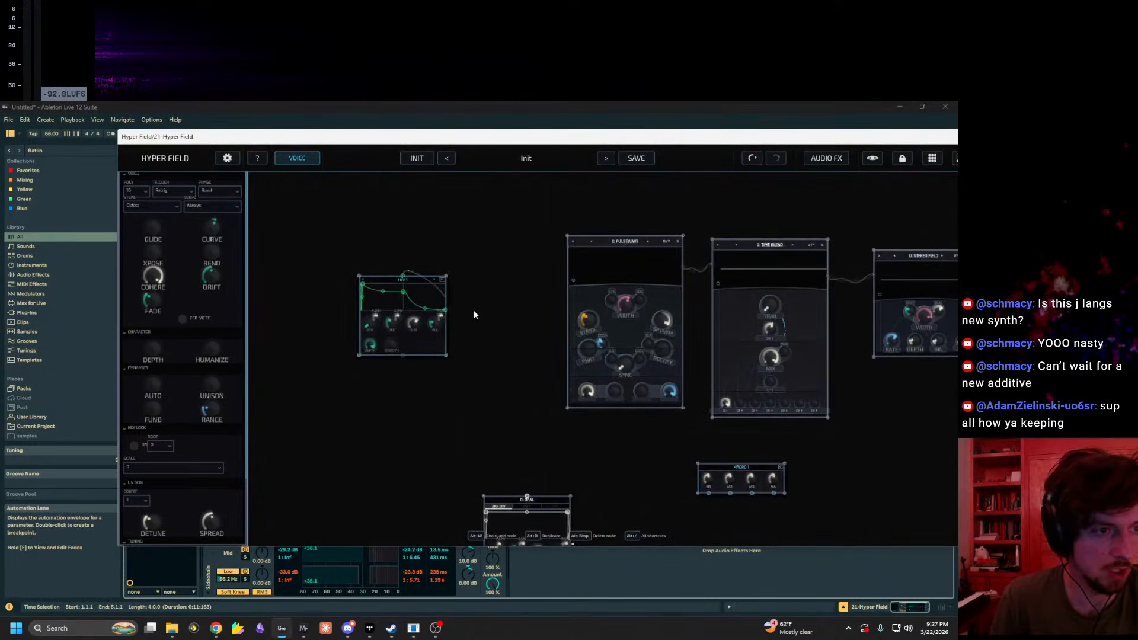
{"action": "scroll", "coordinate": [507, 323], "scroll_direction": "up", "scroll_amount": 2}
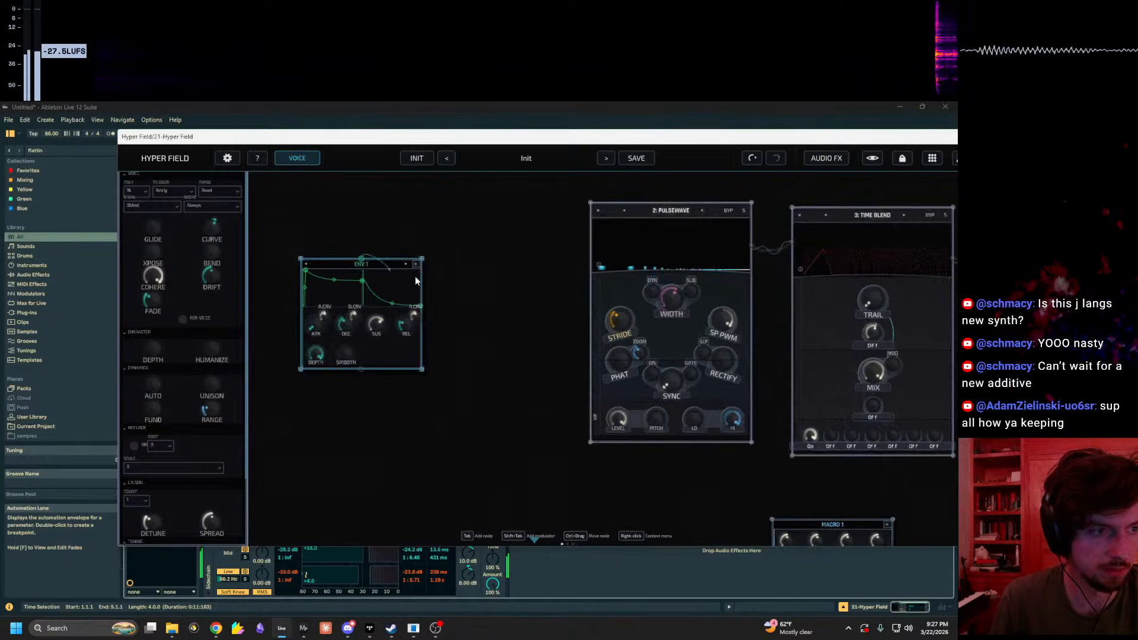
{"action": "left_click_drag", "start_coordinate": [455, 274], "coordinate": [617, 321]}
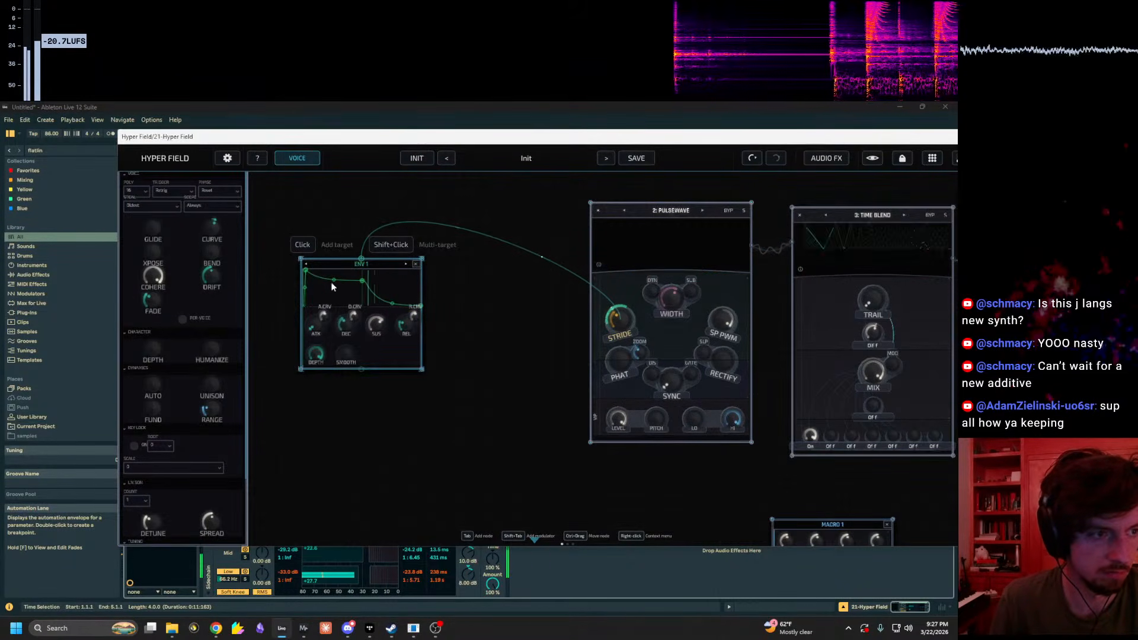
{"action": "left_click_drag", "start_coordinate": [360, 280], "coordinate": [370, 327]}
{"action": "left_click_drag", "start_coordinate": [305, 271], "coordinate": [349, 275]}
Step: Set the envelope's modulation amount on the Pulsewave node's Stride to about -0.12 and lower the Stride knob
{"action": "left_click", "coordinate": [611, 320]}
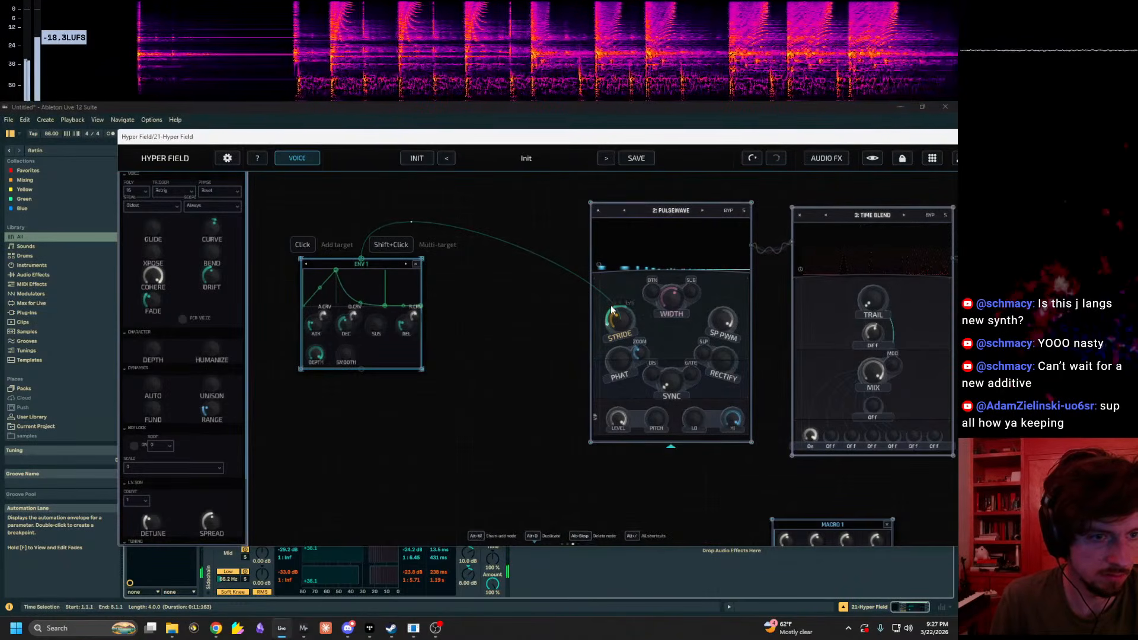
{"action": "left_click", "coordinate": [610, 314]}
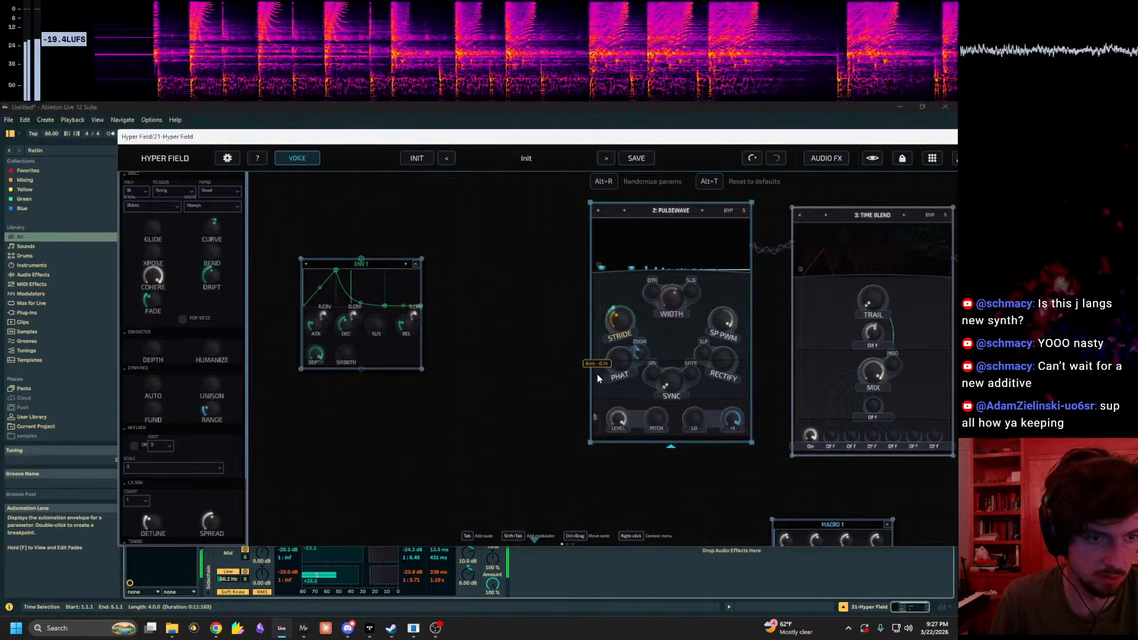
{"action": "left_click_drag", "start_coordinate": [587, 409], "coordinate": [600, 369]}
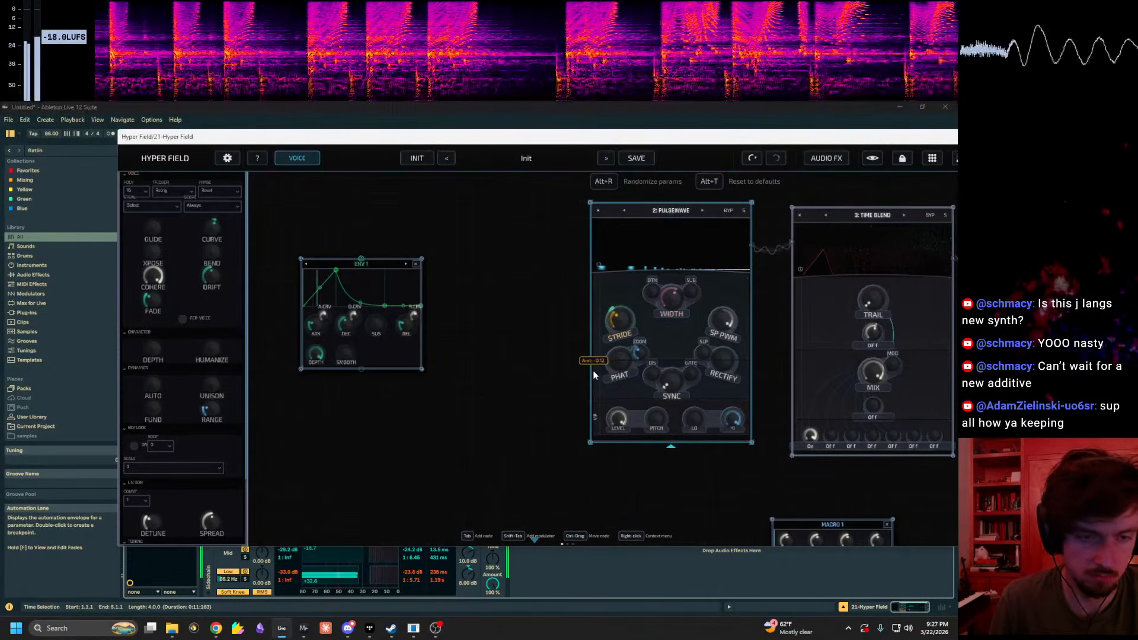
{"action": "mouse_move", "coordinate": [622, 320]}
{"action": "left_mouse_down"}
{"action": "mouse_move", "coordinate": [631, 303]}
{"action": "mouse_move", "coordinate": [621, 339]}
{"action": "left_mouse_up"}
Step: Add an S&H modulator below the envelope and assign it to the Pulsewave node's Stride
{"action": "scroll", "coordinate": [417, 339], "scroll_direction": "down", "scroll_amount": 3}
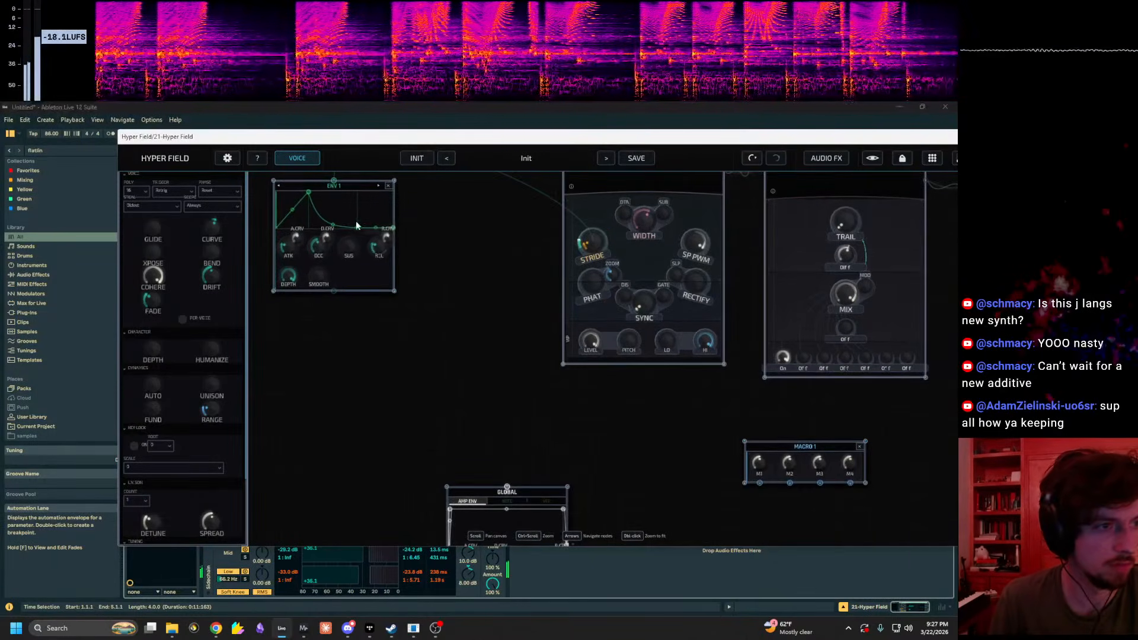
{"action": "right_click", "coordinate": [474, 343]}
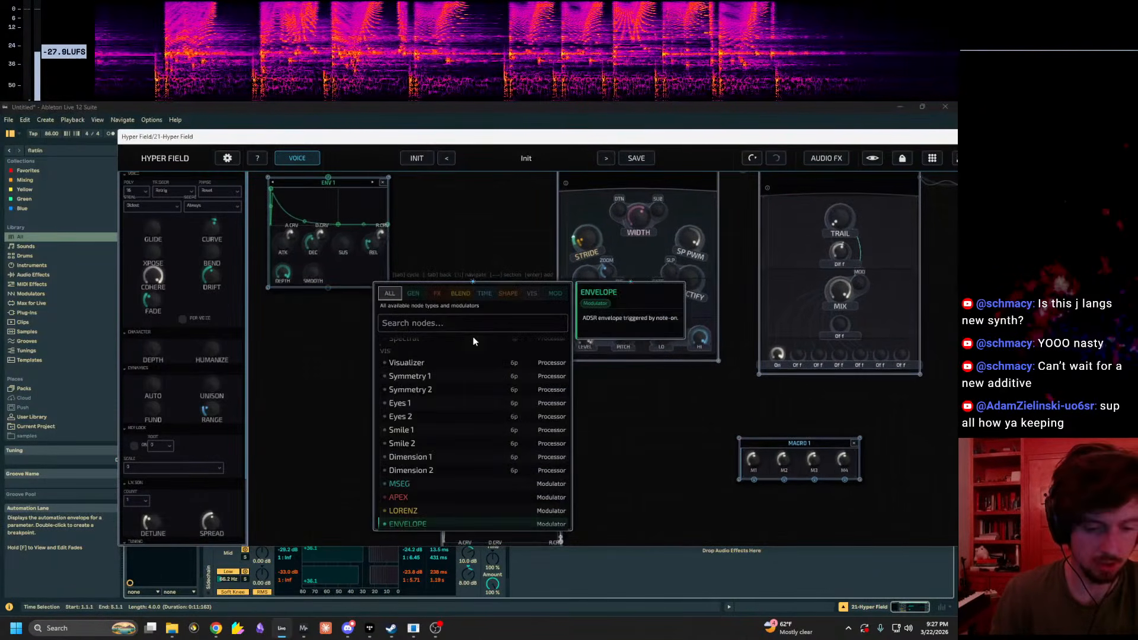
{"action": "type", "text": "s&"}
{"action": "key", "text": "Return"}
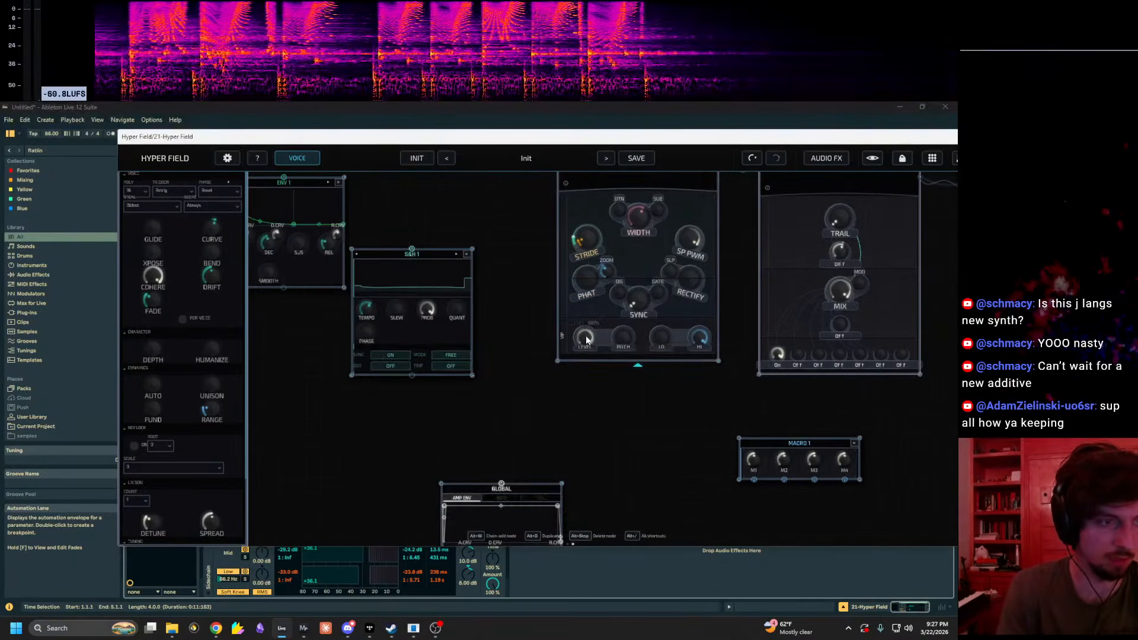
{"action": "left_click", "coordinate": [414, 250]}
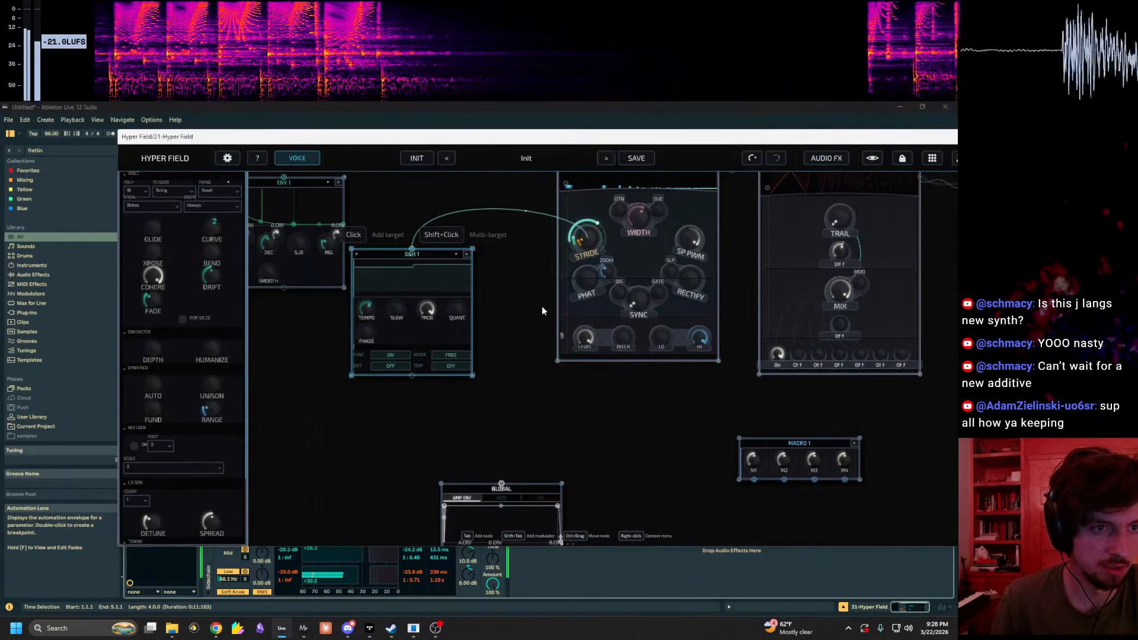
Step: Set the S&H modulator's mode to TRIG with TRIP on and turn its Tempo fully down
{"action": "left_click_drag", "start_coordinate": [623, 442], "coordinate": [684, 426]}
{"action": "left_click", "coordinate": [505, 342]}
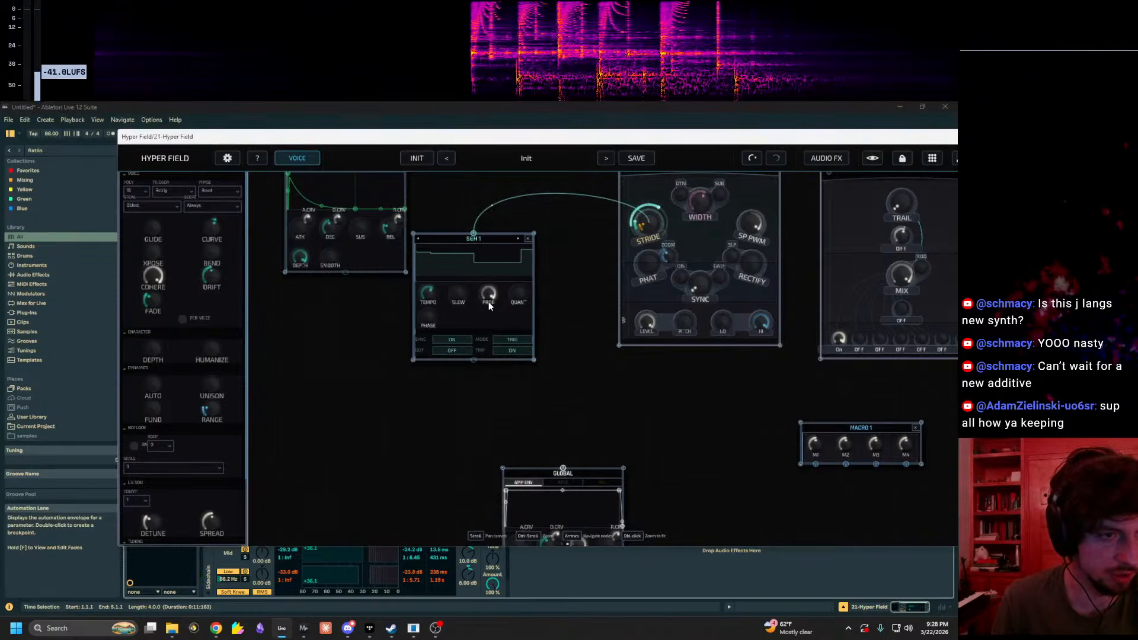
{"action": "left_click_drag", "start_coordinate": [427, 295], "coordinate": [411, 517]}
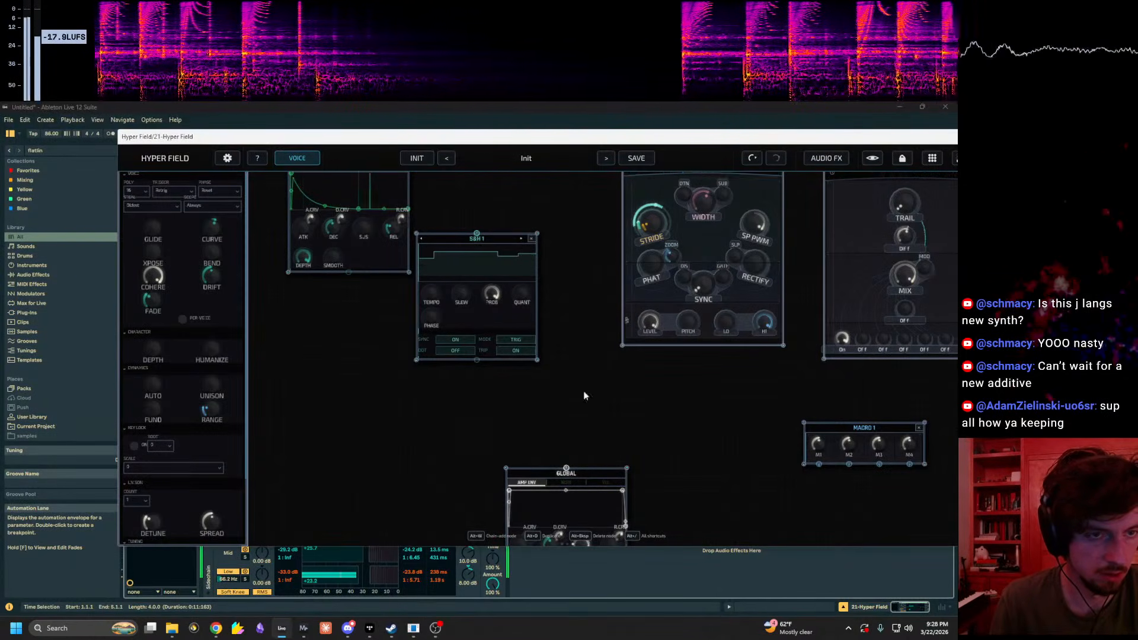
Step: Lengthen the release of the Global amp envelope and lower the computer keyboard by one octave
{"action": "left_click_drag", "start_coordinate": [639, 368], "coordinate": [576, 310]}
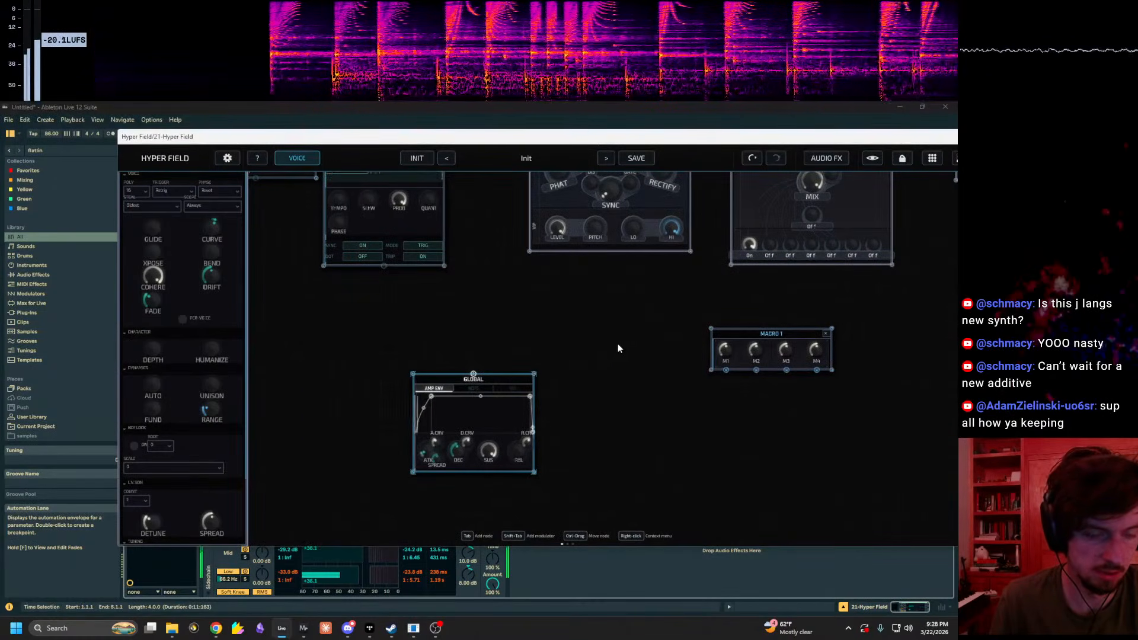
{"action": "left_click_drag", "start_coordinate": [607, 352], "coordinate": [26, 359]}
{"action": "left_click_drag", "start_coordinate": [642, 325], "coordinate": [125, 409]}
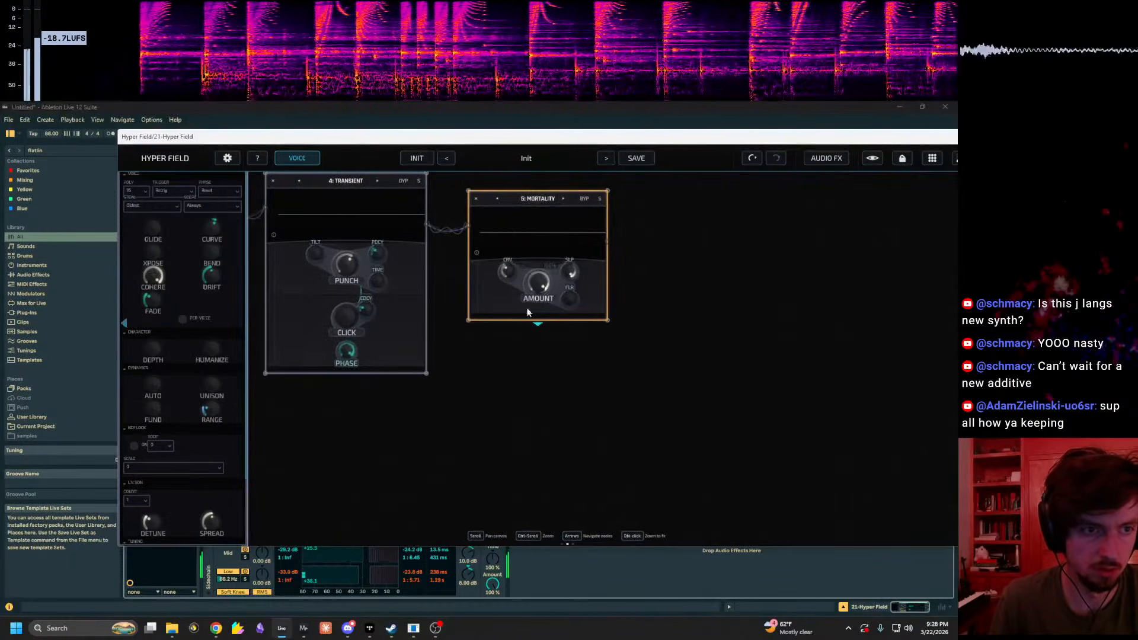
{"action": "left_click_drag", "start_coordinate": [594, 337], "coordinate": [648, 356]}
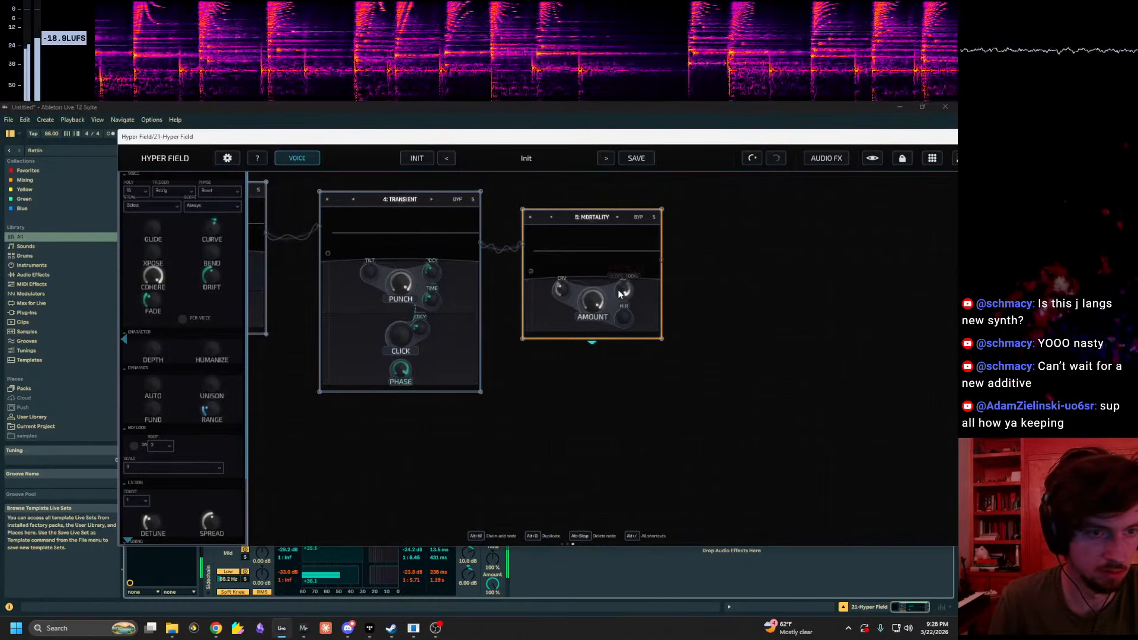
{"action": "left_click_drag", "start_coordinate": [439, 470], "coordinate": [954, 407]}
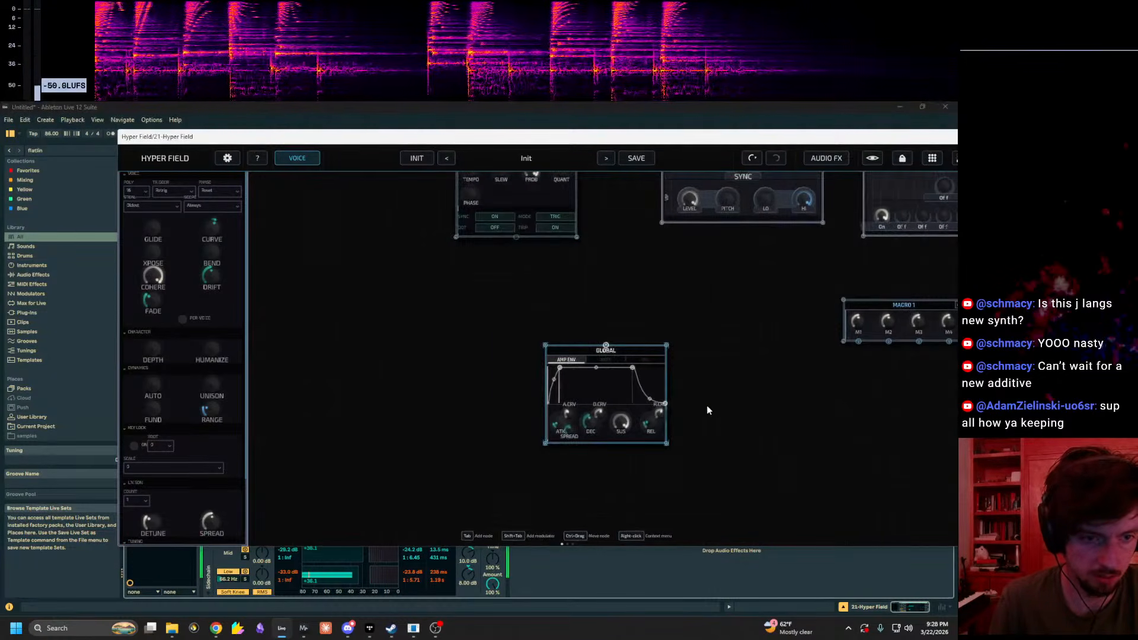
{"action": "left_click_drag", "start_coordinate": [734, 405], "coordinate": [584, 404]}
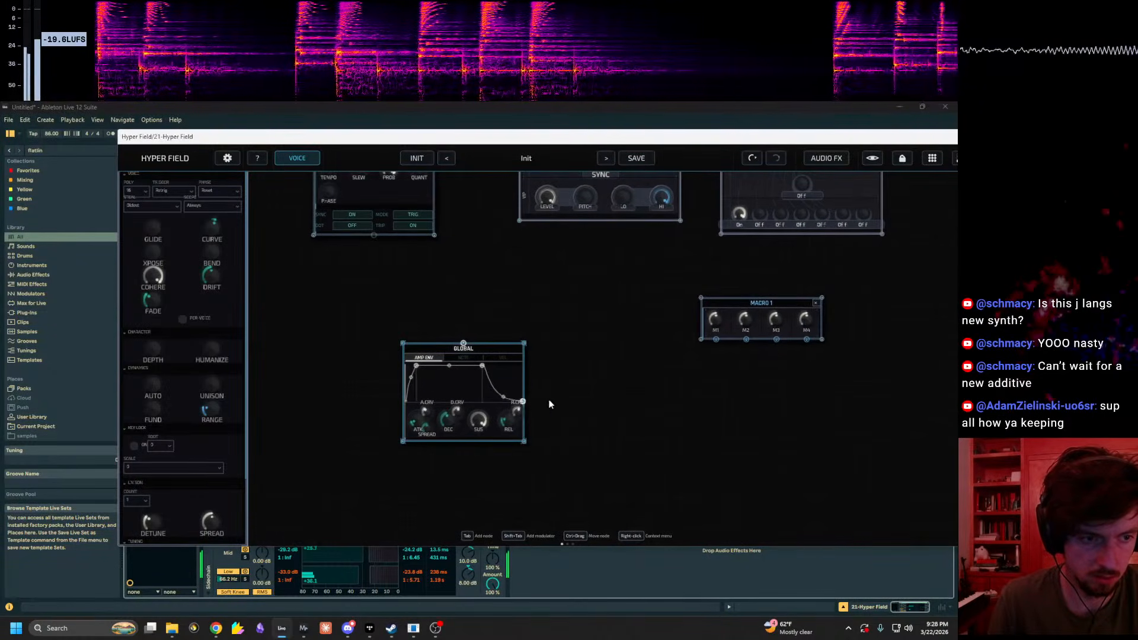
{"action": "key", "text": "z"}
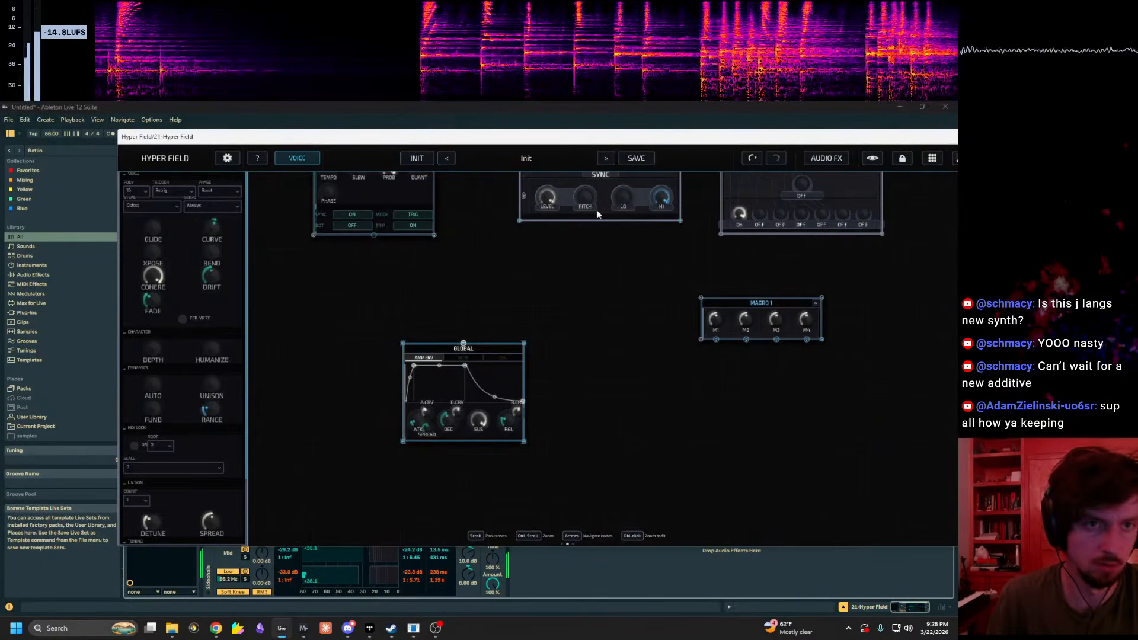
Step: Move the plugin window clear of the mixer and reset the Hyper Field track's first two sends to minus infinity
{"action": "left_click_drag", "start_coordinate": [652, 136], "coordinate": [259, 209]}
{"action": "left_click", "coordinate": [902, 235]}
{"action": "double_click", "coordinate": [902, 236]}
{"action": "double_click", "coordinate": [919, 234]}
Step: Bring the plugin window back into full view and reset the Mortality node's Slope to its default
{"action": "left_click_drag", "start_coordinate": [404, 490], "coordinate": [127, 533]}
{"action": "left_click_drag", "start_coordinate": [534, 504], "coordinate": [83, 584]}
{"action": "left_click_drag", "start_coordinate": [508, 475], "coordinate": [328, 513]}
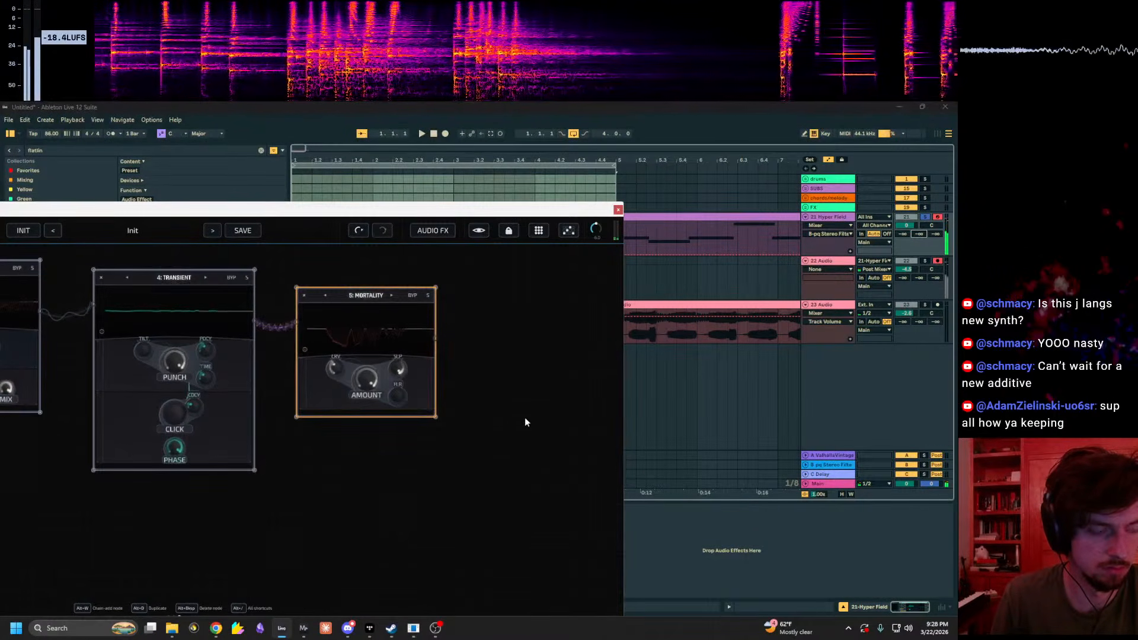
{"action": "left_click_drag", "start_coordinate": [522, 209], "coordinate": [730, 163]}
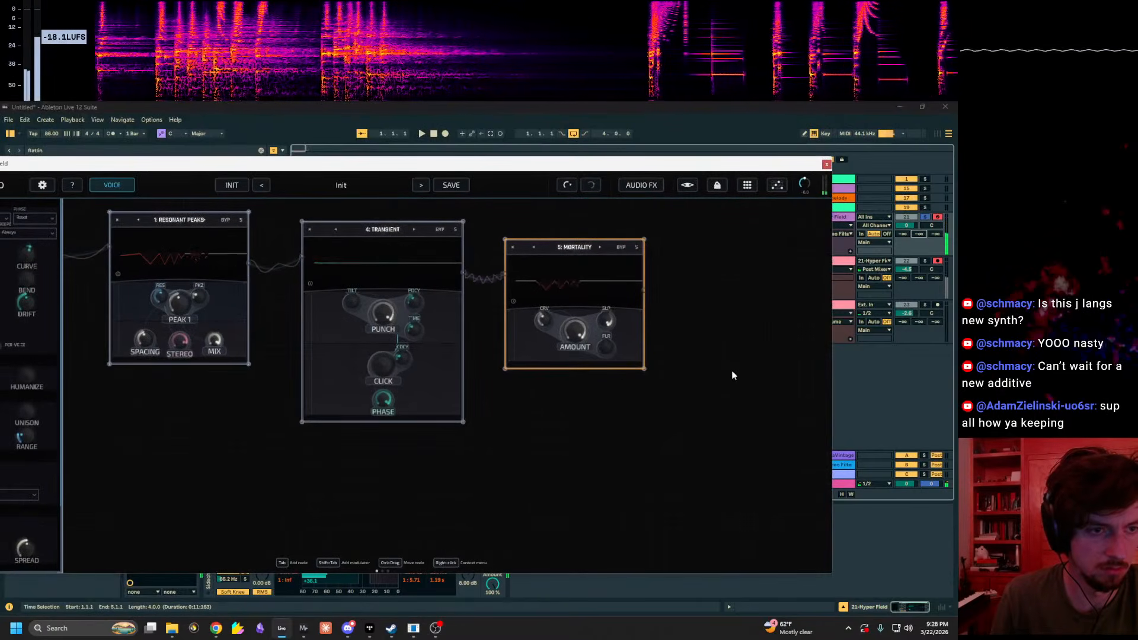
{"action": "double_click", "coordinate": [605, 322]}
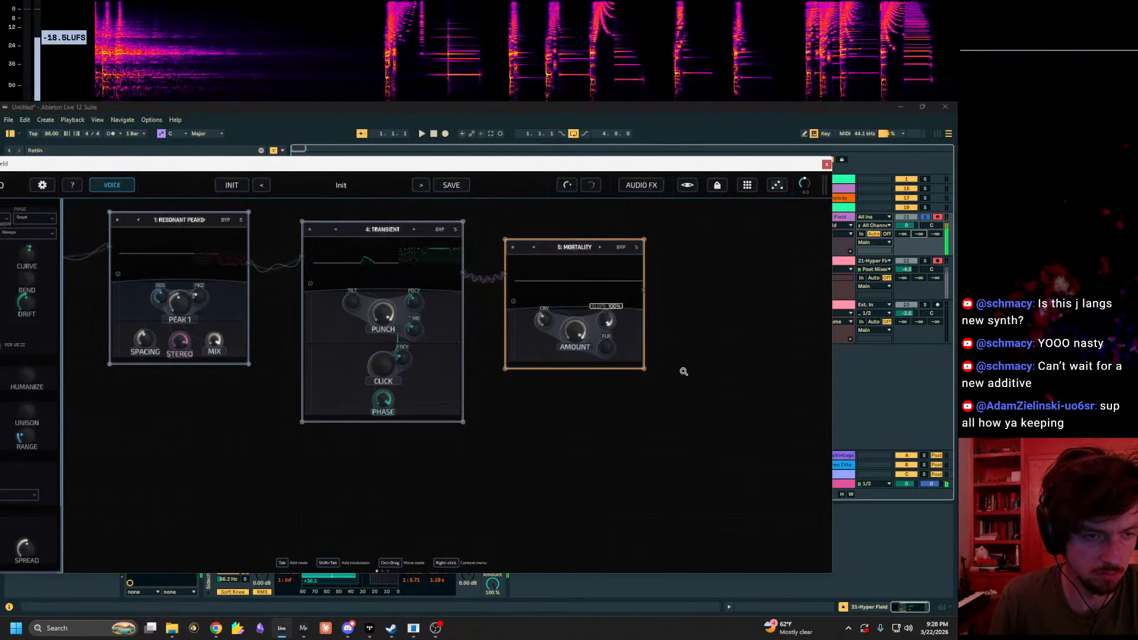
Step: Add an Allpass node and place it after the Mortality node at the end of the chain
{"action": "left_click_drag", "start_coordinate": [684, 372], "coordinate": [624, 379]}
{"action": "scroll", "coordinate": [667, 390], "scroll_direction": "up", "scroll_amount": 2}
{"action": "key", "text": "Tab"}
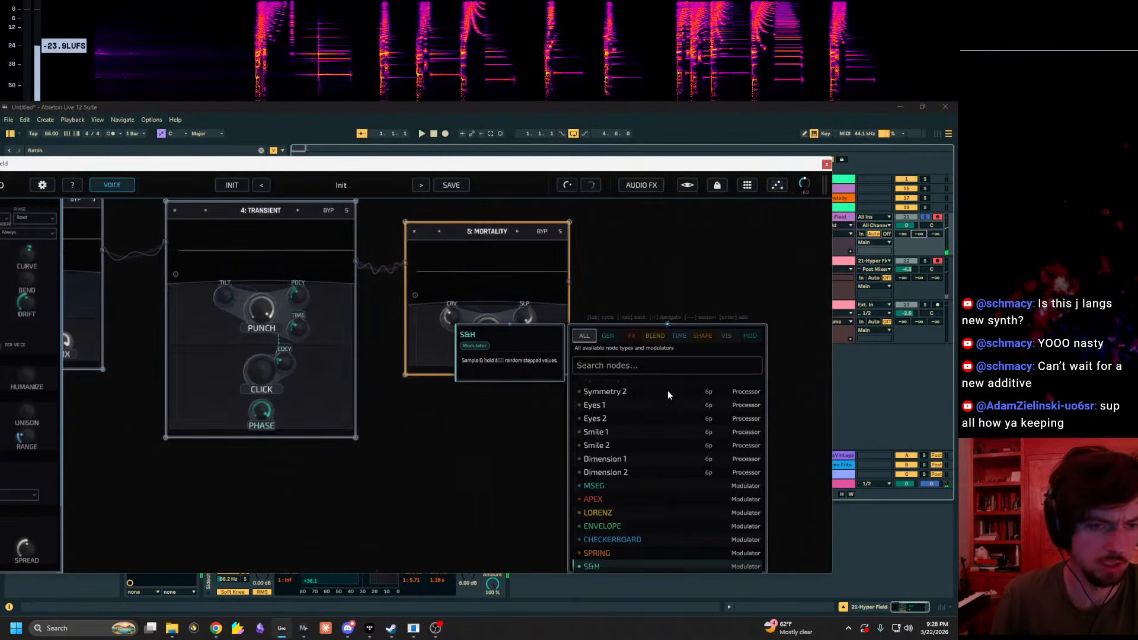
{"action": "type", "text": "allp"}
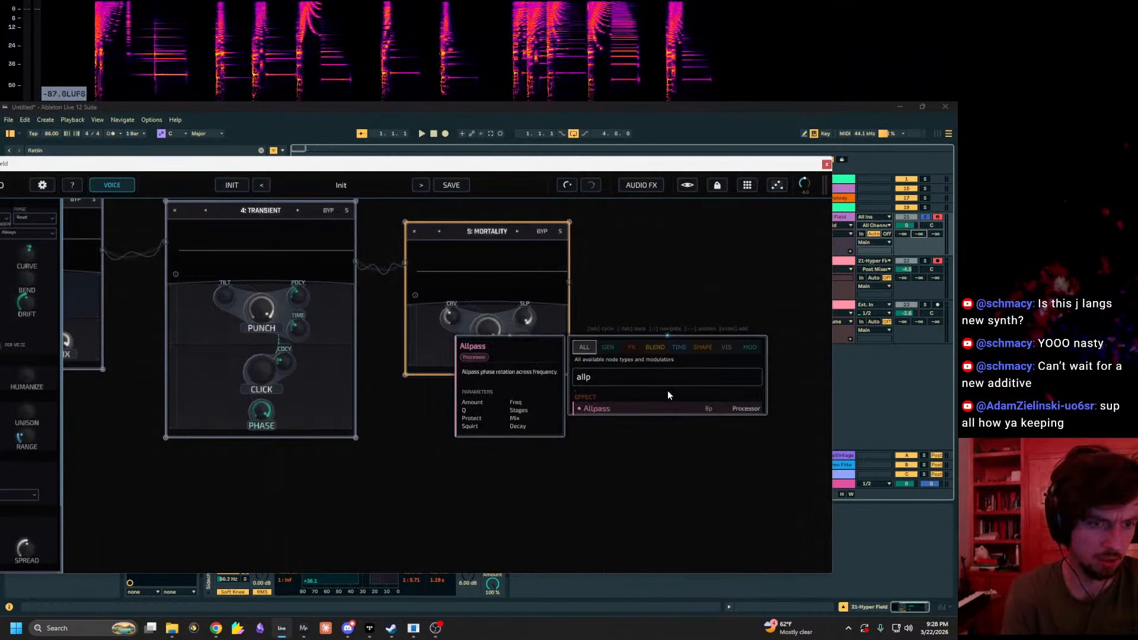
{"action": "key", "text": "Return"}
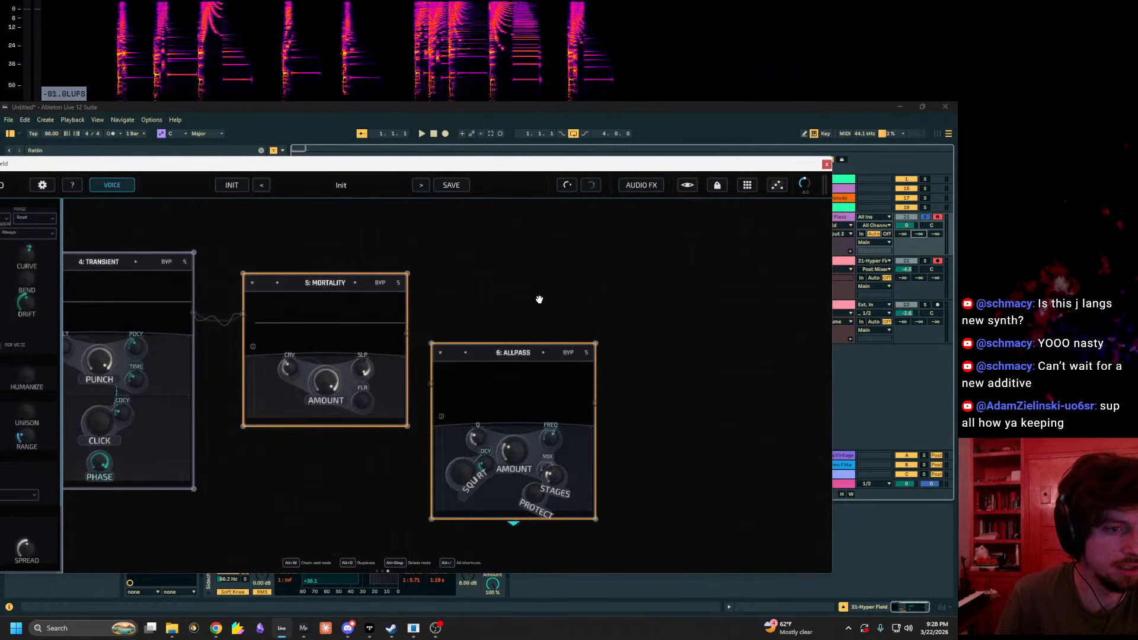
{"action": "left_click_drag", "start_coordinate": [523, 293], "coordinate": [616, 315]}
{"action": "left_click_drag", "start_coordinate": [597, 410], "coordinate": [598, 340]}
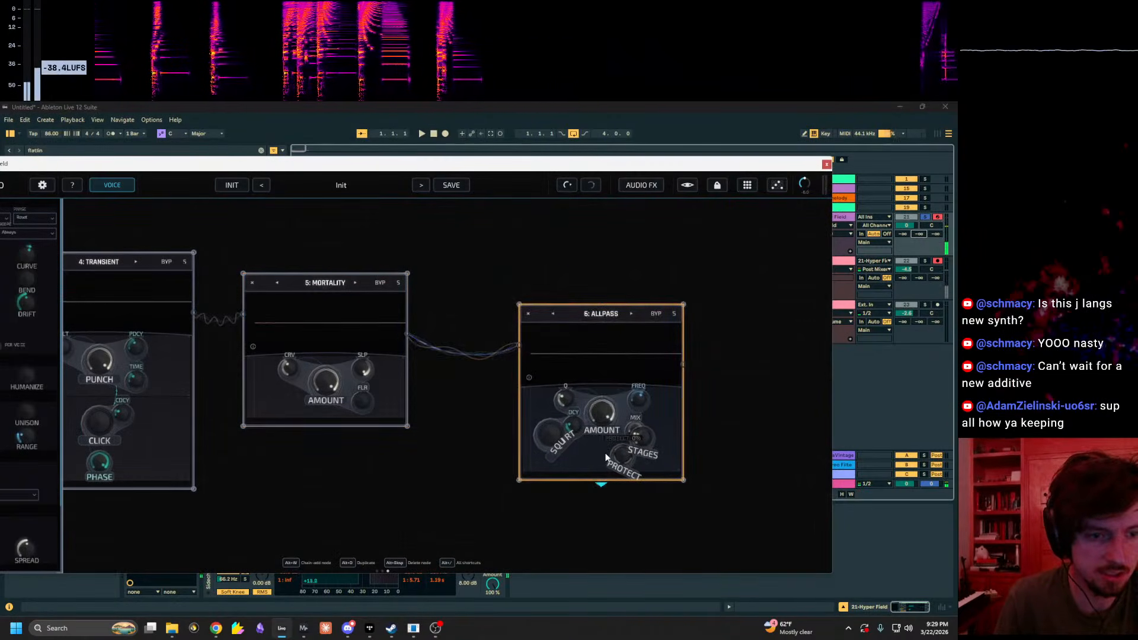
Step: Raise the Allpass node's Squirt and Stages and shift the computer keyboard octave down to C1 to D2
{"action": "left_click_drag", "start_coordinate": [551, 438], "coordinate": [573, 389]}
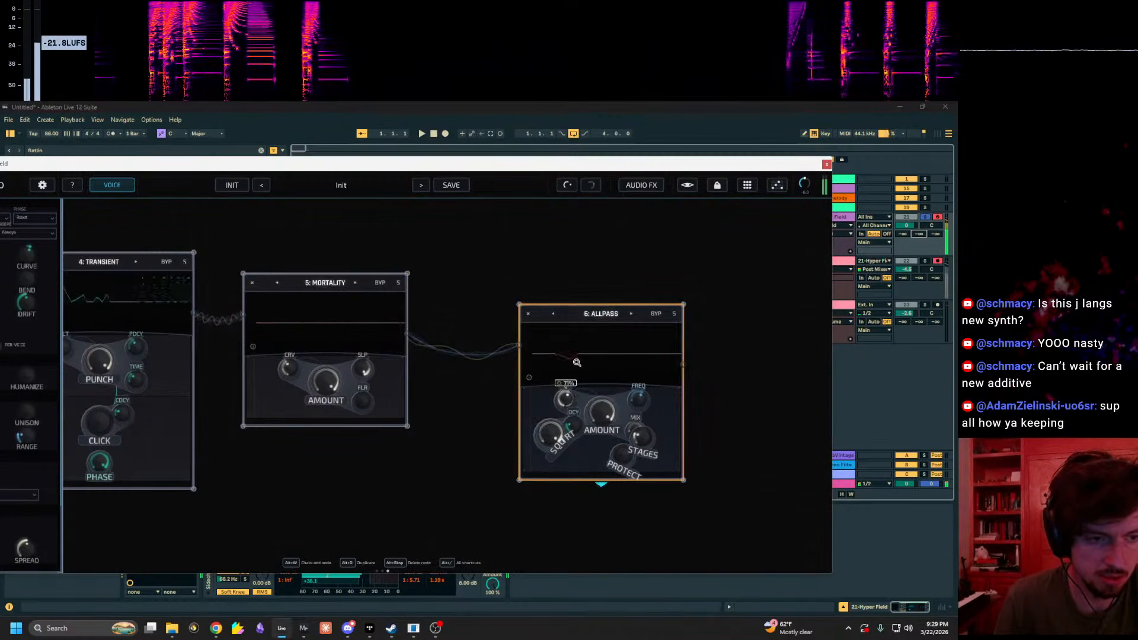
{"action": "left_click_drag", "start_coordinate": [640, 438], "coordinate": [656, 415]}
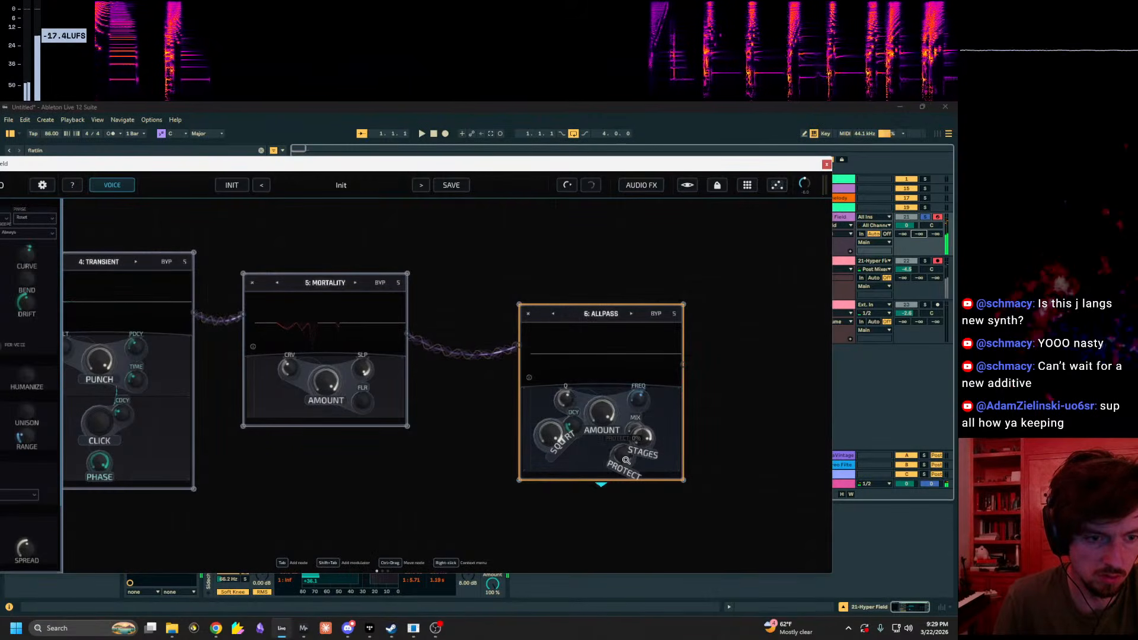
{"action": "key", "text": "z"}
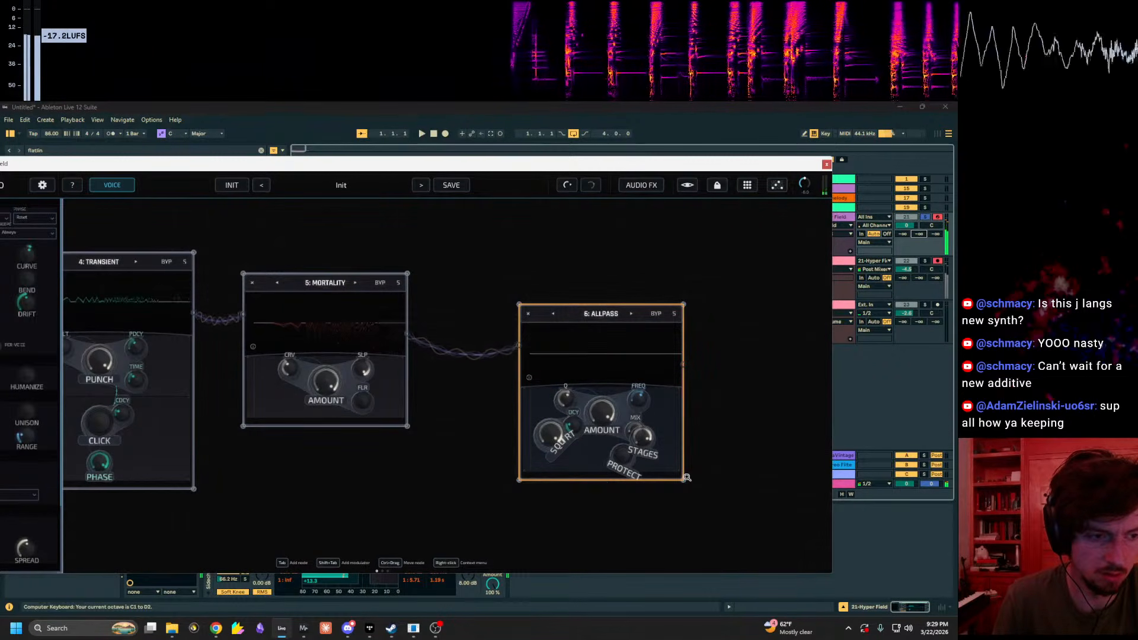
Step: Bypass the Transient and Mortality nodes in the chain
{"action": "left_click_drag", "start_coordinate": [333, 523], "coordinate": [902, 337]}
{"action": "left_click_drag", "start_coordinate": [463, 386], "coordinate": [1131, 476]}
{"action": "left_click_drag", "start_coordinate": [634, 375], "coordinate": [158, 464]}
{"action": "left_click_drag", "start_coordinate": [661, 401], "coordinate": [508, 536]}
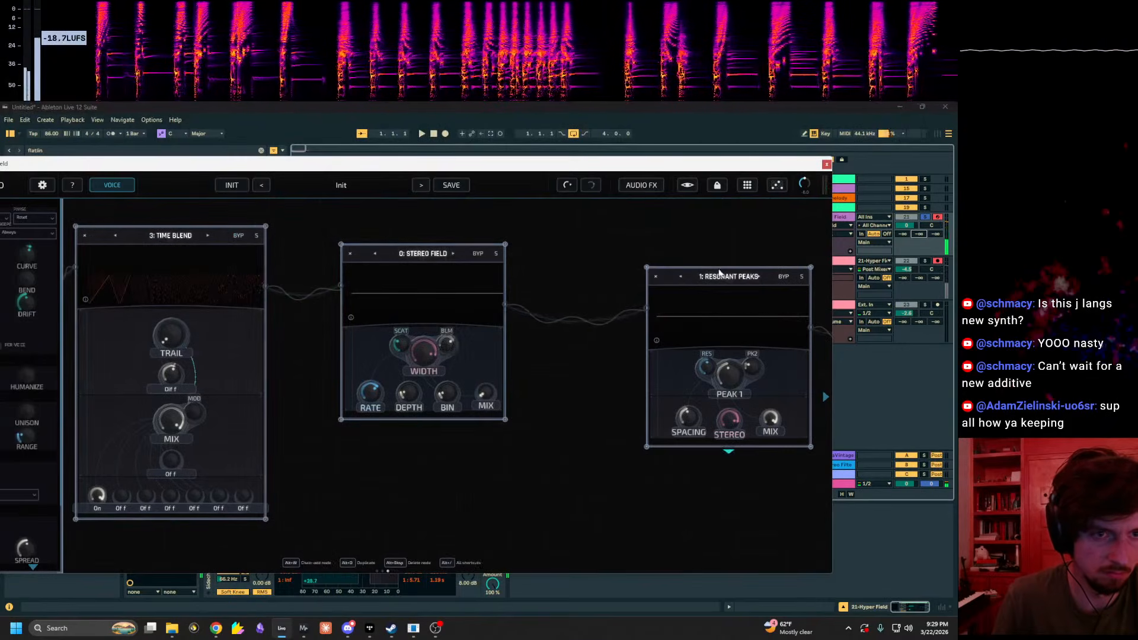
{"action": "left_click_drag", "start_coordinate": [720, 272], "coordinate": [306, 270]}
{"action": "right_click", "coordinate": [560, 305]}
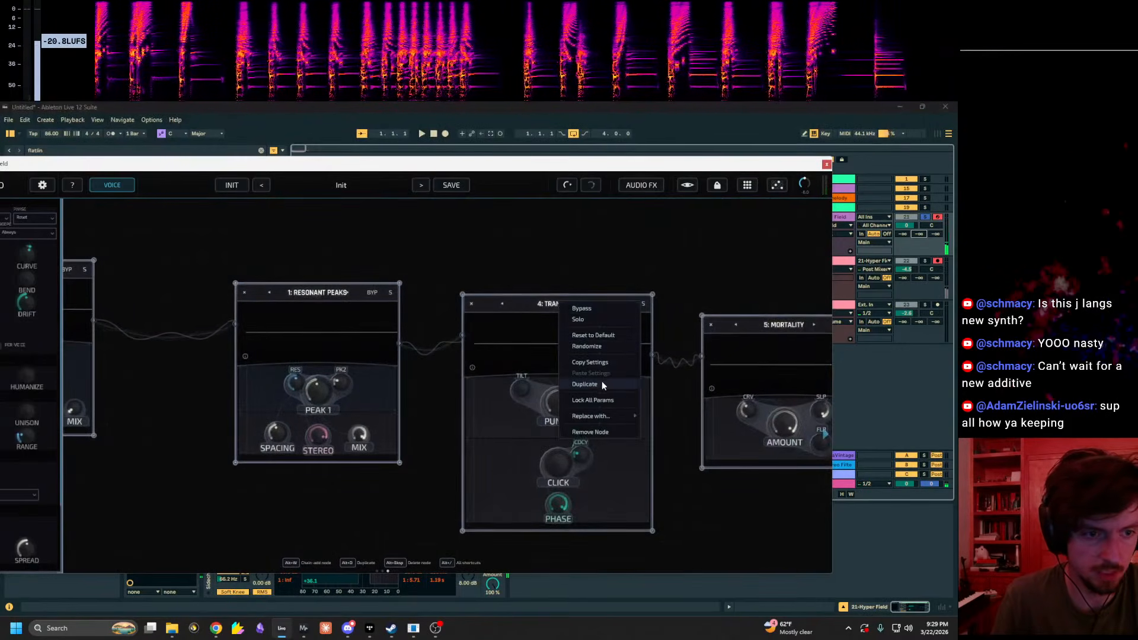
{"action": "left_click", "coordinate": [581, 309]}
{"action": "left_click_drag", "start_coordinate": [626, 257], "coordinate": [379, 273]}
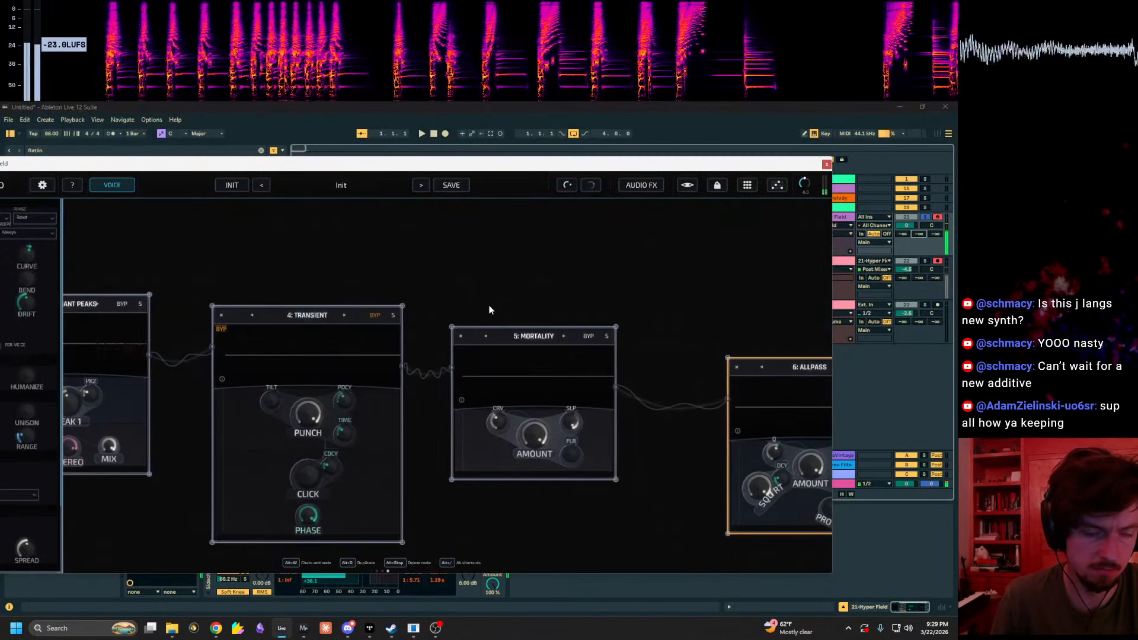
{"action": "right_click", "coordinate": [540, 339]}
{"action": "left_click", "coordinate": [558, 342]}
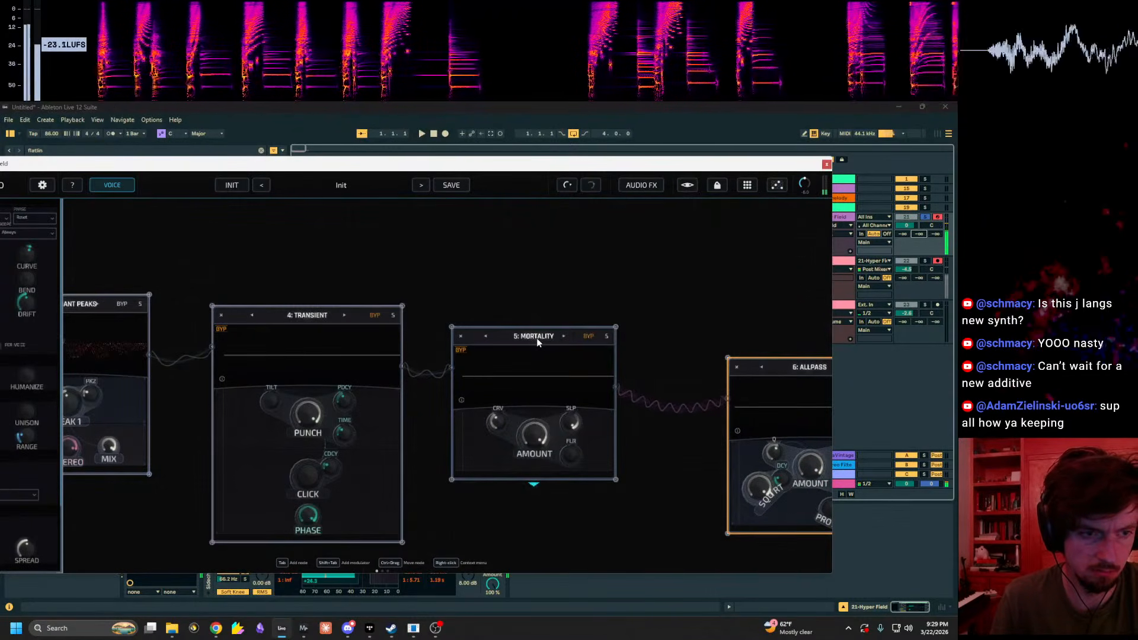
Step: Shorten the release of the Global amp envelope
{"action": "left_click_drag", "start_coordinate": [498, 306], "coordinate": [948, 198]}
{"action": "left_click_drag", "start_coordinate": [566, 356], "coordinate": [948, 259]}
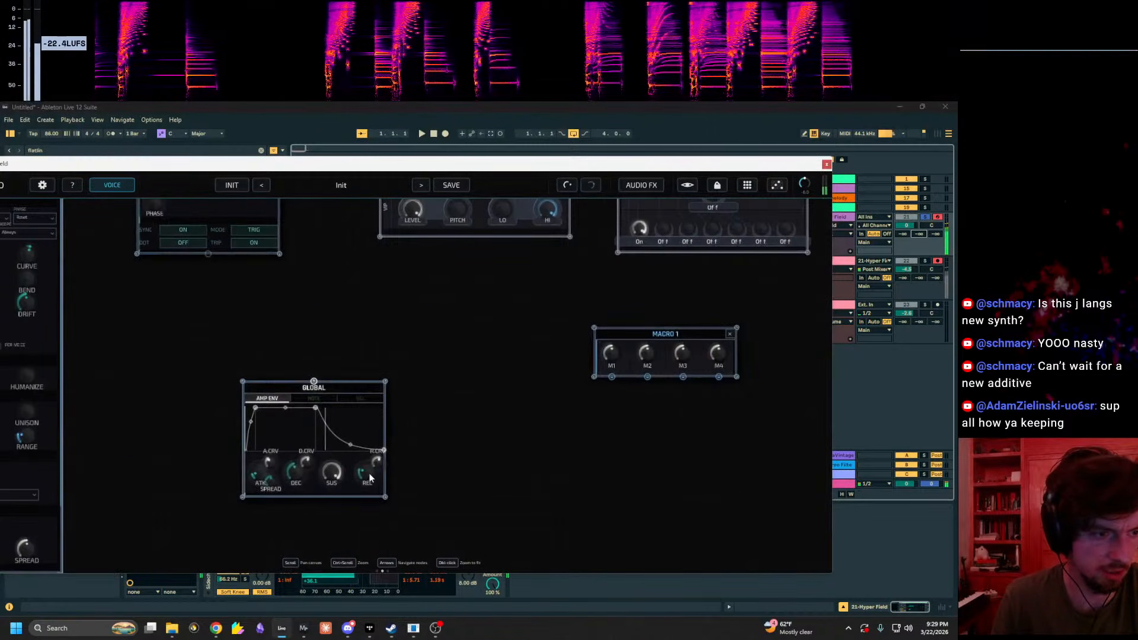
{"action": "left_click_drag", "start_coordinate": [368, 473], "coordinate": [358, 513]}
Step: Try the Hyper Field track's ValhallaVintageVerb send at -8.0 dB and reset it to minus infinity
{"action": "left_click_drag", "start_coordinate": [643, 458], "coordinate": [587, 467]}
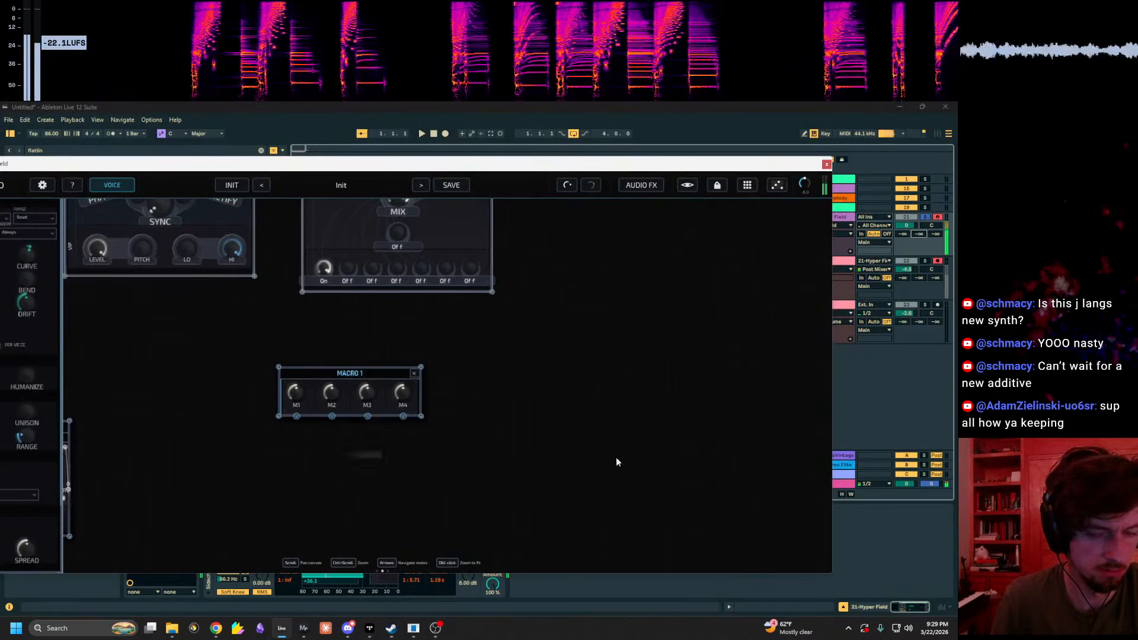
{"action": "left_click_drag", "start_coordinate": [582, 435], "coordinate": [366, 460]}
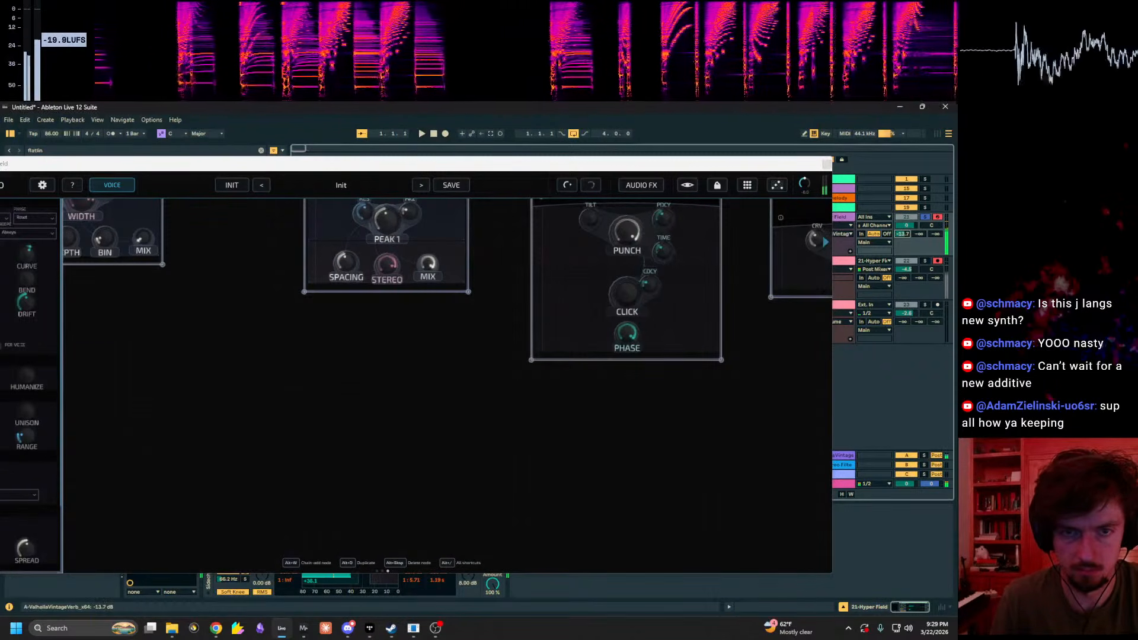
{"action": "left_click_drag", "start_coordinate": [728, 393], "coordinate": [248, 451]}
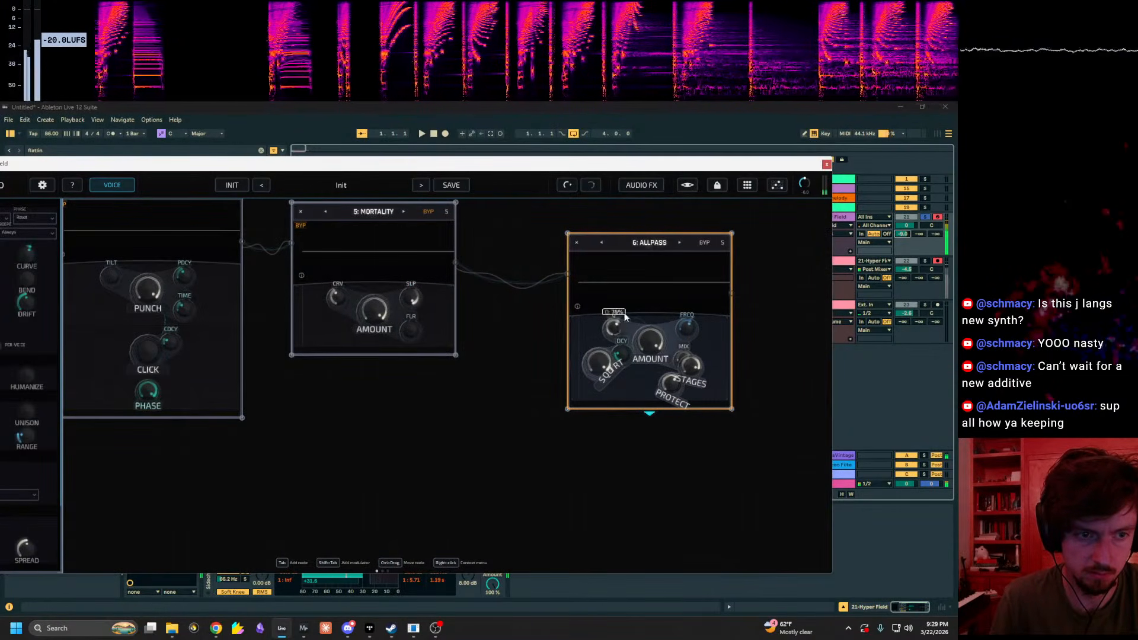
{"action": "double_click", "coordinate": [904, 234]}
Step: Shift the computer keyboard octave down to C-1 to D0 and raise it again by two octaves
{"action": "key", "text": "z"}
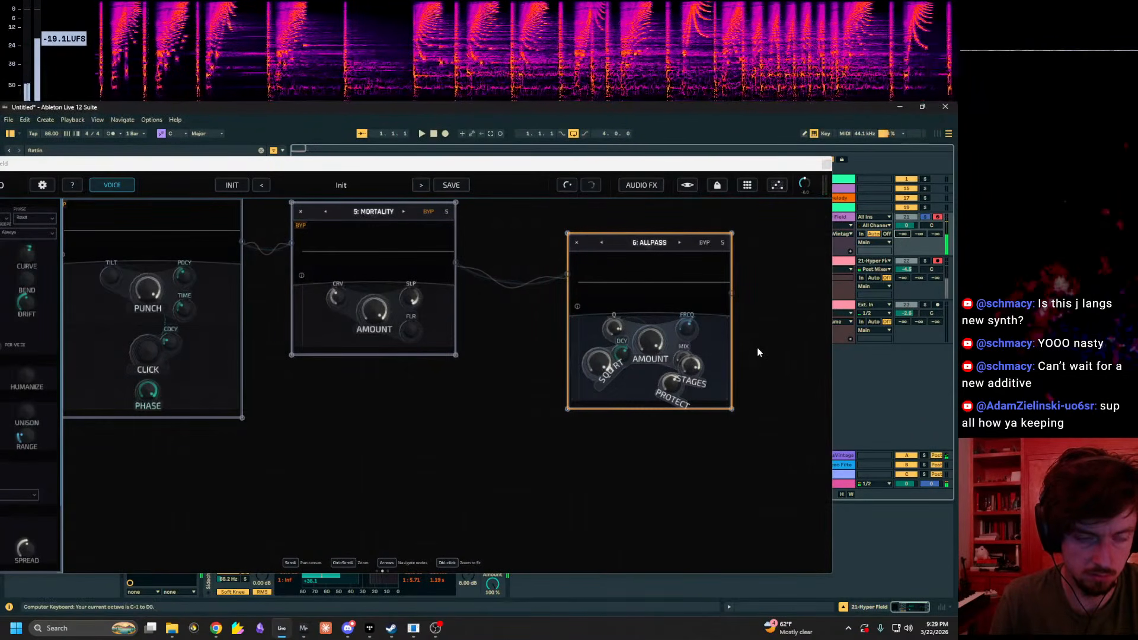
{"action": "key", "text": "x"}
{"action": "key", "text": "x"}
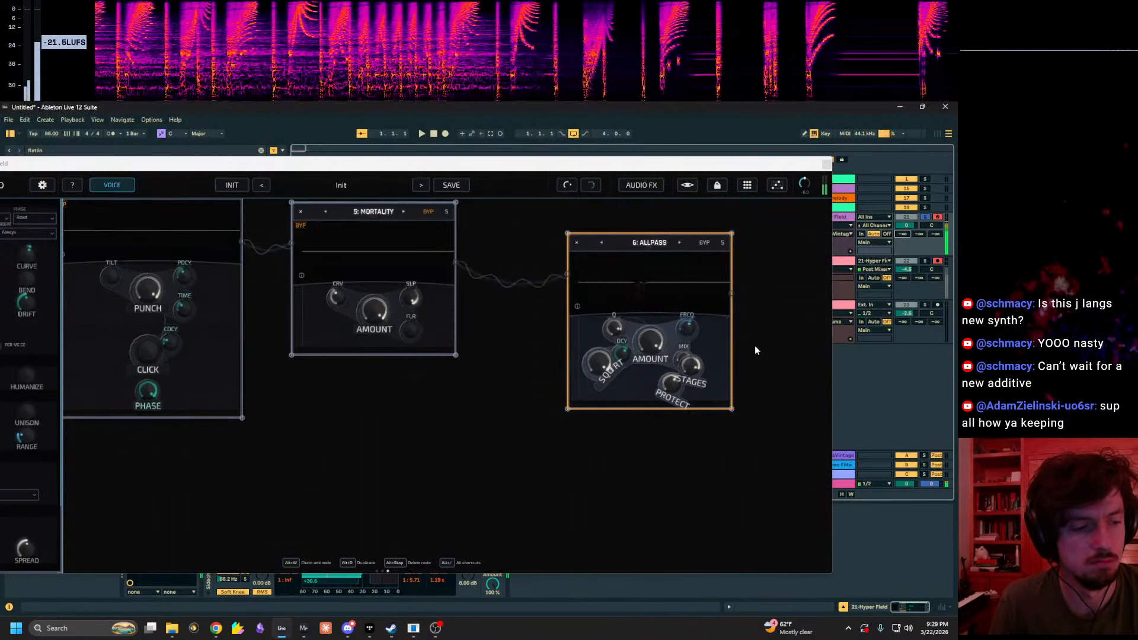
Step: Move the plugin window off the browser, search for arp and add the Arpeggiator to the Hyper Field track
{"action": "left_click_drag", "start_coordinate": [453, 163], "coordinate": [798, 184]}
{"action": "left_click_drag", "start_coordinate": [71, 151], "coordinate": [0, 143]}
{"action": "type", "text": "arp"}
{"action": "double_click", "coordinate": [173, 231]}
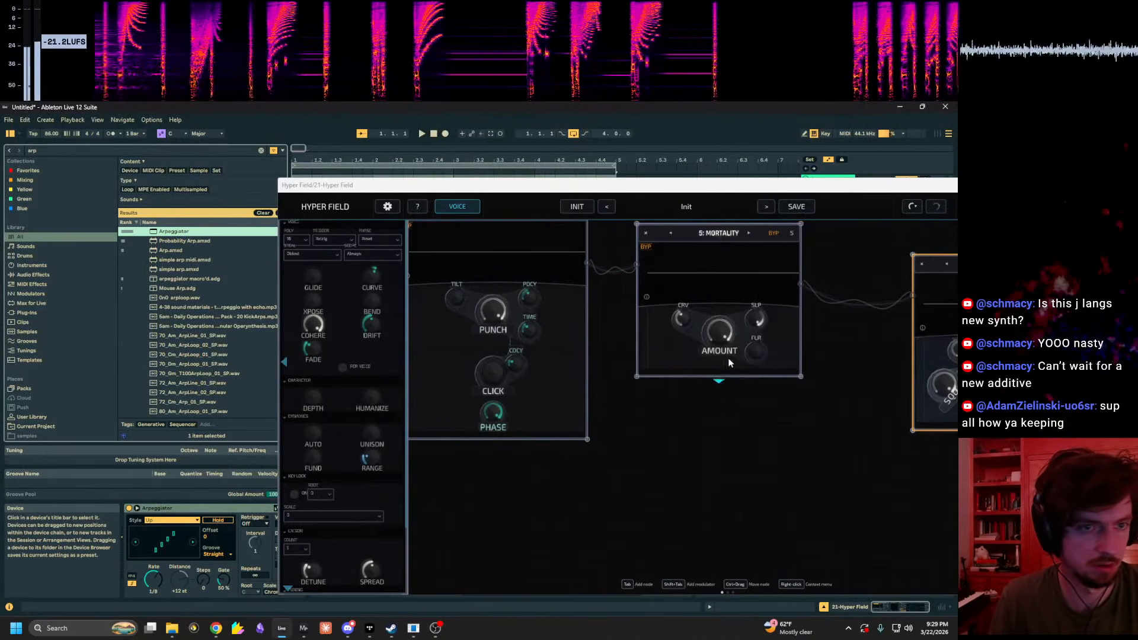
Step: Set the Arpeggiator's Gate to 48% and its Rate to 1/16
{"action": "mouse_move", "coordinate": [223, 579]}
{"action": "left_mouse_down"}
{"action": "mouse_move", "coordinate": [224, 554]}
{"action": "mouse_move", "coordinate": [224, 595]}
{"action": "left_mouse_up"}
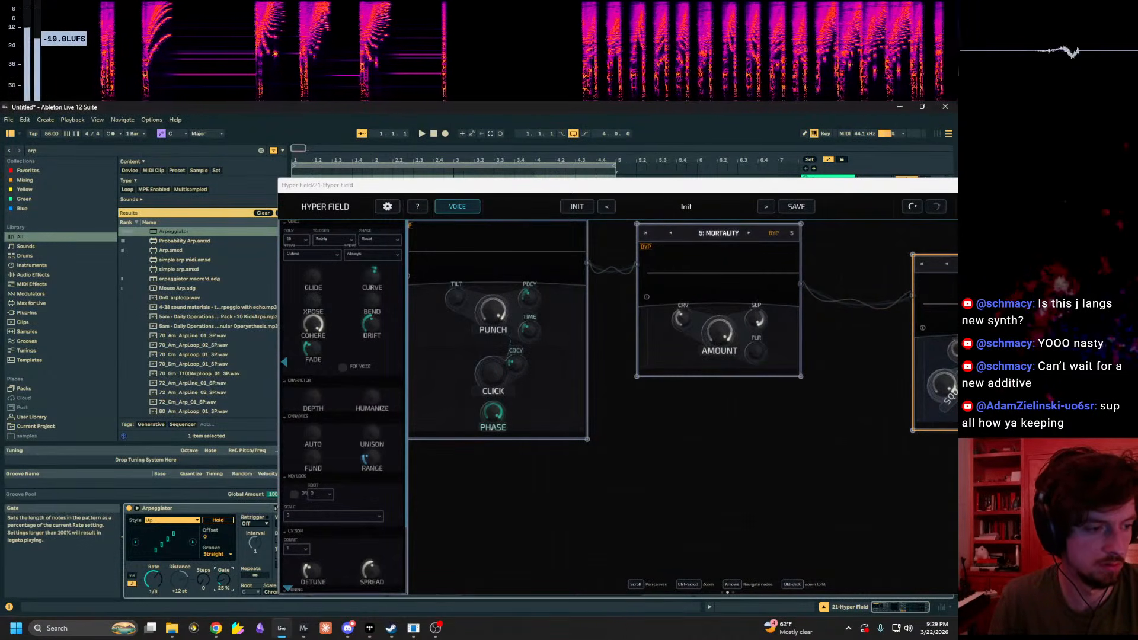
{"action": "left_click_drag", "start_coordinate": [153, 580], "coordinate": [153, 571]}
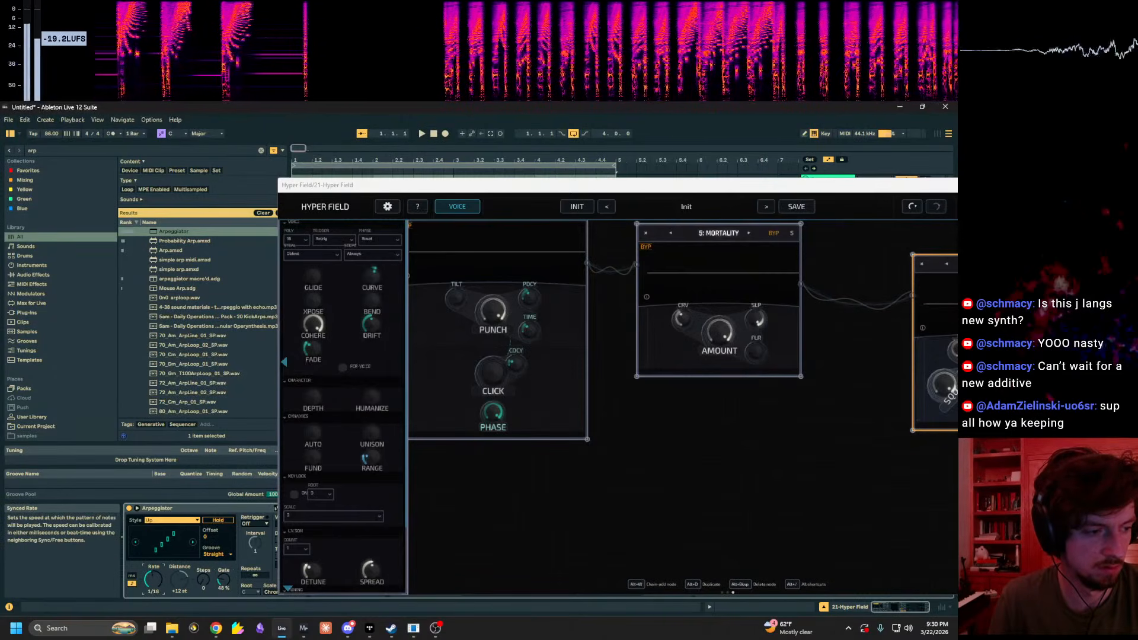
Step: Set the Arpeggiator's Gate to 63% and shift the computer keyboard octave down and up again
{"action": "left_click_drag", "start_coordinate": [224, 580], "coordinate": [223, 572]}
{"action": "left_click_drag", "start_coordinate": [728, 440], "coordinate": [399, 453]}
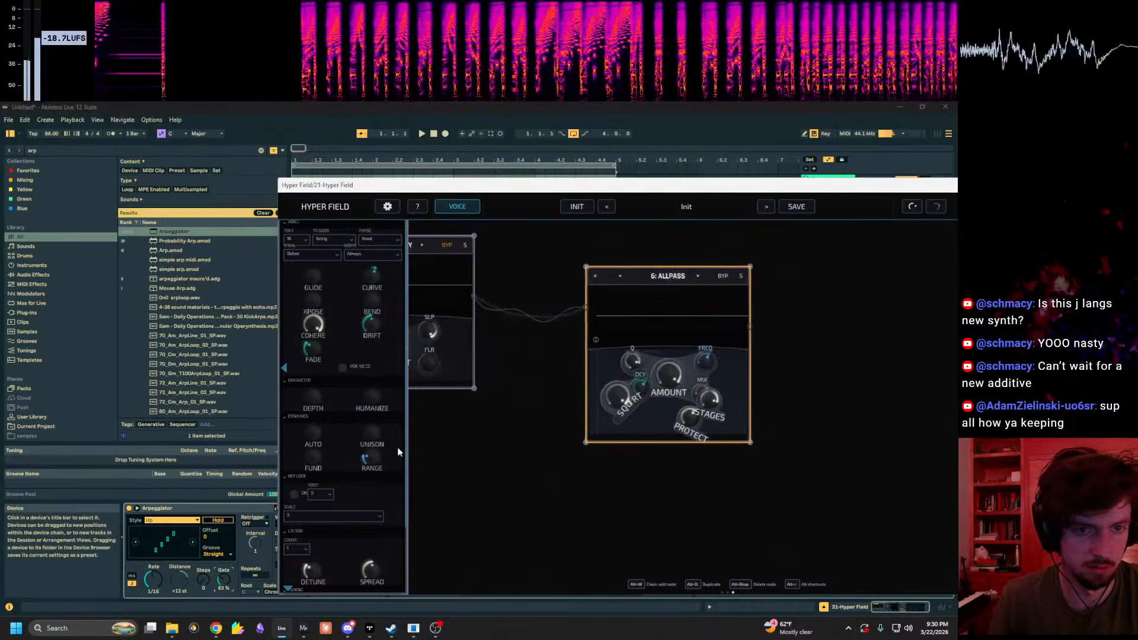
{"action": "key", "text": "z"}
{"action": "key", "text": "x"}
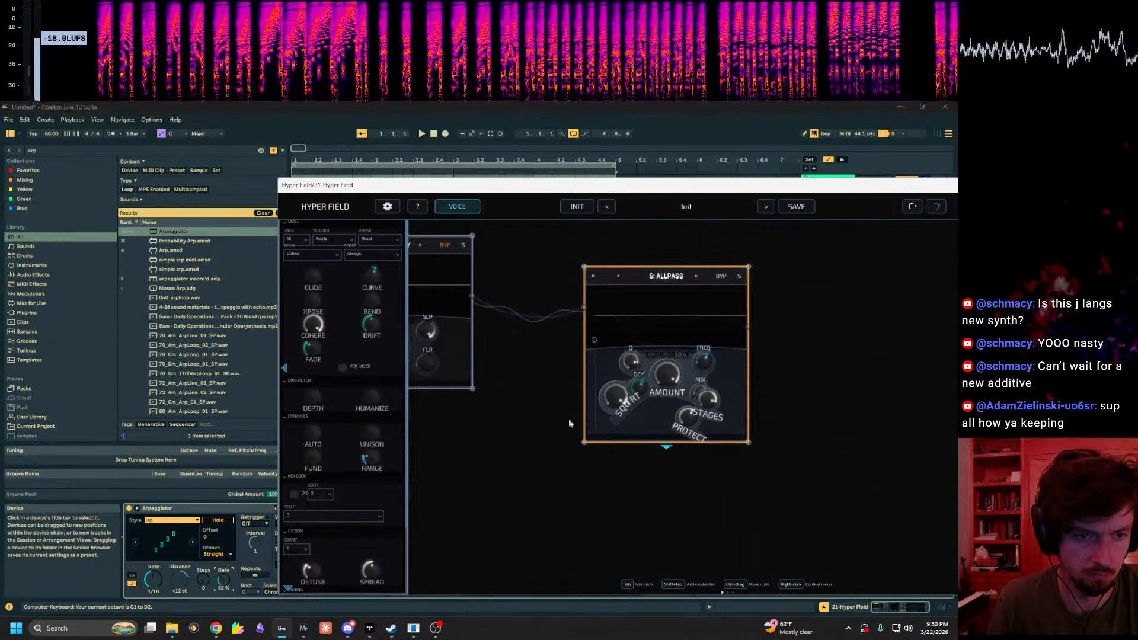
Step: Reposition the Hyper Field window and take the Mortality node out of bypass
{"action": "left_click_drag", "start_coordinate": [729, 189], "coordinate": [542, 181]}
{"action": "left_click_drag", "start_coordinate": [375, 425], "coordinate": [582, 432]}
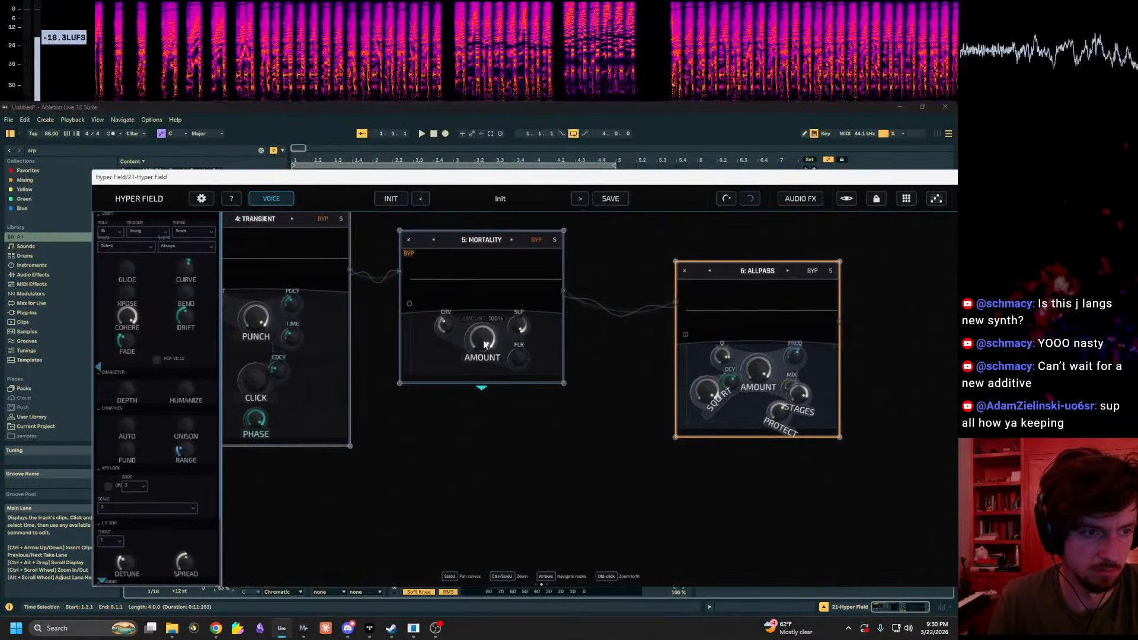
{"action": "right_click", "coordinate": [486, 239]}
{"action": "left_click", "coordinate": [500, 244]}
Step: Adjust the RES and PK2 amounts on the Resonant Peaks node
{"action": "left_click_drag", "start_coordinate": [449, 446], "coordinate": [620, 478]}
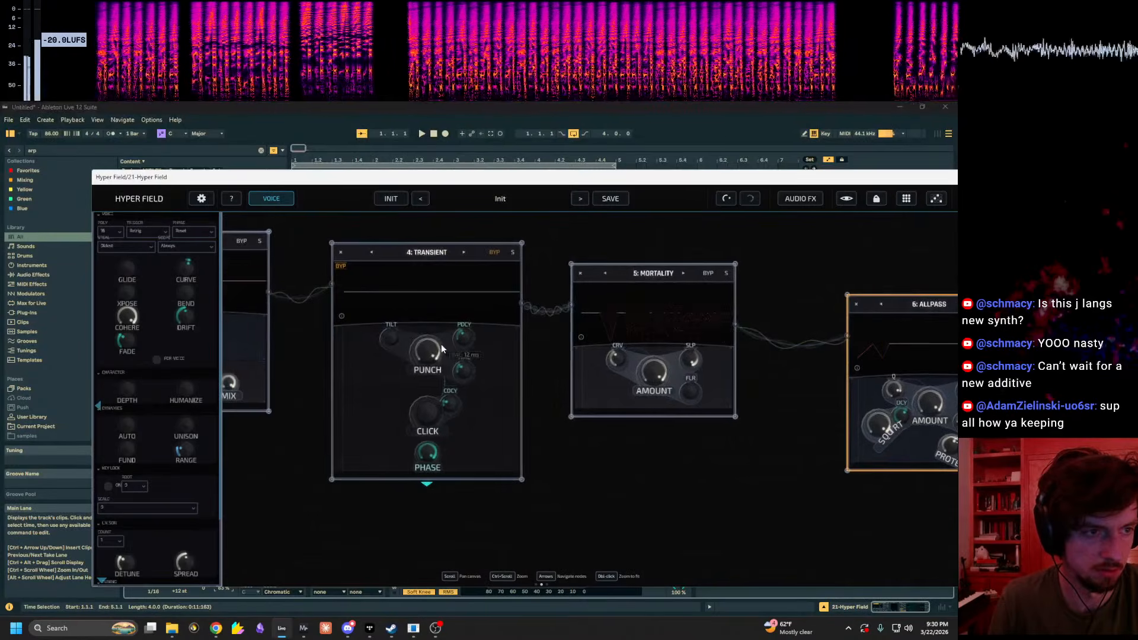
{"action": "left_click_drag", "start_coordinate": [312, 462], "coordinate": [574, 508]}
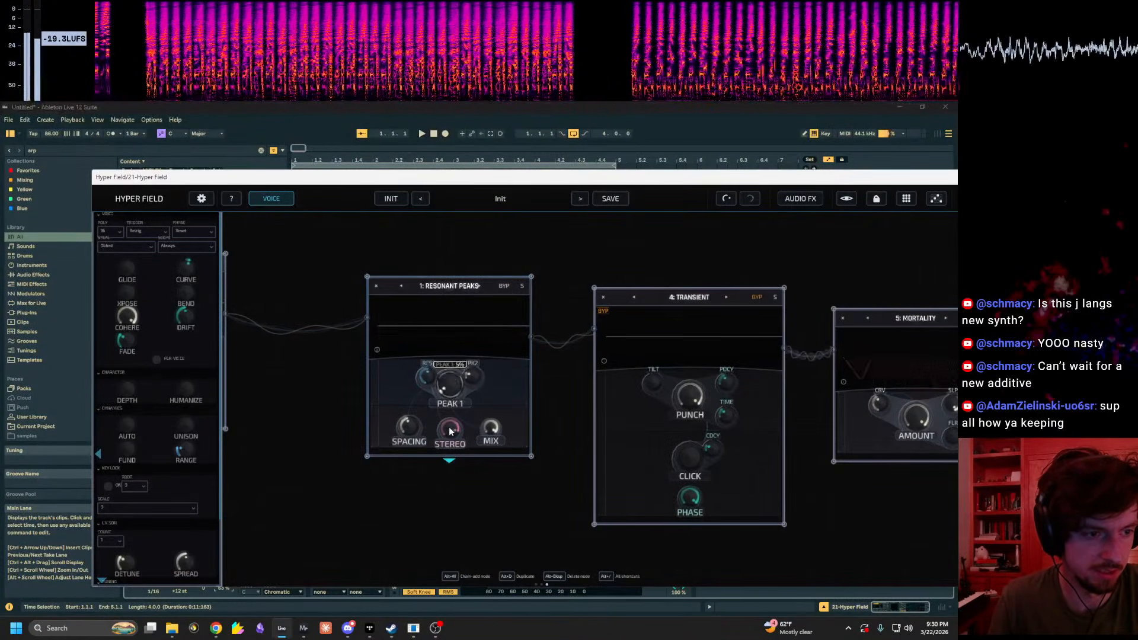
{"action": "left_click_drag", "start_coordinate": [433, 363], "coordinate": [475, 323]}
{"action": "left_click_drag", "start_coordinate": [469, 367], "coordinate": [485, 334]}
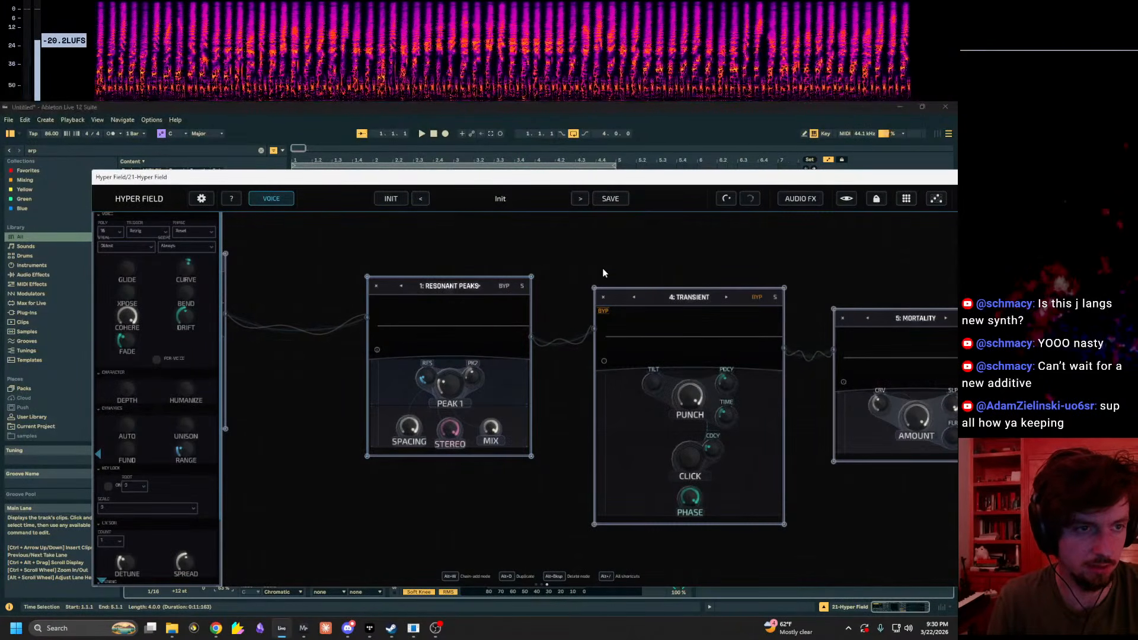
Step: Compare the sound with the Transient node active and bypassed, leaving the node active
{"action": "left_click_drag", "start_coordinate": [605, 272], "coordinate": [600, 264]}
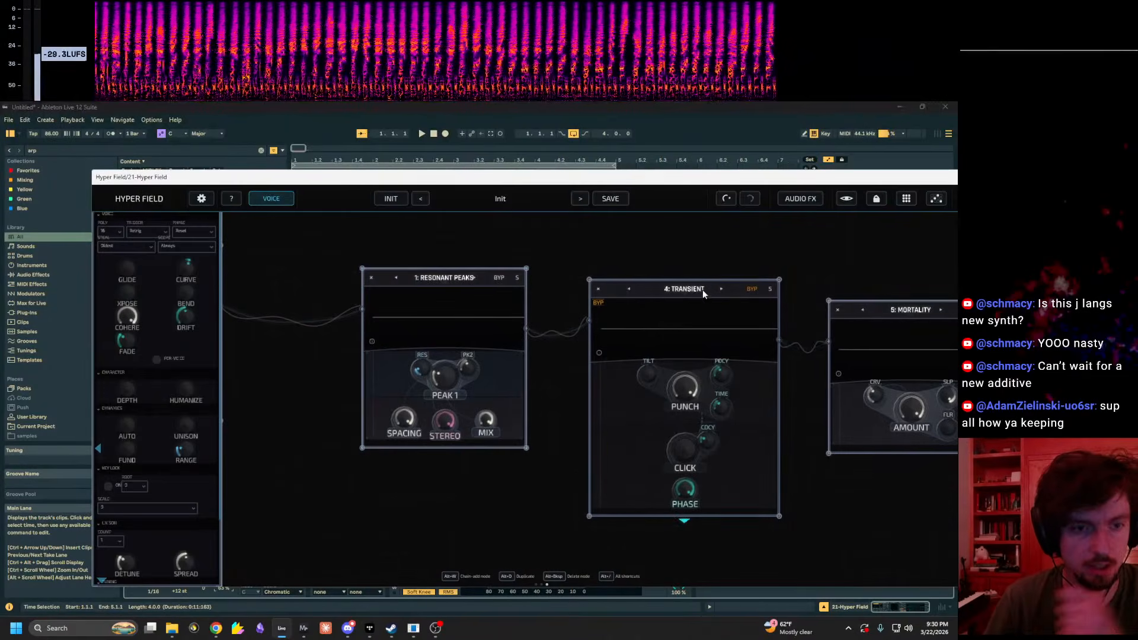
{"action": "right_click", "coordinate": [701, 288]}
{"action": "left_click", "coordinate": [724, 302]}
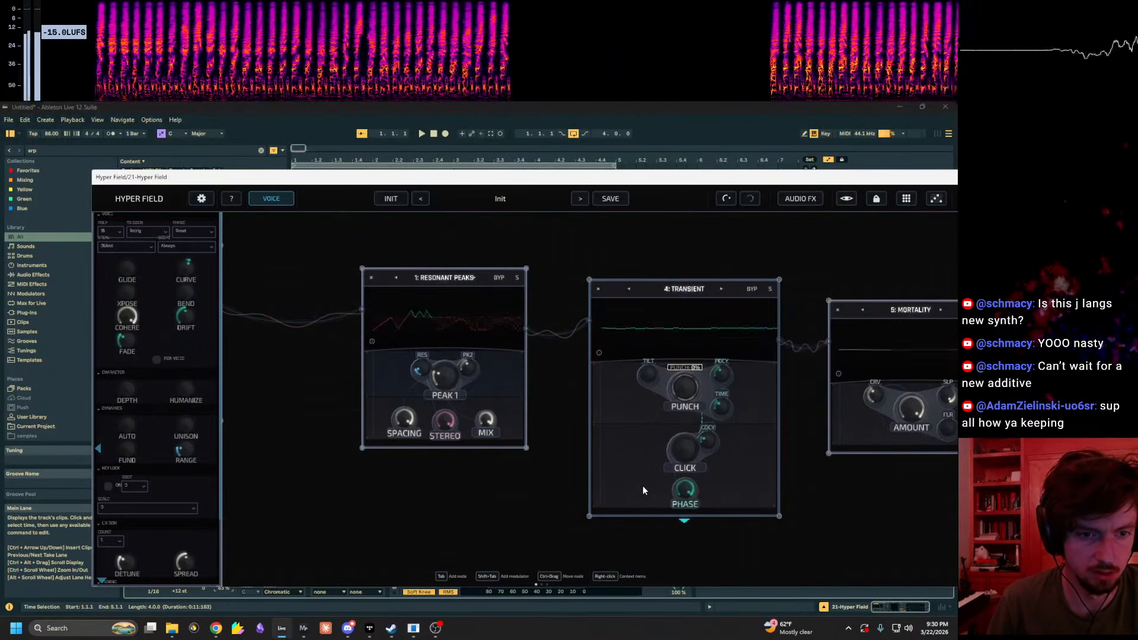
{"action": "right_click", "coordinate": [702, 289]}
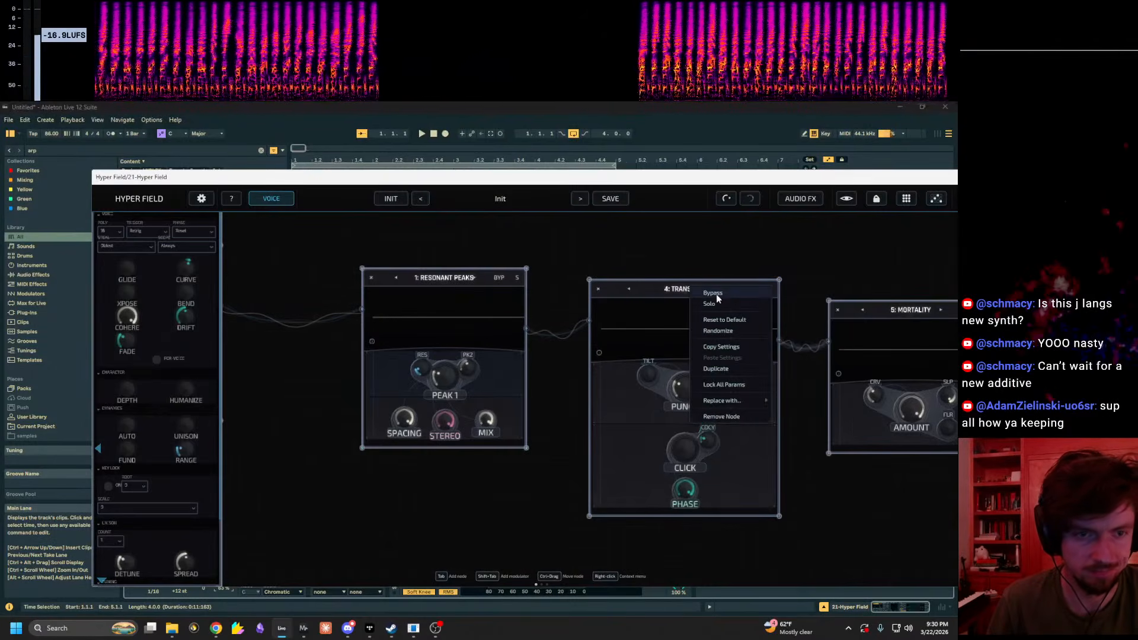
{"action": "left_click", "coordinate": [716, 294]}
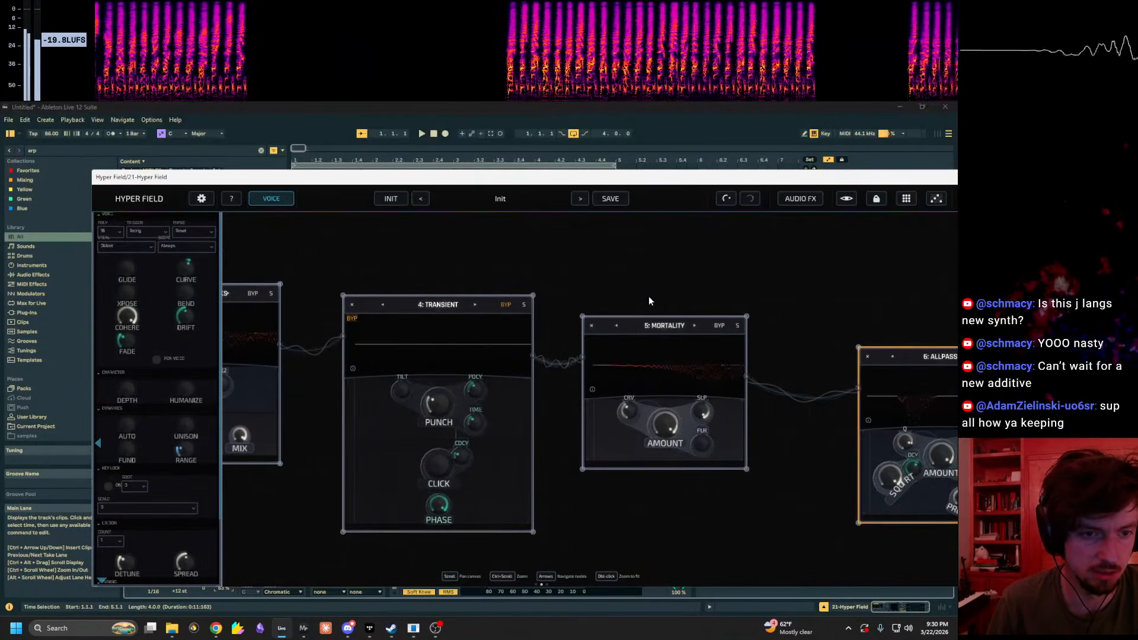
{"action": "right_click", "coordinate": [451, 301]}
{"action": "left_click", "coordinate": [471, 304]}
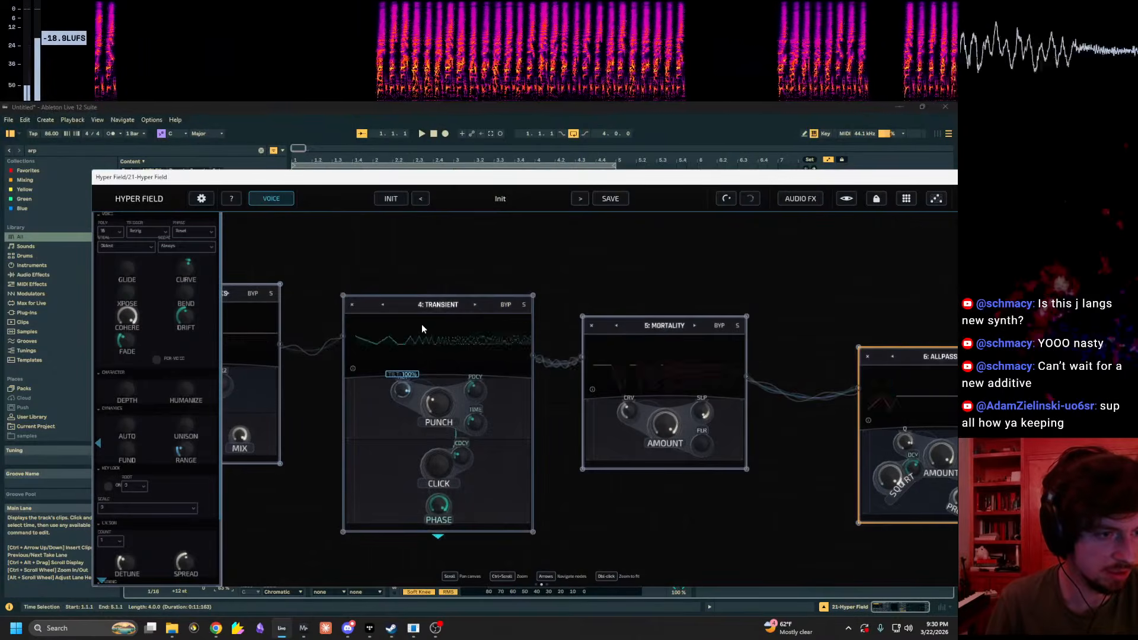
Step: Adjust the Transient node's Tilt and lower its PDCY and TIME
{"action": "left_click_drag", "start_coordinate": [478, 391], "coordinate": [475, 429]}
{"action": "left_click_drag", "start_coordinate": [500, 344], "coordinate": [471, 457]}
{"action": "left_click", "coordinate": [626, 355]}
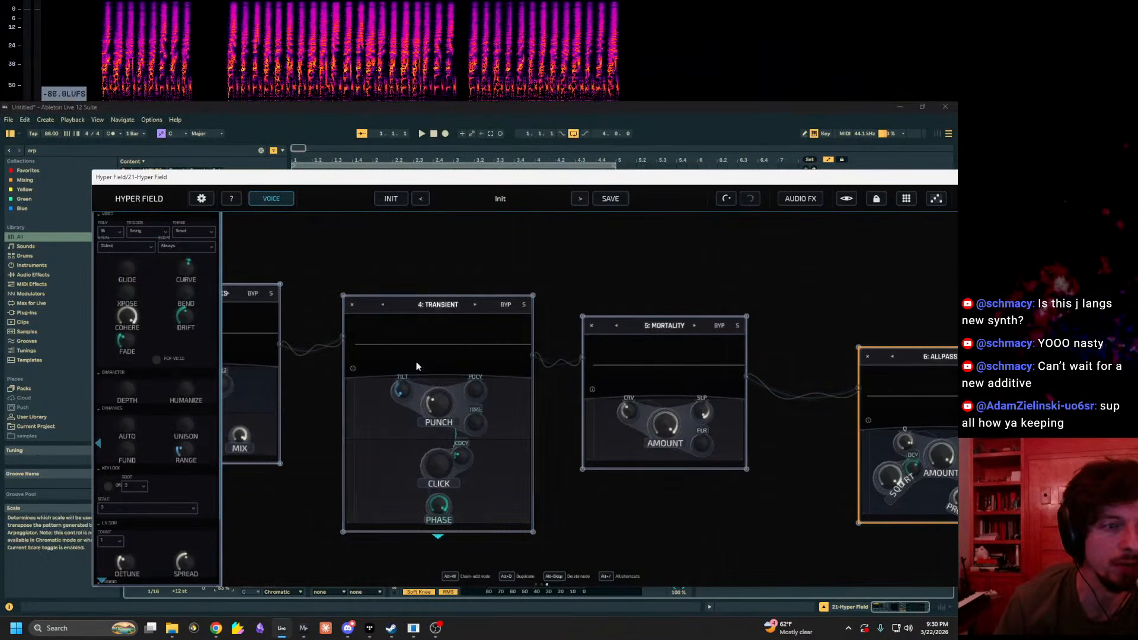
{"action": "right_click", "coordinate": [429, 302]}
Step: Bypass the Allpass node to compare the sound and reactivate it
{"action": "left_click_drag", "start_coordinate": [792, 250], "coordinate": [465, 262]}
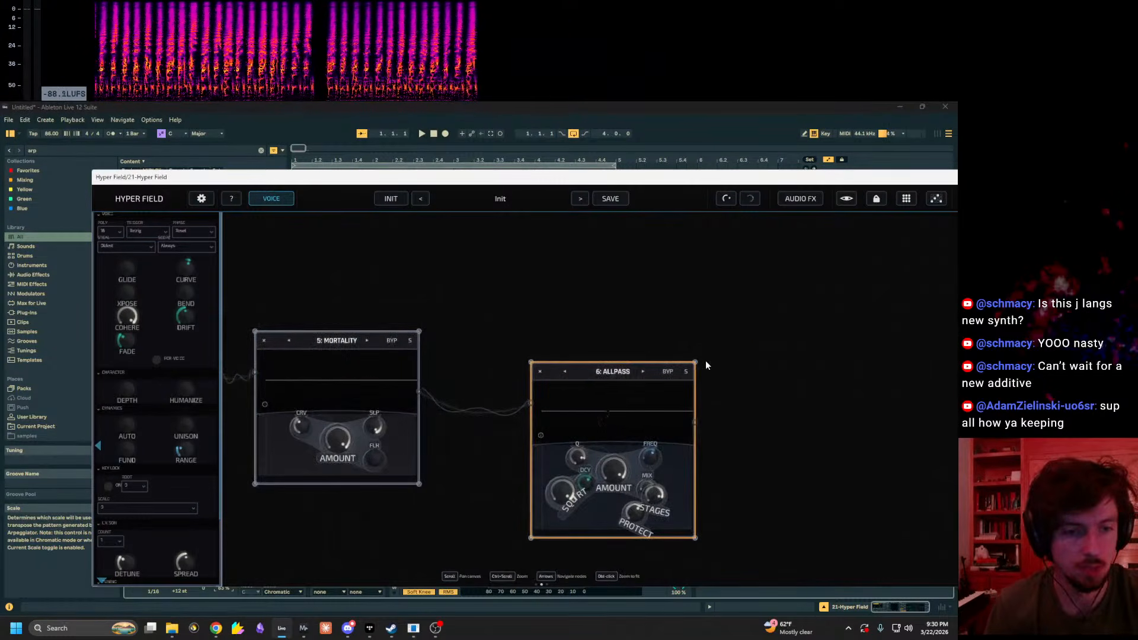
{"action": "left_click_drag", "start_coordinate": [775, 381], "coordinate": [698, 366]}
{"action": "right_click", "coordinate": [540, 303]}
{"action": "left_click", "coordinate": [564, 312]}
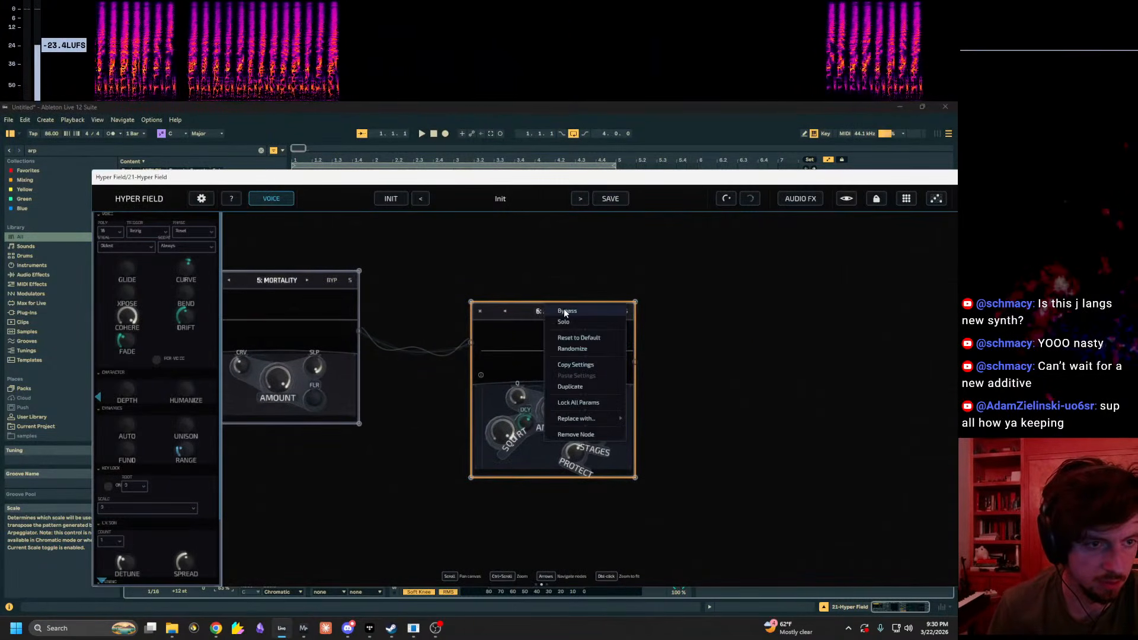
{"action": "right_click", "coordinate": [563, 308]}
{"action": "left_click", "coordinate": [573, 318]}
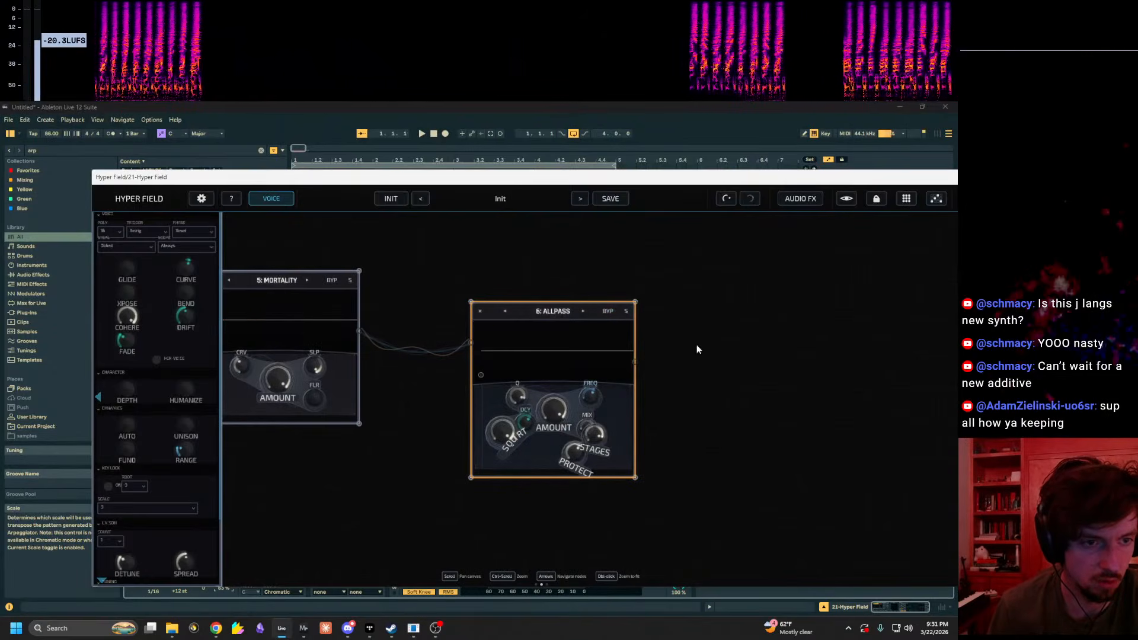
Step: Add a Phaser node after Allpass and bring it into close view
{"action": "left_click_drag", "start_coordinate": [754, 385], "coordinate": [713, 383]}
{"action": "right_click", "coordinate": [697, 377]}
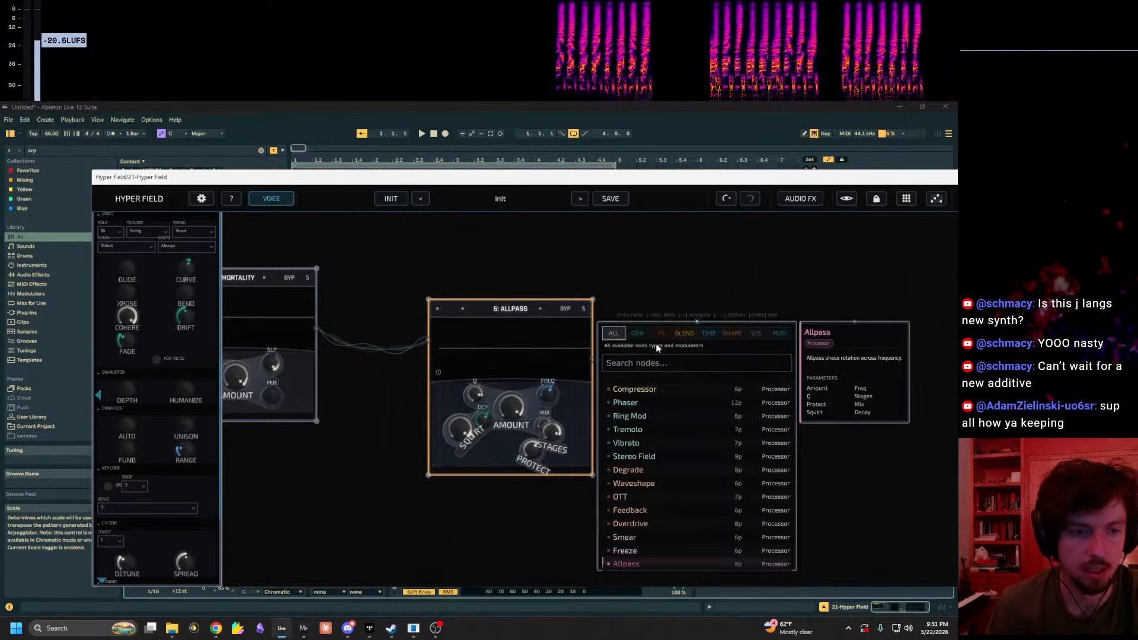
{"action": "left_click", "coordinate": [628, 402]}
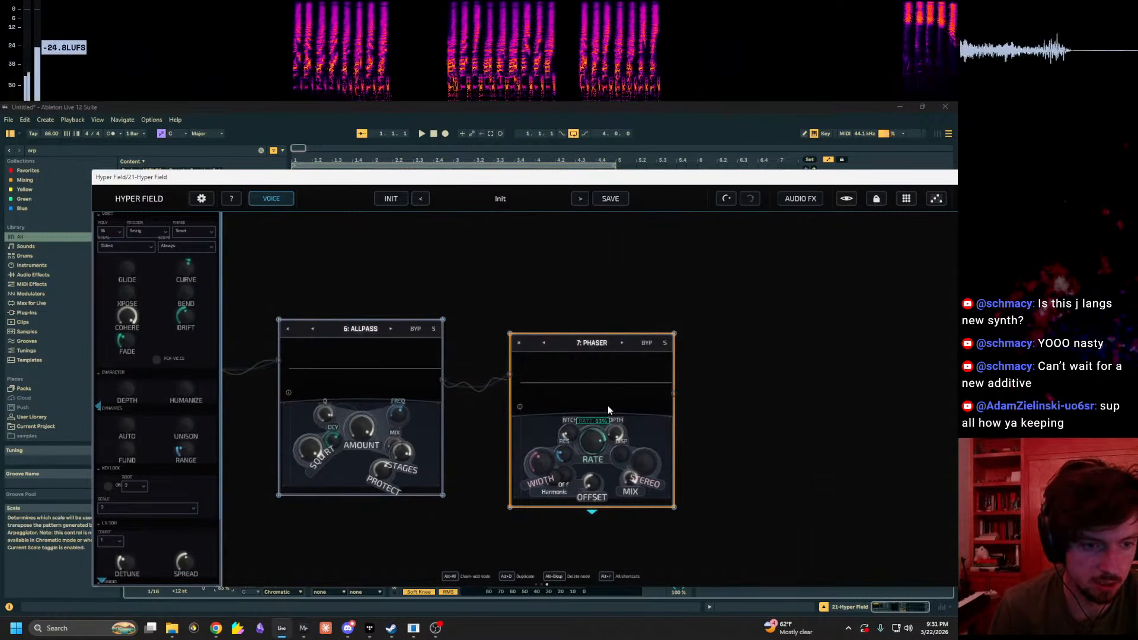
{"action": "scroll", "coordinate": [721, 468], "scroll_direction": "up", "scroll_amount": 1}
{"action": "scroll", "coordinate": [721, 468], "scroll_direction": "up", "scroll_amount": 3}
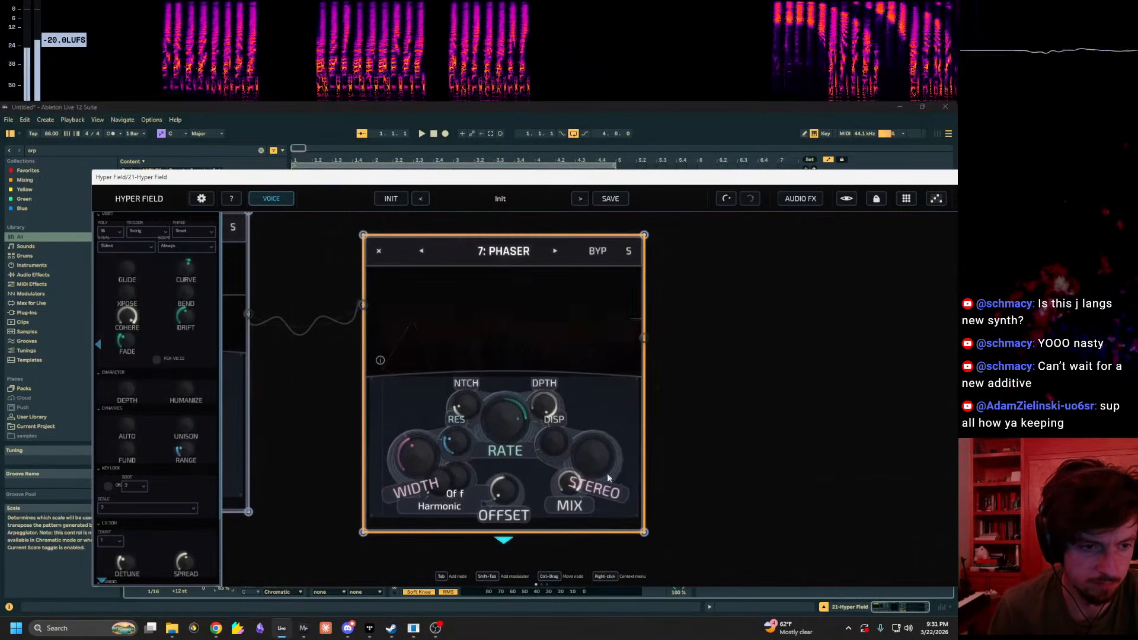
Step: Try the Phaser with Retrigger on, Rate at -64%, Dispersion at 61% and adjusted Width and Stereo
{"action": "left_click", "coordinate": [462, 476]}
{"action": "left_click_drag", "start_coordinate": [504, 417], "coordinate": [479, 486]}
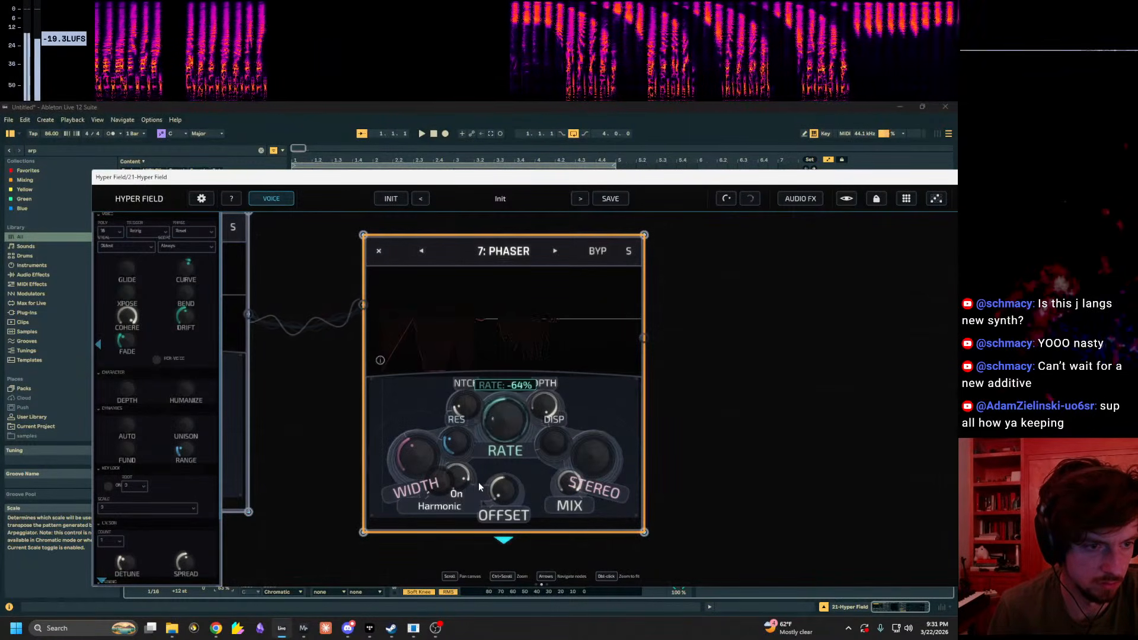
{"action": "left_click_drag", "start_coordinate": [417, 463], "coordinate": [421, 441]}
{"action": "left_click_drag", "start_coordinate": [550, 446], "coordinate": [569, 382]}
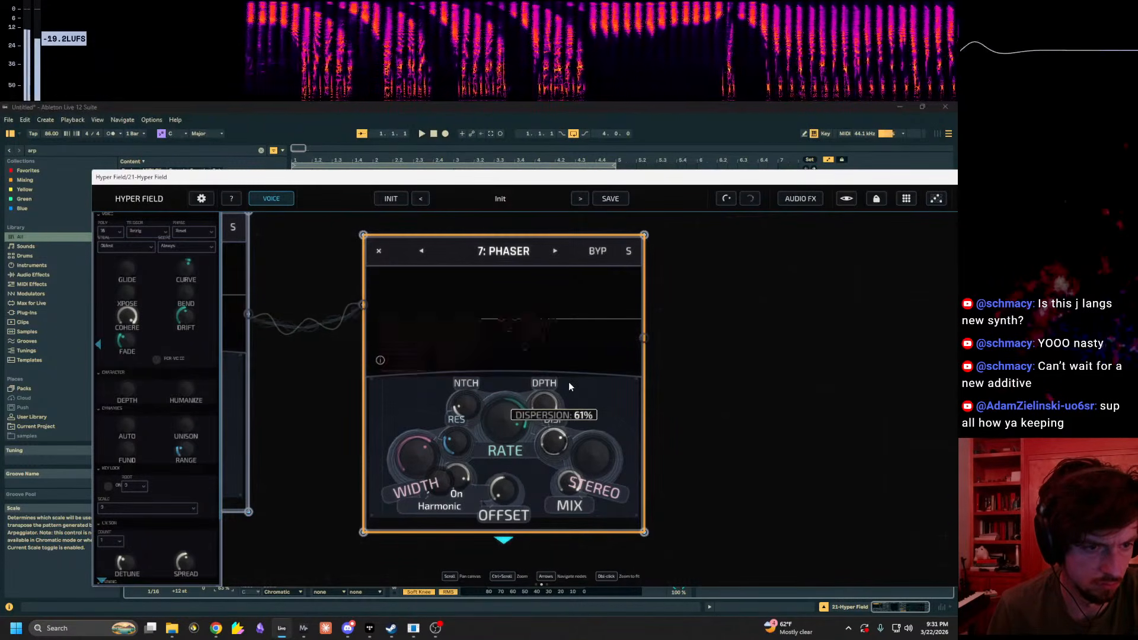
{"action": "left_click_drag", "start_coordinate": [582, 443], "coordinate": [607, 366]}
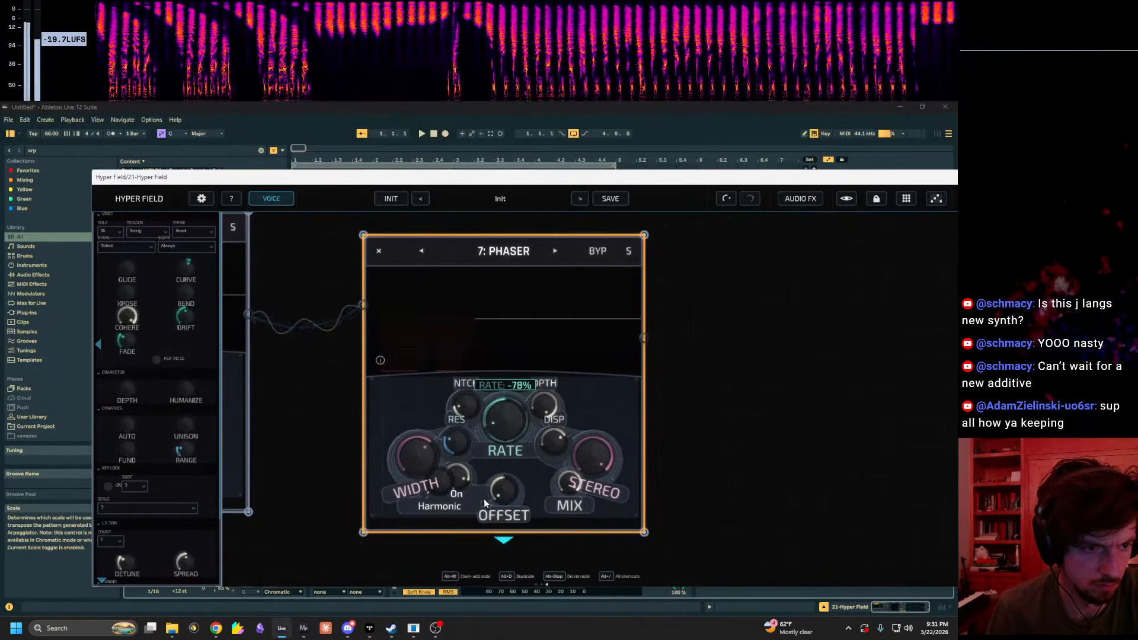
Step: Try the Phaser with Rate at -78%, Mix at 24%, Resonance at 100% and a changed Offset
{"action": "left_click_drag", "start_coordinate": [485, 501], "coordinate": [461, 421]}
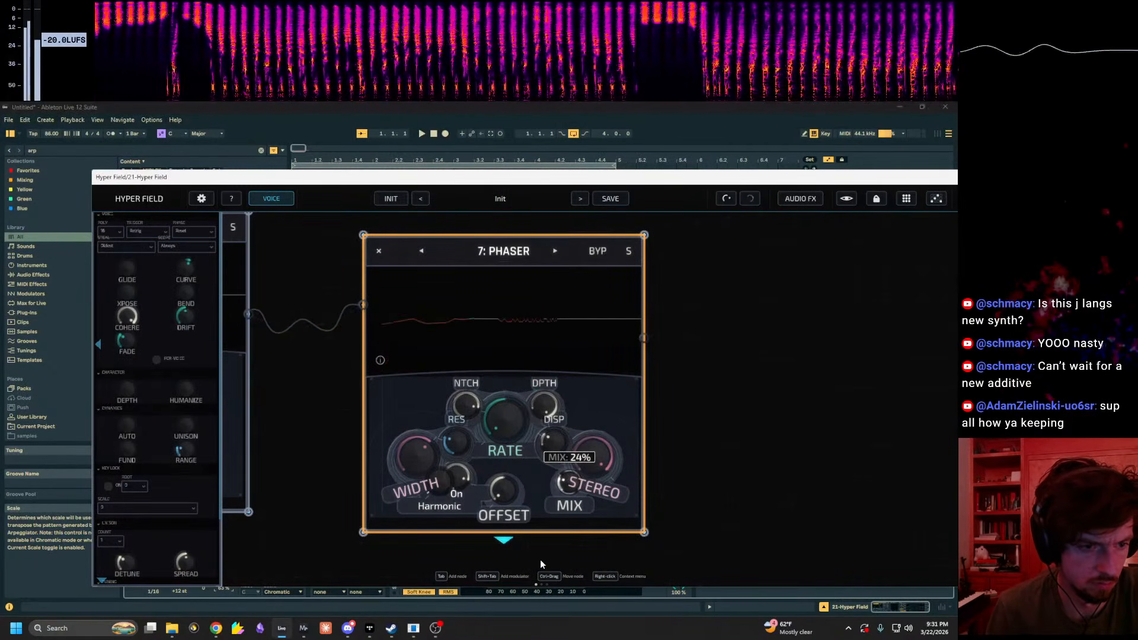
{"action": "left_click_drag", "start_coordinate": [467, 447], "coordinate": [486, 379]}
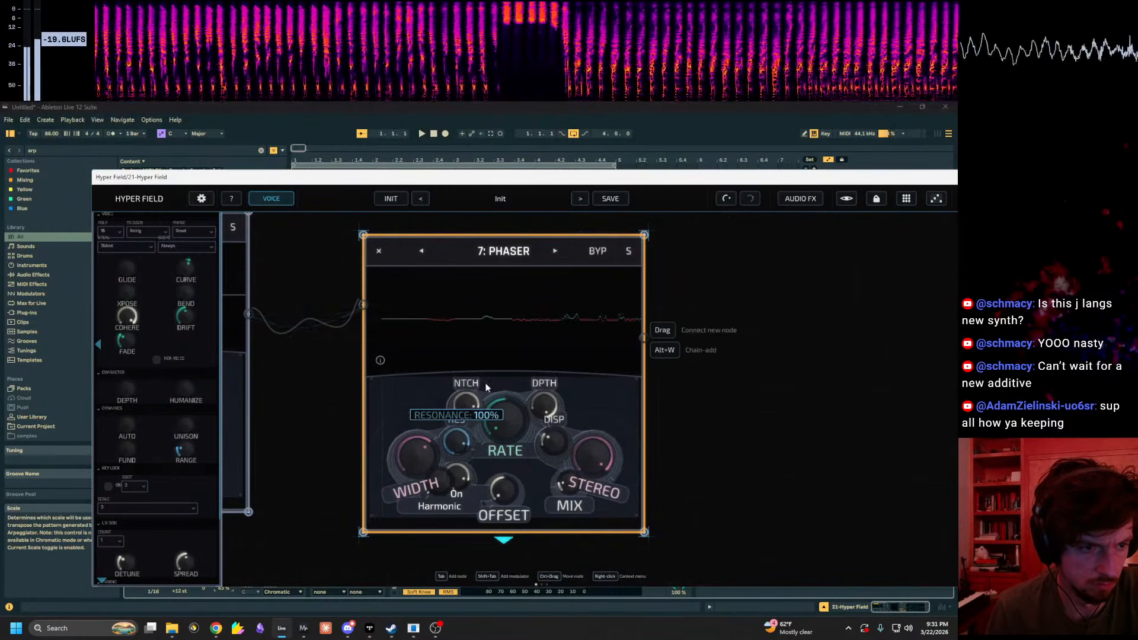
{"action": "left_click_drag", "start_coordinate": [503, 490], "coordinate": [497, 529]}
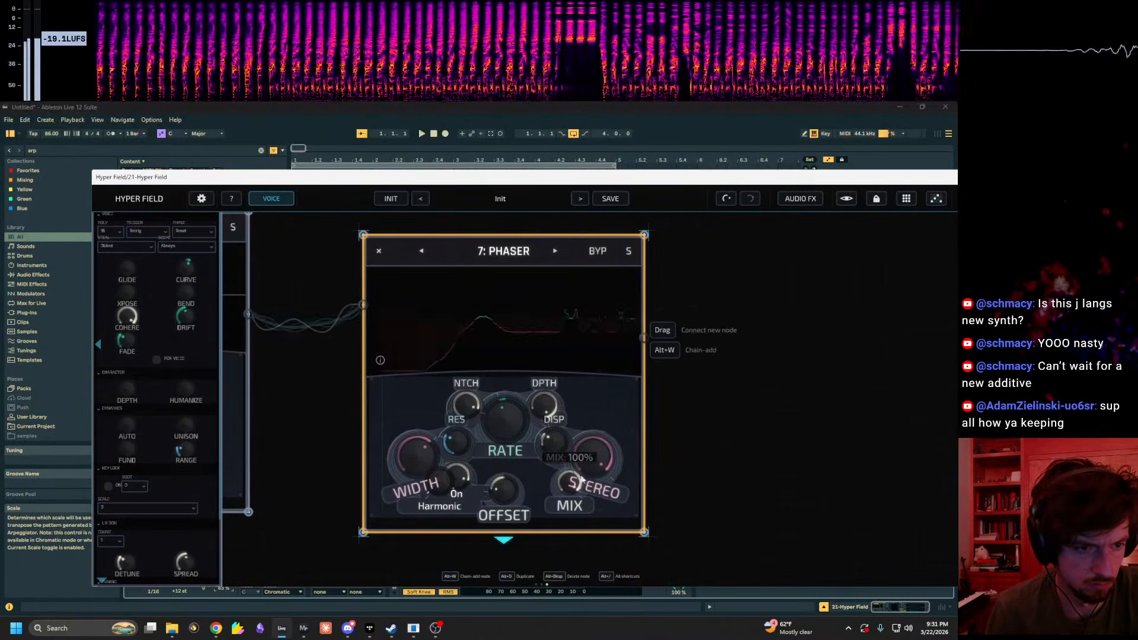
Step: Try the Phaser with Retrigger off, Rate at -82%, higher Dispersion and Width at 0%
{"action": "left_click", "coordinate": [451, 494]}
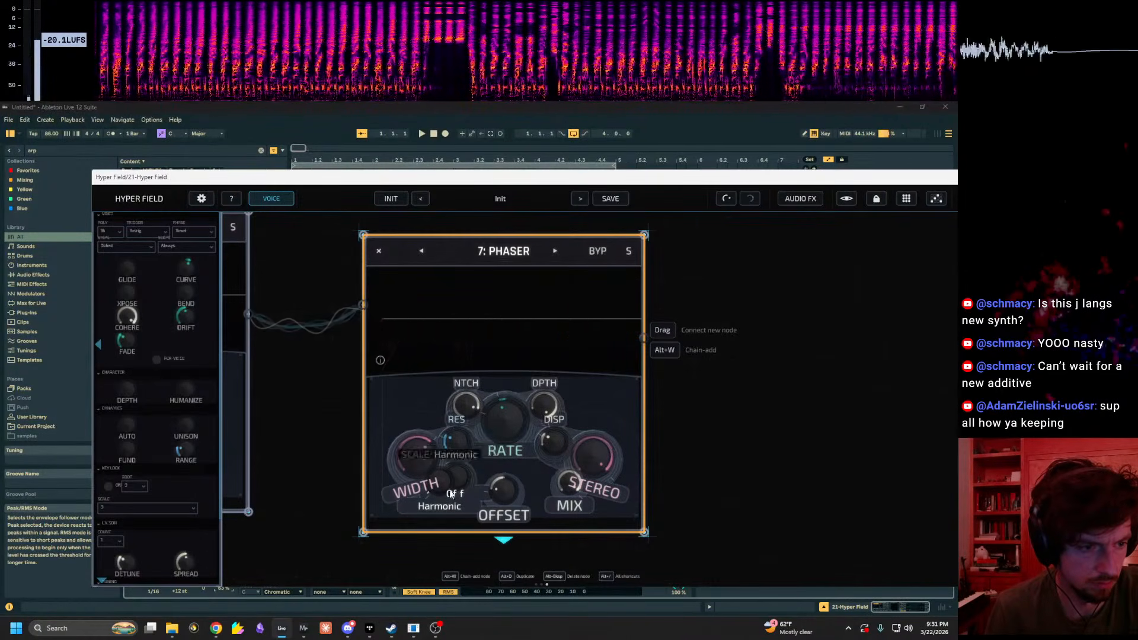
{"action": "left_click_drag", "start_coordinate": [512, 429], "coordinate": [478, 464]}
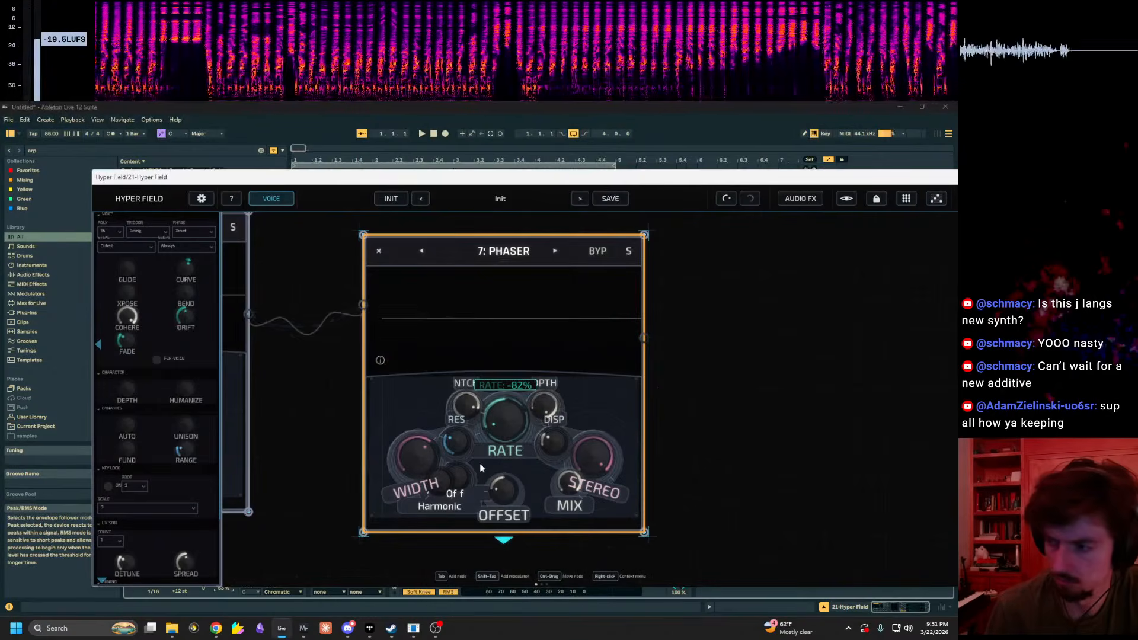
{"action": "mouse_move", "coordinate": [441, 479]}
{"action": "left_mouse_down"}
{"action": "mouse_move", "coordinate": [461, 432]}
{"action": "mouse_move", "coordinate": [436, 513]}
{"action": "mouse_move", "coordinate": [425, 451]}
{"action": "mouse_move", "coordinate": [428, 475]}
{"action": "left_mouse_up"}
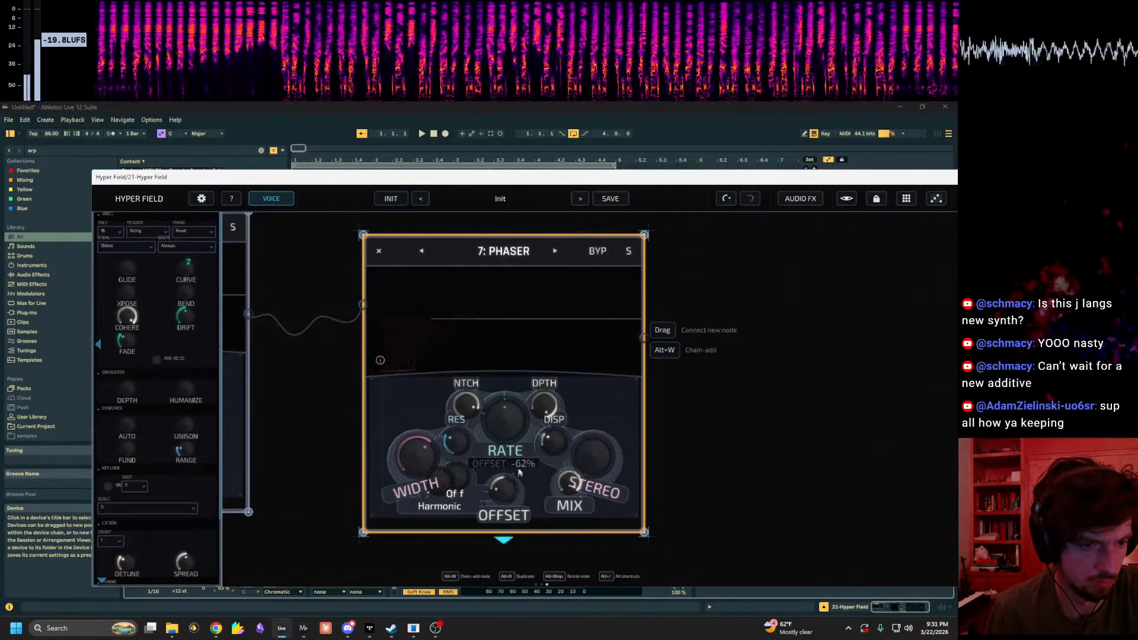
{"action": "left_click_drag", "start_coordinate": [554, 444], "coordinate": [582, 363]}
{"action": "left_click_drag", "start_coordinate": [510, 417], "coordinate": [407, 536]}
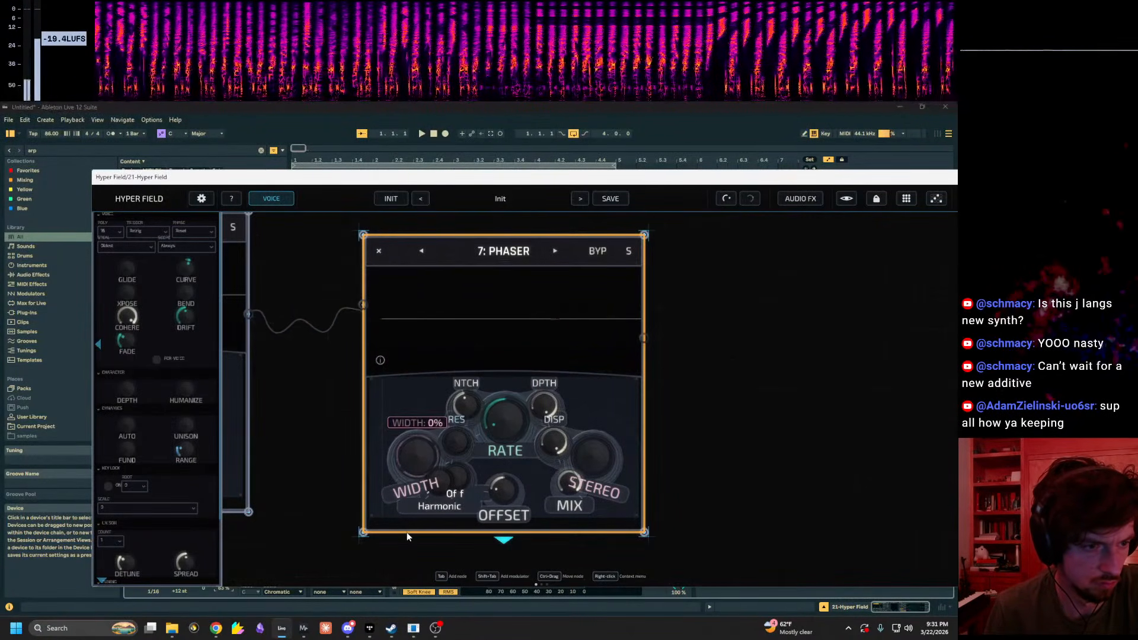
{"action": "mouse_move", "coordinate": [409, 489]}
{"action": "left_mouse_down"}
{"action": "mouse_move", "coordinate": [422, 394]}
{"action": "mouse_move", "coordinate": [403, 548]}
{"action": "left_mouse_up"}
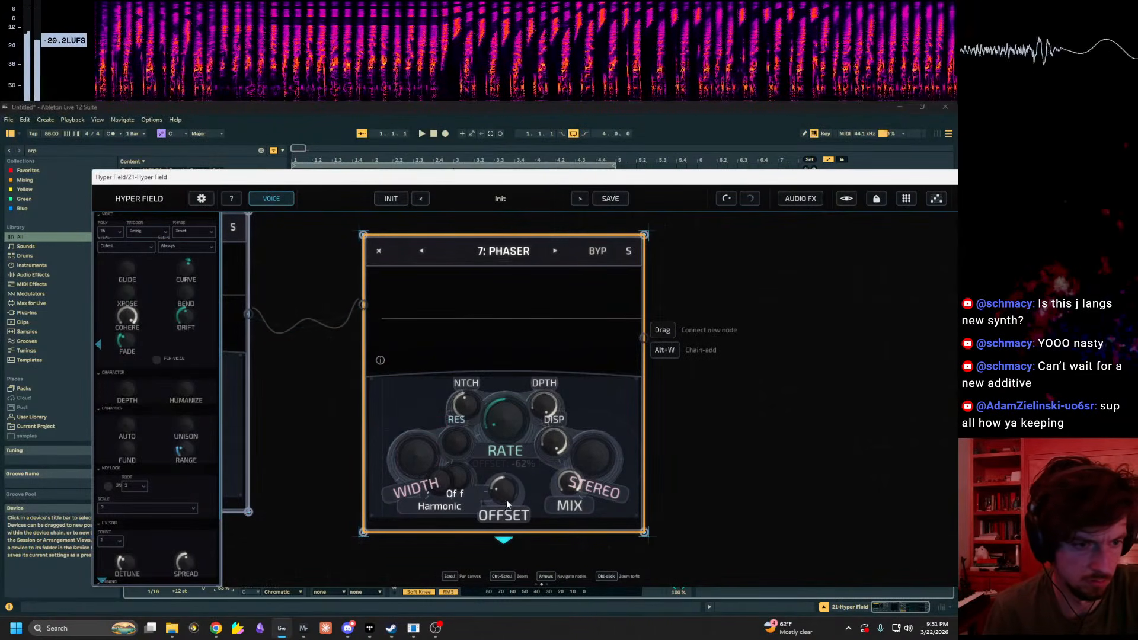
Step: Try the Phaser with Retrigger on and Rate at -84%, followed by Retrigger off and the Scale in Hz
{"action": "left_click_drag", "start_coordinate": [467, 478], "coordinate": [507, 409]}
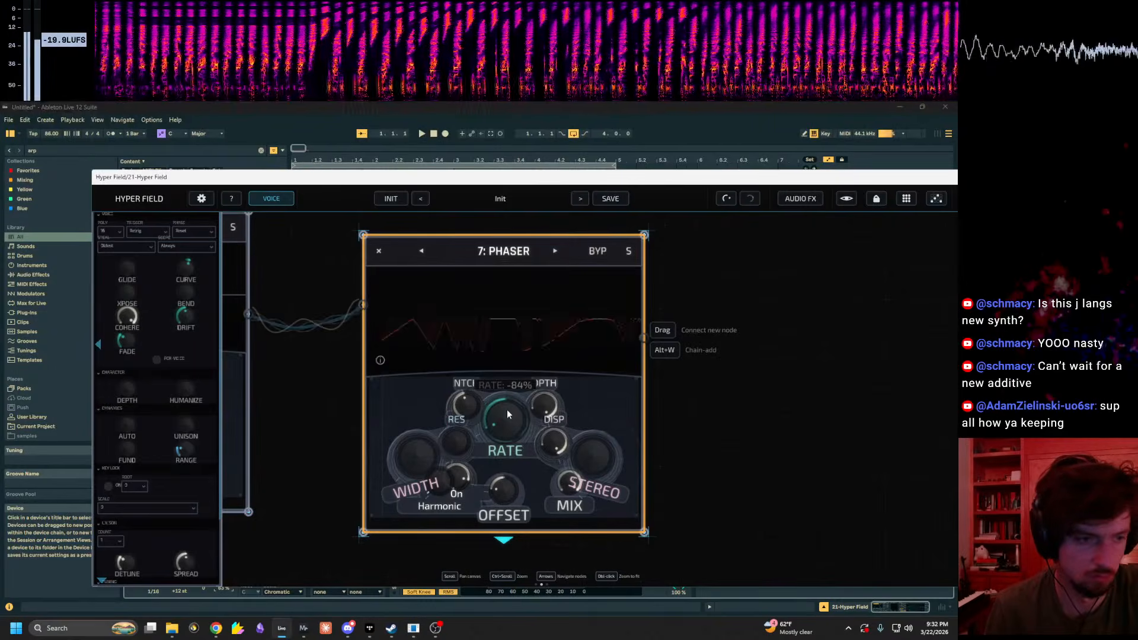
{"action": "right_click", "coordinate": [483, 418]}
{"action": "left_click", "coordinate": [450, 476]}
{"action": "left_click_drag", "start_coordinate": [441, 481], "coordinate": [469, 486]}
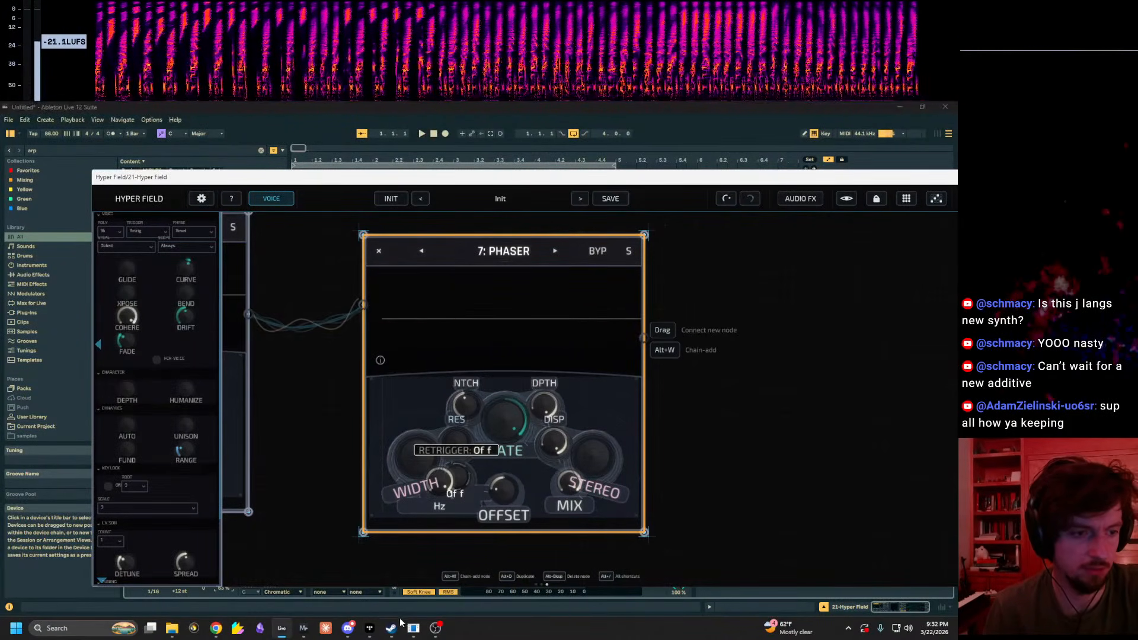
Step: Switch the Phaser node to Ring Mod and set its Freq to 0.3 Hz
{"action": "right_click", "coordinate": [520, 250]}
{"action": "left_click", "coordinate": [550, 255]}
{"action": "left_click", "coordinate": [550, 254]}
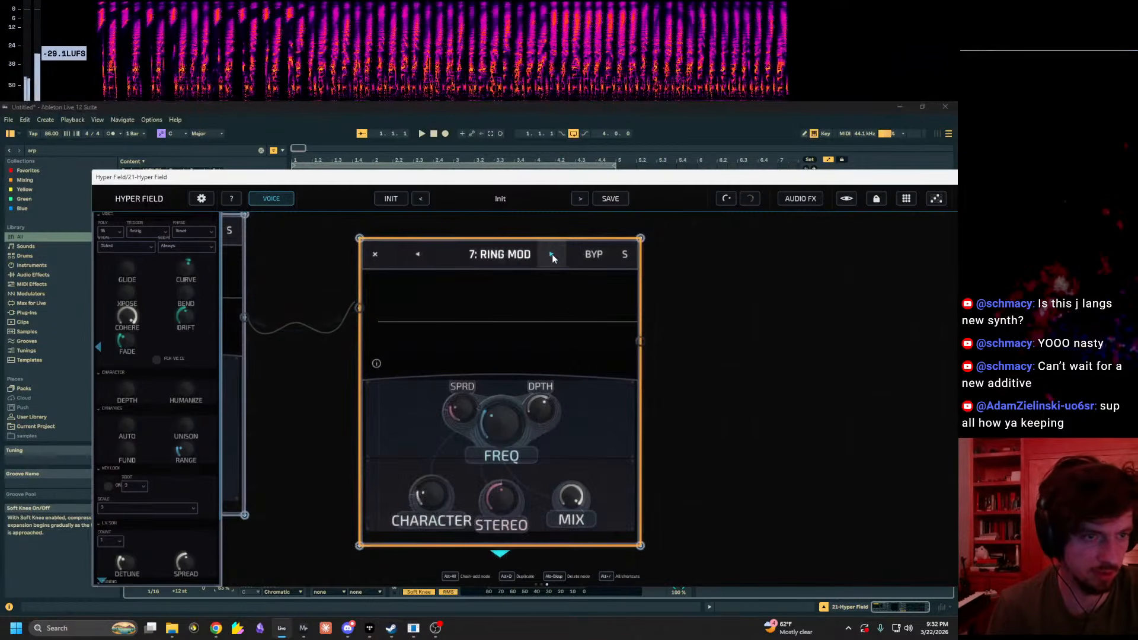
{"action": "left_click_drag", "start_coordinate": [518, 387], "coordinate": [501, 421]}
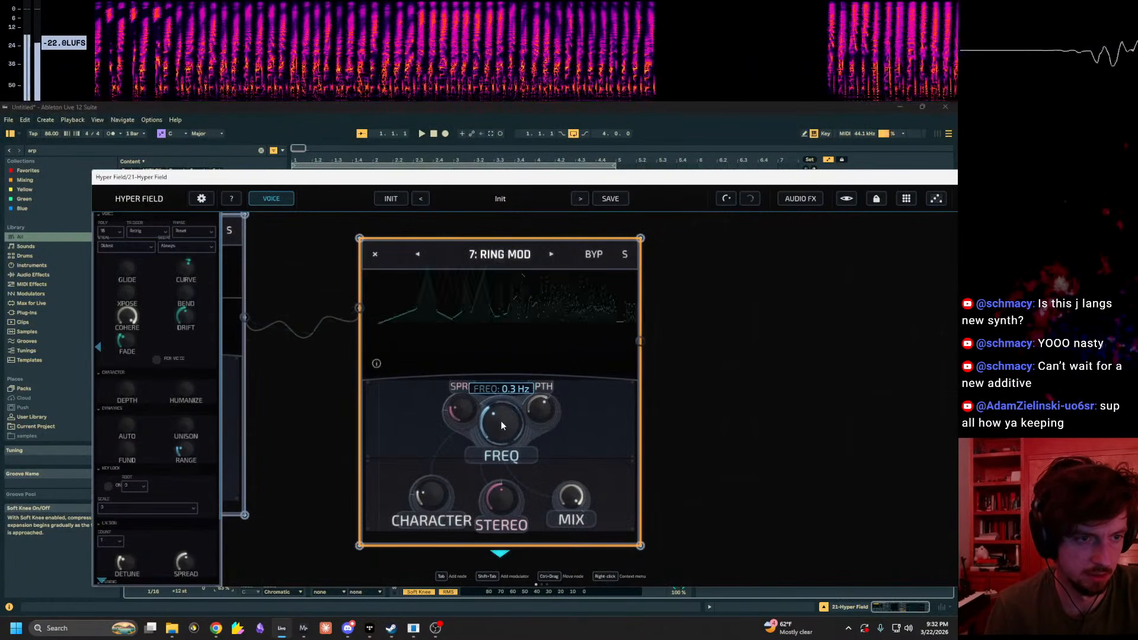
Step: Move the plugin window clear of the Arpeggiator, set its Rate to 1/24 and readjust the Ring Mod's Freq
{"action": "left_click_drag", "start_coordinate": [320, 176], "coordinate": [559, 116]}
{"action": "left_click_drag", "start_coordinate": [153, 580], "coordinate": [153, 590]}
{"action": "scroll", "coordinate": [537, 358], "scroll_direction": "down", "scroll_amount": 4, "text": "ctrl"}
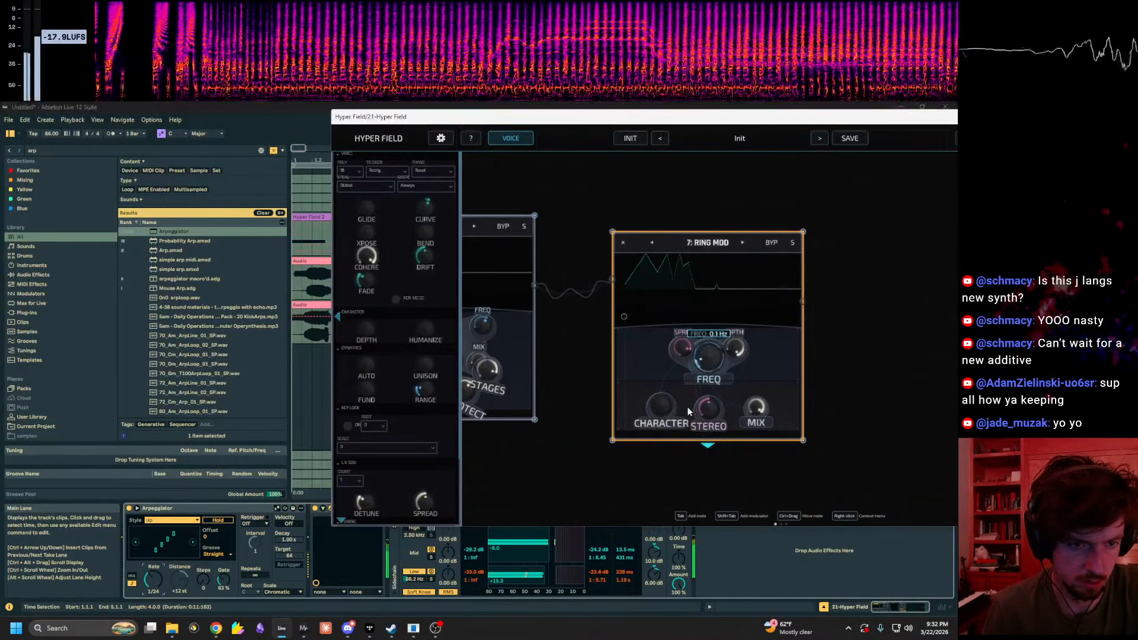
{"action": "left_click_drag", "start_coordinate": [716, 344], "coordinate": [706, 390]}
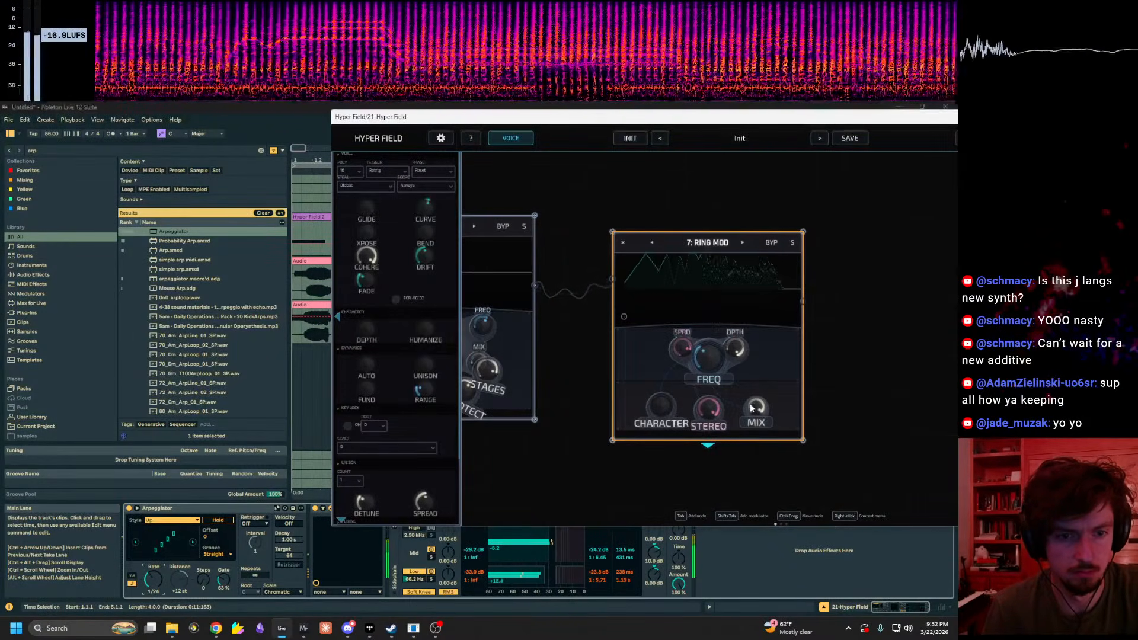
Step: Compare the node categories and try adding a Wormhole time effect after the Ring Mod node
{"action": "left_click_drag", "start_coordinate": [881, 343], "coordinate": [696, 371]}
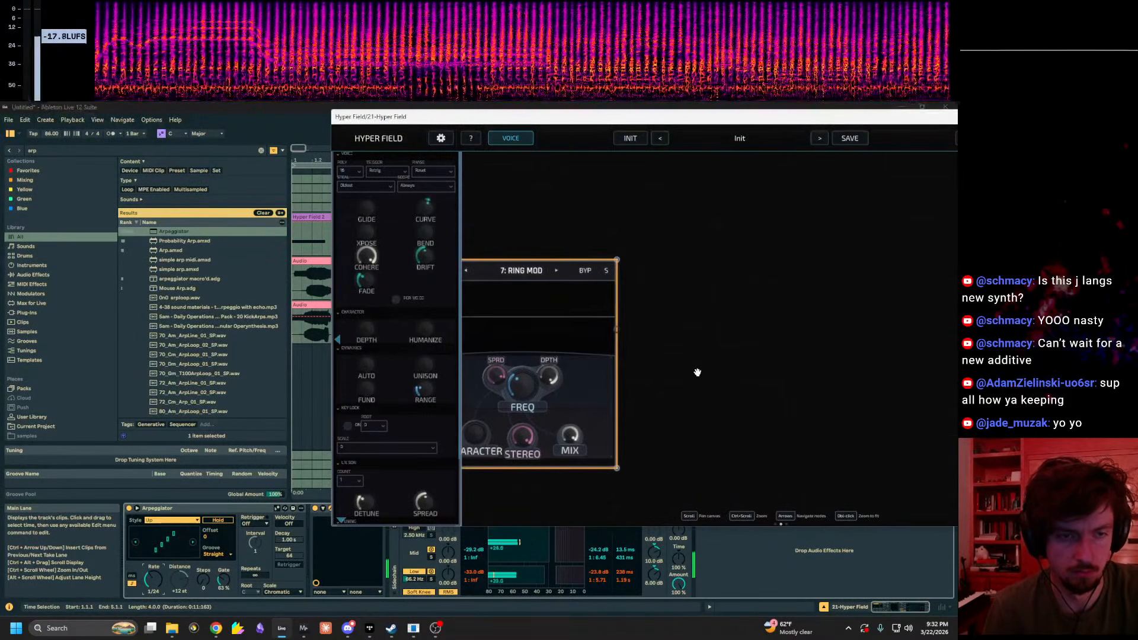
{"action": "right_click", "coordinate": [697, 371]}
{"action": "left_click", "coordinate": [662, 292]}
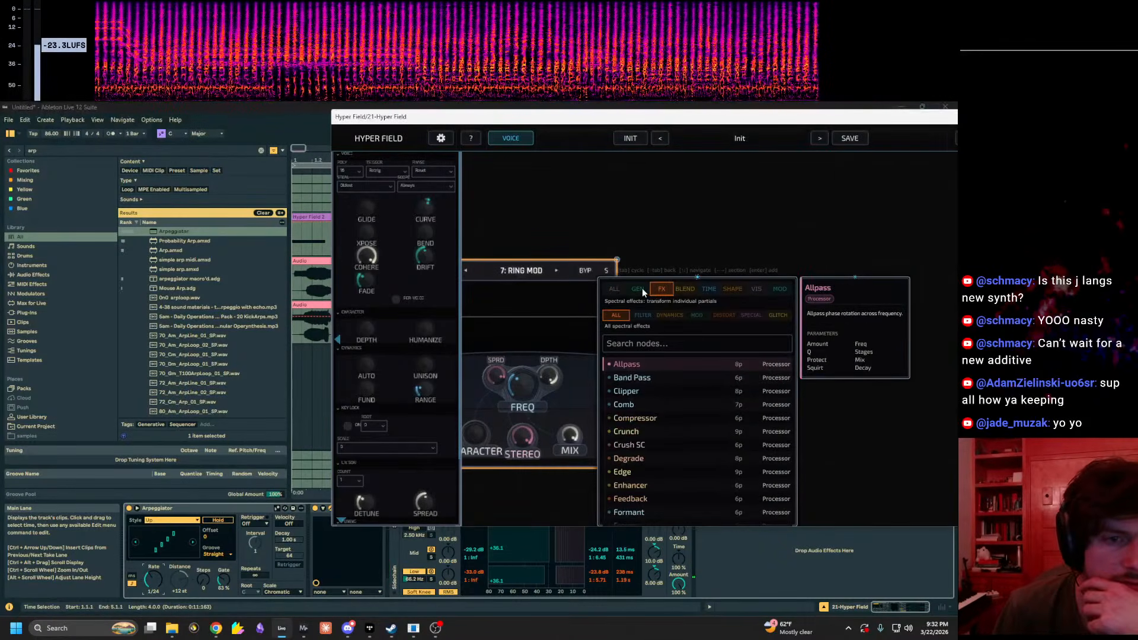
{"action": "left_click", "coordinate": [642, 290]}
{"action": "left_click", "coordinate": [665, 329]}
{"action": "left_click", "coordinate": [688, 328]}
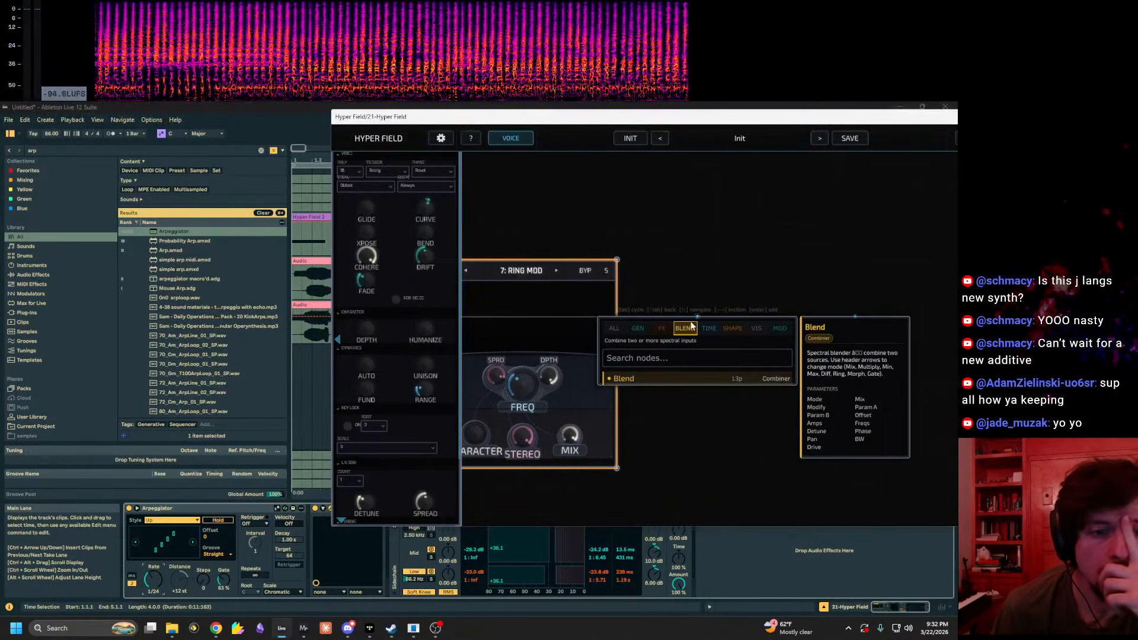
{"action": "left_click", "coordinate": [710, 329]}
{"action": "left_click", "coordinate": [736, 328]}
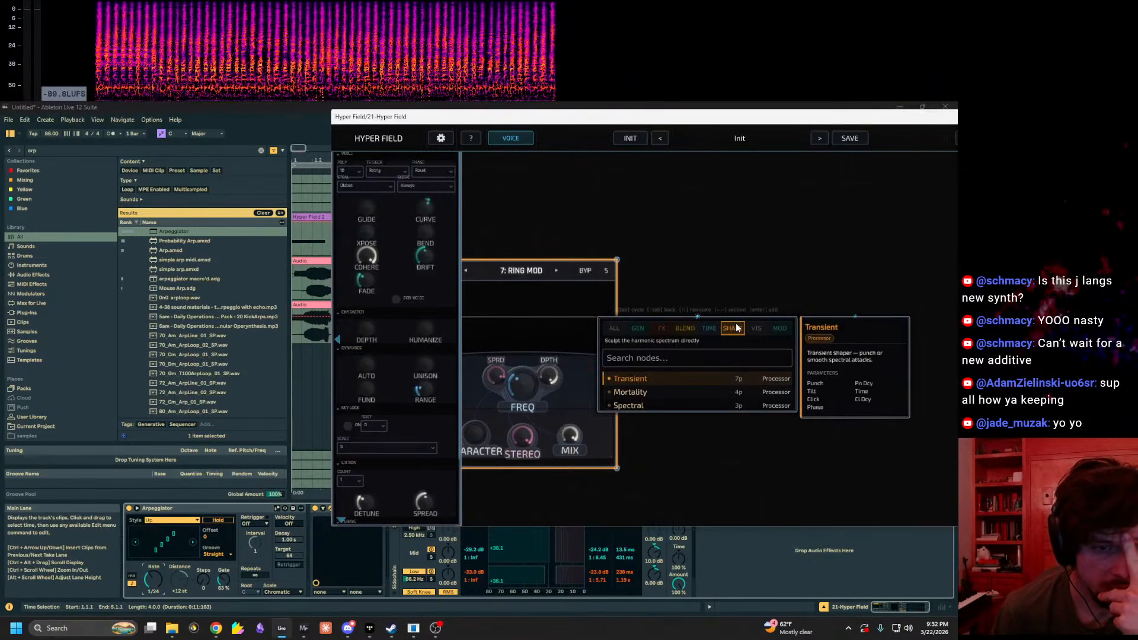
{"action": "left_click", "coordinate": [707, 329]}
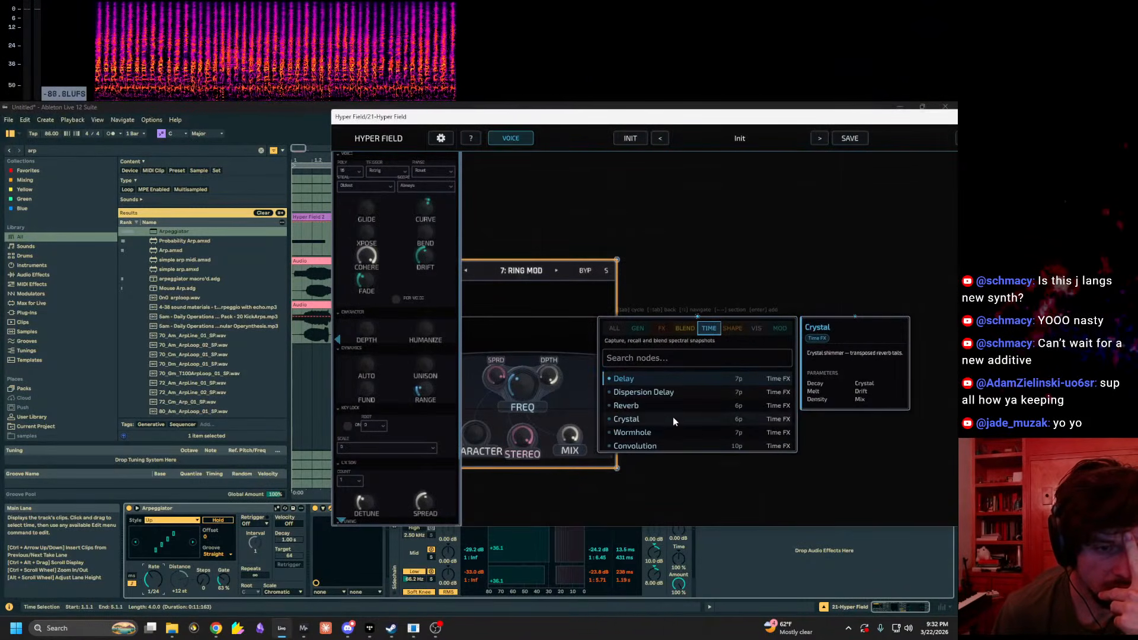
{"action": "left_click", "coordinate": [648, 438]}
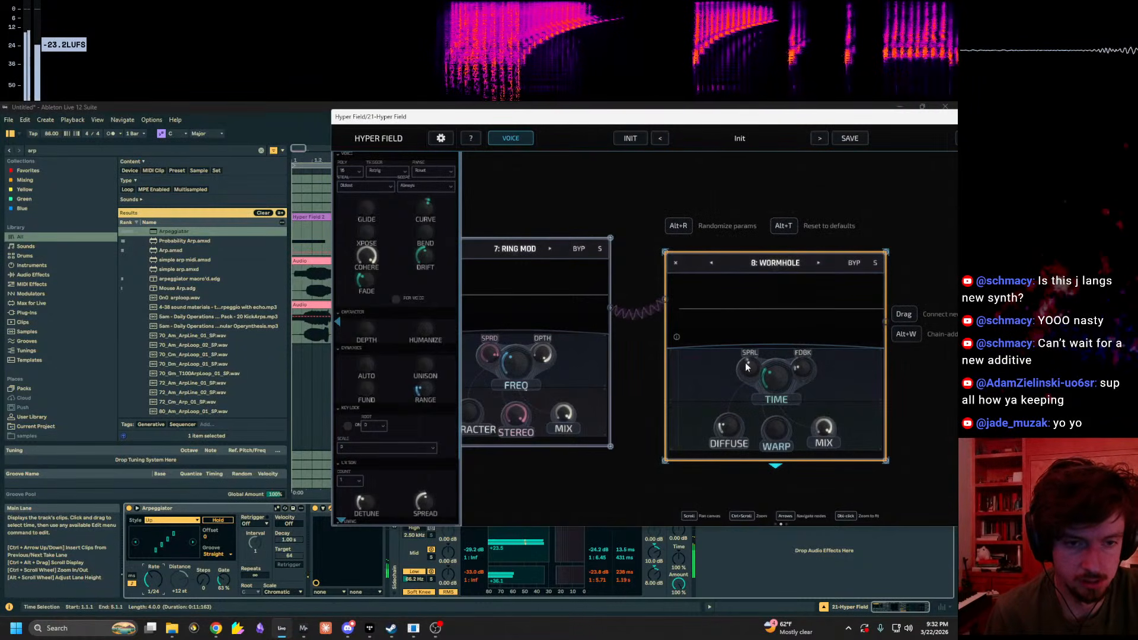
Step: Try the Wormhole's Diffuse at 72%, and remove the Wormhole node from the patch
{"action": "left_click_drag", "start_coordinate": [737, 426], "coordinate": [743, 385]}
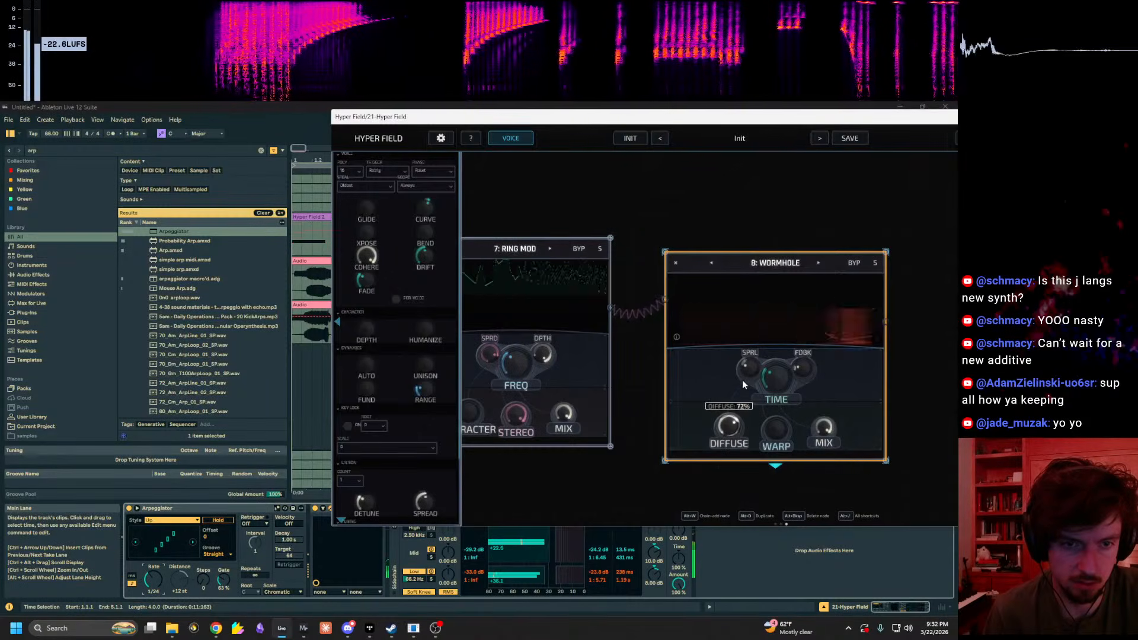
{"action": "right_click", "coordinate": [786, 310]}
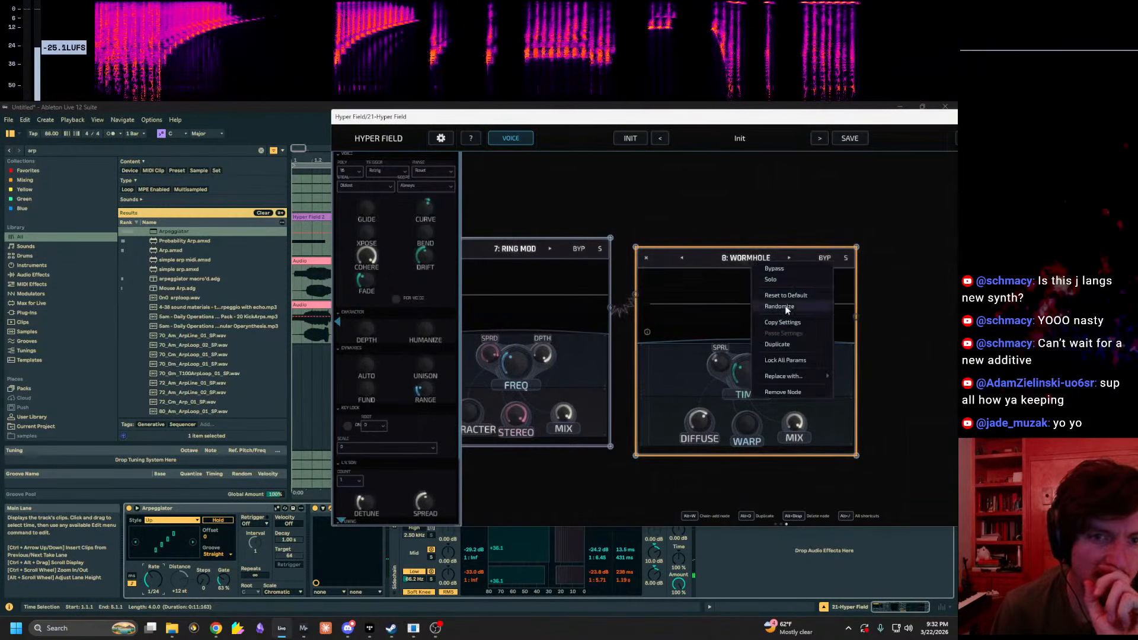
{"action": "left_click", "coordinate": [781, 392]}
Step: Examine the available generator and time-effect nodes for one that could follow the Ring Mod
{"action": "double_click", "coordinate": [721, 346]}
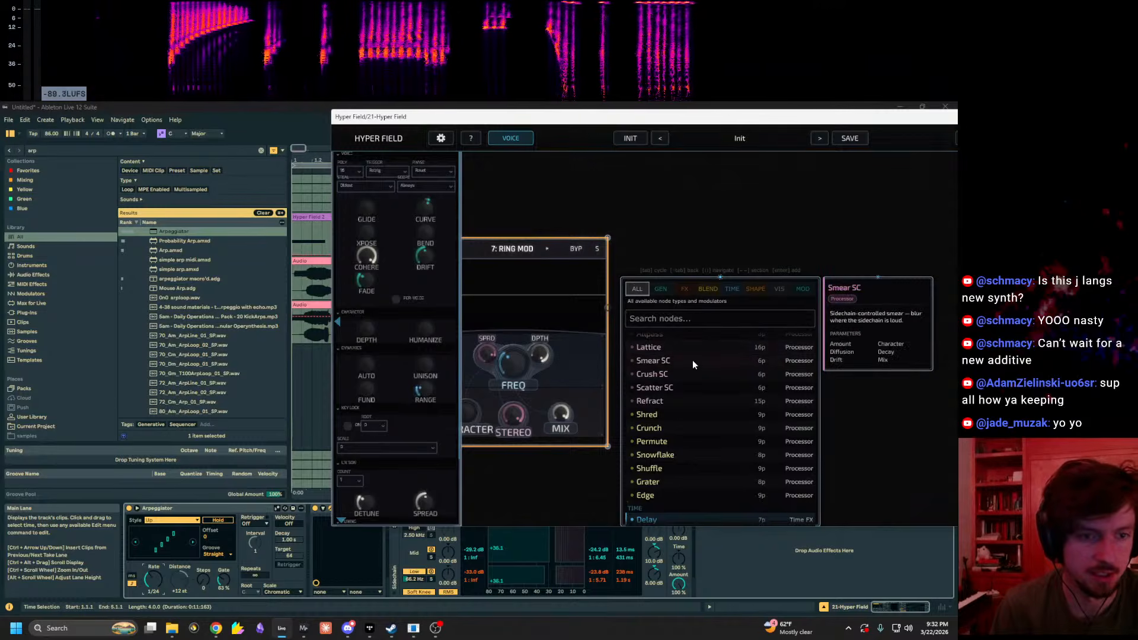
{"action": "left_click", "coordinate": [682, 288]}
{"action": "key", "text": "Escape"}
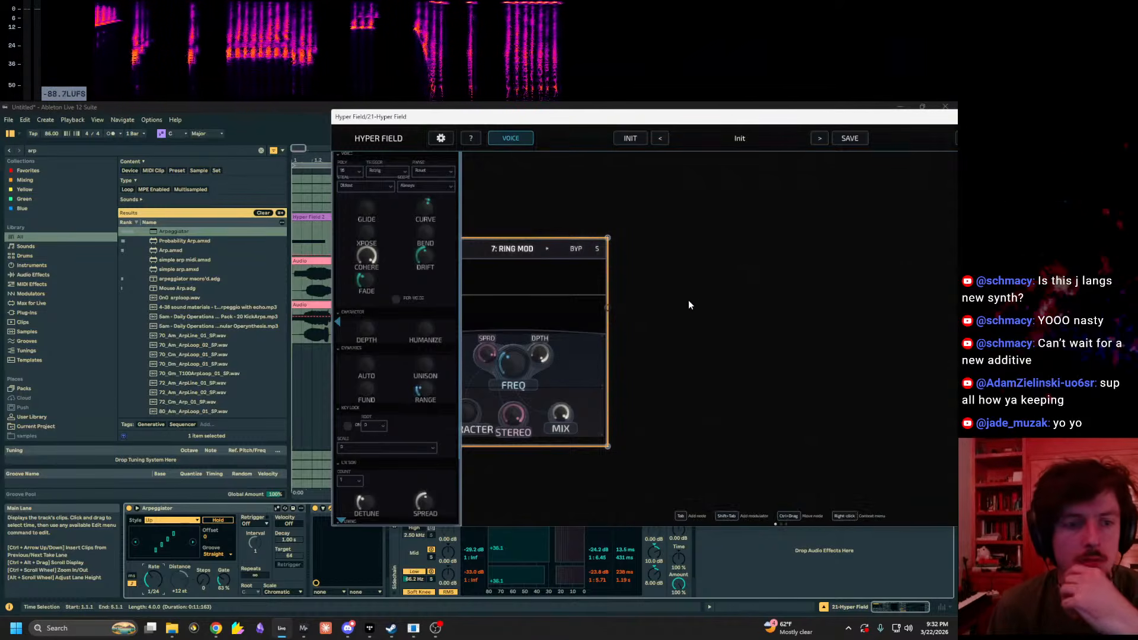
{"action": "double_click", "coordinate": [688, 300]}
{"action": "left_click", "coordinate": [629, 256]}
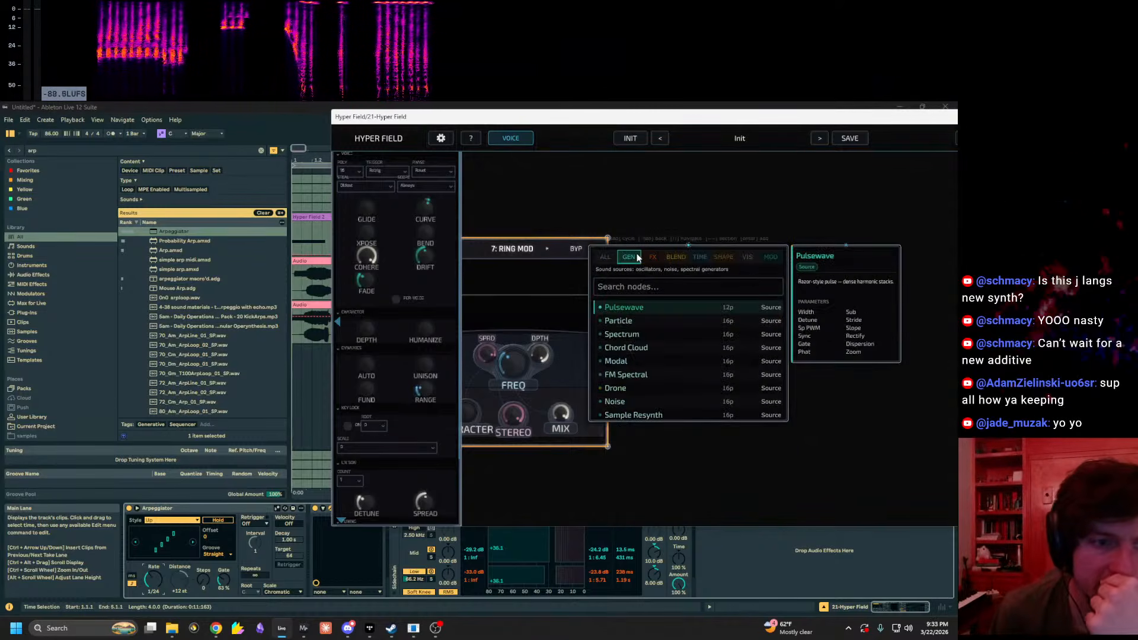
{"action": "left_click", "coordinate": [699, 258]}
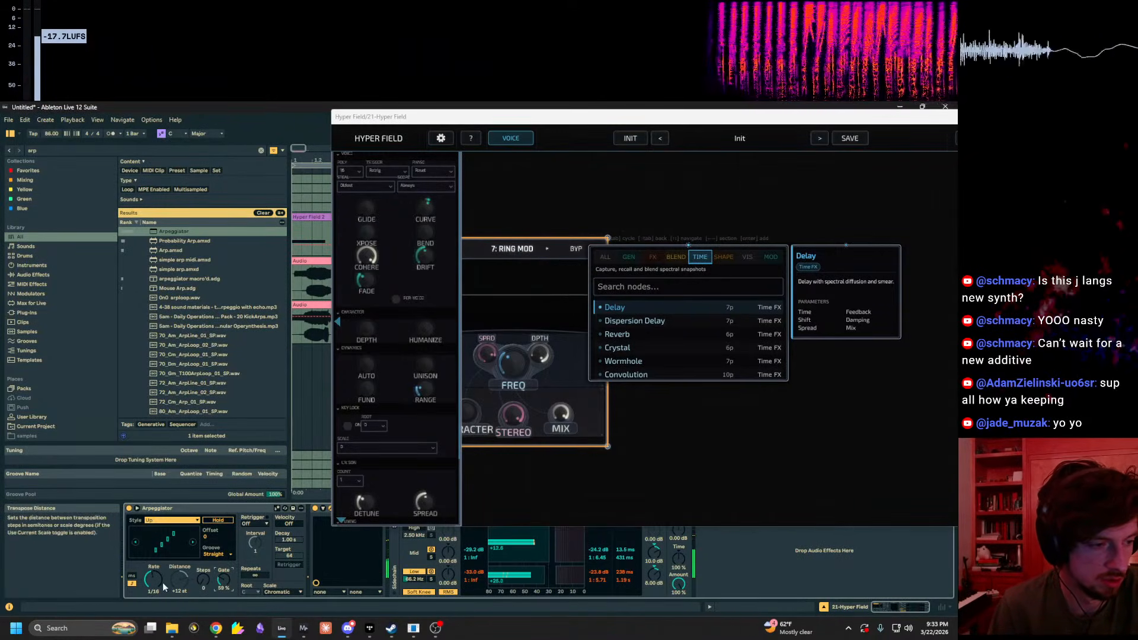
{"action": "left_click", "coordinate": [727, 475]}
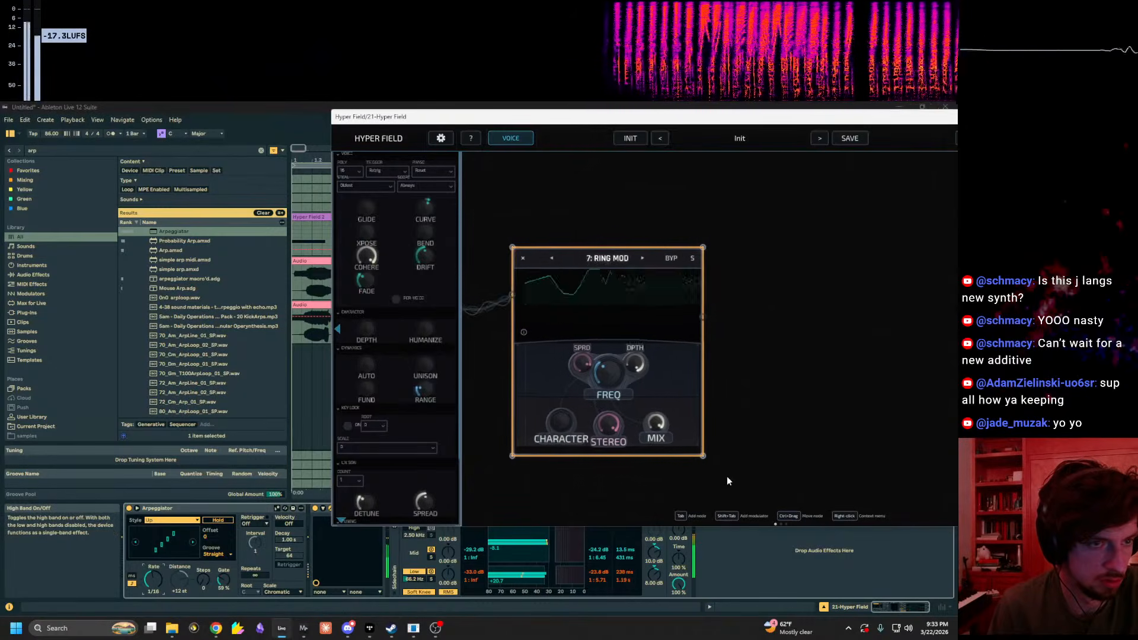
Step: Bypass the Ring Mod node at the end of the voice chain
{"action": "right_click", "coordinate": [629, 259]}
{"action": "left_click", "coordinate": [649, 269]}
{"action": "left_click_drag", "start_coordinate": [596, 242], "coordinate": [795, 215]}
{"action": "left_click_drag", "start_coordinate": [624, 209], "coordinate": [668, 226]}
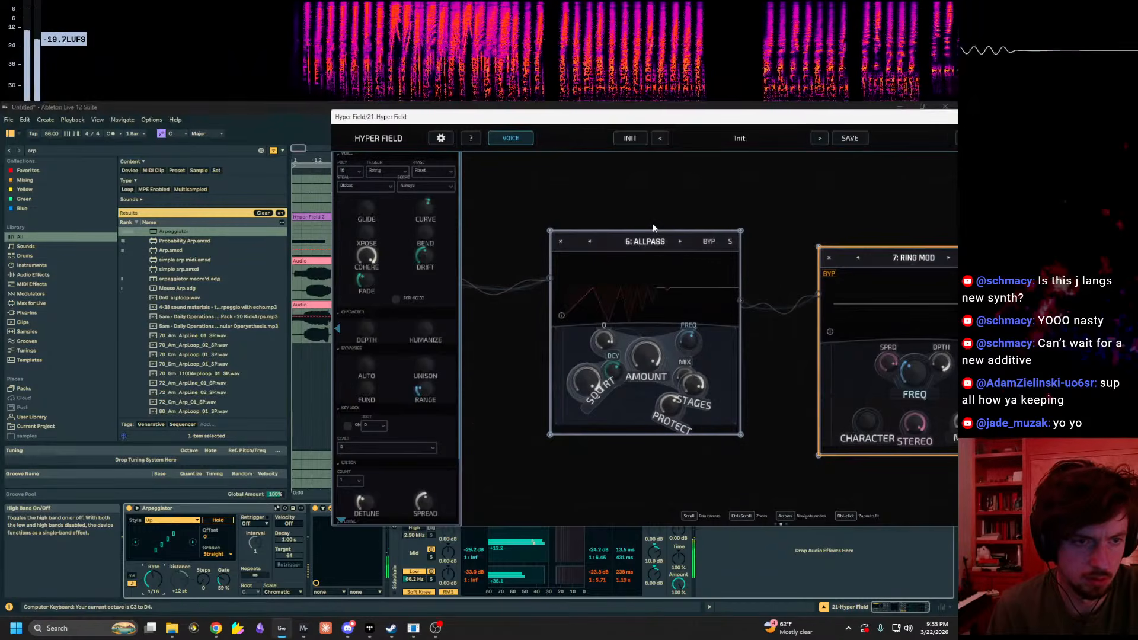
{"action": "left_click_drag", "start_coordinate": [677, 215], "coordinate": [465, 164]}
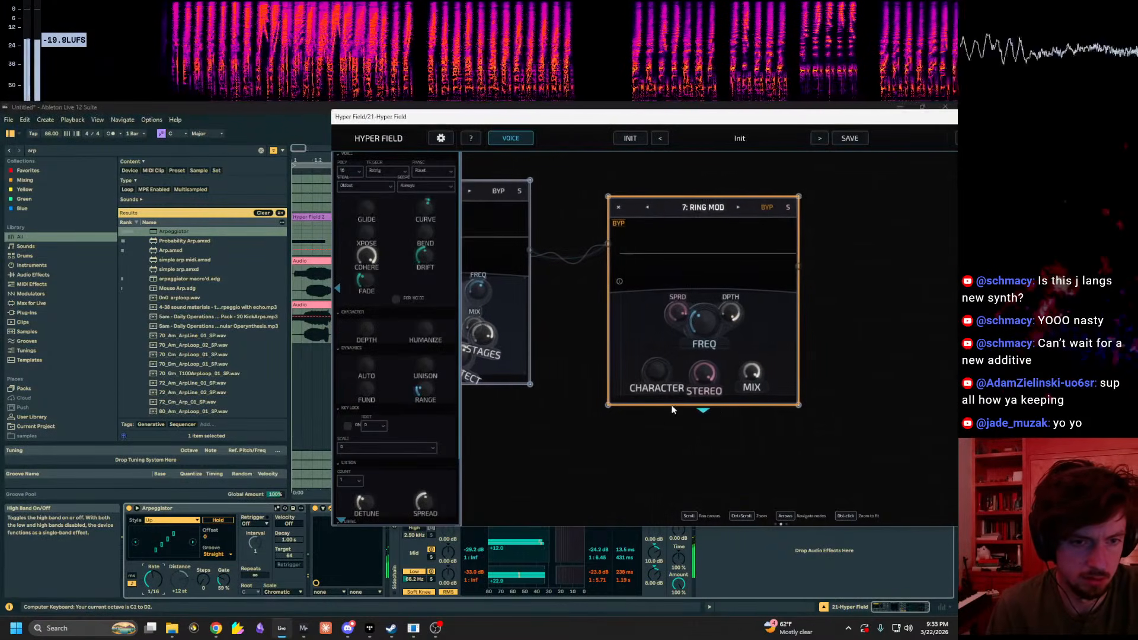
Step: Expand the extra controls of the Ring Mod and Allpass nodes and adjust the Lo cutoff on each
{"action": "left_click", "coordinate": [703, 412]}
{"action": "left_click_drag", "start_coordinate": [731, 423], "coordinate": [731, 388]}
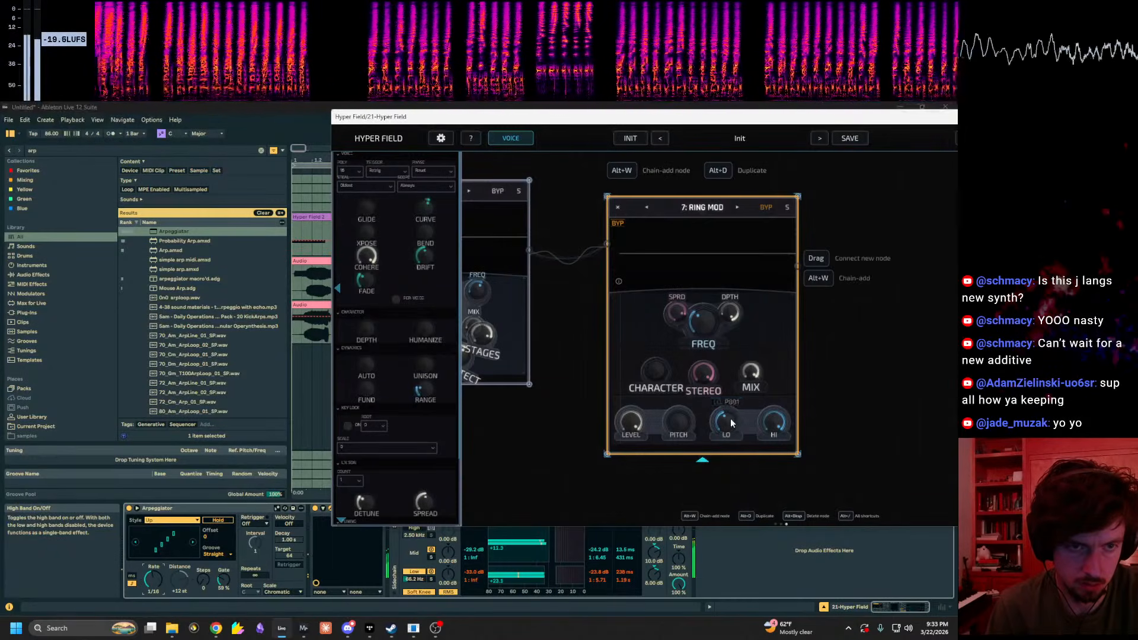
{"action": "left_click_drag", "start_coordinate": [569, 350], "coordinate": [711, 373]}
{"action": "left_click", "coordinate": [578, 412]}
{"action": "left_click_drag", "start_coordinate": [603, 425], "coordinate": [597, 427]}
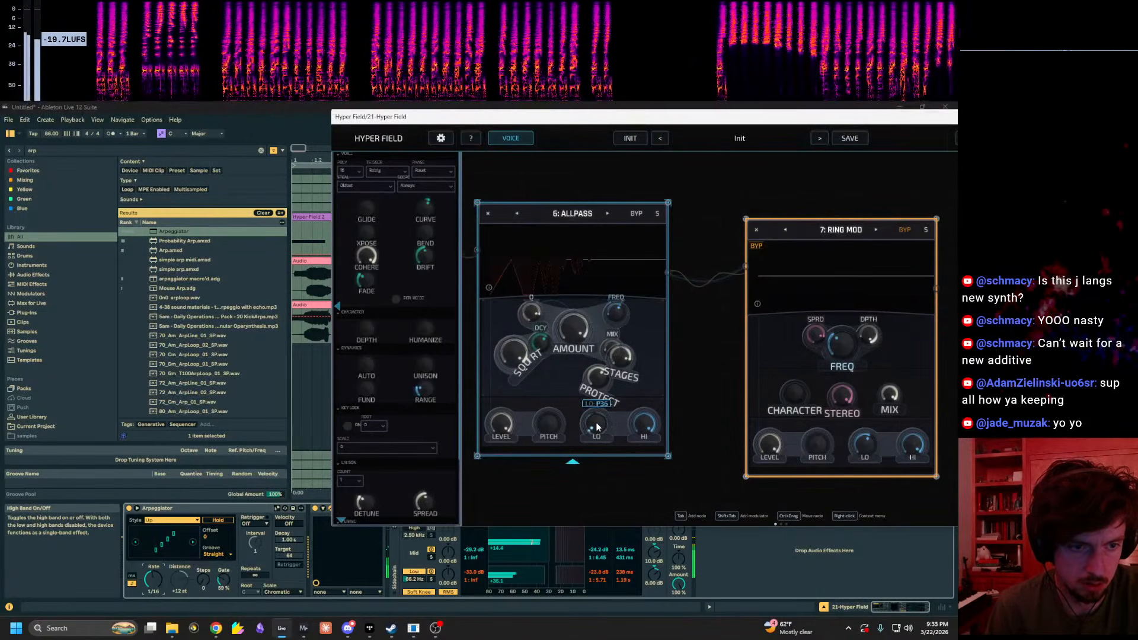
Step: Move the plugin window clear of the mixer and adjust the Hyper Field track's return sends
{"action": "left_click_drag", "start_coordinate": [673, 118], "coordinate": [169, 182]}
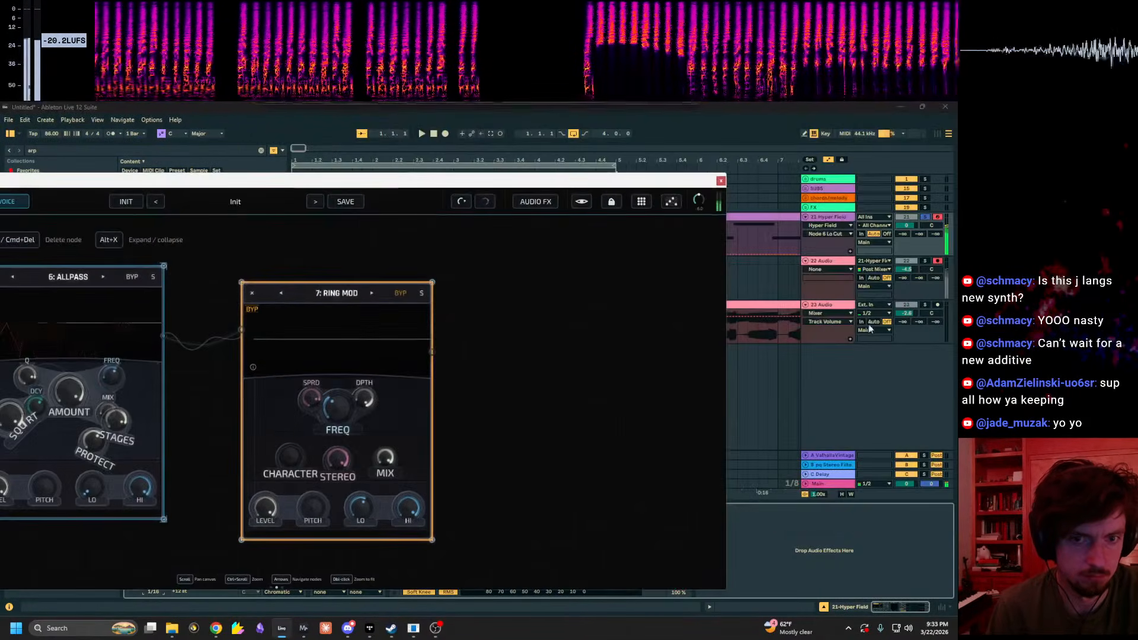
{"action": "left_click_drag", "start_coordinate": [904, 234], "coordinate": [904, 192]}
{"action": "left_click_drag", "start_coordinate": [920, 234], "coordinate": [903, 284]}
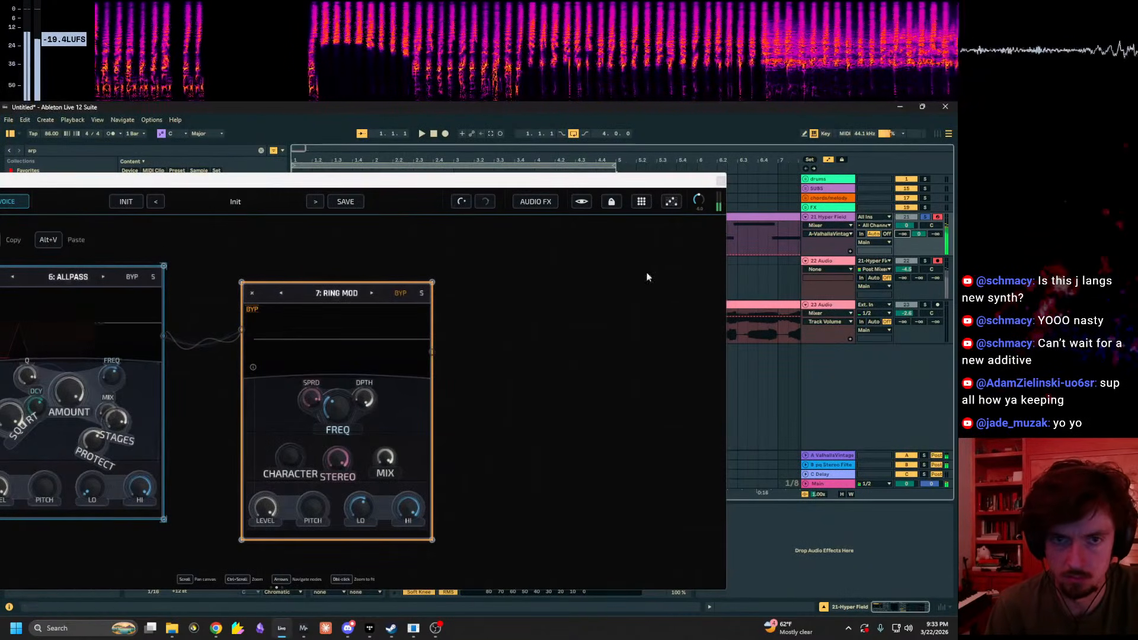
Step: Examine the node chain from the Ring Mod back to the Pulsewave and Time Blend nodes
{"action": "left_click_drag", "start_coordinate": [472, 180], "coordinate": [655, 153]}
{"action": "double_click", "coordinate": [655, 153]}
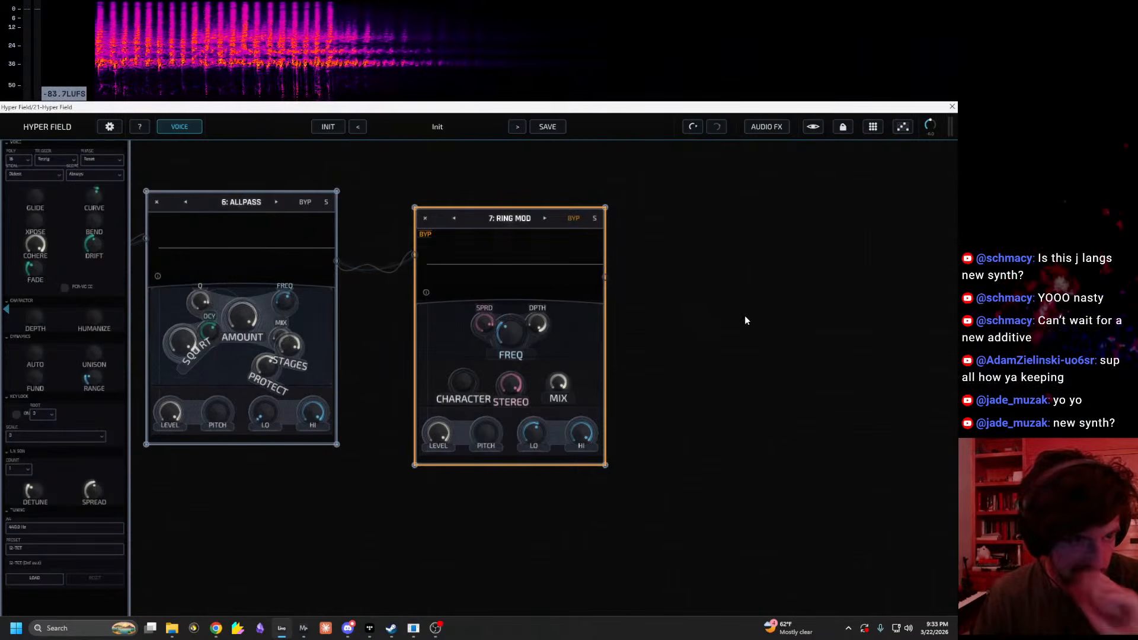
{"action": "left_click_drag", "start_coordinate": [710, 466], "coordinate": [793, 478]}
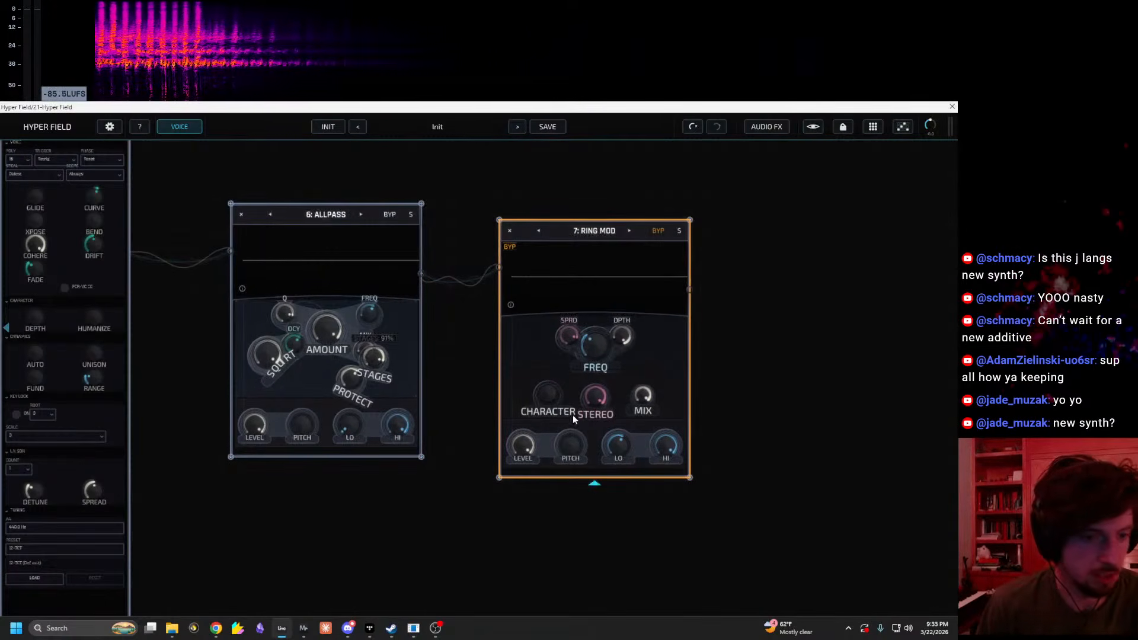
{"action": "left_click_drag", "start_coordinate": [480, 352], "coordinate": [812, 460]}
{"action": "left_click_drag", "start_coordinate": [462, 230], "coordinate": [496, 215]}
{"action": "scroll", "coordinate": [494, 243], "scroll_direction": "down", "scroll_amount": 3}
{"action": "scroll", "coordinate": [489, 255], "scroll_direction": "up", "scroll_amount": 5}
{"action": "scroll", "coordinate": [505, 308], "scroll_direction": "down", "scroll_amount": 3}
{"action": "scroll", "coordinate": [510, 321], "scroll_direction": "down", "scroll_amount": 2}
{"action": "scroll", "coordinate": [739, 457], "scroll_direction": "up", "scroll_amount": 2}
{"action": "left_click_drag", "start_coordinate": [739, 457], "coordinate": [932, 457]}
{"action": "left_click_drag", "start_coordinate": [513, 540], "coordinate": [952, 614]}
{"action": "left_click_drag", "start_coordinate": [830, 565], "coordinate": [688, 419]}
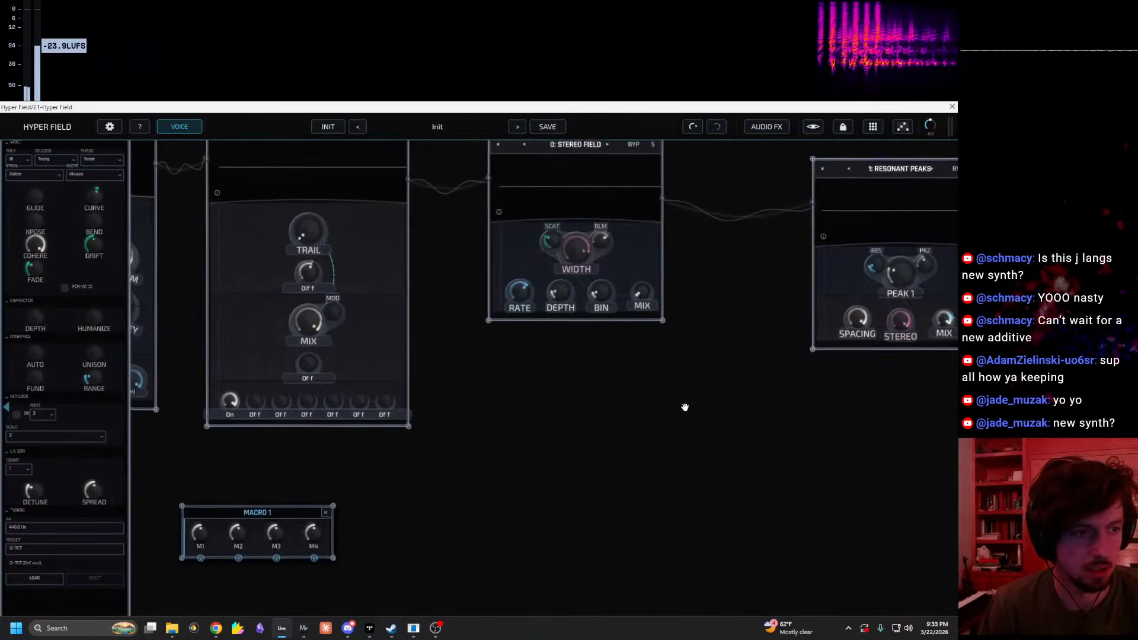
{"action": "left_click_drag", "start_coordinate": [597, 431], "coordinate": [790, 450]}
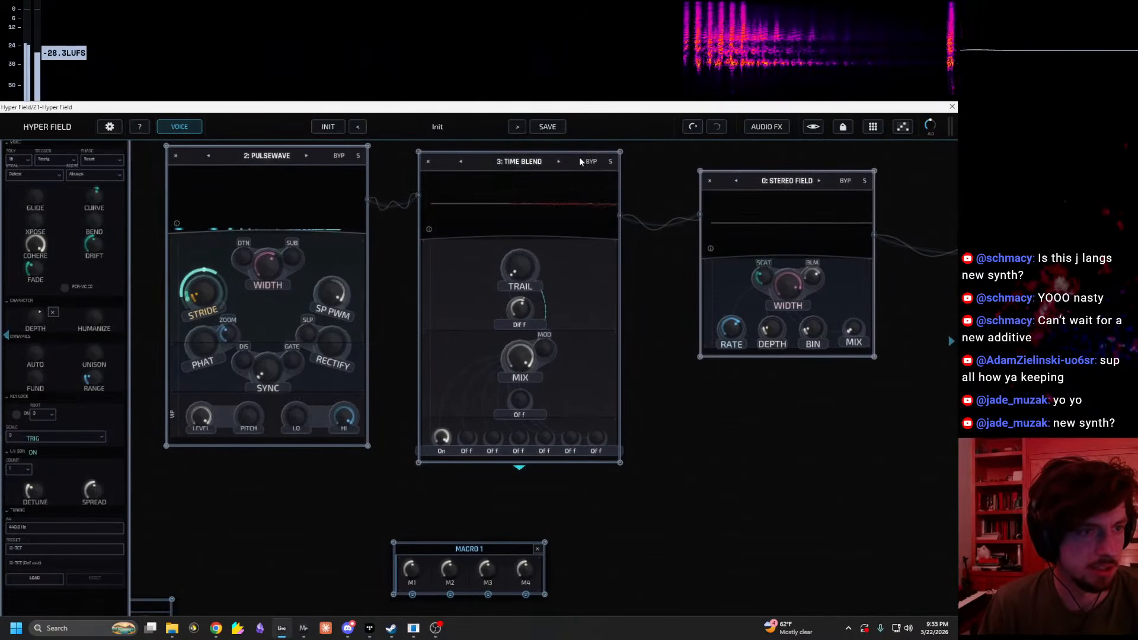
Step: Move the plugin window off the Arpeggiator, turn that device off and lower the computer keyboard by an octave
{"action": "left_click_drag", "start_coordinate": [362, 108], "coordinate": [620, 162]}
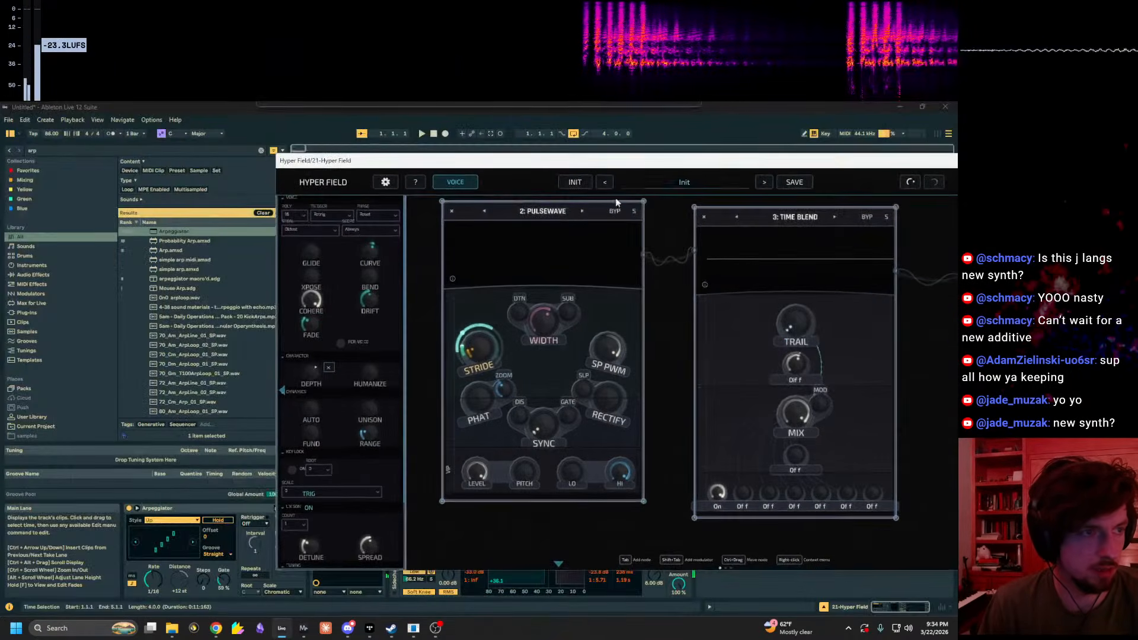
{"action": "left_click", "coordinate": [129, 509]}
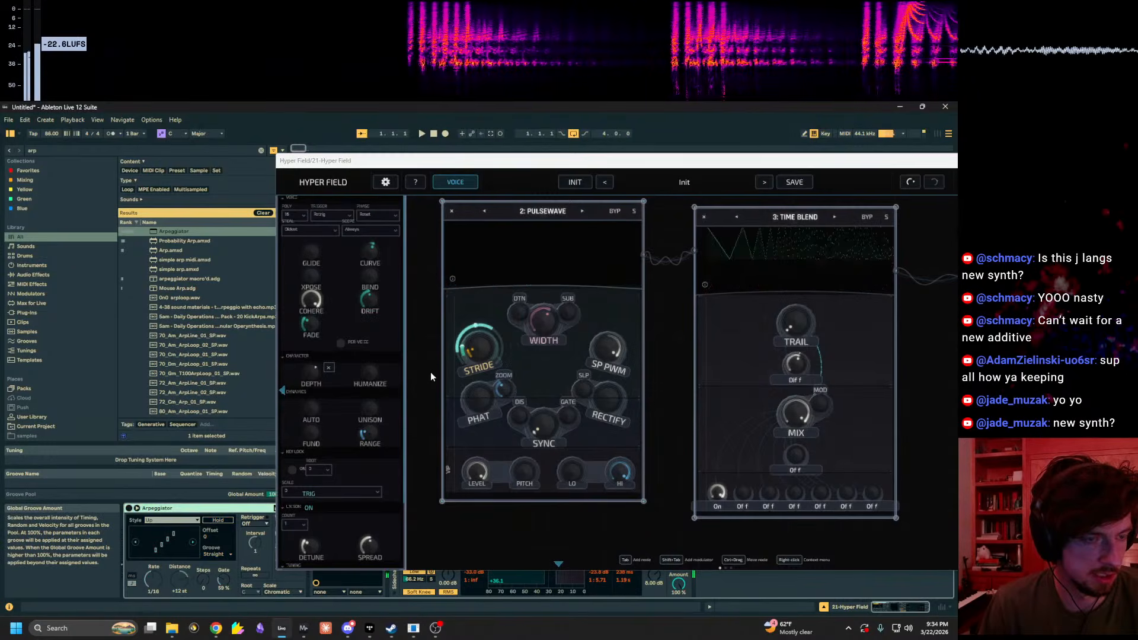
{"action": "key", "text": "z"}
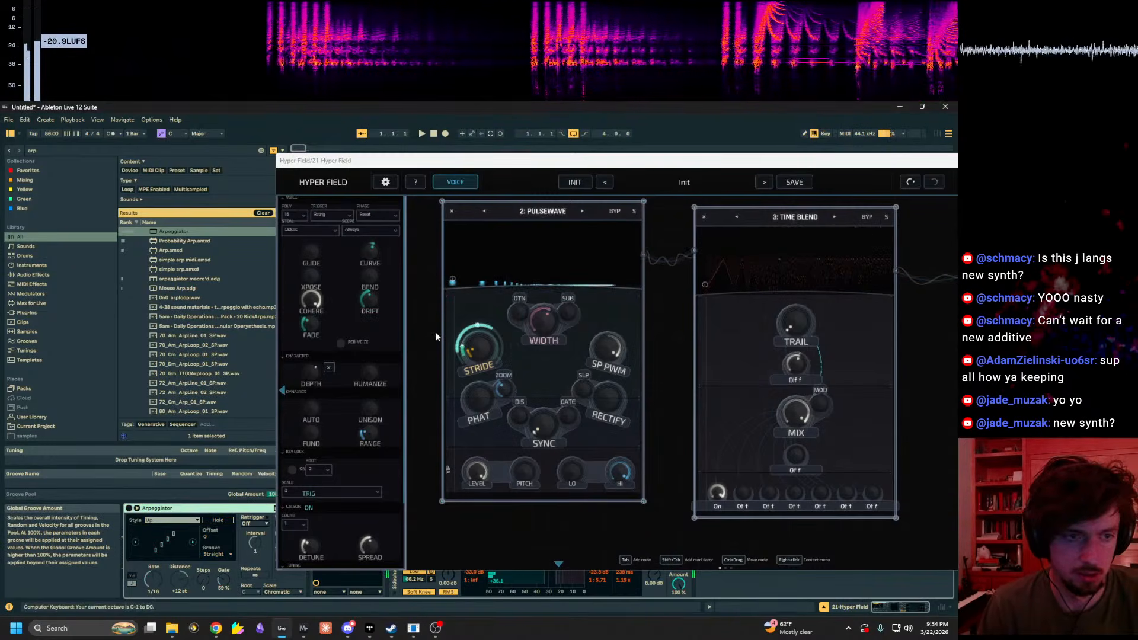
Step: Reposition the plugin window to uncover the track mixer and bypass the Allpass node
{"action": "left_click_drag", "start_coordinate": [896, 337], "coordinate": [709, 349]}
{"action": "left_click_drag", "start_coordinate": [783, 161], "coordinate": [536, 103]}
{"action": "left_click_drag", "start_coordinate": [851, 432], "coordinate": [258, 514]}
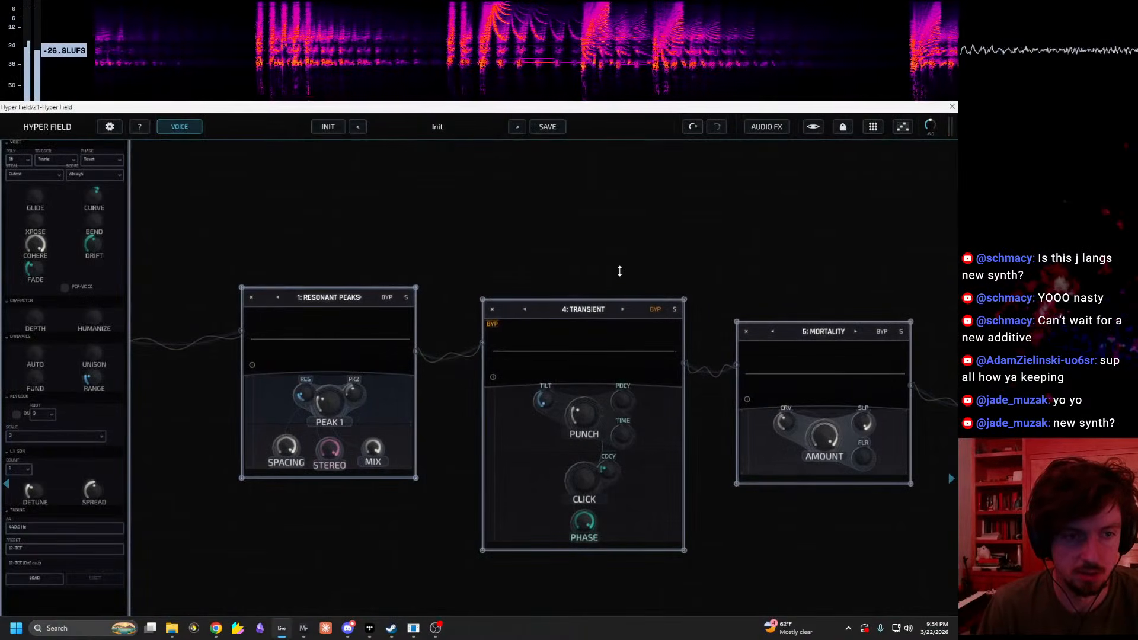
{"action": "left_click_drag", "start_coordinate": [635, 107], "coordinate": [536, 166]}
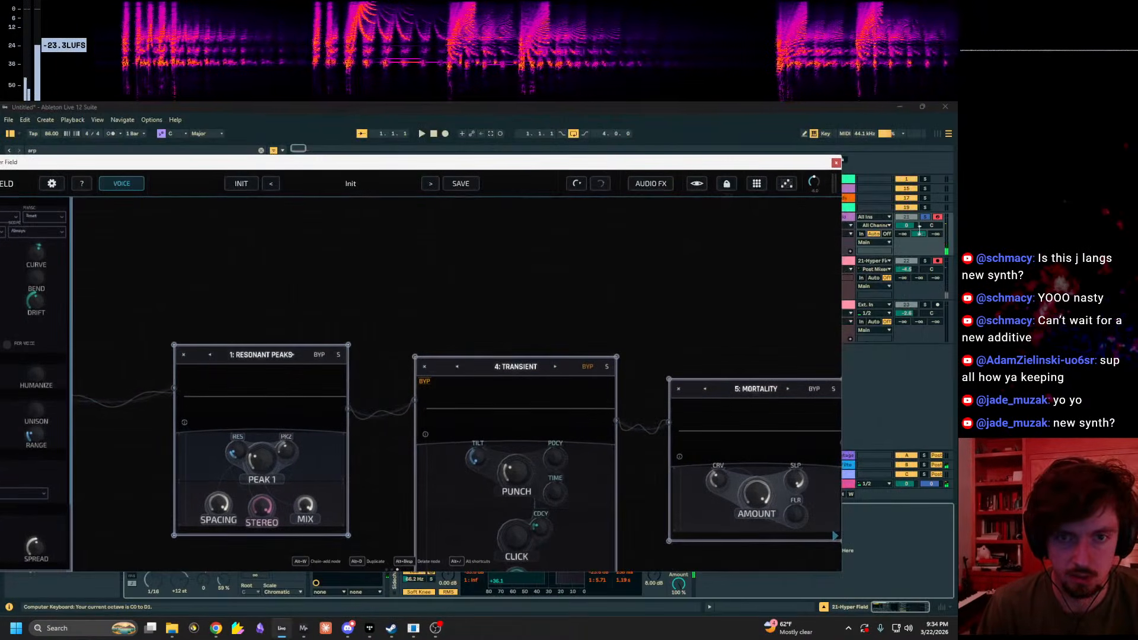
{"action": "left_click_drag", "start_coordinate": [676, 294], "coordinate": [623, 262]}
{"action": "scroll", "coordinate": [587, 272], "scroll_direction": "down", "scroll_amount": 6}
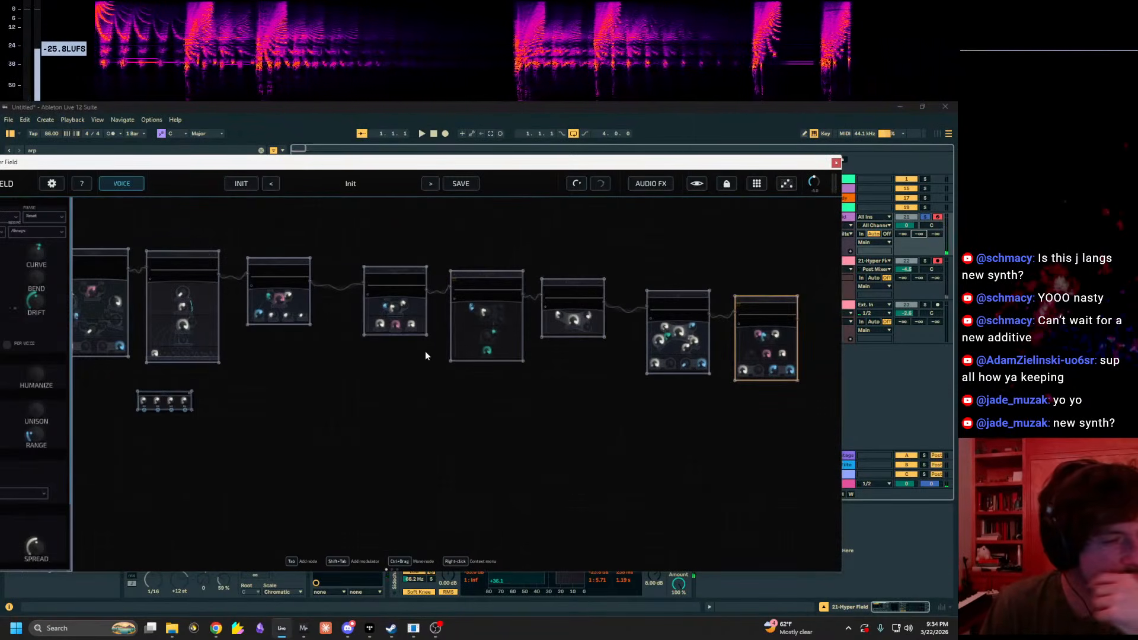
{"action": "scroll", "coordinate": [599, 268], "scroll_direction": "up", "scroll_amount": 5}
{"action": "right_click", "coordinate": [728, 279]}
{"action": "left_click", "coordinate": [742, 284]}
Step: Bypass the Mortality node that follows the Transient node
{"action": "left_click_drag", "start_coordinate": [605, 238], "coordinate": [666, 255]}
{"action": "right_click", "coordinate": [604, 274]}
{"action": "left_click", "coordinate": [626, 280]}
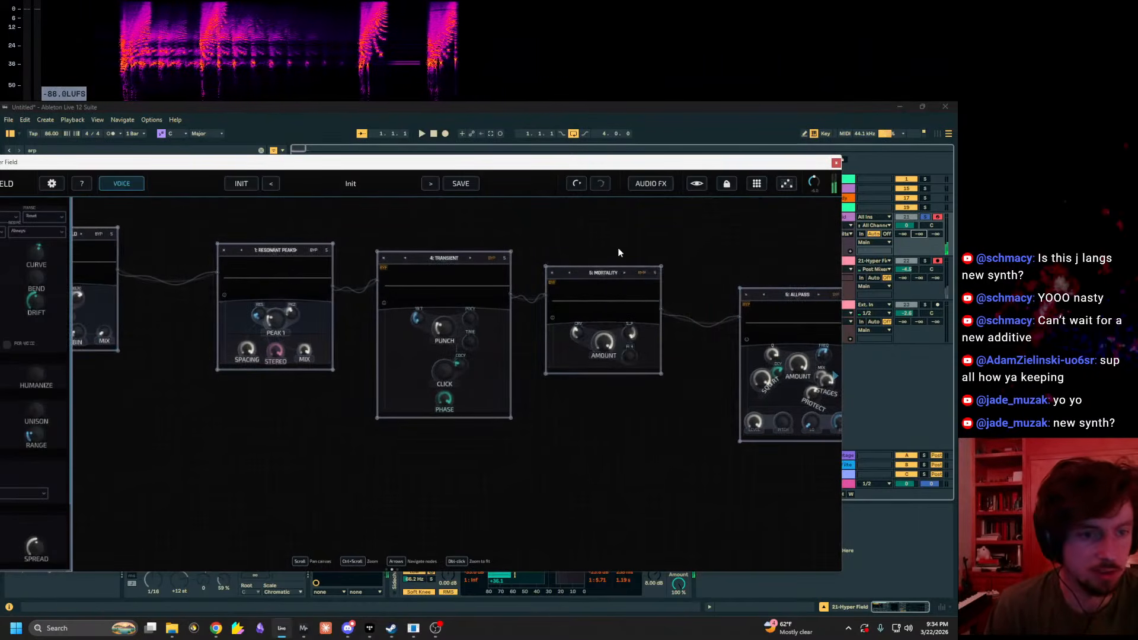
Step: Clear the synth window off the arrangement, select the first Hyper Field clip and start arrangement recording
{"action": "left_click_drag", "start_coordinate": [555, 239], "coordinate": [653, 254]}
{"action": "left_click_drag", "start_coordinate": [477, 243], "coordinate": [713, 251]}
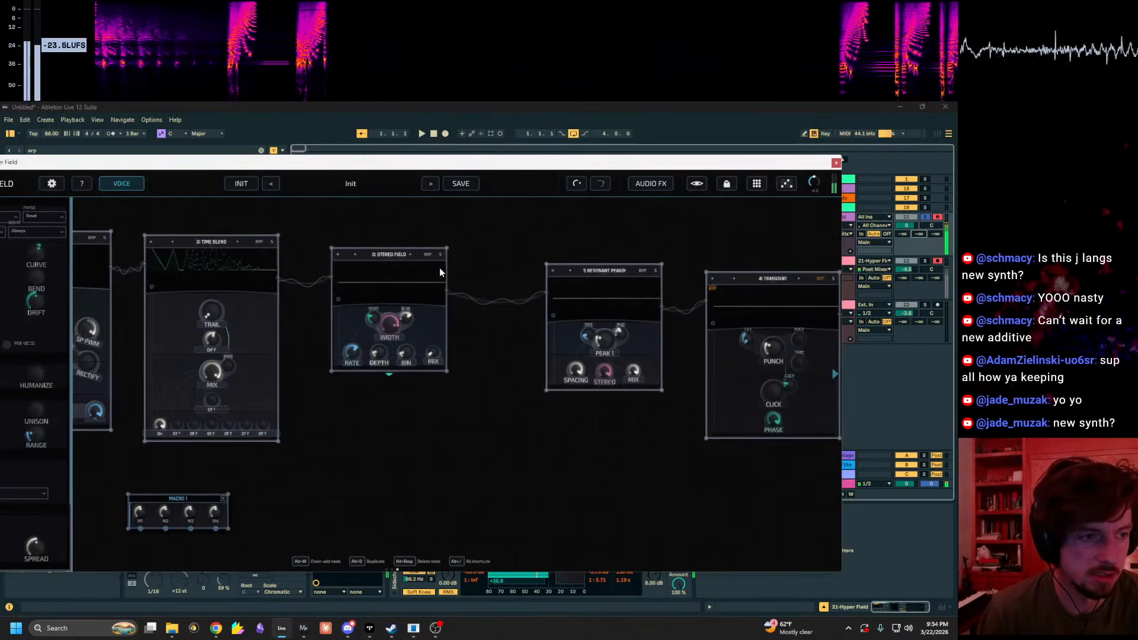
{"action": "left_click_drag", "start_coordinate": [409, 161], "coordinate": [627, 147]}
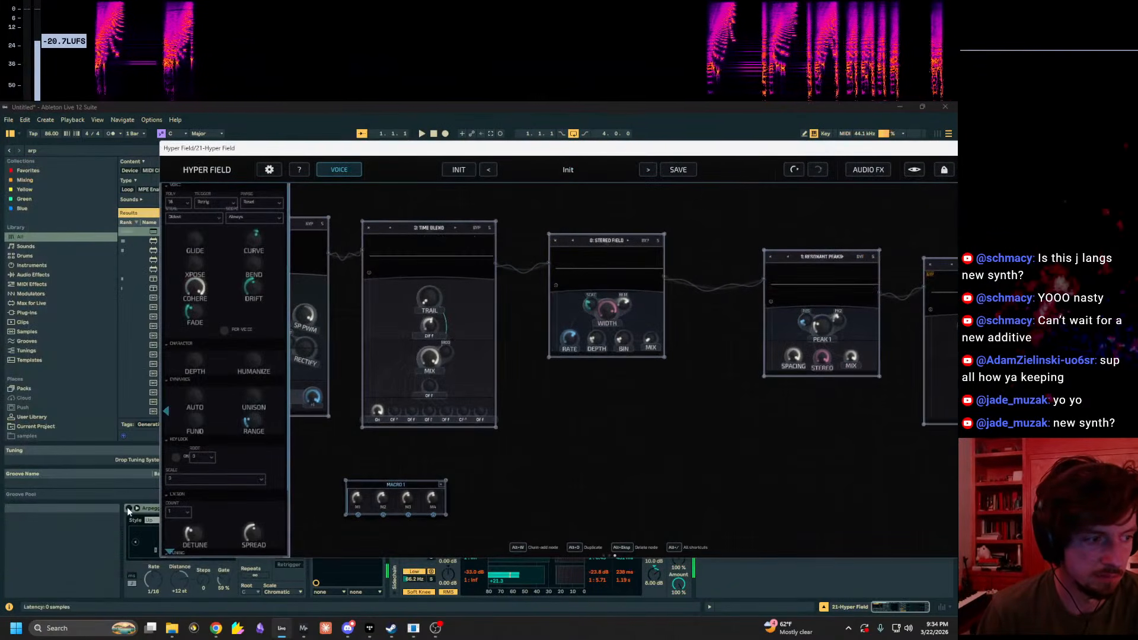
{"action": "left_click_drag", "start_coordinate": [440, 156], "coordinate": [382, 433]}
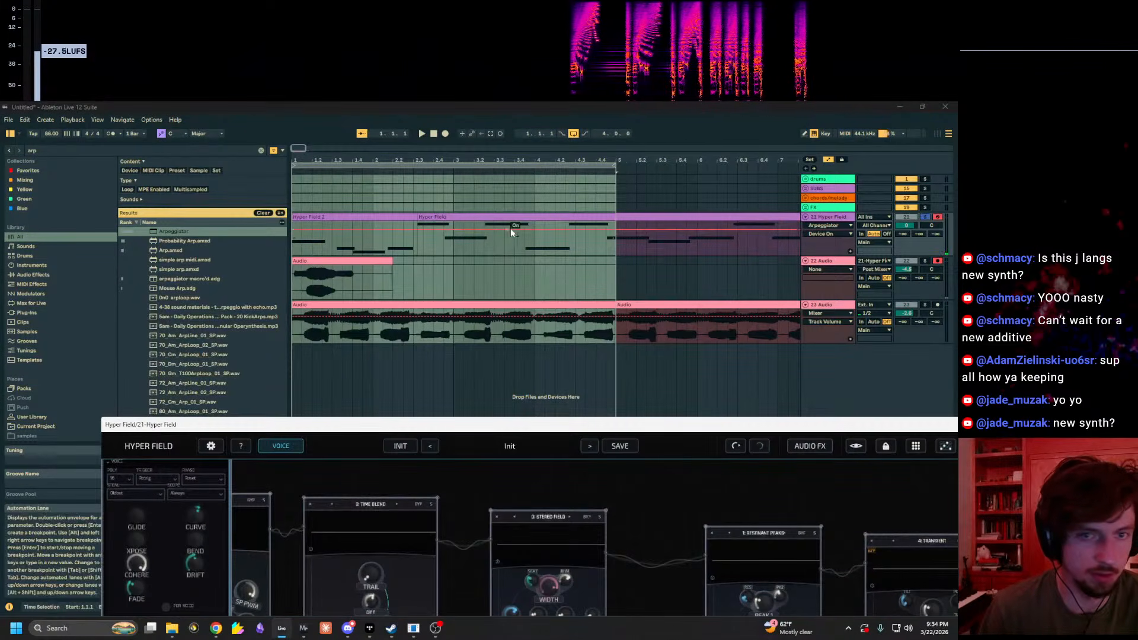
{"action": "left_click", "coordinate": [593, 255]}
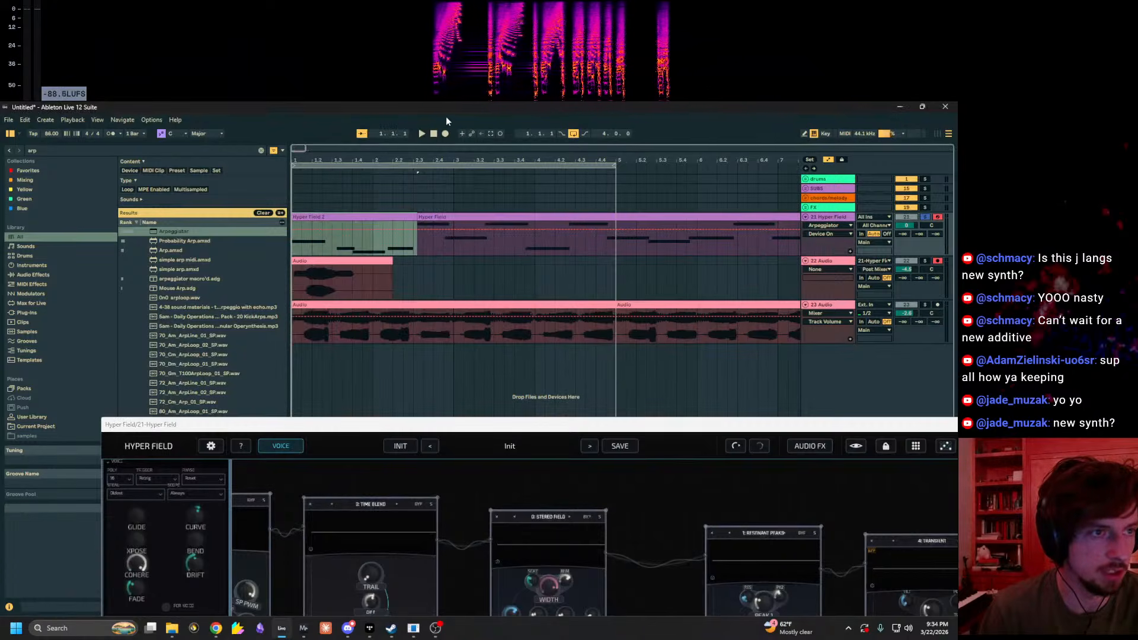
{"action": "left_click", "coordinate": [446, 133]}
{"action": "left_click_drag", "start_coordinate": [455, 421], "coordinate": [467, 179]}
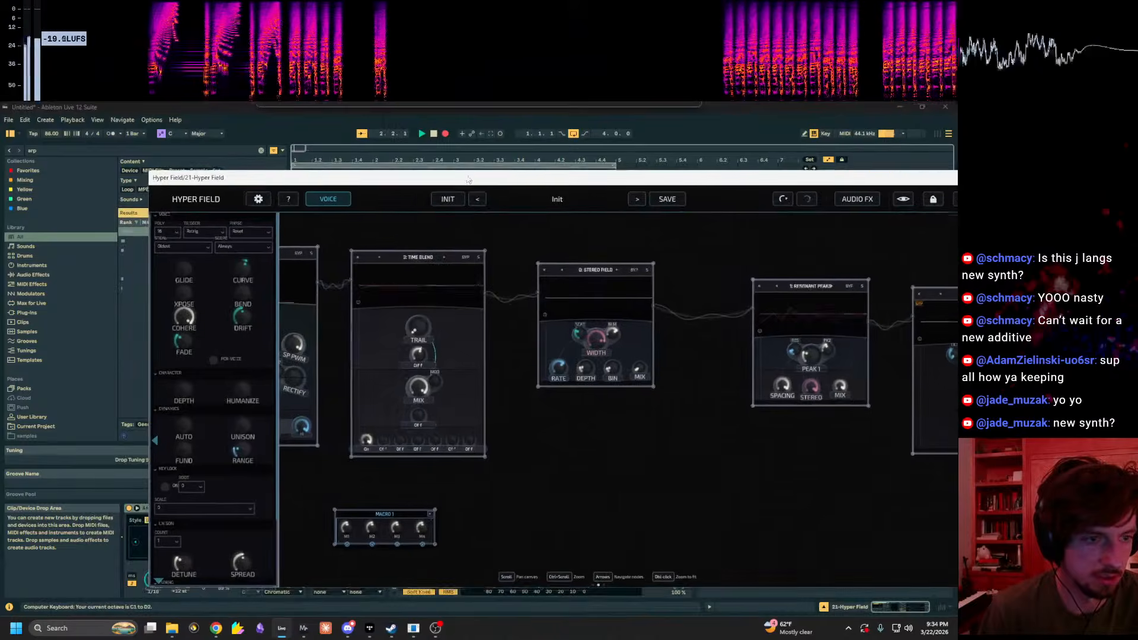
Step: Reactivate the bypassed Transient, Mortality and Allpass nodes in the patch chain
{"action": "left_click_drag", "start_coordinate": [502, 367], "coordinate": [798, 386]}
{"action": "left_click_drag", "start_coordinate": [465, 520], "coordinate": [697, 525]}
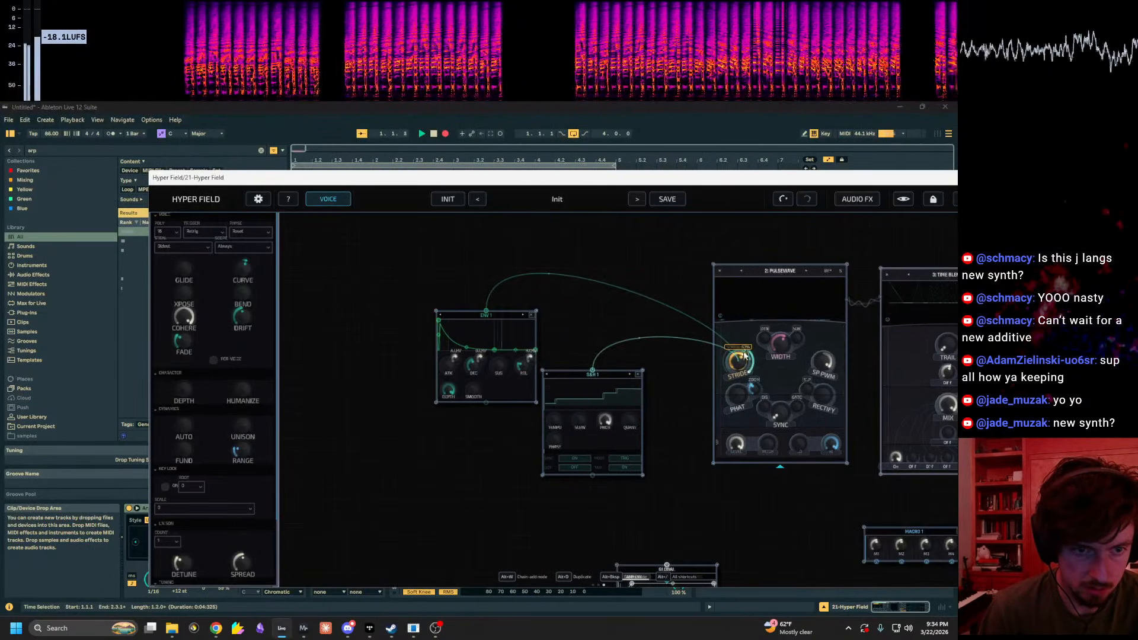
{"action": "left_click_drag", "start_coordinate": [638, 547], "coordinate": [297, 575]}
{"action": "left_click_drag", "start_coordinate": [847, 534], "coordinate": [498, 529]}
{"action": "right_click", "coordinate": [784, 344]}
{"action": "left_click", "coordinate": [807, 353]}
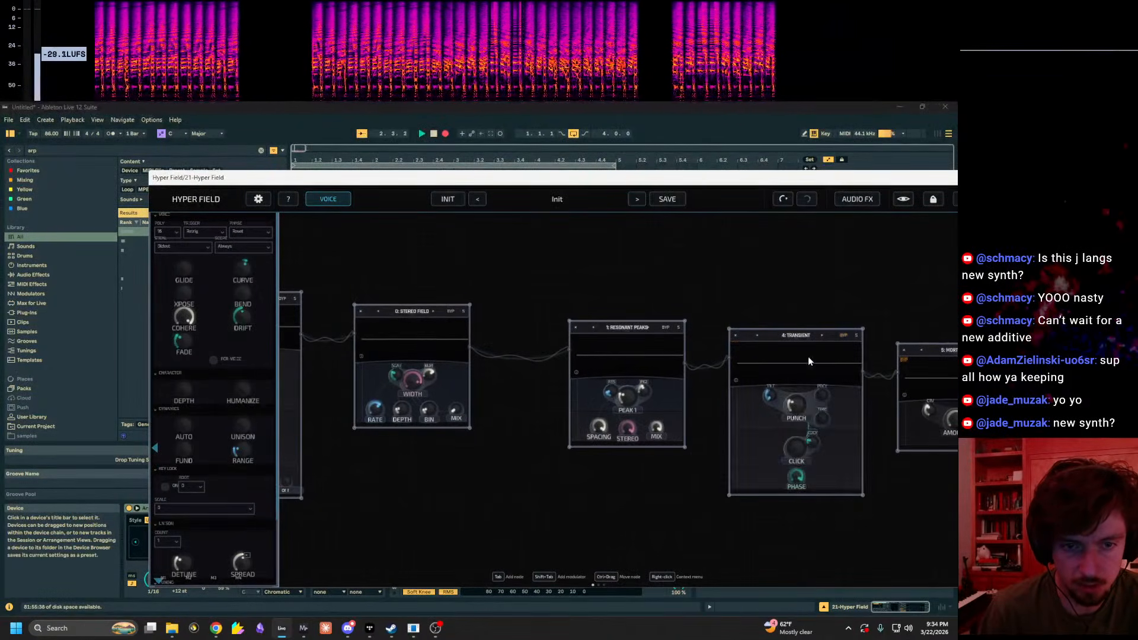
{"action": "left_click_drag", "start_coordinate": [808, 357], "coordinate": [575, 375]}
{"action": "right_click", "coordinate": [726, 367]}
{"action": "left_click", "coordinate": [750, 376]}
{"action": "left_click_drag", "start_coordinate": [919, 390], "coordinate": [684, 403]}
{"action": "right_click", "coordinate": [684, 405]}
{"action": "left_click", "coordinate": [721, 412]}
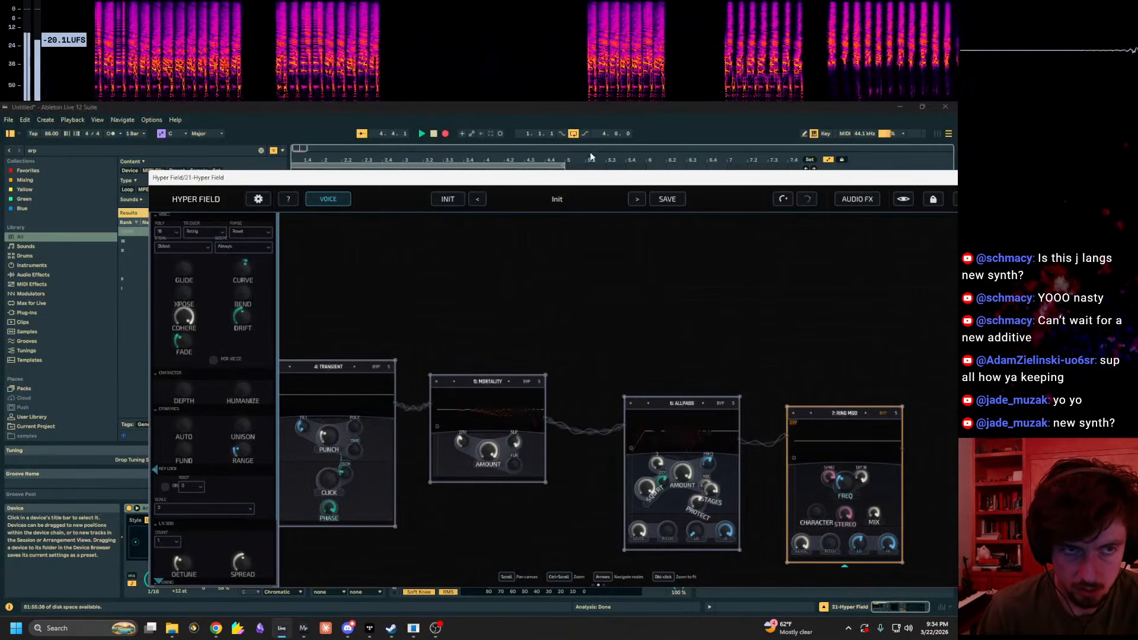
Step: Stop playback and reset the synth to its initial patch, confirming the reset
{"action": "left_click_drag", "start_coordinate": [561, 257], "coordinate": [535, 272]}
{"action": "key", "text": "space"}
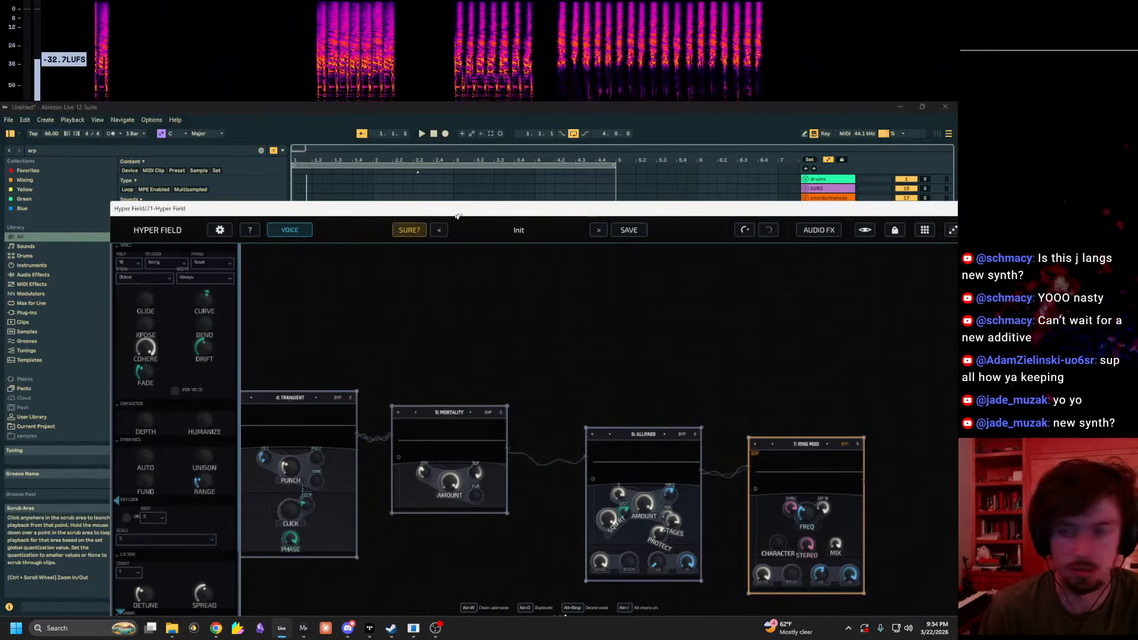
{"action": "left_click", "coordinate": [409, 230]}
{"action": "left_click_drag", "start_coordinate": [466, 333], "coordinate": [373, 409]}
Step: Turn off the Arpeggiator device in front of the synth, moving the plug-in window aside to reach it
{"action": "left_click_drag", "start_coordinate": [438, 209], "coordinate": [659, 131]}
{"action": "left_click", "coordinate": [130, 509]}
{"action": "left_click_drag", "start_coordinate": [584, 152], "coordinate": [472, 205]}
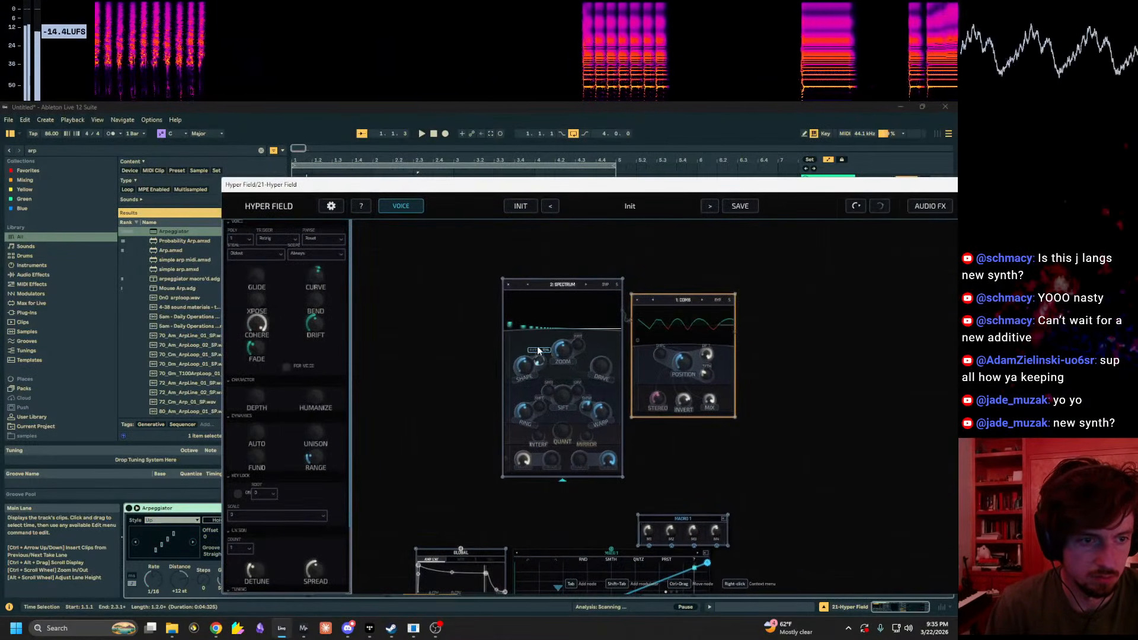
Step: Adjust the Shape and Metal controls of the Spectrum node
{"action": "scroll", "coordinate": [496, 438], "scroll_direction": "up", "scroll_amount": 3}
{"action": "scroll", "coordinate": [495, 436], "scroll_direction": "up", "scroll_amount": 1}
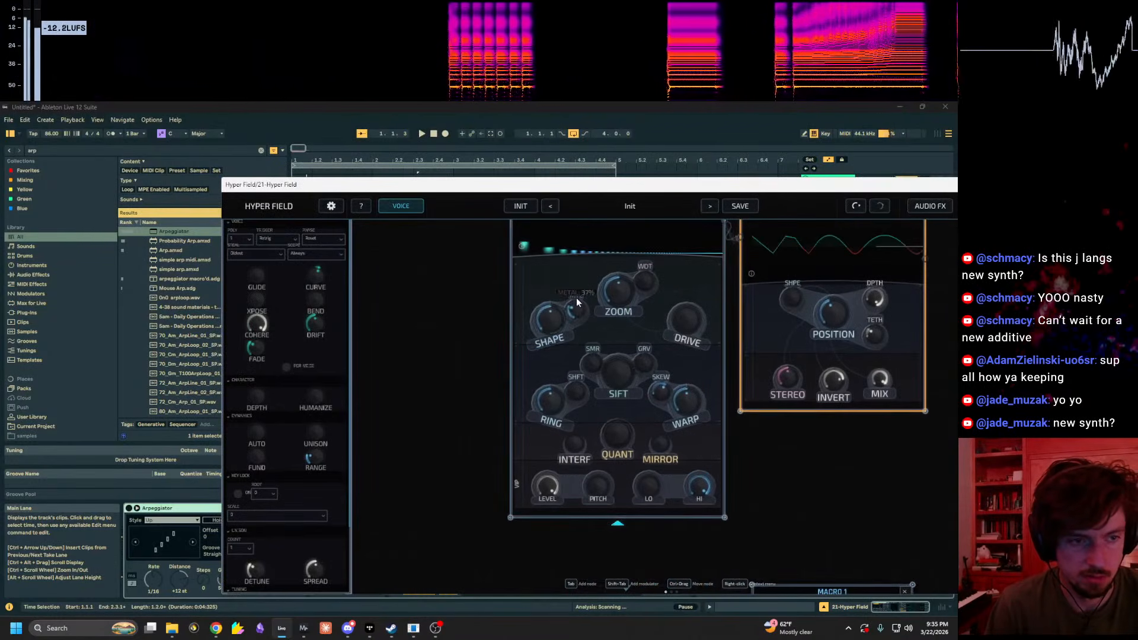
{"action": "left_click_drag", "start_coordinate": [559, 341], "coordinate": [567, 316]}
{"action": "right_click", "coordinate": [354, 373]}
Step: Move the synth window down to uncover the arrangement and switch Live to Session View
{"action": "left_click_drag", "start_coordinate": [529, 185], "coordinate": [377, 448]}
{"action": "left_click", "coordinate": [826, 217]}
{"action": "key", "text": "Tab"}
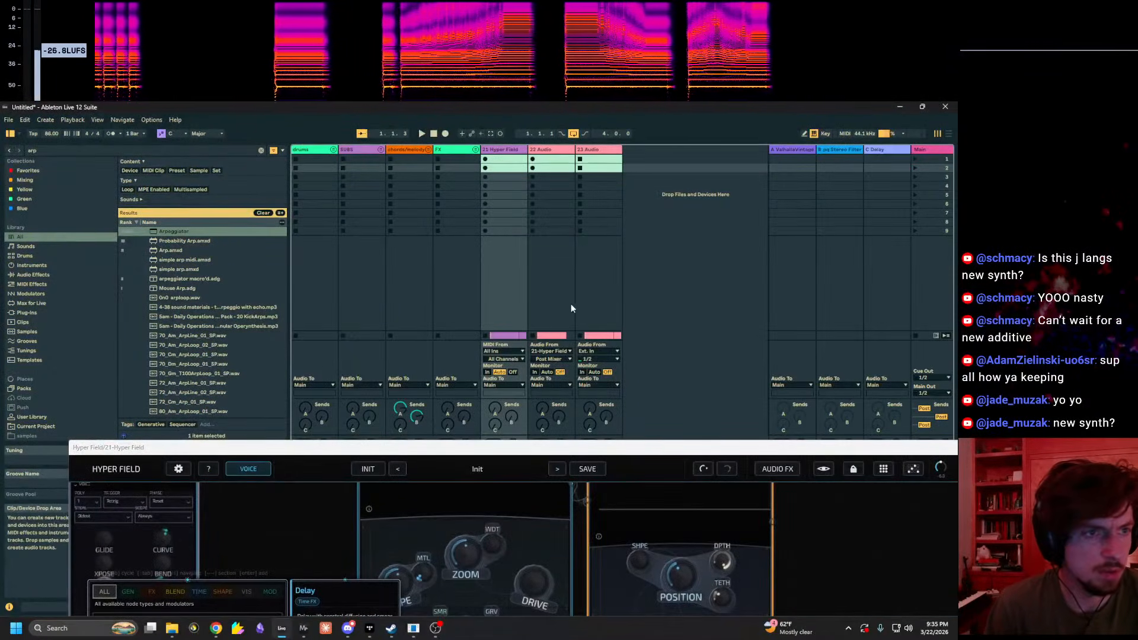
Step: Look through the program options and the display options for arrangement track controls
{"action": "left_click", "coordinate": [151, 120]}
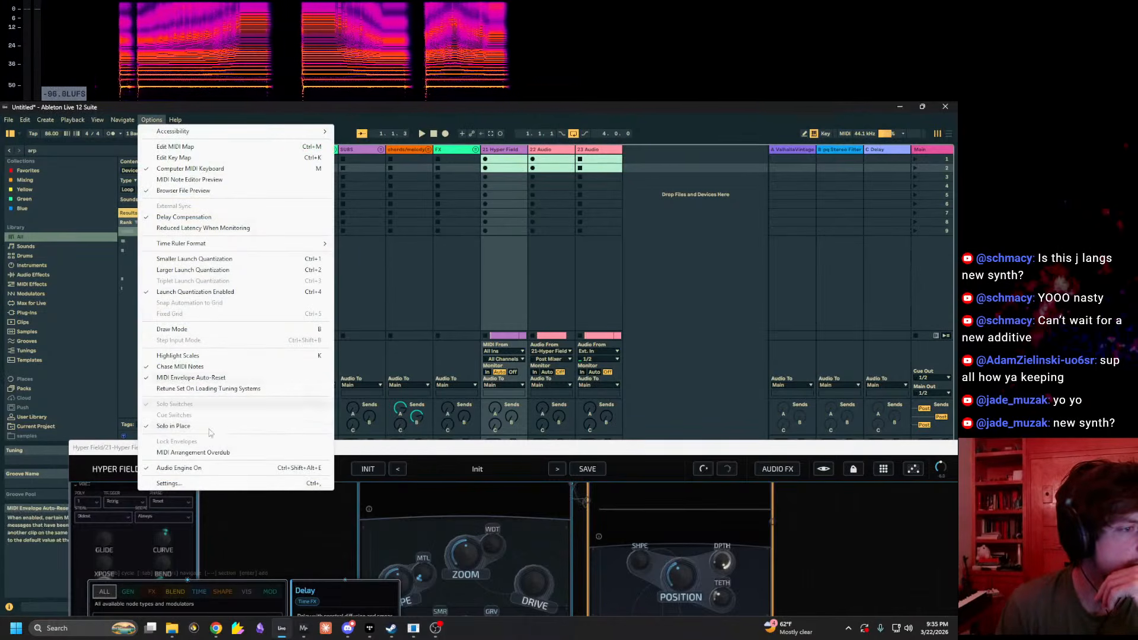
{"action": "mouse_move", "coordinate": [130, 122]}
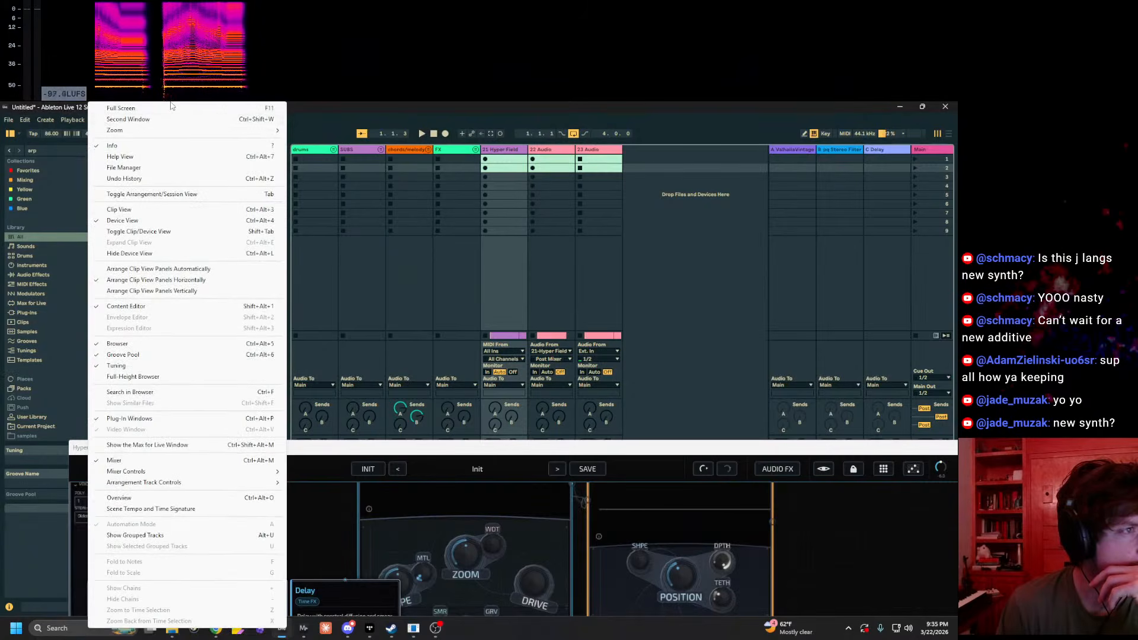
{"action": "left_click", "coordinate": [56, 157]}
{"action": "left_click", "coordinate": [96, 121]}
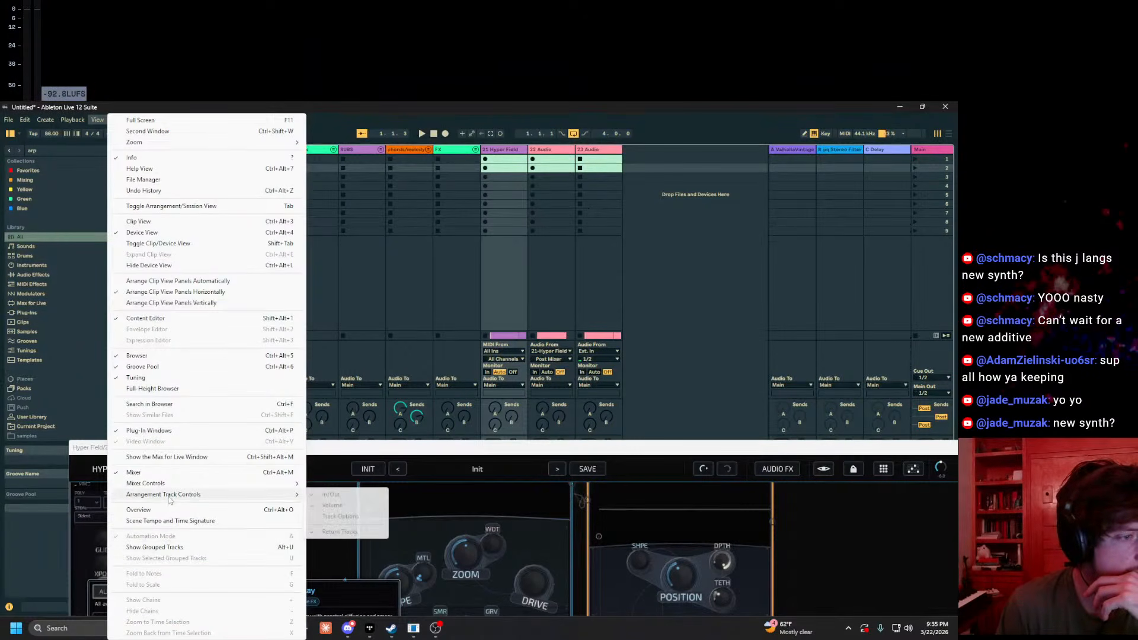
{"action": "mouse_move", "coordinate": [182, 492]}
{"action": "left_click", "coordinate": [370, 544]}
Step: Bring the synth's full voice settings into view and check the available voice-stealing modes
{"action": "left_click_drag", "start_coordinate": [566, 453], "coordinate": [592, 236]}
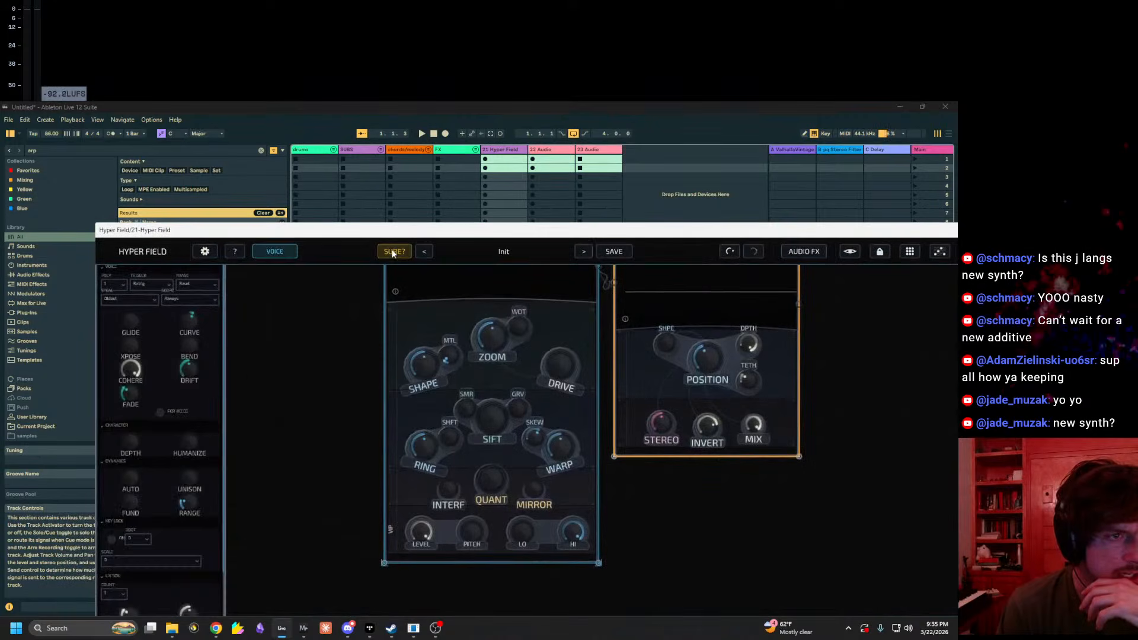
{"action": "scroll", "coordinate": [893, 536], "scroll_direction": "down", "scroll_amount": 4}
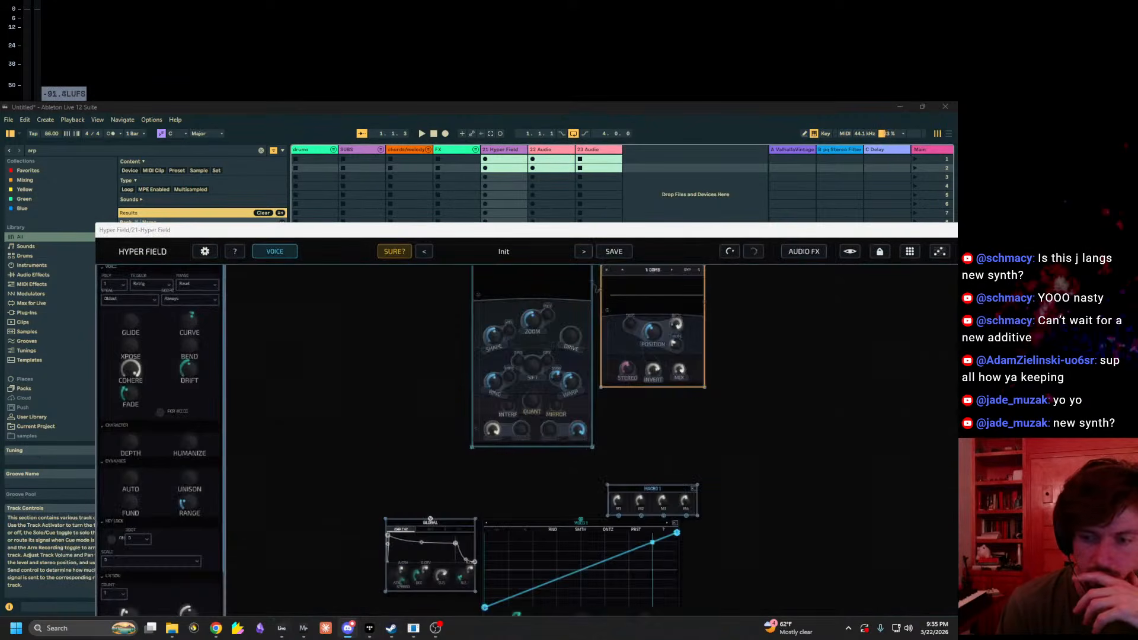
{"action": "left_click_drag", "start_coordinate": [480, 232], "coordinate": [432, 183]}
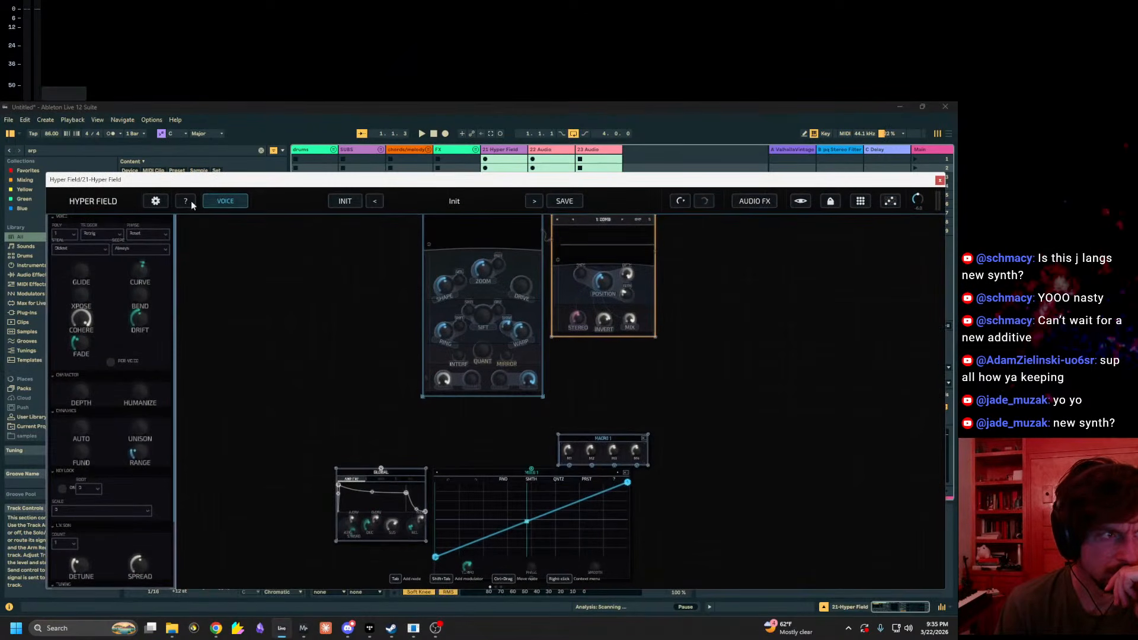
{"action": "left_click", "coordinate": [80, 245]}
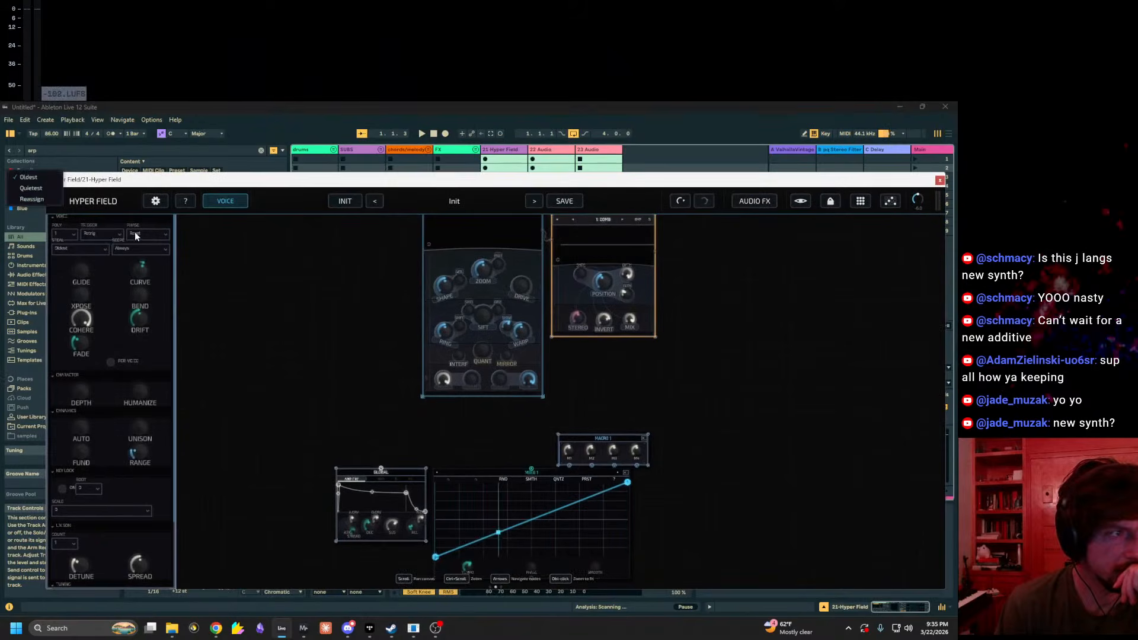
{"action": "left_click_drag", "start_coordinate": [277, 187], "coordinate": [196, 242]}
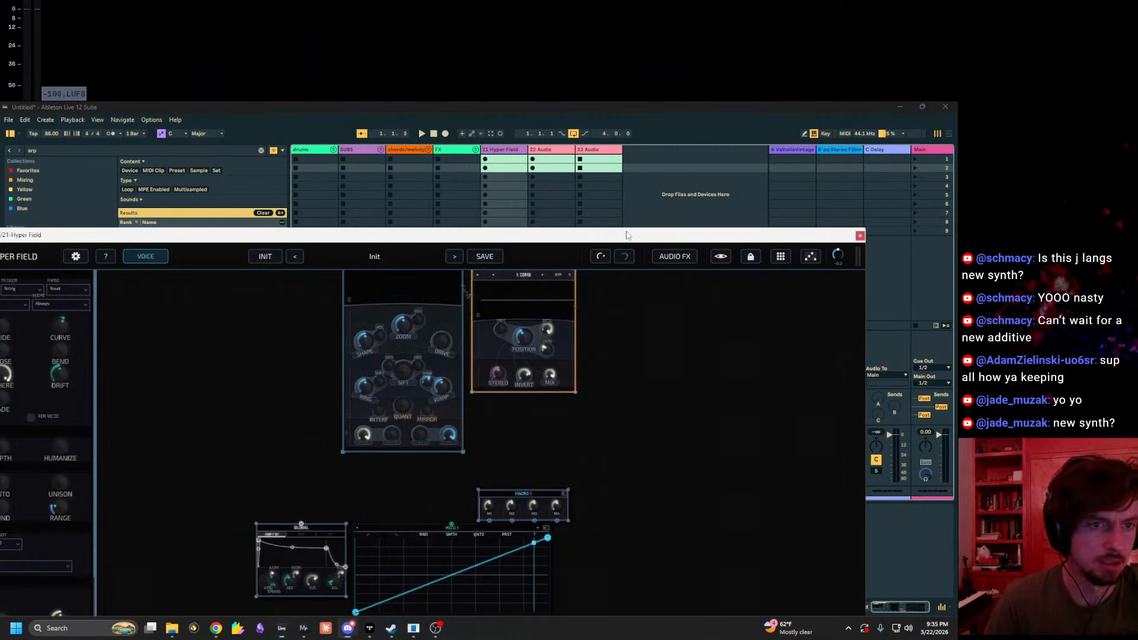
Step: Adjust the Spectrum node's Metal amount and the Comb node's Position
{"action": "left_click", "coordinate": [644, 196]}
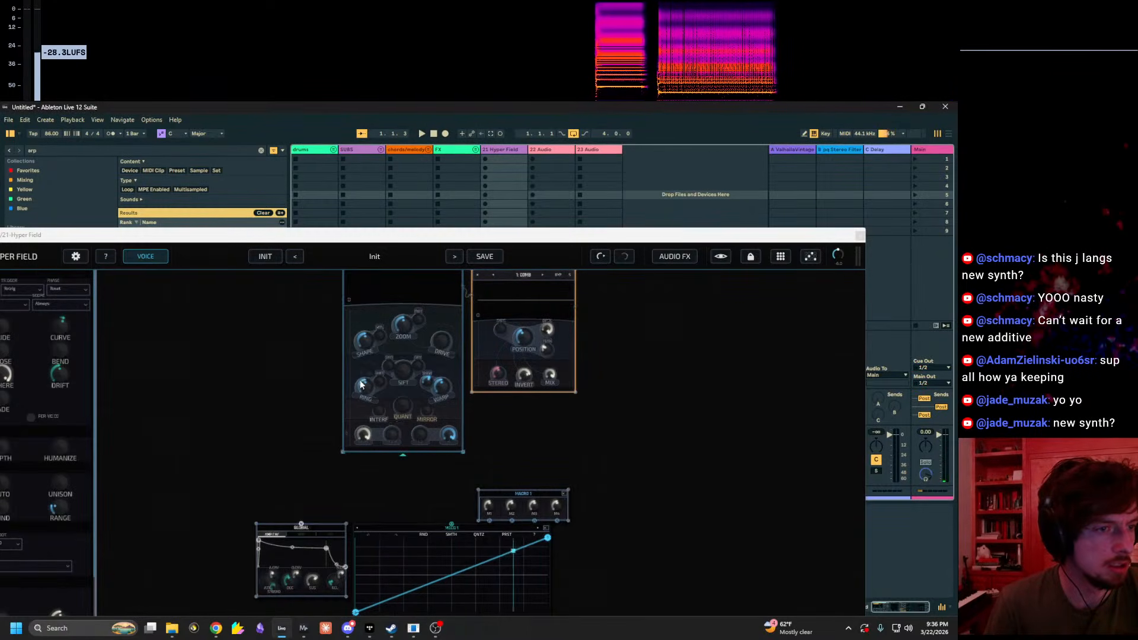
{"action": "mouse_move", "coordinate": [379, 333]}
{"action": "left_mouse_down"}
{"action": "mouse_move", "coordinate": [396, 270]}
{"action": "mouse_move", "coordinate": [392, 329]}
{"action": "left_mouse_up"}
{"action": "mouse_move", "coordinate": [528, 340]}
{"action": "left_mouse_down"}
{"action": "mouse_move", "coordinate": [539, 288]}
{"action": "mouse_move", "coordinate": [533, 325]}
{"action": "left_mouse_up"}
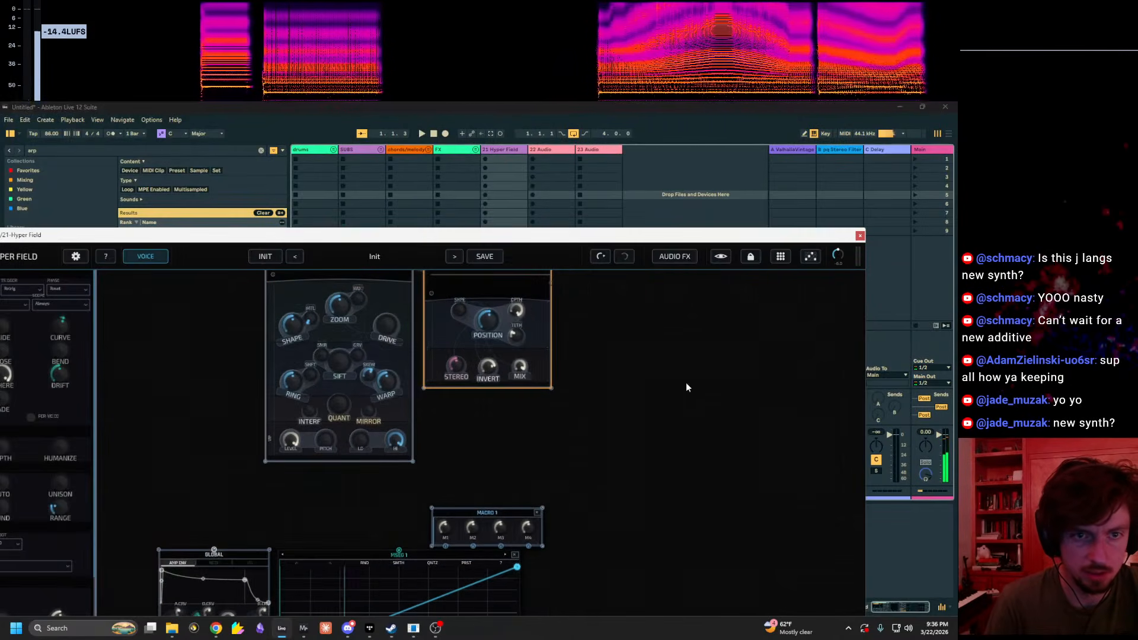
Step: Show the synth's spectral scope and maximize the plug-in window
{"action": "left_click", "coordinate": [721, 256]}
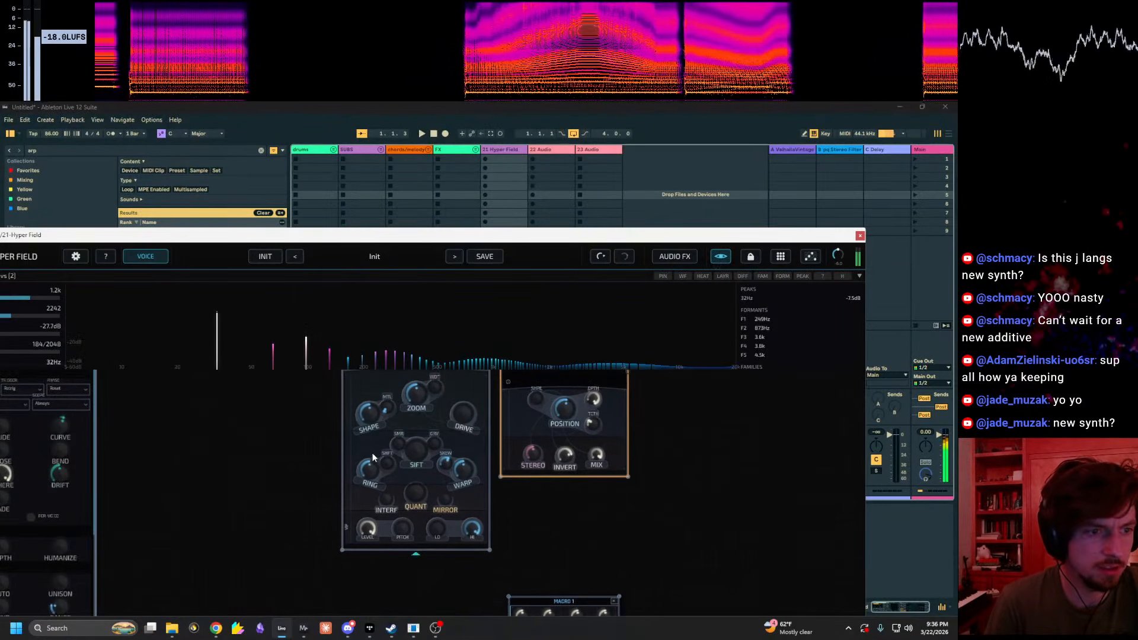
{"action": "left_click_drag", "start_coordinate": [553, 500], "coordinate": [547, 569]}
{"action": "double_click", "coordinate": [655, 235]}
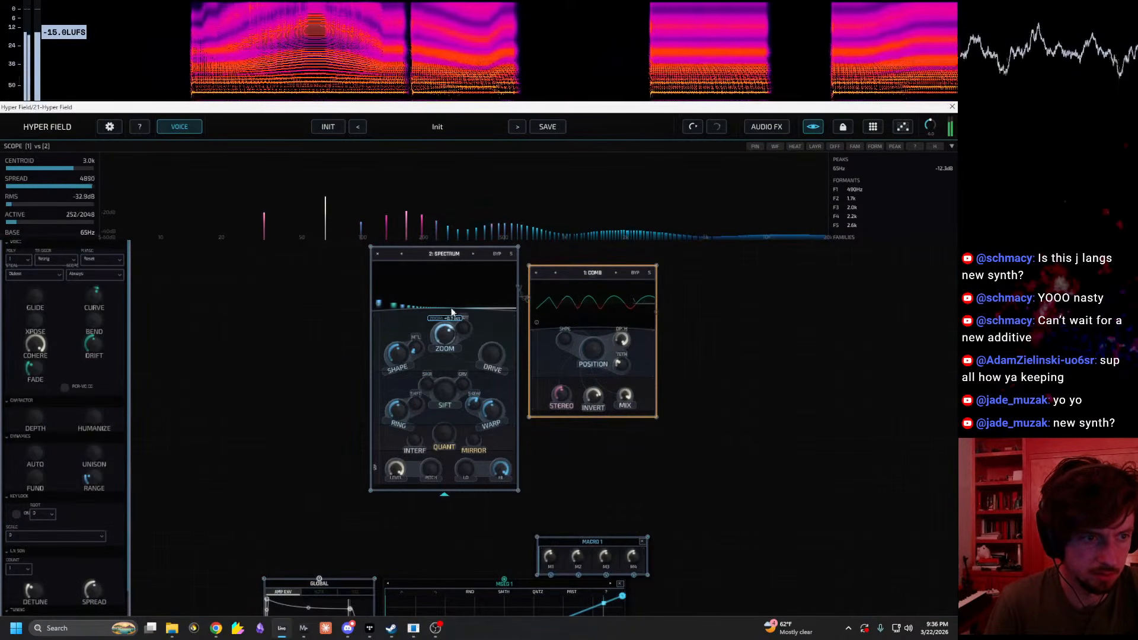
Step: Adjust the Spectrum node's Metal amount and add a Crunch effect node after the Comb node
{"action": "left_click_drag", "start_coordinate": [416, 348], "coordinate": [461, 302]}
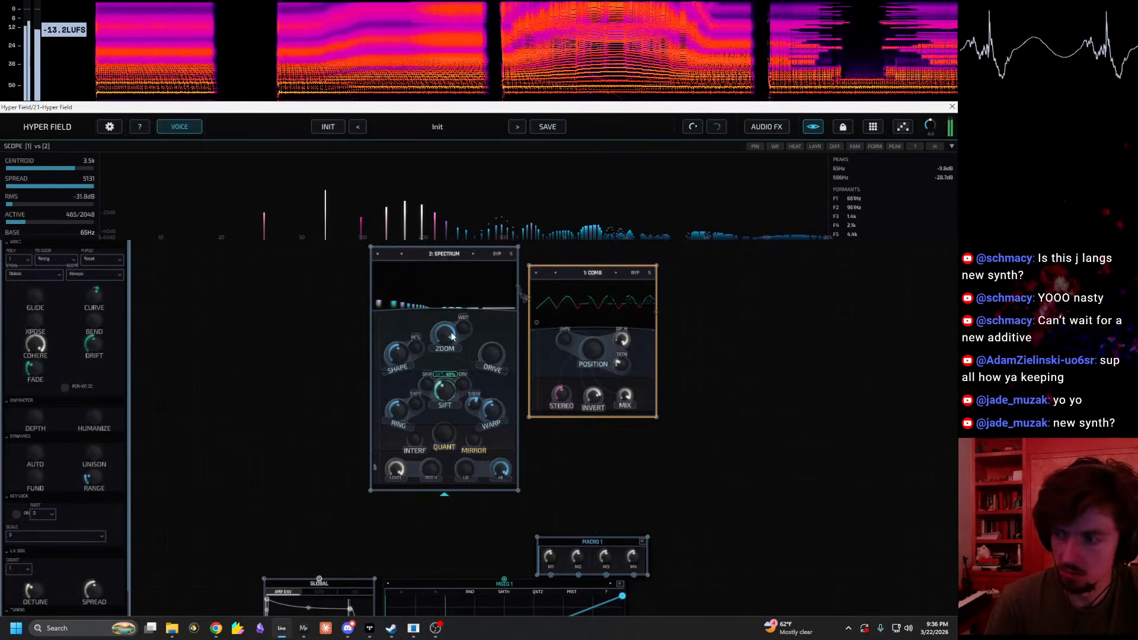
{"action": "right_click", "coordinate": [710, 368]}
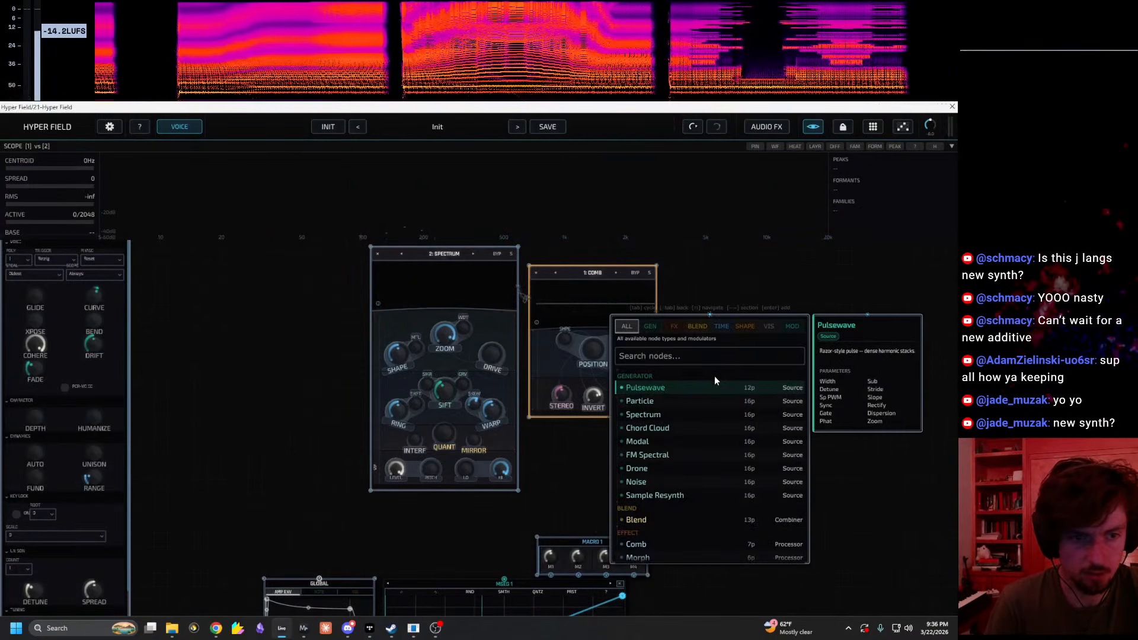
{"action": "left_click", "coordinate": [673, 326]}
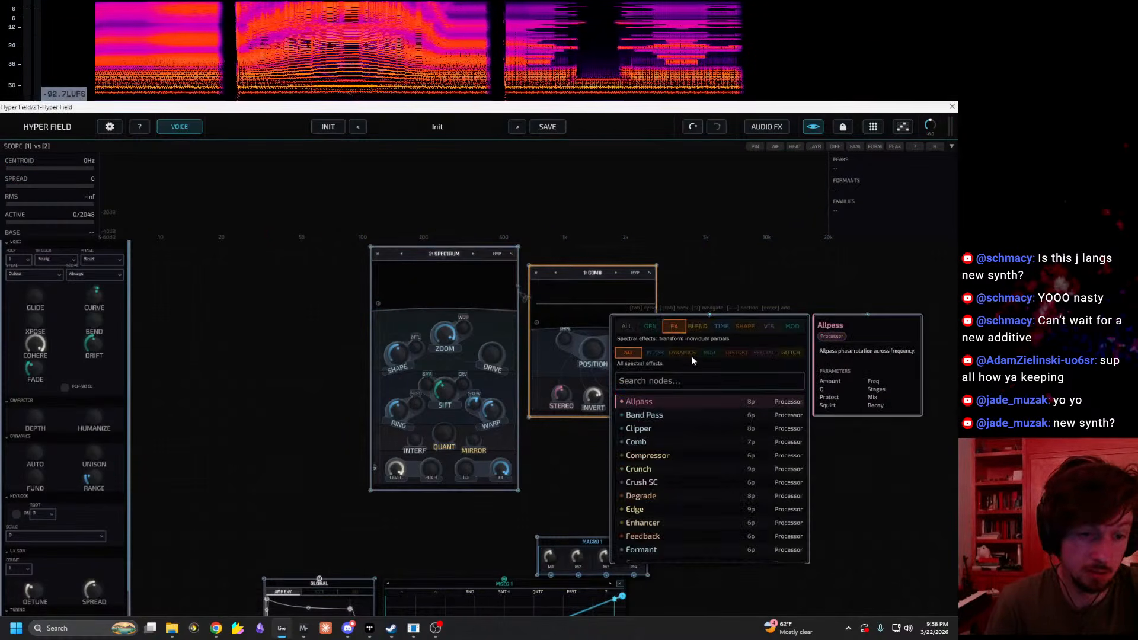
{"action": "left_click", "coordinate": [665, 468]}
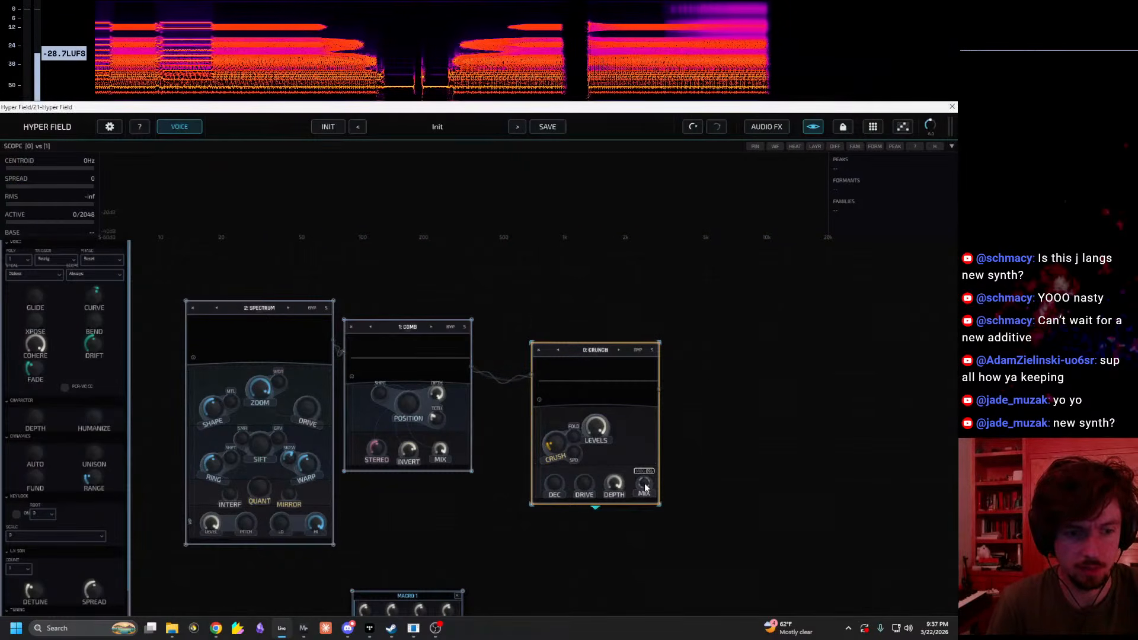
Step: Raise the Mix of the Crunch node
{"action": "scroll", "coordinate": [648, 516], "scroll_direction": "up", "scroll_amount": 2}
{"action": "scroll", "coordinate": [648, 516], "scroll_direction": "up", "scroll_amount": 1}
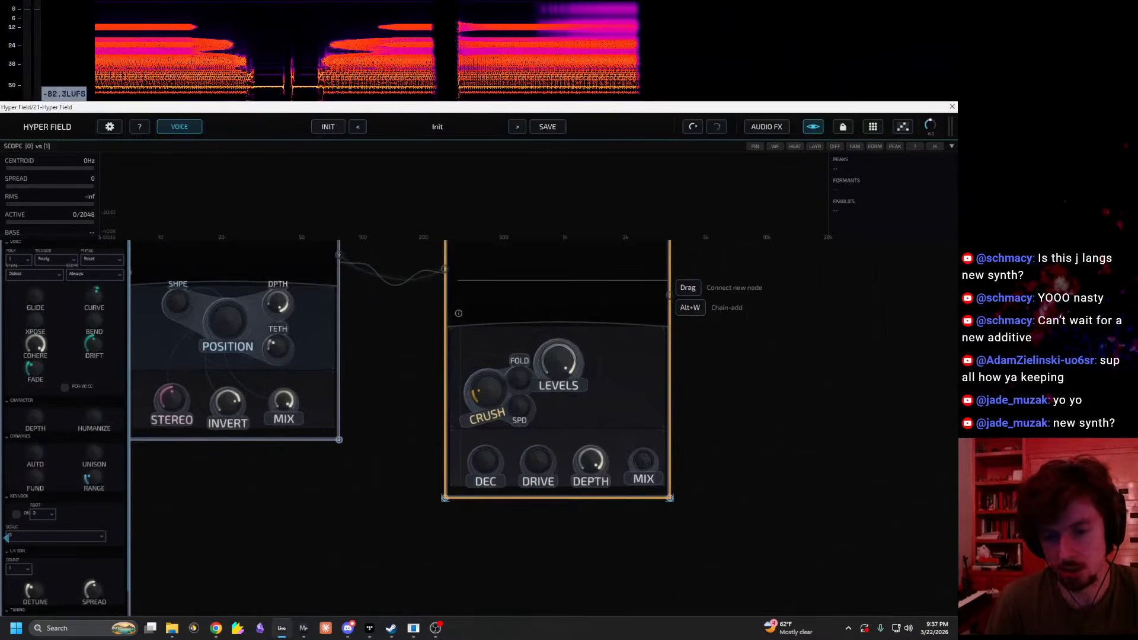
{"action": "left_click_drag", "start_coordinate": [734, 442], "coordinate": [730, 490]}
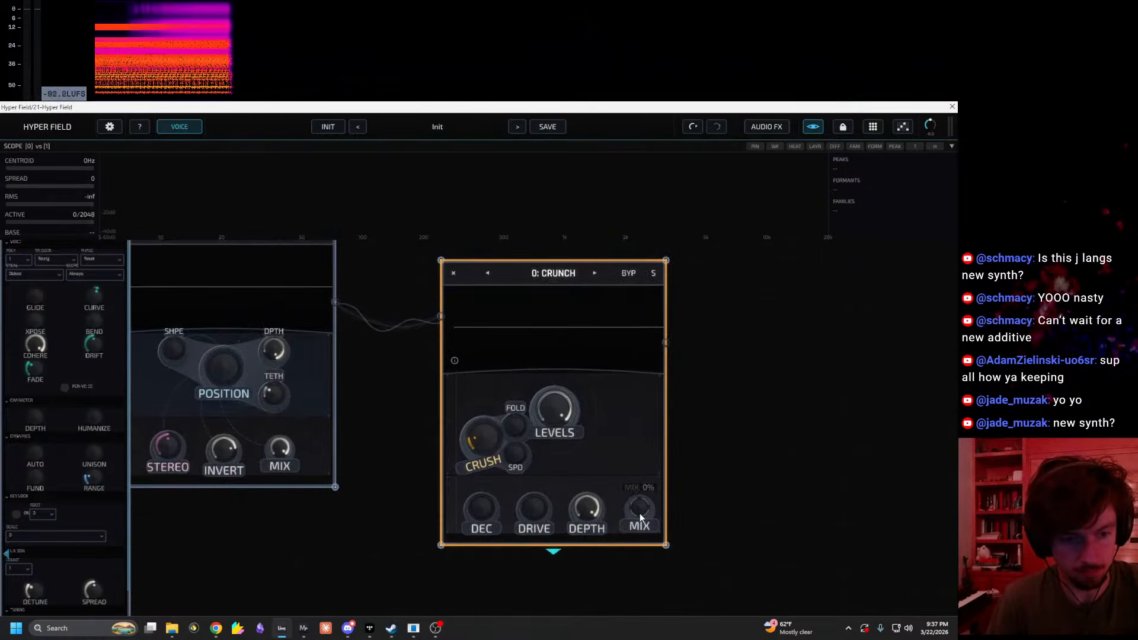
{"action": "left_click_drag", "start_coordinate": [637, 516], "coordinate": [661, 386]}
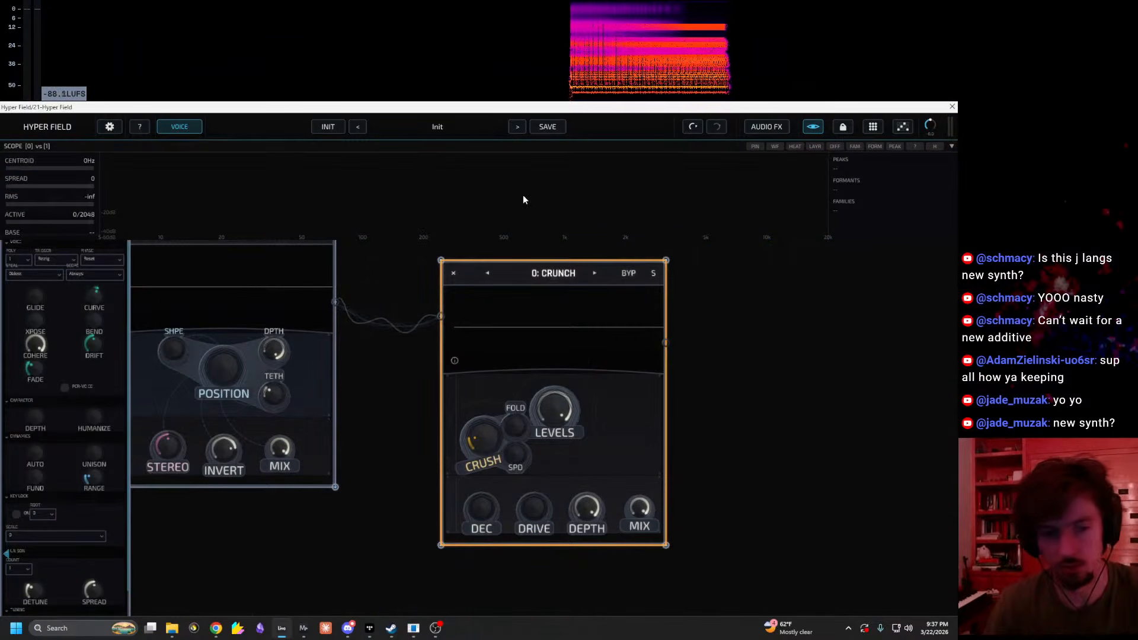
Step: Try out the Crunch node's Dec control with the knob help switched on, and return it to its minimum
{"action": "left_click_drag", "start_coordinate": [473, 507], "coordinate": [496, 500]}
{"action": "left_click", "coordinate": [137, 129]}
{"action": "mouse_move", "coordinate": [479, 508]}
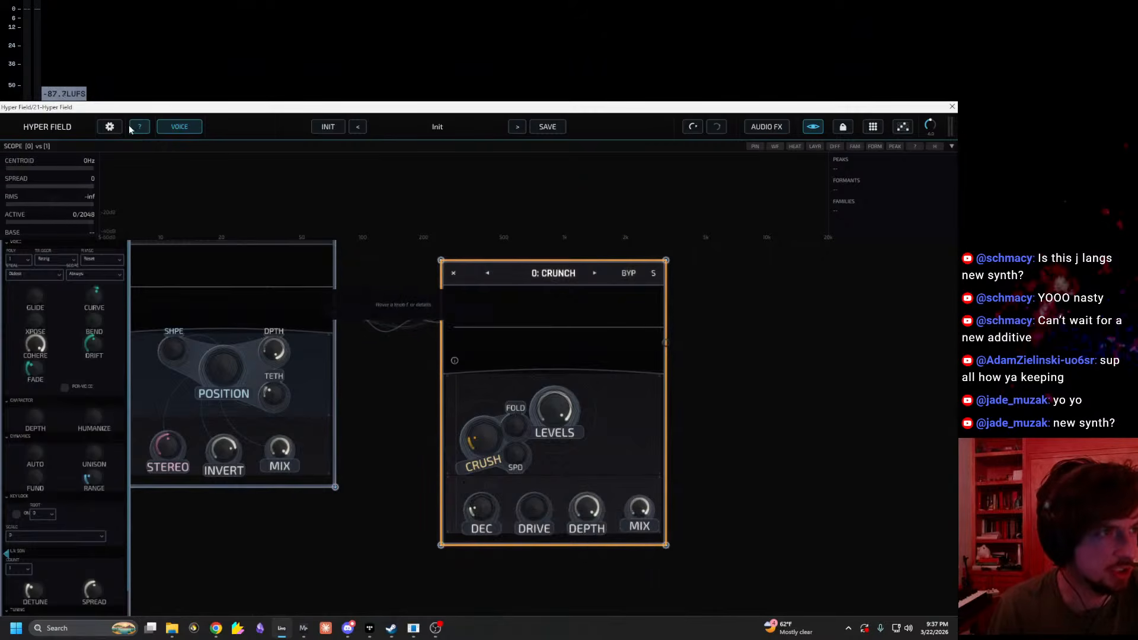
{"action": "left_click_drag", "start_coordinate": [490, 511], "coordinate": [542, 433]}
{"action": "left_click_drag", "start_coordinate": [475, 514], "coordinate": [498, 590]}
Step: Adjust the Crunch node's Crush amount and raise its Fold
{"action": "left_click_drag", "start_coordinate": [487, 437], "coordinate": [518, 353]}
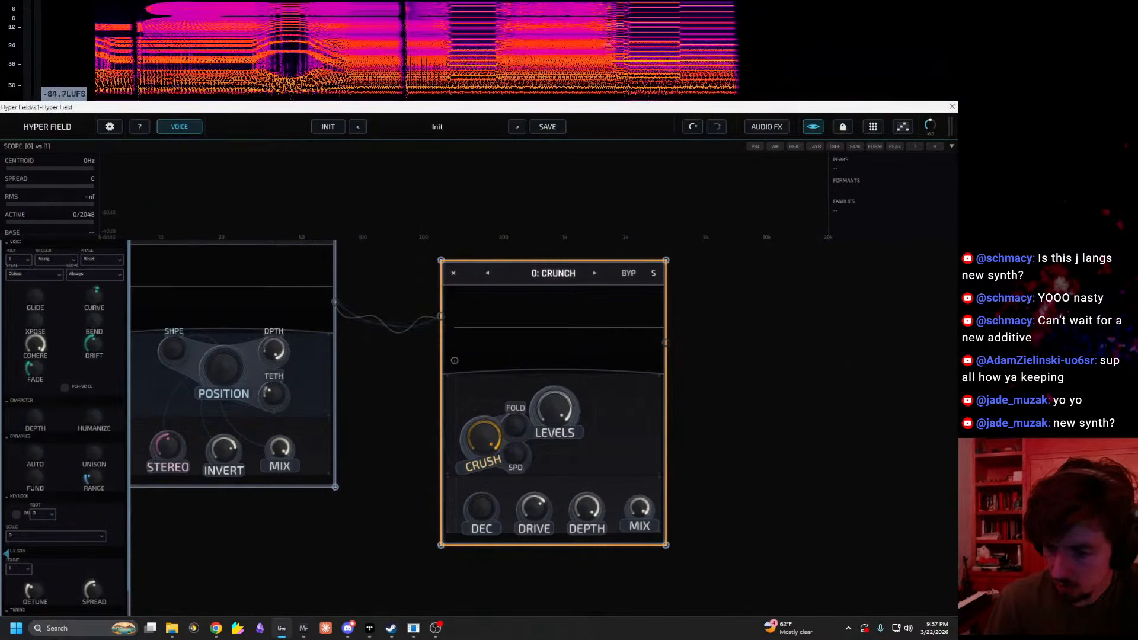
{"action": "key", "text": "alt+Tab"}
{"action": "left_click", "coordinate": [758, 450]}
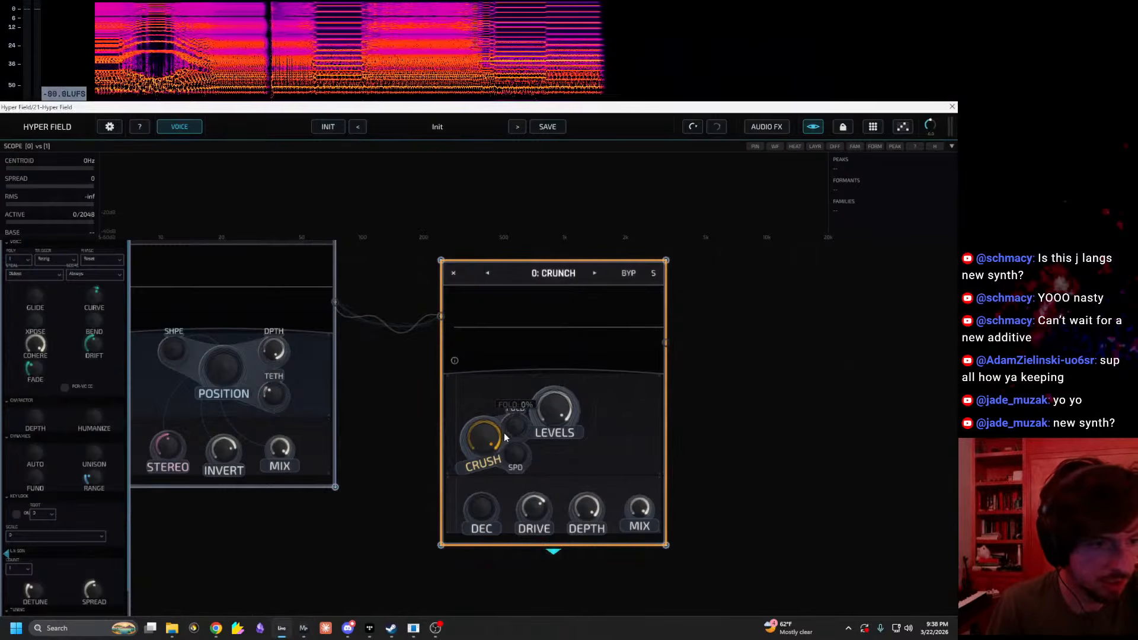
{"action": "left_click_drag", "start_coordinate": [475, 431], "coordinate": [477, 456]}
{"action": "left_click_drag", "start_coordinate": [519, 422], "coordinate": [539, 357]}
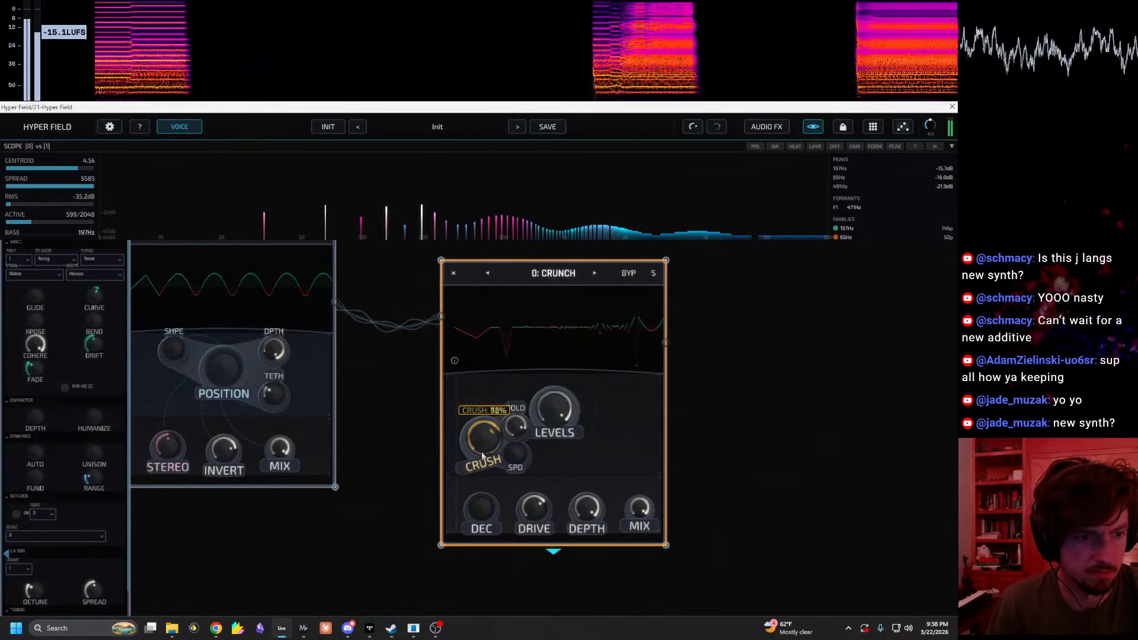
Step: Lower the Crunch node's Drive, try different Levels settings, and bring Fold down to 0%
{"action": "left_click_drag", "start_coordinate": [534, 510], "coordinate": [530, 539]}
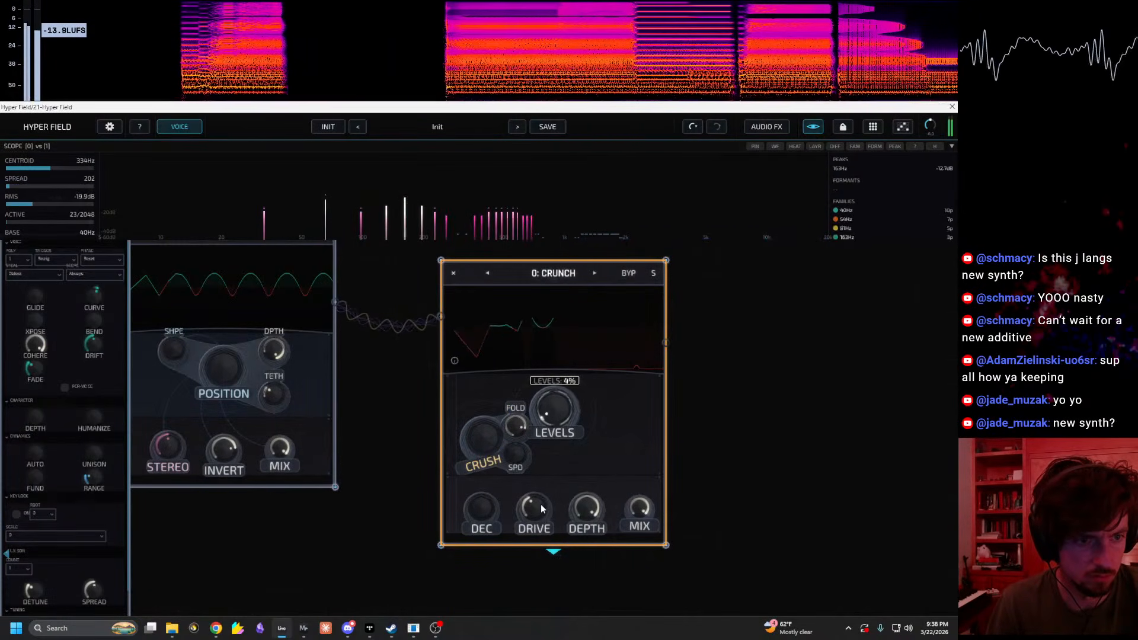
{"action": "left_click_drag", "start_coordinate": [541, 504], "coordinate": [542, 488]}
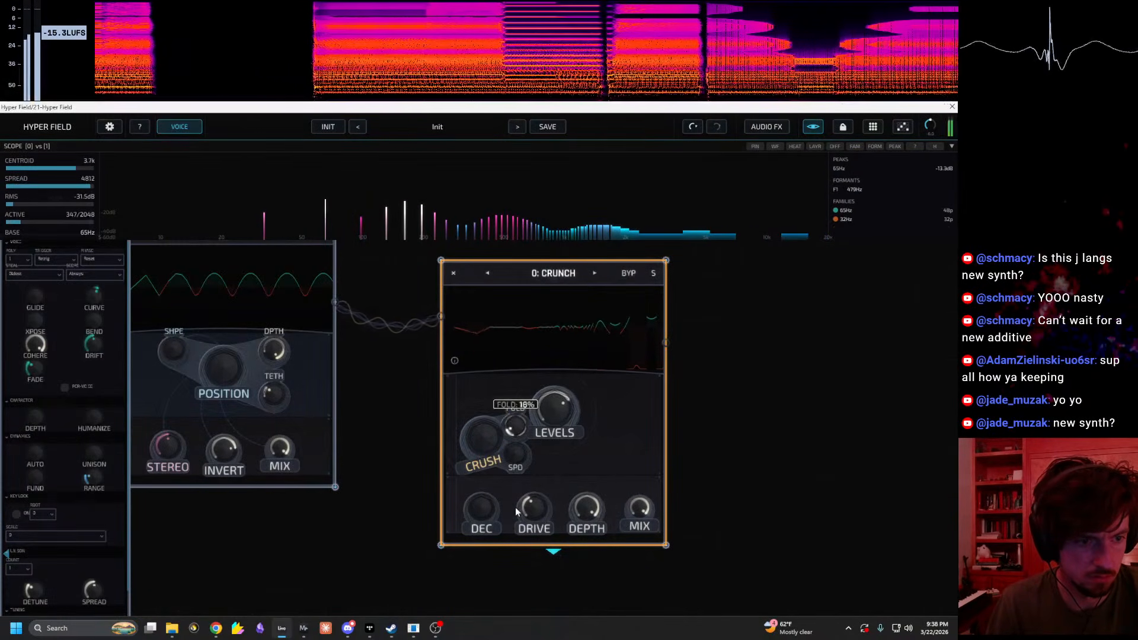
{"action": "left_click_drag", "start_coordinate": [517, 436], "coordinate": [524, 418]}
{"action": "left_click_drag", "start_coordinate": [516, 461], "coordinate": [506, 528]}
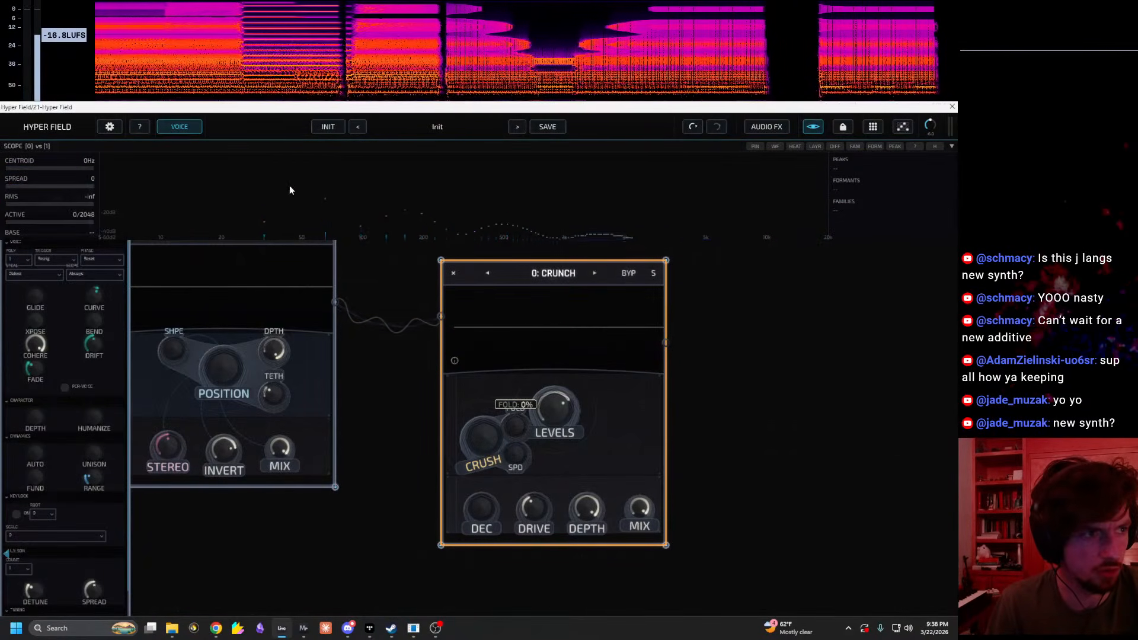
Step: Rebalance the Crunch node with lower Levels, Crush at 61% and Drive at 97%
{"action": "left_click_drag", "start_coordinate": [553, 423], "coordinate": [535, 468]}
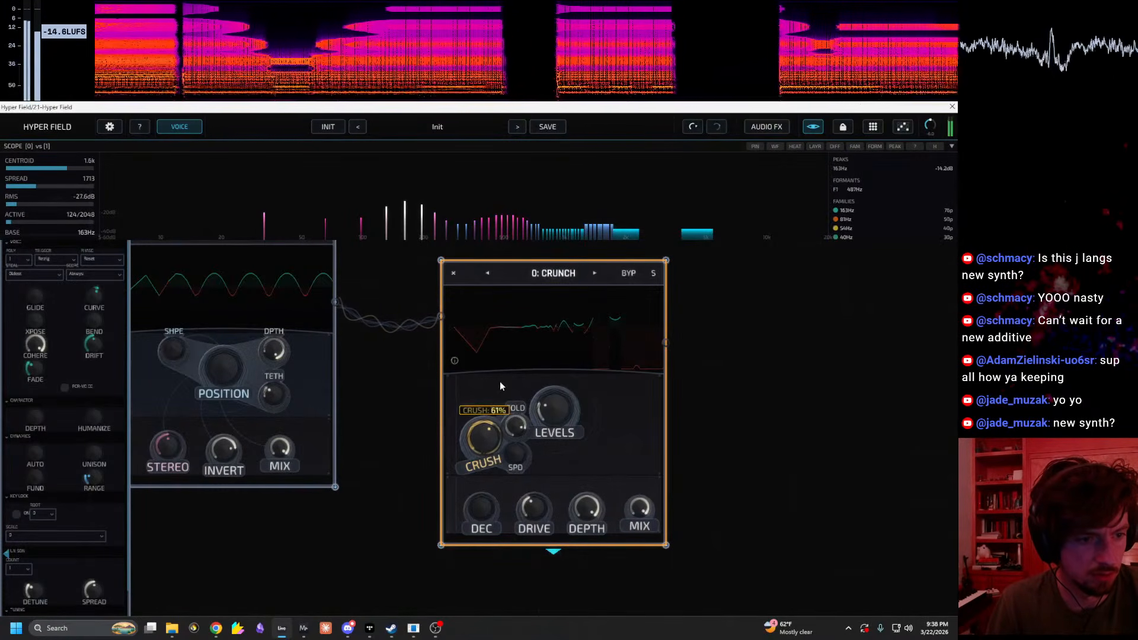
{"action": "mouse_move", "coordinate": [518, 466]}
{"action": "left_mouse_down"}
{"action": "mouse_move", "coordinate": [516, 522]}
{"action": "mouse_move", "coordinate": [517, 456]}
{"action": "left_mouse_up"}
{"action": "left_click_drag", "start_coordinate": [532, 387], "coordinate": [645, 481]}
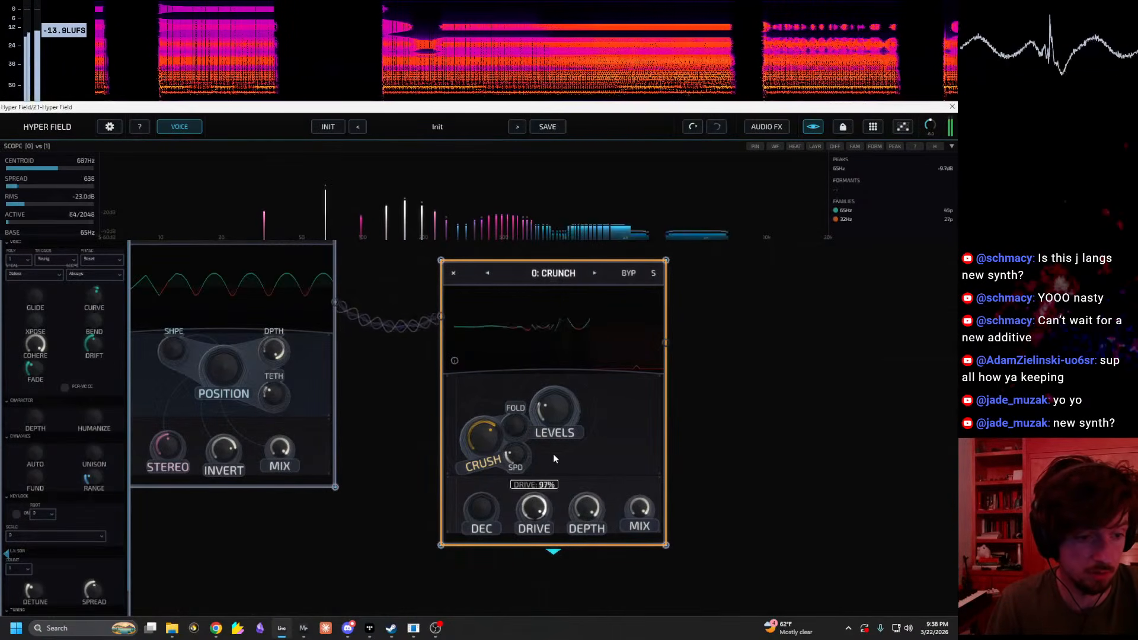
Step: Raise the Crunch node's Fold and sweep Dec up to 100% and back to a low setting
{"action": "left_click_drag", "start_coordinate": [531, 437], "coordinate": [535, 390]}
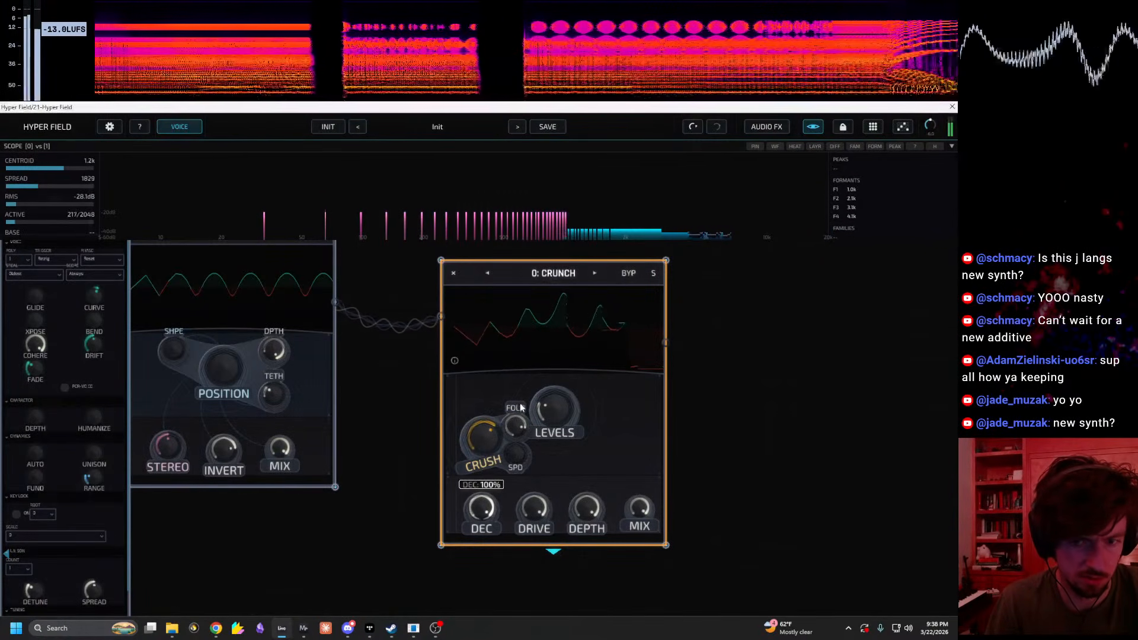
{"action": "left_click_drag", "start_coordinate": [524, 423], "coordinate": [518, 457]}
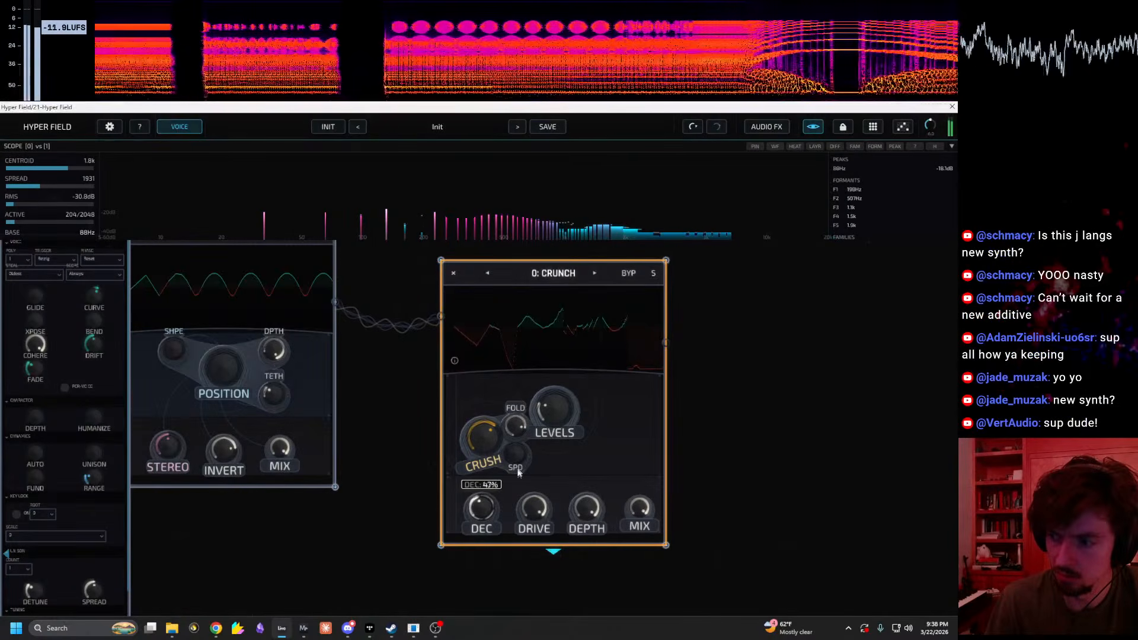
{"action": "left_click_drag", "start_coordinate": [514, 497], "coordinate": [513, 507]}
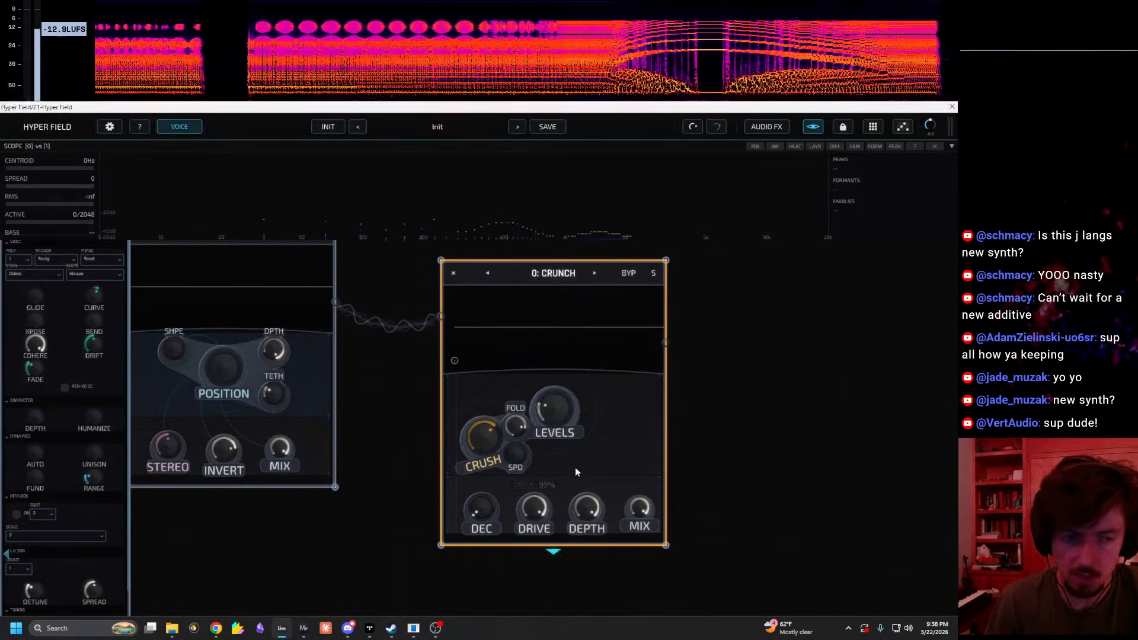
Step: Raise the Crunch node's Levels past 60% while auditioning the sound
{"action": "left_click_drag", "start_coordinate": [694, 416], "coordinate": [624, 388]}
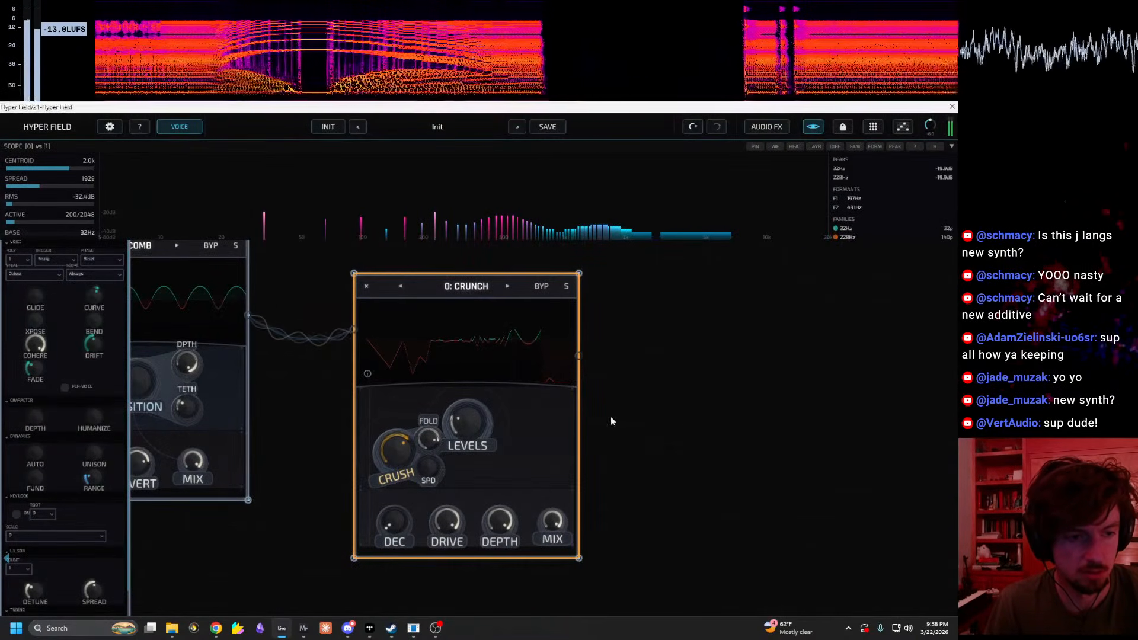
{"action": "left_click_drag", "start_coordinate": [472, 422], "coordinate": [479, 383]}
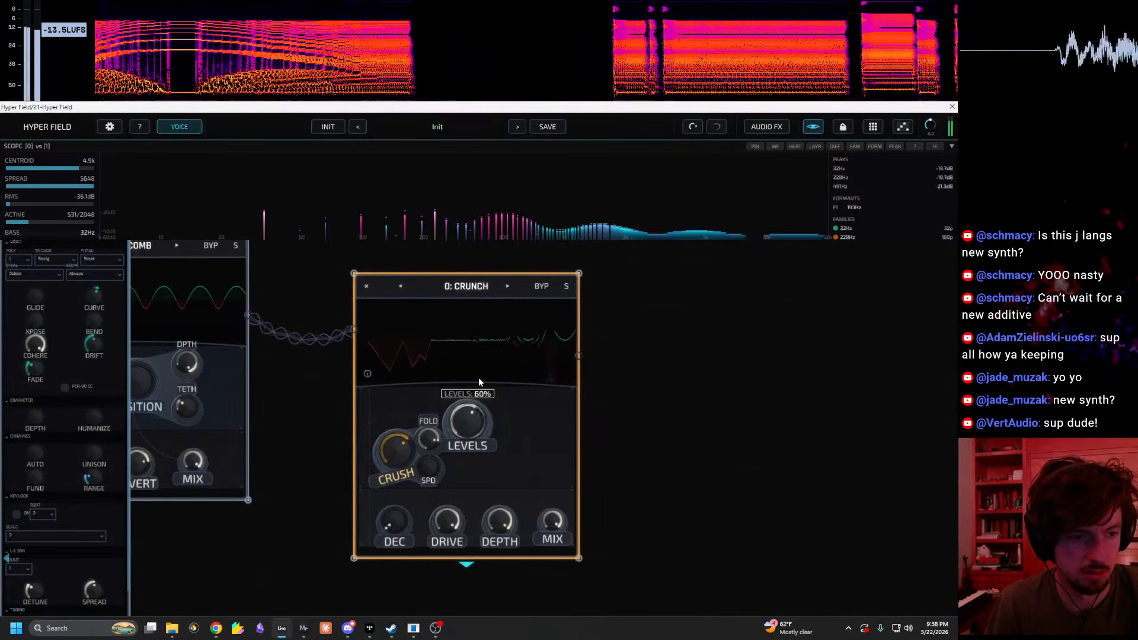
{"action": "right_click", "coordinate": [597, 347]}
{"action": "left_click", "coordinate": [601, 265]}
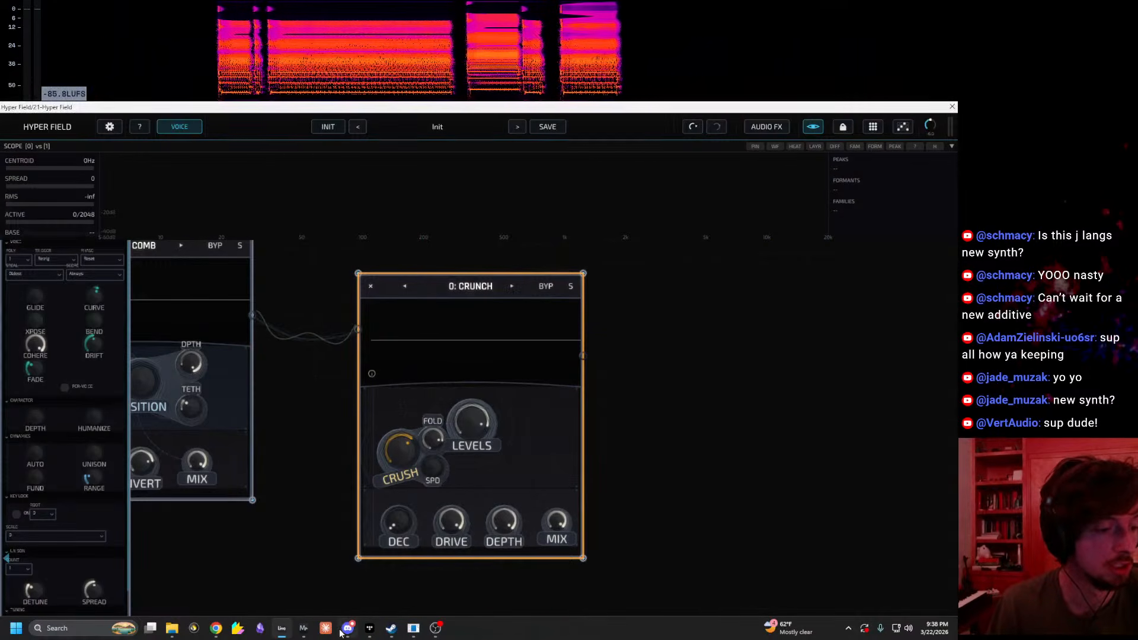
{"action": "mouse_move", "coordinate": [401, 451]}
{"action": "left_mouse_down"}
{"action": "mouse_move", "coordinate": [410, 404]}
{"action": "mouse_move", "coordinate": [396, 458]}
{"action": "left_mouse_up"}
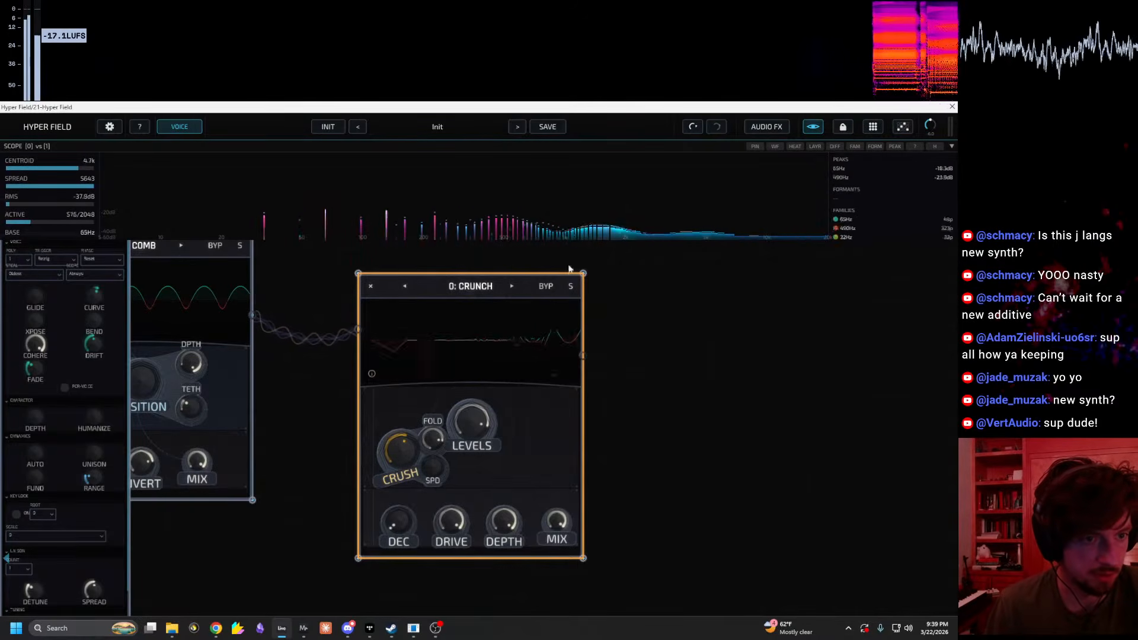
Step: Switch the last effect node from Crunch past Permute to Snowflake and try out its Hold and Tilt
{"action": "left_click", "coordinate": [511, 287]}
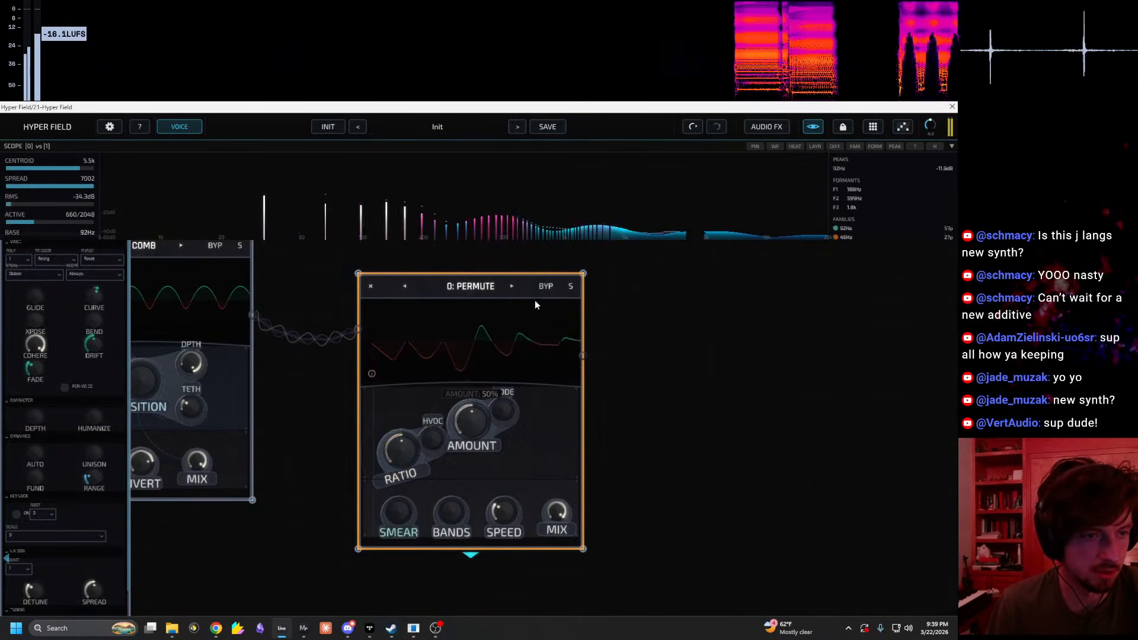
{"action": "left_click", "coordinate": [512, 286]}
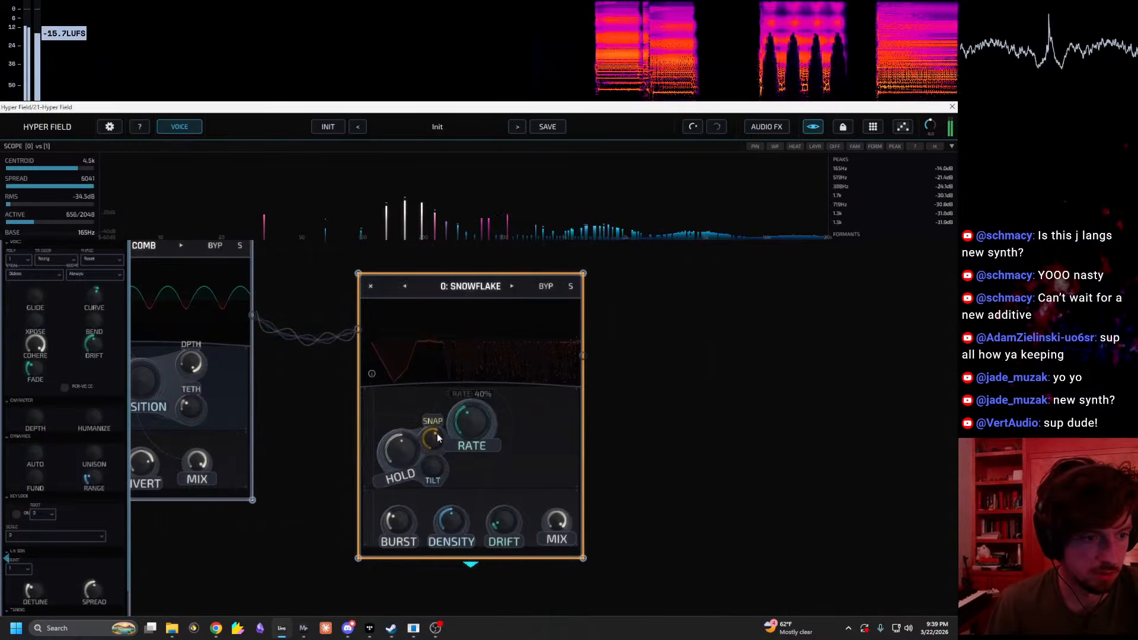
{"action": "left_click_drag", "start_coordinate": [410, 444], "coordinate": [434, 436]}
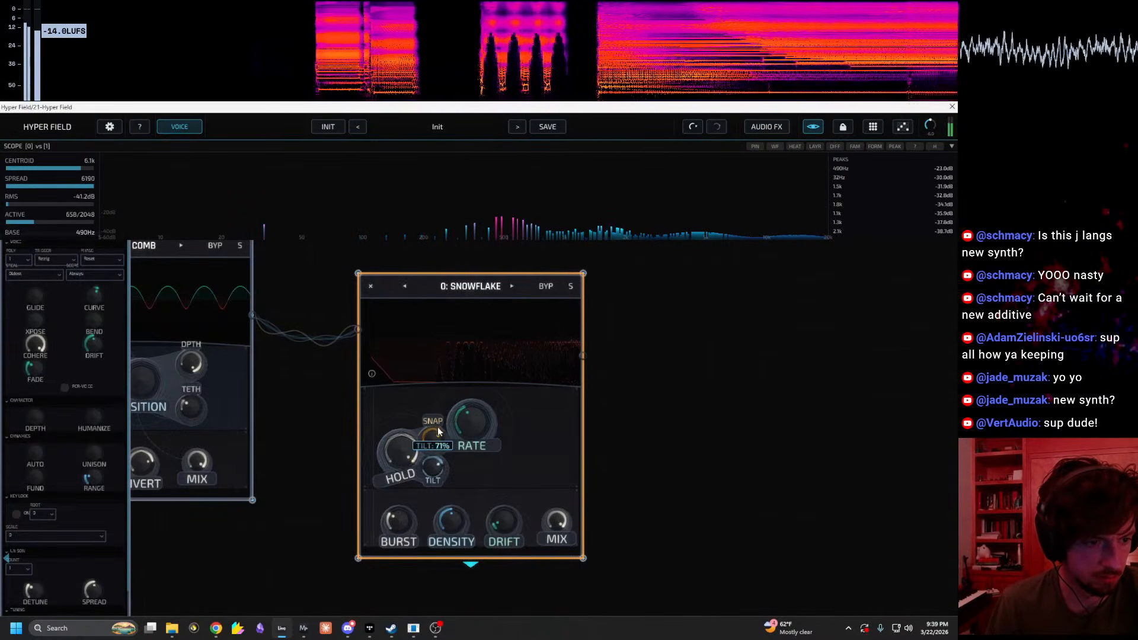
{"action": "left_click_drag", "start_coordinate": [438, 433], "coordinate": [438, 430]}
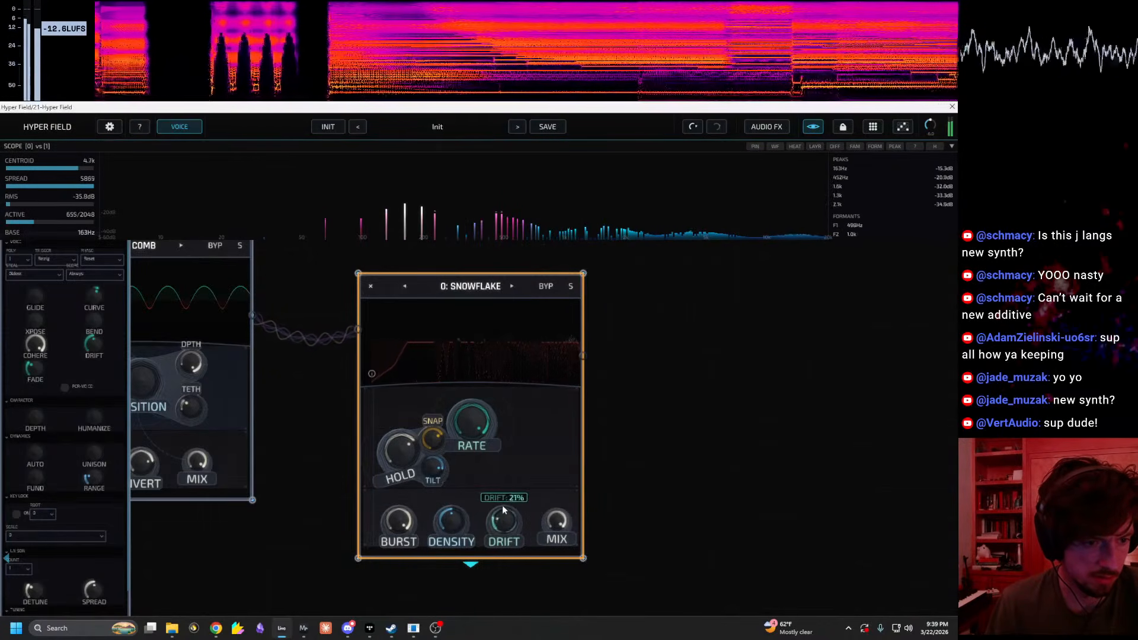
Step: Raise the Snowflake node's Density, set Drift to 0%, and reduce Rate
{"action": "left_click_drag", "start_coordinate": [456, 521], "coordinate": [464, 472]}
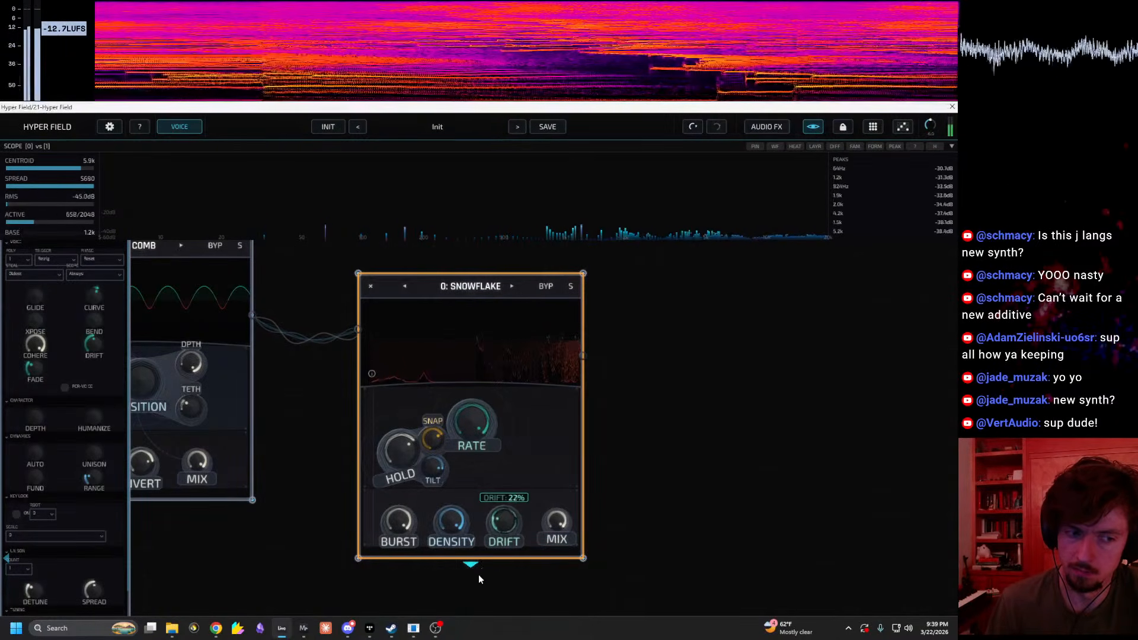
{"action": "left_click_drag", "start_coordinate": [476, 594], "coordinate": [474, 597]}
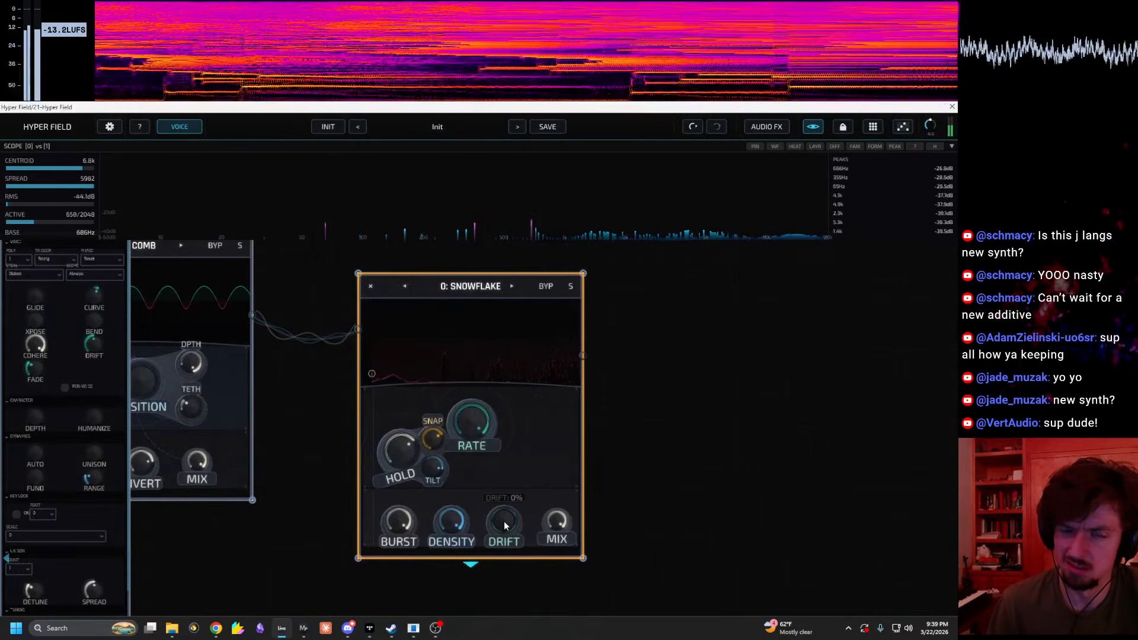
{"action": "left_click_drag", "start_coordinate": [476, 454], "coordinate": [442, 424]}
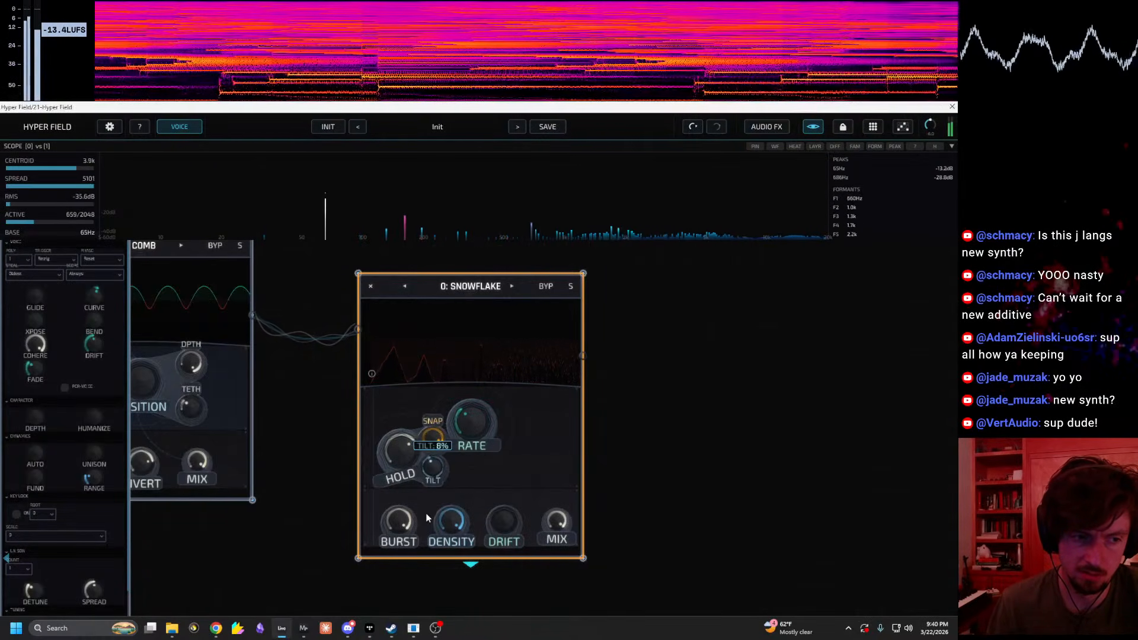
Step: Sweep the Snowflake node's Hold up to 98% and back down, and lower its Mix
{"action": "left_click_drag", "start_coordinate": [414, 546], "coordinate": [413, 552]}
{"action": "left_click_drag", "start_coordinate": [397, 458], "coordinate": [416, 435]}
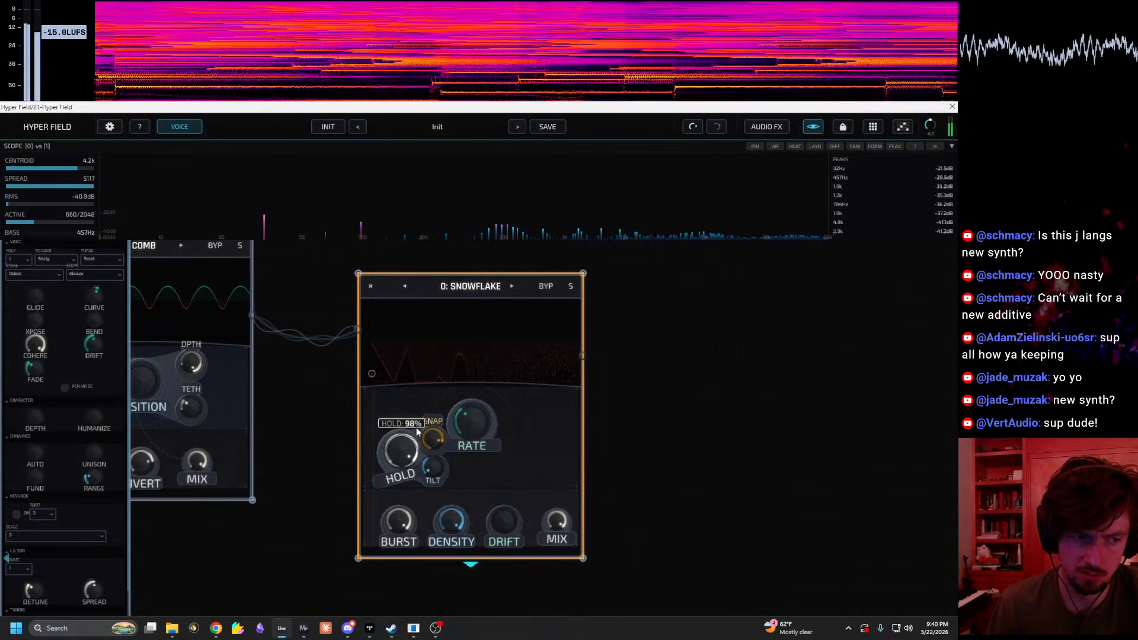
{"action": "mouse_move", "coordinate": [396, 488]}
{"action": "left_mouse_down"}
{"action": "mouse_move", "coordinate": [390, 538]}
{"action": "mouse_move", "coordinate": [401, 503]}
{"action": "left_mouse_up"}
{"action": "left_click_drag", "start_coordinate": [556, 524], "coordinate": [542, 580]}
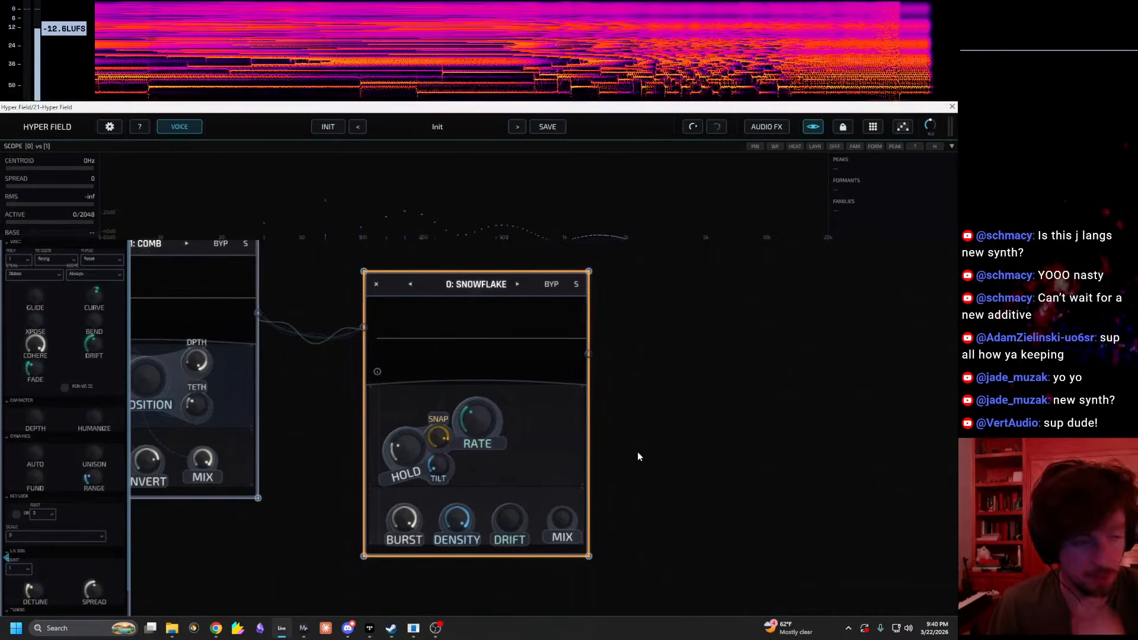
Step: Switch the last effect node to Shuffle and read its description with the help hints turned on
{"action": "left_click", "coordinate": [516, 286]}
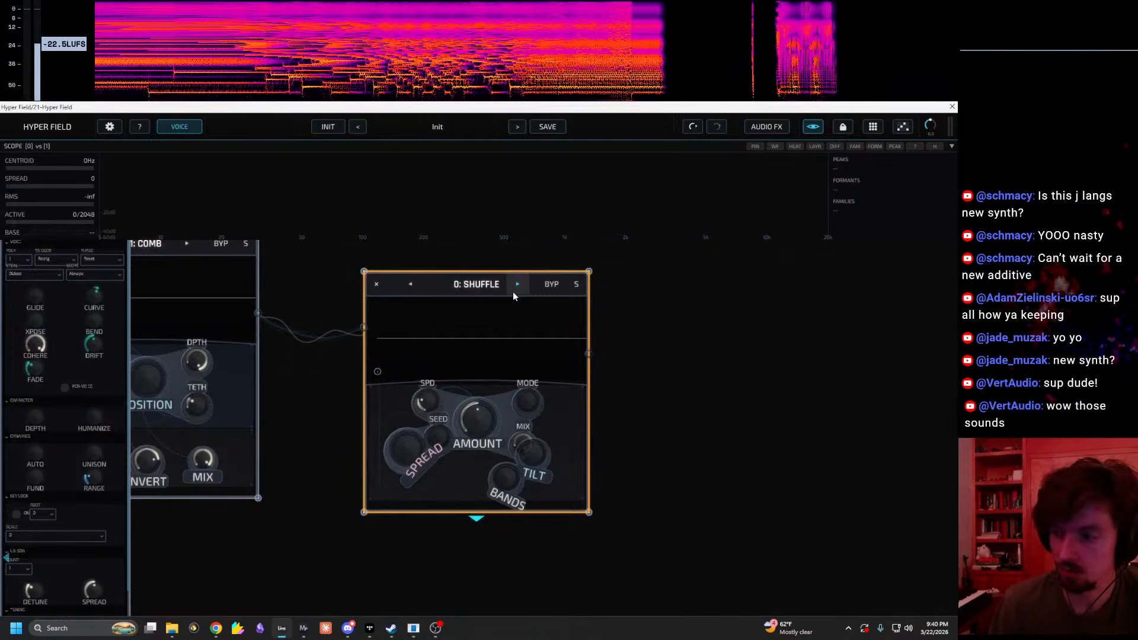
{"action": "left_click", "coordinate": [140, 127]}
{"action": "mouse_move", "coordinate": [481, 286]}
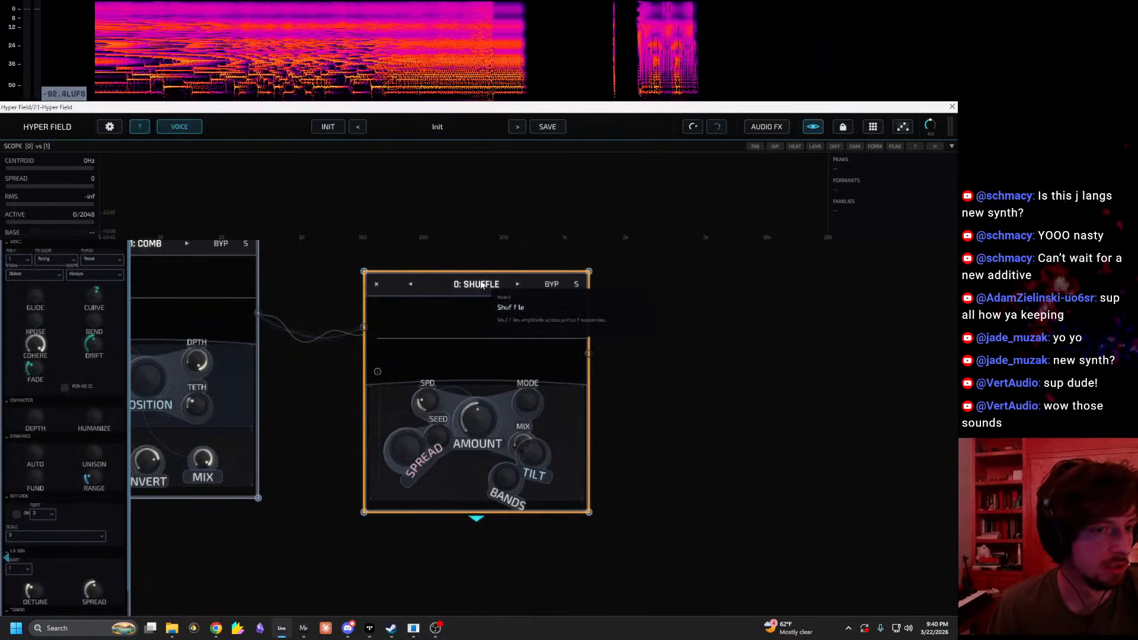
{"action": "scroll", "coordinate": [482, 286], "scroll_direction": "up", "scroll_amount": 1}
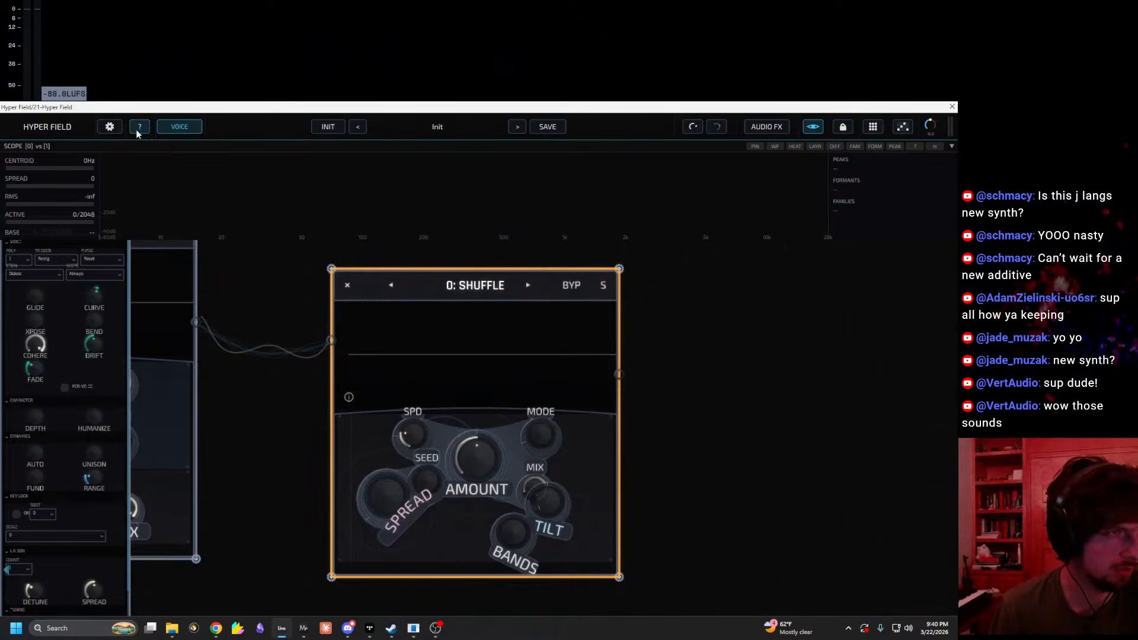
Step: Drop the Shuffle node's Amount to 0%, bring it partly back up, and set Mode to 28%
{"action": "left_click_drag", "start_coordinate": [483, 457], "coordinate": [466, 560]}
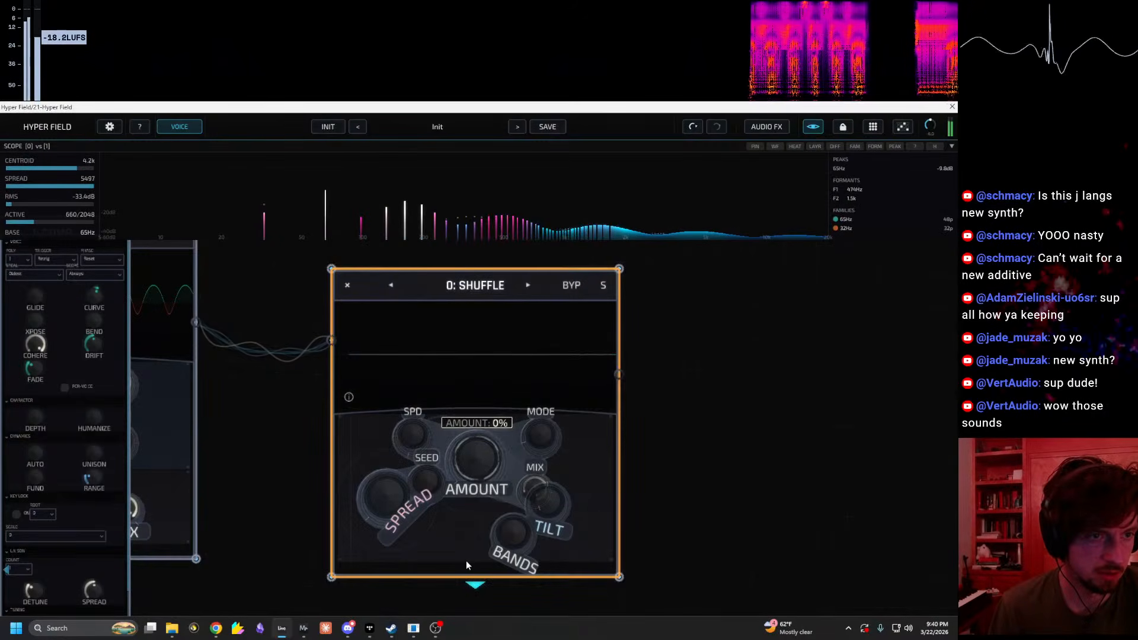
{"action": "left_click_drag", "start_coordinate": [465, 506], "coordinate": [482, 465]}
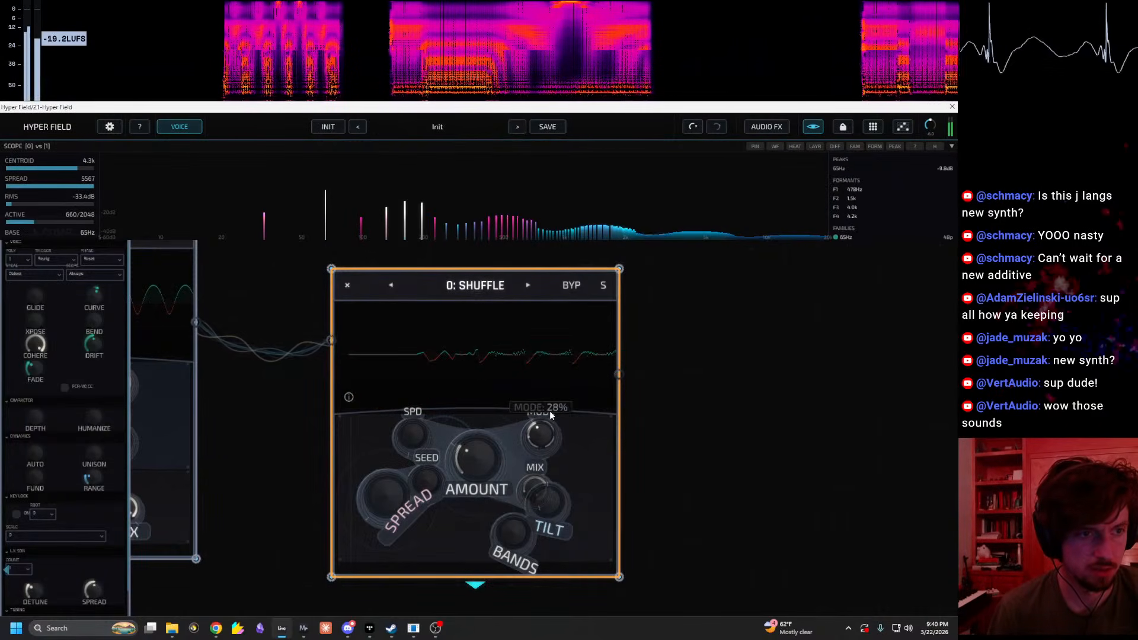
Step: Check the help hint for the Shuffle node's Mode control and lower Mode
{"action": "left_click", "coordinate": [139, 126]}
{"action": "mouse_move", "coordinate": [547, 431]}
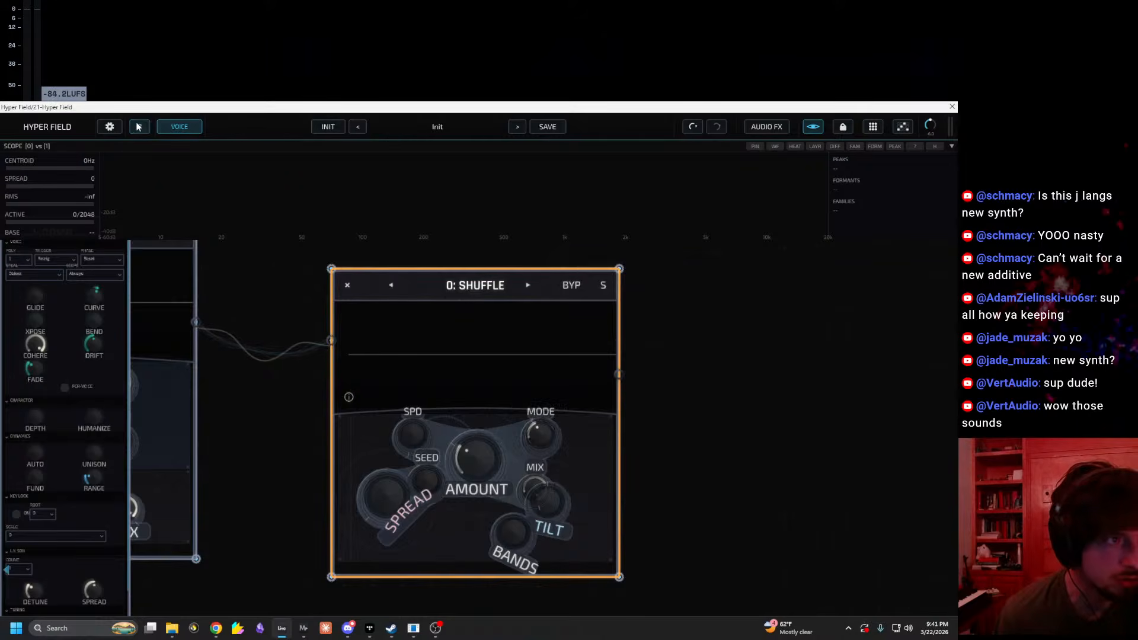
{"action": "left_click_drag", "start_coordinate": [540, 434], "coordinate": [529, 482]}
Step: Set the Spectrum node's Metal to 78% and adjust the Comb node's Position
{"action": "left_click_drag", "start_coordinate": [325, 452], "coordinate": [844, 416]}
{"action": "scroll", "coordinate": [844, 417], "scroll_direction": "down", "scroll_amount": 2}
{"action": "left_click_drag", "start_coordinate": [305, 376], "coordinate": [363, 322]}
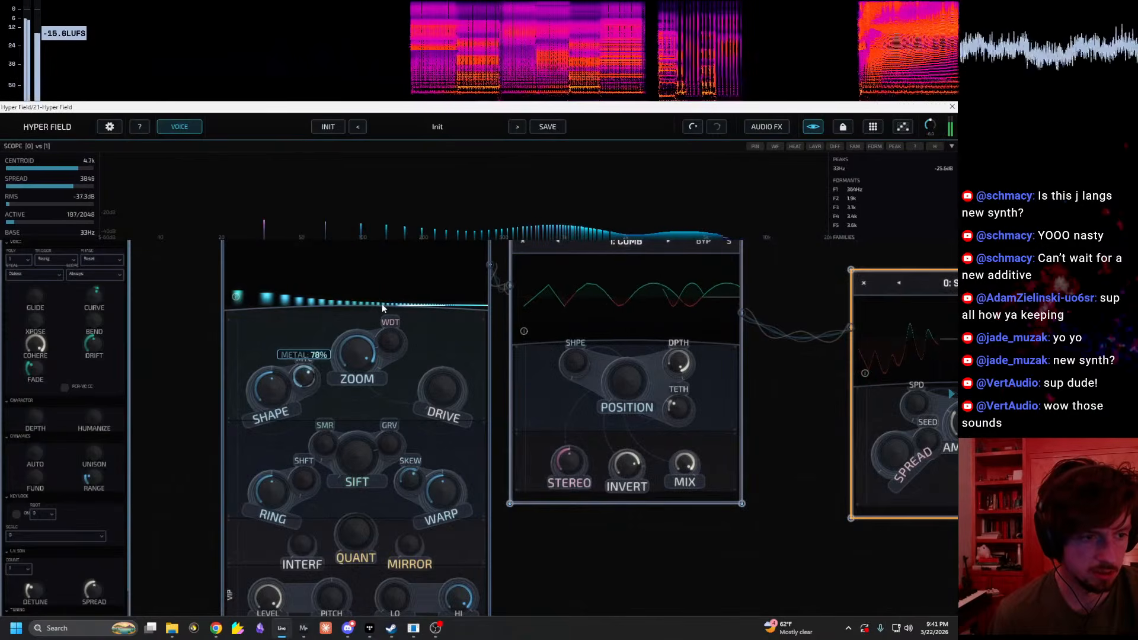
{"action": "left_click_drag", "start_coordinate": [634, 389], "coordinate": [718, 350]}
Step: Try a range of Amount settings on the Shuffle node, ending at about 50%, with Speed at 66%
{"action": "left_click_drag", "start_coordinate": [796, 449], "coordinate": [478, 484]}
{"action": "left_click_drag", "start_coordinate": [648, 460], "coordinate": [706, 417]}
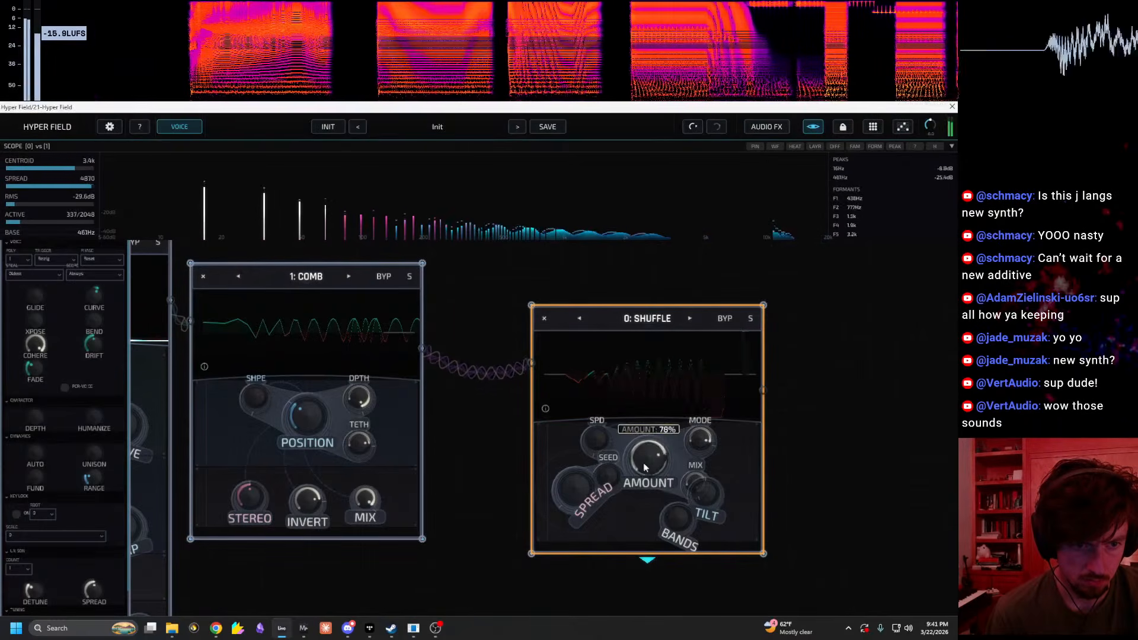
{"action": "left_click_drag", "start_coordinate": [644, 460], "coordinate": [639, 515]}
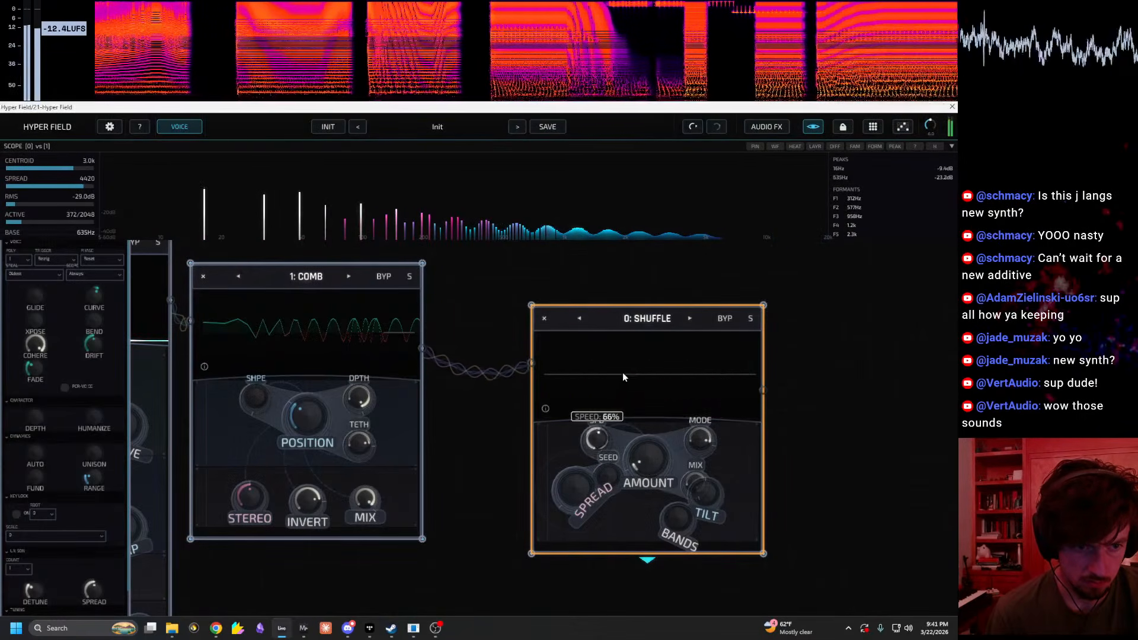
{"action": "left_click_drag", "start_coordinate": [650, 457], "coordinate": [659, 430]}
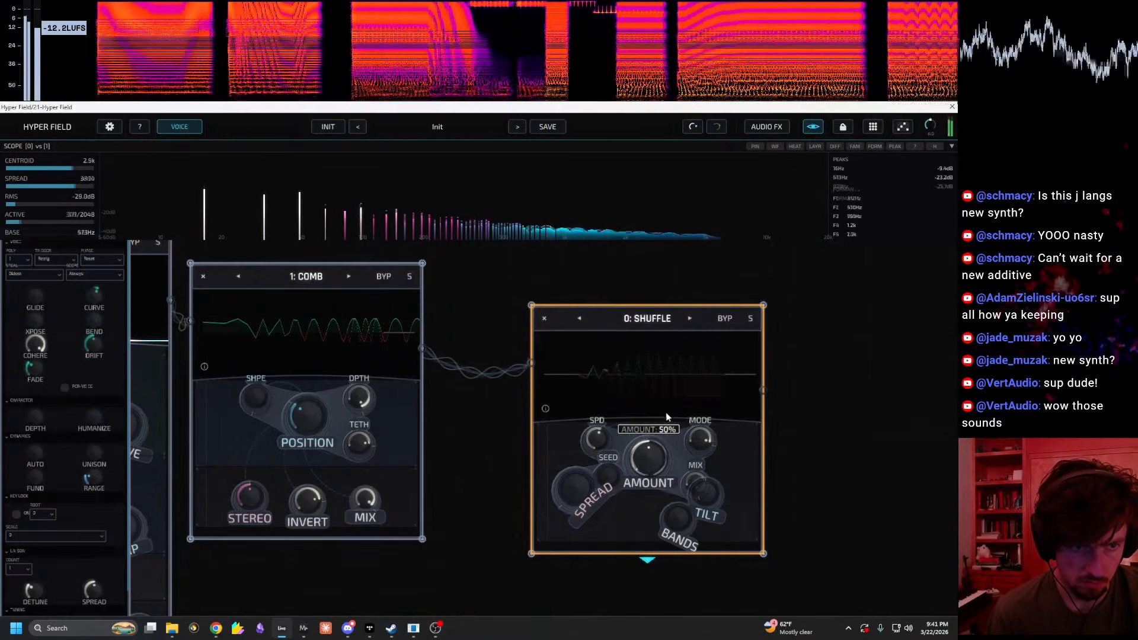
Step: Set the Shuffle node's Bands to 36% and Mode to 79%, and lower Speed
{"action": "scroll", "coordinate": [820, 523], "scroll_direction": "up", "scroll_amount": 2}
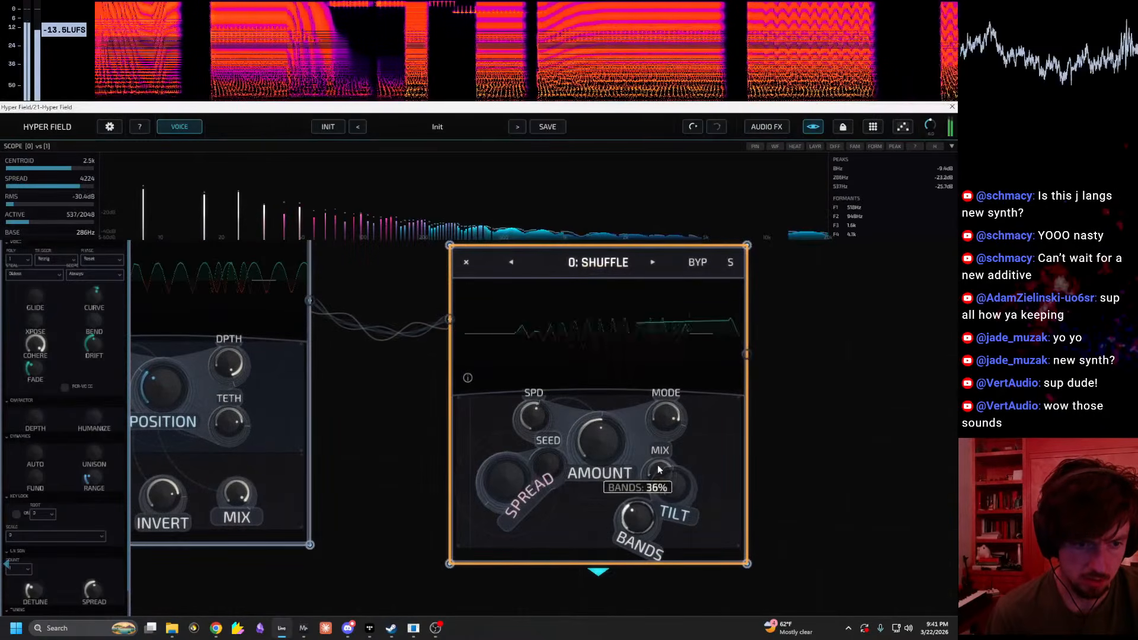
{"action": "left_click_drag", "start_coordinate": [684, 427], "coordinate": [671, 467]}
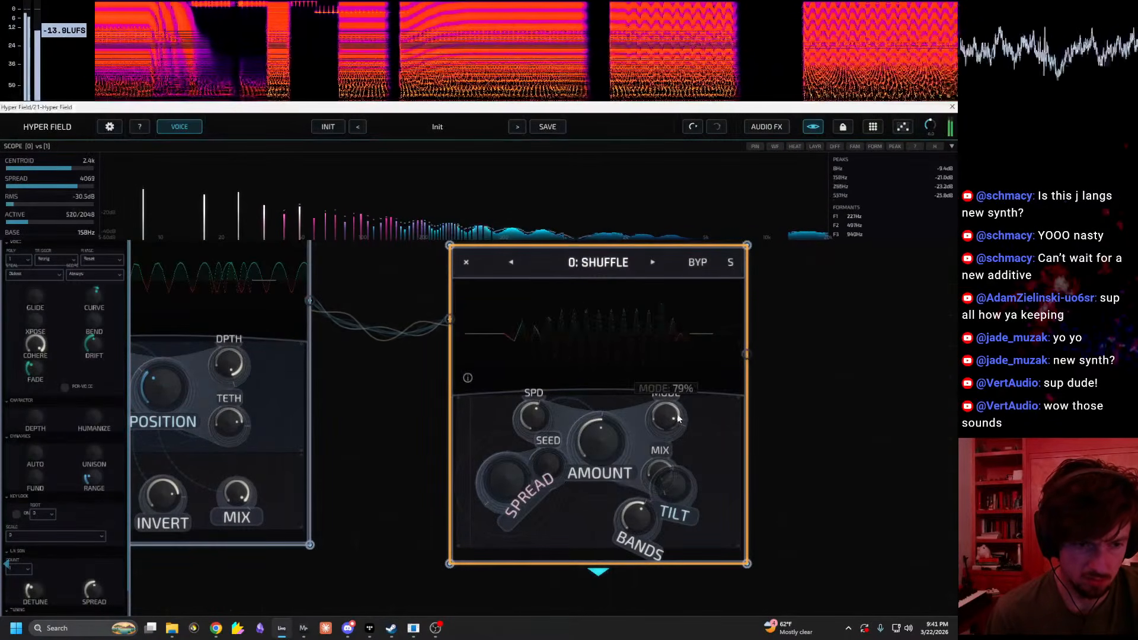
{"action": "left_click_drag", "start_coordinate": [534, 417], "coordinate": [536, 467]}
Step: Set the Shuffle node's Seed to 82%, raise Spread, and bring Speed down to 0%
{"action": "left_click_drag", "start_coordinate": [649, 418], "coordinate": [652, 454]}
{"action": "left_click_drag", "start_coordinate": [546, 459], "coordinate": [576, 380]}
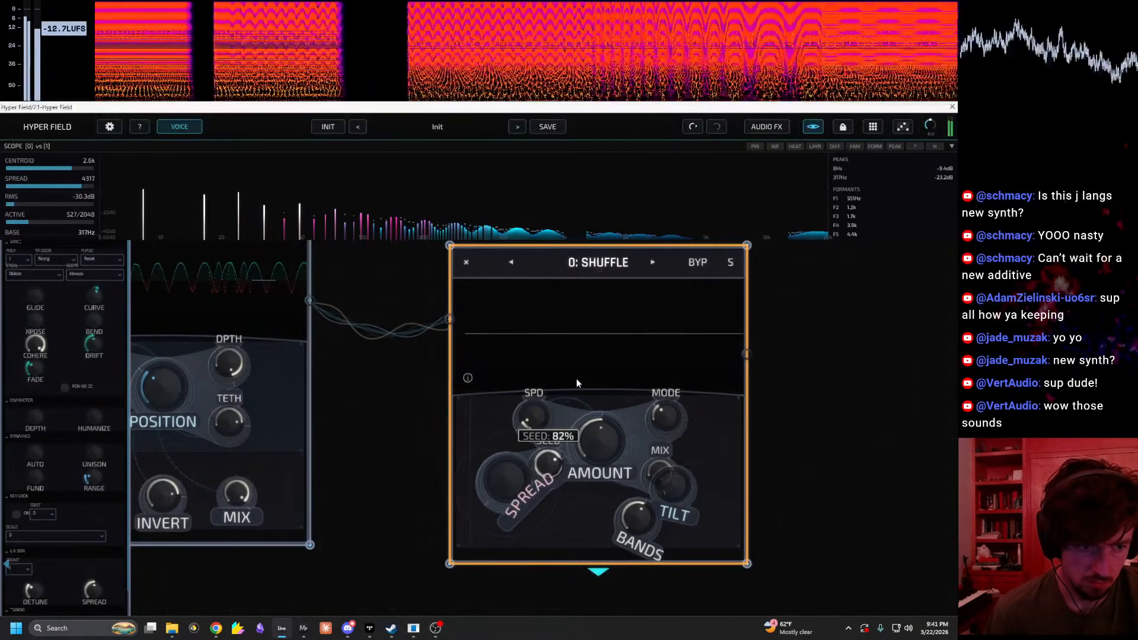
{"action": "left_click_drag", "start_coordinate": [507, 473], "coordinate": [540, 376]}
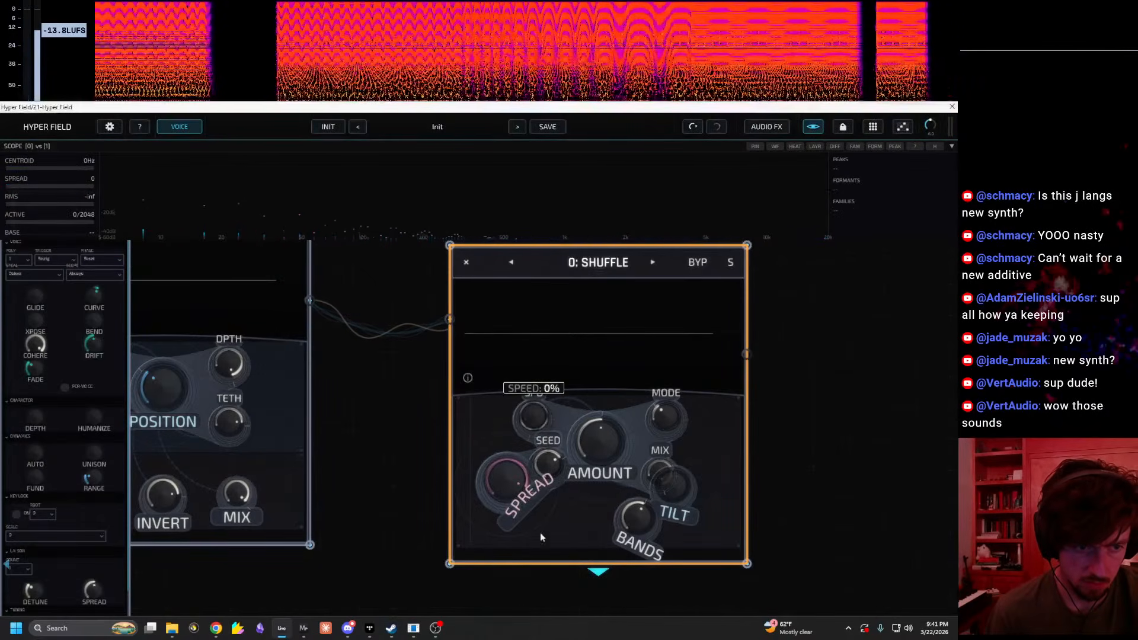
Step: Try different Mode and Seed values on the Shuffle node and read the help hints for its knobs
{"action": "left_click_drag", "start_coordinate": [585, 453], "coordinate": [549, 508]}
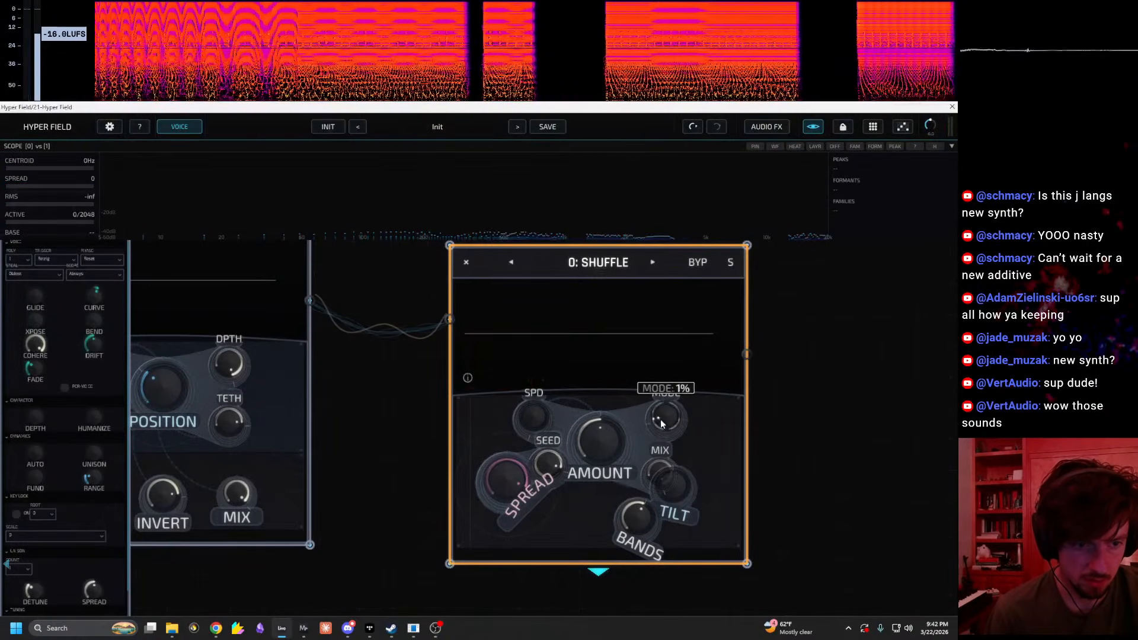
{"action": "left_click_drag", "start_coordinate": [599, 442], "coordinate": [529, 560]}
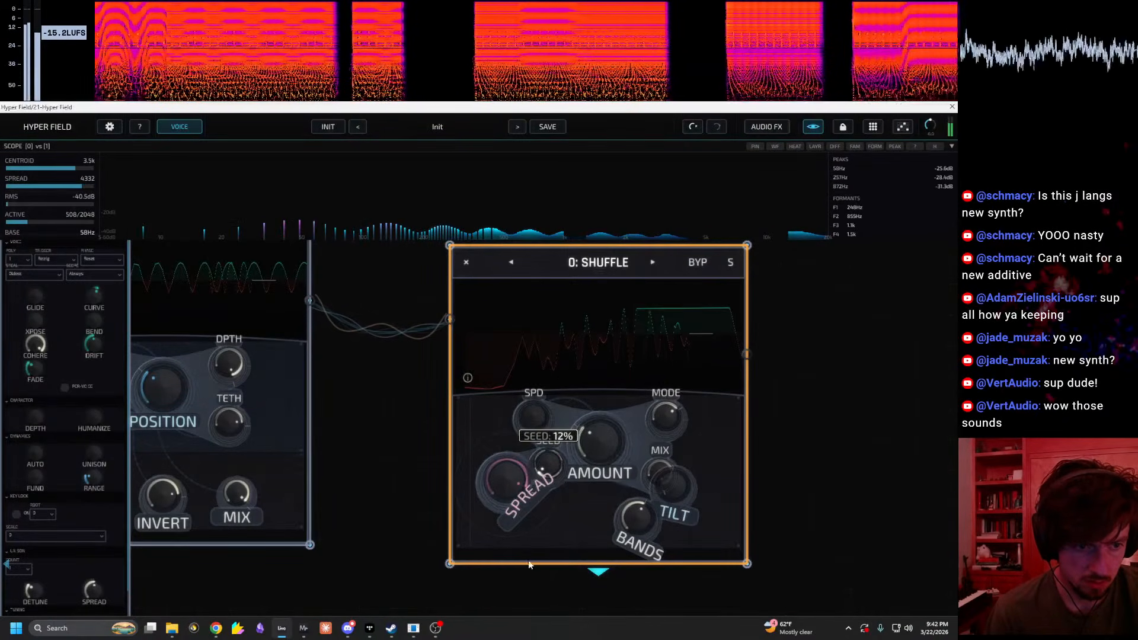
{"action": "left_click", "coordinate": [140, 127]}
{"action": "mouse_move", "coordinate": [539, 455]}
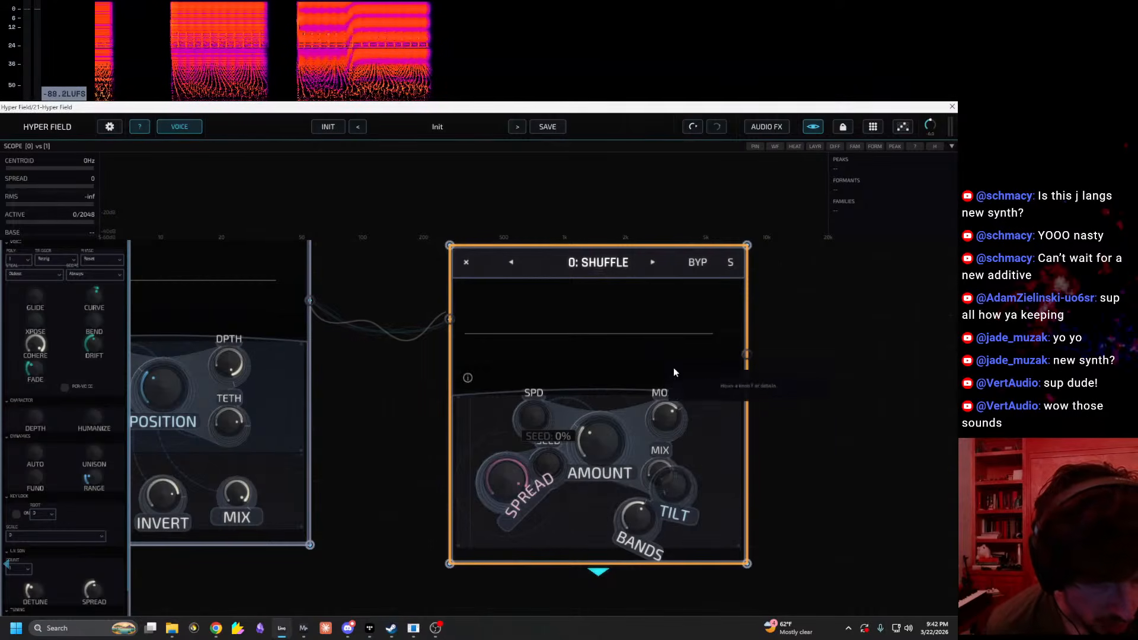
{"action": "mouse_move", "coordinate": [664, 412]}
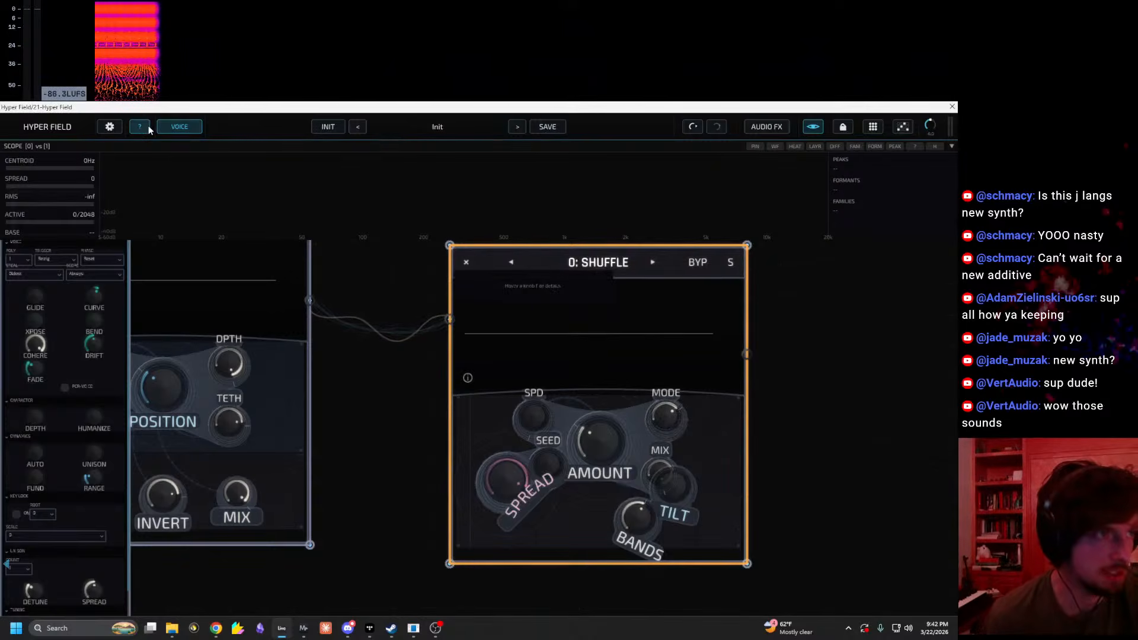
{"action": "mouse_move", "coordinate": [591, 415]}
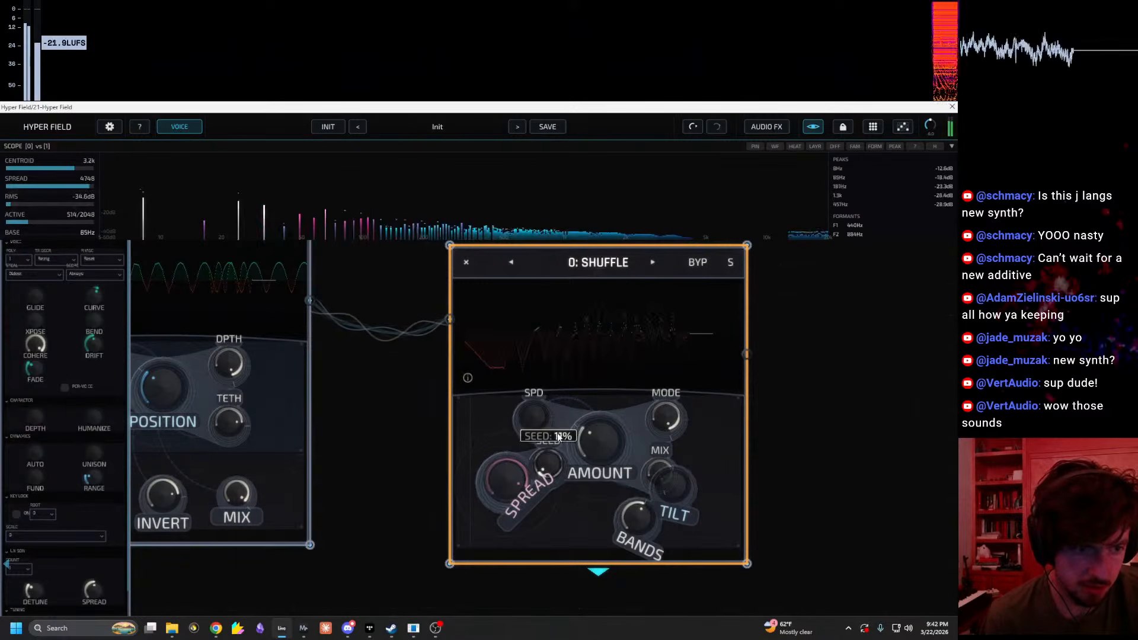
Step: Set the Shuffle node's Mode and Amount to 100%, and try Seed values around 63%
{"action": "left_click_drag", "start_coordinate": [585, 366], "coordinate": [563, 424]}
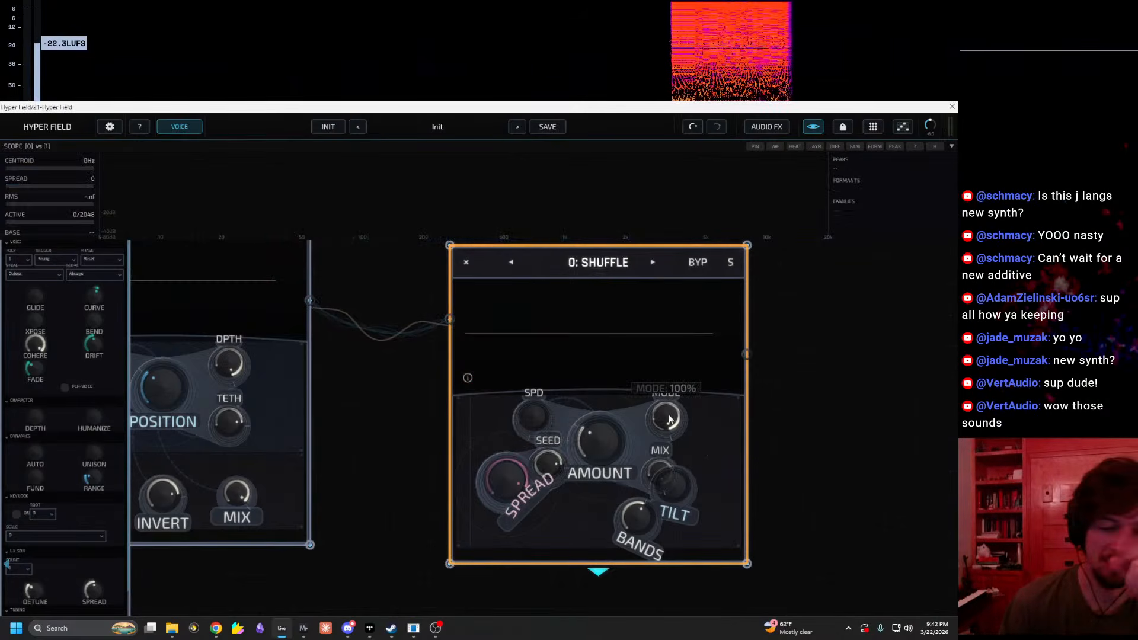
{"action": "scroll", "coordinate": [767, 427], "scroll_direction": "up", "scroll_amount": 2}
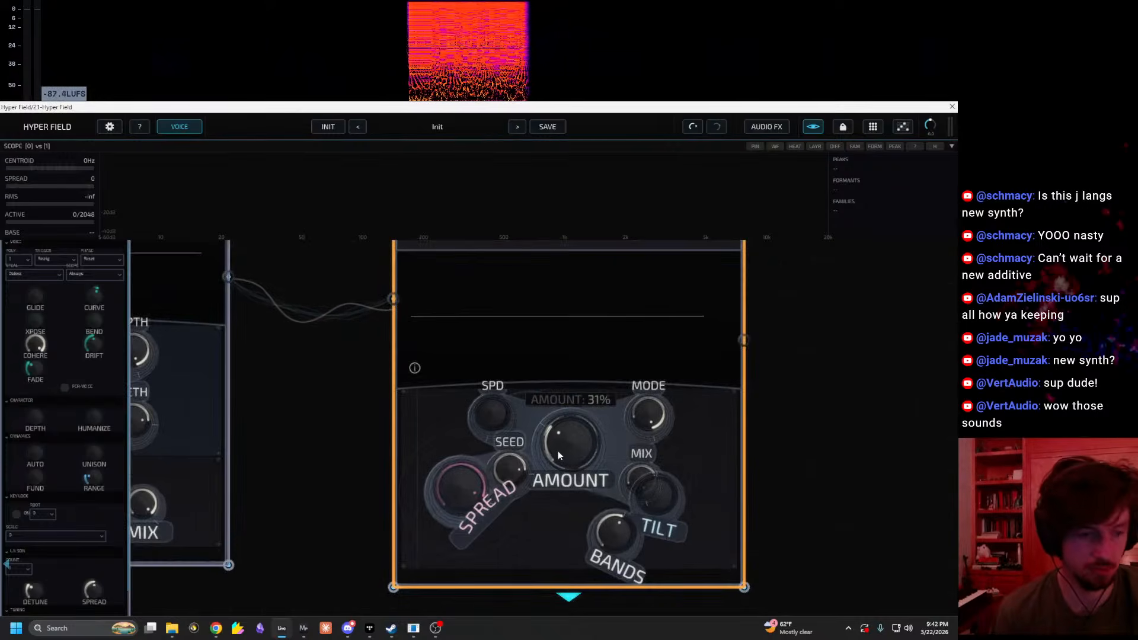
{"action": "left_click_drag", "start_coordinate": [553, 449], "coordinate": [610, 345]}
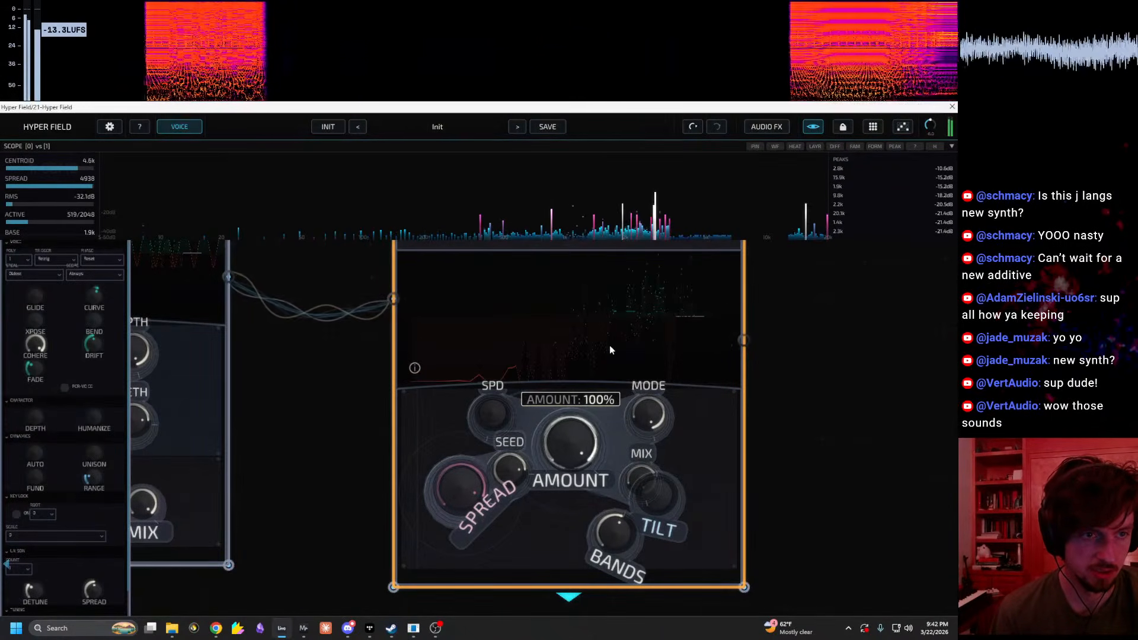
{"action": "mouse_move", "coordinate": [623, 423]}
{"action": "left_click_drag", "start_coordinate": [512, 464], "coordinate": [507, 491]}
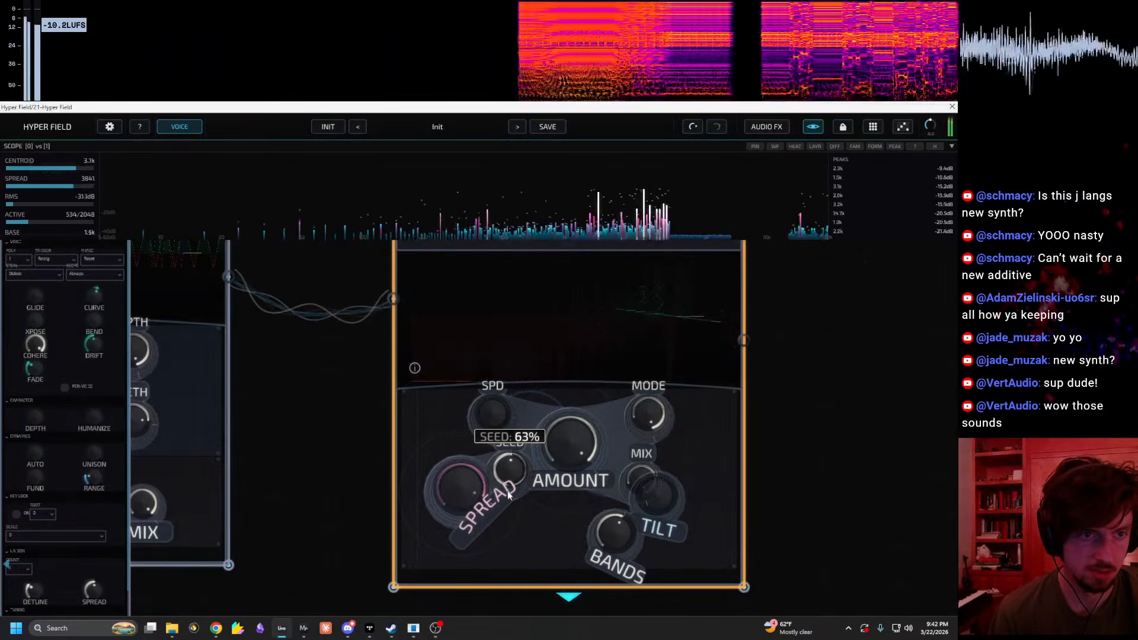
Step: Vary the Shuffle node's Seed further and turn its Amount all the way down
{"action": "mouse_move", "coordinate": [576, 437]}
{"action": "left_click_drag", "start_coordinate": [536, 428], "coordinate": [569, 461]}
{"action": "left_click_drag", "start_coordinate": [586, 423], "coordinate": [515, 610]}
Step: Bring the Spectrum node's Metal down to 0% and try changes to its Shape
{"action": "left_click_drag", "start_coordinate": [277, 454], "coordinate": [616, 453]}
{"action": "scroll", "coordinate": [616, 458], "scroll_direction": "down", "scroll_amount": 3}
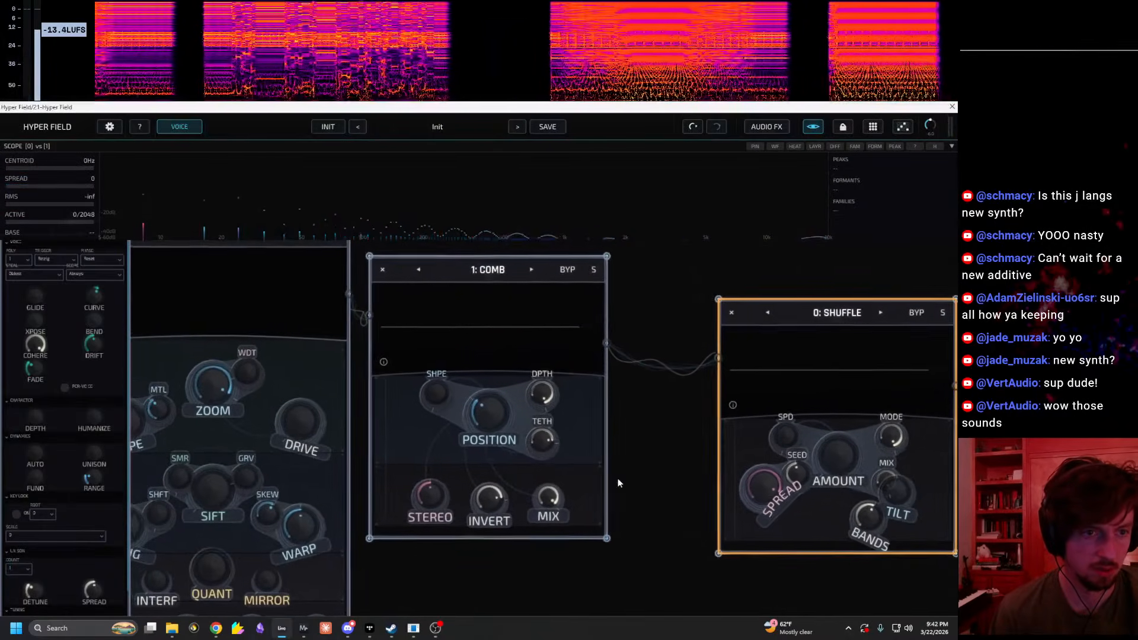
{"action": "left_click_drag", "start_coordinate": [689, 480], "coordinate": [777, 465]}
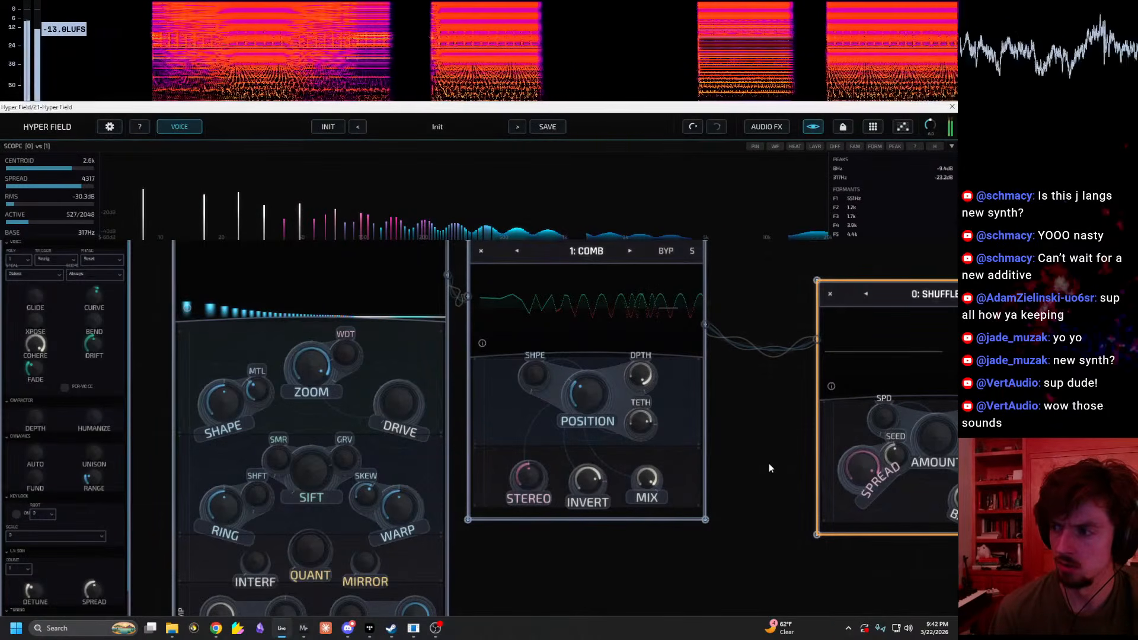
{"action": "left_click_drag", "start_coordinate": [569, 571], "coordinate": [641, 588]}
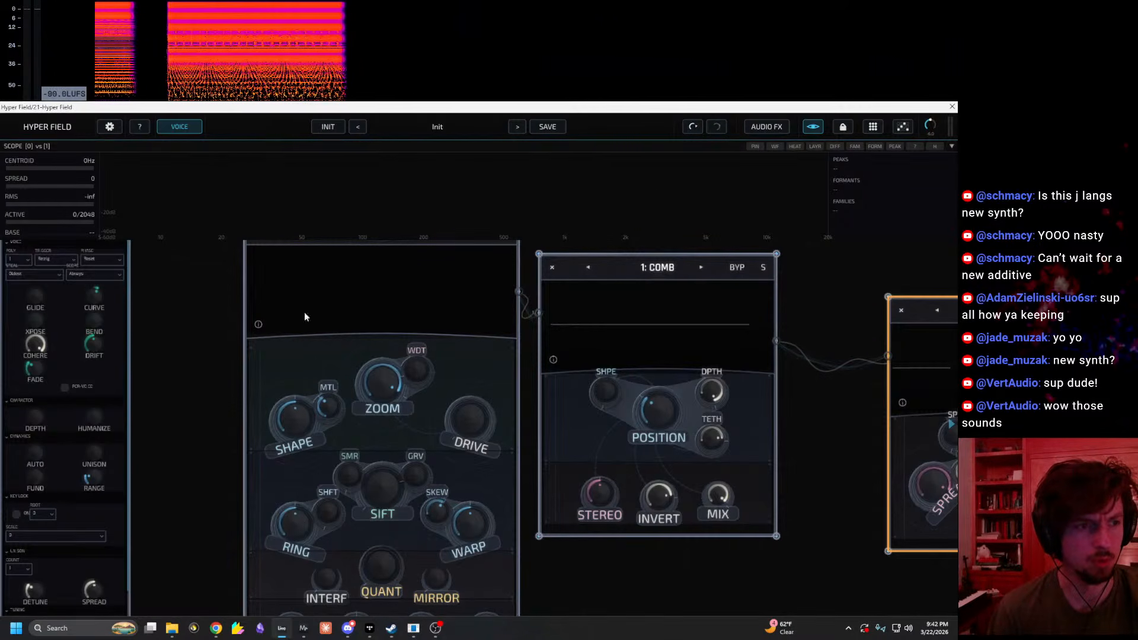
{"action": "left_click_drag", "start_coordinate": [329, 401], "coordinate": [337, 475]}
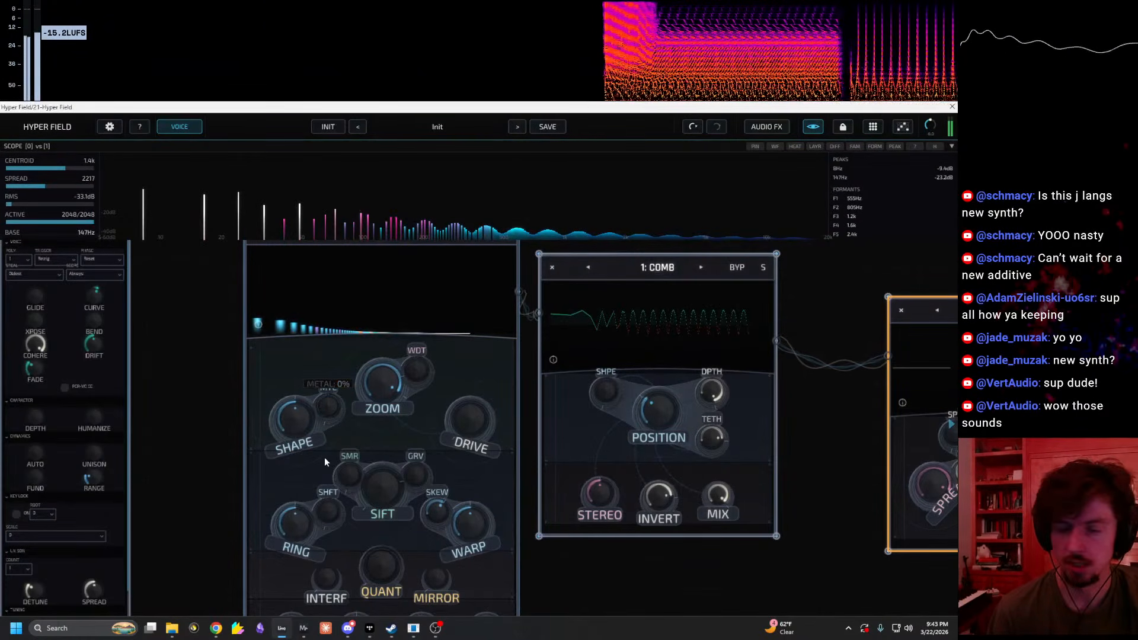
{"action": "left_click_drag", "start_coordinate": [331, 419], "coordinate": [220, 440]}
{"action": "mouse_move", "coordinate": [301, 437]}
{"action": "left_mouse_down"}
{"action": "mouse_move", "coordinate": [291, 457]}
{"action": "mouse_move", "coordinate": [293, 378]}
{"action": "mouse_move", "coordinate": [326, 390]}
{"action": "mouse_move", "coordinate": [302, 432]}
{"action": "left_mouse_up"}
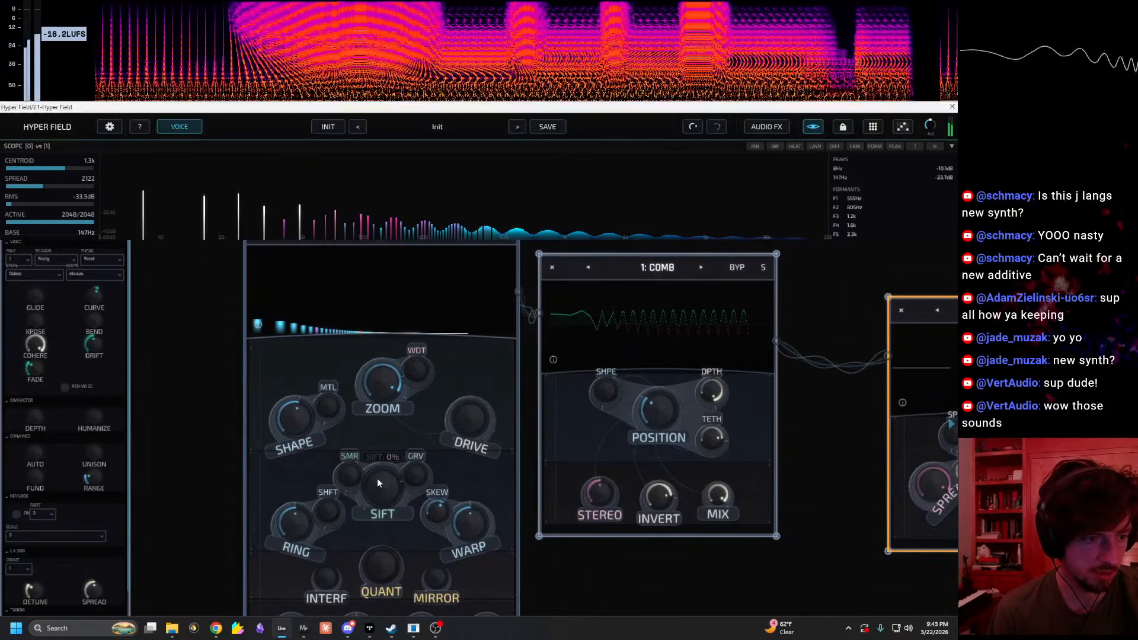
Step: Raise the Spectrum node's Sift, vary Metal and Shift, and turn Ring up to about 94%
{"action": "left_click_drag", "start_coordinate": [383, 472], "coordinate": [403, 449]}
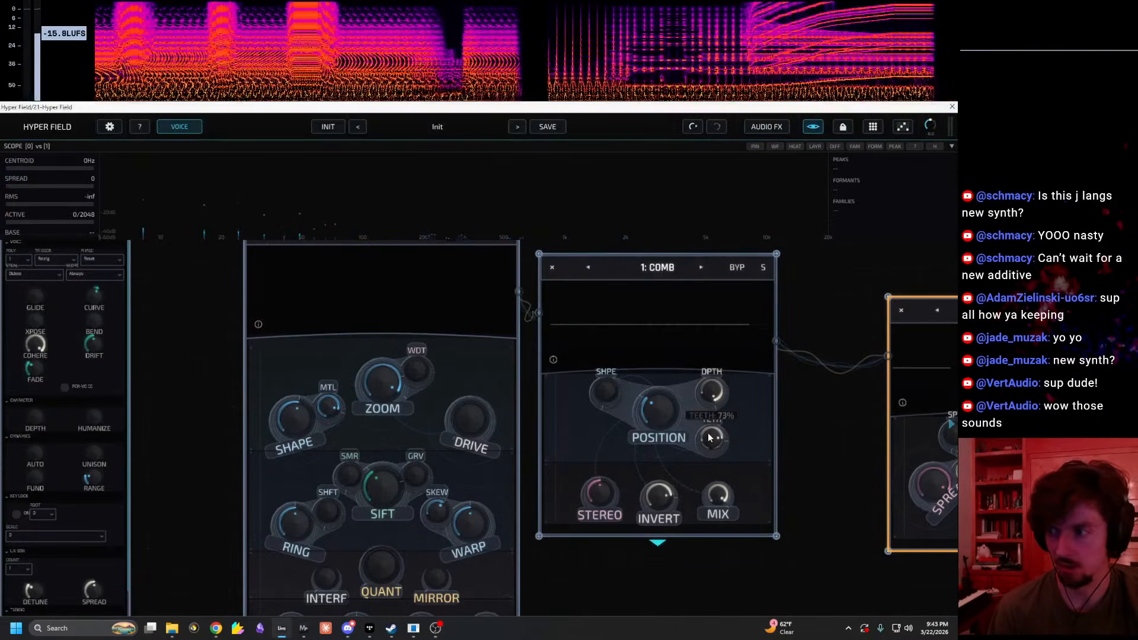
{"action": "left_click_drag", "start_coordinate": [329, 409], "coordinate": [302, 626]}
{"action": "left_click_drag", "start_coordinate": [313, 565], "coordinate": [339, 460]}
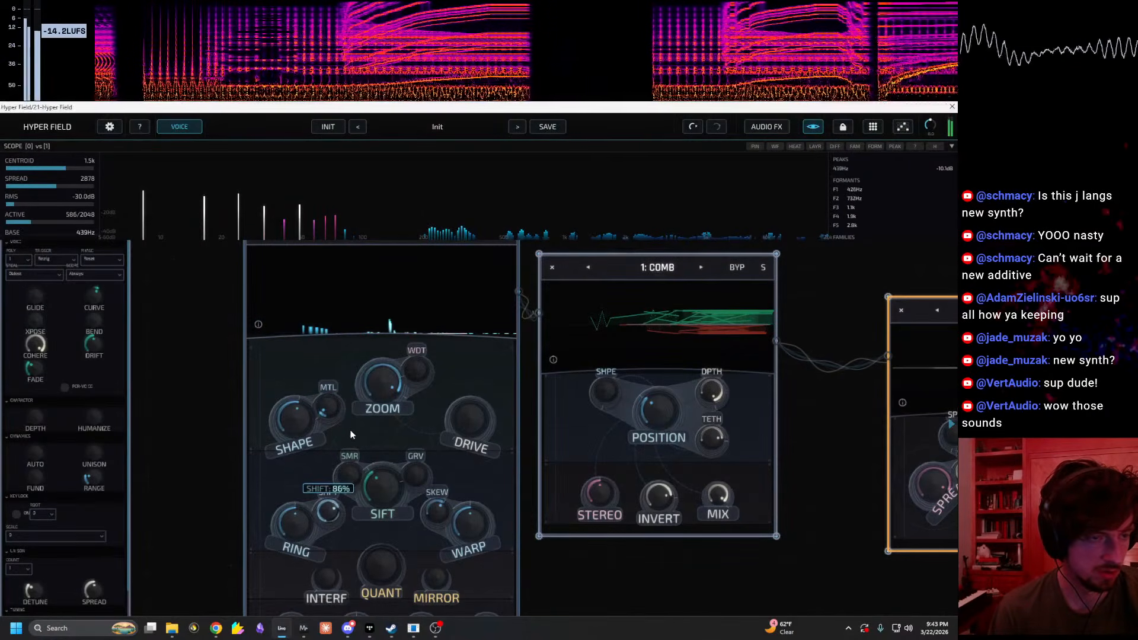
{"action": "mouse_move", "coordinate": [356, 405]}
{"action": "left_mouse_down"}
{"action": "mouse_move", "coordinate": [353, 340]}
{"action": "mouse_move", "coordinate": [348, 405]}
{"action": "left_mouse_up"}
{"action": "left_click_drag", "start_coordinate": [327, 511], "coordinate": [310, 485]}
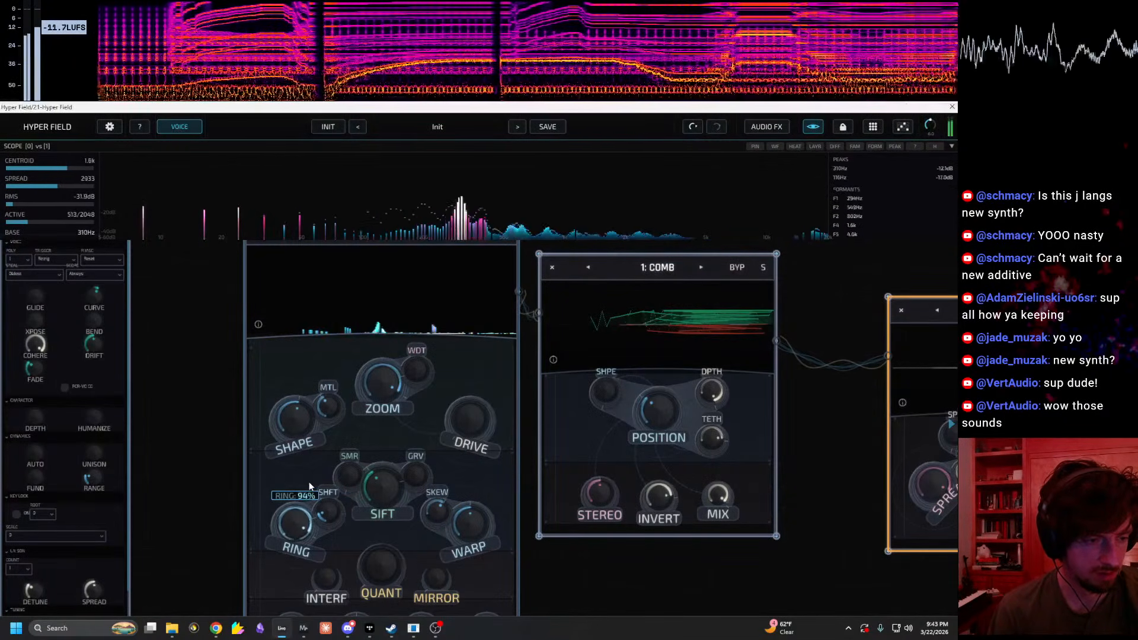
Step: Raise the Shuffle node's Amount to about 90% and vary its Speed and Spread
{"action": "left_click_drag", "start_coordinate": [858, 457], "coordinate": [602, 487]}
{"action": "left_click_drag", "start_coordinate": [761, 482], "coordinate": [788, 412]}
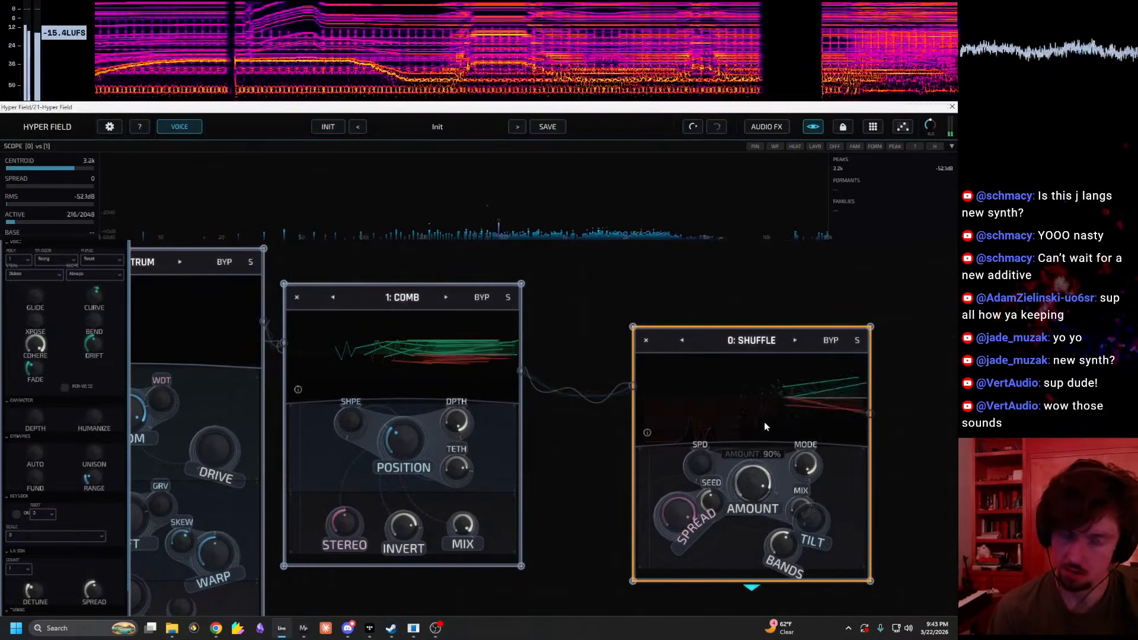
{"action": "left_click_drag", "start_coordinate": [694, 474], "coordinate": [669, 565]}
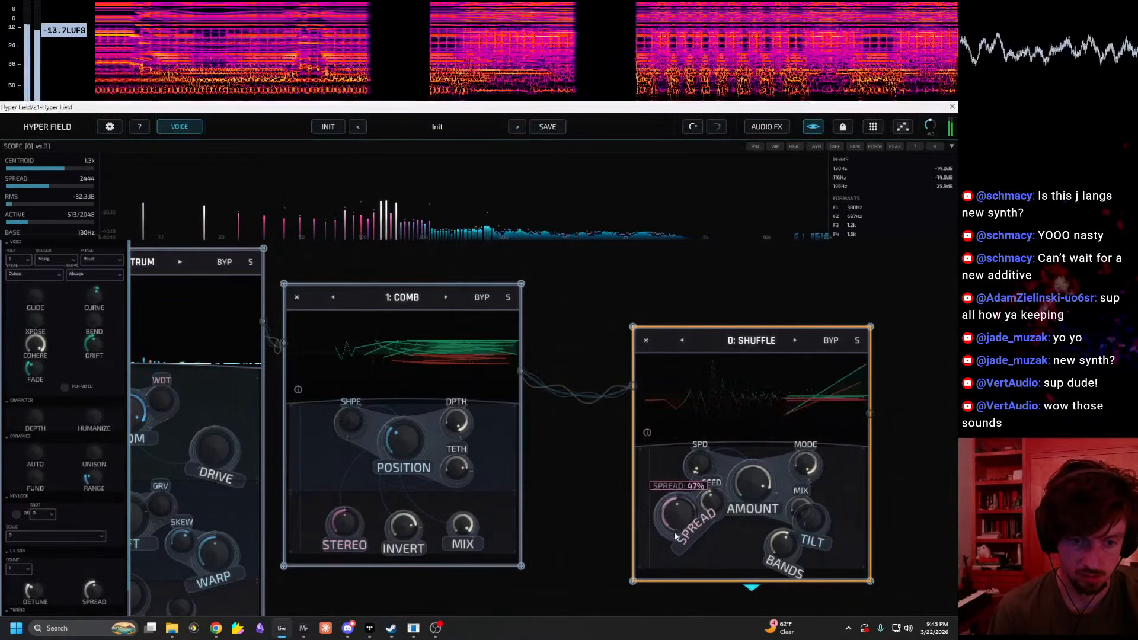
Step: Lower the Shuffle node's Seed and try Speed changes, returning Speed to 0%
{"action": "left_click_drag", "start_coordinate": [714, 500], "coordinate": [710, 569]}
{"action": "left_click_drag", "start_coordinate": [702, 466], "coordinate": [719, 525]}
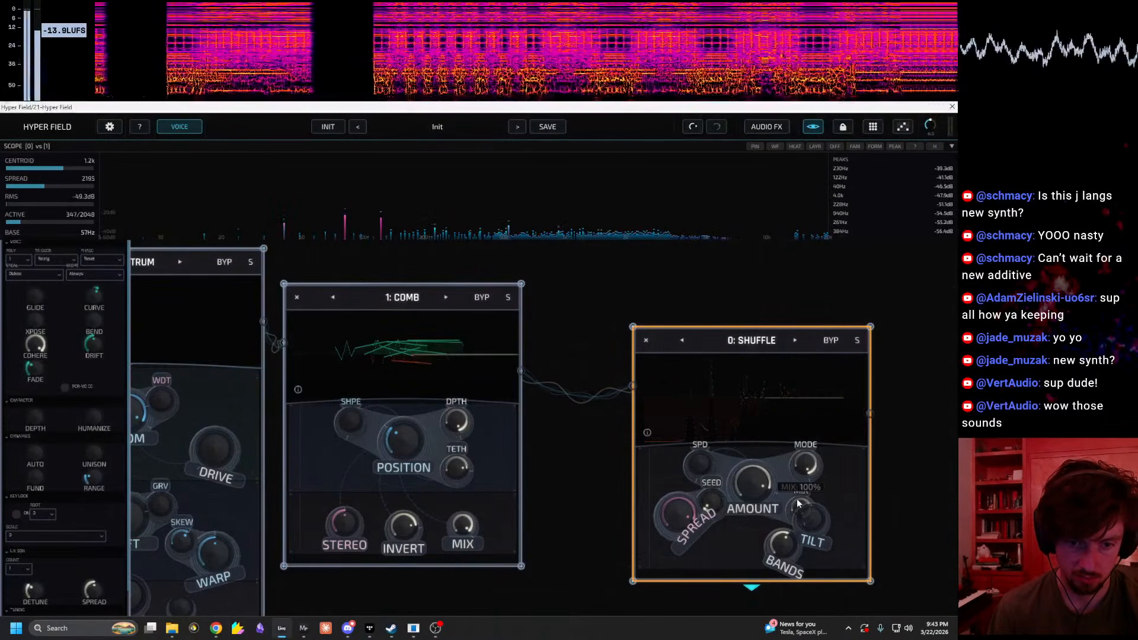
{"action": "left_click_drag", "start_coordinate": [703, 475], "coordinate": [673, 502]}
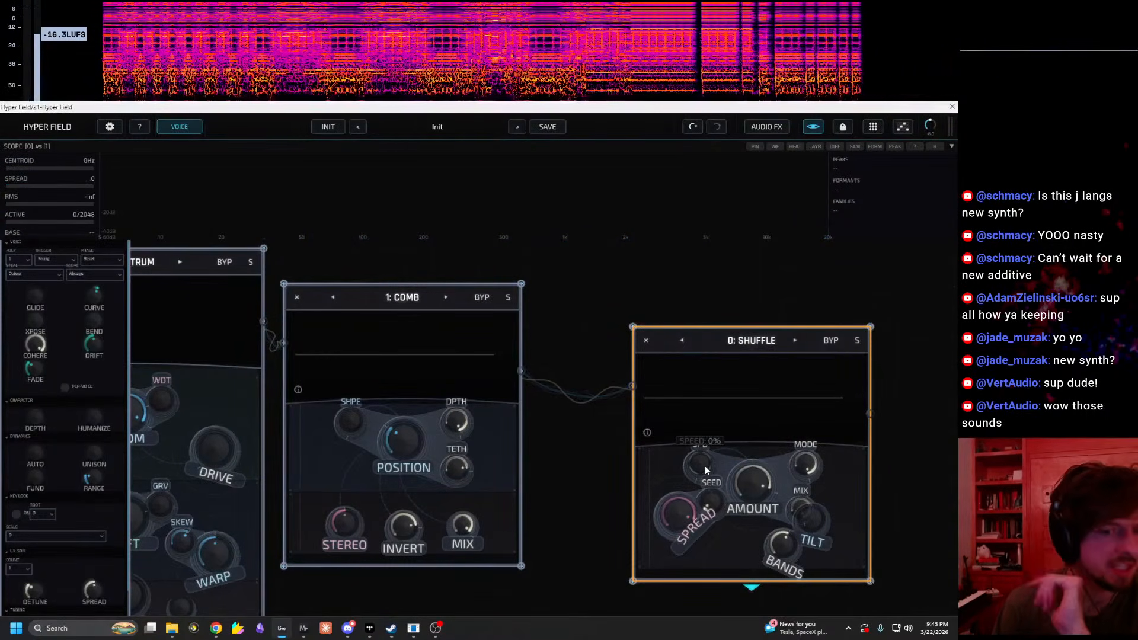
{"action": "mouse_move", "coordinate": [705, 467]}
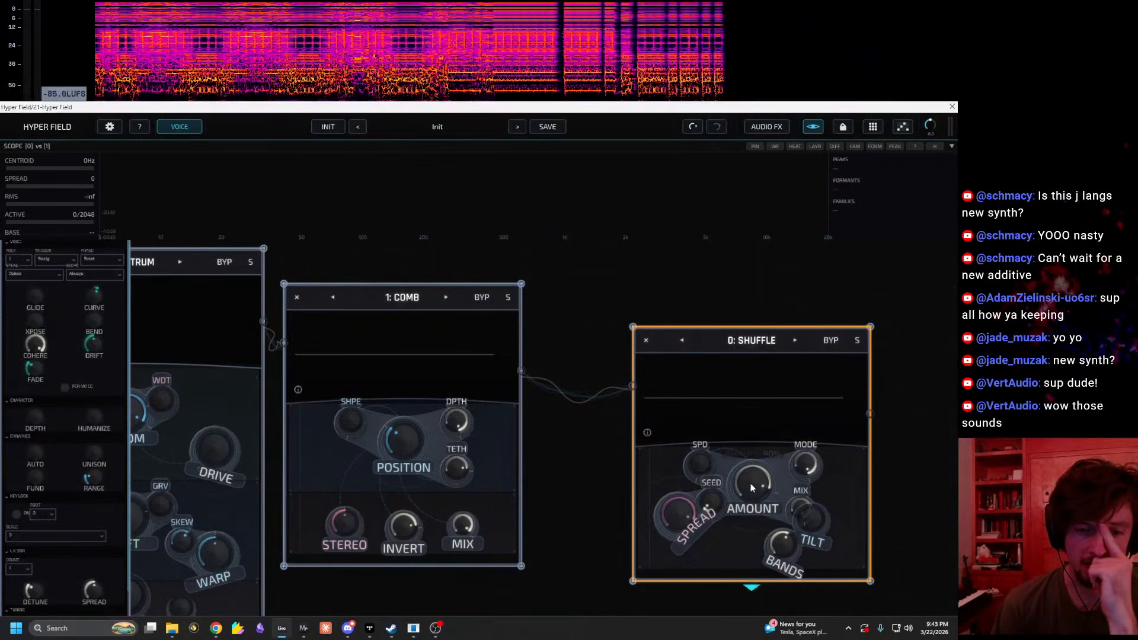
{"action": "scroll", "coordinate": [904, 487], "scroll_direction": "up", "scroll_amount": 3}
{"action": "mouse_move", "coordinate": [591, 454]}
{"action": "left_click_drag", "start_coordinate": [591, 454], "coordinate": [593, 480]}
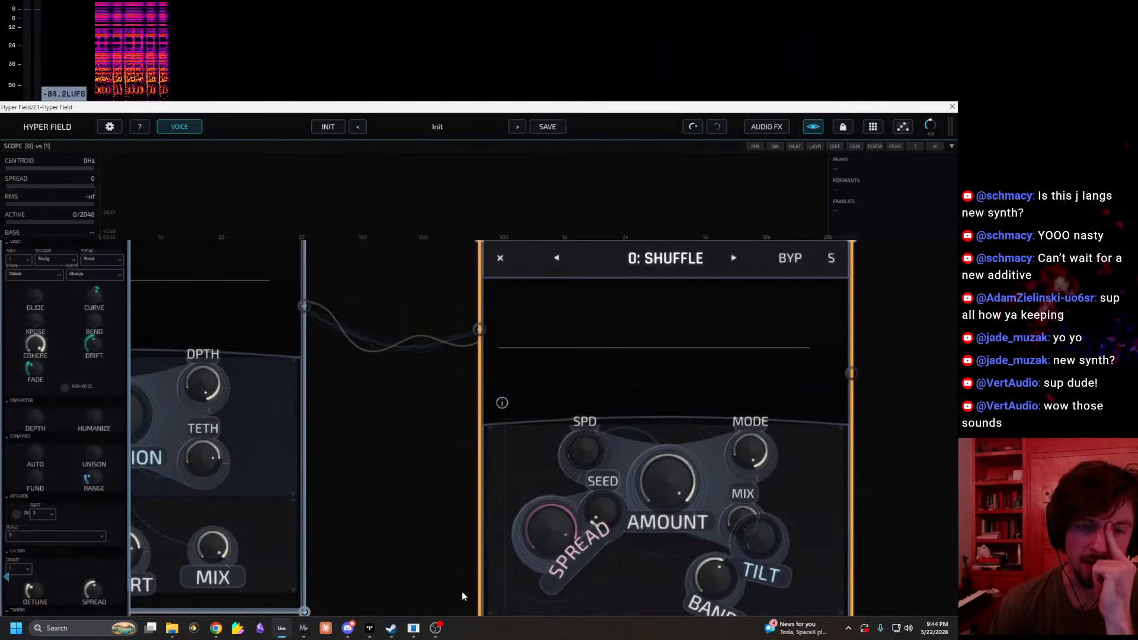
Step: Draft a bug report in Discord's "some bugs and thoughts on 0.9" thread: internal LFO 'speed' knobs lack a phase reset, so zero leaves an offset
{"action": "left_click", "coordinate": [348, 628]}
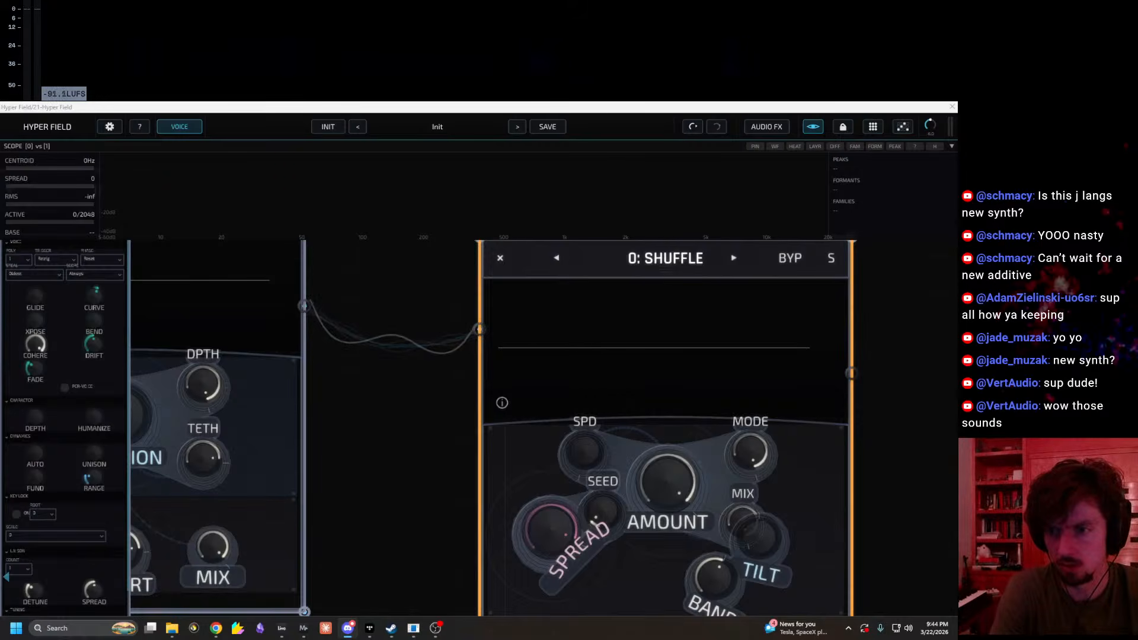
{"action": "left_click_drag", "start_coordinate": [957, 267], "coordinate": [662, 179]}
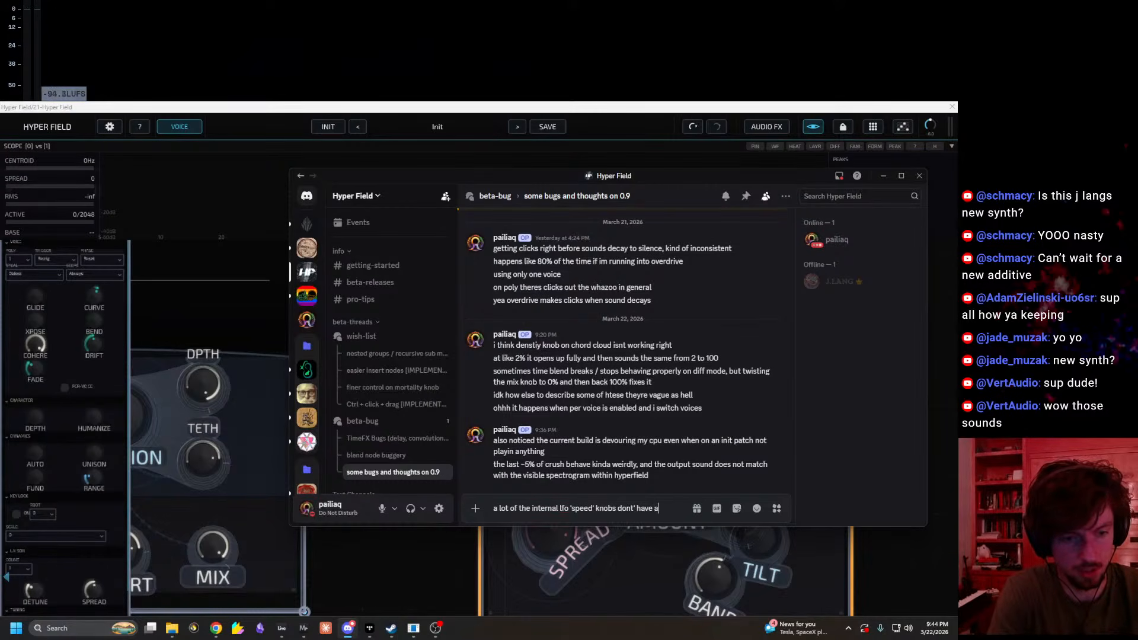
{"action": "type", "text": "e reset option - so turning the knob to 0 just shift the"}
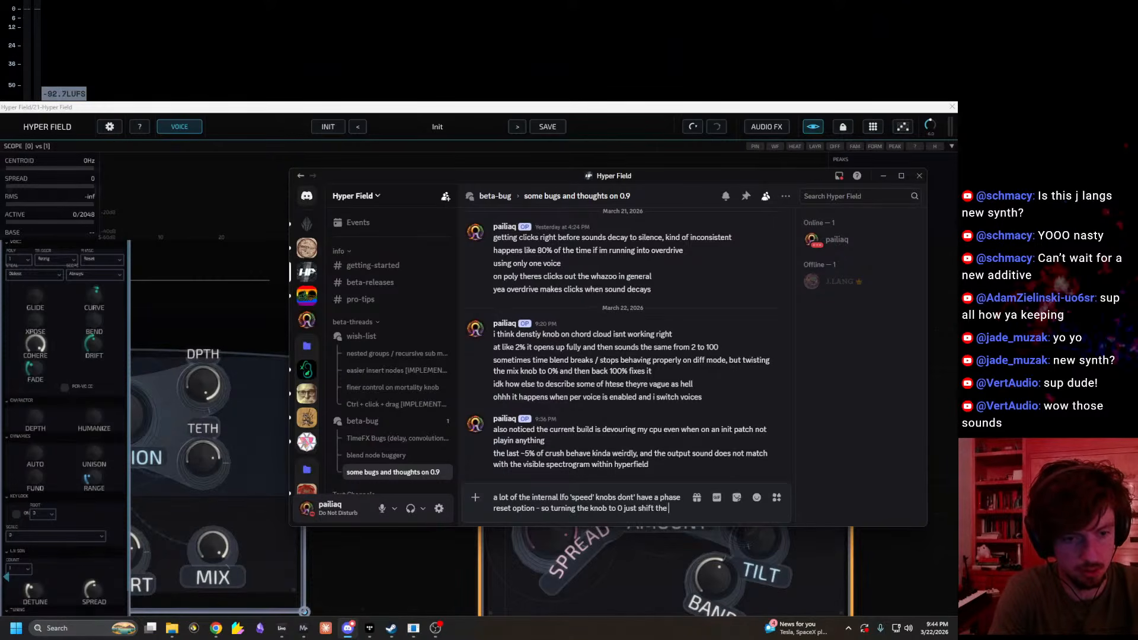
{"action": "type", "text": "value by some discrete set amount / its offset in phase."}
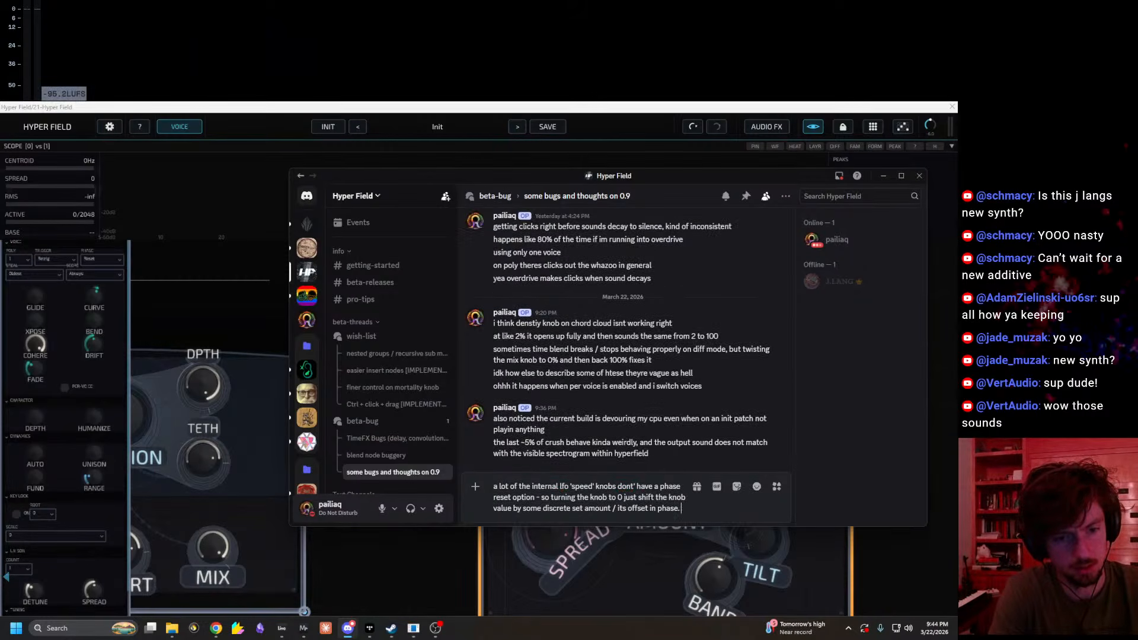
{"action": "type", "text": "like in"}
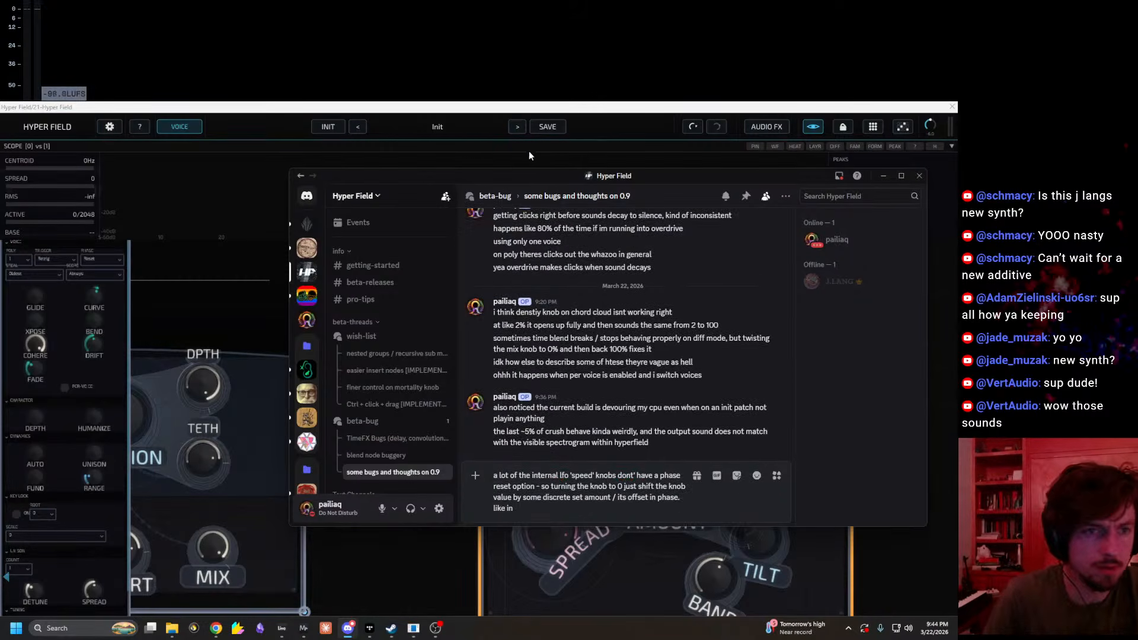
Step: Add that Shuffle probably also needs a depth knob for the internal LFO, post the message, and return to Hyper Field
{"action": "left_click", "coordinate": [526, 155]}
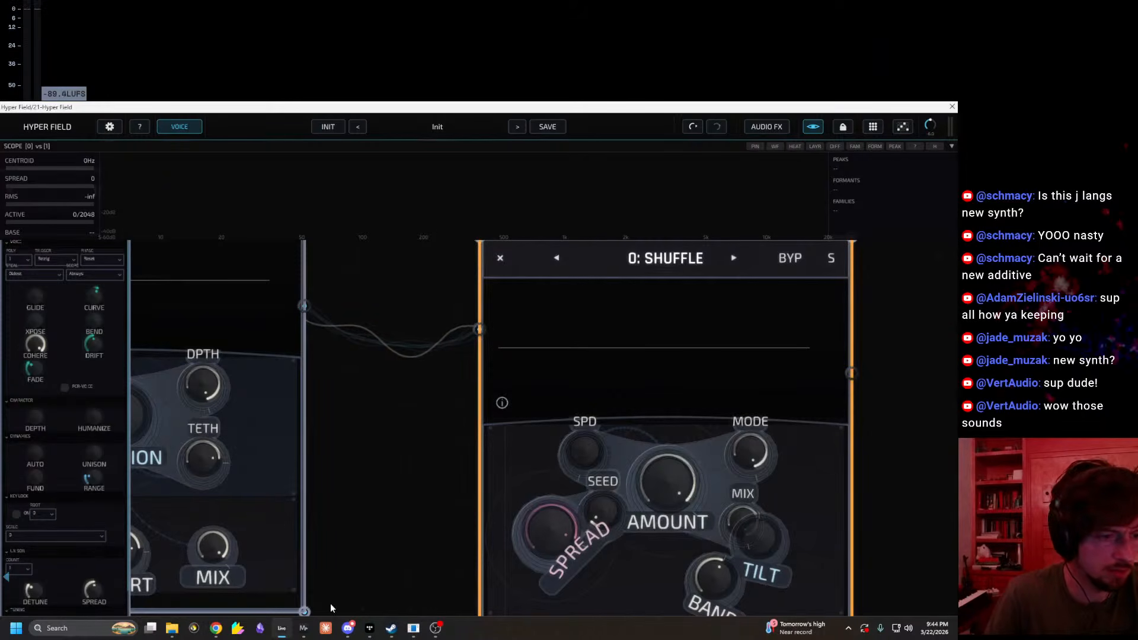
{"action": "left_click", "coordinate": [348, 627]}
{"action": "type", "text": "n shuffle we probably also need a dep"}
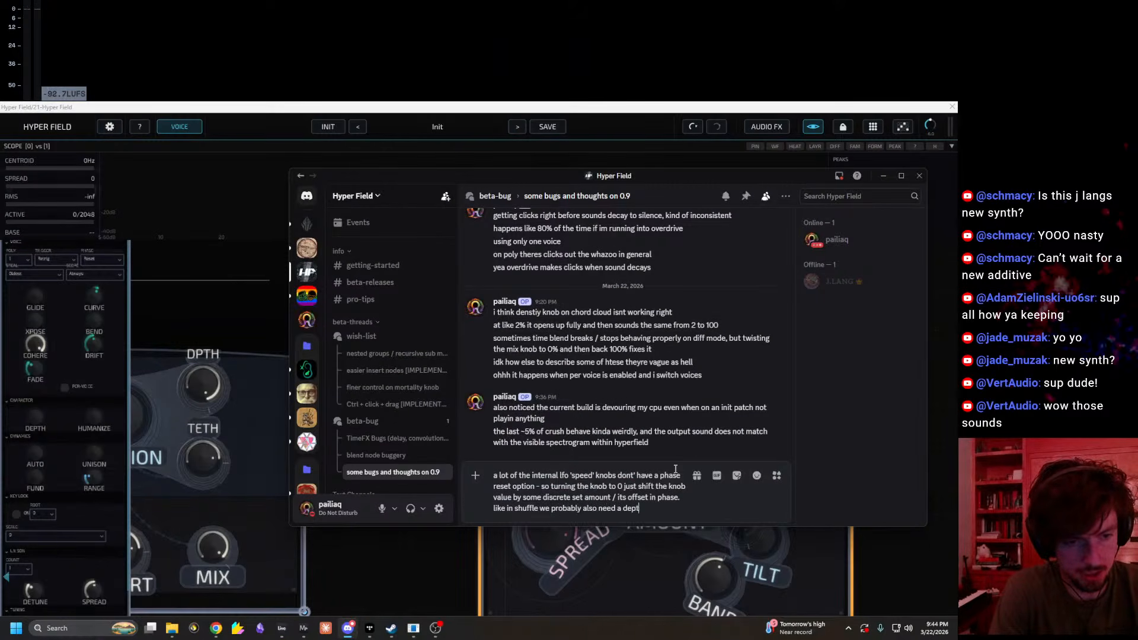
{"action": "type", "text": " the internal lfo"}
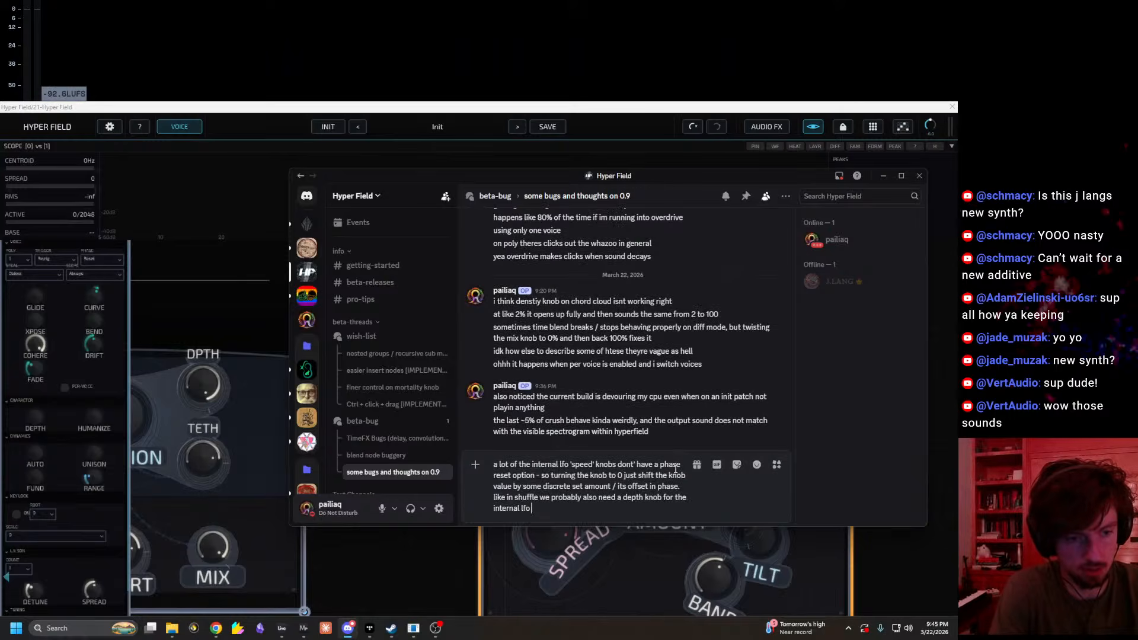
{"action": "key", "text": "Return"}
{"action": "left_click_drag", "start_coordinate": [587, 176], "coordinate": [957, 228]}
Step: Sweep the Shuffle node's Amount between about 4% and 99% while varying Seed, ending with Amount fully down
{"action": "left_click_drag", "start_coordinate": [454, 433], "coordinate": [326, 420]}
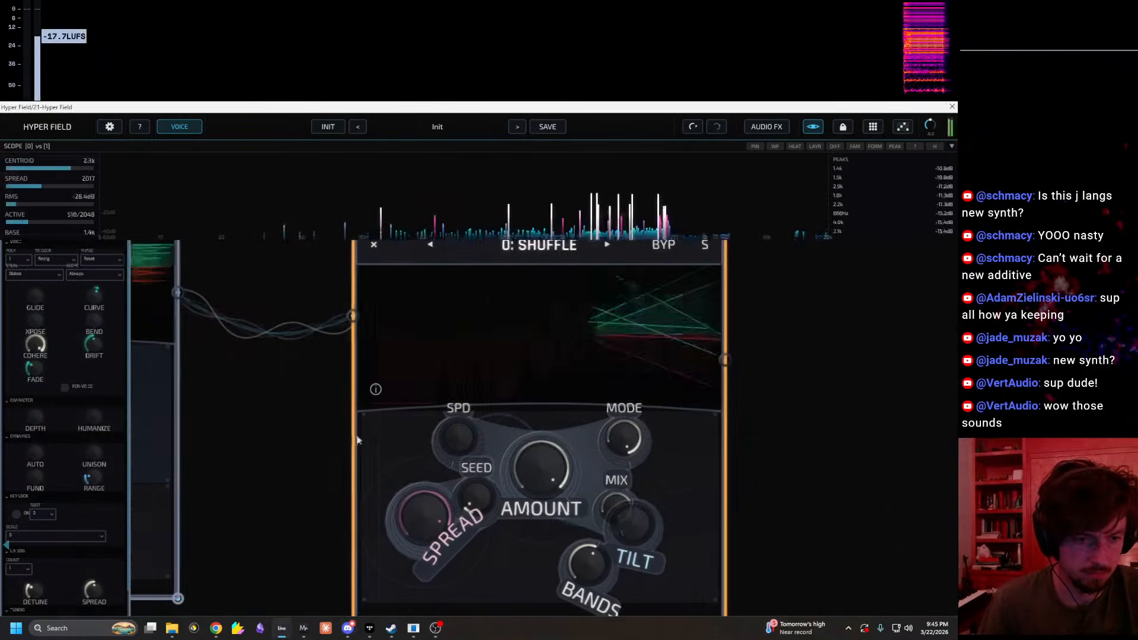
{"action": "left_click_drag", "start_coordinate": [552, 437], "coordinate": [507, 555]}
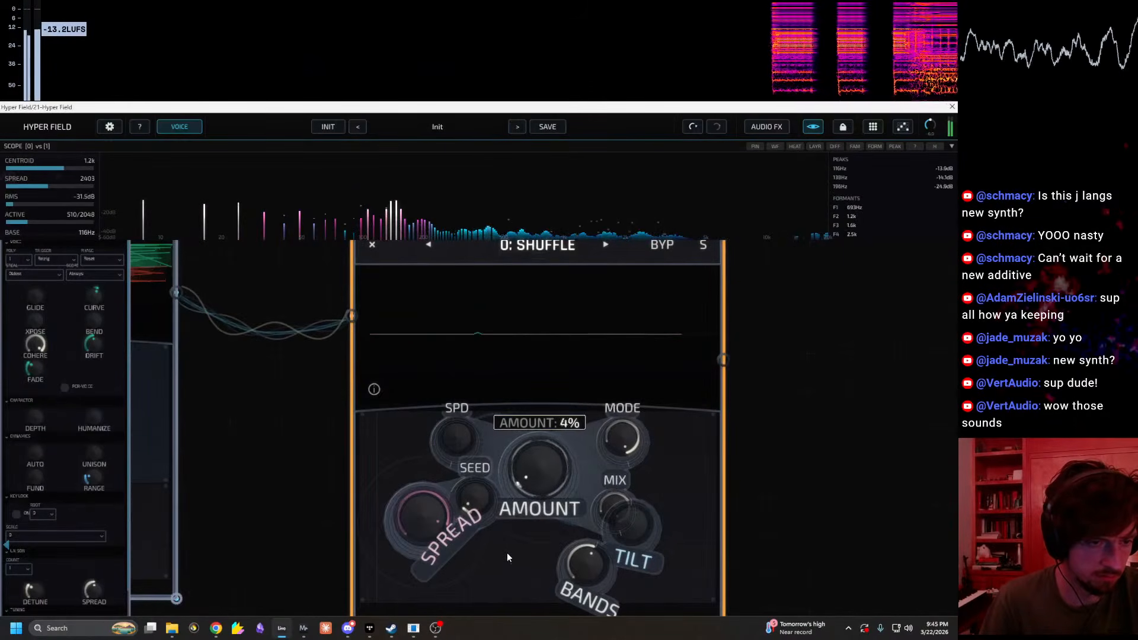
{"action": "left_click_drag", "start_coordinate": [473, 486], "coordinate": [496, 436]}
{"action": "left_click_drag", "start_coordinate": [527, 471], "coordinate": [383, 421]}
{"action": "scroll", "coordinate": [507, 482], "scroll_direction": "down", "scroll_amount": 6}
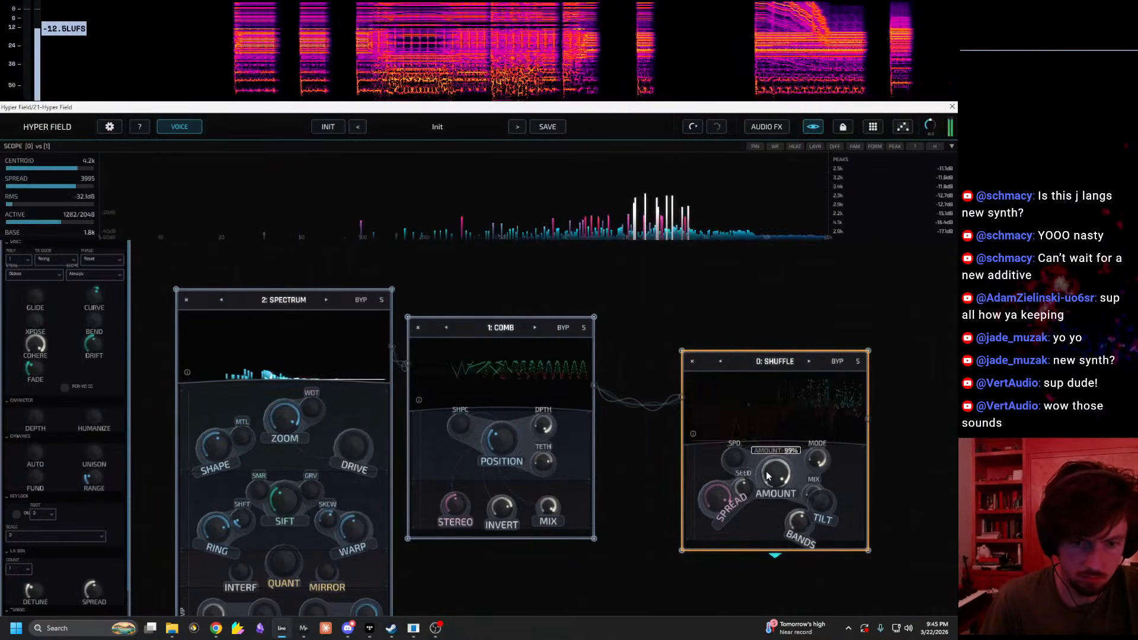
{"action": "left_click_drag", "start_coordinate": [774, 473], "coordinate": [759, 589]}
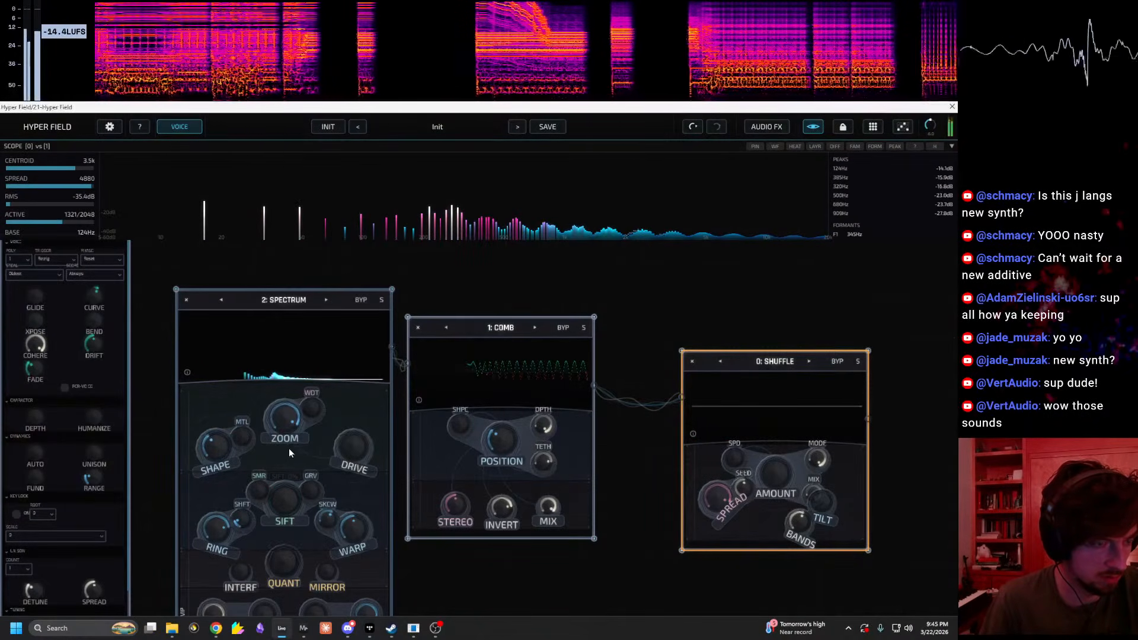
Step: Lower the Spectrum node's Ring, set its Shift to 0% and adjust its Metal amount while auditioning
{"action": "left_click_drag", "start_coordinate": [218, 531], "coordinate": [225, 606]}
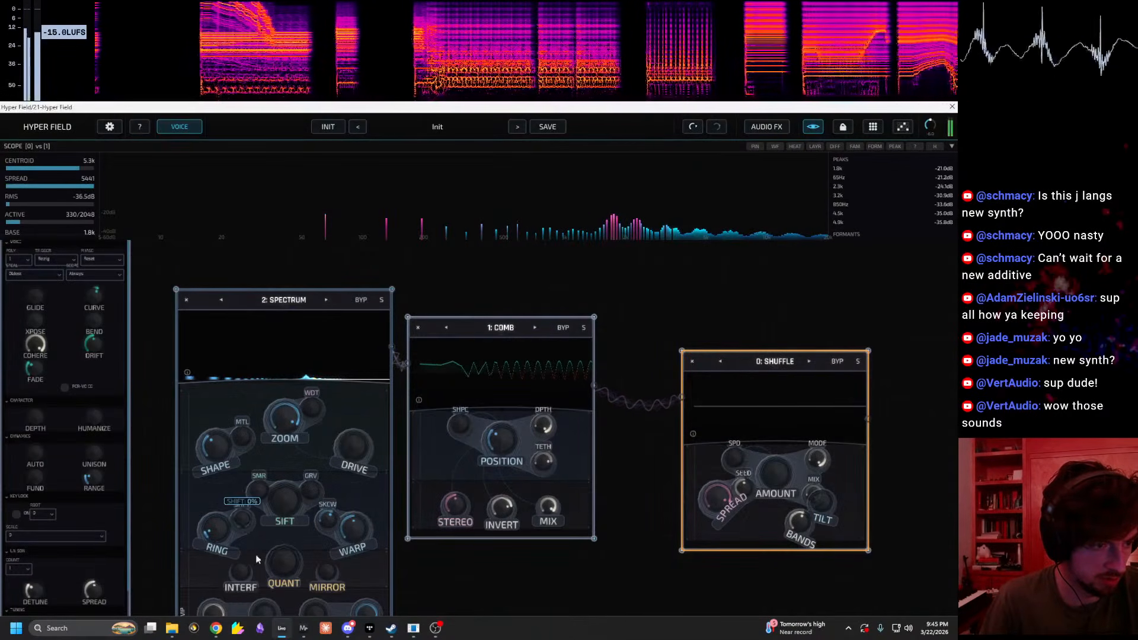
{"action": "mouse_move", "coordinate": [251, 440]}
{"action": "left_mouse_down"}
{"action": "mouse_move", "coordinate": [259, 381]}
{"action": "mouse_move", "coordinate": [239, 440]}
{"action": "left_mouse_up"}
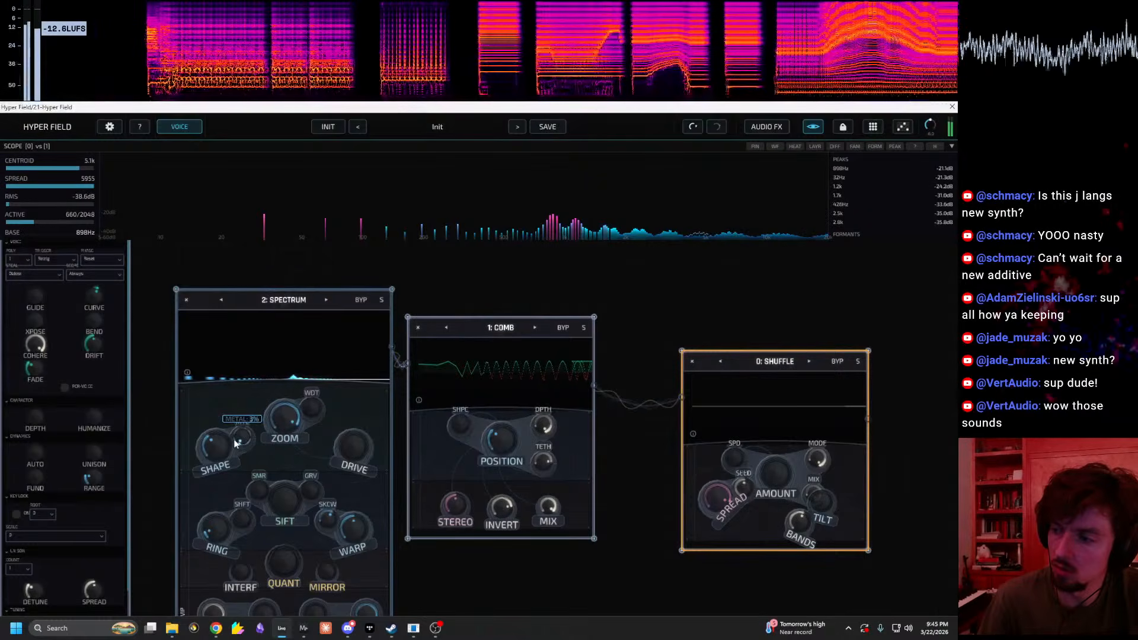
Step: Change the Shuffle node to Grater, raising its Reso and lowering its Drift
{"action": "left_click_drag", "start_coordinate": [881, 415], "coordinate": [637, 365]}
{"action": "scroll", "coordinate": [638, 365], "scroll_direction": "up", "scroll_amount": 3}
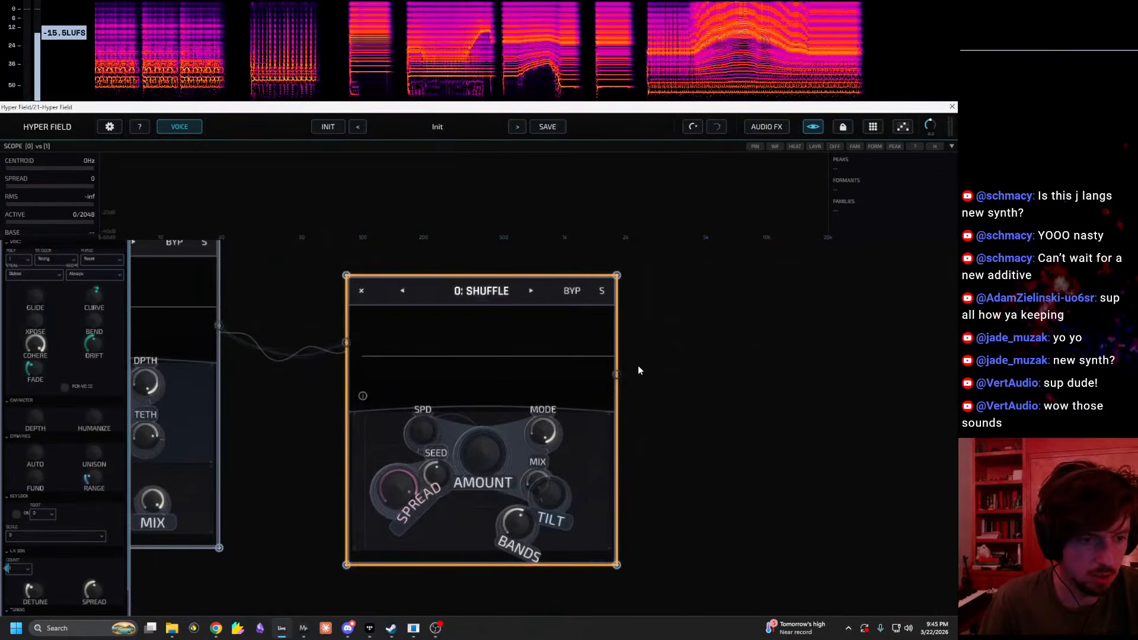
{"action": "left_click", "coordinate": [532, 295]}
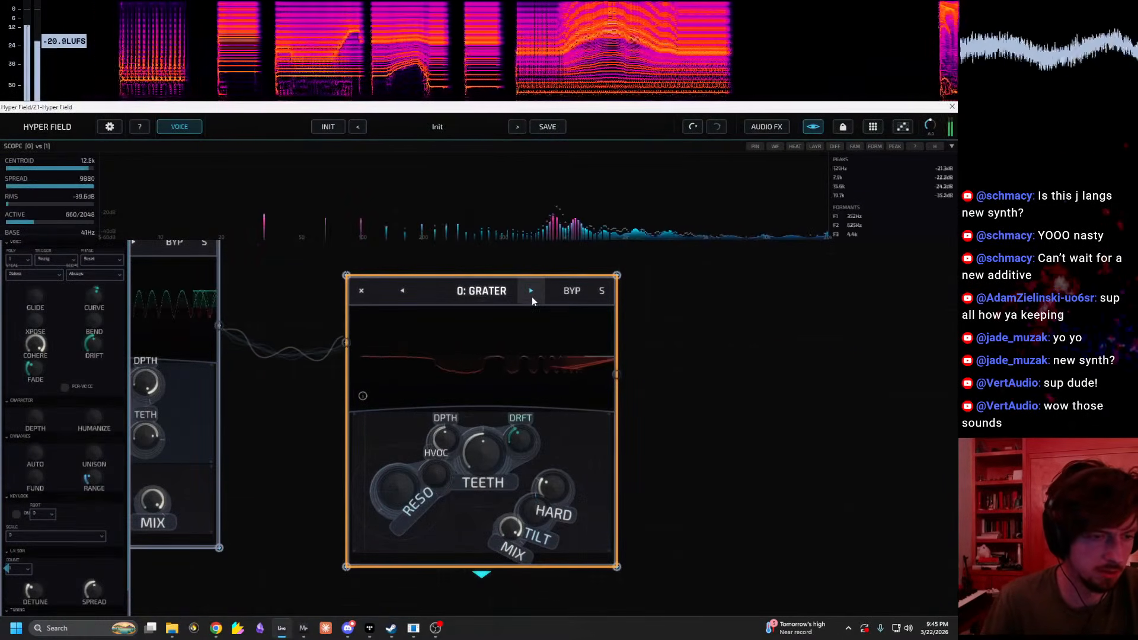
{"action": "left_click_drag", "start_coordinate": [397, 479], "coordinate": [473, 385]}
{"action": "left_click_drag", "start_coordinate": [528, 439], "coordinate": [508, 460]}
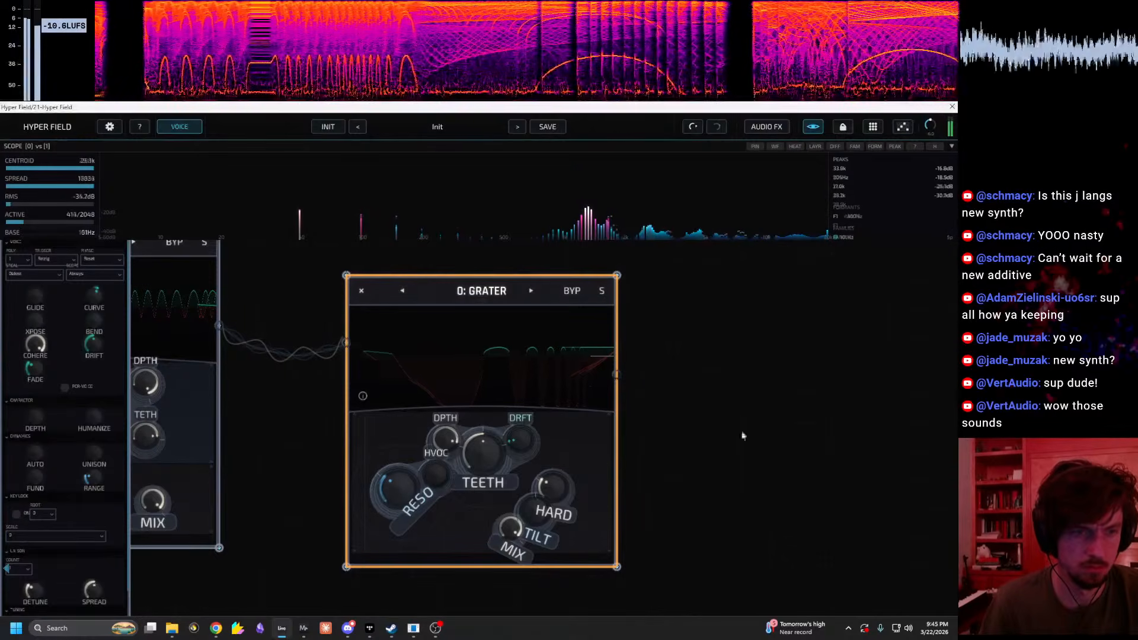
Step: Post "same with drift in grater etc" in Discord's "some bugs and thoughts on 0.9" thread
{"action": "left_click_drag", "start_coordinate": [1127, 245], "coordinate": [833, 251]}
{"action": "type", "text": "same with d"}
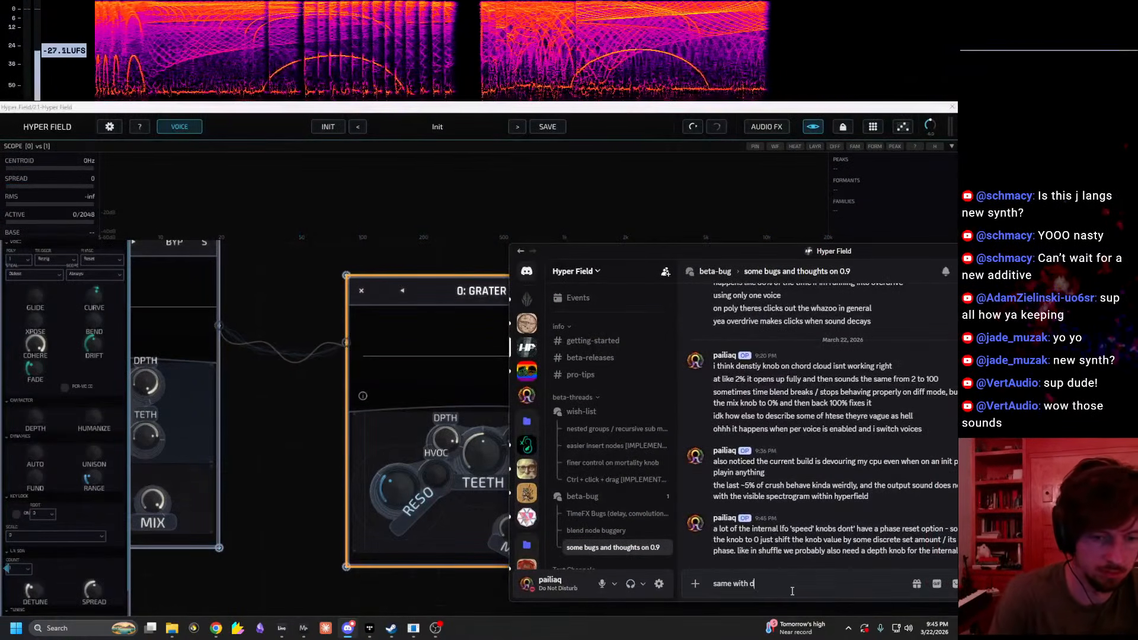
{"action": "type", "text": "rfi"}
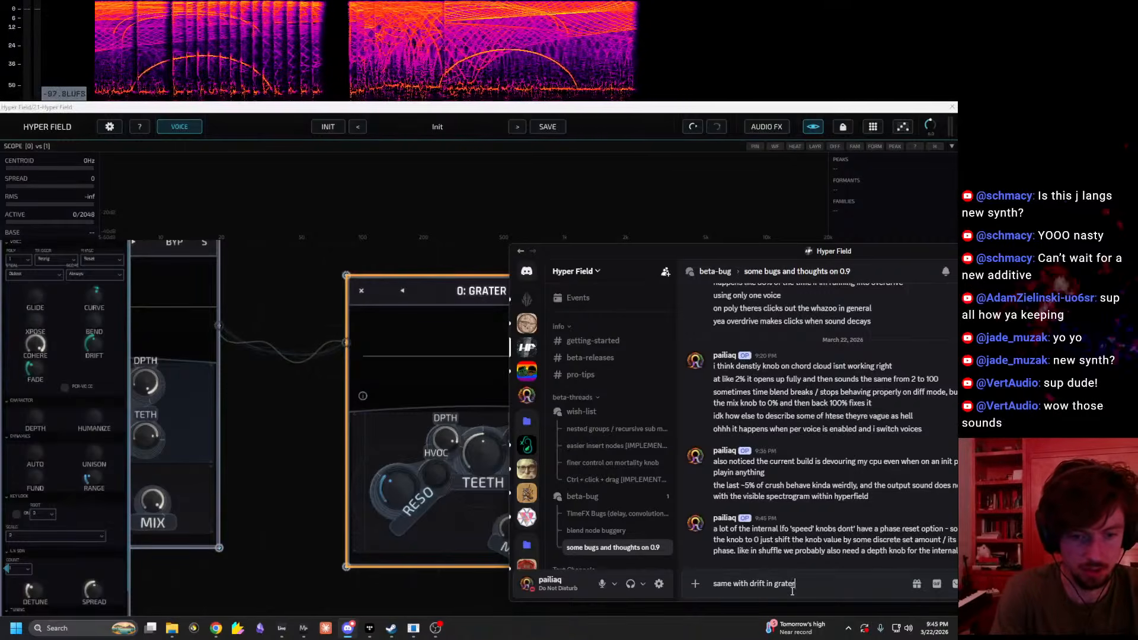
{"action": "key", "text": "Return"}
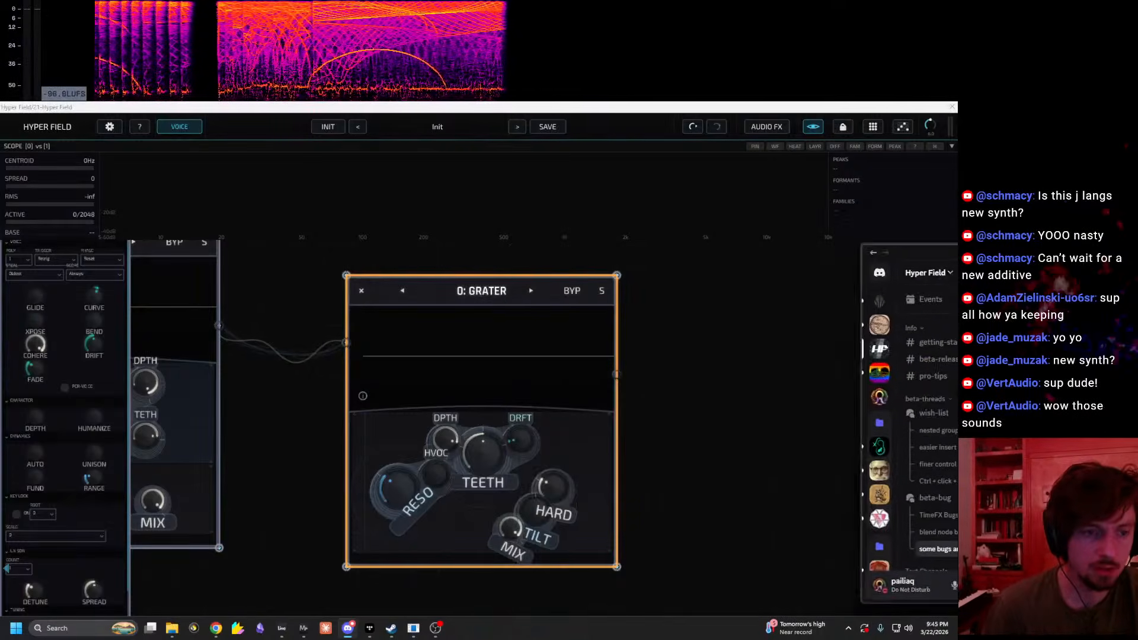
Step: Return to Hyper Field and sweep the Spectrum node's Hi partial limit down through P243 to about P24
{"action": "left_click_drag", "start_coordinate": [287, 396], "coordinate": [514, 468]}
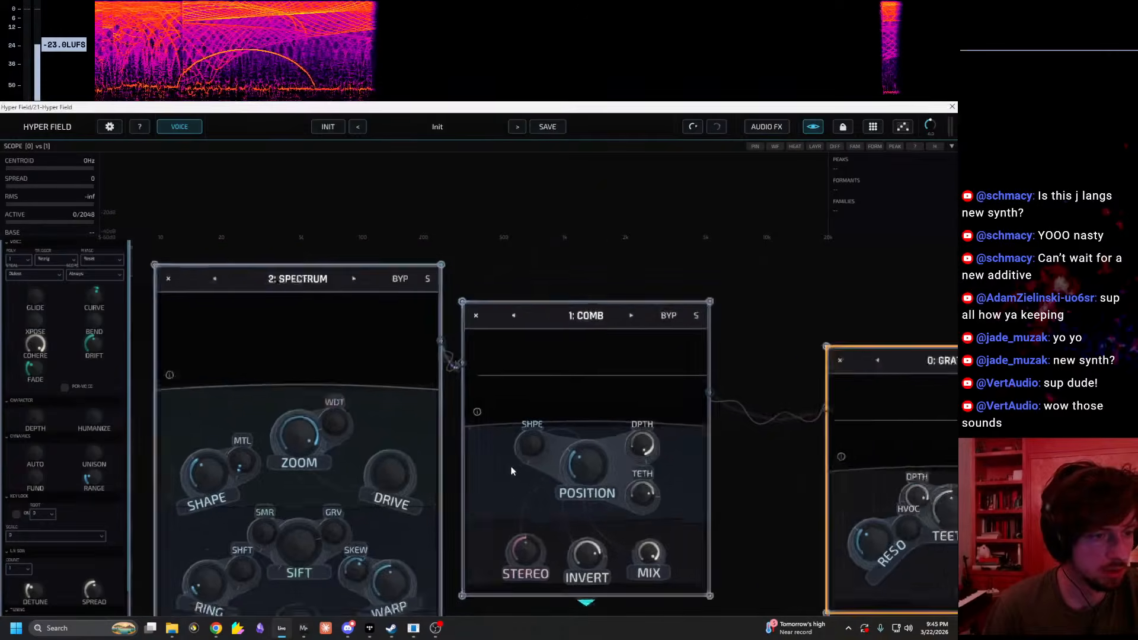
{"action": "scroll", "coordinate": [514, 468], "scroll_direction": "down", "scroll_amount": 3}
{"action": "scroll", "coordinate": [497, 603], "scroll_direction": "down", "scroll_amount": 3}
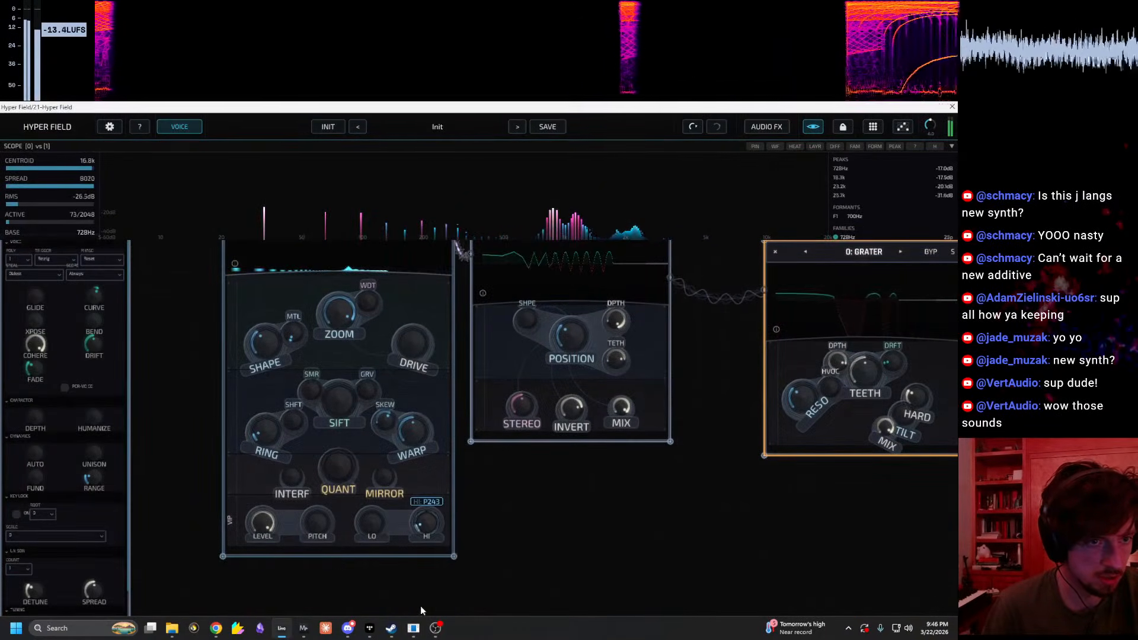
{"action": "left_click_drag", "start_coordinate": [514, 541], "coordinate": [435, 556]}
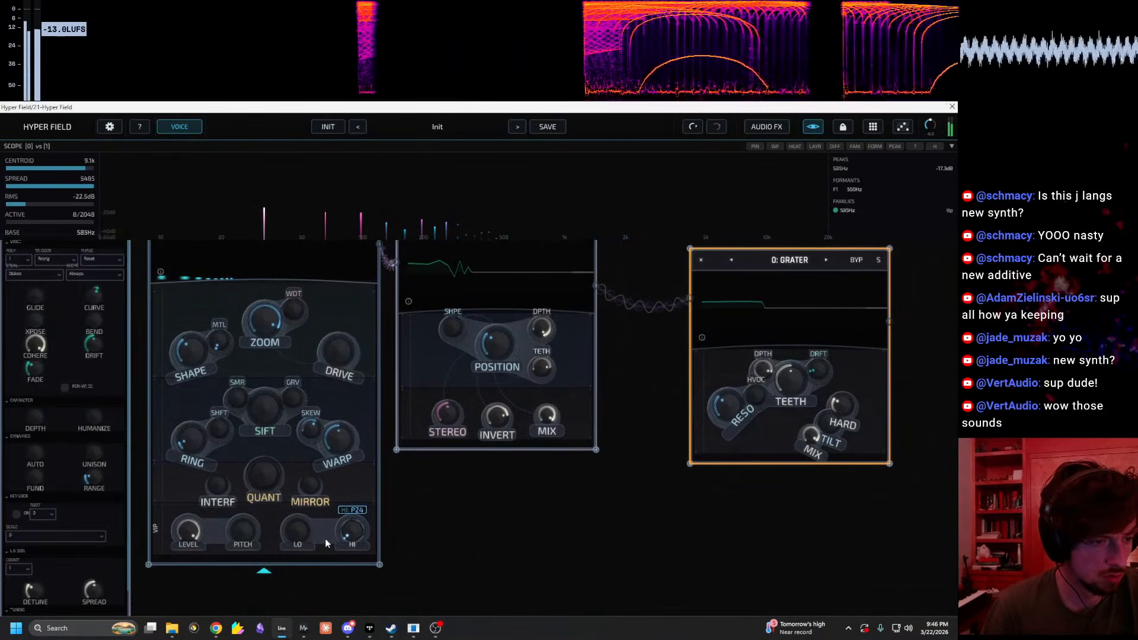
{"action": "left_click_drag", "start_coordinate": [542, 554], "coordinate": [295, 567]}
Step: Try different Teeth and Drift settings on the Grater node, including Drift at about 5%
{"action": "left_click_drag", "start_coordinate": [543, 392], "coordinate": [553, 326]}
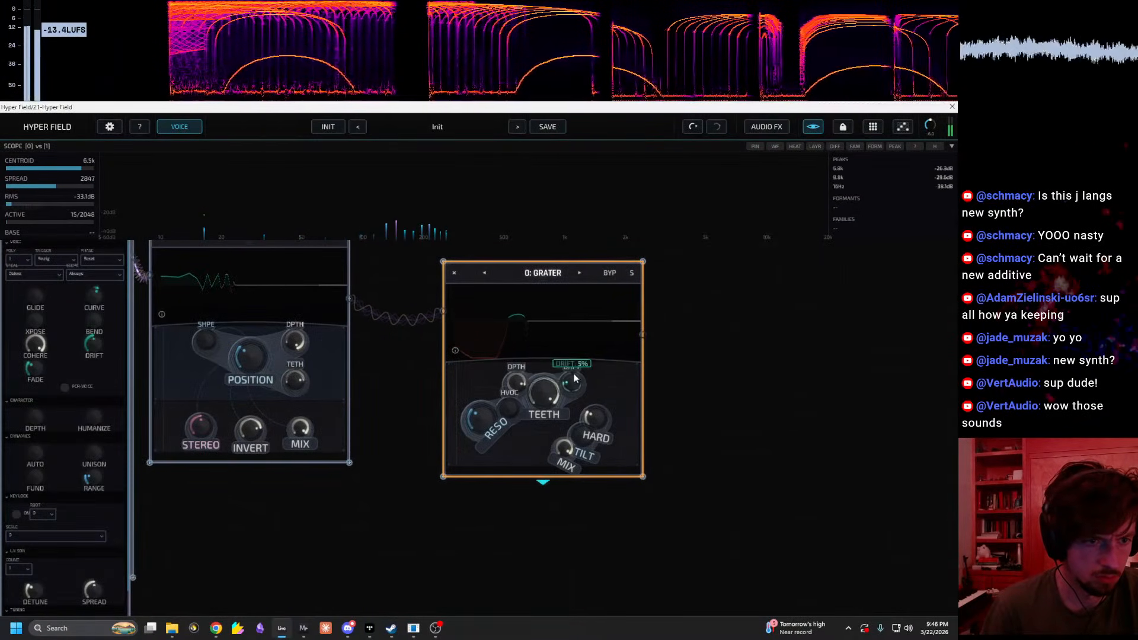
{"action": "left_click_drag", "start_coordinate": [619, 265], "coordinate": [585, 348]}
{"action": "left_click_drag", "start_coordinate": [326, 531], "coordinate": [616, 510]}
{"action": "left_click", "coordinate": [328, 127]}
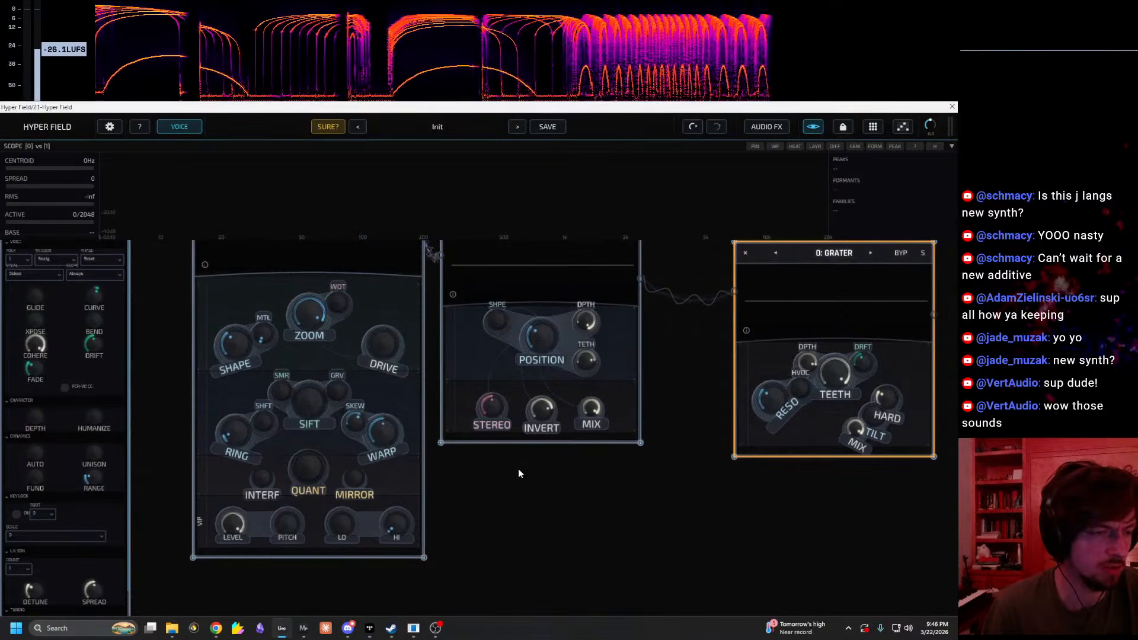
Step: Remove the Grater node and add an Edge processor from the list of available nodes
{"action": "left_click_drag", "start_coordinate": [520, 419], "coordinate": [462, 535]}
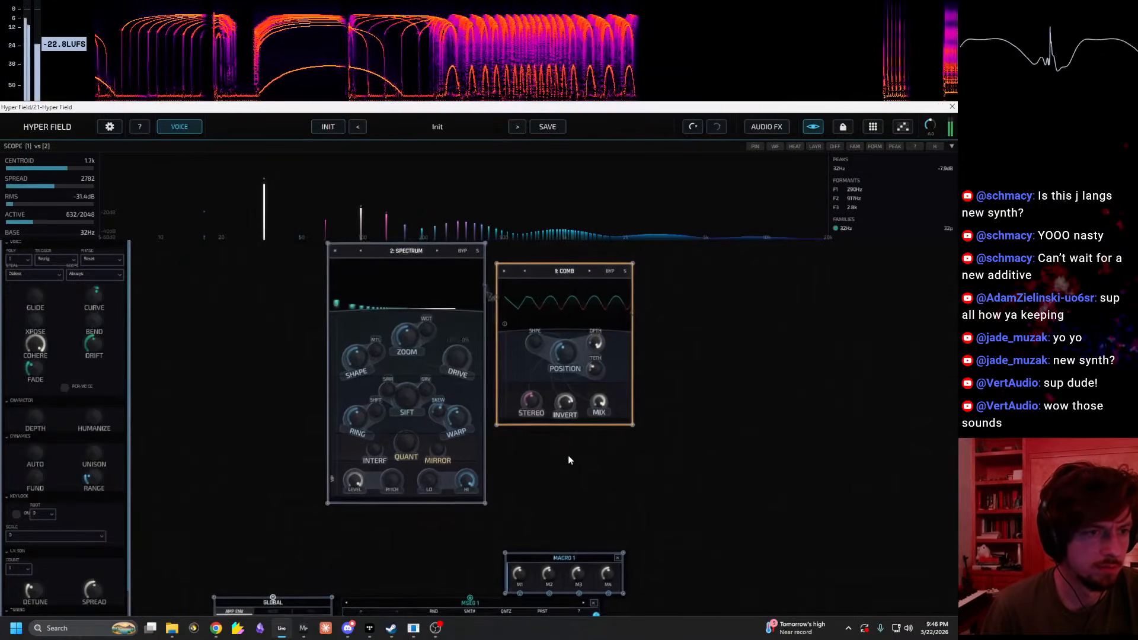
{"action": "left_click_drag", "start_coordinate": [656, 439], "coordinate": [633, 447]}
{"action": "right_click", "coordinate": [633, 447]}
{"action": "left_click", "coordinate": [599, 403]}
{"action": "left_click", "coordinate": [580, 404]}
{"action": "left_click", "coordinate": [557, 405]}
{"action": "scroll", "coordinate": [582, 486], "scroll_direction": "down", "scroll_amount": 4}
{"action": "scroll", "coordinate": [587, 489], "scroll_direction": "down", "scroll_amount": 3}
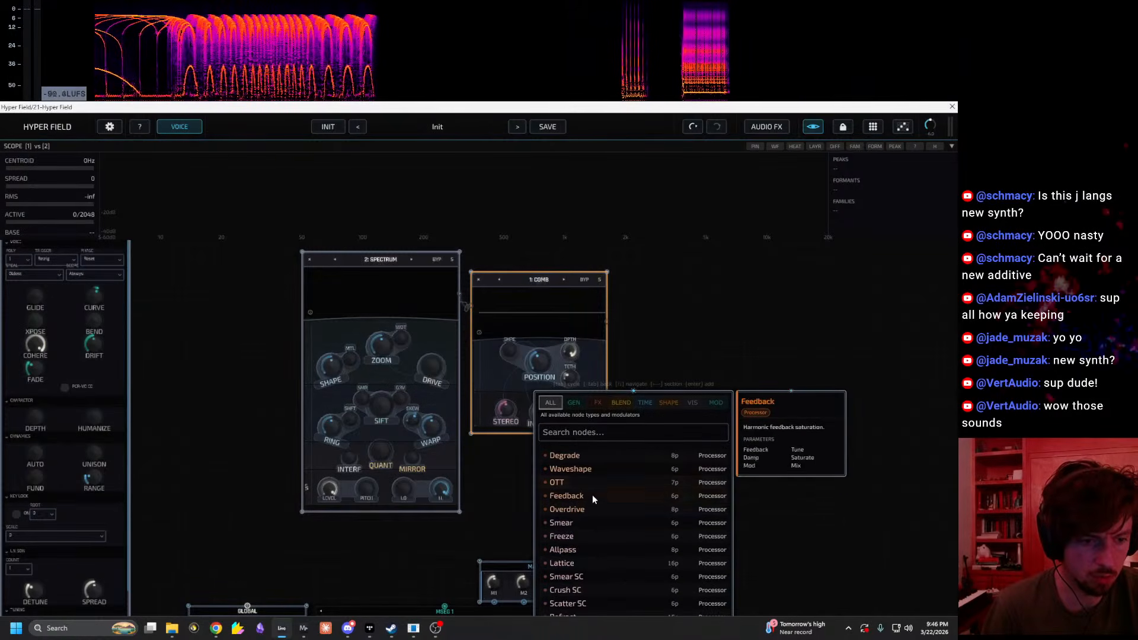
{"action": "scroll", "coordinate": [592, 492], "scroll_direction": "down", "scroll_amount": 2}
{"action": "scroll", "coordinate": [596, 496], "scroll_direction": "down", "scroll_amount": 3}
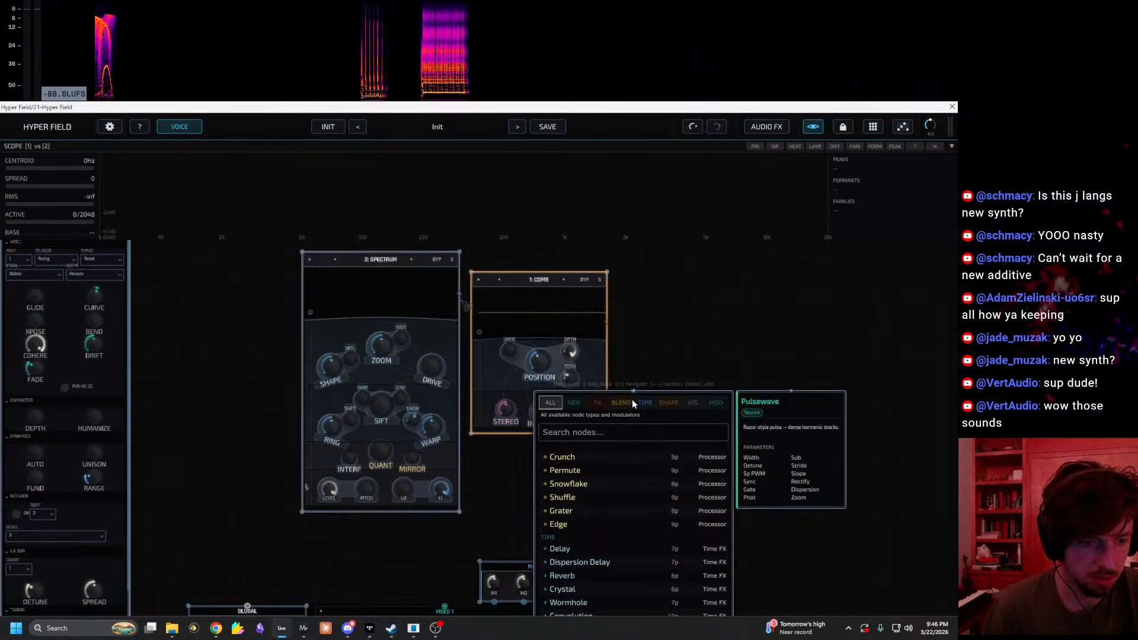
{"action": "left_click", "coordinate": [599, 519]}
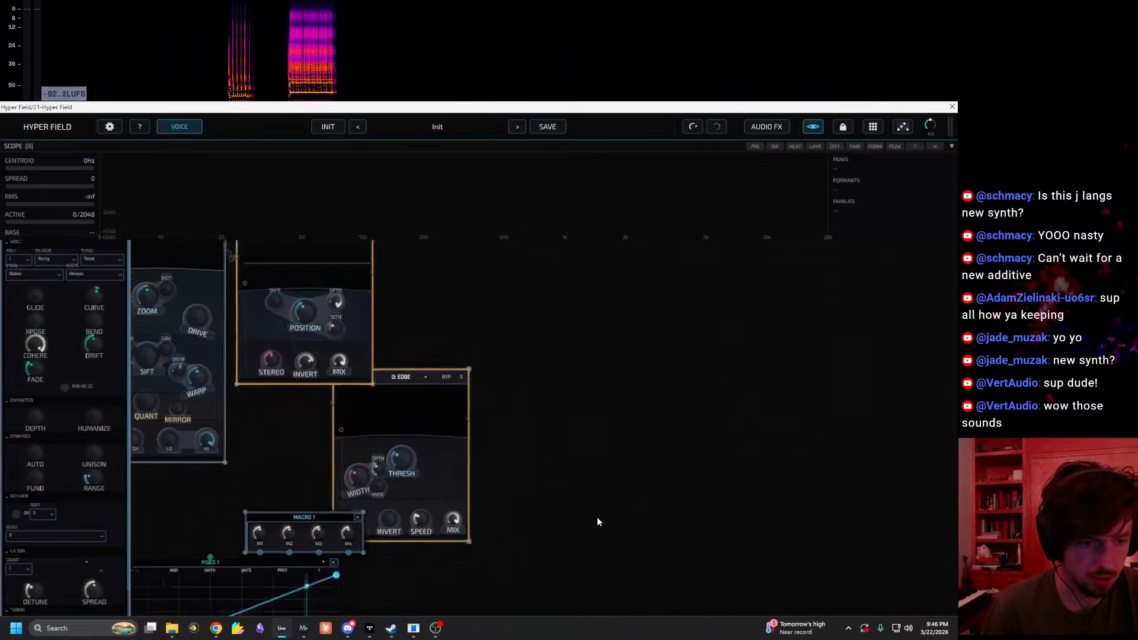
Step: Place the Edge node beside the Comb node and bypass Comb
{"action": "left_click_drag", "start_coordinate": [481, 408], "coordinate": [610, 272]}
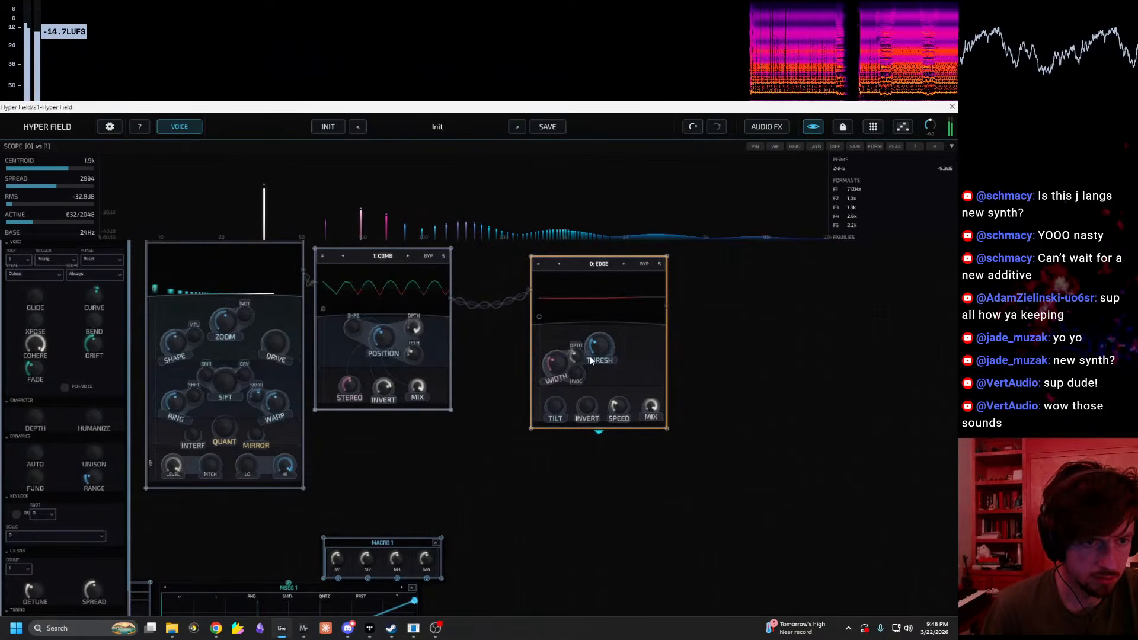
{"action": "right_click", "coordinate": [405, 255]}
{"action": "left_click", "coordinate": [413, 262]}
{"action": "left_click_drag", "start_coordinate": [756, 402], "coordinate": [787, 528]}
{"action": "scroll", "coordinate": [741, 437], "scroll_direction": "up", "scroll_amount": 6}
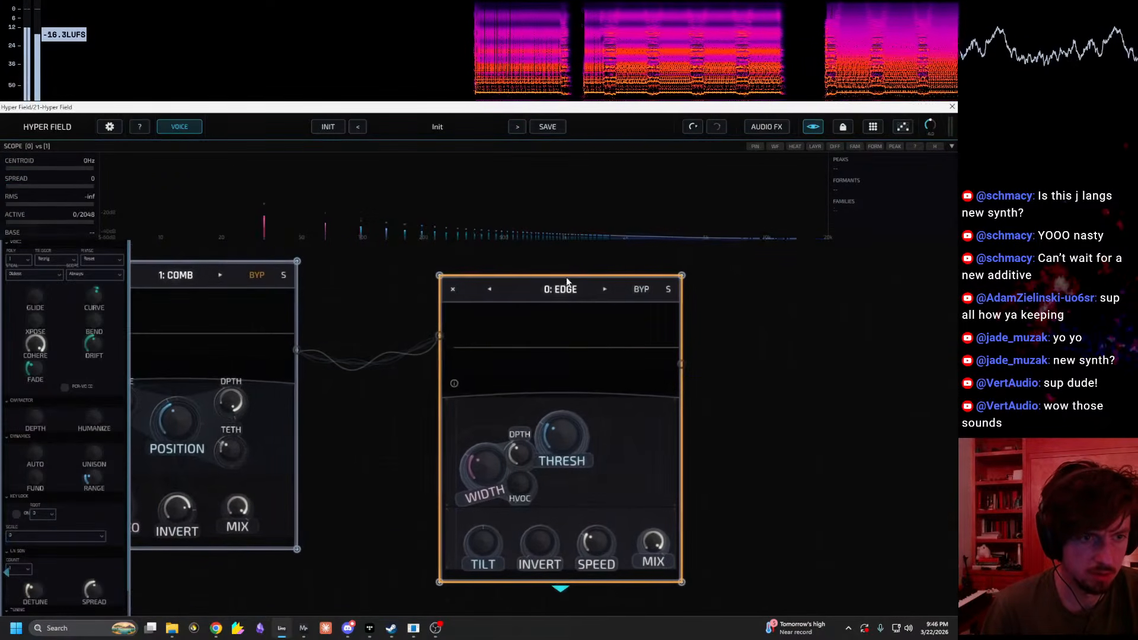
Step: Turn on the help tooltips and read the description of the Edge node
{"action": "right_click", "coordinate": [571, 285]}
{"action": "left_click", "coordinate": [140, 127]}
{"action": "mouse_move", "coordinate": [559, 289]}
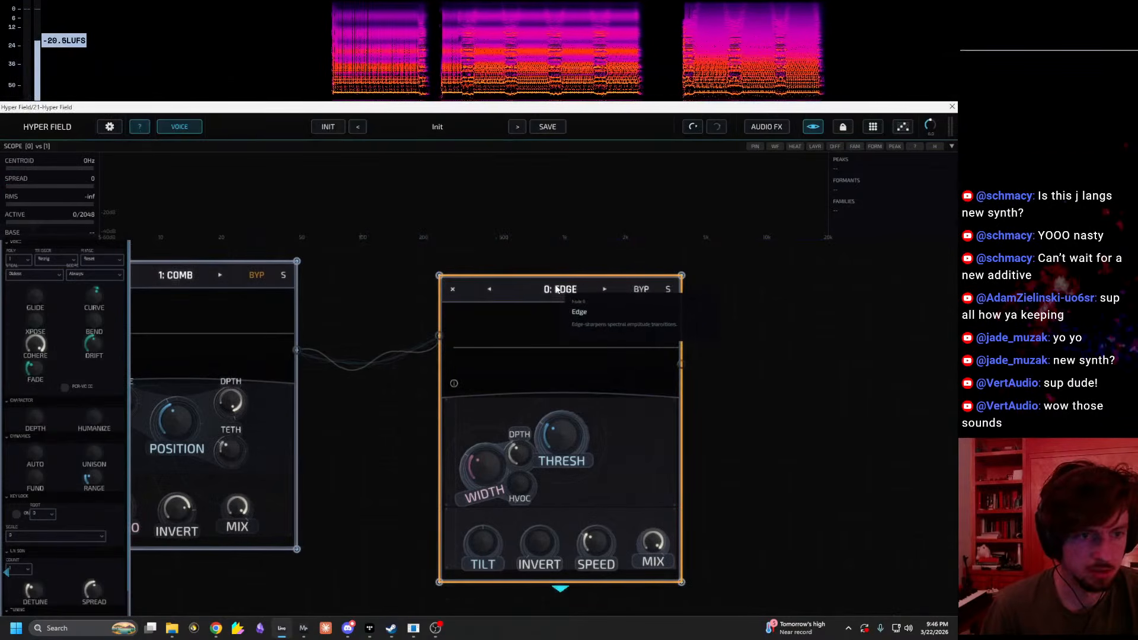
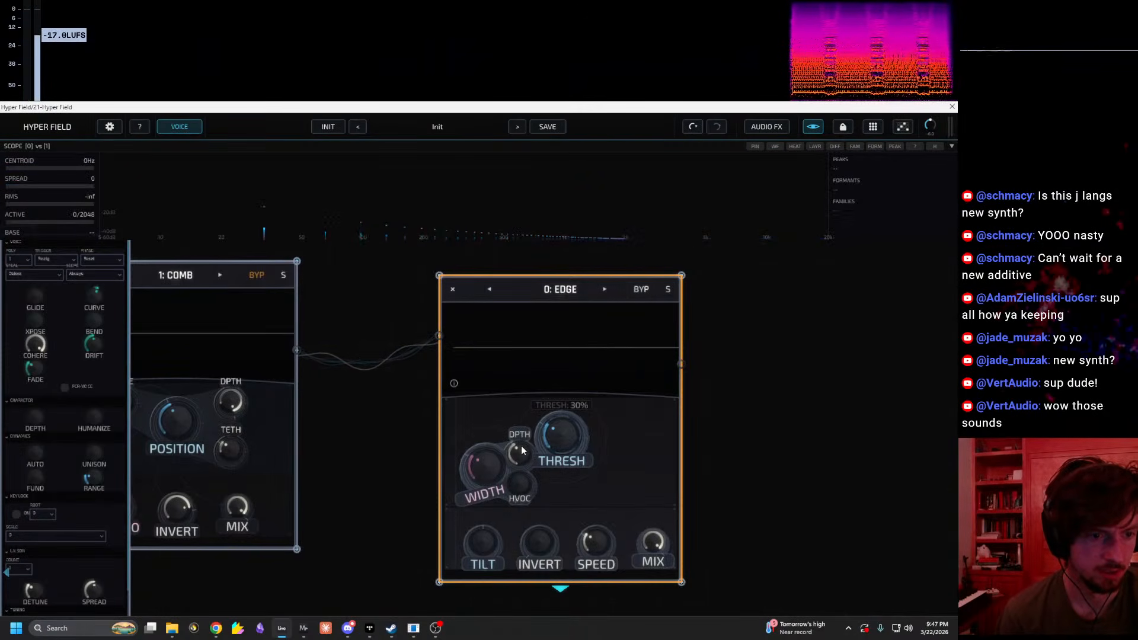
Step: Raise the Edge node's Depth and set its Speed to 0%
{"action": "left_click_drag", "start_coordinate": [520, 454], "coordinate": [576, 165]}
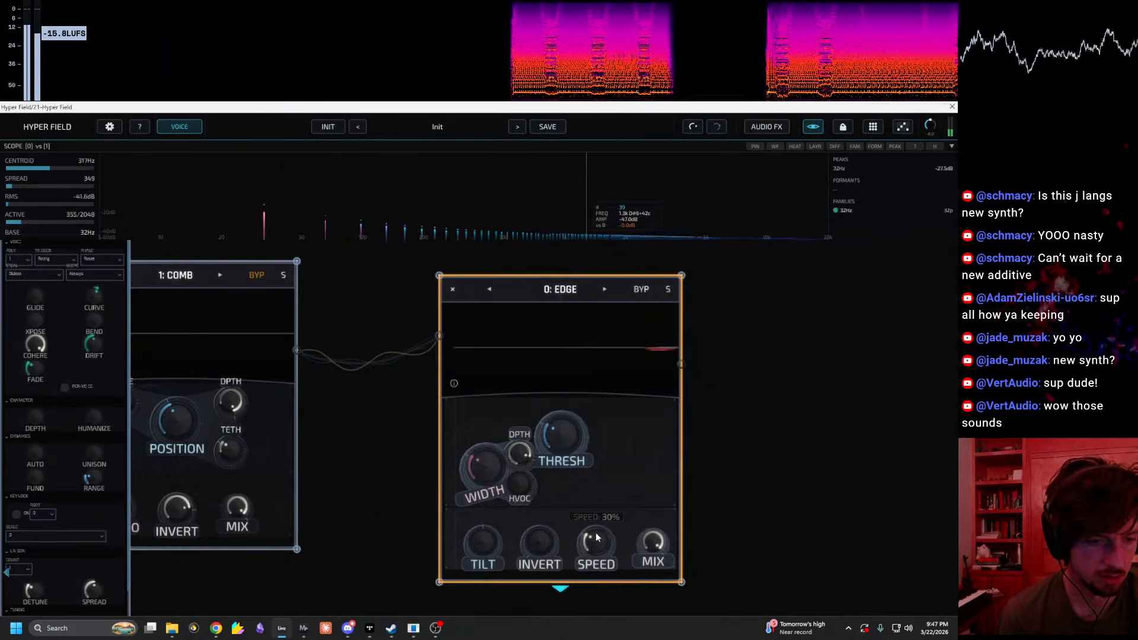
{"action": "left_click_drag", "start_coordinate": [595, 539], "coordinate": [593, 605]}
{"action": "left_click_drag", "start_coordinate": [521, 453], "coordinate": [519, 456]}
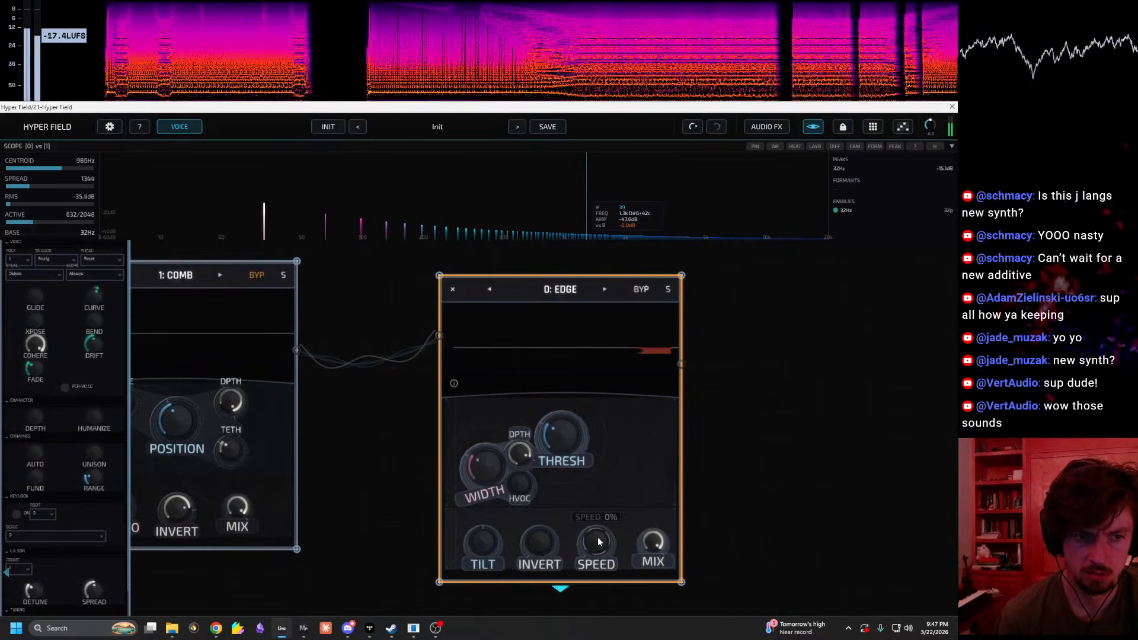
Step: Post on Discord "likewise all of the internal lfos when the rate is at 0% tend to still be moving at some really slow value like 0.01hz"
{"action": "left_click", "coordinate": [348, 627]}
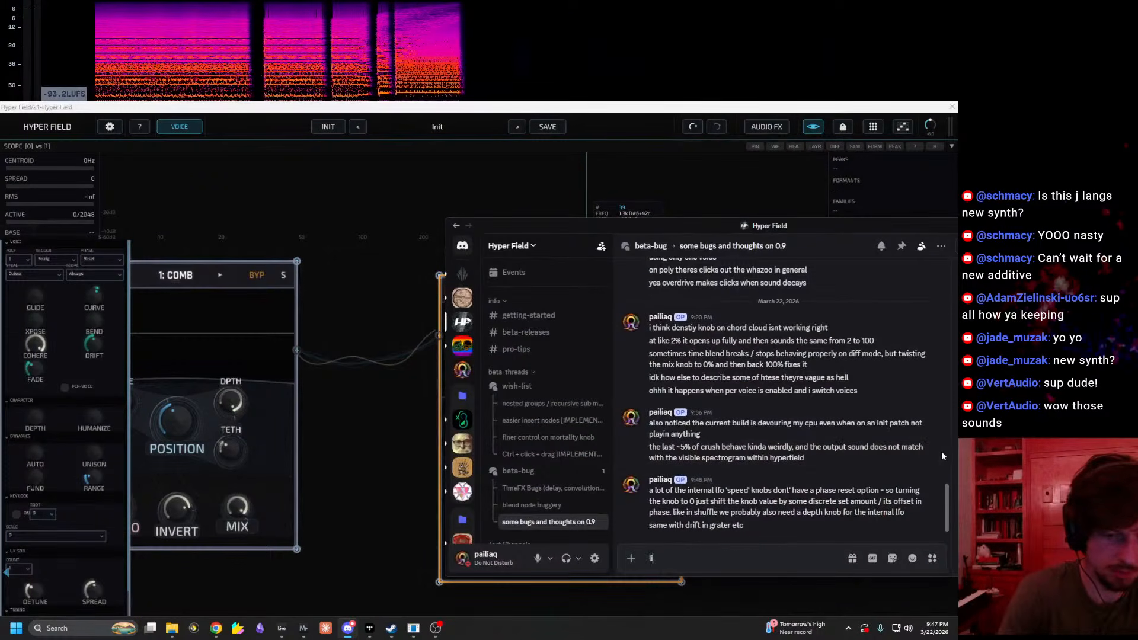
{"action": "type", "text": "e all of hte in"}
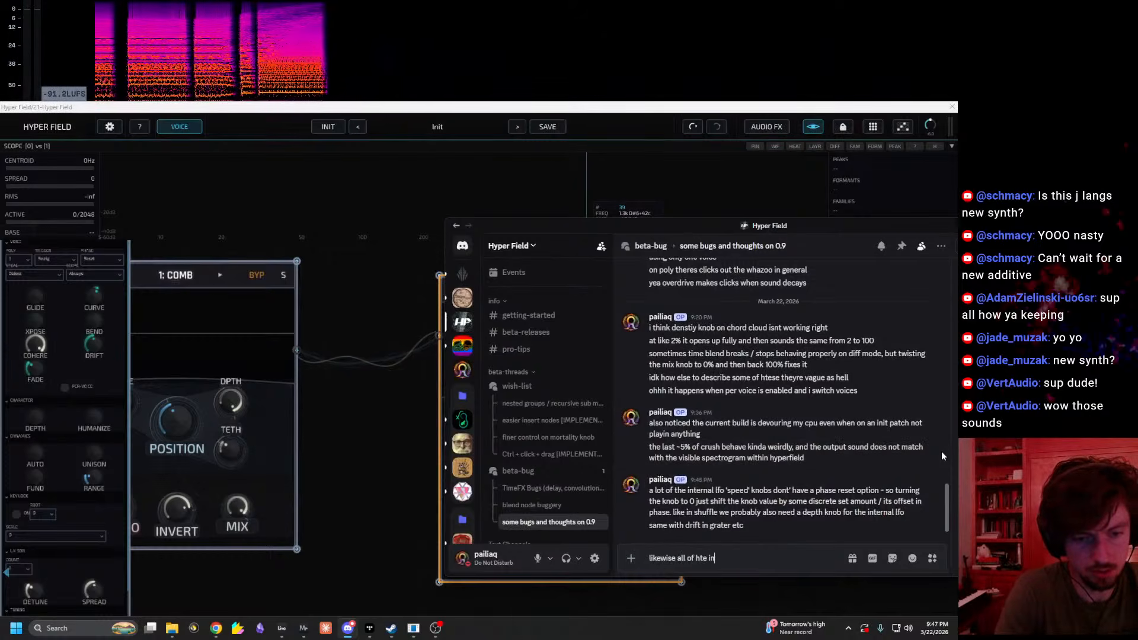
{"action": "key", "text": "BackSpace"}
{"action": "key", "text": "BackSpace"}
{"action": "key", "text": "BackSpace"}
{"action": "key", "text": "BackSpace"}
{"action": "key", "text": "BackSpace"}
{"action": "key", "text": "BackSpace"}
{"action": "type", "text": "the internal"}
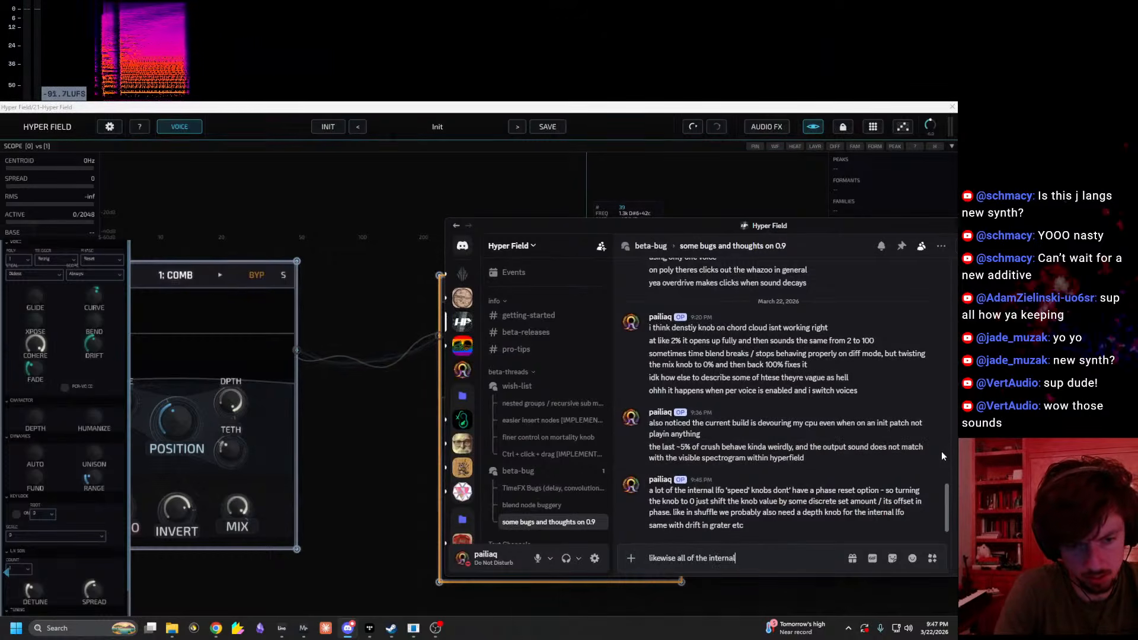
{"action": "type", "text": " lfos when the rate is at"}
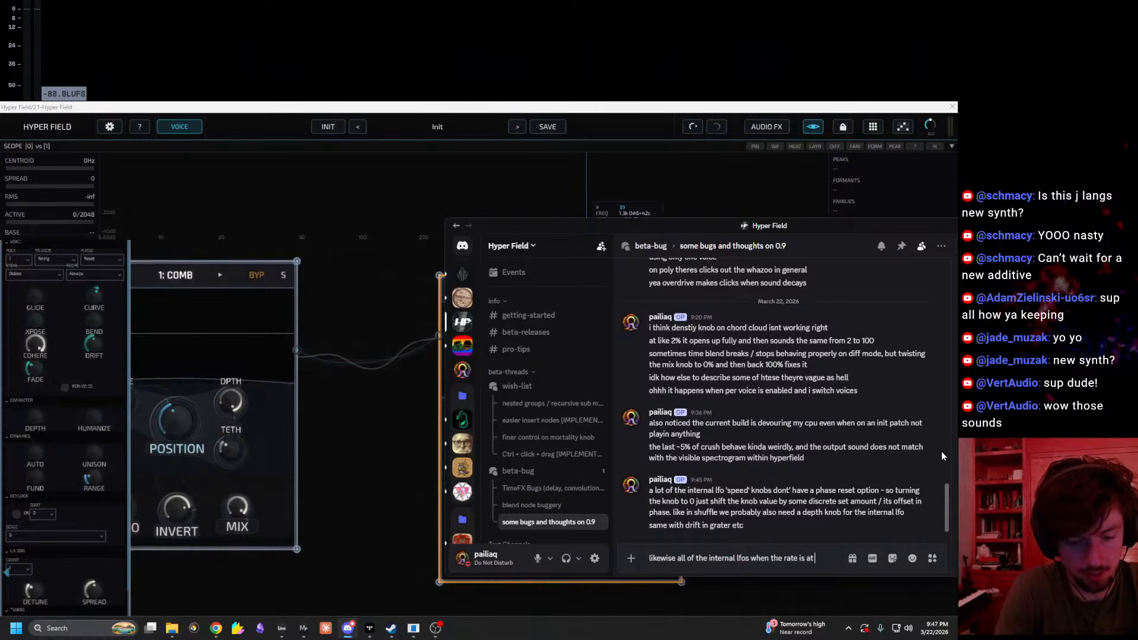
{"action": "type", "text": " 0% tend to still be movi"}
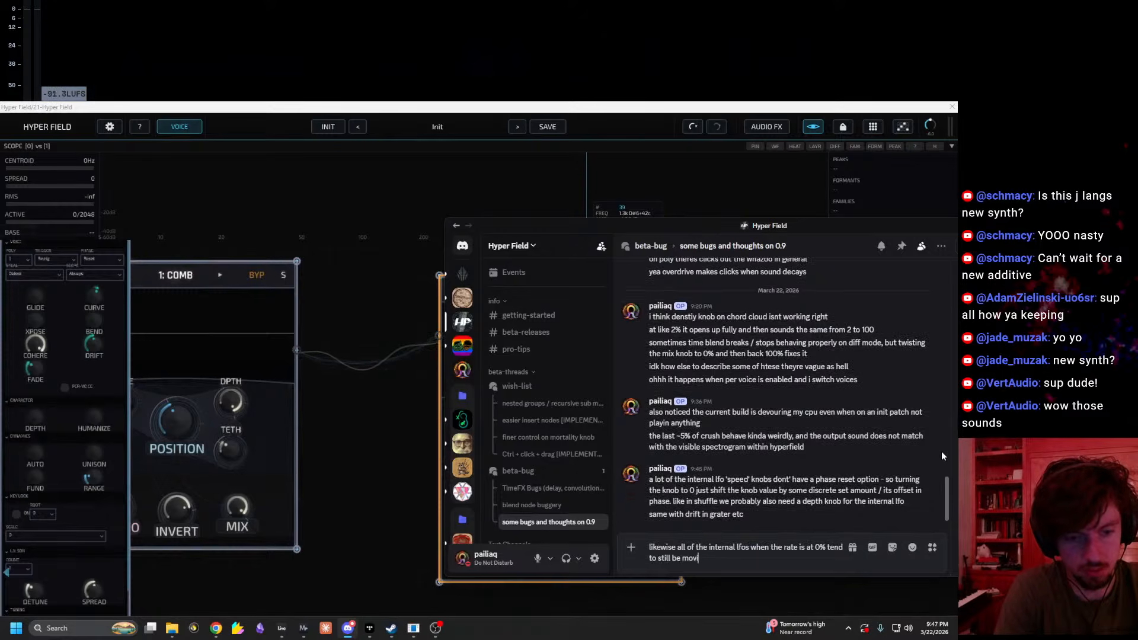
{"action": "type", "text": "ng at some really slow val"}
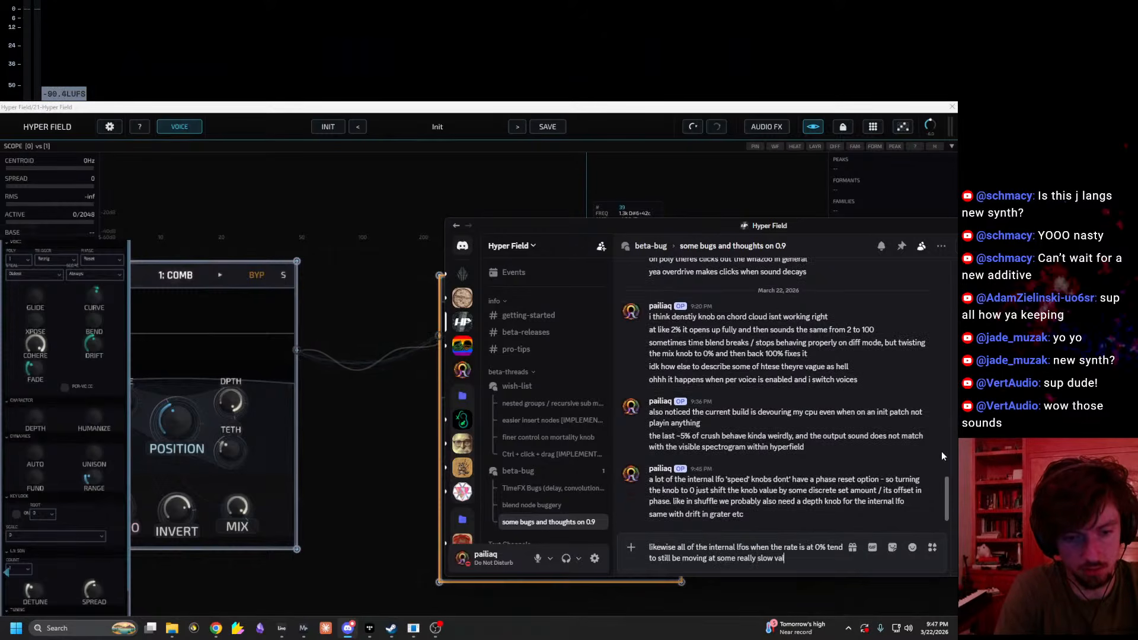
{"action": "type", "text": "ue iike 0.01hz w"}
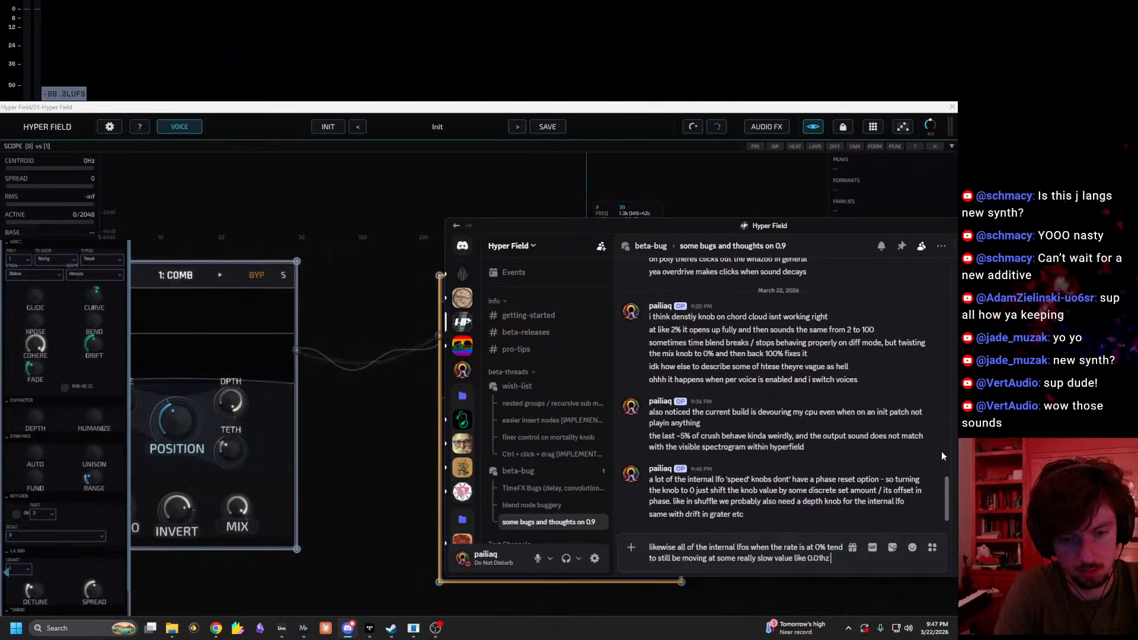
{"action": "key", "text": "BackSpace"}
{"action": "key", "text": "Return"}
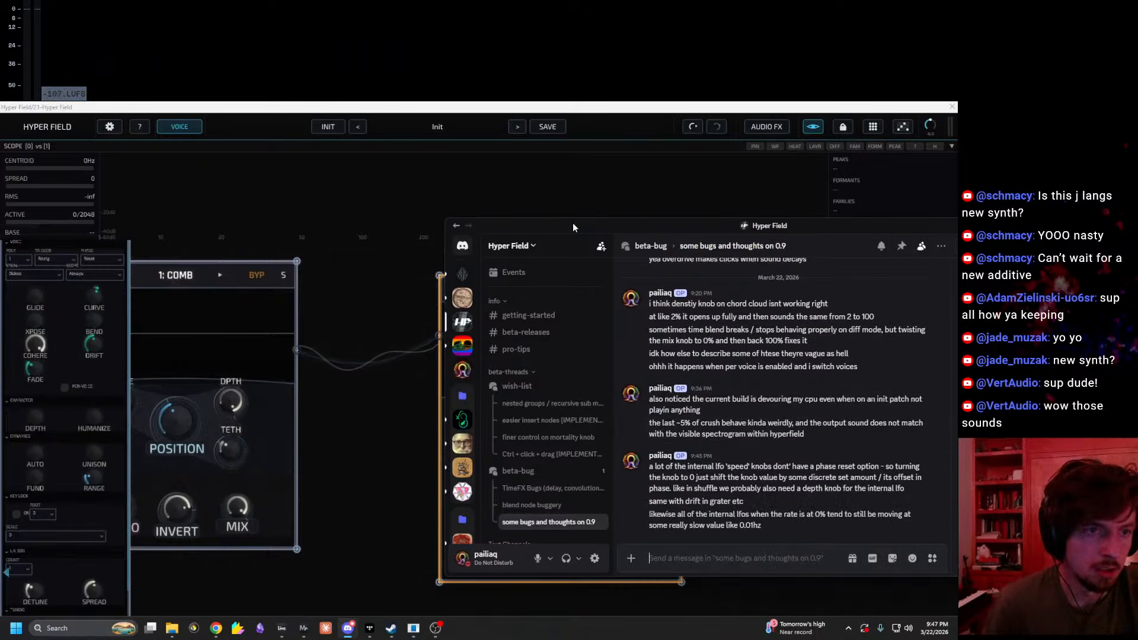
Step: Return to Hyper Field, raise the Edge node's Thresh to about 85% and vary the Spectrum node's Zoom
{"action": "left_click_drag", "start_coordinate": [573, 225], "coordinate": [1097, 224]}
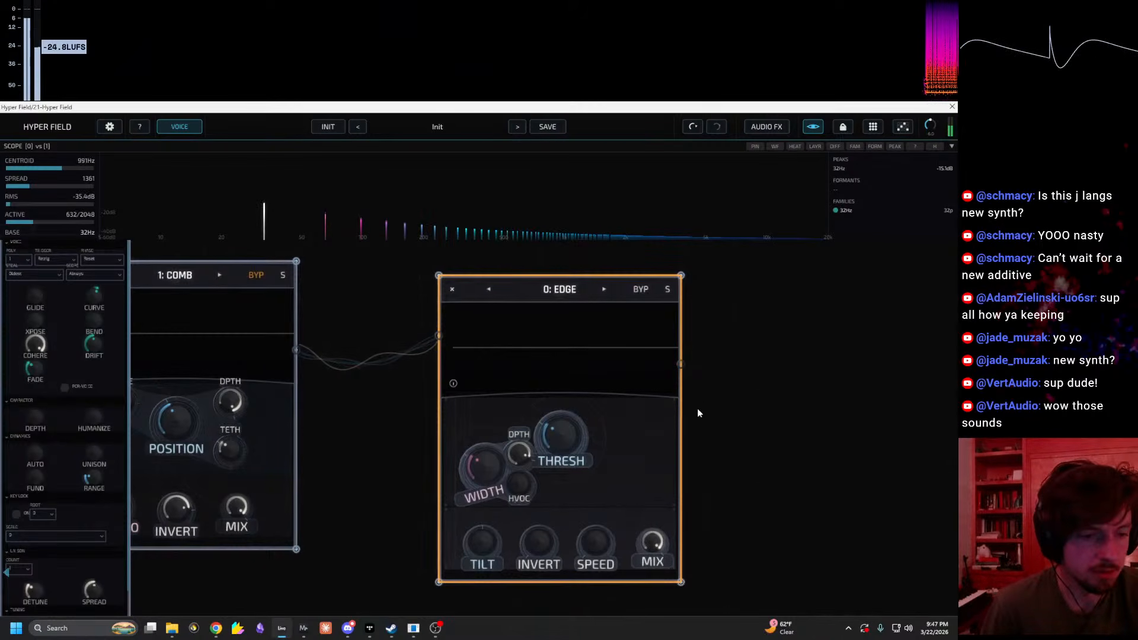
{"action": "left_click_drag", "start_coordinate": [591, 546], "coordinate": [568, 492]}
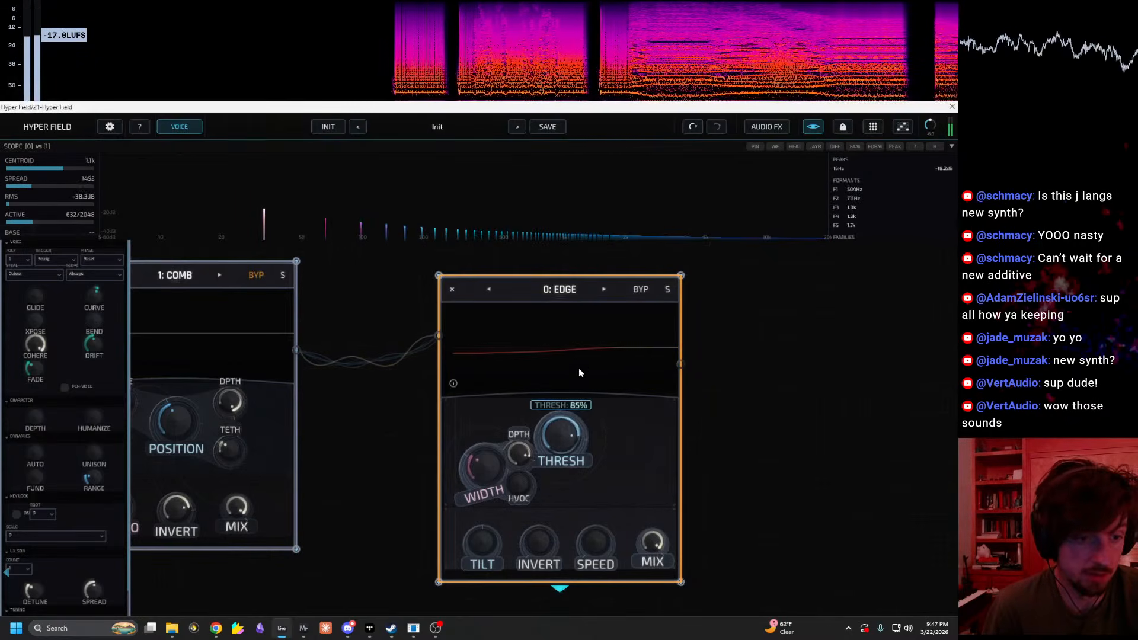
{"action": "left_click_drag", "start_coordinate": [413, 468], "coordinate": [864, 496]}
{"action": "left_click_drag", "start_coordinate": [296, 446], "coordinate": [302, 420]}
{"action": "left_click_drag", "start_coordinate": [322, 375], "coordinate": [397, 411]}
{"action": "left_click_drag", "start_coordinate": [854, 543], "coordinate": [690, 497]}
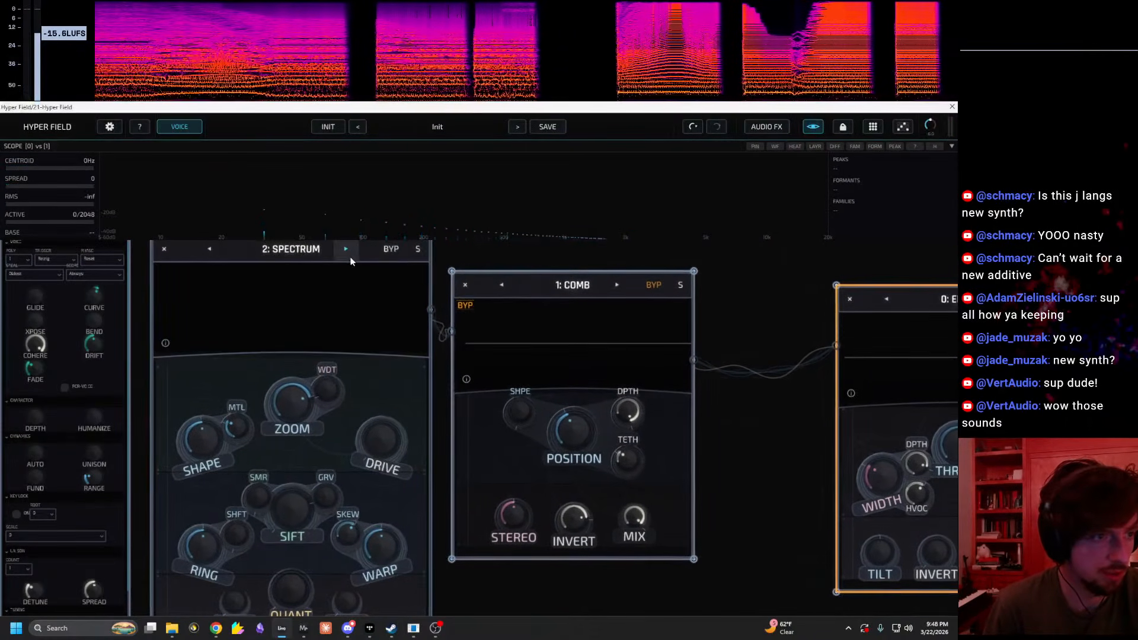
Step: Cycle the Spectrum node through generator types to Sample Resynth
{"action": "left_click", "coordinate": [348, 256]}
{"action": "left_click", "coordinate": [348, 256]}
{"action": "left_click", "coordinate": [347, 256]}
{"action": "left_click", "coordinate": [348, 256]}
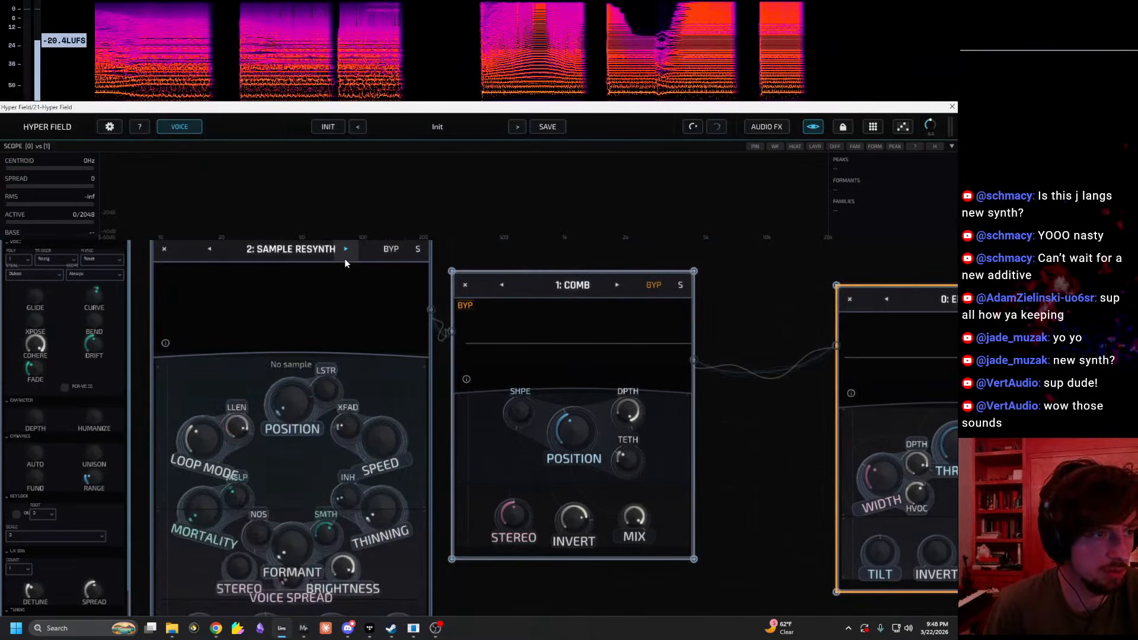
Step: Cycle the Sample Resynth node past Spectrum to the Particle generator type
{"action": "left_click", "coordinate": [346, 258]}
{"action": "left_click", "coordinate": [346, 259]}
{"action": "left_click", "coordinate": [346, 259]}
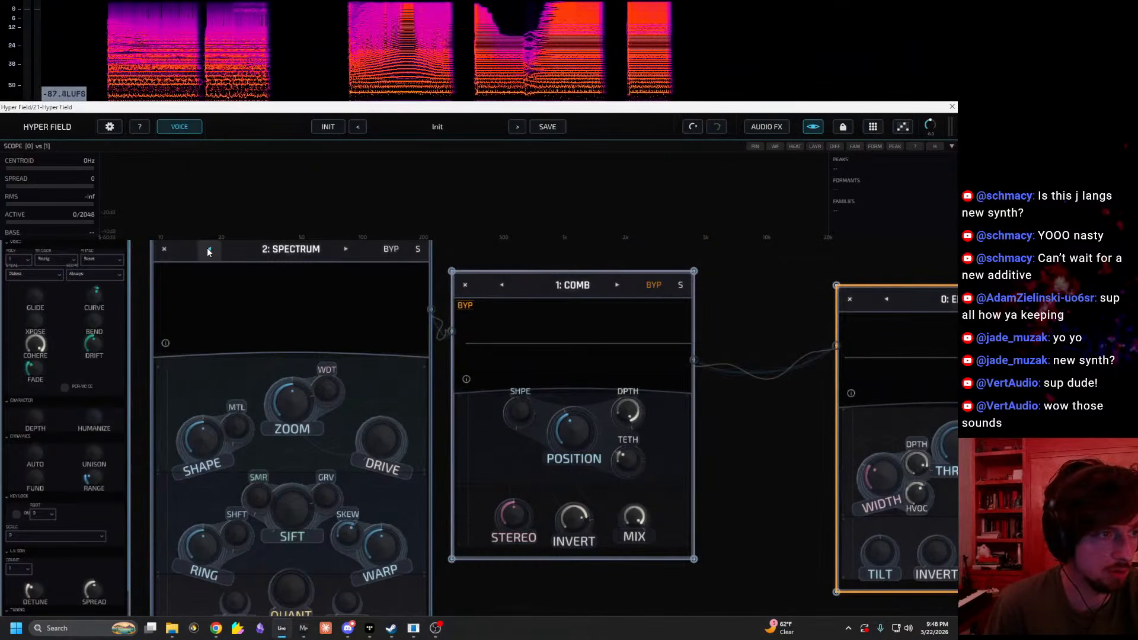
{"action": "left_click", "coordinate": [209, 251]}
Step: Sweep the Edge node's Thresh down and back up, raise its Width, set Invert to 100% and vary Speed
{"action": "left_click_drag", "start_coordinate": [688, 486], "coordinate": [478, 449]}
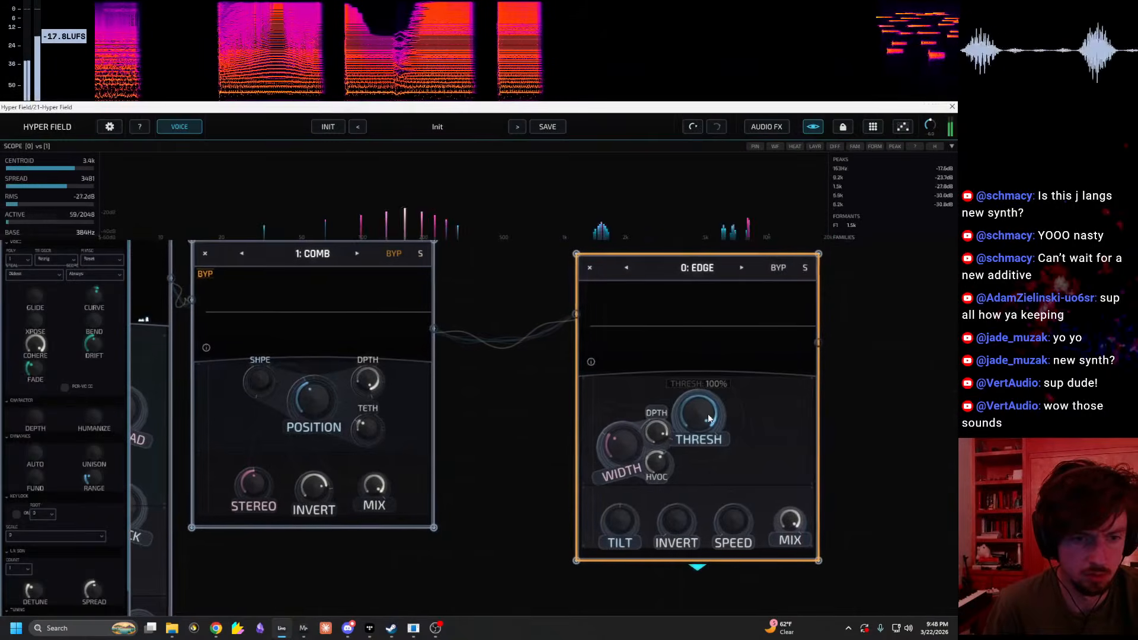
{"action": "left_click_drag", "start_coordinate": [713, 418], "coordinate": [682, 526]}
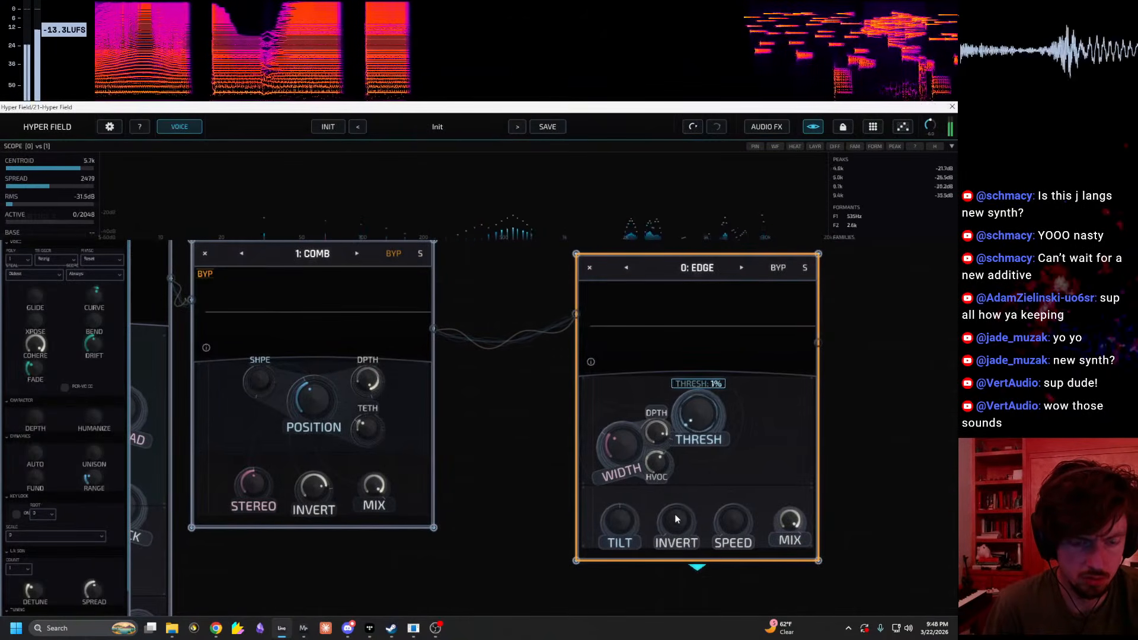
{"action": "left_click_drag", "start_coordinate": [623, 440], "coordinate": [646, 361]}
{"action": "left_click_drag", "start_coordinate": [695, 417], "coordinate": [716, 315]}
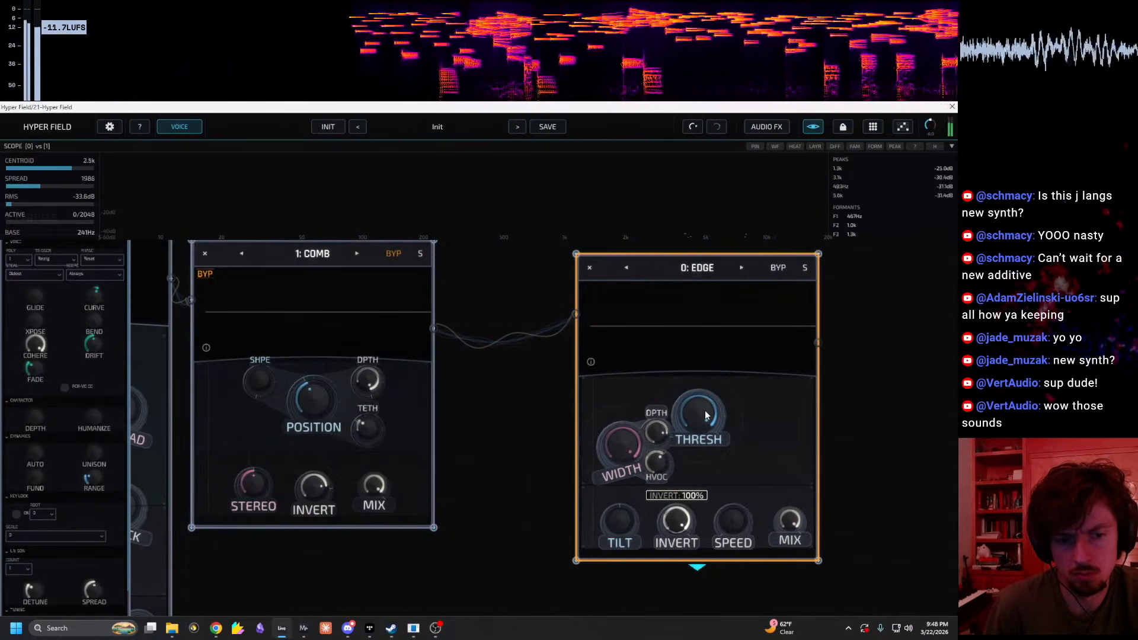
{"action": "left_click_drag", "start_coordinate": [737, 519], "coordinate": [714, 497]}
Step: Shape the Particle node by raising Regularity and Shimmer and setting Density to about 11%
{"action": "left_click_drag", "start_coordinate": [473, 428], "coordinate": [775, 464]}
{"action": "left_click_drag", "start_coordinate": [340, 406], "coordinate": [332, 440]}
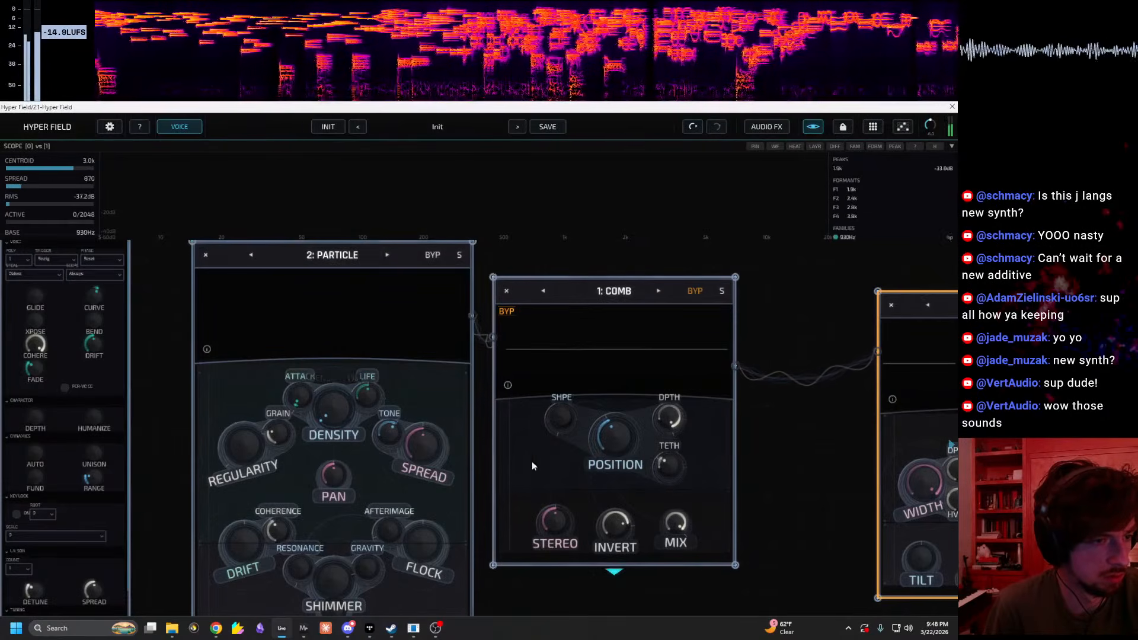
{"action": "left_click_drag", "start_coordinate": [261, 379], "coordinate": [253, 408]}
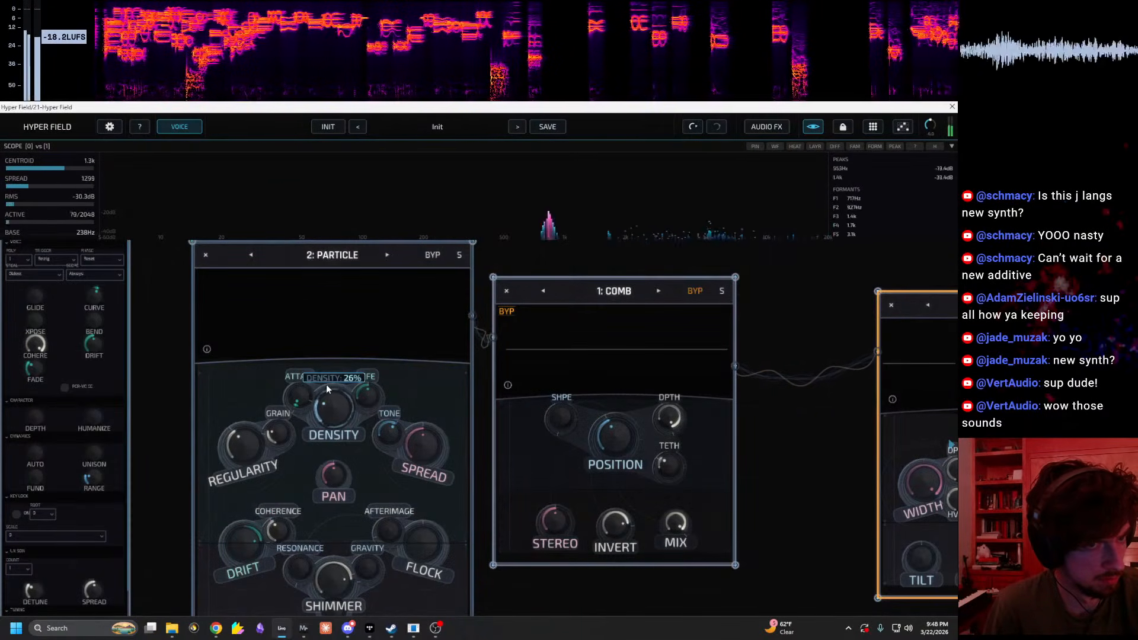
{"action": "left_click_drag", "start_coordinate": [319, 389], "coordinate": [319, 422]}
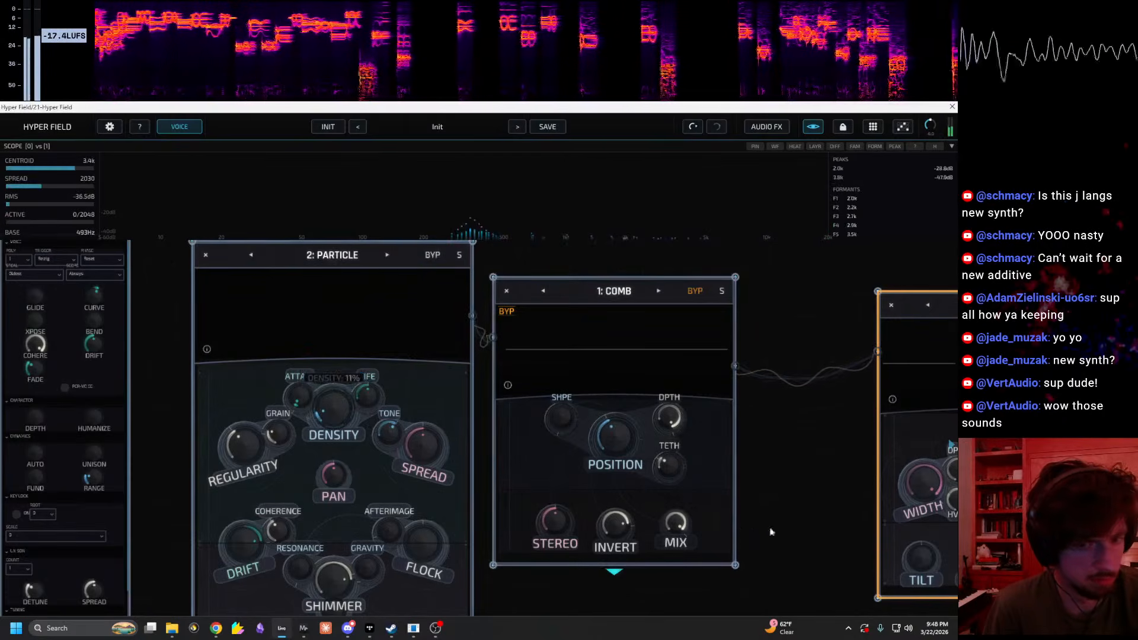
Step: Lower the Edge node's Invert, raise its Speed slightly and set Thresh to about 99%
{"action": "left_click_drag", "start_coordinate": [764, 532], "coordinate": [524, 535]}
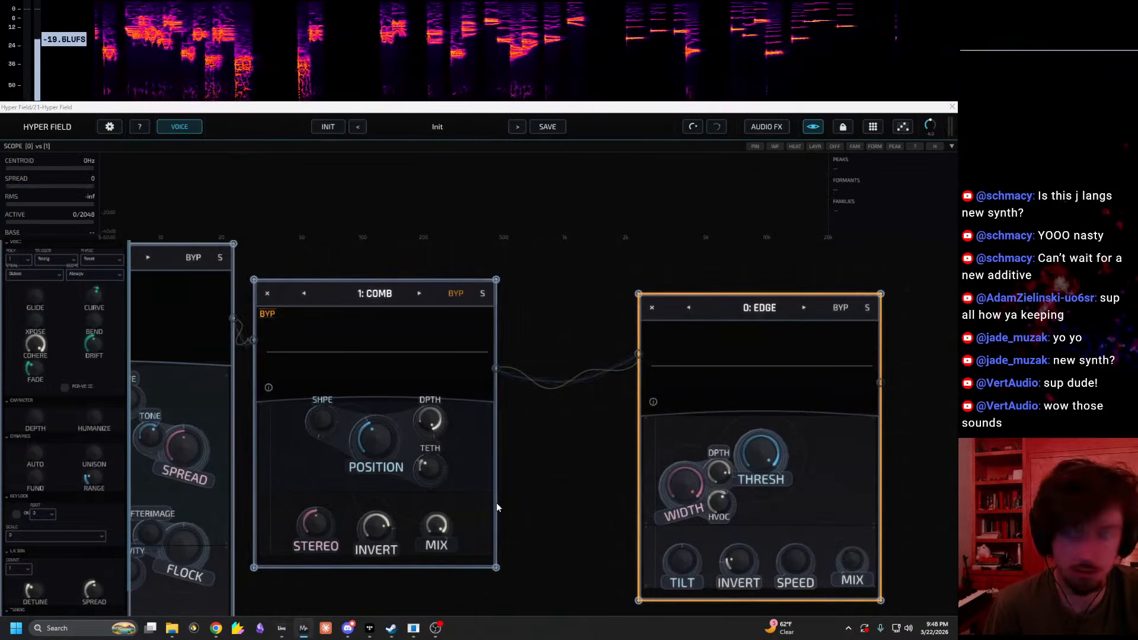
{"action": "left_click_drag", "start_coordinate": [498, 503], "coordinate": [383, 482]}
{"action": "left_click_drag", "start_coordinate": [743, 542], "coordinate": [775, 394]}
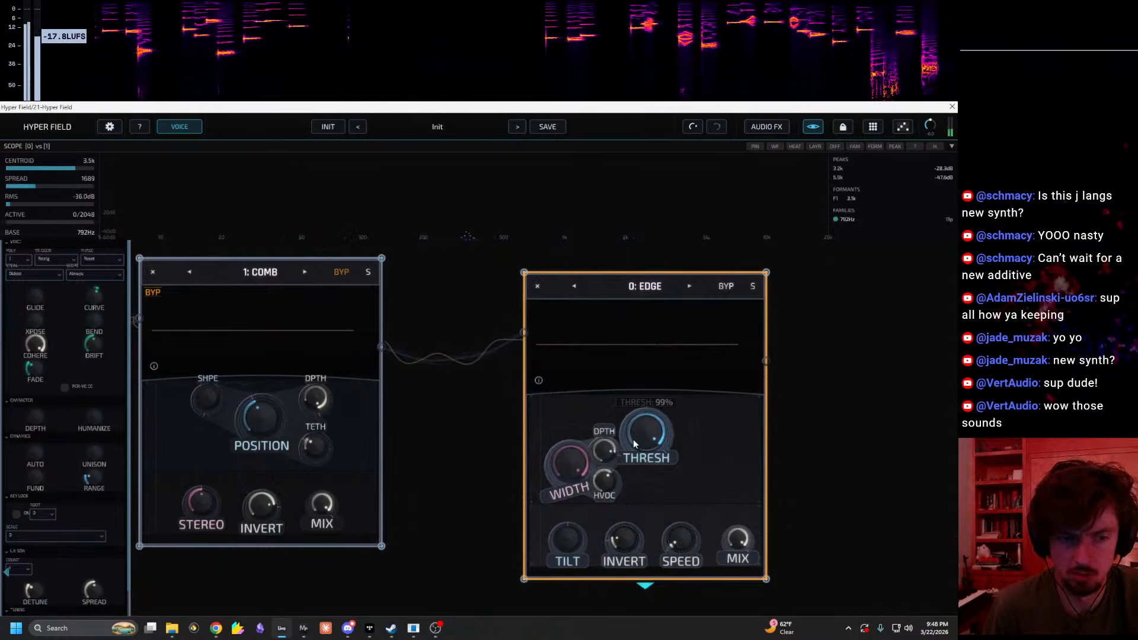
Step: Change the Particle node's Pitch and raise the Edge node's Tilt
{"action": "left_click_drag", "start_coordinate": [508, 489], "coordinate": [886, 452]}
{"action": "left_click_drag", "start_coordinate": [578, 537], "coordinate": [707, 432]}
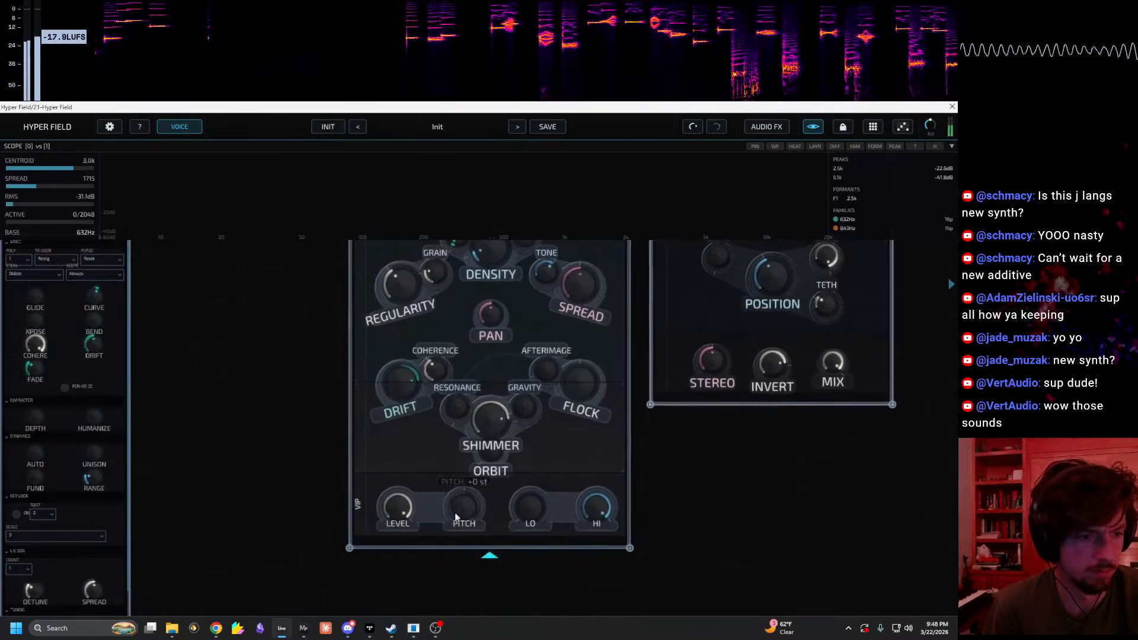
{"action": "left_click_drag", "start_coordinate": [464, 546], "coordinate": [459, 543]}
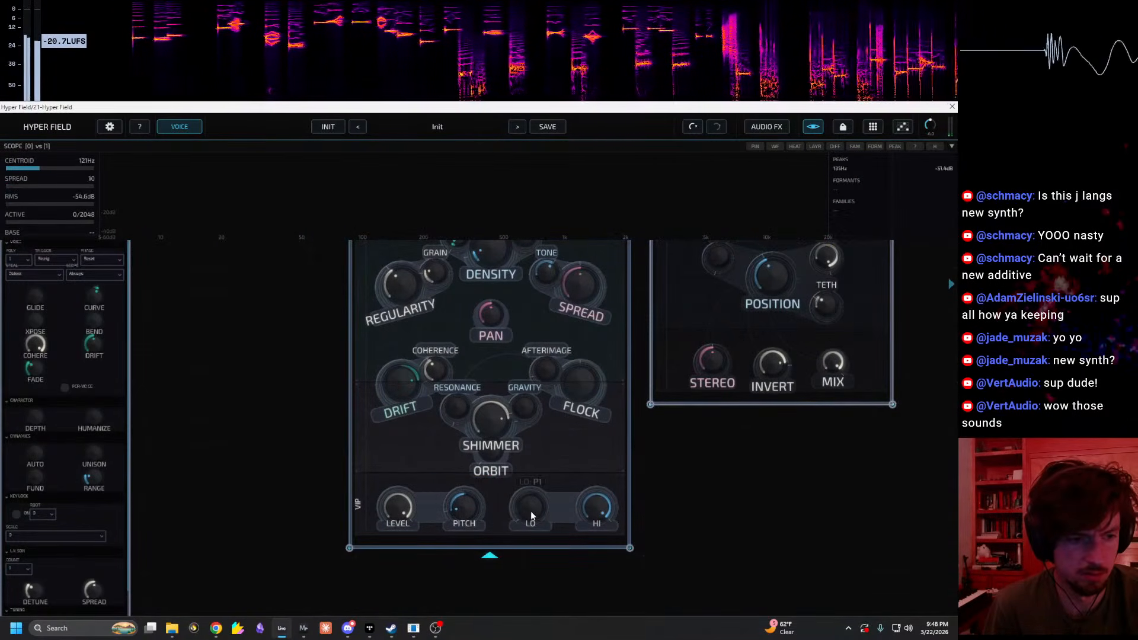
{"action": "left_click_drag", "start_coordinate": [775, 488], "coordinate": [611, 515]}
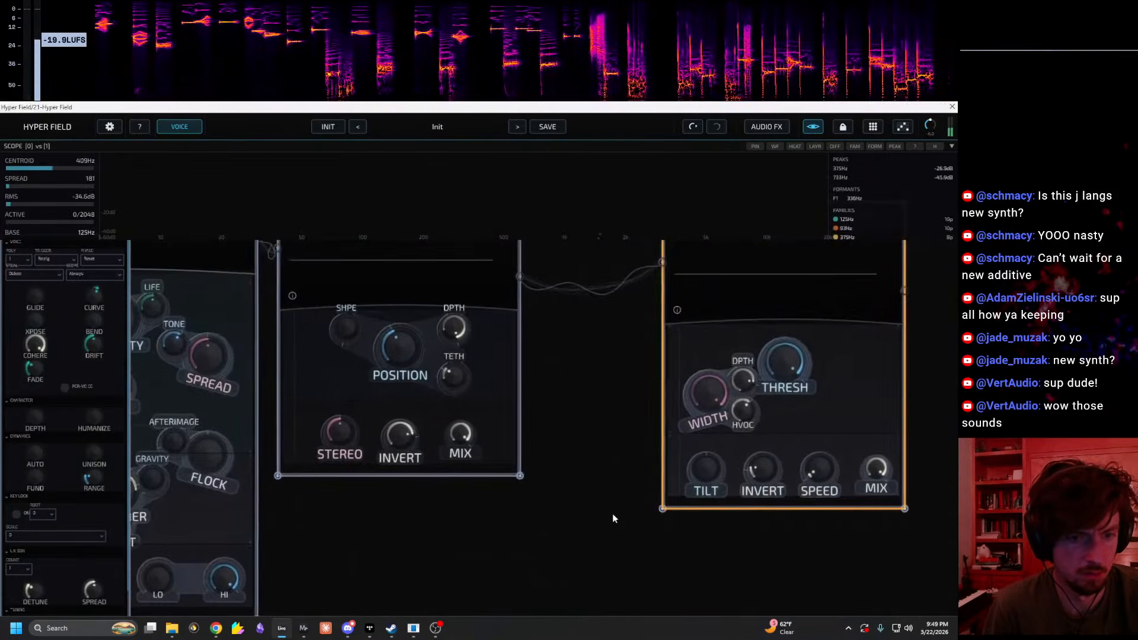
{"action": "left_click_drag", "start_coordinate": [706, 488], "coordinate": [711, 485]}
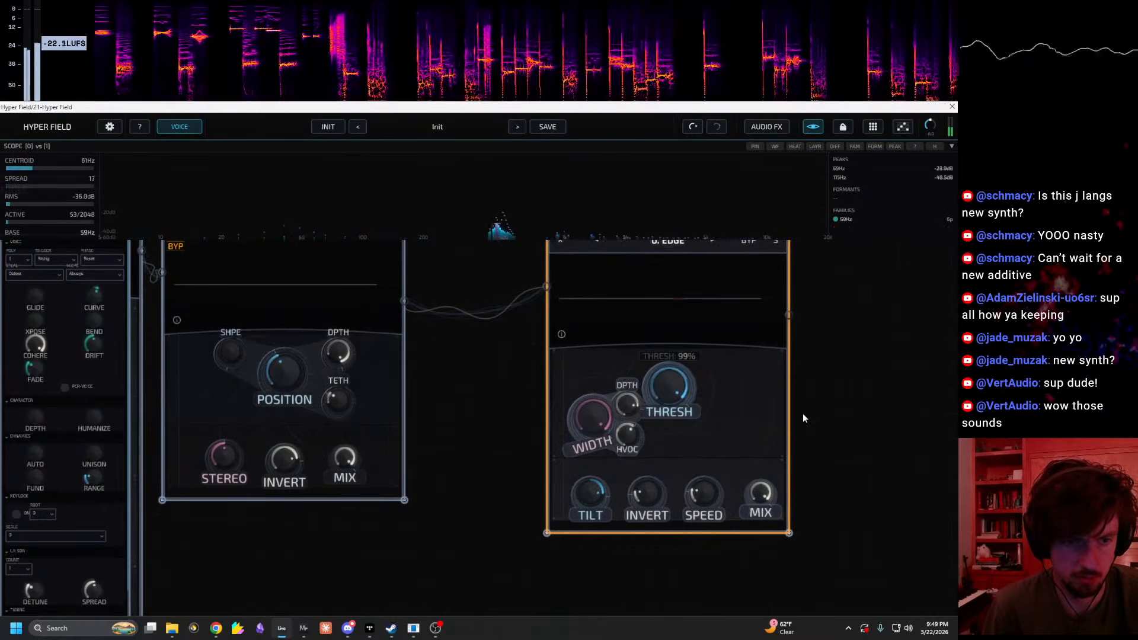
Step: Add a Waveshape node from the distortion effects and connect it after the Edge node
{"action": "left_click_drag", "start_coordinate": [802, 414], "coordinate": [653, 457]}
{"action": "key", "text": "Tab"}
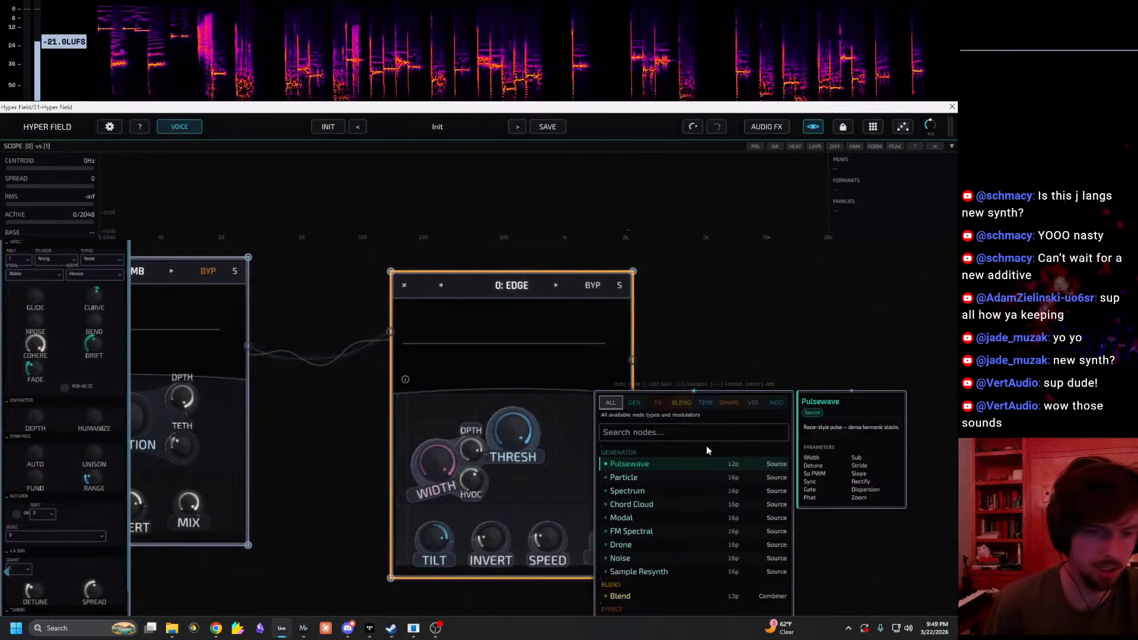
{"action": "left_click", "coordinate": [645, 404]}
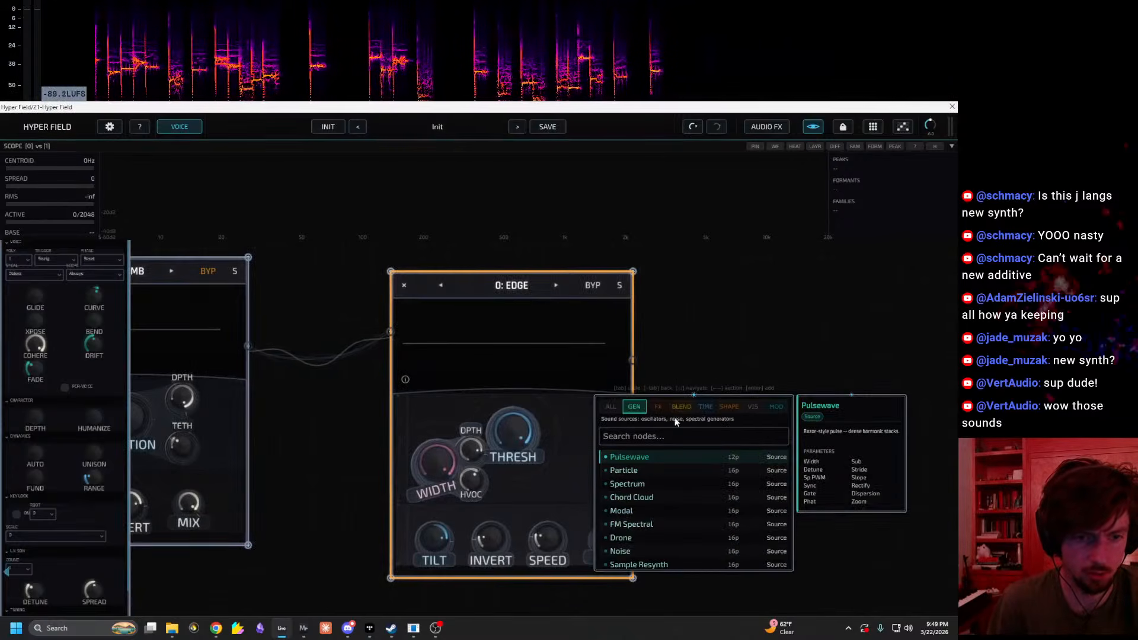
{"action": "left_click", "coordinate": [668, 407]}
{"action": "left_click", "coordinate": [714, 427]}
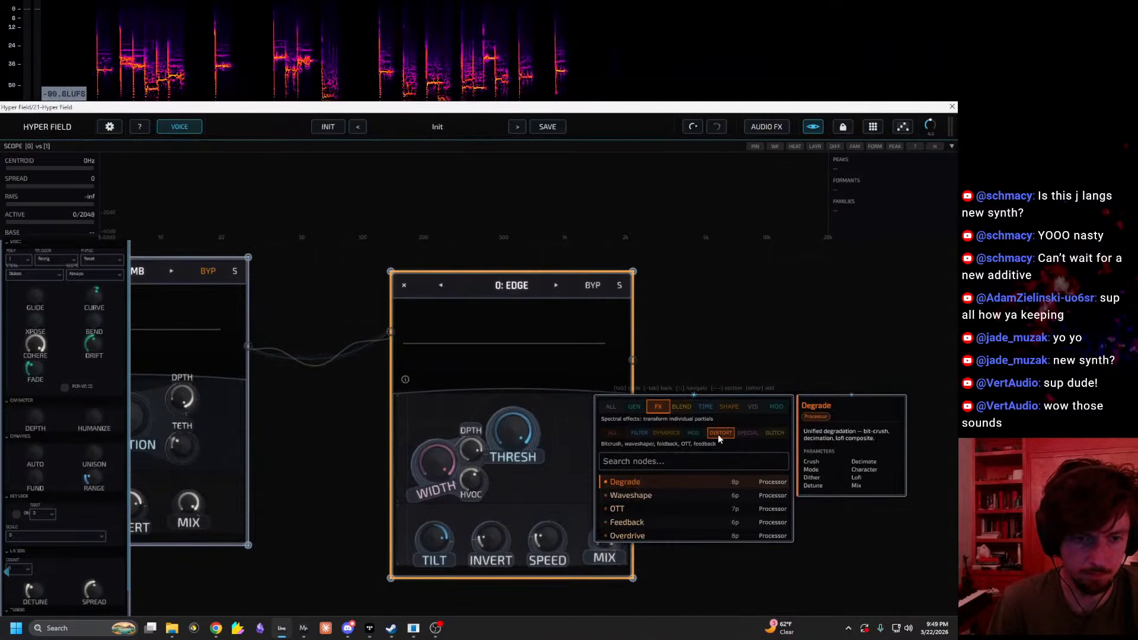
{"action": "left_click", "coordinate": [656, 496]}
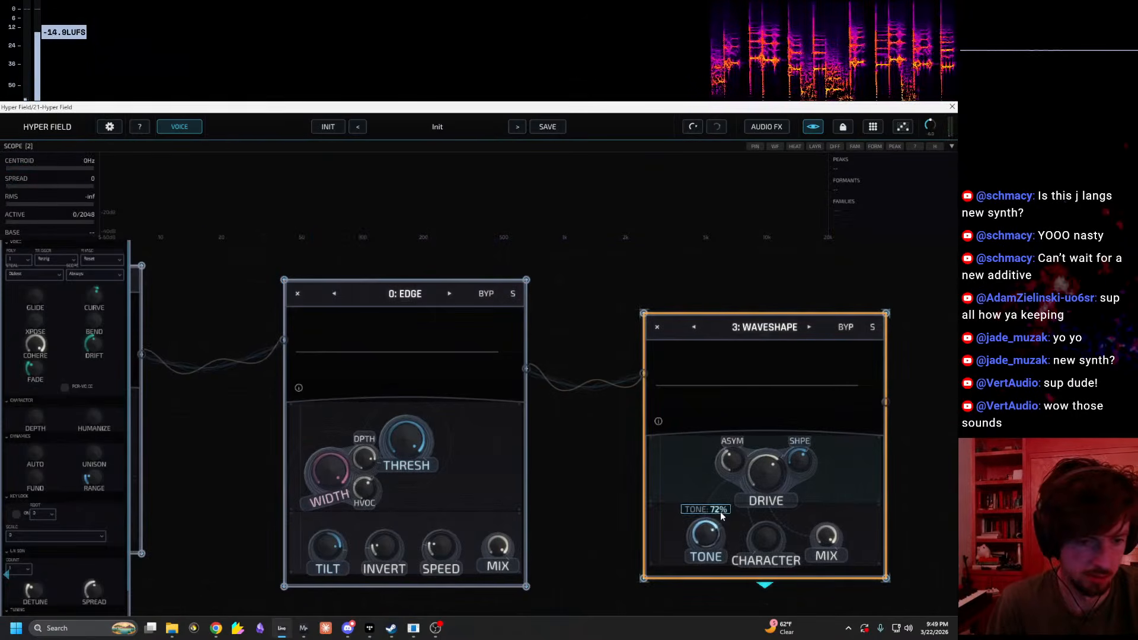
Step: Adjust the Waveshape node's Asym, Shape and Drive, and set its Character to about 80%
{"action": "left_click_drag", "start_coordinate": [735, 454], "coordinate": [750, 411]}
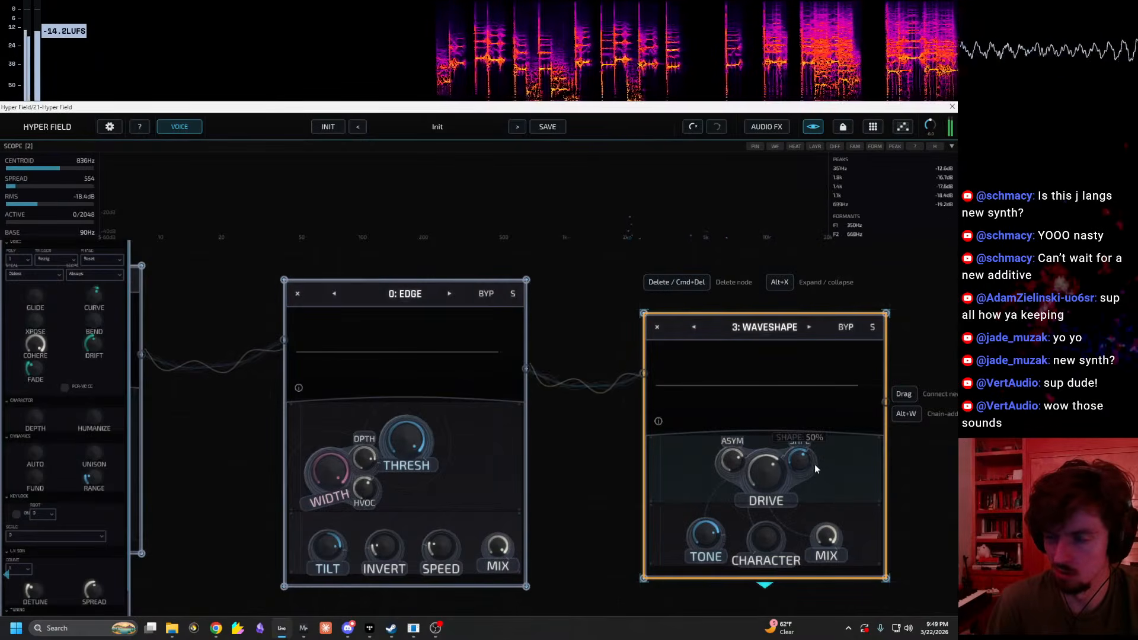
{"action": "left_click_drag", "start_coordinate": [732, 461], "coordinate": [717, 507]}
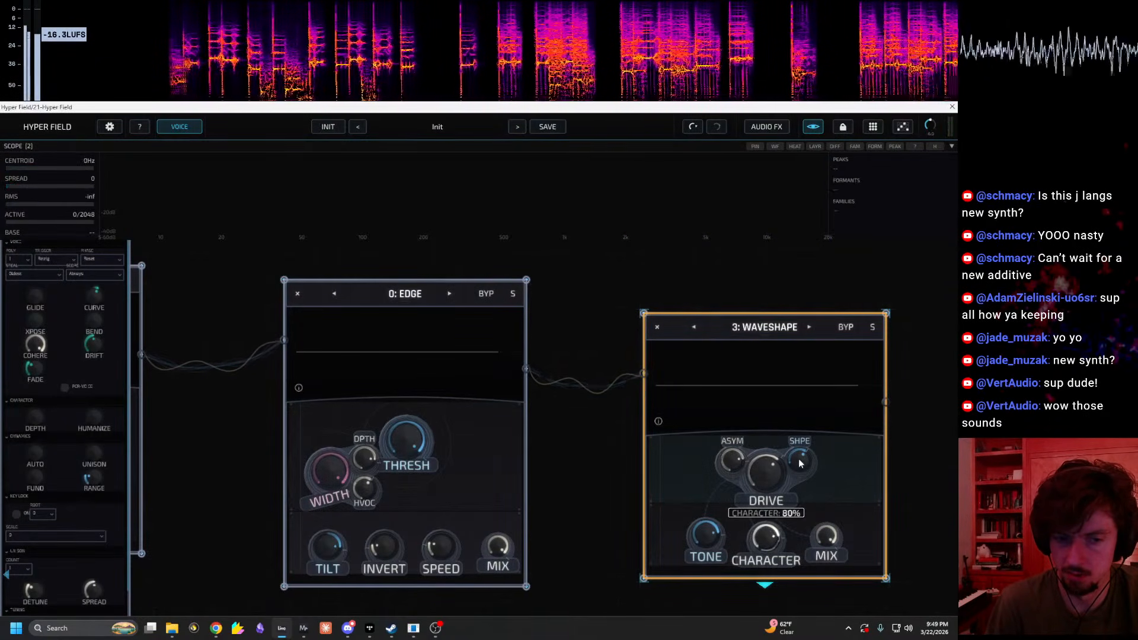
{"action": "left_click_drag", "start_coordinate": [890, 475], "coordinate": [779, 494]}
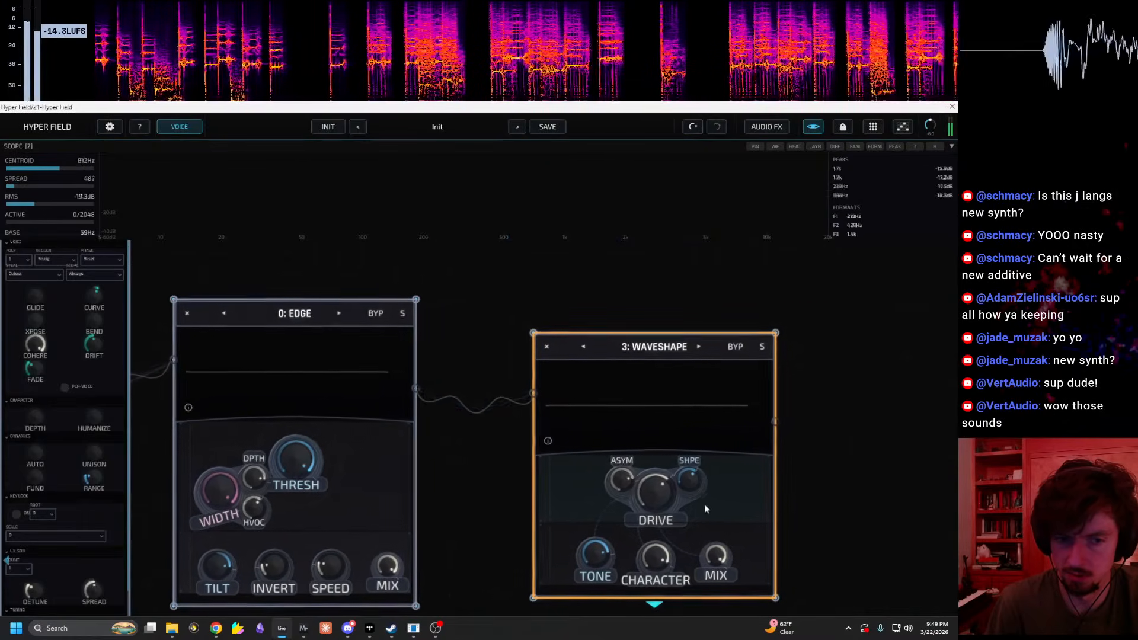
{"action": "left_click_drag", "start_coordinate": [696, 477], "coordinate": [716, 432]}
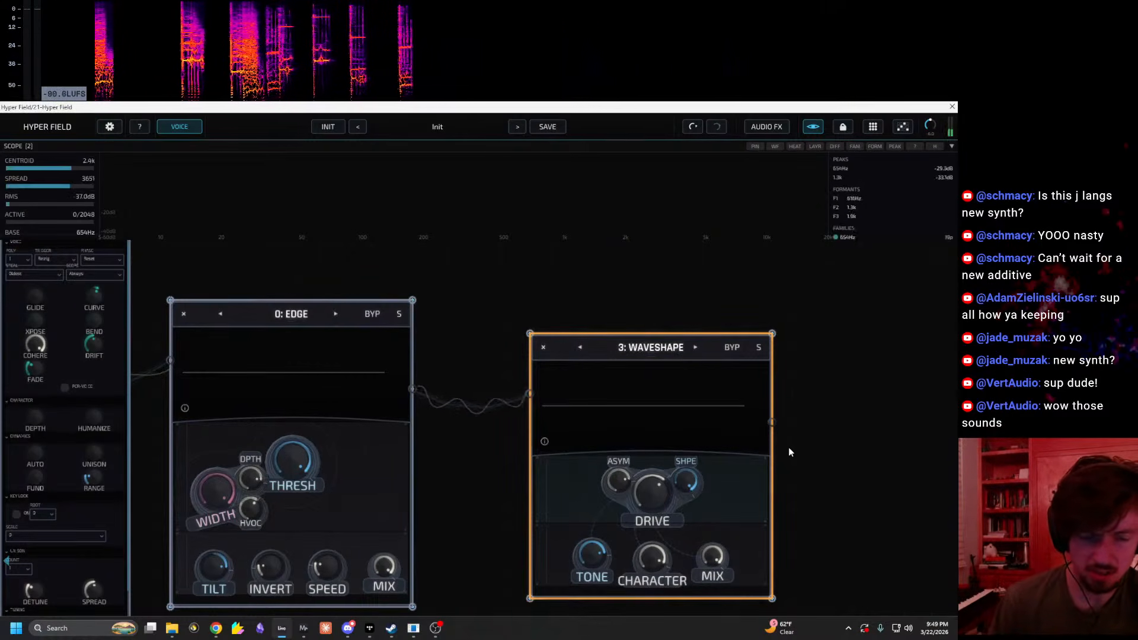
{"action": "left_click_drag", "start_coordinate": [677, 494], "coordinate": [668, 470]}
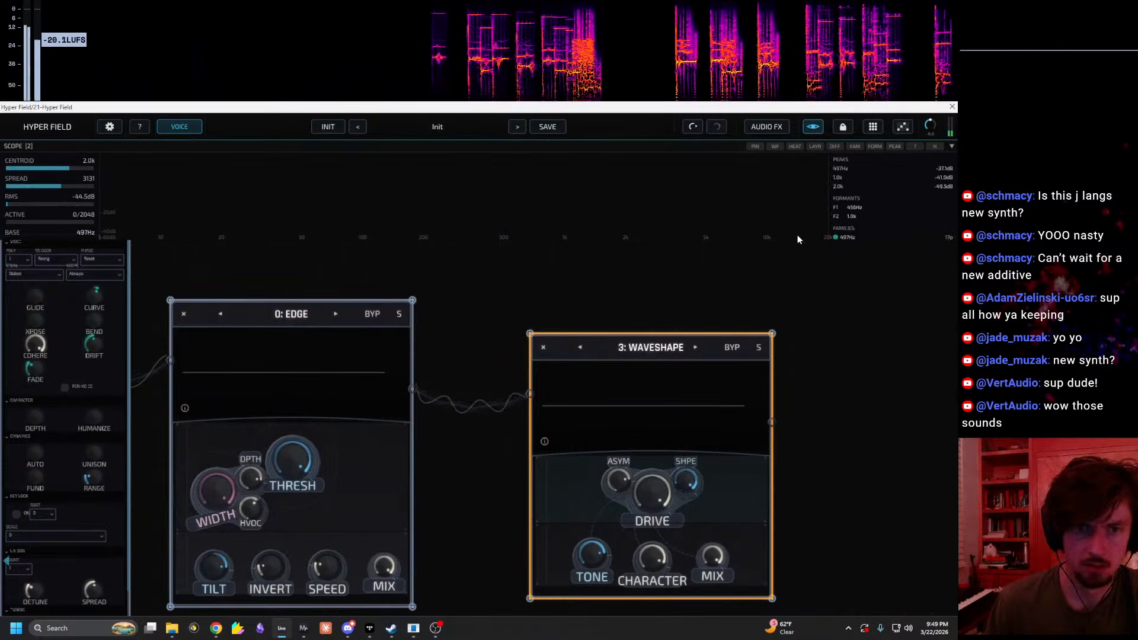
Step: Add an Allpass node and connect it after the Waveshape node
{"action": "left_click_drag", "start_coordinate": [869, 444], "coordinate": [561, 370]}
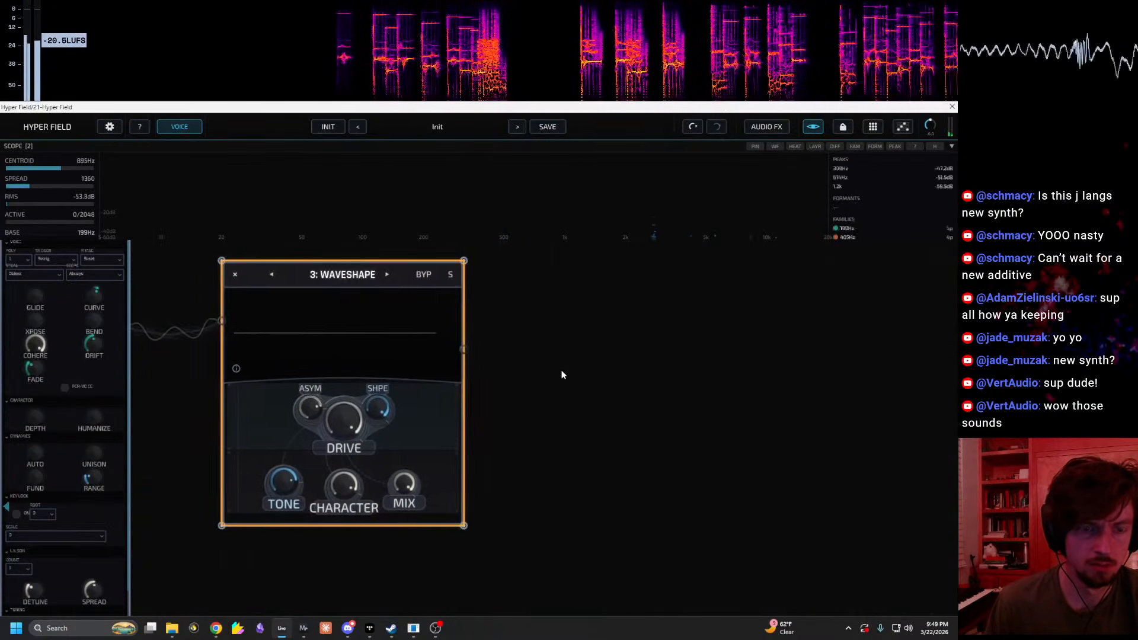
{"action": "double_click", "coordinate": [649, 370]}
{"action": "type", "text": "all"}
{"action": "key", "text": "Return"}
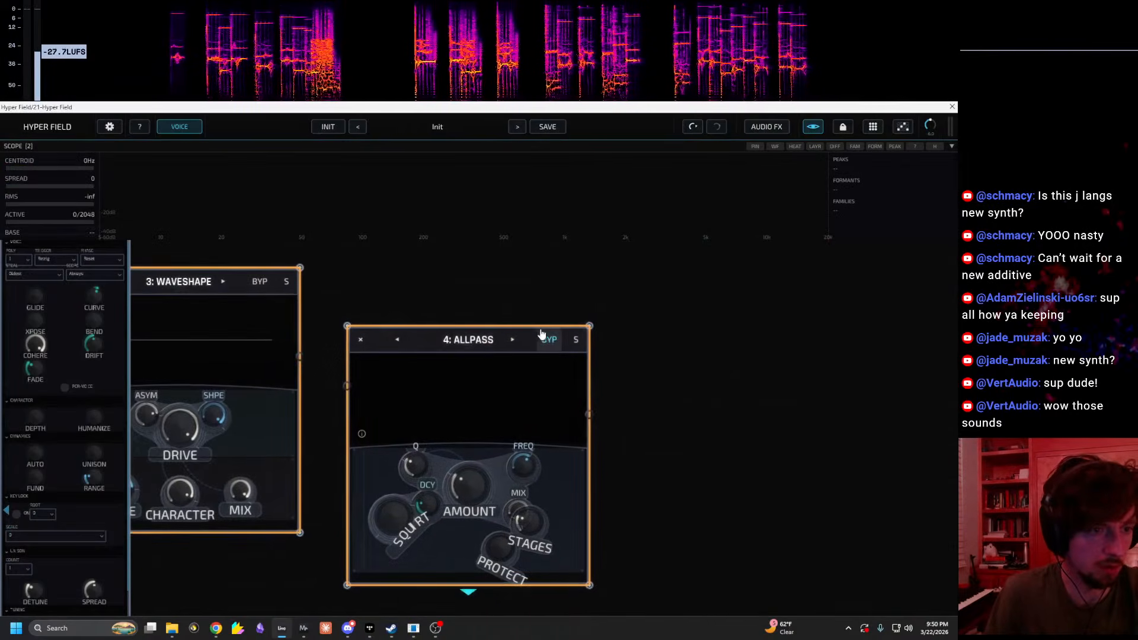
{"action": "left_click_drag", "start_coordinate": [429, 318], "coordinate": [468, 298]}
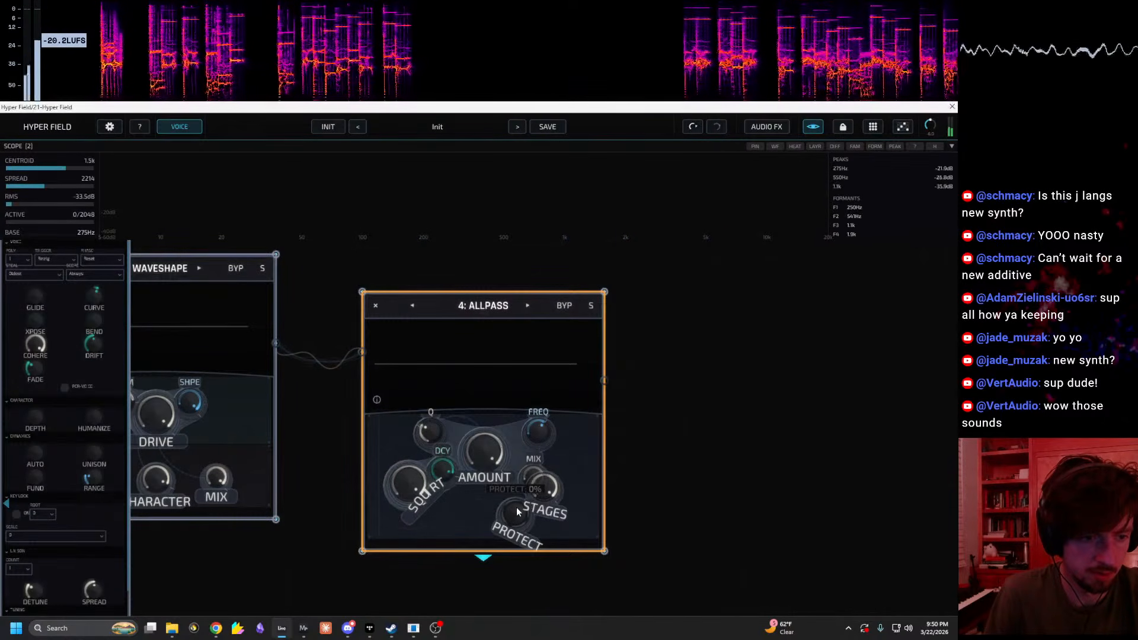
Step: Audition the Allpass node by varying its Amount up to 100% and setting its Freq to about 55%
{"action": "mouse_move", "coordinate": [528, 453]}
{"action": "left_mouse_down"}
{"action": "mouse_move", "coordinate": [546, 402]}
{"action": "mouse_move", "coordinate": [537, 452]}
{"action": "left_mouse_up"}
{"action": "left_click_drag", "start_coordinate": [540, 454], "coordinate": [809, 475]}
{"action": "left_click_drag", "start_coordinate": [487, 495], "coordinate": [489, 600]}
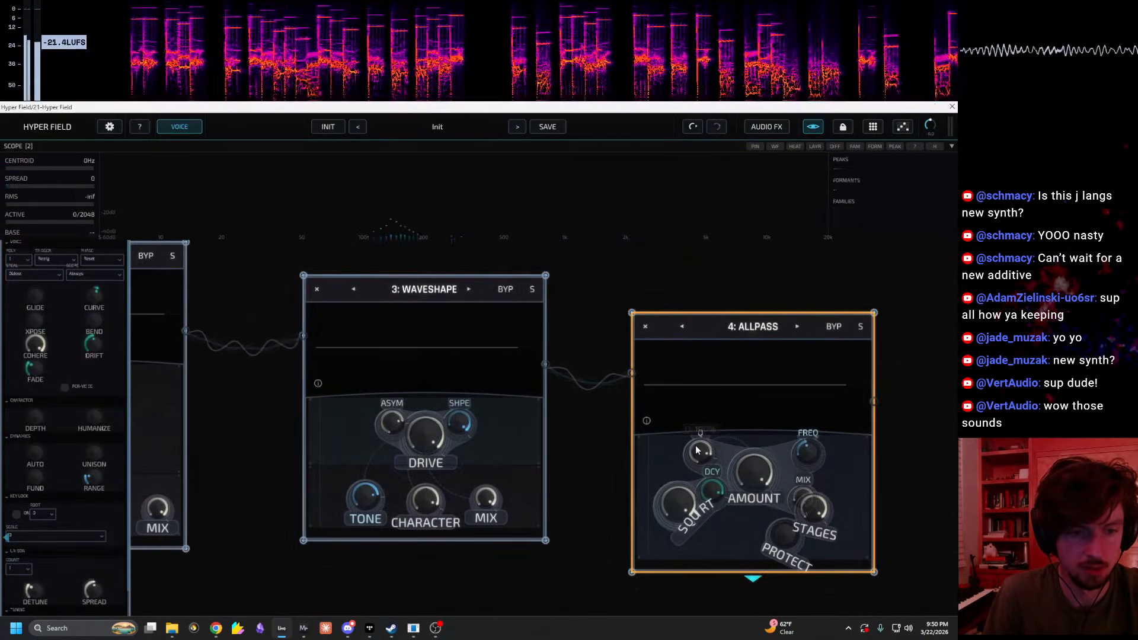
{"action": "left_click_drag", "start_coordinate": [761, 475], "coordinate": [714, 586]}
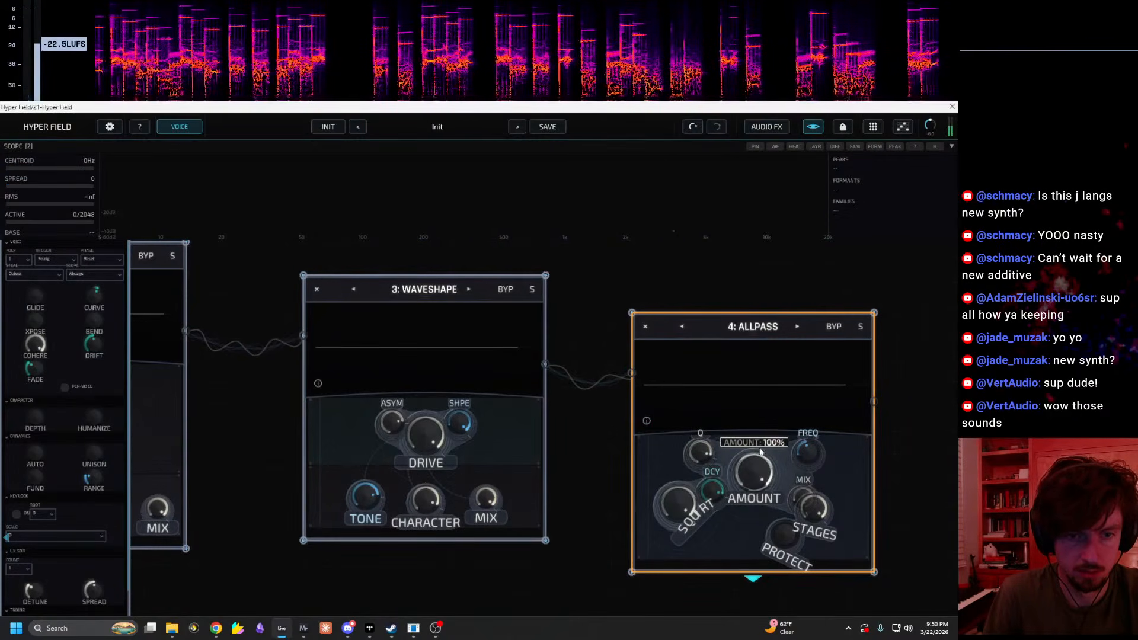
{"action": "mouse_move", "coordinate": [809, 455]}
{"action": "left_mouse_down"}
{"action": "mouse_move", "coordinate": [804, 411]}
{"action": "mouse_move", "coordinate": [791, 418]}
{"action": "left_mouse_up"}
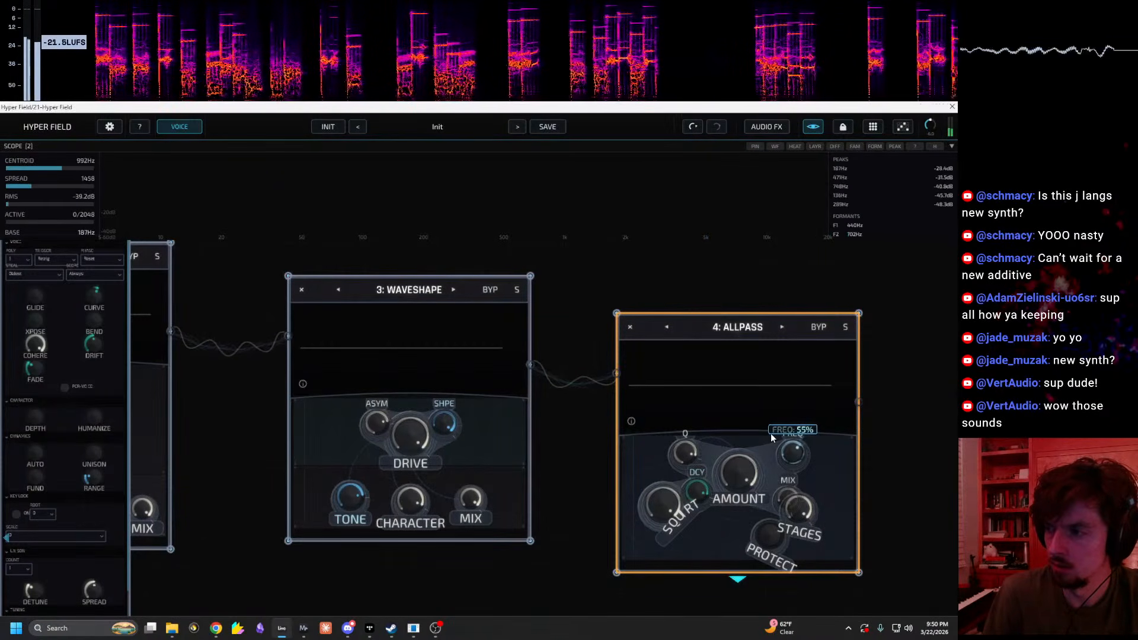
{"action": "left_click_drag", "start_coordinate": [809, 373], "coordinate": [821, 338]}
Step: Cycle the Allpass node through Lattice and Freeze to the Smear effect type
{"action": "left_click_drag", "start_coordinate": [599, 317], "coordinate": [948, 462]}
{"action": "scroll", "coordinate": [770, 390], "scroll_direction": "down", "scroll_amount": 6}
{"action": "left_click_drag", "start_coordinate": [619, 368], "coordinate": [541, 362]}
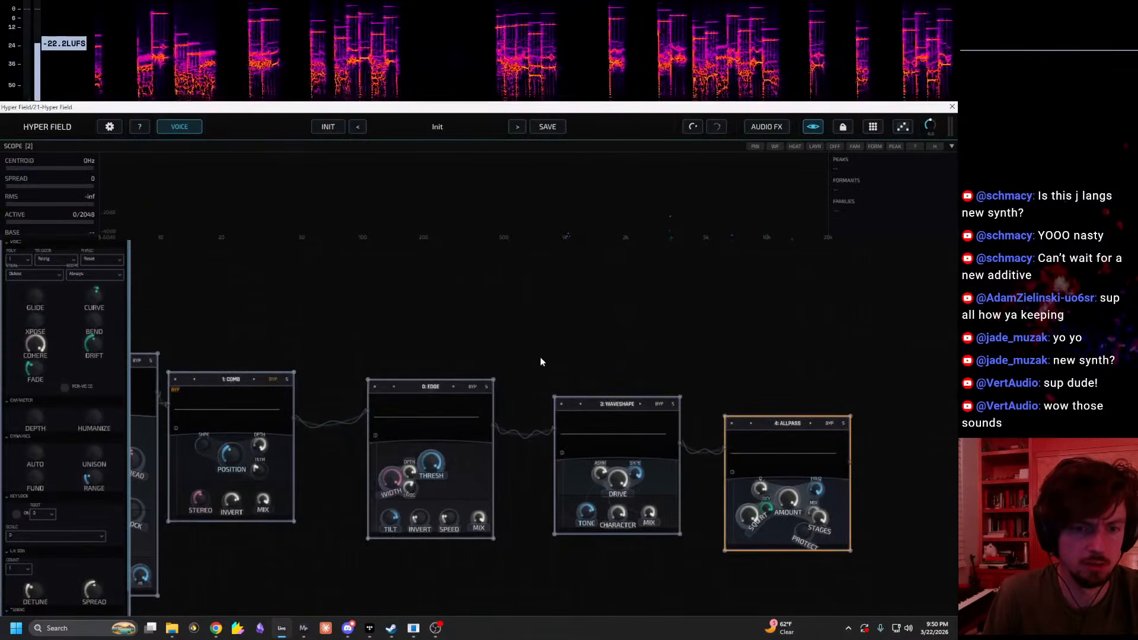
{"action": "left_click_drag", "start_coordinate": [748, 390], "coordinate": [608, 371]}
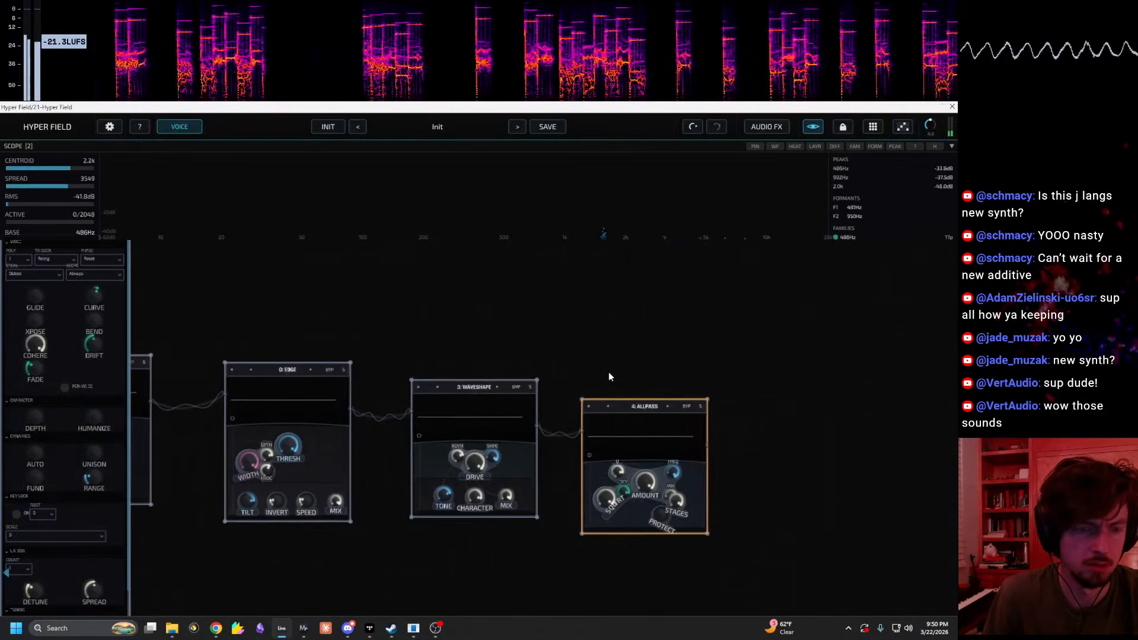
{"action": "scroll", "coordinate": [685, 384], "scroll_direction": "up", "scroll_amount": 3}
{"action": "left_click", "coordinate": [667, 410]}
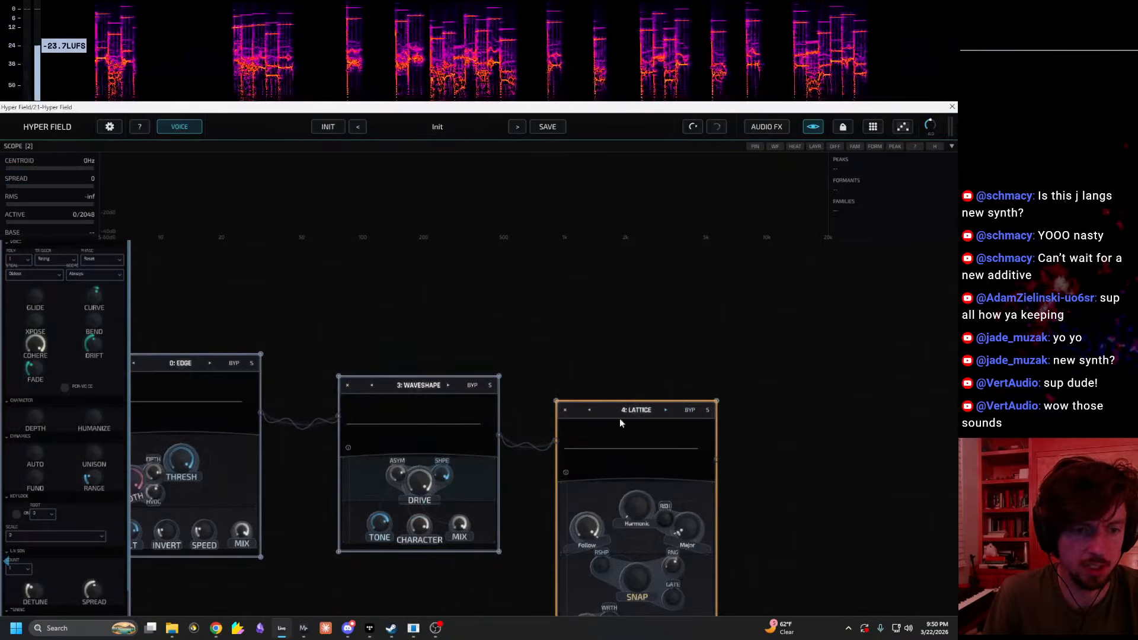
{"action": "left_click", "coordinate": [592, 415]}
{"action": "left_click", "coordinate": [592, 414]}
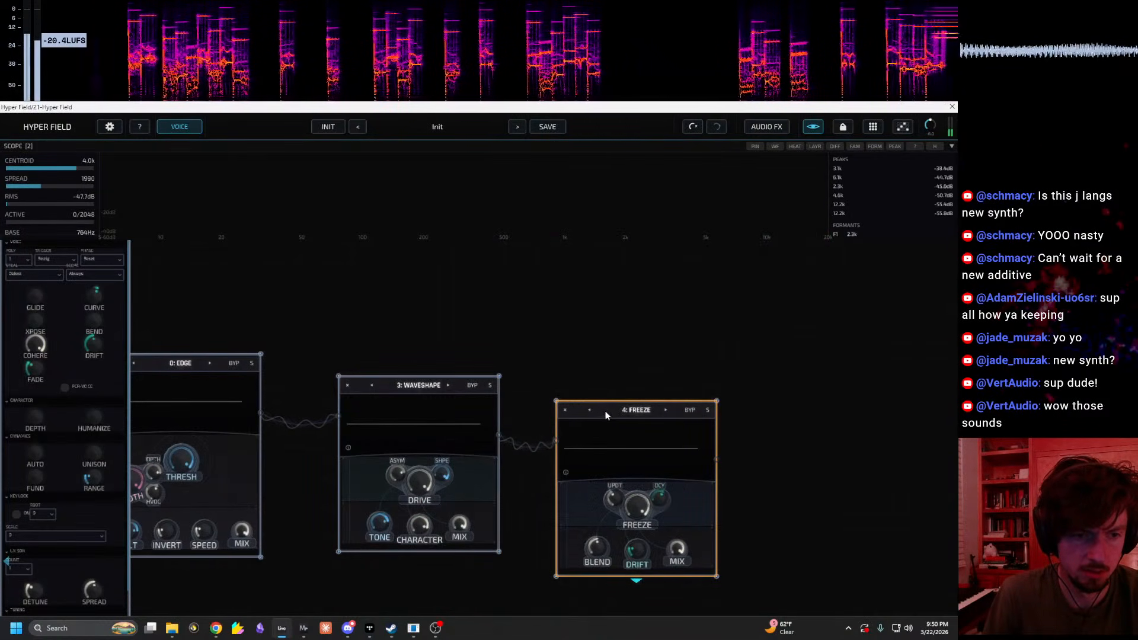
{"action": "left_click", "coordinate": [666, 410]}
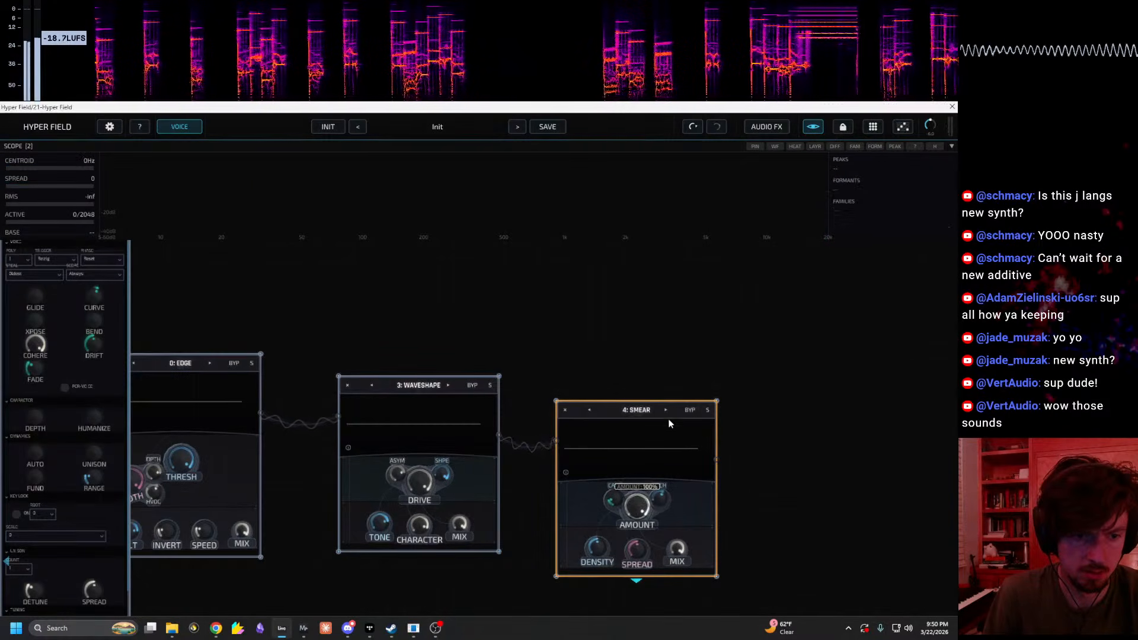
Step: Raise the Smear node's Density and set its Spread to about 99%
{"action": "left_click_drag", "start_coordinate": [599, 548], "coordinate": [611, 474]}
{"action": "left_click_drag", "start_coordinate": [641, 551], "coordinate": [680, 369]}
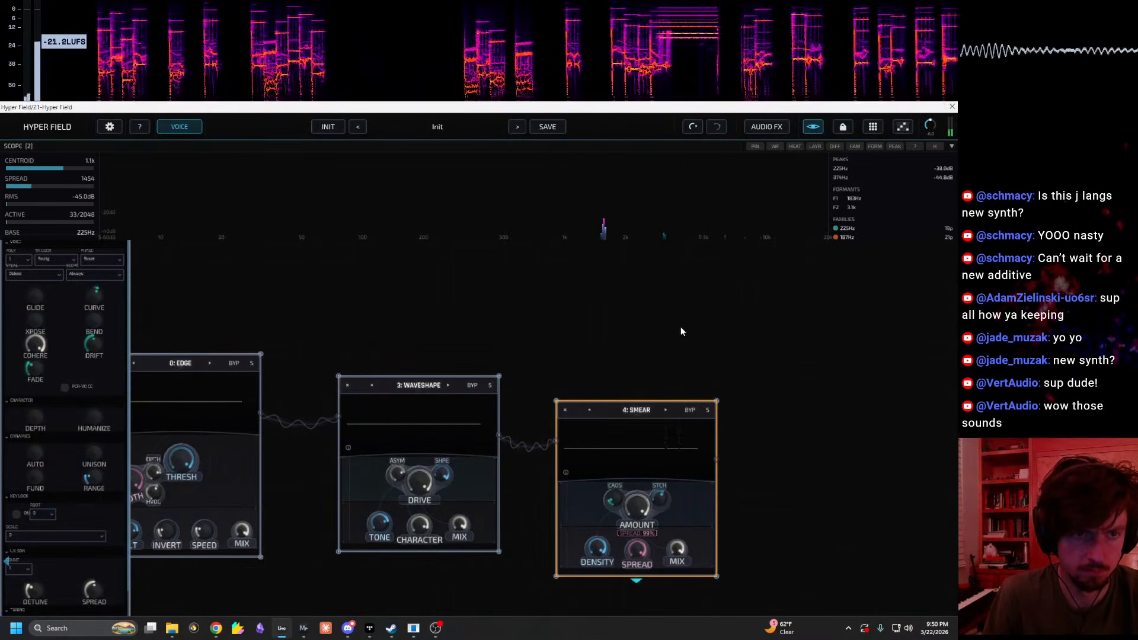
{"action": "left_click_drag", "start_coordinate": [484, 307], "coordinate": [745, 401]}
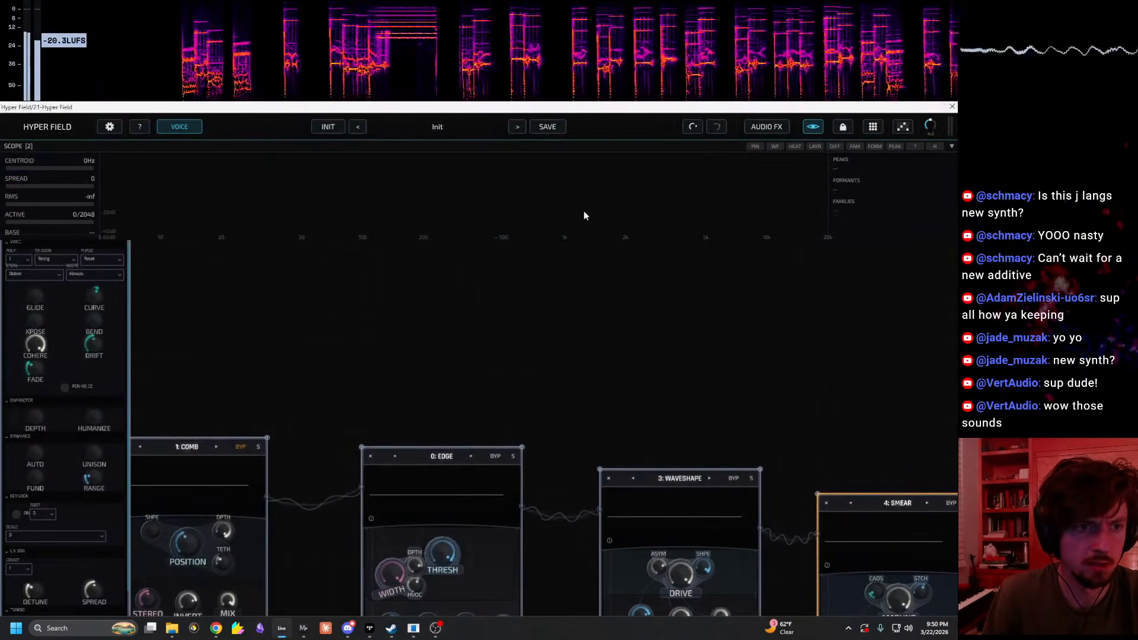
Step: Reset the whole patch to the Init preset and confirm the reset
{"action": "left_click_drag", "start_coordinate": [517, 303], "coordinate": [836, 221]}
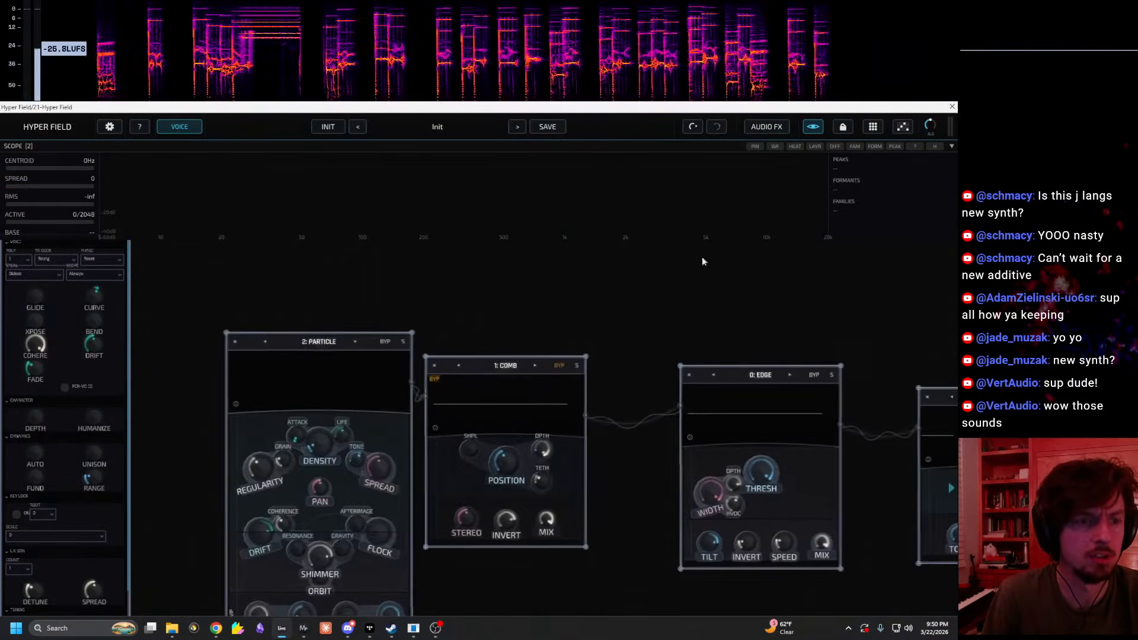
{"action": "left_click", "coordinate": [328, 127]}
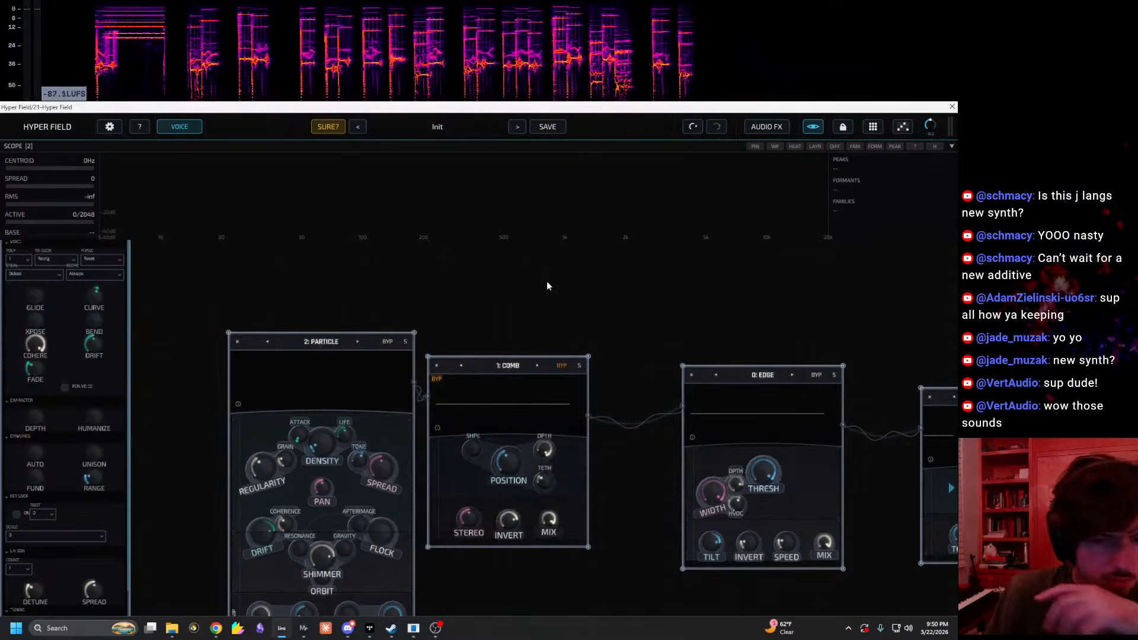
{"action": "left_click_drag", "start_coordinate": [824, 333], "coordinate": [662, 501]}
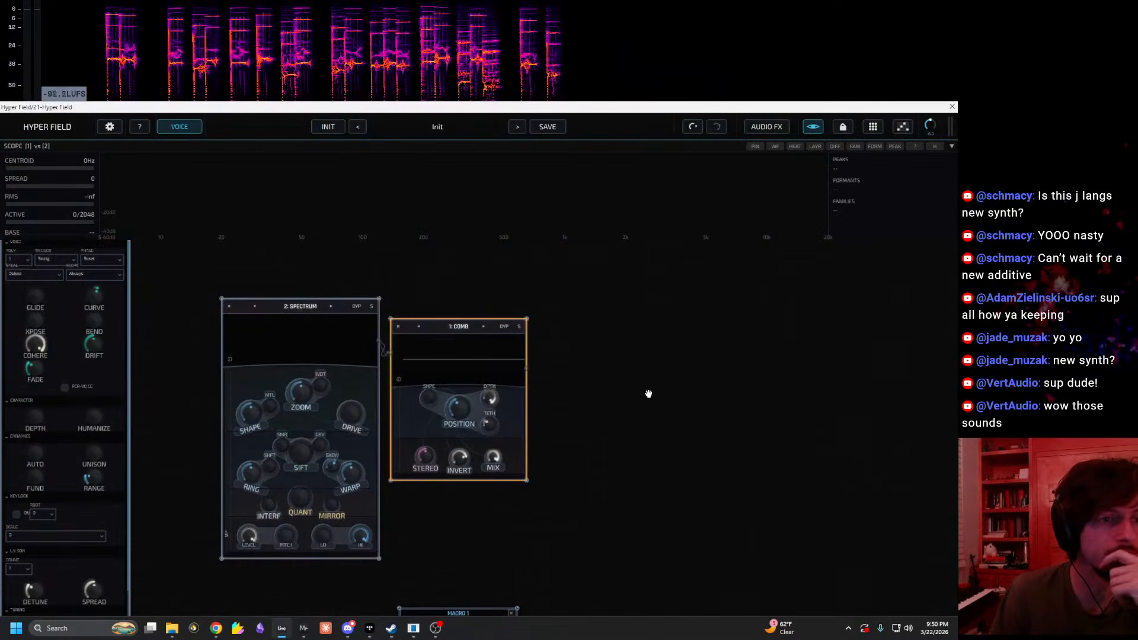
Step: Add an Allpass node connected after the Comb node and raise its Amount
{"action": "key", "text": "Tab"}
{"action": "type", "text": "all"}
{"action": "key", "text": "Return"}
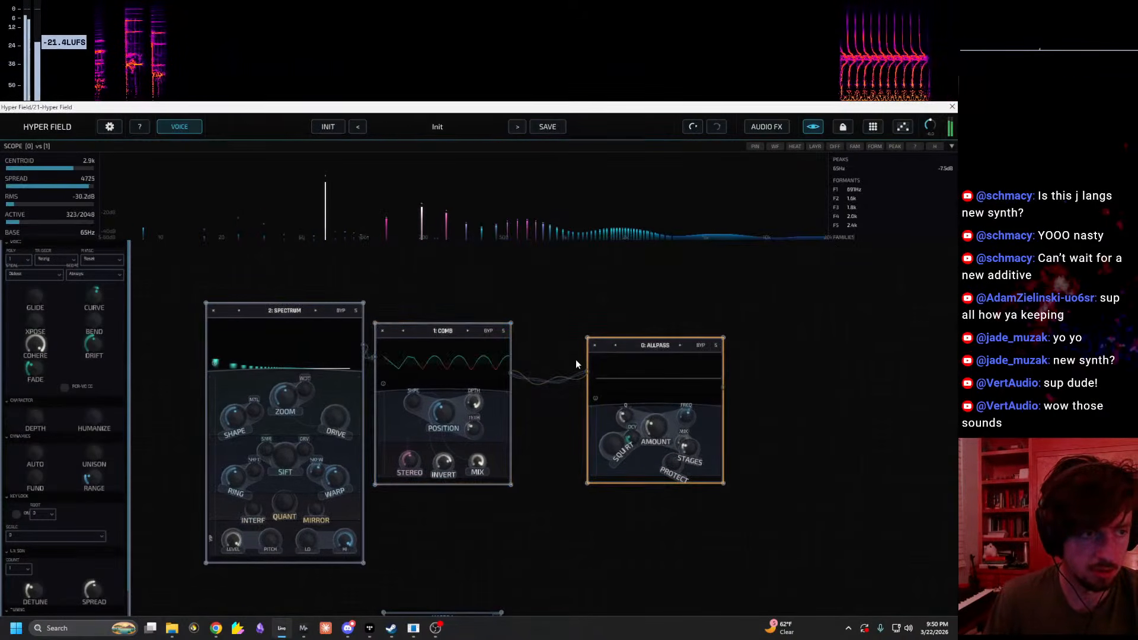
{"action": "left_click_drag", "start_coordinate": [655, 428], "coordinate": [663, 372]}
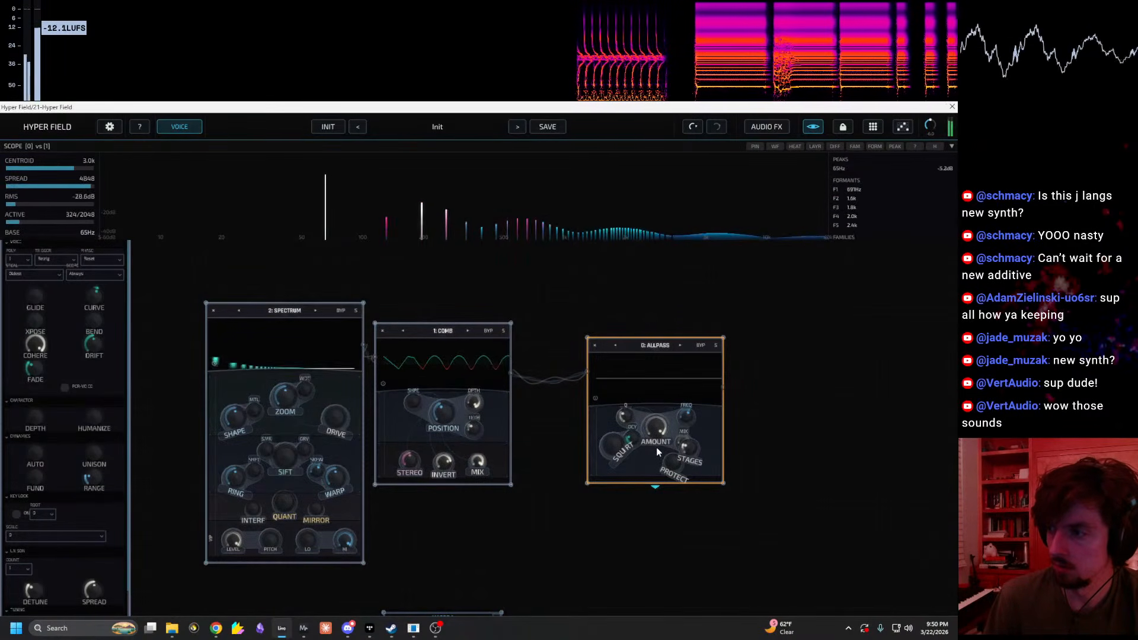
Step: Compare the sound with the Allpass node bypassed and enabled, leaving the Comb node bypassed and Allpass active
{"action": "right_click", "coordinate": [654, 342]}
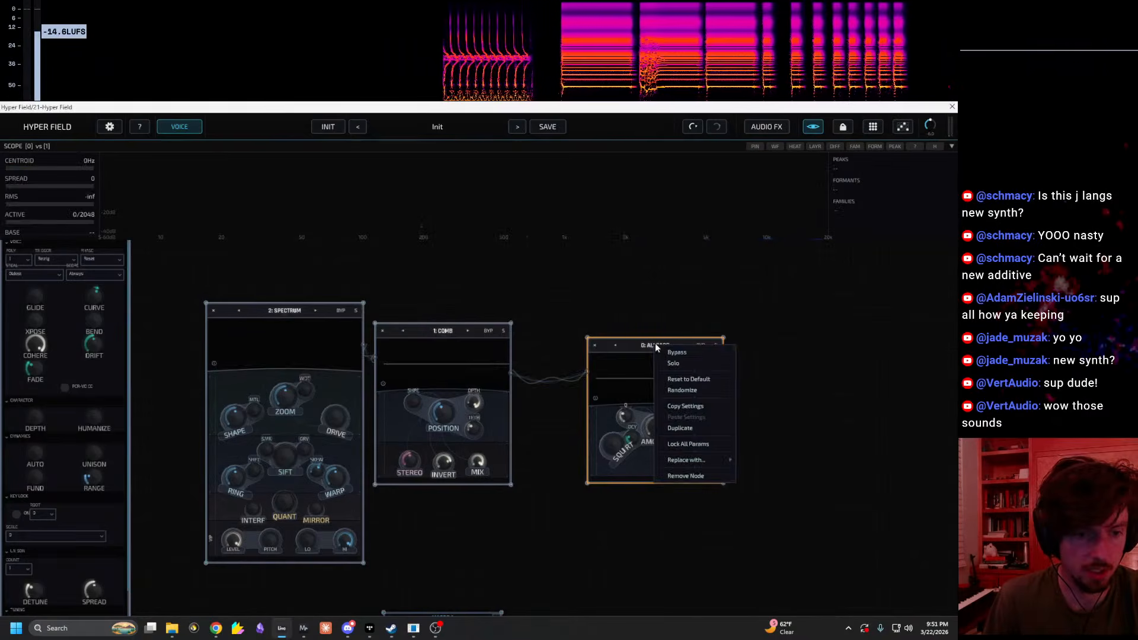
{"action": "left_click", "coordinate": [670, 347]}
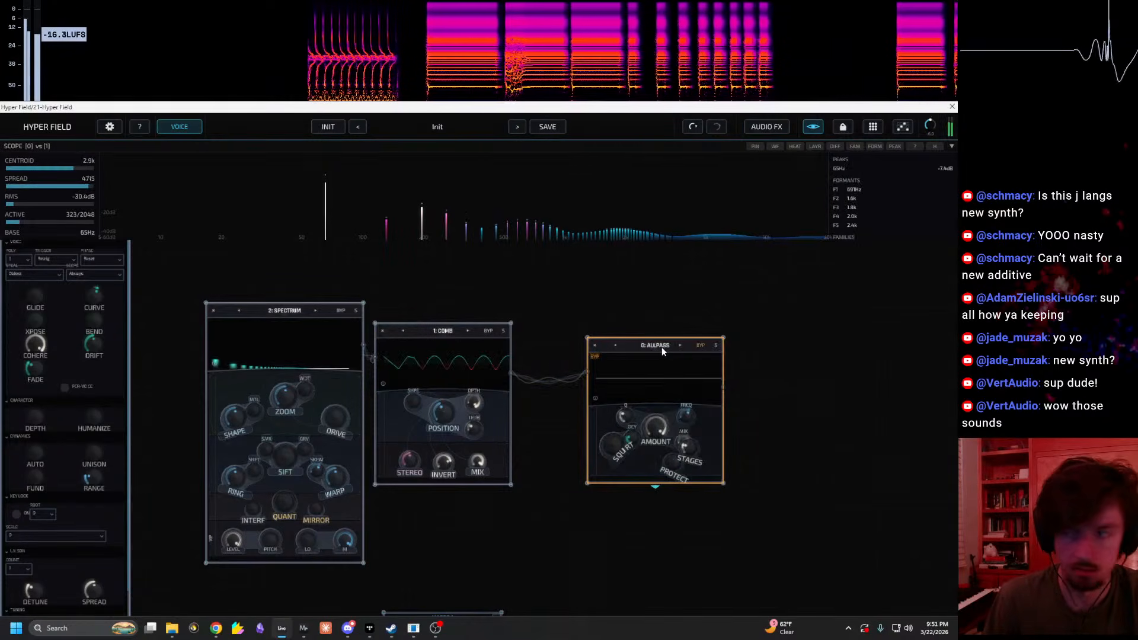
{"action": "right_click", "coordinate": [457, 331]}
{"action": "left_click", "coordinate": [475, 335]}
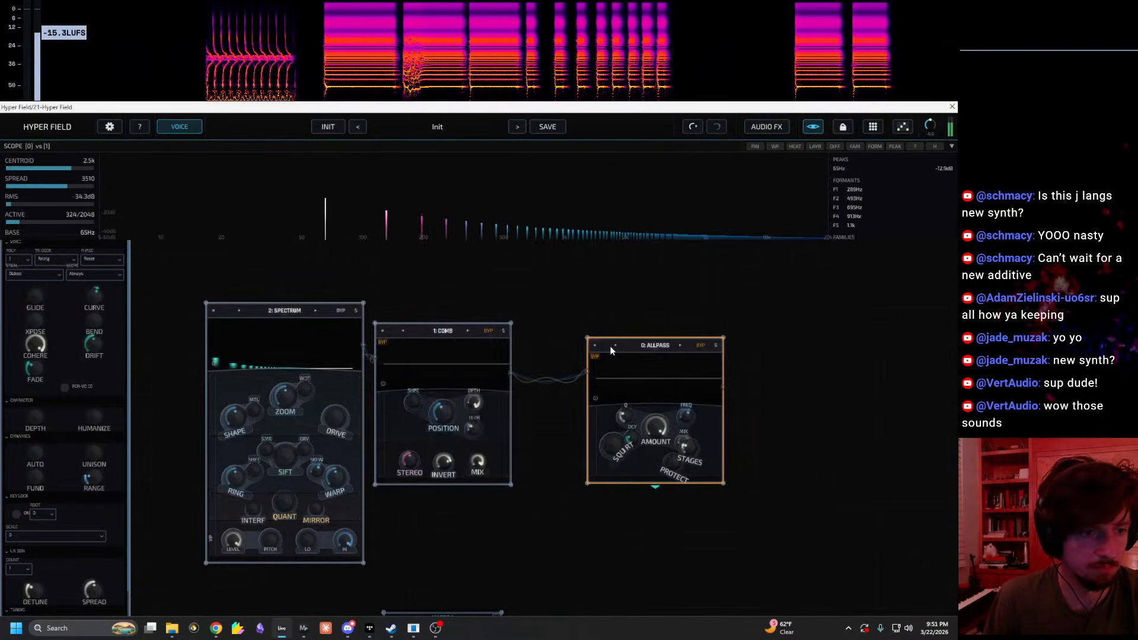
{"action": "right_click", "coordinate": [642, 344]}
{"action": "left_click", "coordinate": [663, 351]}
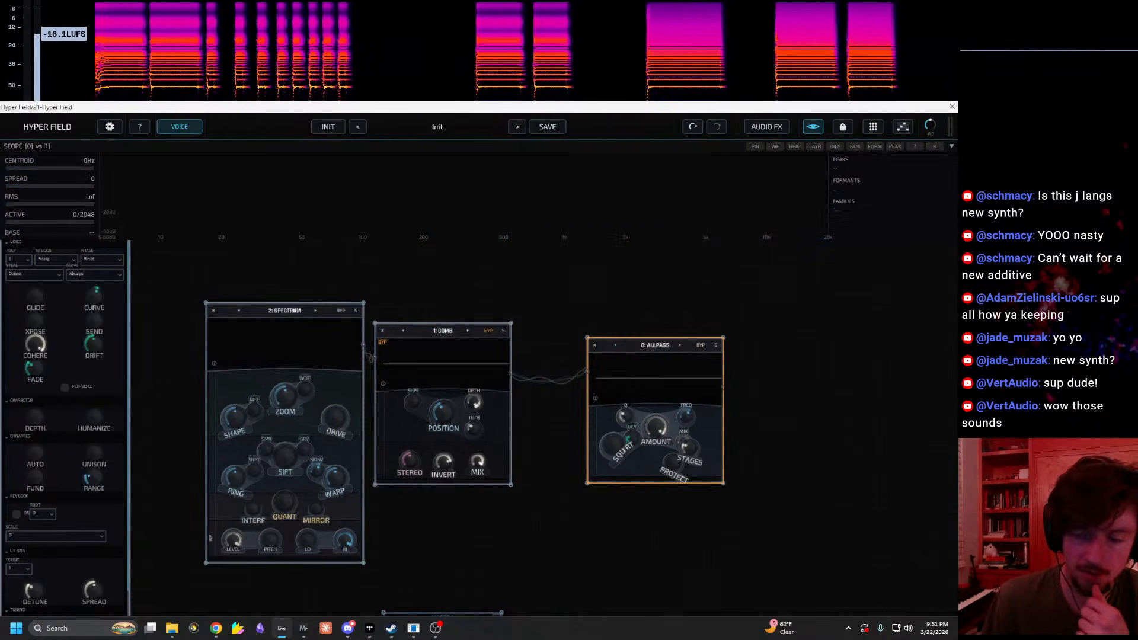
{"action": "left_click", "coordinate": [748, 49]}
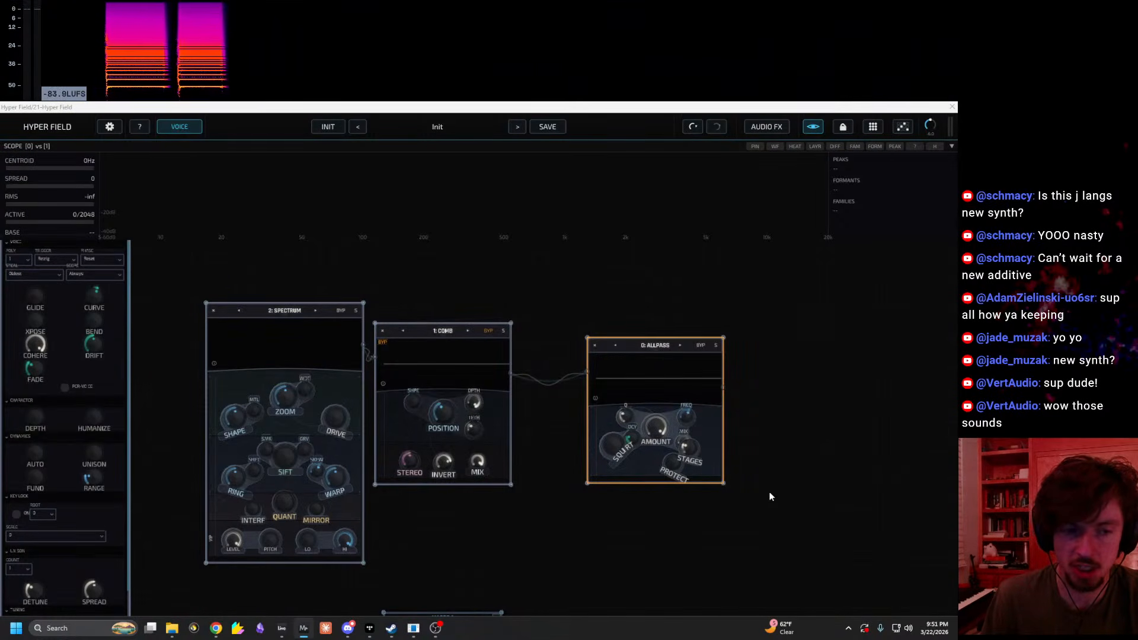
Step: Audition the Allpass node with Q turned fully down and a different Stages amount
{"action": "scroll", "coordinate": [768, 483], "scroll_direction": "up", "scroll_amount": 3}
{"action": "left_click_drag", "start_coordinate": [780, 435], "coordinate": [797, 505]}
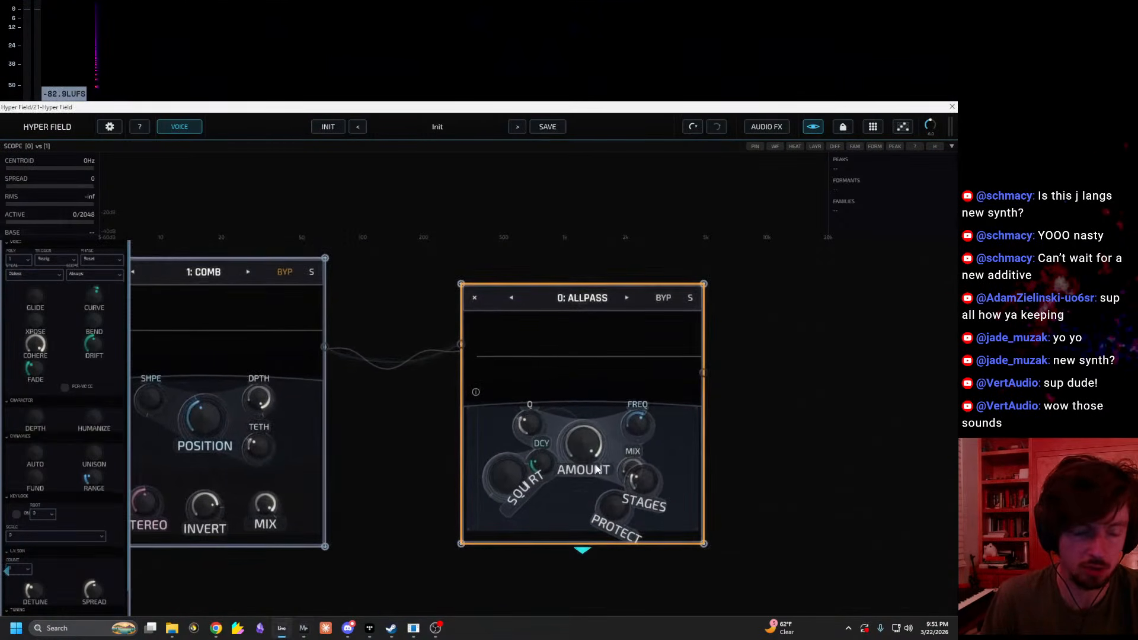
{"action": "left_click_drag", "start_coordinate": [532, 425], "coordinate": [540, 465]}
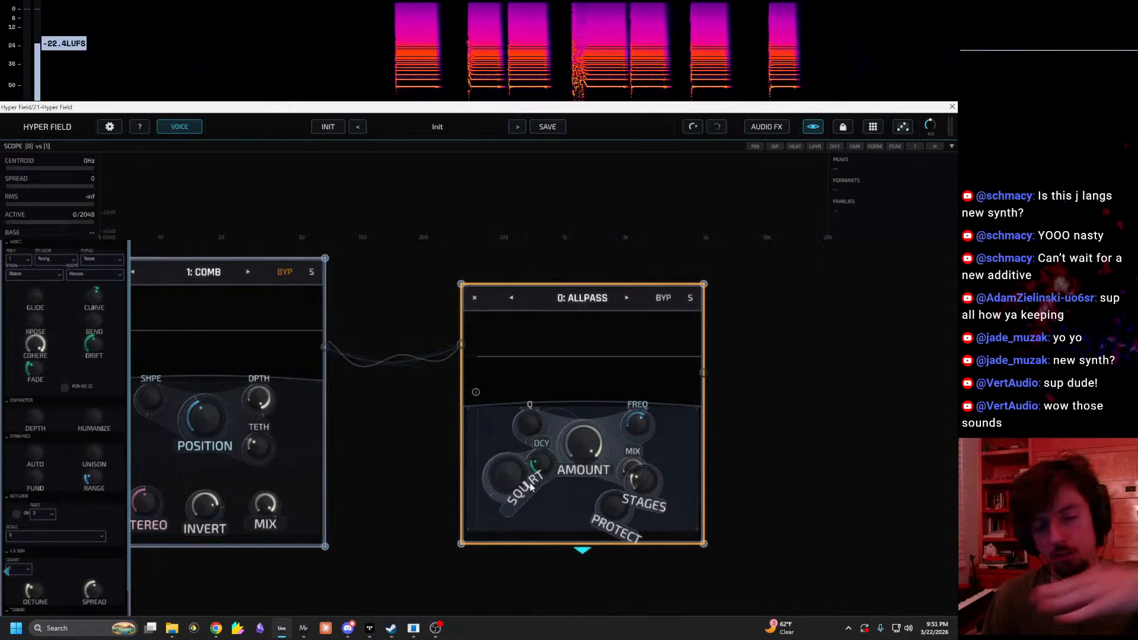
{"action": "left_click_drag", "start_coordinate": [596, 41], "coordinate": [575, 62]}
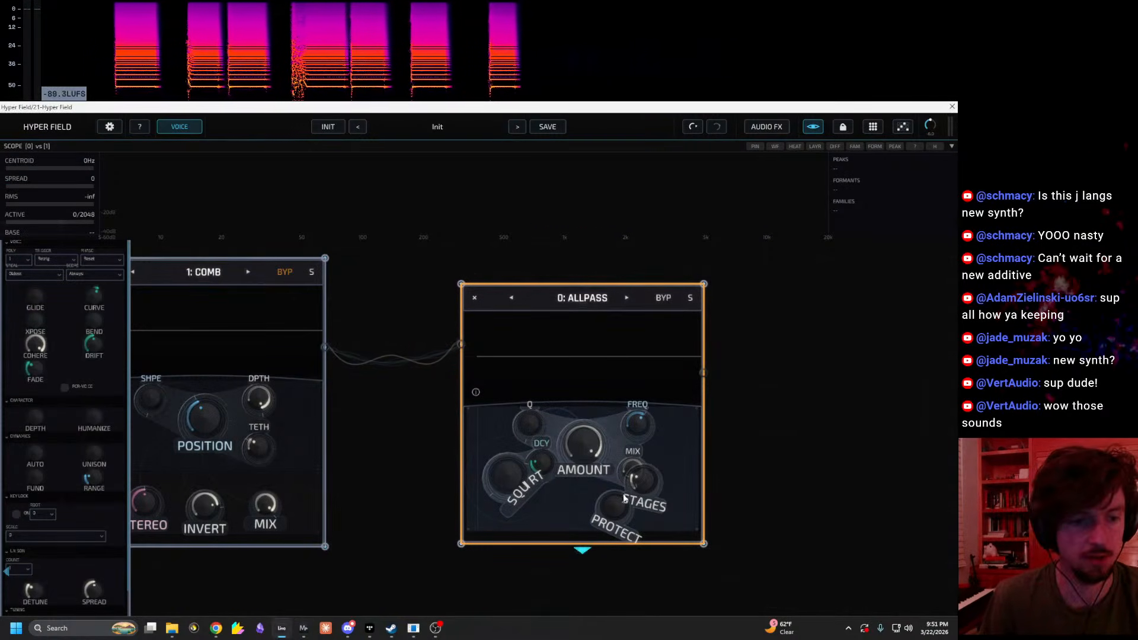
{"action": "left_click_drag", "start_coordinate": [646, 482], "coordinate": [622, 545]}
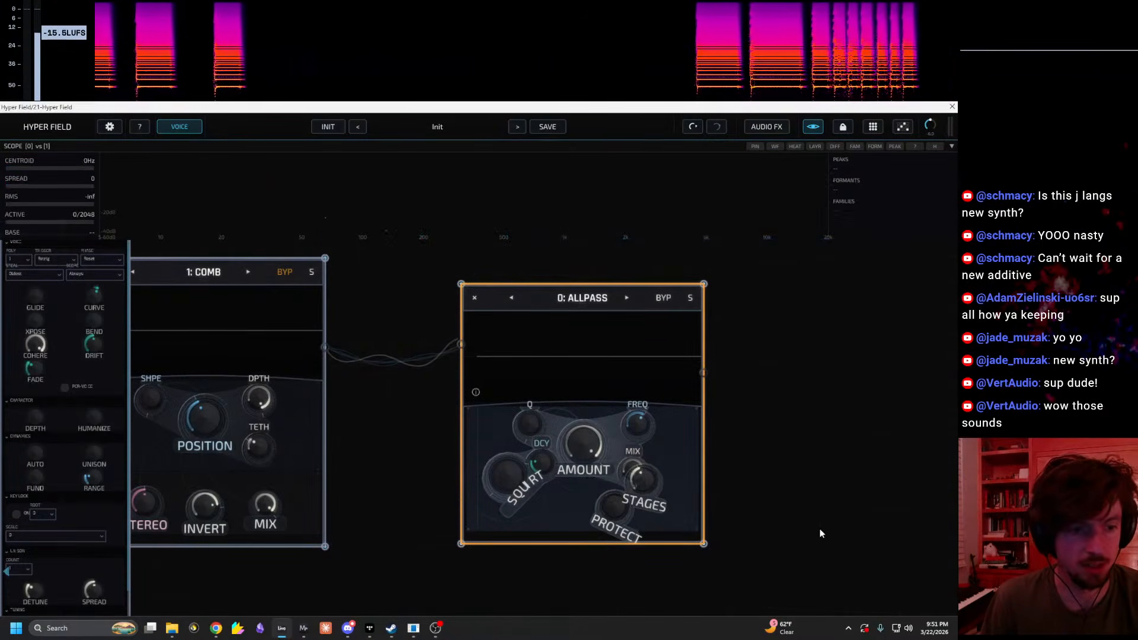
Step: Raise Squirt on the Allpass node, set its Decay to 100% and increase Q
{"action": "scroll", "coordinate": [738, 482], "scroll_direction": "up", "scroll_amount": 3}
{"action": "scroll", "coordinate": [755, 515], "scroll_direction": "up", "scroll_amount": 1}
{"action": "left_click_drag", "start_coordinate": [754, 515], "coordinate": [765, 513]}
{"action": "left_click_drag", "start_coordinate": [421, 504], "coordinate": [514, 185]}
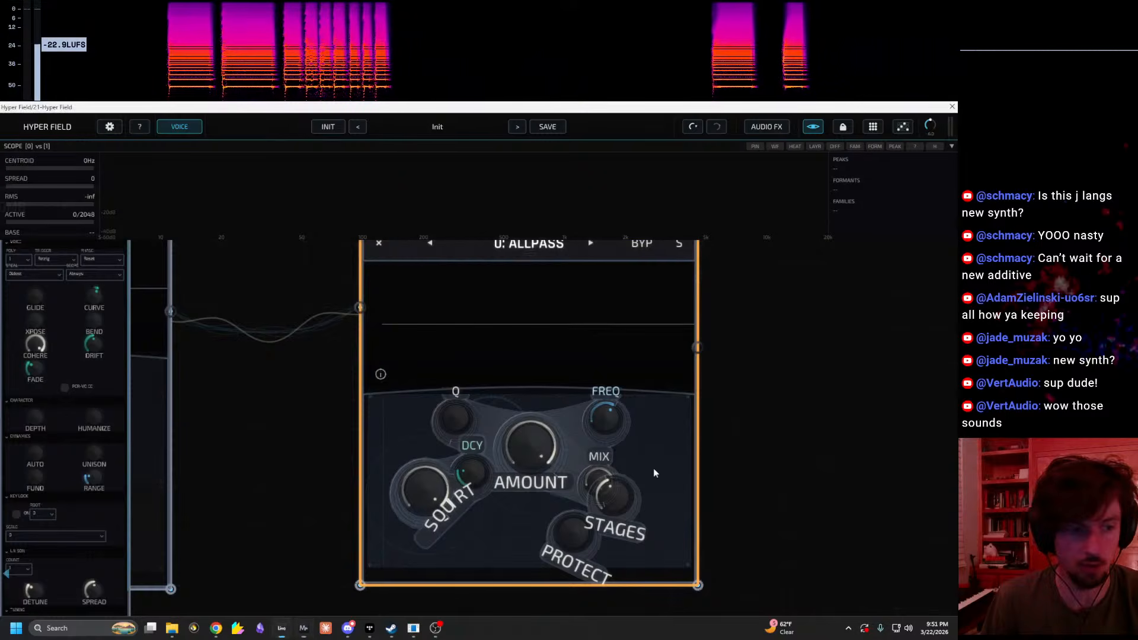
{"action": "left_click_drag", "start_coordinate": [599, 442], "coordinate": [598, 455]}
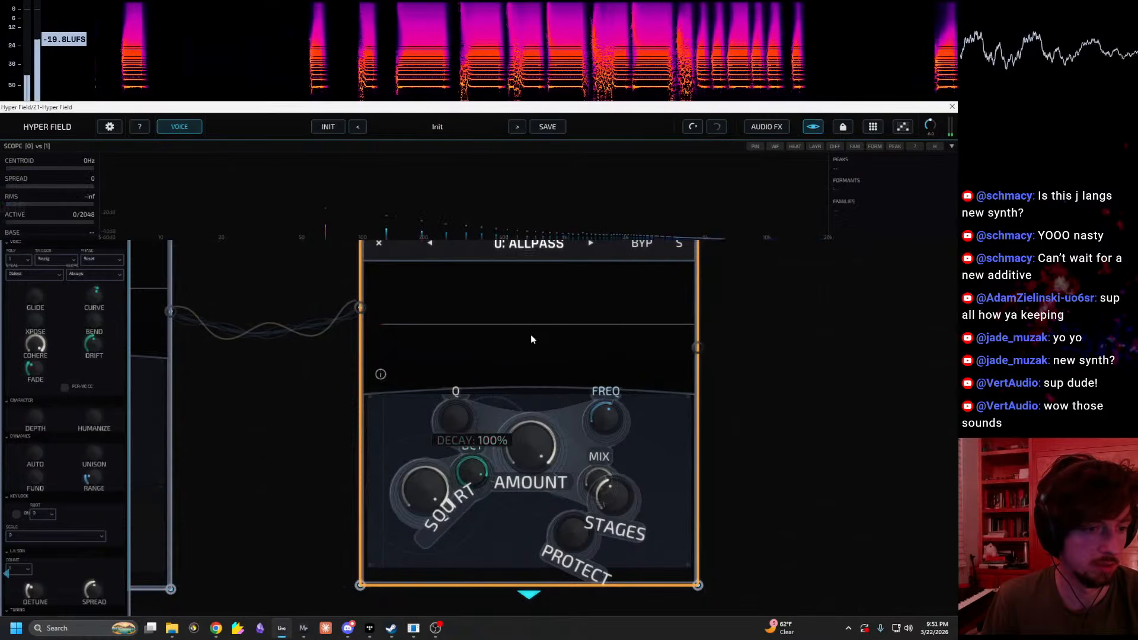
{"action": "left_click_drag", "start_coordinate": [450, 417], "coordinate": [470, 373]}
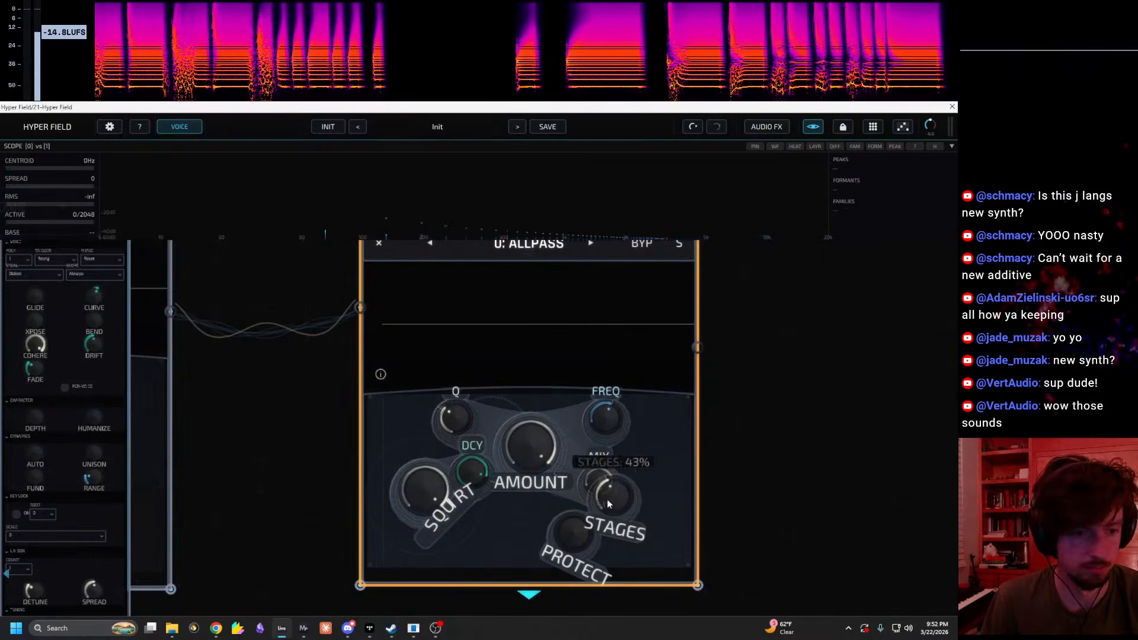
Step: Set Stages and Mix to 100% on the Allpass node while raising Protect and adjusting Freq
{"action": "left_click_drag", "start_coordinate": [606, 505], "coordinate": [630, 460]}
{"action": "left_click_drag", "start_coordinate": [593, 537], "coordinate": [620, 401]}
{"action": "left_click_drag", "start_coordinate": [790, 461], "coordinate": [777, 442]}
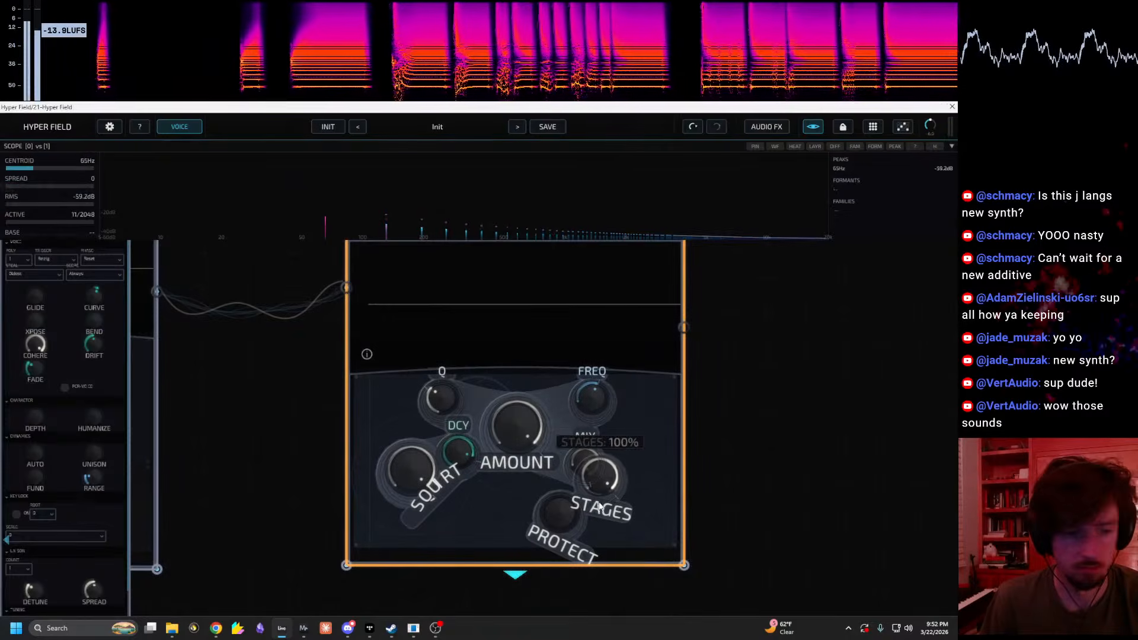
{"action": "left_click_drag", "start_coordinate": [597, 396], "coordinate": [609, 364]}
{"action": "left_click_drag", "start_coordinate": [587, 406], "coordinate": [580, 460]}
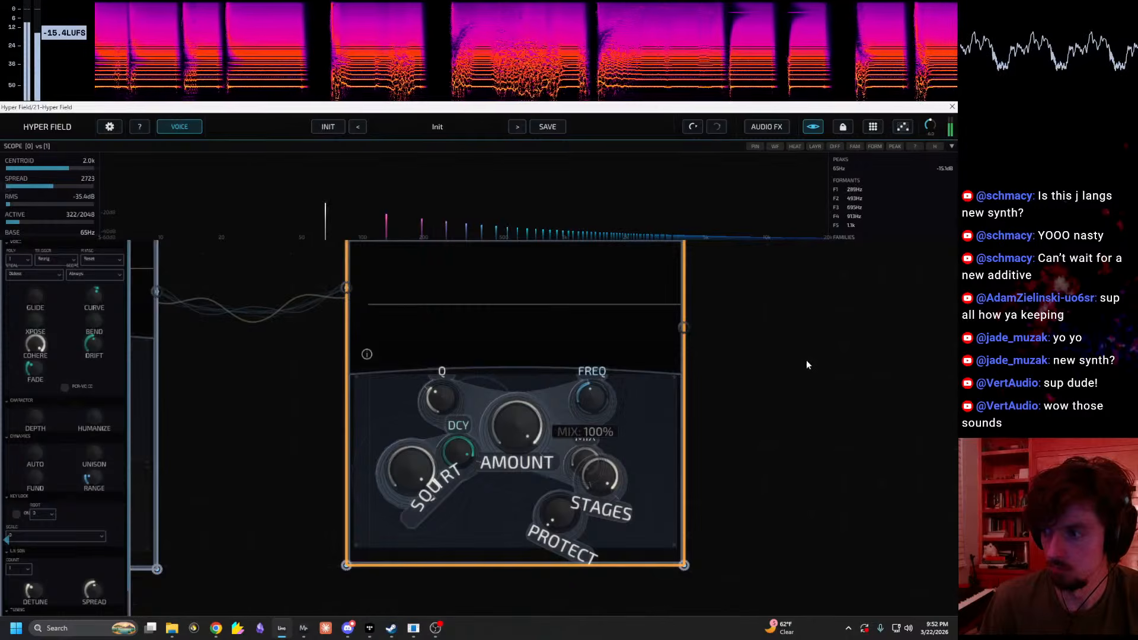
Step: Search the node types for diff and blend, and add a Blend node beside the Allpass node
{"action": "left_click_drag", "start_coordinate": [842, 341], "coordinate": [757, 395]}
{"action": "scroll", "coordinate": [757, 396], "scroll_direction": "down", "scroll_amount": 4}
{"action": "right_click", "coordinate": [758, 396]}
{"action": "type", "text": "diff"}
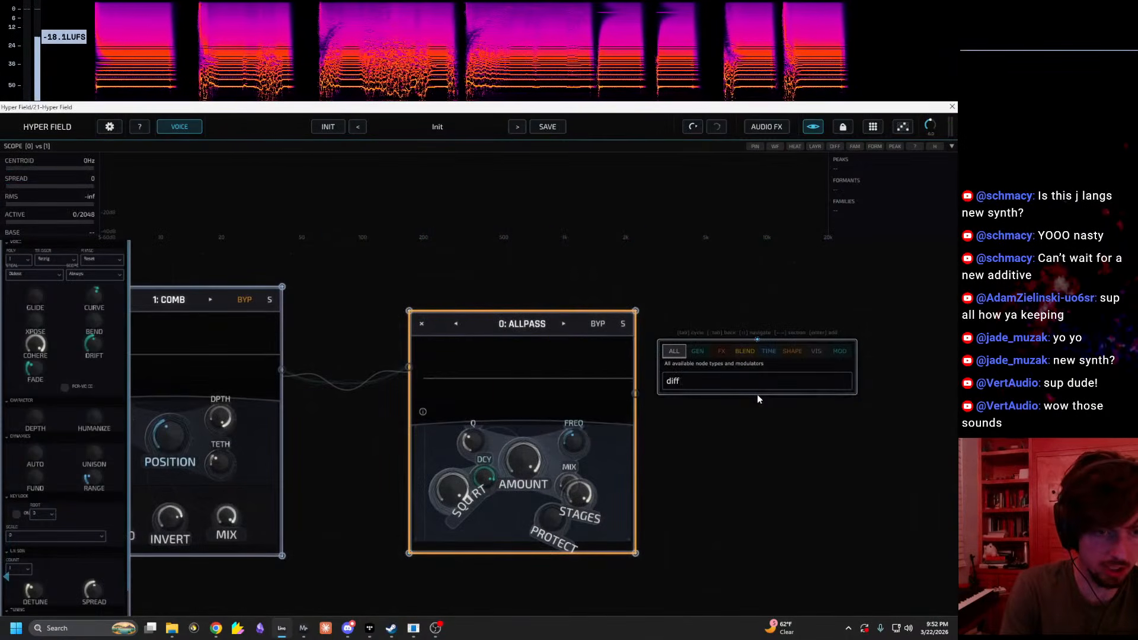
{"action": "key", "text": "BackSpace"}
{"action": "key", "text": "BackSpace"}
{"action": "key", "text": "BackSpace"}
{"action": "key", "text": "BackSpace"}
{"action": "type", "text": "blend"}
{"action": "key", "text": "Return"}
Step: Place the Blend node after Allpass and wire the Allpass and Comb outputs into its two inputs
{"action": "left_click_drag", "start_coordinate": [659, 346], "coordinate": [935, 356]}
{"action": "left_click_drag", "start_coordinate": [653, 382], "coordinate": [773, 379]}
{"action": "left_click_drag", "start_coordinate": [646, 299], "coordinate": [686, 232]}
{"action": "left_click_drag", "start_coordinate": [225, 326], "coordinate": [697, 409]}
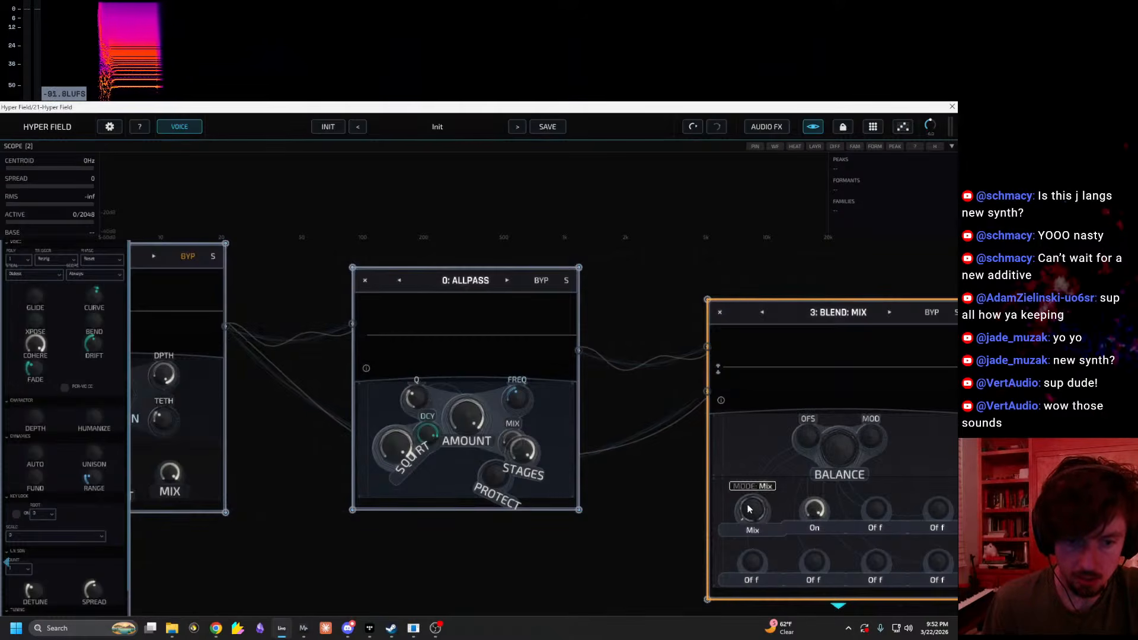
Step: Set the Blend mode to Diff, enabling only the first toggle of the node's second row
{"action": "left_click_drag", "start_coordinate": [766, 469], "coordinate": [774, 457]}
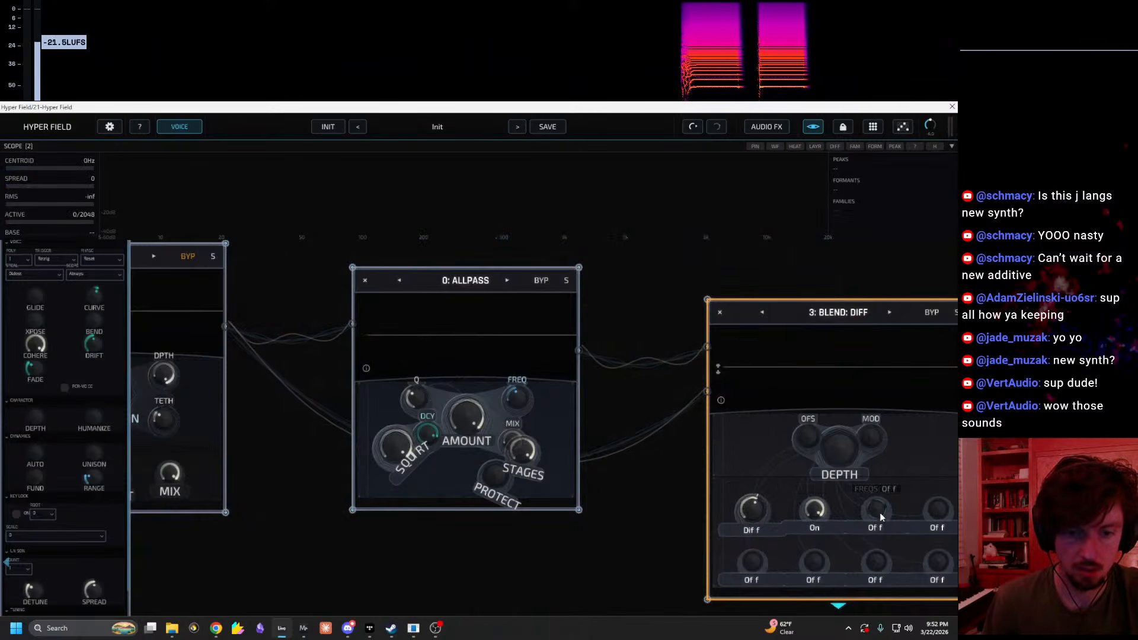
{"action": "left_click", "coordinate": [750, 563]}
{"action": "left_click", "coordinate": [821, 503]}
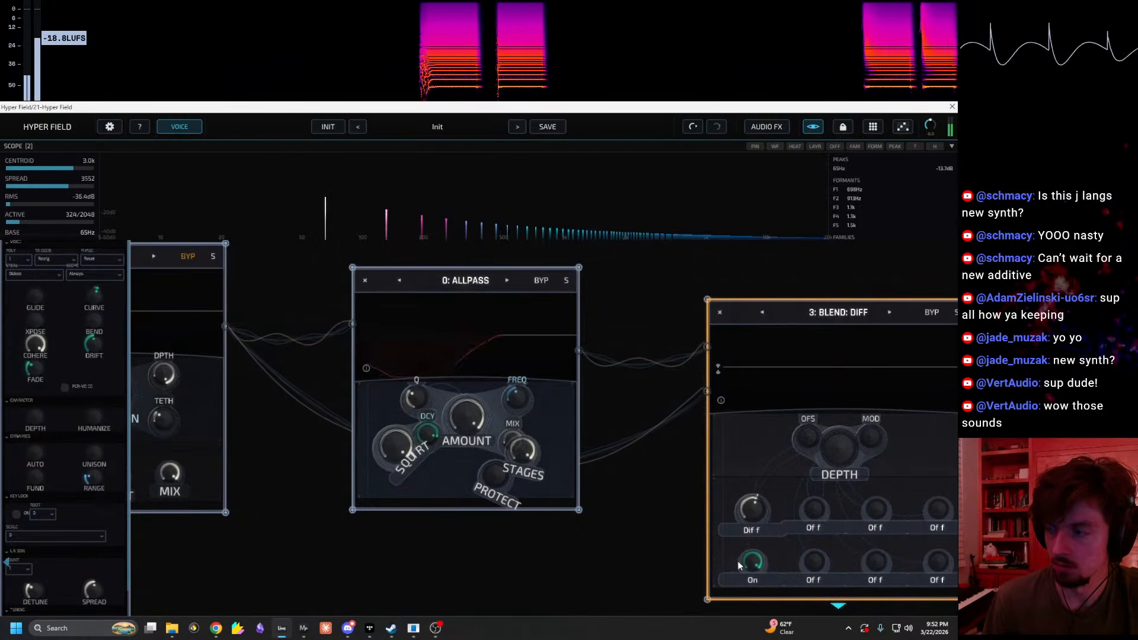
Step: Bypass the Blend node to compare the sound, then re-enable it
{"action": "right_click", "coordinate": [780, 319]}
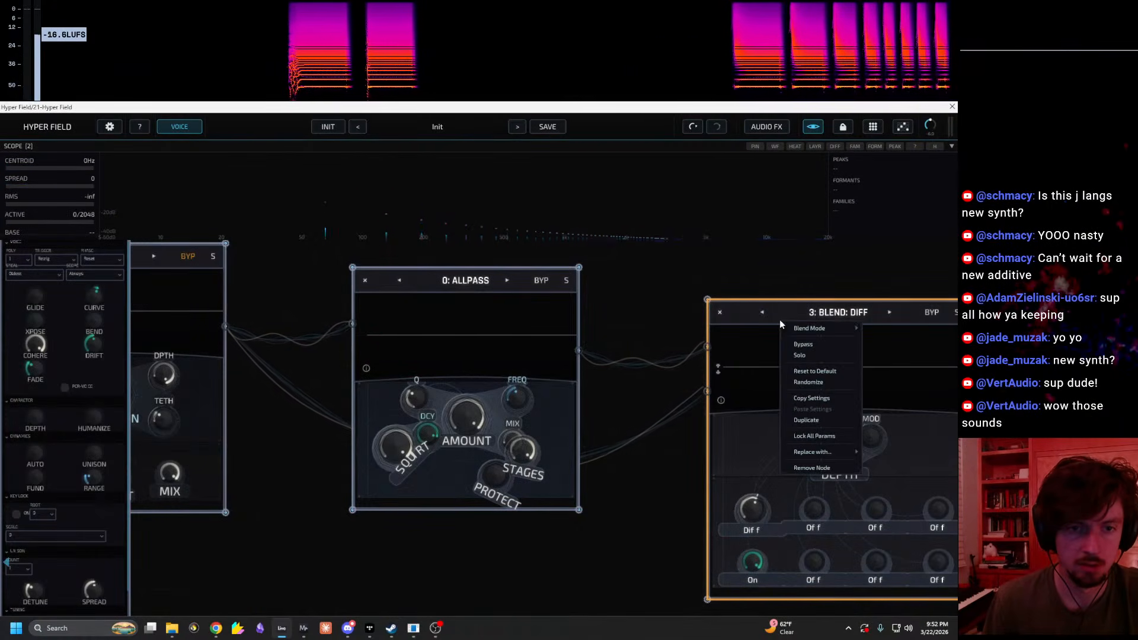
{"action": "left_click", "coordinate": [812, 345]}
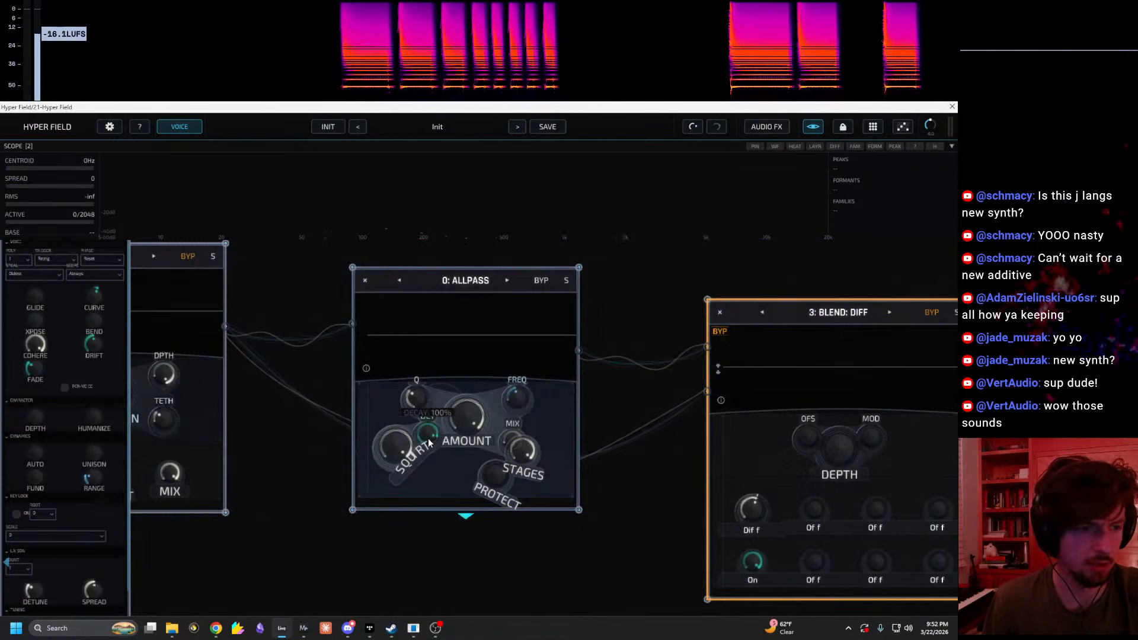
{"action": "right_click", "coordinate": [836, 313]}
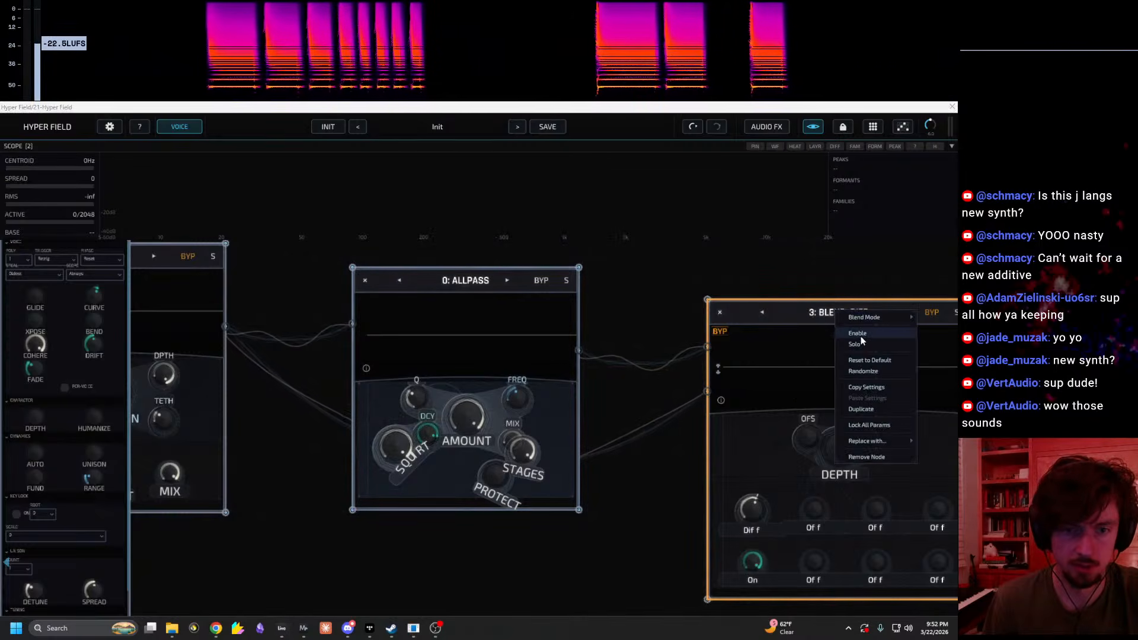
{"action": "left_click", "coordinate": [856, 334]}
Step: Enable only the toggle beside the Blend node's mode control and raise the Depth
{"action": "left_click", "coordinate": [818, 510]}
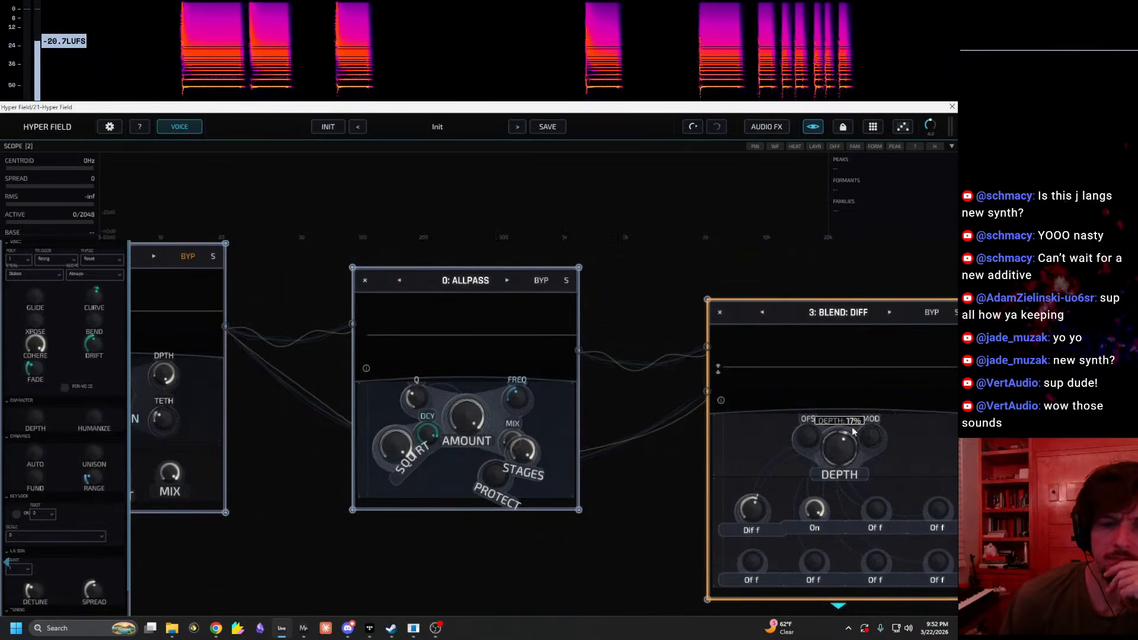
{"action": "left_click_drag", "start_coordinate": [850, 441], "coordinate": [844, 393]}
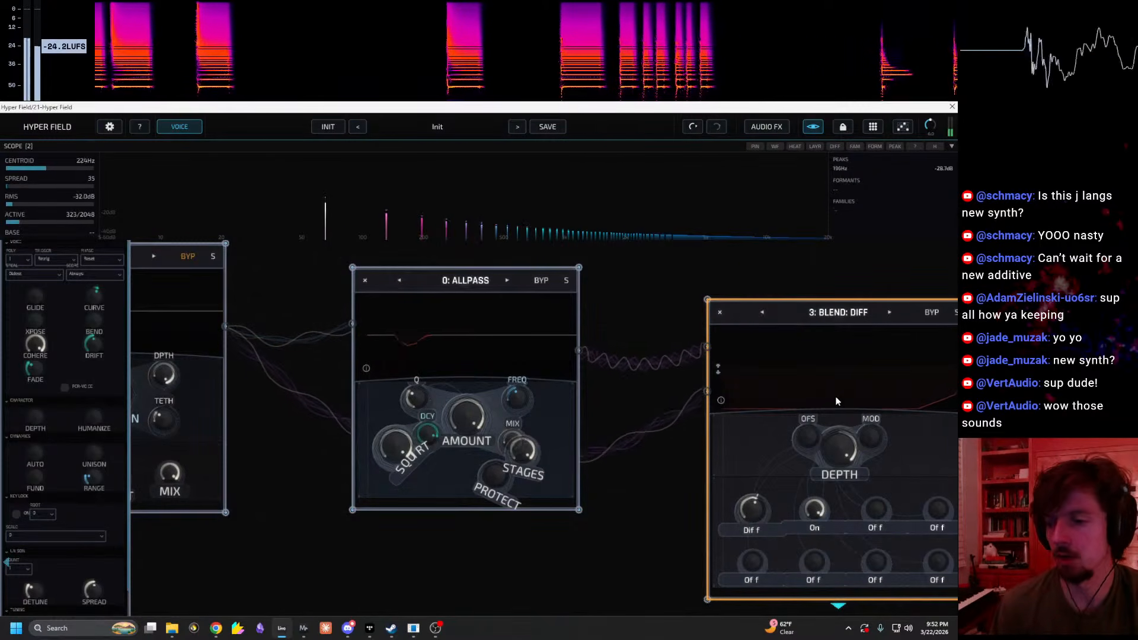
{"action": "left_click", "coordinate": [852, 54]}
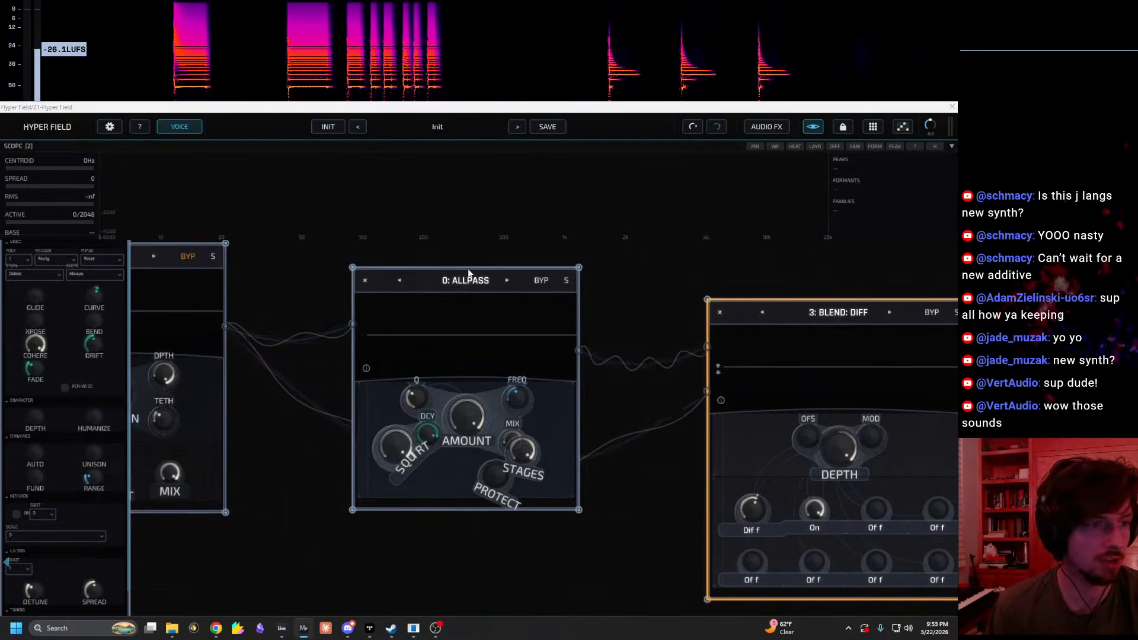
Step: Compare the bypassed and enabled Diff blend on the spectrogram, examining the frequency and timing of the notes
{"action": "left_click_drag", "start_coordinate": [820, 272], "coordinate": [817, 257]}
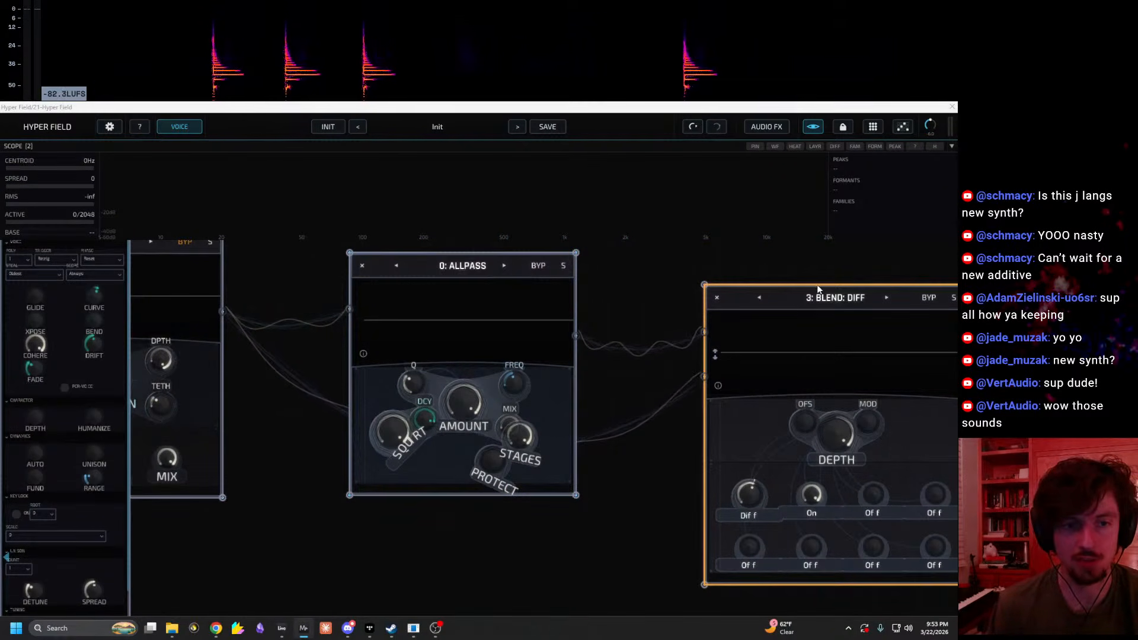
{"action": "right_click", "coordinate": [796, 305]}
{"action": "left_click", "coordinate": [821, 329]}
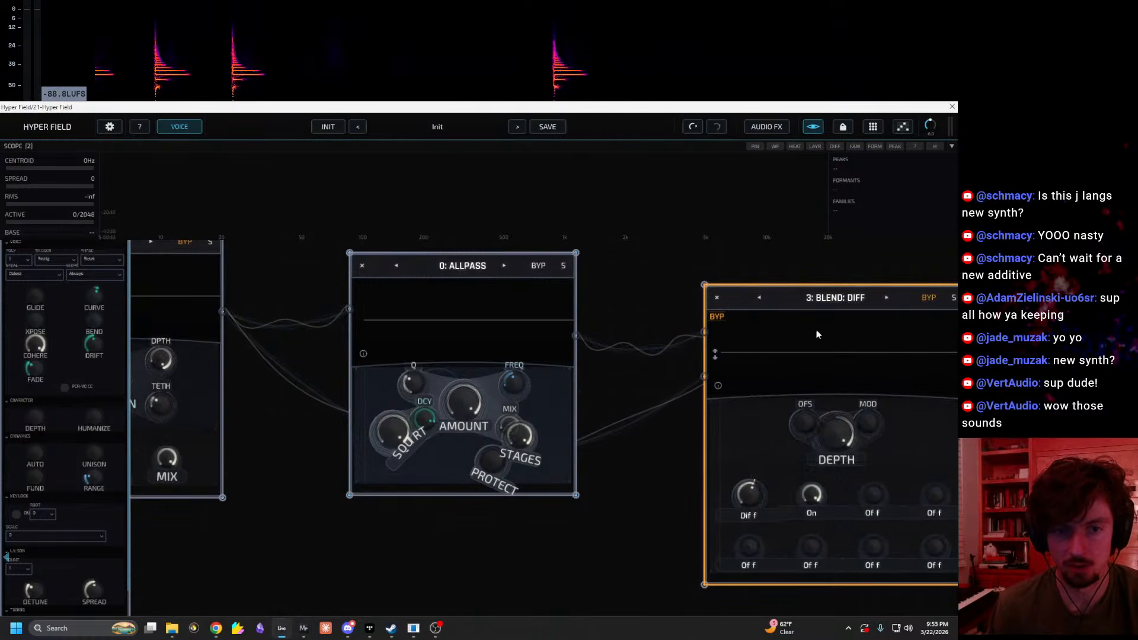
{"action": "left_click_drag", "start_coordinate": [679, 77], "coordinate": [788, 78]}
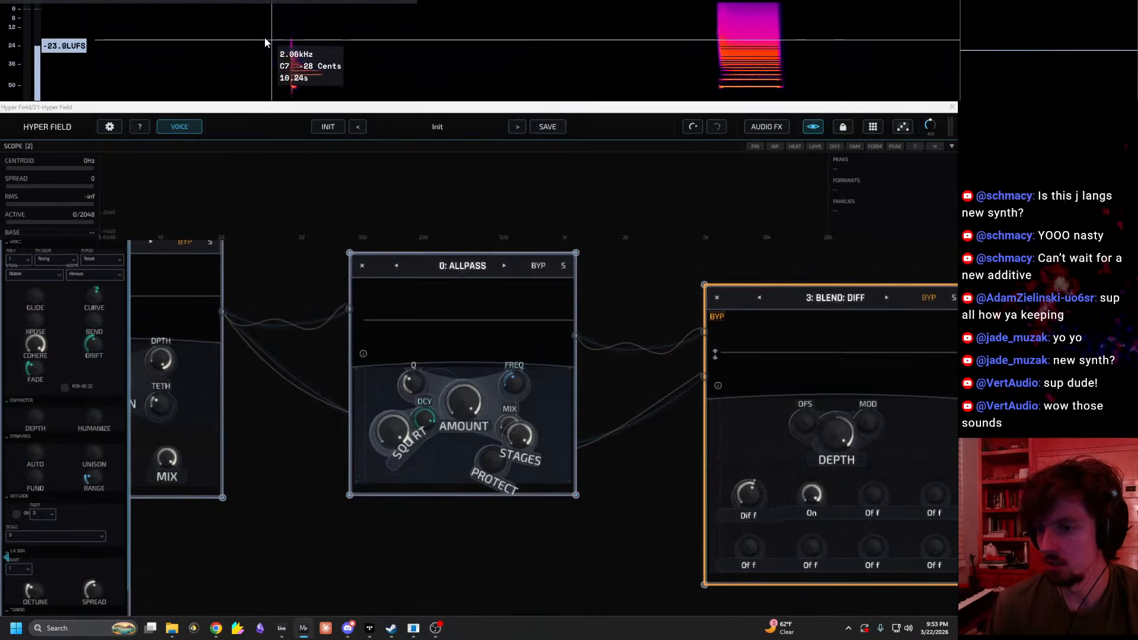
{"action": "right_click", "coordinate": [796, 305]}
{"action": "left_click", "coordinate": [816, 326]}
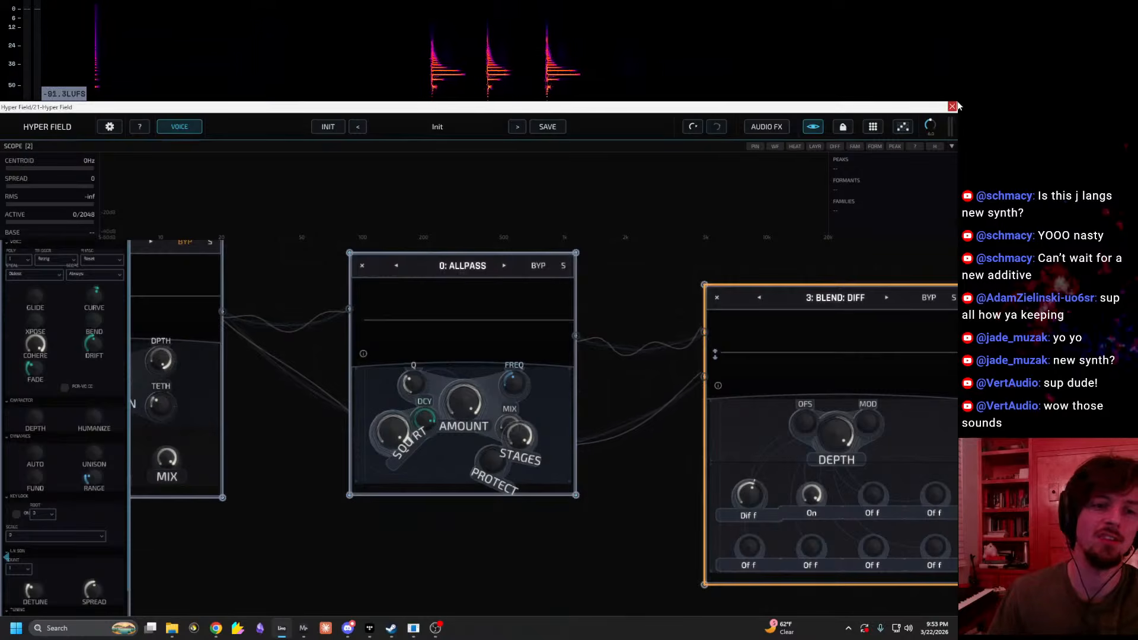
{"action": "left_click", "coordinate": [332, 76]}
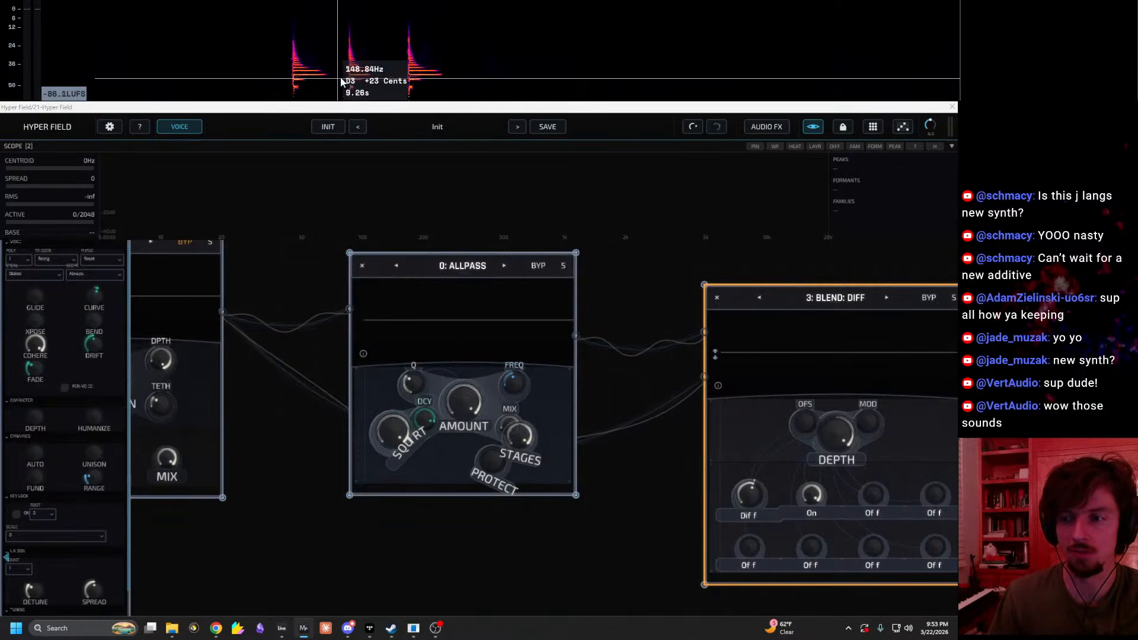
{"action": "mouse_move", "coordinate": [278, 28]}
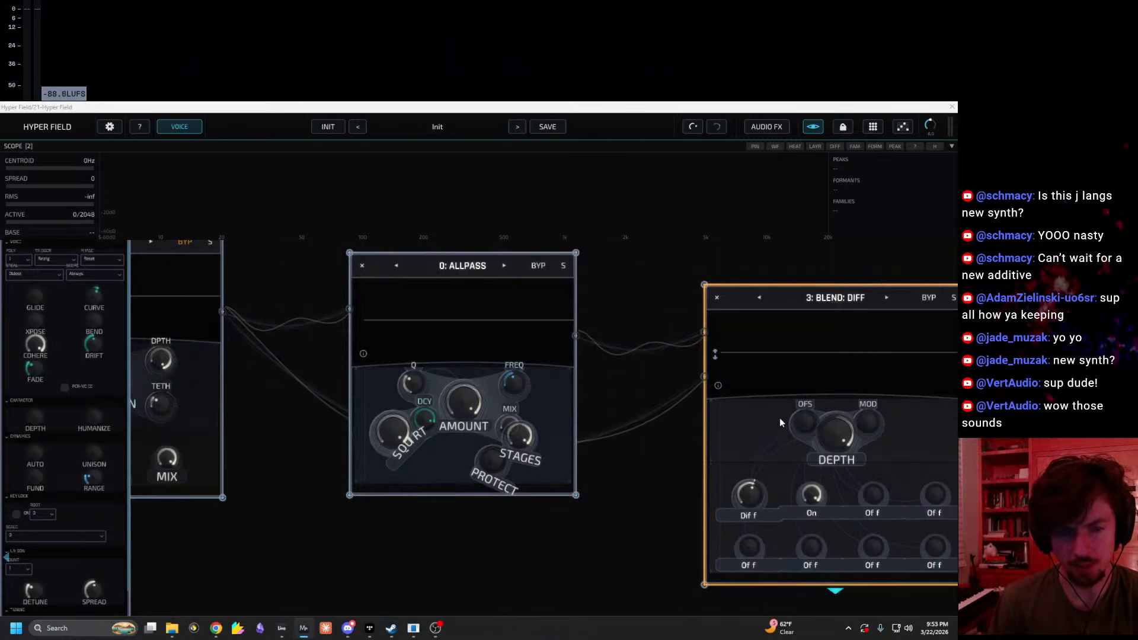
{"action": "left_click", "coordinate": [498, 78]}
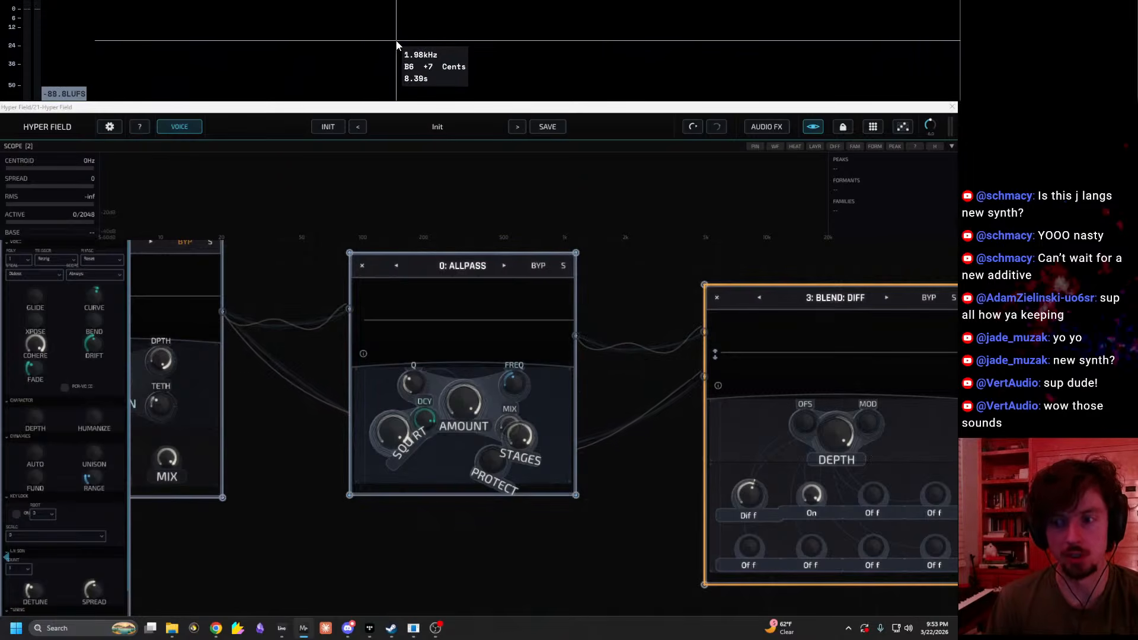
{"action": "left_click_drag", "start_coordinate": [648, 308], "coordinate": [530, 295]}
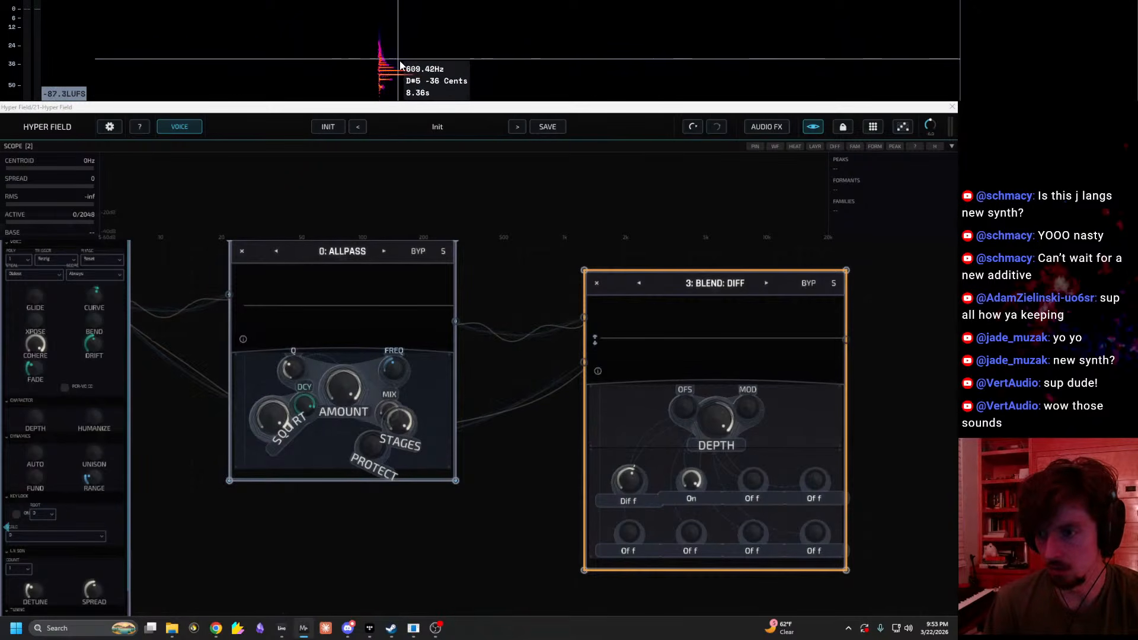
{"action": "left_click_drag", "start_coordinate": [873, 371], "coordinate": [753, 382]}
{"action": "scroll", "coordinate": [636, 465], "scroll_direction": "down", "scroll_amount": 3}
{"action": "scroll", "coordinate": [643, 460], "scroll_direction": "up", "scroll_amount": 3}
{"action": "left_click_drag", "start_coordinate": [643, 460], "coordinate": [667, 456]}
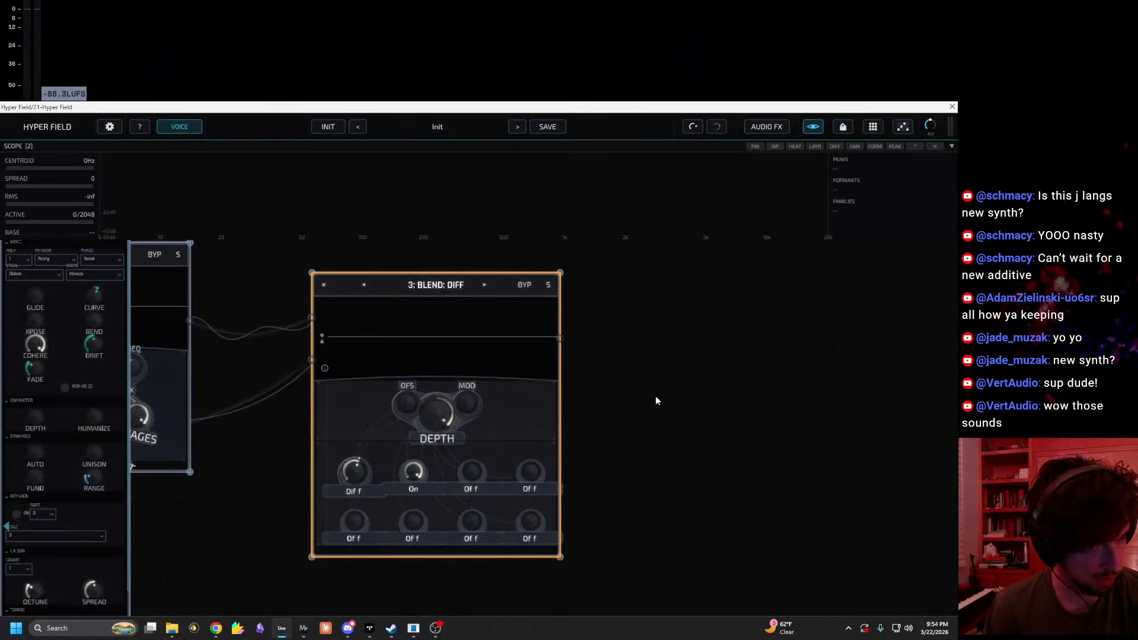
{"action": "left_click_drag", "start_coordinate": [782, 401], "coordinate": [741, 406]}
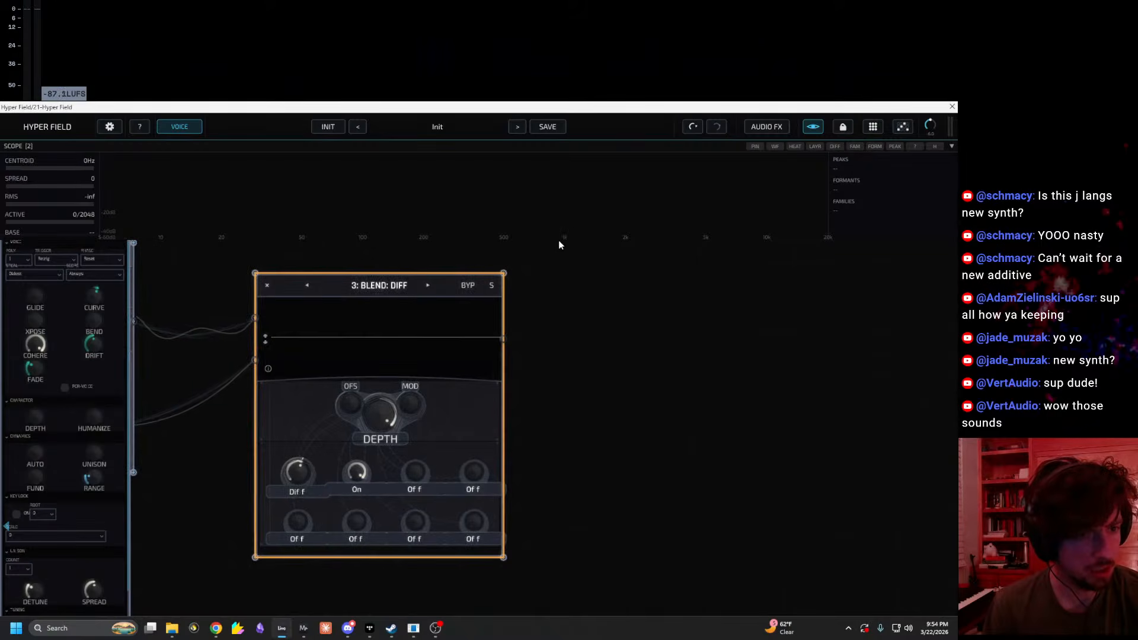
{"action": "mouse_move", "coordinate": [391, 286]}
{"action": "left_mouse_down"}
{"action": "mouse_move", "coordinate": [432, 292]}
{"action": "mouse_move", "coordinate": [398, 280]}
{"action": "left_mouse_up"}
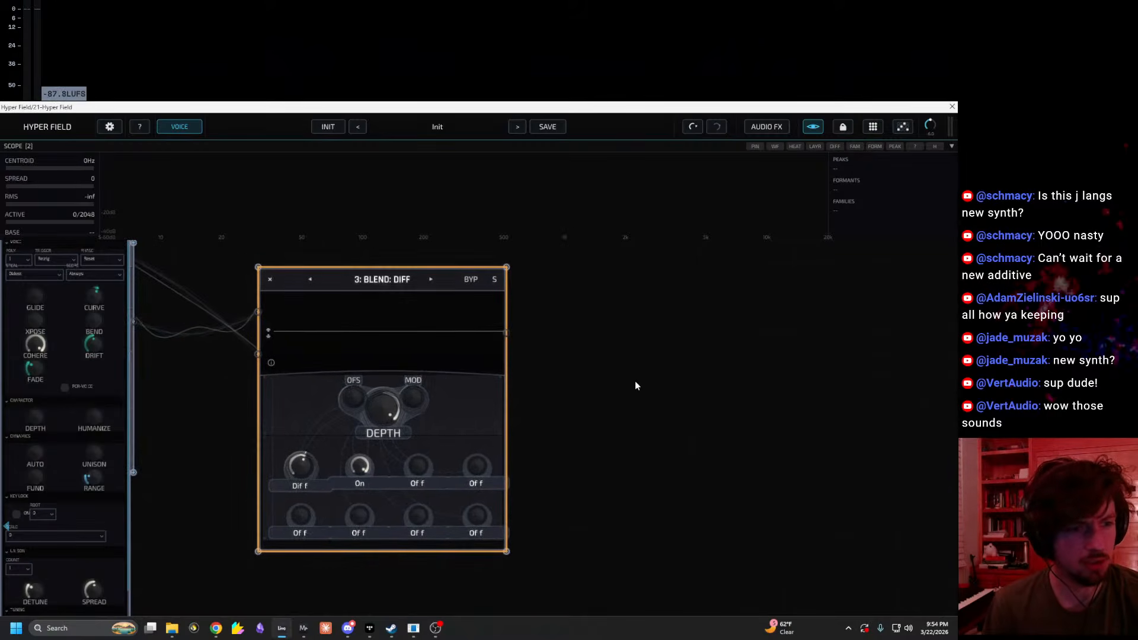
Step: Browse the generator, effect, blend, time and shape categories of the node browser for available nodes
{"action": "right_click", "coordinate": [658, 403]}
{"action": "left_click", "coordinate": [880, 528]}
{"action": "right_click", "coordinate": [658, 428]}
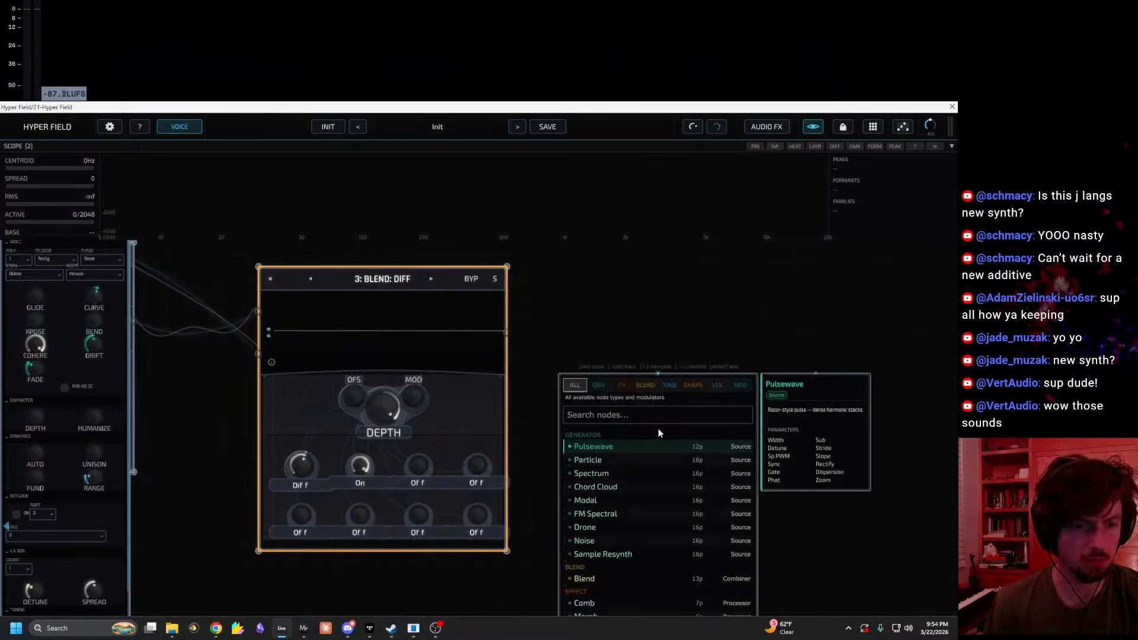
{"action": "left_click", "coordinate": [601, 384]}
{"action": "left_click", "coordinate": [622, 386]}
{"action": "left_click", "coordinate": [646, 385]}
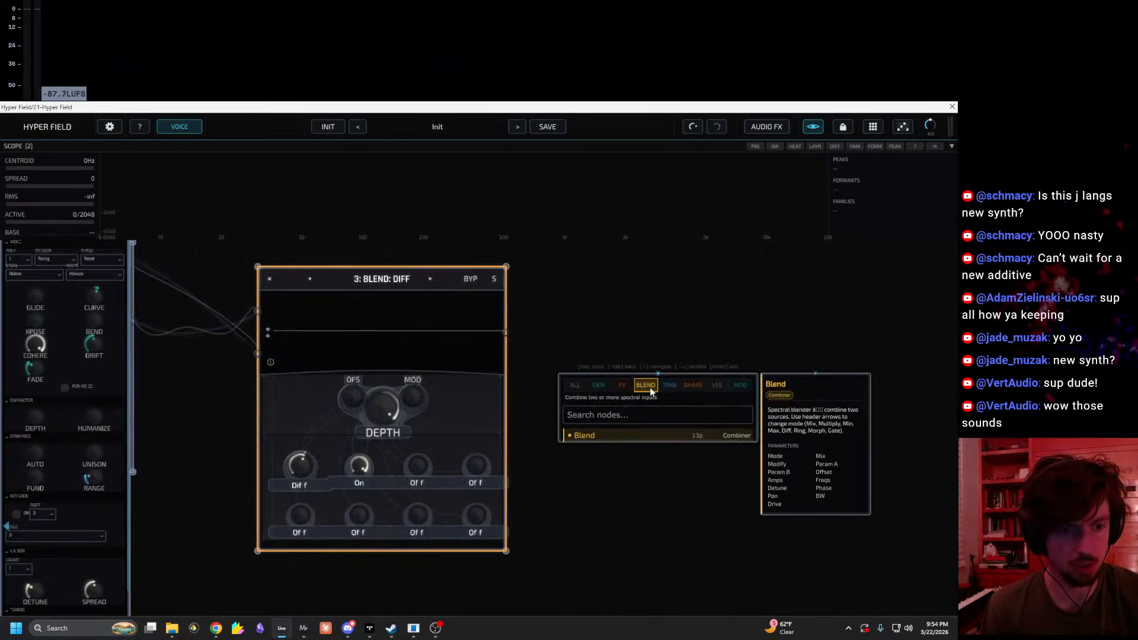
{"action": "left_click", "coordinate": [669, 385]}
{"action": "left_click", "coordinate": [695, 388]}
{"action": "left_click", "coordinate": [669, 385]}
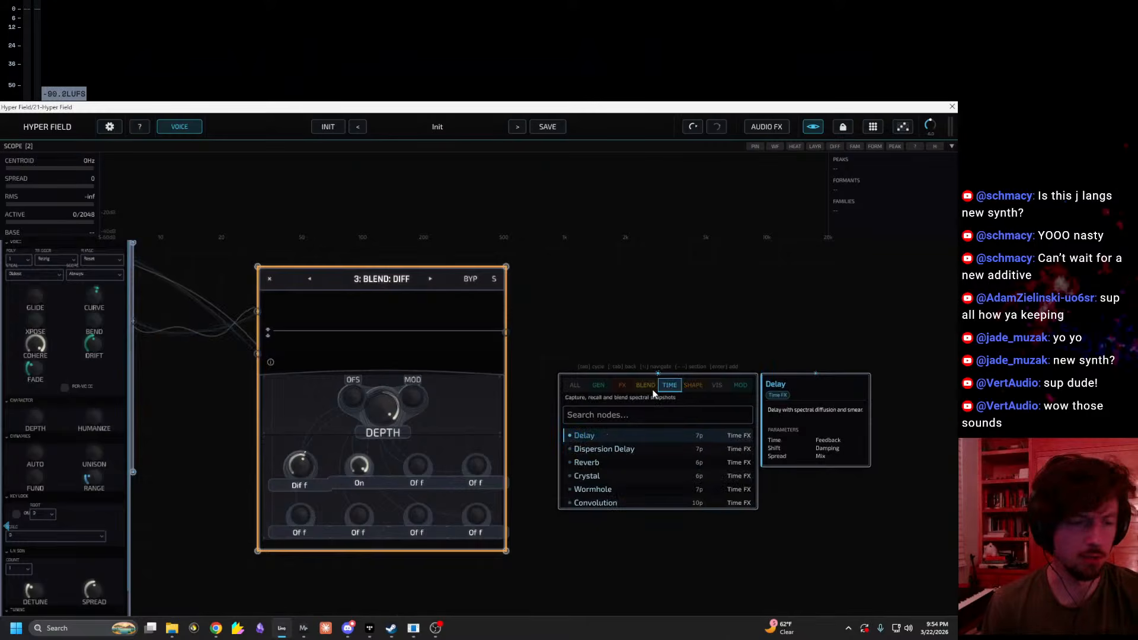
{"action": "left_click", "coordinate": [628, 386]}
{"action": "left_click", "coordinate": [640, 334]}
Step: Add a Mortality node and place it after the Diff Blend node
{"action": "right_click", "coordinate": [660, 339]}
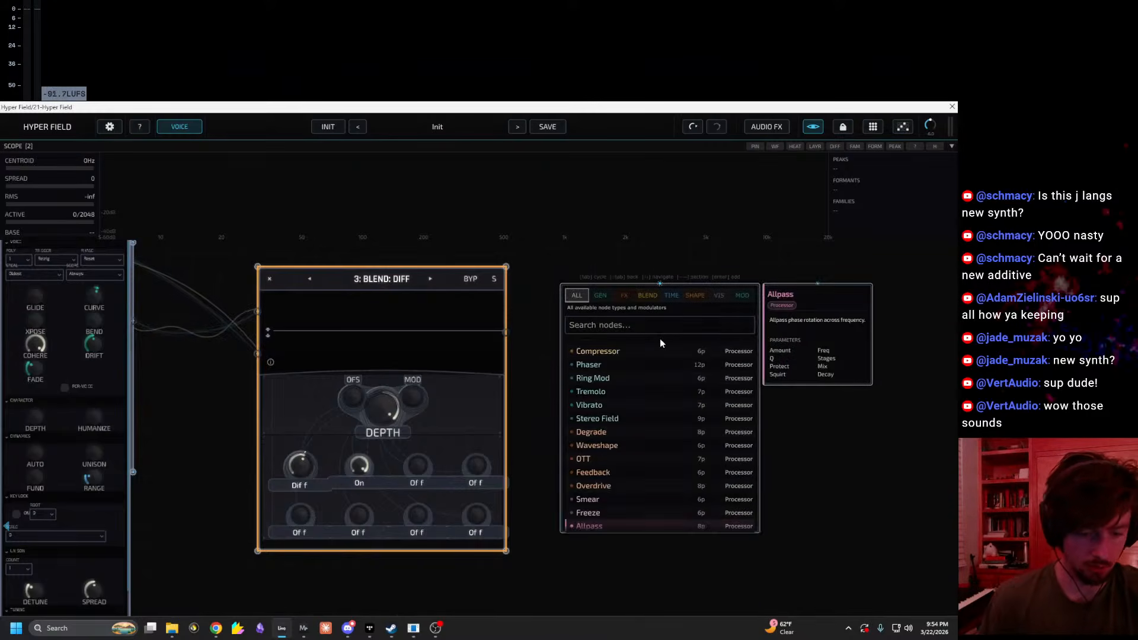
{"action": "type", "text": "mort"}
{"action": "key", "text": "Return"}
{"action": "left_click_drag", "start_coordinate": [660, 339], "coordinate": [610, 453]}
{"action": "left_click_drag", "start_coordinate": [581, 404], "coordinate": [653, 380]}
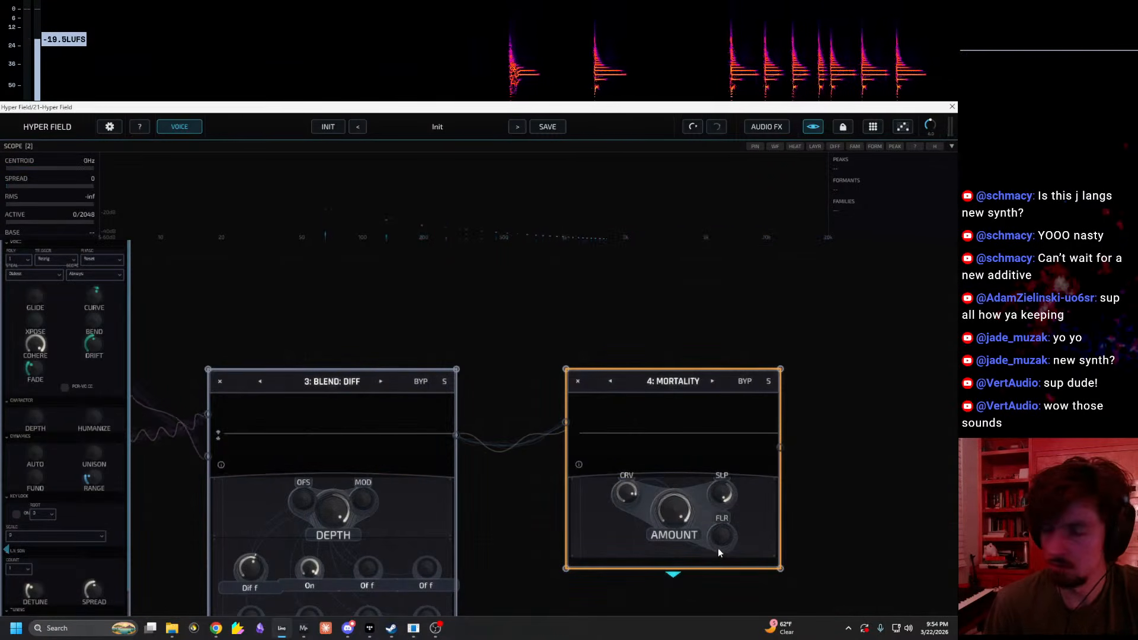
Step: Adjust the Release of the Global amp envelope while playing notes
{"action": "left_click_drag", "start_coordinate": [564, 506], "coordinate": [949, 178]}
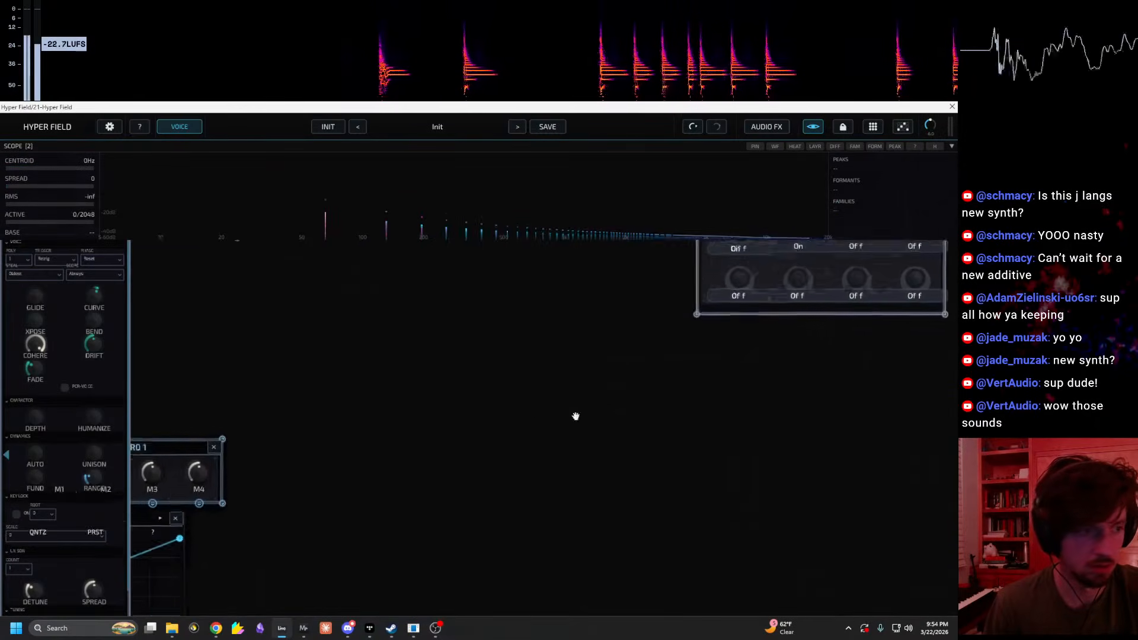
{"action": "left_click_drag", "start_coordinate": [534, 421], "coordinate": [779, 390]}
{"action": "left_click_drag", "start_coordinate": [556, 447], "coordinate": [932, 385]}
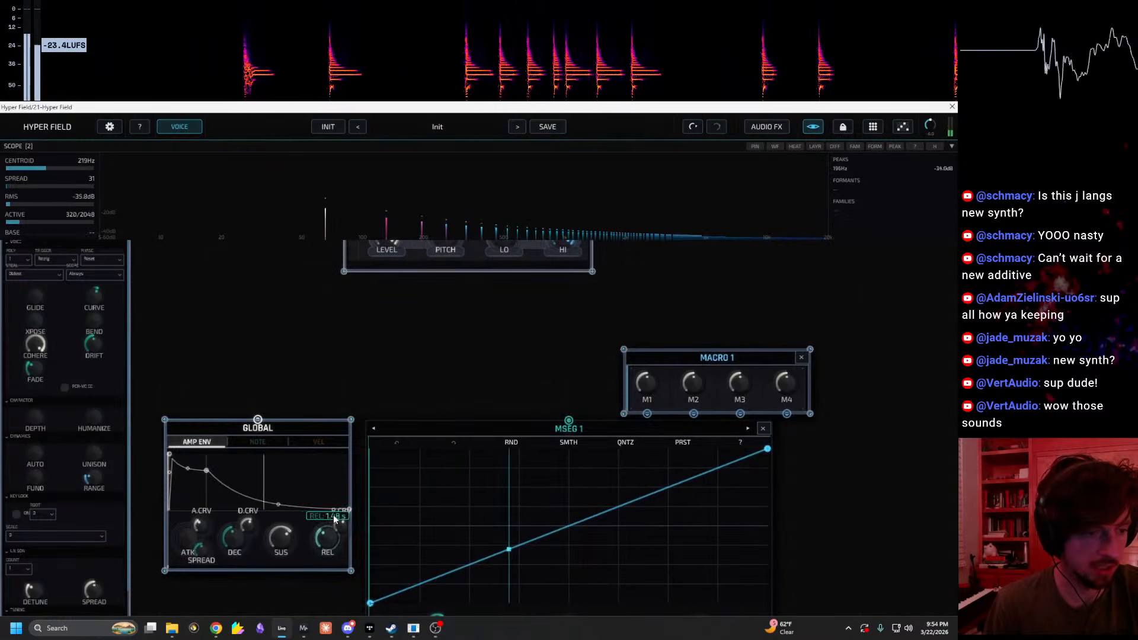
{"action": "left_click_drag", "start_coordinate": [324, 519], "coordinate": [319, 520]}
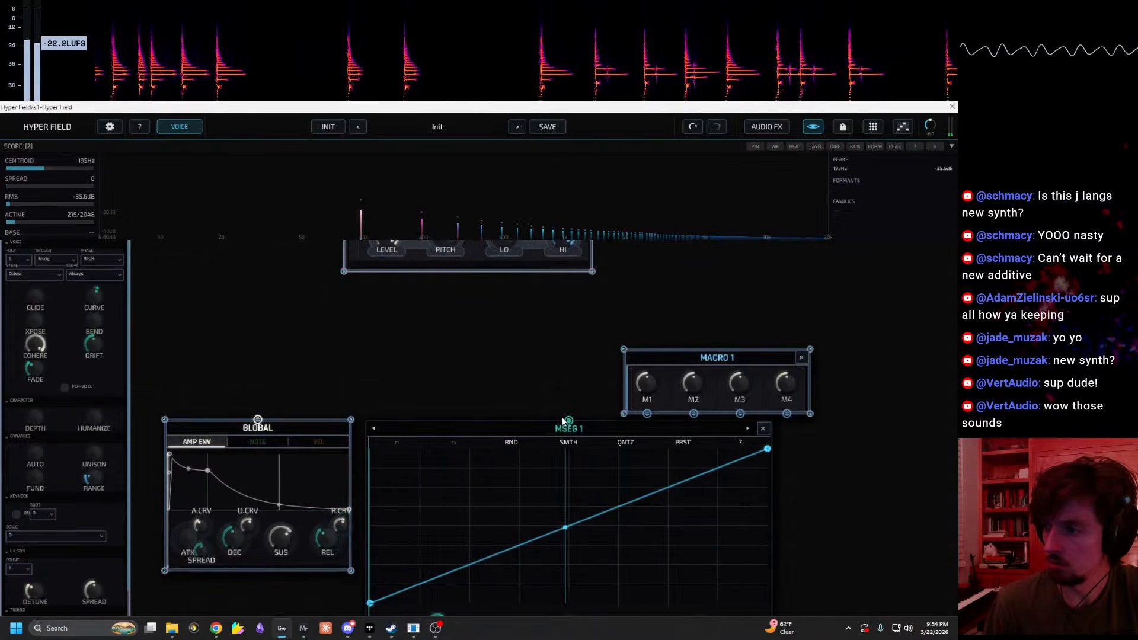
Step: Audition the Mortality node by adjusting its Slope and Amount while playing notes
{"action": "left_click_drag", "start_coordinate": [788, 302], "coordinate": [332, 533]}
{"action": "left_click_drag", "start_coordinate": [761, 484], "coordinate": [249, 597]}
{"action": "left_click_drag", "start_coordinate": [776, 299], "coordinate": [761, 303]}
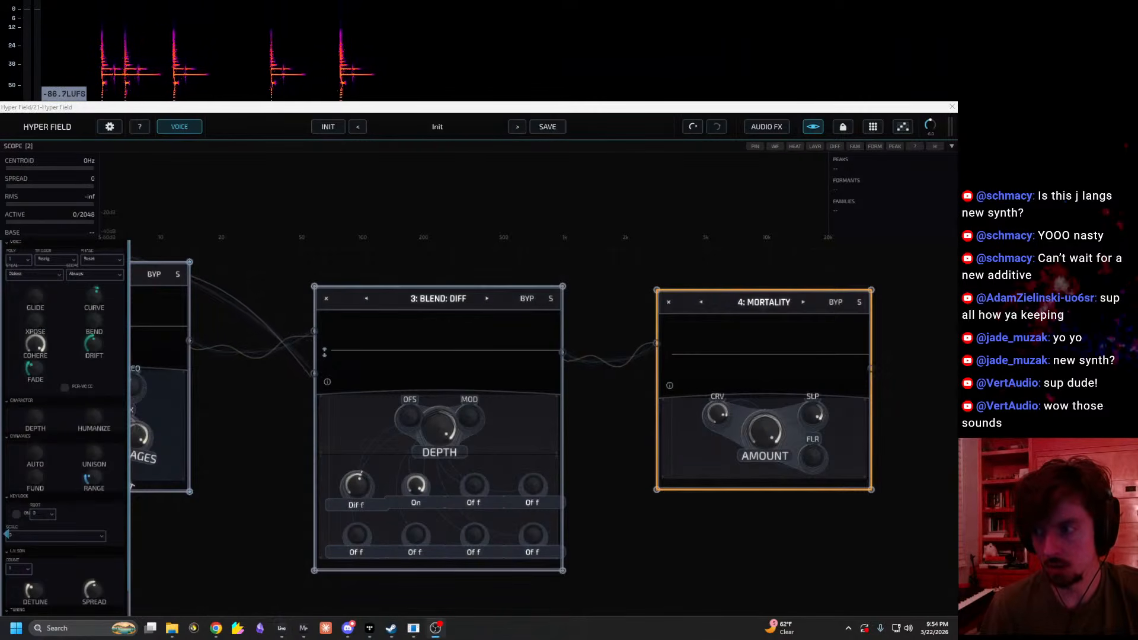
{"action": "left_click_drag", "start_coordinate": [709, 562], "coordinate": [504, 632]}
{"action": "left_click_drag", "start_coordinate": [759, 531], "coordinate": [806, 455]}
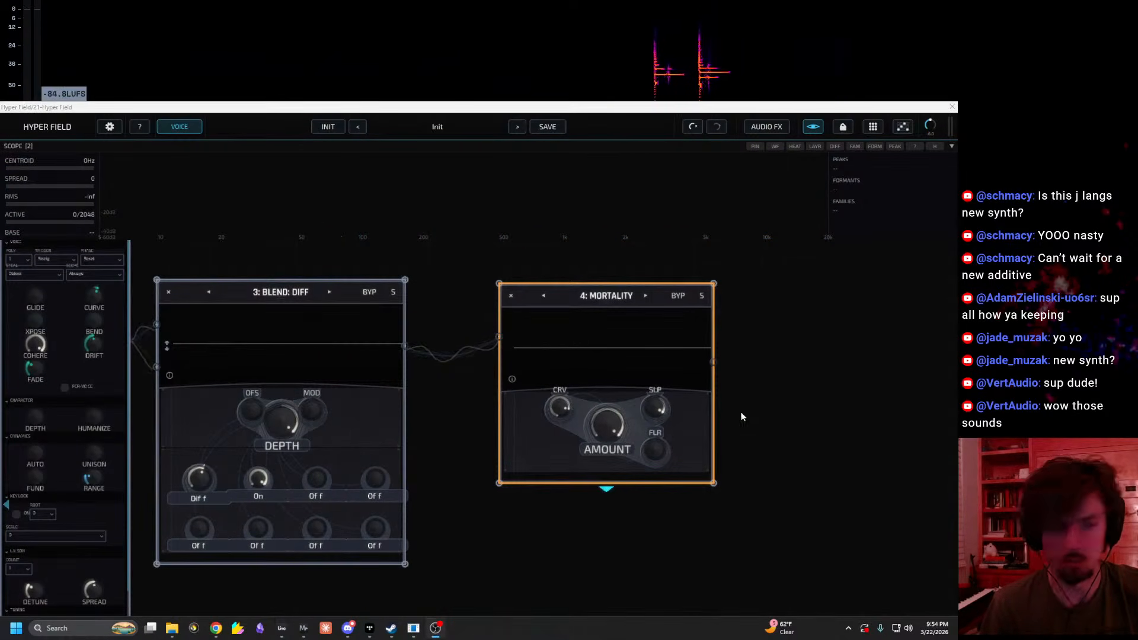
{"action": "left_click_drag", "start_coordinate": [660, 415], "coordinate": [658, 450]}
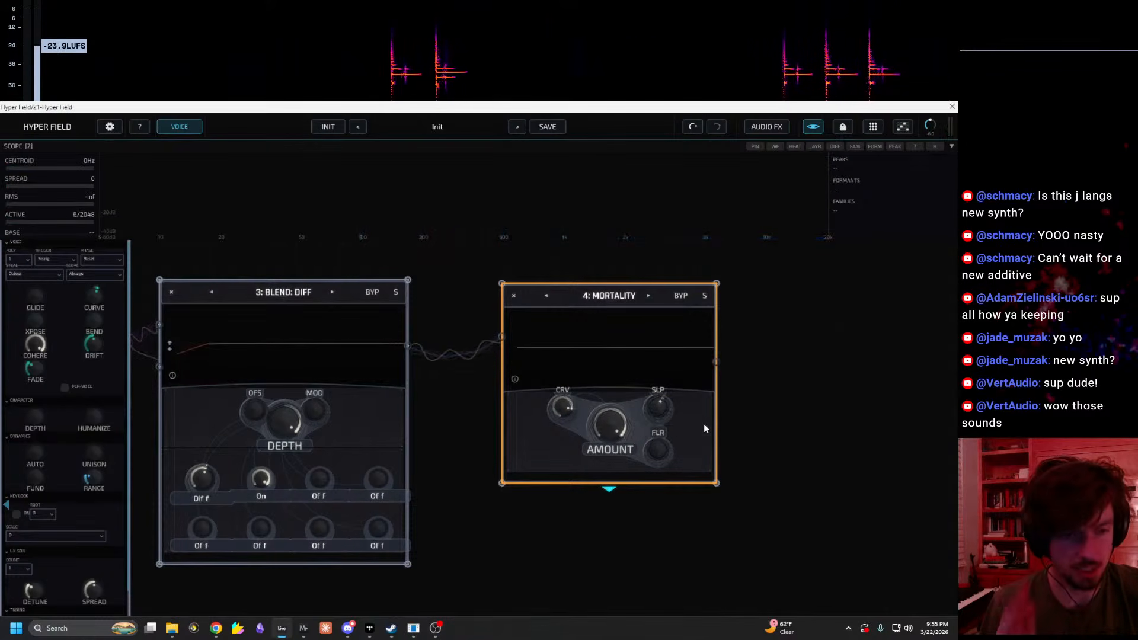
{"action": "mouse_move", "coordinate": [613, 429]}
{"action": "left_mouse_down"}
{"action": "mouse_move", "coordinate": [613, 503]}
{"action": "mouse_move", "coordinate": [612, 437]}
{"action": "left_mouse_up"}
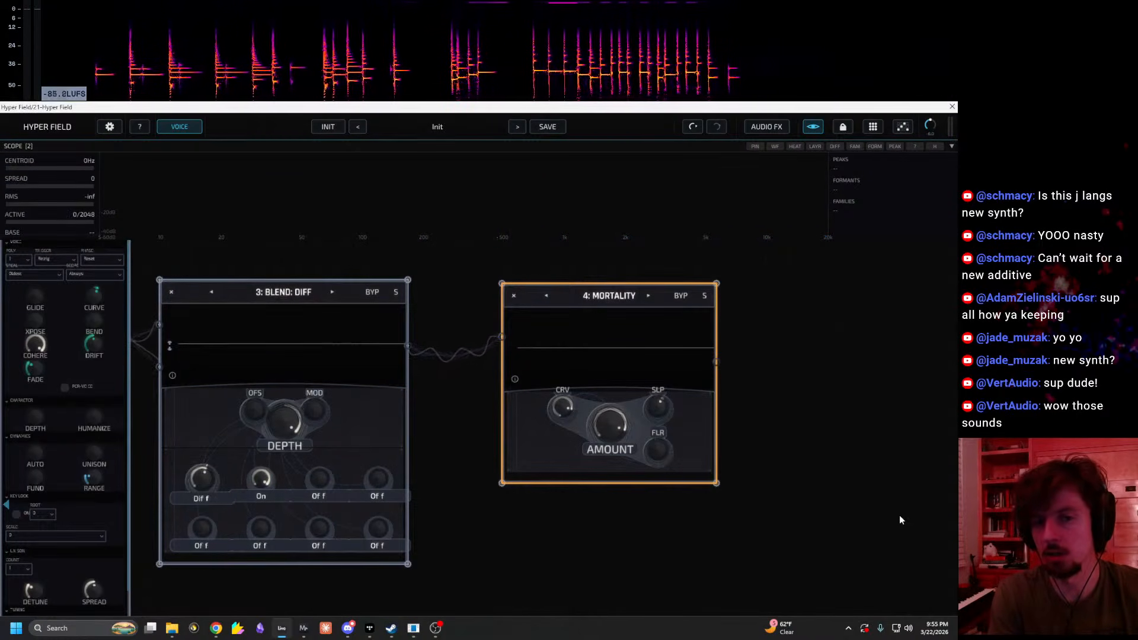
Step: Add a Delay node and place it directly after the Mortality node
{"action": "left_click_drag", "start_coordinate": [457, 510], "coordinate": [883, 510]}
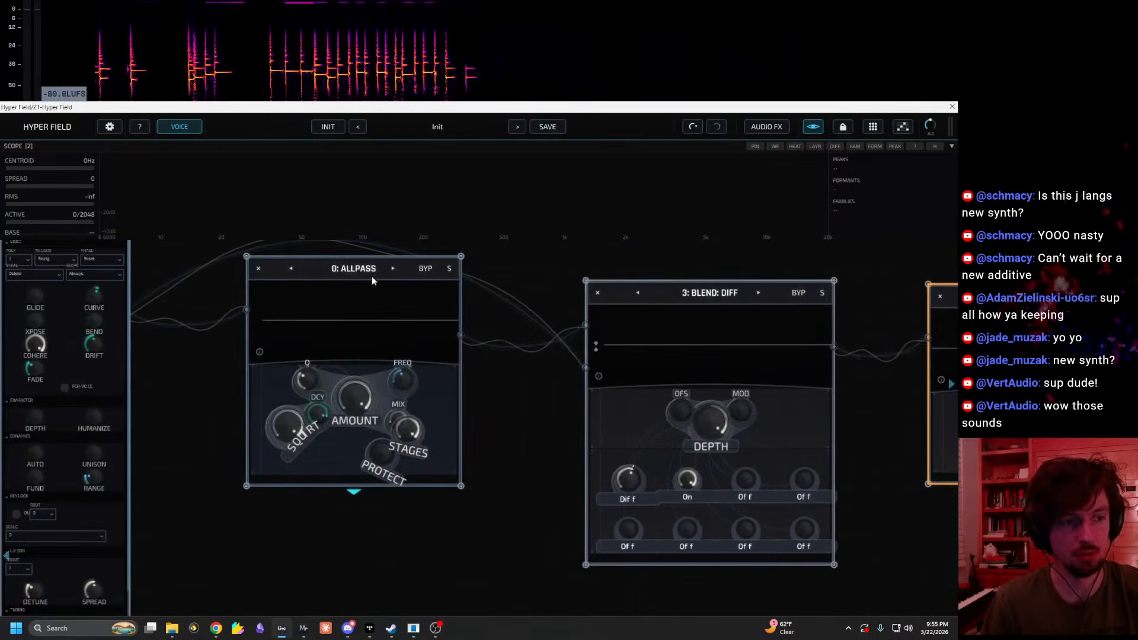
{"action": "left_click_drag", "start_coordinate": [510, 271], "coordinate": [377, 322]}
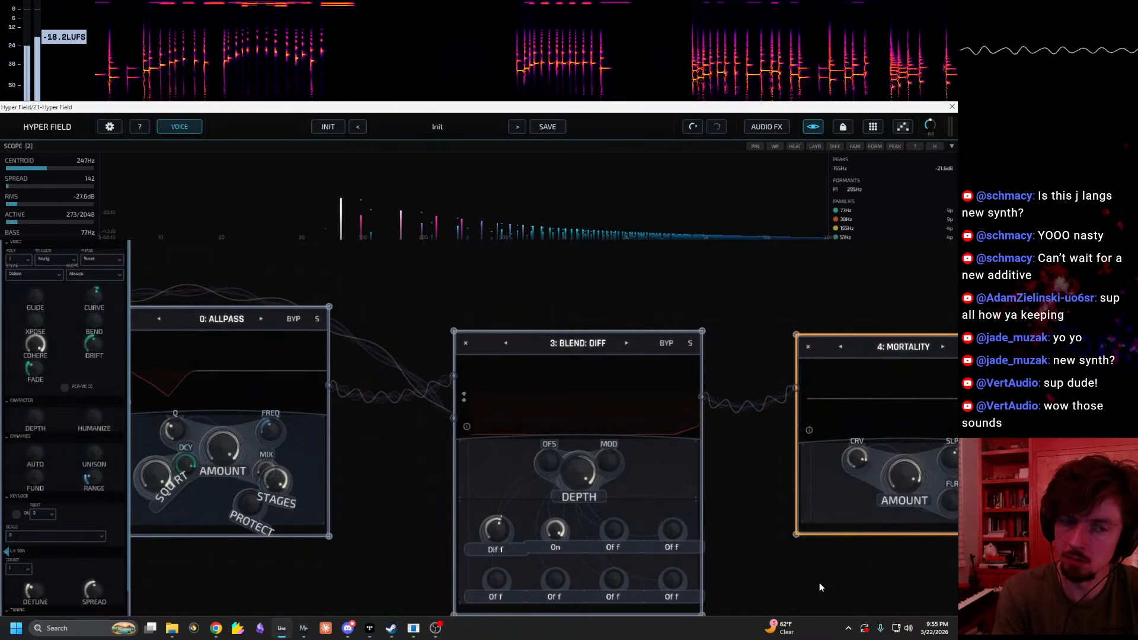
{"action": "left_click_drag", "start_coordinate": [819, 582], "coordinate": [426, 539]}
{"action": "right_click", "coordinate": [926, 440]}
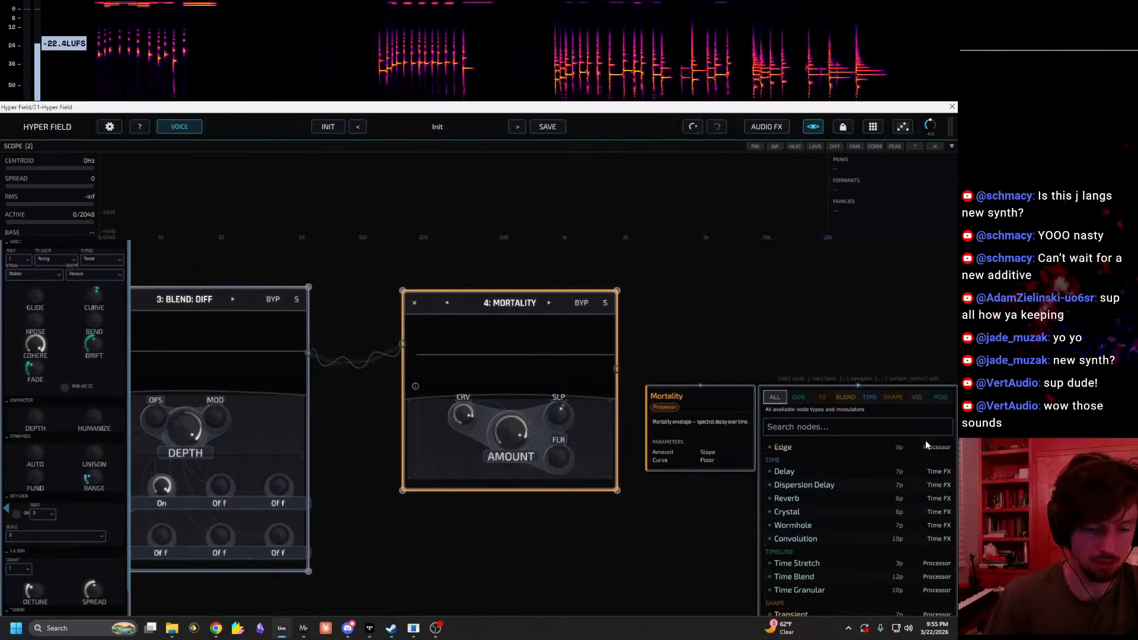
{"action": "type", "text": "del"}
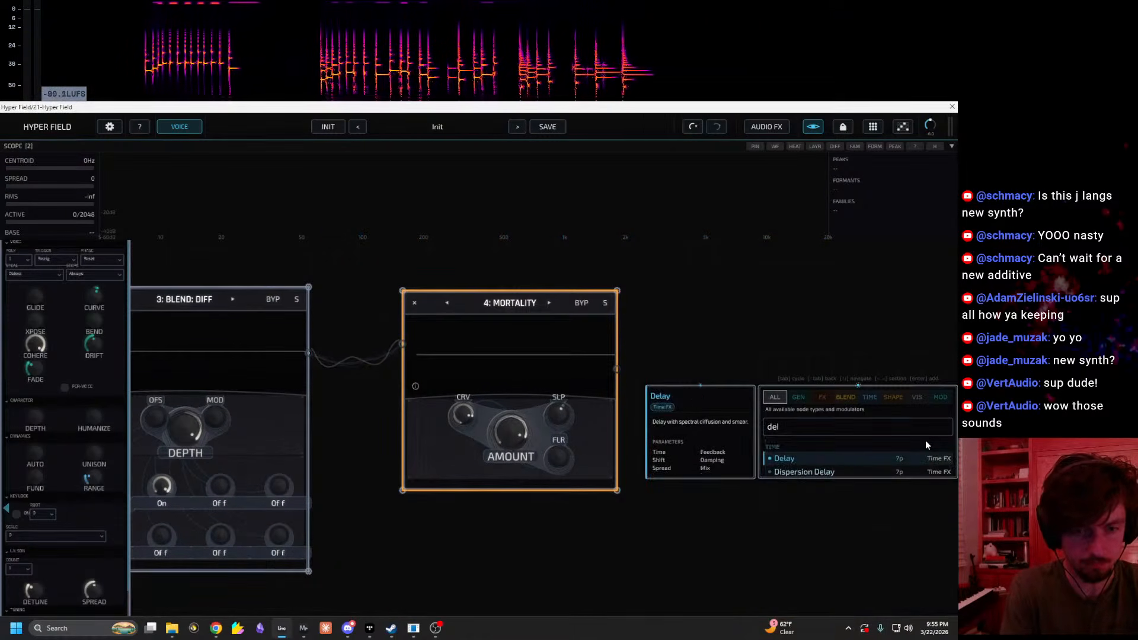
{"action": "key", "text": "Return"}
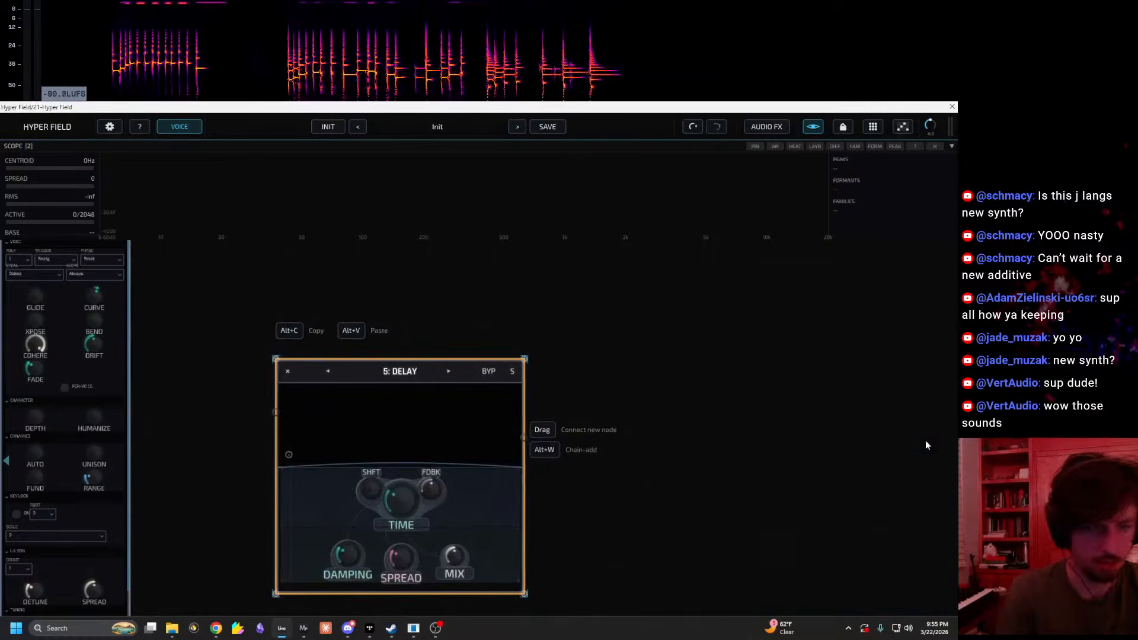
{"action": "left_click_drag", "start_coordinate": [455, 307], "coordinate": [836, 435]}
{"action": "left_click_drag", "start_coordinate": [789, 500], "coordinate": [646, 393]}
{"action": "left_click_drag", "start_coordinate": [620, 350], "coordinate": [578, 236]}
Step: Set the Delay node's Mix to 55% and adjust its Feedback while playing a note
{"action": "scroll", "coordinate": [696, 501], "scroll_direction": "up", "scroll_amount": 4}
{"action": "left_click_drag", "start_coordinate": [760, 518], "coordinate": [784, 594]}
{"action": "left_click_drag", "start_coordinate": [646, 519], "coordinate": [649, 513]}
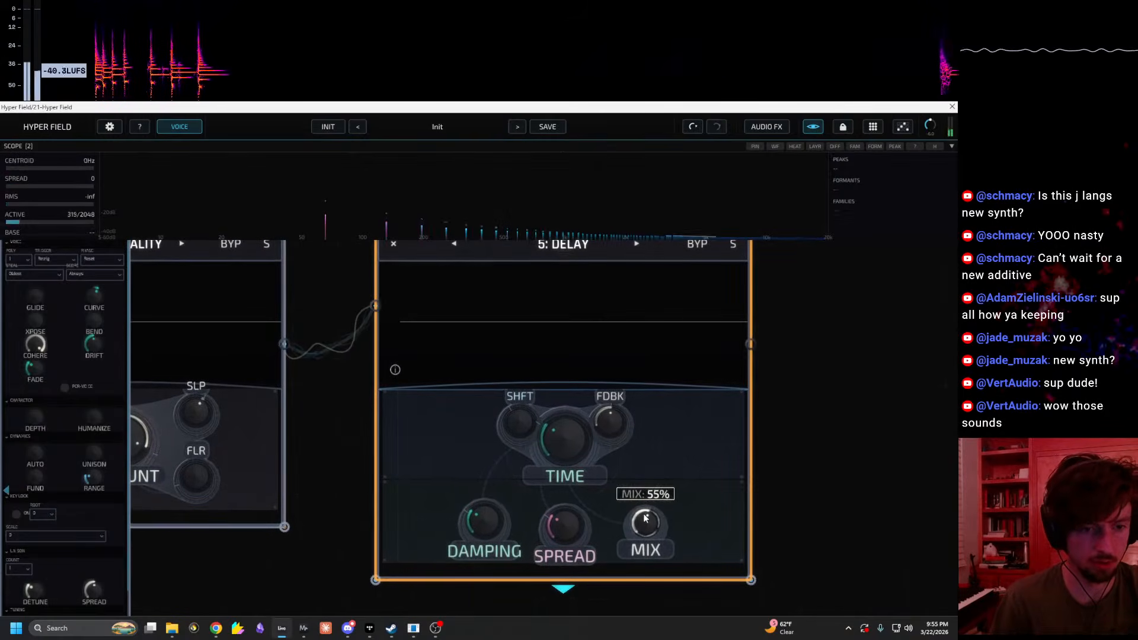
{"action": "left_click_drag", "start_coordinate": [605, 415], "coordinate": [585, 438]}
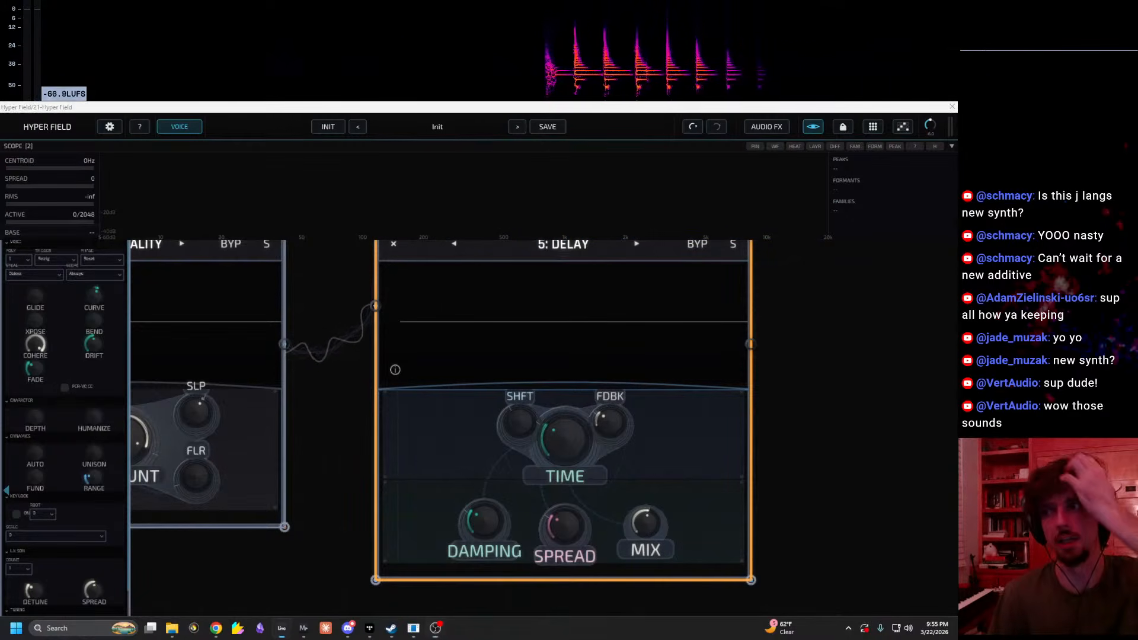
{"action": "left_click_drag", "start_coordinate": [849, 477], "coordinate": [770, 462]}
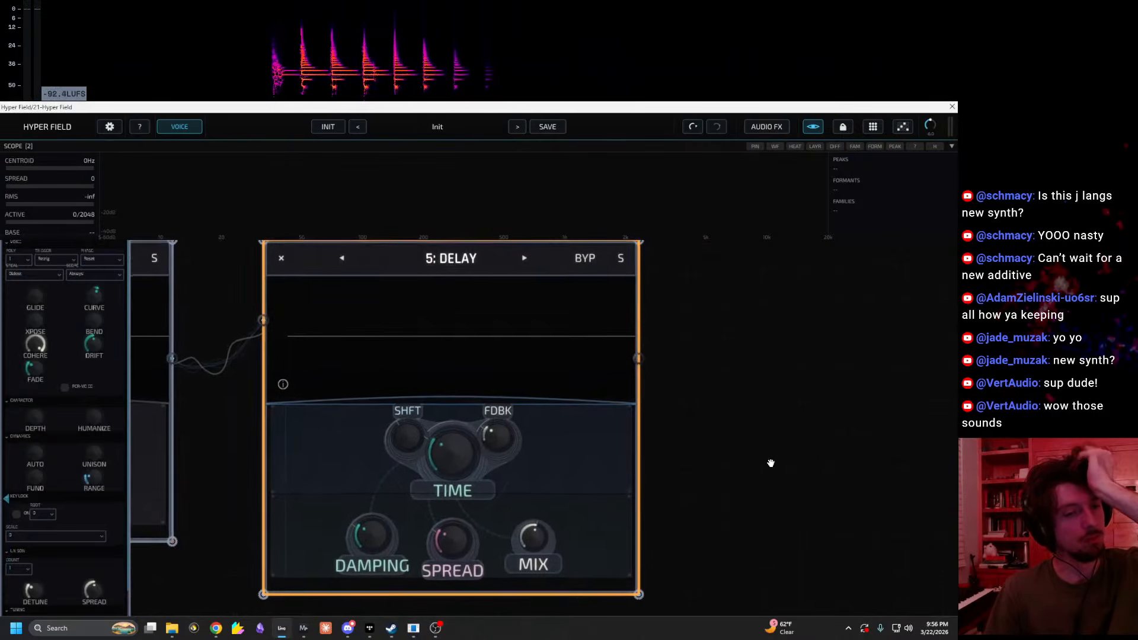
{"action": "scroll", "coordinate": [769, 465], "scroll_direction": "down", "scroll_amount": 2}
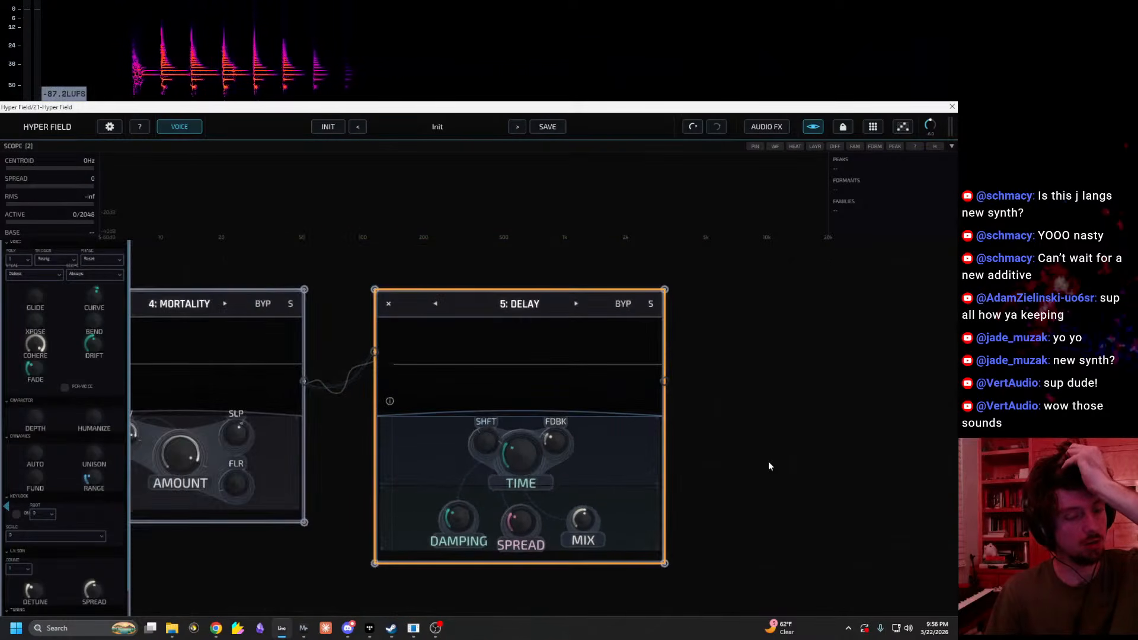
{"action": "left_click_drag", "start_coordinate": [768, 467], "coordinate": [711, 461]}
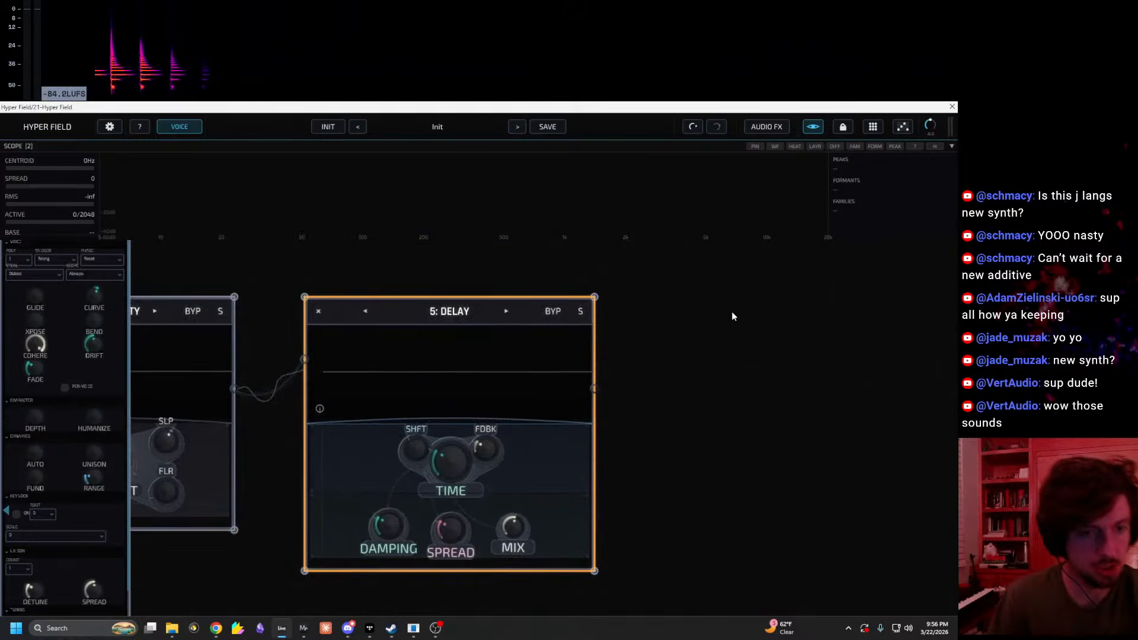
{"action": "scroll", "coordinate": [647, 255], "scroll_direction": "down", "scroll_amount": 3}
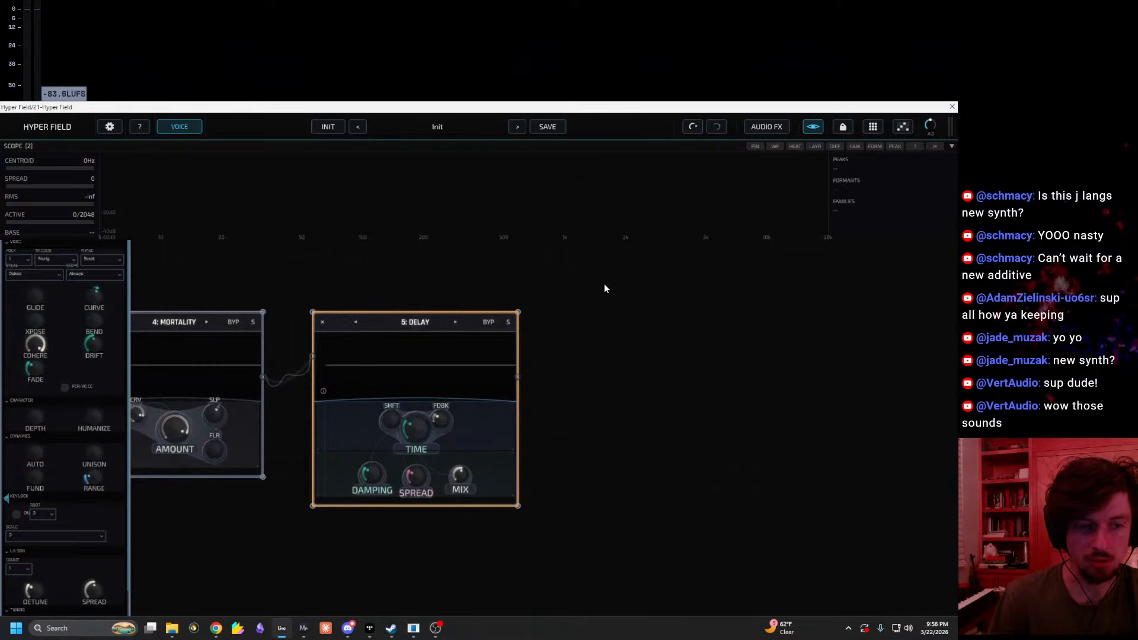
{"action": "left_click_drag", "start_coordinate": [631, 533], "coordinate": [584, 311]}
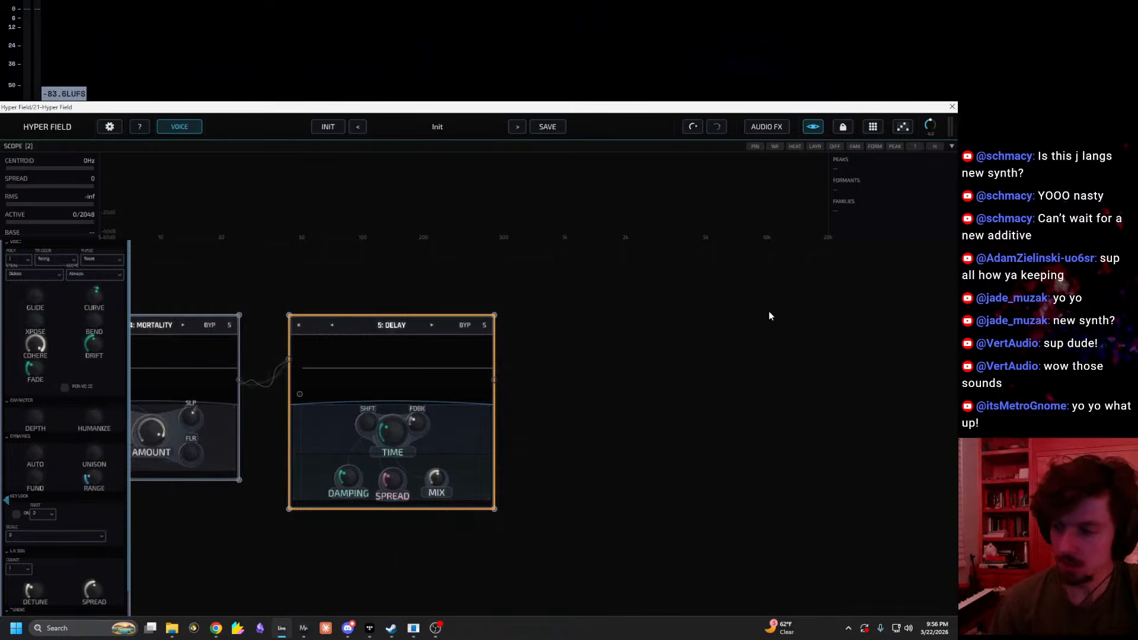
Step: Shorten the Delay node's Time and raise its Feedback for denser repeats
{"action": "left_click", "coordinate": [489, 399]}
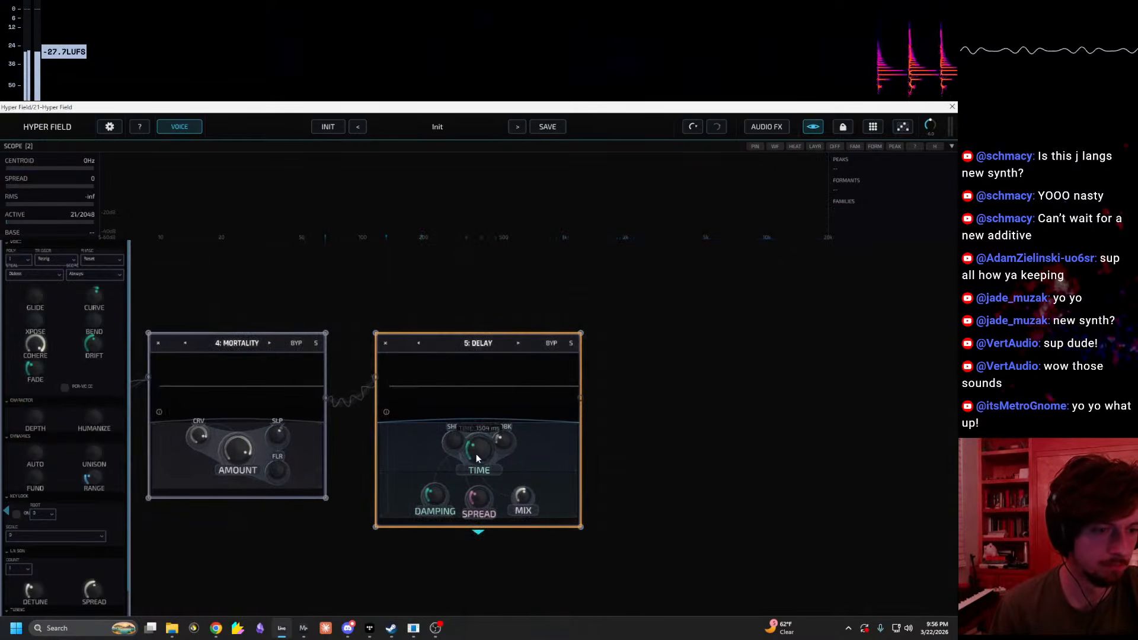
{"action": "left_click_drag", "start_coordinate": [460, 464], "coordinate": [423, 475]}
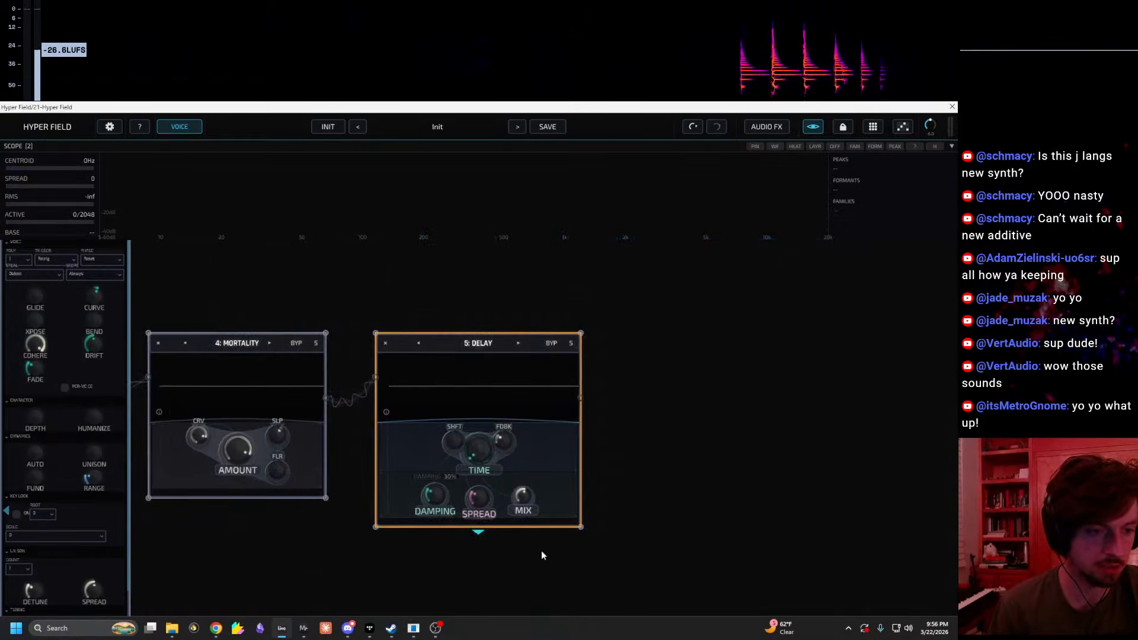
{"action": "scroll", "coordinate": [510, 540], "scroll_direction": "up", "scroll_amount": 2}
{"action": "scroll", "coordinate": [511, 540], "scroll_direction": "up", "scroll_amount": 2}
{"action": "left_click_drag", "start_coordinate": [224, 531], "coordinate": [236, 539]}
{"action": "left_click_drag", "start_coordinate": [416, 429], "coordinate": [500, 369]}
Step: Raise the Delay node's Shift and audition the shifted repeats
{"action": "mouse_move", "coordinate": [396, 392]}
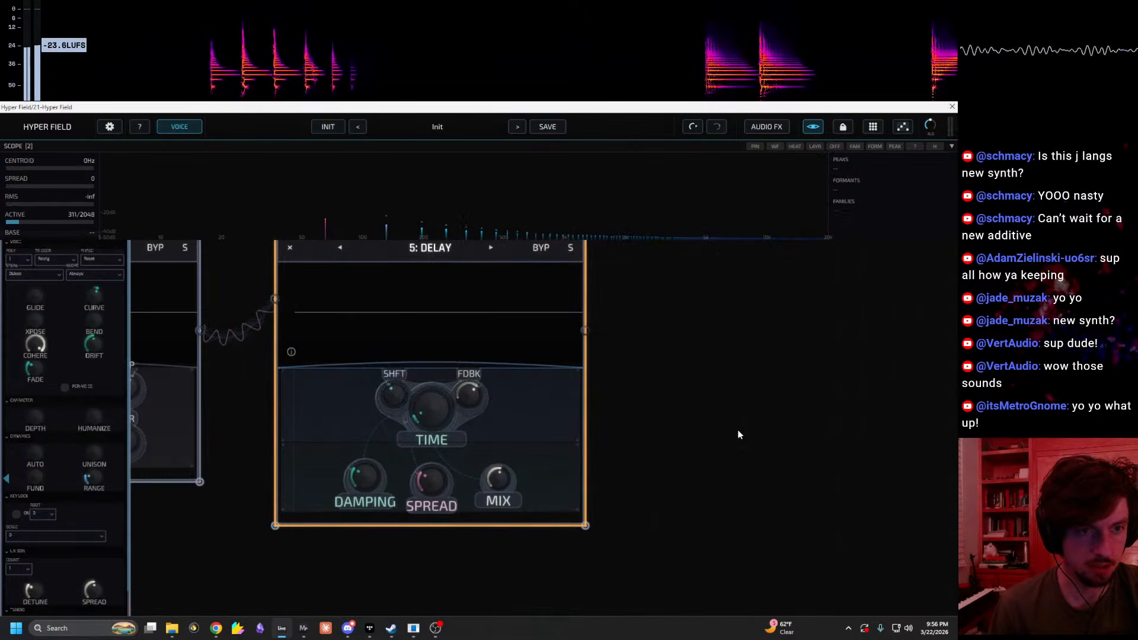
{"action": "left_click_drag", "start_coordinate": [395, 398], "coordinate": [401, 392]}
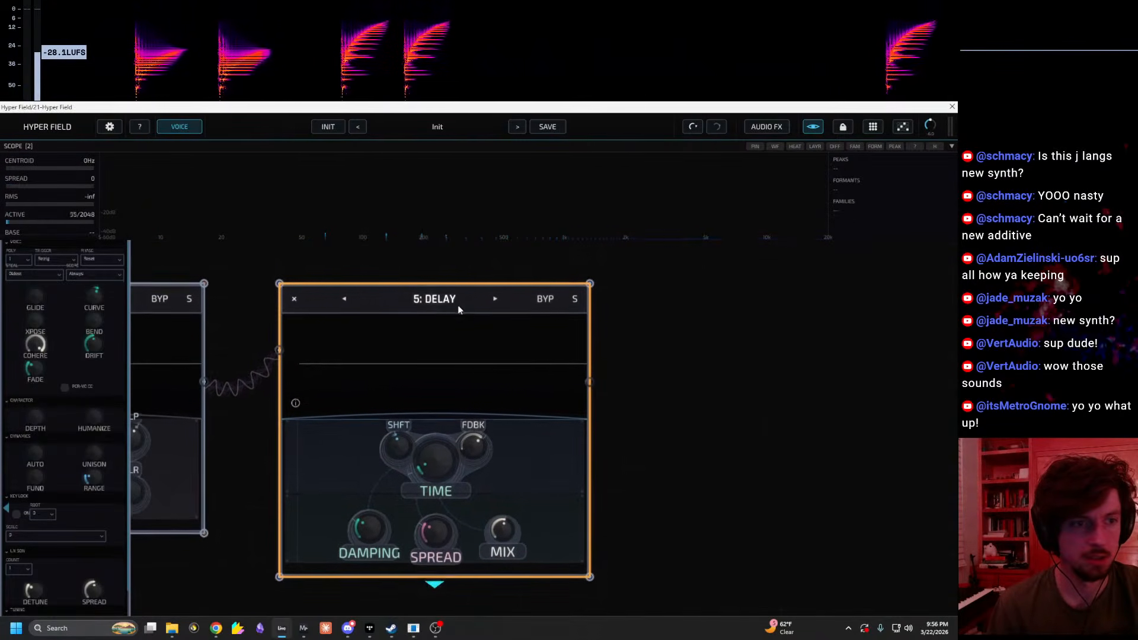
{"action": "left_click", "coordinate": [558, 307]}
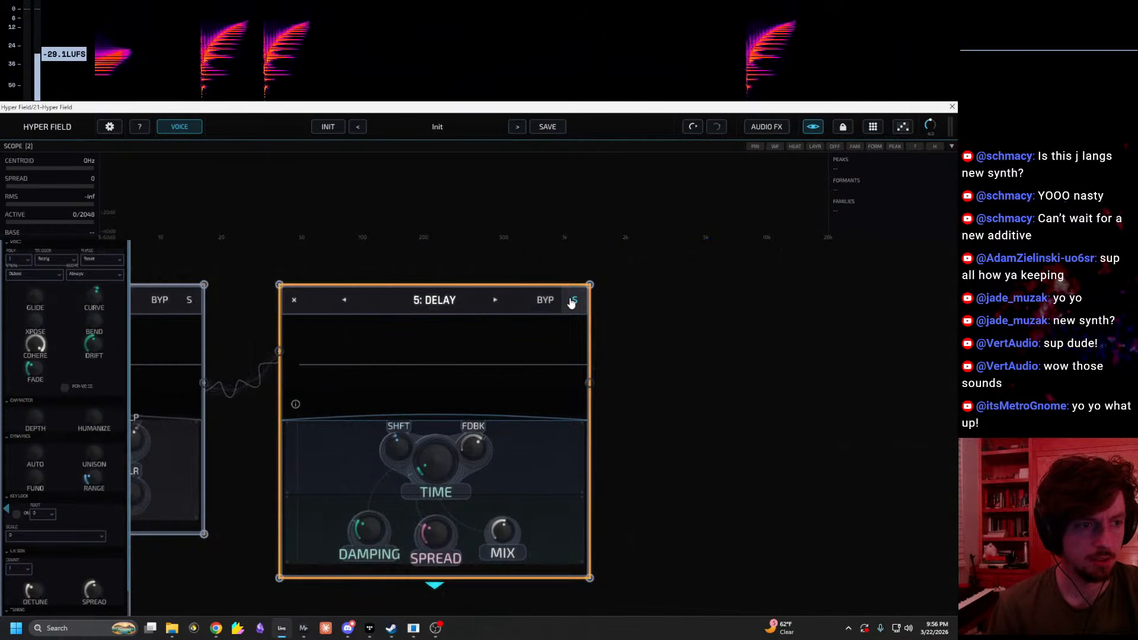
{"action": "left_click", "coordinate": [558, 308]}
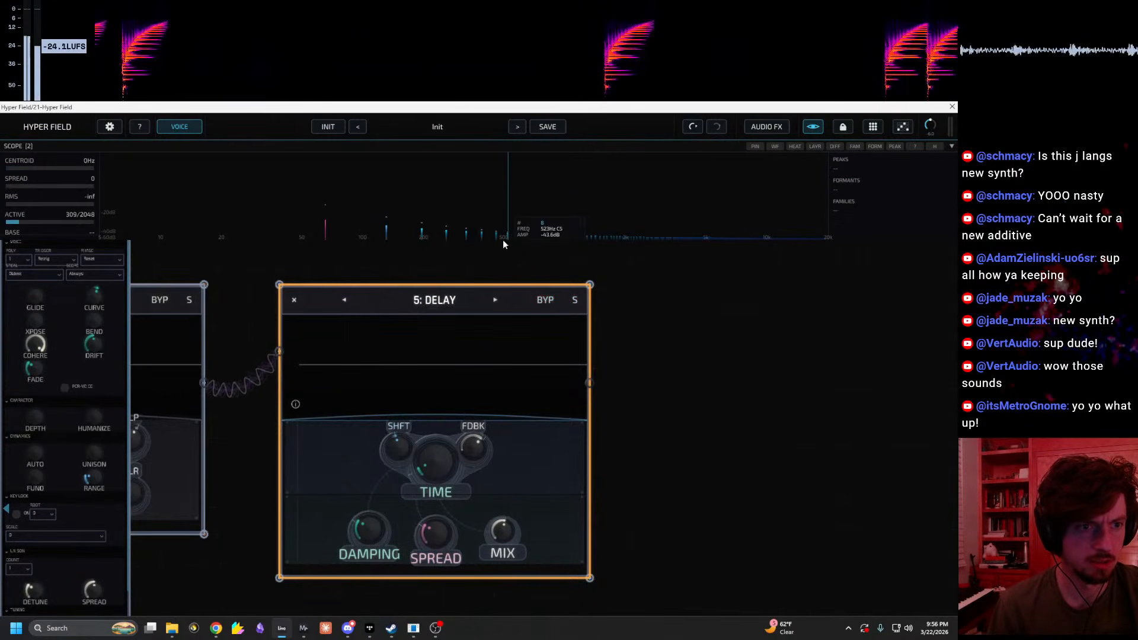
Step: Expand the Delay node to its Level, Pitch, Lo and Hi controls and turn on its spectrogram display
{"action": "left_click", "coordinate": [392, 304]}
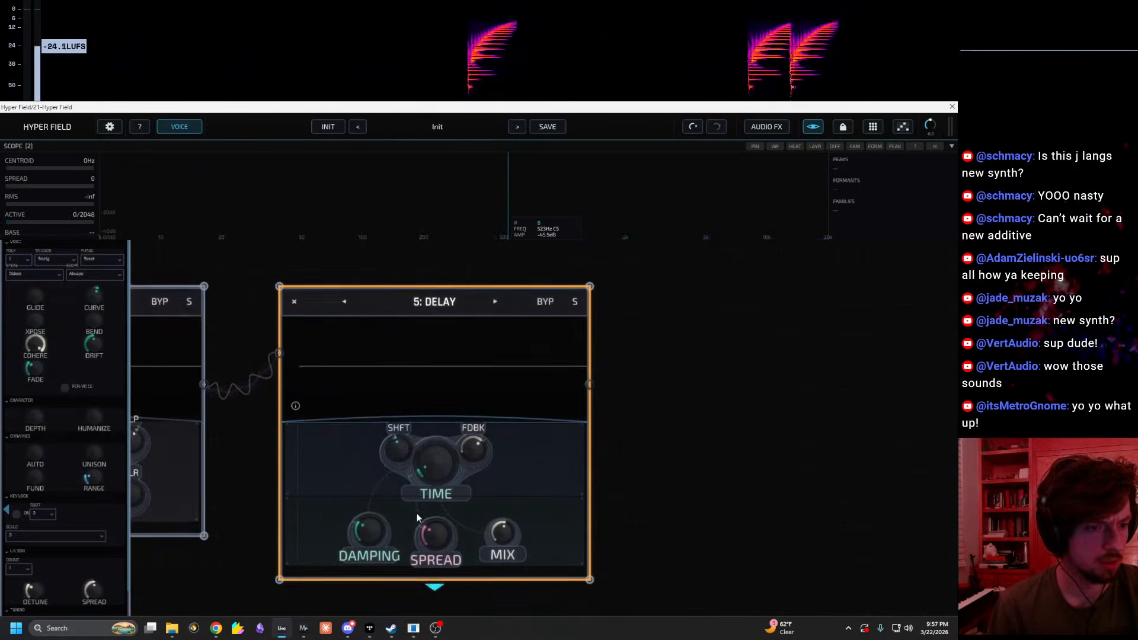
{"action": "left_click", "coordinate": [434, 590]}
{"action": "left_click_drag", "start_coordinate": [715, 413], "coordinate": [772, 438]}
{"action": "right_click", "coordinate": [513, 328]}
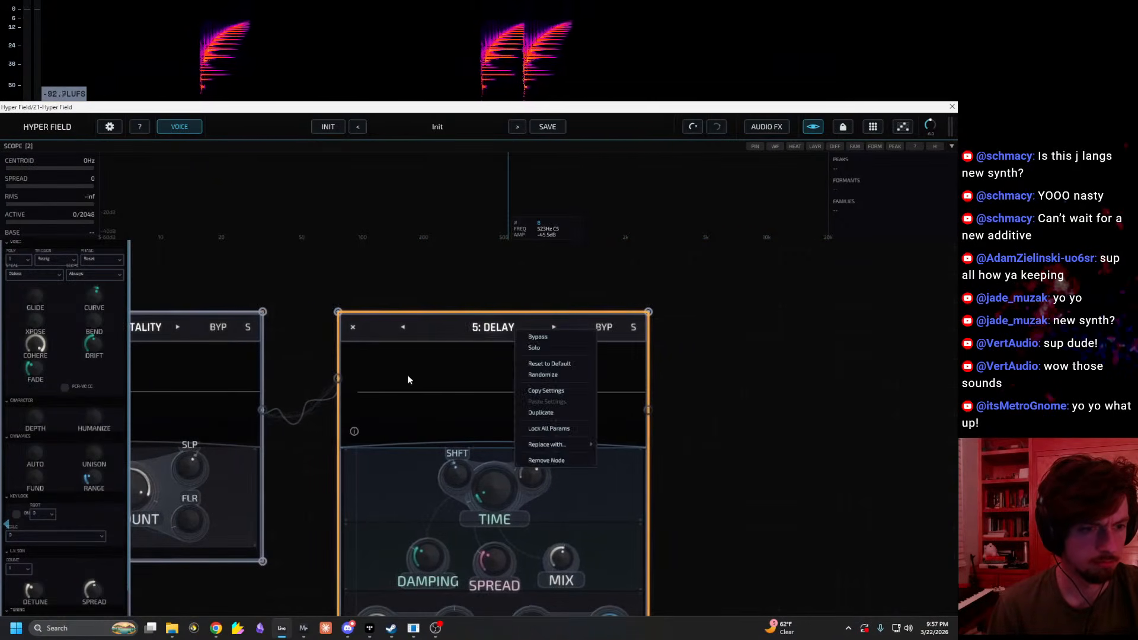
{"action": "left_click", "coordinate": [354, 435]}
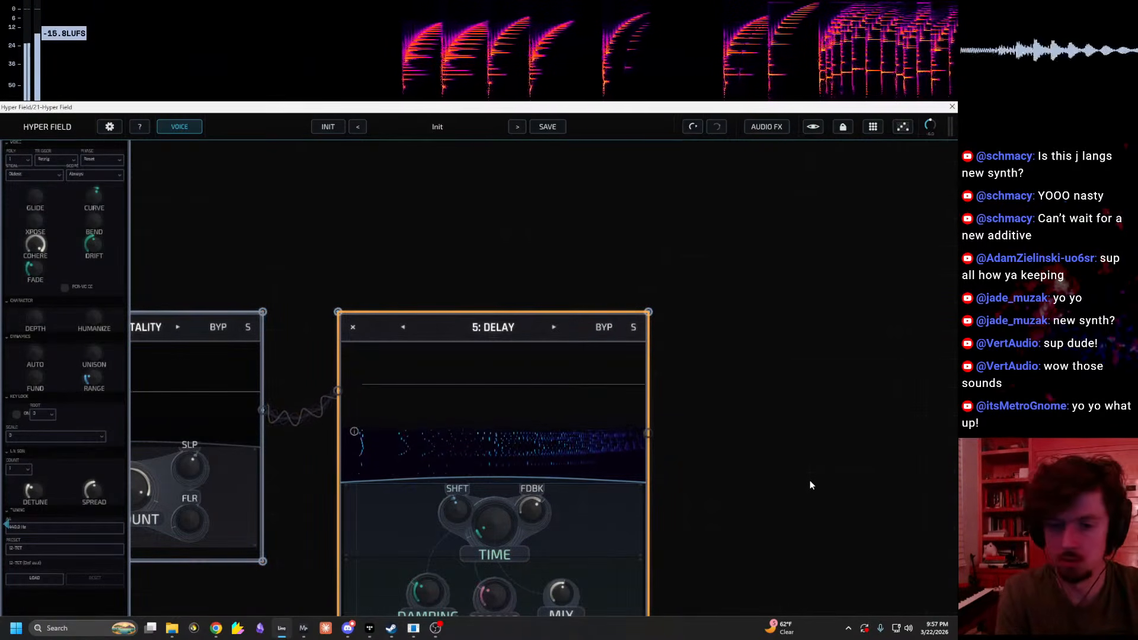
Step: Adjust the Delay node's Time and raise its Damping while playing notes
{"action": "left_click_drag", "start_coordinate": [810, 481], "coordinate": [824, 455]}
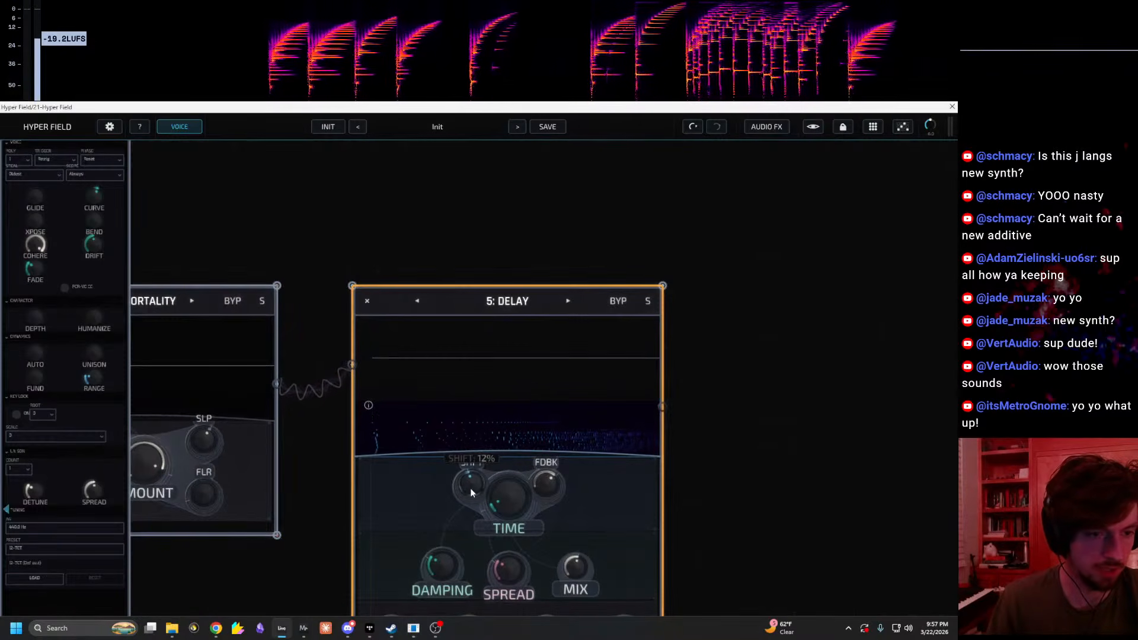
{"action": "left_click_drag", "start_coordinate": [541, 477], "coordinate": [511, 484]}
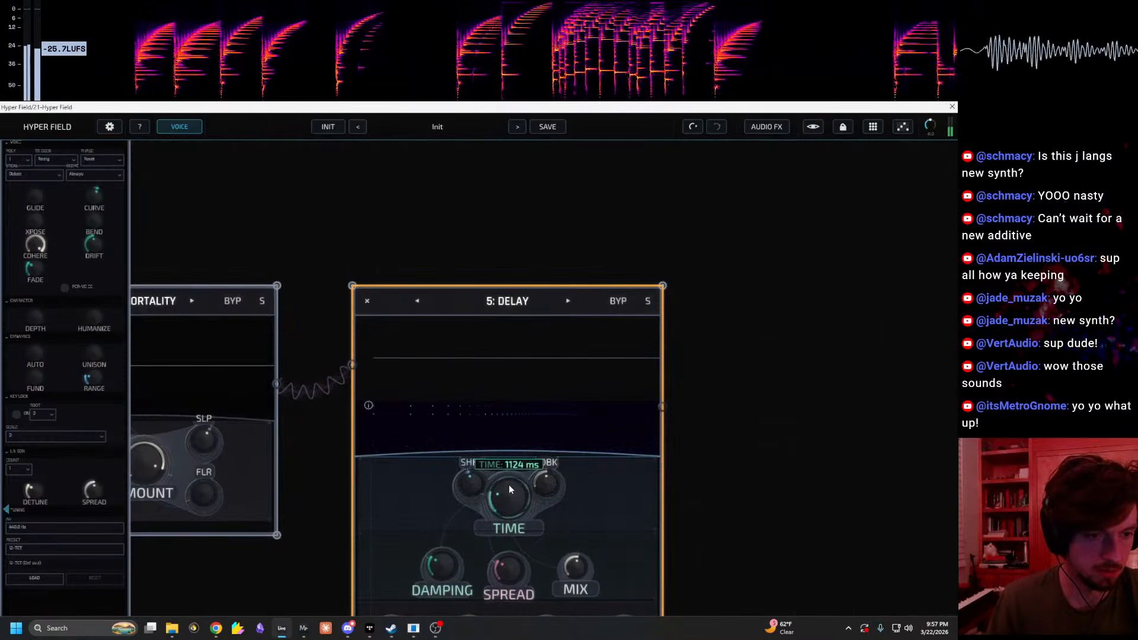
{"action": "left_click_drag", "start_coordinate": [451, 545], "coordinate": [474, 472]}
{"action": "left_click_drag", "start_coordinate": [761, 505], "coordinate": [645, 488]}
{"action": "scroll", "coordinate": [645, 487], "scroll_direction": "down", "scroll_amount": 4}
{"action": "left_click_drag", "start_coordinate": [681, 434], "coordinate": [643, 407]}
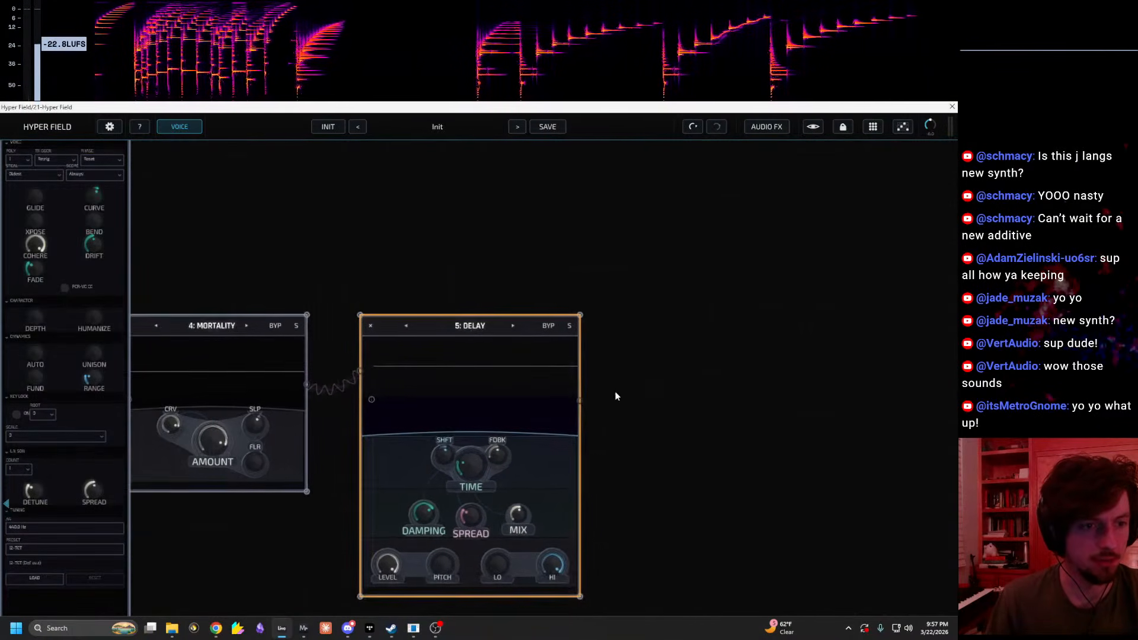
Step: Duplicate the Delay node with its settings and place the copy directly after it in the chain
{"action": "left_click_drag", "start_coordinate": [491, 323], "coordinate": [776, 332]}
{"action": "left_click_drag", "start_coordinate": [732, 432], "coordinate": [734, 455]}
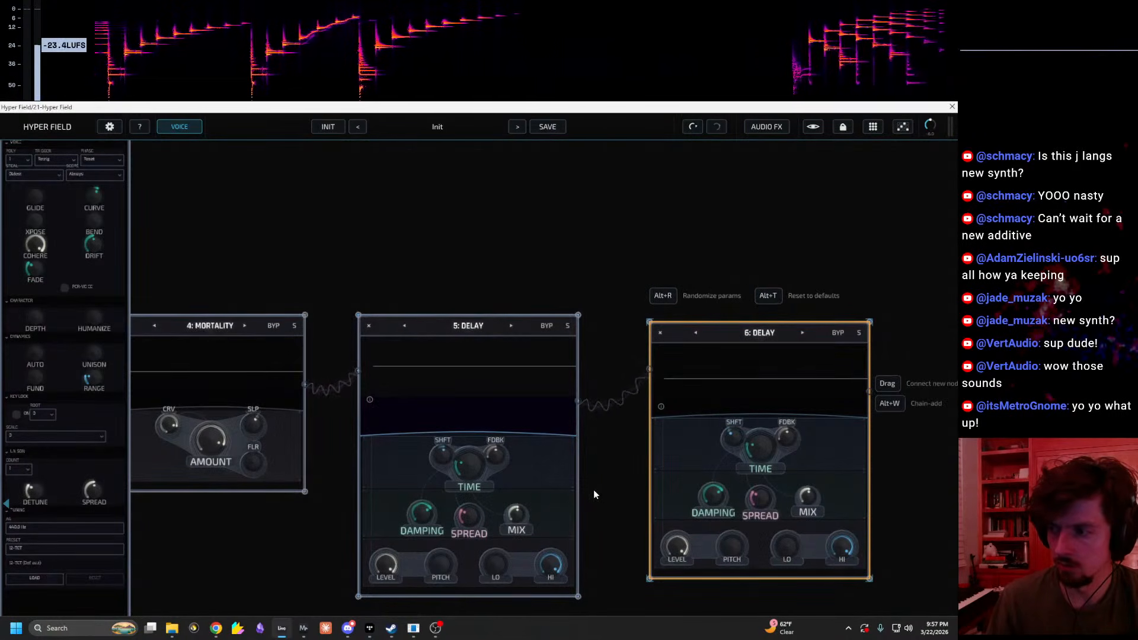
{"action": "left_click_drag", "start_coordinate": [51, 108], "coordinate": [104, 102]}
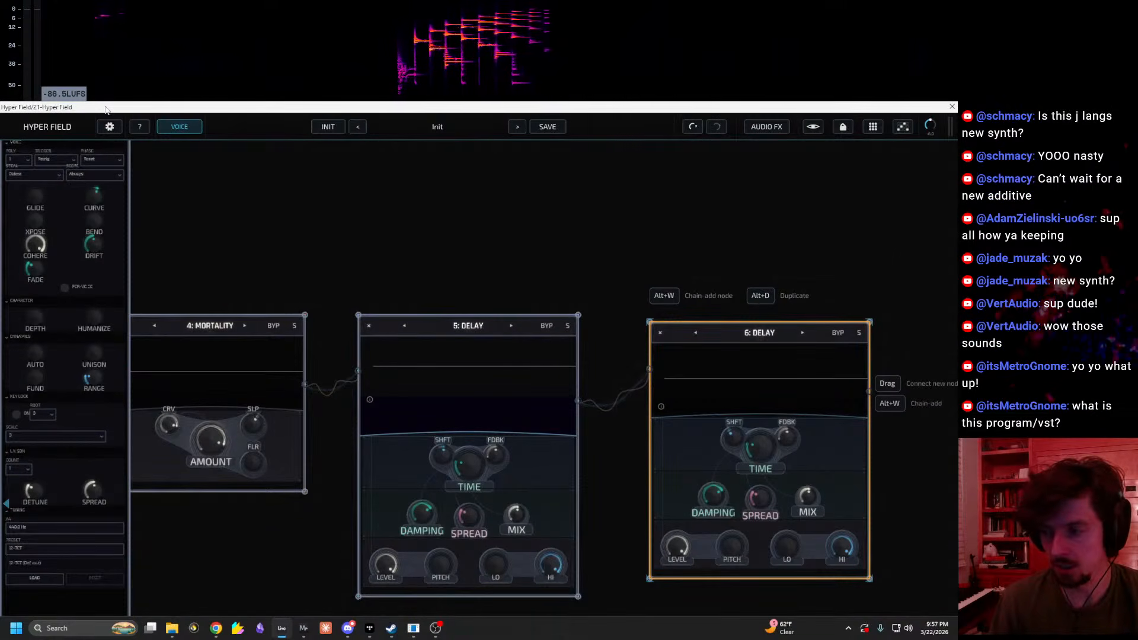
Step: Examine the whole node chain from the Spectrum generator through to the two Delay nodes
{"action": "left_click_drag", "start_coordinate": [474, 309], "coordinate": [297, 282]}
{"action": "scroll", "coordinate": [383, 332], "scroll_direction": "down", "scroll_amount": 6}
{"action": "left_click_drag", "start_coordinate": [282, 530], "coordinate": [350, 481]}
{"action": "scroll", "coordinate": [488, 447], "scroll_direction": "up", "scroll_amount": 6}
{"action": "left_click_drag", "start_coordinate": [467, 108], "coordinate": [593, 104]}
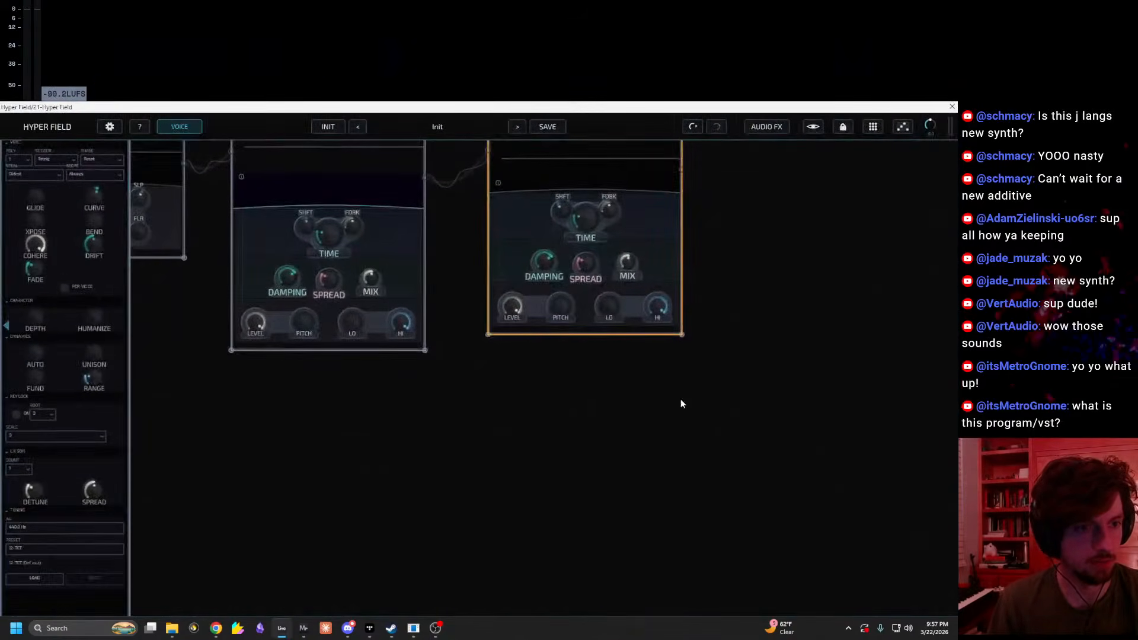
{"action": "left_click_drag", "start_coordinate": [694, 274], "coordinate": [651, 502]}
{"action": "scroll", "coordinate": [639, 459], "scroll_direction": "down", "scroll_amount": 6}
{"action": "left_click_drag", "start_coordinate": [398, 523], "coordinate": [697, 490]}
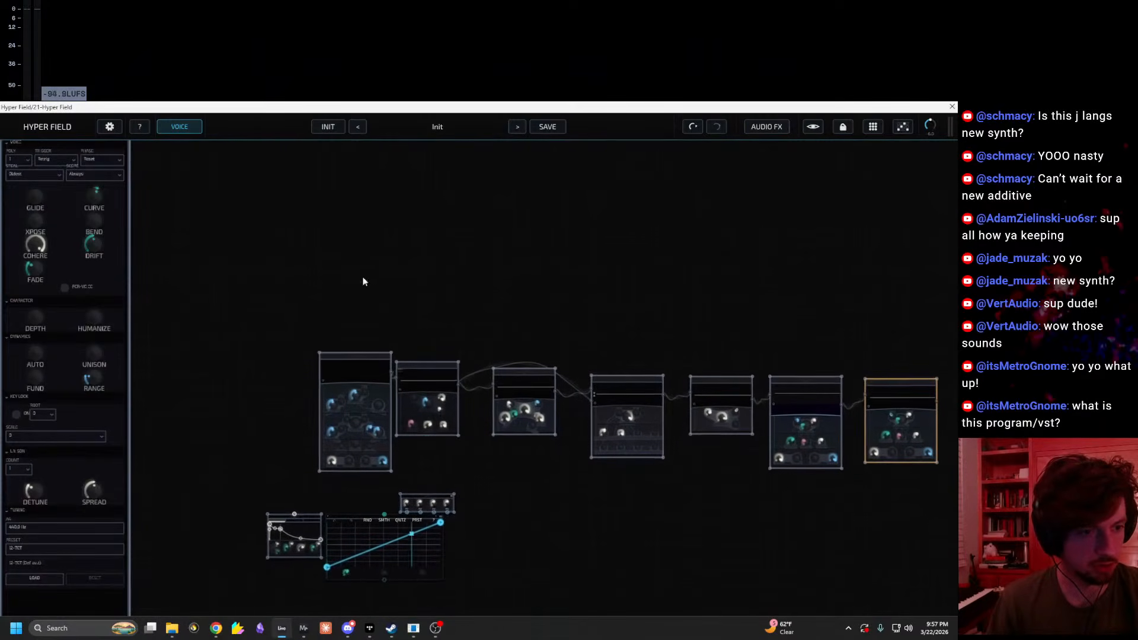
{"action": "left_click_drag", "start_coordinate": [702, 328], "coordinate": [416, 334]}
{"action": "scroll", "coordinate": [637, 529], "scroll_direction": "up", "scroll_amount": 6}
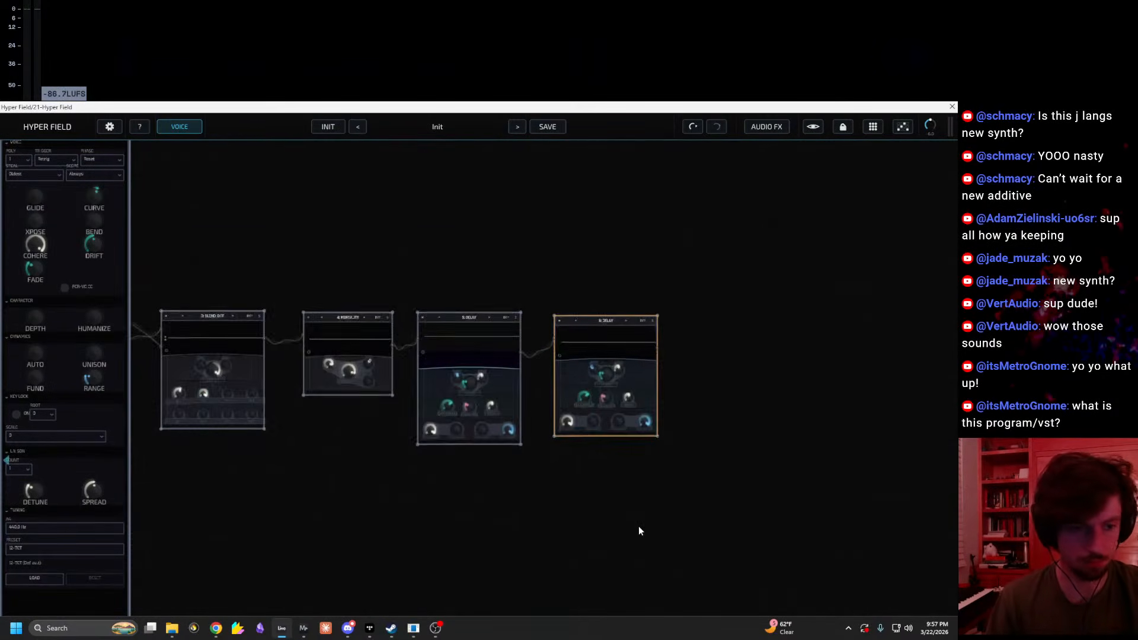
{"action": "left_click_drag", "start_coordinate": [711, 516], "coordinate": [694, 561]}
{"action": "scroll", "coordinate": [695, 561], "scroll_direction": "up", "scroll_amount": 6}
{"action": "scroll", "coordinate": [539, 491], "scroll_direction": "down", "scroll_amount": 1}
{"action": "left_click_drag", "start_coordinate": [515, 497], "coordinate": [624, 533]}
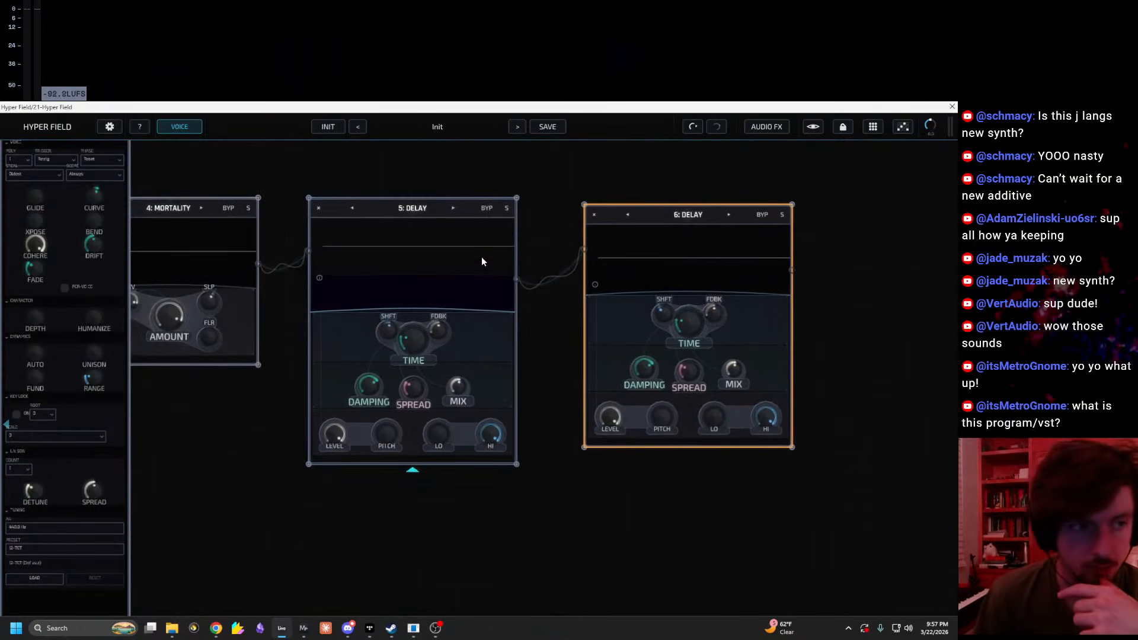
Step: Bypass the second Delay node to audition the first one alone, and re-enable it
{"action": "mouse_move", "coordinate": [389, 336]}
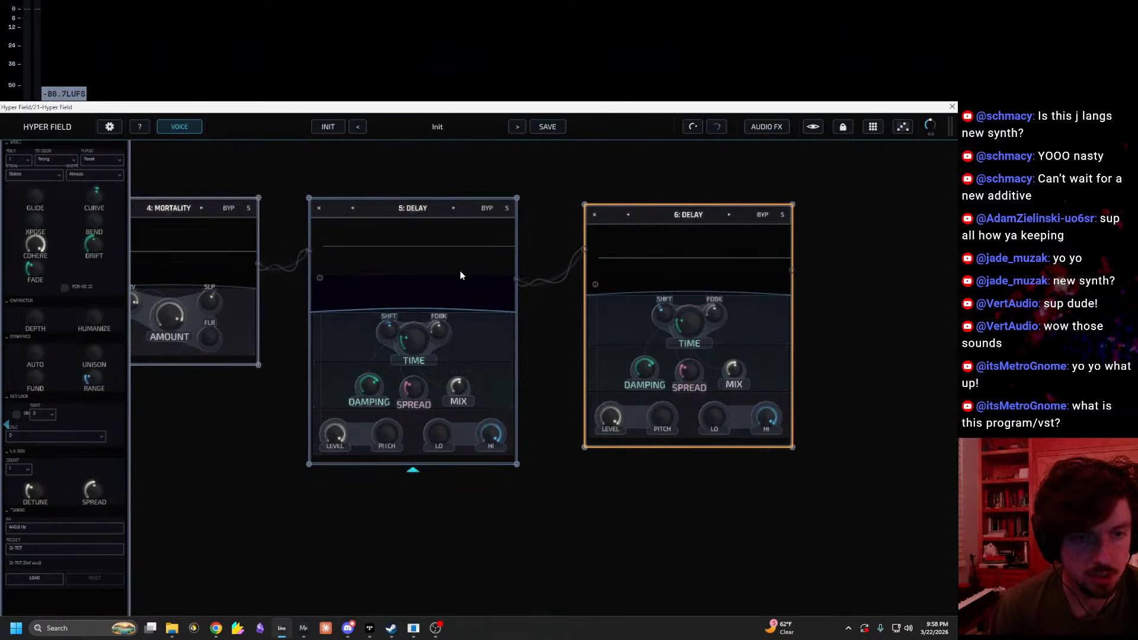
{"action": "right_click", "coordinate": [675, 218]}
{"action": "left_click", "coordinate": [695, 222]}
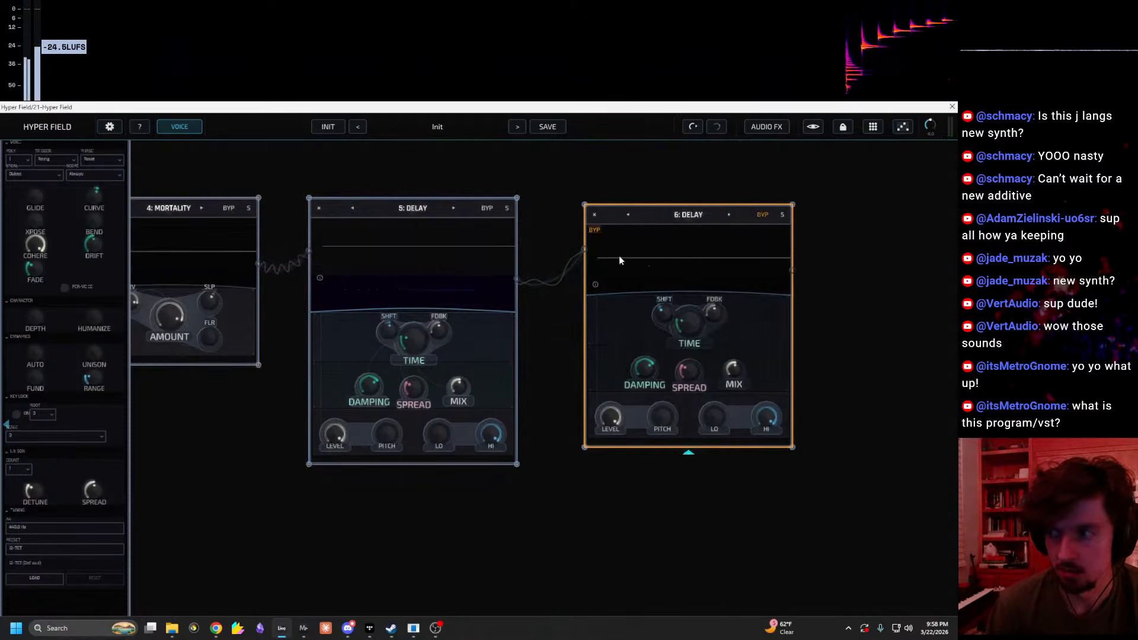
{"action": "left_click", "coordinate": [444, 212]}
{"action": "right_click", "coordinate": [660, 215]}
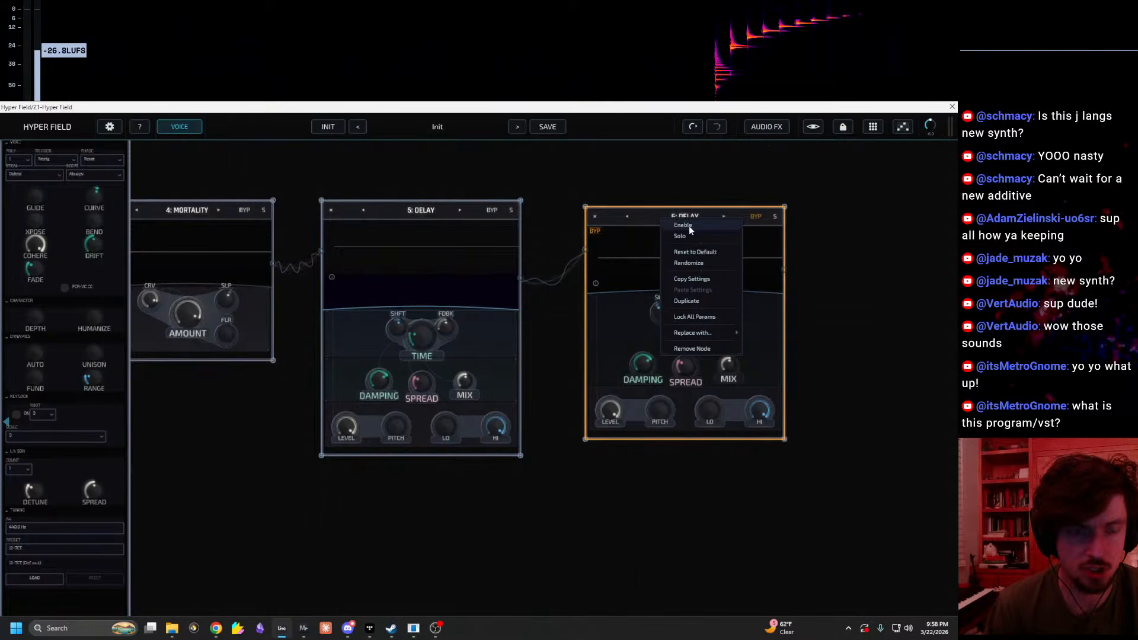
{"action": "left_click", "coordinate": [689, 226]}
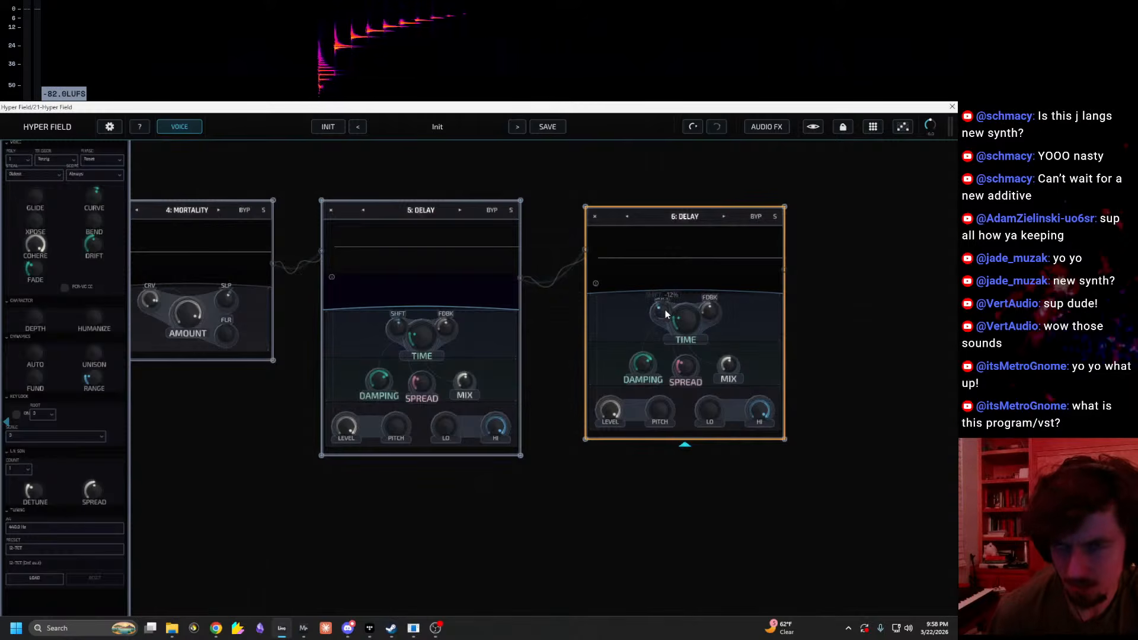
Step: Adjust the second Delay node's Shift with the first Delay bypassed, and re-enable the first Delay to play both
{"action": "right_click", "coordinate": [381, 207]}
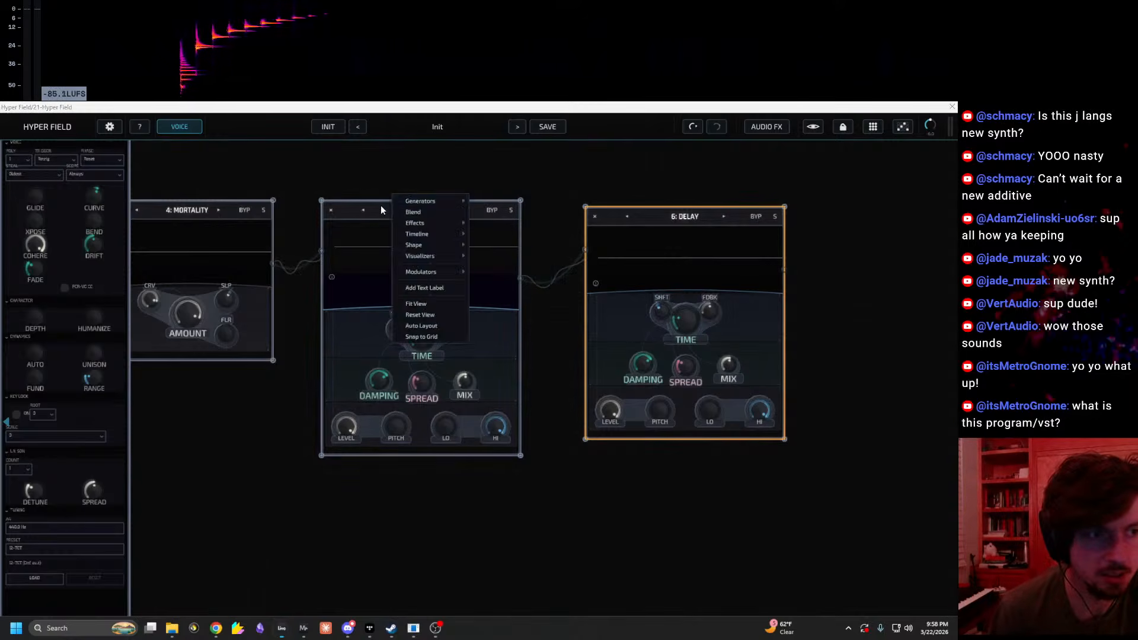
{"action": "left_click", "coordinate": [404, 223]}
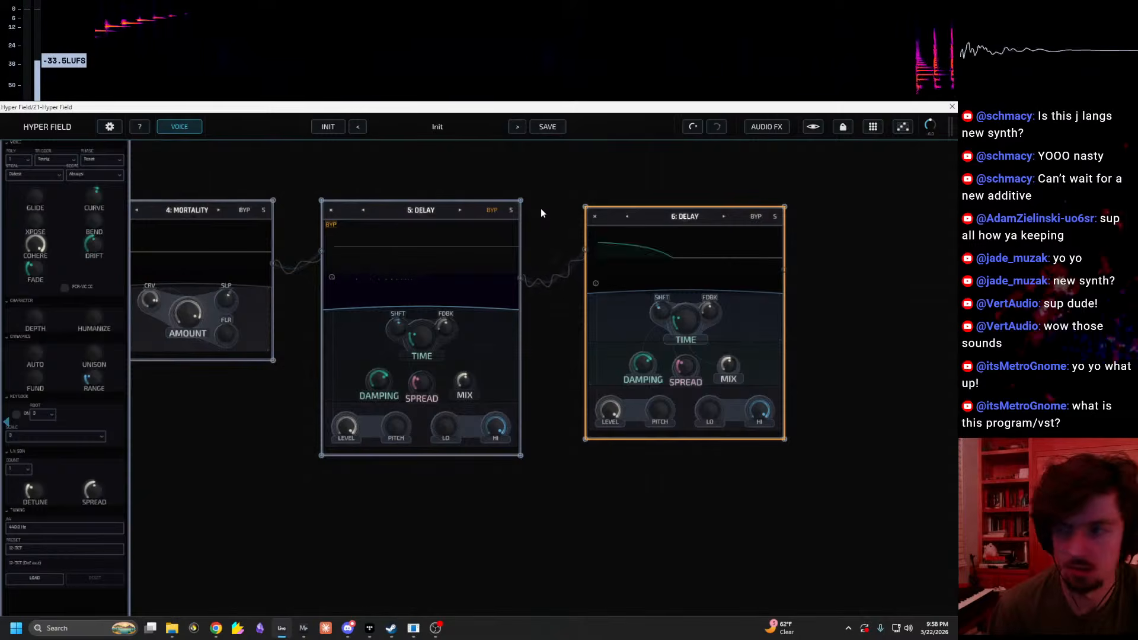
{"action": "mouse_move", "coordinate": [664, 310]}
{"action": "left_mouse_down"}
{"action": "mouse_move", "coordinate": [663, 332]}
{"action": "mouse_move", "coordinate": [667, 293]}
{"action": "mouse_move", "coordinate": [656, 300]}
{"action": "mouse_move", "coordinate": [675, 304]}
{"action": "left_mouse_up"}
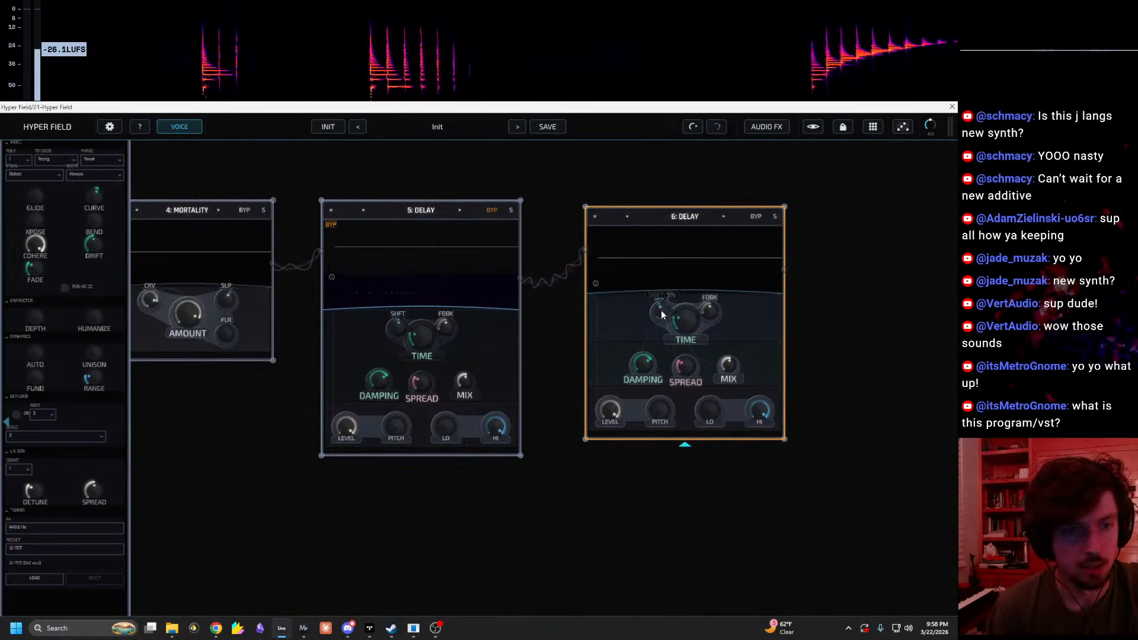
{"action": "right_click", "coordinate": [416, 223]}
{"action": "left_click", "coordinate": [415, 226]}
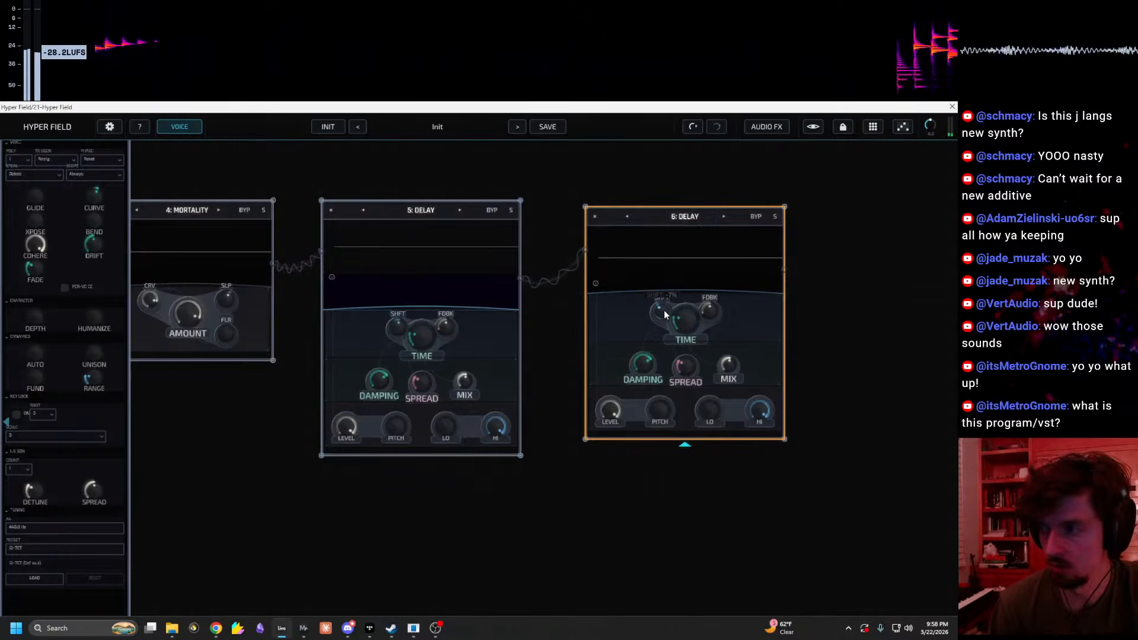
{"action": "left_click_drag", "start_coordinate": [764, 62], "coordinate": [766, 50]}
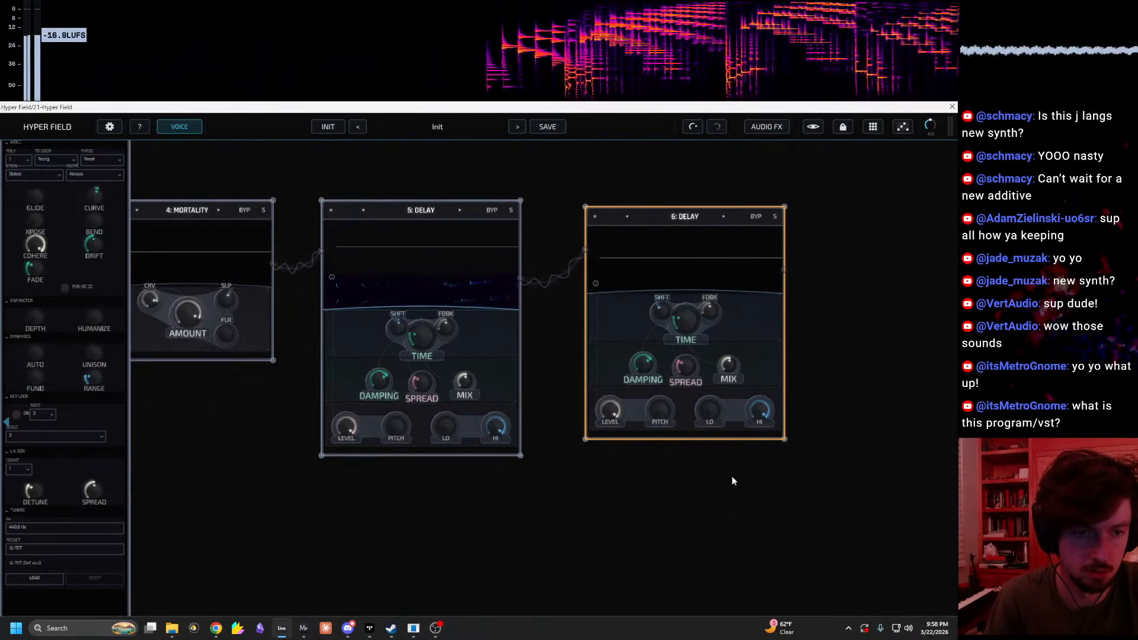
Step: Bypass the Blend: Diff node to audition the chain without it, and re-enable it
{"action": "left_click", "coordinate": [710, 451]}
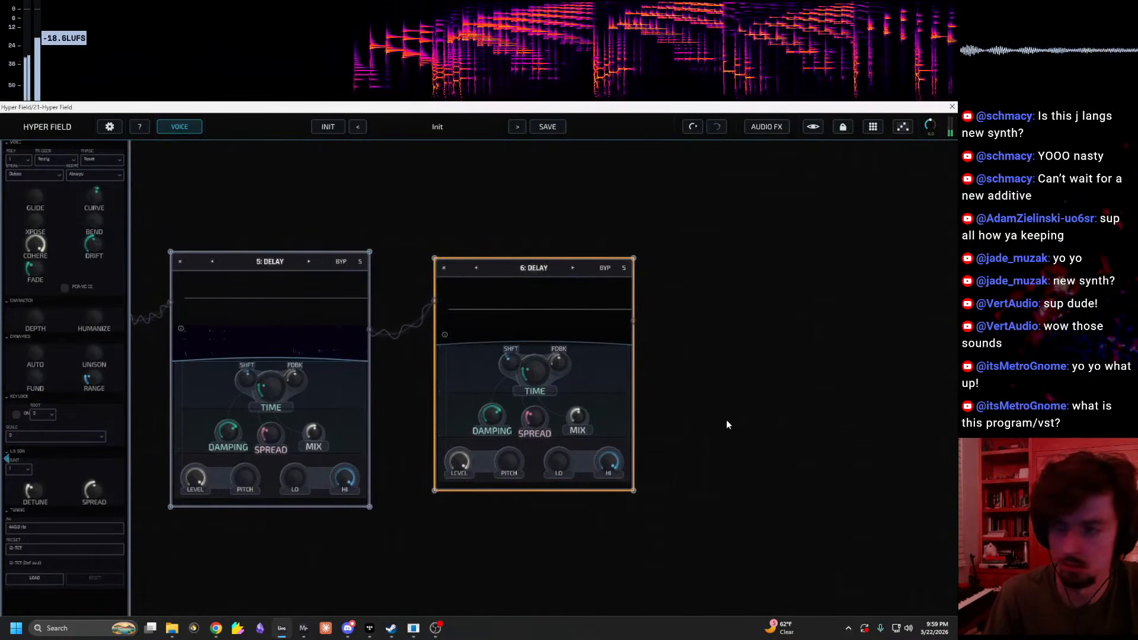
{"action": "left_click_drag", "start_coordinate": [748, 422], "coordinate": [943, 438]}
{"action": "left_click_drag", "start_coordinate": [199, 557], "coordinate": [788, 486]}
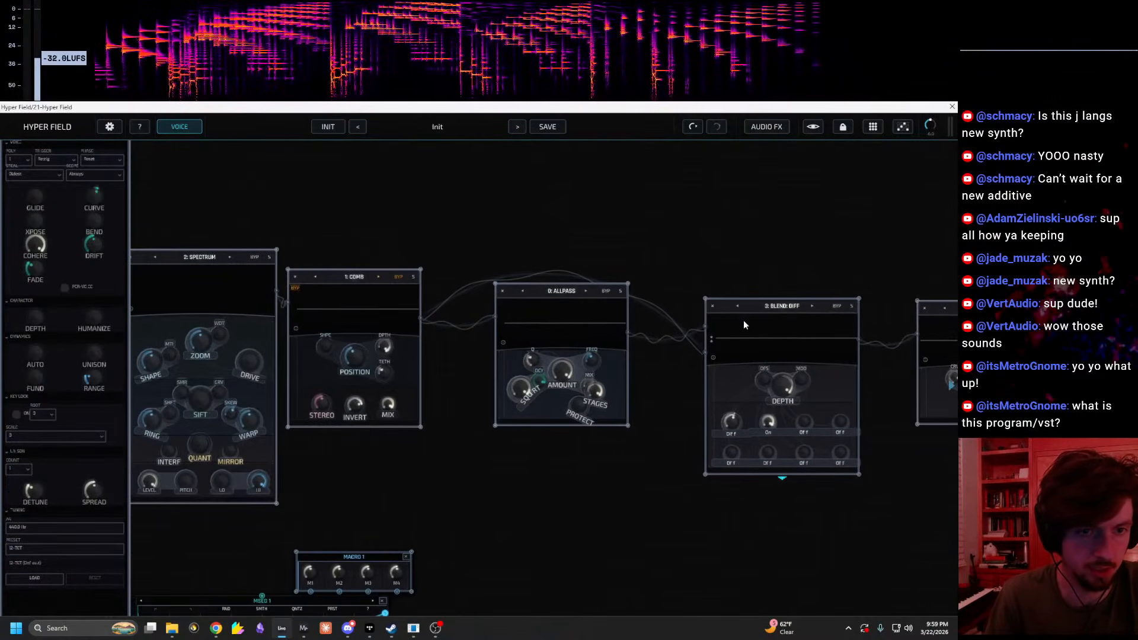
{"action": "right_click", "coordinate": [754, 307]}
{"action": "left_click", "coordinate": [777, 332]}
{"action": "left_click_drag", "start_coordinate": [740, 269], "coordinate": [488, 247]}
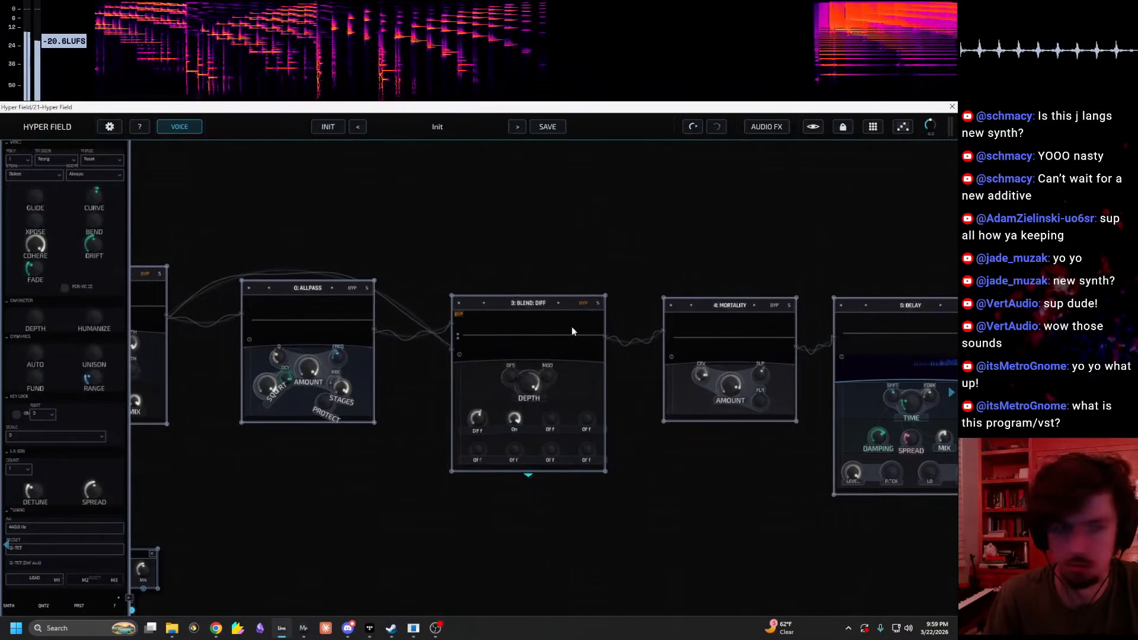
{"action": "right_click", "coordinate": [521, 314]}
{"action": "left_click", "coordinate": [534, 331]}
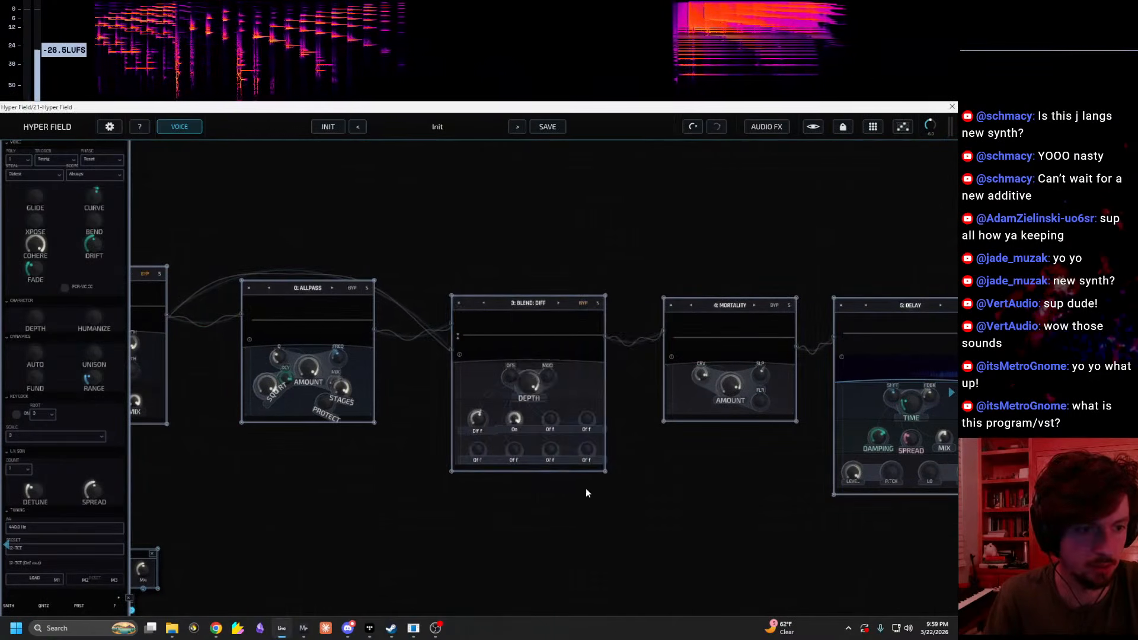
{"action": "scroll", "coordinate": [290, 485], "scroll_direction": "up", "scroll_amount": 5}
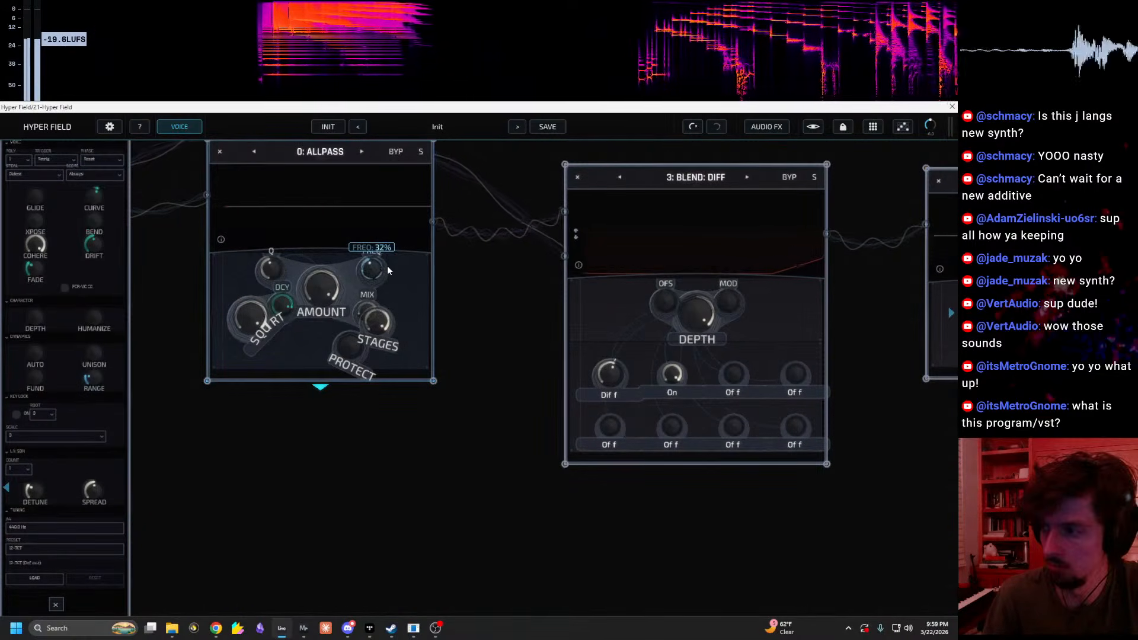
Step: Move the Hyper Field window clear of Live's tracks and show the Arrangement view
{"action": "left_click_drag", "start_coordinate": [943, 509], "coordinate": [605, 526]}
{"action": "left_click_drag", "start_coordinate": [907, 536], "coordinate": [262, 552]}
{"action": "double_click", "coordinate": [534, 107]}
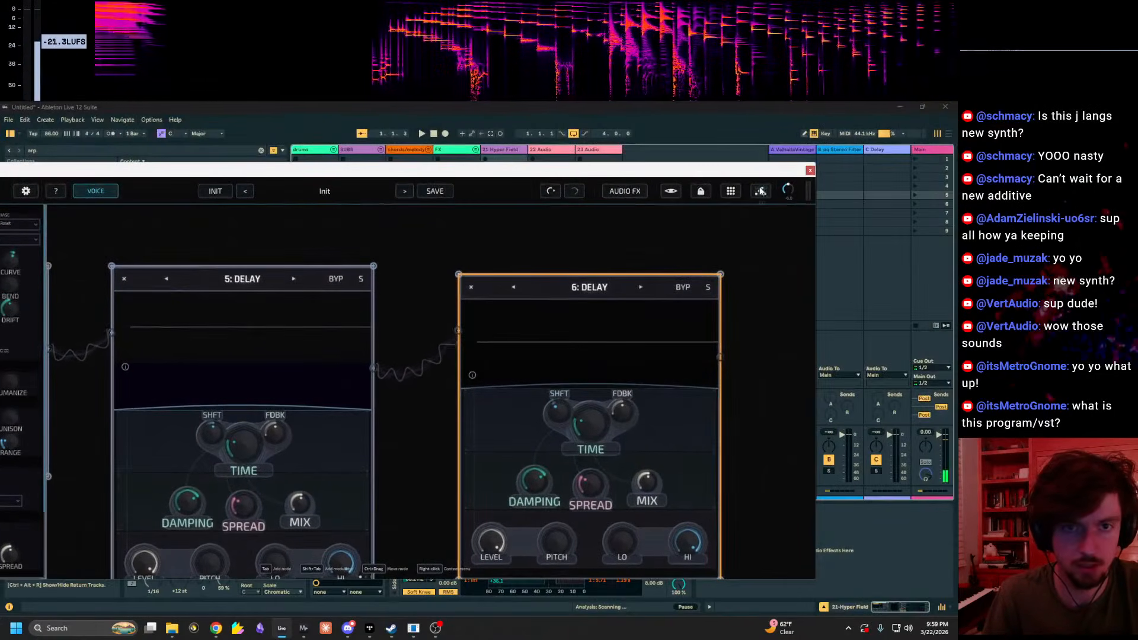
{"action": "left_click_drag", "start_coordinate": [734, 171], "coordinate": [711, 324]}
{"action": "left_click", "coordinate": [708, 296]}
{"action": "key", "text": "Tab"}
Step: Raise the 21-Hyper Field track's sends to return tracks A and B, and move the Hyper Field window back into place
{"action": "left_click_drag", "start_coordinate": [904, 234], "coordinate": [905, 178]}
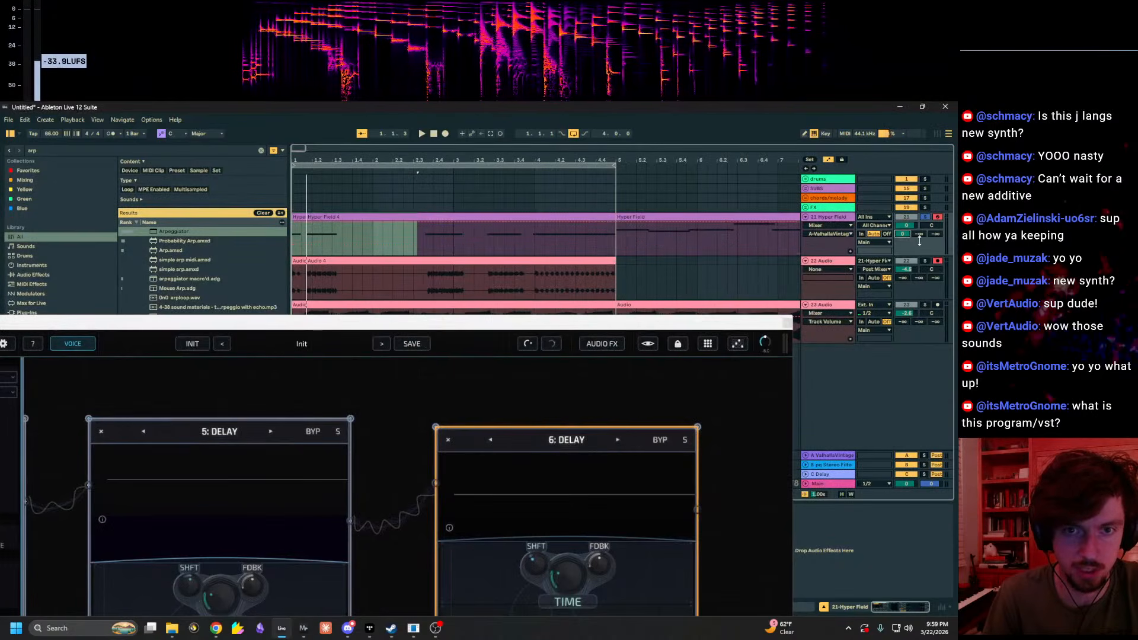
{"action": "left_click_drag", "start_coordinate": [919, 234], "coordinate": [919, 239]}
{"action": "left_click", "coordinate": [905, 235]}
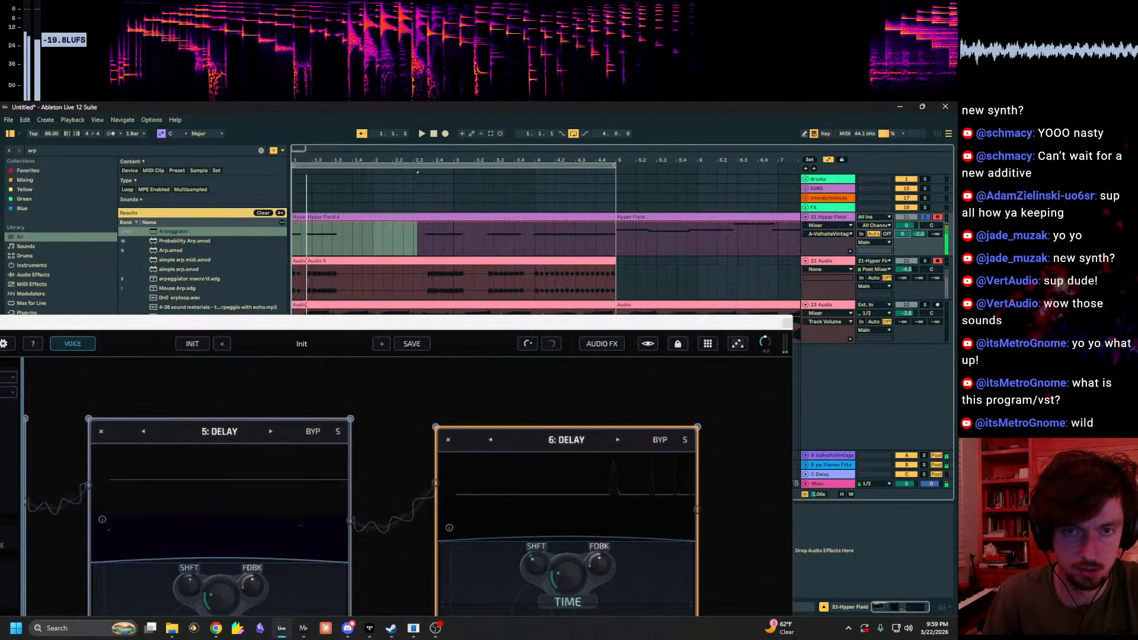
{"action": "left_click", "coordinate": [677, 237]}
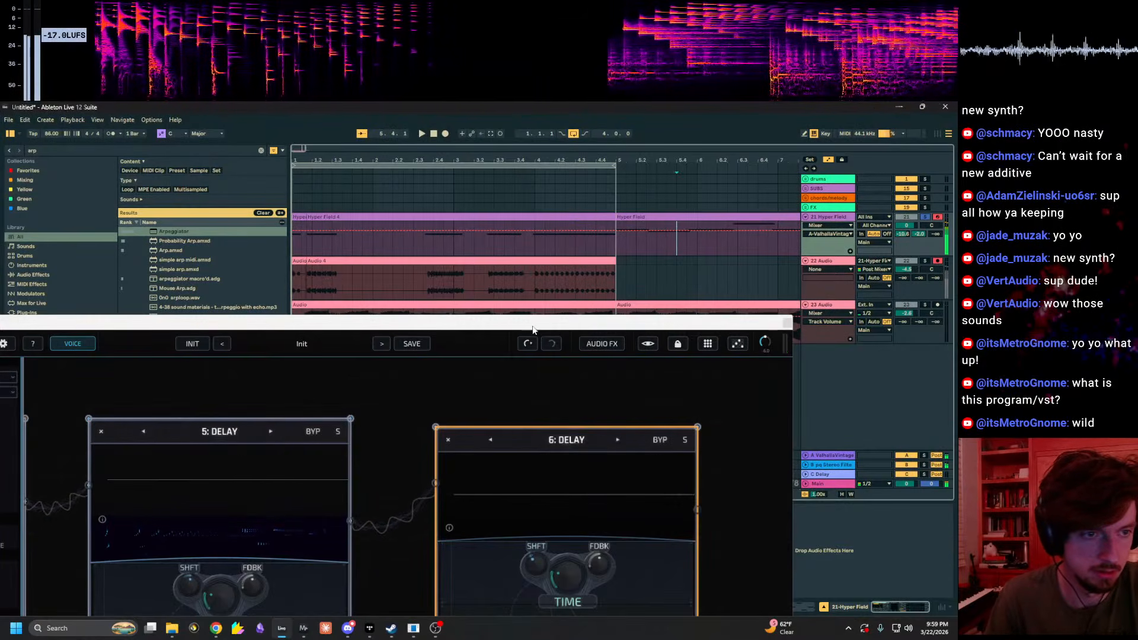
{"action": "left_click_drag", "start_coordinate": [533, 331], "coordinate": [647, 109]}
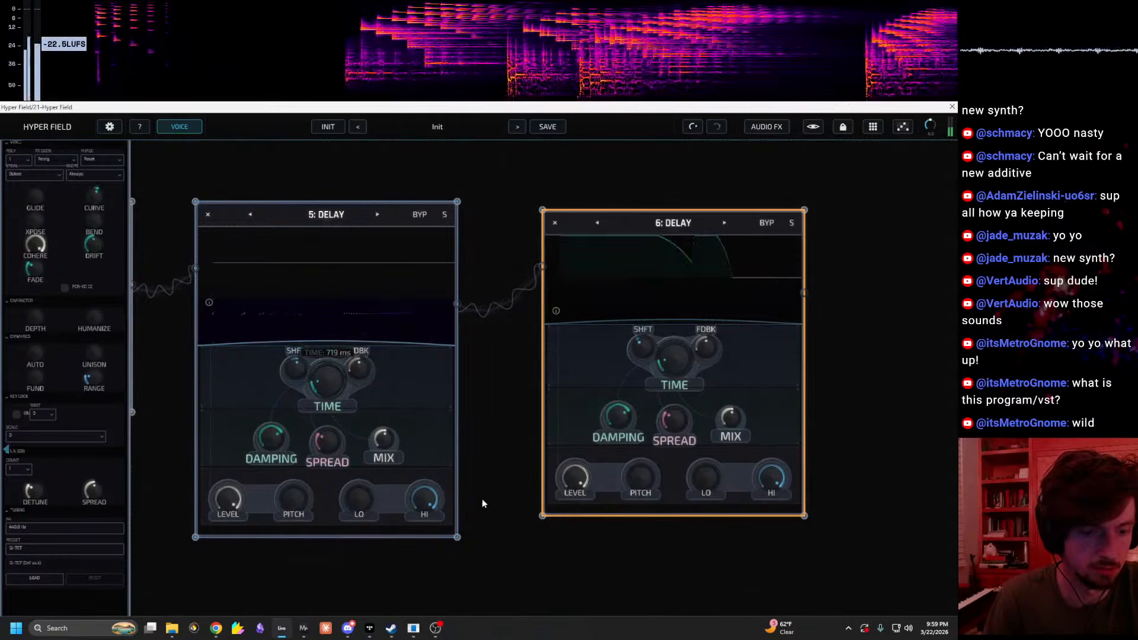
{"action": "left_click_drag", "start_coordinate": [623, 578], "coordinate": [884, 597]}
{"action": "left_click_drag", "start_coordinate": [487, 518], "coordinate": [341, 390]}
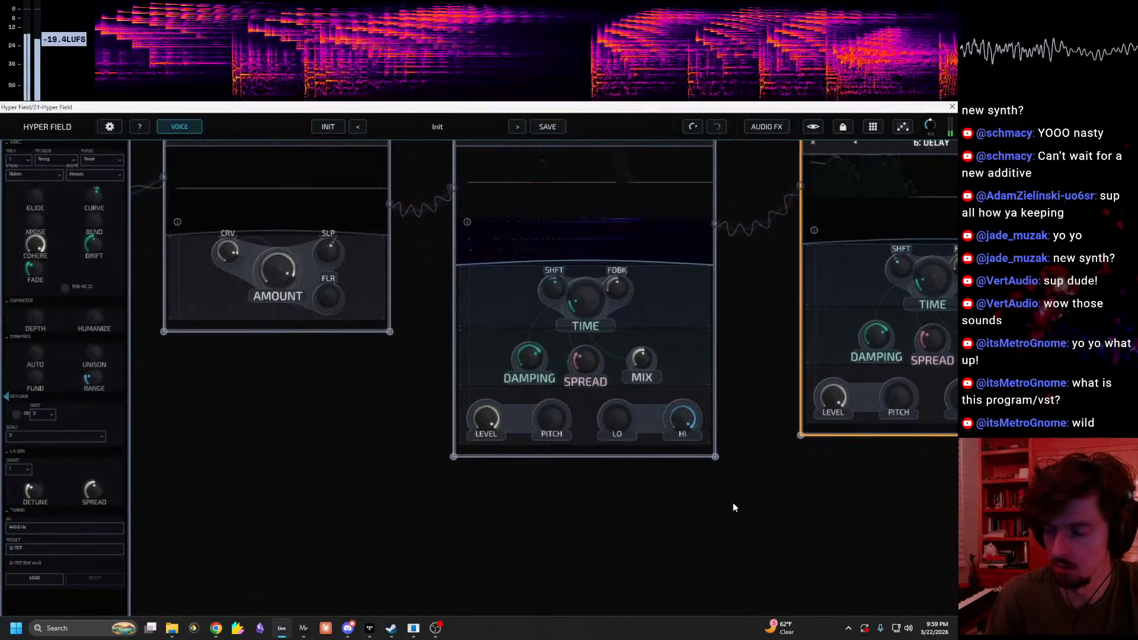
{"action": "left_click_drag", "start_coordinate": [795, 510], "coordinate": [572, 559]}
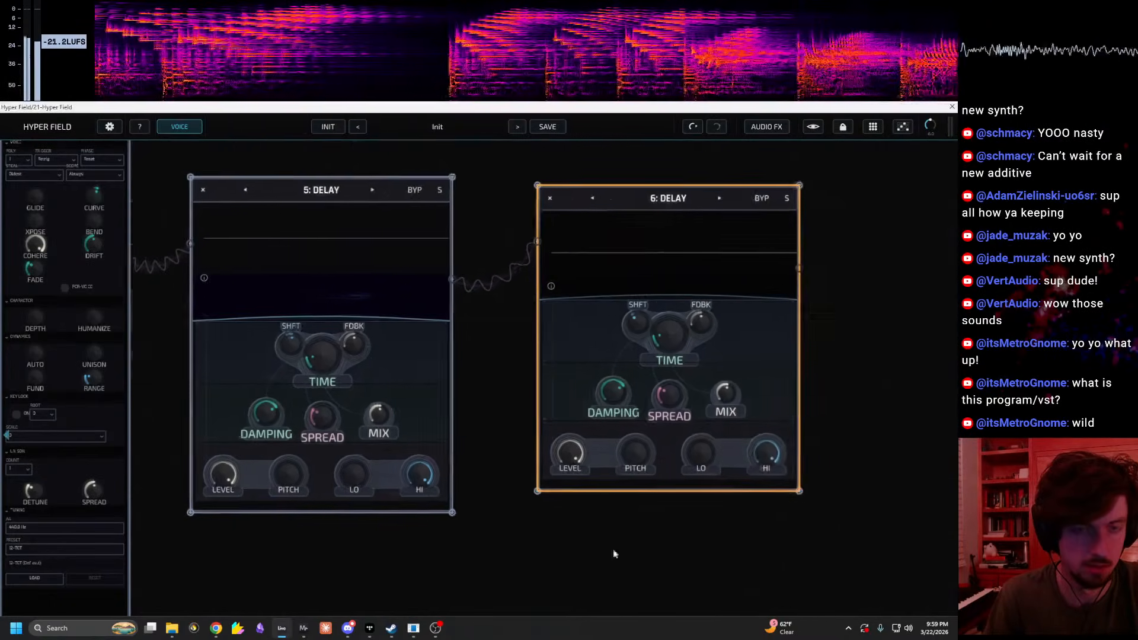
{"action": "left_click_drag", "start_coordinate": [434, 480], "coordinate": [925, 525]}
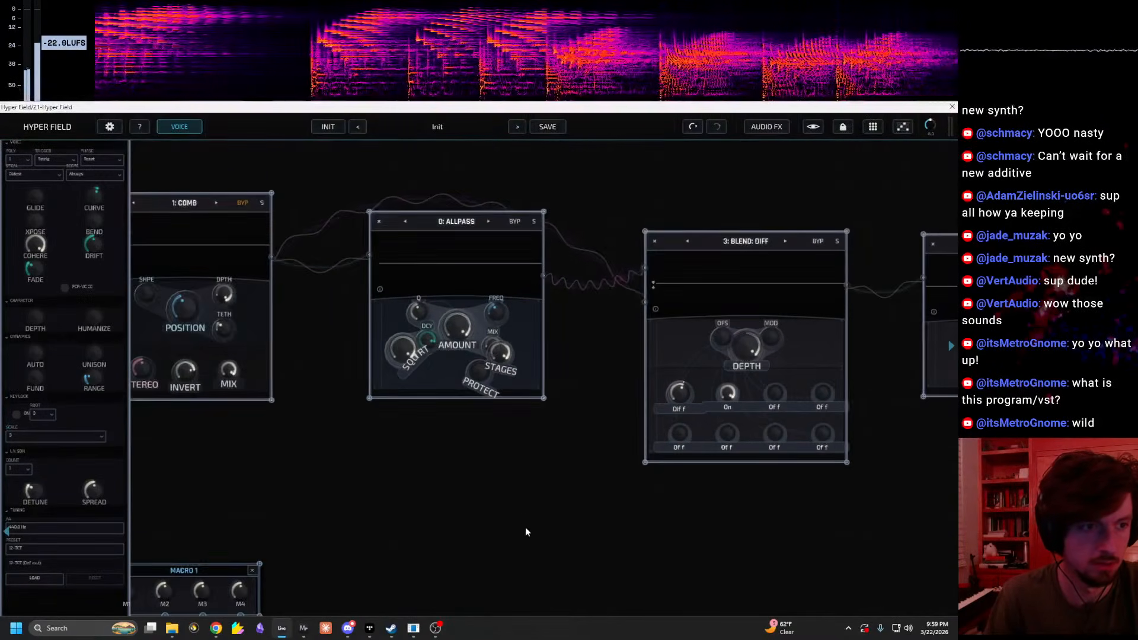
{"action": "left_click_drag", "start_coordinate": [526, 534], "coordinate": [816, 559]}
{"action": "left_click_drag", "start_coordinate": [696, 536], "coordinate": [456, 527]}
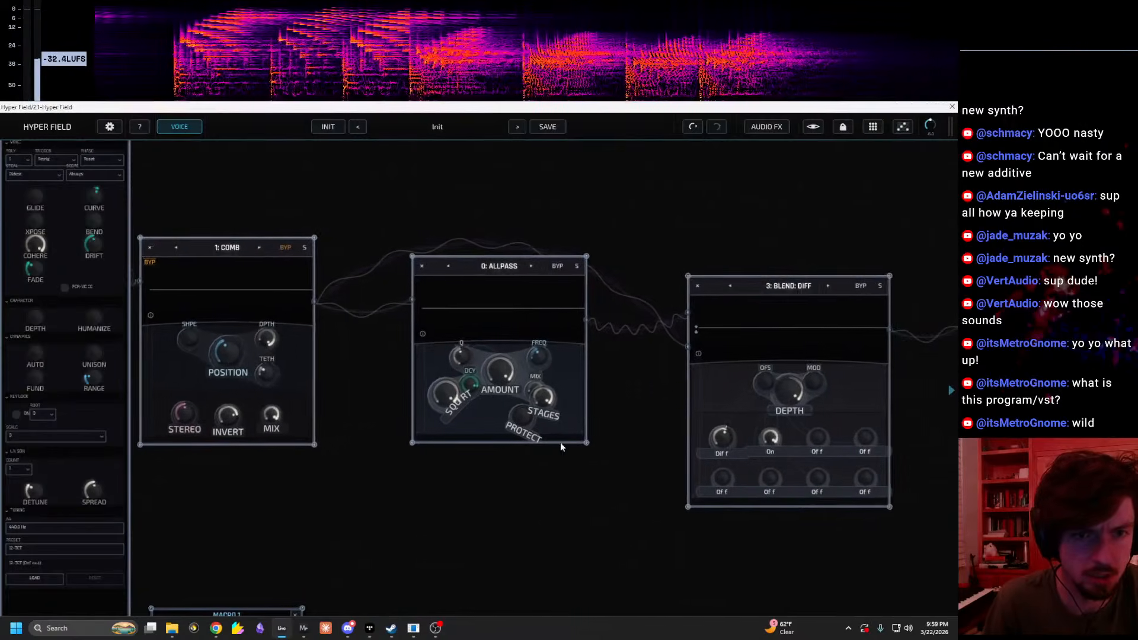
Step: Bypass the Allpass and Blend: Diff nodes to hear the chain without them
{"action": "left_click_drag", "start_coordinate": [827, 554], "coordinate": [554, 553]}
{"action": "left_click_drag", "start_coordinate": [763, 391], "coordinate": [1002, 505]}
{"action": "left_click_drag", "start_coordinate": [583, 539], "coordinate": [843, 497]}
{"action": "left_click_drag", "start_coordinate": [649, 501], "coordinate": [504, 518]}
{"action": "left_click_drag", "start_coordinate": [713, 444], "coordinate": [531, 422]}
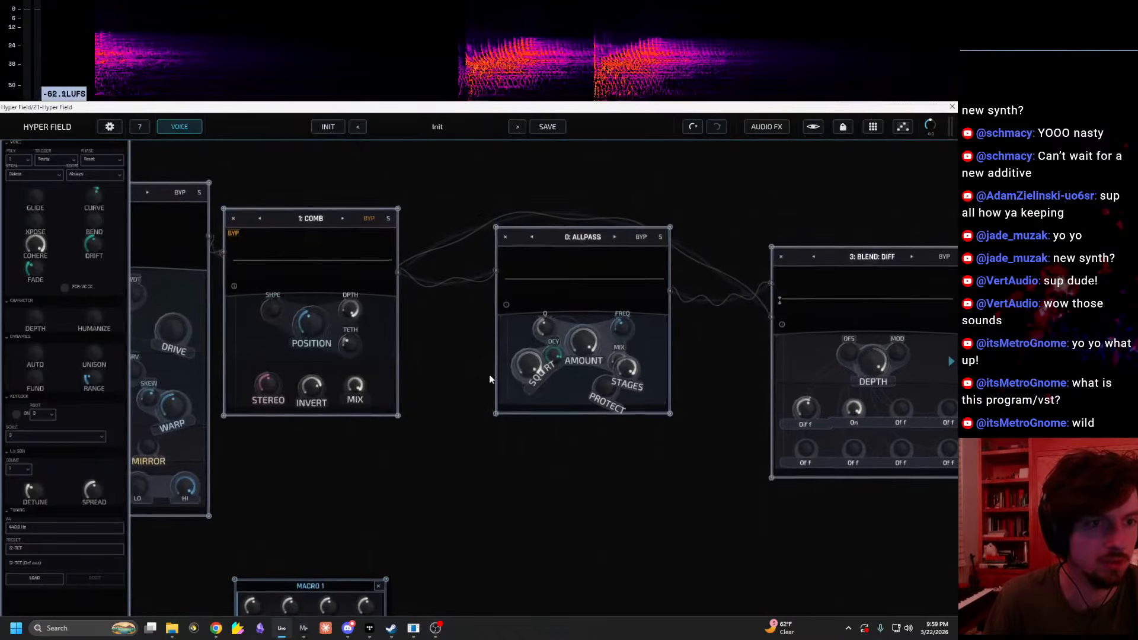
{"action": "scroll", "coordinate": [617, 317], "scroll_direction": "down", "scroll_amount": 2}
{"action": "right_click", "coordinate": [556, 261]}
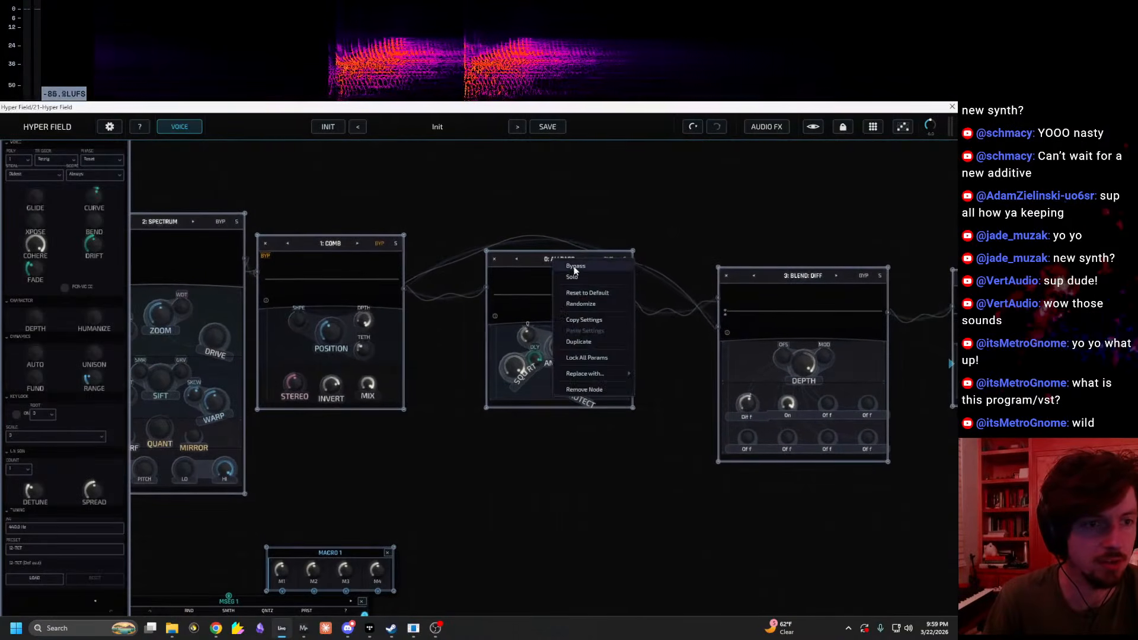
{"action": "left_click", "coordinate": [574, 268]}
{"action": "right_click", "coordinate": [812, 279]}
{"action": "left_click", "coordinate": [811, 297]}
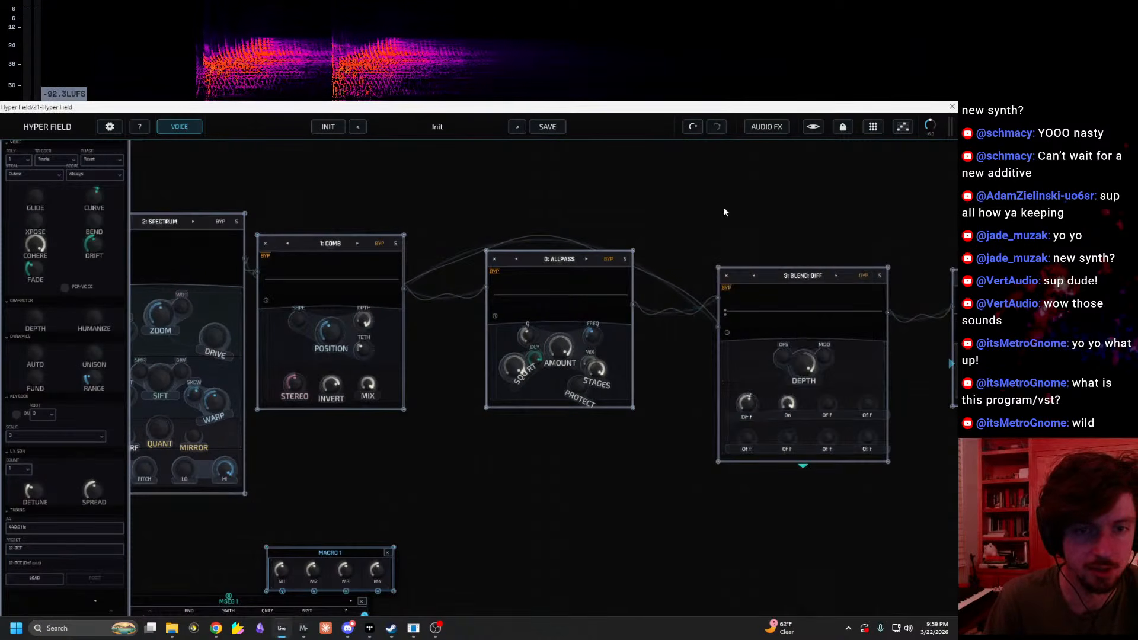
{"action": "scroll", "coordinate": [754, 208], "scroll_direction": "left", "scroll_amount": 3}
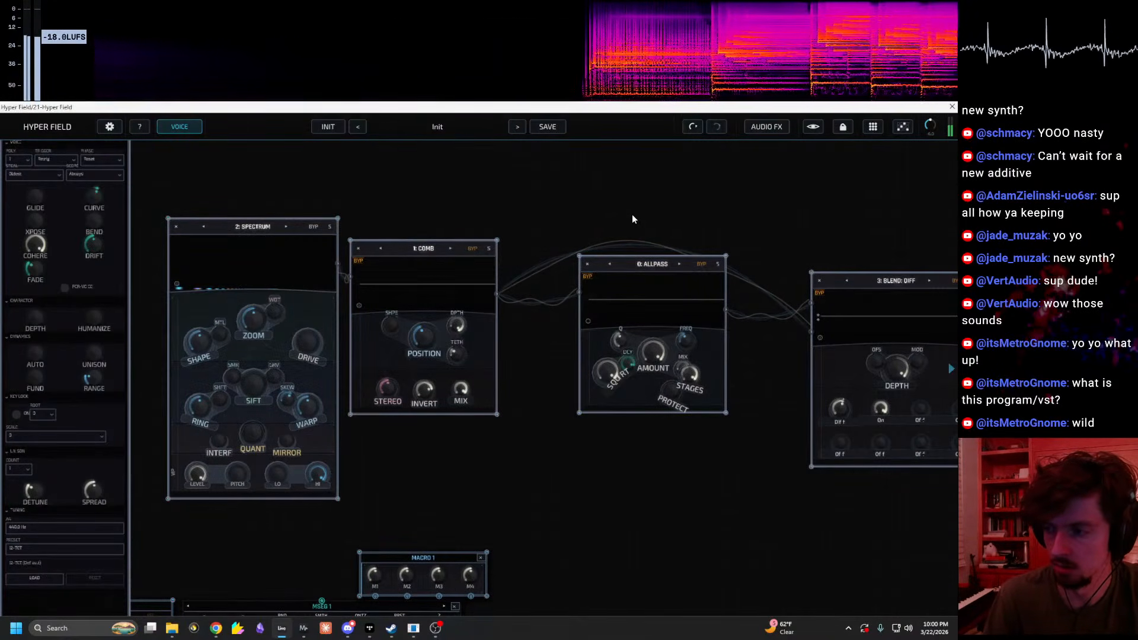
Step: Sweep the Spectrum node's Metal amount up to 67% and back down while auditioning the sound
{"action": "left_click_drag", "start_coordinate": [411, 462], "coordinate": [463, 487]}
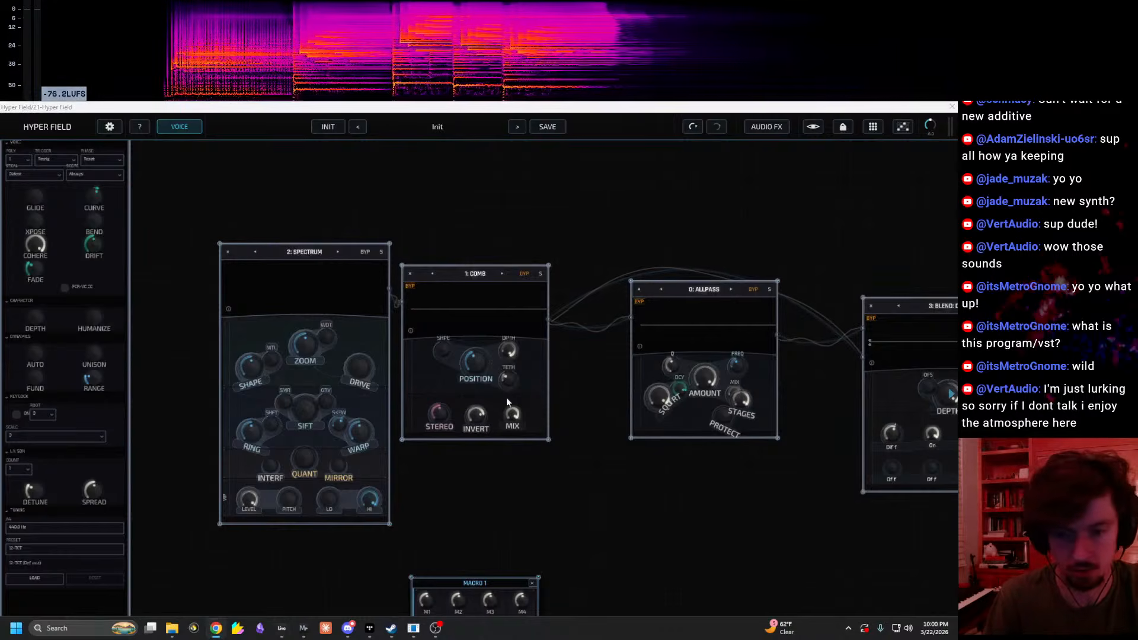
{"action": "left_click_drag", "start_coordinate": [197, 420], "coordinate": [251, 458]}
{"action": "scroll", "coordinate": [252, 458], "scroll_direction": "up", "scroll_amount": 6}
{"action": "left_click_drag", "start_coordinate": [386, 366], "coordinate": [400, 308]}
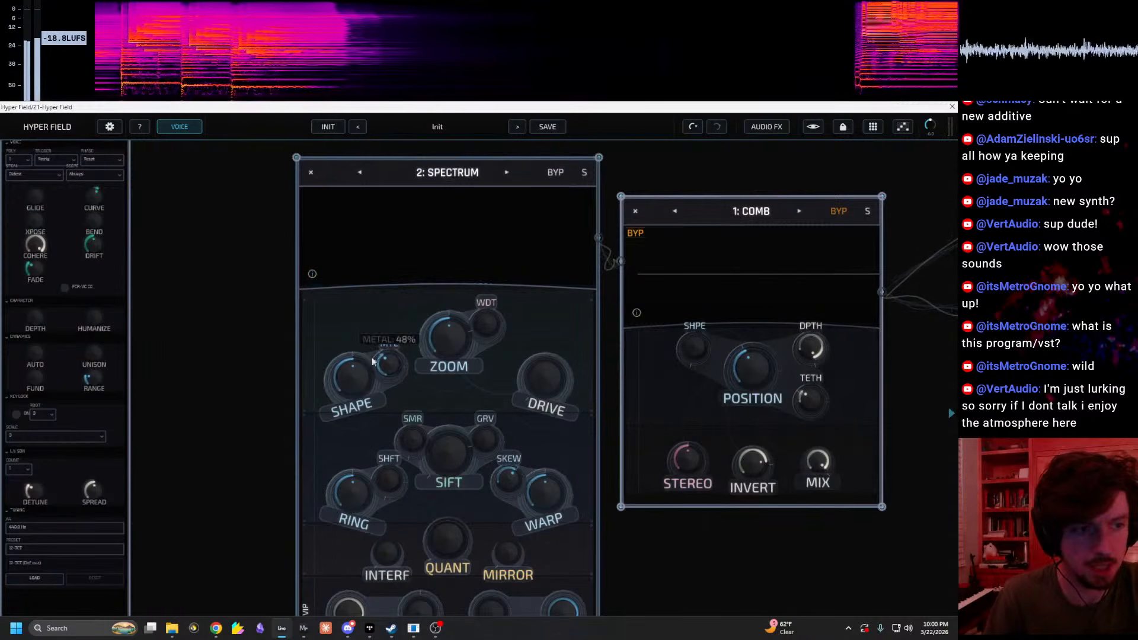
{"action": "left_click_drag", "start_coordinate": [384, 358], "coordinate": [384, 366]}
{"action": "left_click_drag", "start_coordinate": [740, 537], "coordinate": [691, 497]}
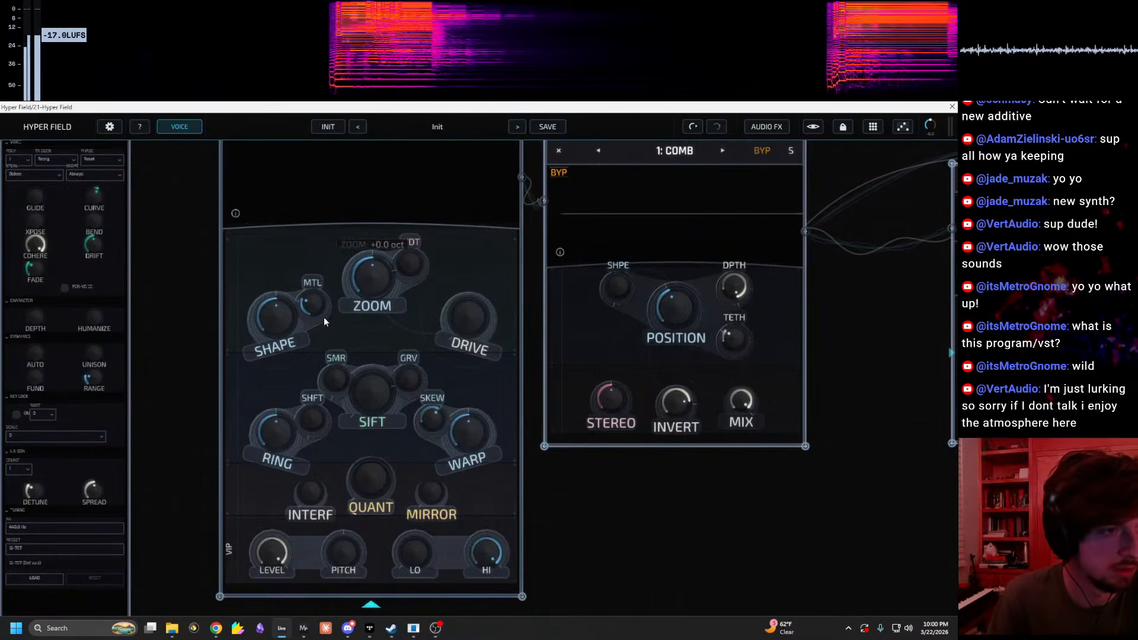
{"action": "mouse_move", "coordinate": [316, 304]}
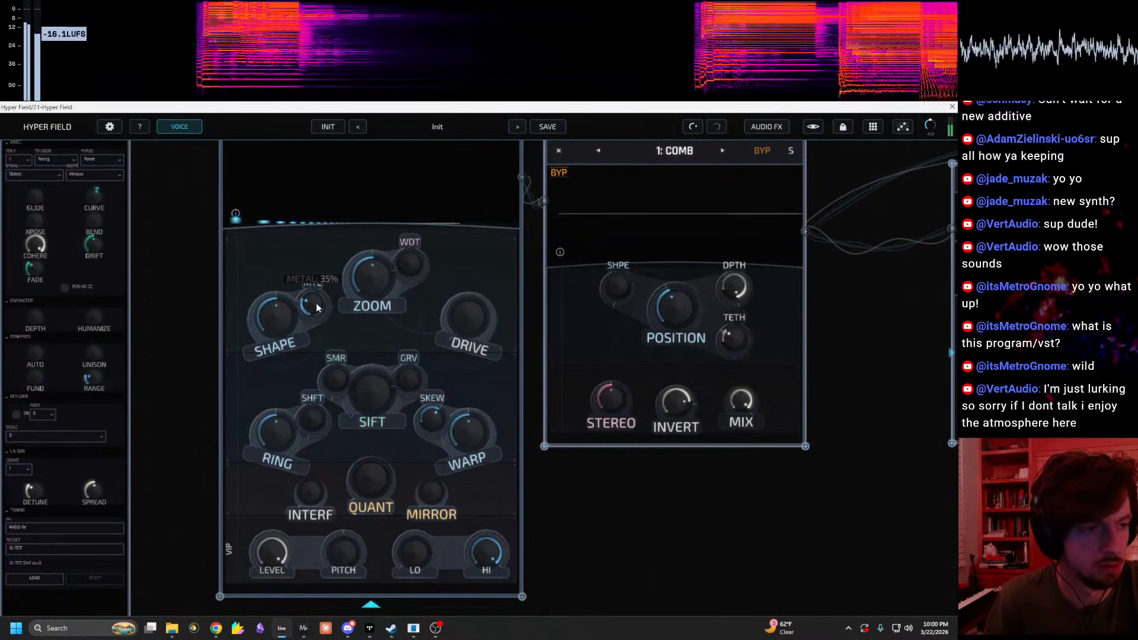
{"action": "left_click_drag", "start_coordinate": [316, 306], "coordinate": [327, 268]}
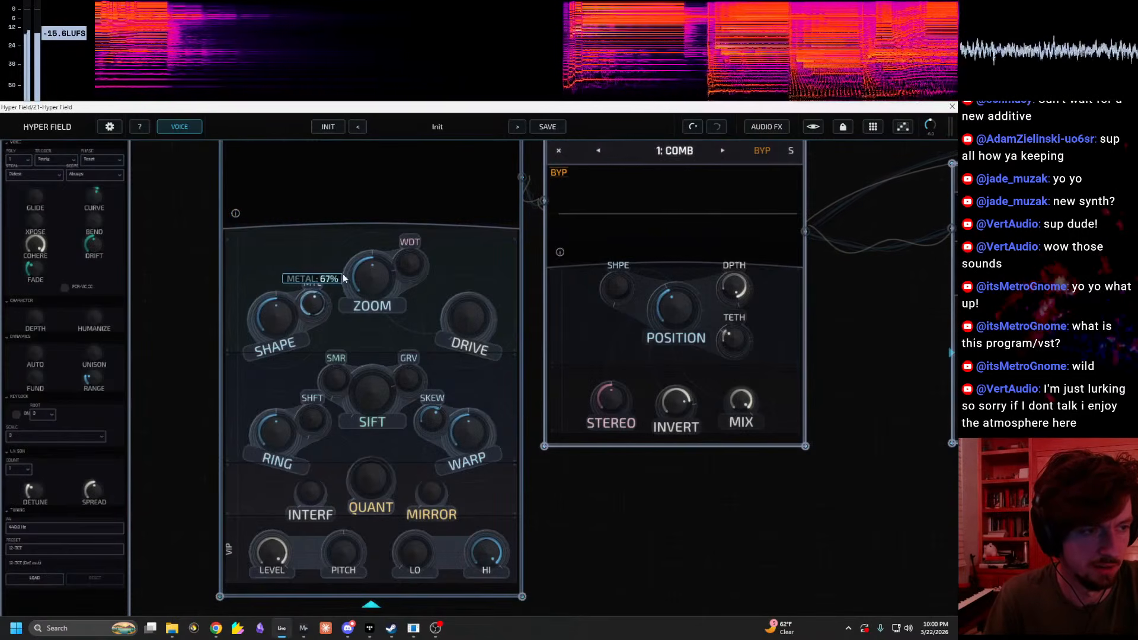
{"action": "left_click_drag", "start_coordinate": [329, 312], "coordinate": [321, 335]}
Step: Move the Hyper Field window aside to check Live's tracks, and restore it to full size
{"action": "left_click_drag", "start_coordinate": [442, 107], "coordinate": [339, 152]}
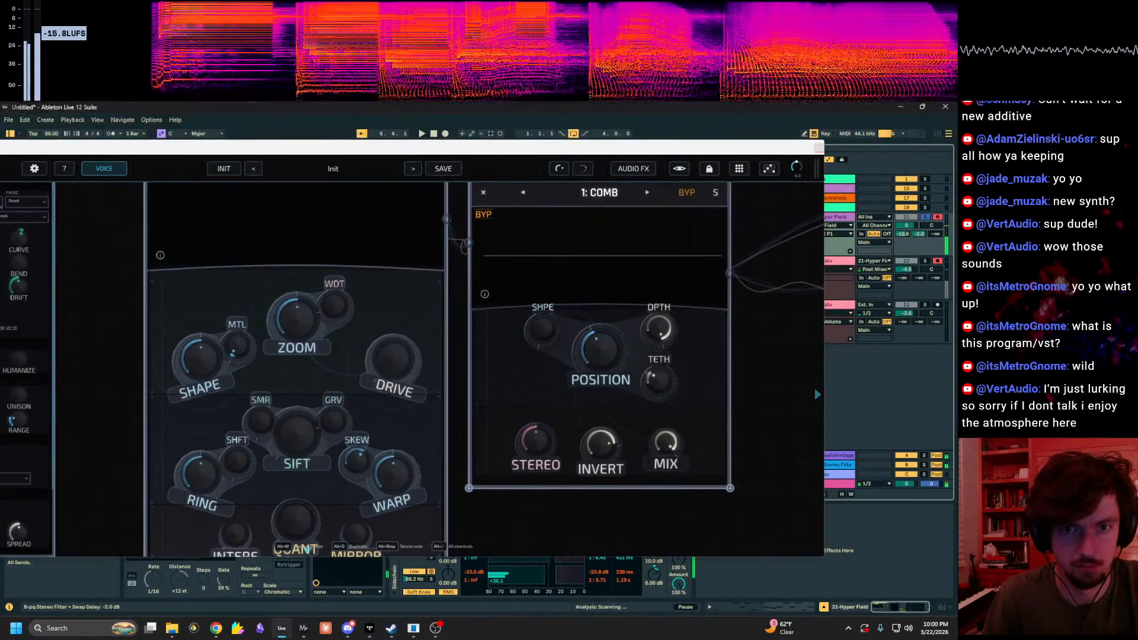
{"action": "double_click", "coordinate": [662, 152]}
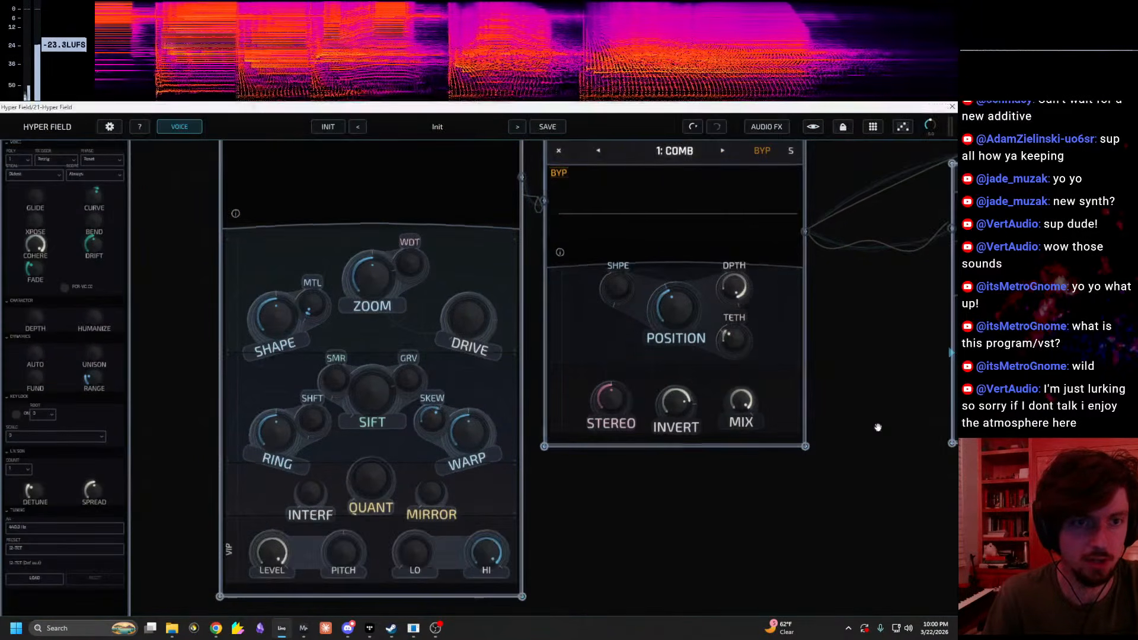
Step: Re-enable the Comb node after Spectrum and adjust its Position
{"action": "left_click_drag", "start_coordinate": [877, 426], "coordinate": [206, 559]}
{"action": "left_click_drag", "start_coordinate": [324, 408], "coordinate": [291, 468]}
{"action": "left_click_drag", "start_coordinate": [320, 286], "coordinate": [730, 151]}
{"action": "right_click", "coordinate": [430, 260]}
{"action": "left_click", "coordinate": [444, 269]}
{"action": "left_click_drag", "start_coordinate": [502, 223], "coordinate": [89, 256]}
{"action": "left_click_drag", "start_coordinate": [581, 256], "coordinate": [860, 234]}
{"action": "mouse_move", "coordinate": [138, 263]}
{"action": "left_mouse_down"}
{"action": "mouse_move", "coordinate": [485, 246]}
{"action": "mouse_move", "coordinate": [144, 269]}
{"action": "left_mouse_up"}
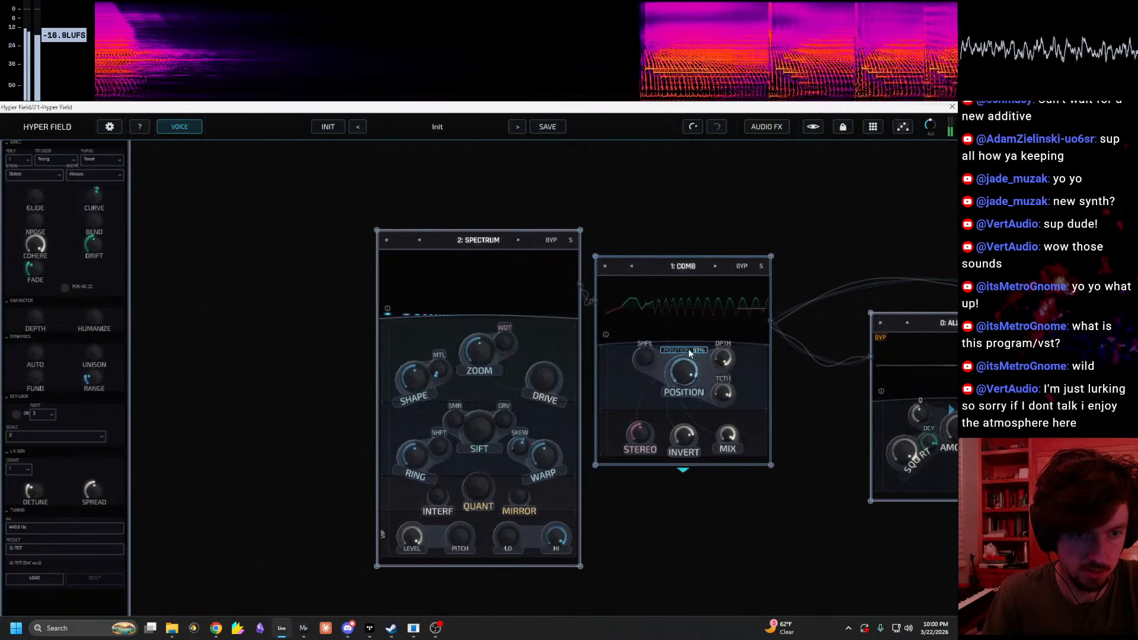
Step: Spread the nodes apart to open a wide gap between Spectrum and Comb
{"action": "left_click_drag", "start_coordinate": [637, 523], "coordinate": [463, 423]}
{"action": "left_click_drag", "start_coordinate": [818, 470], "coordinate": [469, 498]}
{"action": "scroll", "coordinate": [602, 490], "scroll_direction": "down", "scroll_amount": 3}
{"action": "left_click_drag", "start_coordinate": [614, 489], "coordinate": [213, 498]}
{"action": "left_click_drag", "start_coordinate": [643, 508], "coordinate": [957, 497]}
{"action": "left_click_drag", "start_coordinate": [271, 358], "coordinate": [422, 371]}
{"action": "left_click_drag", "start_coordinate": [451, 202], "coordinate": [694, 213]}
{"action": "left_click_drag", "start_coordinate": [462, 284], "coordinate": [182, 288]}
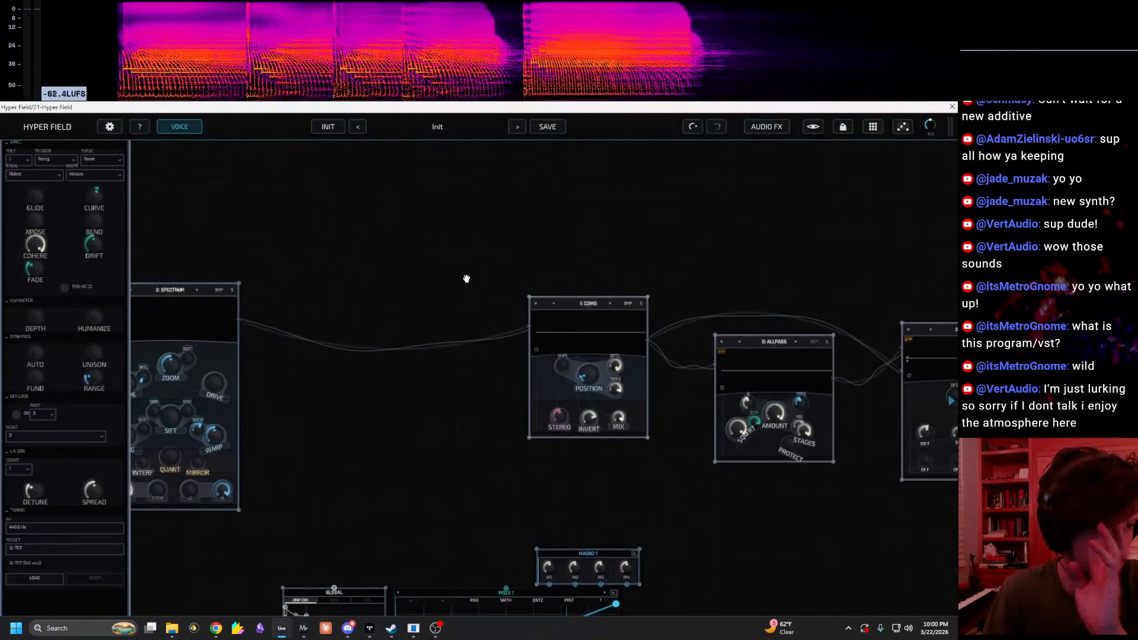
Step: Add a Refract node and connect it between the Spectrum and Comb nodes
{"action": "left_click_drag", "start_coordinate": [357, 302], "coordinate": [443, 303]}
{"action": "right_click", "coordinate": [673, 280]}
{"action": "type", "text": "ref"}
{"action": "key", "text": "Return"}
{"action": "left_click_drag", "start_coordinate": [576, 293], "coordinate": [879, 320]}
{"action": "left_click_drag", "start_coordinate": [708, 392], "coordinate": [567, 307]}
{"action": "scroll", "coordinate": [660, 275], "scroll_direction": "up", "scroll_amount": 2}
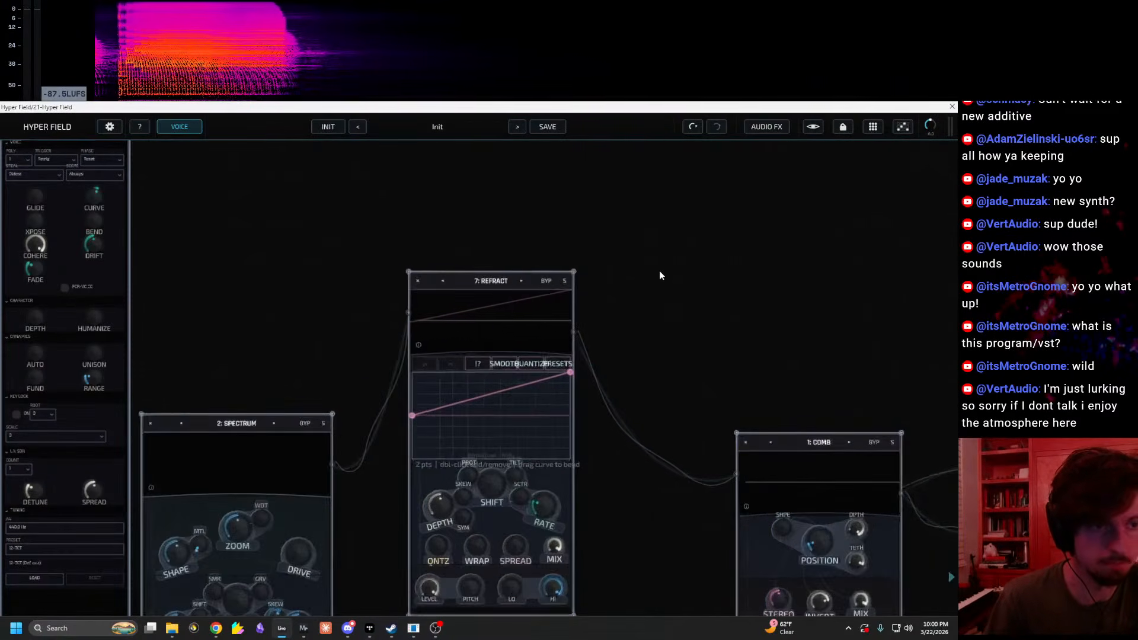
{"action": "scroll", "coordinate": [661, 273], "scroll_direction": "up", "scroll_amount": 1}
Step: Pull the Refract curve's start point to the bottom of its graph, sweep the Shift, and set the Rate to about 66%
{"action": "left_click_drag", "start_coordinate": [669, 290], "coordinate": [725, 295]}
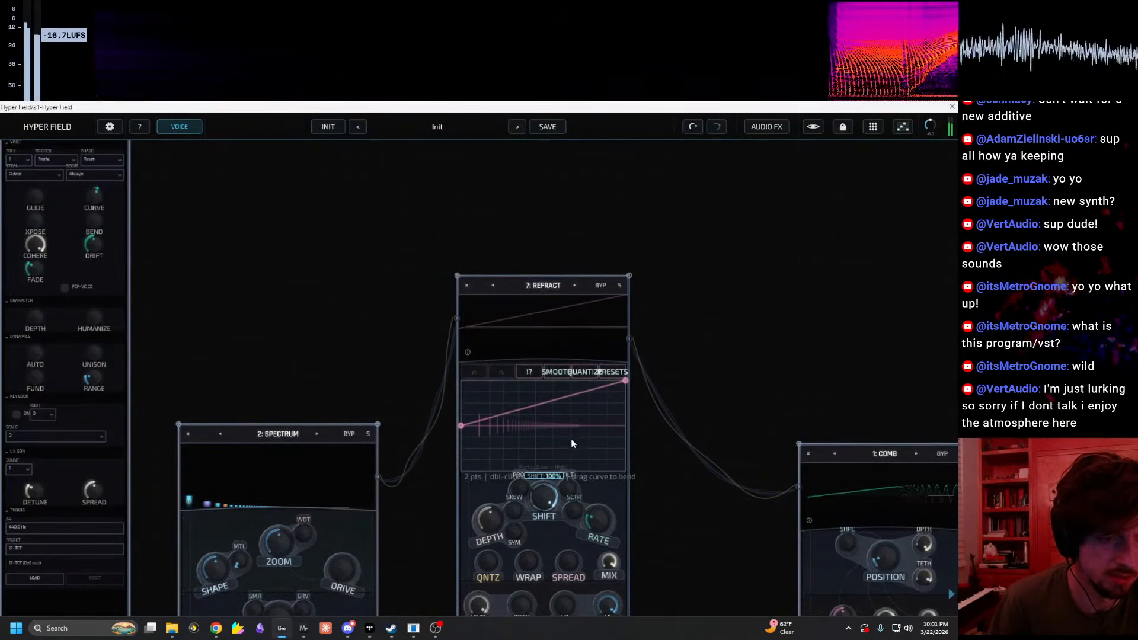
{"action": "left_click_drag", "start_coordinate": [461, 441], "coordinate": [438, 487]}
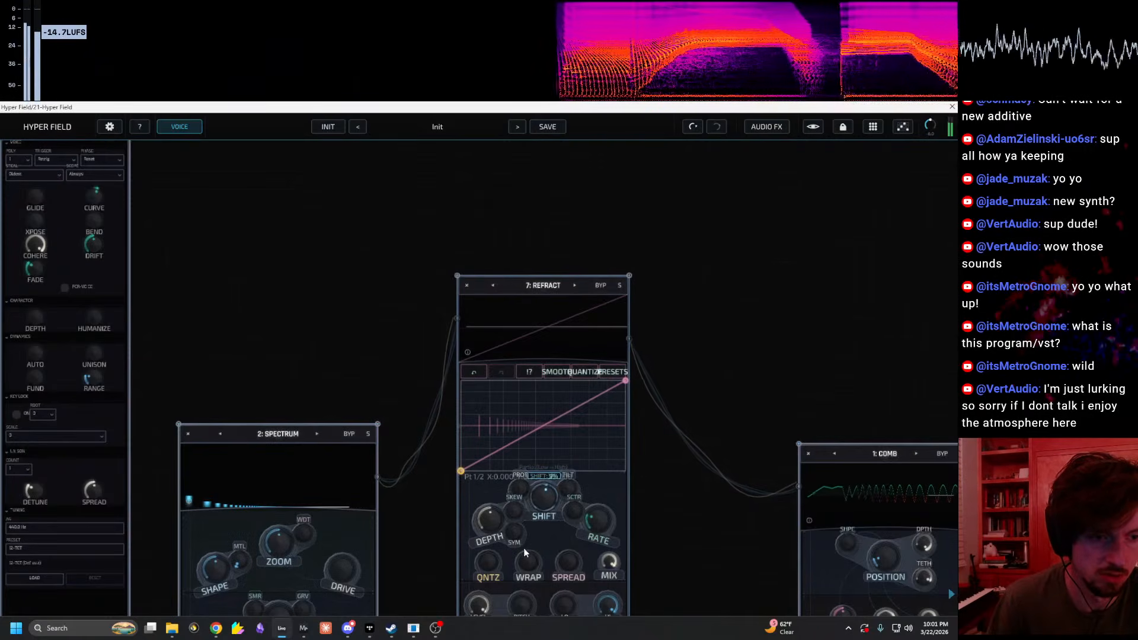
{"action": "mouse_move", "coordinate": [543, 507]}
{"action": "left_mouse_down"}
{"action": "mouse_move", "coordinate": [535, 535]}
{"action": "mouse_move", "coordinate": [534, 520]}
{"action": "left_mouse_up"}
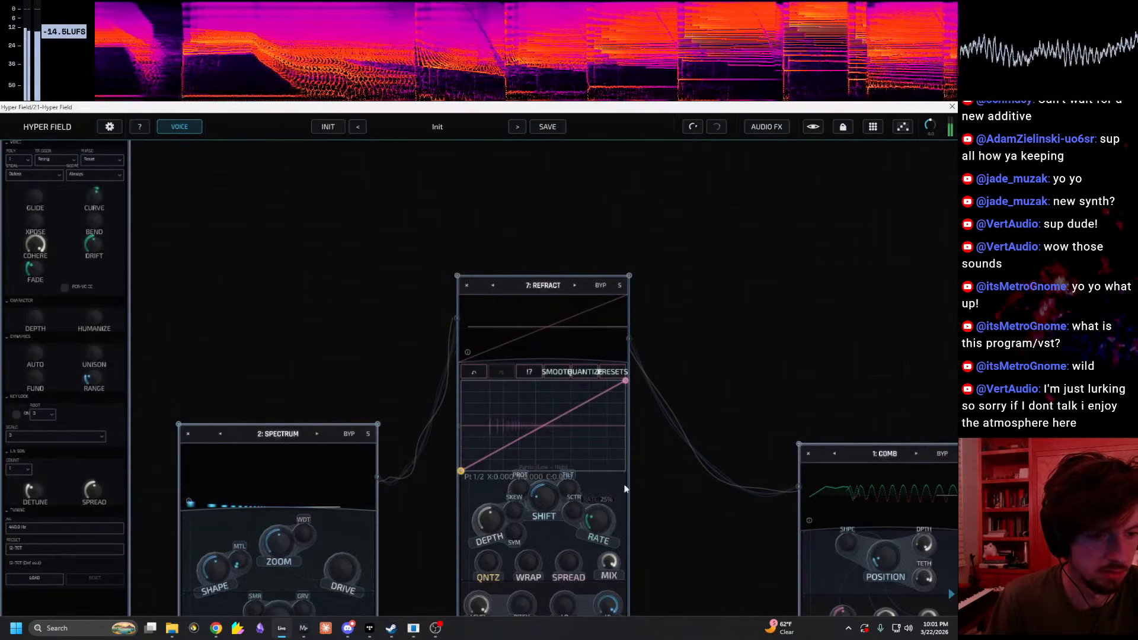
{"action": "left_click_drag", "start_coordinate": [674, 585], "coordinate": [661, 502]}
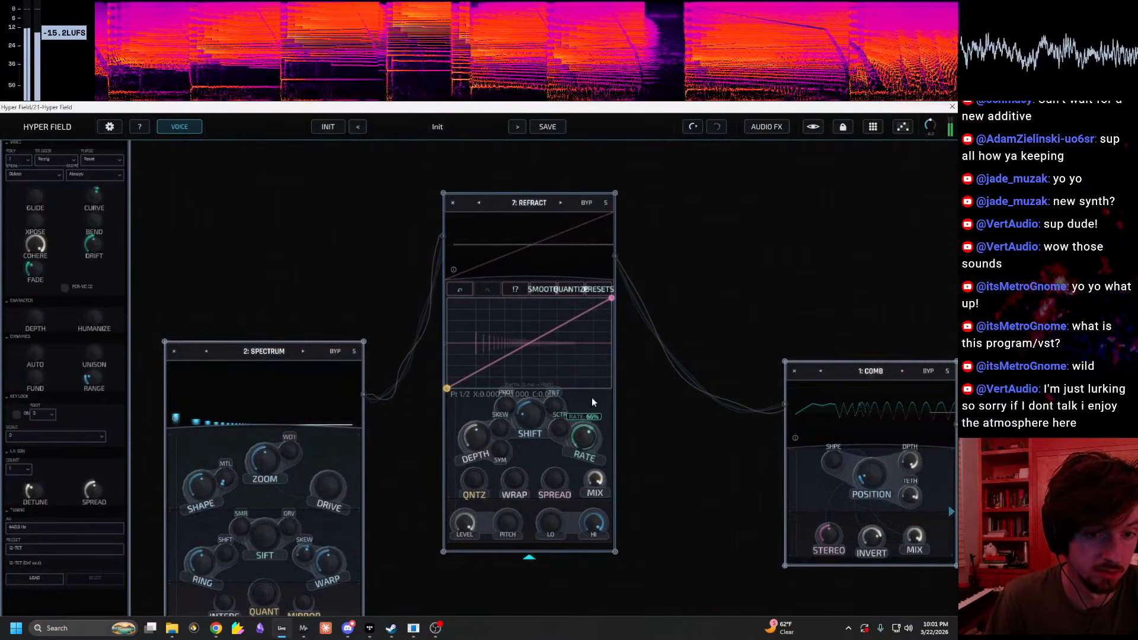
Step: Bypass both Delay nodes at the end of the chain
{"action": "left_click_drag", "start_coordinate": [681, 441], "coordinate": [272, 416]}
{"action": "left_click_drag", "start_coordinate": [678, 279], "coordinate": [243, 188]}
{"action": "scroll", "coordinate": [512, 240], "scroll_direction": "down", "scroll_amount": 3}
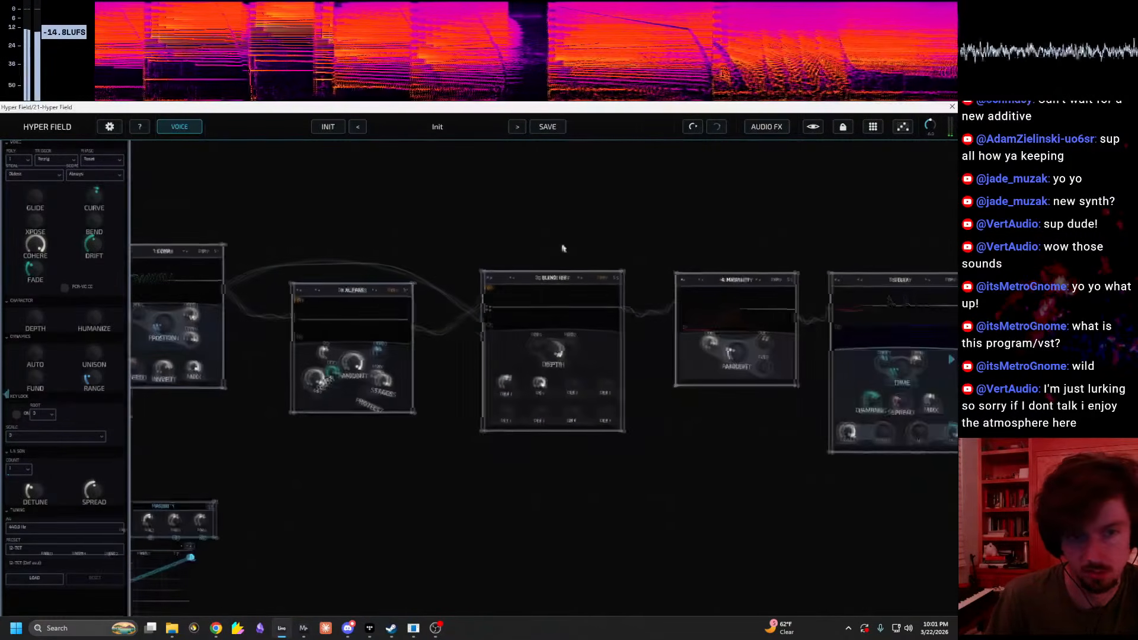
{"action": "left_click_drag", "start_coordinate": [775, 243], "coordinate": [482, 249]}
{"action": "right_click", "coordinate": [602, 287]}
{"action": "left_click", "coordinate": [621, 291]}
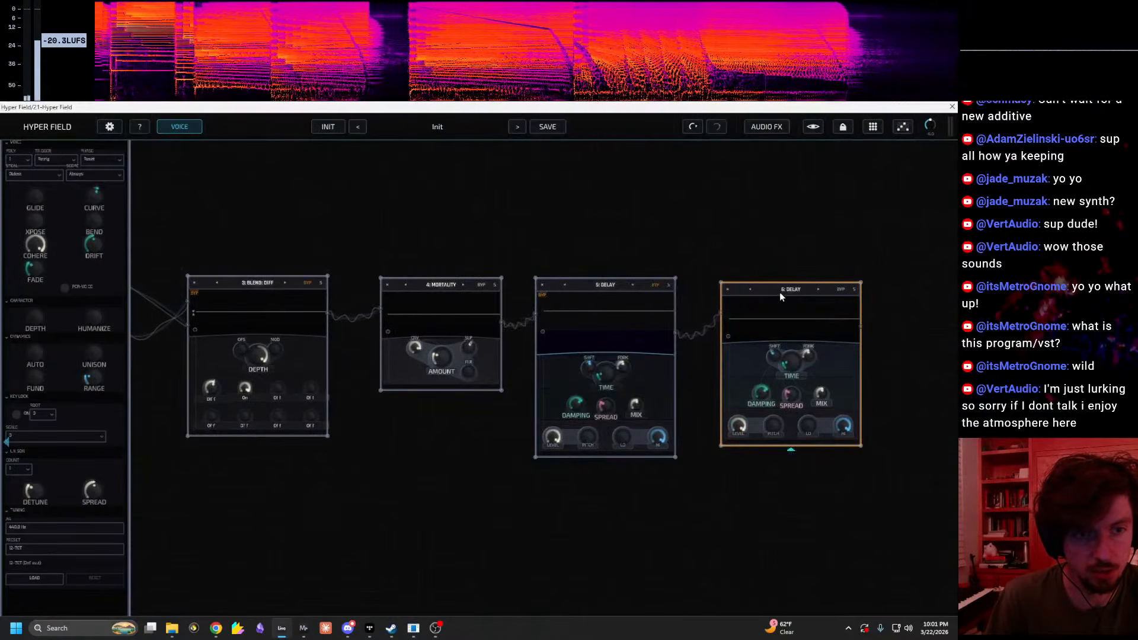
{"action": "right_click", "coordinate": [779, 293]}
{"action": "left_click", "coordinate": [800, 297]}
Step: Sweep the Refract node's Shift with both Delays bypassed
{"action": "mouse_move", "coordinate": [619, 246]}
{"action": "left_mouse_down"}
{"action": "mouse_move", "coordinate": [954, 272]}
{"action": "mouse_move", "coordinate": [1137, 310]}
{"action": "left_mouse_up"}
{"action": "left_click_drag", "start_coordinate": [350, 310], "coordinate": [689, 327]}
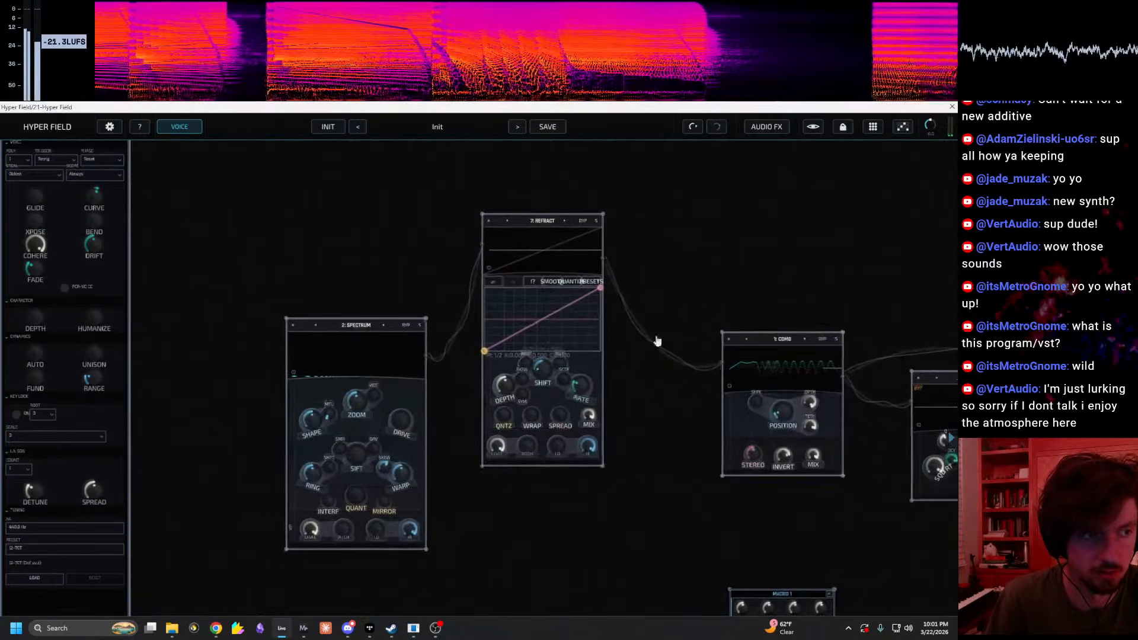
{"action": "scroll", "coordinate": [621, 393], "scroll_direction": "up", "scroll_amount": 3}
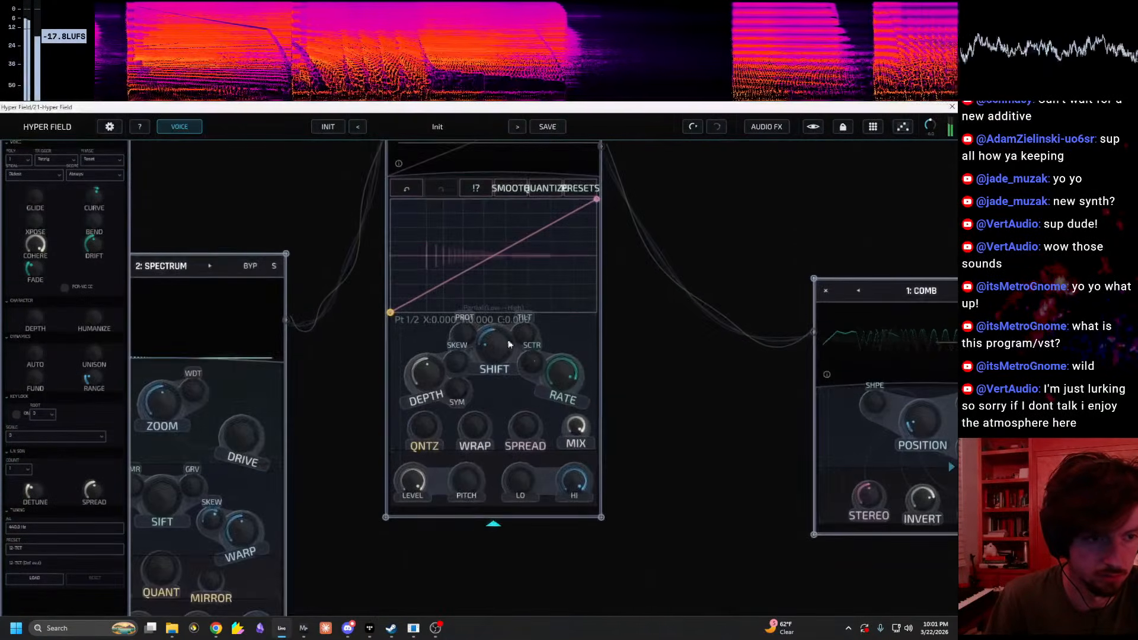
{"action": "left_click_drag", "start_coordinate": [522, 296], "coordinate": [543, 255]}
{"action": "left_click_drag", "start_coordinate": [493, 366], "coordinate": [483, 397]}
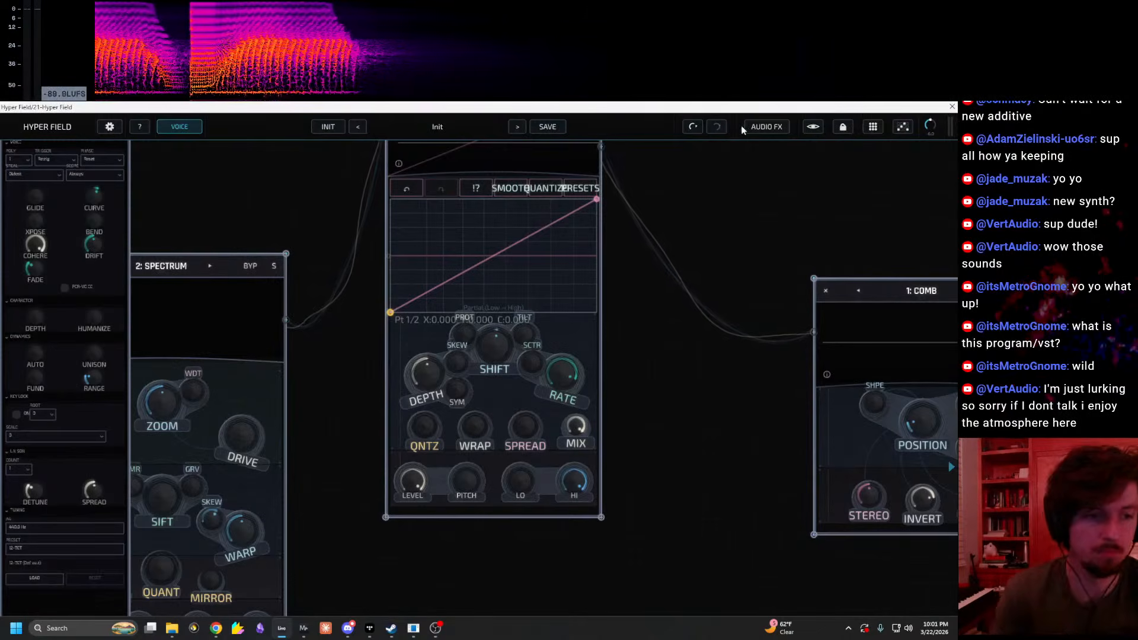
Step: Raise the Refract node's Pitch and Shift, keeping its curve's end point at the top corner
{"action": "mouse_move", "coordinate": [472, 482]}
{"action": "left_mouse_down"}
{"action": "mouse_move", "coordinate": [530, 553]}
{"action": "mouse_move", "coordinate": [538, 538]}
{"action": "left_mouse_up"}
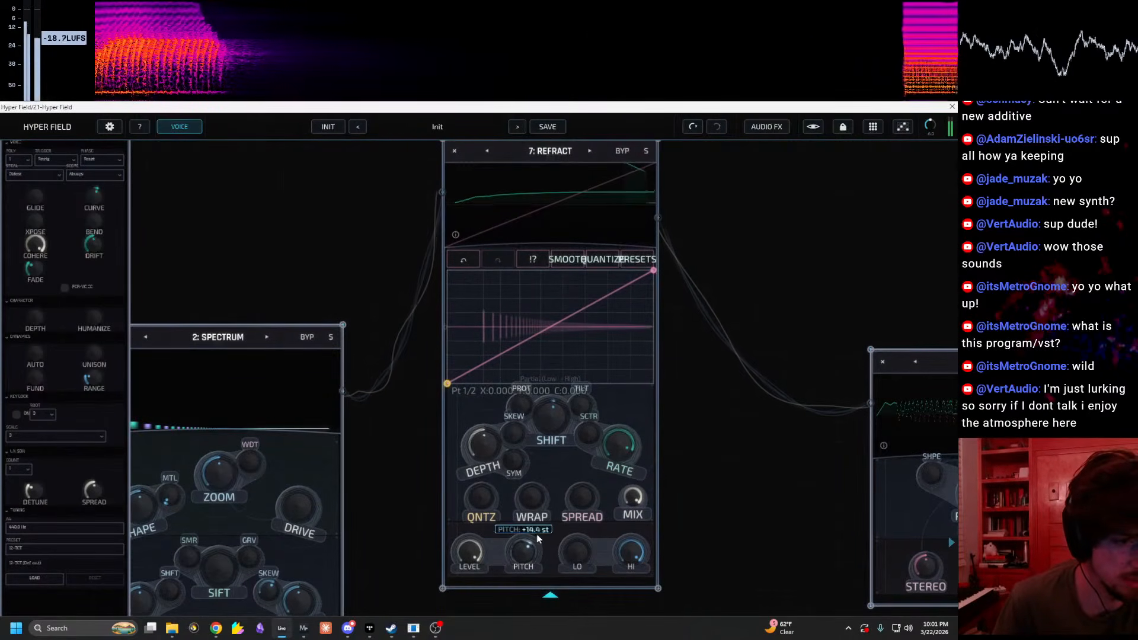
{"action": "left_click_drag", "start_coordinate": [554, 410], "coordinate": [580, 363]}
{"action": "mouse_move", "coordinate": [518, 556]}
{"action": "left_mouse_down"}
{"action": "mouse_move", "coordinate": [500, 611]}
{"action": "mouse_move", "coordinate": [536, 521]}
{"action": "mouse_move", "coordinate": [518, 570]}
{"action": "left_mouse_up"}
{"action": "mouse_move", "coordinate": [653, 271]}
{"action": "left_mouse_down"}
{"action": "mouse_move", "coordinate": [671, 162]}
{"action": "mouse_move", "coordinate": [664, 331]}
{"action": "mouse_move", "coordinate": [646, 273]}
{"action": "left_mouse_up"}
{"action": "left_click_drag", "start_coordinate": [701, 388], "coordinate": [695, 379]}
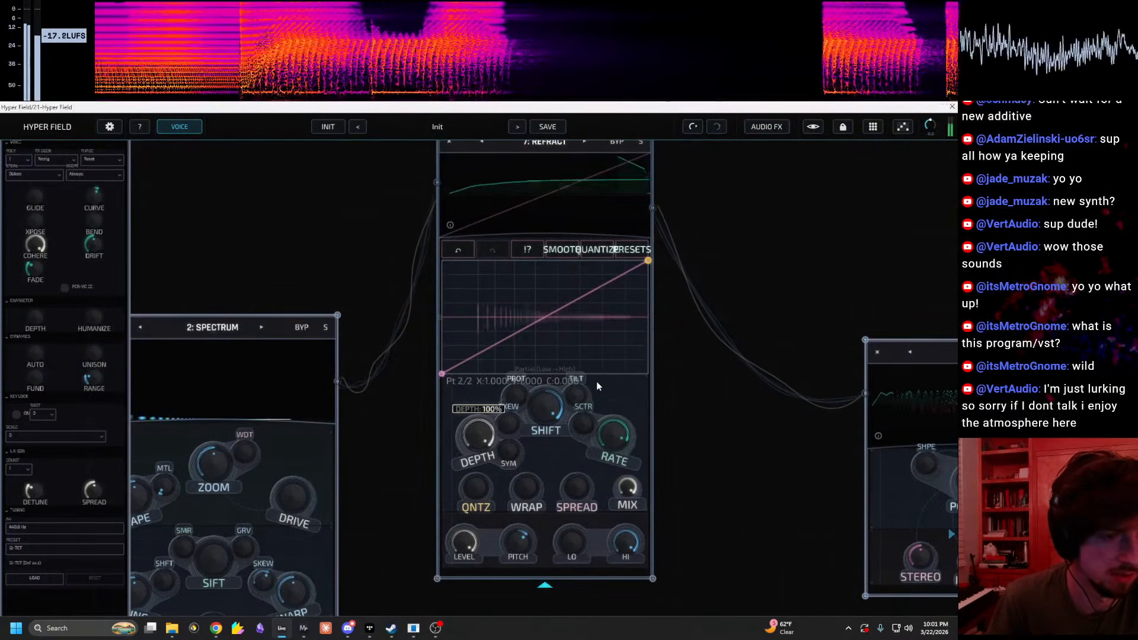
Step: Turn the Refract node's Pitch up further and sweep its Shift around 75%
{"action": "left_click_drag", "start_coordinate": [514, 551], "coordinate": [522, 495]}
{"action": "left_click_drag", "start_coordinate": [538, 397], "coordinate": [541, 422]}
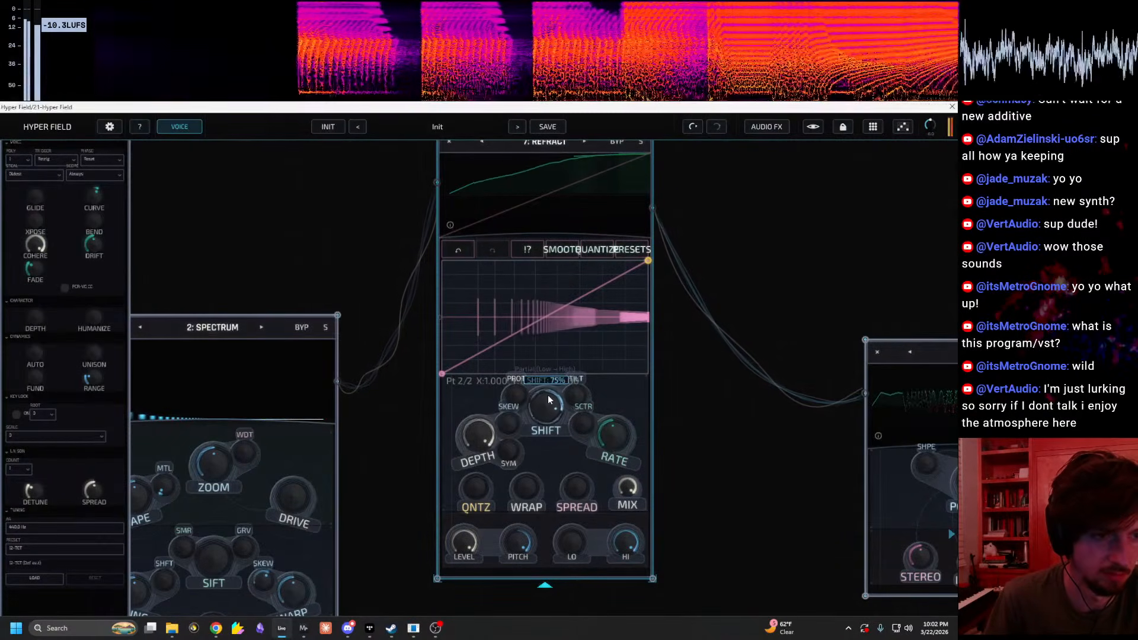
{"action": "left_click_drag", "start_coordinate": [548, 395], "coordinate": [549, 386]}
{"action": "left_click_drag", "start_coordinate": [710, 408], "coordinate": [672, 434]}
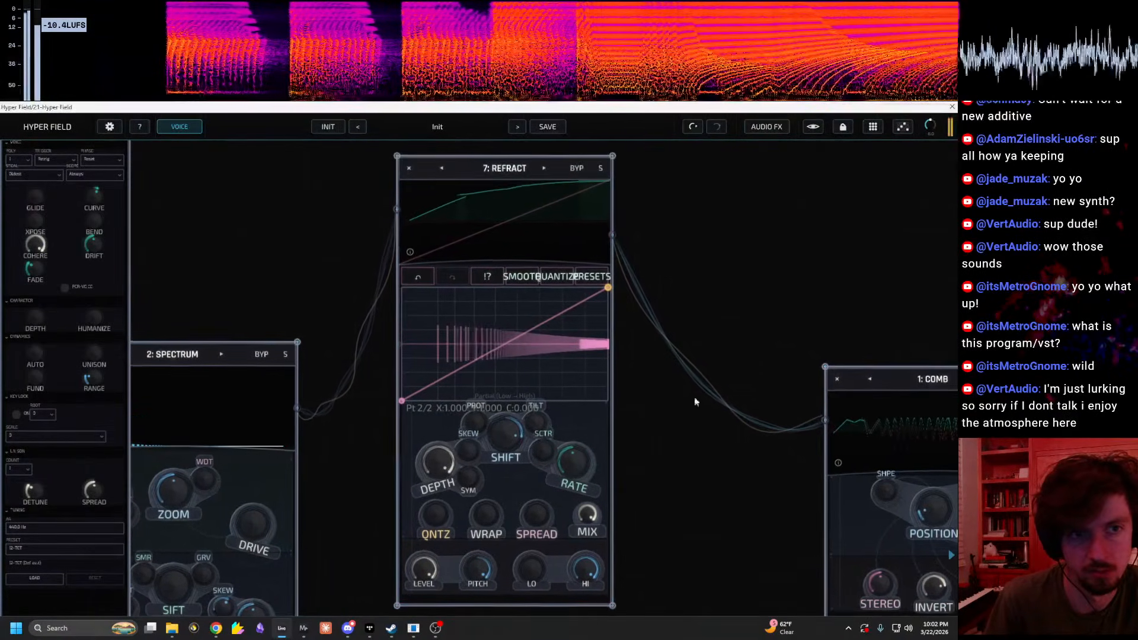
Step: Raise the Refract node's Qntz, Prot and Spread amounts
{"action": "left_click_drag", "start_coordinate": [615, 349], "coordinate": [588, 312]}
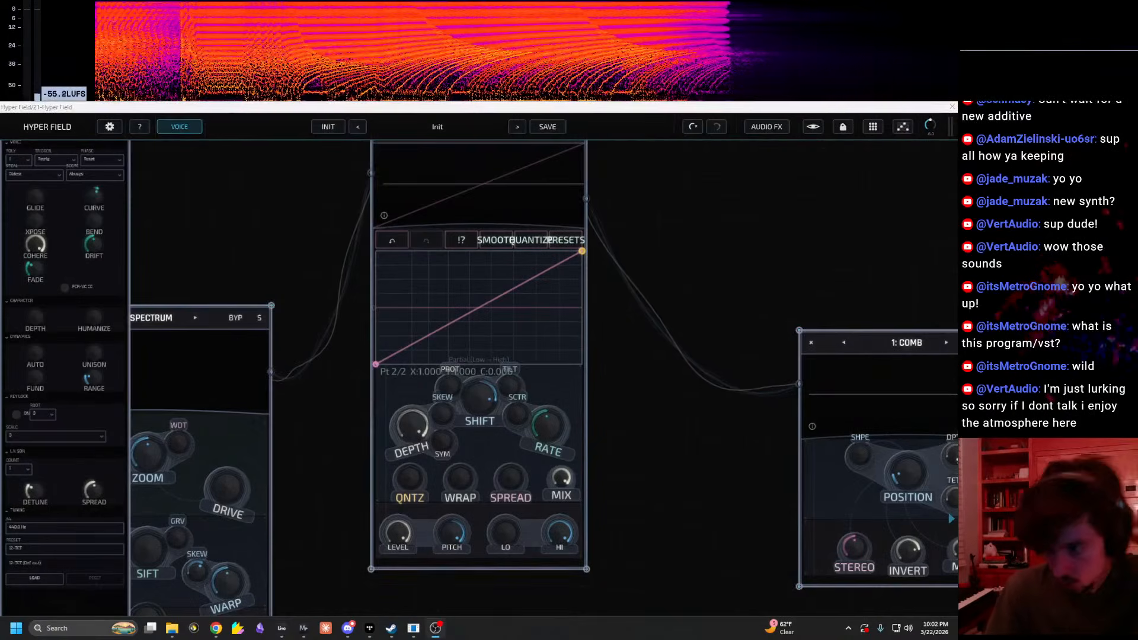
{"action": "left_click_drag", "start_coordinate": [416, 477], "coordinate": [484, 320]}
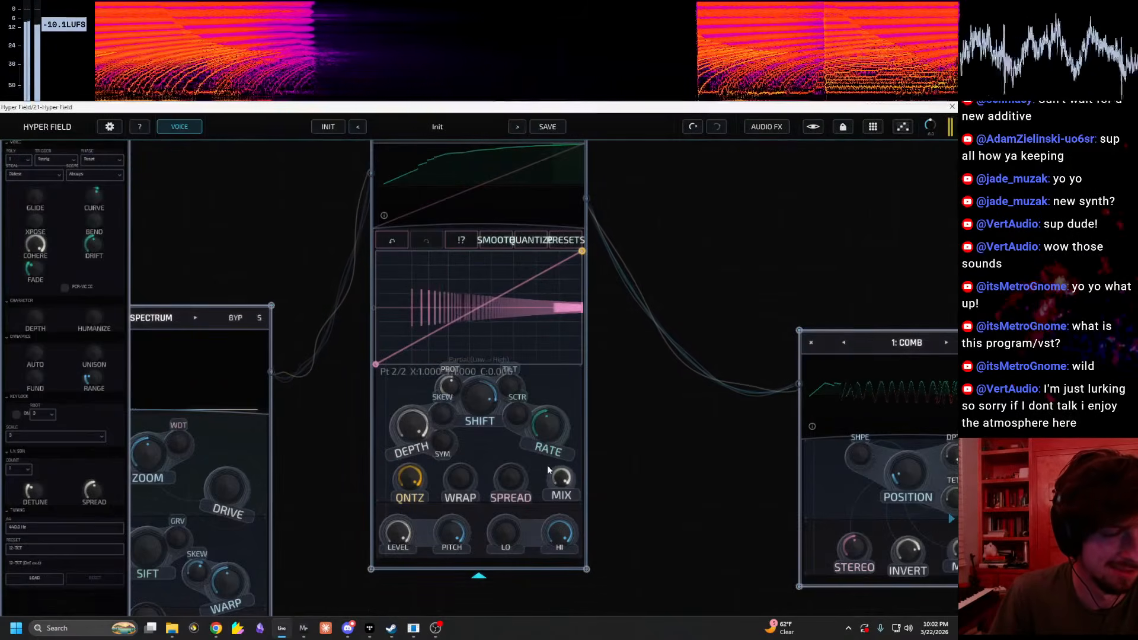
{"action": "left_click_drag", "start_coordinate": [511, 475], "coordinate": [539, 383]}
Step: Raise the Mortality node's Amount and Slope to shorten the sound's decay
{"action": "left_click_drag", "start_coordinate": [580, 466], "coordinate": [210, 484]}
{"action": "left_click_drag", "start_coordinate": [472, 293], "coordinate": [335, 252]}
{"action": "scroll", "coordinate": [660, 264], "scroll_direction": "down", "scroll_amount": 2}
{"action": "left_click_drag", "start_coordinate": [660, 261], "coordinate": [415, 249]}
{"action": "left_click_drag", "start_coordinate": [759, 274], "coordinate": [432, 283]}
{"action": "left_click_drag", "start_coordinate": [827, 277], "coordinate": [476, 294]}
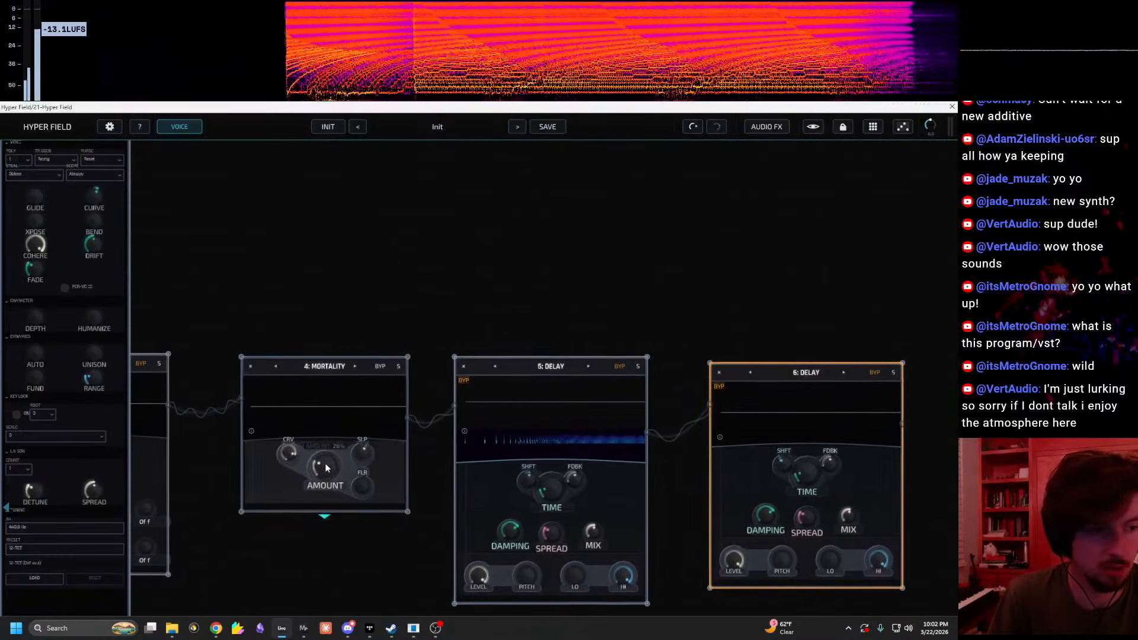
{"action": "left_click_drag", "start_coordinate": [326, 465], "coordinate": [394, 399]}
{"action": "left_click_drag", "start_coordinate": [360, 454], "coordinate": [419, 334]}
{"action": "left_click_drag", "start_coordinate": [360, 463], "coordinate": [596, 242]}
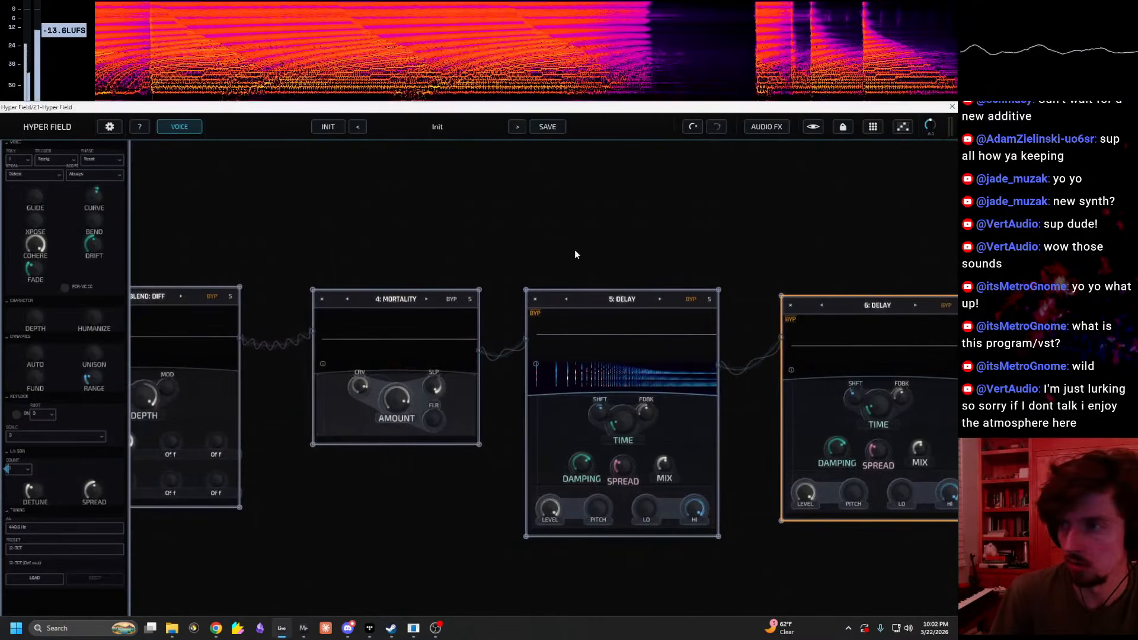
Step: Adjust the Mortality node's Amount and lower its Slope to about 2%
{"action": "left_click_drag", "start_coordinate": [401, 275], "coordinate": [676, 284]}
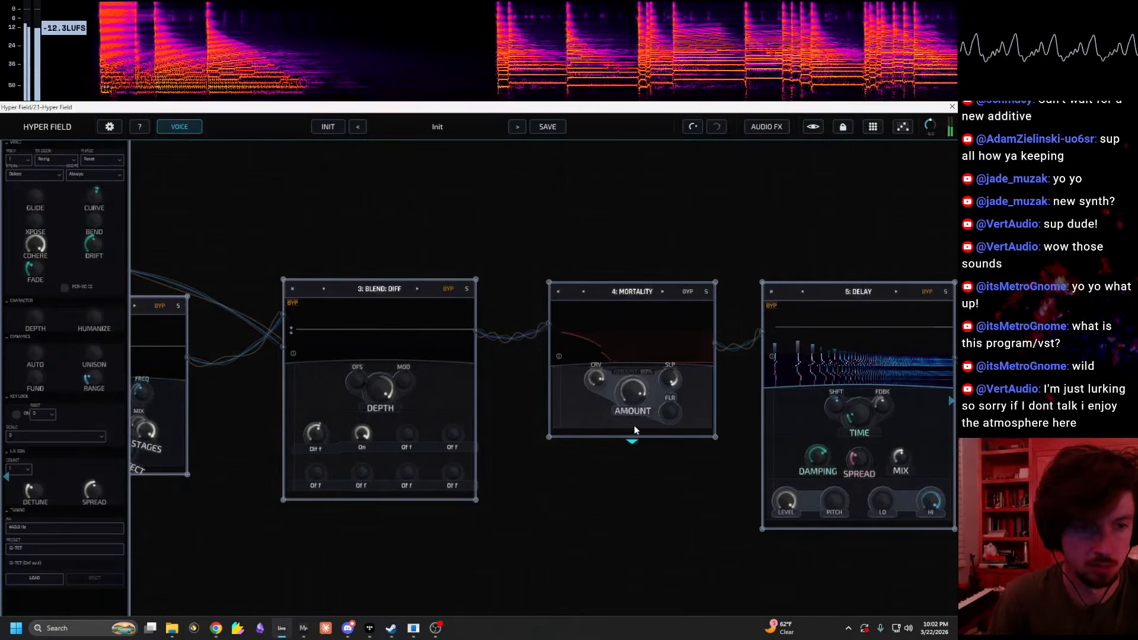
{"action": "mouse_move", "coordinate": [639, 388]}
{"action": "left_click_drag", "start_coordinate": [652, 403], "coordinate": [627, 423]}
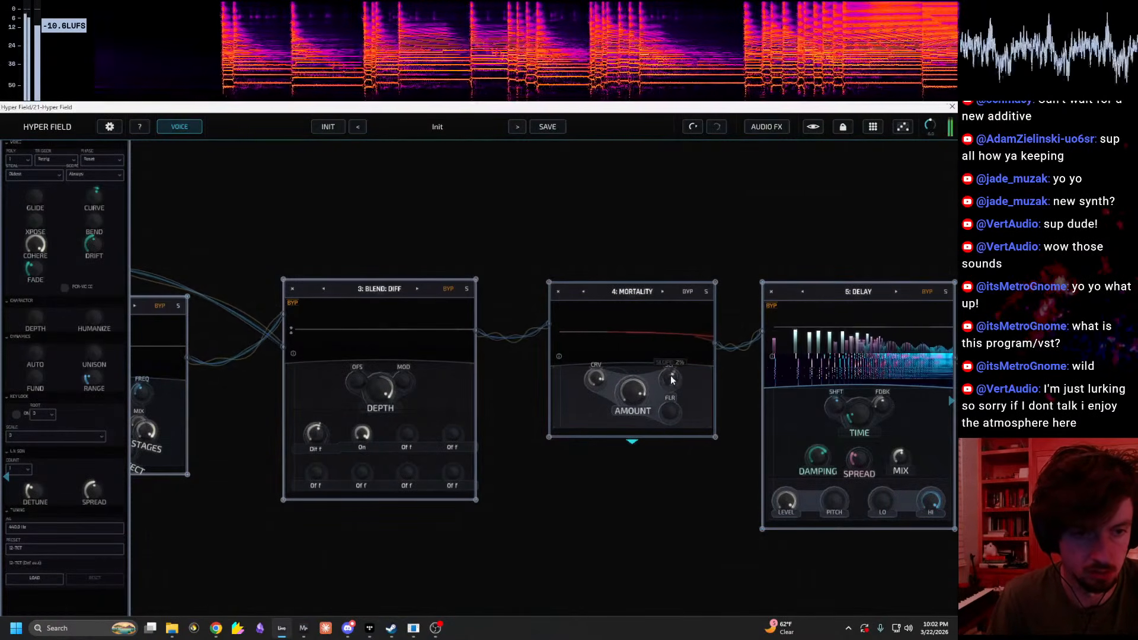
Step: Adjust the Spectrum node's Shape while auditioning the refracted sound
{"action": "left_click_drag", "start_coordinate": [237, 409], "coordinate": [924, 422]}
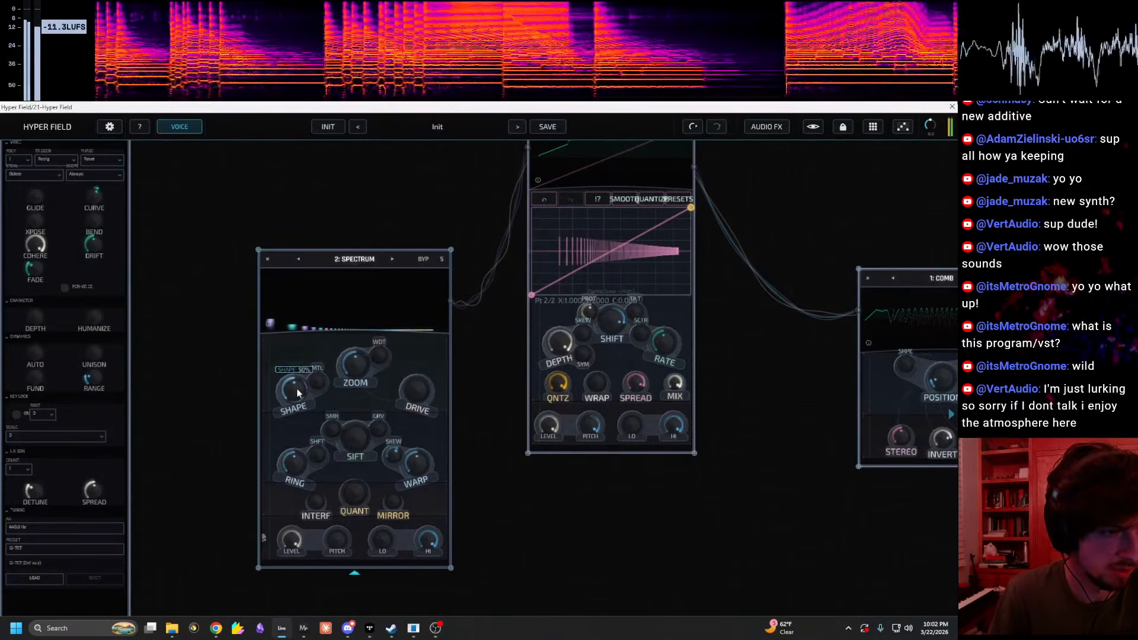
{"action": "left_click_drag", "start_coordinate": [574, 530], "coordinate": [237, 486]}
{"action": "left_click_drag", "start_coordinate": [589, 508], "coordinate": [294, 480]}
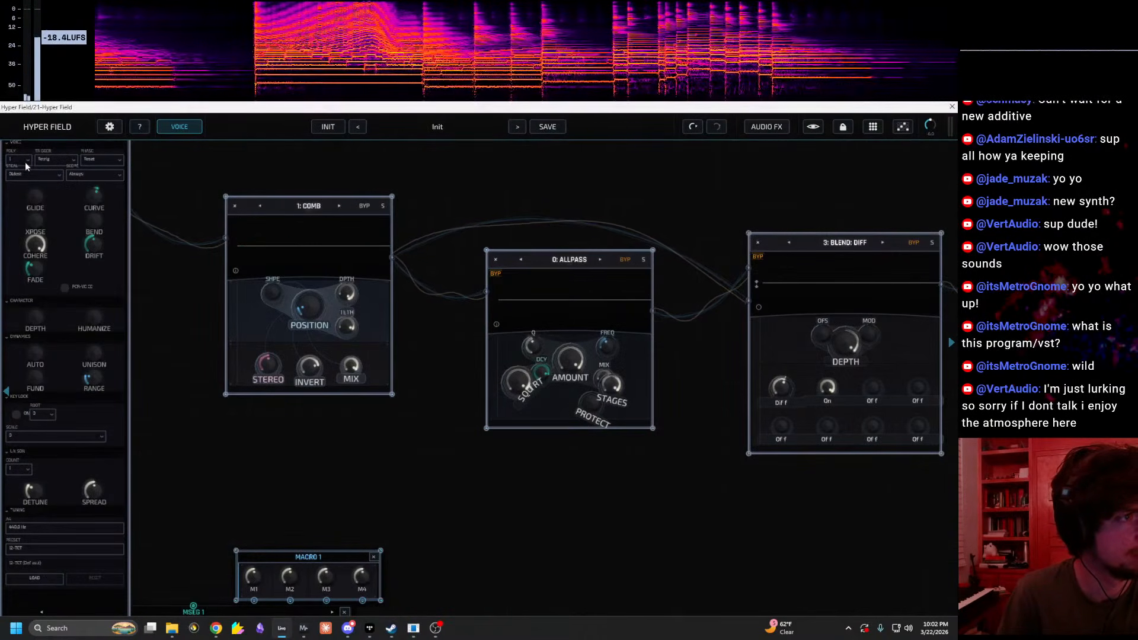
Step: Restore the synth window to a smaller floating size, hiding the Voice settings and showing the spectral Scope
{"action": "double_click", "coordinate": [102, 106]}
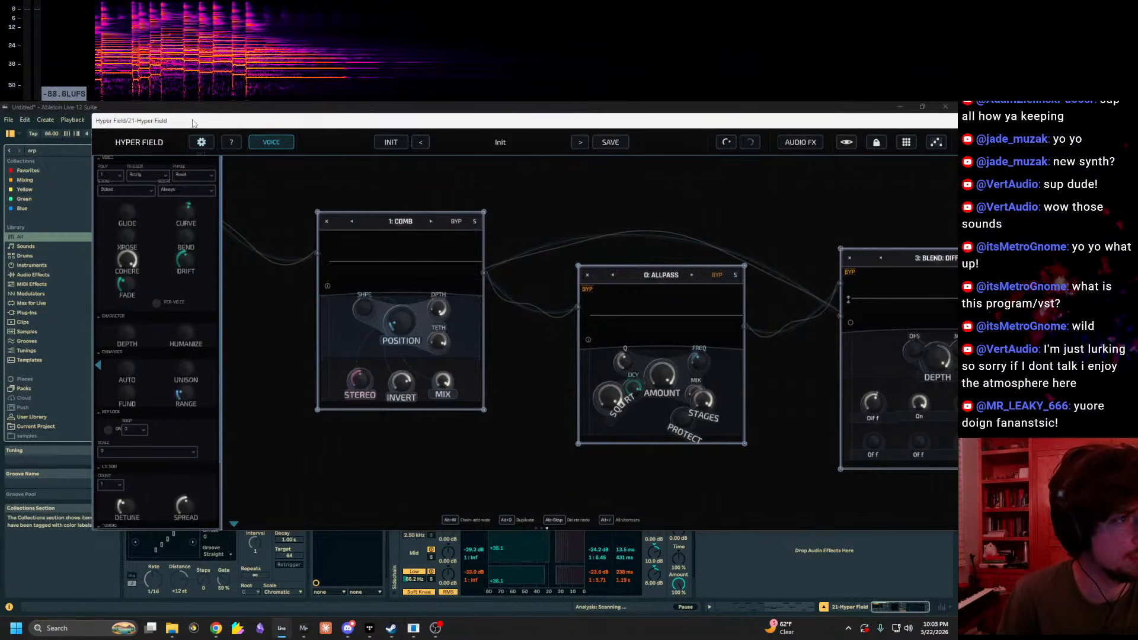
{"action": "left_click_drag", "start_coordinate": [192, 121], "coordinate": [147, 152]}
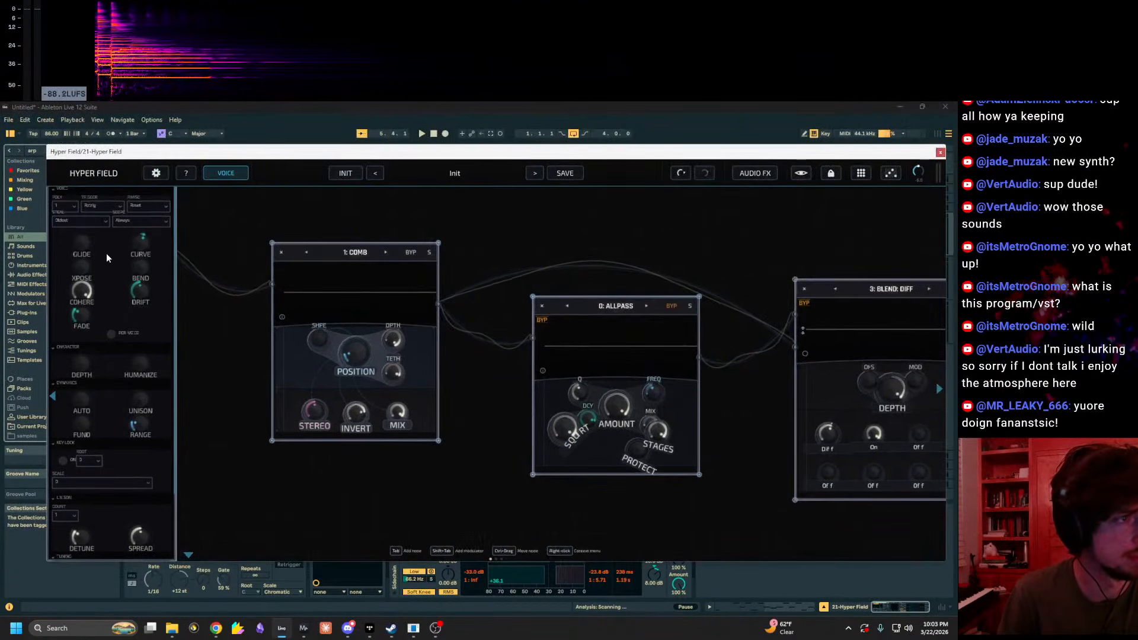
{"action": "left_click", "coordinate": [224, 173]}
{"action": "left_click", "coordinate": [801, 173]}
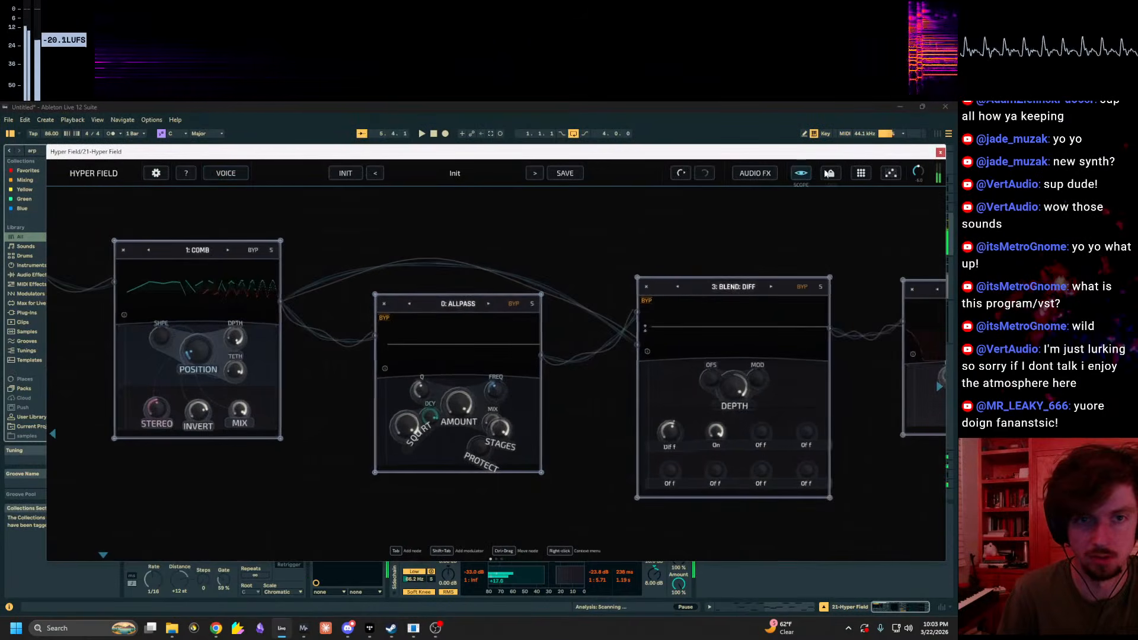
{"action": "left_click", "coordinate": [830, 173]}
Step: Shift the computer keyboard's octave range and bring the two bypassed Delay nodes into view
{"action": "left_click_drag", "start_coordinate": [863, 480], "coordinate": [554, 527]}
{"action": "key", "text": "z"}
{"action": "left_click_drag", "start_coordinate": [664, 515], "coordinate": [462, 521]}
{"action": "key", "text": "z"}
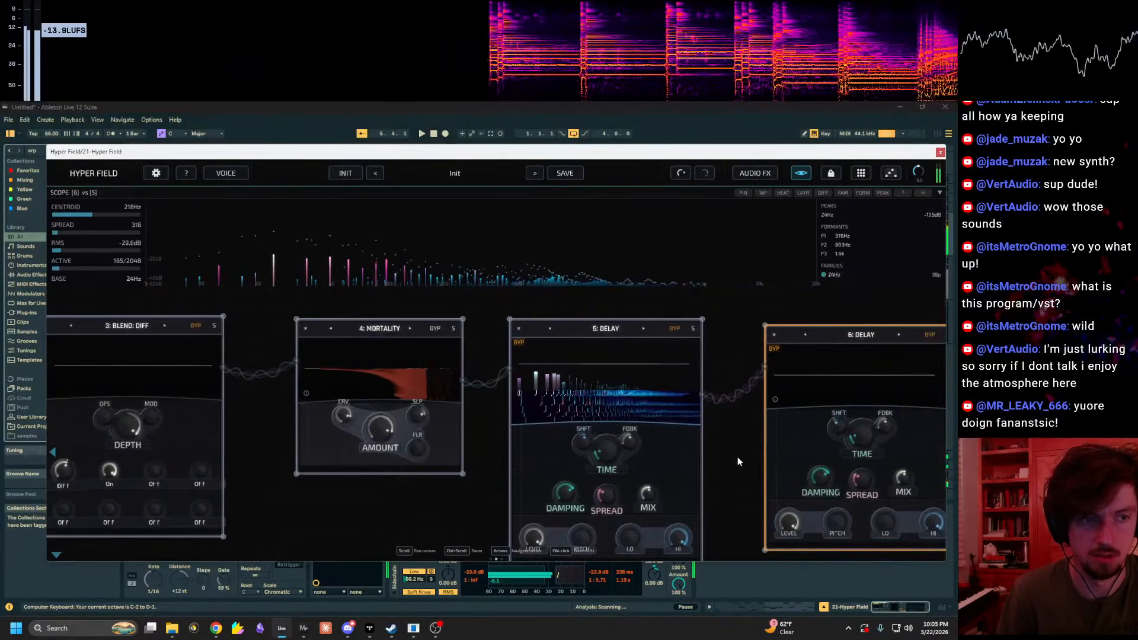
{"action": "key", "text": "x"}
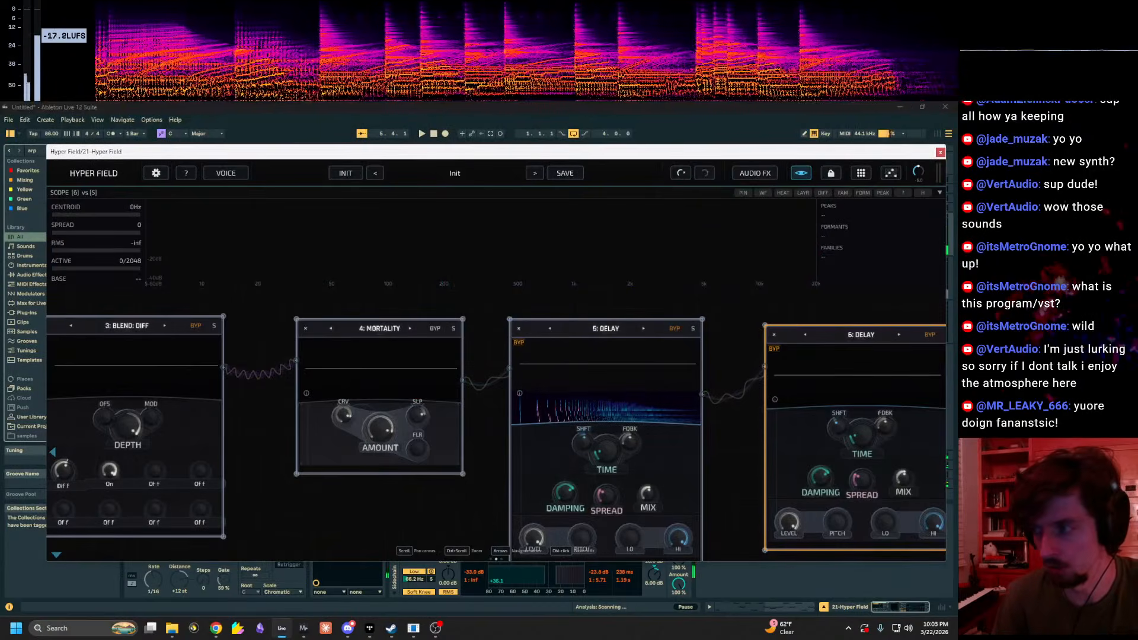
{"action": "left_click_drag", "start_coordinate": [740, 386], "coordinate": [472, 380]}
{"action": "left_click_drag", "start_coordinate": [881, 403], "coordinate": [675, 407]}
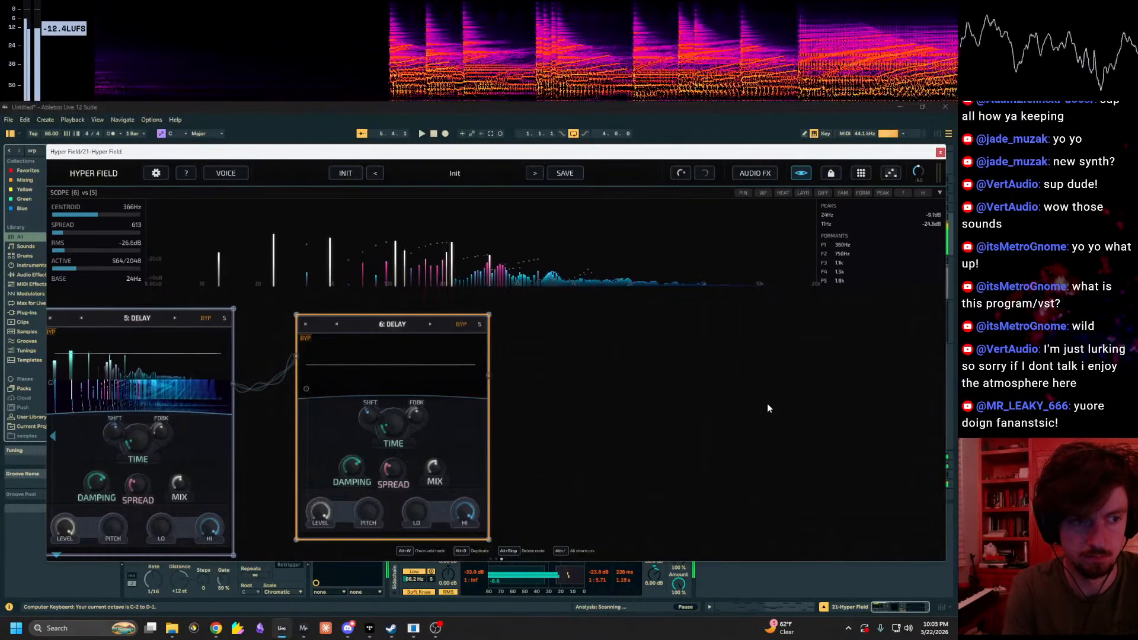
Step: Raise the computer keyboard's octave range to C0 and play a melody to audition the patch in the Scope
{"action": "key", "text": "x"}
{"action": "key", "text": "h"}
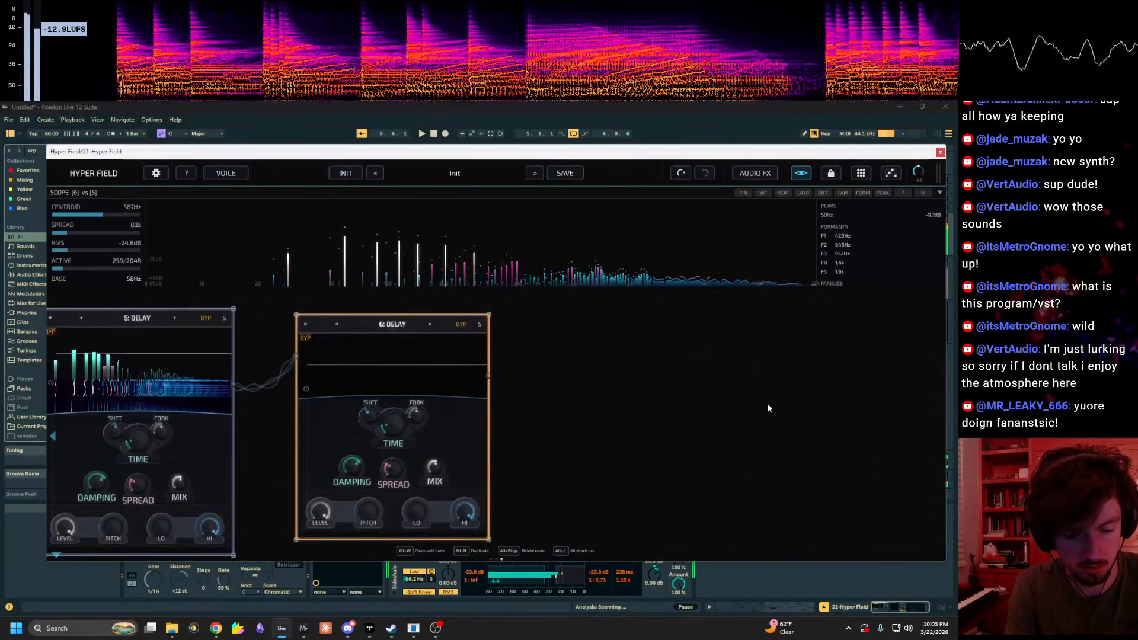
{"action": "key", "text": "u"}
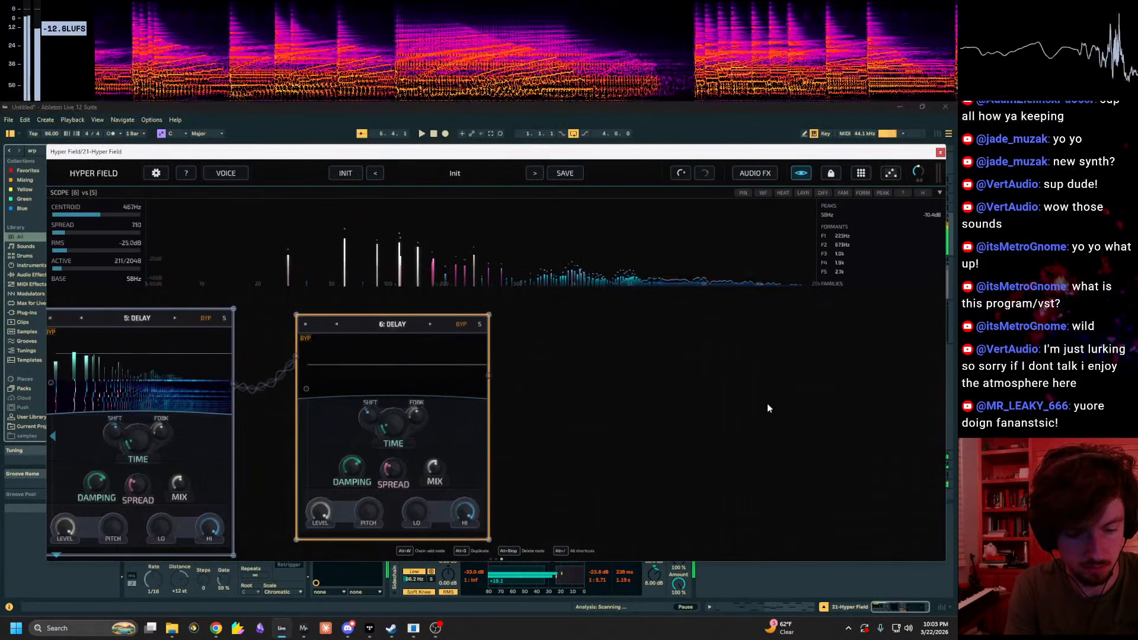
{"action": "key", "text": "k"}
{"action": "key", "text": "x"}
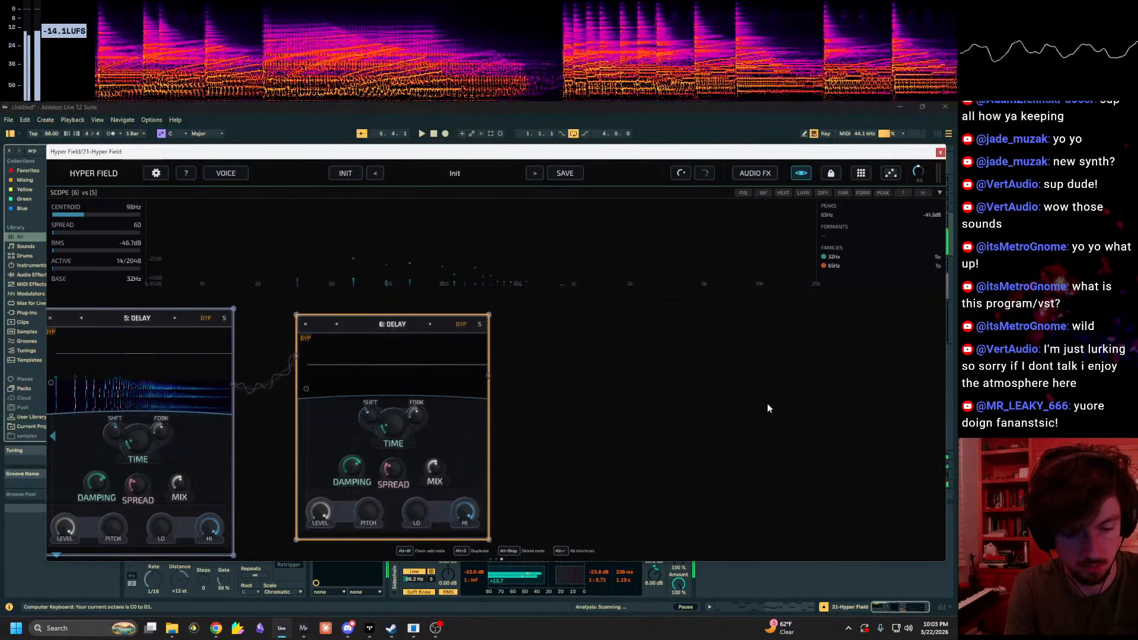
{"action": "key", "text": "e"}
{"action": "key", "text": "g"}
{"action": "key", "text": "u"}
{"action": "key", "text": "g"}
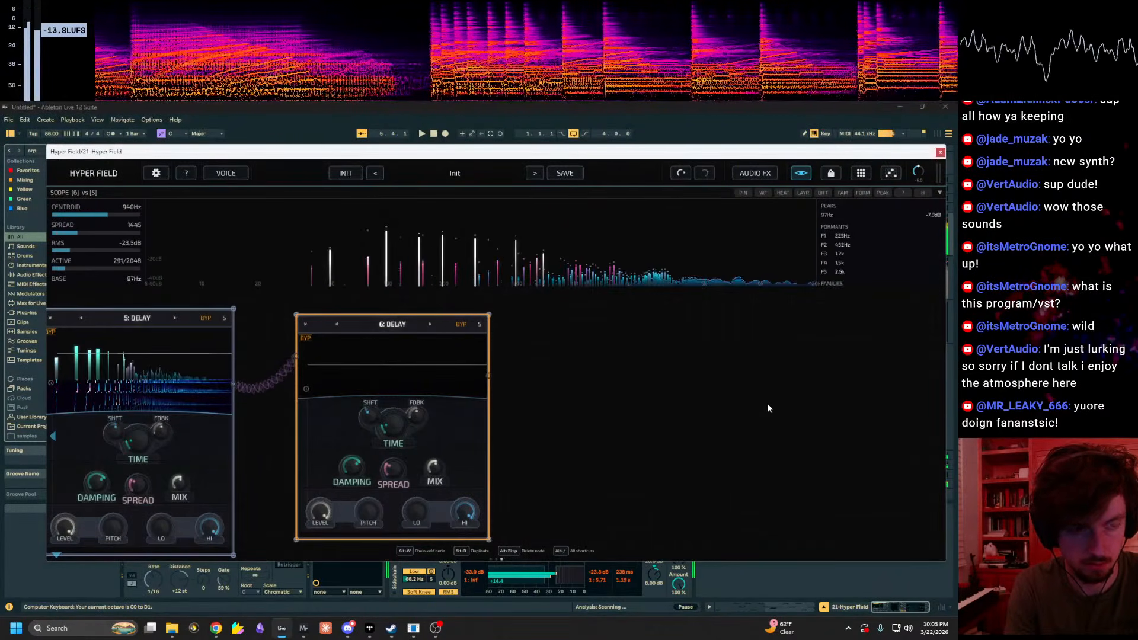
{"action": "key", "text": "f"}
{"action": "key", "text": "e"}
{"action": "key", "text": "s"}
{"action": "key", "text": "e"}
{"action": "key", "text": "s"}
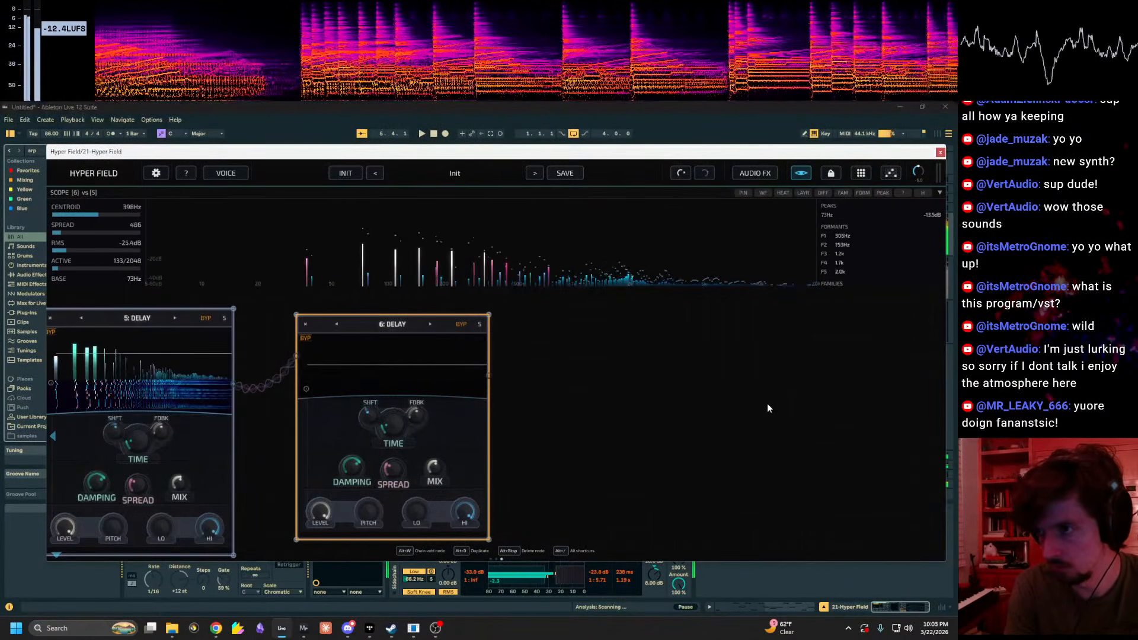
{"action": "key", "text": "a"}
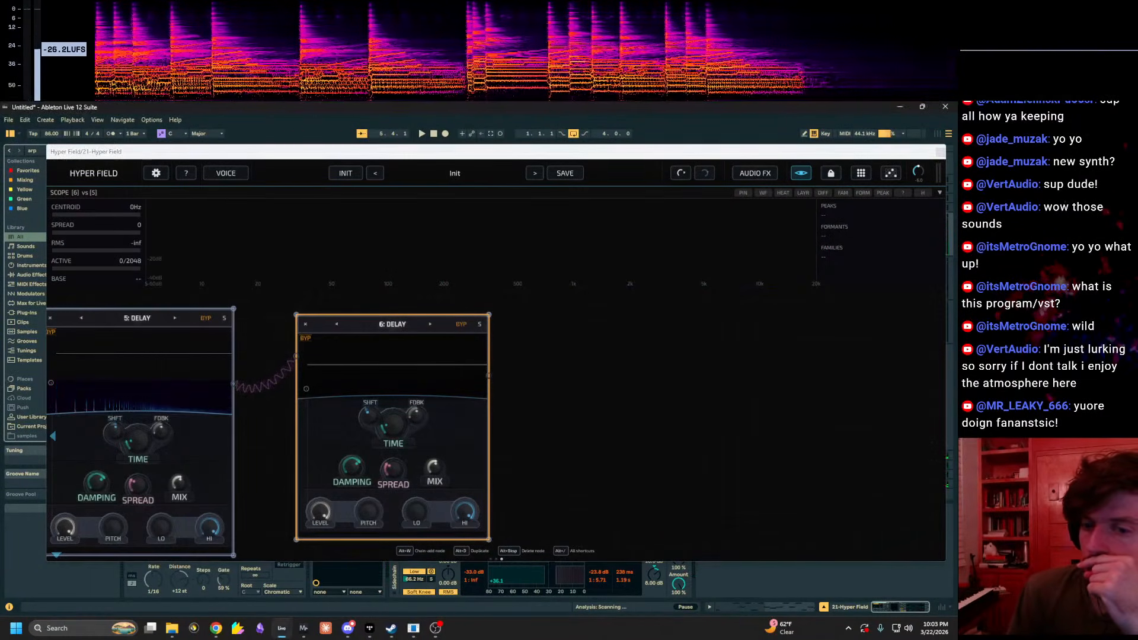
Step: Add a Low Pass node at the end of the chain, adjusting its Cutoff and setting Mix to about 49%
{"action": "left_click_drag", "start_coordinate": [819, 443], "coordinate": [834, 421]}
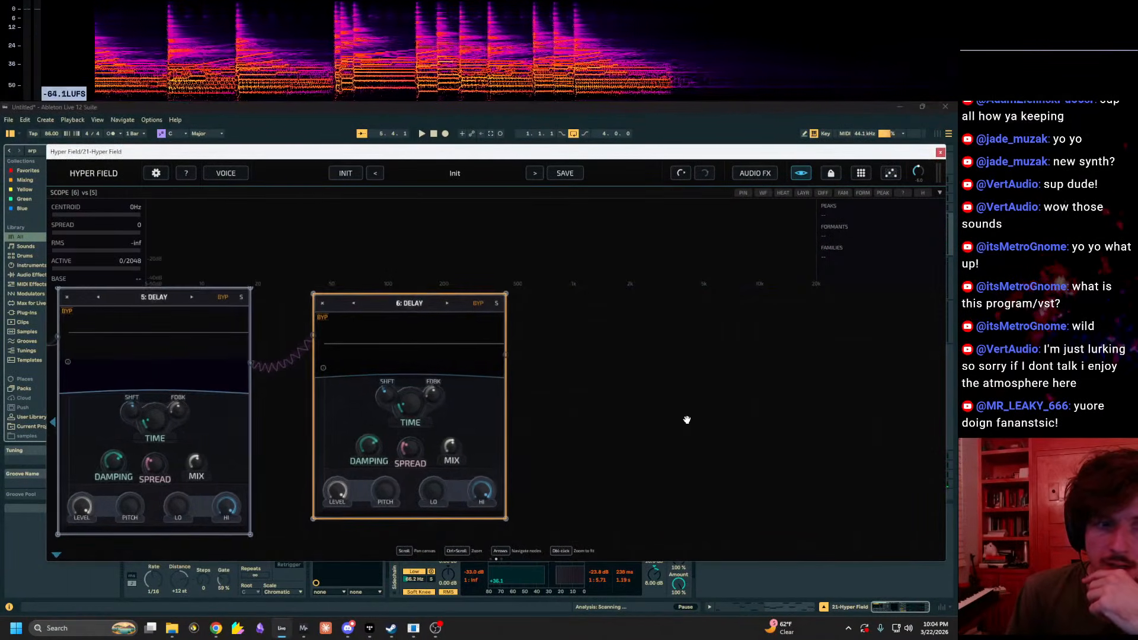
{"action": "right_click", "coordinate": [820, 397]}
{"action": "type", "text": "low"}
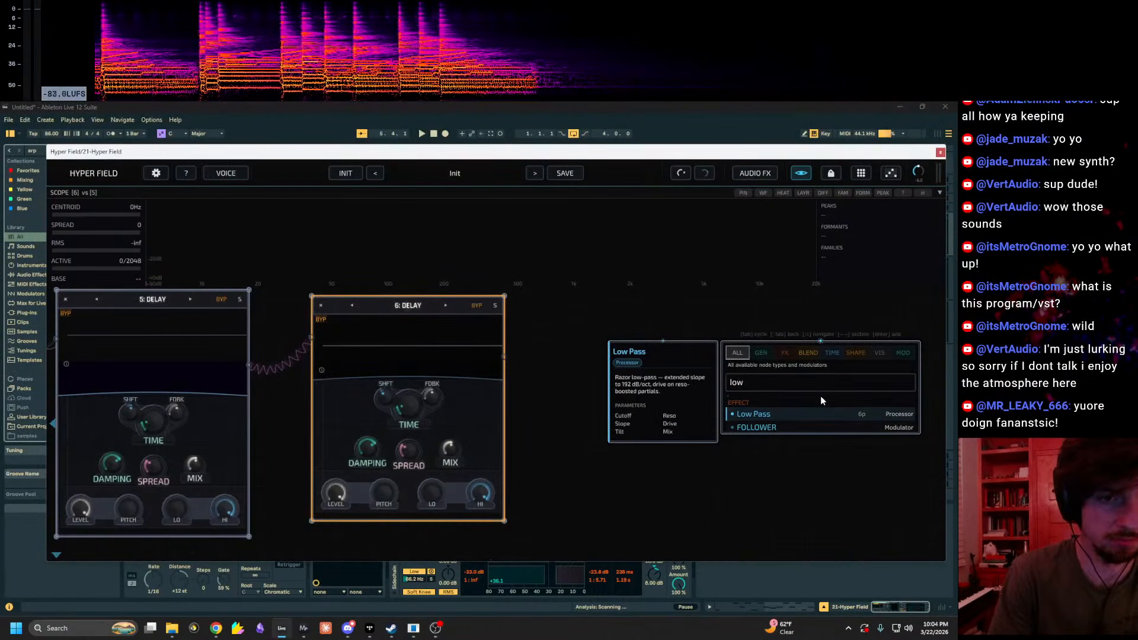
{"action": "key", "text": "Return"}
{"action": "left_click_drag", "start_coordinate": [578, 457], "coordinate": [715, 517]}
{"action": "left_click_drag", "start_coordinate": [542, 417], "coordinate": [336, 361]}
{"action": "left_click_drag", "start_coordinate": [408, 455], "coordinate": [416, 441]}
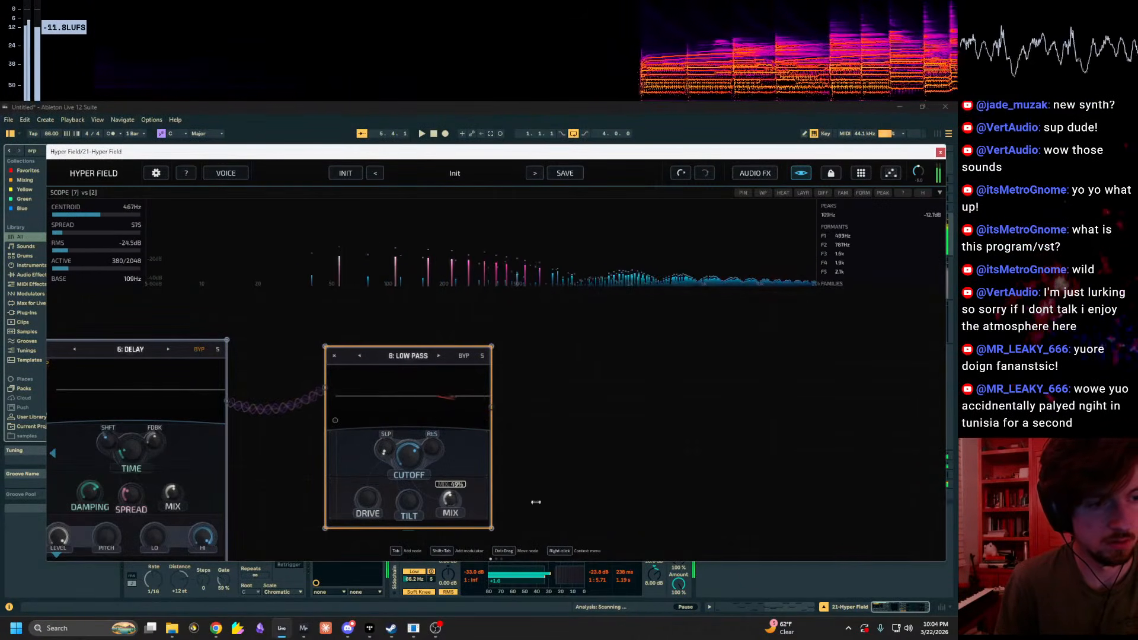
Step: Add an Overdrive node after the Low Pass and adjust its Drive, Tone and Crush while auditioning
{"action": "key", "text": "Tab"}
{"action": "type", "text": "over"}
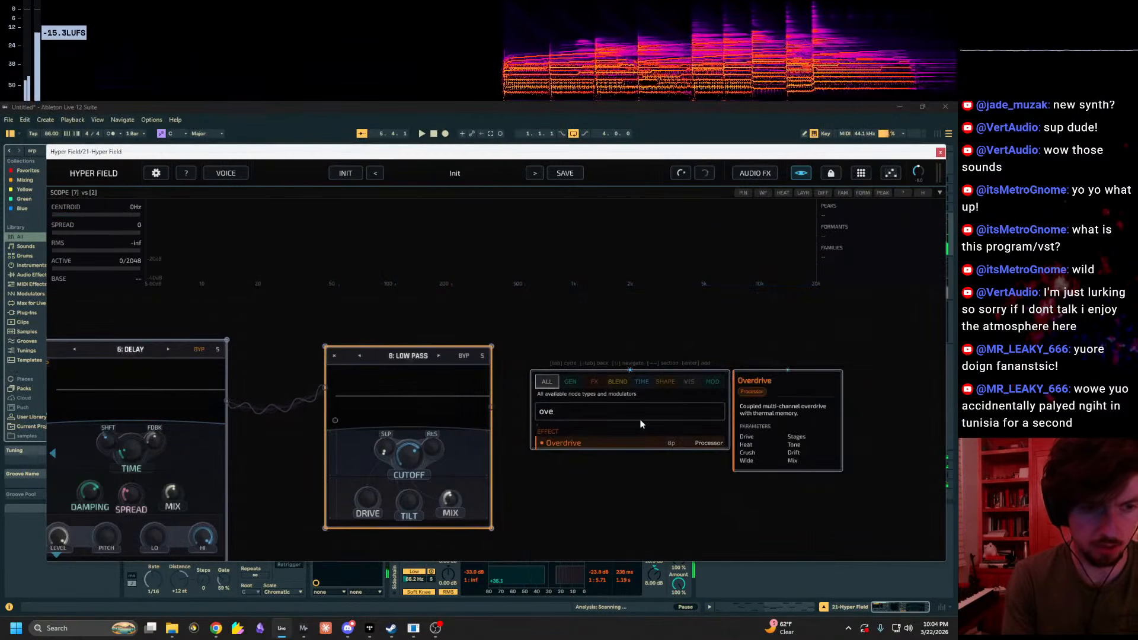
{"action": "key", "text": "Return"}
{"action": "left_click_drag", "start_coordinate": [402, 347], "coordinate": [400, 320]}
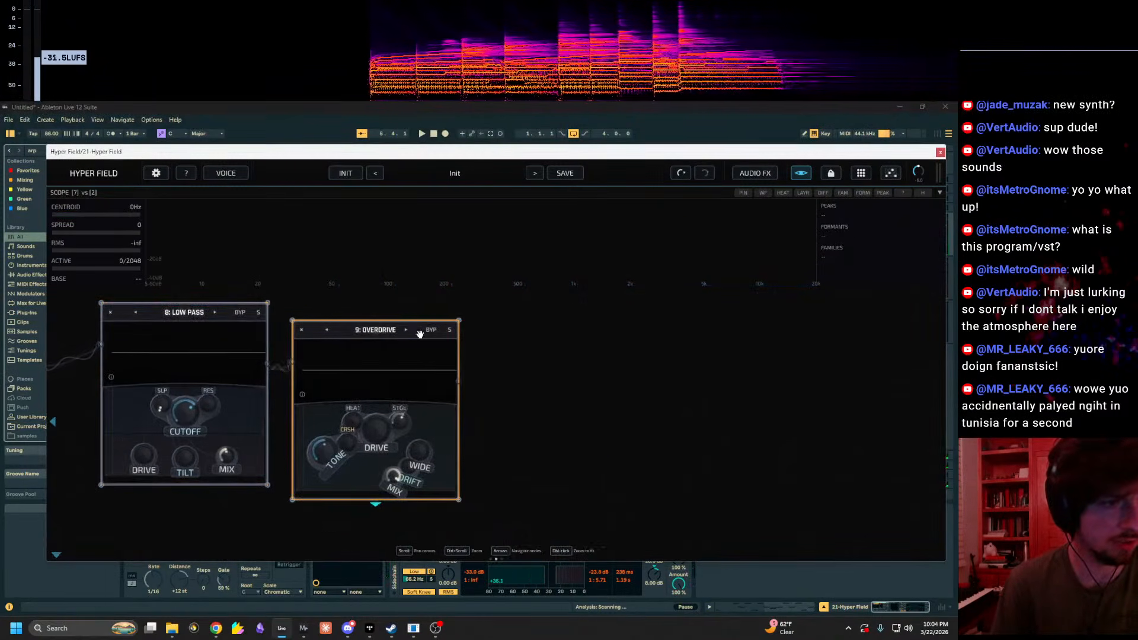
{"action": "left_click_drag", "start_coordinate": [427, 378], "coordinate": [401, 386]}
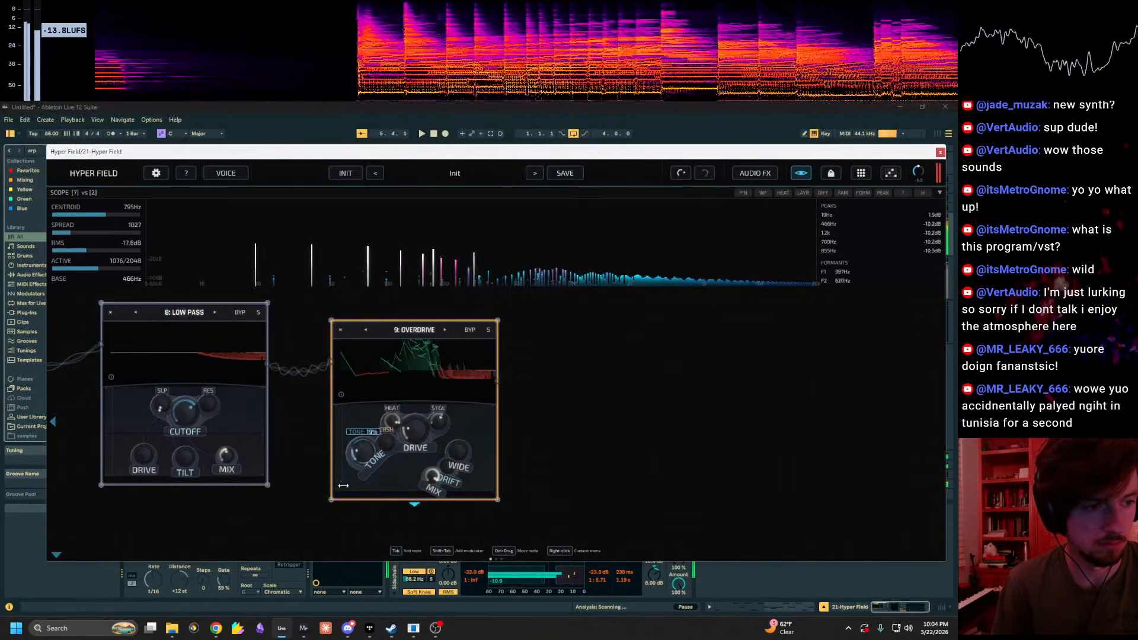
{"action": "left_click_drag", "start_coordinate": [384, 435], "coordinate": [393, 435]}
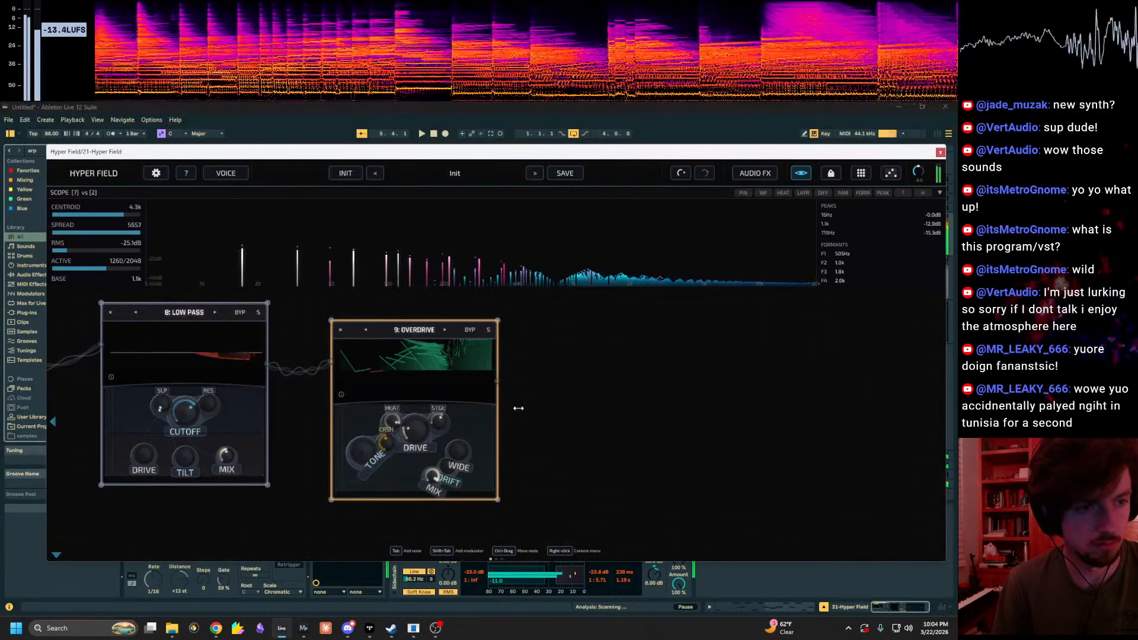
Step: Set the Overdrive node's Drift to about 26%
{"action": "scroll", "coordinate": [513, 418], "scroll_direction": "up", "scroll_amount": 3, "text": "ctrl"}
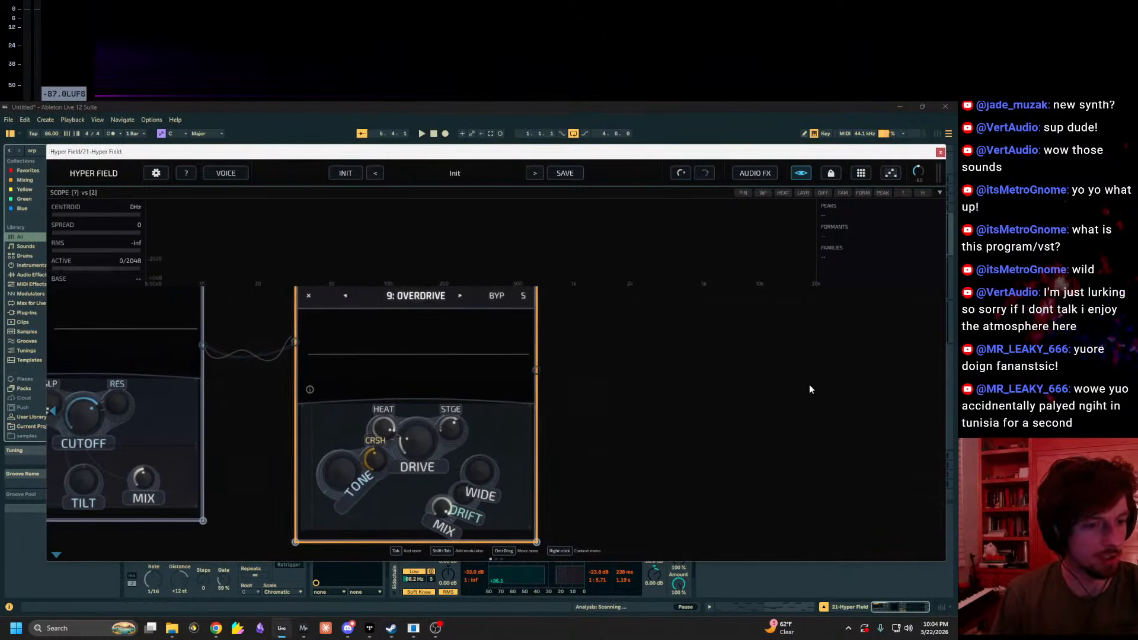
{"action": "right_click", "coordinate": [542, 357]}
{"action": "left_click", "coordinate": [514, 523]}
{"action": "left_click_drag", "start_coordinate": [477, 507], "coordinate": [484, 423]}
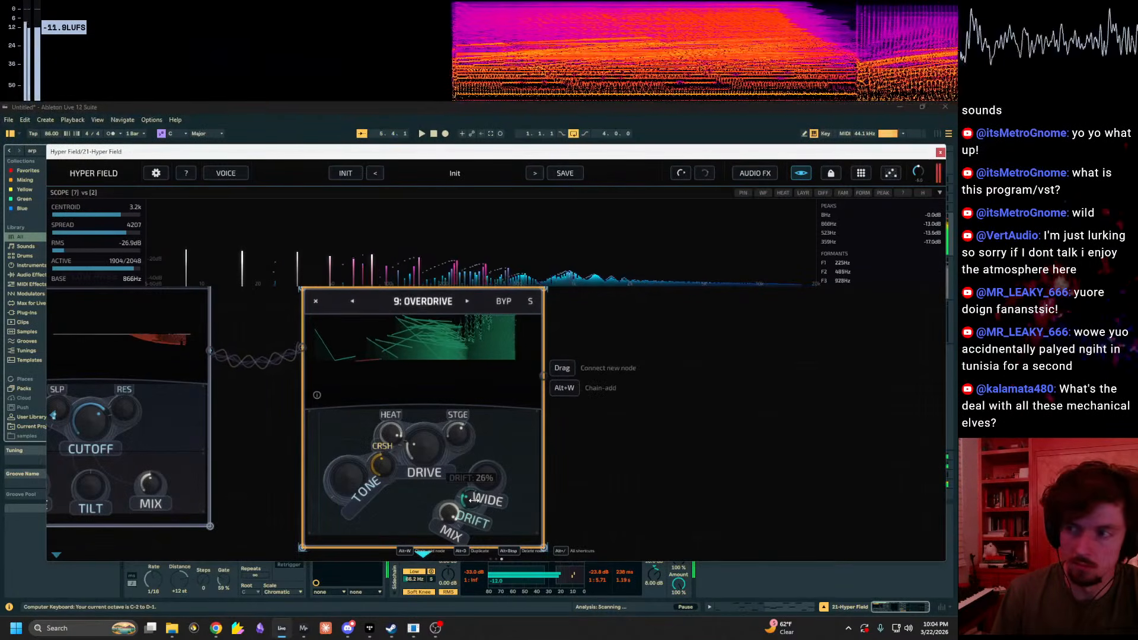
{"action": "key", "text": "z"}
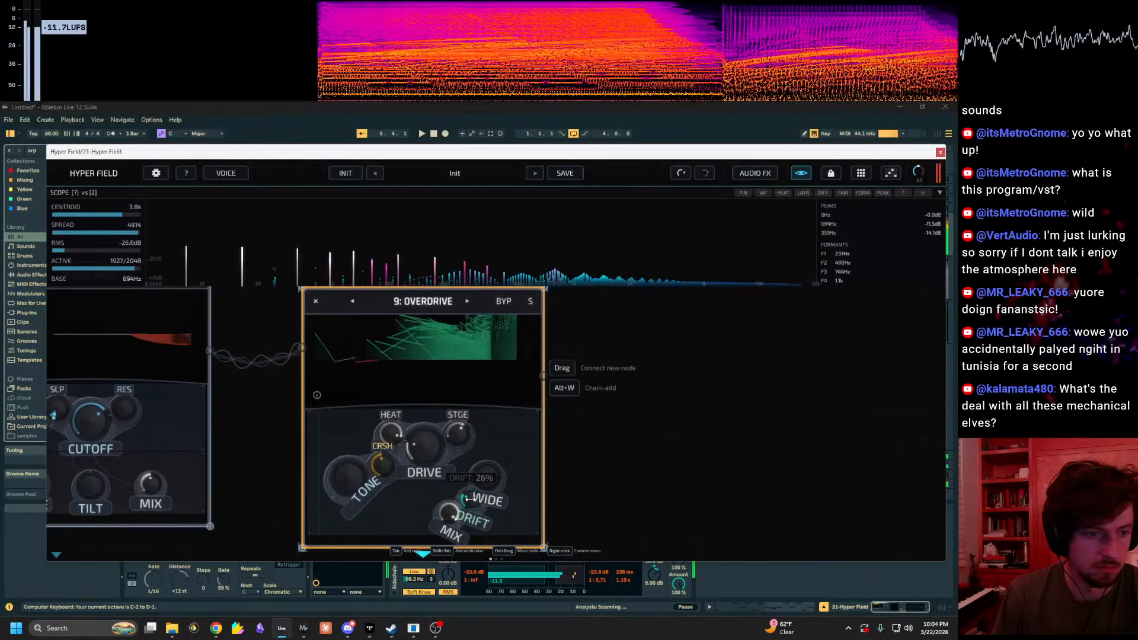
Step: Raise the Overdrive's Tone and sweep its Heat between 0% and 100%
{"action": "left_click_drag", "start_coordinate": [324, 471], "coordinate": [384, 555]}
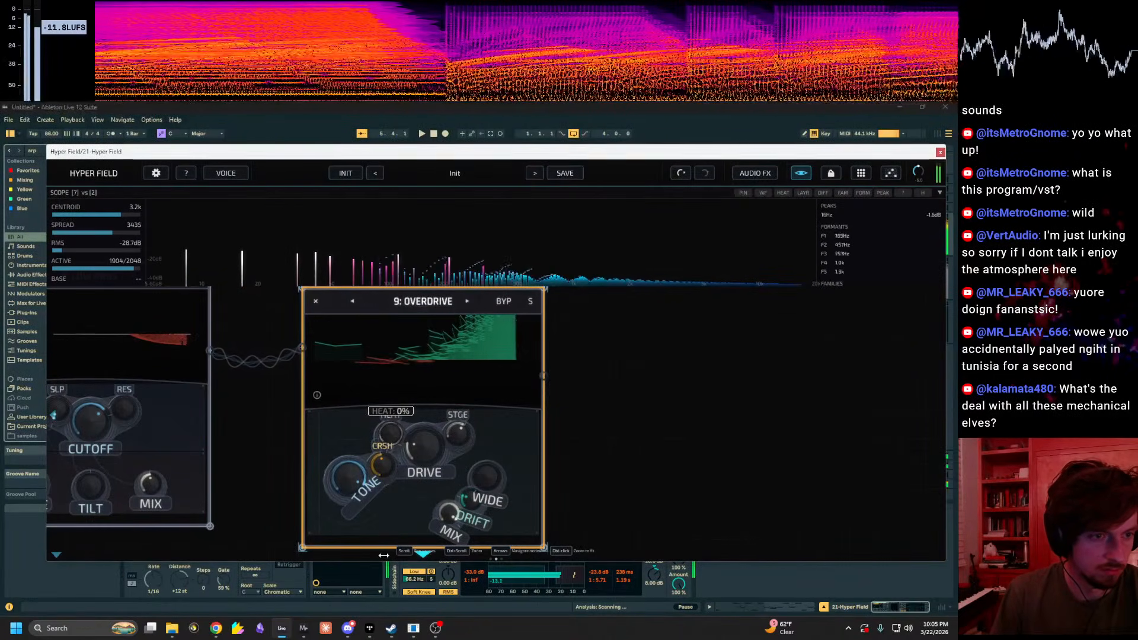
{"action": "left_click_drag", "start_coordinate": [388, 488], "coordinate": [411, 401]}
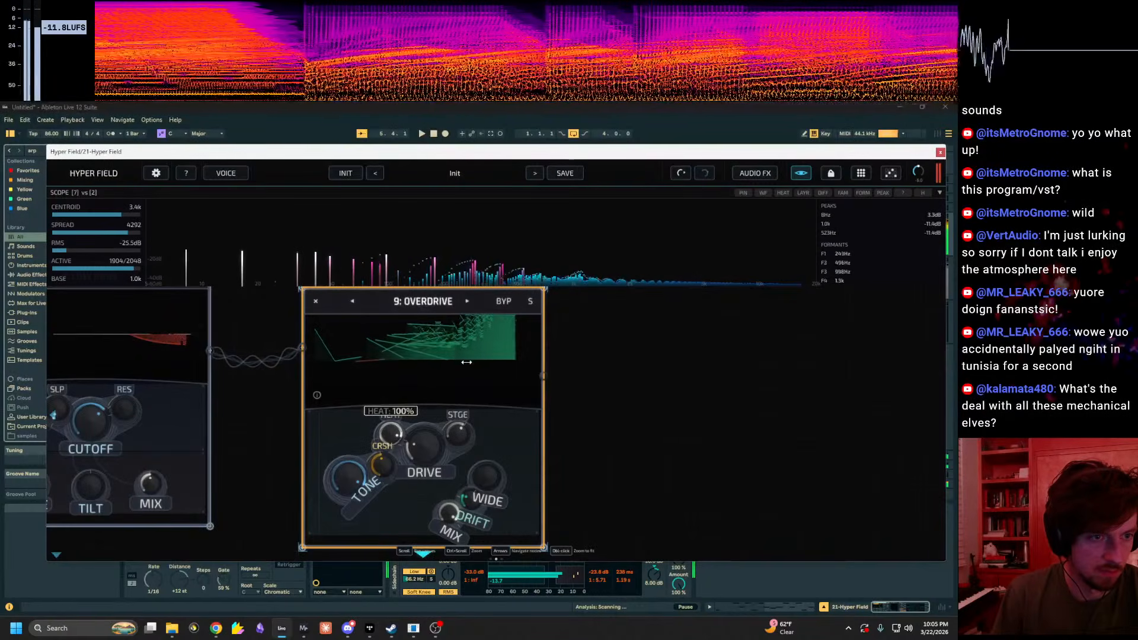
{"action": "left_click_drag", "start_coordinate": [418, 408], "coordinate": [390, 430]}
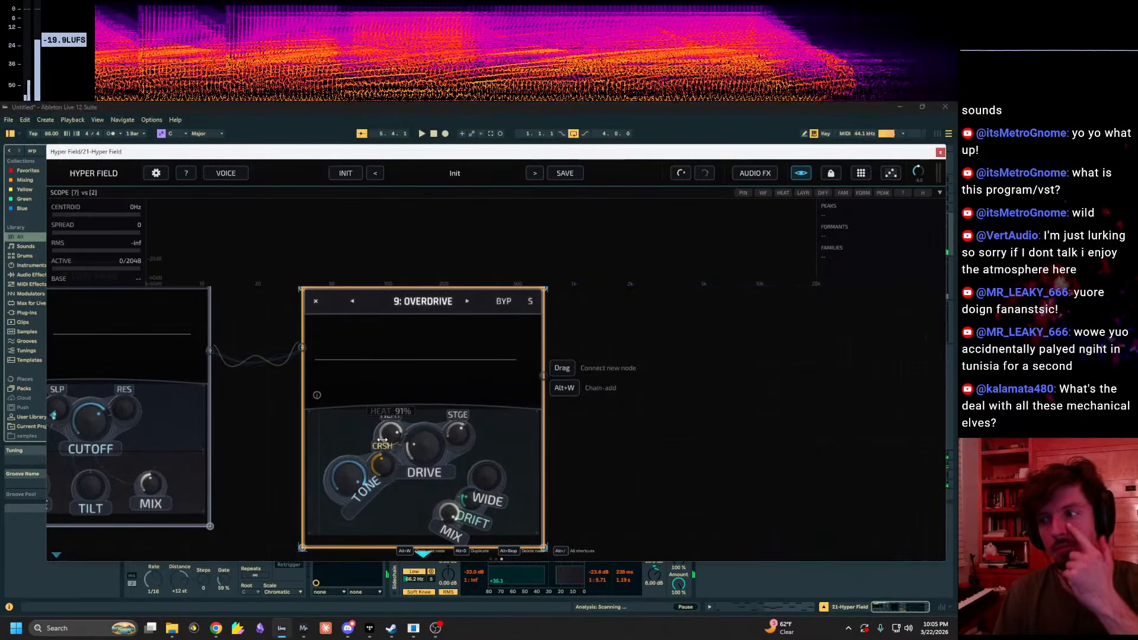
{"action": "mouse_move", "coordinate": [382, 439]}
{"action": "left_mouse_down"}
{"action": "mouse_move", "coordinate": [366, 429]}
{"action": "mouse_move", "coordinate": [385, 422]}
{"action": "left_mouse_up"}
Step: Maximize the synth window and lower the Overdrive's Heat to about 4%
{"action": "double_click", "coordinate": [548, 152]}
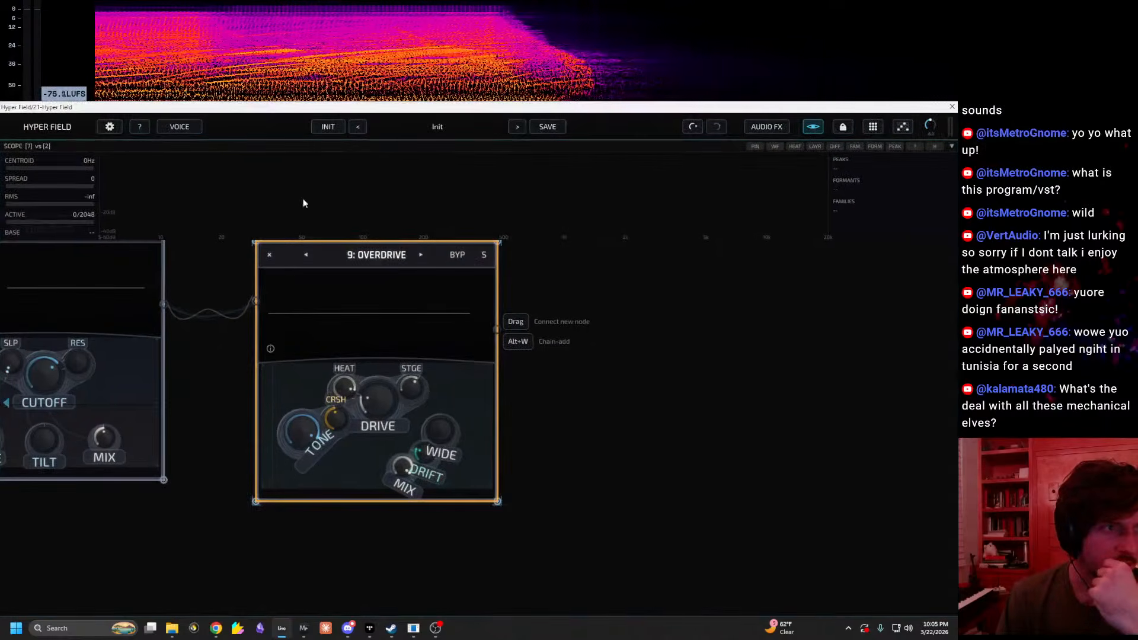
{"action": "scroll", "coordinate": [243, 326], "scroll_direction": "up", "scroll_amount": 3}
{"action": "left_click_drag", "start_coordinate": [249, 349], "coordinate": [216, 408]}
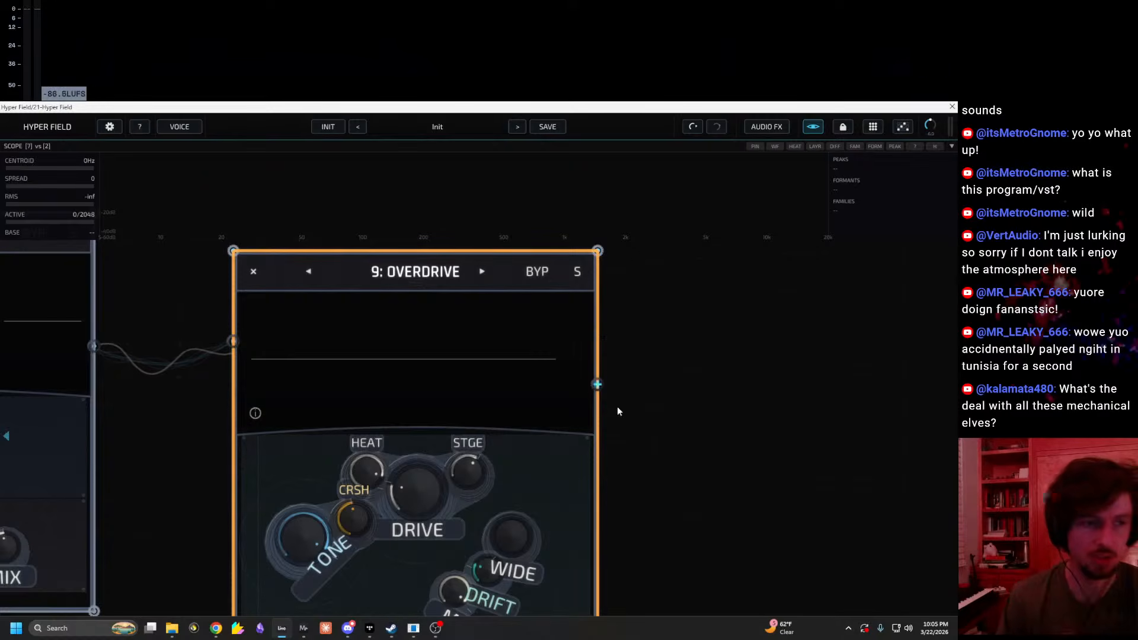
{"action": "left_click_drag", "start_coordinate": [621, 415], "coordinate": [635, 379]}
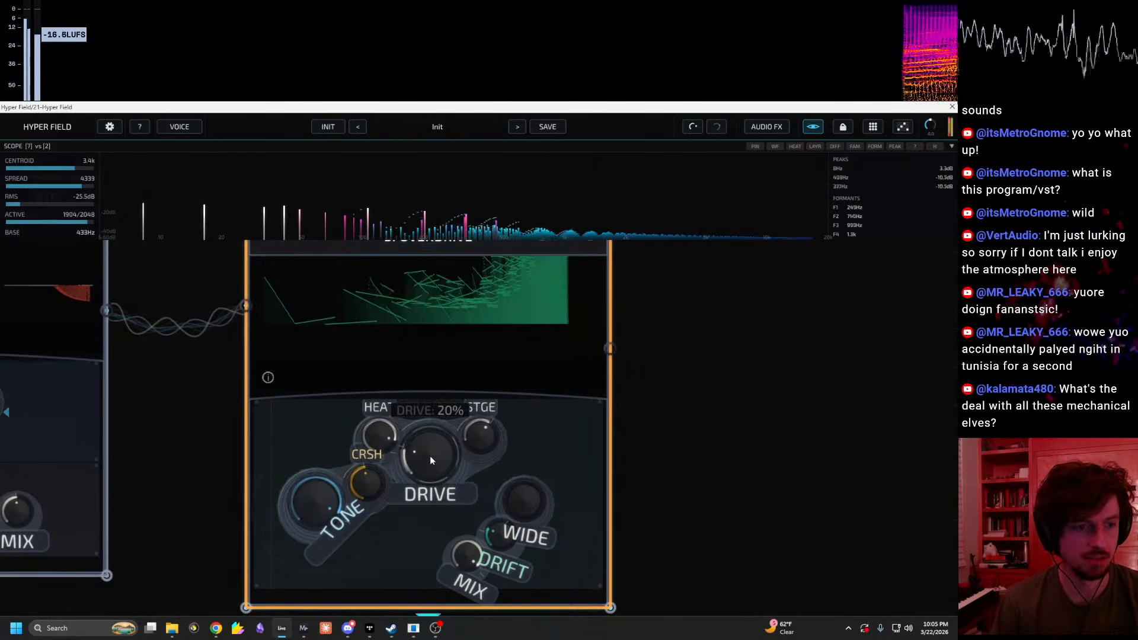
{"action": "left_click_drag", "start_coordinate": [381, 447], "coordinate": [375, 526]}
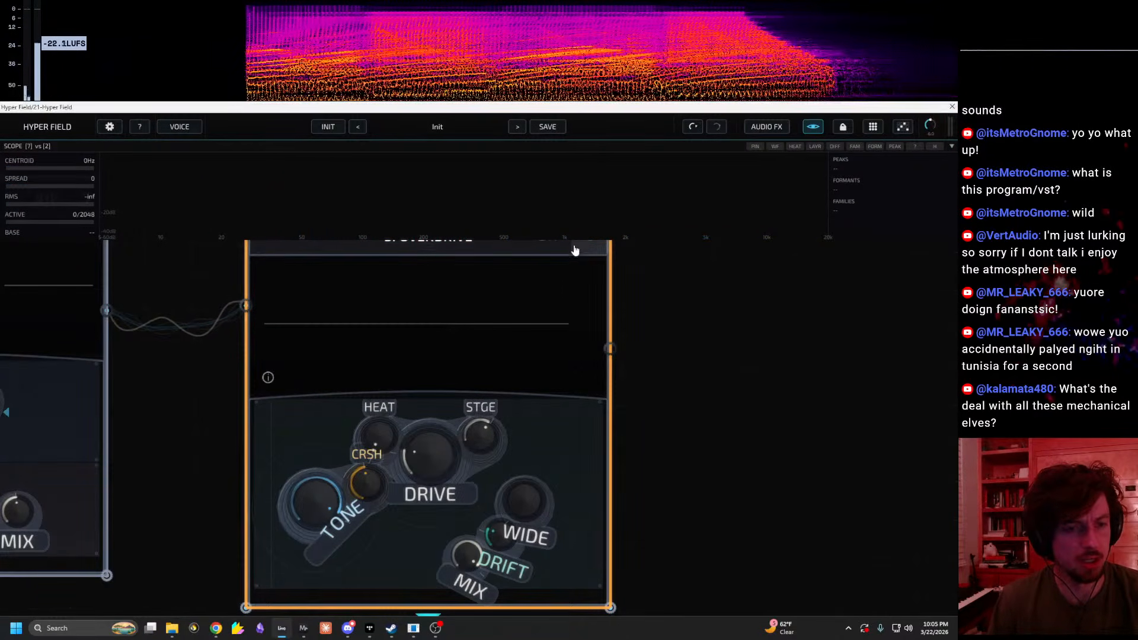
{"action": "mouse_move", "coordinate": [378, 432]}
{"action": "left_mouse_down"}
{"action": "mouse_move", "coordinate": [383, 405]}
{"action": "mouse_move", "coordinate": [377, 433]}
{"action": "left_mouse_up"}
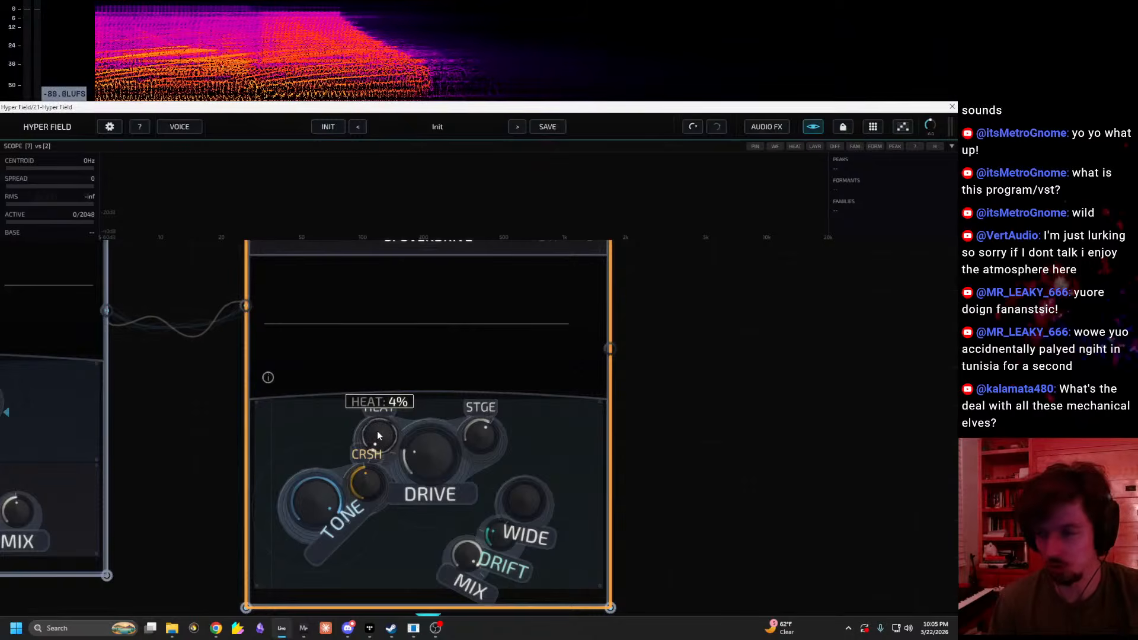
Step: Raise the Overdrive's Heat and lower its Drive while auditioning the sound
{"action": "left_click_drag", "start_coordinate": [377, 435], "coordinate": [382, 332]}
{"action": "left_click_drag", "start_coordinate": [423, 473], "coordinate": [477, 468]}
{"action": "left_click_drag", "start_coordinate": [526, 503], "coordinate": [811, 525]}
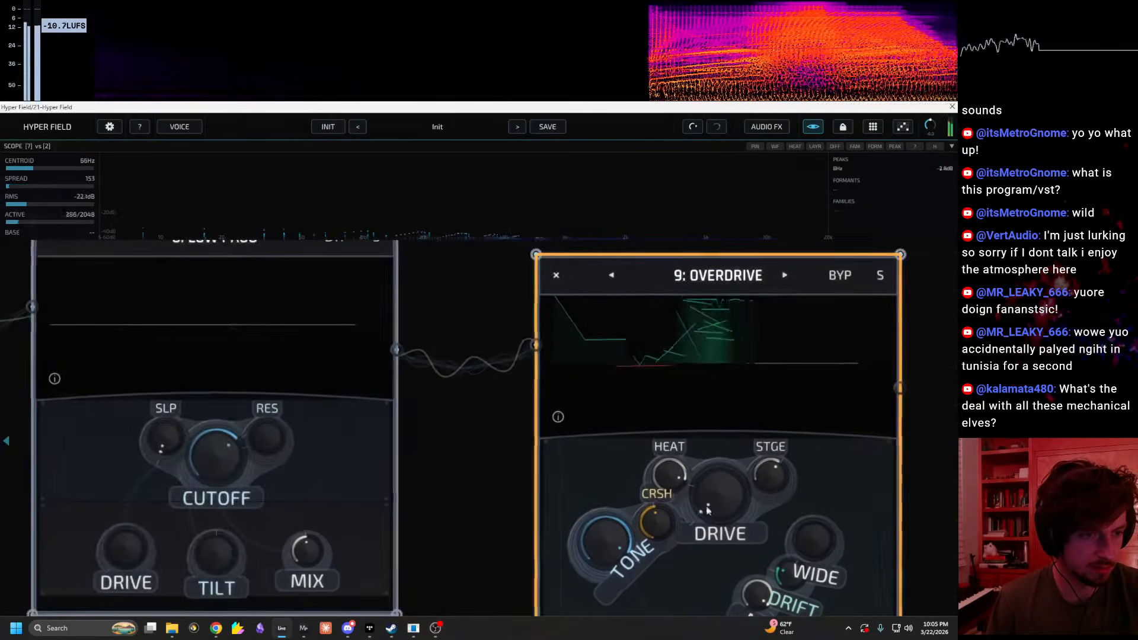
Step: Review the node chain and remove the Overdrive node from its end
{"action": "scroll", "coordinate": [509, 489], "scroll_direction": "down", "scroll_amount": 7}
{"action": "left_click_drag", "start_coordinate": [224, 480], "coordinate": [688, 486]}
{"action": "mouse_move", "coordinate": [316, 311]}
{"action": "left_mouse_down"}
{"action": "mouse_move", "coordinate": [833, 254]}
{"action": "mouse_move", "coordinate": [938, 270]}
{"action": "left_mouse_up"}
{"action": "left_click_drag", "start_coordinate": [437, 274], "coordinate": [898, 285]}
{"action": "left_click_drag", "start_coordinate": [502, 301], "coordinate": [661, 435]}
{"action": "left_click_drag", "start_coordinate": [842, 449], "coordinate": [179, 313]}
{"action": "left_click_drag", "start_coordinate": [622, 290], "coordinate": [149, 301]}
{"action": "left_click_drag", "start_coordinate": [850, 310], "coordinate": [223, 303]}
{"action": "right_click", "coordinate": [586, 381]}
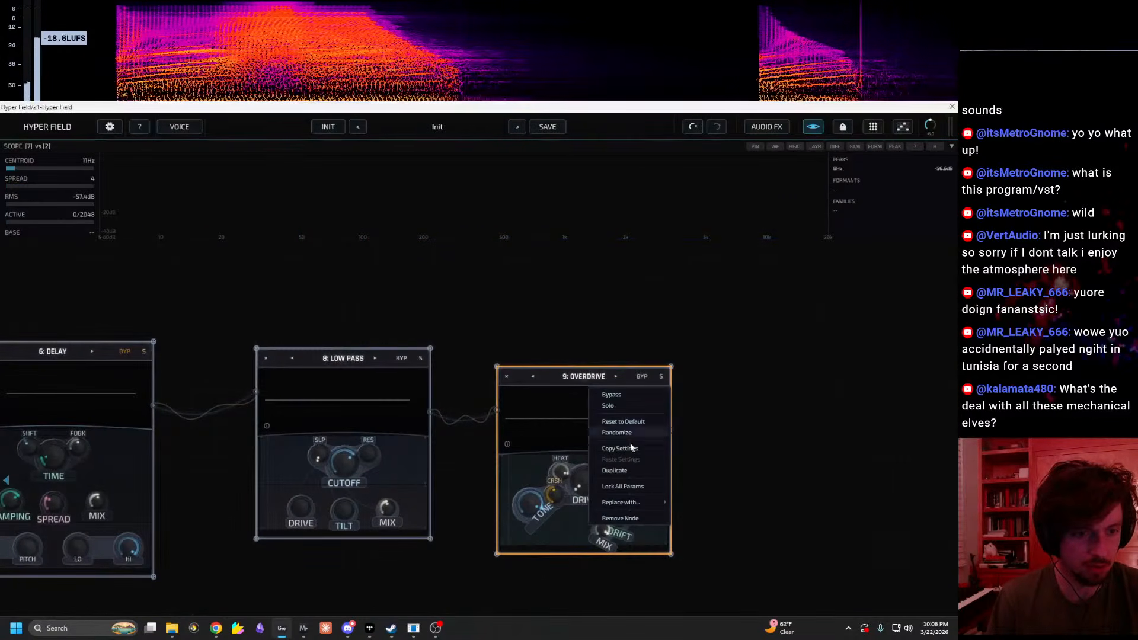
{"action": "left_click", "coordinate": [620, 518]}
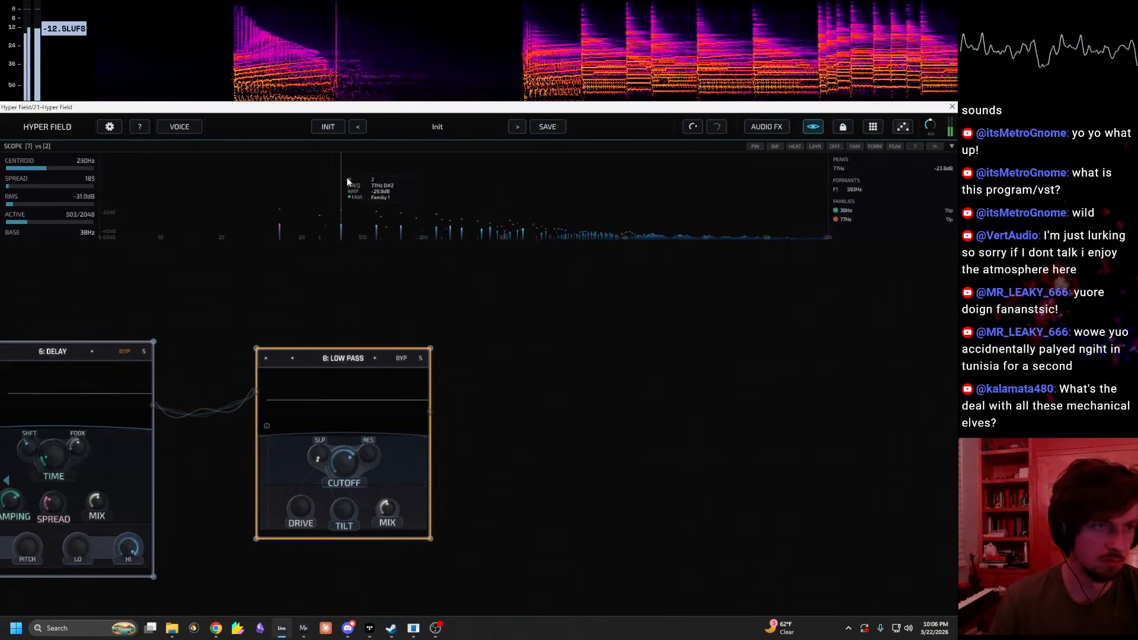
Step: Save the current patch as a preset named "dmt seinfeld bass guitar"
{"action": "left_click", "coordinate": [542, 127]}
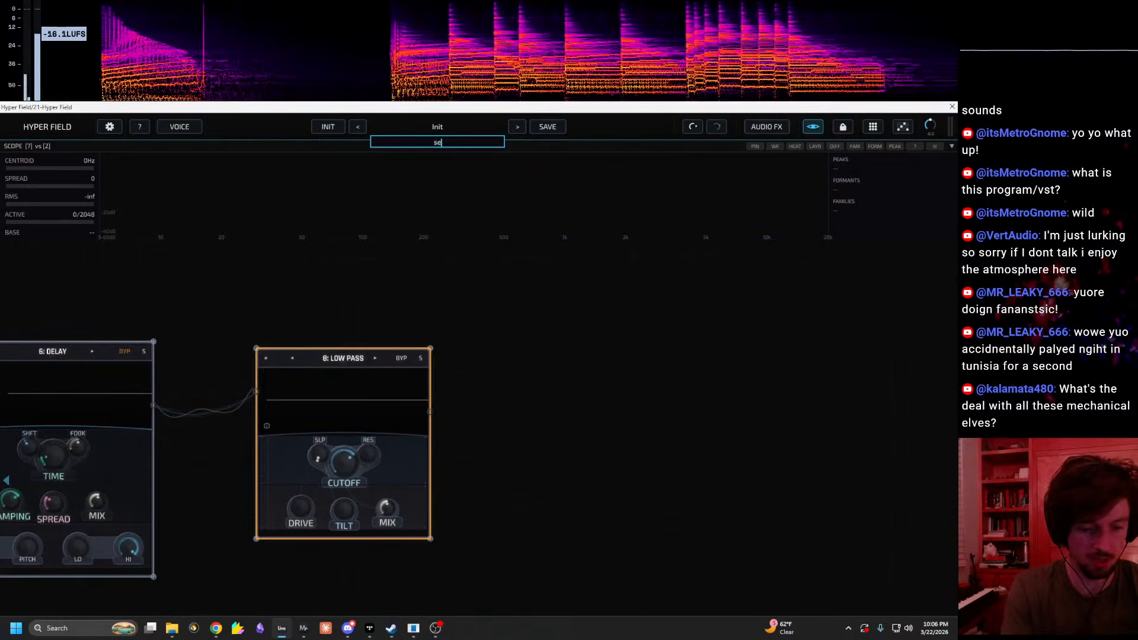
{"action": "type", "text": "seinfeld dmt"}
{"action": "key", "text": "BackSpace"}
{"action": "key", "text": "BackSpace"}
{"action": "key", "text": "BackSpace"}
{"action": "key", "text": "BackSpace"}
{"action": "key", "text": "BackSpace"}
{"action": "key", "text": "BackSpace"}
{"action": "key", "text": "BackSpace"}
{"action": "key", "text": "BackSpace"}
{"action": "key", "text": "BackSpace"}
{"action": "key", "text": "BackSpace"}
{"action": "key", "text": "BackSpace"}
{"action": "key", "text": "BackSpace"}
{"action": "key", "text": "BackSpace"}
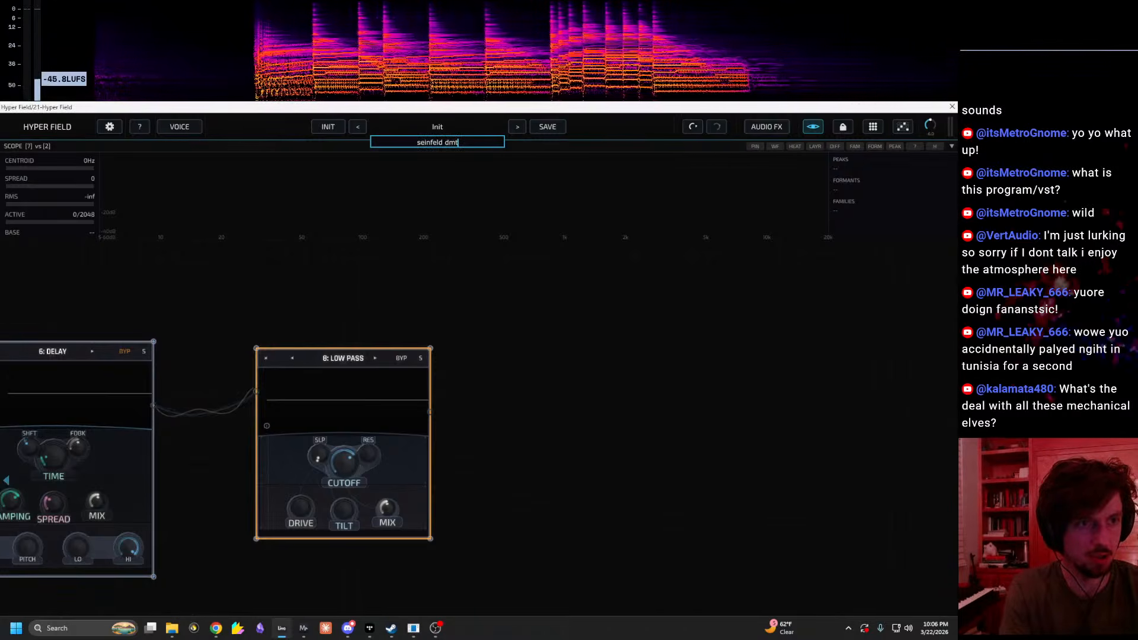
{"action": "type", "text": "dmt seinfe"}
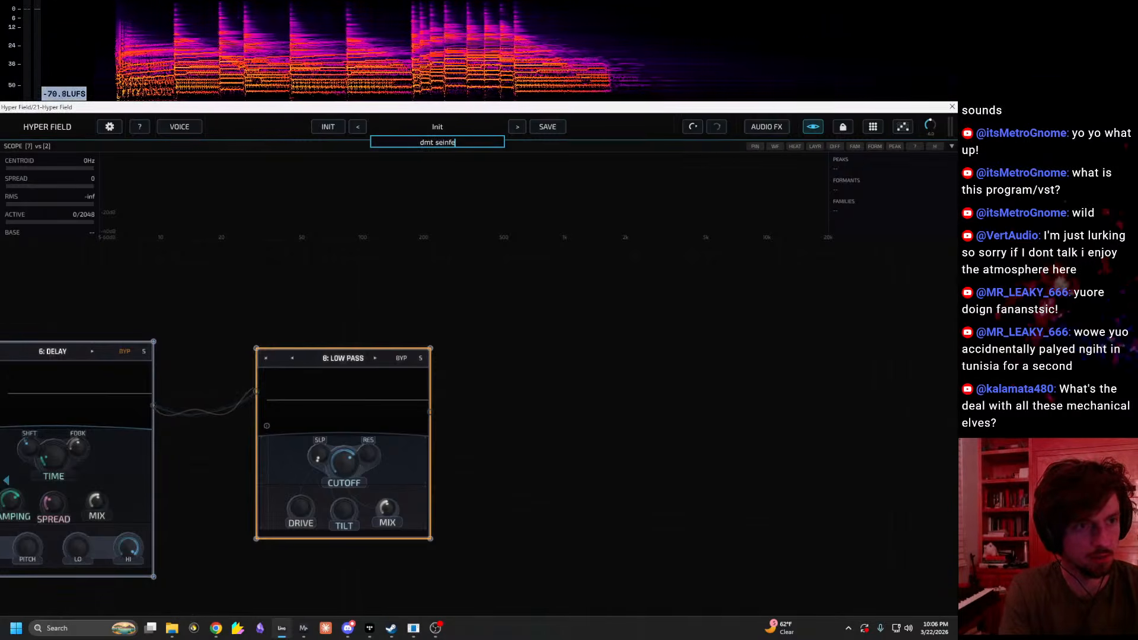
{"action": "type", "text": "ld bass guitar"}
{"action": "key", "text": "Return"}
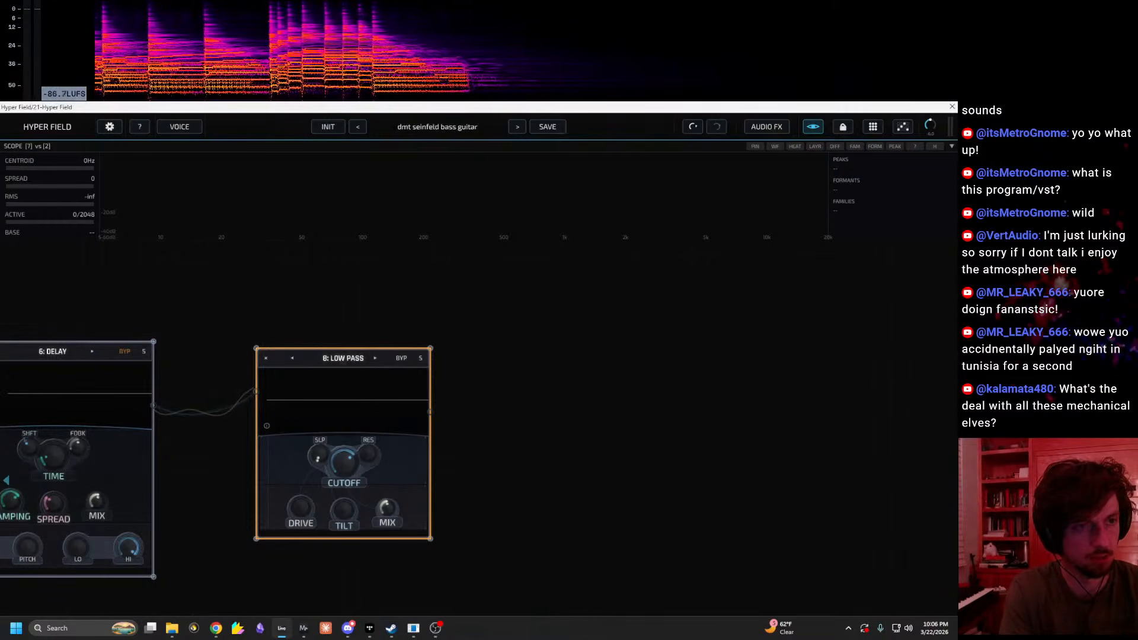
{"action": "left_click_drag", "start_coordinate": [690, 254], "coordinate": [693, 262]}
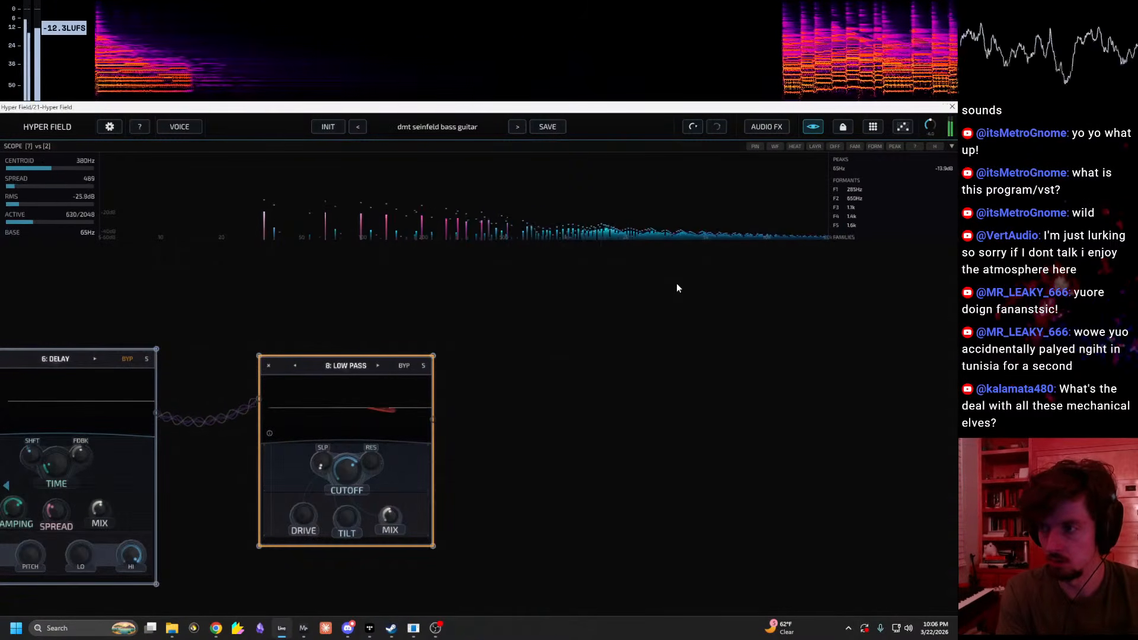
Step: Reset the synth to the Init patch, confirming the reset, and bring its Spectrum and Comb nodes into close view
{"action": "left_click", "coordinate": [328, 126]}
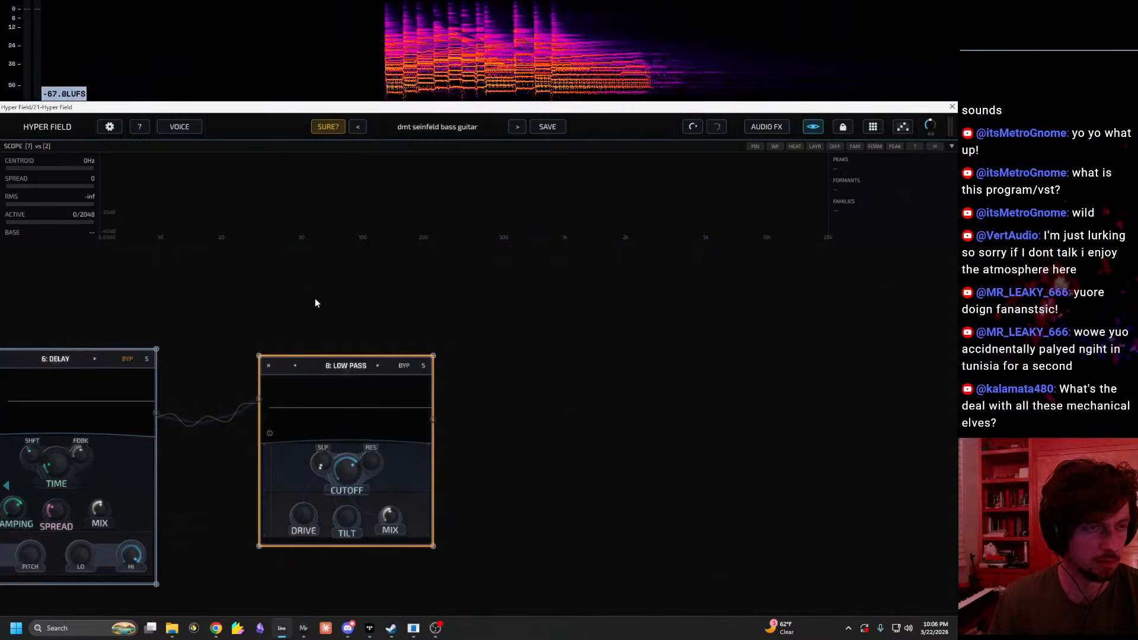
{"action": "left_click_drag", "start_coordinate": [594, 372], "coordinate": [547, 534]}
{"action": "scroll", "coordinate": [331, 425], "scroll_direction": "up", "scroll_amount": 4}
{"action": "left_click_drag", "start_coordinate": [326, 407], "coordinate": [114, 505]}
{"action": "scroll", "coordinate": [280, 432], "scroll_direction": "up", "scroll_amount": 3}
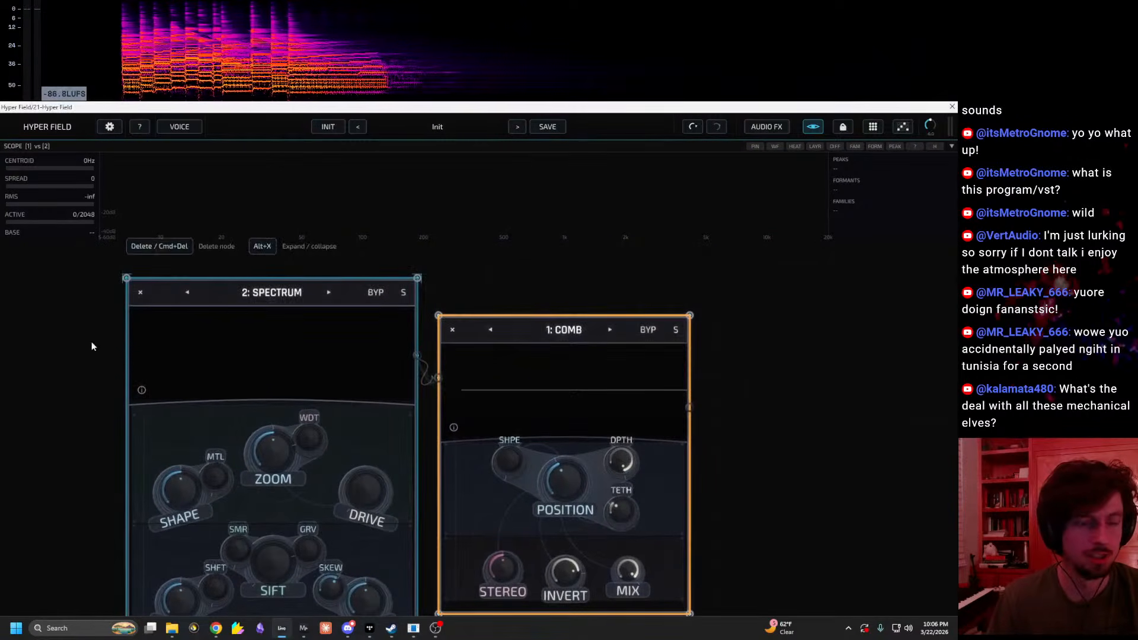
{"action": "left_click_drag", "start_coordinate": [73, 343], "coordinate": [102, 356]}
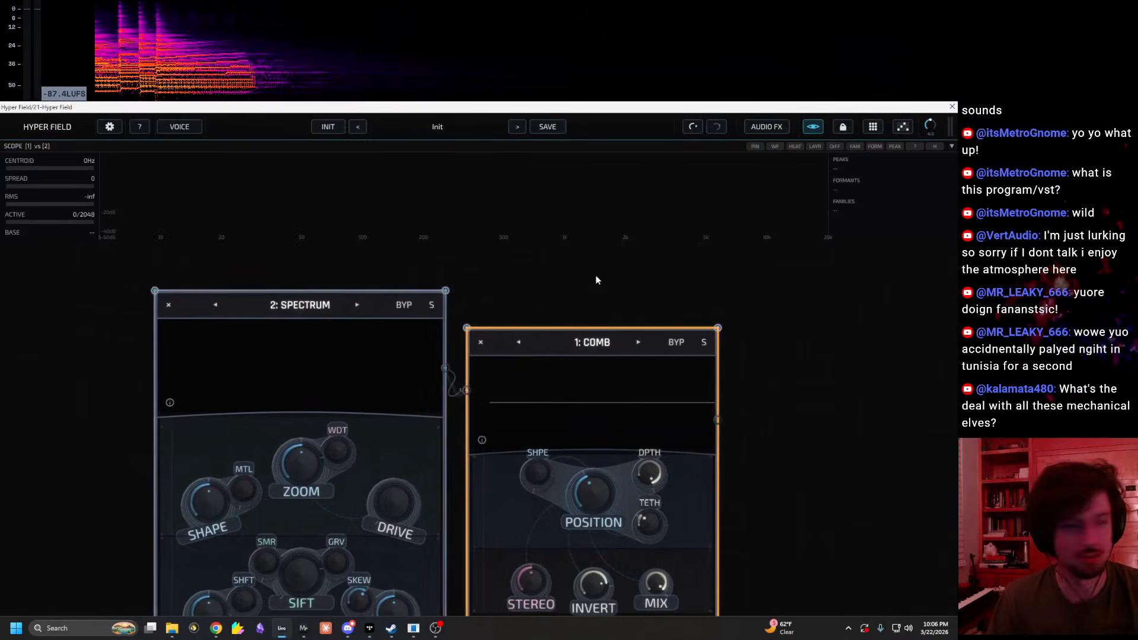
Step: Cycle the Spectrum source node through other generator types, including Drone, and settle on Modal
{"action": "left_click", "coordinate": [354, 306]}
{"action": "left_click", "coordinate": [357, 308]}
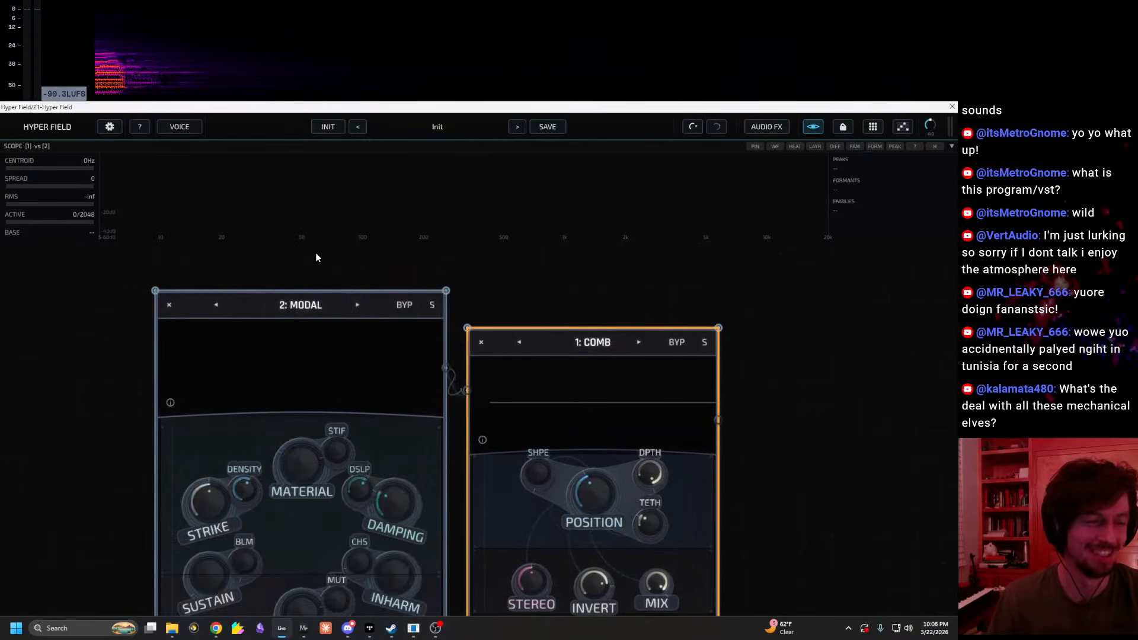
{"action": "left_click_drag", "start_coordinate": [315, 252], "coordinate": [333, 248]}
{"action": "left_click", "coordinate": [372, 299]}
{"action": "left_click", "coordinate": [371, 299]}
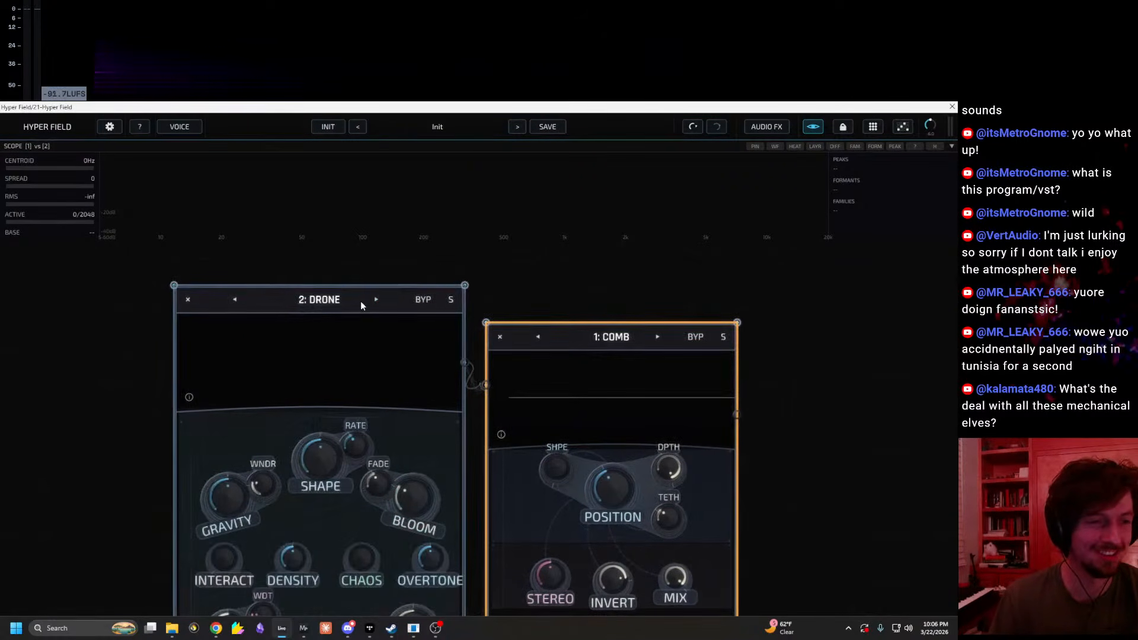
{"action": "left_click", "coordinate": [237, 300]}
{"action": "left_click", "coordinate": [237, 299]}
{"action": "left_click", "coordinate": [376, 300]}
{"action": "left_click", "coordinate": [238, 300]}
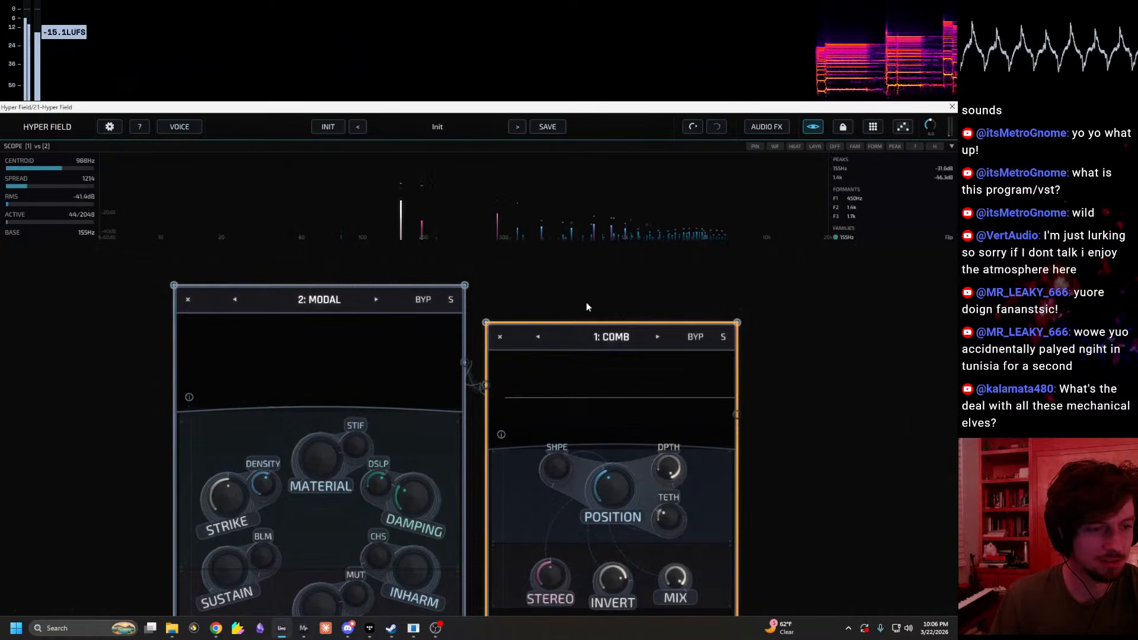
Step: Adjust the Modal node's Strike, raise its Bloom and Sustain, and set Sympathy to 100%
{"action": "mouse_move", "coordinate": [229, 497]}
{"action": "left_mouse_down"}
{"action": "mouse_move", "coordinate": [248, 451]}
{"action": "mouse_move", "coordinate": [230, 534]}
{"action": "mouse_move", "coordinate": [234, 508]}
{"action": "left_mouse_up"}
{"action": "right_click", "coordinate": [266, 545]}
{"action": "left_click_drag", "start_coordinate": [263, 559], "coordinate": [291, 463]}
{"action": "left_click_drag", "start_coordinate": [241, 564], "coordinate": [266, 475]}
{"action": "left_click_drag", "start_coordinate": [311, 592], "coordinate": [343, 483]}
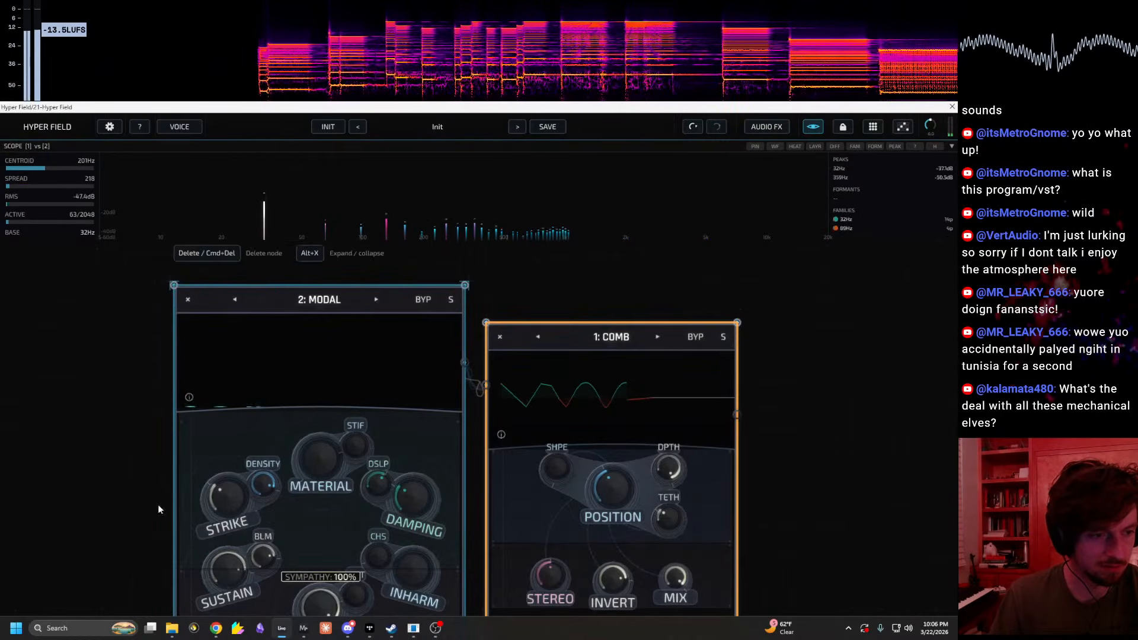
Step: Bypass the Comb node and audition the Modal node's Material around 50%
{"action": "left_click_drag", "start_coordinate": [120, 482], "coordinate": [84, 438]}
{"action": "right_click", "coordinate": [550, 289]}
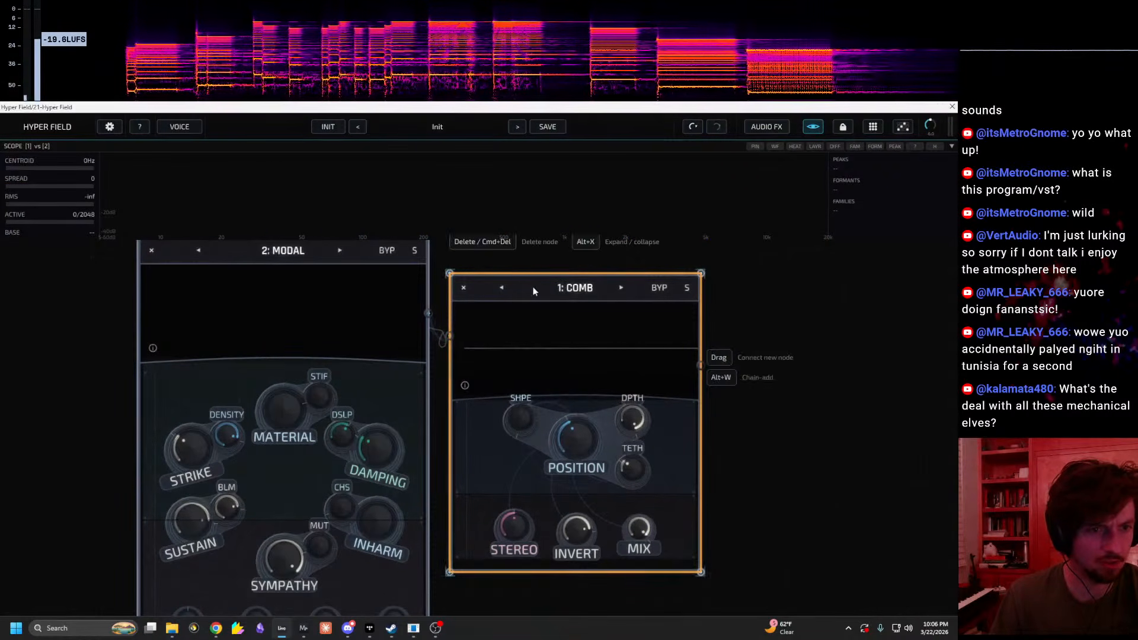
{"action": "left_click", "coordinate": [563, 295]}
{"action": "mouse_move", "coordinate": [282, 409]}
{"action": "left_mouse_down"}
{"action": "mouse_move", "coordinate": [305, 326]}
{"action": "mouse_move", "coordinate": [279, 368]}
{"action": "mouse_move", "coordinate": [275, 351]}
{"action": "mouse_move", "coordinate": [276, 400]}
{"action": "left_mouse_up"}
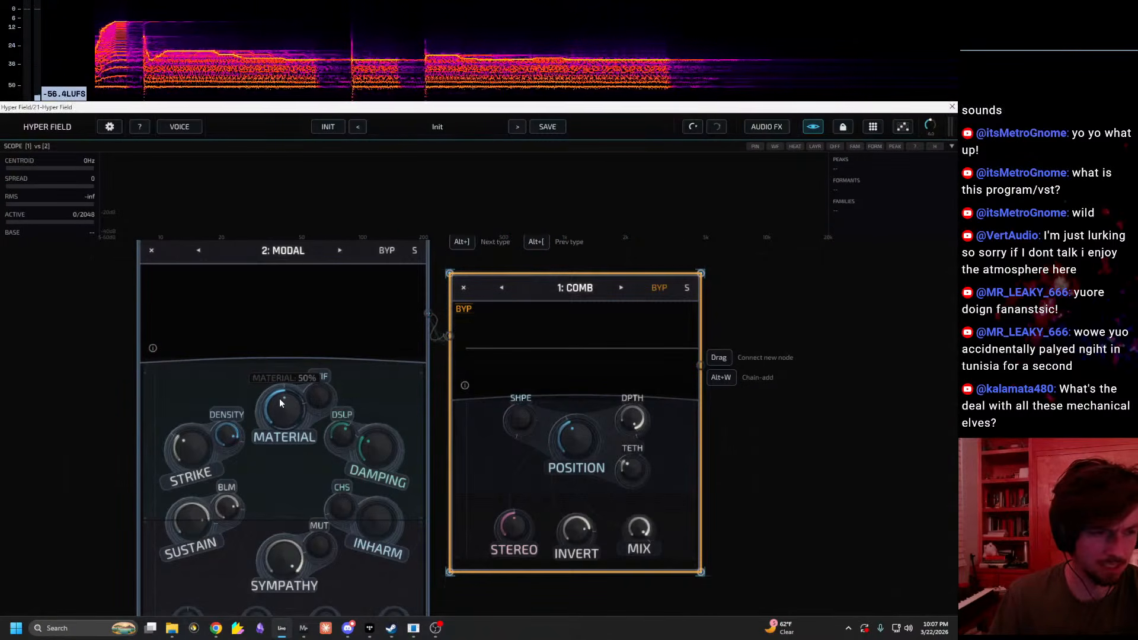
{"action": "left_click", "coordinate": [283, 399]}
{"action": "left_click_drag", "start_coordinate": [283, 399], "coordinate": [285, 405]}
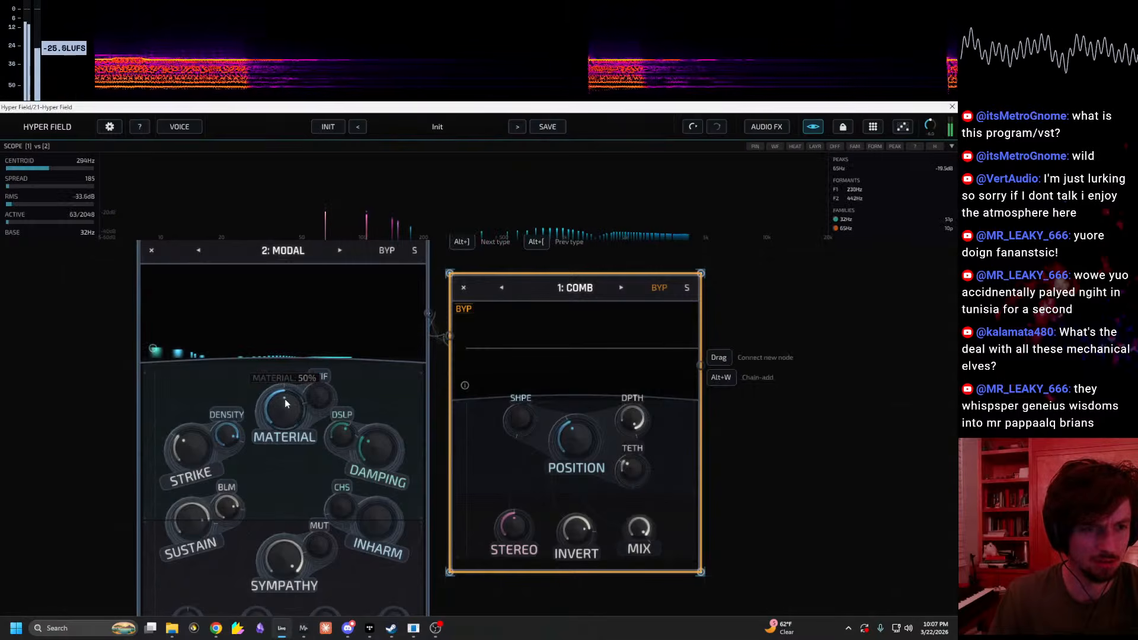
Step: Set the Modal node's Strike to about 67%, lower its Density and raise Inharm
{"action": "left_click_drag", "start_coordinate": [286, 404], "coordinate": [188, 519]}
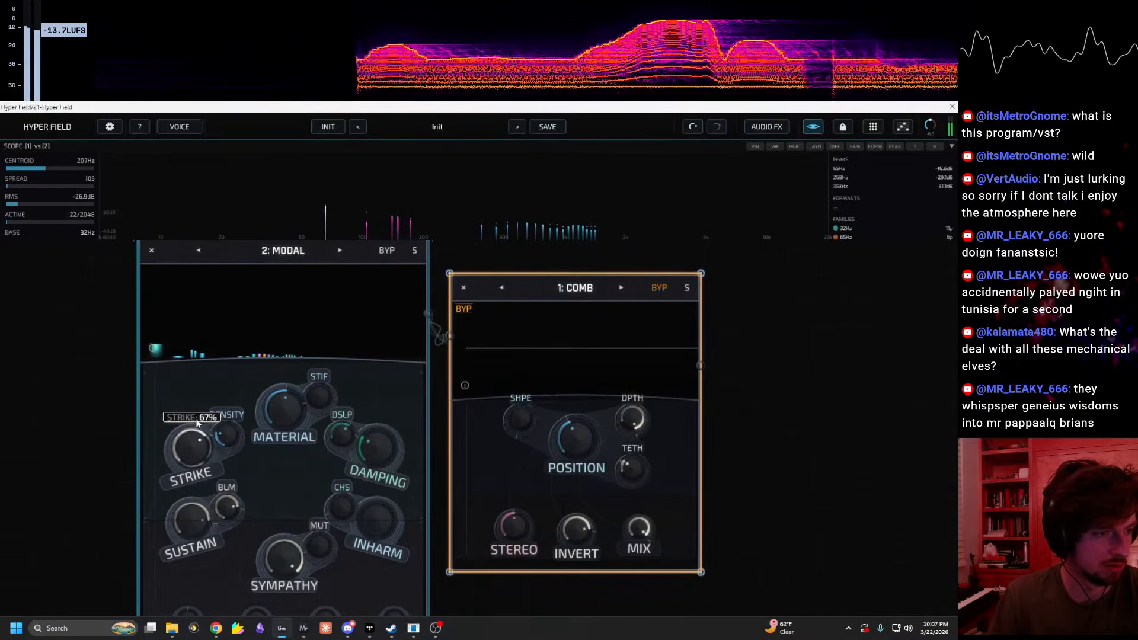
{"action": "left_click_drag", "start_coordinate": [113, 458], "coordinate": [124, 393]}
{"action": "left_click_drag", "start_coordinate": [387, 465], "coordinate": [382, 380]}
Step: Audition several randomized variations of the Modal and Comb node settings
{"action": "left_click_drag", "start_coordinate": [71, 399], "coordinate": [183, 399]}
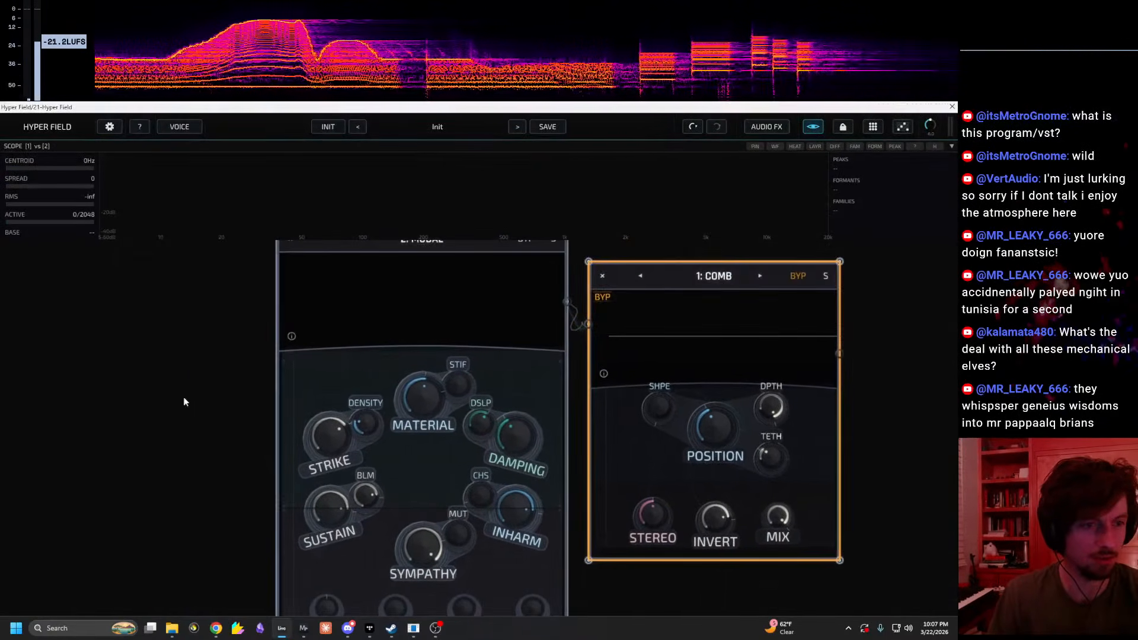
{"action": "left_click_drag", "start_coordinate": [371, 218], "coordinate": [363, 213]}
{"action": "left_click_drag", "start_coordinate": [224, 274], "coordinate": [219, 300]}
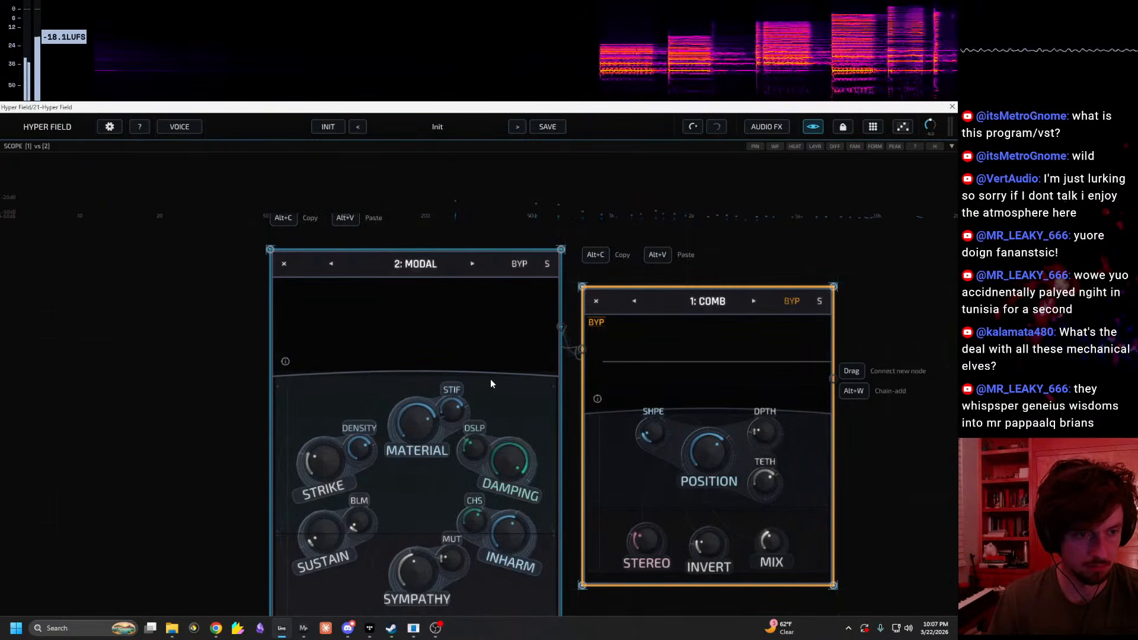
{"action": "left_click_drag", "start_coordinate": [217, 404], "coordinate": [190, 359]}
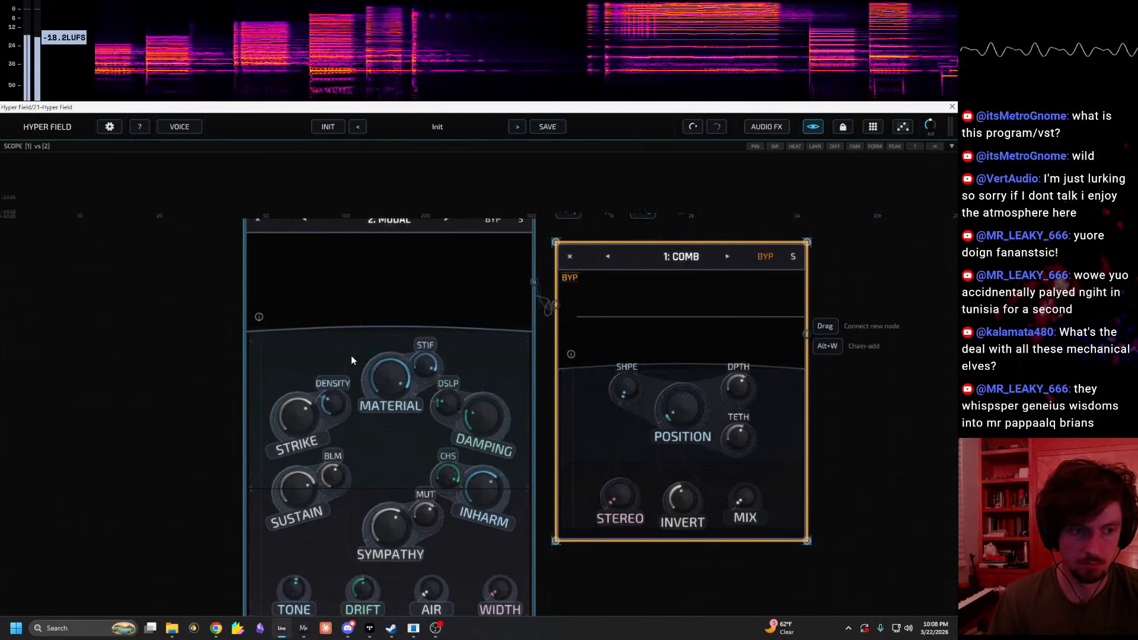
{"action": "left_click_drag", "start_coordinate": [154, 378], "coordinate": [127, 350]}
{"action": "left_click_drag", "start_coordinate": [161, 483], "coordinate": [178, 378]}
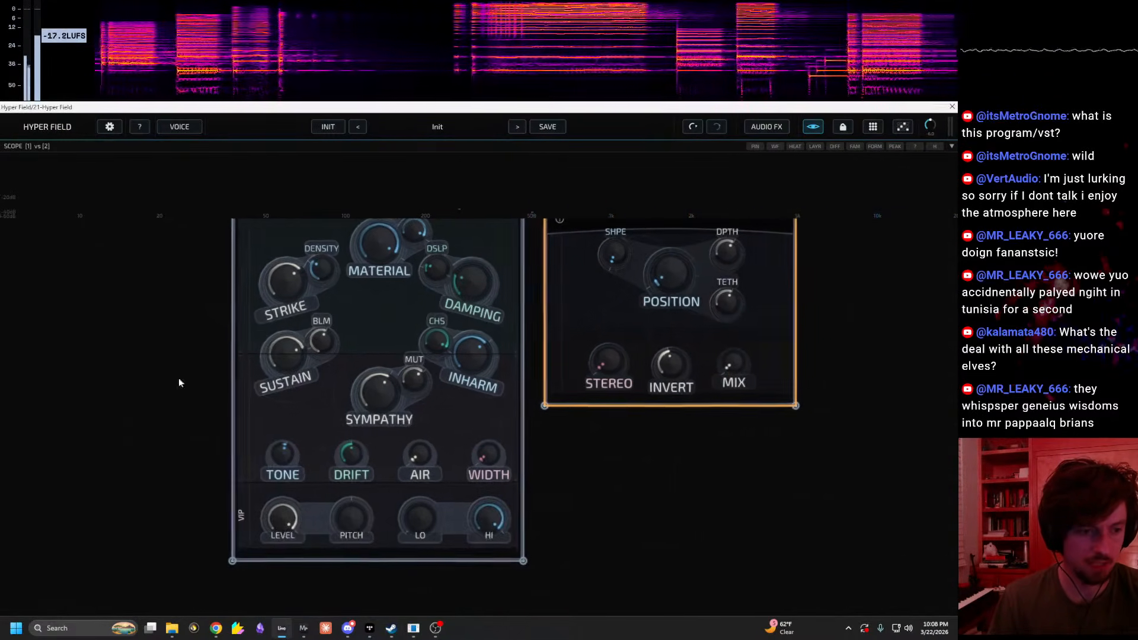
{"action": "left_click_drag", "start_coordinate": [312, 241], "coordinate": [316, 392]}
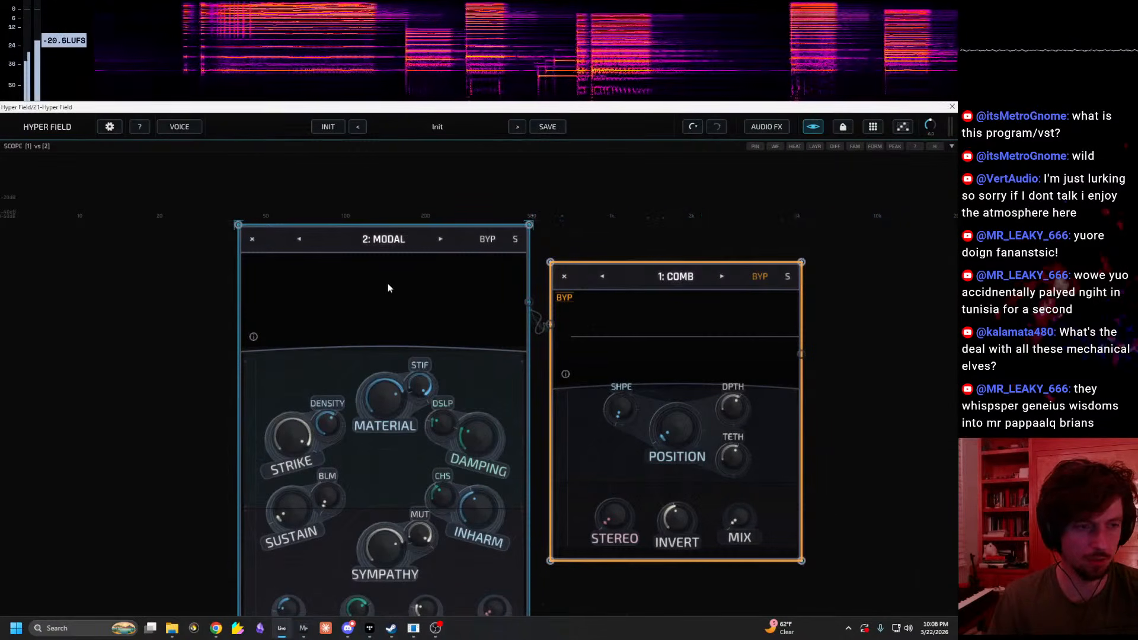
Step: Restore the Modal node's defaults by switching its type away and back, and set its Material to about 40%
{"action": "left_click", "coordinate": [438, 240]}
{"action": "left_click", "coordinate": [298, 239]}
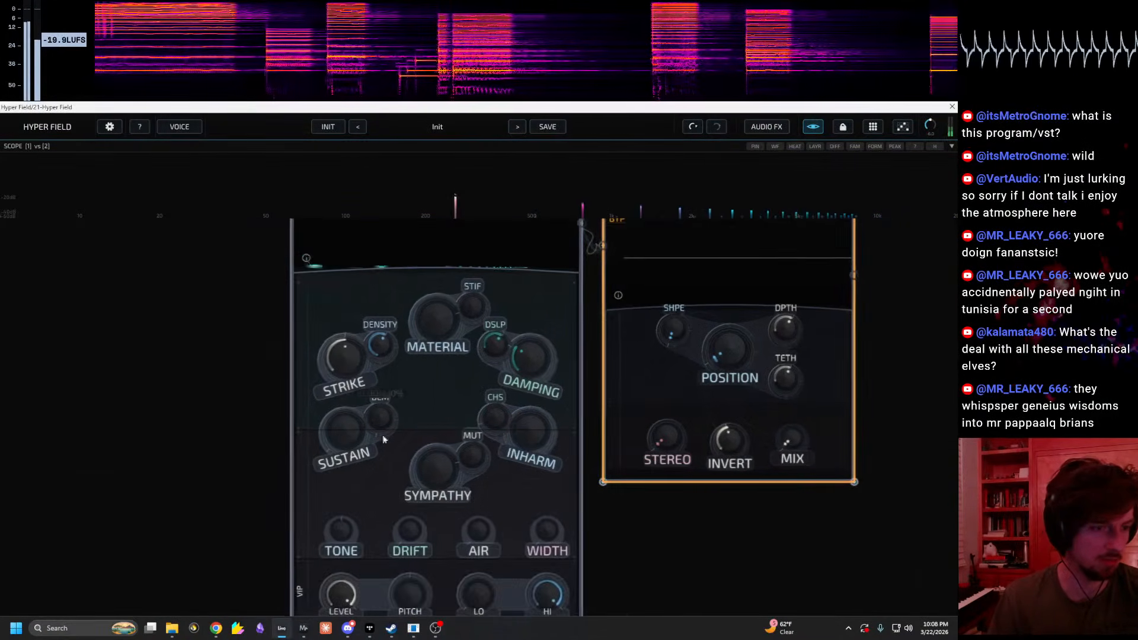
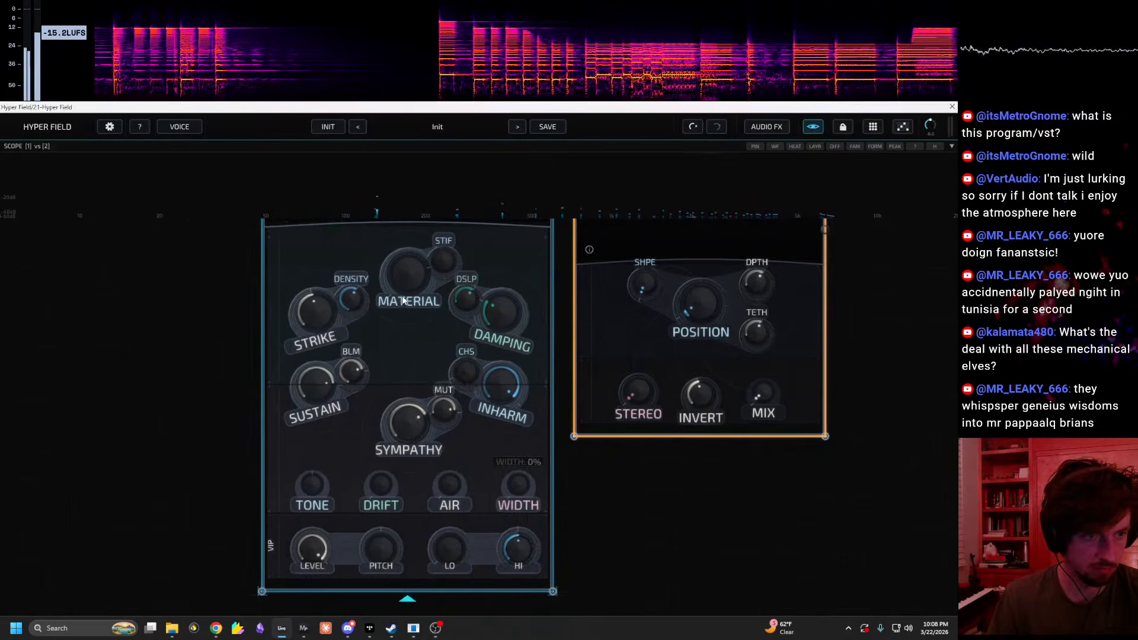
{"action": "left_click_drag", "start_coordinate": [420, 252], "coordinate": [430, 246]}
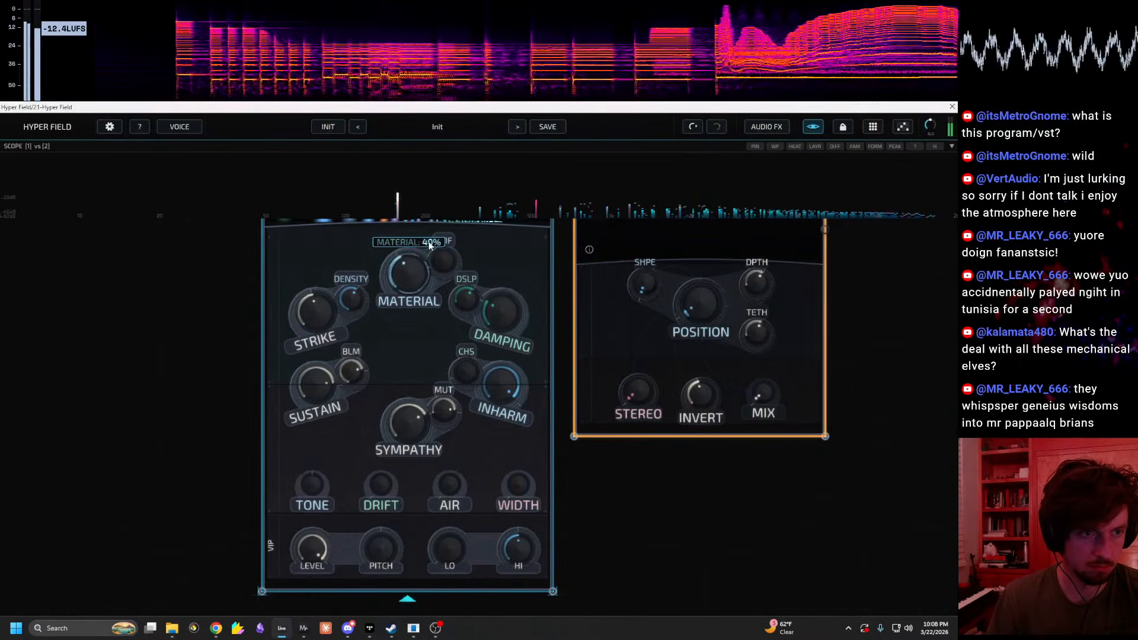
Step: Lift the bypass on the filter node and step its type from Comb through Morph to Formant
{"action": "left_click_drag", "start_coordinate": [706, 597], "coordinate": [533, 631]}
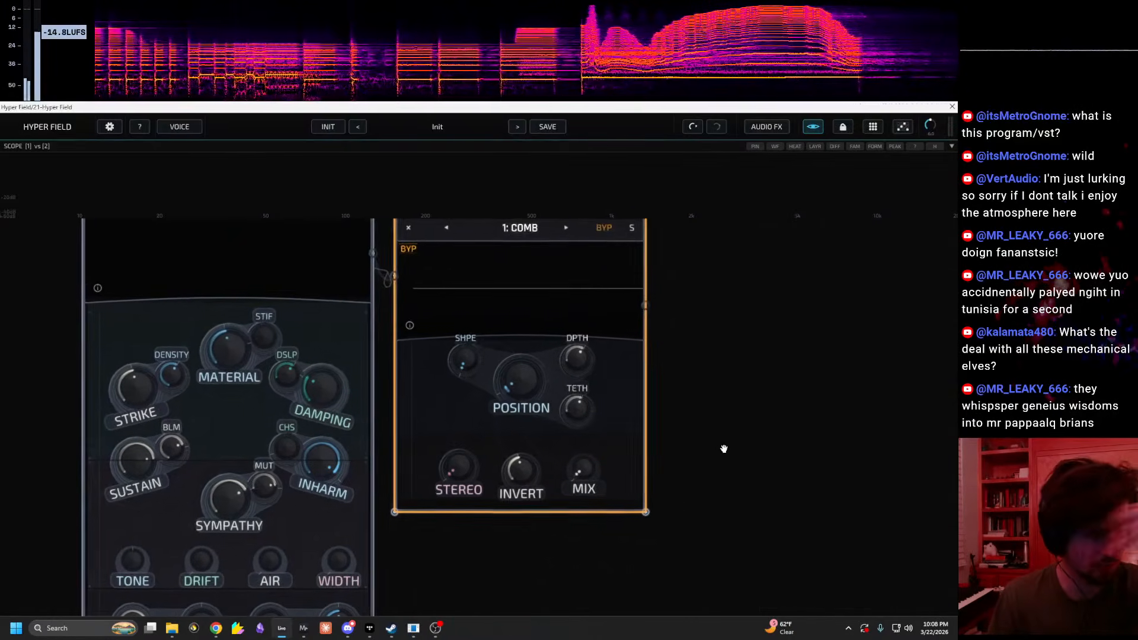
{"action": "right_click", "coordinate": [441, 276]}
{"action": "left_click", "coordinate": [499, 280]}
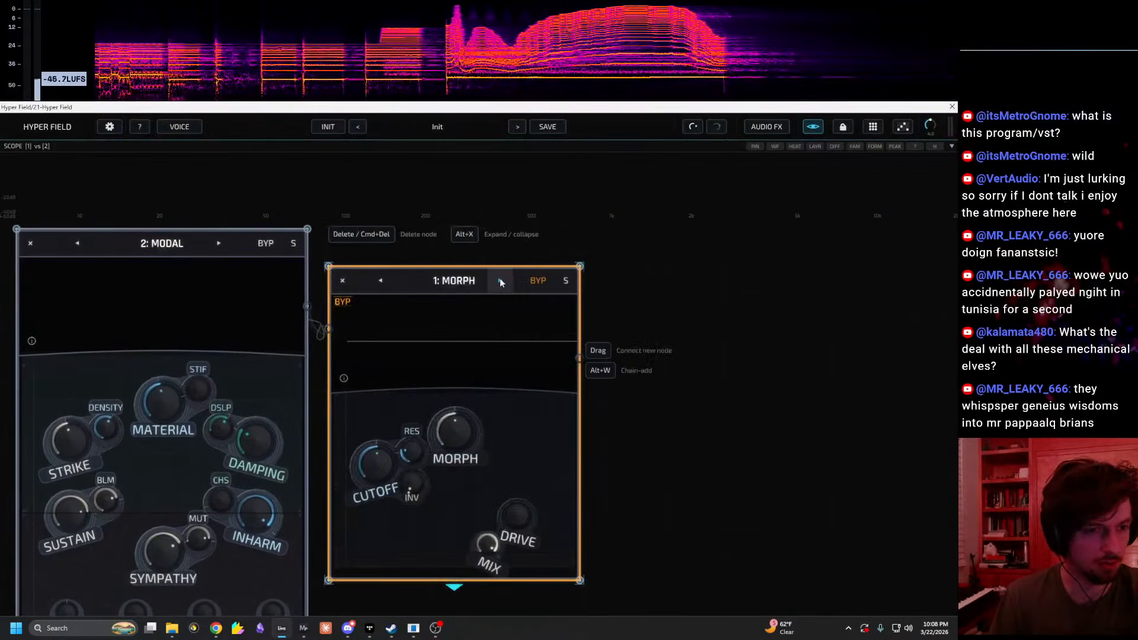
{"action": "right_click", "coordinate": [458, 282]}
{"action": "left_click", "coordinate": [490, 290]}
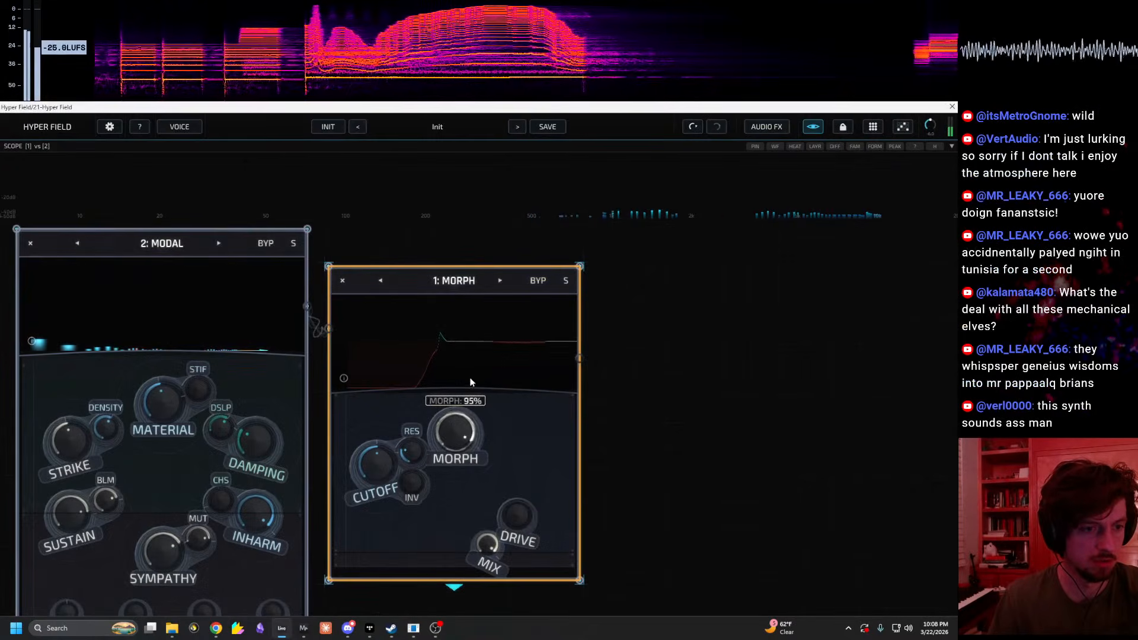
{"action": "left_click", "coordinate": [500, 280]}
{"action": "left_click", "coordinate": [500, 280]}
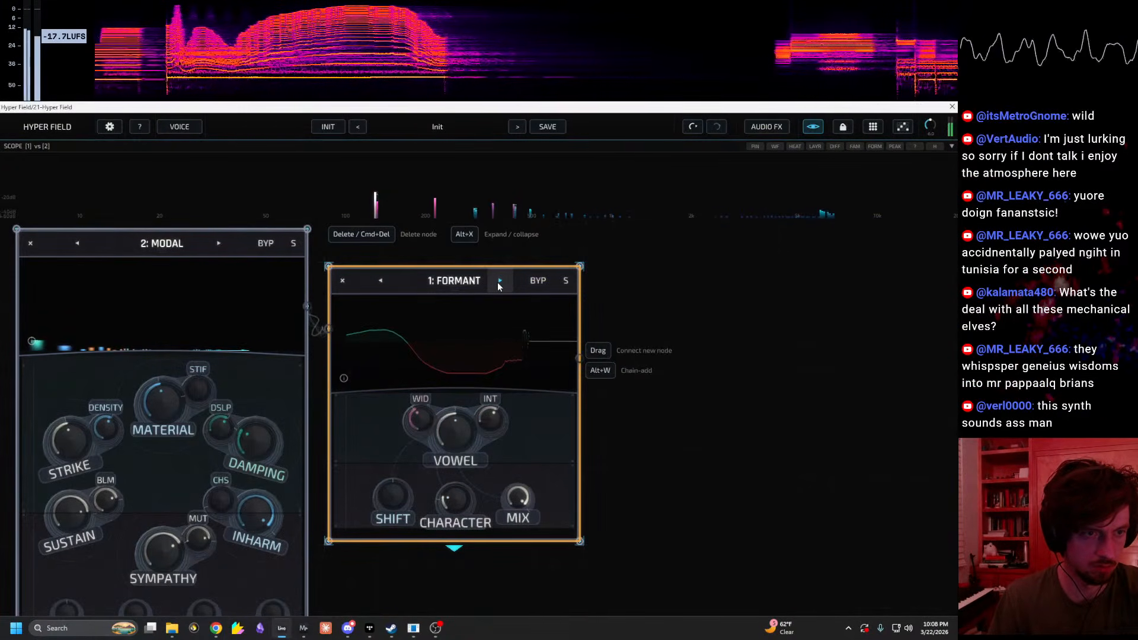
Step: Change the Formant node to Resonant Peaks and set Peak 1 to about 38%
{"action": "left_click", "coordinate": [498, 282]}
{"action": "left_click_drag", "start_coordinate": [470, 388], "coordinate": [448, 429]}
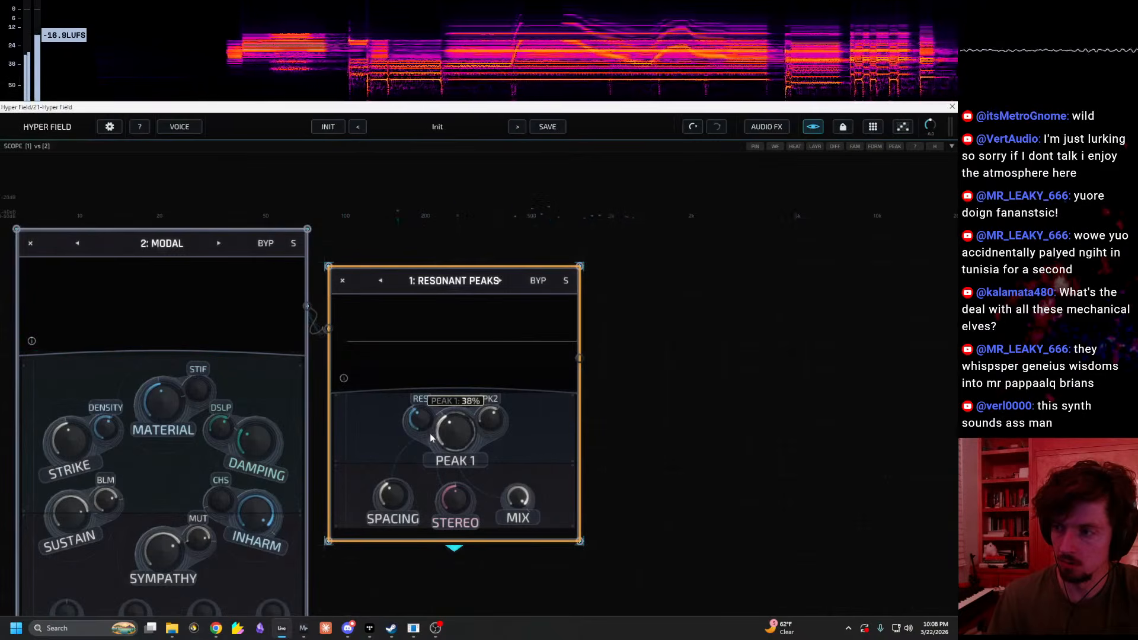
Step: Change the Resonant Peaks node to Solidifier and raise its Punch to 100%
{"action": "left_click", "coordinate": [498, 281]}
{"action": "left_click", "coordinate": [499, 281]}
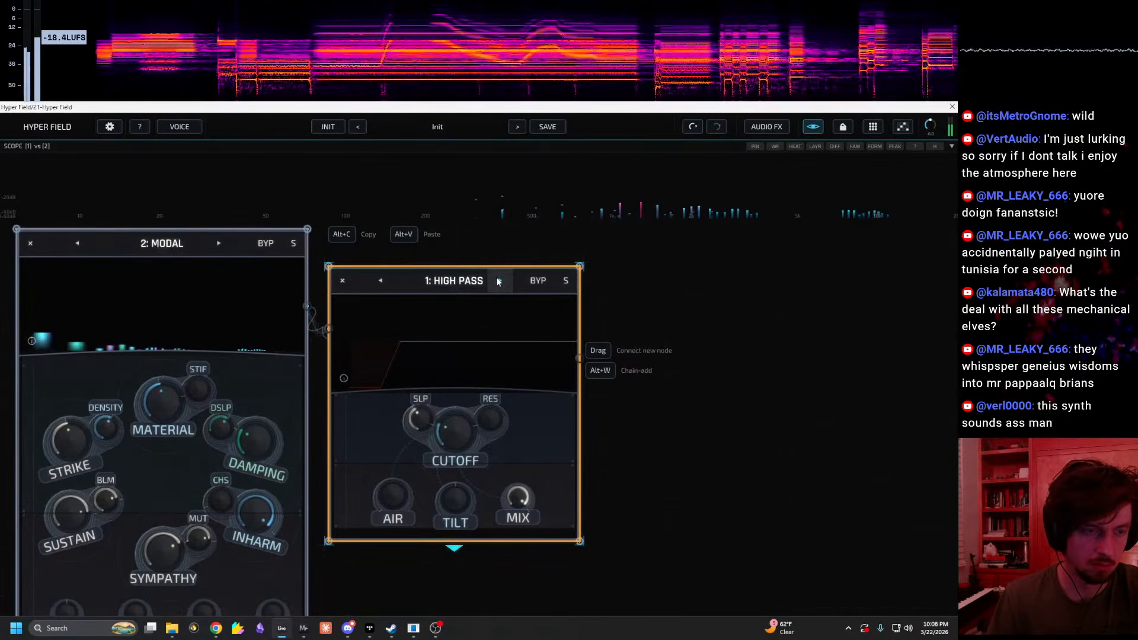
{"action": "left_click", "coordinate": [499, 281]}
{"action": "left_click", "coordinate": [498, 281]}
{"action": "left_click", "coordinate": [499, 281]}
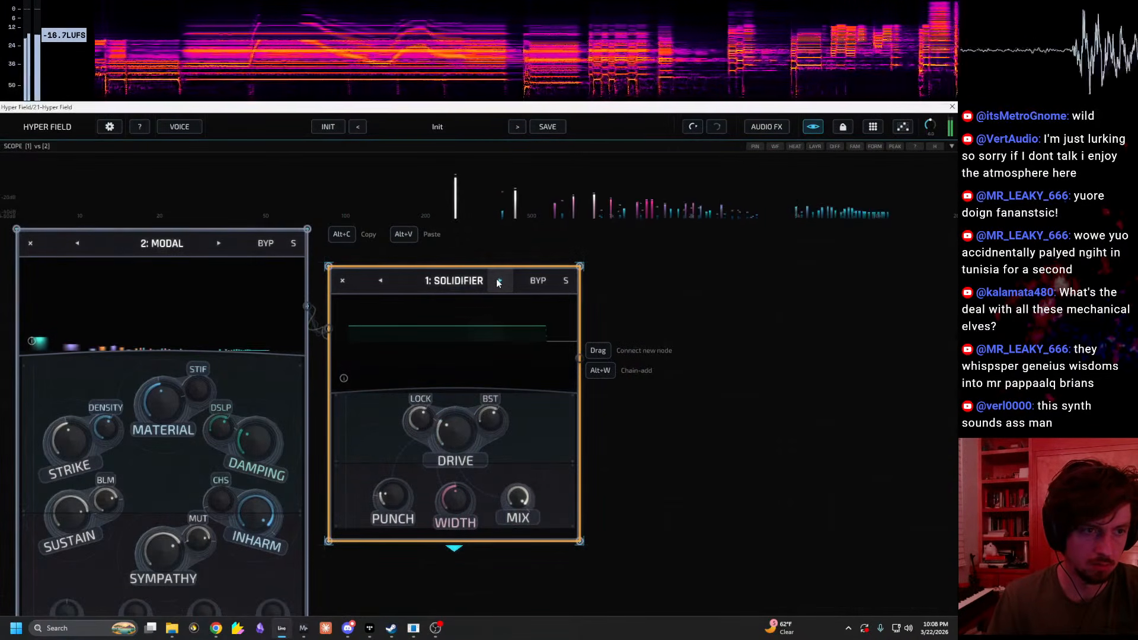
{"action": "mouse_move", "coordinate": [460, 413]}
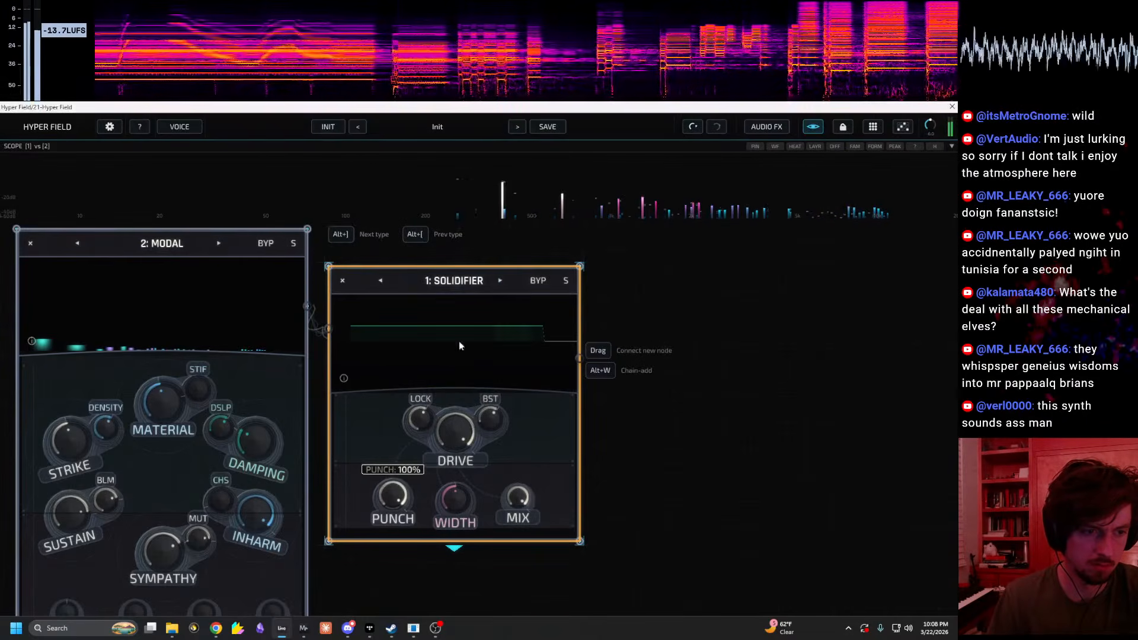
Step: Change the Solidifier node to Phaser and set its Rate to about 58%
{"action": "left_click", "coordinate": [499, 281]}
{"action": "left_click", "coordinate": [498, 281]}
{"action": "left_click", "coordinate": [499, 281]}
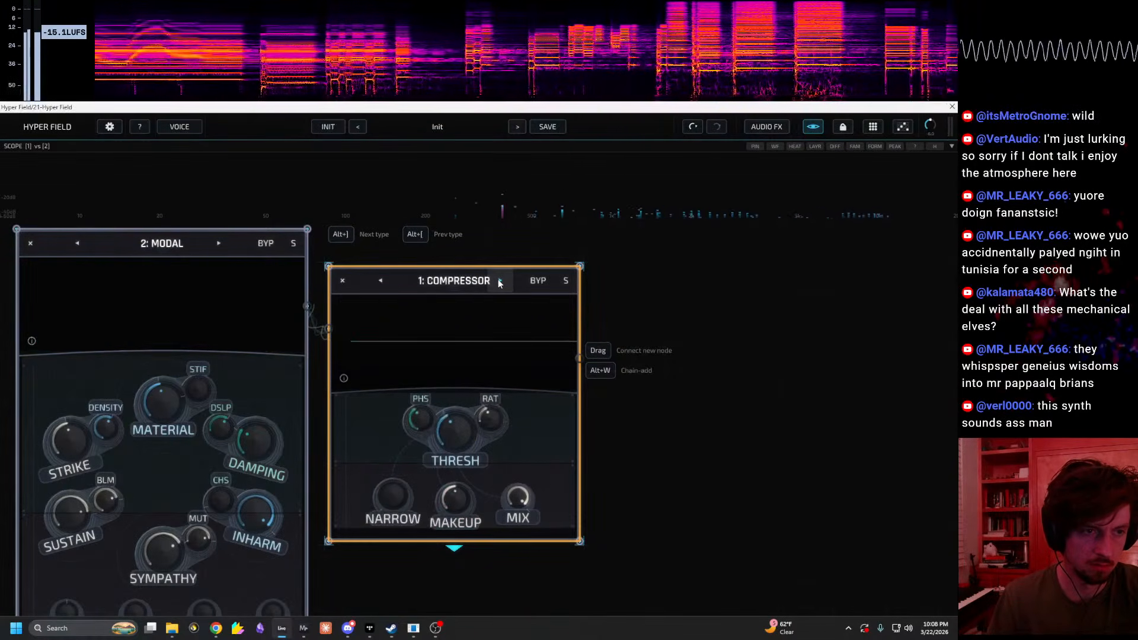
{"action": "left_click", "coordinate": [499, 281]}
{"action": "left_click", "coordinate": [499, 281]}
{"action": "left_click", "coordinate": [380, 280]}
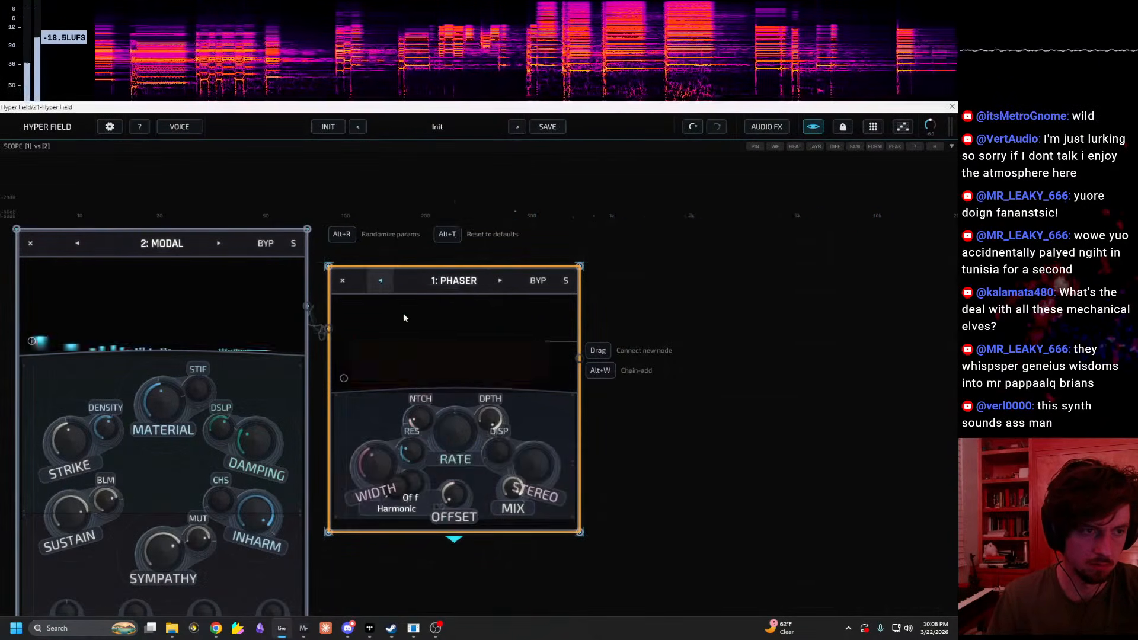
{"action": "mouse_move", "coordinate": [460, 403]}
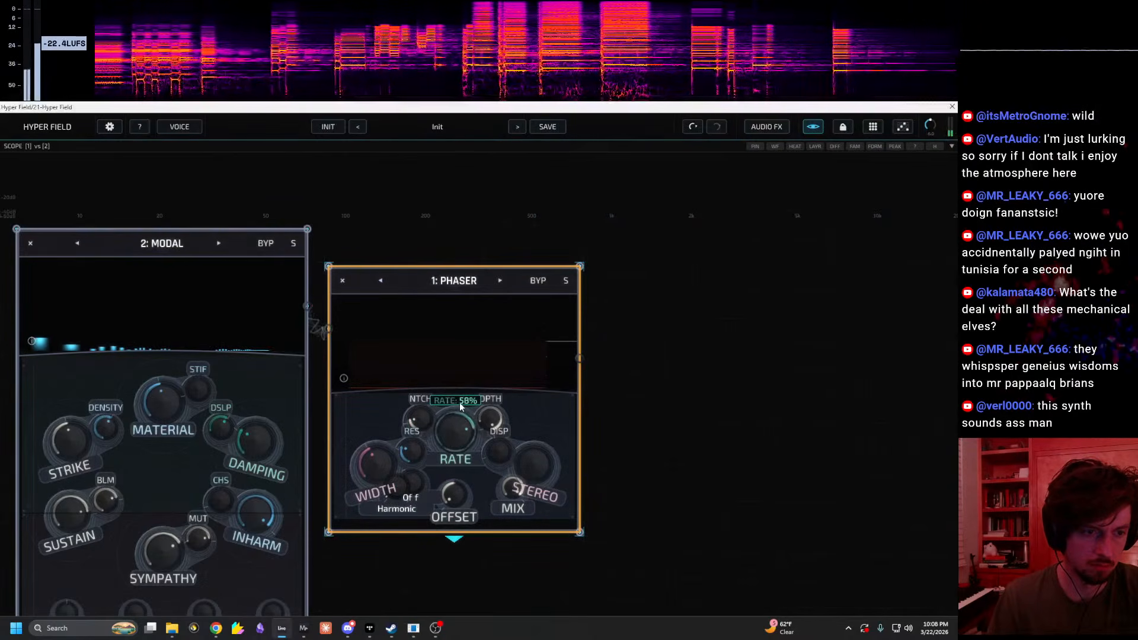
Step: Change the Modal generator node to FM Spectral and try out its Ratio control
{"action": "left_click", "coordinate": [219, 245]}
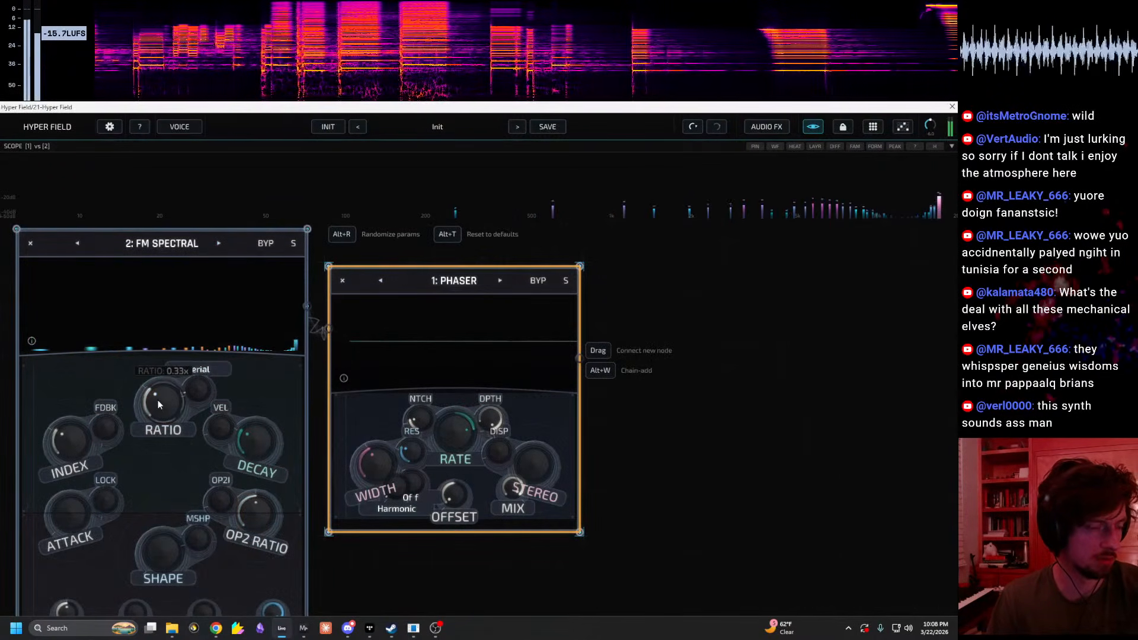
{"action": "mouse_move", "coordinate": [162, 407]}
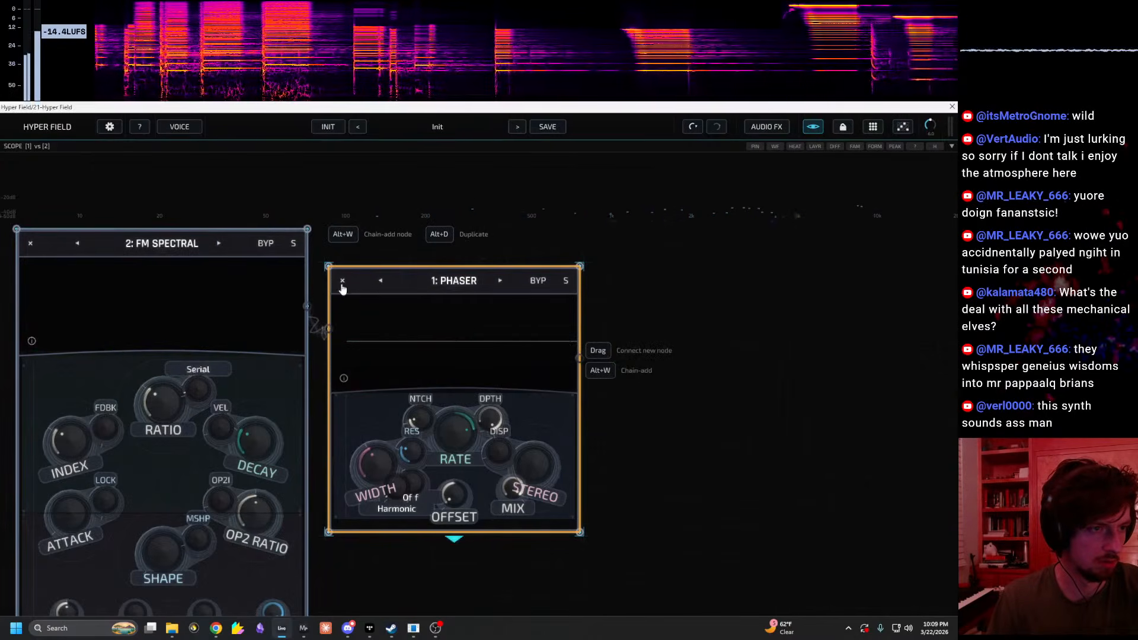
Step: Delete the Phaser effect node
{"action": "right_click", "coordinate": [445, 277]}
{"action": "left_click", "coordinate": [430, 283]}
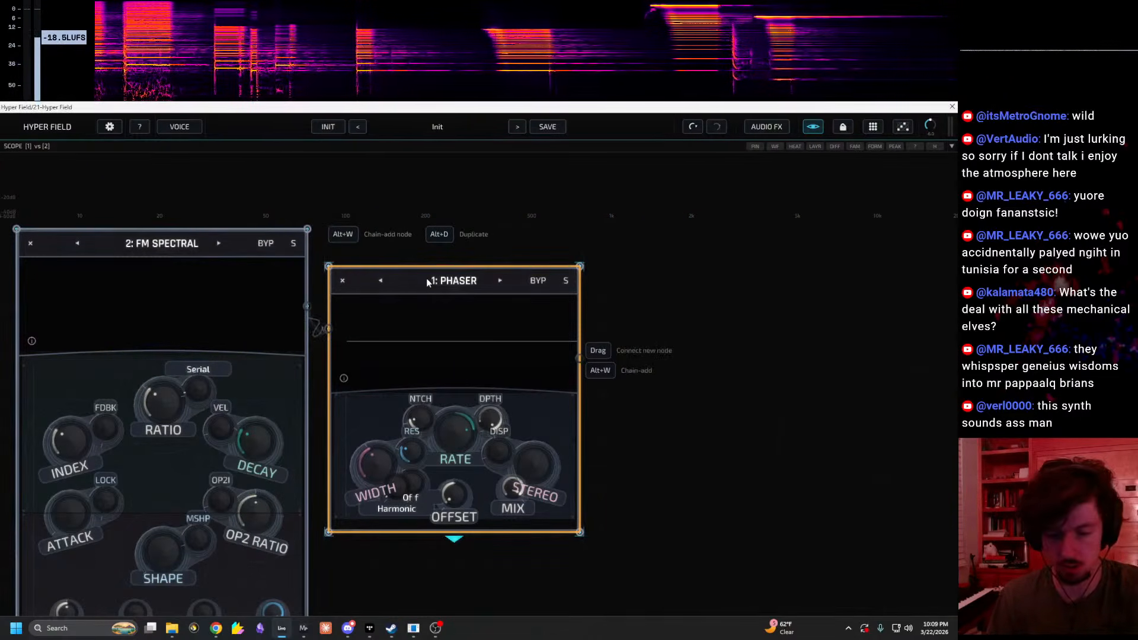
{"action": "key", "text": "Delete"}
Step: Turn the FM Spectral node's Index all the way down
{"action": "left_click_drag", "start_coordinate": [457, 358], "coordinate": [728, 408]}
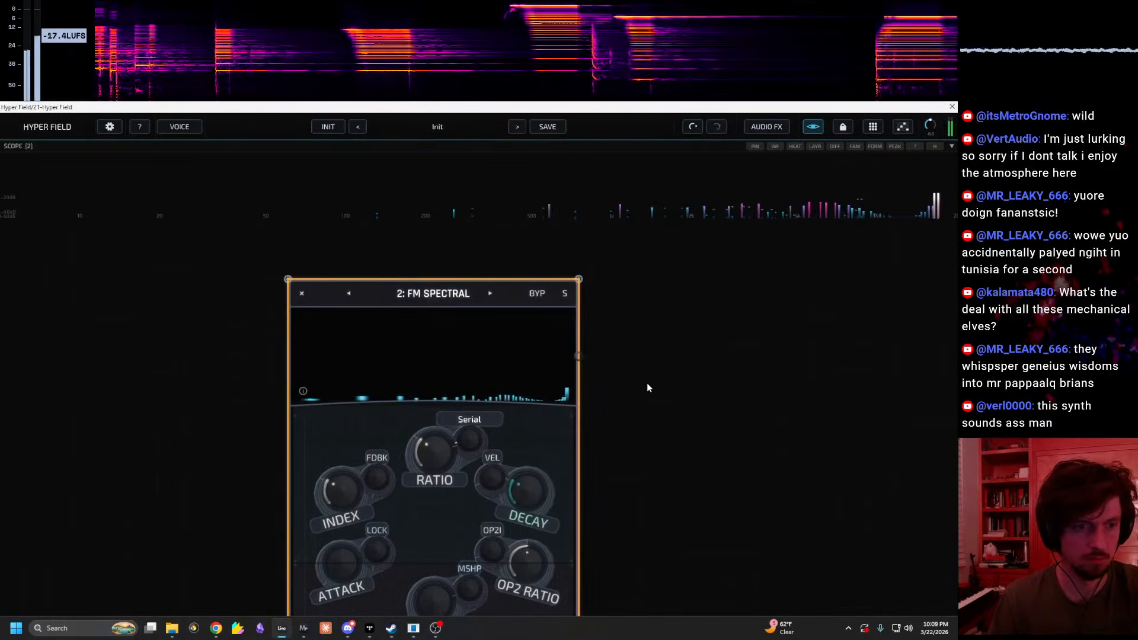
{"action": "left_click_drag", "start_coordinate": [648, 384], "coordinate": [683, 317]}
{"action": "left_click_drag", "start_coordinate": [372, 405], "coordinate": [367, 441]}
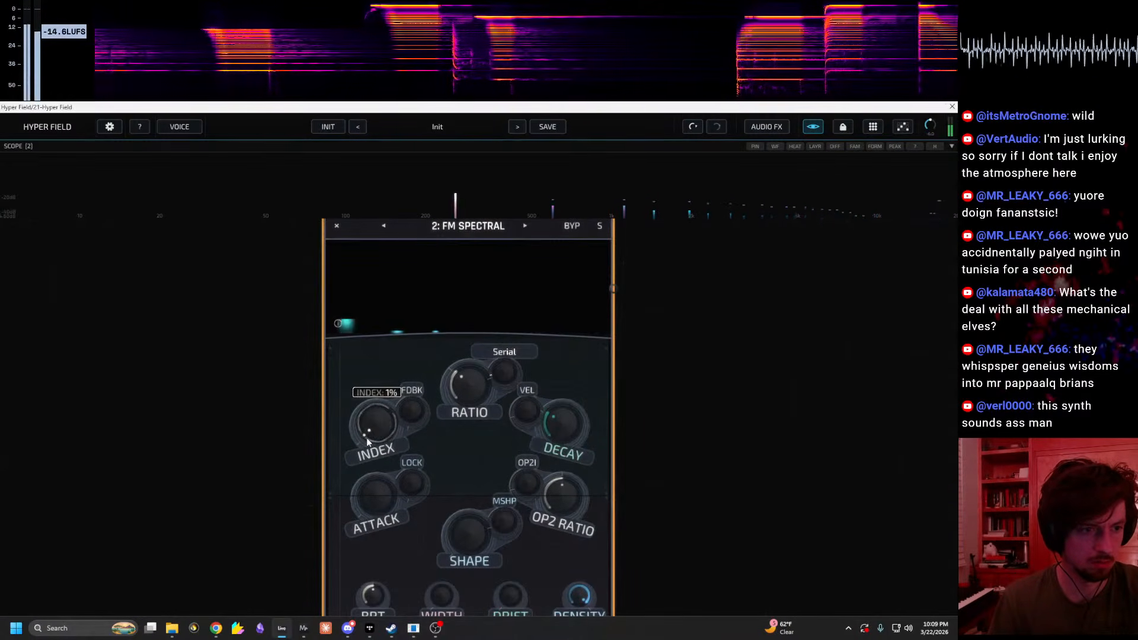
{"action": "left_click_drag", "start_coordinate": [384, 376], "coordinate": [369, 437]}
{"action": "left_click_drag", "start_coordinate": [636, 500], "coordinate": [604, 443]}
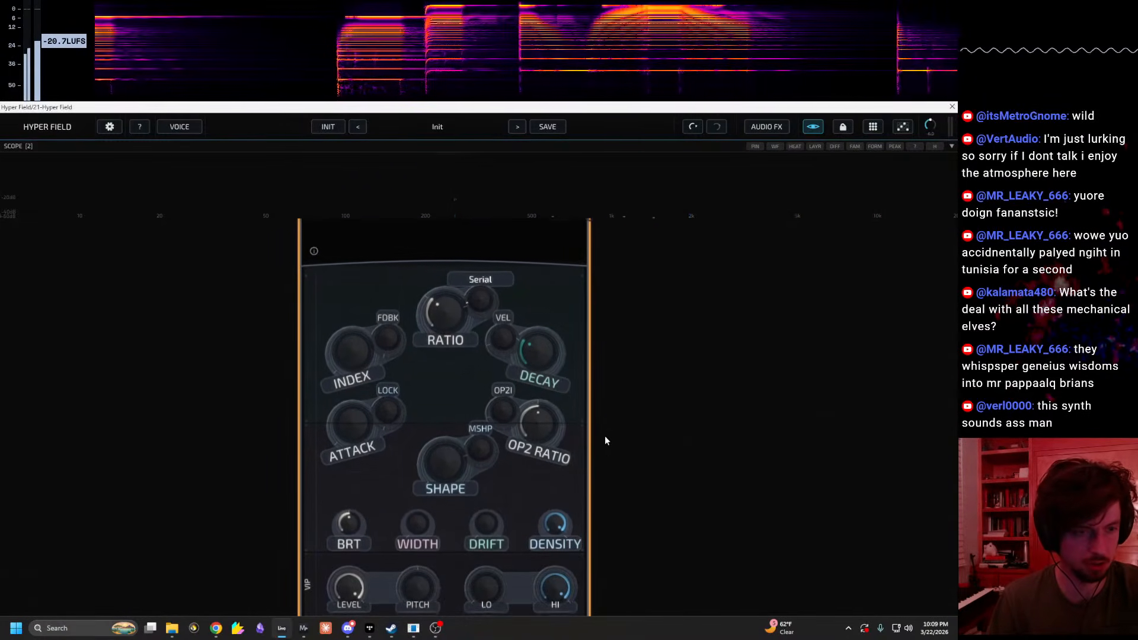
{"action": "scroll", "coordinate": [706, 421], "scroll_direction": "up", "scroll_amount": 2}
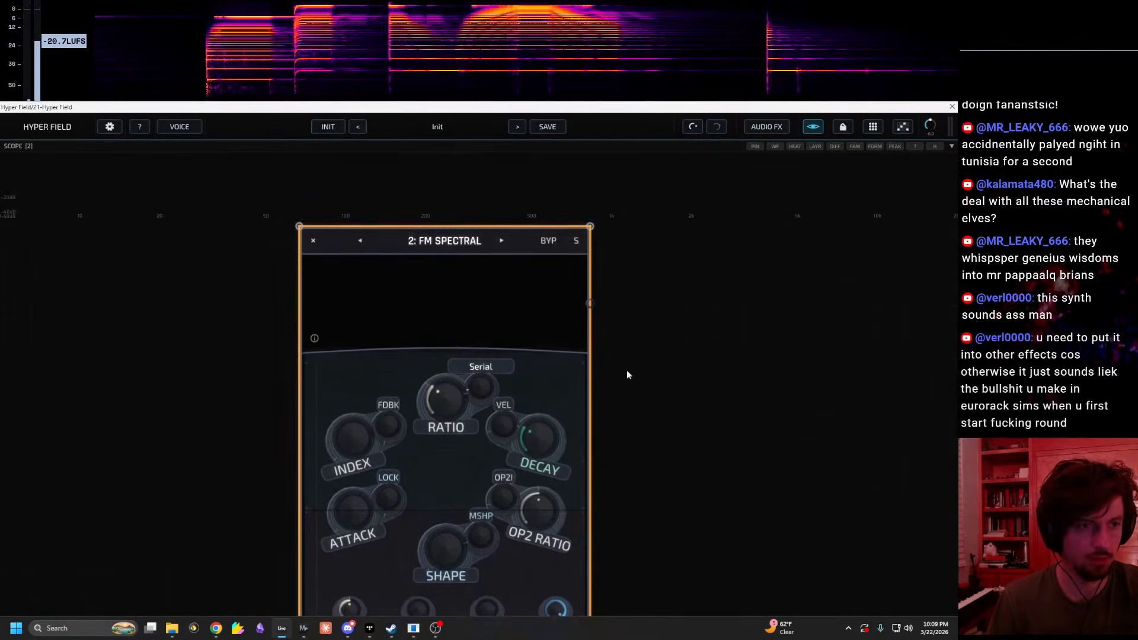
Step: Reset the synth to the Init patch and confirm the reset
{"action": "left_click_drag", "start_coordinate": [614, 108], "coordinate": [532, 246]}
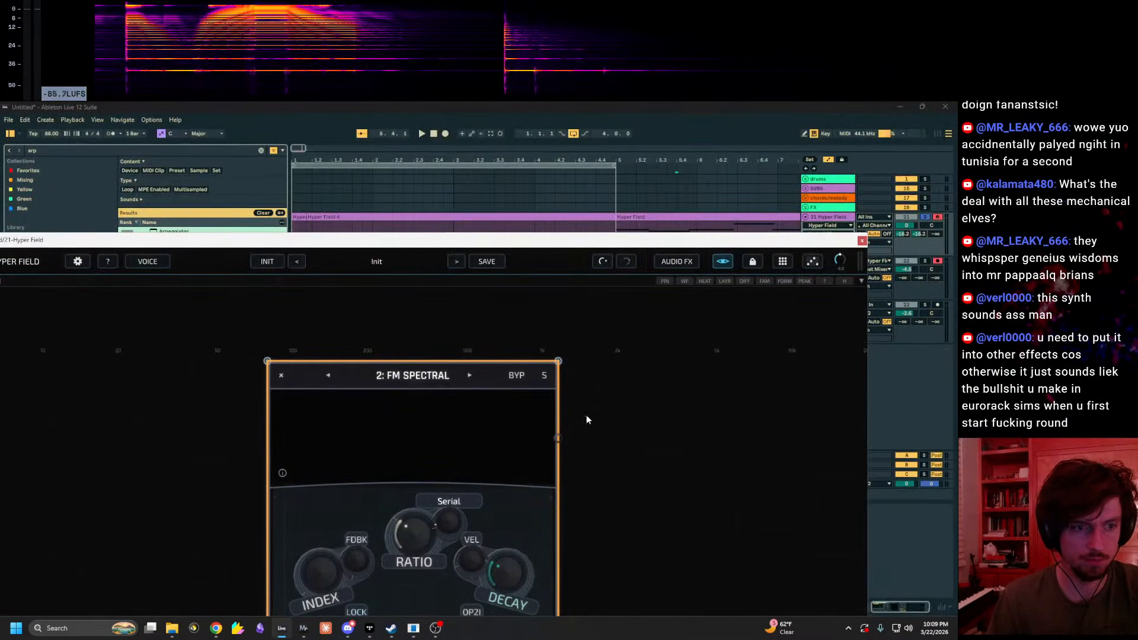
{"action": "left_click", "coordinate": [265, 263]}
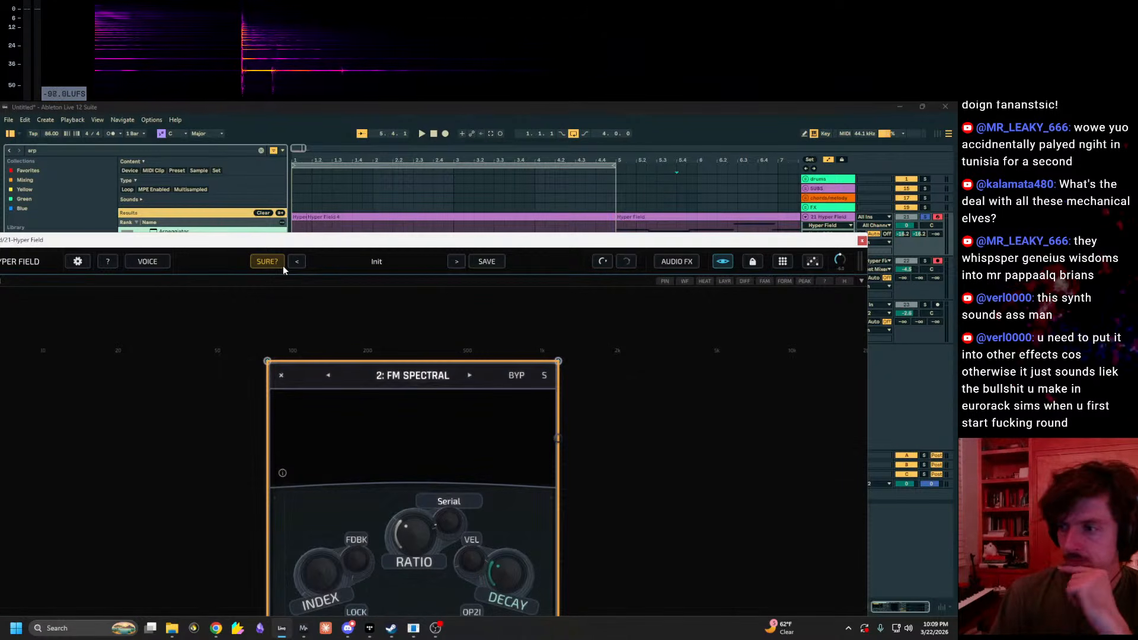
{"action": "left_click", "coordinate": [283, 265]}
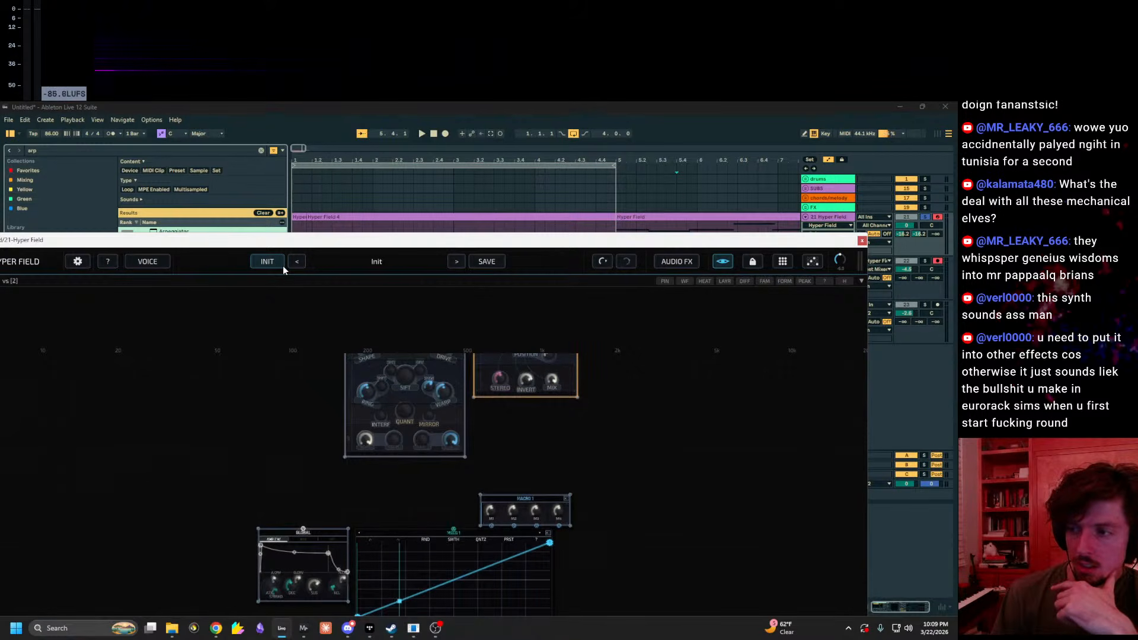
Step: Maximize the plugin window and try the Spectrum node's Quant at about 36%
{"action": "left_click_drag", "start_coordinate": [596, 464], "coordinate": [613, 556]}
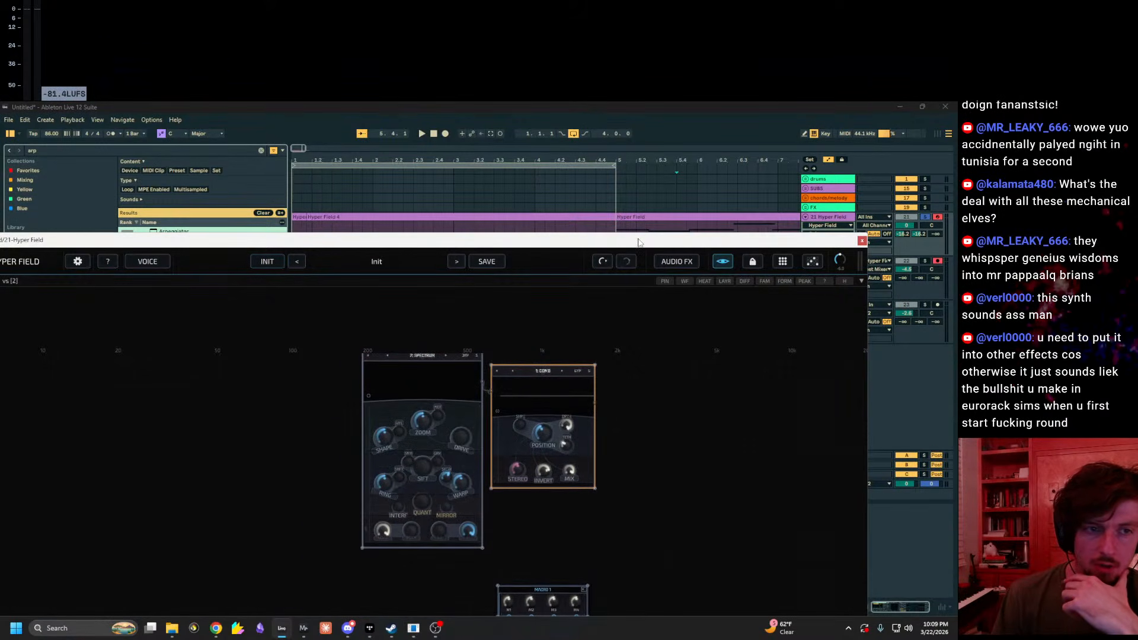
{"action": "double_click", "coordinate": [639, 241]}
{"action": "left_click_drag", "start_coordinate": [731, 407], "coordinate": [702, 398]}
{"action": "scroll", "coordinate": [702, 397], "scroll_direction": "up", "scroll_amount": 2}
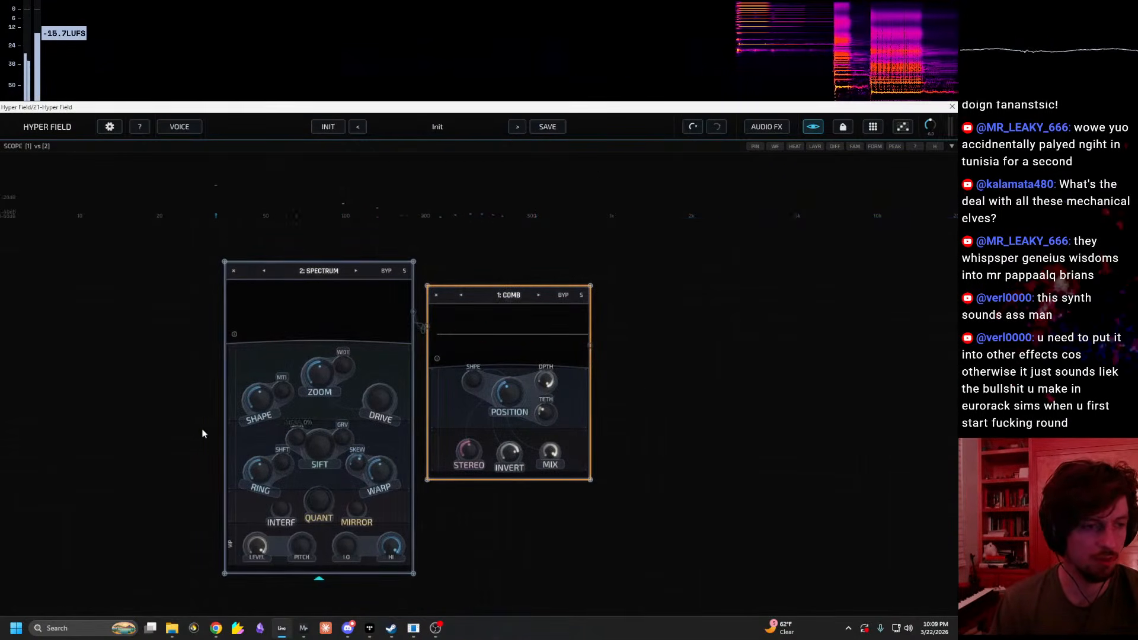
{"action": "left_click_drag", "start_coordinate": [216, 431], "coordinate": [223, 433]}
{"action": "left_click_drag", "start_coordinate": [318, 500], "coordinate": [342, 467]}
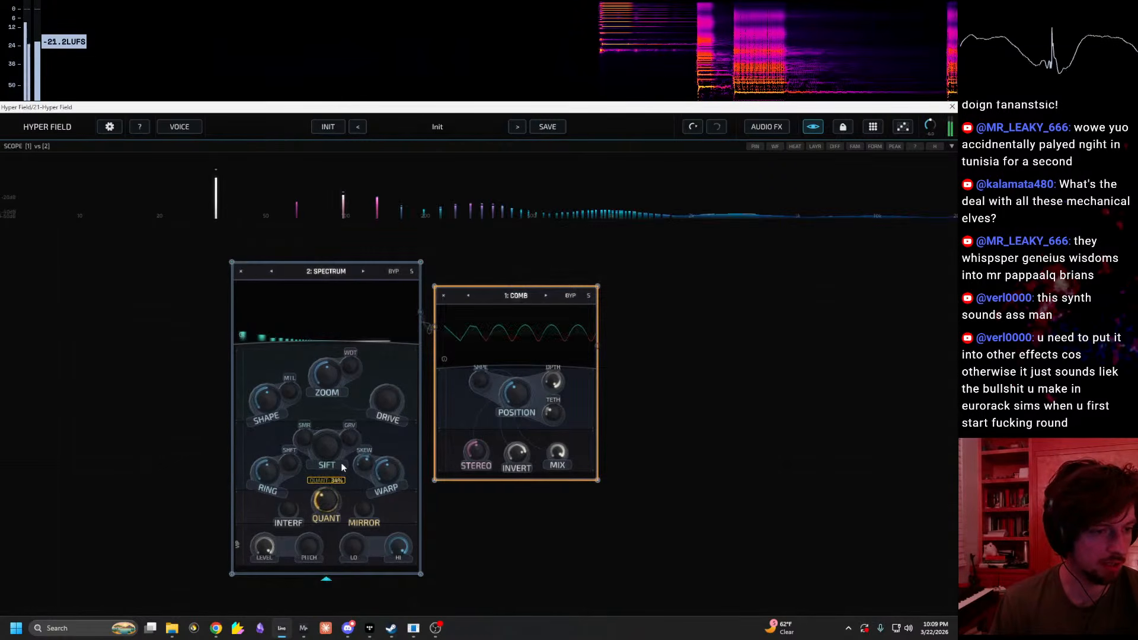
{"action": "mouse_move", "coordinate": [359, 505]}
{"action": "left_mouse_down"}
{"action": "mouse_move", "coordinate": [380, 470]}
{"action": "mouse_move", "coordinate": [370, 509]}
{"action": "mouse_move", "coordinate": [391, 478]}
{"action": "mouse_move", "coordinate": [358, 525]}
{"action": "left_mouse_up"}
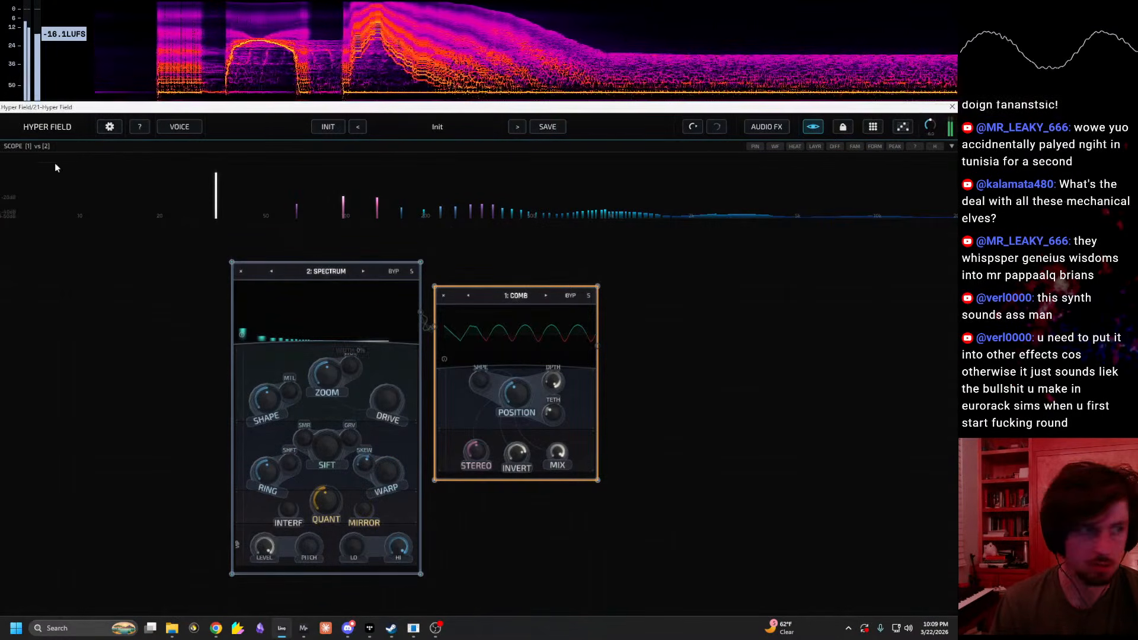
Step: Check the Synth Quality and Control Rate settings in the plugin options, then close the options
{"action": "left_click", "coordinate": [110, 127]}
{"action": "left_click", "coordinate": [504, 246]}
{"action": "left_click", "coordinate": [489, 210]}
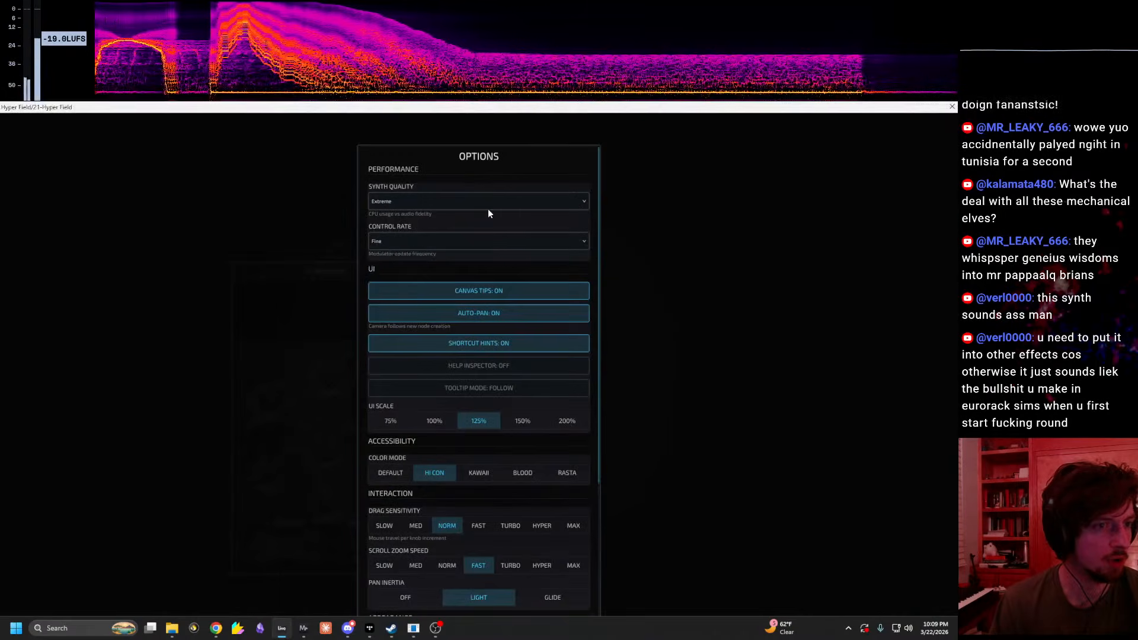
{"action": "left_click", "coordinate": [482, 203]}
{"action": "left_click", "coordinate": [655, 298]}
{"action": "left_click", "coordinate": [655, 299]}
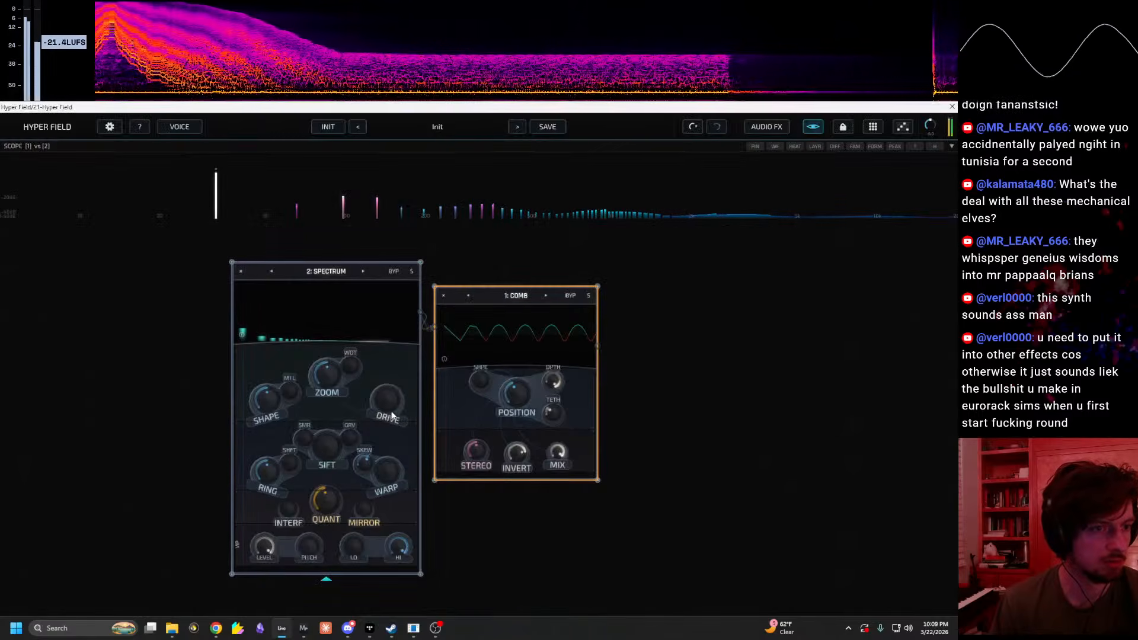
Step: Cycle the Spectrum generator node through Modal and Noise to the Sample Resynth type
{"action": "mouse_move", "coordinate": [357, 367]}
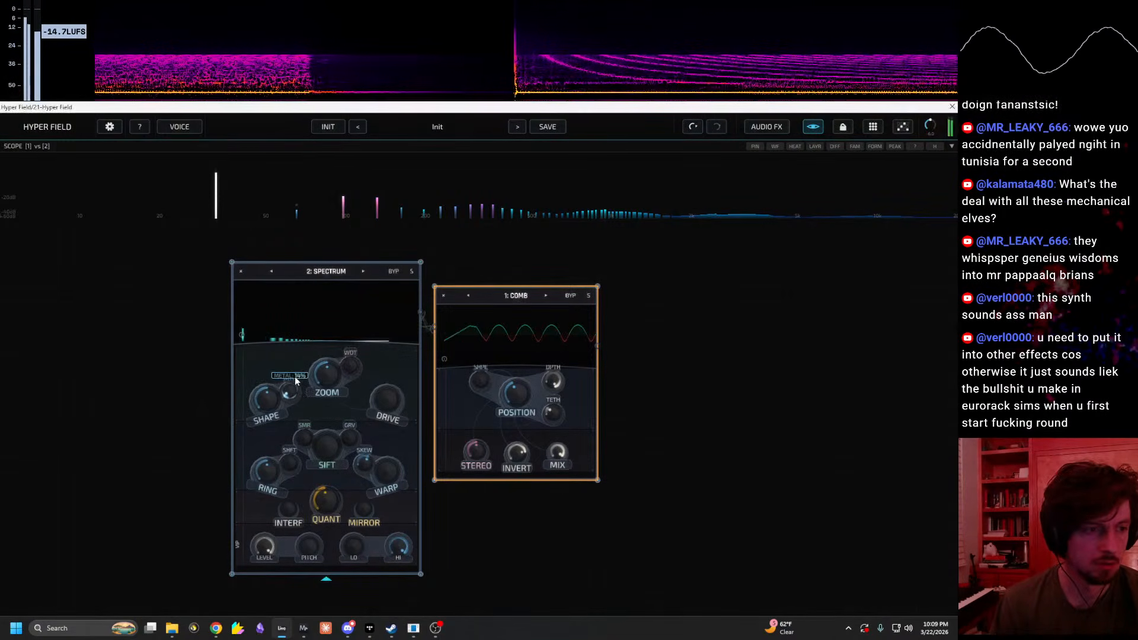
{"action": "left_click", "coordinate": [360, 274]}
{"action": "left_click", "coordinate": [361, 274]}
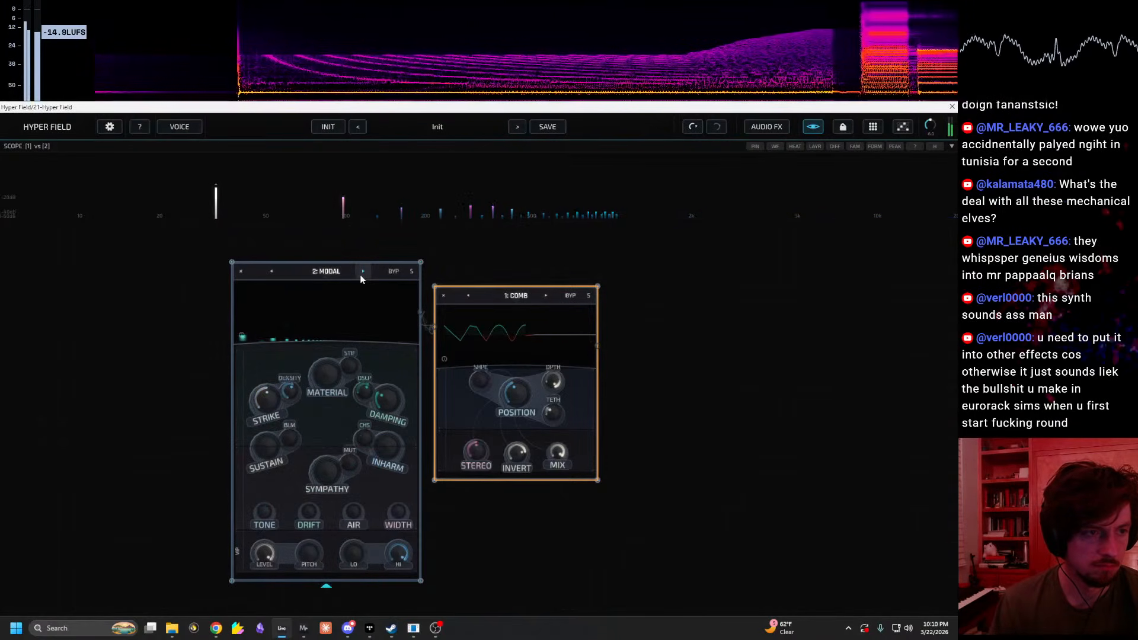
{"action": "left_click", "coordinate": [363, 272]}
{"action": "left_click", "coordinate": [363, 272]}
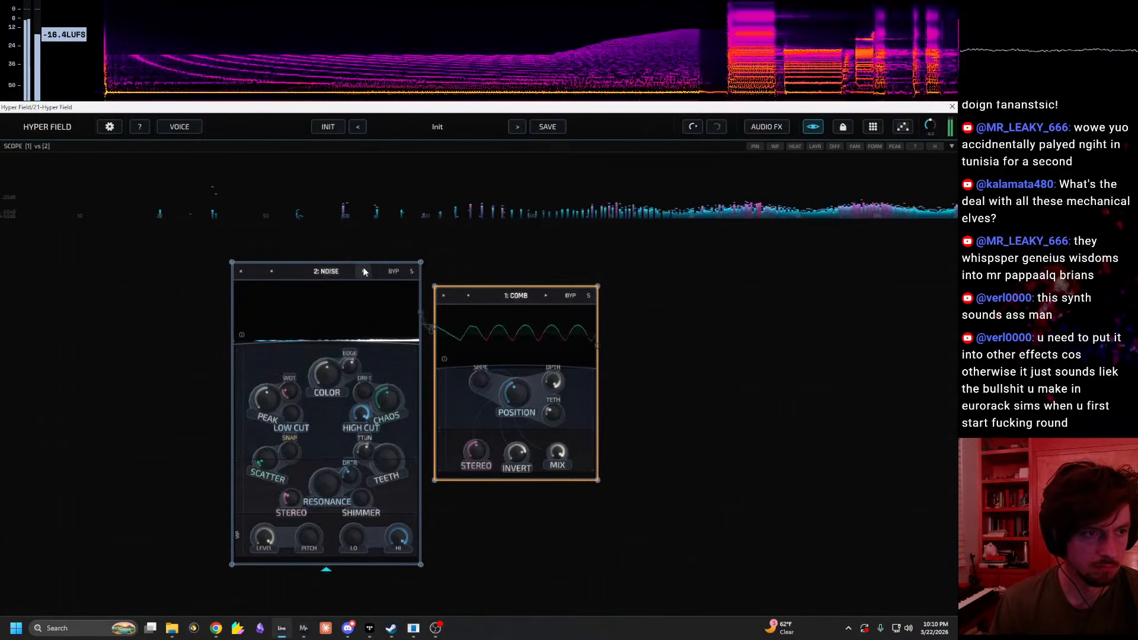
{"action": "left_click", "coordinate": [364, 272]}
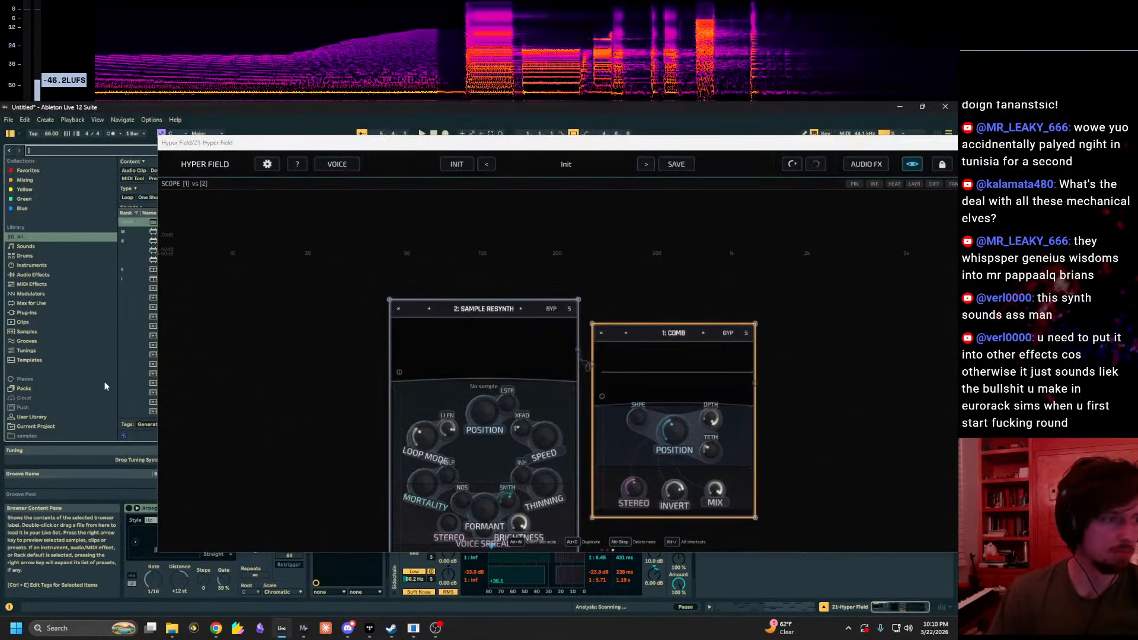
Step: In Ableton Live's browser, open the samples place beside the plugin window and expand the braindance samplepack folder
{"action": "scroll", "coordinate": [71, 409], "scroll_direction": "down", "scroll_amount": 2}
{"action": "left_click", "coordinate": [36, 426]}
{"action": "left_click_drag", "start_coordinate": [232, 143], "coordinate": [445, 140]}
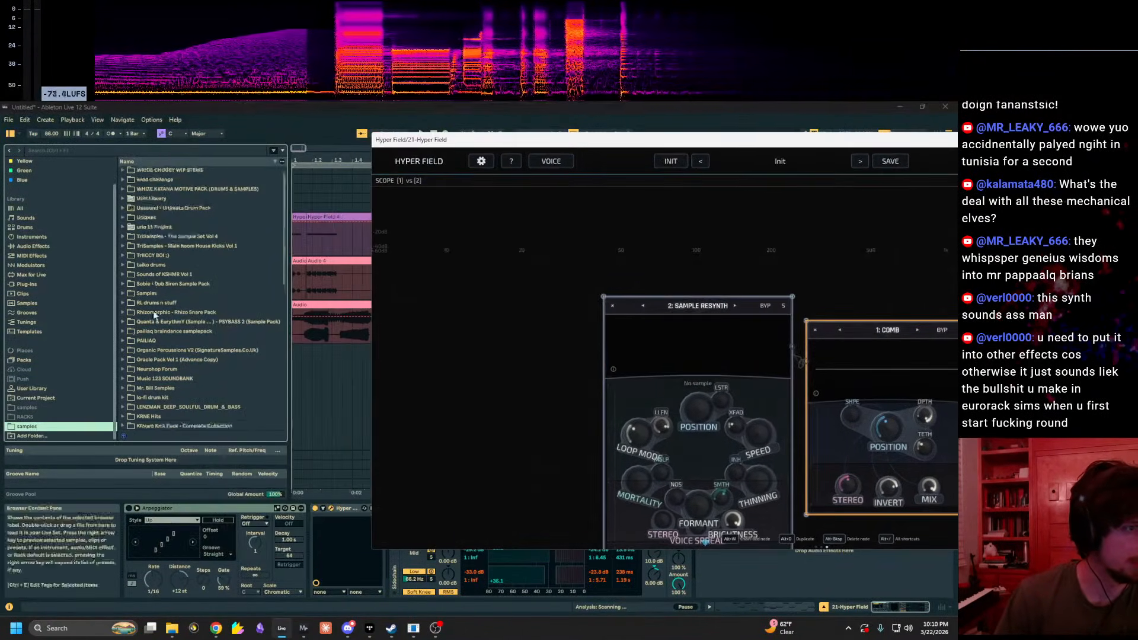
{"action": "scroll", "coordinate": [153, 297], "scroll_direction": "down", "scroll_amount": 10}
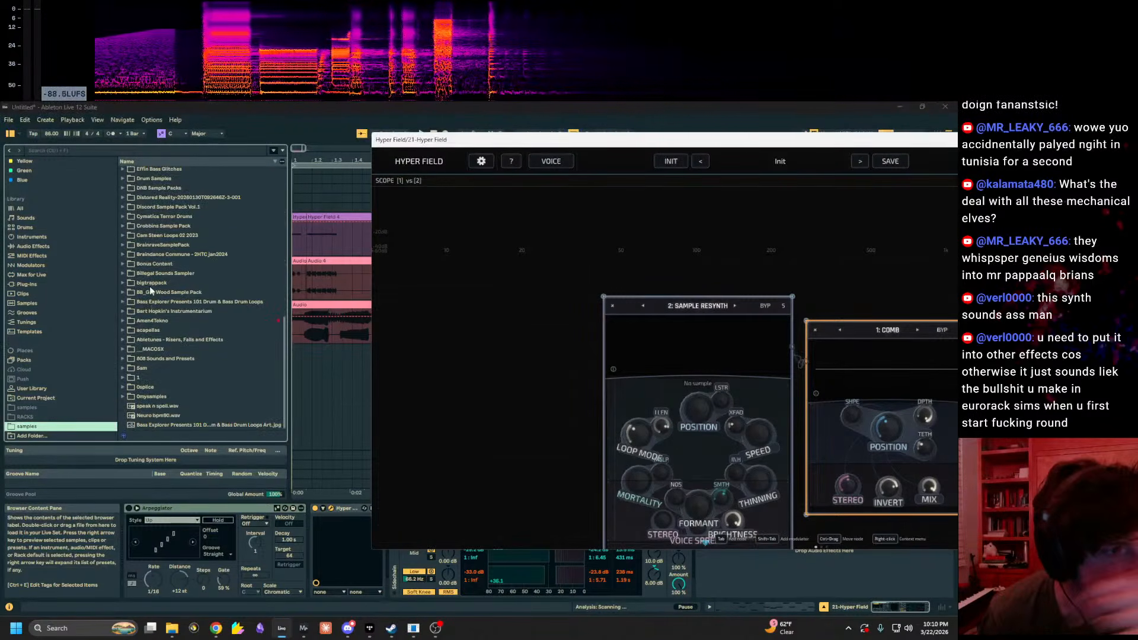
{"action": "scroll", "coordinate": [148, 286], "scroll_direction": "up", "scroll_amount": 8}
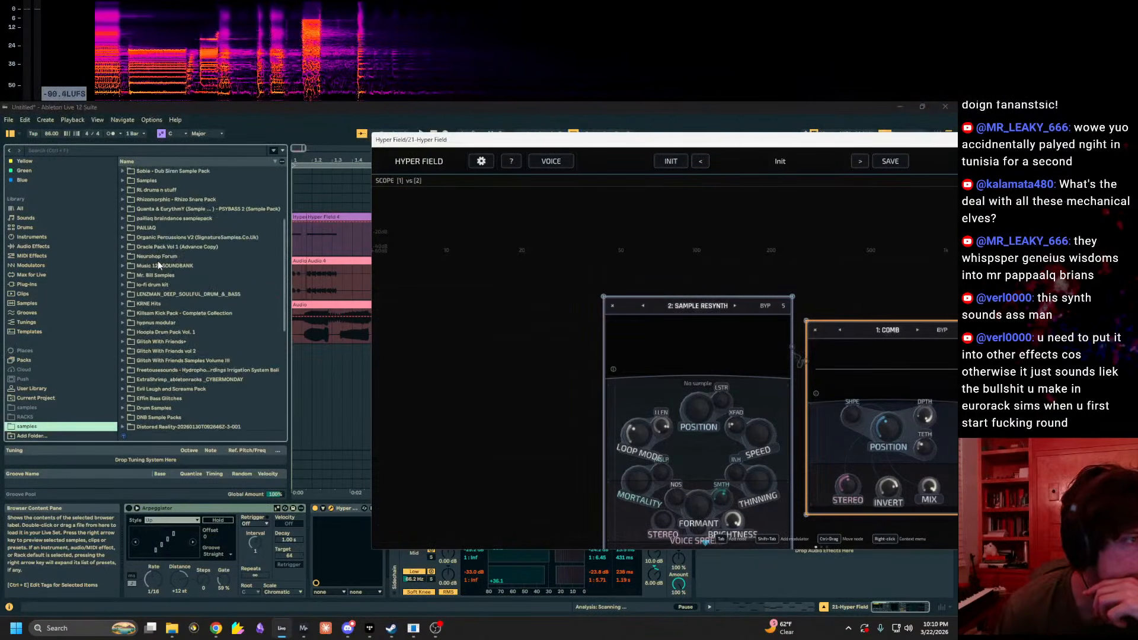
{"action": "left_click", "coordinate": [123, 218]}
Step: Audition squeeches.wav and space didge drip crunch crinkley glorp mudpie.mp3 from the expanded sample folder
{"action": "scroll", "coordinate": [172, 329], "scroll_direction": "down", "scroll_amount": 8}
{"action": "scroll", "coordinate": [172, 323], "scroll_direction": "down", "scroll_amount": 3}
{"action": "scroll", "coordinate": [175, 335], "scroll_direction": "down", "scroll_amount": 5}
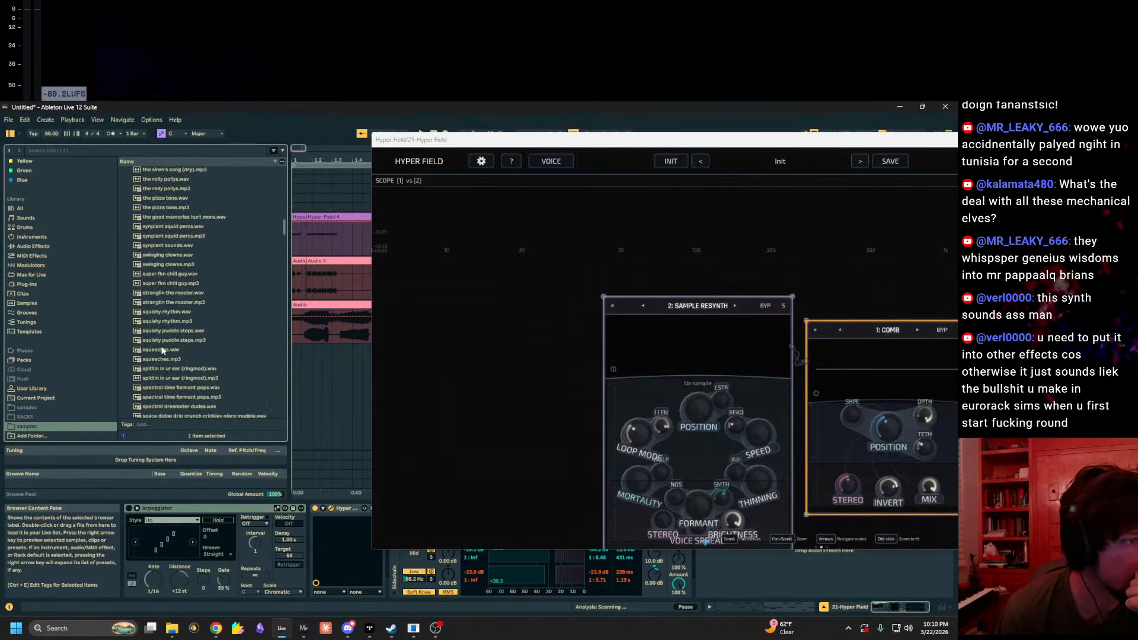
{"action": "scroll", "coordinate": [178, 355], "scroll_direction": "down", "scroll_amount": 5}
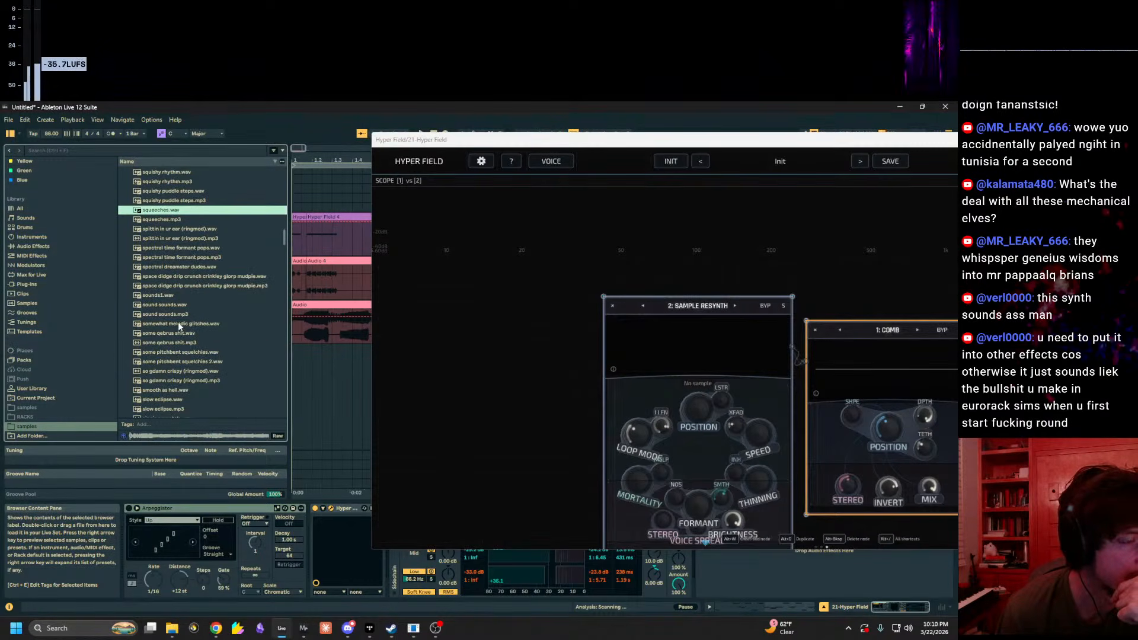
{"action": "left_click", "coordinate": [175, 288]}
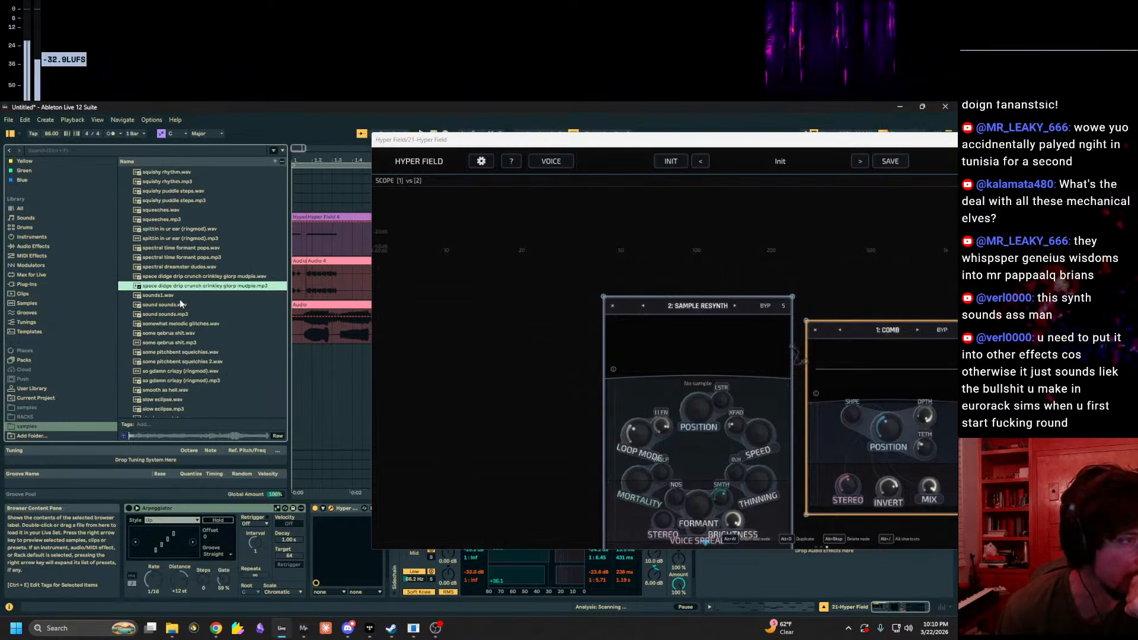
{"action": "scroll", "coordinate": [181, 326], "scroll_direction": "down", "scroll_amount": 3}
Step: Preview sine bird 1.wav and load it into the Sample Resynth node
{"action": "left_click", "coordinate": [173, 367]}
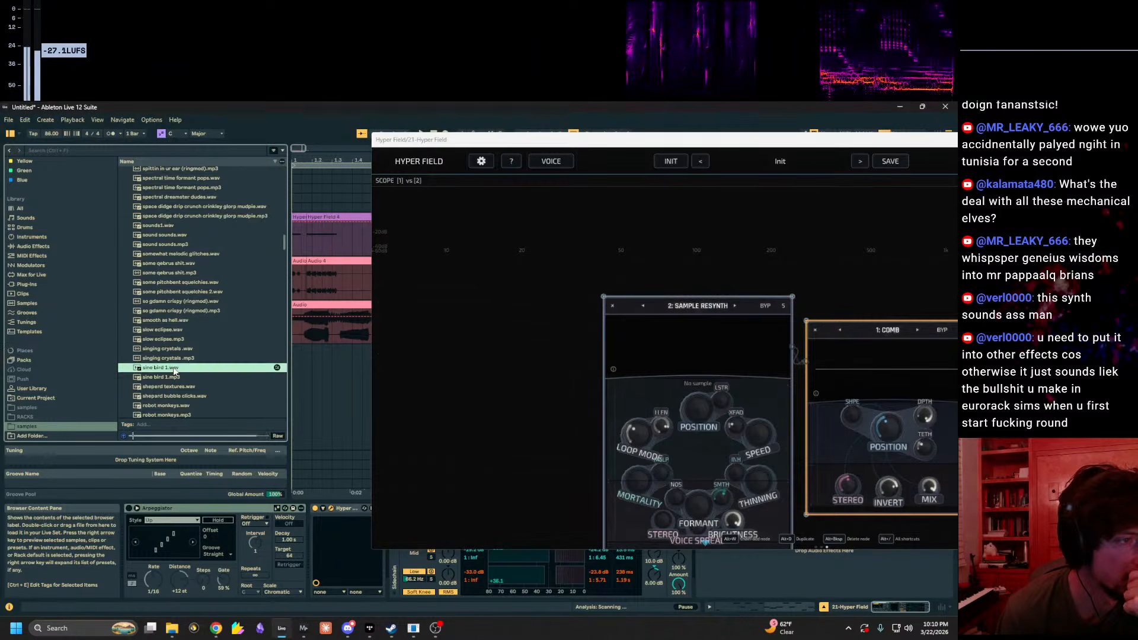
{"action": "left_click_drag", "start_coordinate": [176, 367], "coordinate": [683, 346]}
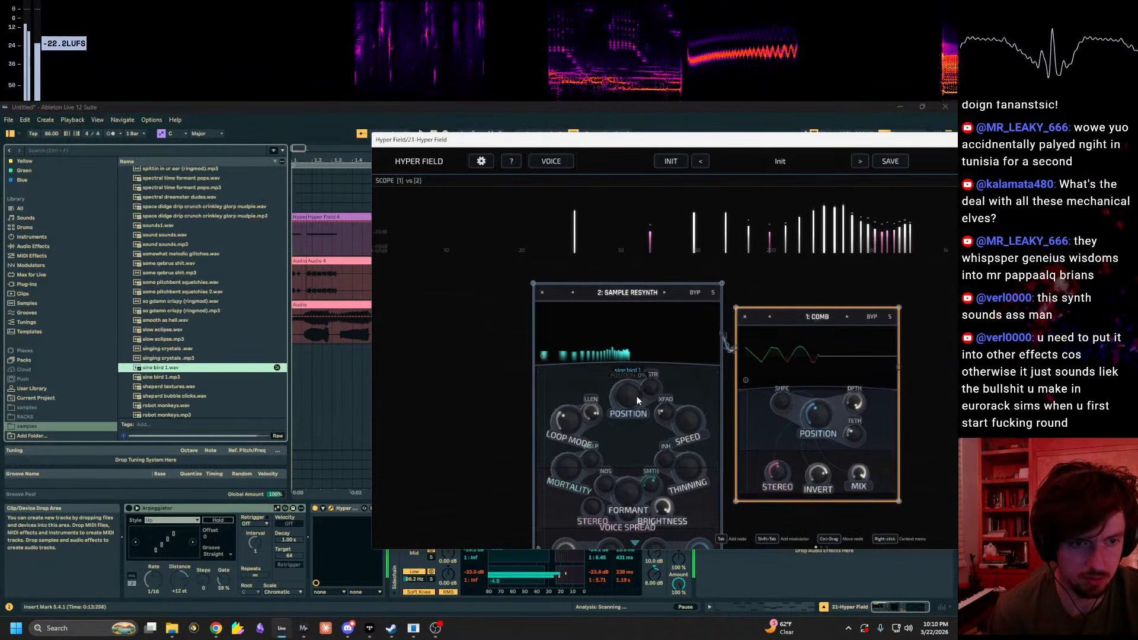
Step: Raise the Sample Resynth node's Position and Inharmonicity while playing test notes an octave higher
{"action": "left_click_drag", "start_coordinate": [637, 396], "coordinate": [660, 319]}
{"action": "key", "text": "x"}
{"action": "key", "text": "a"}
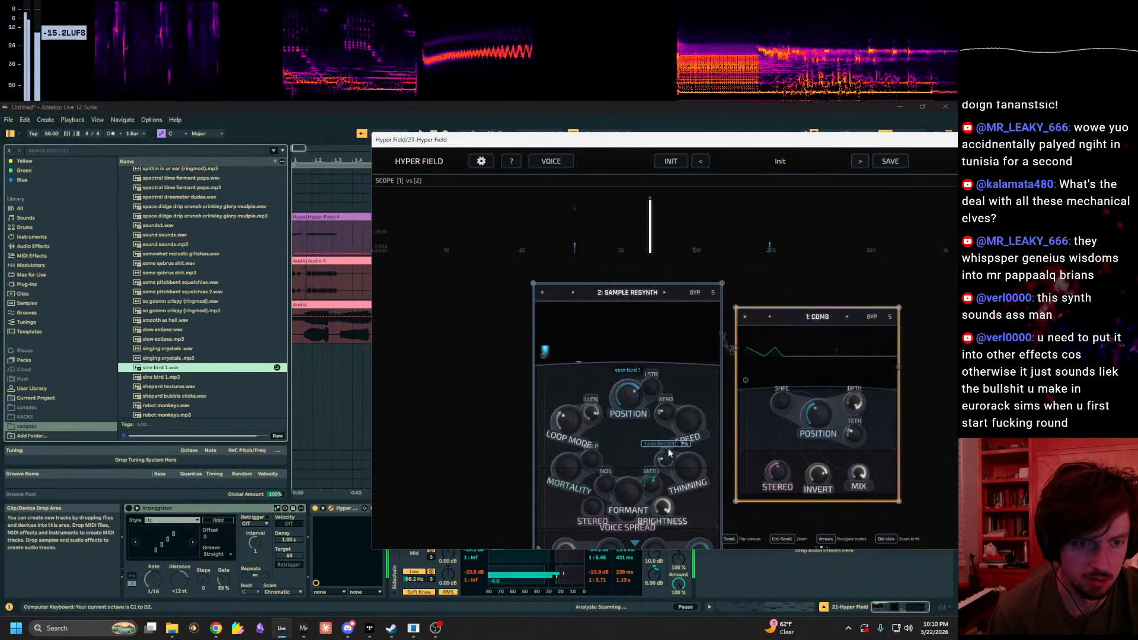
{"action": "left_click_drag", "start_coordinate": [667, 459], "coordinate": [677, 412]}
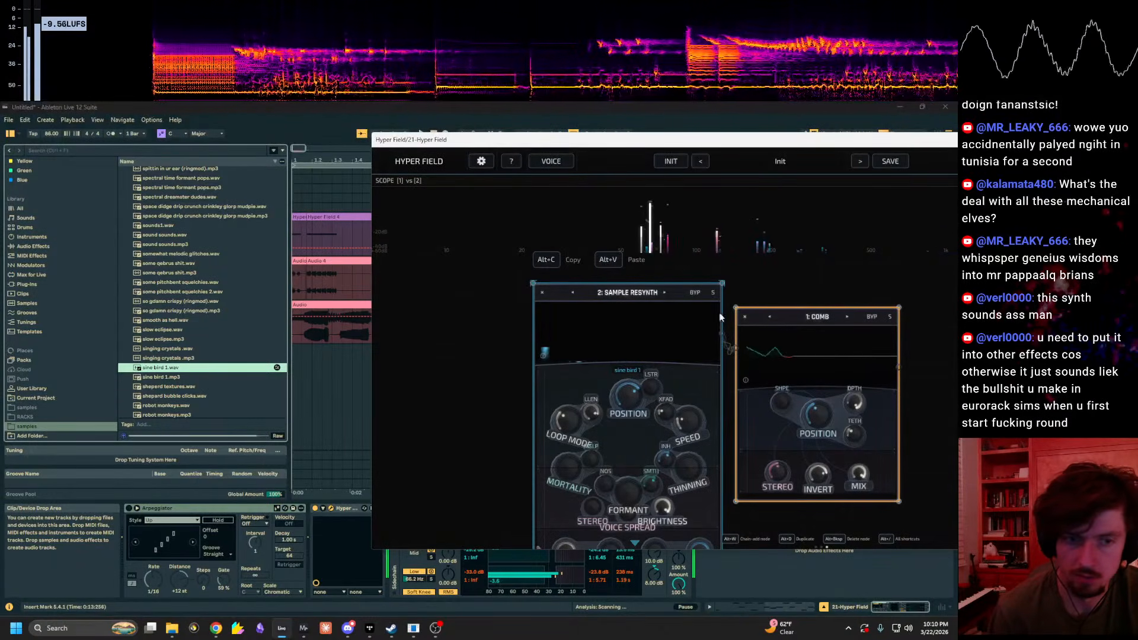
Step: Bypass the Comb node that follows the Sample Resynth node
{"action": "left_click_drag", "start_coordinate": [846, 372], "coordinate": [691, 381]}
{"action": "right_click", "coordinate": [670, 328]}
{"action": "left_click", "coordinate": [685, 336]}
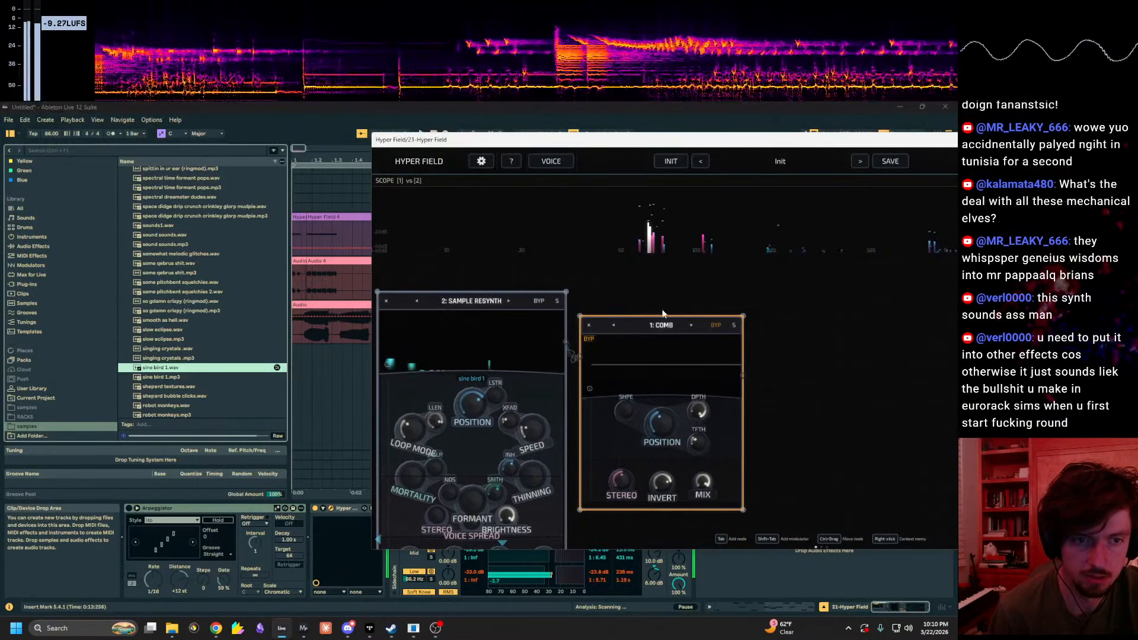
{"action": "left_click_drag", "start_coordinate": [664, 313], "coordinate": [719, 318]}
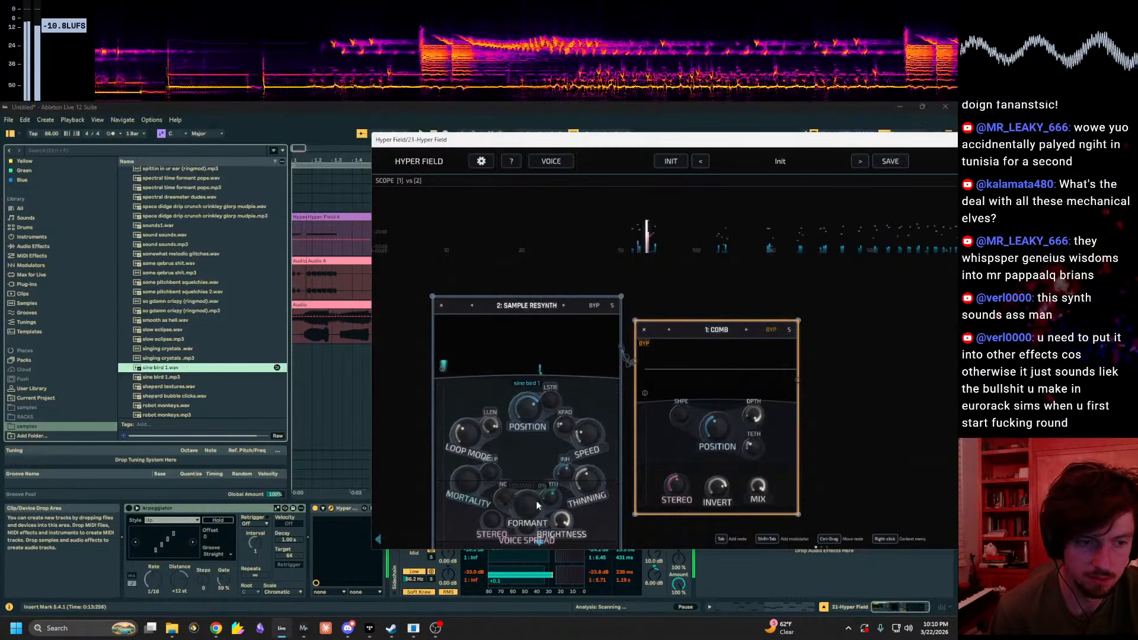
Step: Raise the Mortality and Pitch of the Sample Resynth node
{"action": "left_click_drag", "start_coordinate": [461, 485], "coordinate": [501, 414]}
{"action": "left_click_drag", "start_coordinate": [422, 465], "coordinate": [456, 394]}
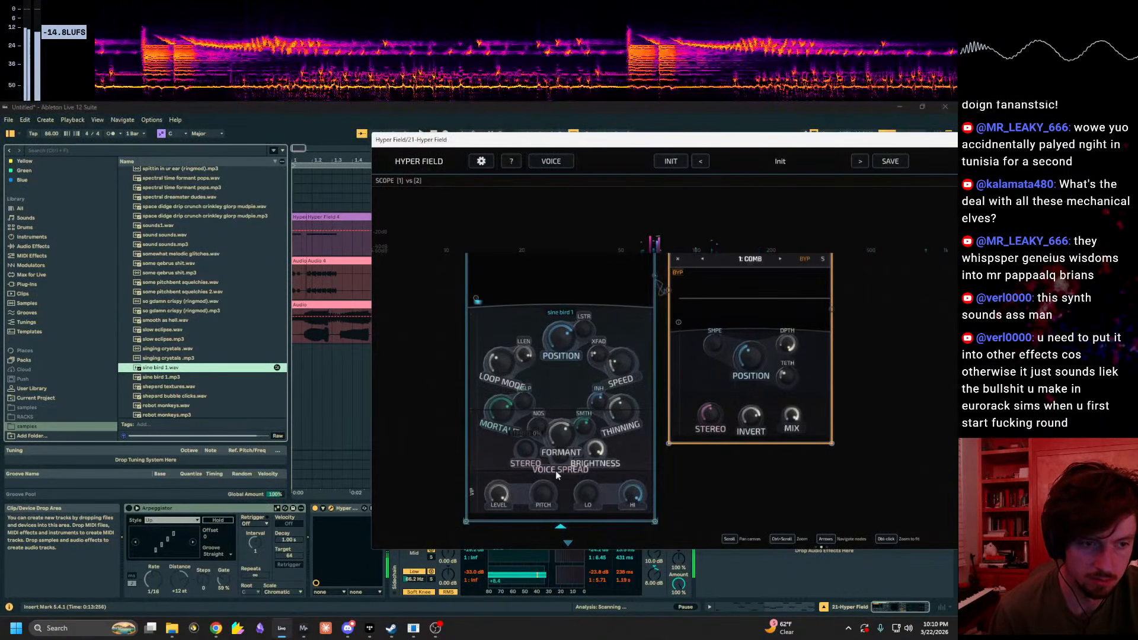
{"action": "left_click_drag", "start_coordinate": [558, 476], "coordinate": [505, 495]}
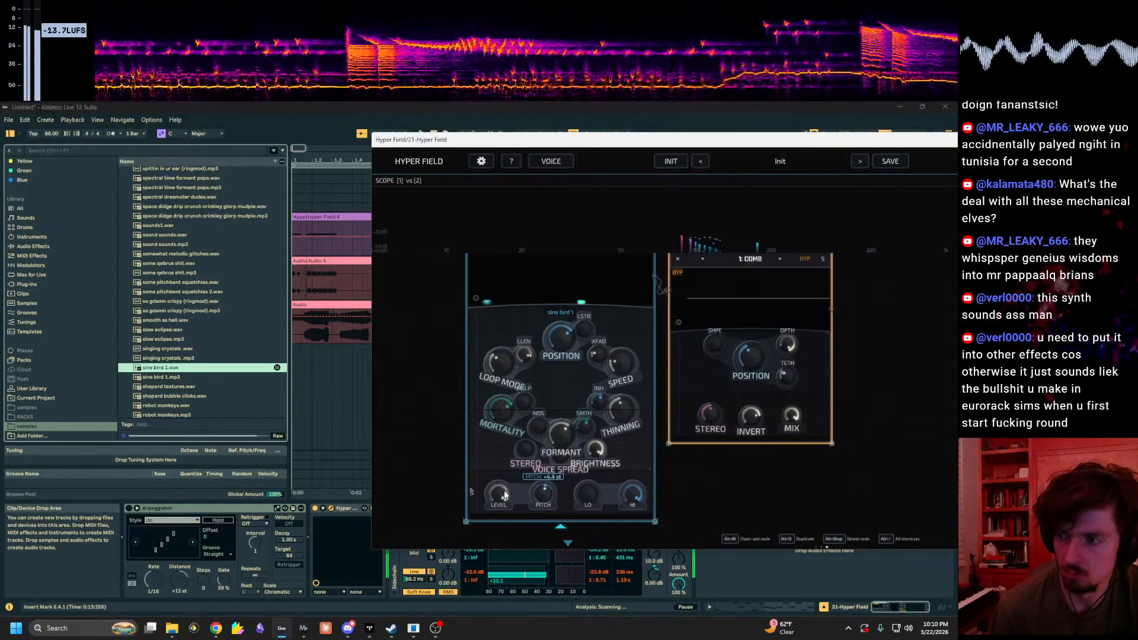
Step: Move the plugin window aside, adjust the Hyper Field track's return sends, and bring the window back
{"action": "left_click_drag", "start_coordinate": [732, 139], "coordinate": [615, 222]}
{"action": "left_click_drag", "start_coordinate": [840, 177], "coordinate": [912, 207]}
{"action": "left_click", "coordinate": [919, 233]}
{"action": "left_click_drag", "start_coordinate": [956, 136], "coordinate": [549, 163]}
Step: Audition further samples down the browser list, ending with quark soup udu.mp3
{"action": "scroll", "coordinate": [170, 311], "scroll_direction": "down", "scroll_amount": 5}
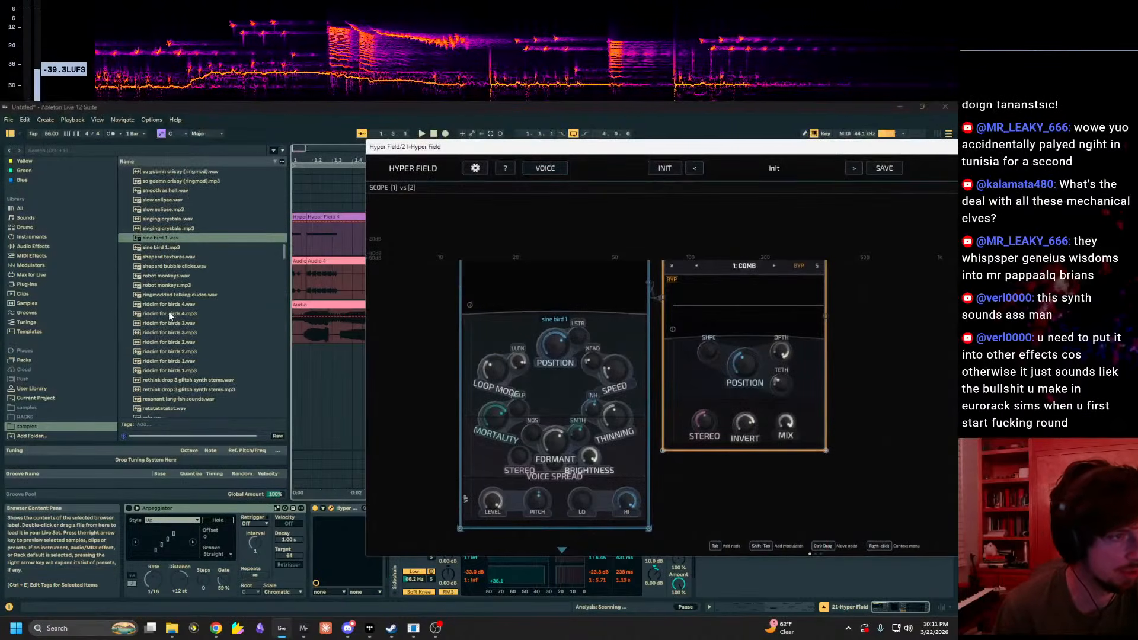
{"action": "left_click", "coordinate": [163, 323]}
{"action": "scroll", "coordinate": [159, 323], "scroll_direction": "down", "scroll_amount": 2}
{"action": "left_click", "coordinate": [166, 350]}
{"action": "scroll", "coordinate": [166, 349], "scroll_direction": "down", "scroll_amount": 3}
{"action": "left_click", "coordinate": [166, 349]}
{"action": "scroll", "coordinate": [165, 349], "scroll_direction": "down", "scroll_amount": 1}
{"action": "scroll", "coordinate": [166, 353], "scroll_direction": "down", "scroll_amount": 1}
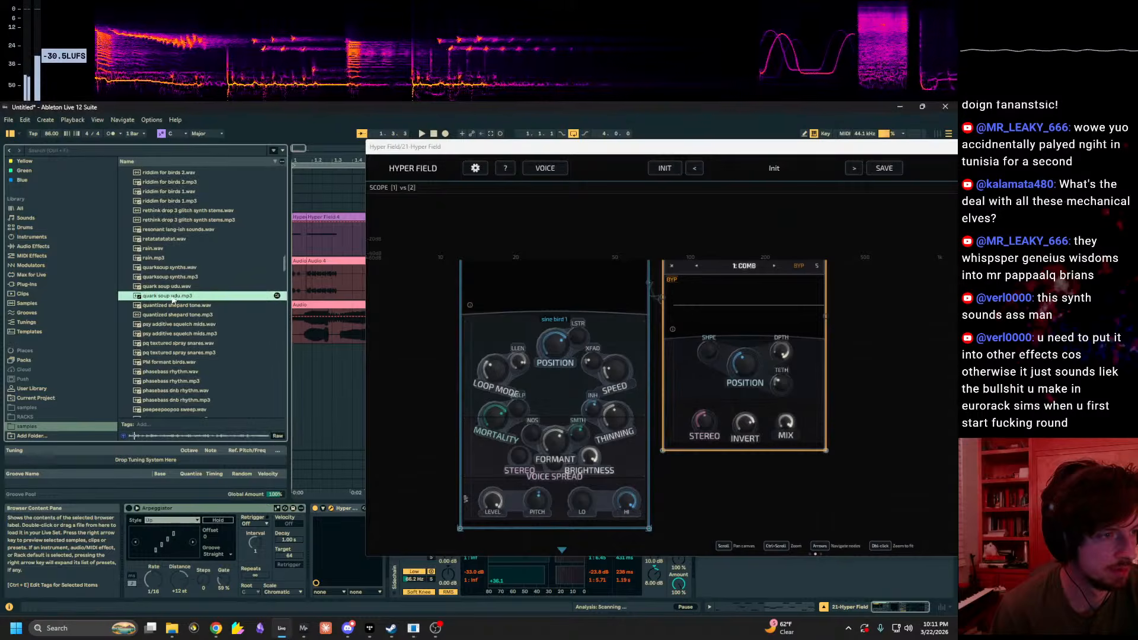
Step: Load quark soup udu.mp3 into the Sample Resynth node and lower its Position and Pitch
{"action": "left_click_drag", "start_coordinate": [167, 297], "coordinate": [497, 301]}
{"action": "scroll", "coordinate": [389, 358], "scroll_direction": "up", "scroll_amount": 1}
{"action": "left_click_drag", "start_coordinate": [389, 358], "coordinate": [348, 422]}
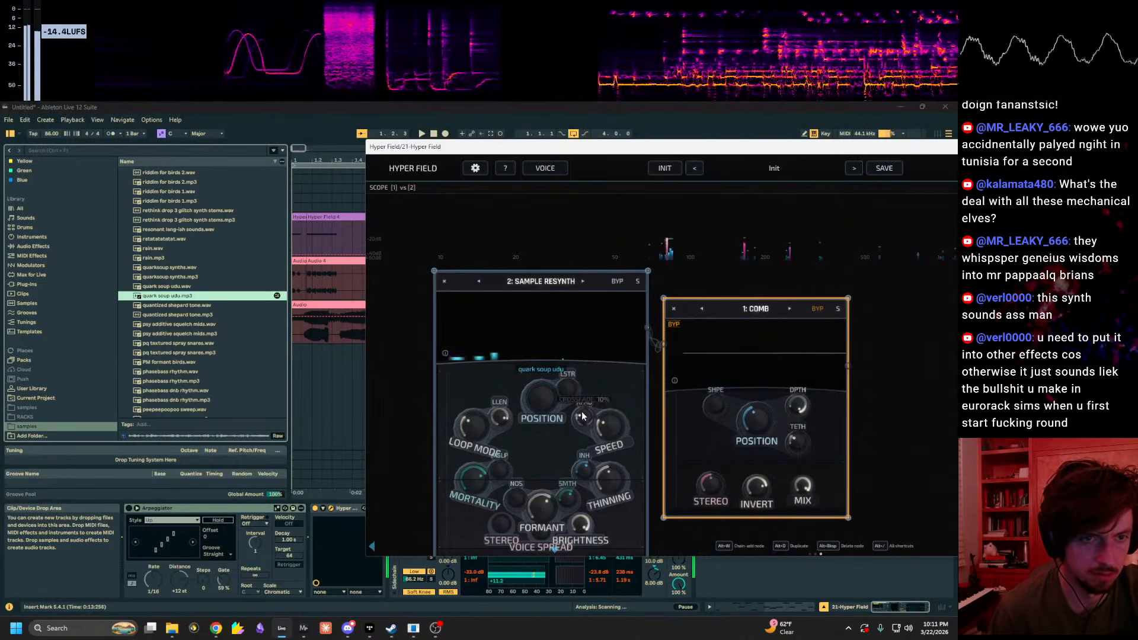
{"action": "scroll", "coordinate": [415, 386], "scroll_direction": "down", "scroll_amount": 3}
{"action": "left_click_drag", "start_coordinate": [415, 387], "coordinate": [349, 604]}
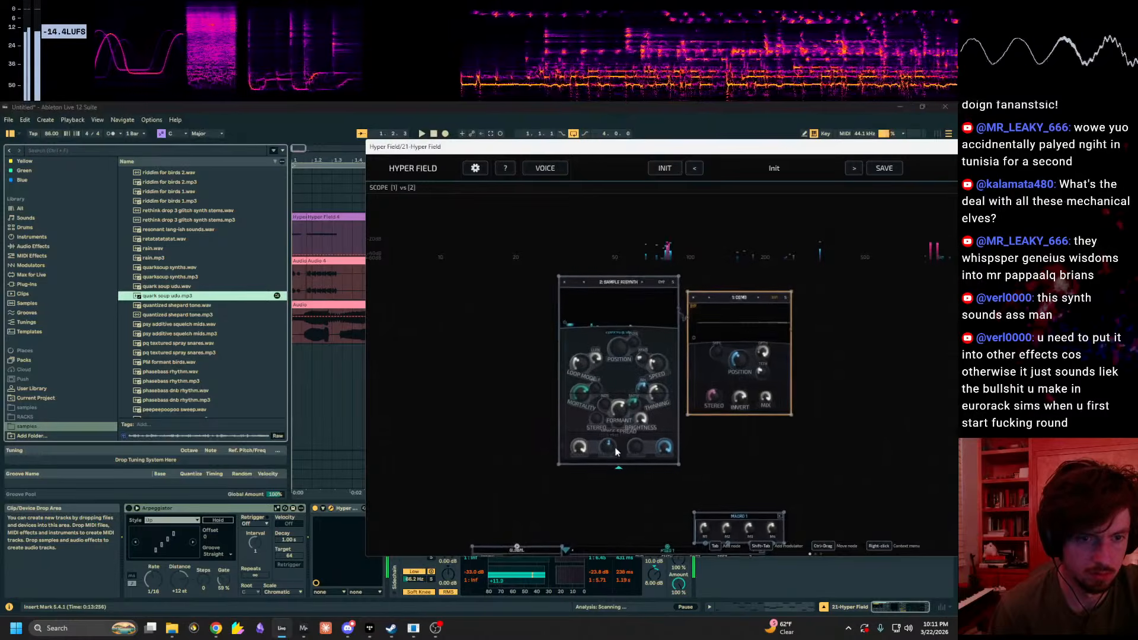
Step: Reset the Hyper Field track's send to the Stereo Filter return, moving the plugin window aside and back
{"action": "left_click_drag", "start_coordinate": [648, 153], "coordinate": [338, 182]}
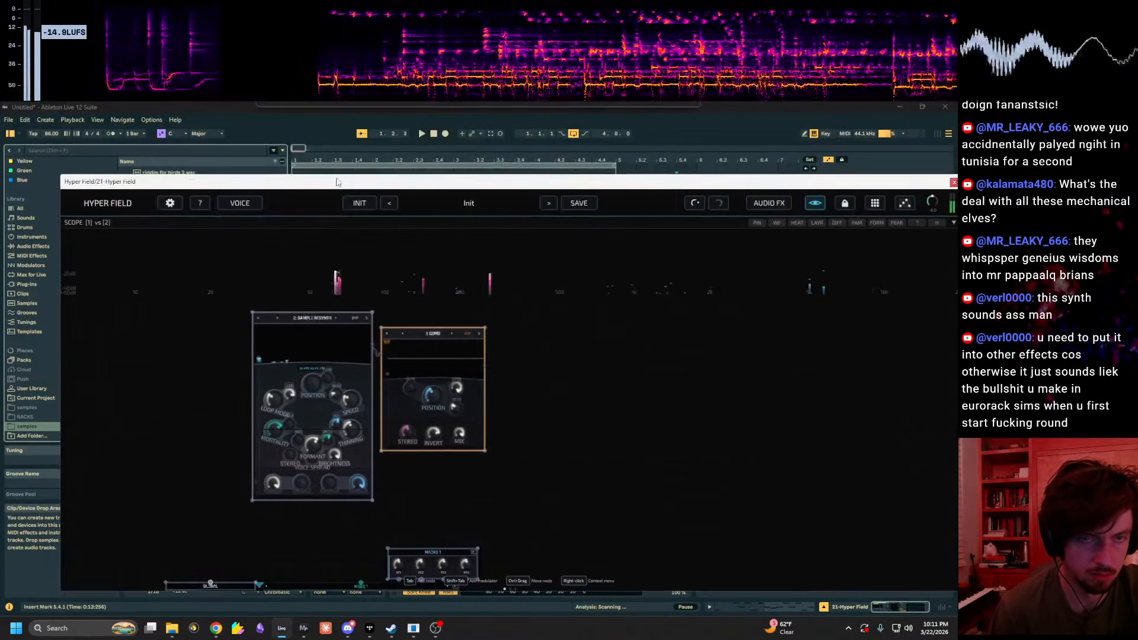
{"action": "left_click_drag", "start_coordinate": [432, 180], "coordinate": [124, 193]}
{"action": "double_click", "coordinate": [919, 234]}
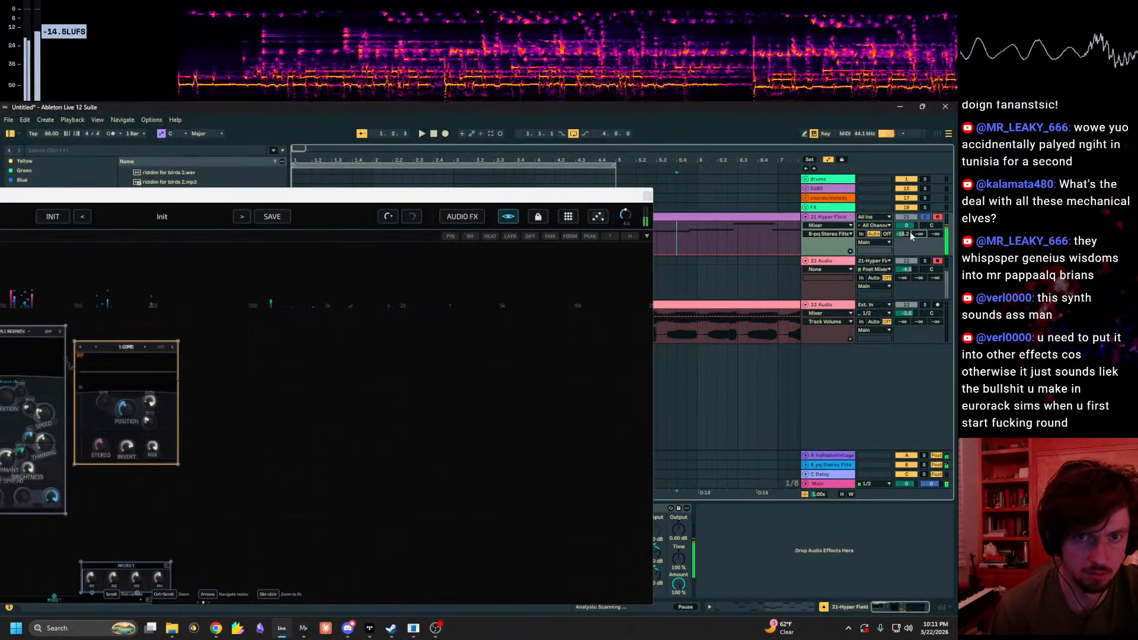
{"action": "double_click", "coordinate": [514, 189]}
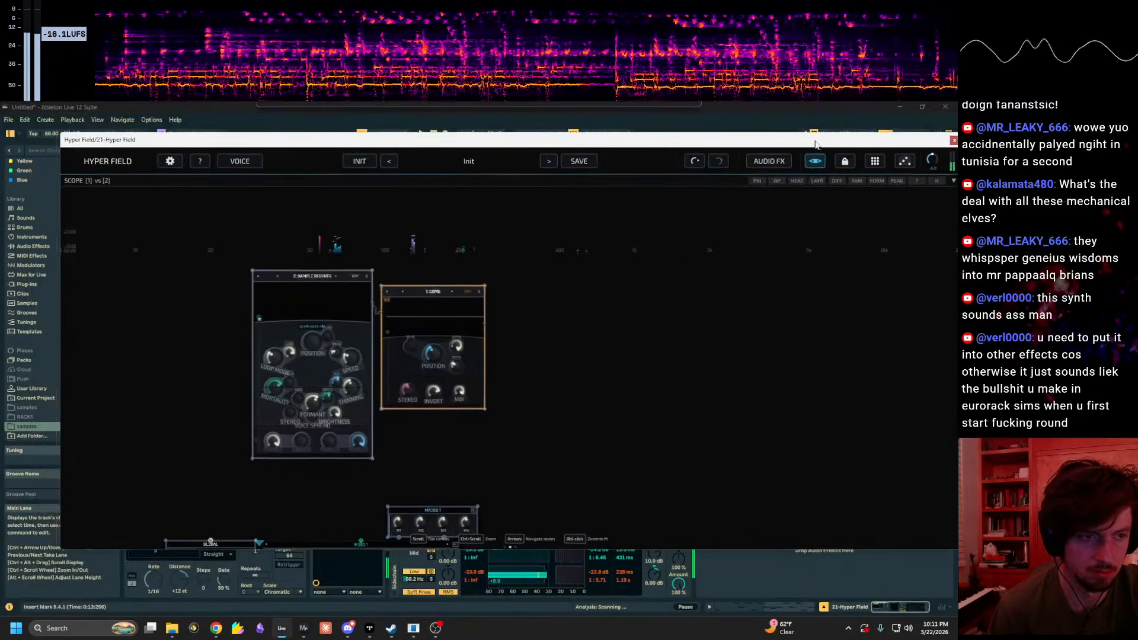
Step: Search the node list for Overdrive and chain it after the Sample Resynth node
{"action": "left_click_drag", "start_coordinate": [553, 373], "coordinate": [620, 386]}
{"action": "scroll", "coordinate": [628, 398], "scroll_direction": "up", "scroll_amount": 3}
{"action": "key", "text": "alt+w"}
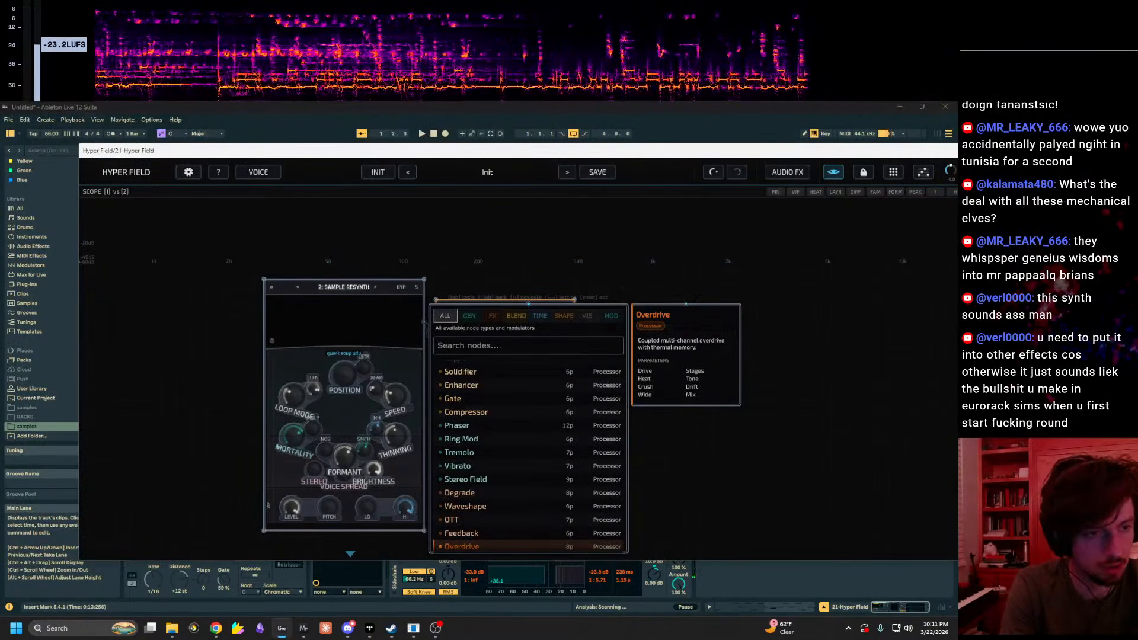
{"action": "type", "text": "orve"}
{"action": "key", "text": "BackSpace"}
{"action": "key", "text": "BackSpace"}
{"action": "key", "text": "BackSpace"}
{"action": "type", "text": "over"}
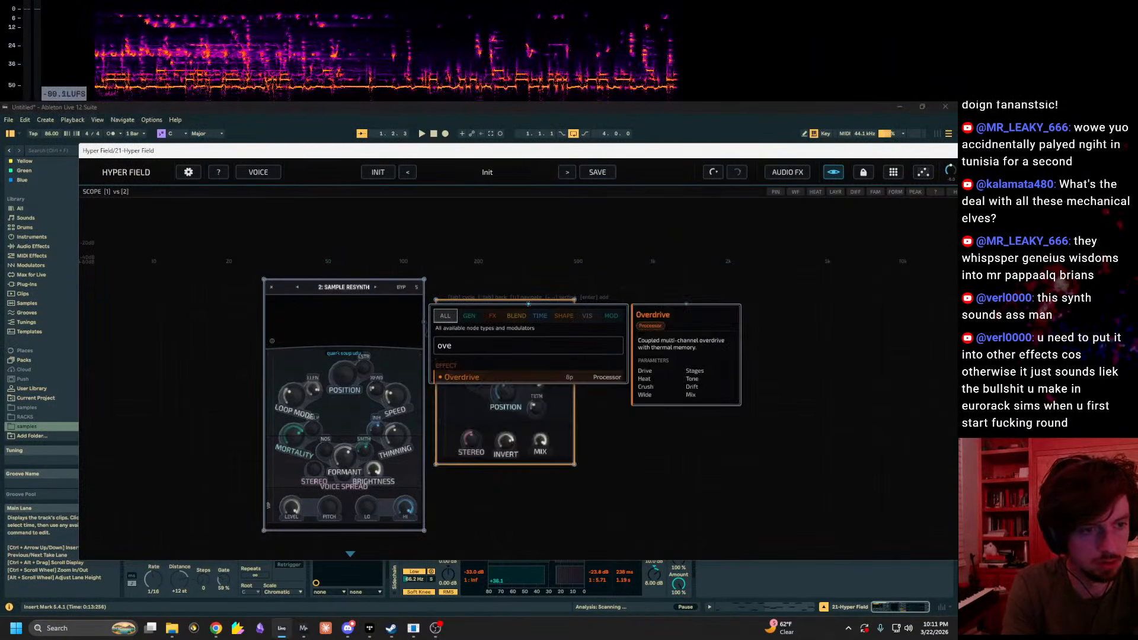
{"action": "key", "text": "Return"}
Step: Remove the bypassed Comb node from the patch
{"action": "right_click", "coordinate": [619, 340]}
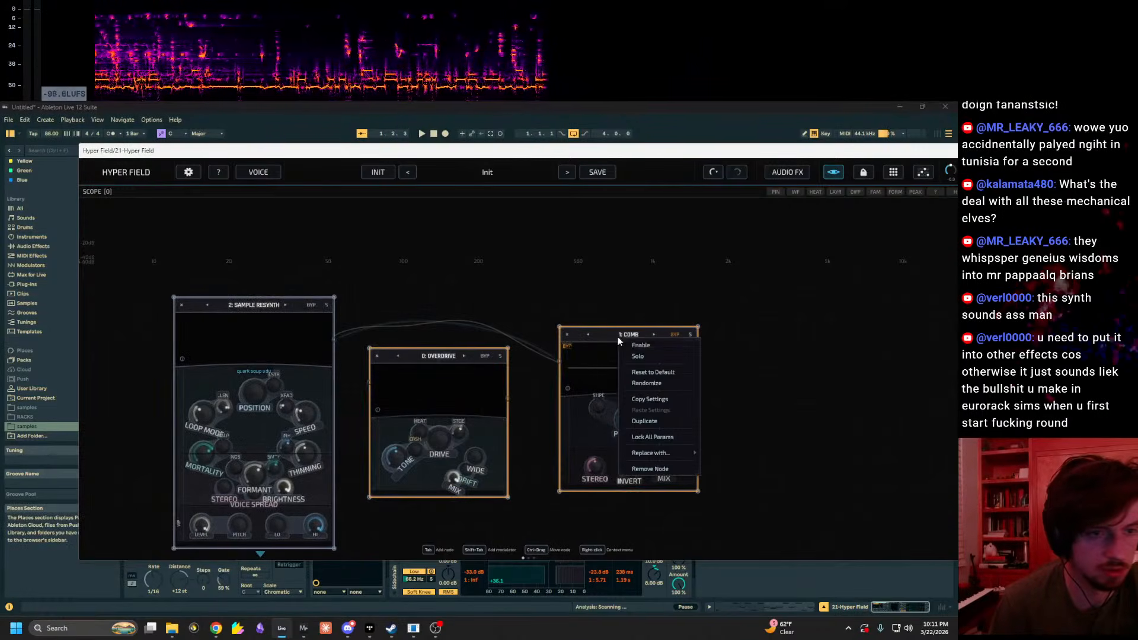
{"action": "left_click", "coordinate": [630, 335]}
{"action": "key", "text": "Delete"}
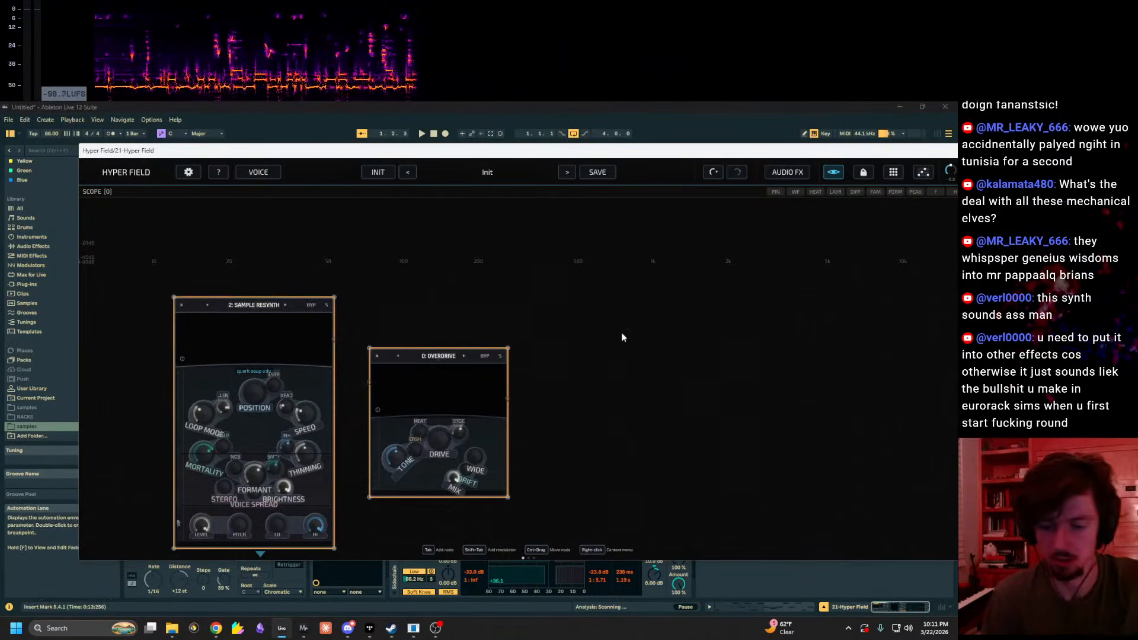
Step: Cycle the Overdrive node to Waveshape and place it to the right of the Sample Resynth node
{"action": "left_click", "coordinate": [399, 358]}
{"action": "left_click", "coordinate": [398, 358]}
{"action": "left_click", "coordinate": [397, 358]}
{"action": "left_click_drag", "start_coordinate": [424, 355], "coordinate": [514, 305]}
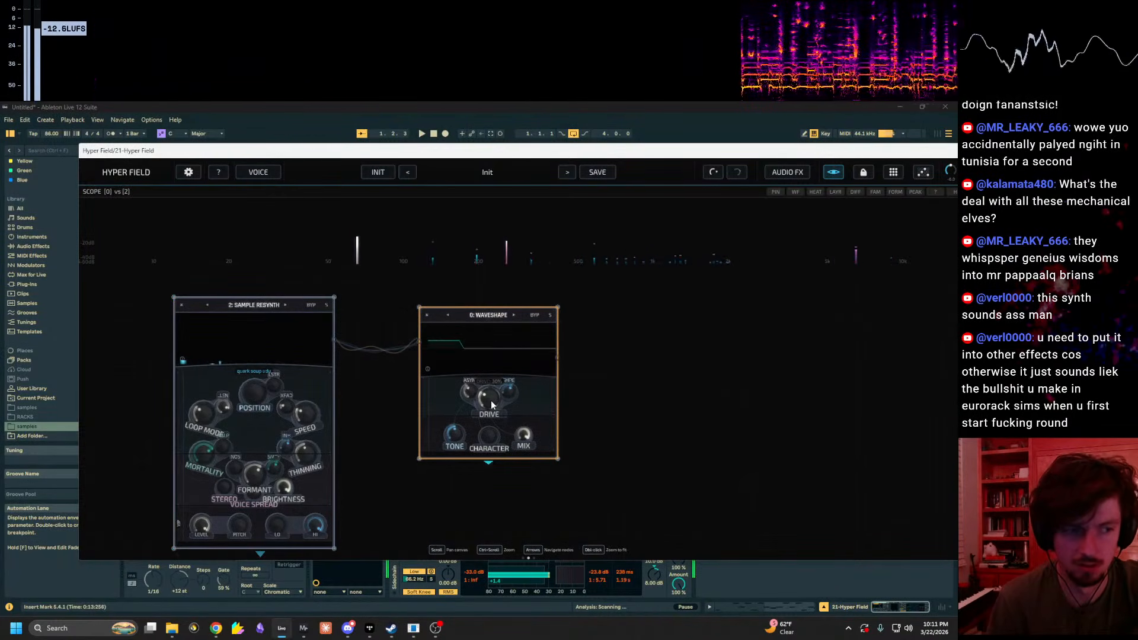
Step: Lower the playback Speed of the quark soup udu sample in the Sample Resynth node
{"action": "left_click_drag", "start_coordinate": [375, 440], "coordinate": [464, 424]}
{"action": "scroll", "coordinate": [466, 427], "scroll_direction": "up", "scroll_amount": 2}
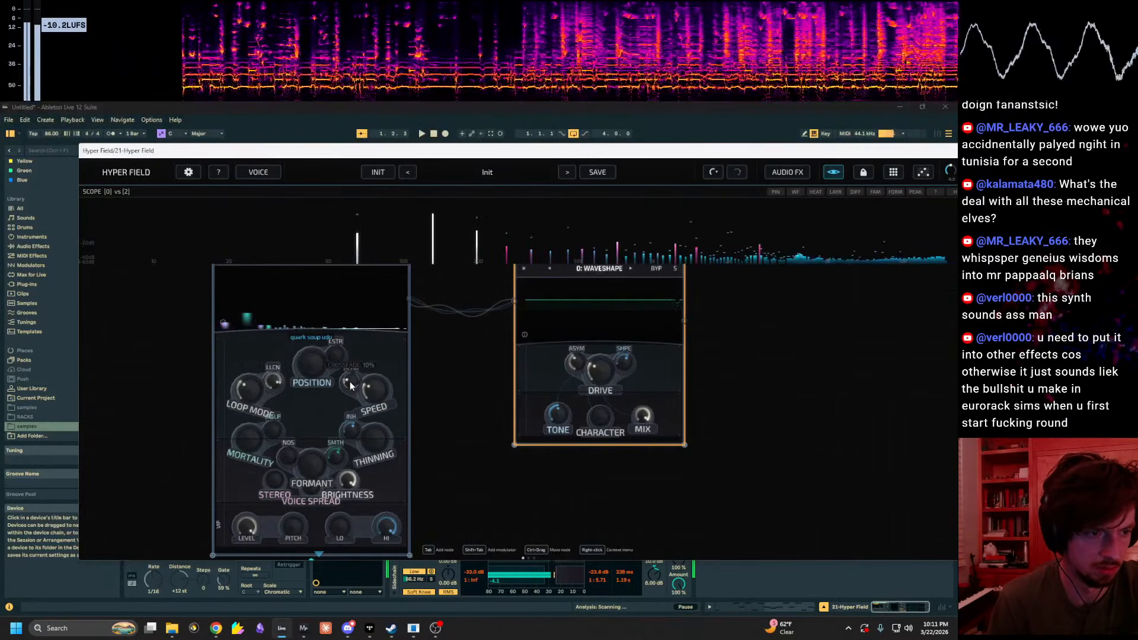
{"action": "scroll", "coordinate": [187, 466], "scroll_direction": "up", "scroll_amount": 2}
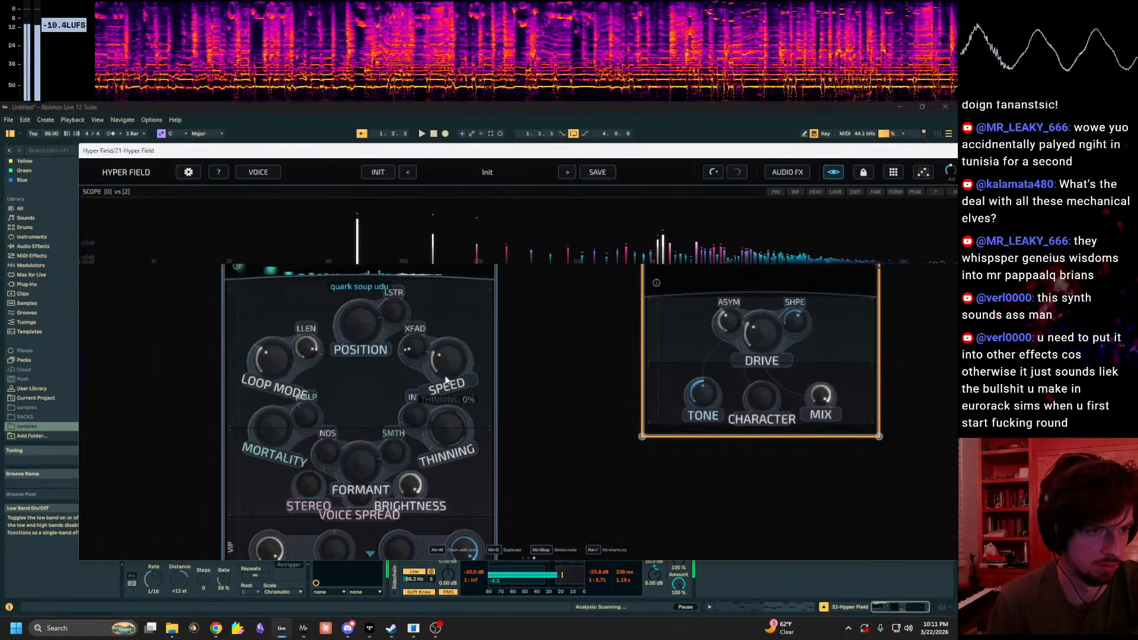
{"action": "left_click_drag", "start_coordinate": [446, 386], "coordinate": [449, 382]}
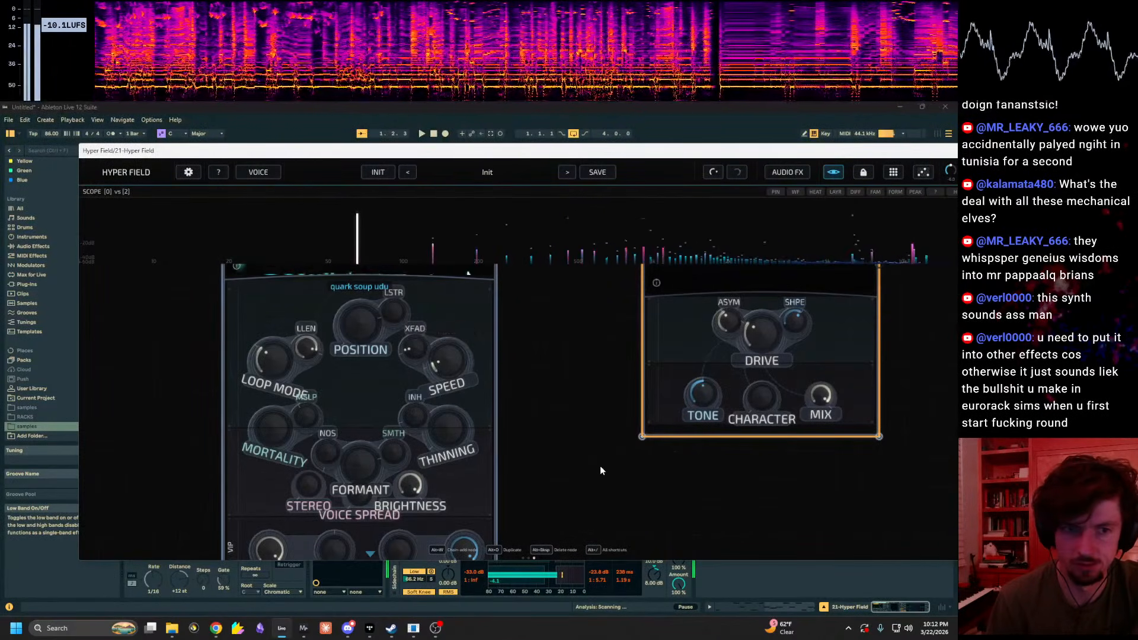
Step: Lower the Waveshape node's Drive to 0% and cycle the node through other effects to Overdrive
{"action": "left_click_drag", "start_coordinate": [599, 465], "coordinate": [411, 557]}
{"action": "left_click_drag", "start_coordinate": [569, 428], "coordinate": [569, 446]}
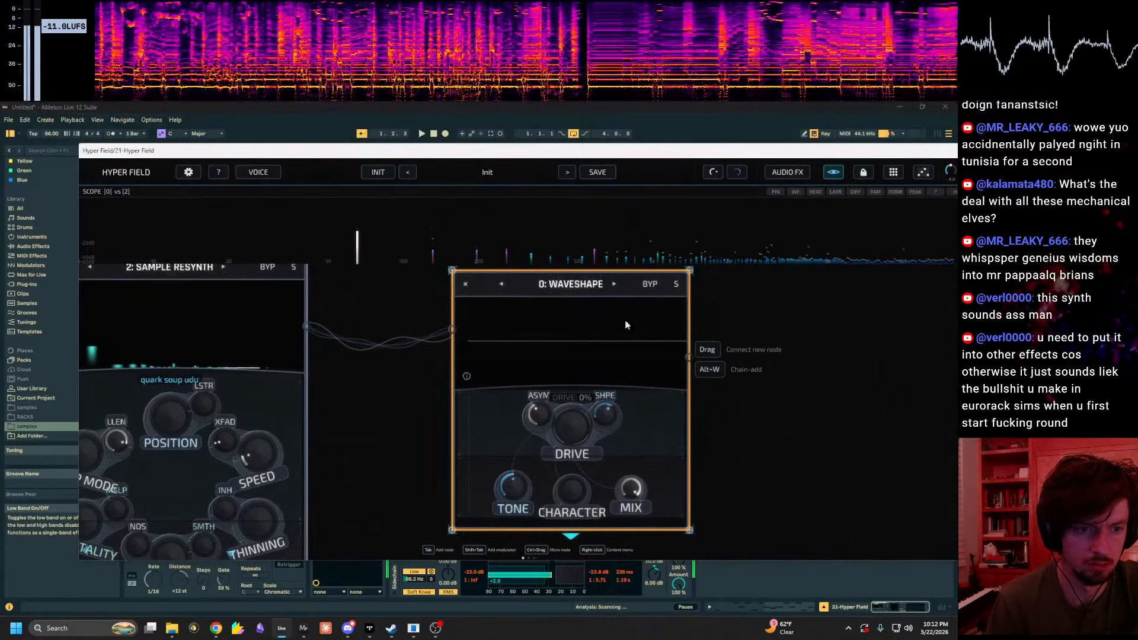
{"action": "left_click", "coordinate": [616, 284]}
{"action": "left_click", "coordinate": [615, 283]}
{"action": "left_click", "coordinate": [616, 284]}
{"action": "left_click", "coordinate": [615, 284]}
{"action": "left_click", "coordinate": [502, 284]}
Step: Raise the Overdrive node's Drive and shift the keyboard octave to play lower test notes
{"action": "left_click_drag", "start_coordinate": [573, 423], "coordinate": [600, 351]}
{"action": "left_click_drag", "start_coordinate": [368, 439], "coordinate": [607, 357]}
{"action": "key", "text": "x"}
{"action": "key", "text": "a"}
{"action": "key", "text": "z"}
{"action": "key", "text": "z"}
Step: Adjust the Sample Resynth node's Formant and raise its Noise and Stereo amounts
{"action": "mouse_move", "coordinate": [466, 499]}
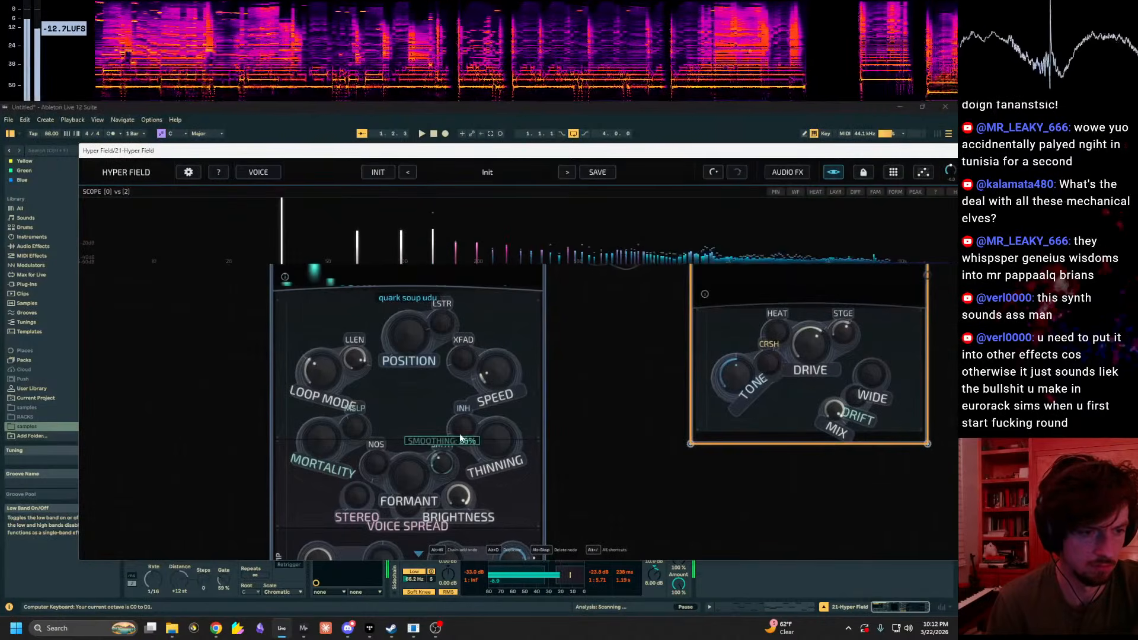
{"action": "left_click_drag", "start_coordinate": [482, 398], "coordinate": [479, 397]}
{"action": "left_click_drag", "start_coordinate": [409, 474], "coordinate": [439, 497]}
{"action": "left_click_drag", "start_coordinate": [376, 463], "coordinate": [402, 386]}
{"action": "left_click_drag", "start_coordinate": [356, 497], "coordinate": [403, 416]}
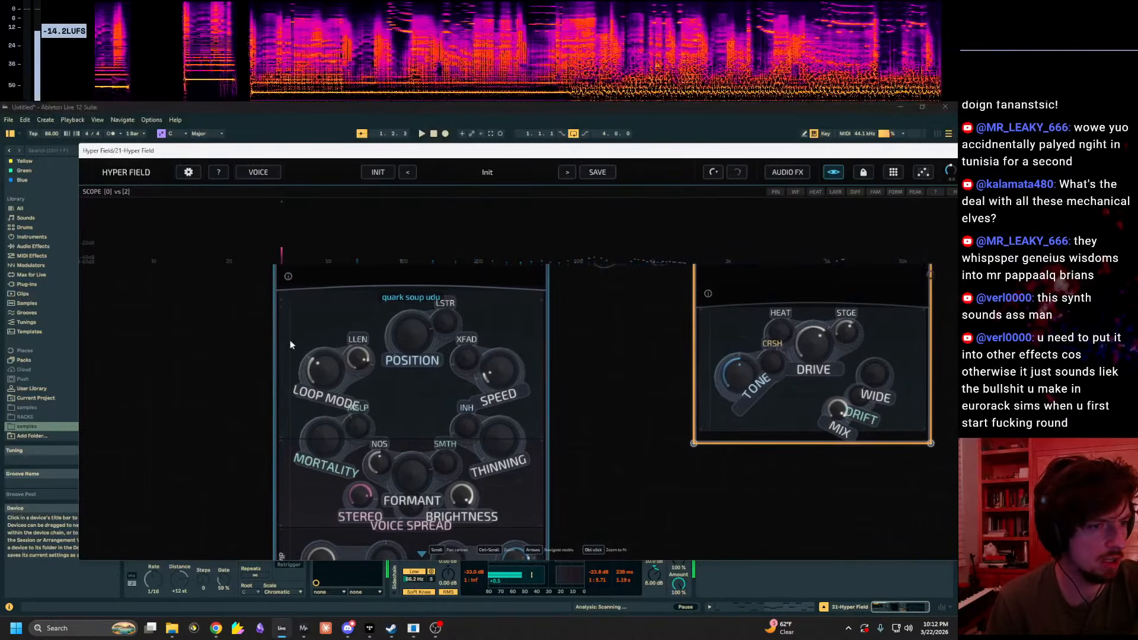
Step: Sweep the Sample Resynth node's Speed up and down to 0.00x, and randomize the node's parameters
{"action": "left_click_drag", "start_coordinate": [183, 381], "coordinate": [68, 449]}
{"action": "left_click_drag", "start_coordinate": [487, 379], "coordinate": [564, 236]}
{"action": "left_click_drag", "start_coordinate": [569, 391], "coordinate": [570, 477]}
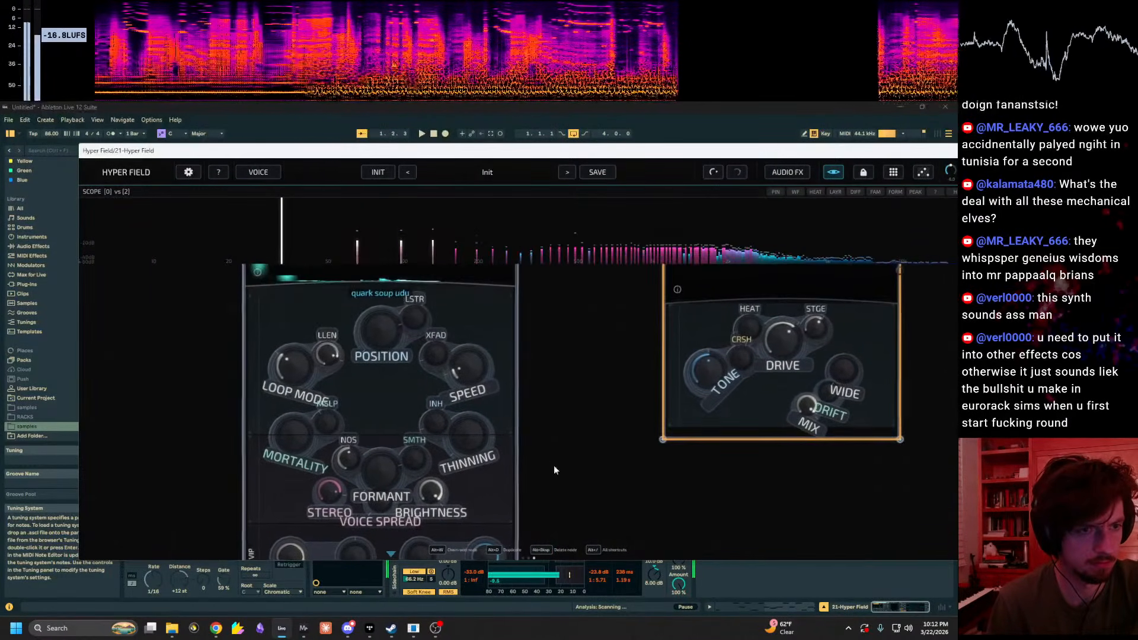
{"action": "left_click_drag", "start_coordinate": [493, 338], "coordinate": [466, 393]}
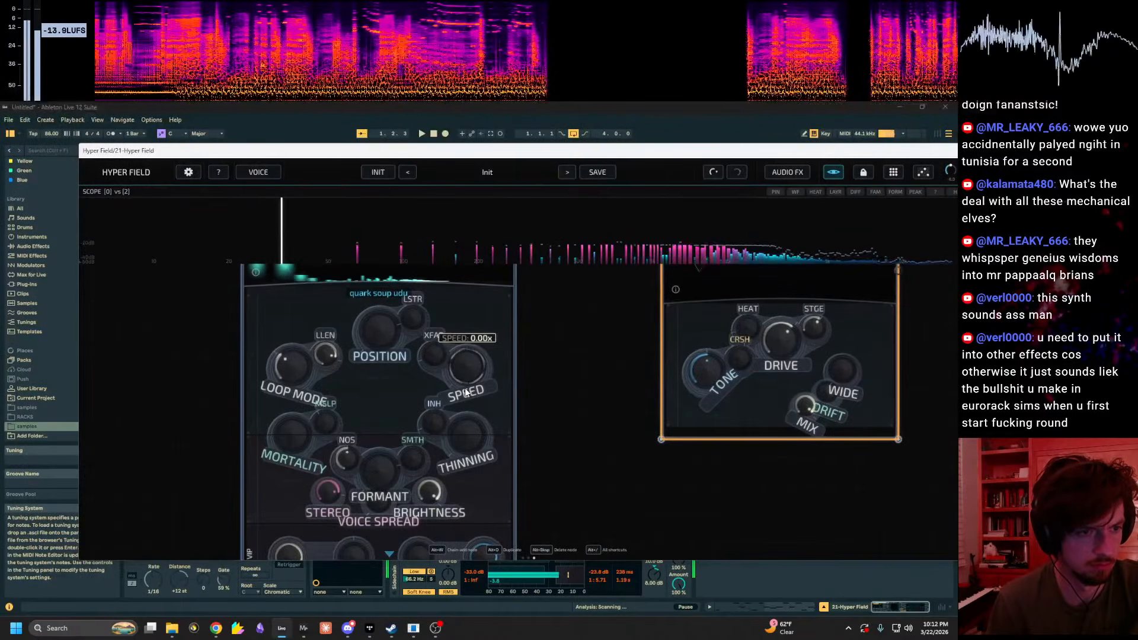
{"action": "key", "text": "alt+r"}
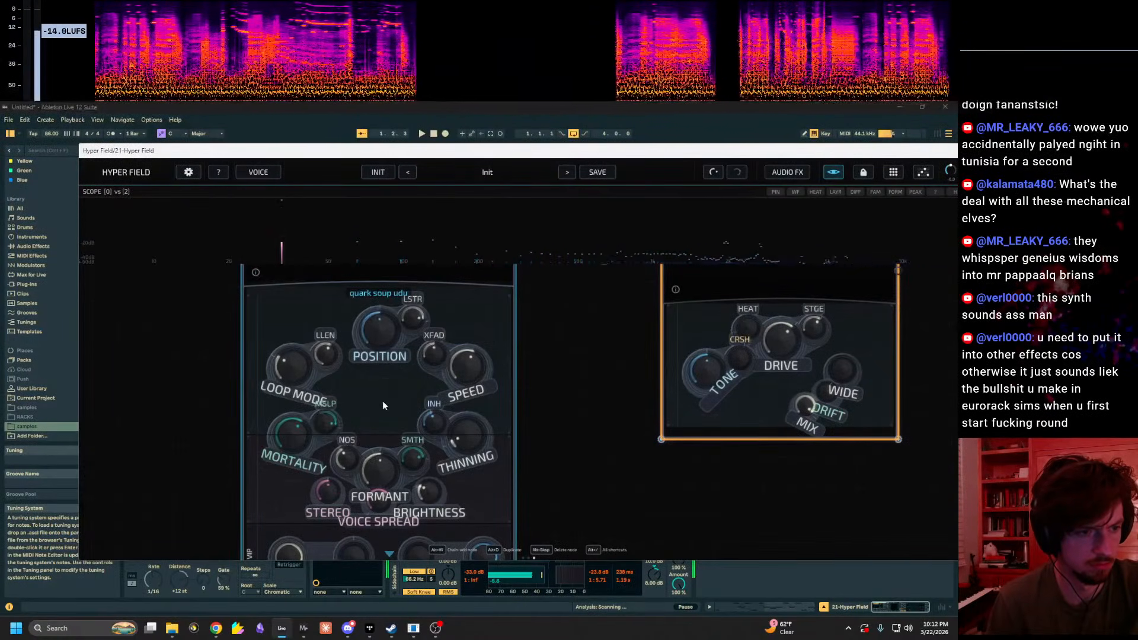
Step: Raise the Hyper Field track's send to the ValhallaVintage return and bring the plugin window back
{"action": "left_click_drag", "start_coordinate": [600, 160], "coordinate": [243, 196]}
{"action": "left_click_drag", "start_coordinate": [905, 234], "coordinate": [905, 178]}
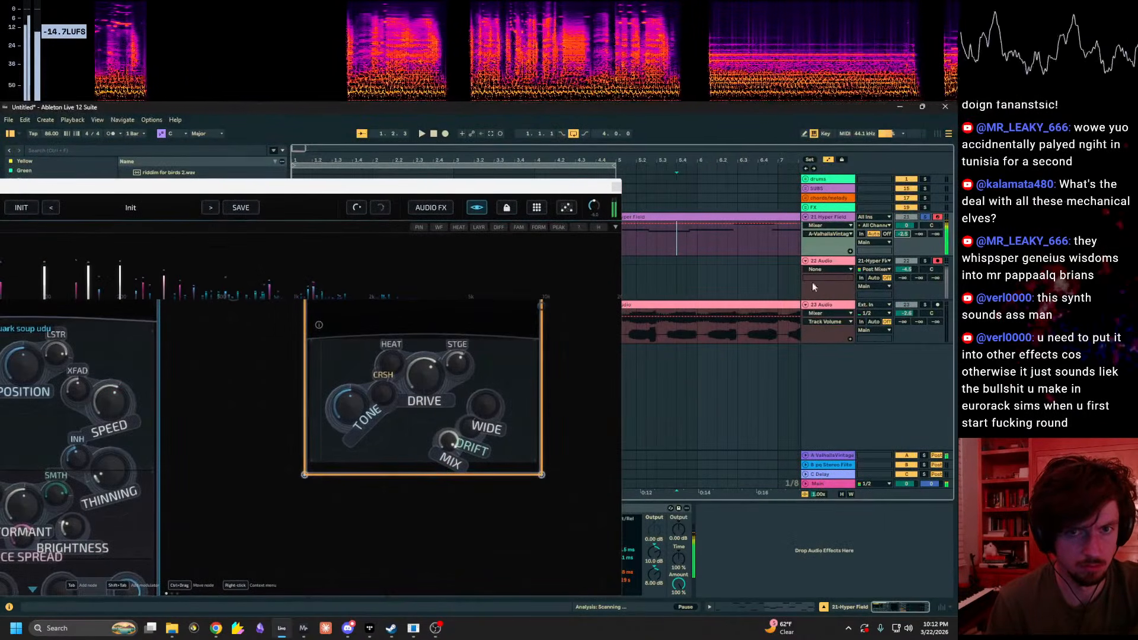
{"action": "left_click_drag", "start_coordinate": [252, 186], "coordinate": [459, 168]}
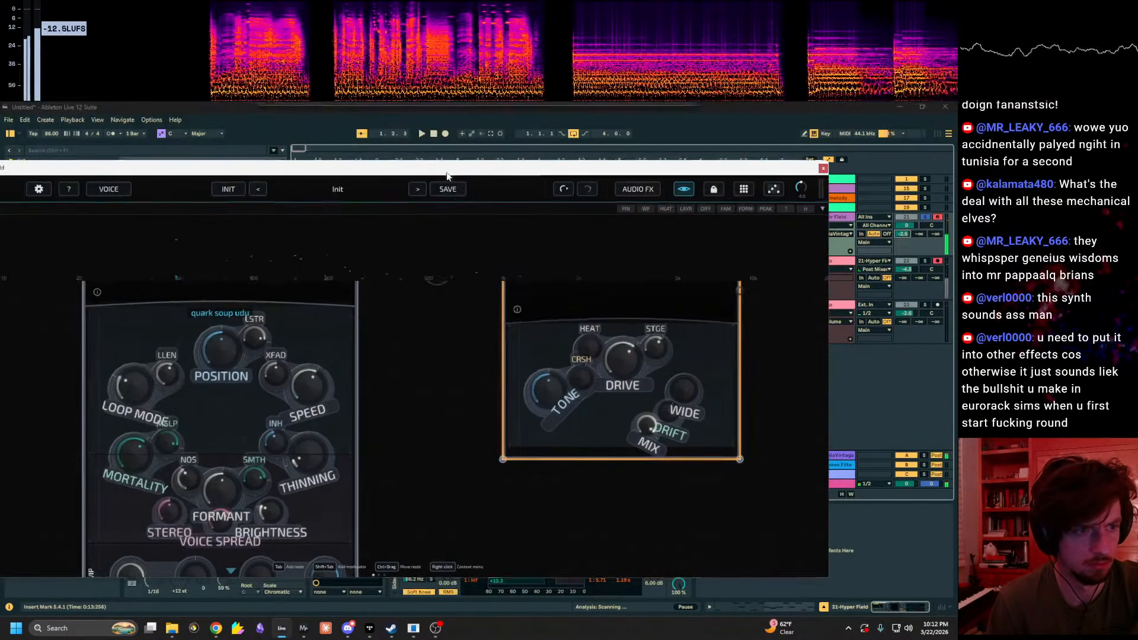
Step: Switch the generator node from Sample Resynth to Pulsewave and back to an empty Sample Resynth
{"action": "left_click_drag", "start_coordinate": [445, 429], "coordinate": [485, 564]}
{"action": "left_click", "coordinate": [320, 336]}
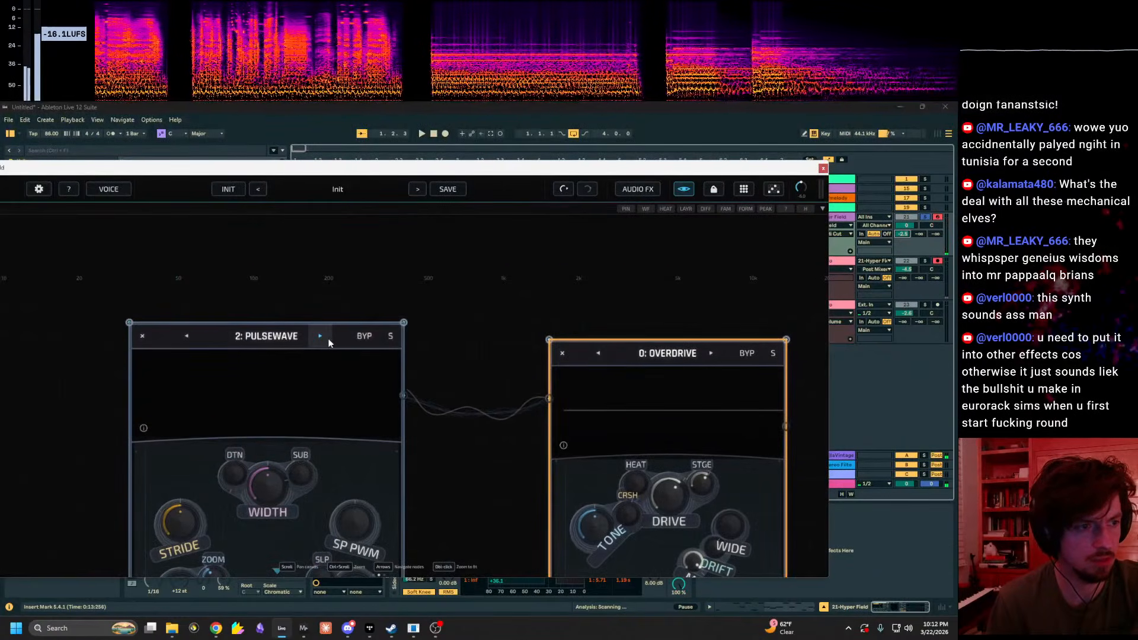
{"action": "left_click_drag", "start_coordinate": [498, 510], "coordinate": [581, 458]}
{"action": "left_click", "coordinate": [304, 291]}
Step: Search the browser for "pajari" and load pajaric earcandy.wav into the Sample Resynth node
{"action": "left_click_drag", "start_coordinate": [377, 171], "coordinate": [811, 157]}
{"action": "left_click", "coordinate": [130, 150]}
{"action": "type", "text": "pajari"}
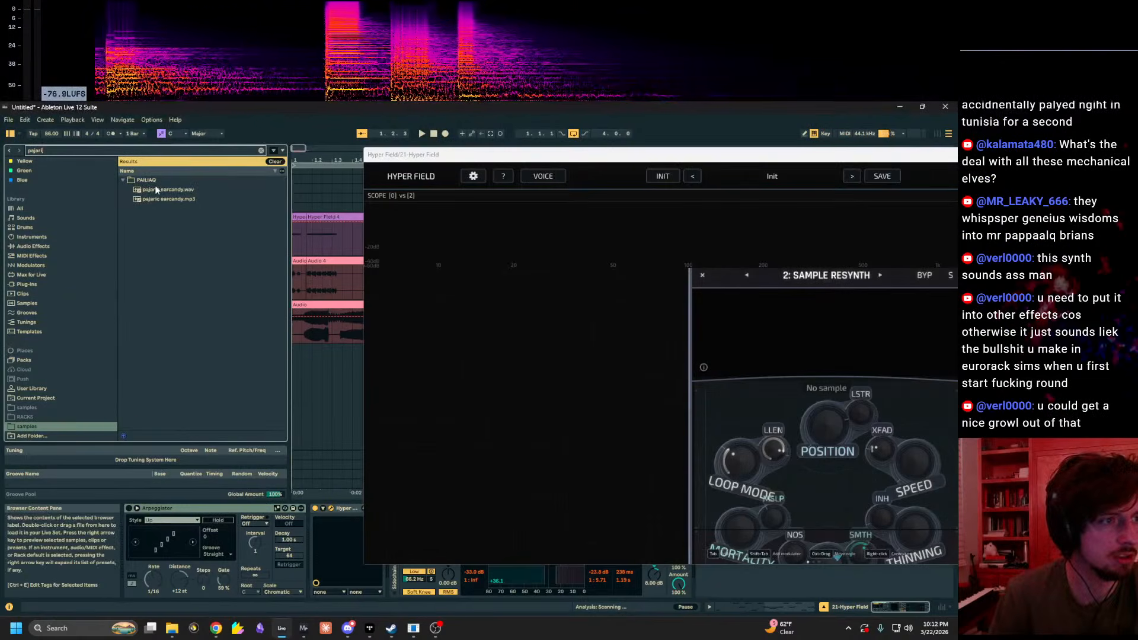
{"action": "left_click_drag", "start_coordinate": [157, 189], "coordinate": [854, 332]}
{"action": "left_click_drag", "start_coordinate": [748, 157], "coordinate": [438, 162]}
Step: Play test notes in different octaves while lowering the Sample Resynth node's Speed, and set its Position to 20%
{"action": "key", "text": "x"}
{"action": "key", "text": "x"}
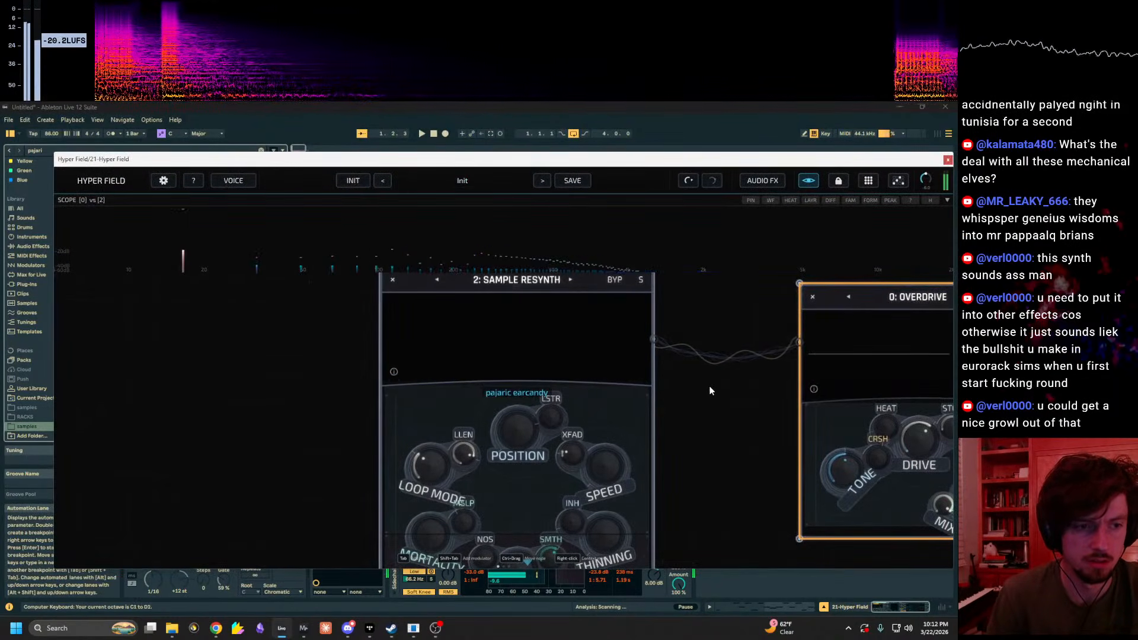
{"action": "key", "text": "a"}
{"action": "key", "text": "a"}
{"action": "left_click_drag", "start_coordinate": [601, 469], "coordinate": [602, 450]}
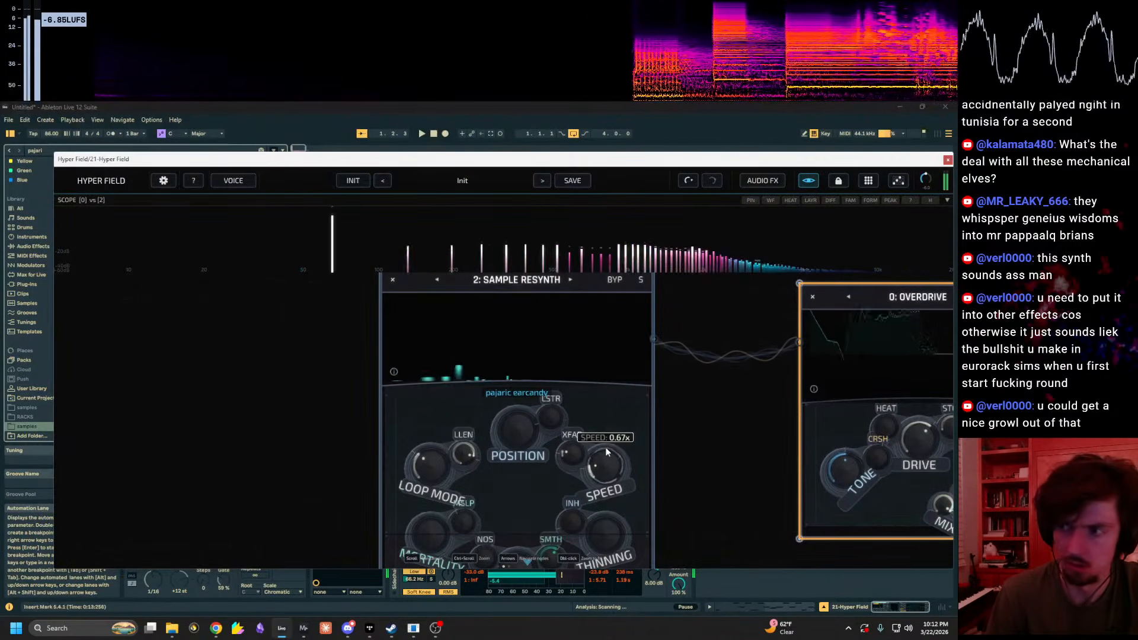
{"action": "key", "text": "z"}
{"action": "left_click_drag", "start_coordinate": [614, 449], "coordinate": [597, 466]}
{"action": "left_click_drag", "start_coordinate": [506, 429], "coordinate": [514, 409]}
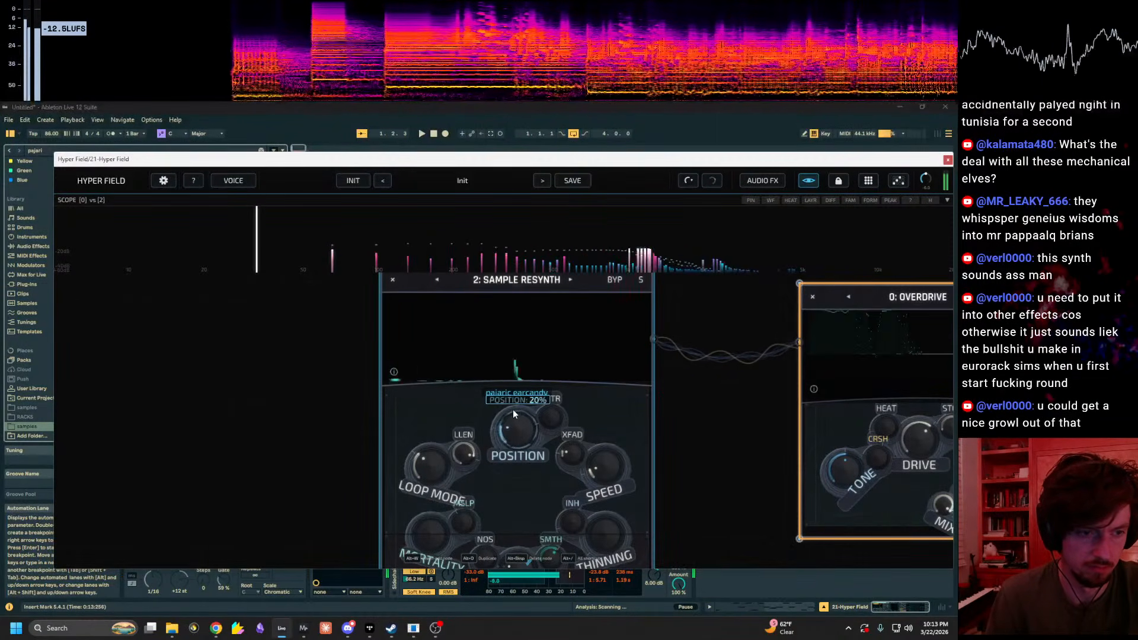
Step: Move the plugin window aside and reset the Hyper Field track's send to the ValhallaVintage return
{"action": "left_click_drag", "start_coordinate": [812, 159], "coordinate": [474, 194]}
{"action": "double_click", "coordinate": [902, 234]}
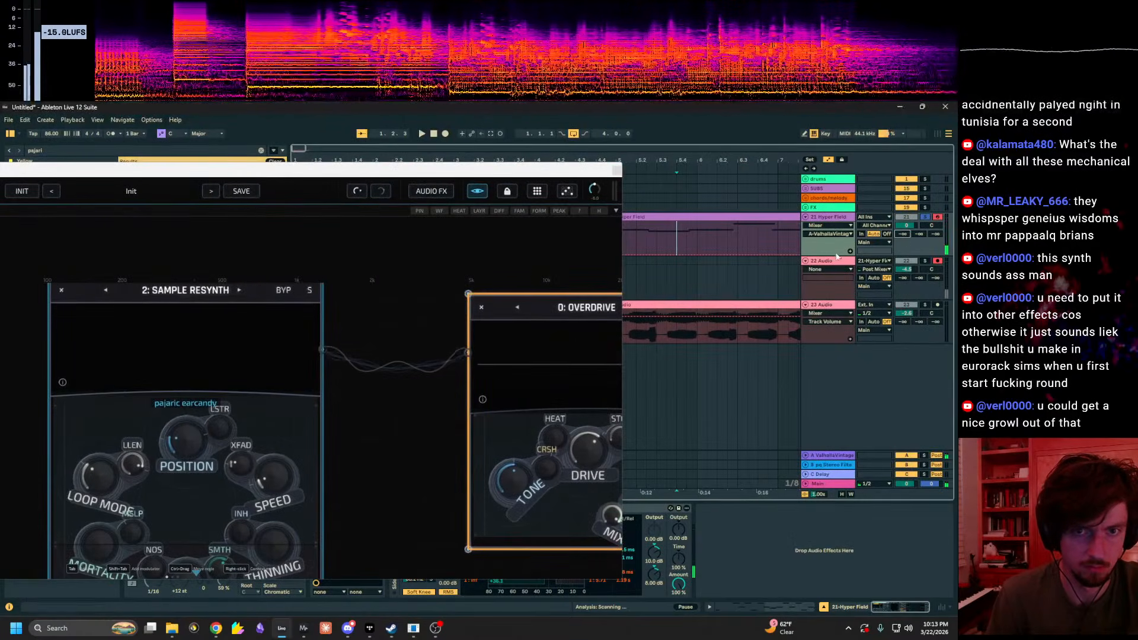
Step: Set the Sample Resynth node's Inharmonic to 20%
{"action": "left_click_drag", "start_coordinate": [393, 365], "coordinate": [214, 382]}
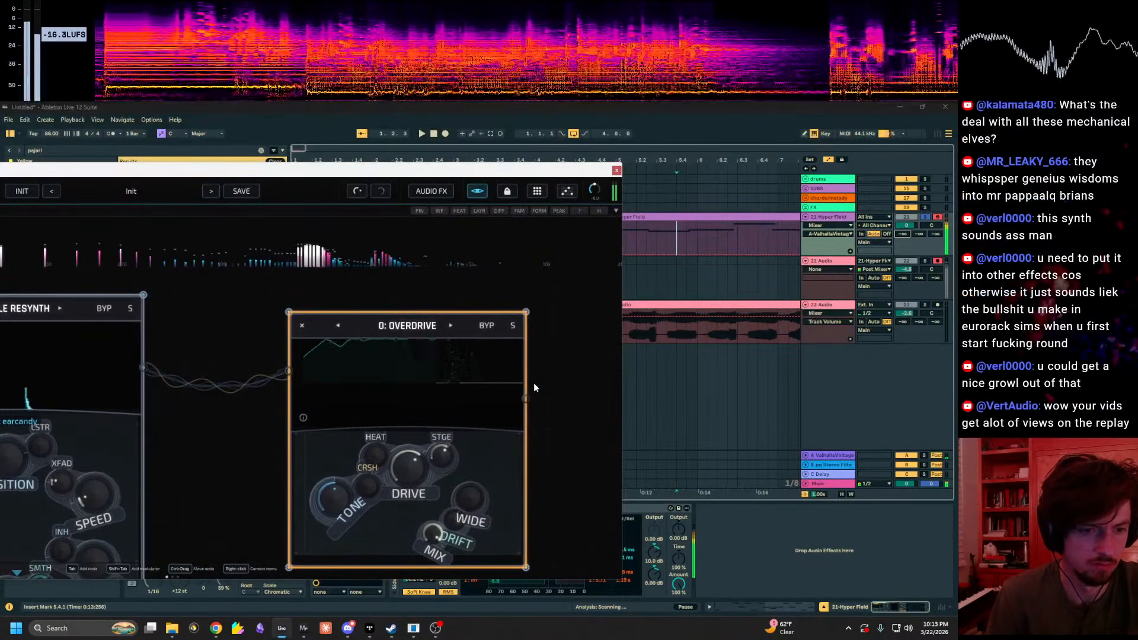
{"action": "left_click_drag", "start_coordinate": [594, 388], "coordinate": [731, 356]}
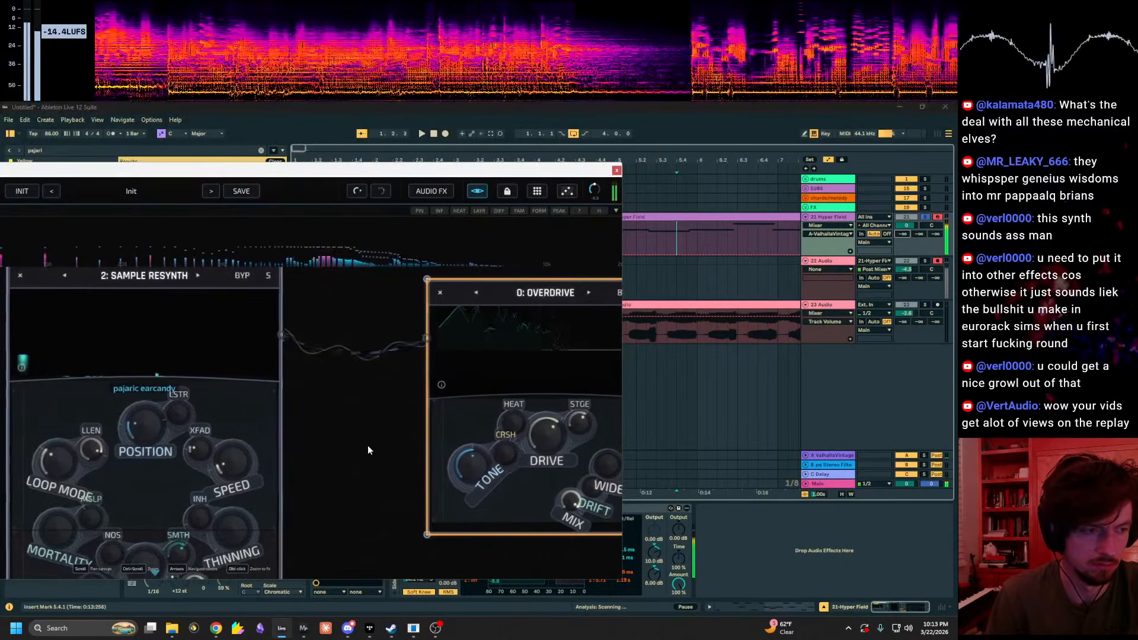
{"action": "left_click_drag", "start_coordinate": [158, 450], "coordinate": [364, 351]}
{"action": "left_click_drag", "start_coordinate": [404, 423], "coordinate": [403, 426]}
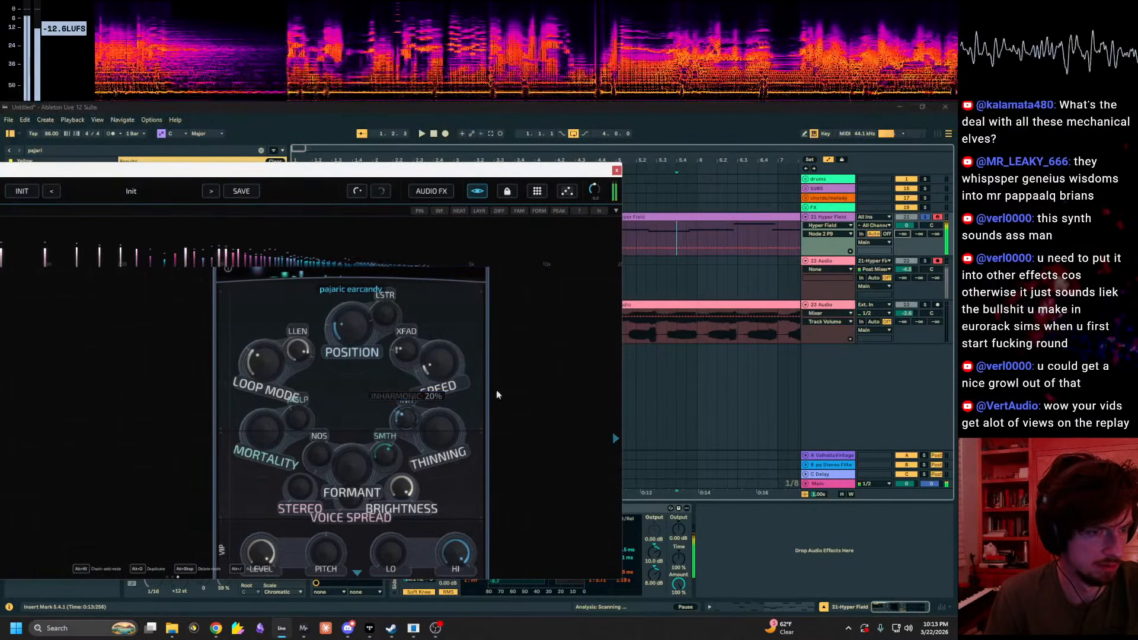
Step: Add an OTT node after the Overdrive node and place it next to Overdrive so it is connected
{"action": "left_click_drag", "start_coordinate": [521, 389], "coordinate": [210, 445]}
{"action": "left_click_drag", "start_coordinate": [554, 454], "coordinate": [315, 463]}
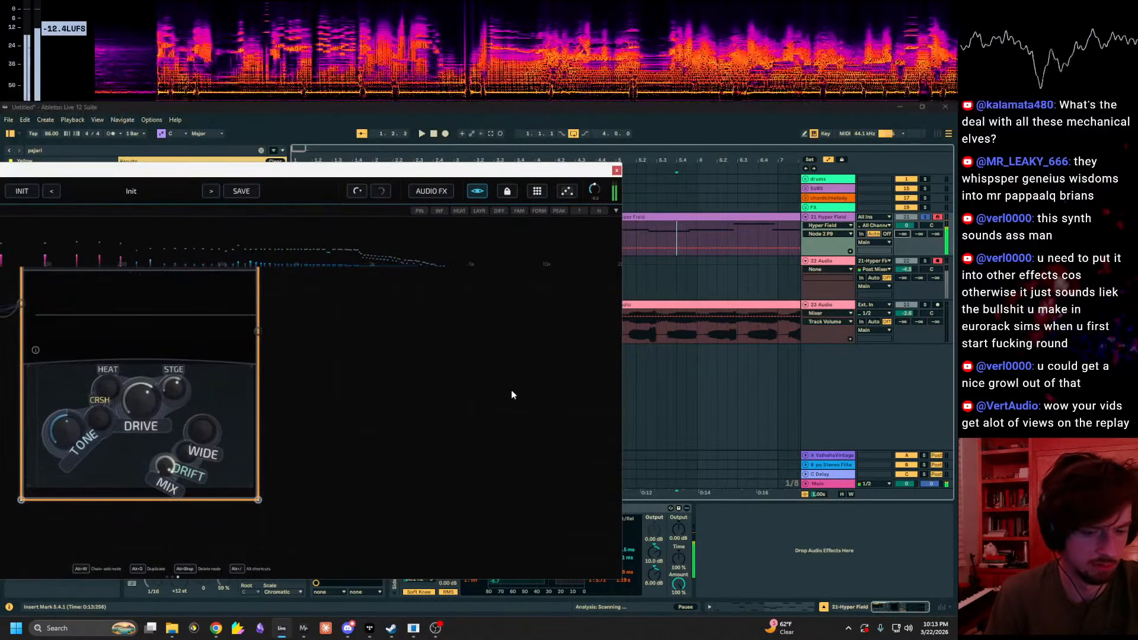
{"action": "key", "text": "Tab"}
{"action": "type", "text": "ott"}
{"action": "key", "text": "Return"}
{"action": "left_click_drag", "start_coordinate": [511, 390], "coordinate": [213, 421]}
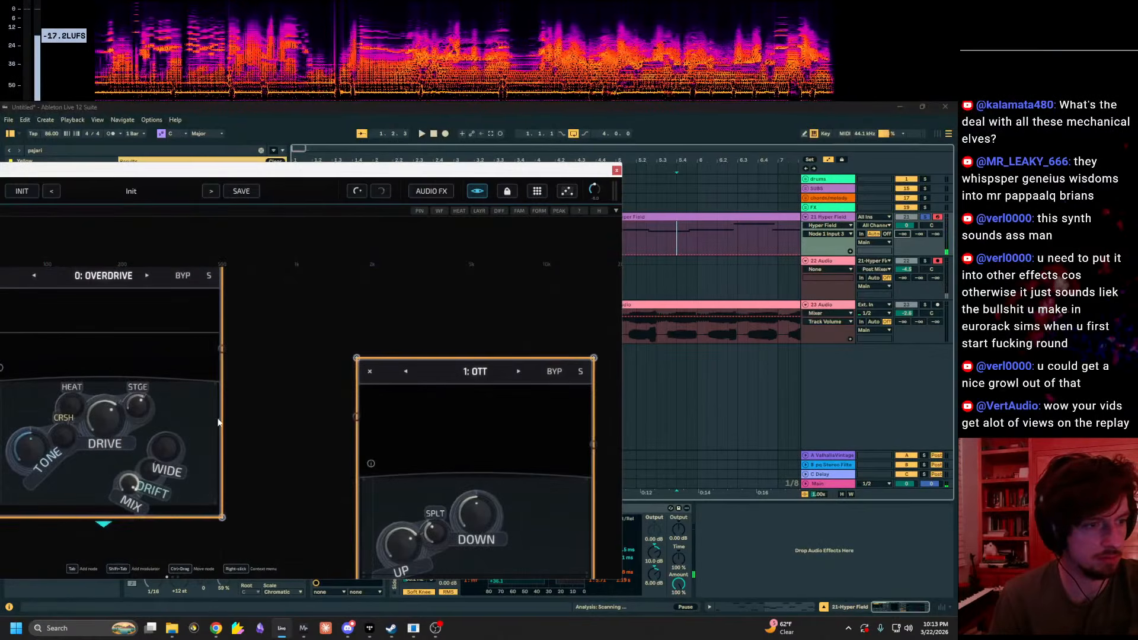
{"action": "left_click_drag", "start_coordinate": [463, 365], "coordinate": [422, 302]}
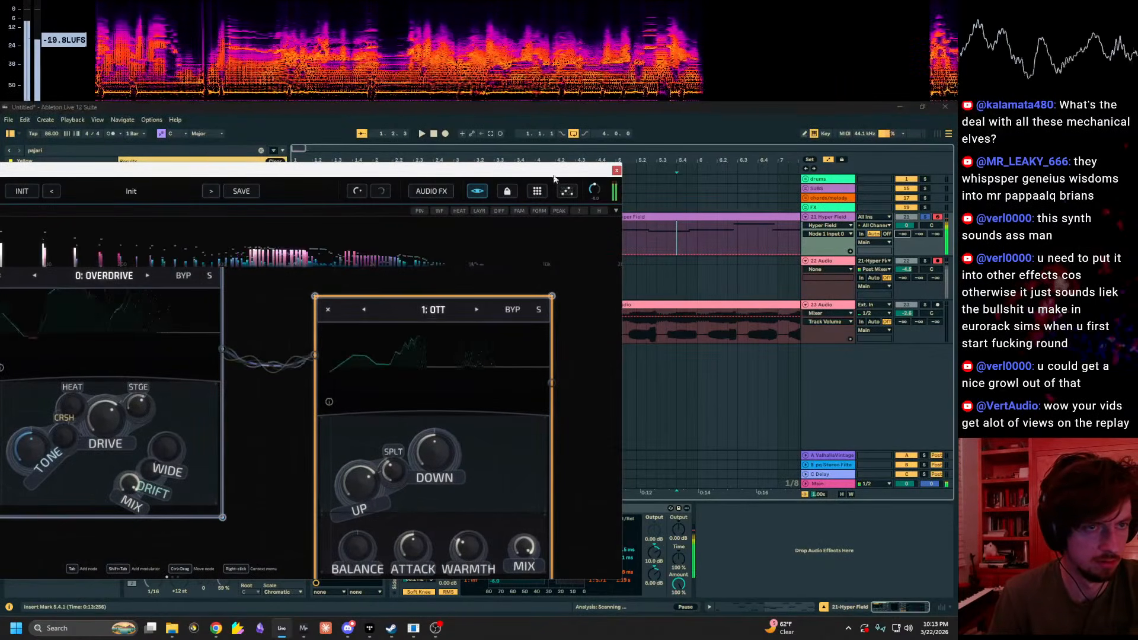
Step: Reposition the plugin window so the full interface and the node chain are in view
{"action": "left_click_drag", "start_coordinate": [556, 172], "coordinate": [724, 148]}
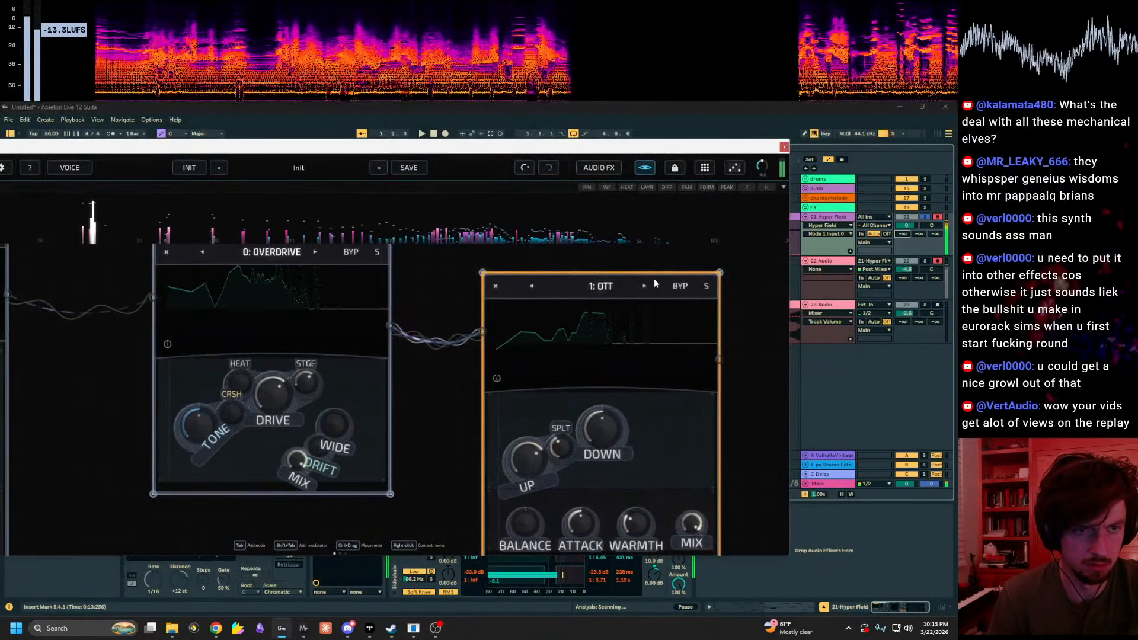
{"action": "left_click_drag", "start_coordinate": [652, 147], "coordinate": [640, 103]}
{"action": "left_click_drag", "start_coordinate": [815, 402], "coordinate": [557, 467]}
{"action": "scroll", "coordinate": [557, 468], "scroll_direction": "down", "scroll_amount": 3}
{"action": "left_click_drag", "start_coordinate": [618, 432], "coordinate": [575, 414]}
Step: Try chaining two more OTT nodes after the first one, and undo both additions
{"action": "key", "text": "alt+w"}
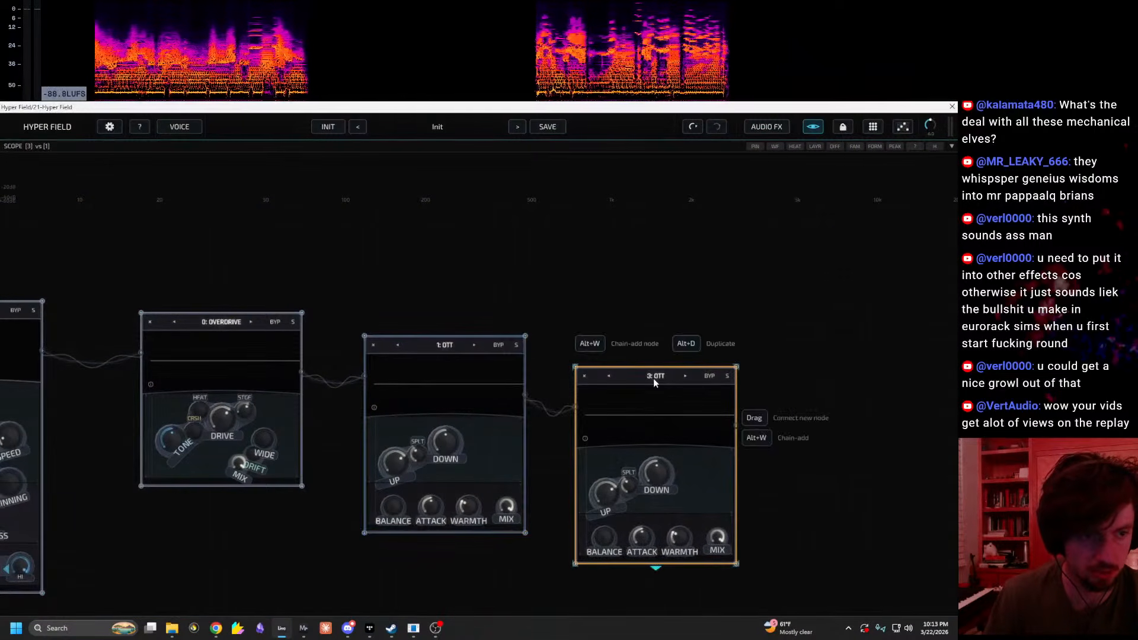
{"action": "key", "text": "alt+w"}
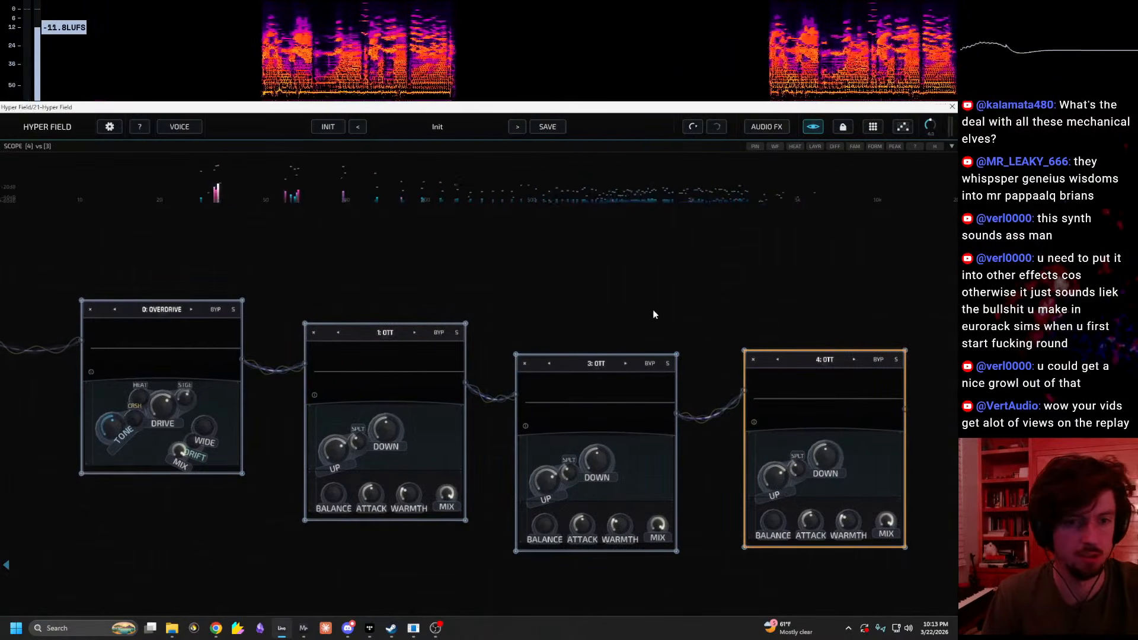
{"action": "left_click", "coordinate": [692, 126]}
{"action": "left_click", "coordinate": [692, 126]}
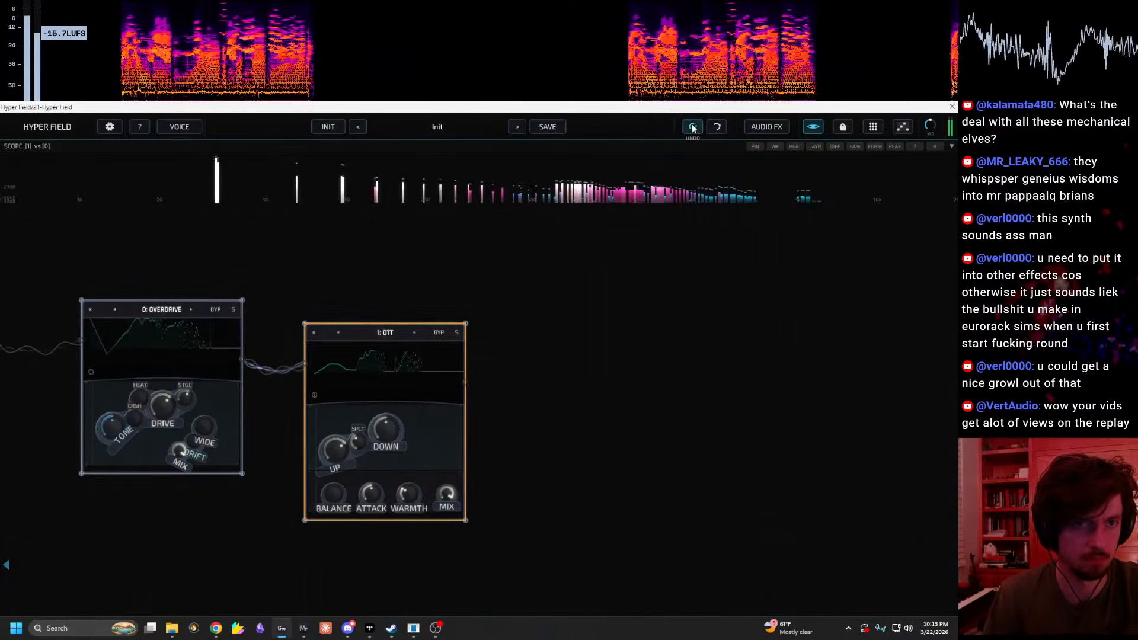
Step: Switch the OTT node's type to Lattice and set its mode to JI Chord
{"action": "left_click", "coordinate": [414, 332]}
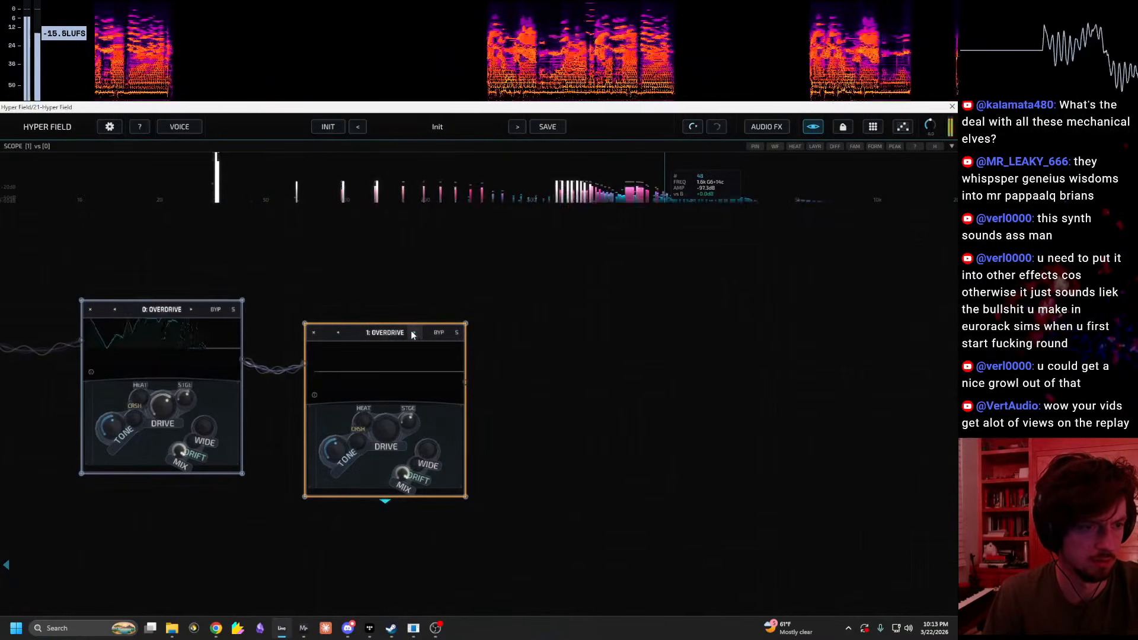
{"action": "left_click", "coordinate": [414, 333]}
{"action": "left_click", "coordinate": [414, 332]}
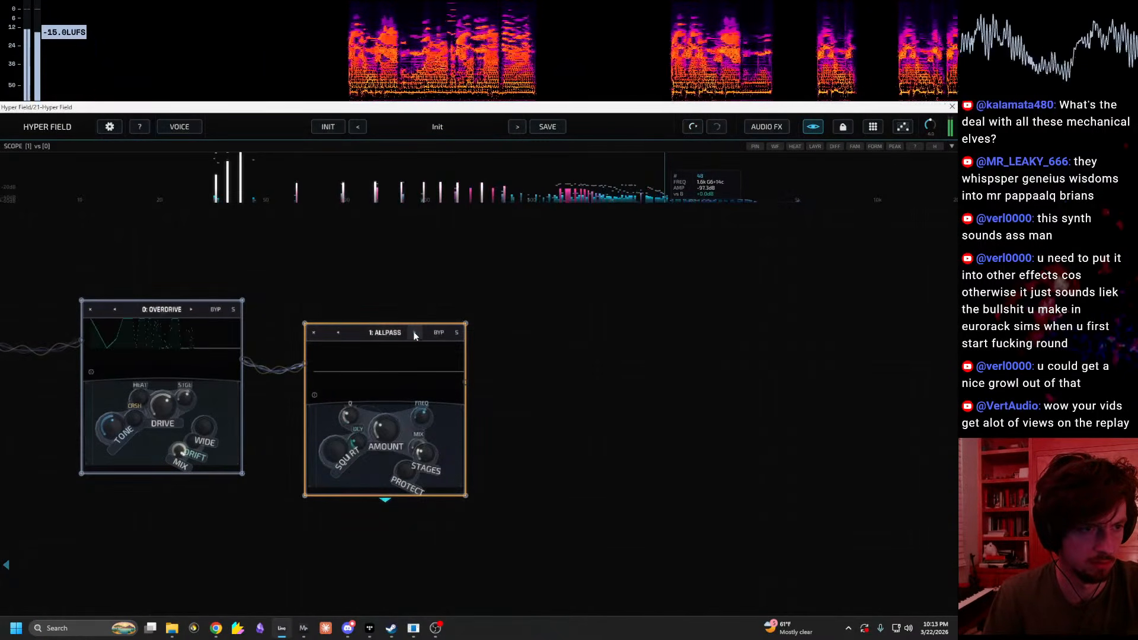
{"action": "left_click", "coordinate": [414, 332]}
{"action": "left_click_drag", "start_coordinate": [387, 428], "coordinate": [399, 386]}
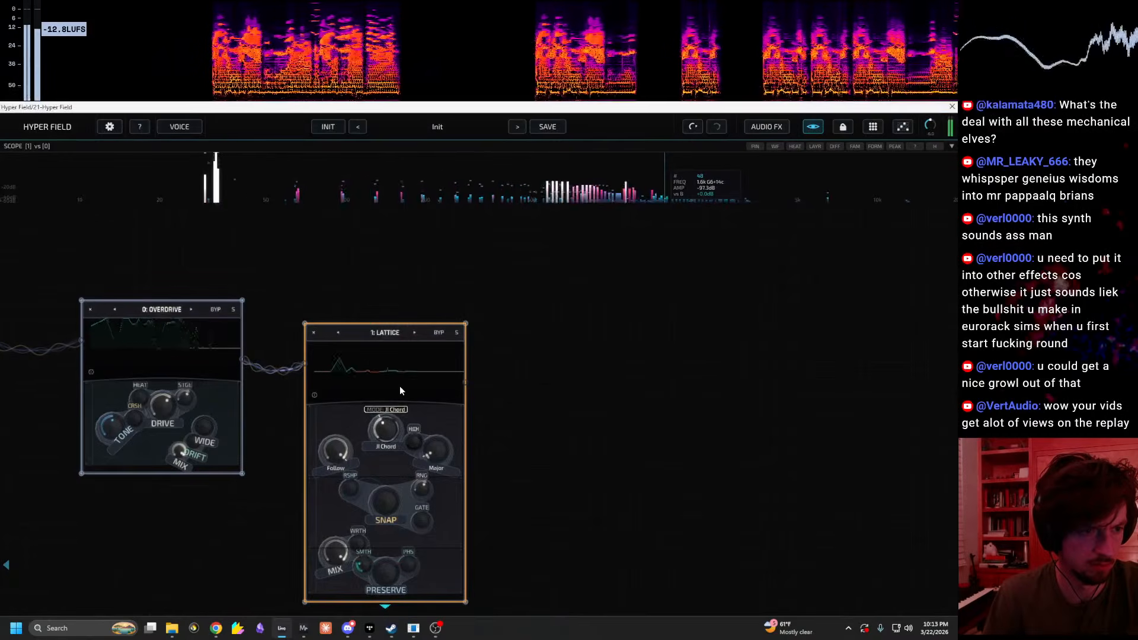
Step: Lengthen the Global amp envelope's release and raise the polyphony in the voice settings
{"action": "left_click_drag", "start_coordinate": [207, 521], "coordinate": [790, 277]}
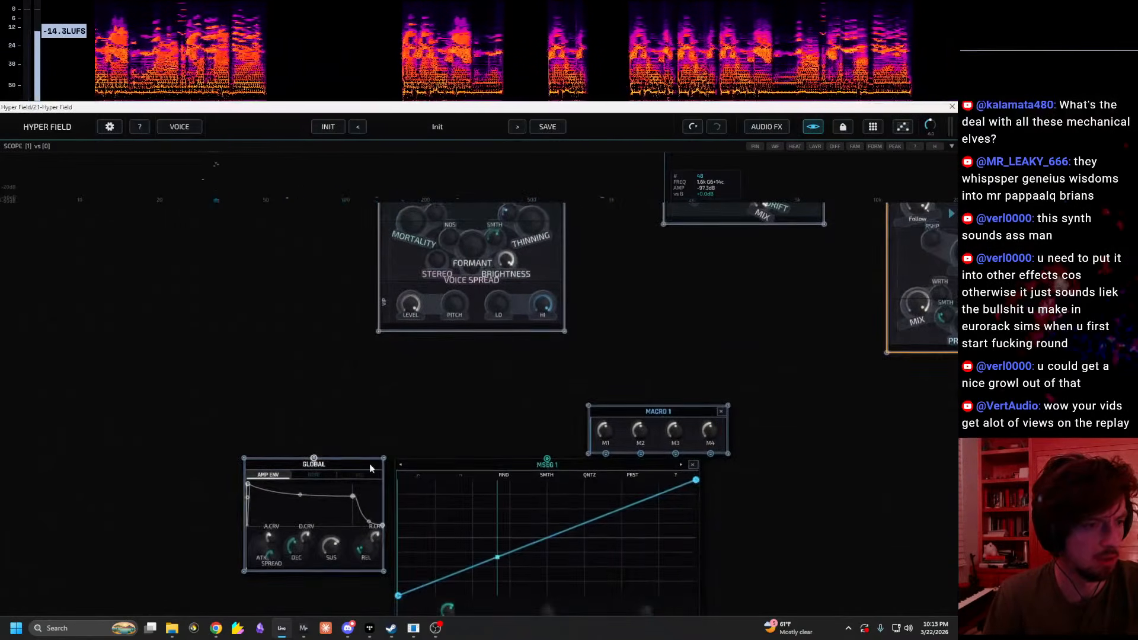
{"action": "left_click_drag", "start_coordinate": [367, 545], "coordinate": [369, 533]}
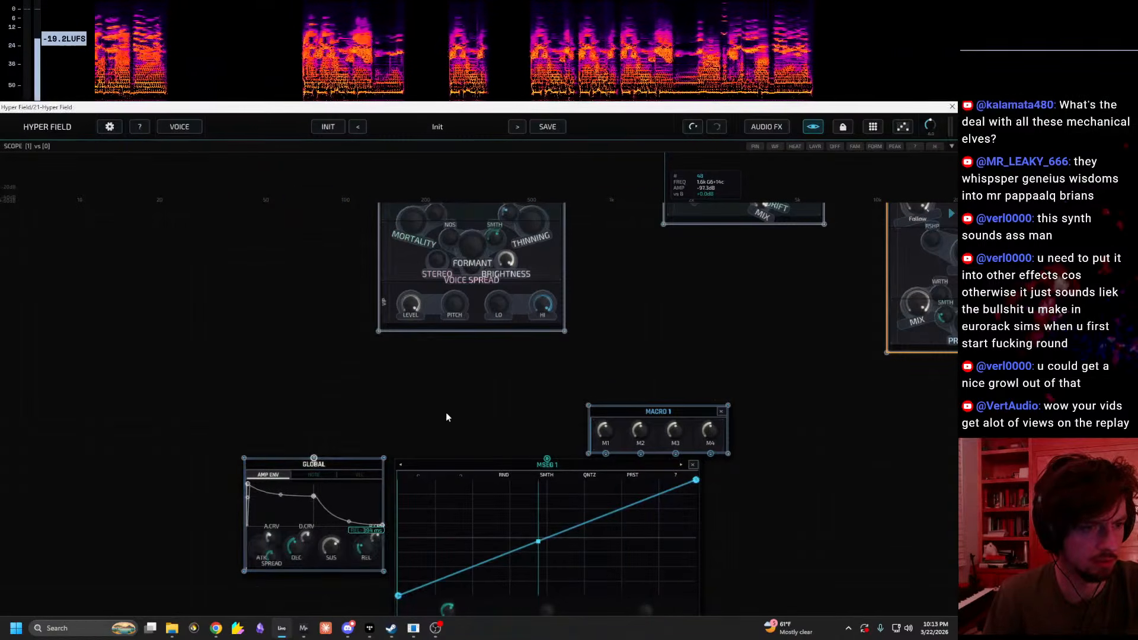
{"action": "left_click", "coordinate": [110, 126]}
{"action": "left_click", "coordinate": [179, 127]}
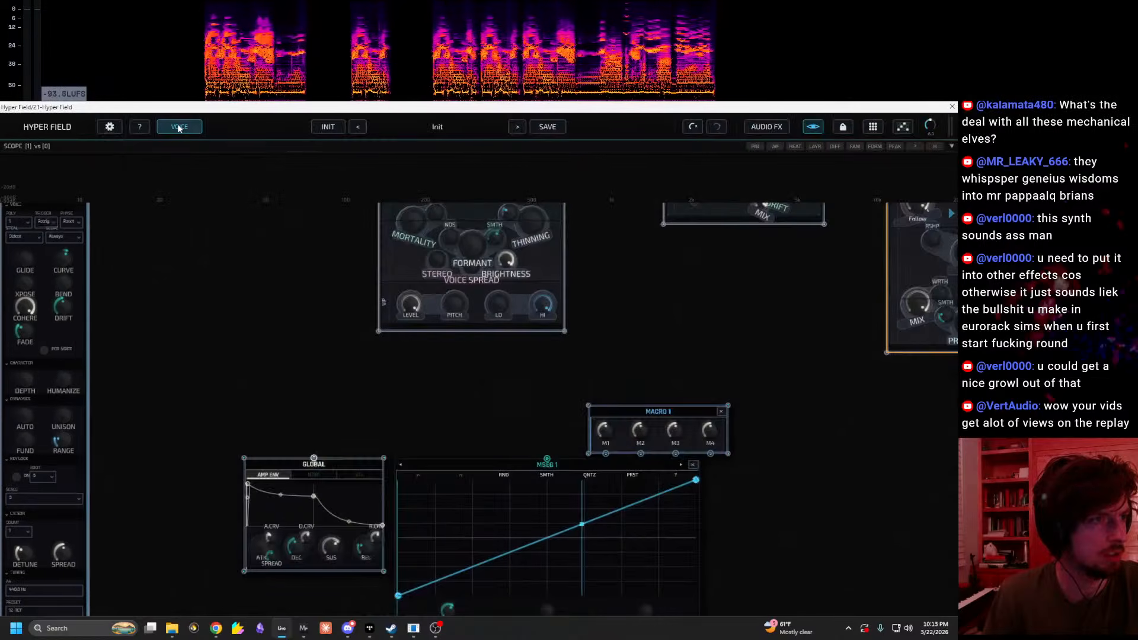
{"action": "left_click", "coordinate": [20, 223]}
{"action": "left_click", "coordinate": [23, 389]}
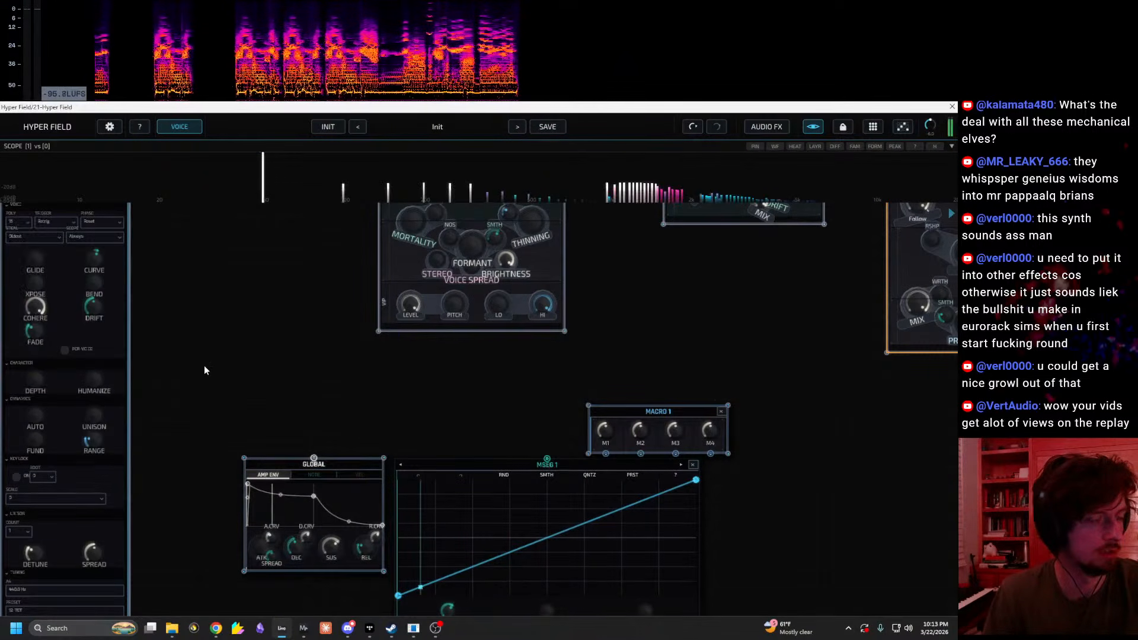
Step: Lower the Sample Resynth node's Brightness while playing test notes
{"action": "left_click_drag", "start_coordinate": [287, 380], "coordinate": [162, 386]}
{"action": "left_click_drag", "start_coordinate": [219, 446], "coordinate": [341, 475]}
{"action": "left_click_drag", "start_coordinate": [504, 254], "coordinate": [492, 362]}
{"action": "left_click_drag", "start_coordinate": [383, 449], "coordinate": [344, 588]}
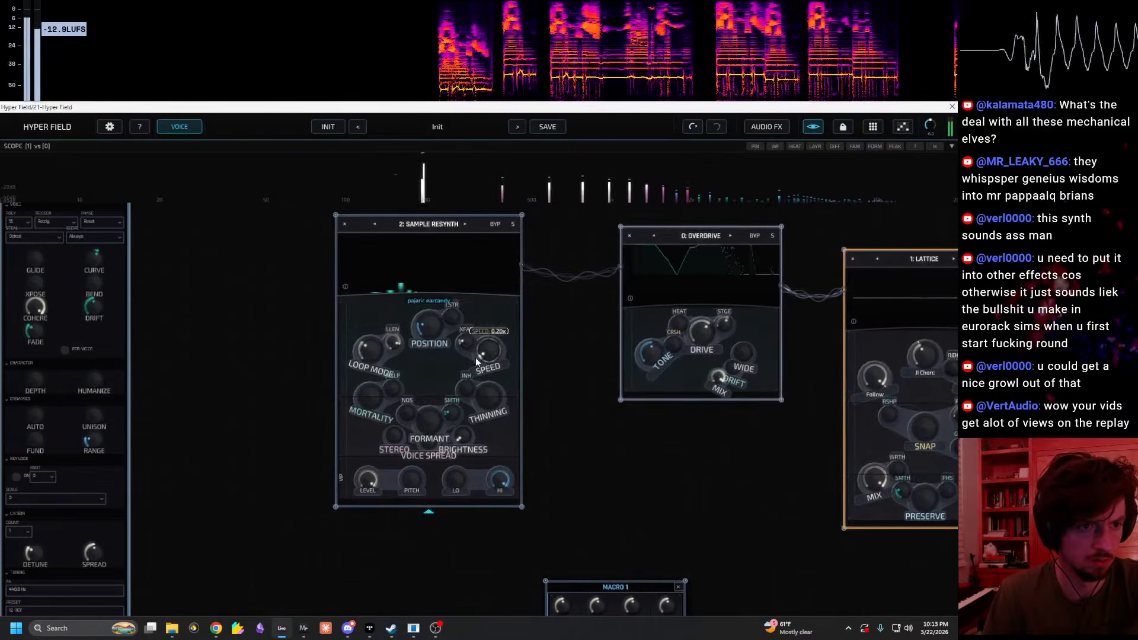
{"action": "left_click_drag", "start_coordinate": [565, 461], "coordinate": [545, 416]}
{"action": "scroll", "coordinate": [535, 422], "scroll_direction": "up", "scroll_amount": 2}
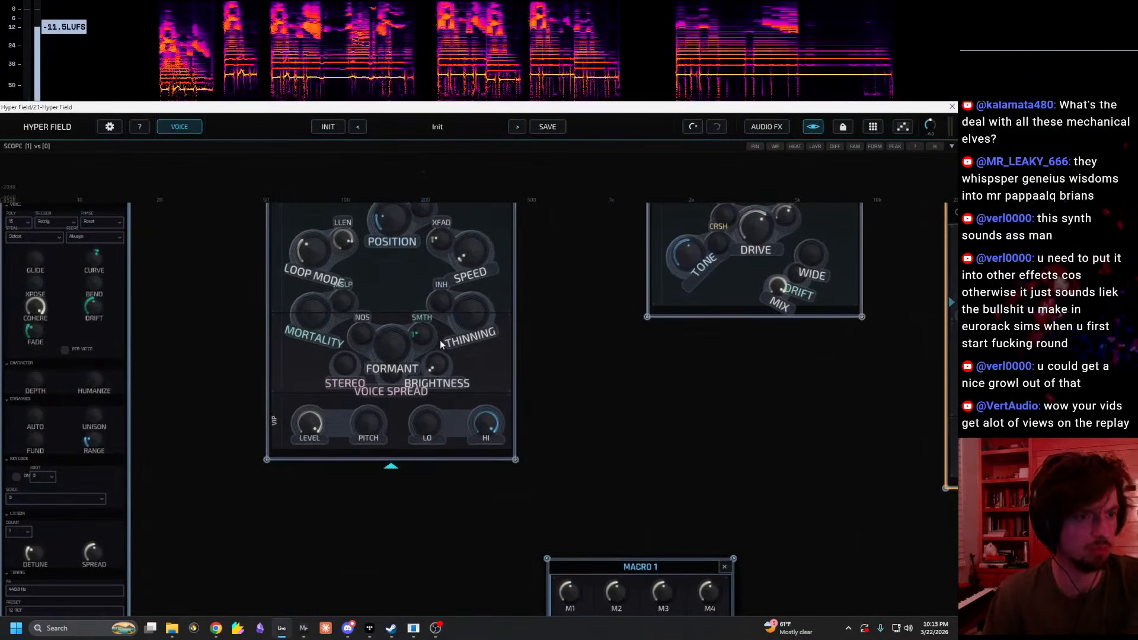
Step: Lengthen the release of the Global amp envelope further
{"action": "left_click_drag", "start_coordinate": [630, 354], "coordinate": [729, 132]}
{"action": "left_click_drag", "start_coordinate": [213, 381], "coordinate": [217, 305]}
{"action": "left_click_drag", "start_coordinate": [356, 448], "coordinate": [359, 431]}
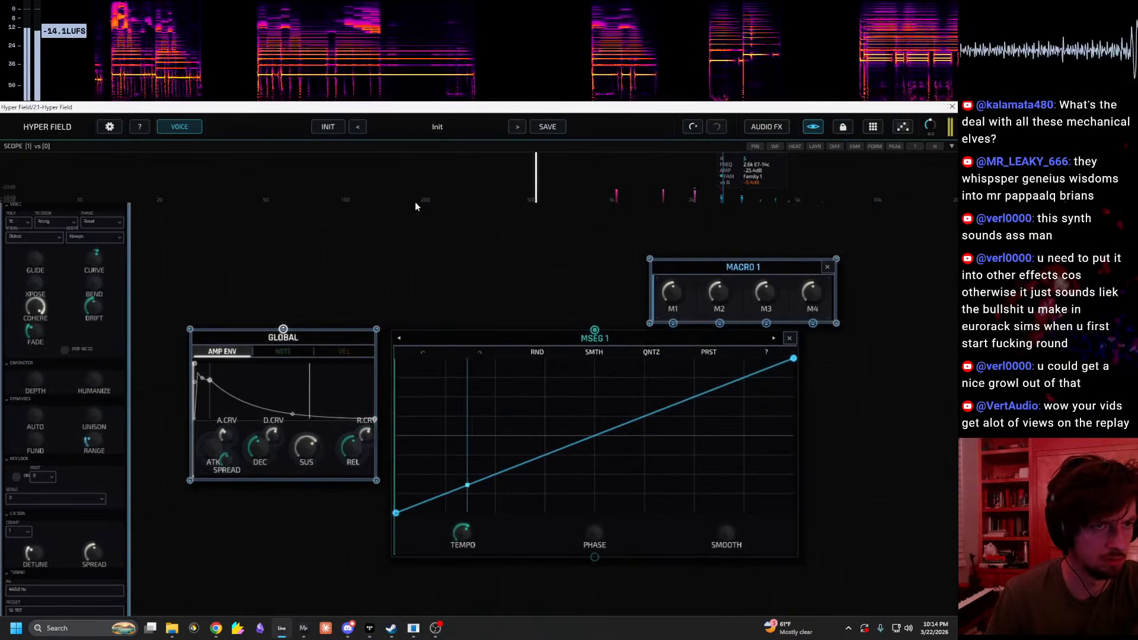
Step: Move the plugin window down to uncover the mixer and raise the Hyper Field track's sends to returns A and B
{"action": "double_click", "coordinate": [455, 108]}
{"action": "left_click_drag", "start_coordinate": [902, 235], "coordinate": [919, 178]}
Step: Adjust the Sample Resynth node's Speed and loop start, and set its Position to 27%
{"action": "left_click_drag", "start_coordinate": [481, 419], "coordinate": [475, 599]}
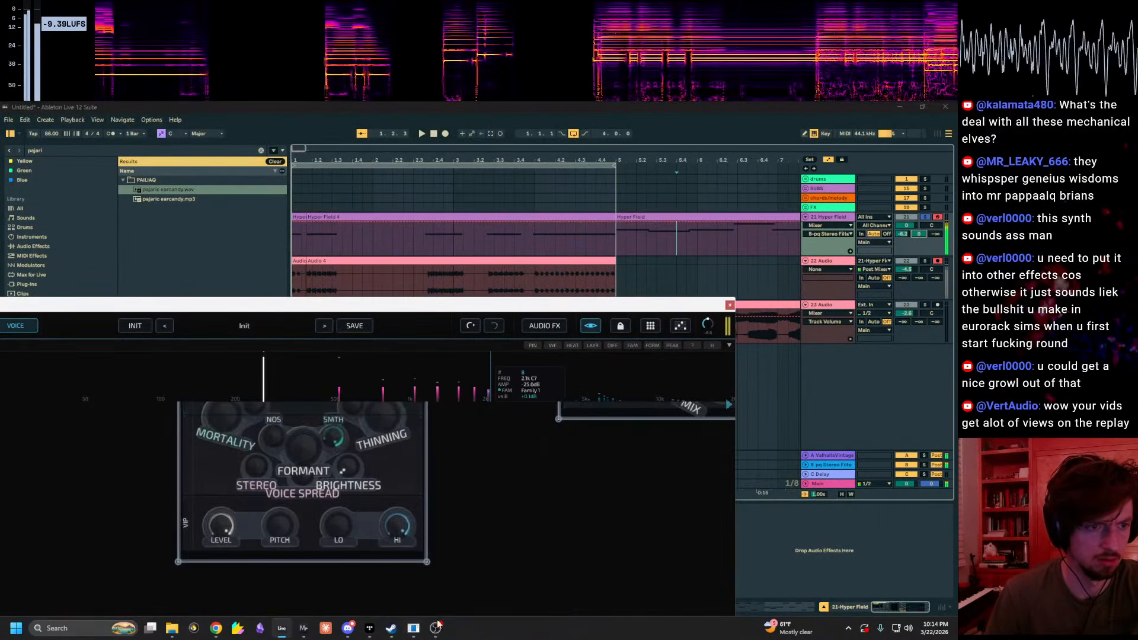
{"action": "left_click_drag", "start_coordinate": [408, 429], "coordinate": [411, 536]}
{"action": "left_click_drag", "start_coordinate": [387, 466], "coordinate": [386, 458]}
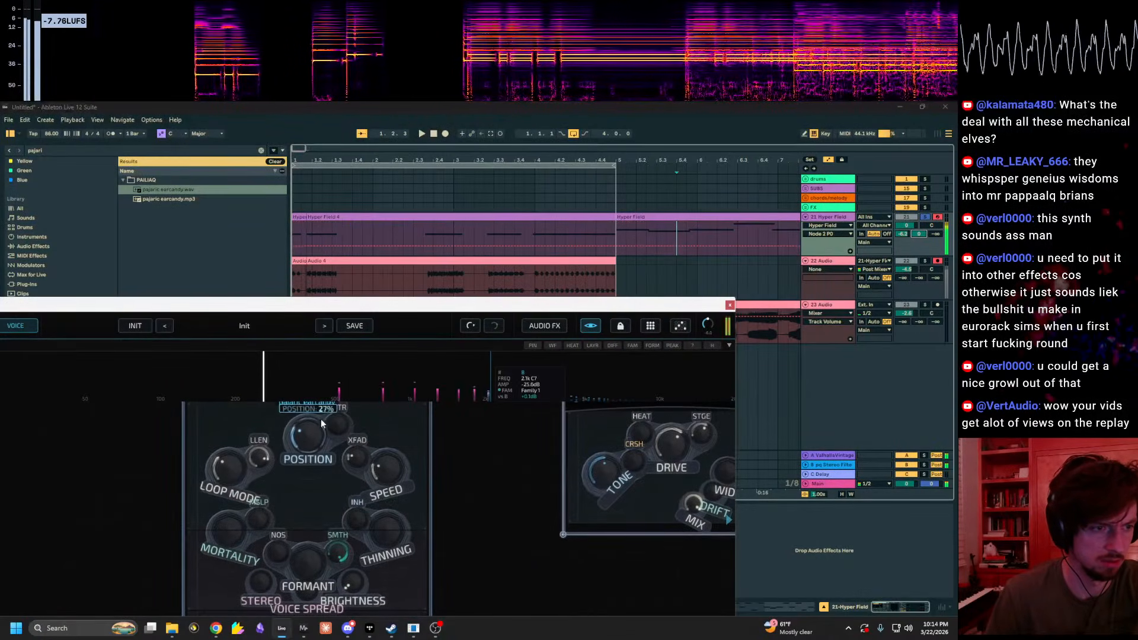
{"action": "left_click", "coordinate": [338, 423]}
{"action": "left_click_drag", "start_coordinate": [339, 422], "coordinate": [339, 398]}
Step: Adjust the Sample Resynth node's loop length and raise its Mortality and Formant
{"action": "left_click_drag", "start_coordinate": [259, 458], "coordinate": [229, 471]}
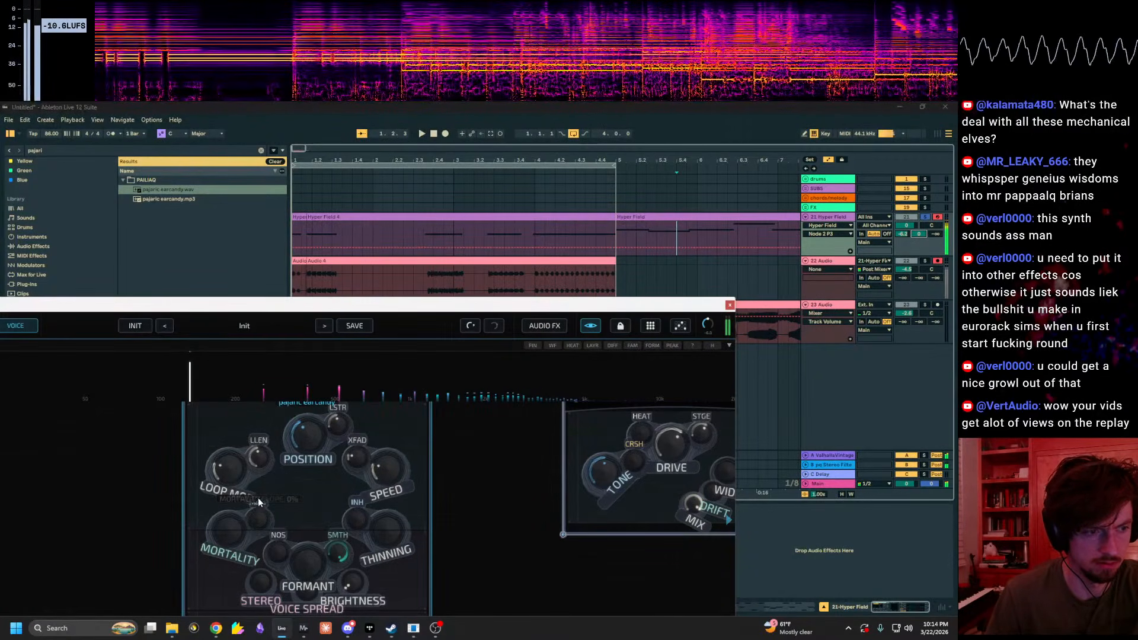
{"action": "left_click_drag", "start_coordinate": [215, 539], "coordinate": [253, 467]}
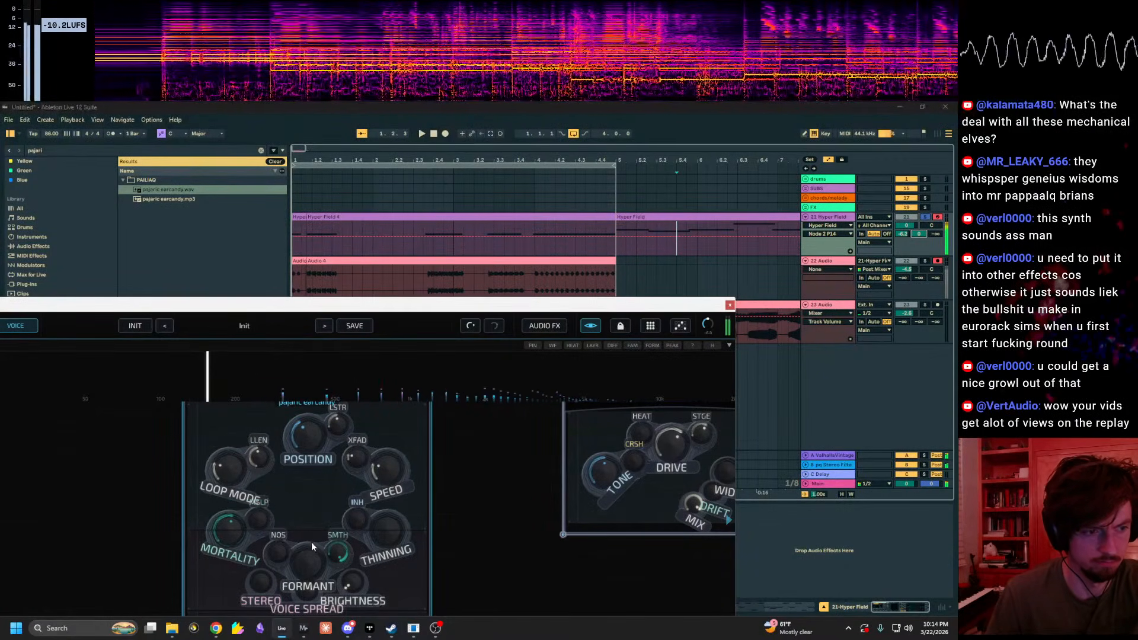
{"action": "left_click_drag", "start_coordinate": [307, 565], "coordinate": [330, 494]}
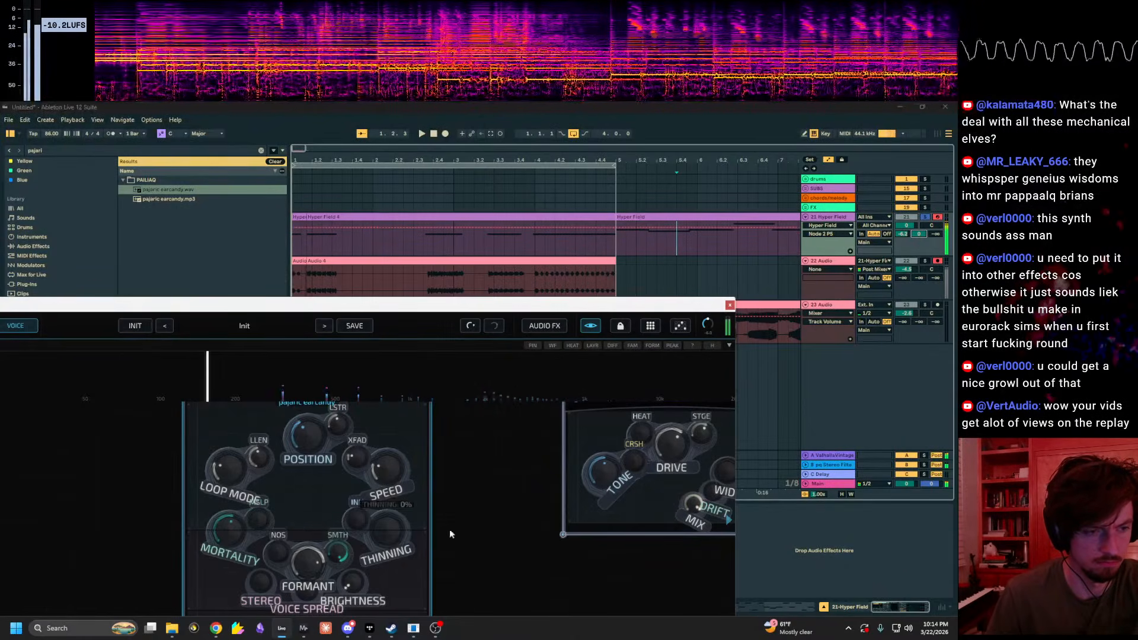
Step: Bypass the Overdrive node in the chain
{"action": "left_click_drag", "start_coordinate": [551, 503], "coordinate": [373, 543]}
{"action": "left_click_drag", "start_coordinate": [492, 489], "coordinate": [489, 554]}
{"action": "left_click_drag", "start_coordinate": [586, 512], "coordinate": [450, 541]}
{"action": "left_click_drag", "start_coordinate": [228, 511], "coordinate": [229, 592]}
{"action": "right_click", "coordinate": [321, 474]}
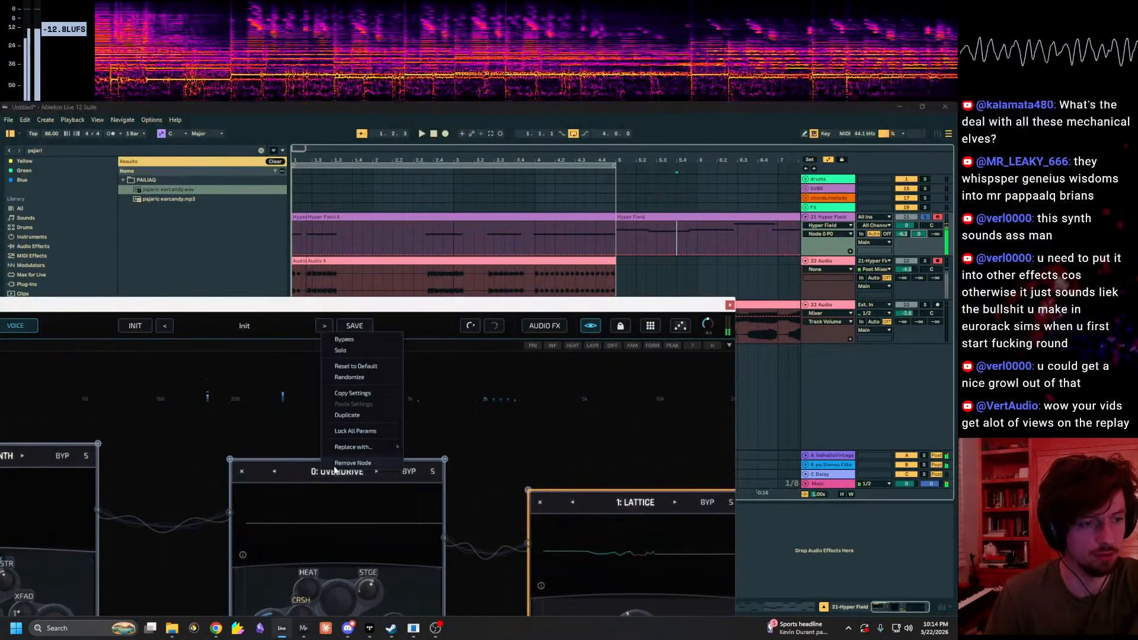
{"action": "left_click", "coordinate": [348, 341]}
Step: Move the plugin window back up and lengthen the Global amp envelope's attack
{"action": "left_click_drag", "start_coordinate": [511, 444], "coordinate": [486, 357]}
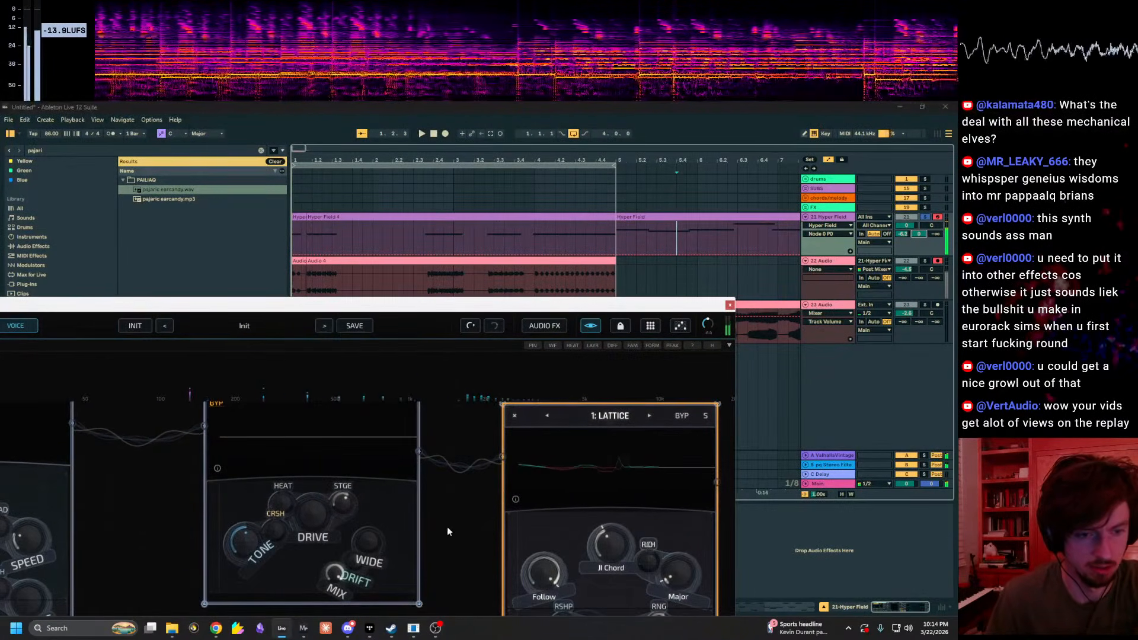
{"action": "left_click_drag", "start_coordinate": [449, 527], "coordinate": [401, 446]}
{"action": "left_click", "coordinate": [502, 481]}
{"action": "left_click_drag", "start_coordinate": [621, 305], "coordinate": [614, 103]}
{"action": "left_click_drag", "start_coordinate": [857, 476], "coordinate": [719, 516]}
{"action": "left_click_drag", "start_coordinate": [218, 490], "coordinate": [785, 202]}
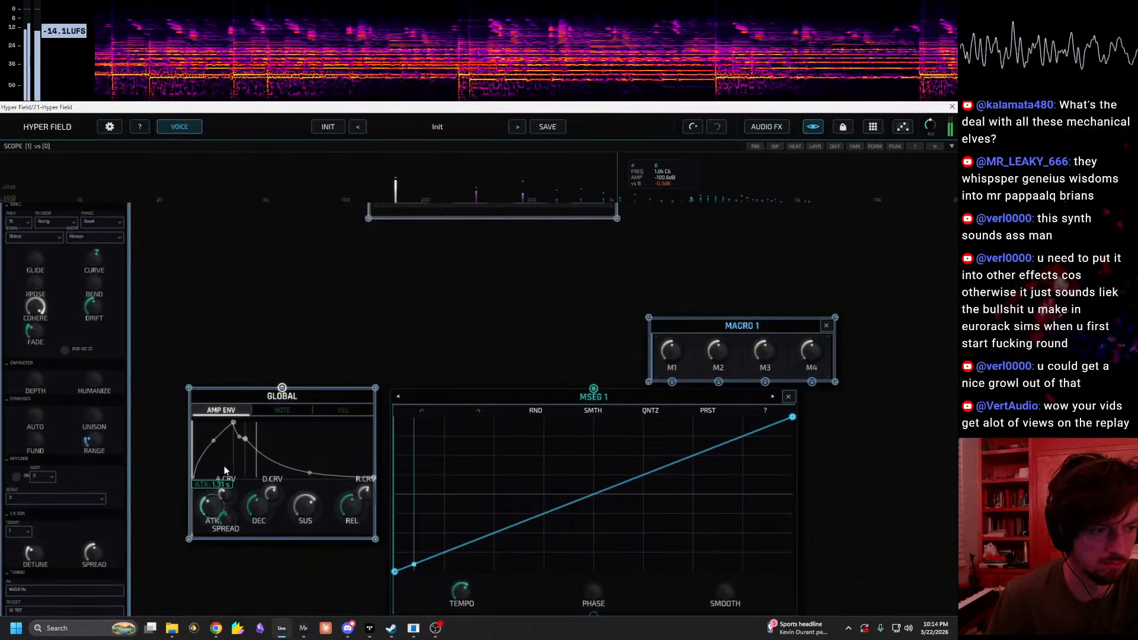
Step: Shorten the release of the Global amp envelope
{"action": "left_click_drag", "start_coordinate": [489, 302], "coordinate": [104, 332]}
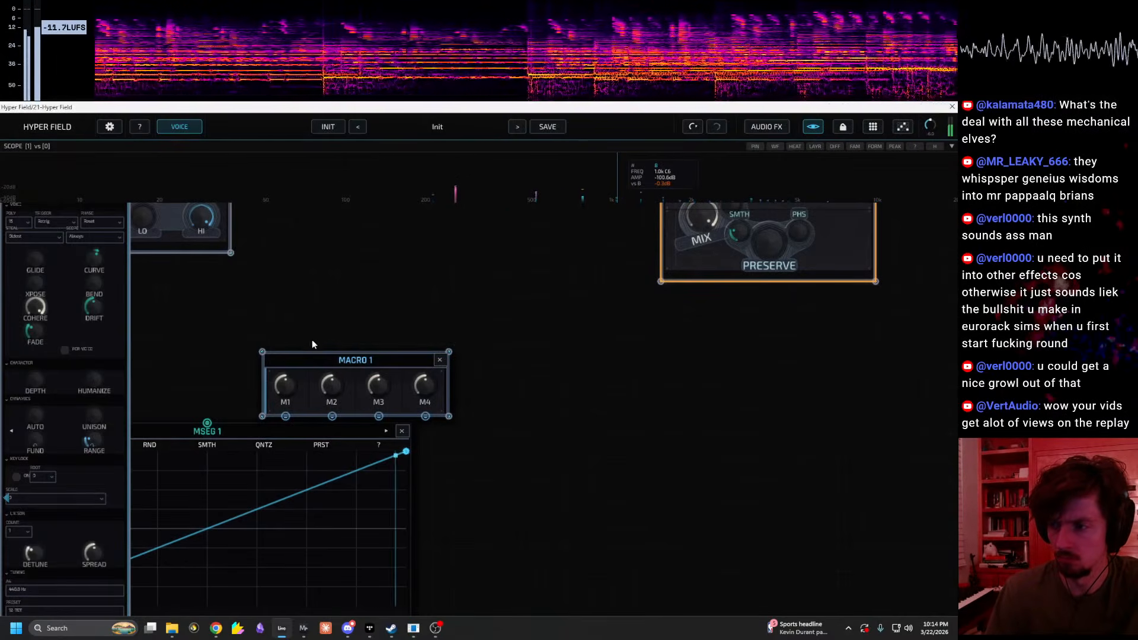
{"action": "left_click_drag", "start_coordinate": [351, 313], "coordinate": [812, 304]}
{"action": "left_click_drag", "start_coordinate": [424, 544], "coordinate": [420, 561]}
Step: Add a Delay node after the Lattice node and position it in the chain so it is connected
{"action": "left_click_drag", "start_coordinate": [654, 362], "coordinate": [113, 499]}
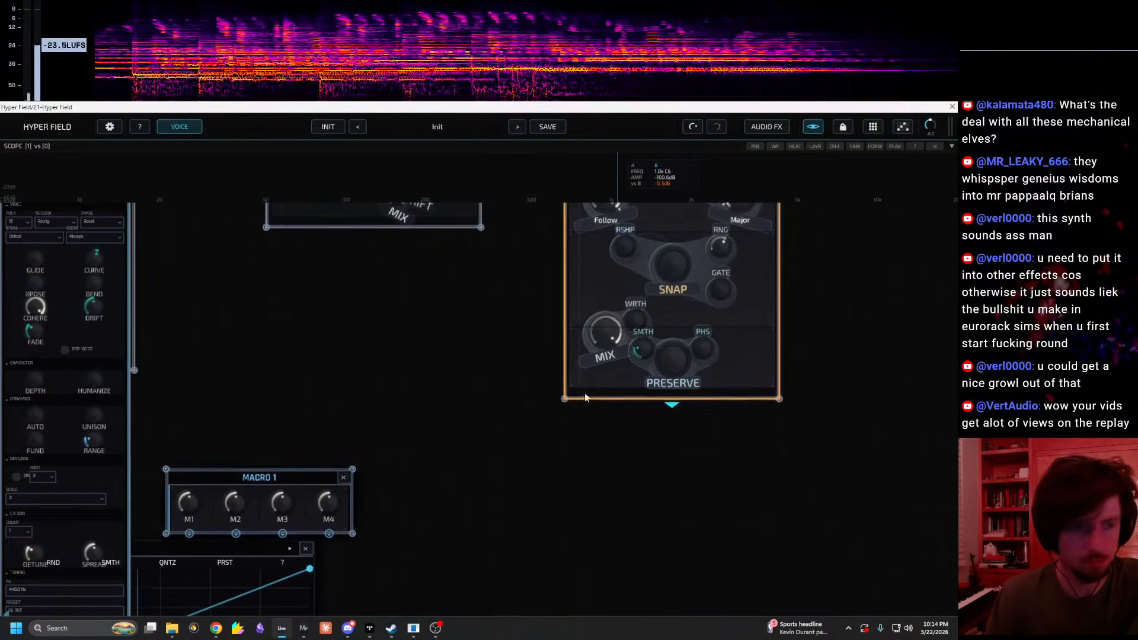
{"action": "left_click_drag", "start_coordinate": [487, 292], "coordinate": [215, 516]}
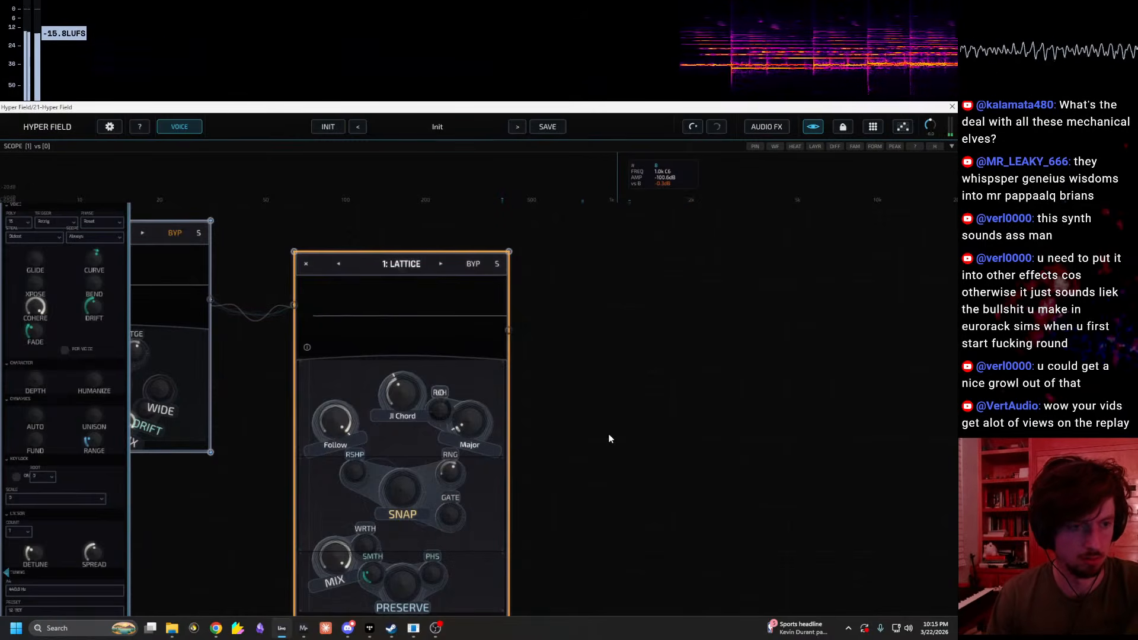
{"action": "left_click_drag", "start_coordinate": [610, 438], "coordinate": [637, 408]}
{"action": "double_click", "coordinate": [749, 357]}
{"action": "type", "text": "del"}
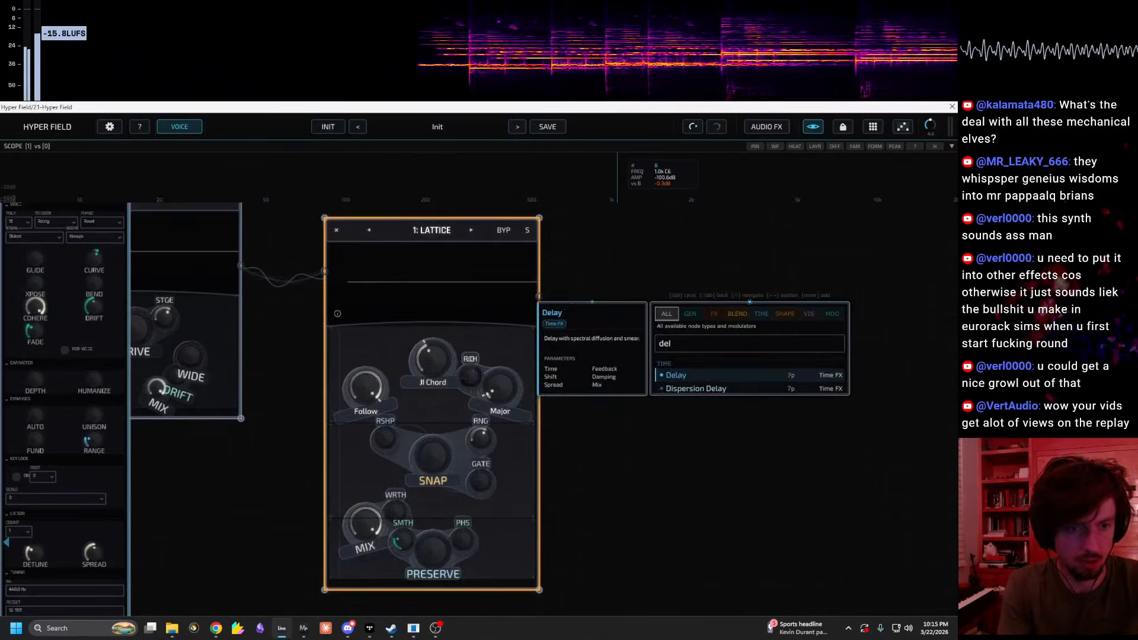
{"action": "key", "text": "Return"}
{"action": "left_click_drag", "start_coordinate": [450, 219], "coordinate": [831, 215]}
{"action": "left_click_drag", "start_coordinate": [775, 366], "coordinate": [761, 307]}
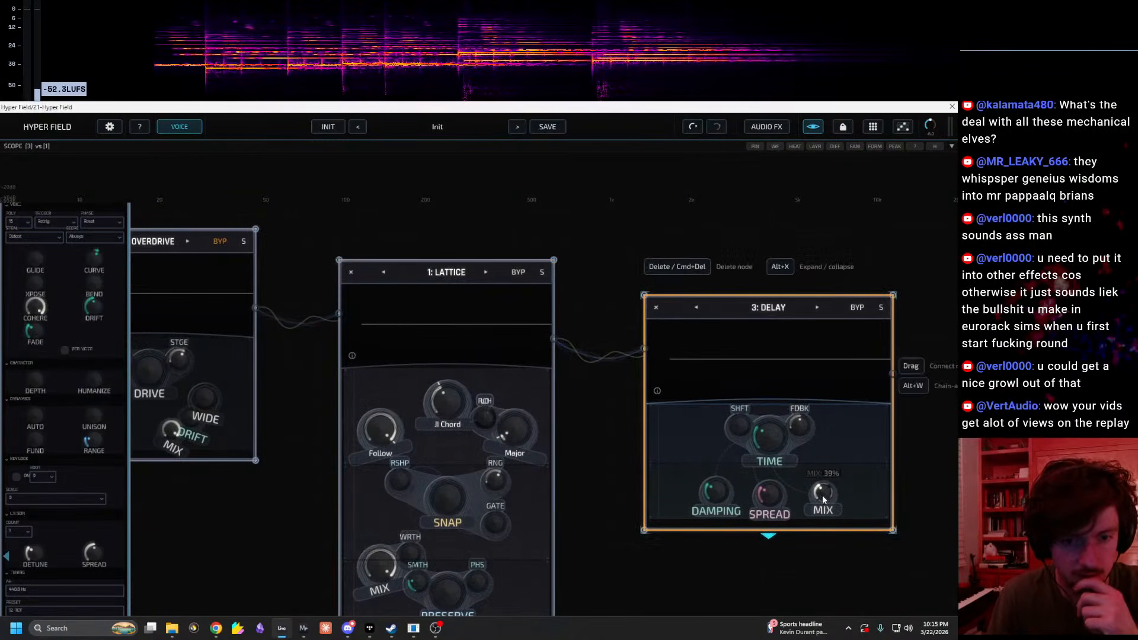
Step: Shorten the Delay node's Time and lower its Mix
{"action": "left_click_drag", "start_coordinate": [768, 437], "coordinate": [767, 449]}
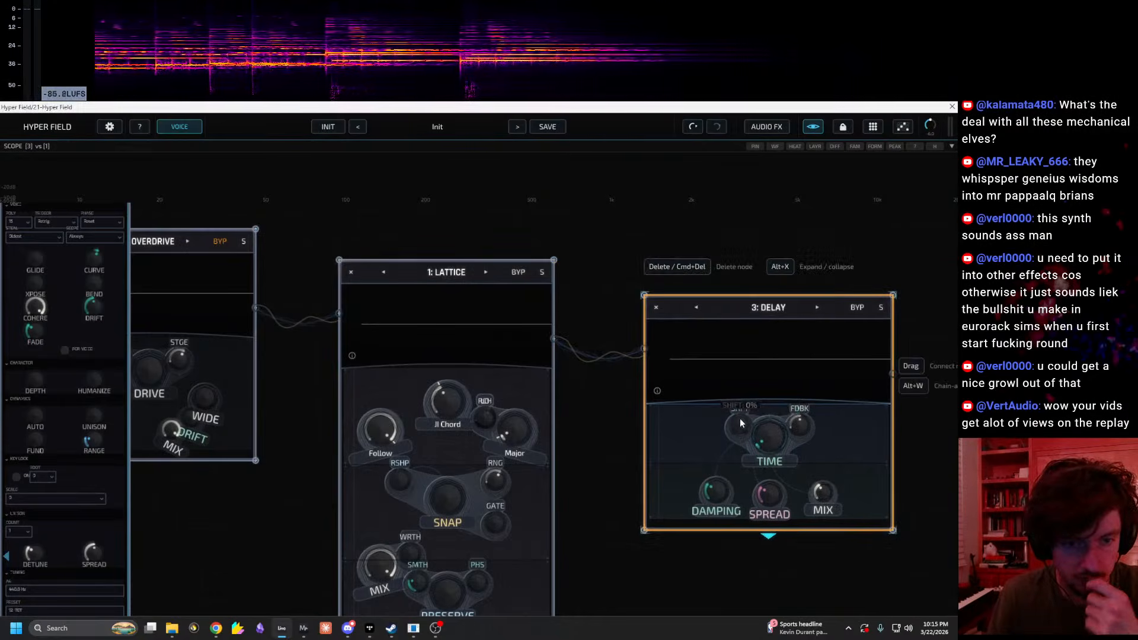
{"action": "left_click_drag", "start_coordinate": [828, 492], "coordinate": [815, 504]}
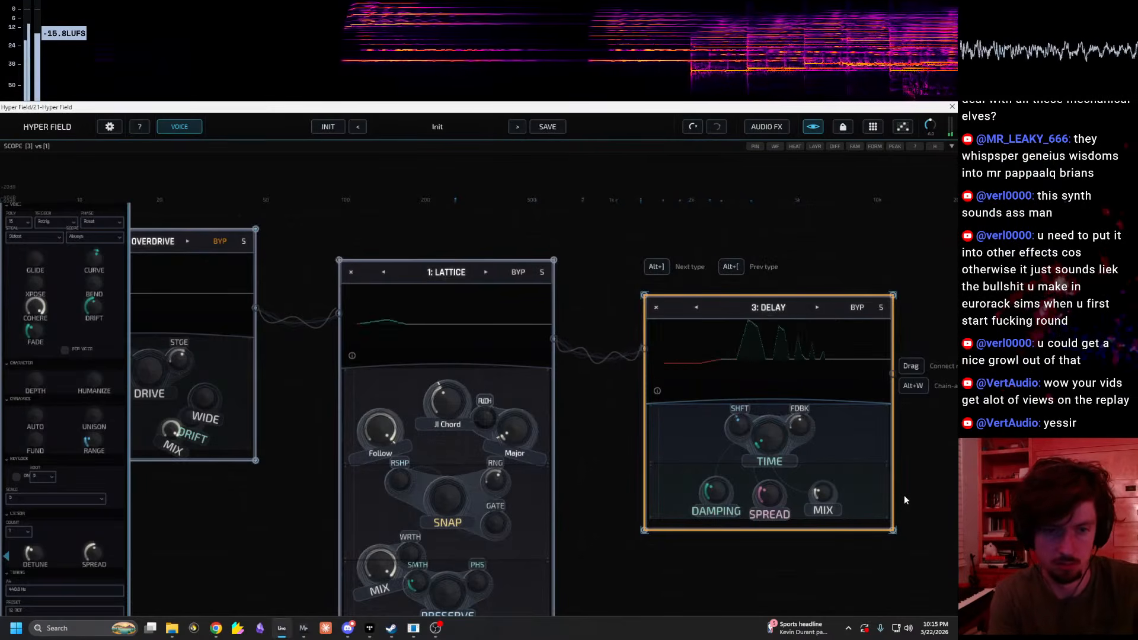
Step: Adjust the Delay node's Damping and Feedback, reduce its Spread to 18% and set its Shift to 26%
{"action": "scroll", "coordinate": [896, 549], "scroll_direction": "up", "scroll_amount": 3}
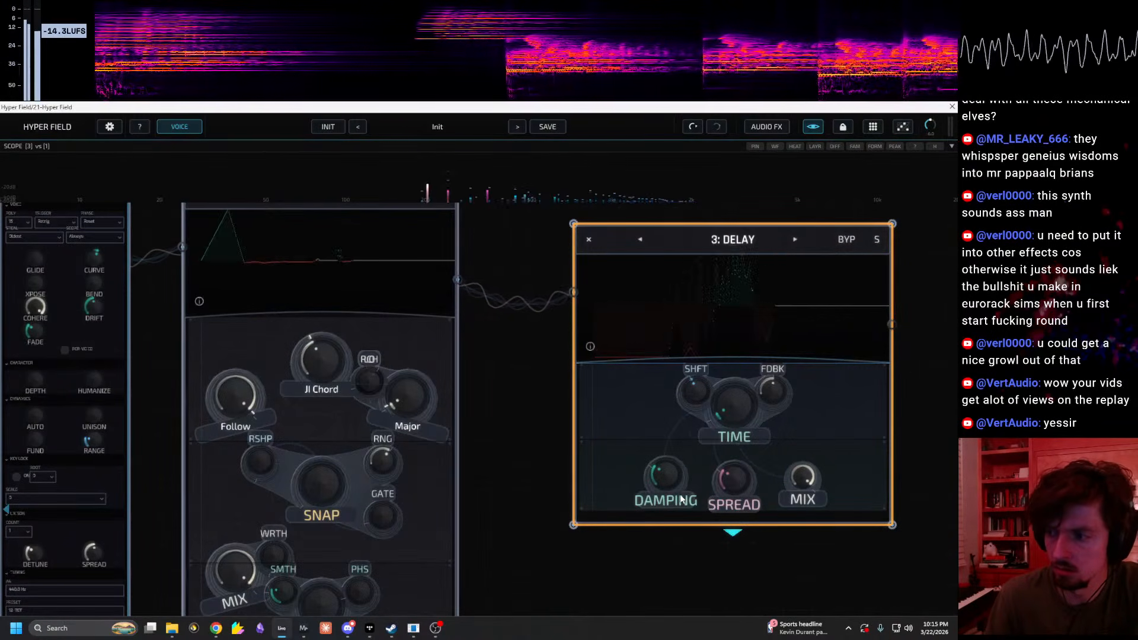
{"action": "mouse_move", "coordinate": [663, 485]}
{"action": "left_click_drag", "start_coordinate": [664, 485], "coordinate": [695, 452]}
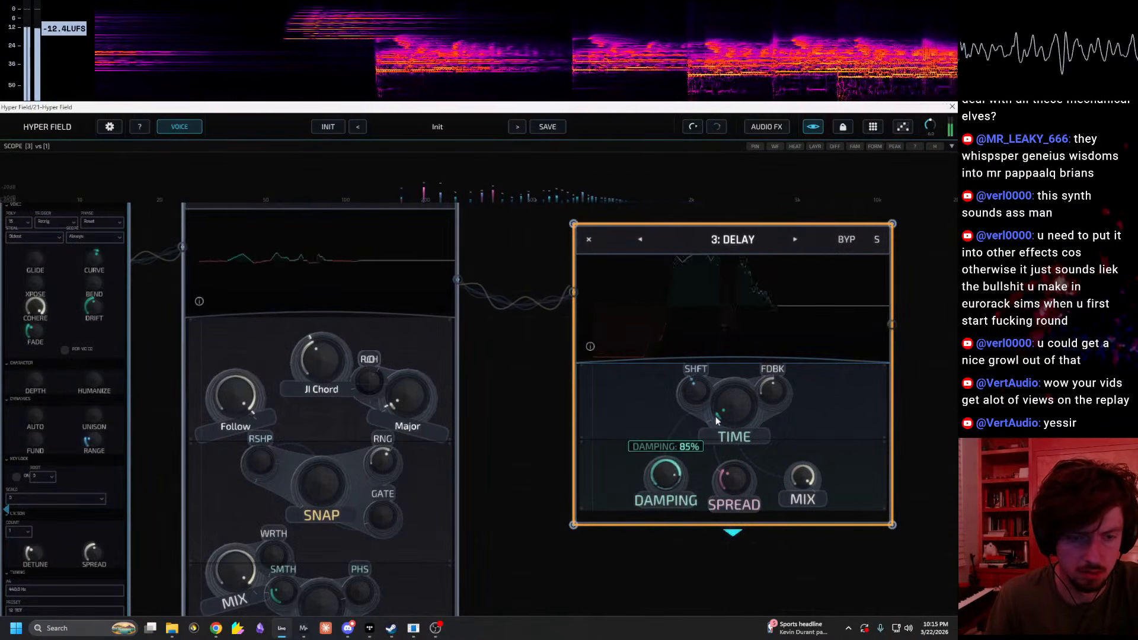
{"action": "mouse_move", "coordinate": [738, 475]}
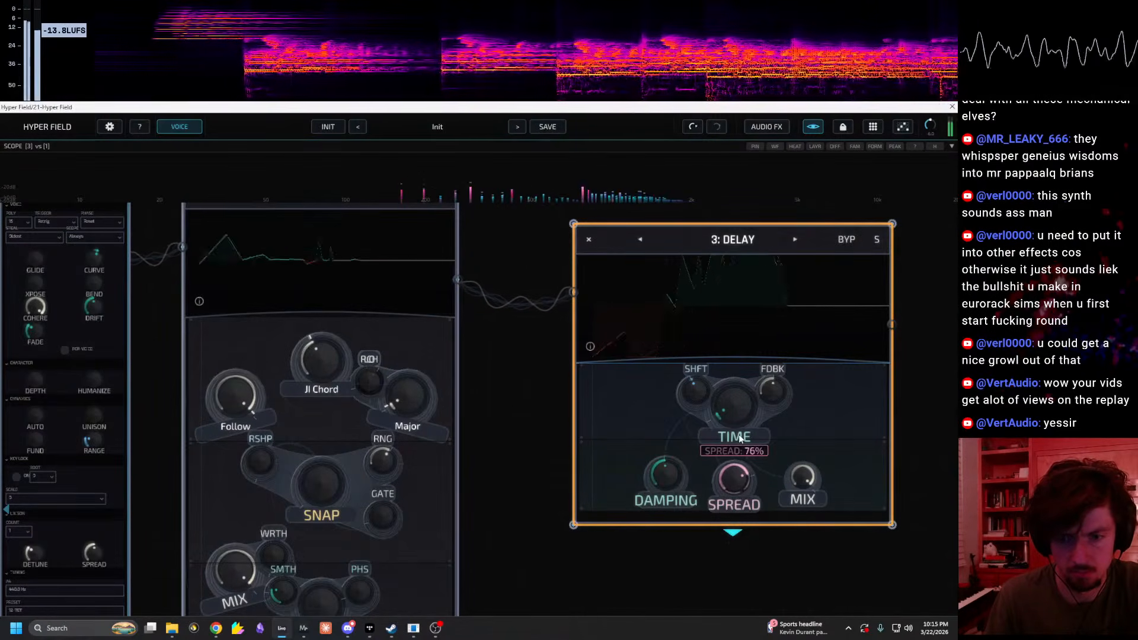
{"action": "left_click_drag", "start_coordinate": [739, 442], "coordinate": [742, 486]}
{"action": "left_click_drag", "start_coordinate": [774, 387], "coordinate": [776, 371]}
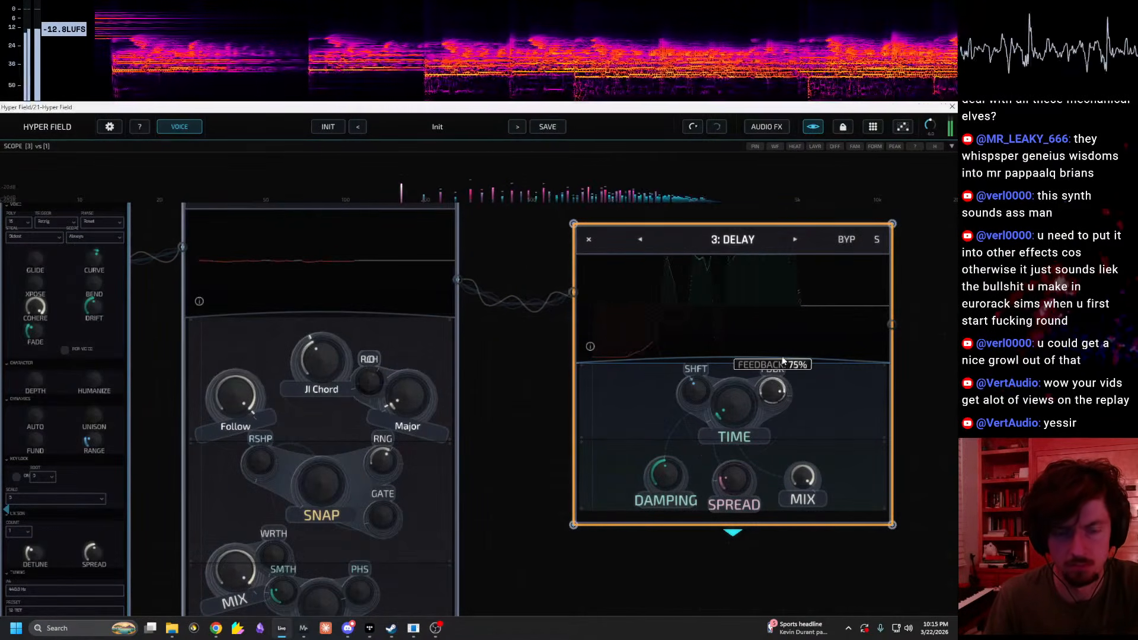
{"action": "mouse_move", "coordinate": [726, 419]}
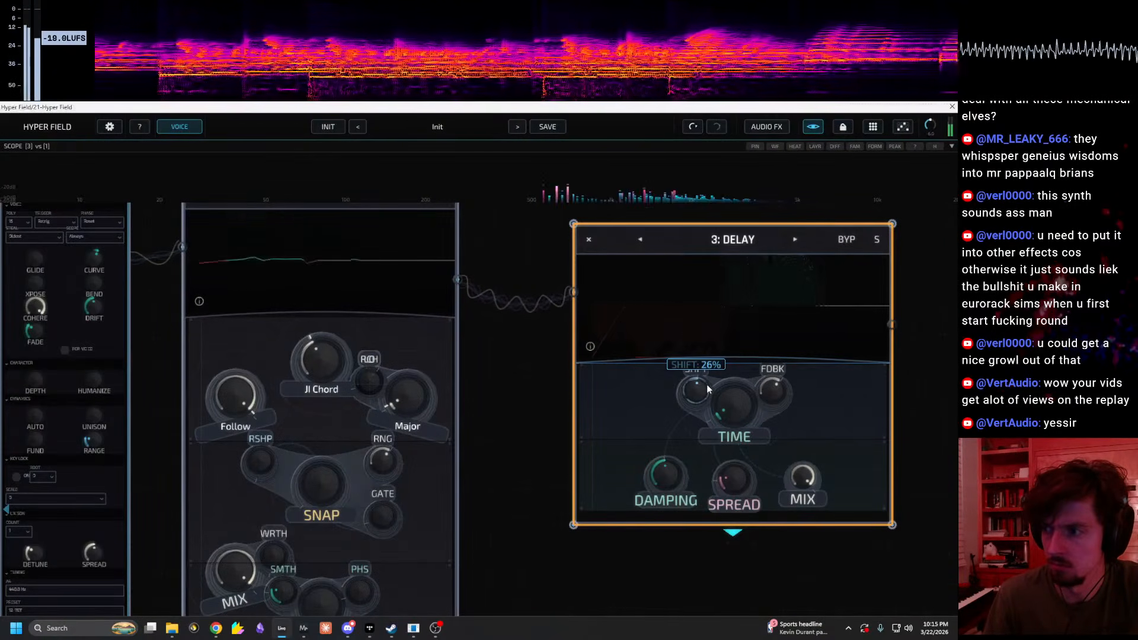
Step: Duplicate the Delay node so the copy follows it in the chain, adjust the copy's Shift and lower both delays' Mix
{"action": "left_click_drag", "start_coordinate": [884, 573], "coordinate": [628, 579]}
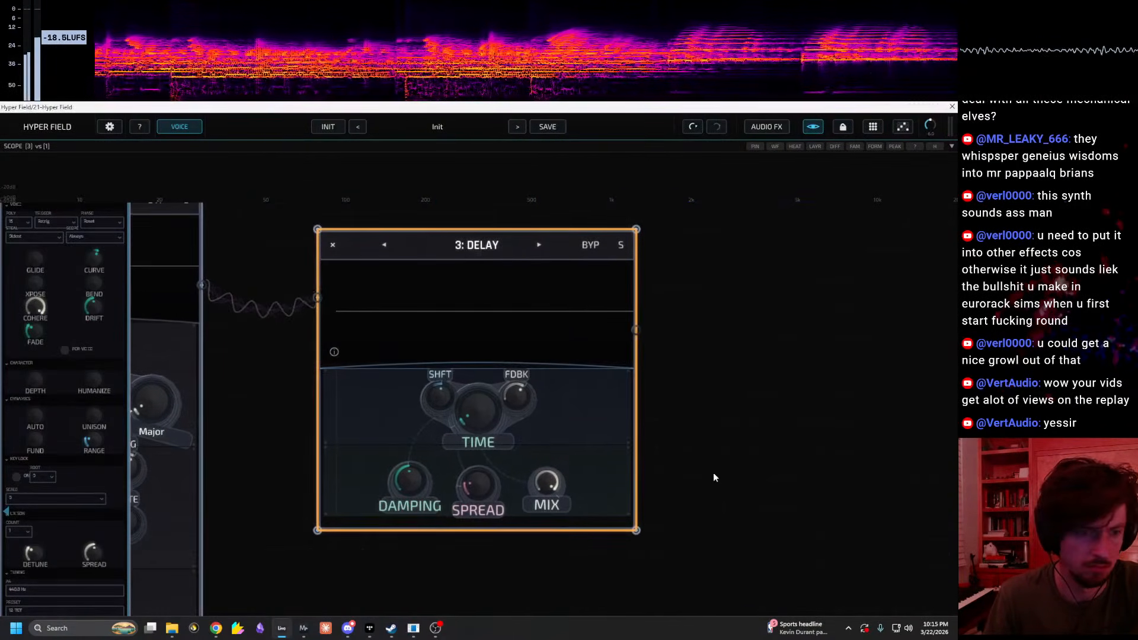
{"action": "left_click_drag", "start_coordinate": [479, 252], "coordinate": [830, 279]}
{"action": "left_click_drag", "start_coordinate": [794, 429], "coordinate": [786, 439]}
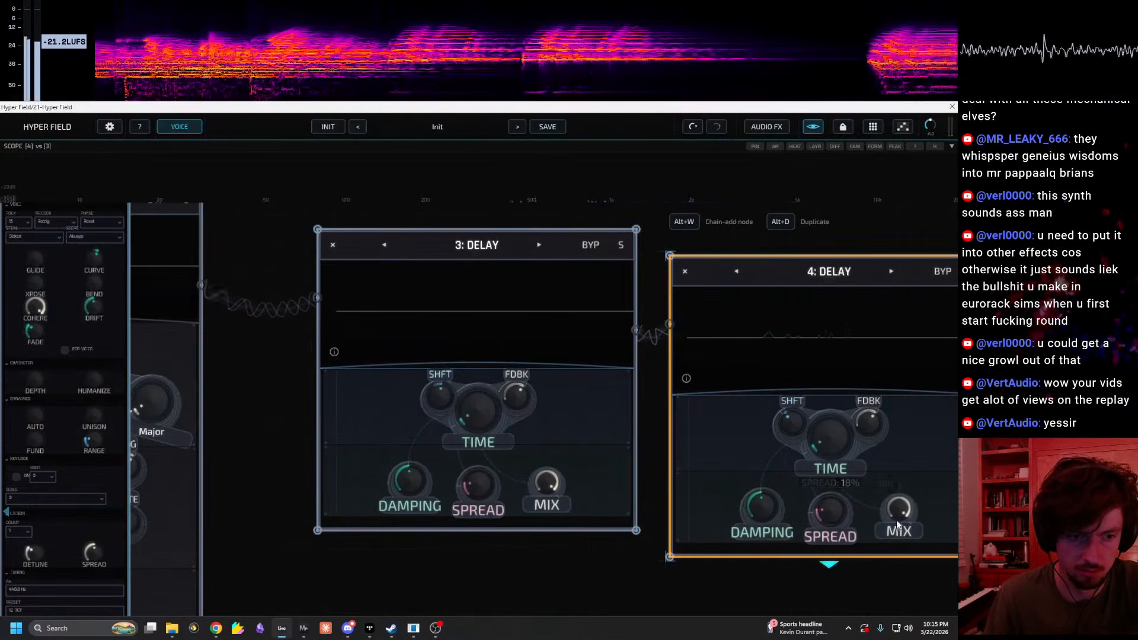
{"action": "left_click_drag", "start_coordinate": [894, 518], "coordinate": [876, 541]}
{"action": "left_click_drag", "start_coordinate": [555, 486], "coordinate": [529, 467]}
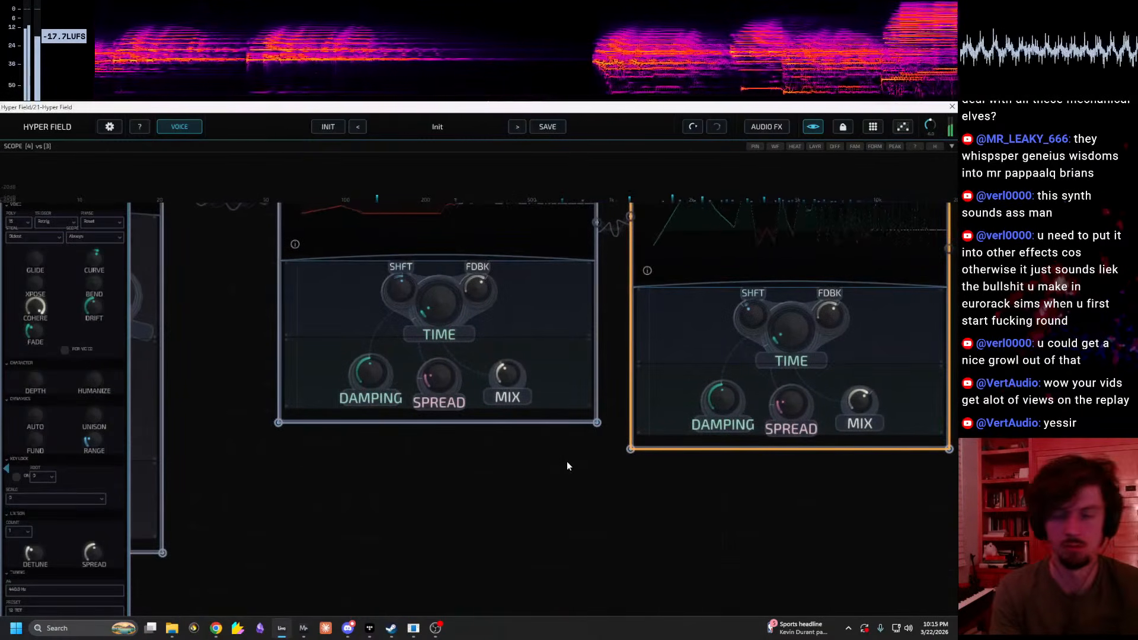
Step: Add a Crystal node after the second Delay node and position it so that it is connected in the chain
{"action": "left_click_drag", "start_coordinate": [699, 533], "coordinate": [396, 567]}
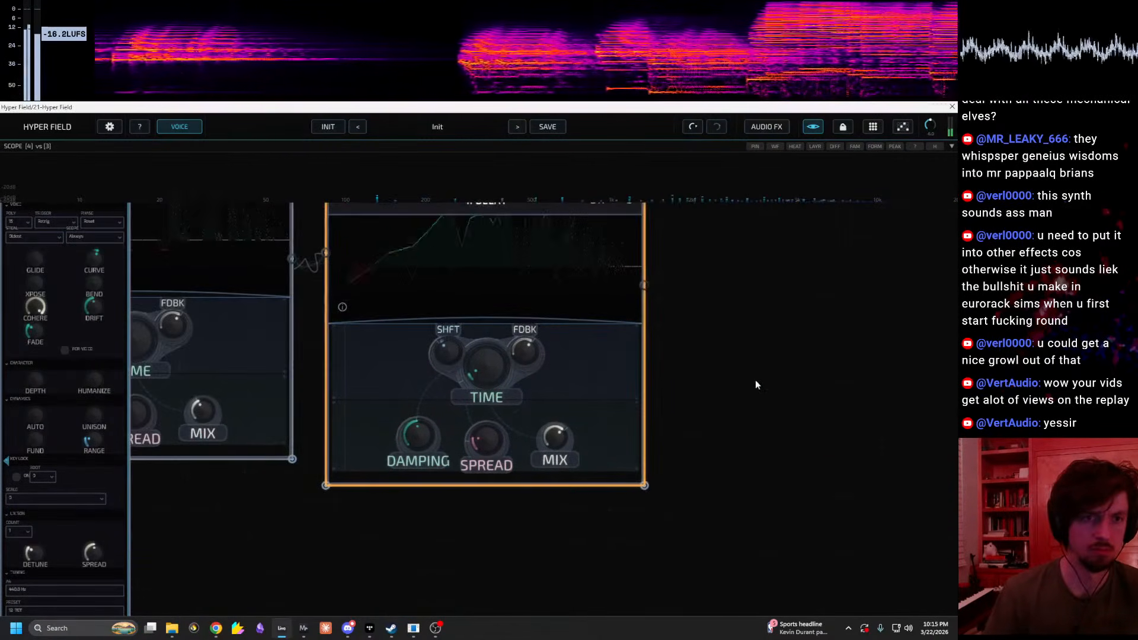
{"action": "left_click_drag", "start_coordinate": [755, 383], "coordinate": [674, 451]}
{"action": "double_click", "coordinate": [757, 385]}
{"action": "type", "text": "crs"}
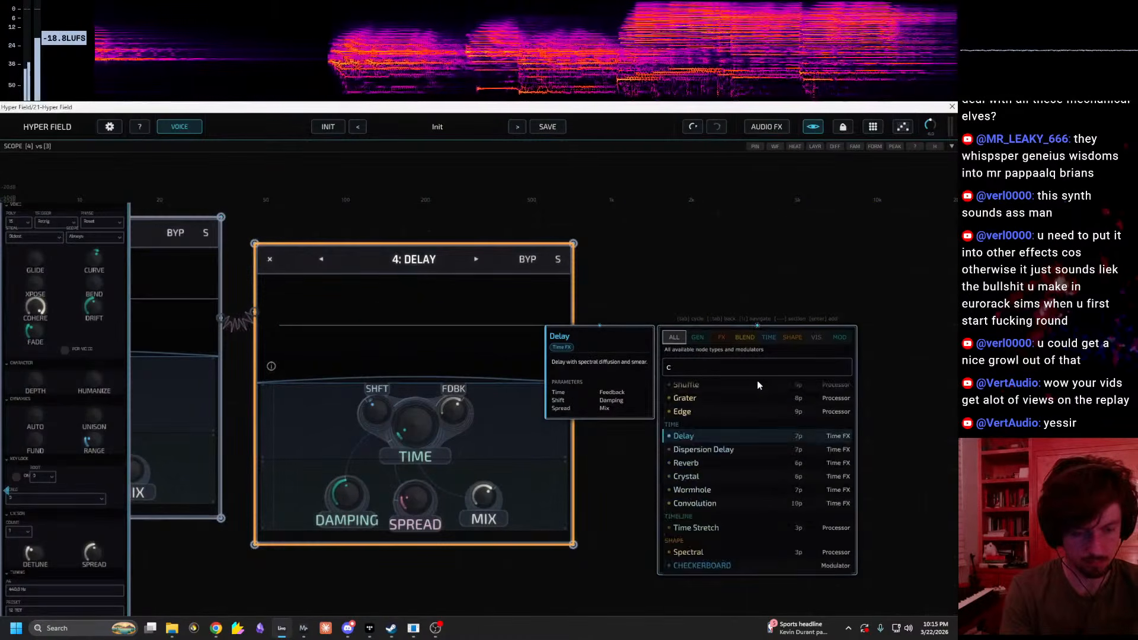
{"action": "key", "text": "Return"}
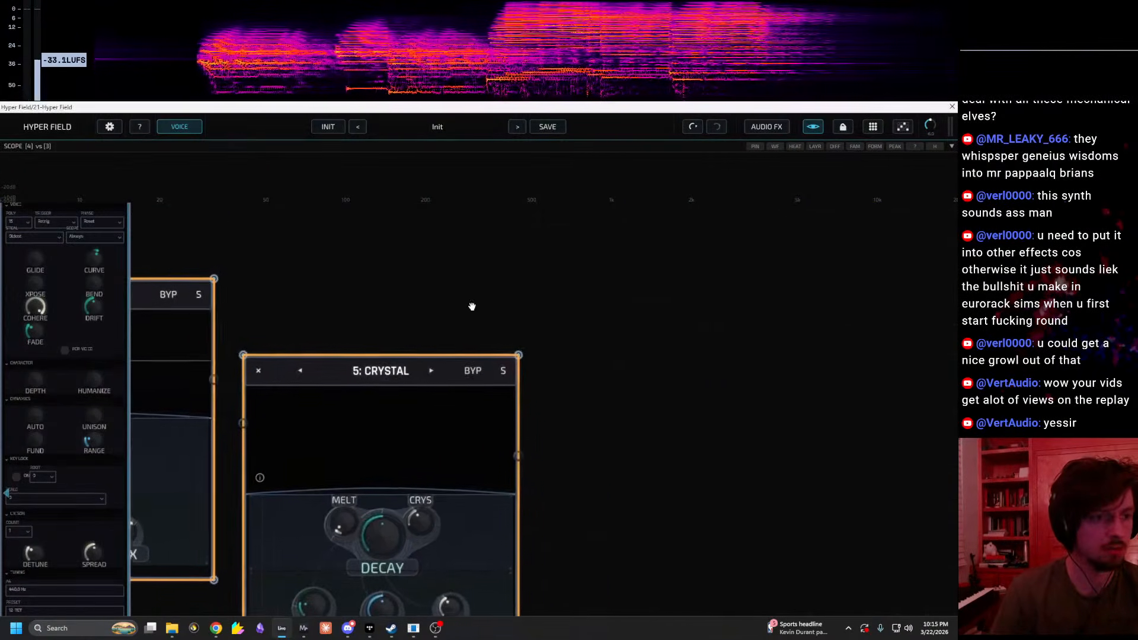
{"action": "left_click_drag", "start_coordinate": [452, 348], "coordinate": [585, 325]}
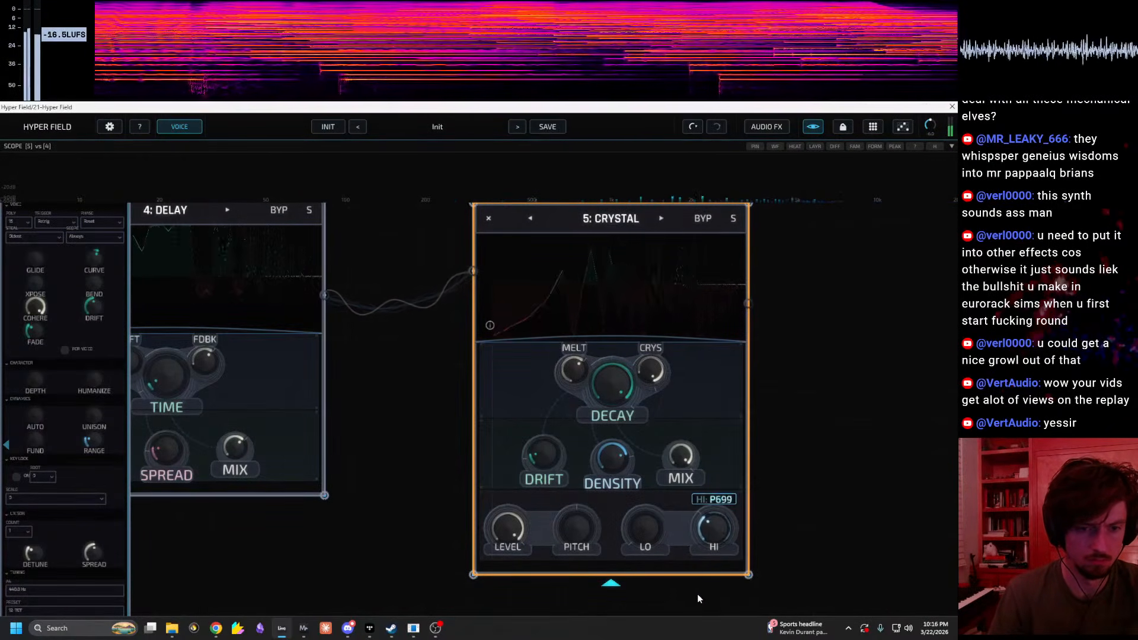
Step: Set the Crystal node's Drift to 9%, adjust its Decay and reduce its Hi cut
{"action": "left_click_drag", "start_coordinate": [552, 460], "coordinate": [541, 473]}
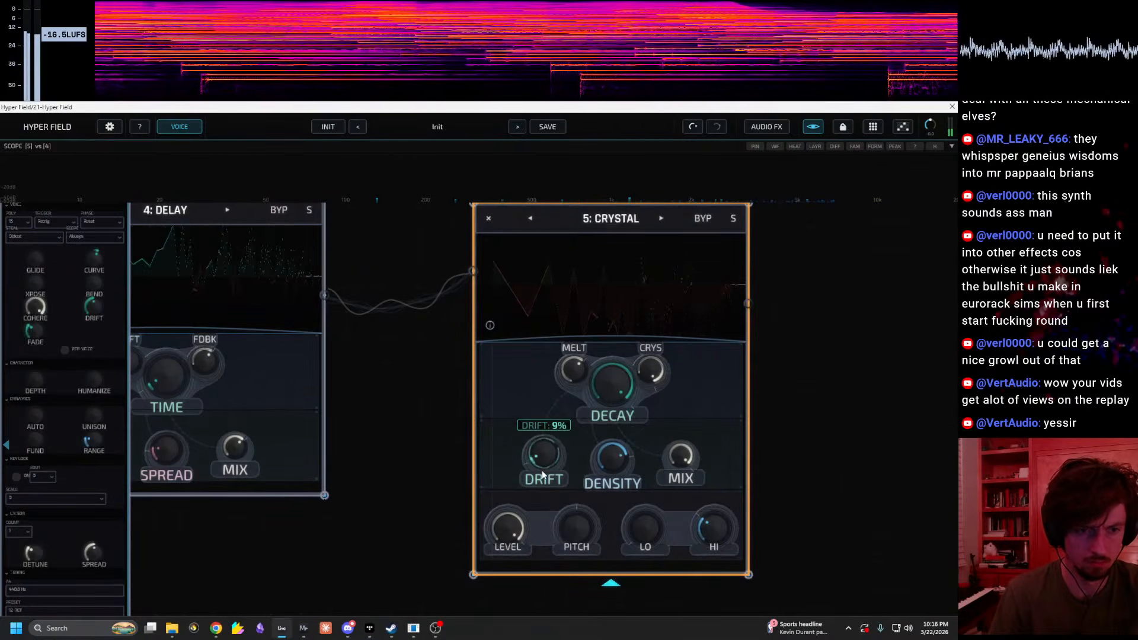
{"action": "left_click_drag", "start_coordinate": [618, 386], "coordinate": [612, 404]}
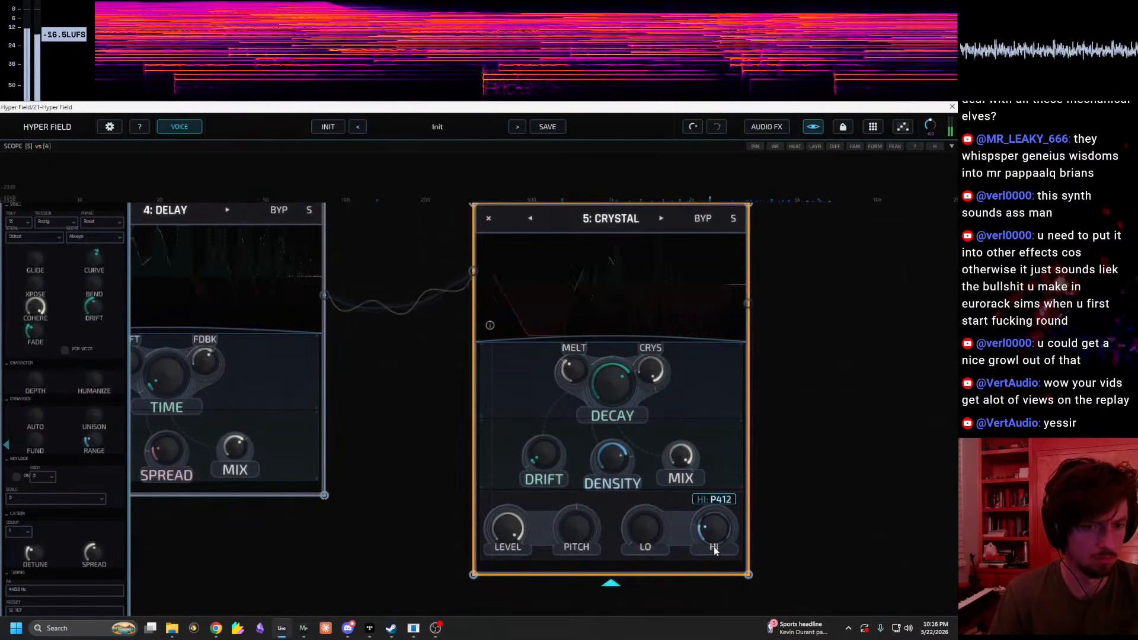
{"action": "left_click_drag", "start_coordinate": [714, 552], "coordinate": [707, 553]}
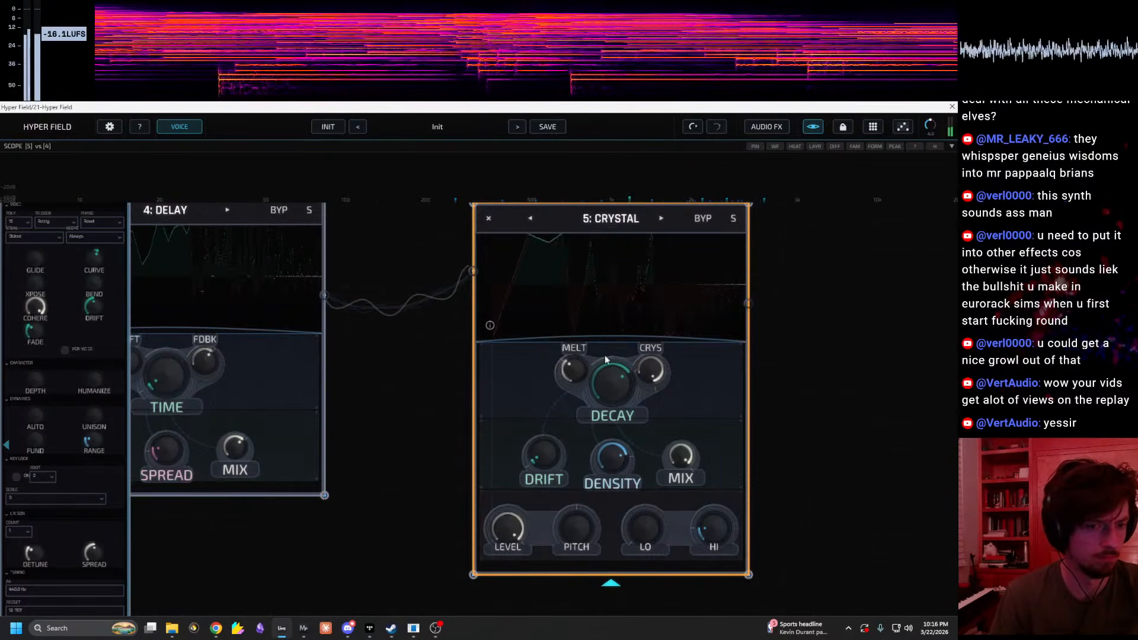
Step: Lower the plugin window within the screen and shift the computer keyboard down two octaves to C0 to D1
{"action": "left_click_drag", "start_coordinate": [598, 108], "coordinate": [671, 146]}
{"action": "scroll", "coordinate": [749, 516], "scroll_direction": "down", "scroll_amount": 3}
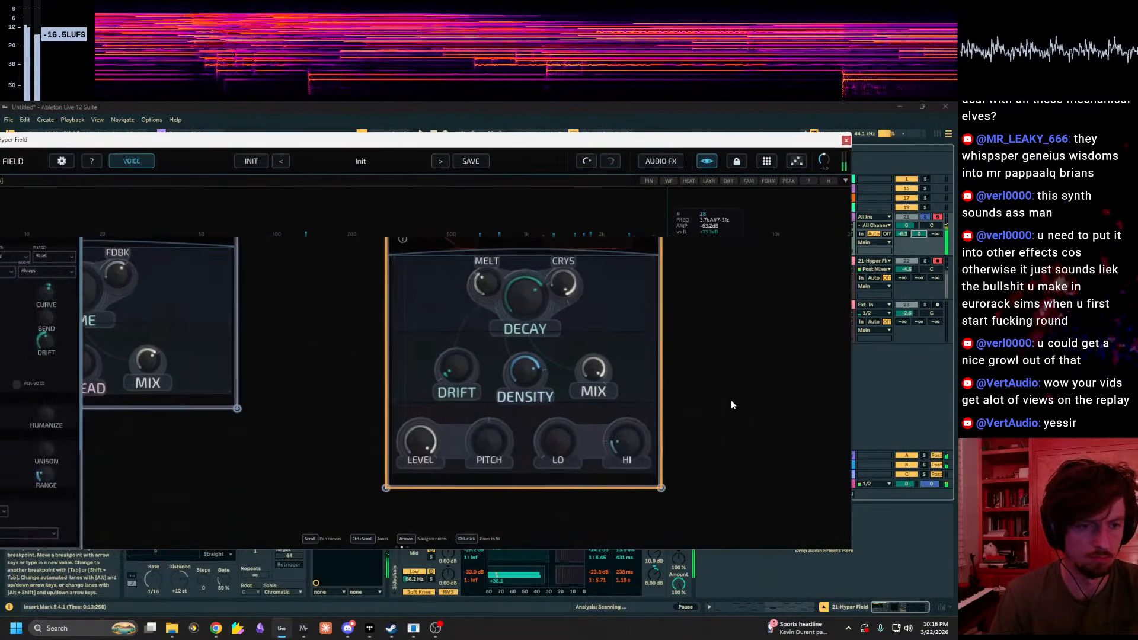
{"action": "key", "text": "z"}
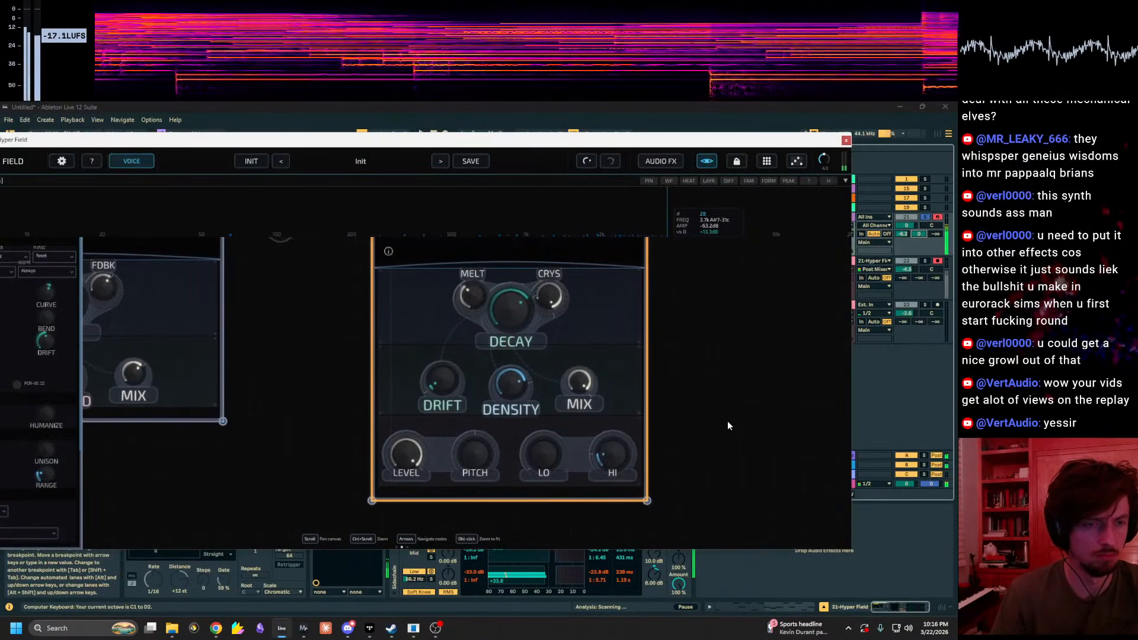
{"action": "key", "text": "z"}
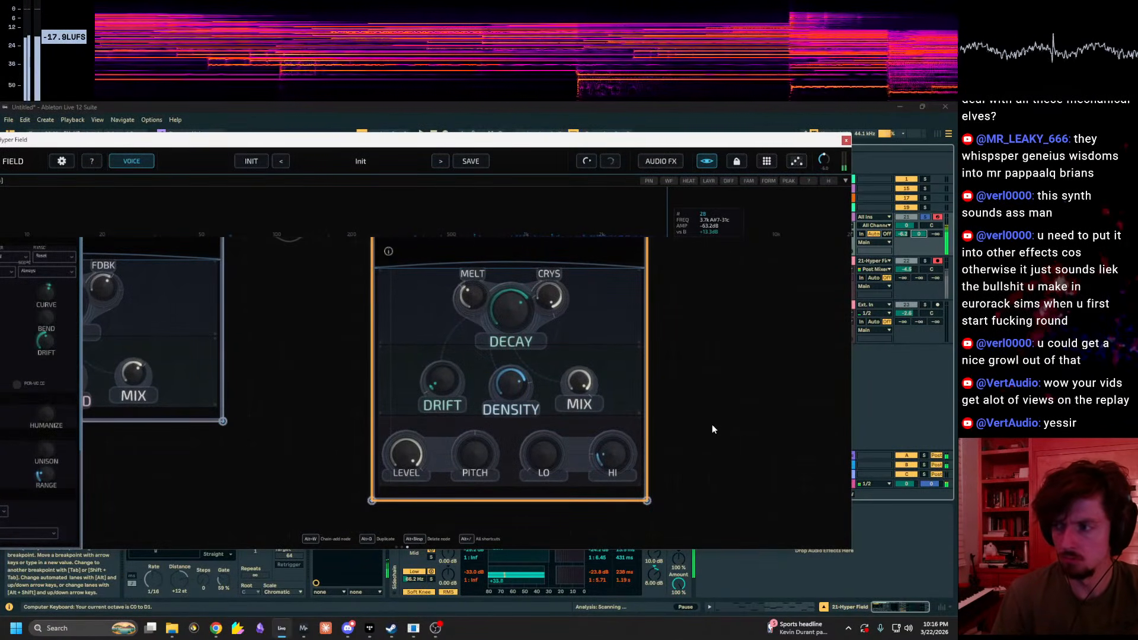
Step: Darken the Crystal effect further by bringing its Hi cut below P173
{"action": "left_click_drag", "start_coordinate": [697, 421], "coordinate": [628, 433]}
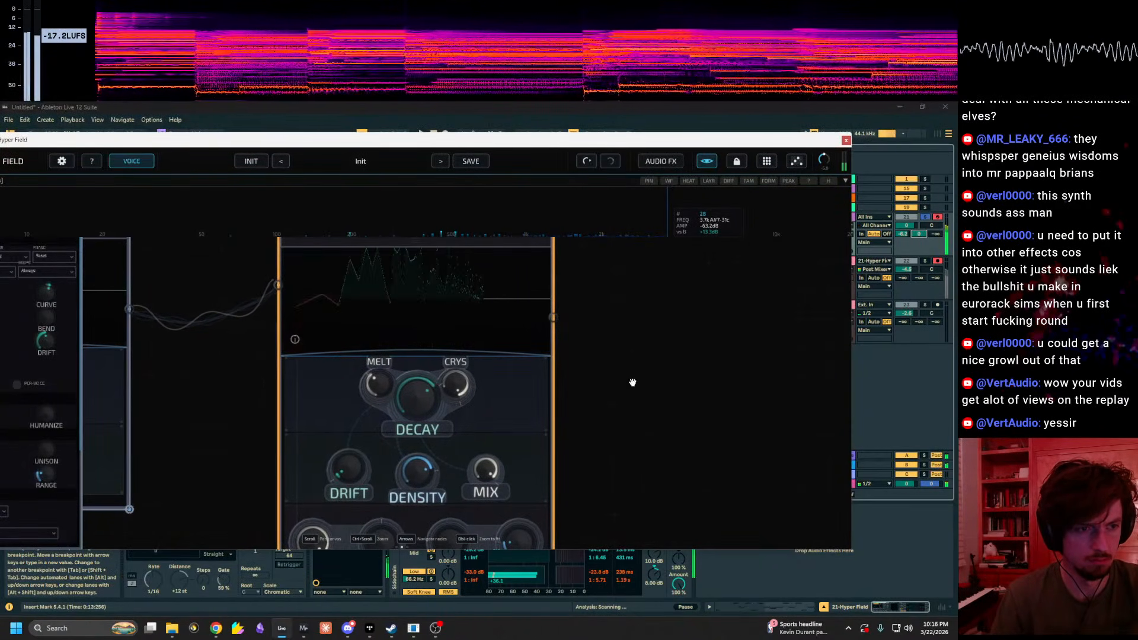
{"action": "left_click_drag", "start_coordinate": [625, 384], "coordinate": [727, 334]}
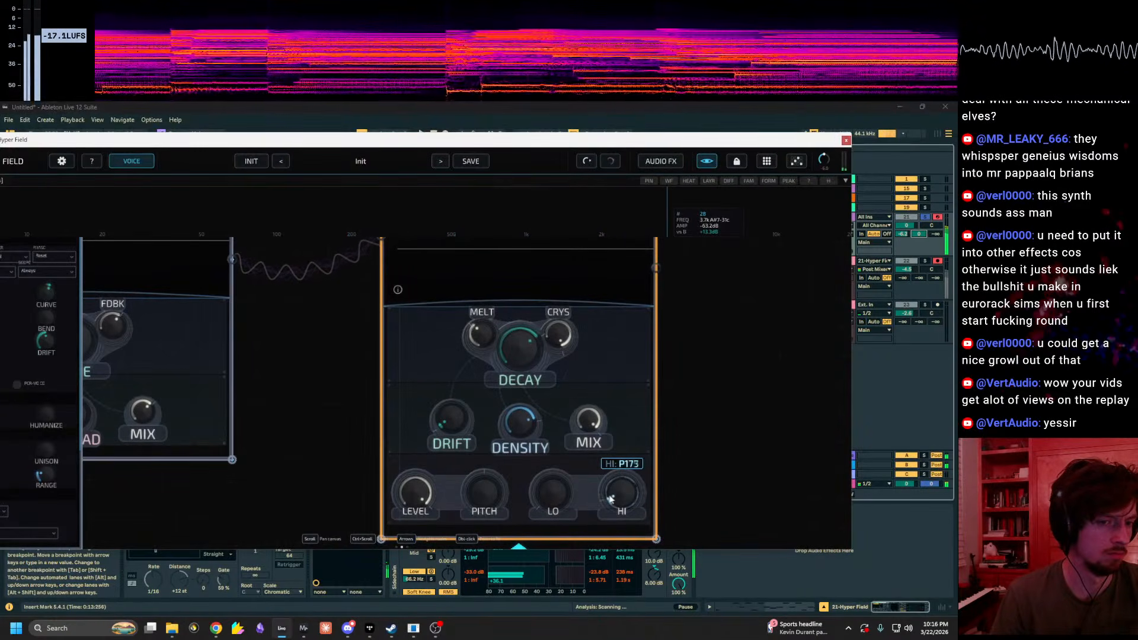
{"action": "left_click_drag", "start_coordinate": [614, 504], "coordinate": [620, 531]}
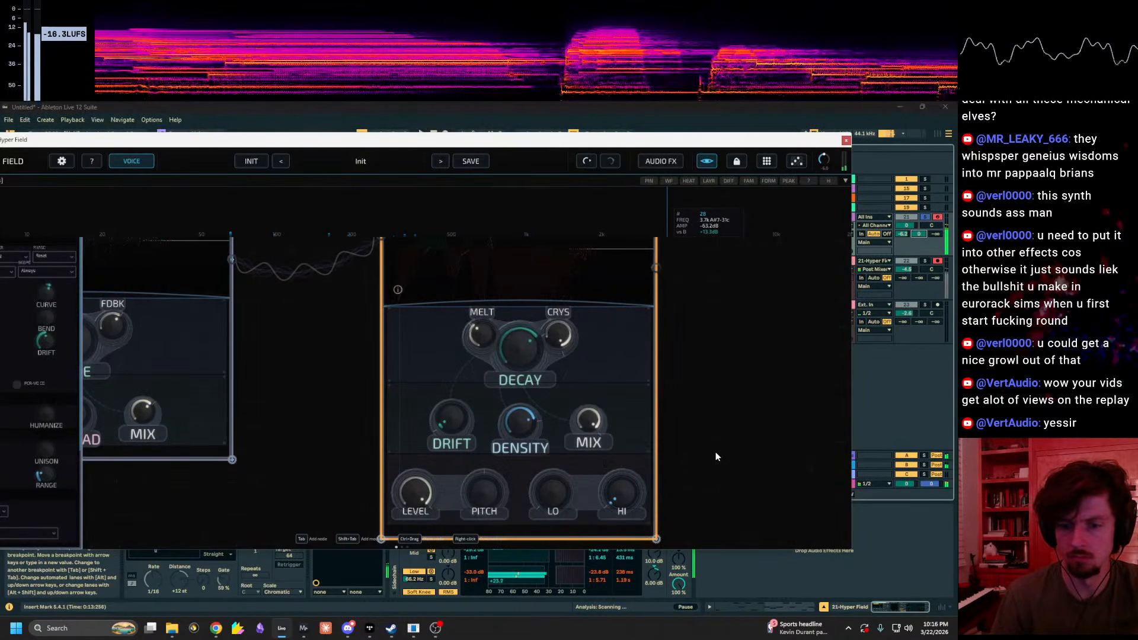
{"action": "left_click_drag", "start_coordinate": [739, 423], "coordinate": [693, 438]}
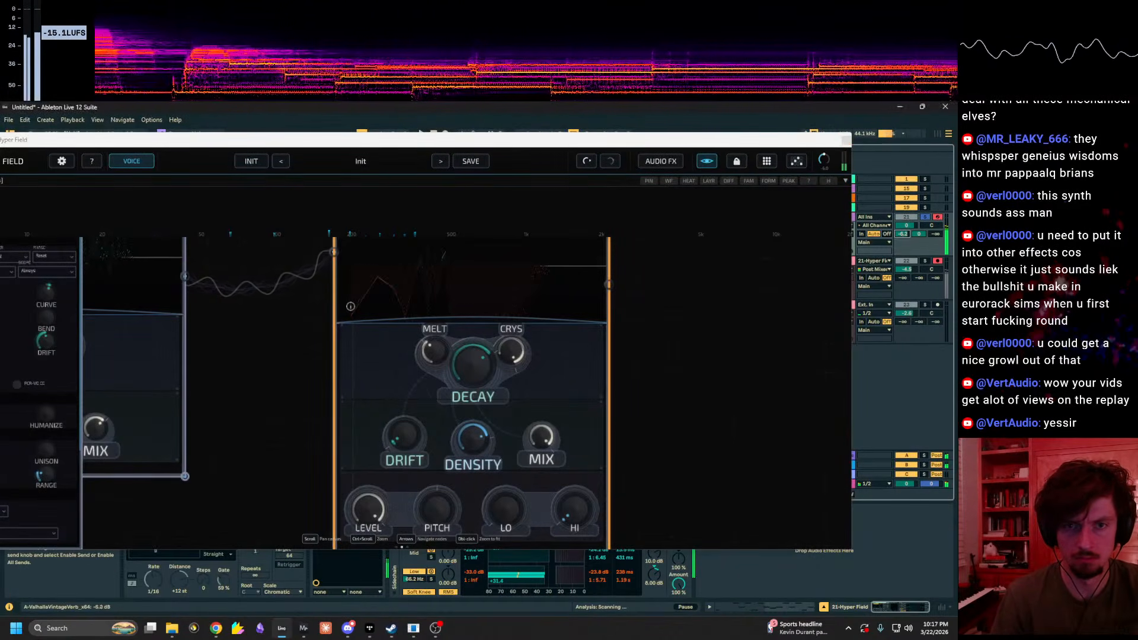
Step: Search the whole browser library for "roar" and add the Roar audio effect to the Hyper Field track
{"action": "left_click", "coordinate": [743, 575]}
{"action": "left_click_drag", "start_coordinate": [292, 147], "coordinate": [688, 149]}
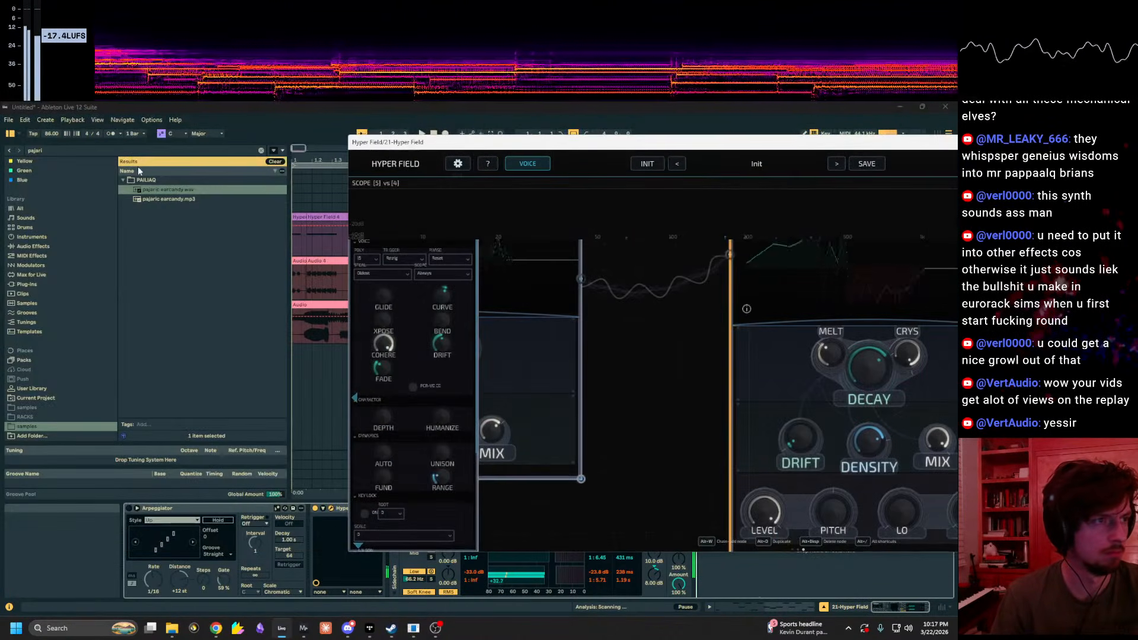
{"action": "type", "text": "roar"}
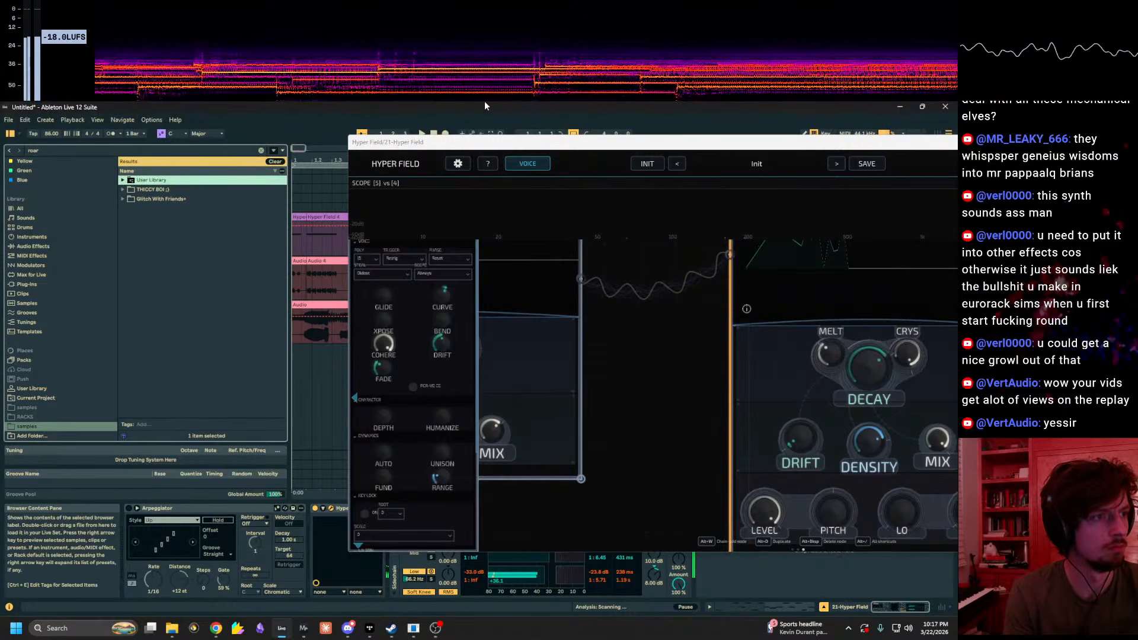
{"action": "left_click", "coordinate": [36, 208]}
{"action": "double_click", "coordinate": [164, 231]}
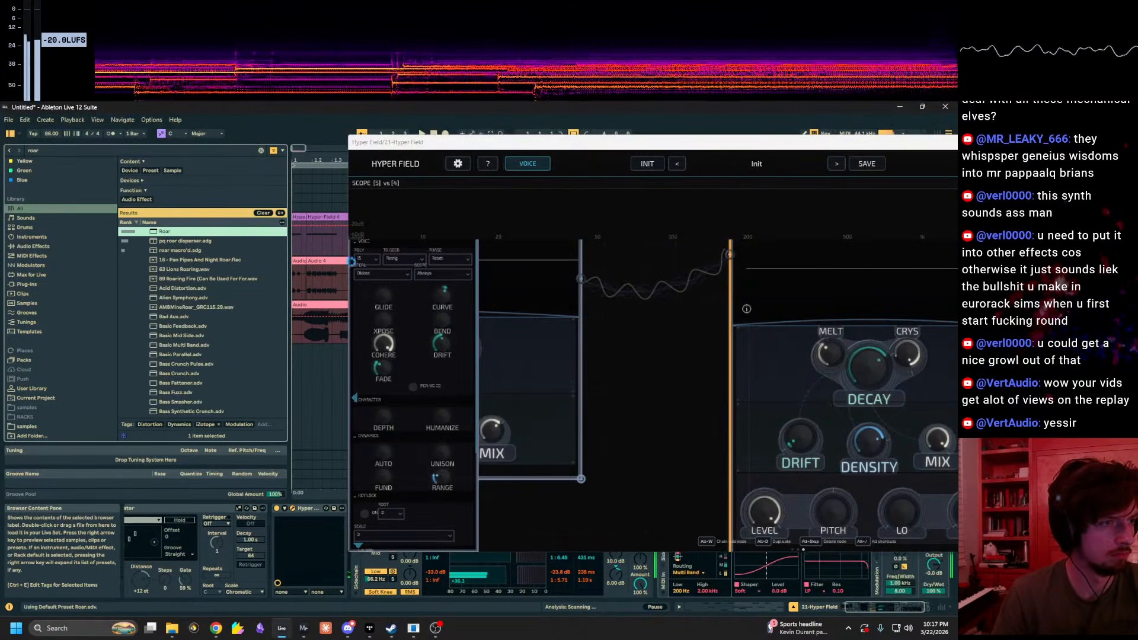
Step: Move the plugin window clear of Roar, raise its low-band shaper Amount and Bias, and display the mid band
{"action": "left_click_drag", "start_coordinate": [711, 149], "coordinate": [173, 192]}
{"action": "left_click_drag", "start_coordinate": [761, 530], "coordinate": [801, 517]}
{"action": "left_click", "coordinate": [806, 509]}
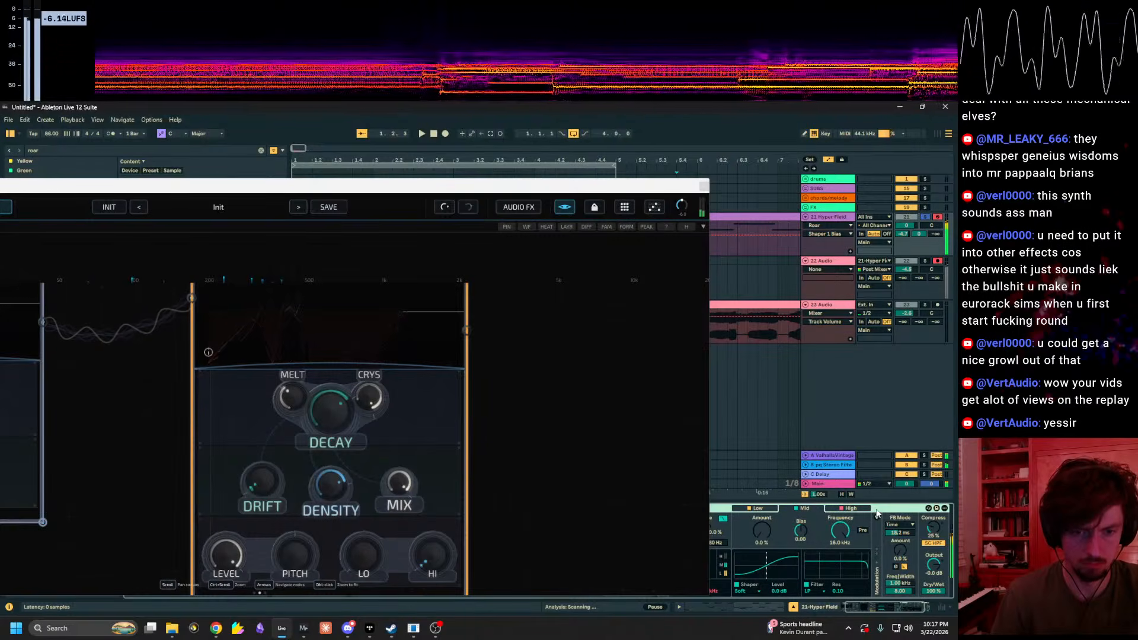
Step: Set Roar's low crossover to 103 Hz and its mid-band shaper to 40% Amount and 0.38 Bias
{"action": "left_click_drag", "start_coordinate": [540, 186], "coordinate": [351, 183]}
{"action": "left_click_drag", "start_coordinate": [682, 591], "coordinate": [683, 608]}
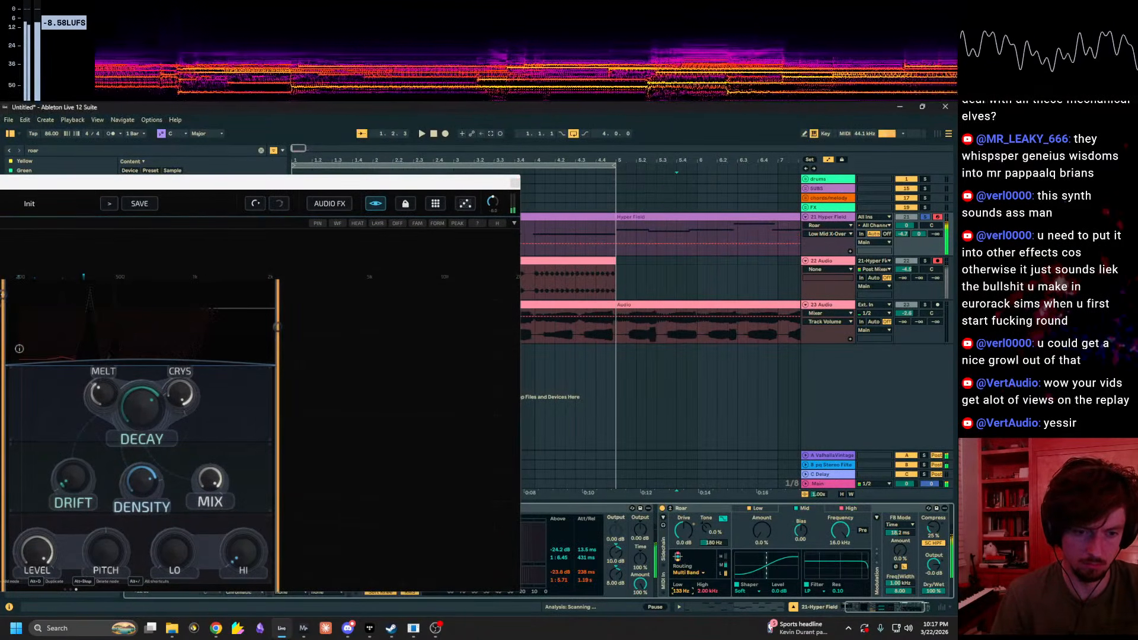
{"action": "left_click_drag", "start_coordinate": [763, 533], "coordinate": [802, 513]}
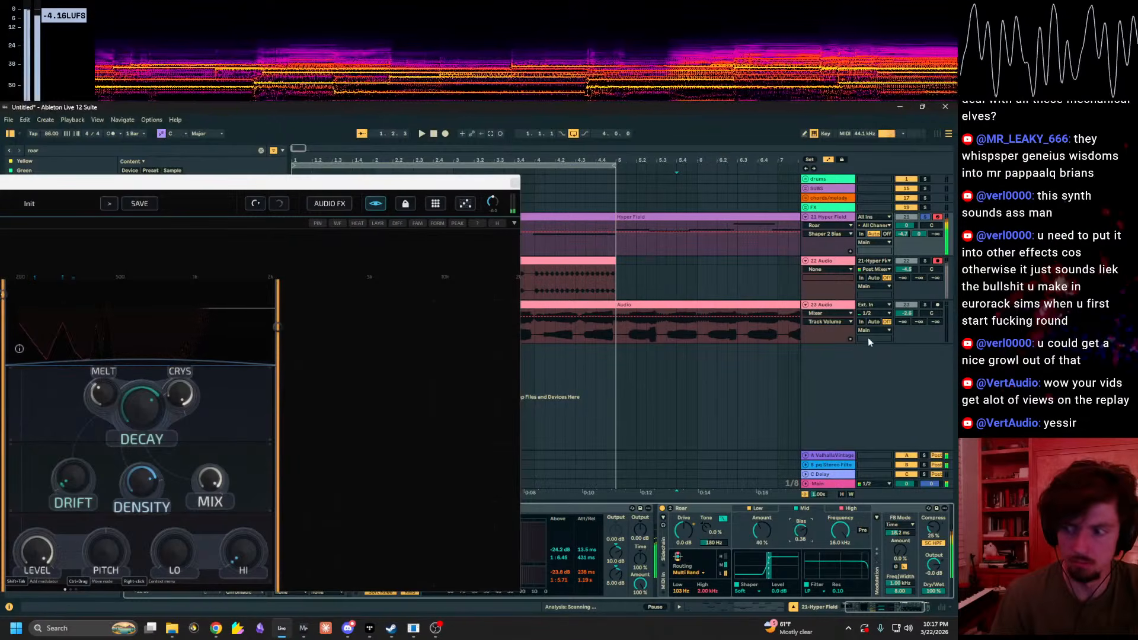
Step: Duplicate the Roar device and adjust the low-band shaper Amount of the copy
{"action": "left_click", "coordinate": [716, 511]}
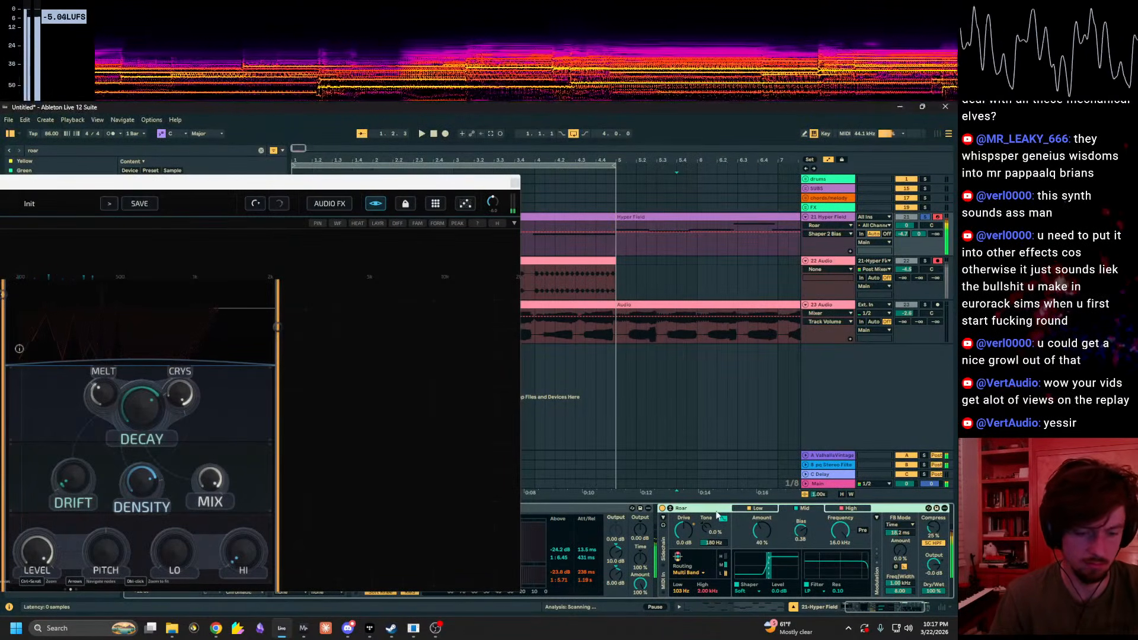
{"action": "key", "text": "ctrl+d"}
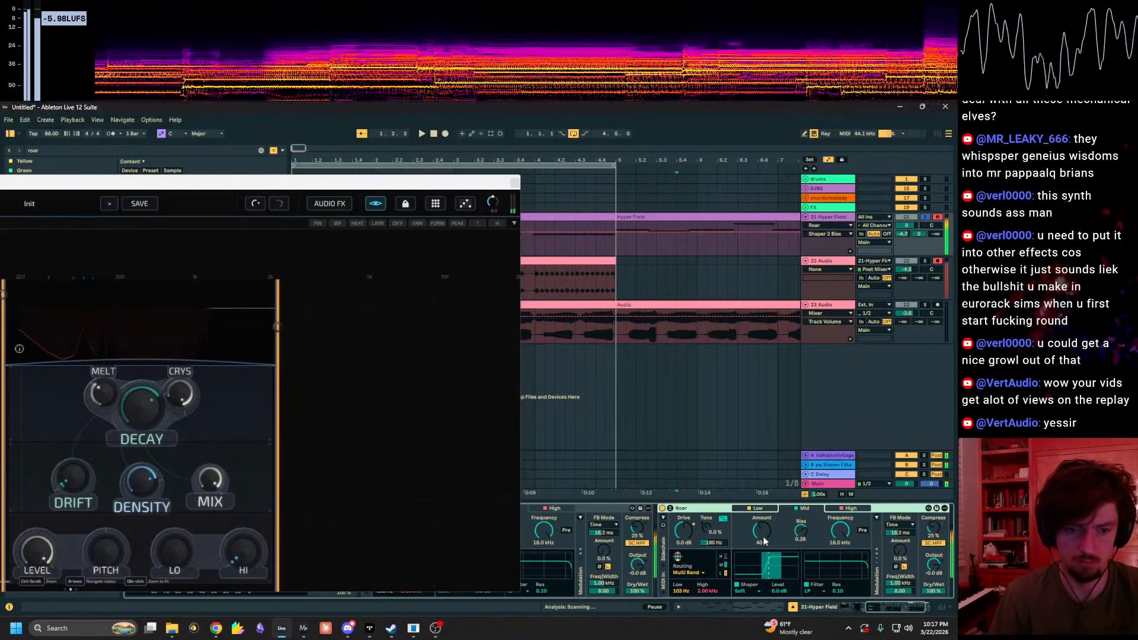
{"action": "left_click", "coordinate": [761, 509]}
{"action": "left_click_drag", "start_coordinate": [762, 531], "coordinate": [762, 520]}
Step: Reduce the mid-band shaper Amount and Bias in the duplicated Roar
{"action": "left_click", "coordinate": [806, 510]}
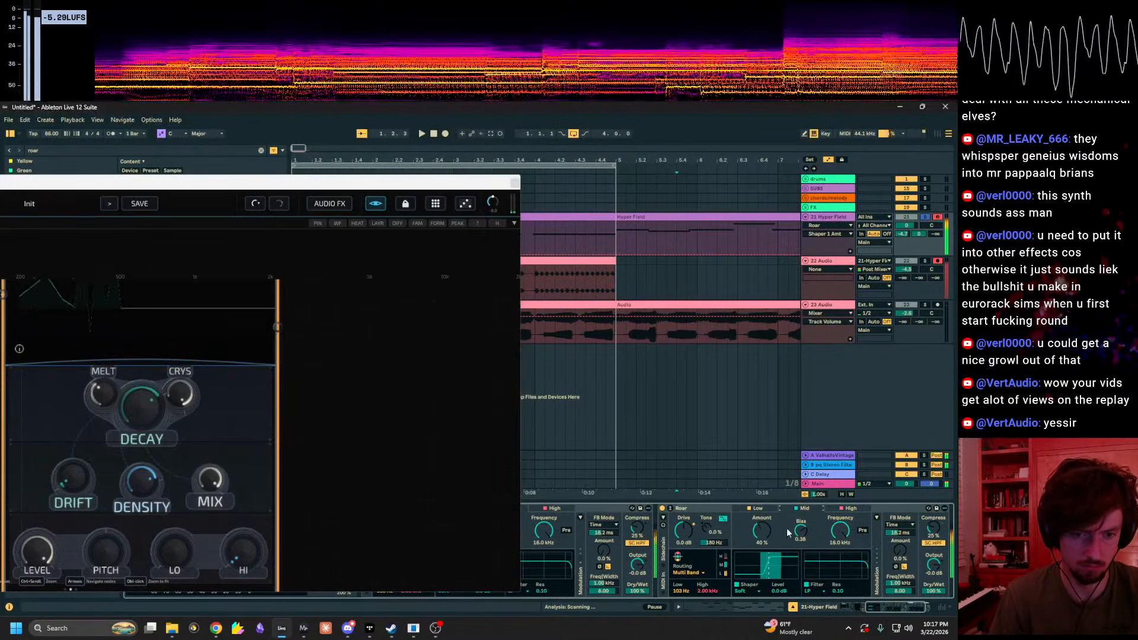
{"action": "left_click", "coordinate": [800, 530]}
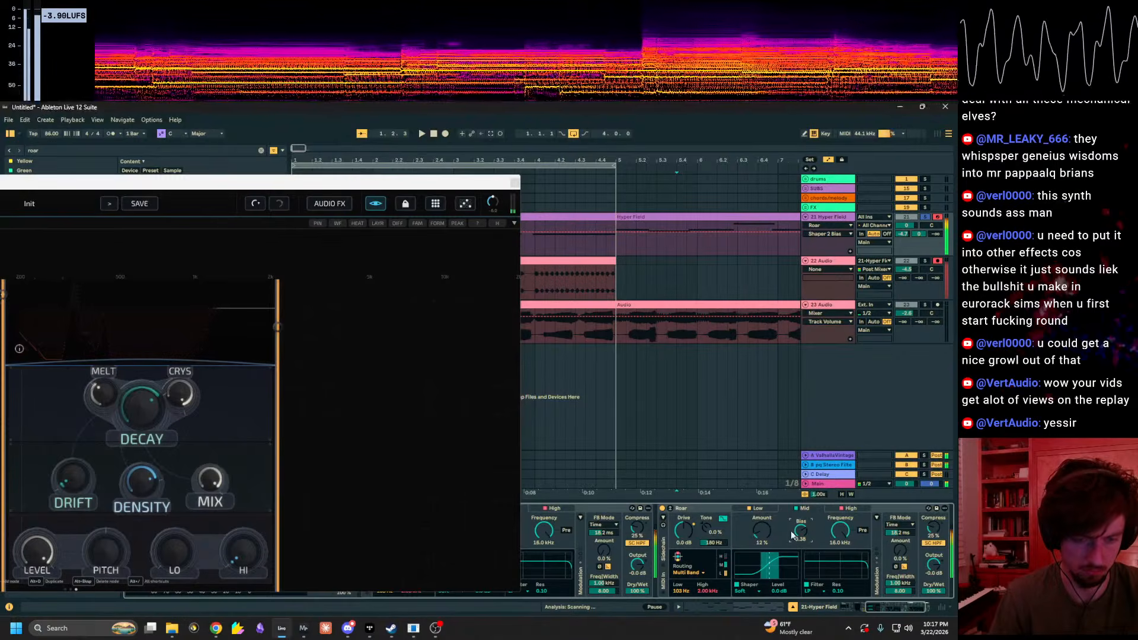
{"action": "left_click_drag", "start_coordinate": [801, 531], "coordinate": [801, 551]}
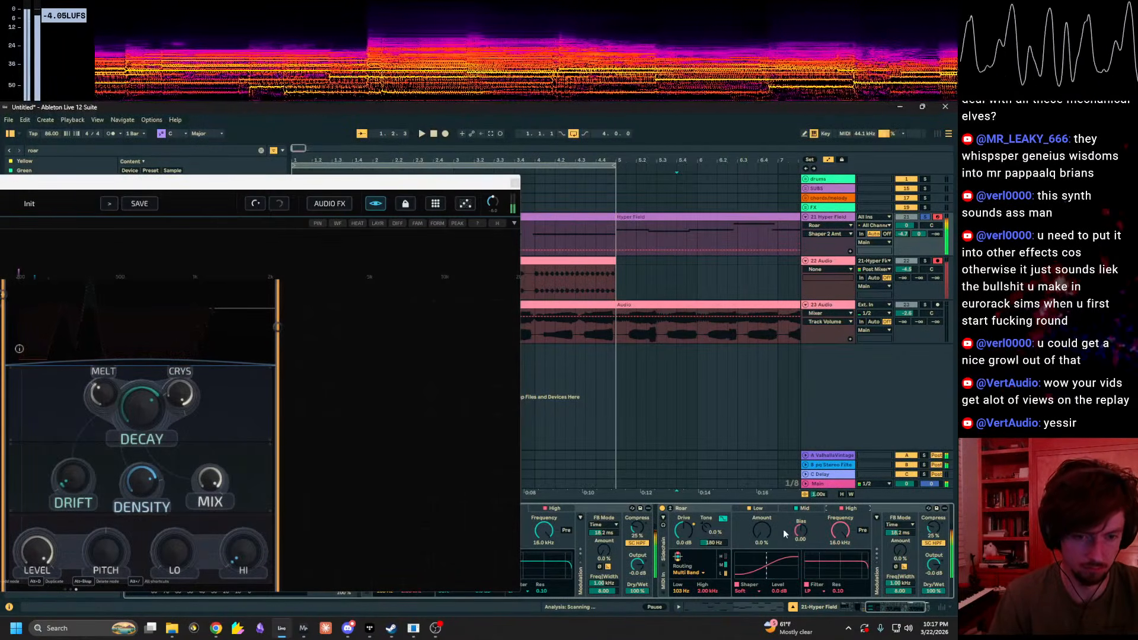
Step: Bring the plugin window back into view and set the Crystal node's Hi cut to P7
{"action": "left_click_drag", "start_coordinate": [315, 186], "coordinate": [523, 180]}
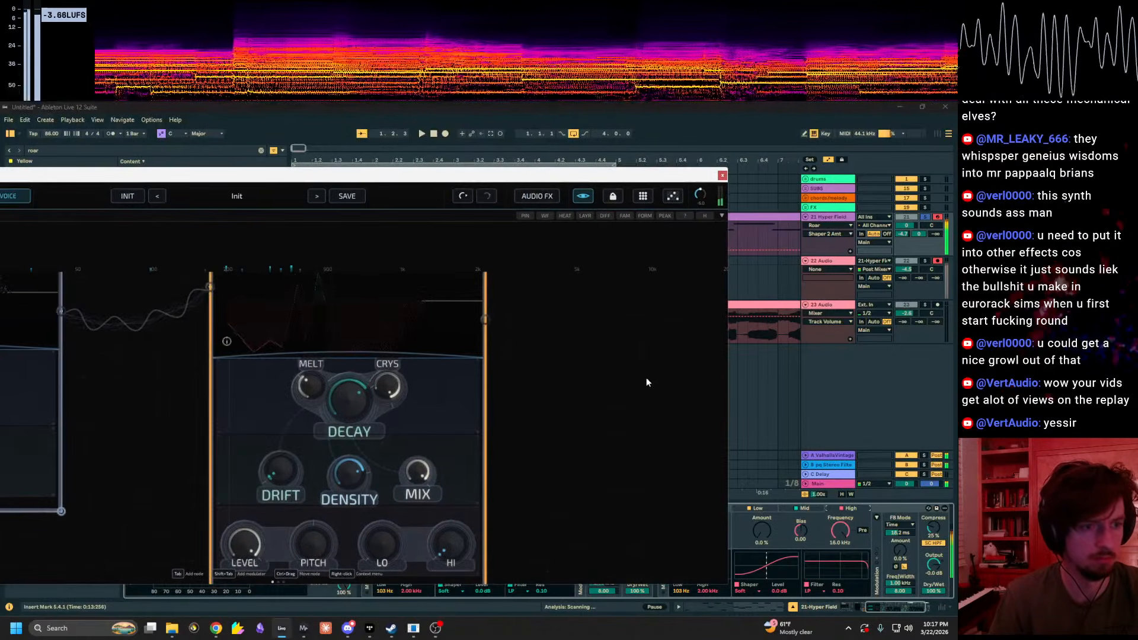
{"action": "left_click_drag", "start_coordinate": [649, 377], "coordinate": [676, 302]}
{"action": "left_click", "coordinate": [476, 474]}
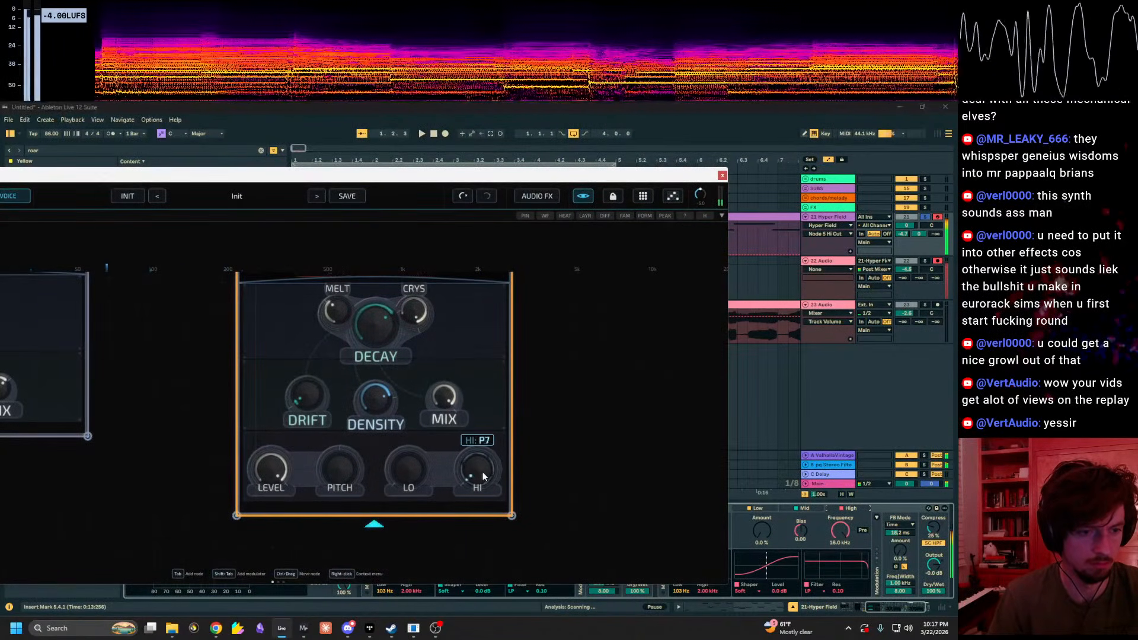
Step: Sweep the Crystal node's Hi cut up and down, ending at P97, and set its Decay to 98%
{"action": "left_click_drag", "start_coordinate": [481, 471], "coordinate": [483, 466]}
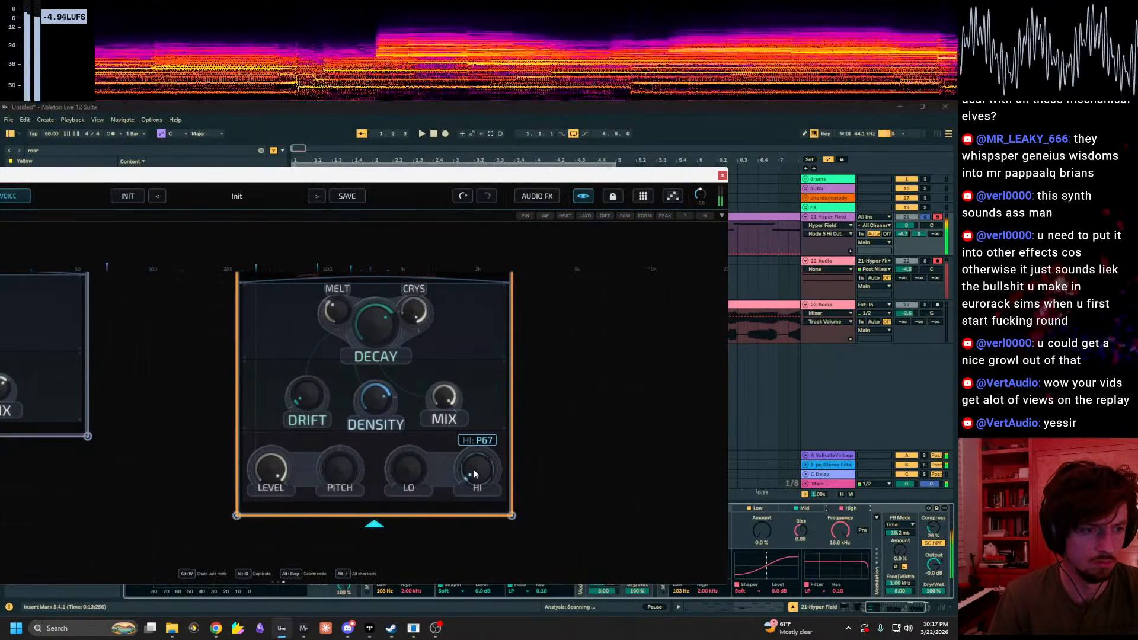
{"action": "left_click_drag", "start_coordinate": [479, 470], "coordinate": [480, 470]}
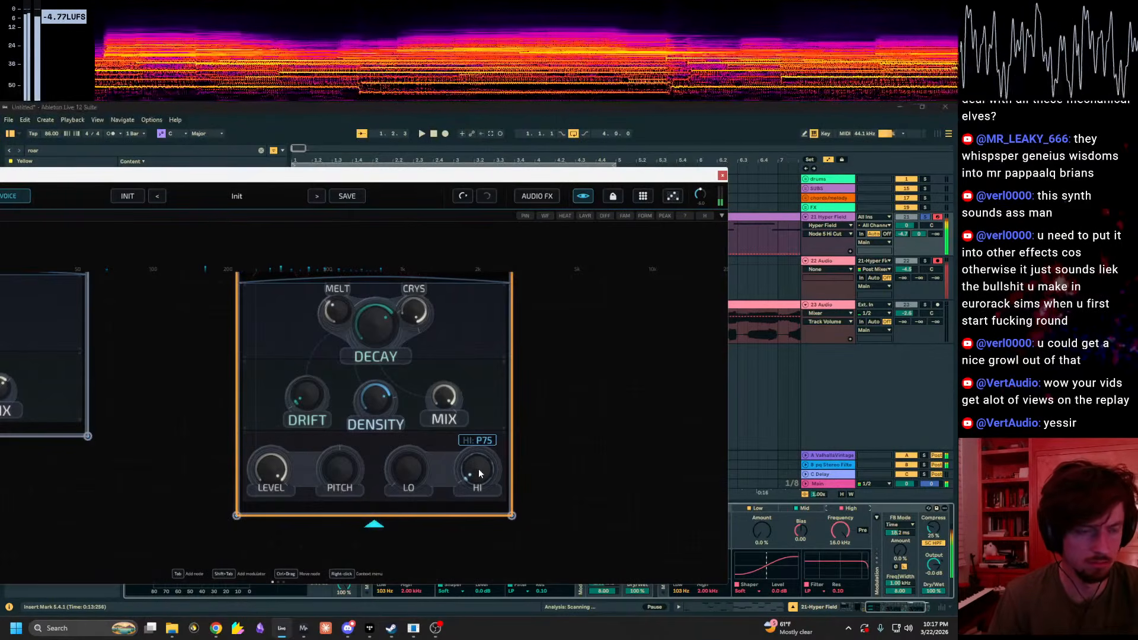
{"action": "mouse_move", "coordinate": [476, 470]}
{"action": "left_mouse_down"}
{"action": "mouse_move", "coordinate": [463, 473]}
{"action": "mouse_move", "coordinate": [483, 474]}
{"action": "left_mouse_up"}
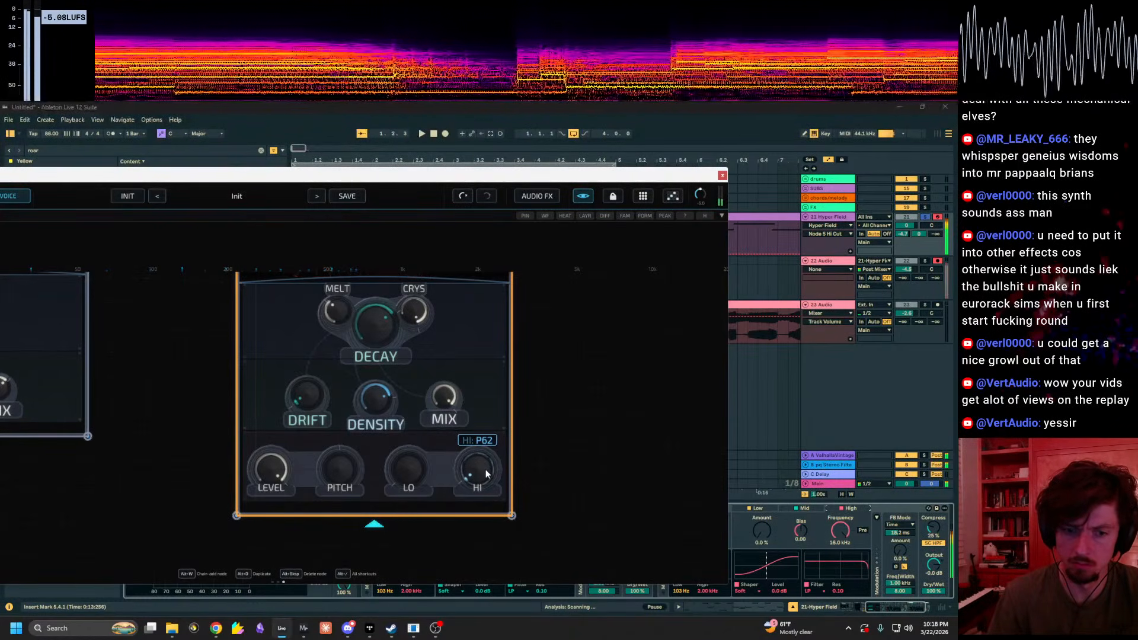
{"action": "left_click_drag", "start_coordinate": [485, 468], "coordinate": [489, 467]}
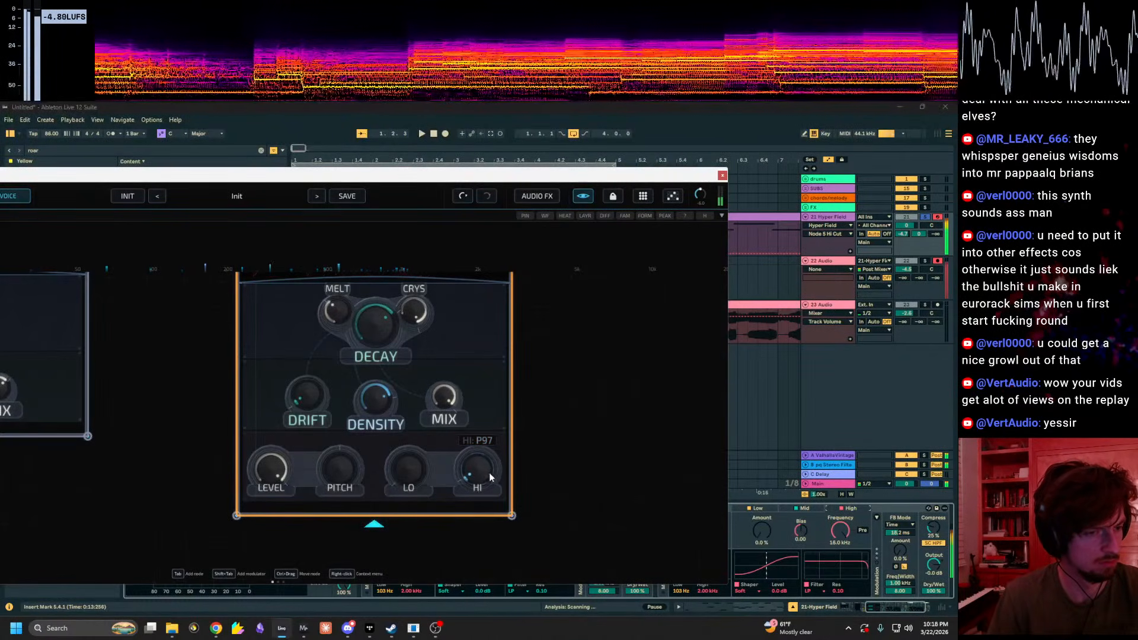
{"action": "left_click_drag", "start_coordinate": [546, 405], "coordinate": [517, 464]}
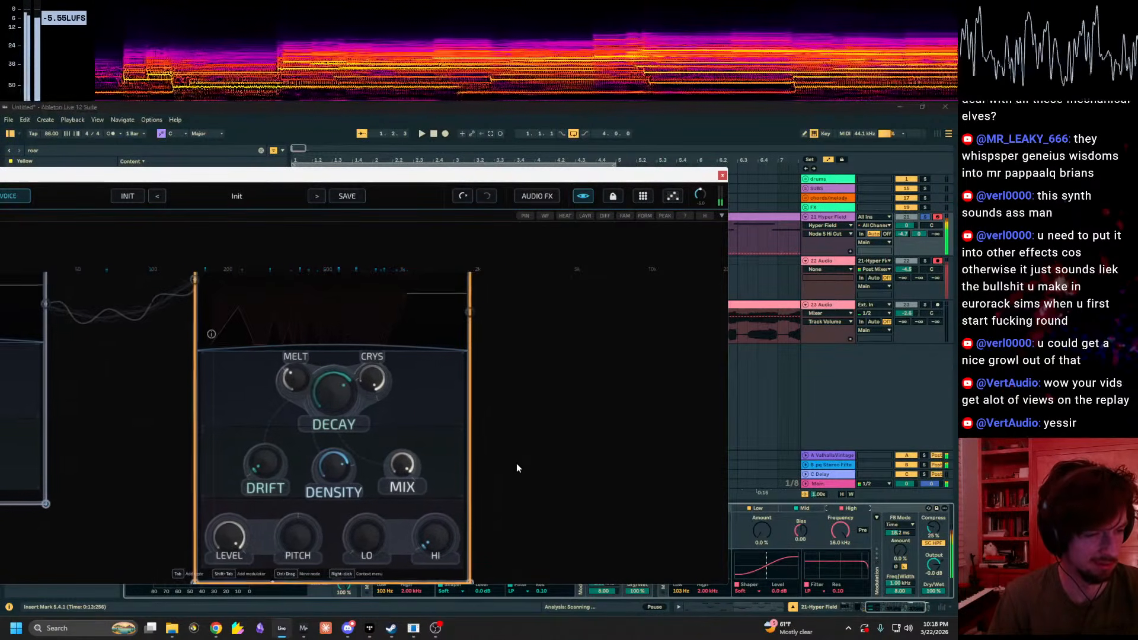
{"action": "left_click_drag", "start_coordinate": [297, 379], "coordinate": [356, 368]}
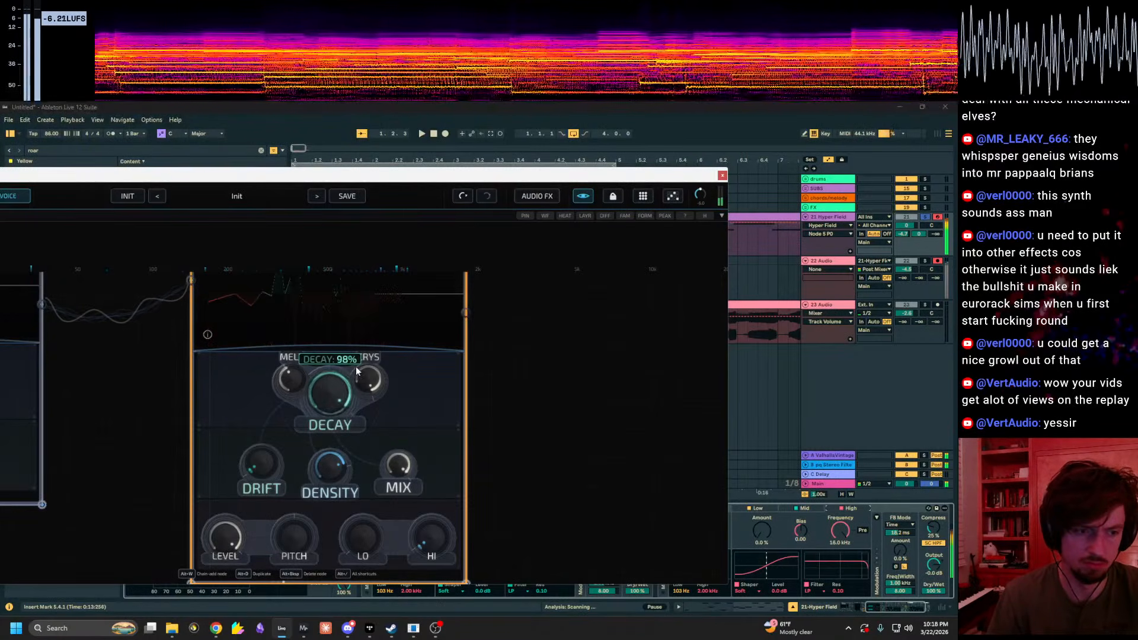
Step: Bring the Crystal node's Hi cut down in stages through P50 and P36 to P17
{"action": "mouse_move", "coordinate": [510, 453]}
{"action": "left_mouse_down"}
{"action": "mouse_move", "coordinate": [589, 419]}
{"action": "mouse_move", "coordinate": [590, 385]}
{"action": "mouse_move", "coordinate": [506, 464]}
{"action": "left_mouse_up"}
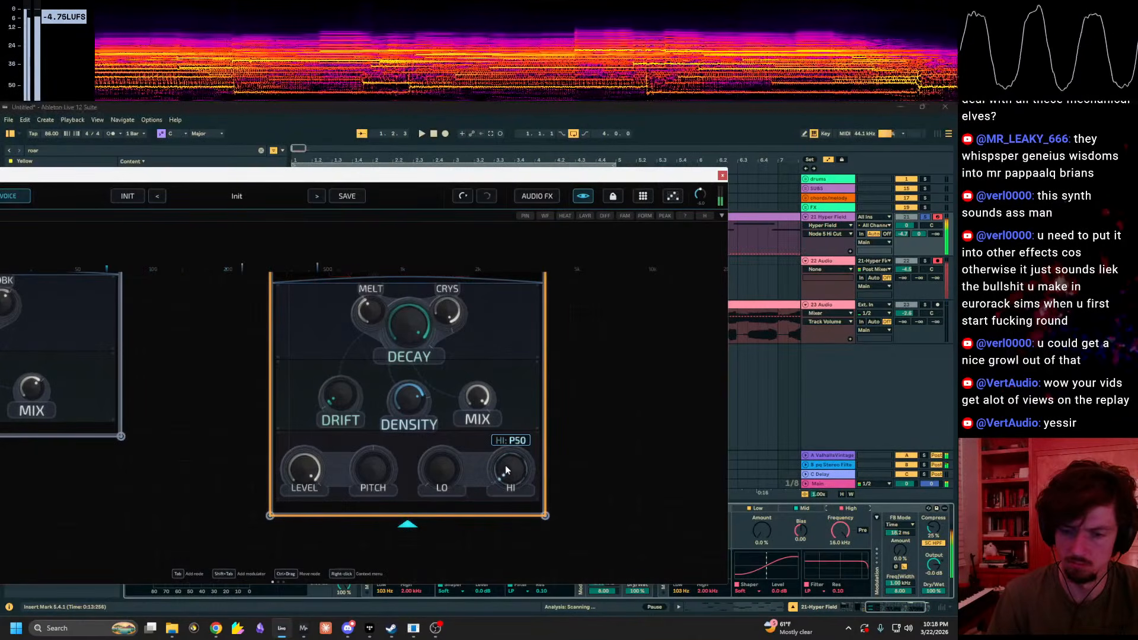
{"action": "left_click_drag", "start_coordinate": [505, 466], "coordinate": [505, 467]}
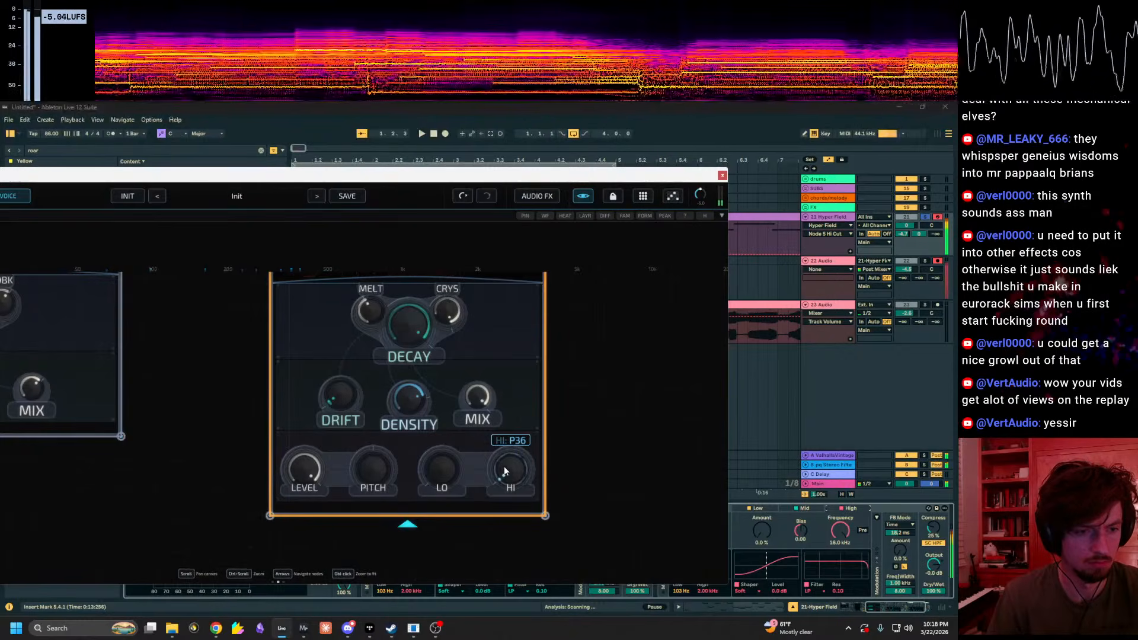
{"action": "left_click_drag", "start_coordinate": [503, 468], "coordinate": [502, 467]}
Step: Move the plugin window aside and lower the Amount of the multiband dynamics device on the Hyper Field track
{"action": "left_click_drag", "start_coordinate": [579, 446], "coordinate": [549, 470]}
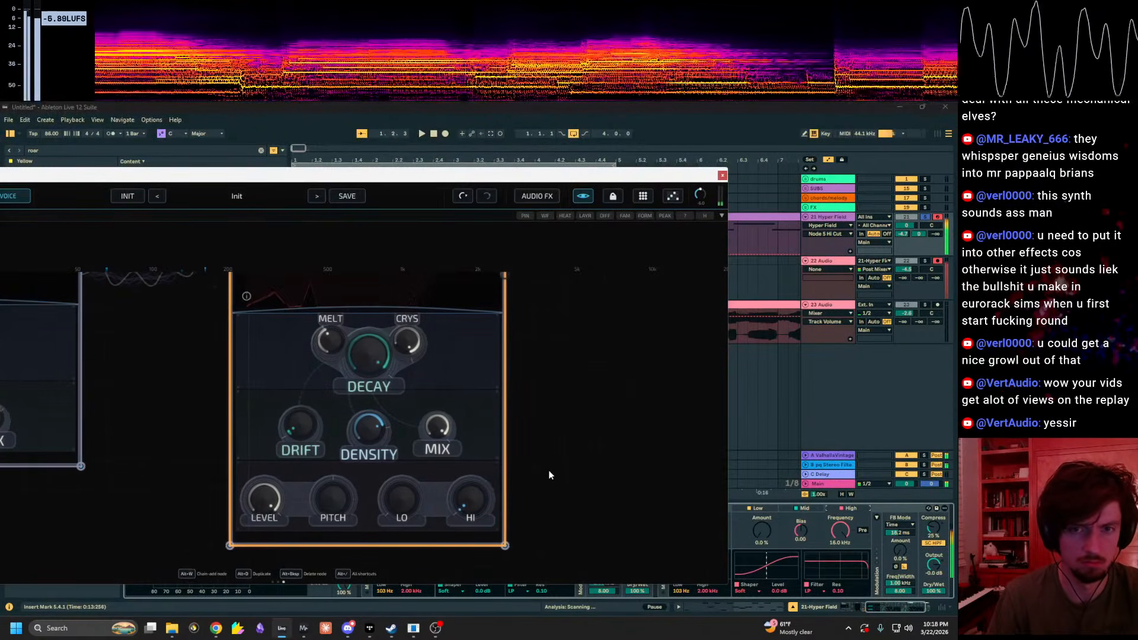
{"action": "left_click_drag", "start_coordinate": [615, 176], "coordinate": [952, 177]}
{"action": "left_click_drag", "start_coordinate": [344, 584], "coordinate": [344, 611]}
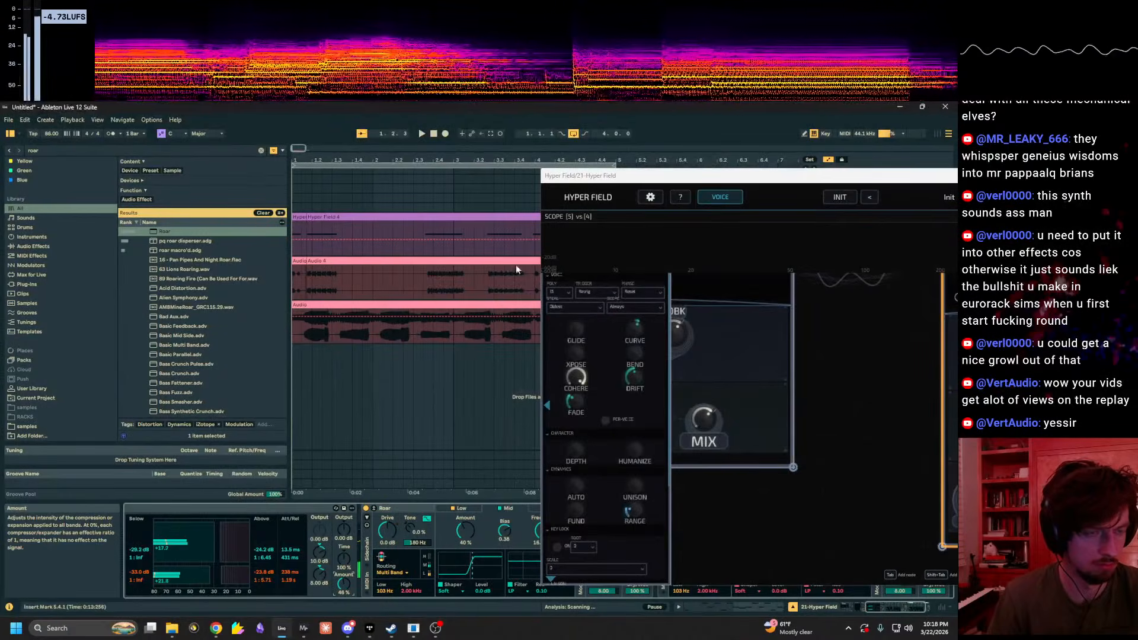
Step: Clear the plugin window off the arrangement and place the start position at bar 10 on the Hyper Field track
{"action": "left_click_drag", "start_coordinate": [473, 161], "coordinate": [474, 136]}
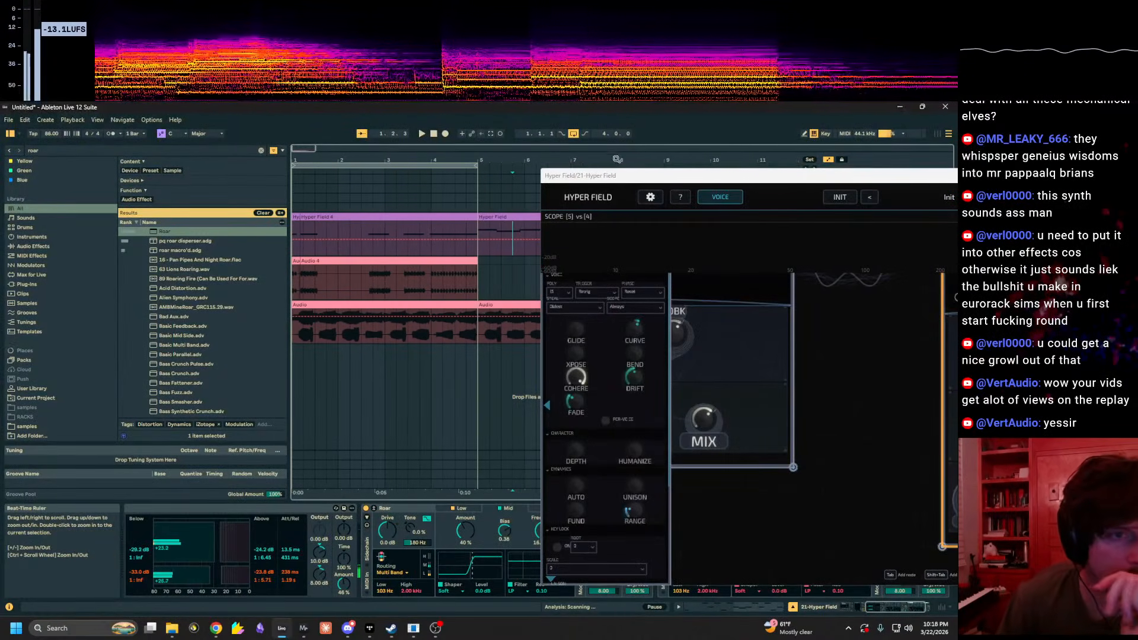
{"action": "mouse_move", "coordinate": [650, 176]}
{"action": "left_mouse_down"}
{"action": "mouse_move", "coordinate": [943, 199]}
{"action": "mouse_move", "coordinate": [827, 185]}
{"action": "mouse_move", "coordinate": [1078, 131]}
{"action": "left_mouse_up"}
{"action": "left_click", "coordinate": [749, 227]}
{"action": "left_click", "coordinate": [713, 217]}
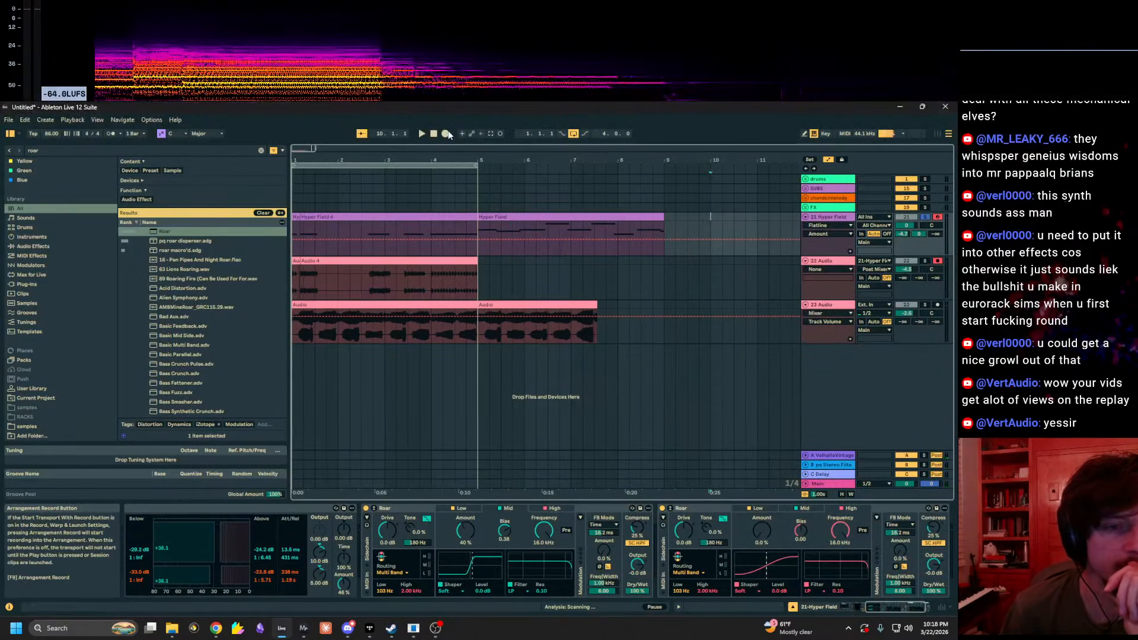
Step: Bring the Hyper Field window back and look over the node chain from Lattice through the Delays to Crystal
{"action": "left_click_drag", "start_coordinate": [1097, 143], "coordinate": [298, 172]}
{"action": "left_click_drag", "start_coordinate": [466, 391], "coordinate": [539, 376]}
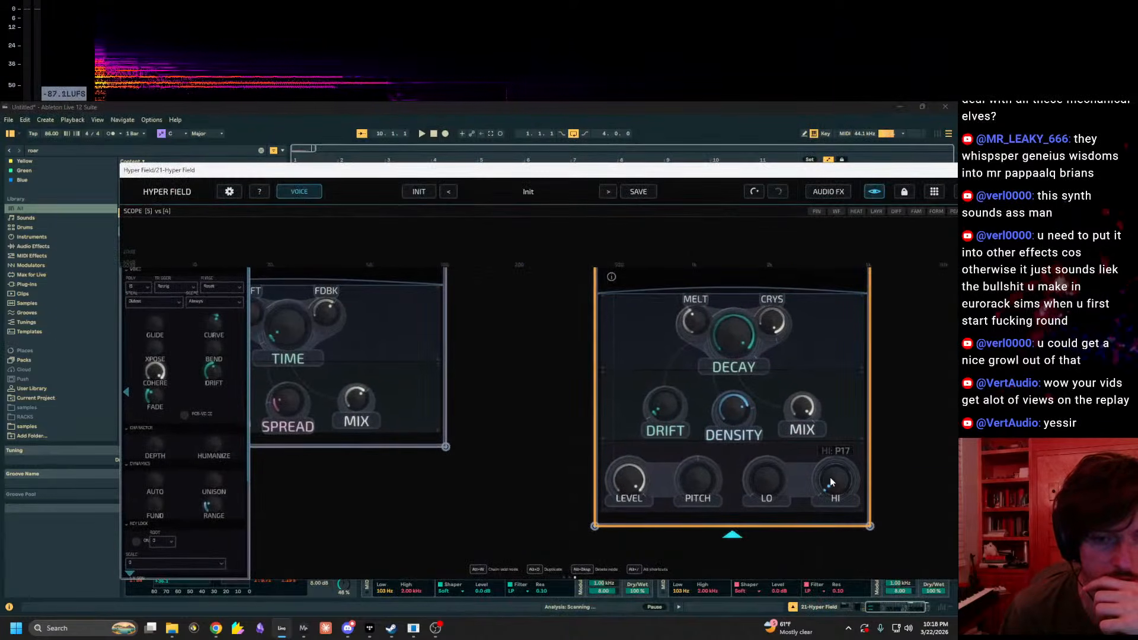
{"action": "left_click_drag", "start_coordinate": [465, 428], "coordinate": [577, 559]}
{"action": "scroll", "coordinate": [595, 505], "scroll_direction": "down", "scroll_amount": 3}
{"action": "left_click_drag", "start_coordinate": [605, 489], "coordinate": [786, 470]}
{"action": "scroll", "coordinate": [783, 469], "scroll_direction": "down", "scroll_amount": 3}
{"action": "scroll", "coordinate": [522, 526], "scroll_direction": "down", "scroll_amount": 2}
{"action": "left_click_drag", "start_coordinate": [514, 525], "coordinate": [836, 491]}
{"action": "left_click_drag", "start_coordinate": [388, 504], "coordinate": [200, 494]}
{"action": "left_click_drag", "start_coordinate": [630, 501], "coordinate": [566, 466]}
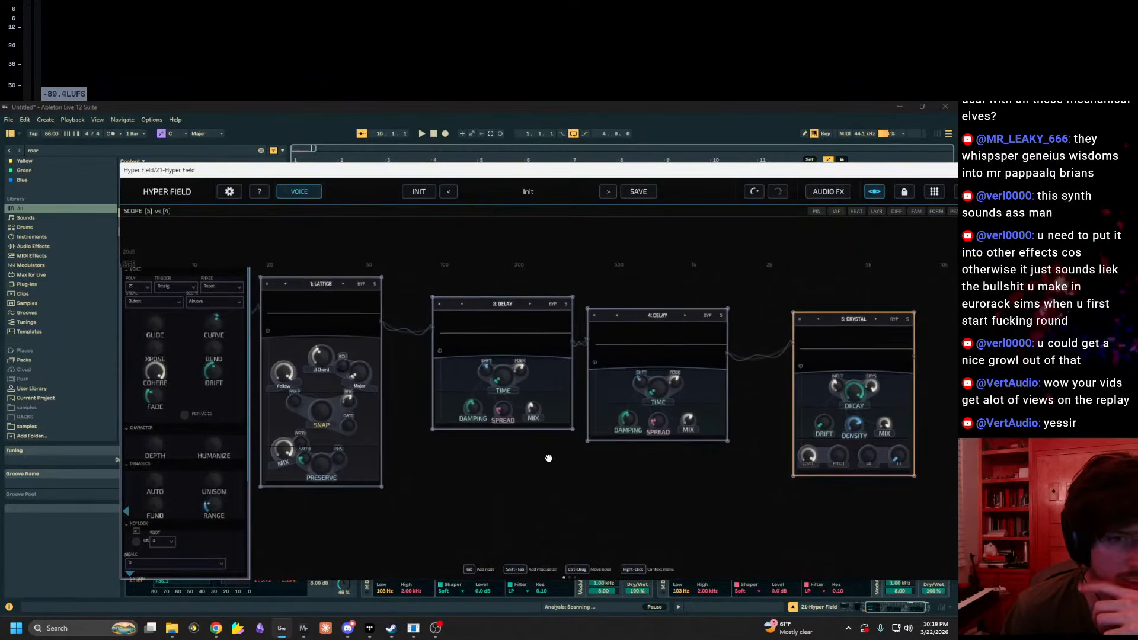
{"action": "scroll", "coordinate": [720, 355], "scroll_direction": "up", "scroll_amount": 3}
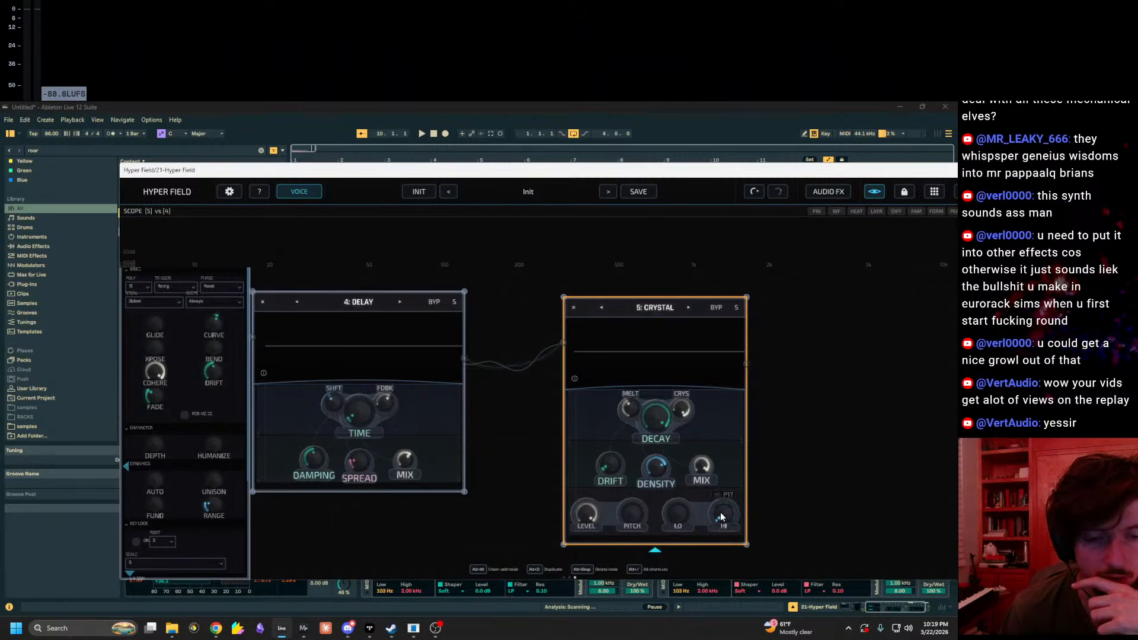
Step: Start arrangement recording from bar 10 and reposition the Hyper Field window so the Crystal node is accessible
{"action": "left_click_drag", "start_coordinate": [607, 175], "coordinate": [1137, 189]}
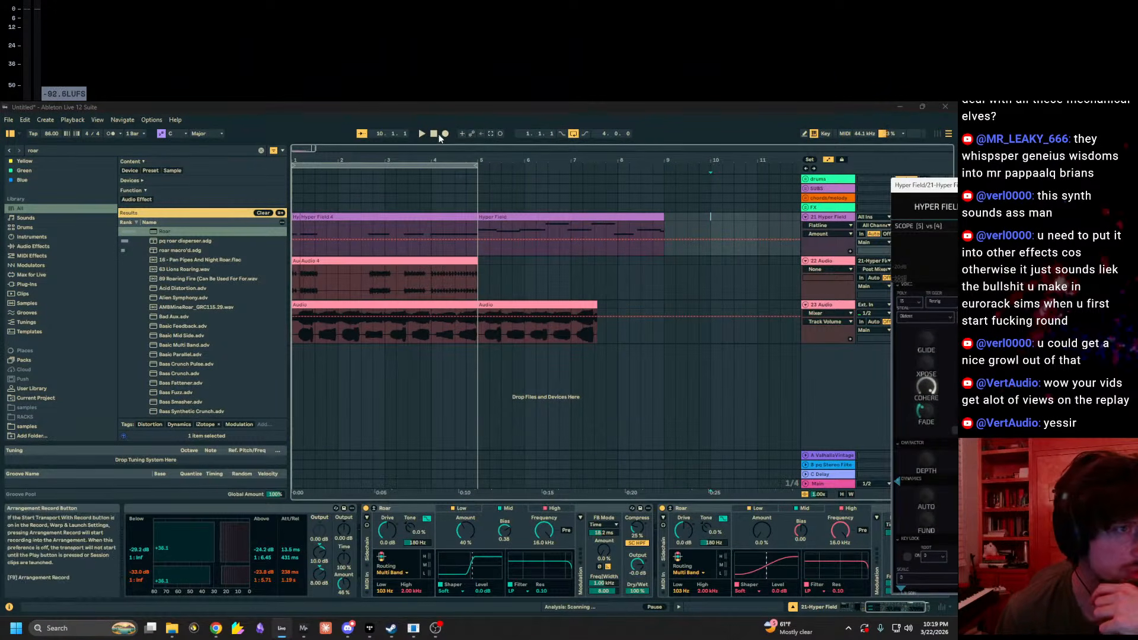
{"action": "left_click", "coordinate": [447, 133]}
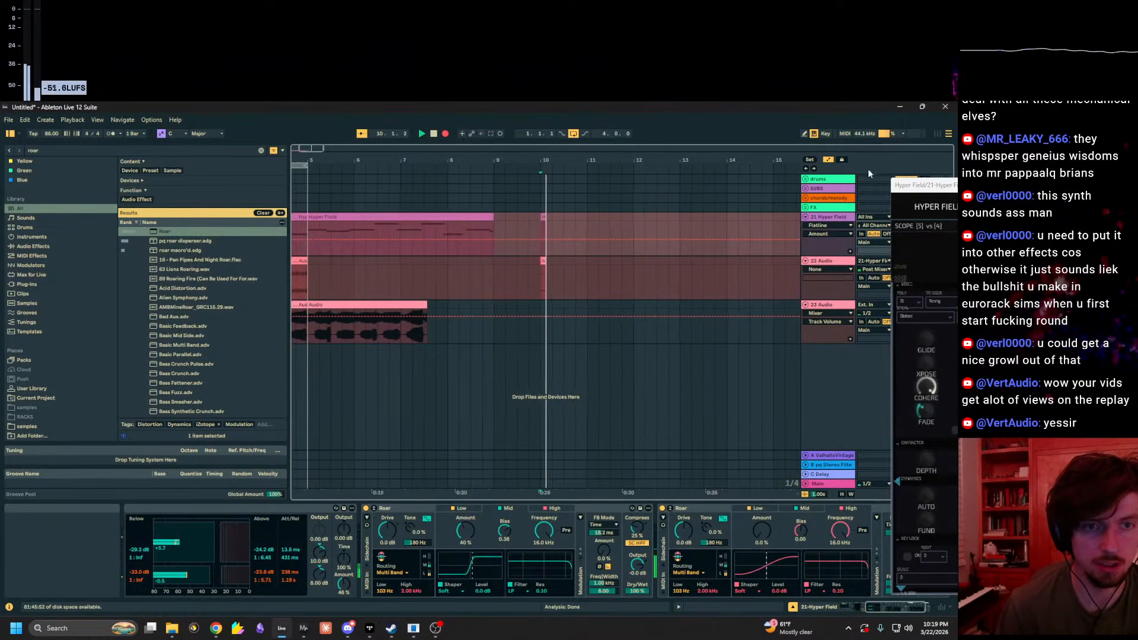
{"action": "left_click_drag", "start_coordinate": [1008, 181], "coordinate": [172, 157]}
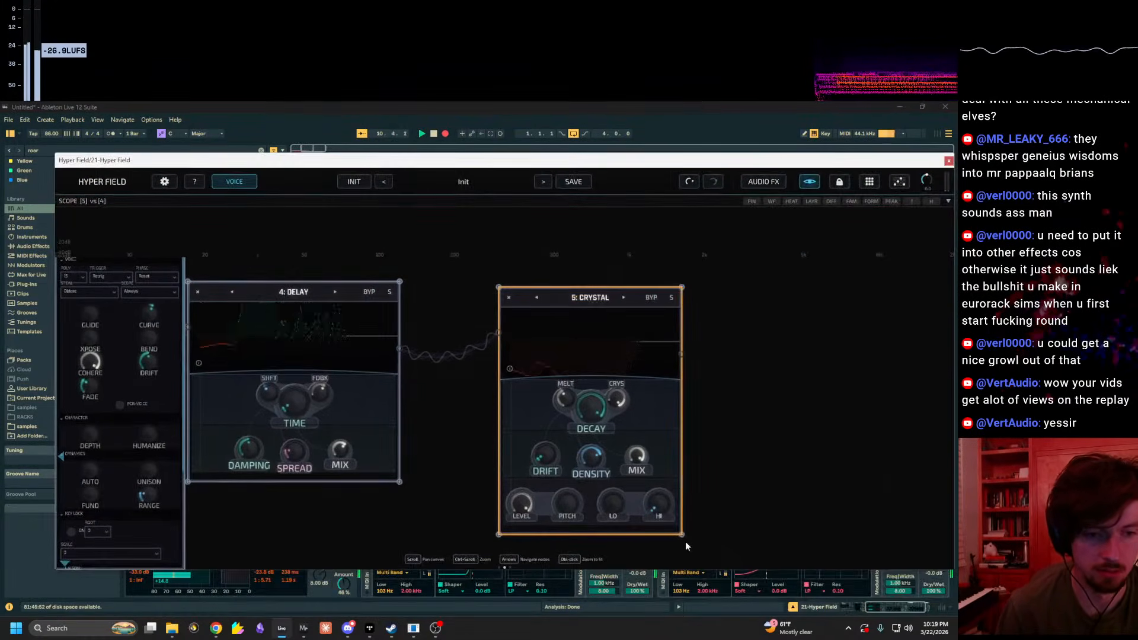
{"action": "left_click_drag", "start_coordinate": [569, 160], "coordinate": [525, 141]}
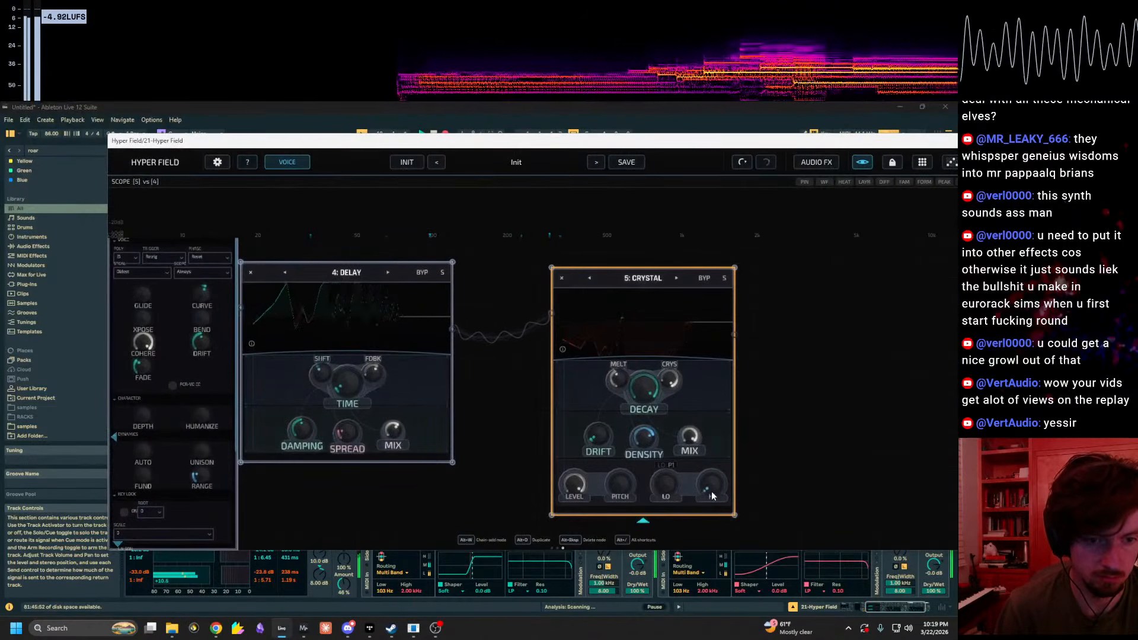
Step: Perform Hi cut sweeps on the Crystal node while recording, passing P75 and P101 and ending at P62
{"action": "mouse_move", "coordinate": [713, 495]}
{"action": "left_click_drag", "start_coordinate": [717, 493], "coordinate": [714, 494]}
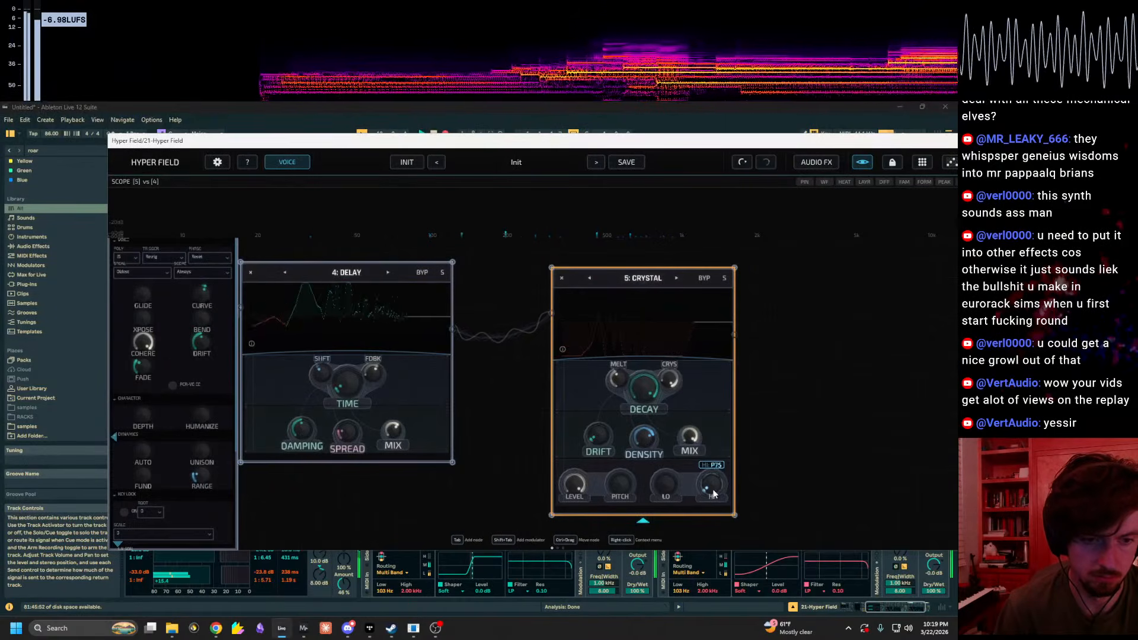
{"action": "left_click_drag", "start_coordinate": [715, 494], "coordinate": [717, 493]}
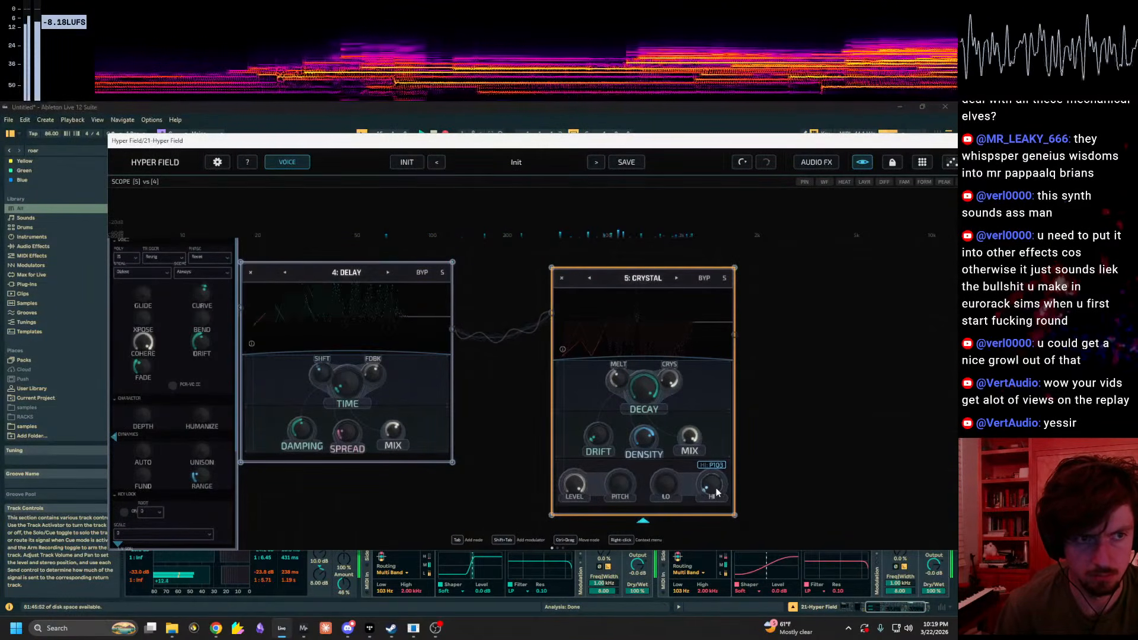
{"action": "left_click_drag", "start_coordinate": [719, 491], "coordinate": [723, 490]}
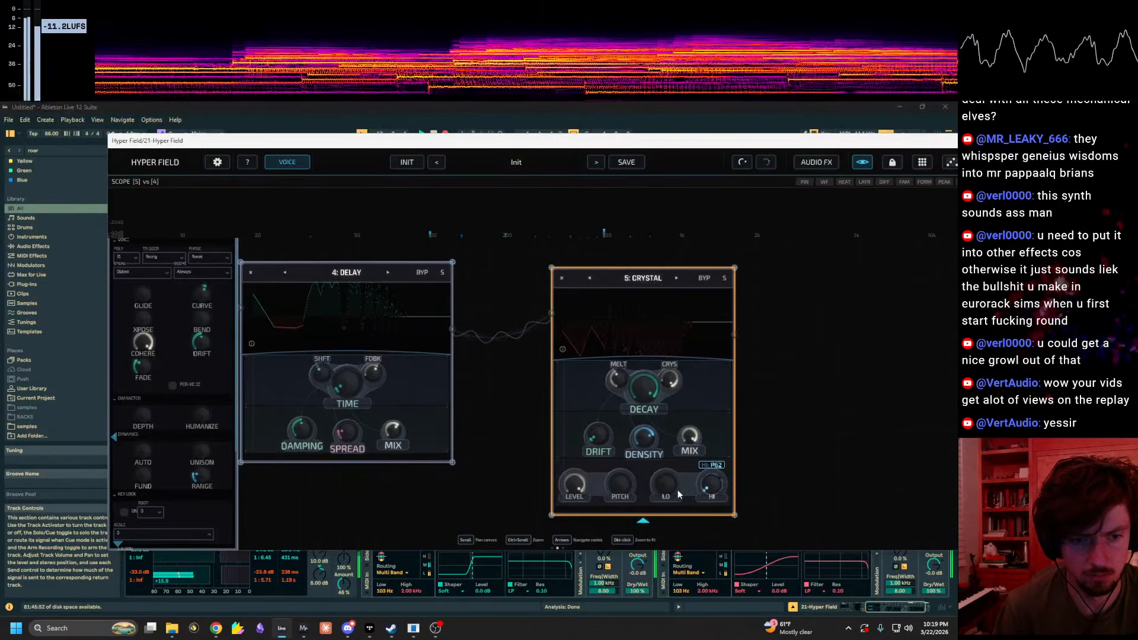
Step: Raise the multiband dynamics Amount and continue sweeping the Crystal node's Hi cut around P52
{"action": "left_click_drag", "start_coordinate": [679, 493], "coordinate": [675, 494]}
{"action": "left_click_drag", "start_coordinate": [344, 585], "coordinate": [343, 531]}
{"action": "left_click_drag", "start_coordinate": [709, 490], "coordinate": [714, 488]}
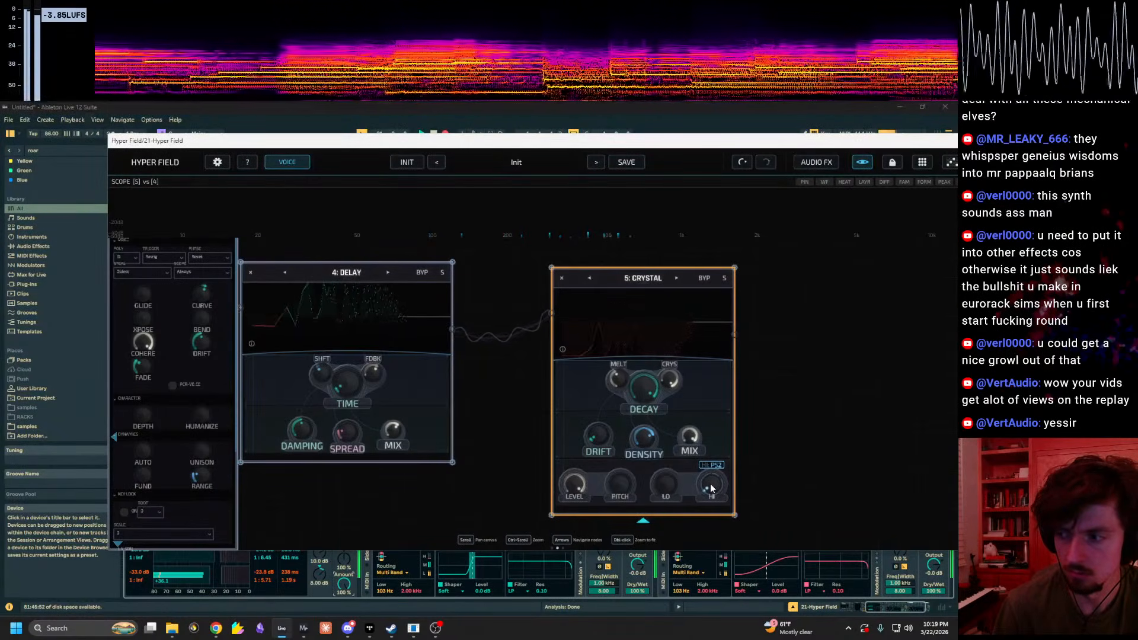
{"action": "left_click_drag", "start_coordinate": [709, 489], "coordinate": [712, 488]}
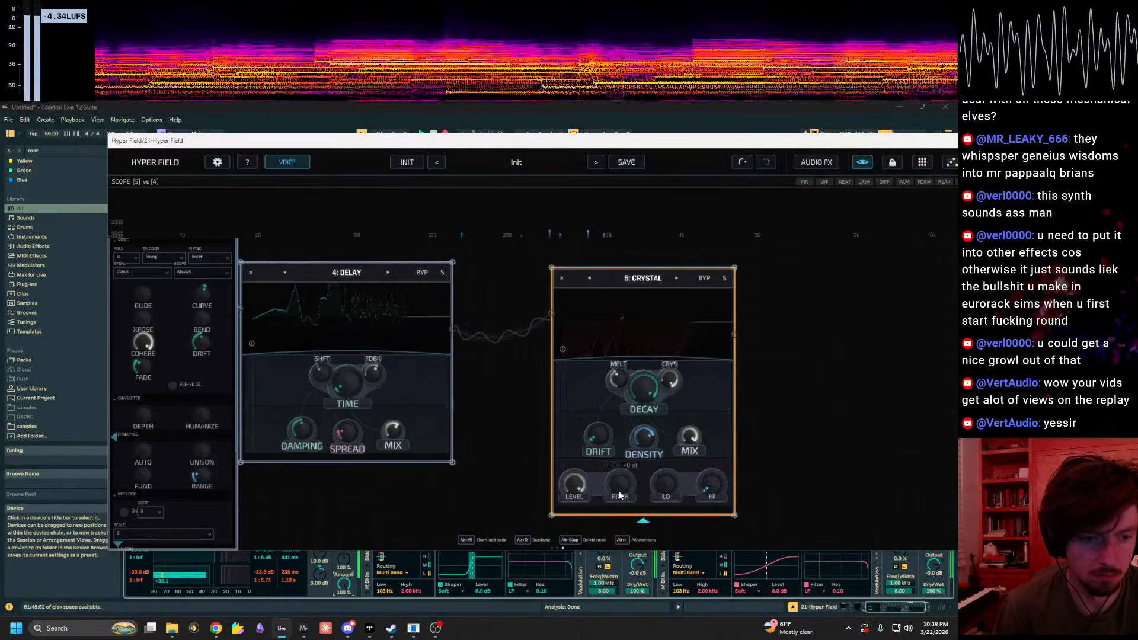
Step: Raise the Crystal node's Lo cut, set its Hi cut to P81, and turn its Drift down to minimum
{"action": "mouse_move", "coordinate": [670, 491]}
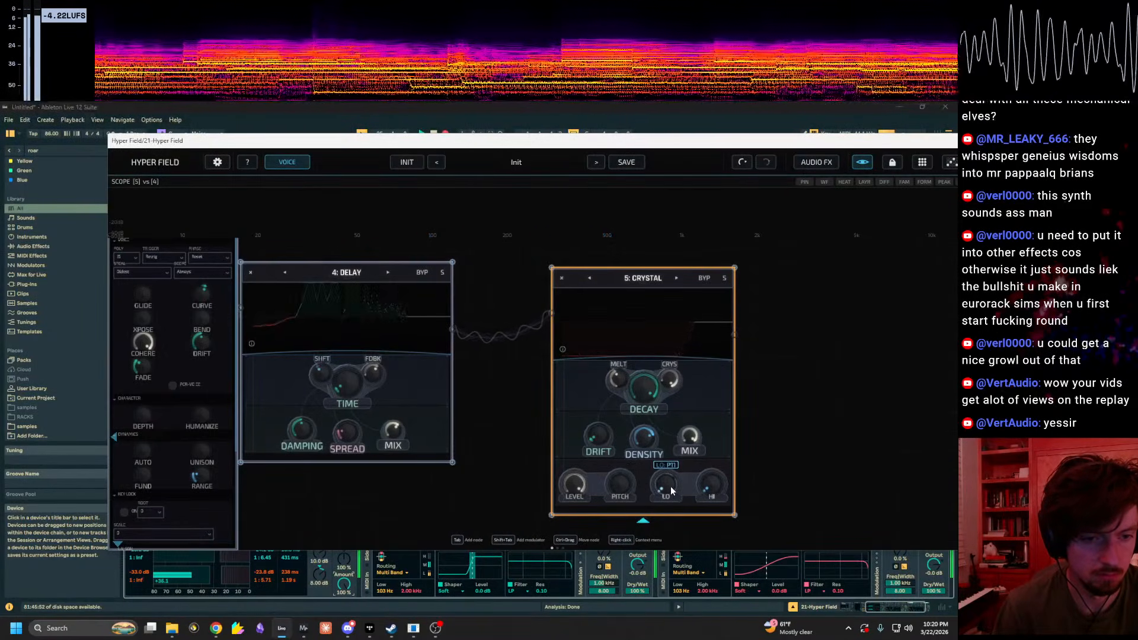
{"action": "left_click_drag", "start_coordinate": [672, 490], "coordinate": [675, 490]}
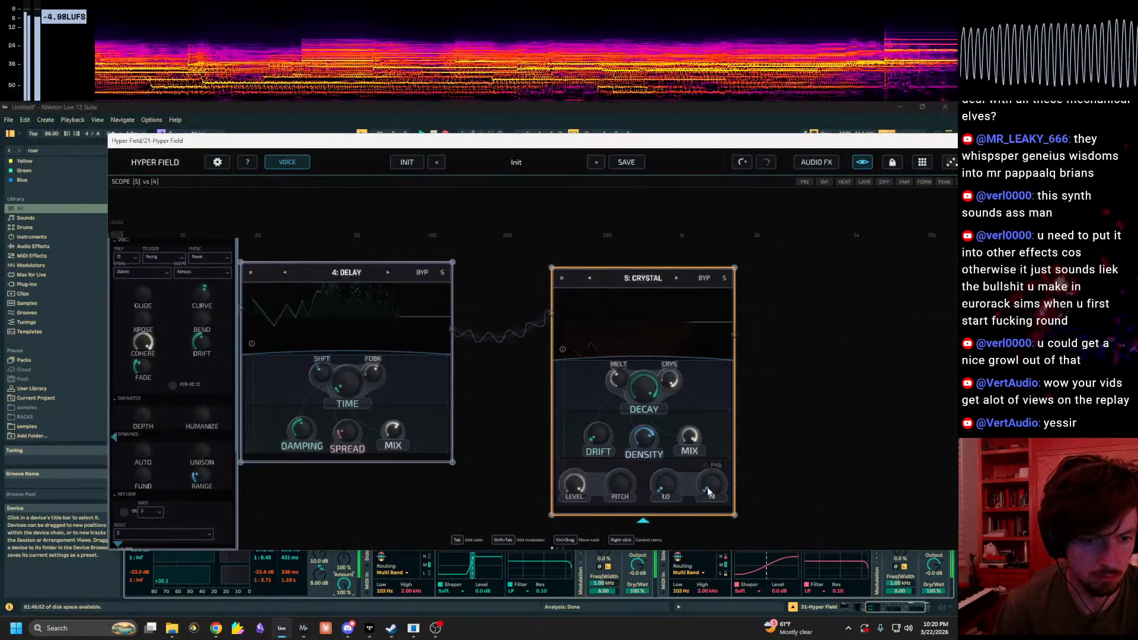
{"action": "mouse_move", "coordinate": [711, 489]}
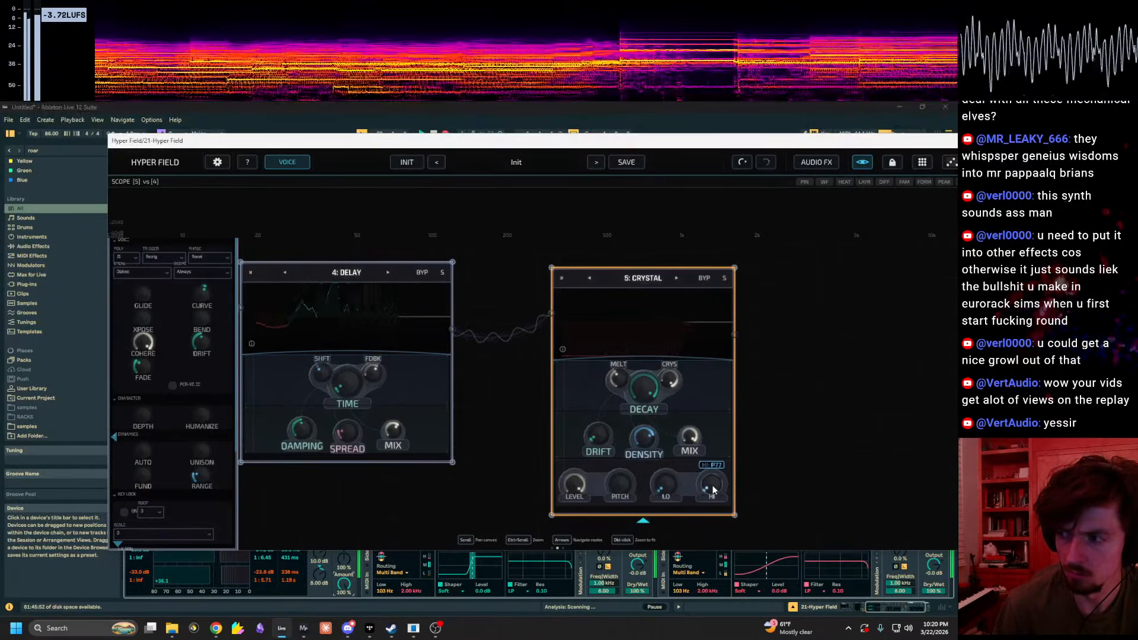
{"action": "scroll", "coordinate": [712, 491], "scroll_direction": "up", "scroll_amount": 2}
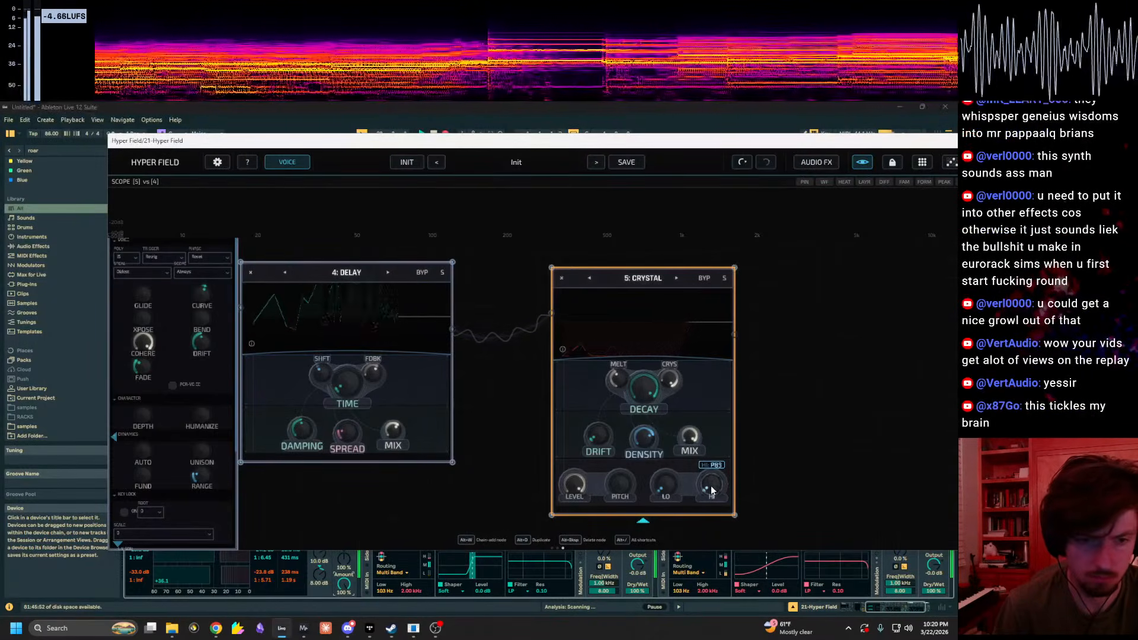
{"action": "scroll", "coordinate": [711, 489], "scroll_direction": "down", "scroll_amount": 1}
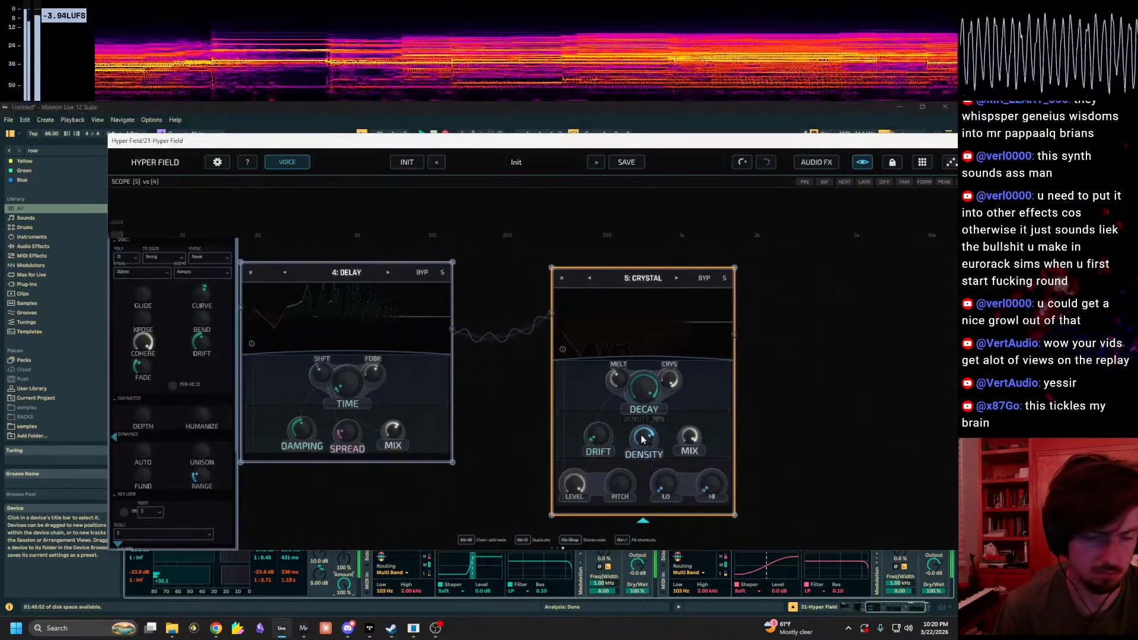
{"action": "left_click_drag", "start_coordinate": [607, 438], "coordinate": [642, 442]}
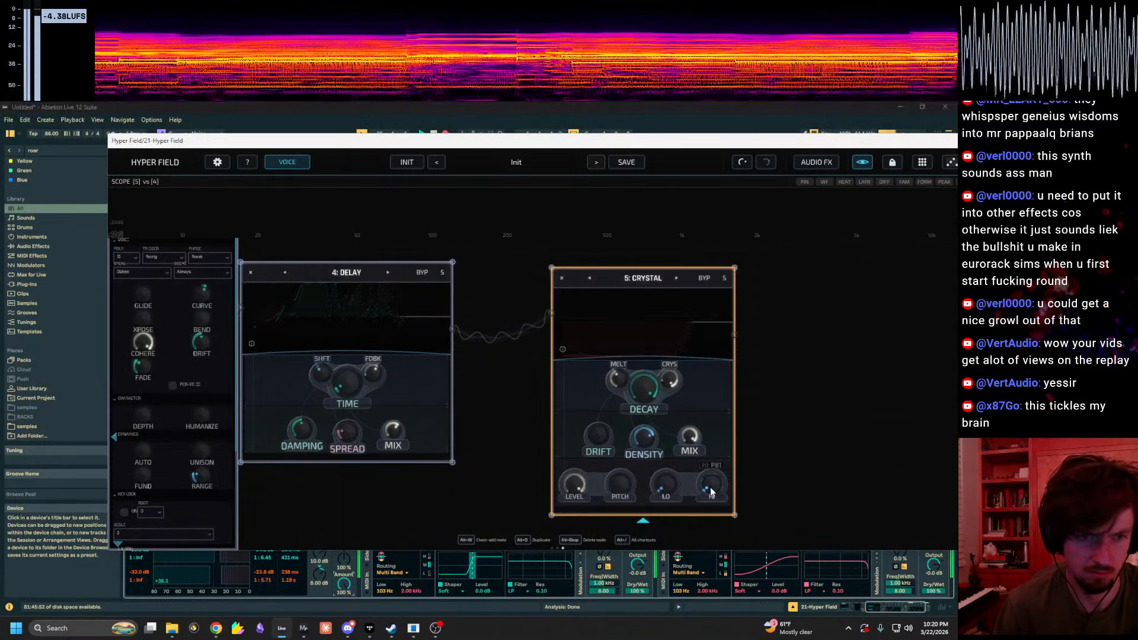
Step: Lower the Main track's volume and bring the Hyper Field window back over the arrangement
{"action": "left_click_drag", "start_coordinate": [600, 142], "coordinate": [311, 223]}
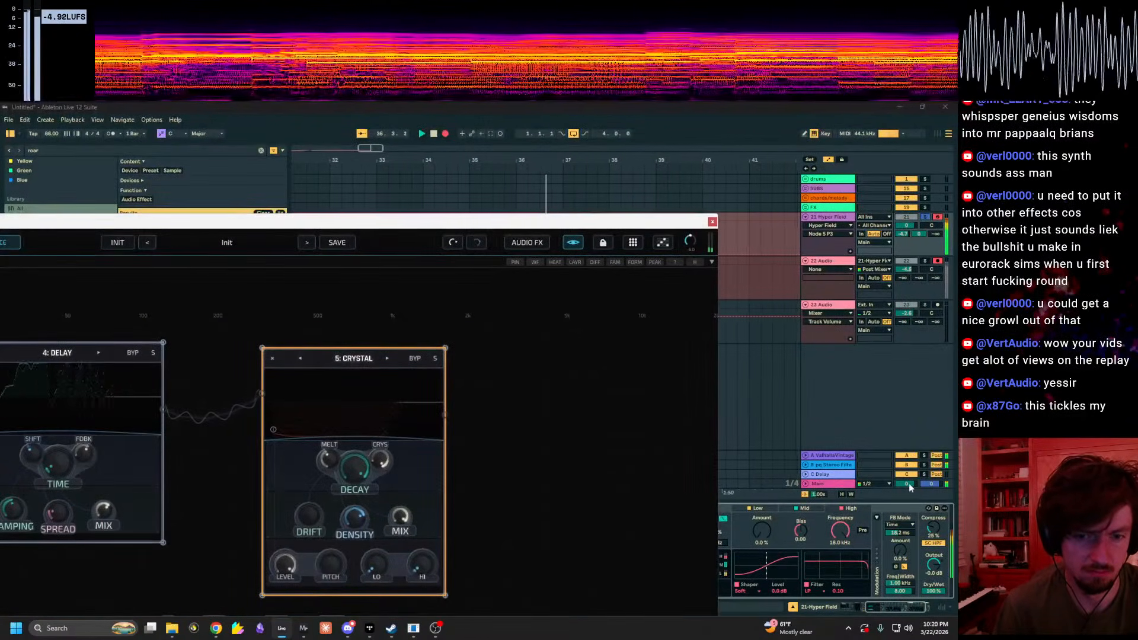
{"action": "left_click", "coordinate": [906, 226]}
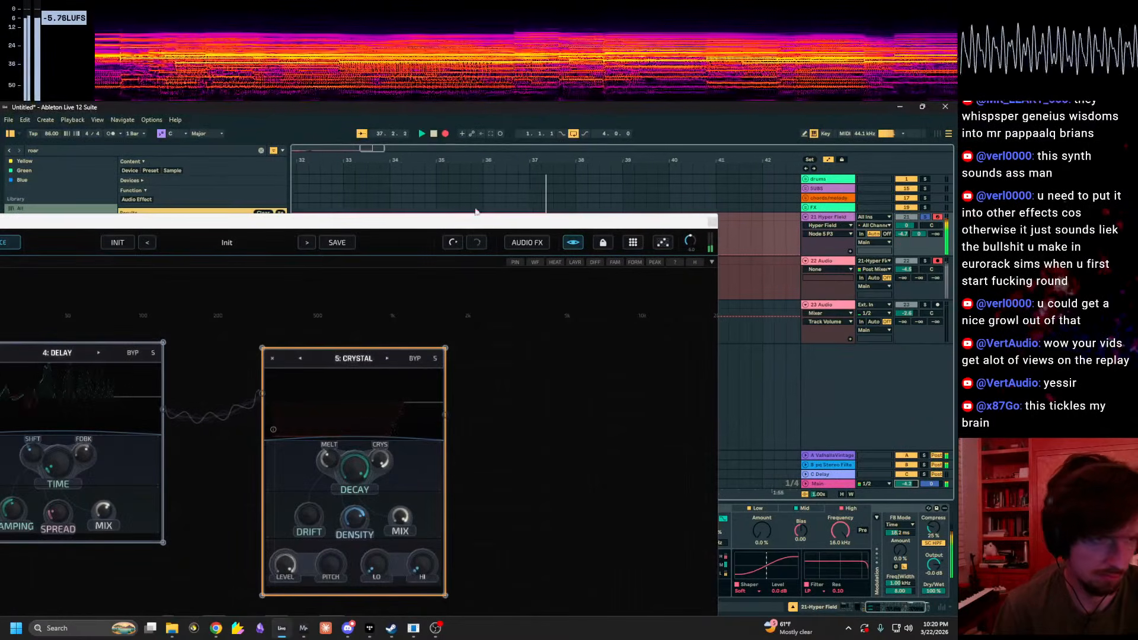
{"action": "left_click_drag", "start_coordinate": [478, 220], "coordinate": [618, 140]}
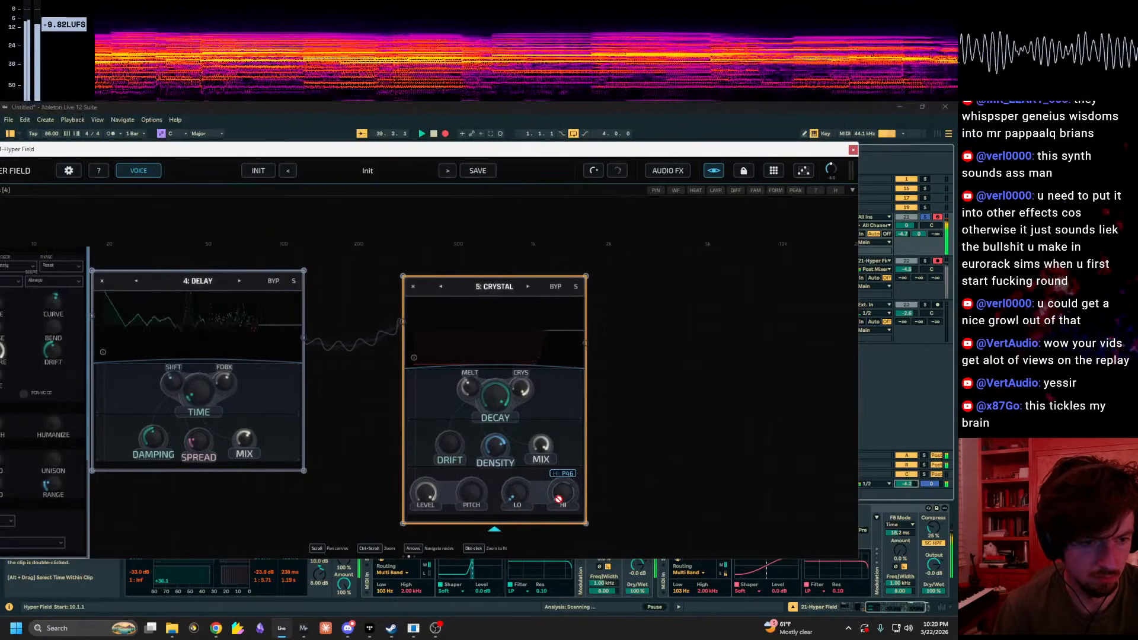
Step: Turn the Crystal node's Lo cut back down, readjust its Hi cut, and bring the two Delay nodes into view
{"action": "mouse_move", "coordinate": [524, 499]}
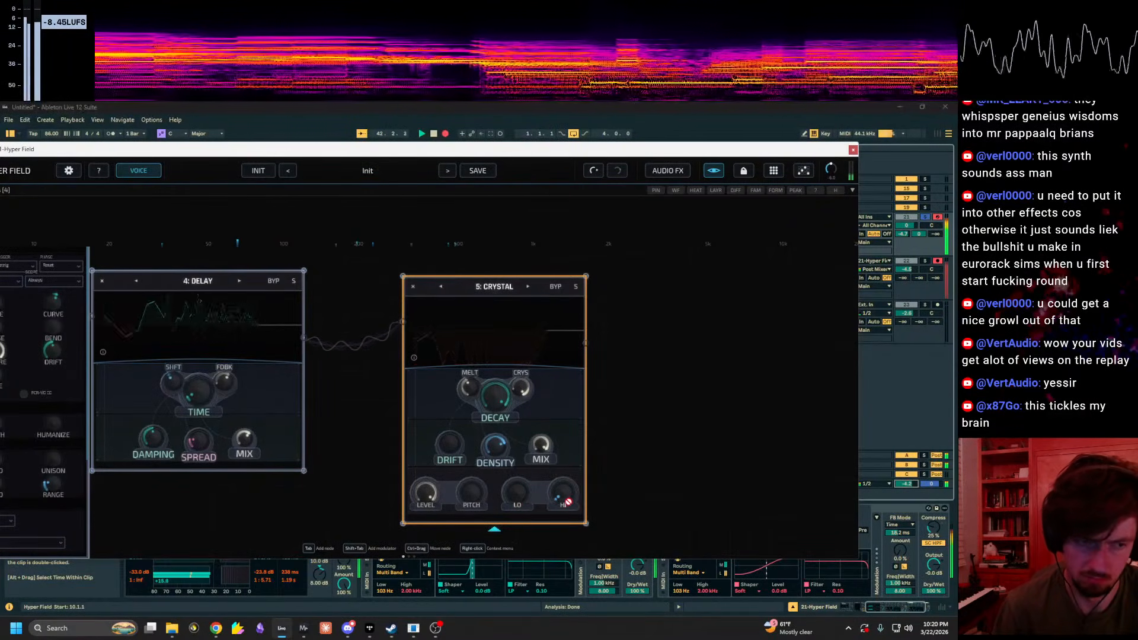
{"action": "mouse_move", "coordinate": [464, 388]}
{"action": "left_click_drag", "start_coordinate": [350, 415], "coordinate": [546, 438]}
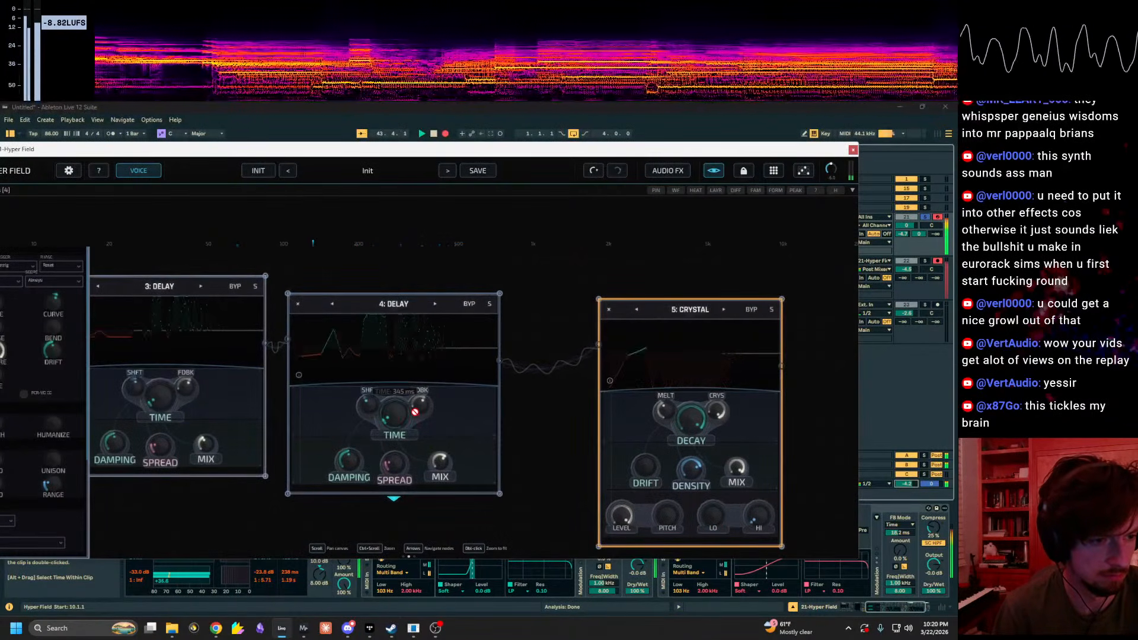
Step: Sweep the Crystal node's Hi cut again while the take is recording
{"action": "mouse_move", "coordinate": [424, 396]}
{"action": "mouse_move", "coordinate": [392, 417]}
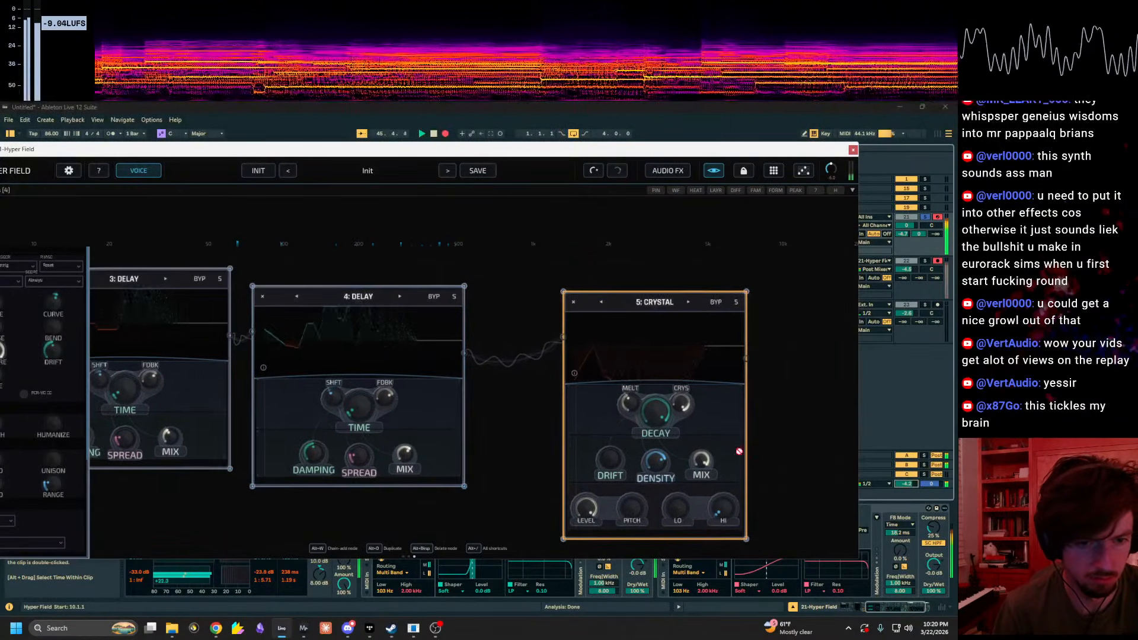
{"action": "mouse_move", "coordinate": [693, 462]}
{"action": "mouse_move", "coordinate": [695, 489]}
{"action": "left_mouse_down"}
{"action": "mouse_move", "coordinate": [693, 502]}
{"action": "mouse_move", "coordinate": [694, 468]}
{"action": "left_mouse_up"}
{"action": "mouse_move", "coordinate": [650, 473]}
{"action": "left_click_drag", "start_coordinate": [650, 500], "coordinate": [656, 445]}
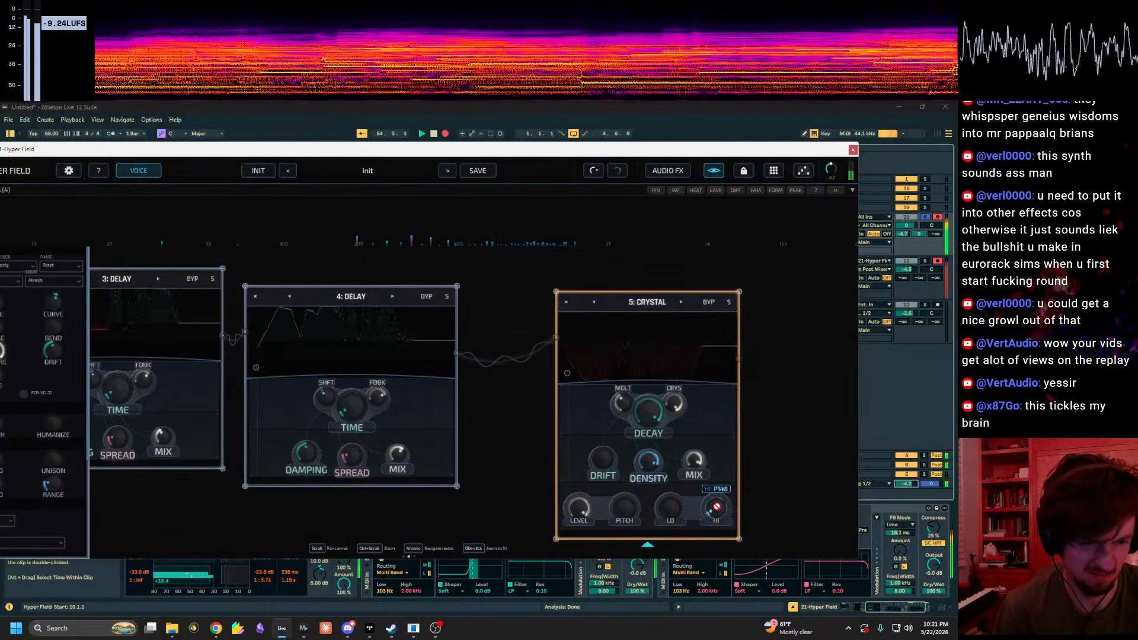
{"action": "key", "text": "Left"}
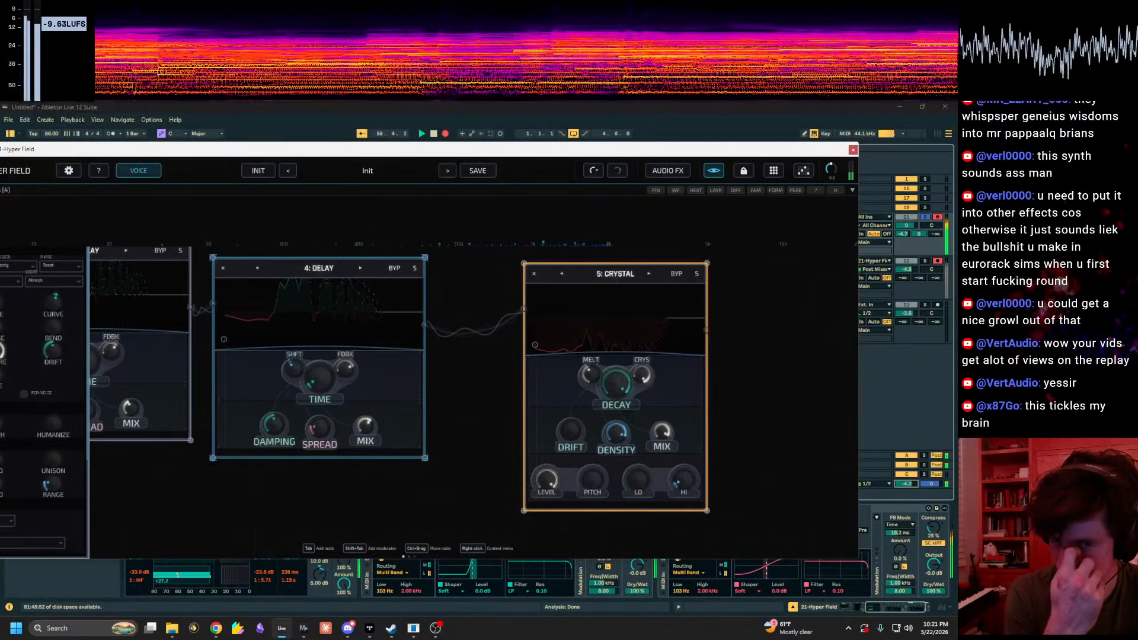
{"action": "mouse_move", "coordinate": [775, 362]}
{"action": "left_mouse_down"}
{"action": "mouse_move", "coordinate": [667, 364]}
{"action": "mouse_move", "coordinate": [765, 378]}
{"action": "left_mouse_up"}
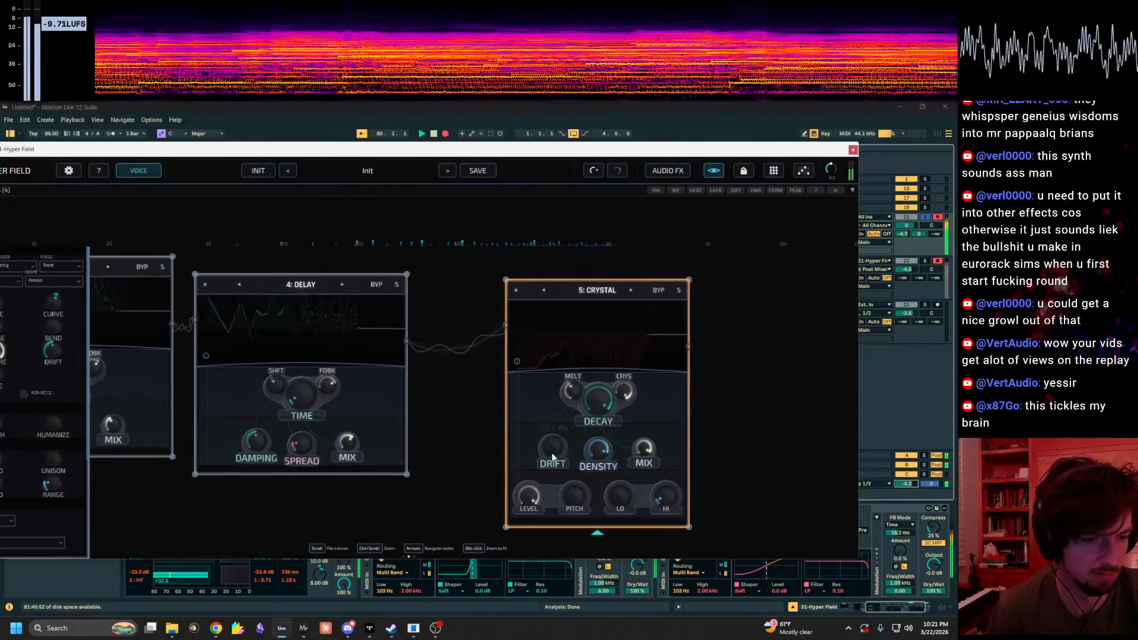
Step: Go back along the chain to the Sample Resynth node and set its Noisiness to 32%
{"action": "left_click_drag", "start_coordinate": [332, 487], "coordinate": [955, 481]}
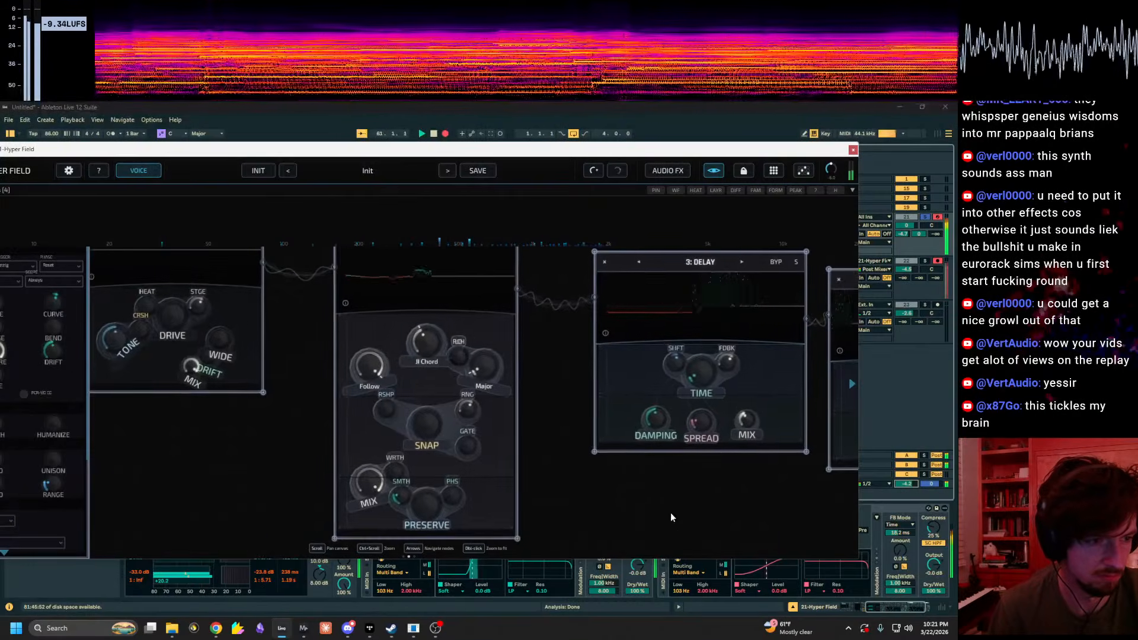
{"action": "left_click_drag", "start_coordinate": [674, 515], "coordinate": [803, 562]}
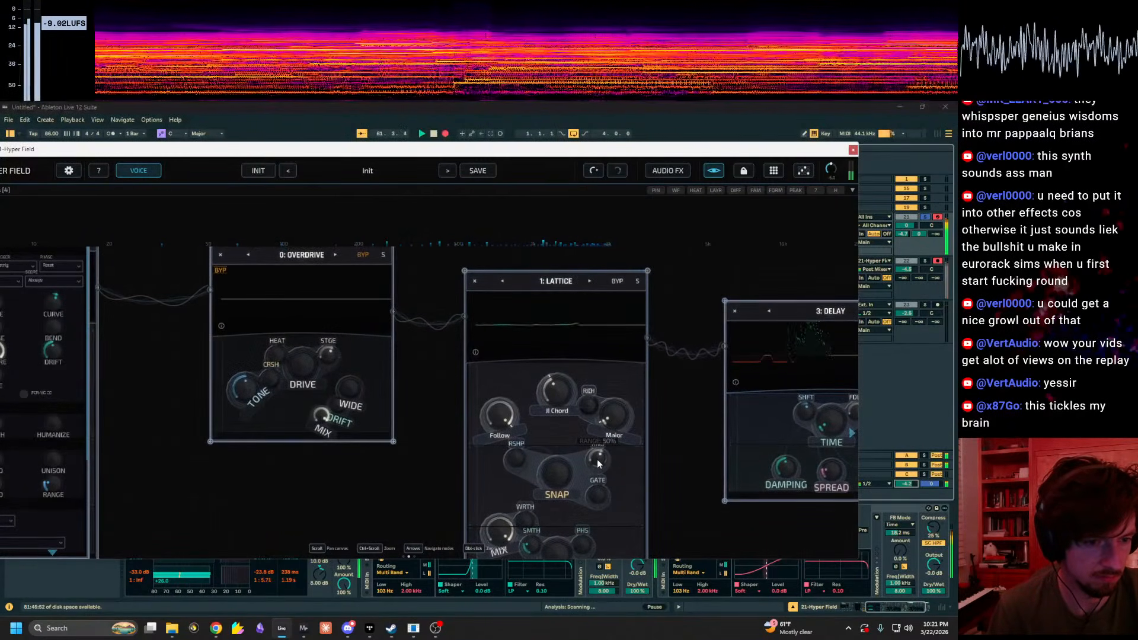
{"action": "scroll", "coordinate": [593, 468], "scroll_direction": "down", "scroll_amount": 3}
{"action": "left_click_drag", "start_coordinate": [591, 468], "coordinate": [939, 485]}
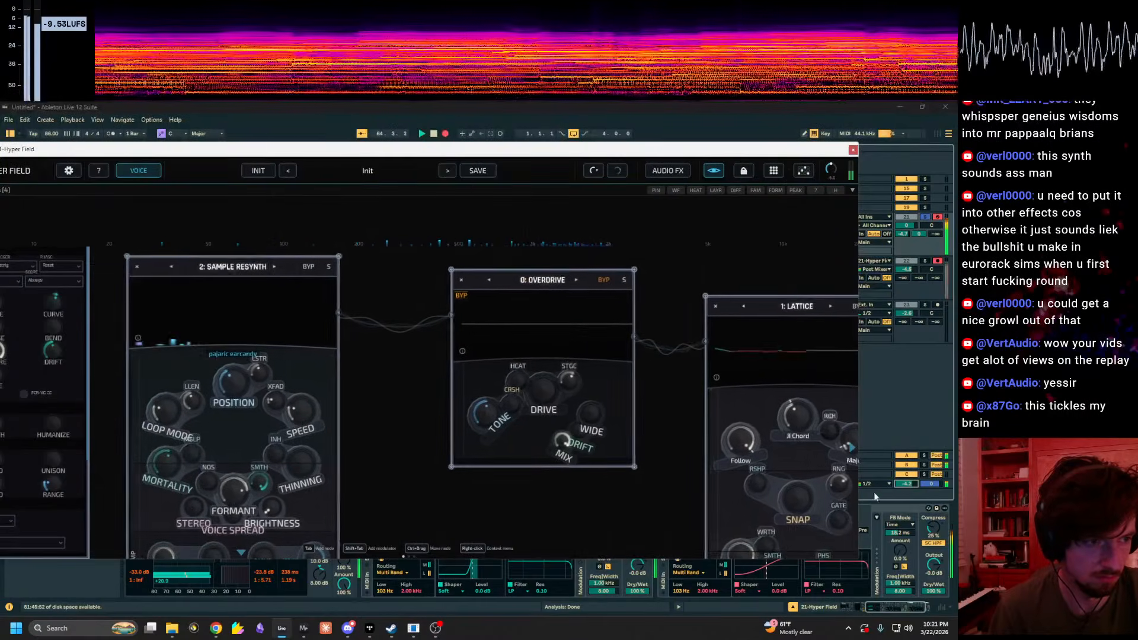
{"action": "left_click_drag", "start_coordinate": [462, 516], "coordinate": [598, 506]}
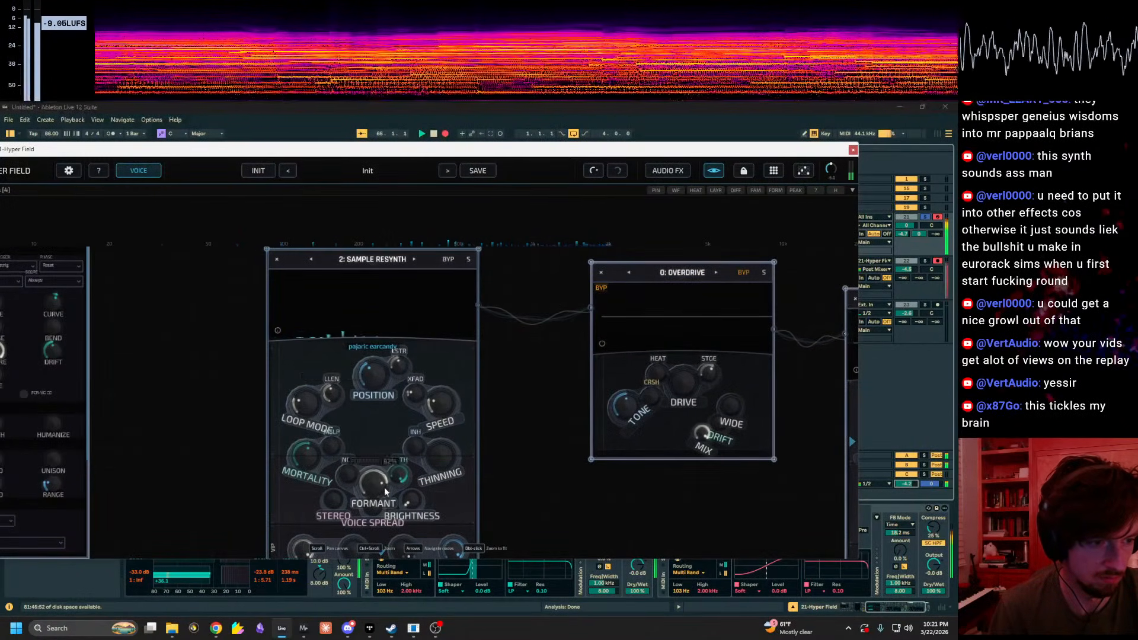
{"action": "left_click_drag", "start_coordinate": [416, 501], "coordinate": [425, 481]}
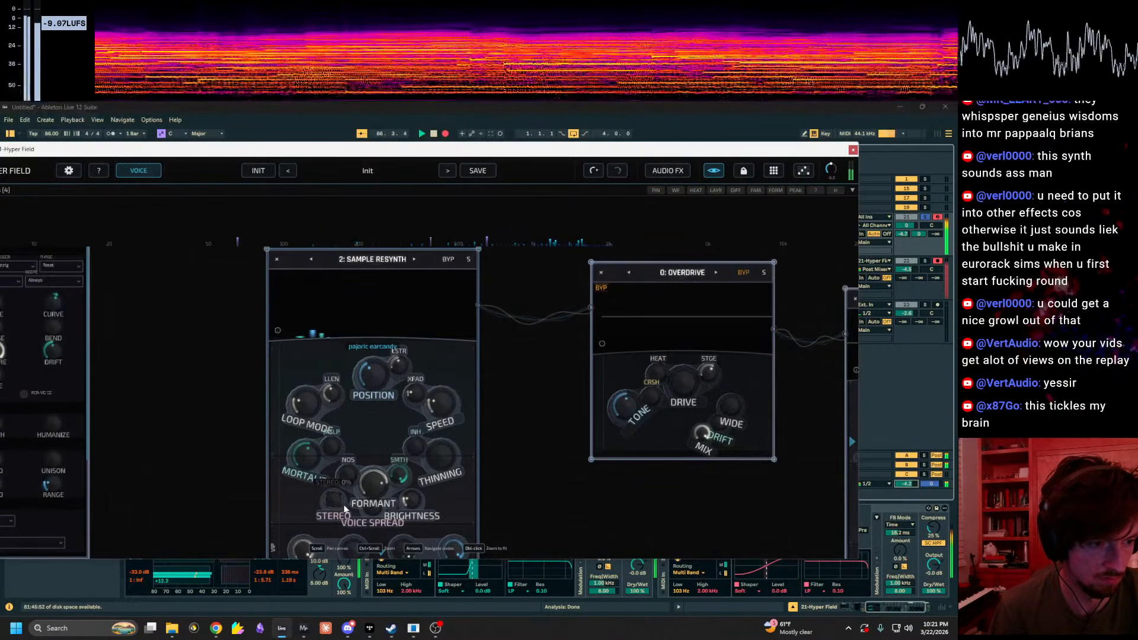
{"action": "left_click_drag", "start_coordinate": [350, 477], "coordinate": [493, 401]}
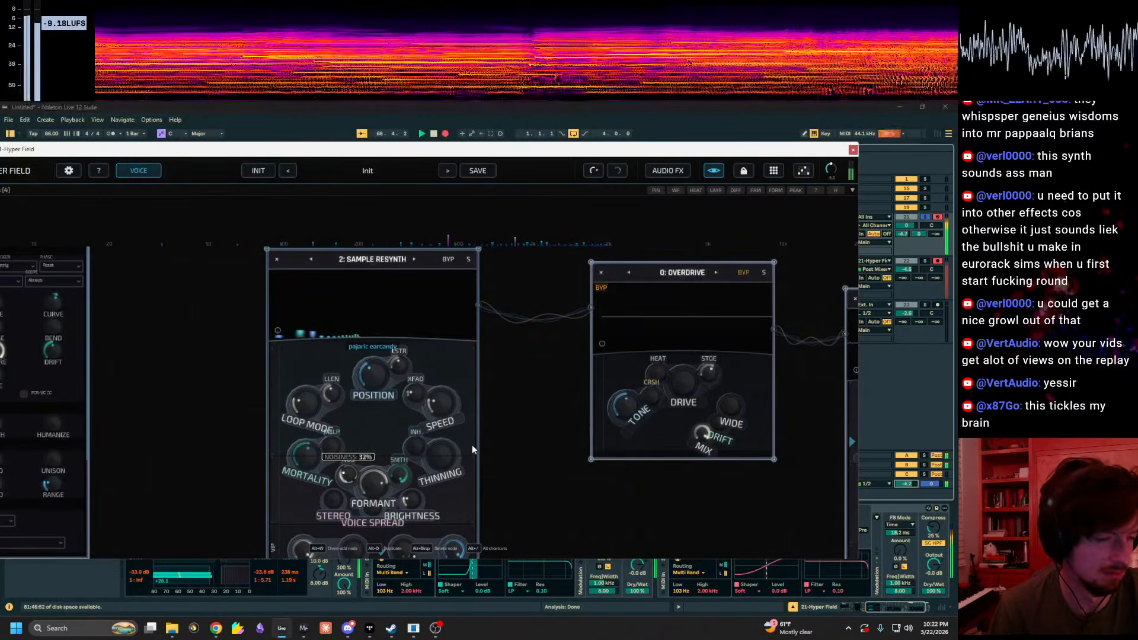
Step: Sweep the Crystal node's Hi cut down to P15 and lower the multiband dynamics Amount to 63%
{"action": "left_click_drag", "start_coordinate": [401, 457], "coordinate": [149, 356]}
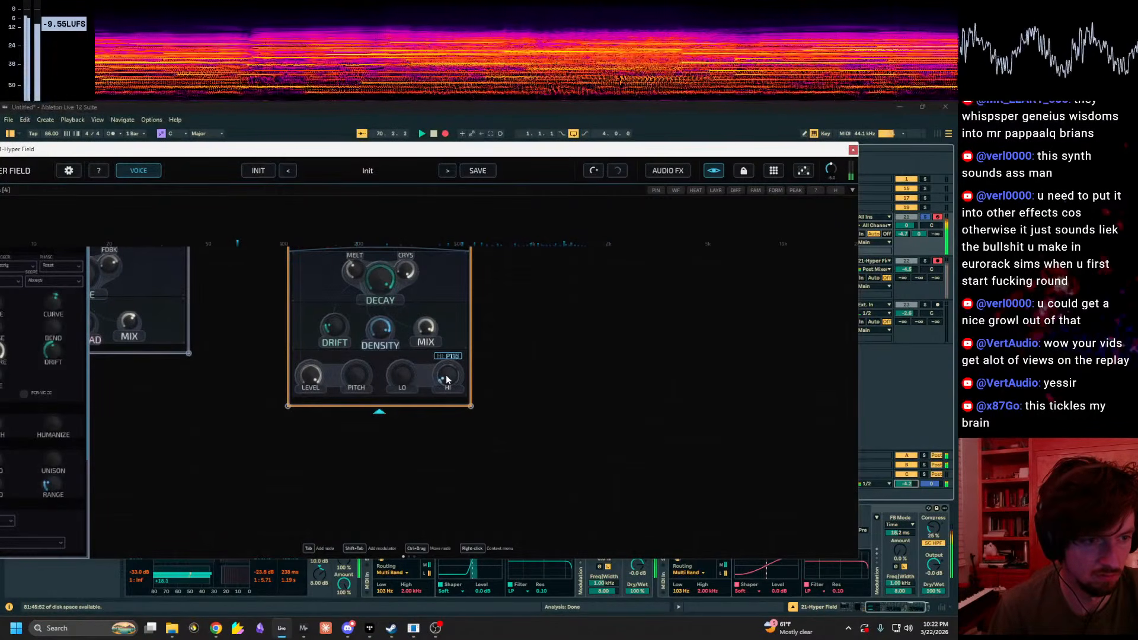
{"action": "left_click_drag", "start_coordinate": [434, 378], "coordinate": [440, 380]}
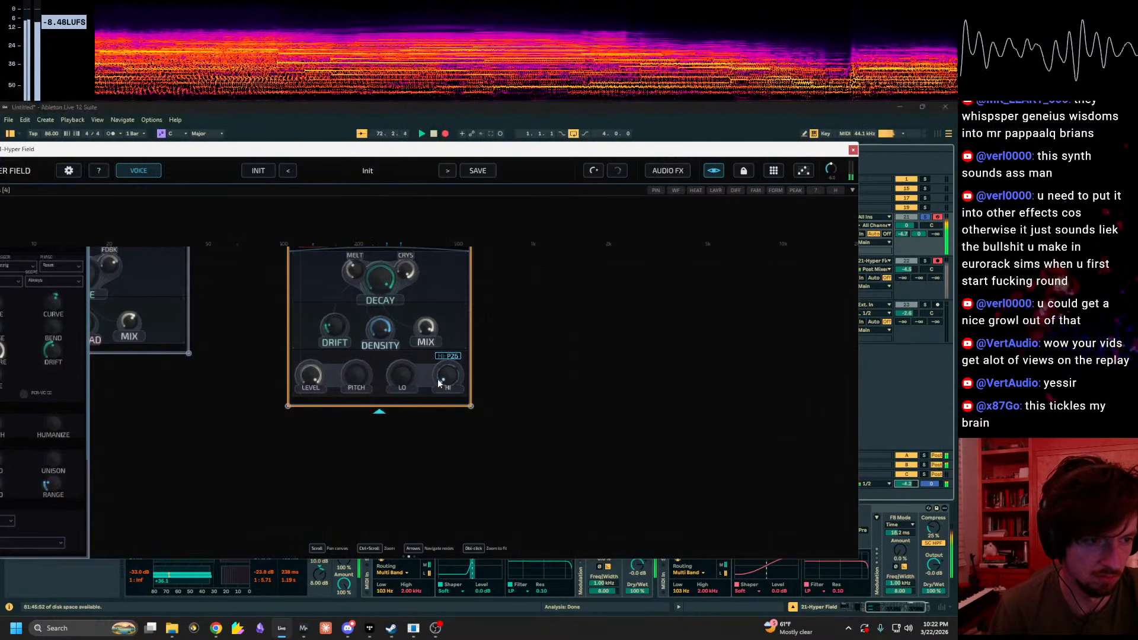
{"action": "left_click_drag", "start_coordinate": [436, 383], "coordinate": [434, 384]}
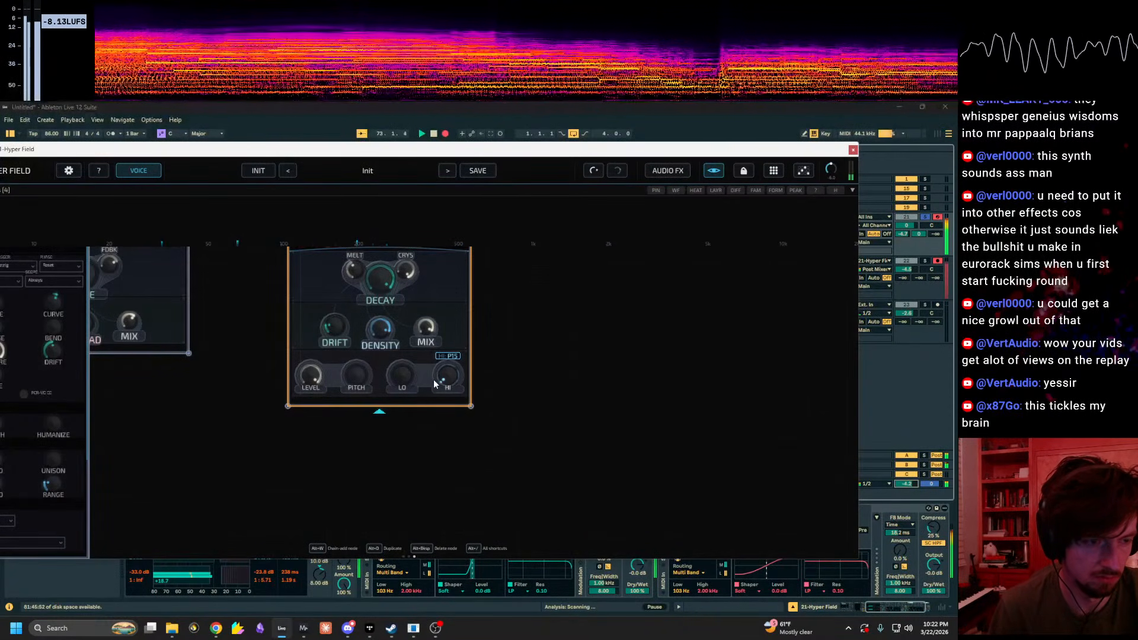
{"action": "left_click_drag", "start_coordinate": [427, 431], "coordinate": [572, 551]}
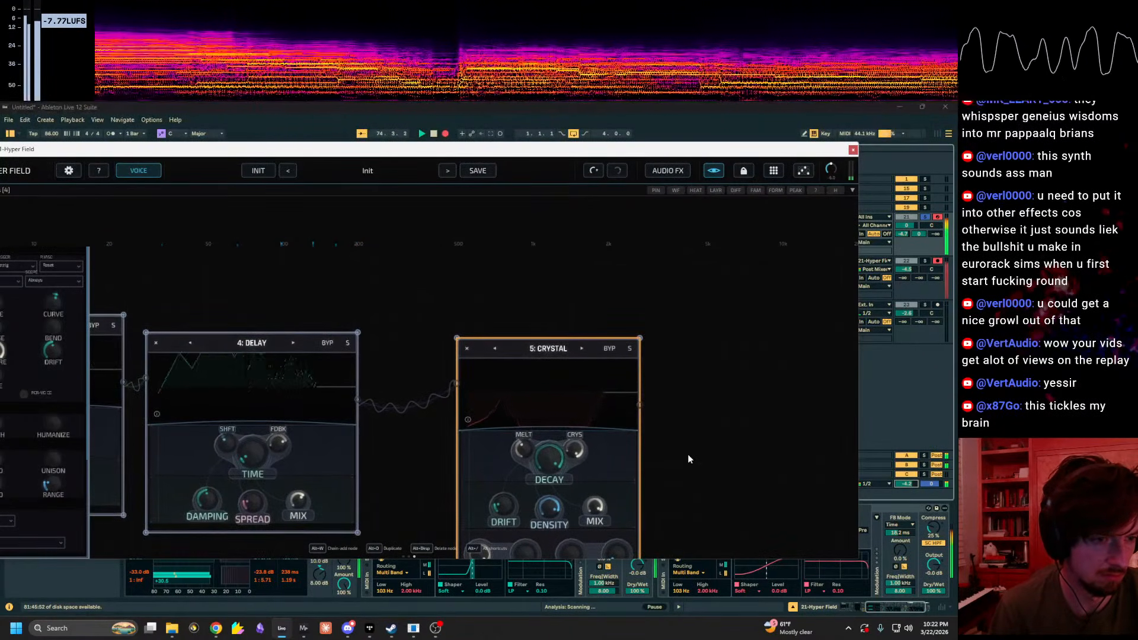
{"action": "left_click_drag", "start_coordinate": [344, 584], "coordinate": [344, 611]}
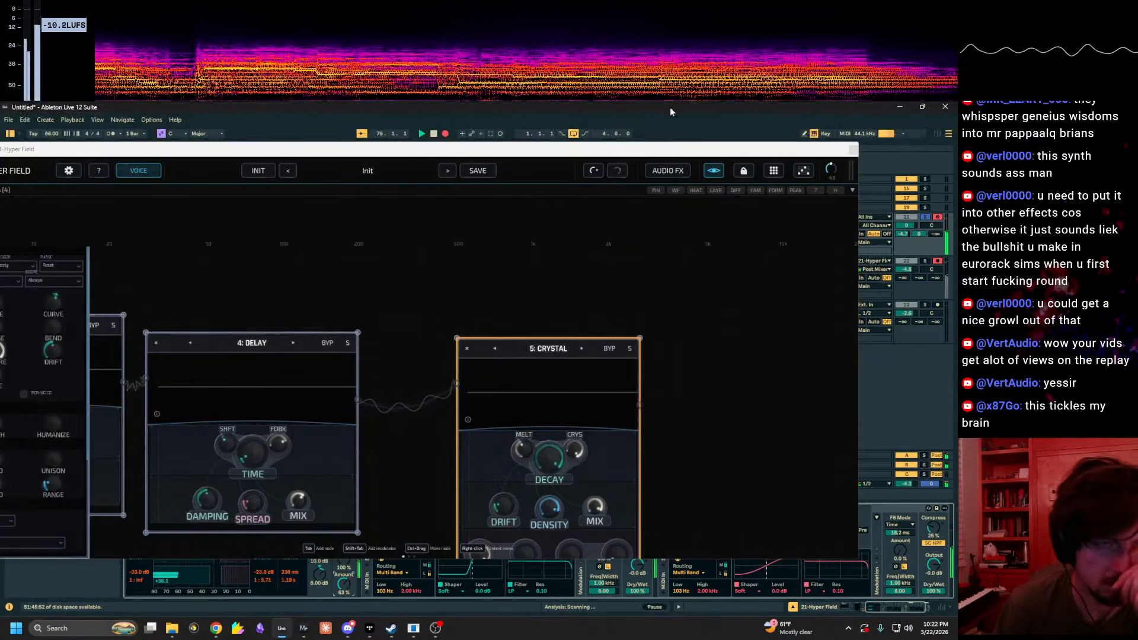
Step: Move the recorded clip on the 22 Audio track to about bar 113 and raise that track's volume to 0.1 dB
{"action": "left_click_drag", "start_coordinate": [560, 145], "coordinate": [672, 376]}
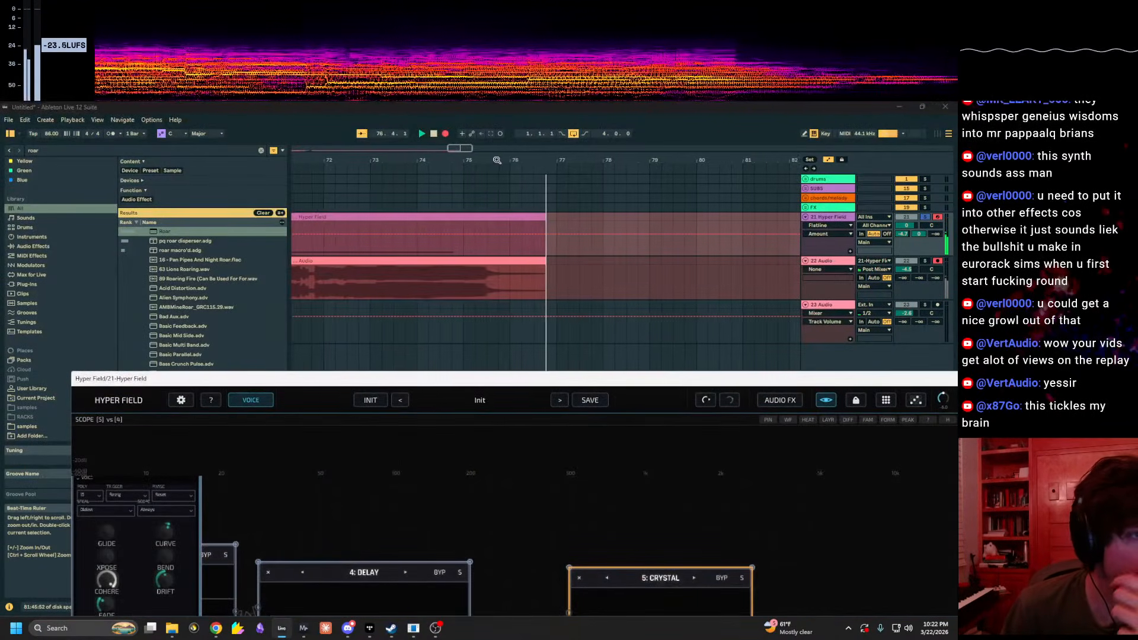
{"action": "left_click_drag", "start_coordinate": [409, 160], "coordinate": [409, 123]}
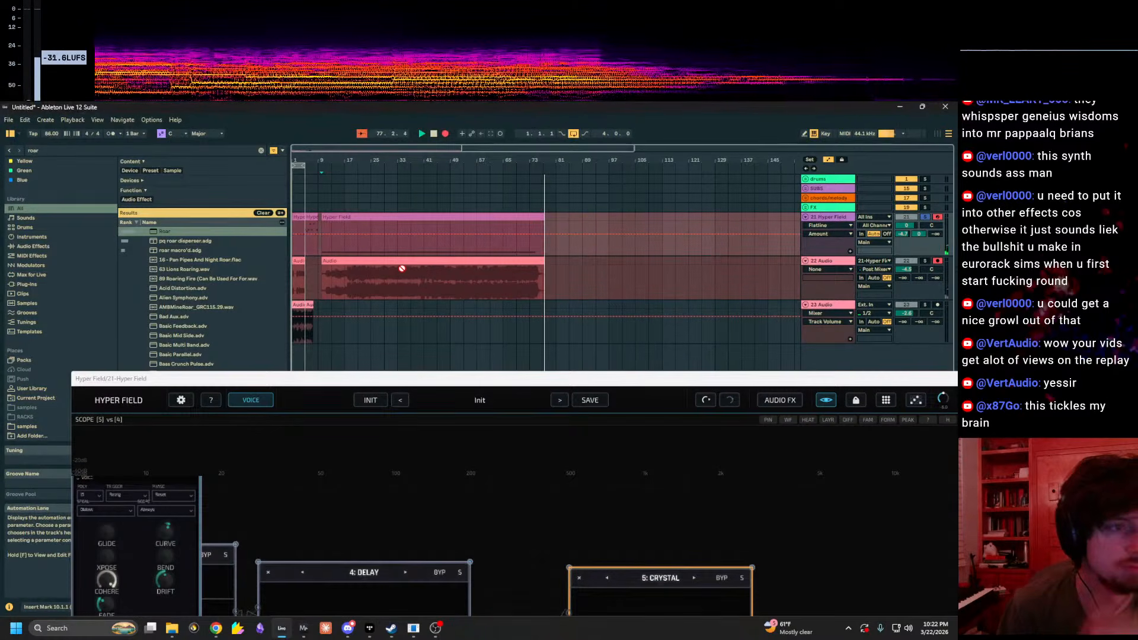
{"action": "left_click_drag", "start_coordinate": [402, 264], "coordinate": [756, 267]}
{"action": "left_click_drag", "start_coordinate": [703, 161], "coordinate": [641, 161]}
{"action": "left_click", "coordinate": [910, 264]}
{"action": "left_click", "coordinate": [909, 262]}
{"action": "left_click", "coordinate": [909, 262]}
{"action": "left_click_drag", "start_coordinate": [909, 269], "coordinate": [909, 254]}
Step: Return to the Hyper Field track's synth, raise the Crystal node's Hi cut, and change that node's type to Wormhole
{"action": "left_click", "coordinate": [453, 241]}
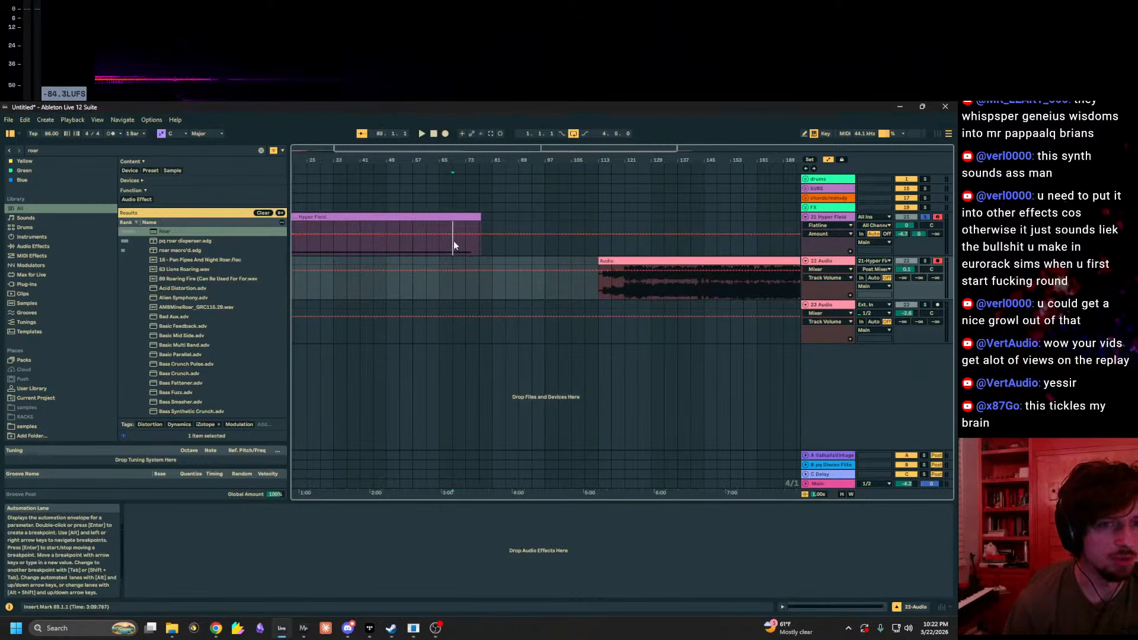
{"action": "left_click_drag", "start_coordinate": [703, 207], "coordinate": [535, 158]}
{"action": "mouse_move", "coordinate": [506, 279]}
{"action": "left_mouse_down"}
{"action": "mouse_move", "coordinate": [567, 251]}
{"action": "mouse_move", "coordinate": [518, 275]}
{"action": "left_mouse_up"}
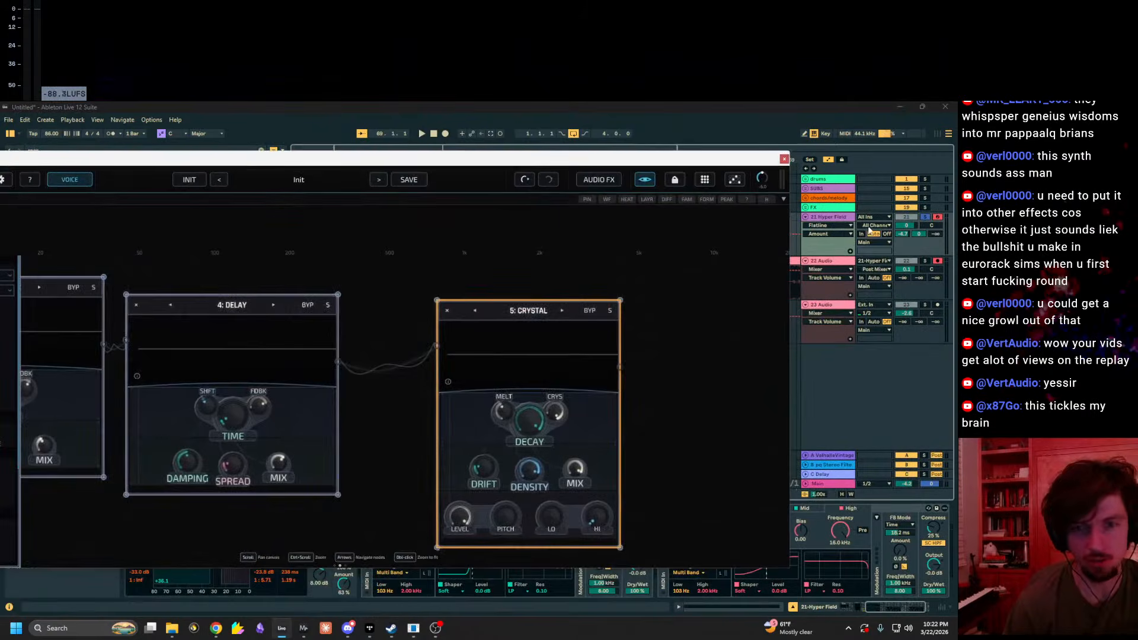
{"action": "left_click_drag", "start_coordinate": [597, 523], "coordinate": [597, 513]}
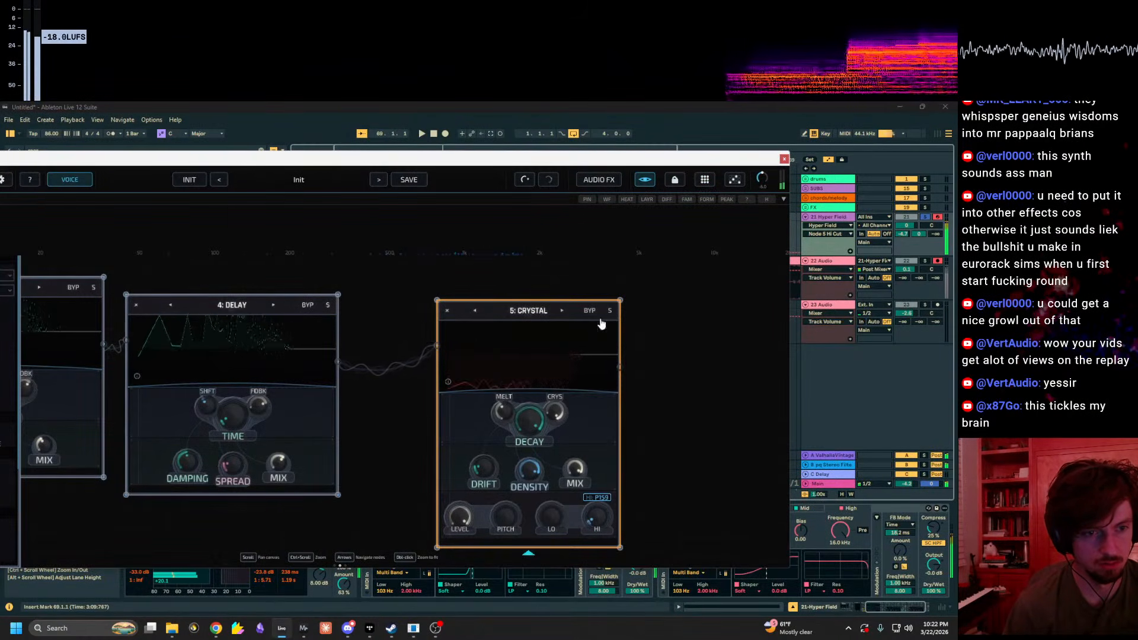
{"action": "left_click", "coordinate": [563, 312]}
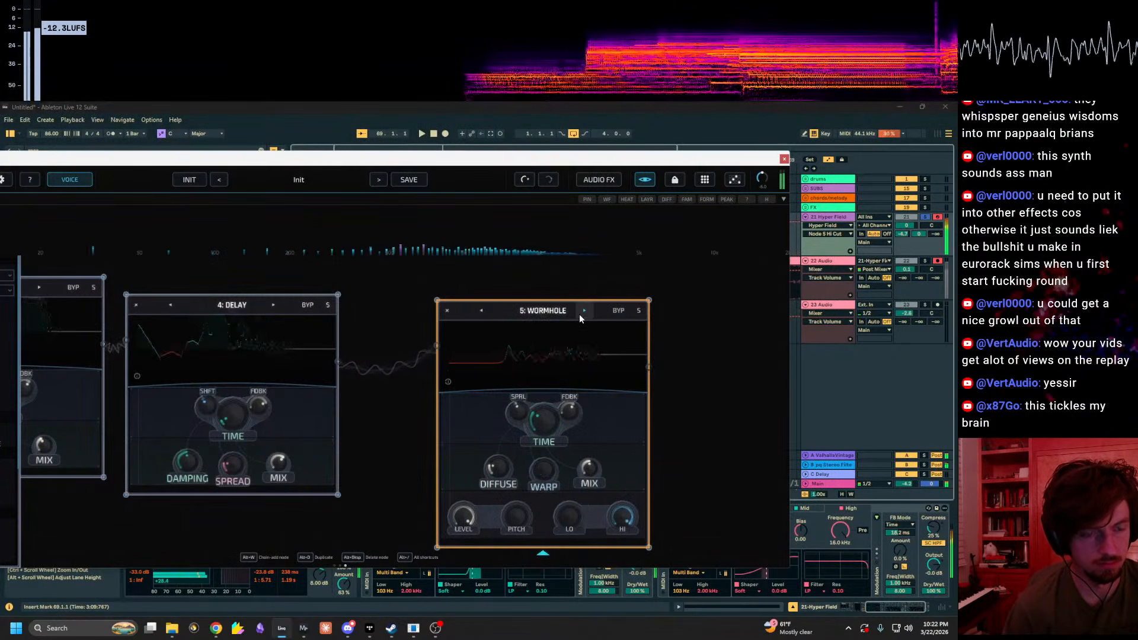
{"action": "left_click_drag", "start_coordinate": [563, 342], "coordinate": [630, 329]}
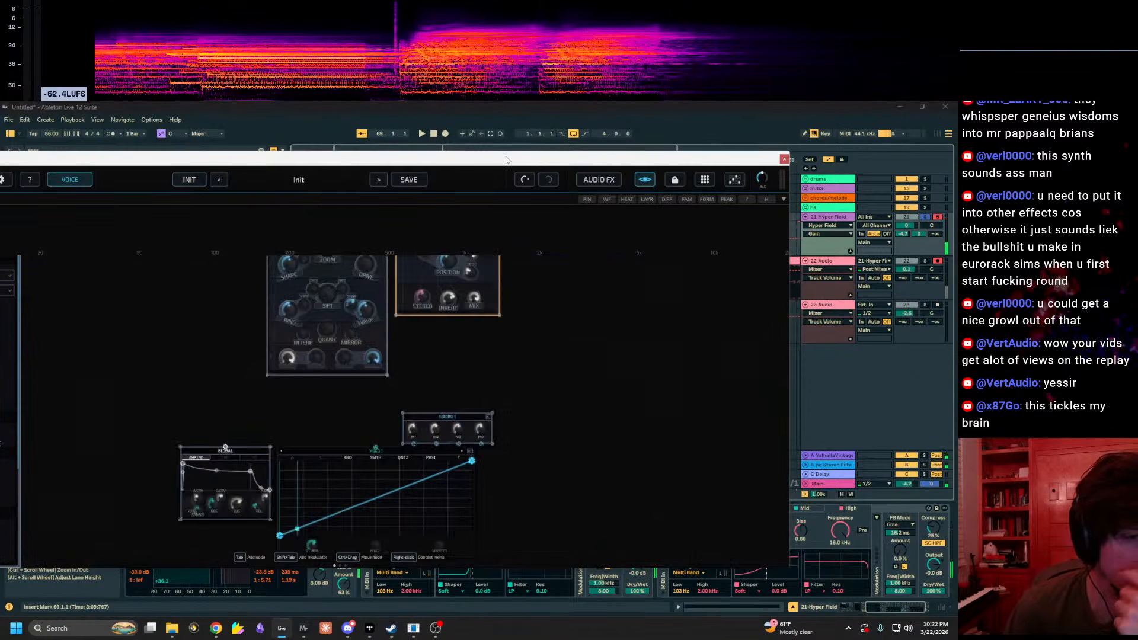
Step: Sweep the Spectrum node's Shape and raise the small knob attached to it
{"action": "left_click_drag", "start_coordinate": [638, 292], "coordinate": [626, 381]}
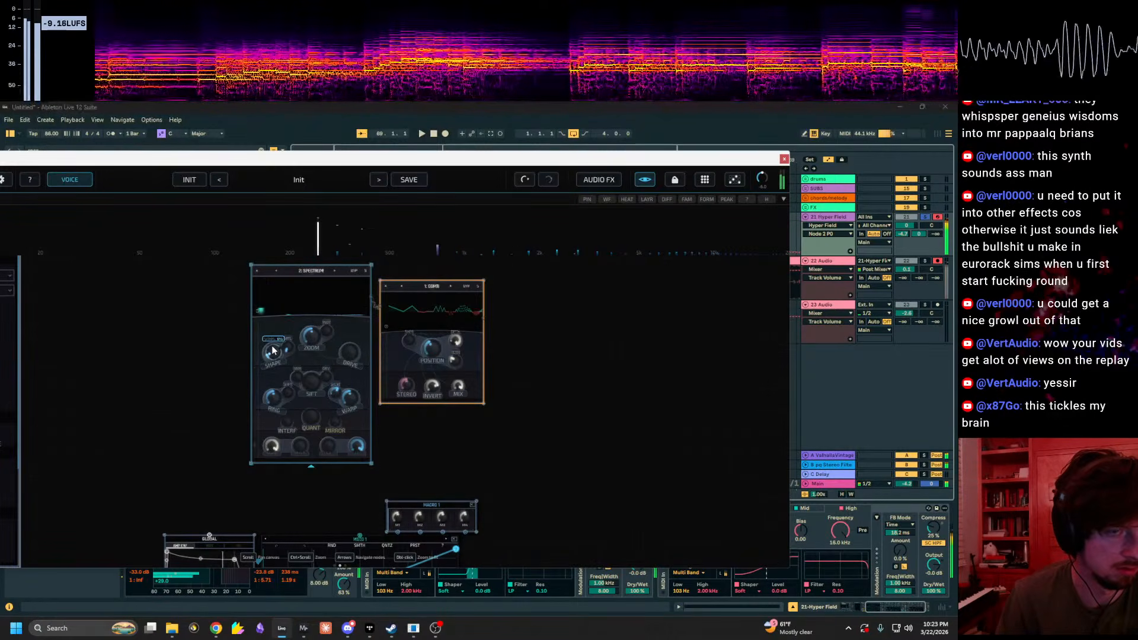
{"action": "left_click_drag", "start_coordinate": [286, 351], "coordinate": [310, 309]}
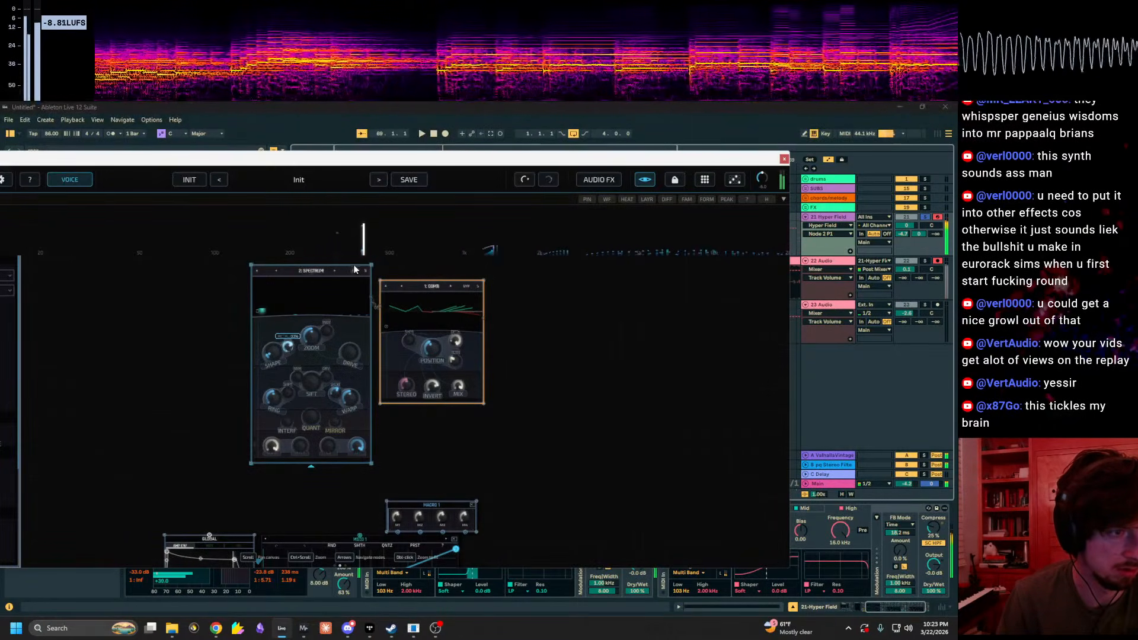
{"action": "left_click_drag", "start_coordinate": [583, 403], "coordinate": [596, 393]}
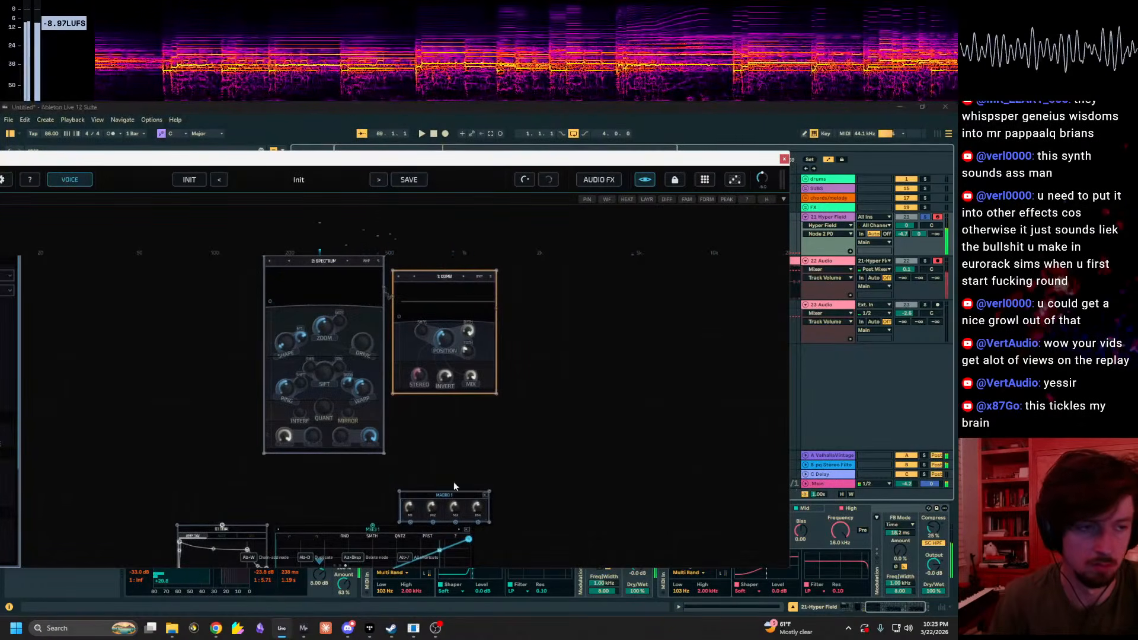
Step: Add a Wormhole node after the Comb node and bring the chain into close view
{"action": "scroll", "coordinate": [461, 390], "scroll_direction": "up", "scroll_amount": 1}
{"action": "left_click_drag", "start_coordinate": [553, 343], "coordinate": [478, 406]}
{"action": "right_click", "coordinate": [555, 386]}
{"action": "type", "text": "worm"}
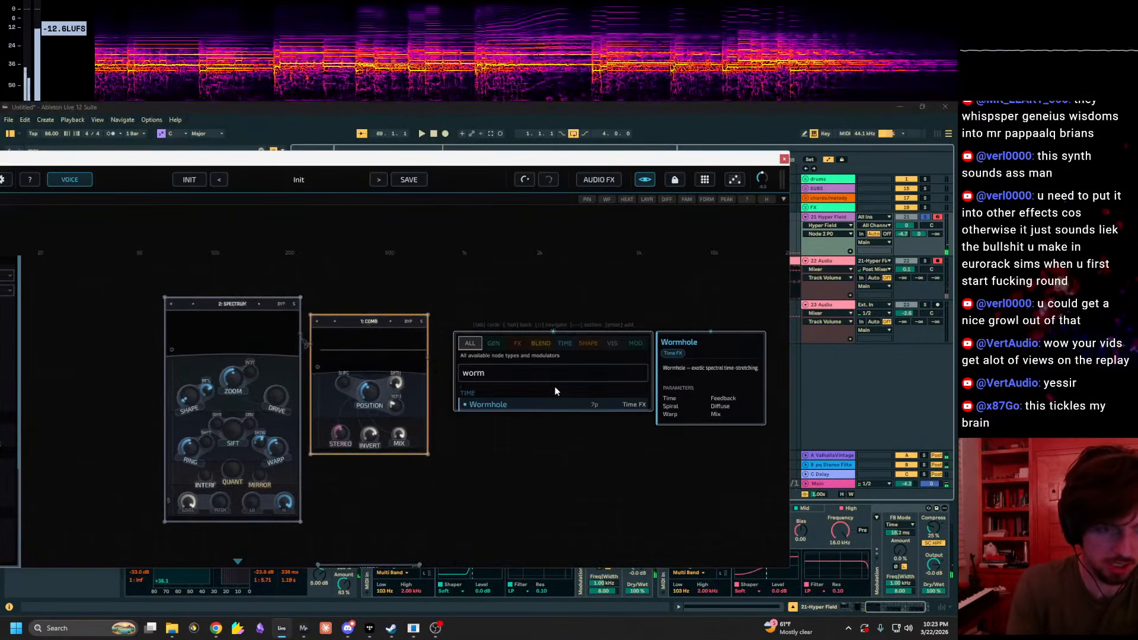
{"action": "key", "text": "Return"}
{"action": "scroll", "coordinate": [200, 332], "scroll_direction": "up", "scroll_amount": 2}
{"action": "left_click_drag", "start_coordinate": [202, 333], "coordinate": [389, 375]}
{"action": "left_click_drag", "start_coordinate": [448, 415], "coordinate": [467, 360]}
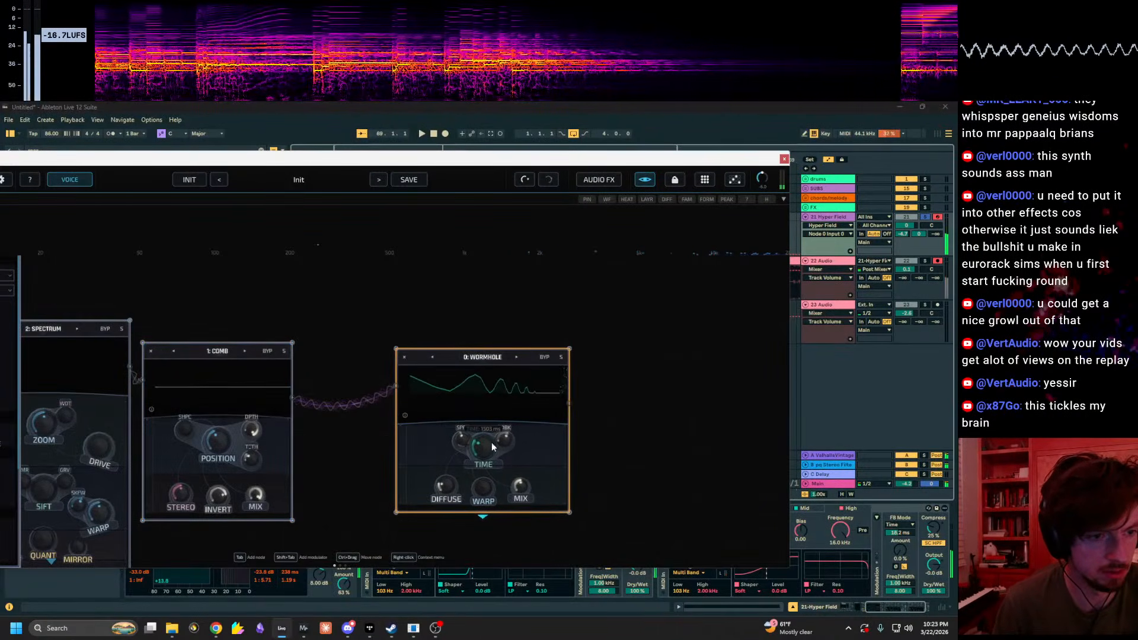
{"action": "left_click_drag", "start_coordinate": [378, 317], "coordinate": [407, 302]}
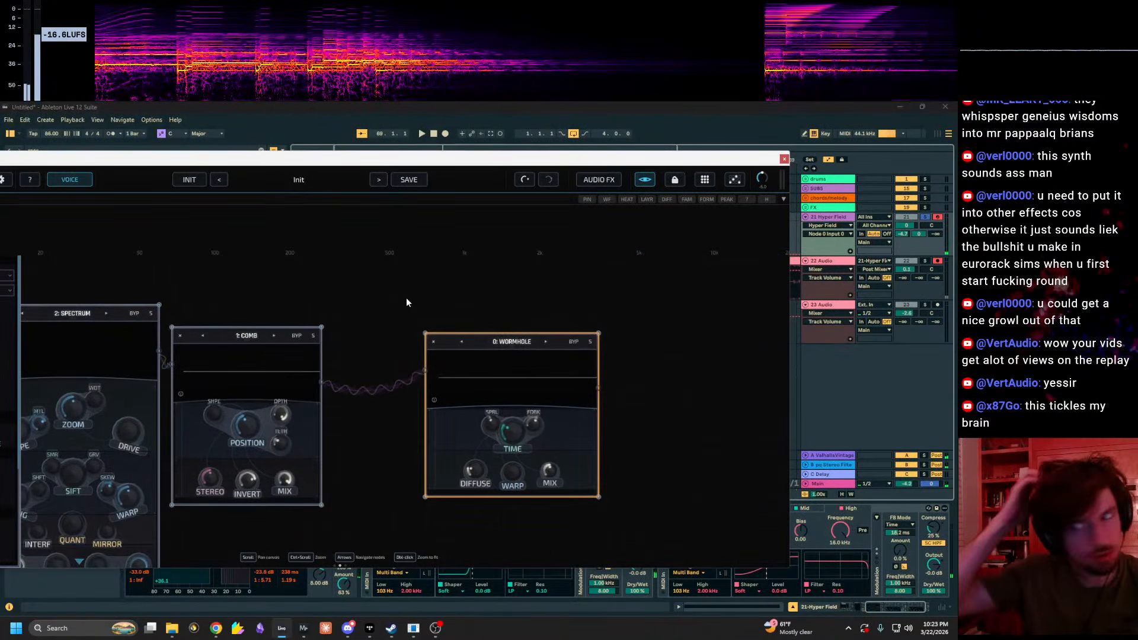
Step: Set the Wormhole node's Spiral to 15% and test a note one octave lower on the computer keyboard
{"action": "scroll", "coordinate": [406, 303], "scroll_direction": "up", "scroll_amount": 2}
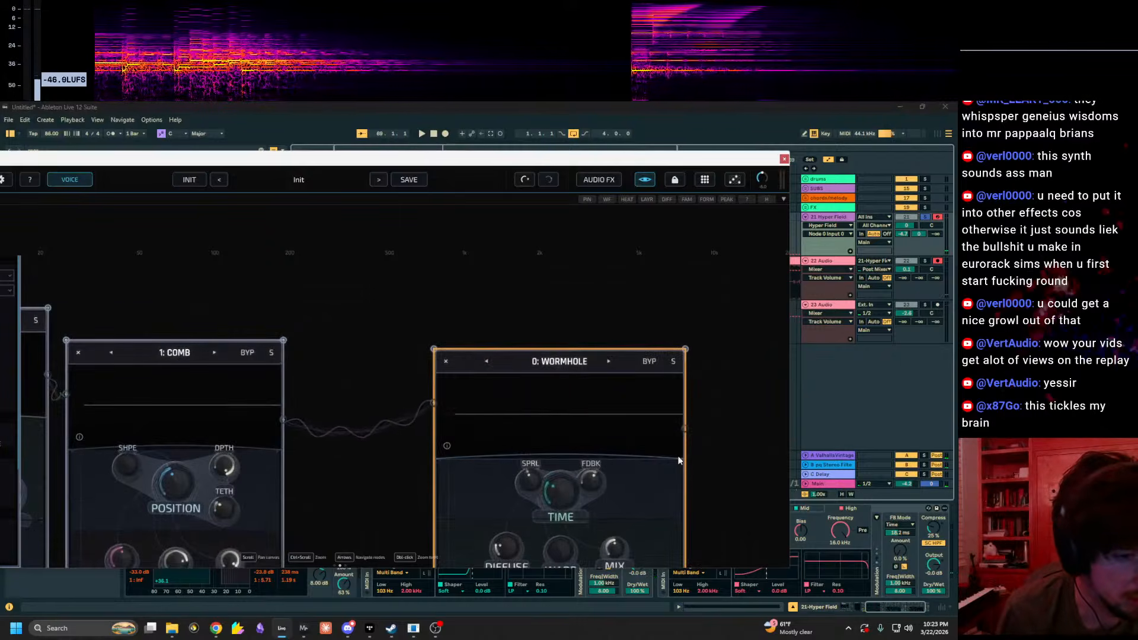
{"action": "scroll", "coordinate": [675, 450], "scroll_direction": "down", "scroll_amount": 3}
{"action": "left_click_drag", "start_coordinate": [544, 396], "coordinate": [546, 393]}
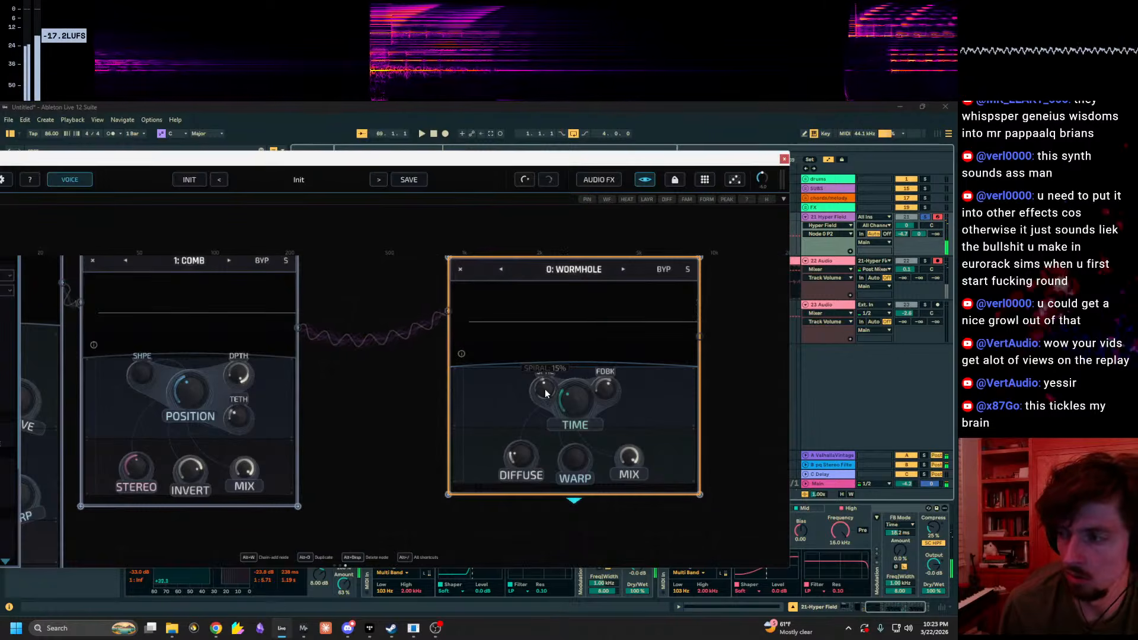
{"action": "key", "text": "z"}
{"action": "key", "text": "a"}
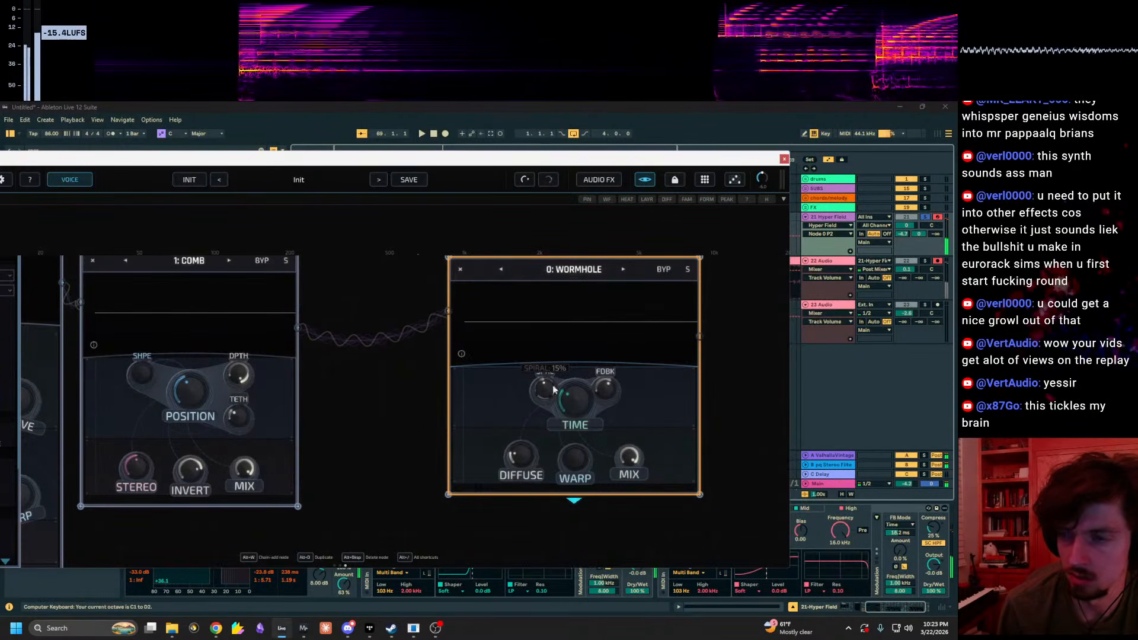
Step: Start recording the new patch into the arrangement from bar 185, keeping the Hyper Field window within reach
{"action": "left_click_drag", "start_coordinate": [556, 161], "coordinate": [502, 436]}
{"action": "left_click_drag", "start_coordinate": [580, 157], "coordinate": [611, 208]}
{"action": "left_click", "coordinate": [445, 134]}
{"action": "left_click_drag", "start_coordinate": [474, 435], "coordinate": [579, 202]}
Step: Vary the Wormhole node's Feedback and turn its Spiral to -69% while recording, checking the take in the arrangement
{"action": "left_click_drag", "start_coordinate": [655, 429], "coordinate": [694, 350]}
{"action": "mouse_move", "coordinate": [590, 433]}
{"action": "left_mouse_down"}
{"action": "mouse_move", "coordinate": [549, 458]}
{"action": "mouse_move", "coordinate": [582, 450]}
{"action": "left_mouse_up"}
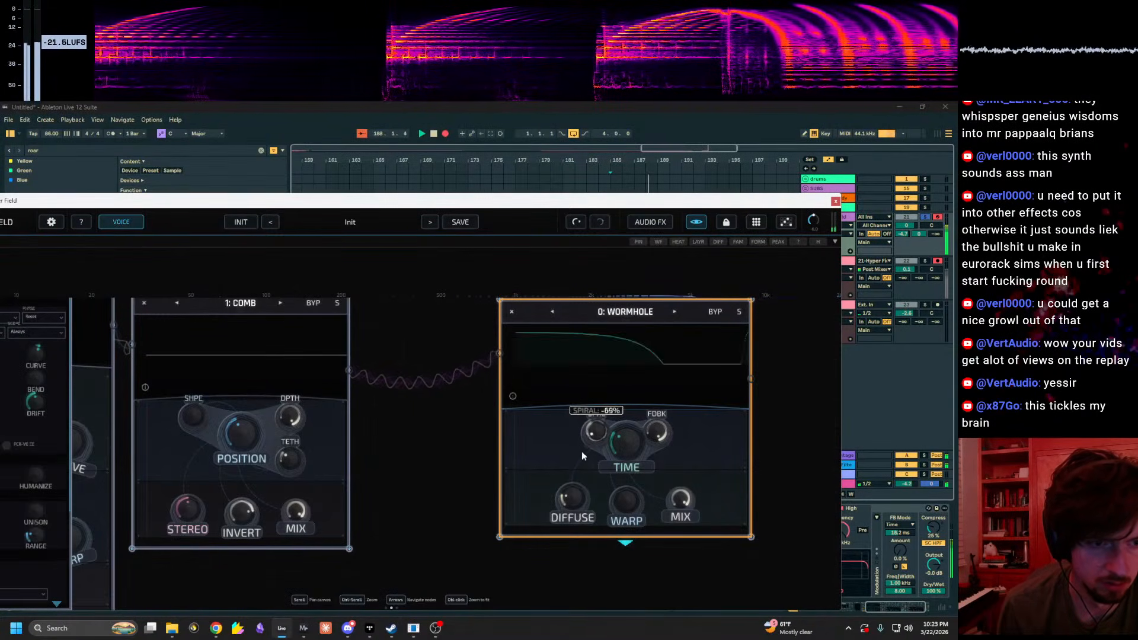
{"action": "left_click_drag", "start_coordinate": [658, 433], "coordinate": [648, 443]}
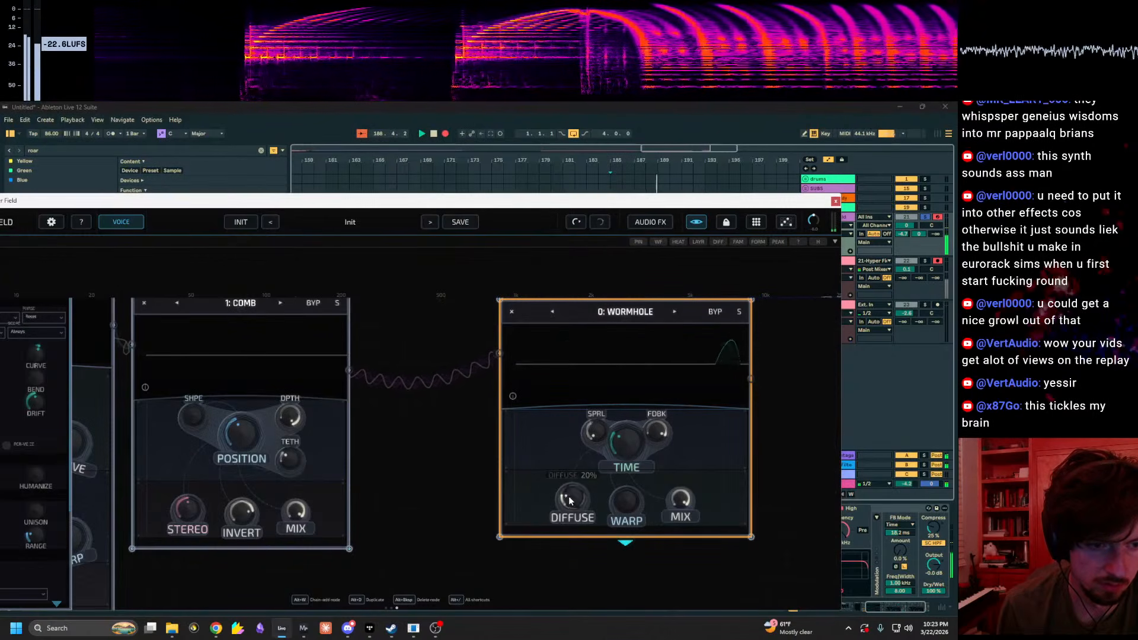
{"action": "left_click_drag", "start_coordinate": [562, 203], "coordinate": [196, 148]}
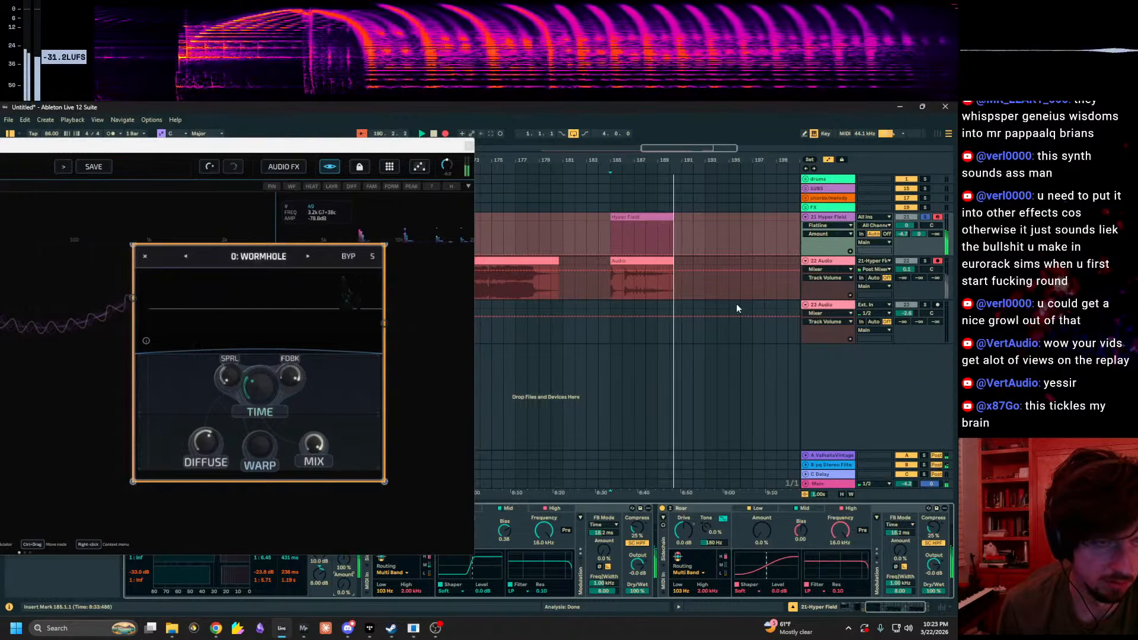
{"action": "left_click_drag", "start_coordinate": [347, 147], "coordinate": [594, 166]}
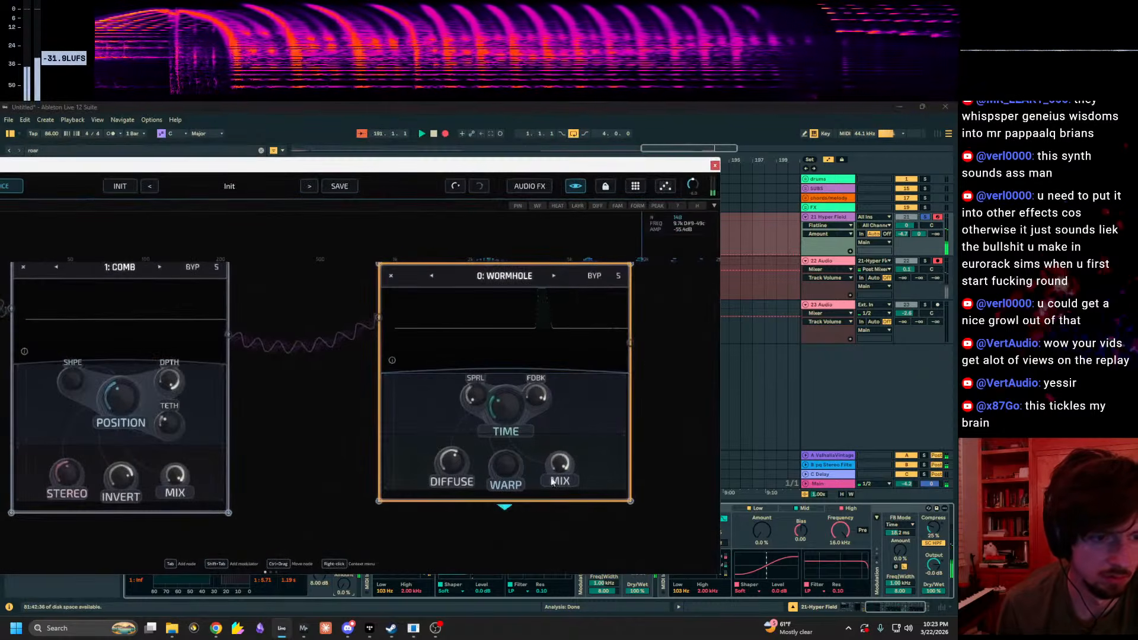
Step: Turn the Wormhole node's Warp to 48% and sweep its Spiral and Feedback, bringing Feedback up to 100%, while recording
{"action": "left_click_drag", "start_coordinate": [534, 431], "coordinate": [535, 421]}
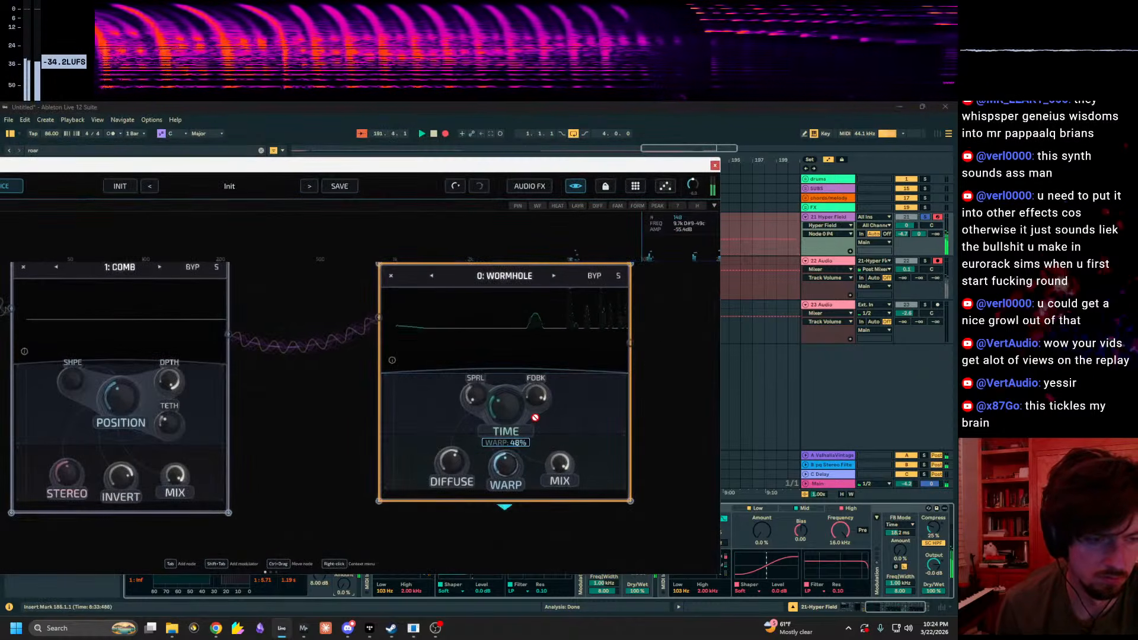
{"action": "left_click_drag", "start_coordinate": [480, 395], "coordinate": [498, 354]}
{"action": "left_click_drag", "start_coordinate": [539, 397], "coordinate": [531, 412]}
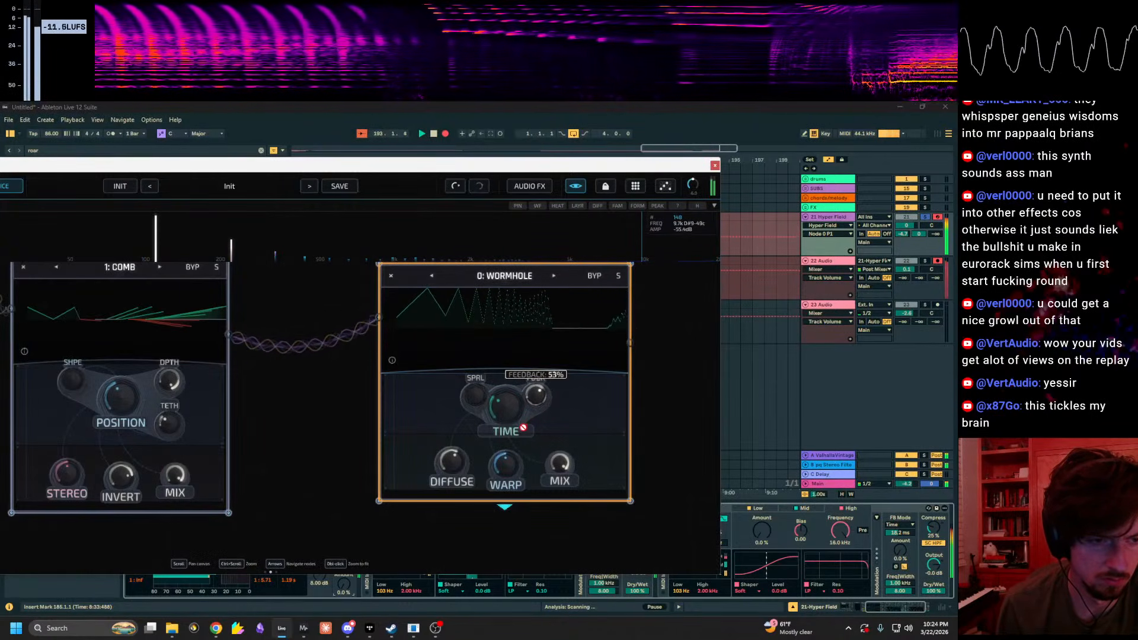
{"action": "left_click_drag", "start_coordinate": [516, 484], "coordinate": [524, 451]}
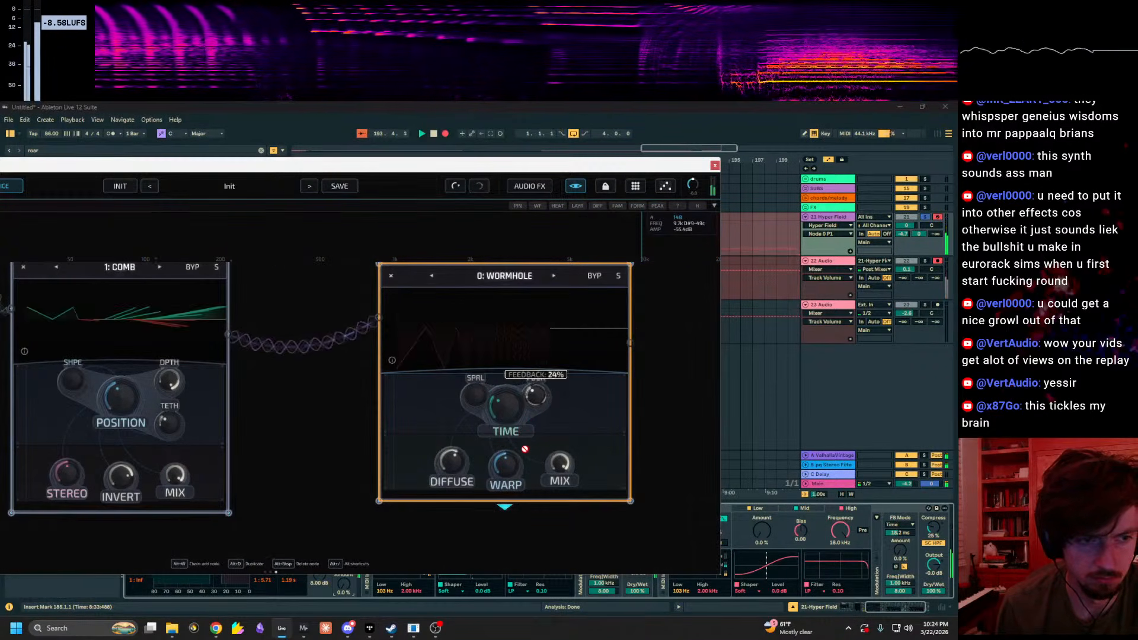
{"action": "left_click_drag", "start_coordinate": [542, 380], "coordinate": [541, 365]}
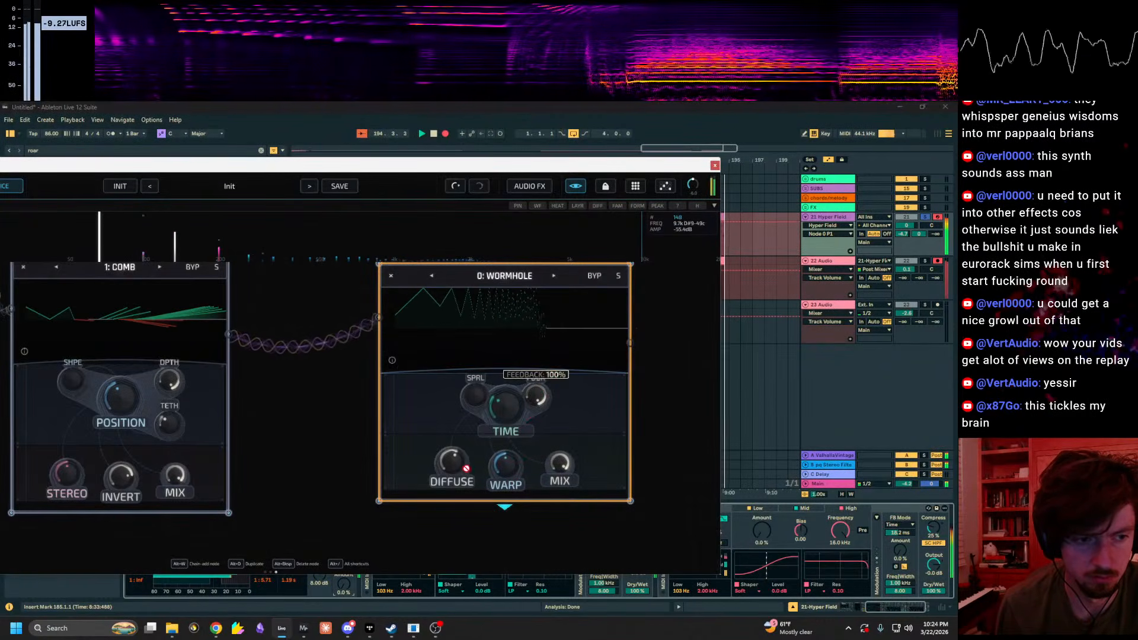
Step: Sweep the Wormhole node's Time, Warp and Spiral while the recording runs, turning Warp to 49%
{"action": "left_click_drag", "start_coordinate": [473, 432], "coordinate": [500, 431]}
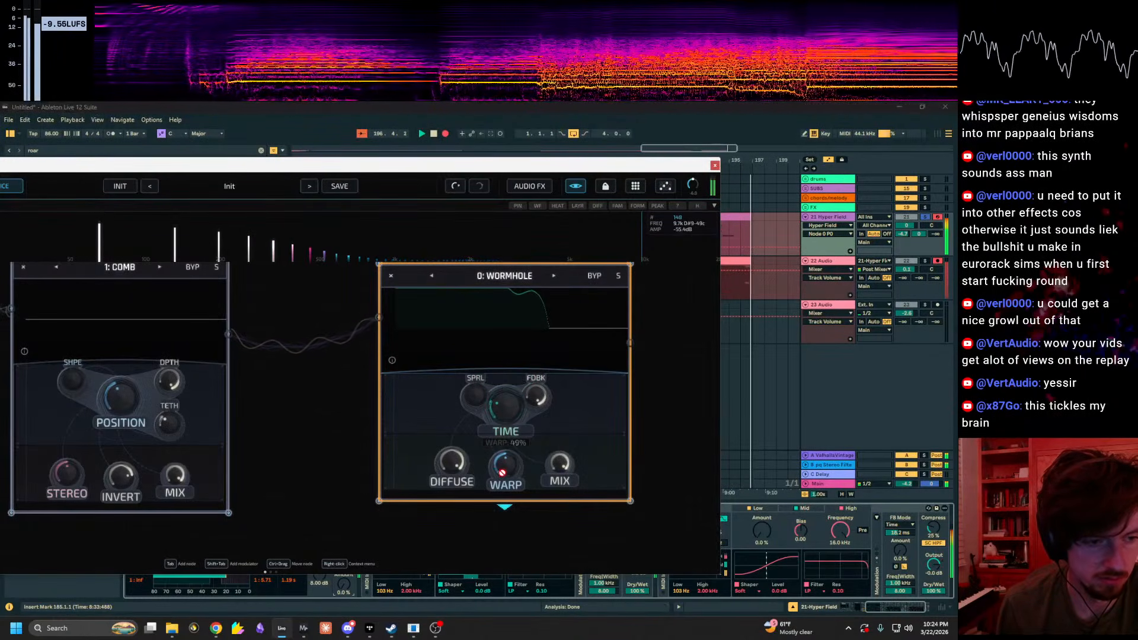
{"action": "left_click_drag", "start_coordinate": [535, 422], "coordinate": [509, 440]}
{"action": "left_click_drag", "start_coordinate": [481, 395], "coordinate": [483, 392]}
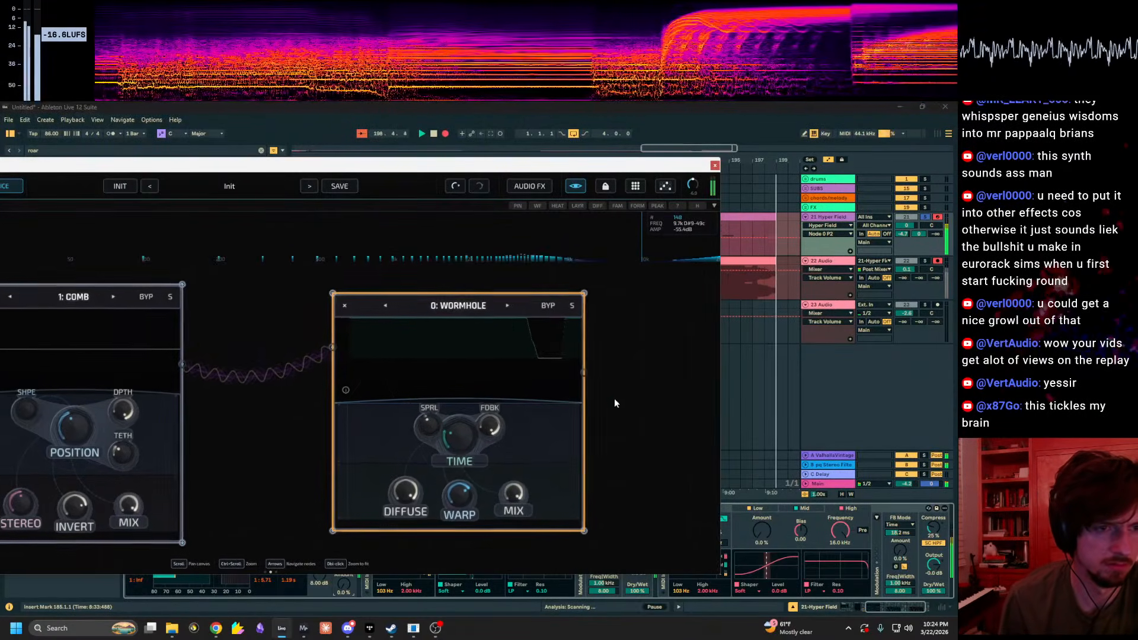
Step: Hide the scope display and step the last node's type from Wormhole through Convolution and Delay to Reverb
{"action": "left_click", "coordinate": [510, 308]}
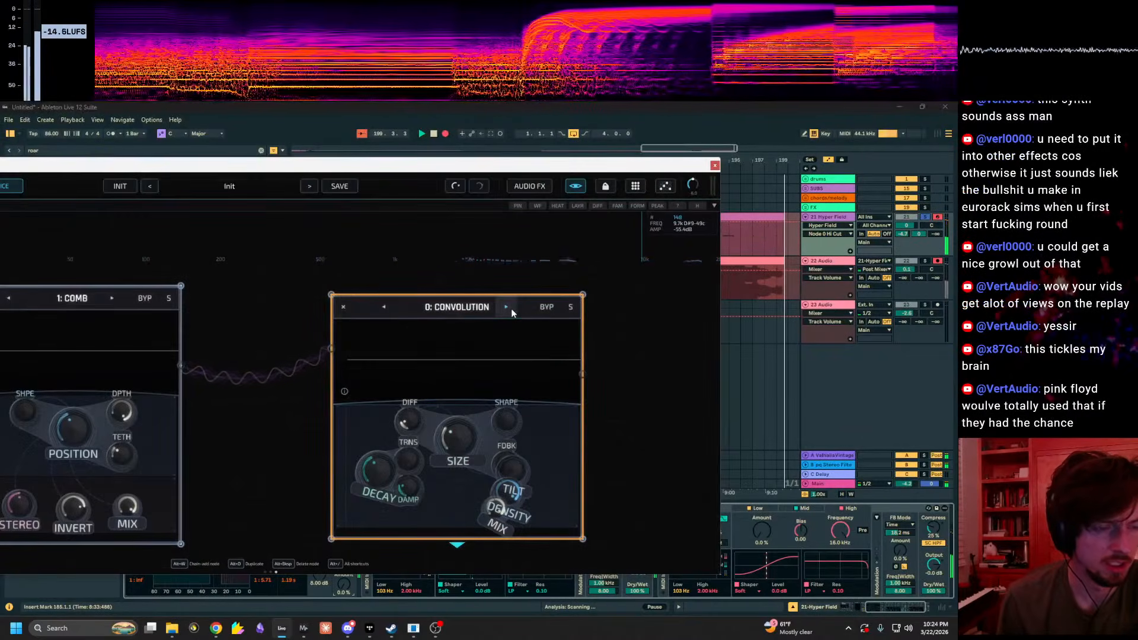
{"action": "left_click", "coordinate": [386, 307]}
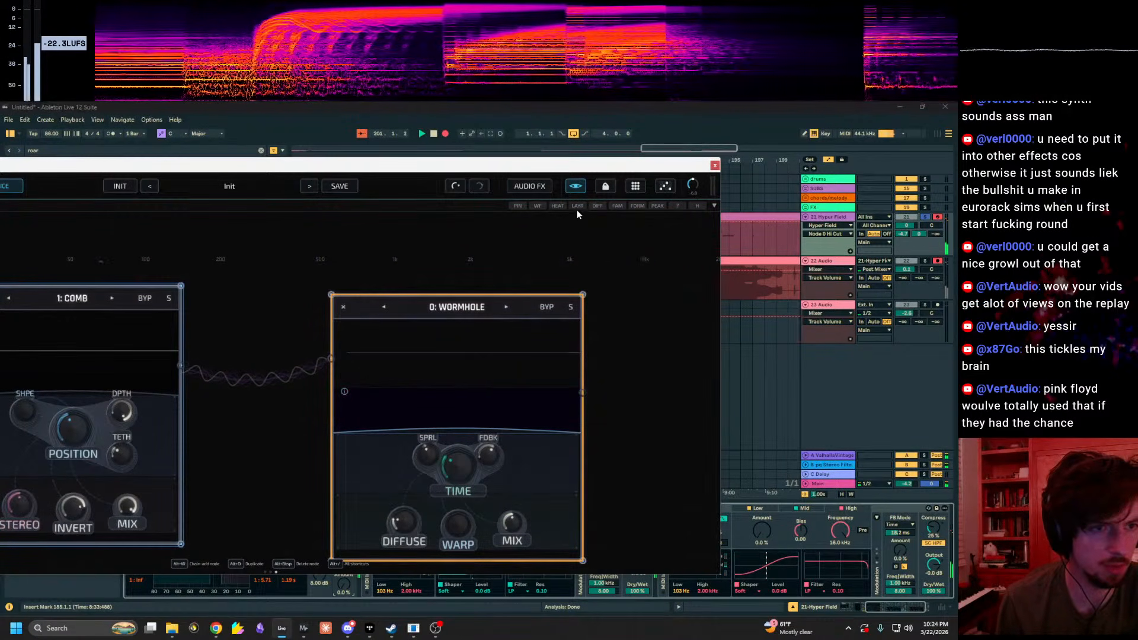
{"action": "left_click", "coordinate": [576, 186]}
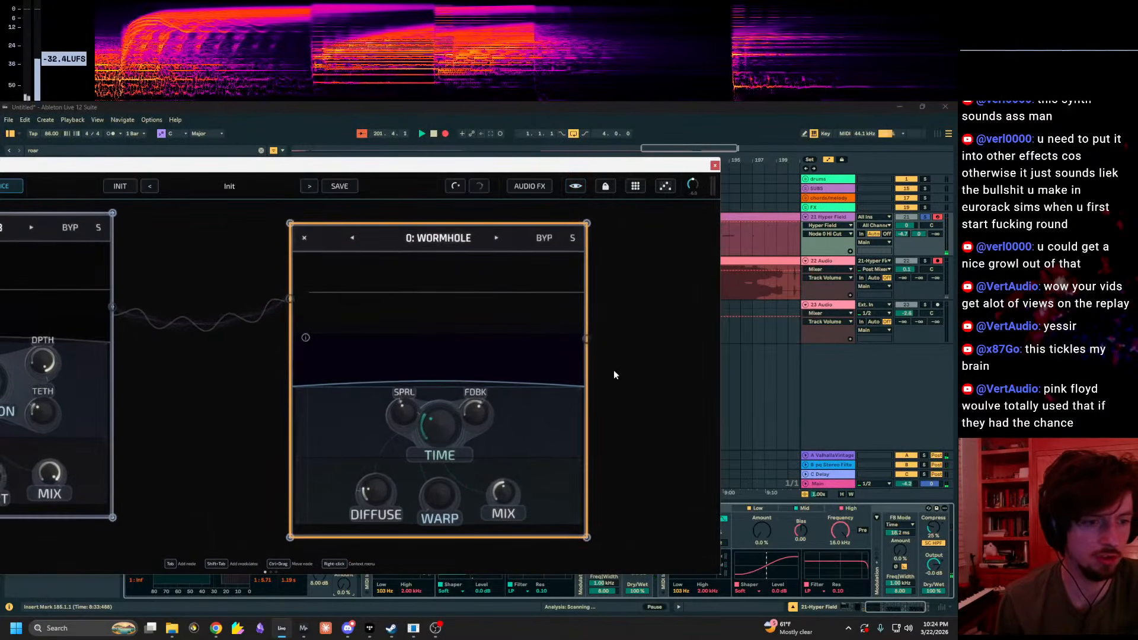
{"action": "left_click", "coordinate": [451, 275]}
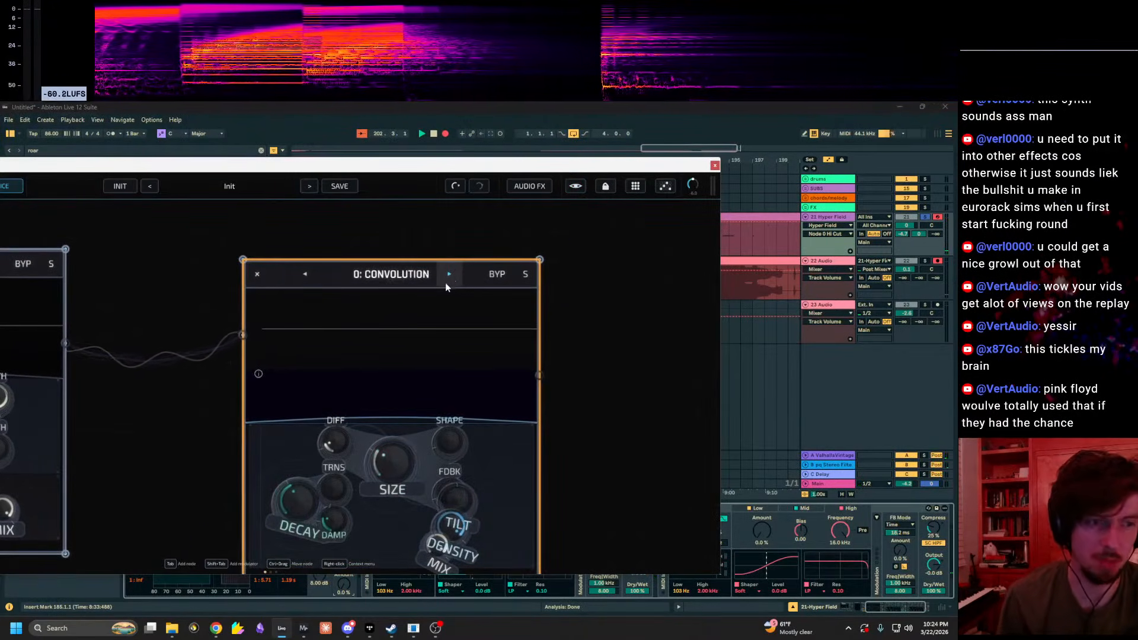
{"action": "left_click", "coordinate": [450, 275]}
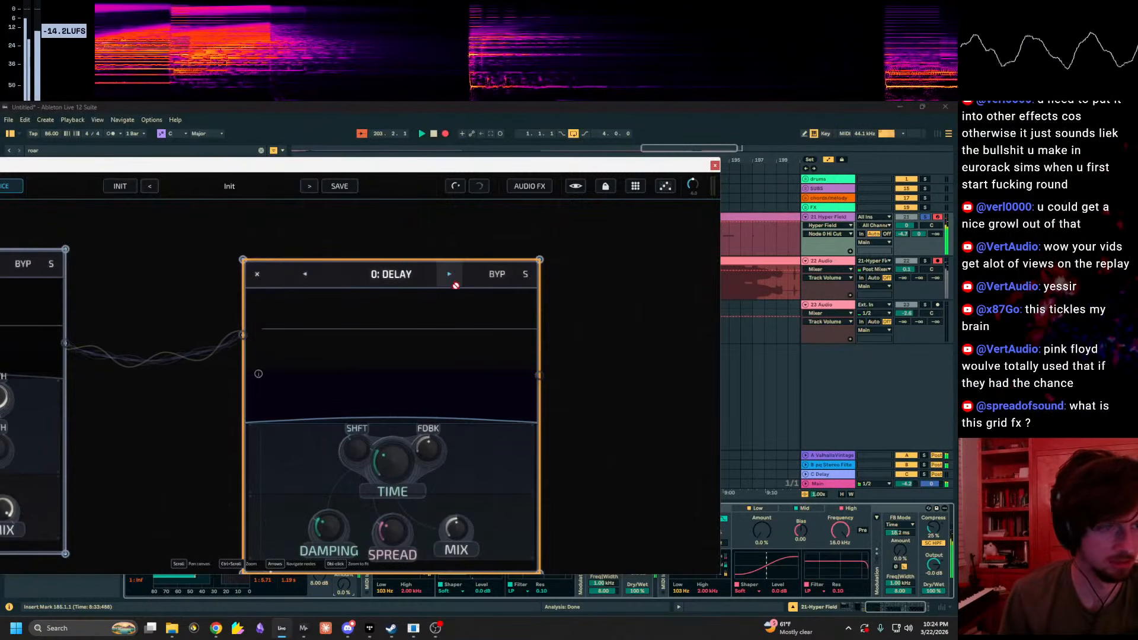
{"action": "left_click", "coordinate": [450, 275]}
{"action": "left_click", "coordinate": [450, 275]}
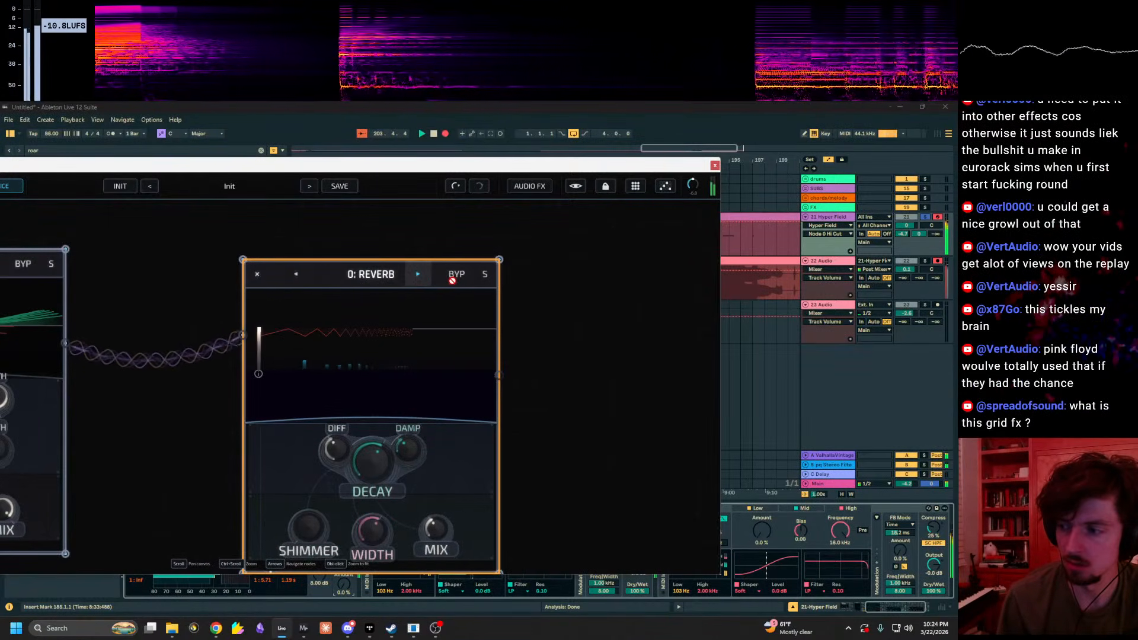
Step: Move the Hyper Field window fully into view and switch the last node's type to Dispersion Delay
{"action": "left_click_drag", "start_coordinate": [349, 169], "coordinate": [564, 166]}
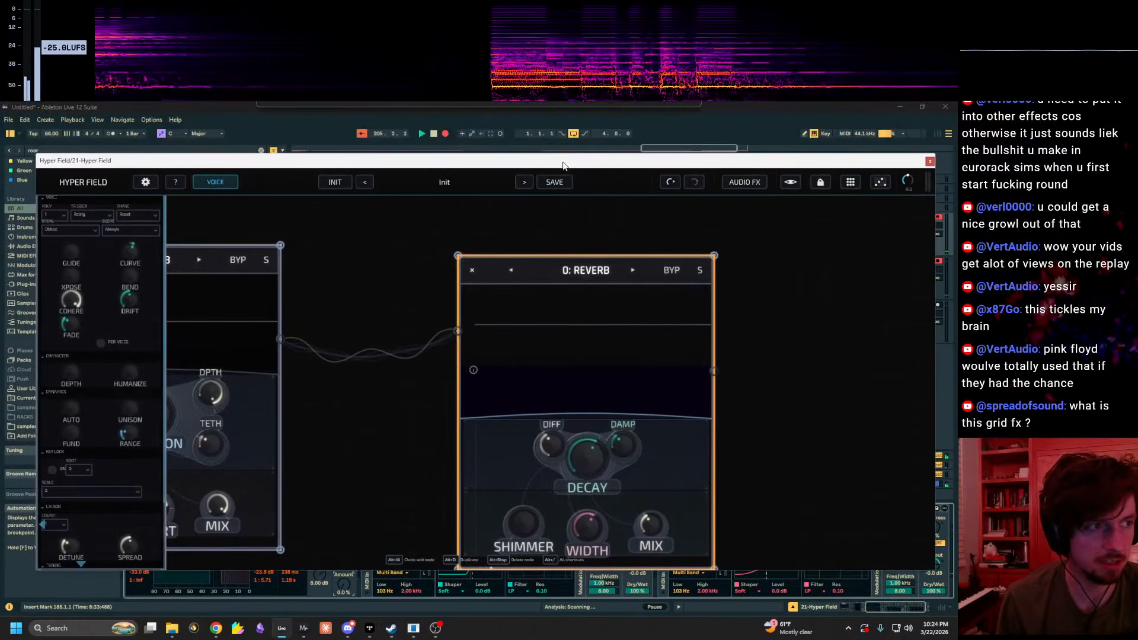
{"action": "left_click", "coordinate": [633, 270]}
{"action": "left_click", "coordinate": [513, 269]}
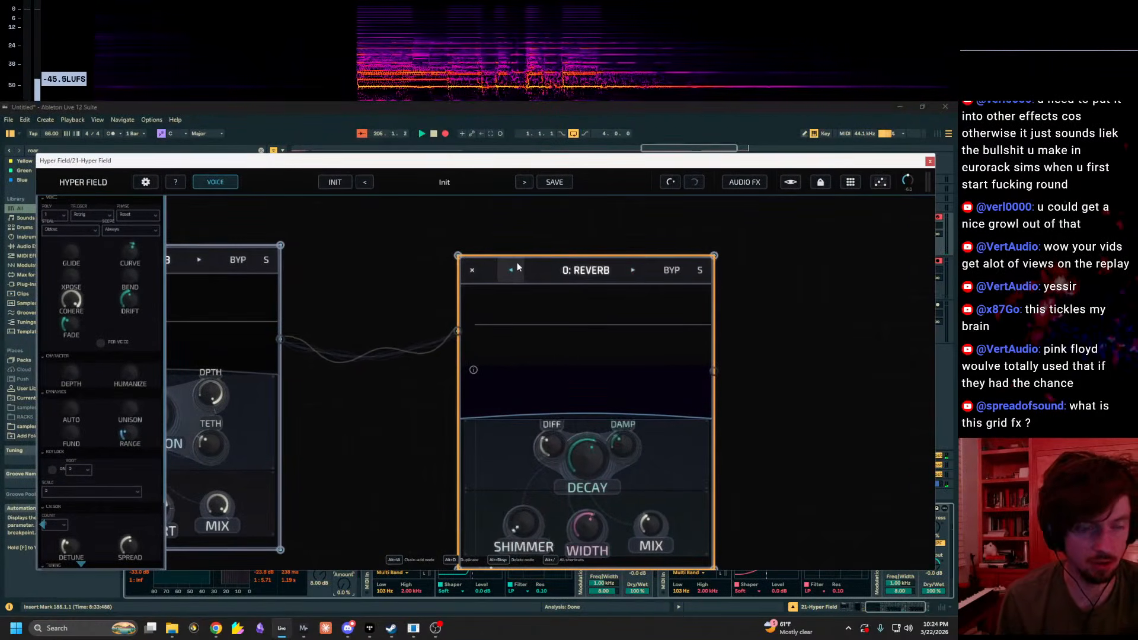
{"action": "left_click", "coordinate": [516, 266]}
{"action": "left_click", "coordinate": [517, 267]}
{"action": "left_click", "coordinate": [664, 269]}
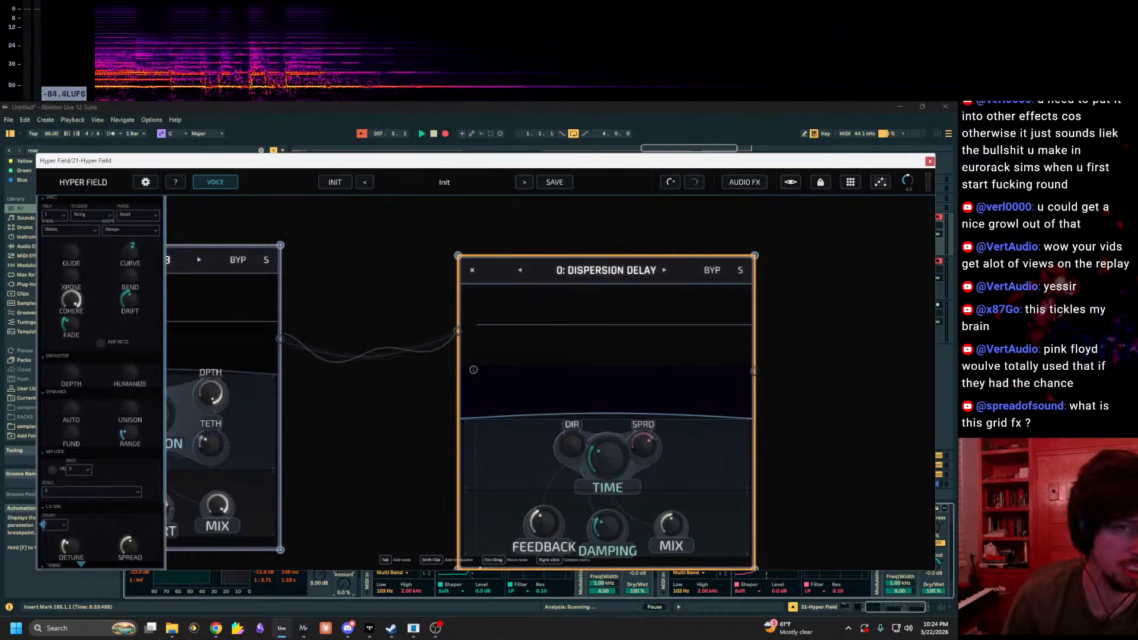
Step: Set the Dispersion Delay's Mix to 73% and play test notes in the lower and original octaves
{"action": "left_click_drag", "start_coordinate": [832, 379], "coordinate": [763, 387]}
{"action": "left_click_drag", "start_coordinate": [723, 308], "coordinate": [689, 308]}
{"action": "scroll", "coordinate": [667, 320], "scroll_direction": "up", "scroll_amount": 3}
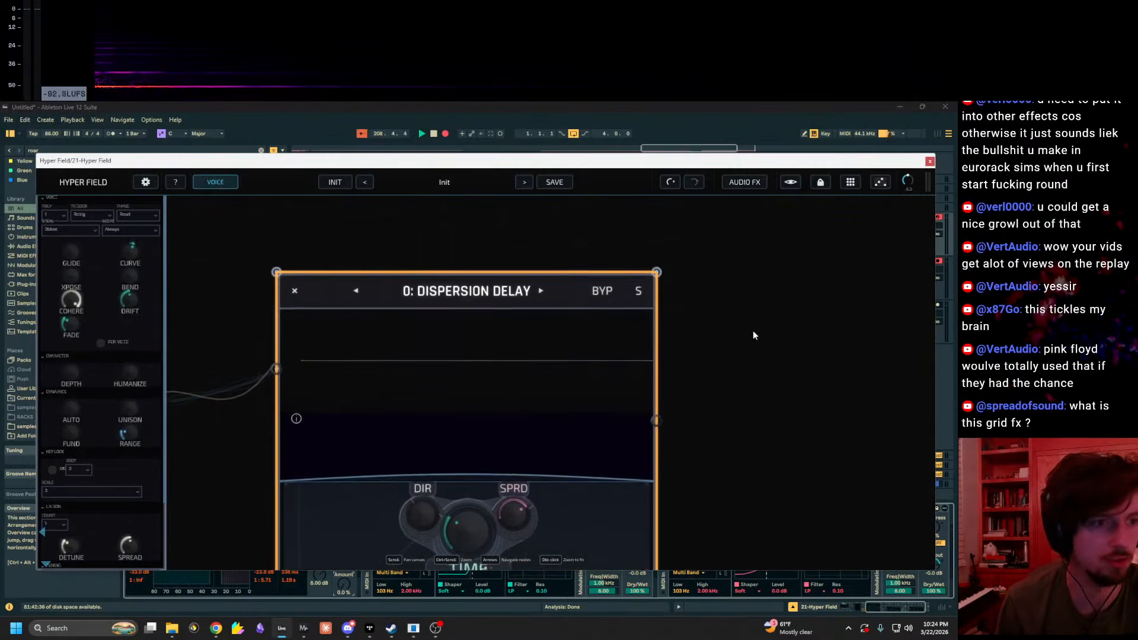
{"action": "left_click", "coordinate": [540, 295]}
{"action": "left_click", "coordinate": [356, 295]}
{"action": "left_click_drag", "start_coordinate": [814, 405], "coordinate": [839, 311]}
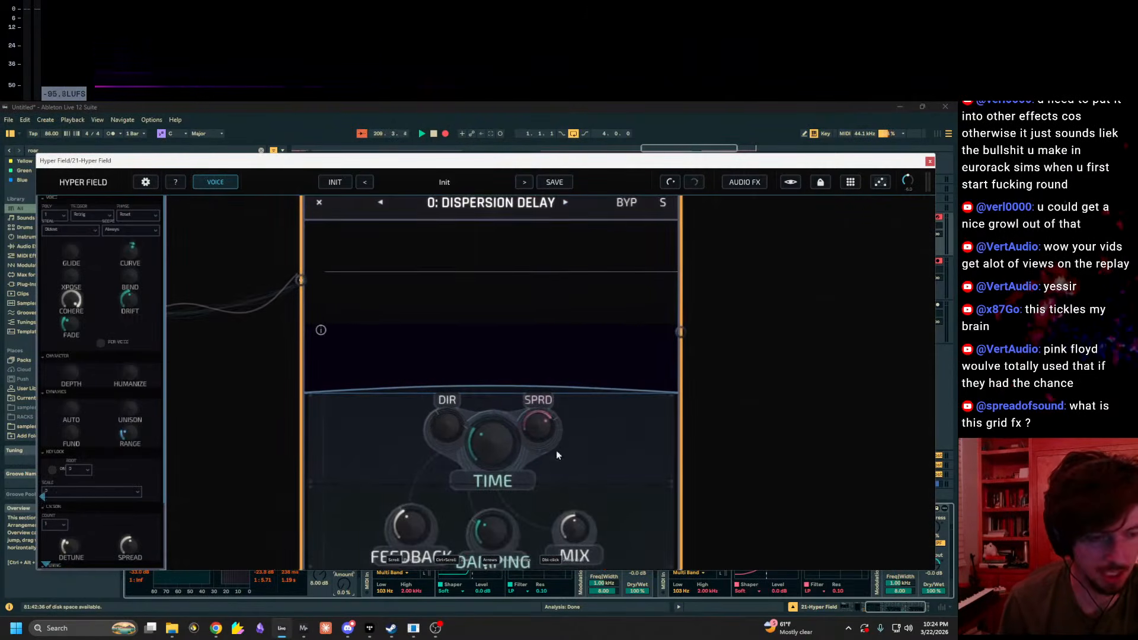
{"action": "key", "text": "z"}
{"action": "key", "text": "a"}
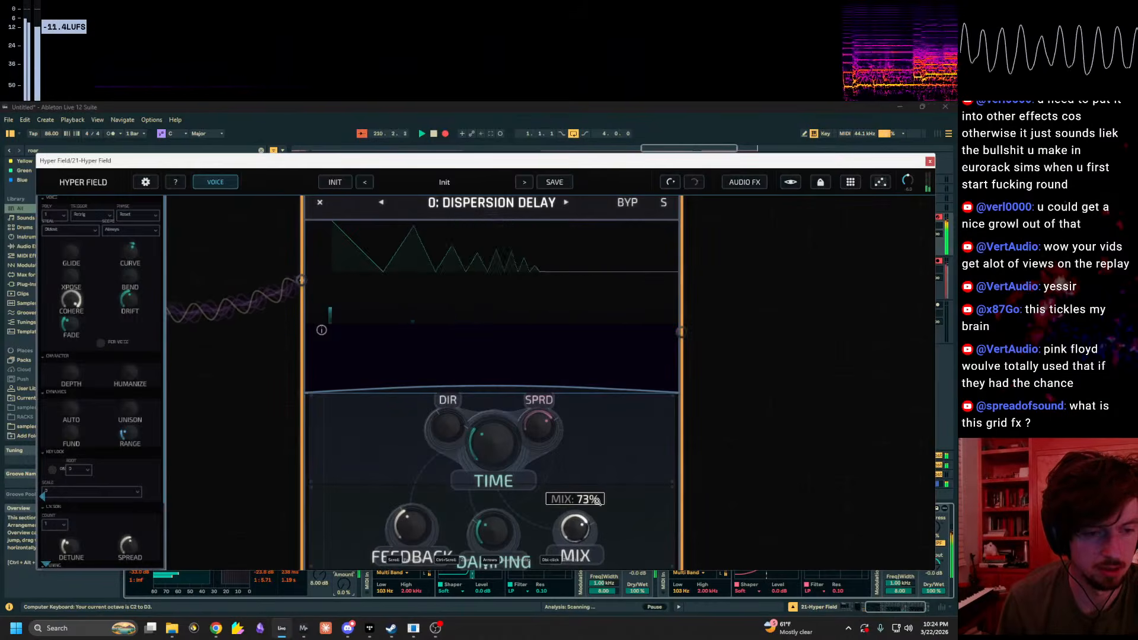
{"action": "key", "text": "x"}
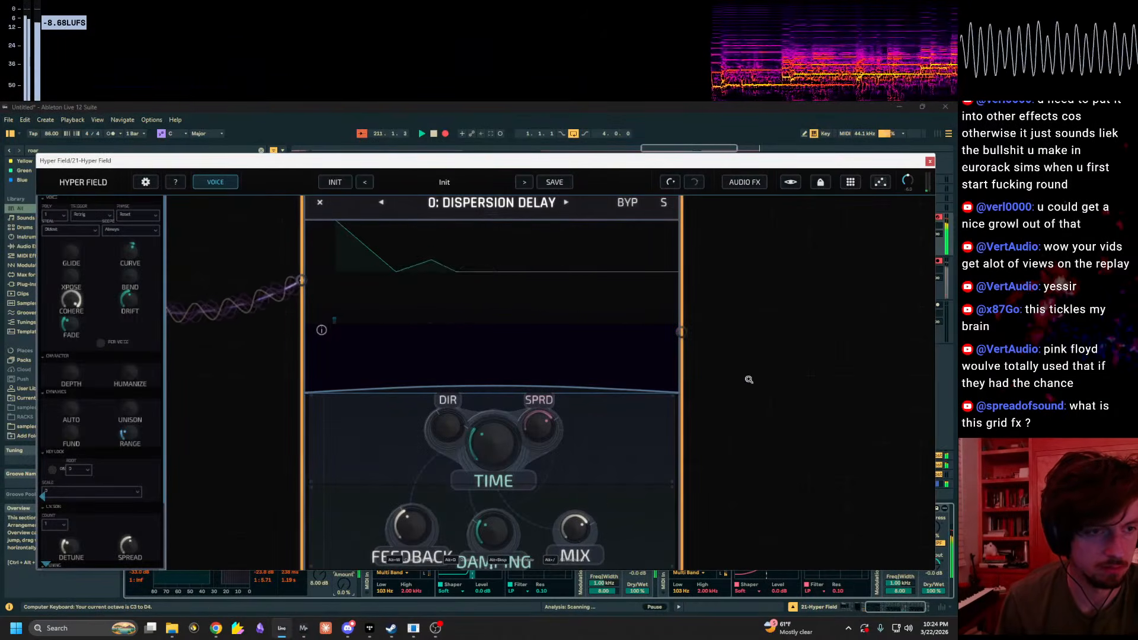
Step: Turn the Dispersion Delay's Direction to -81%
{"action": "scroll", "coordinate": [747, 378], "scroll_direction": "up", "scroll_amount": 1}
{"action": "scroll", "coordinate": [760, 315], "scroll_direction": "down", "scroll_amount": 3}
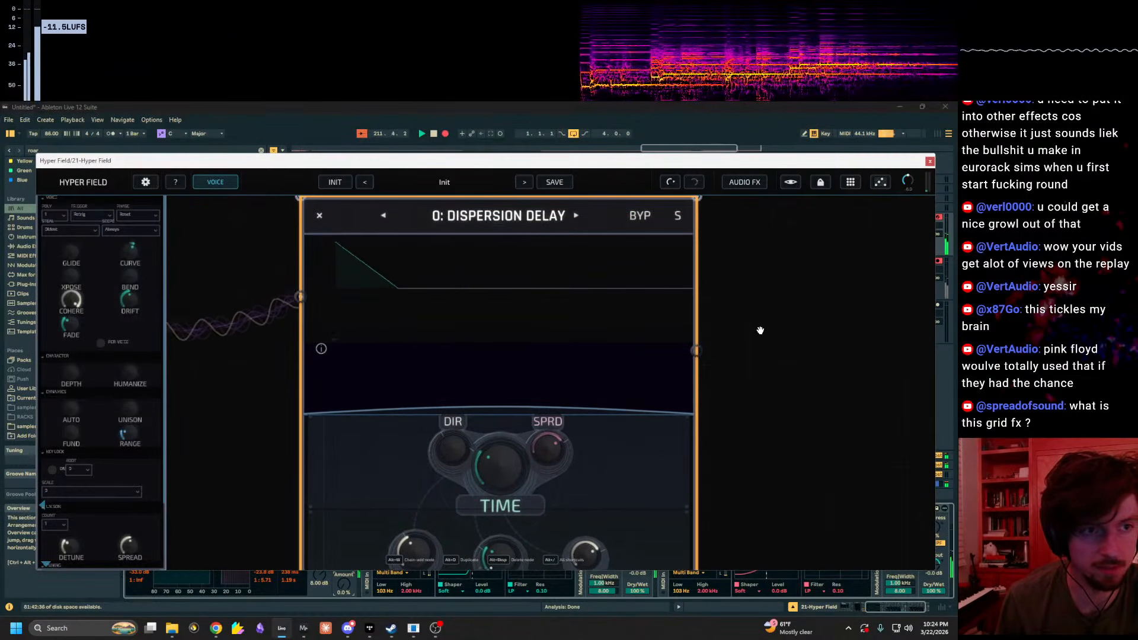
{"action": "left_click_drag", "start_coordinate": [752, 358], "coordinate": [692, 352]}
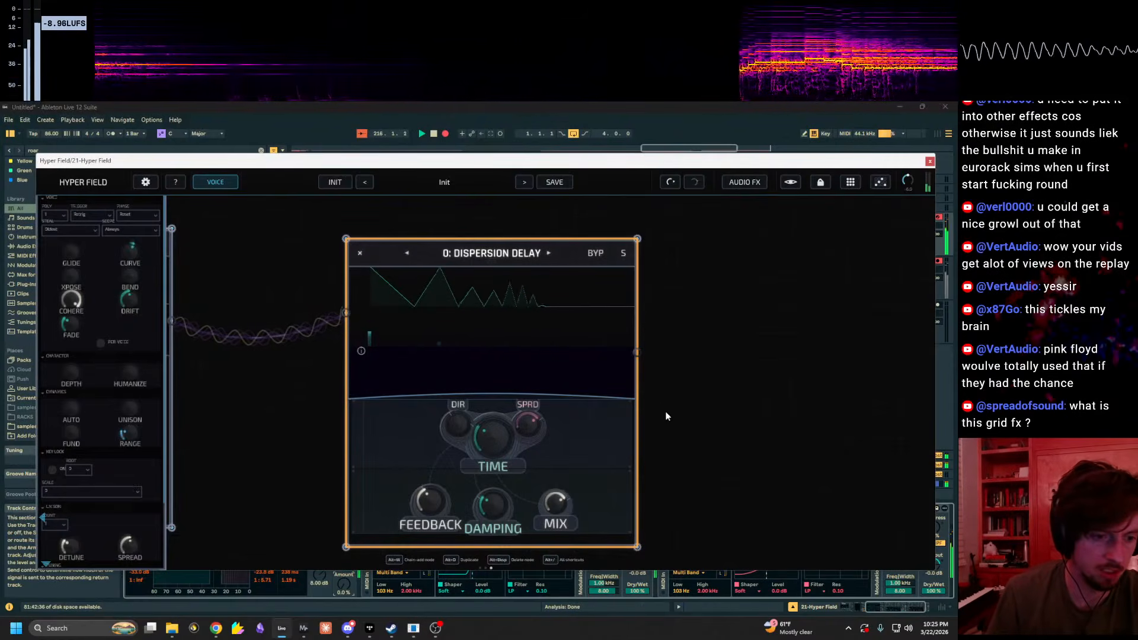
{"action": "left_click_drag", "start_coordinate": [715, 361], "coordinate": [751, 353]}
{"action": "scroll", "coordinate": [751, 352], "scroll_direction": "down", "scroll_amount": 2}
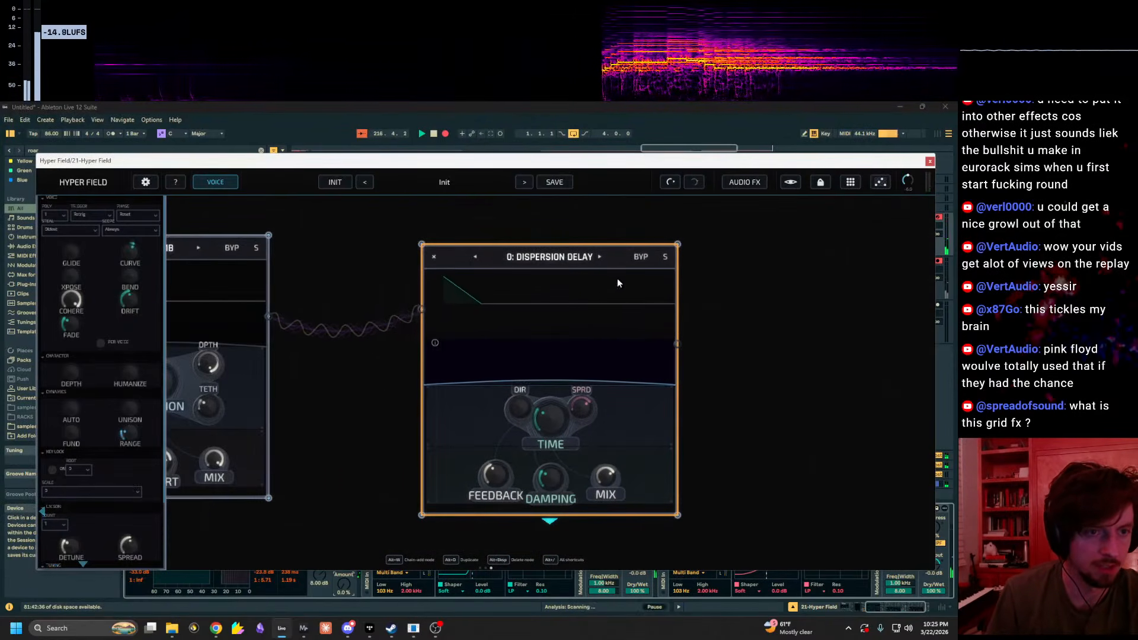
{"action": "left_click_drag", "start_coordinate": [525, 391], "coordinate": [522, 423]}
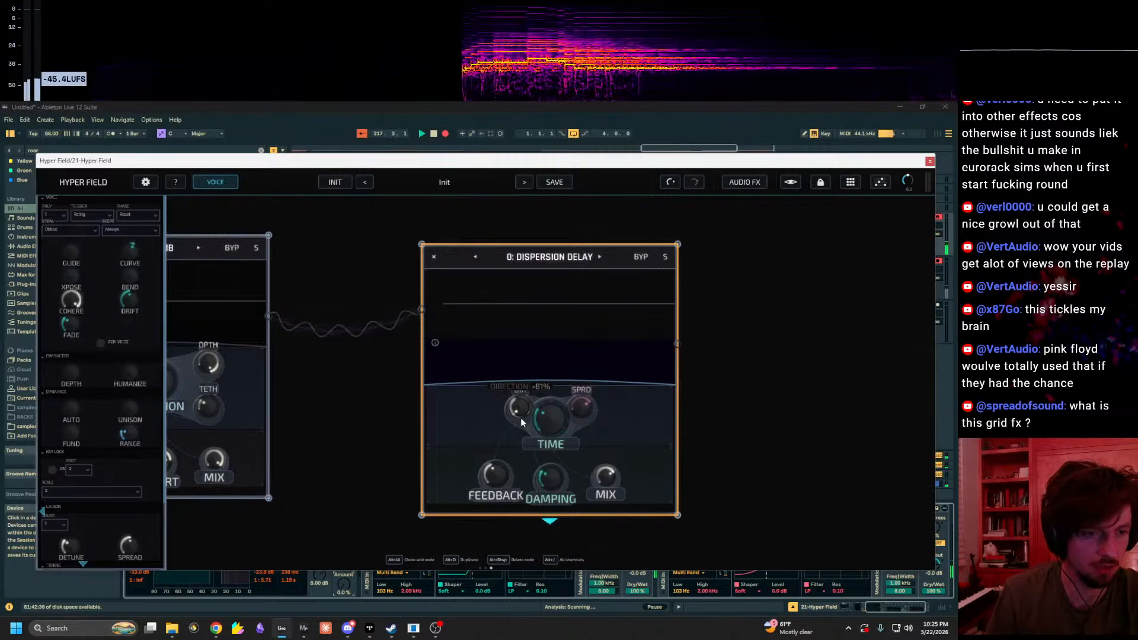
Step: Step the last node's type through Crystal to Convolution and delete that node from the chain
{"action": "left_click", "coordinate": [600, 258]}
{"action": "left_click", "coordinate": [580, 258]}
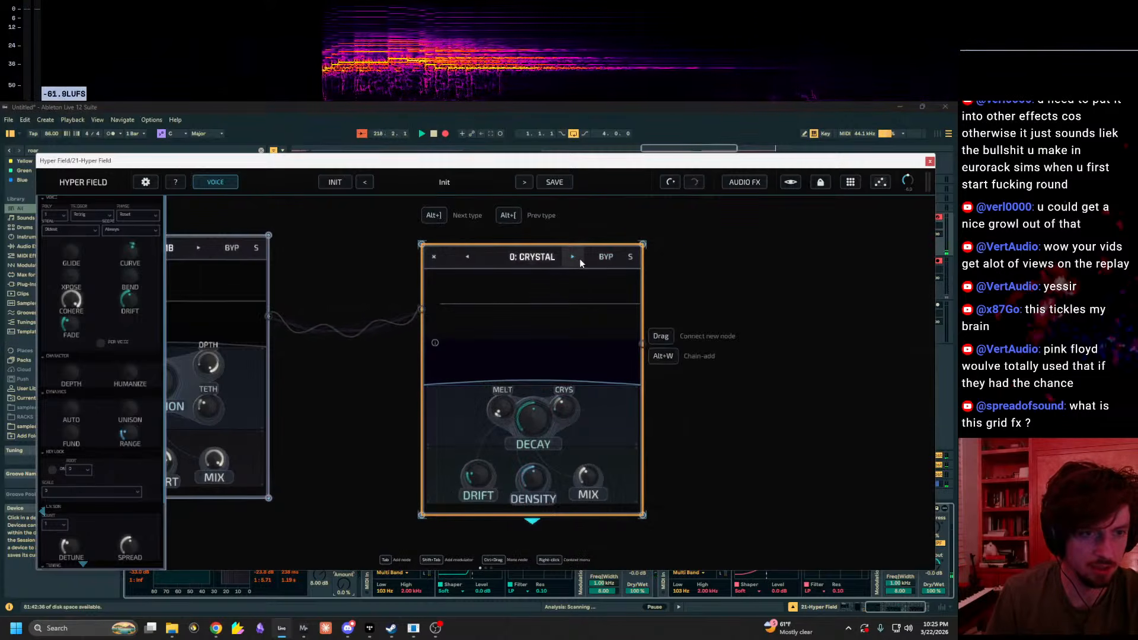
{"action": "left_click", "coordinate": [579, 259]}
{"action": "left_click", "coordinate": [579, 259]}
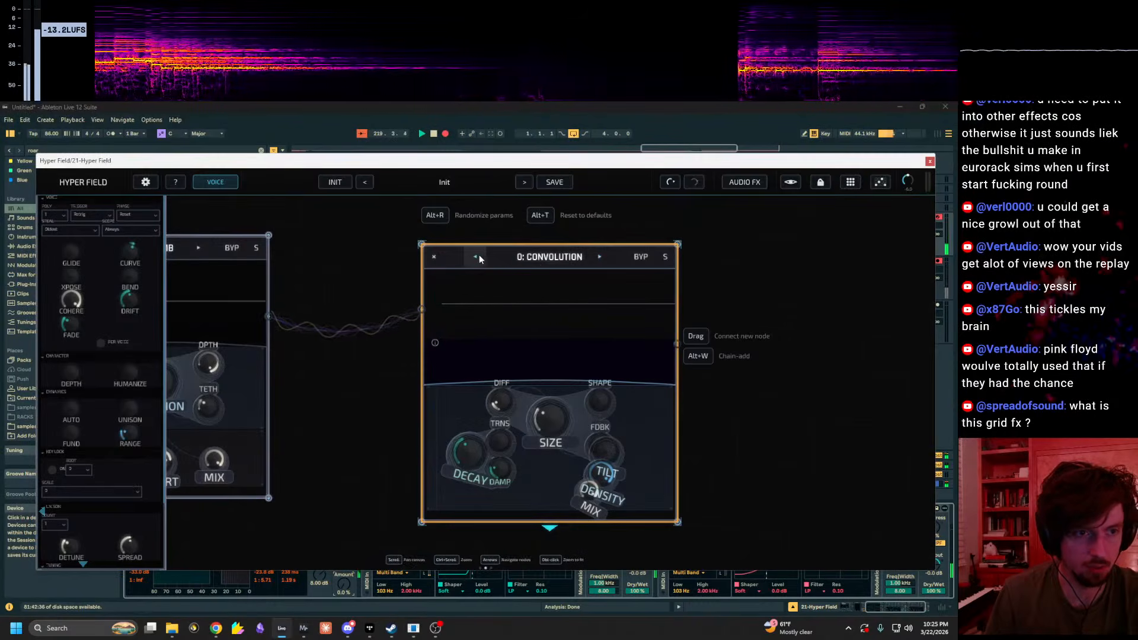
{"action": "left_click", "coordinate": [434, 258]}
Step: Find Vibrato in the node list by searching "vib" and add it after the Comb node
{"action": "right_click", "coordinate": [443, 270]}
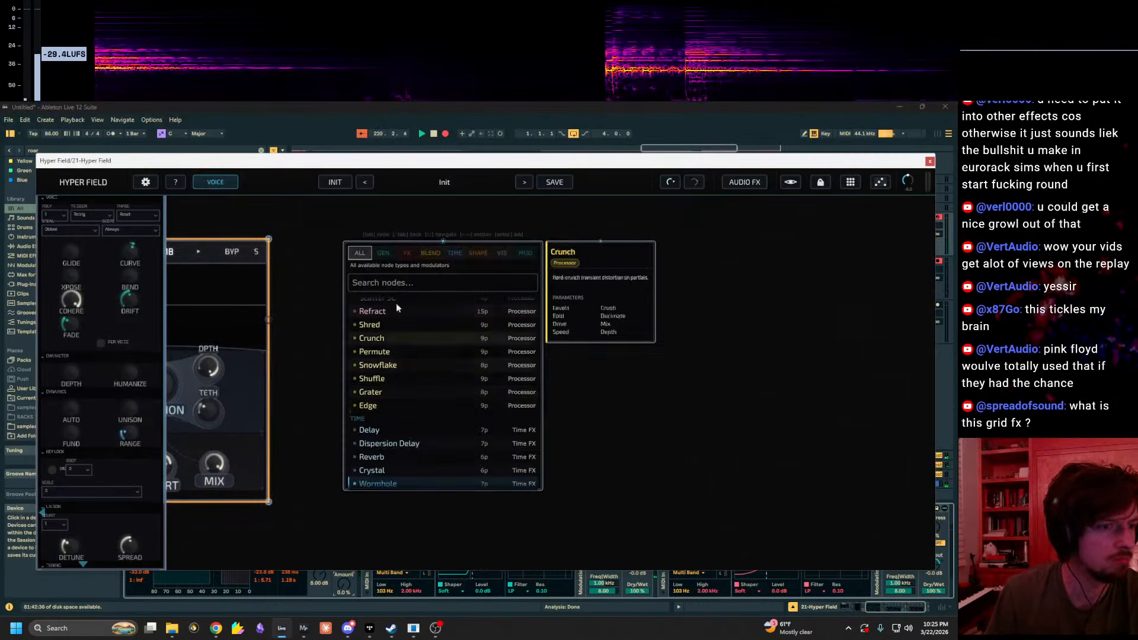
{"action": "left_click", "coordinate": [383, 253]}
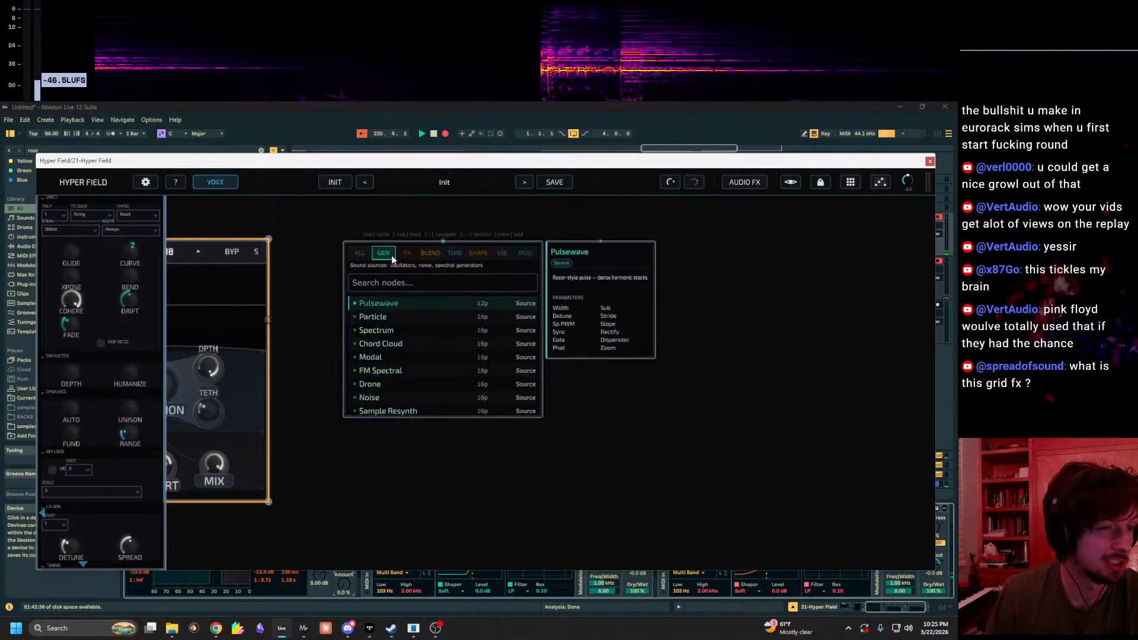
{"action": "left_click", "coordinate": [358, 253]}
{"action": "type", "text": "vib"}
{"action": "key", "text": "Return"}
{"action": "left_click_drag", "start_coordinate": [445, 241], "coordinate": [553, 199]}
{"action": "left_click_drag", "start_coordinate": [545, 240], "coordinate": [569, 242]}
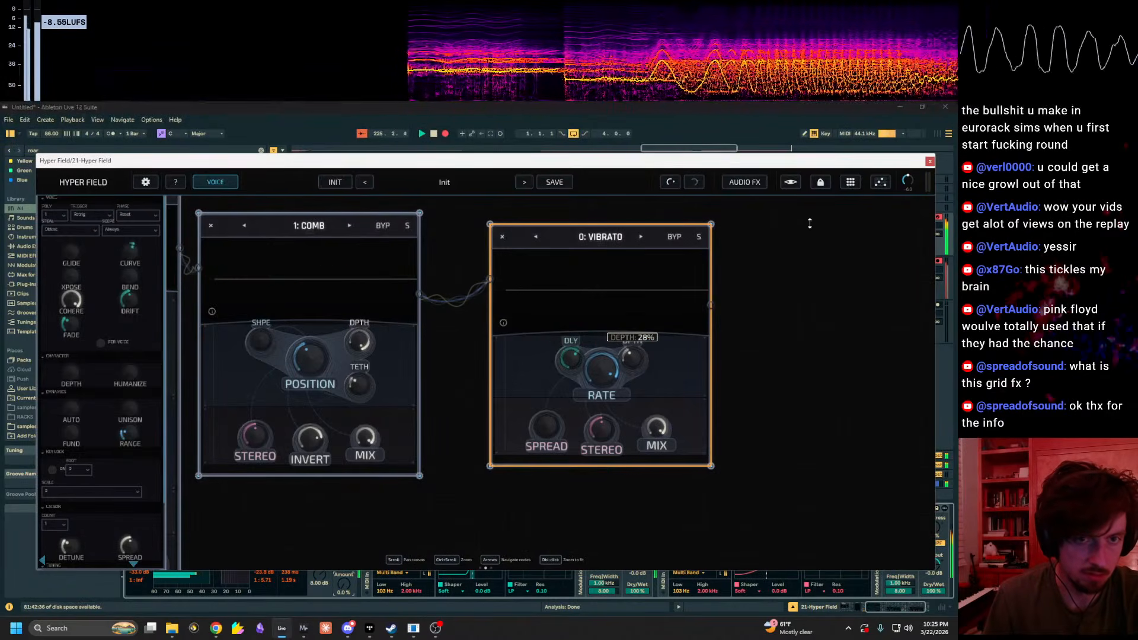
Step: Show the scope display again and adjust the Vibrato node's Depth, Stereo and Spread
{"action": "left_click", "coordinate": [790, 182]}
{"action": "left_click_drag", "start_coordinate": [777, 392], "coordinate": [691, 451]}
{"action": "left_click_drag", "start_coordinate": [552, 416], "coordinate": [553, 407]}
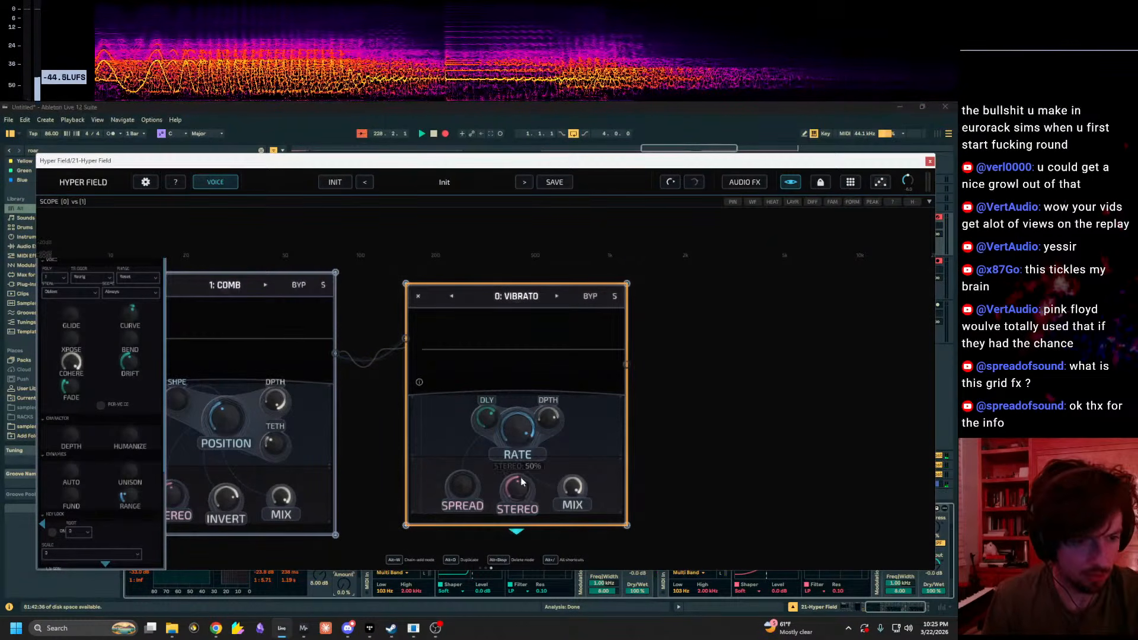
{"action": "left_click_drag", "start_coordinate": [522, 481], "coordinate": [558, 371]}
{"action": "left_click_drag", "start_coordinate": [452, 486], "coordinate": [481, 391]}
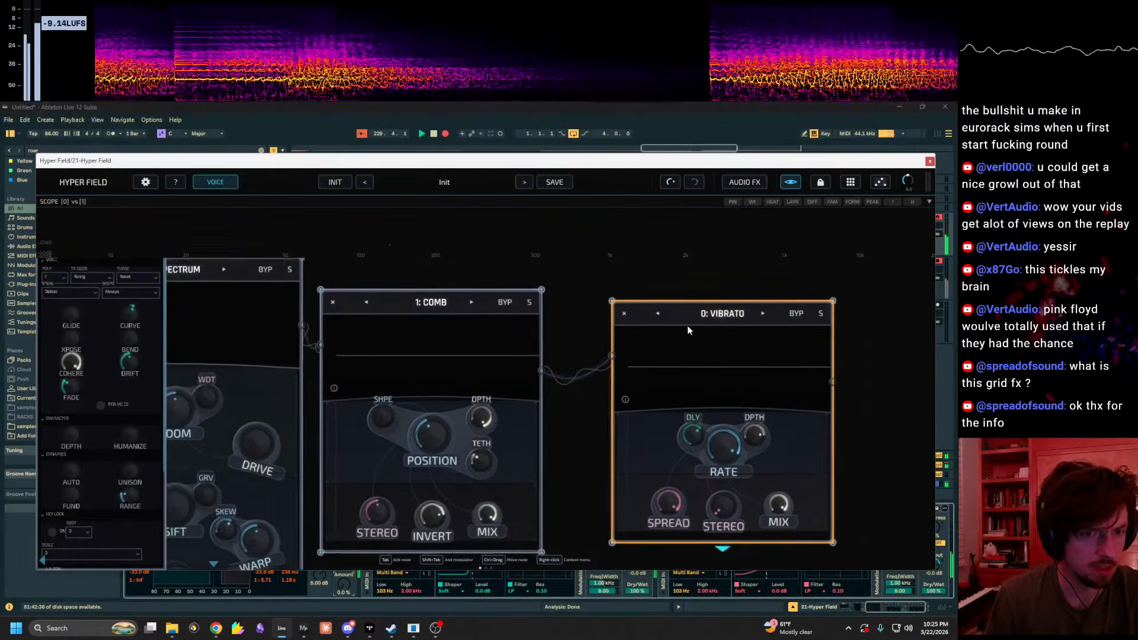
Step: Delete the Vibrato node and vary the Spectrum node's knobs, turning its Shape to 31%
{"action": "right_click", "coordinate": [703, 310]}
{"action": "left_click", "coordinate": [736, 439]}
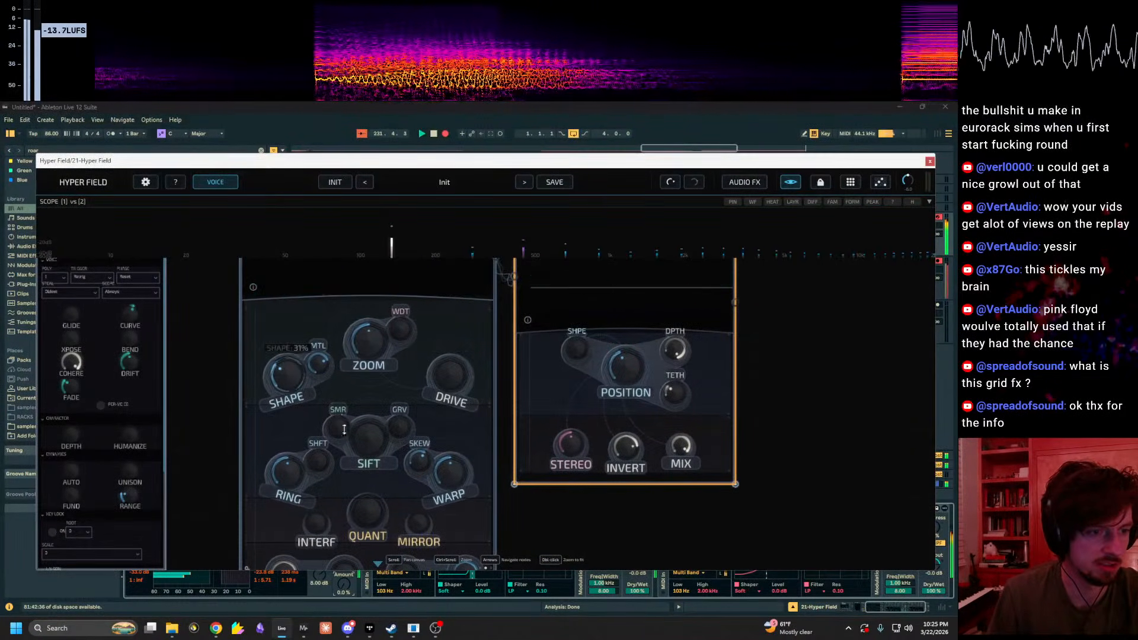
{"action": "left_click_drag", "start_coordinate": [367, 493], "coordinate": [370, 439]}
Step: Make room beside the Comb node and add a Time Blend node found by searching "time"
{"action": "left_click_drag", "start_coordinate": [634, 159], "coordinate": [518, 140]}
{"action": "left_click_drag", "start_coordinate": [682, 431], "coordinate": [436, 530]}
{"action": "right_click", "coordinate": [630, 389]}
{"action": "type", "text": "time"}
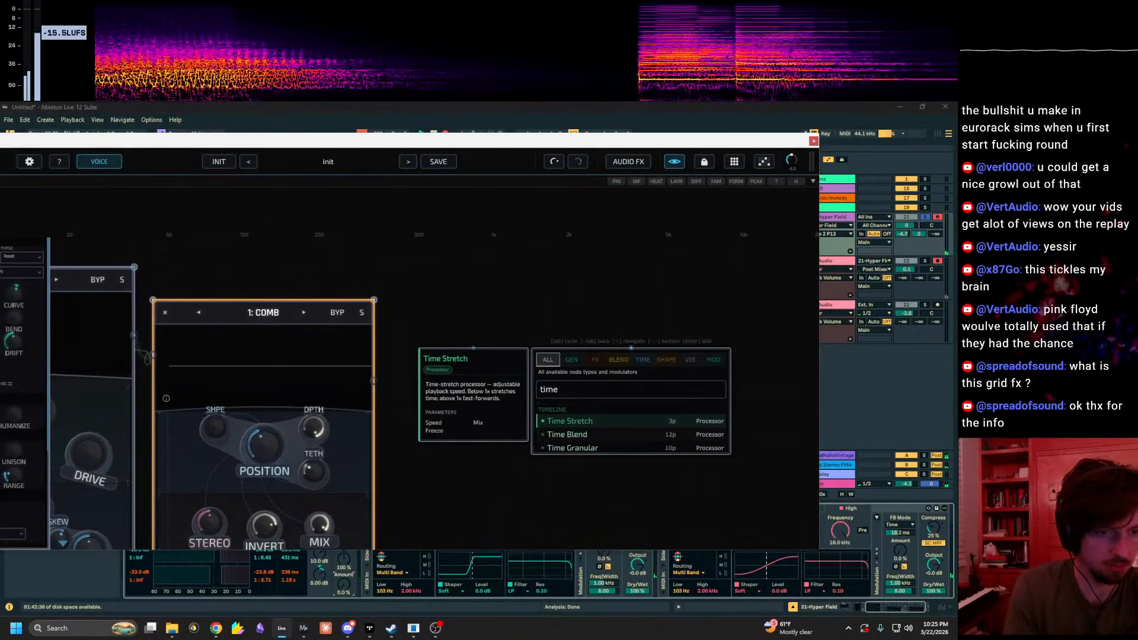
{"action": "key", "text": "Down"}
{"action": "key", "text": "Return"}
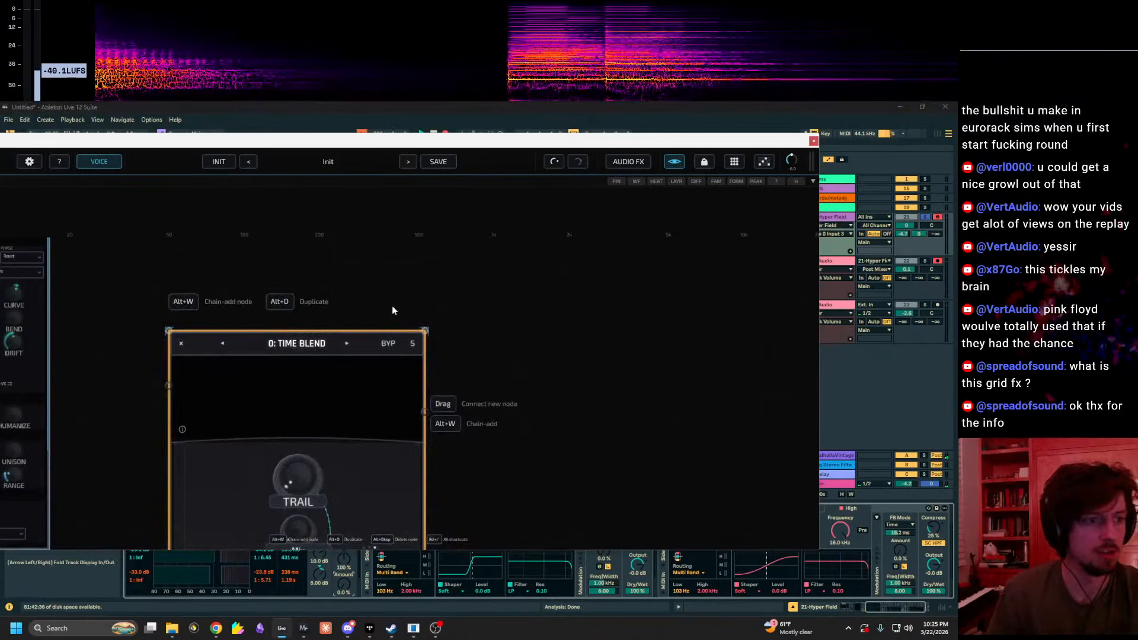
Step: Chain the Comb node's output into the Time Blend node and set the Time Blend mode to Diff
{"action": "left_click_drag", "start_coordinate": [394, 310], "coordinate": [722, 287]}
{"action": "left_click_drag", "start_coordinate": [627, 325], "coordinate": [468, 268]}
{"action": "left_click_drag", "start_coordinate": [543, 278], "coordinate": [726, 291]}
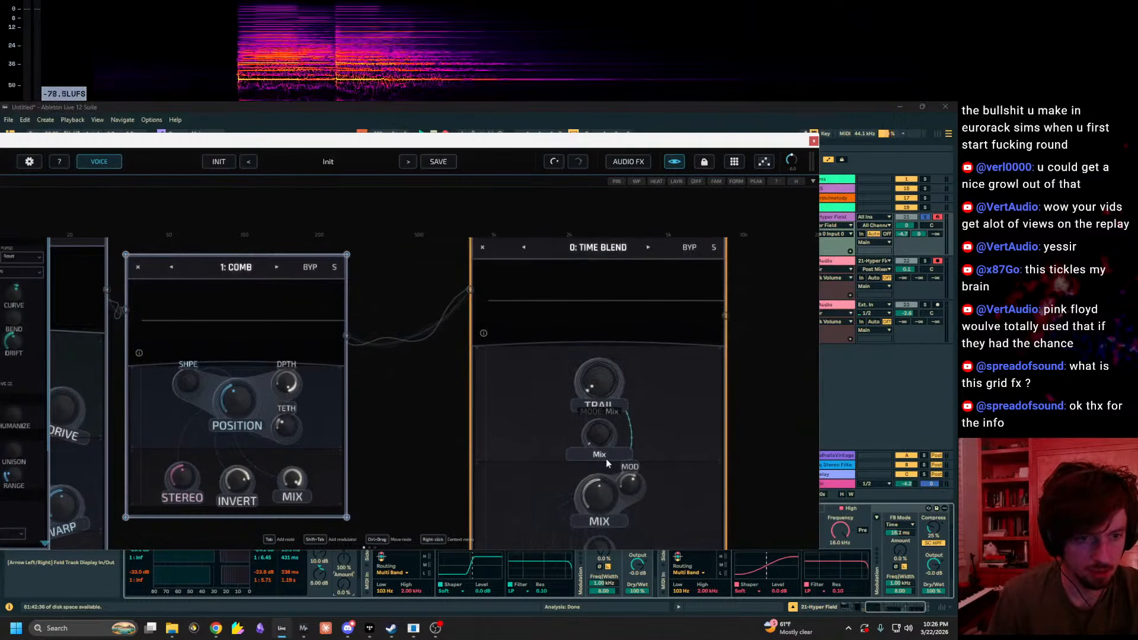
{"action": "left_click_drag", "start_coordinate": [627, 410], "coordinate": [629, 389]}
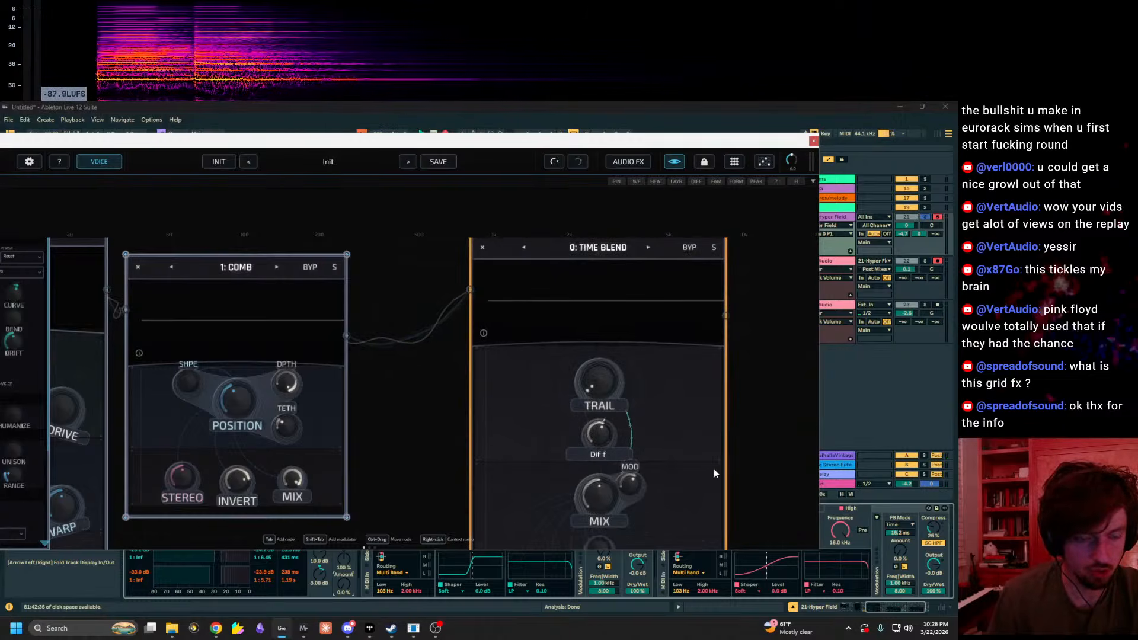
Step: Vary the Time Blend node's Trail, trying 20% and 0%
{"action": "scroll", "coordinate": [700, 460], "scroll_direction": "up", "scroll_amount": 5}
{"action": "left_click_drag", "start_coordinate": [524, 323], "coordinate": [520, 325]}
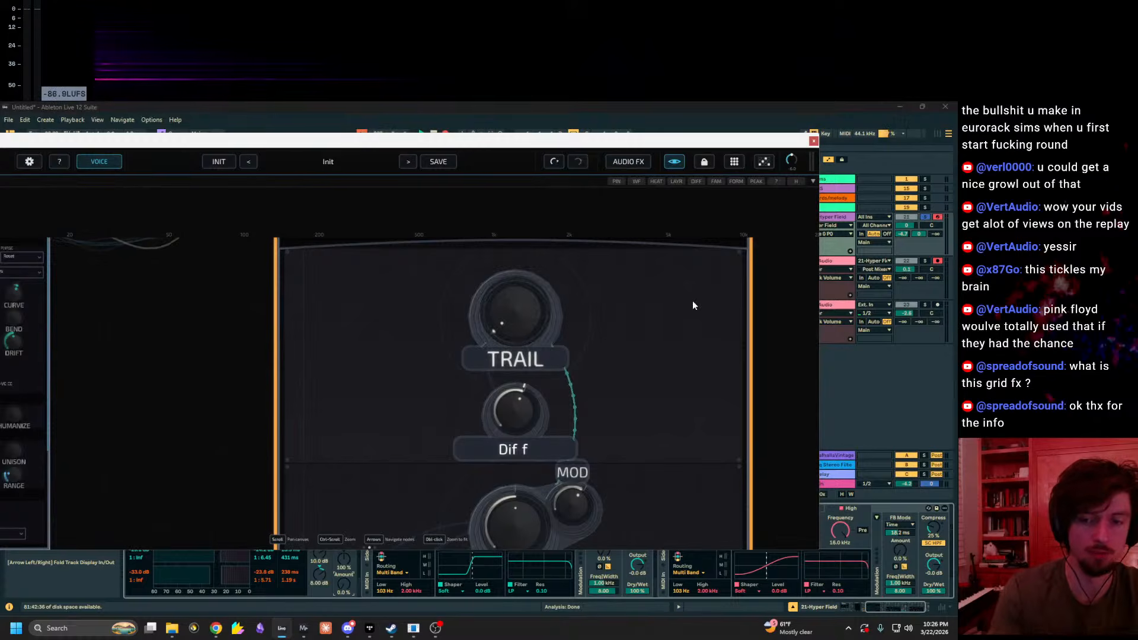
{"action": "mouse_move", "coordinate": [524, 333]}
{"action": "left_mouse_down"}
{"action": "mouse_move", "coordinate": [544, 299]}
{"action": "mouse_move", "coordinate": [532, 314]}
{"action": "left_mouse_up"}
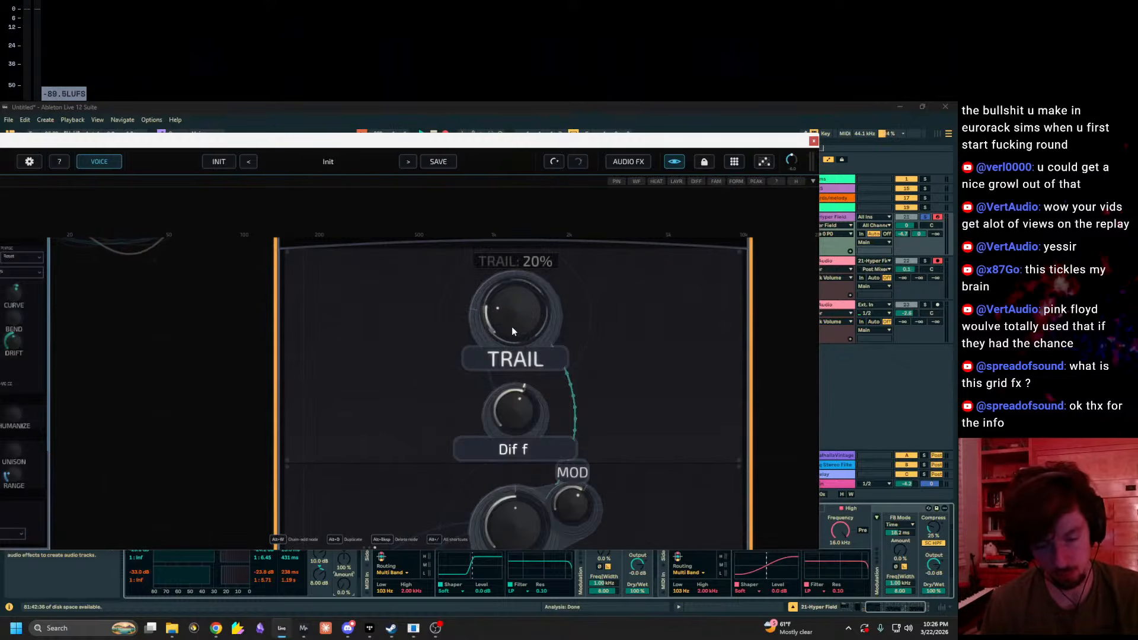
{"action": "left_click_drag", "start_coordinate": [510, 328], "coordinate": [499, 360]}
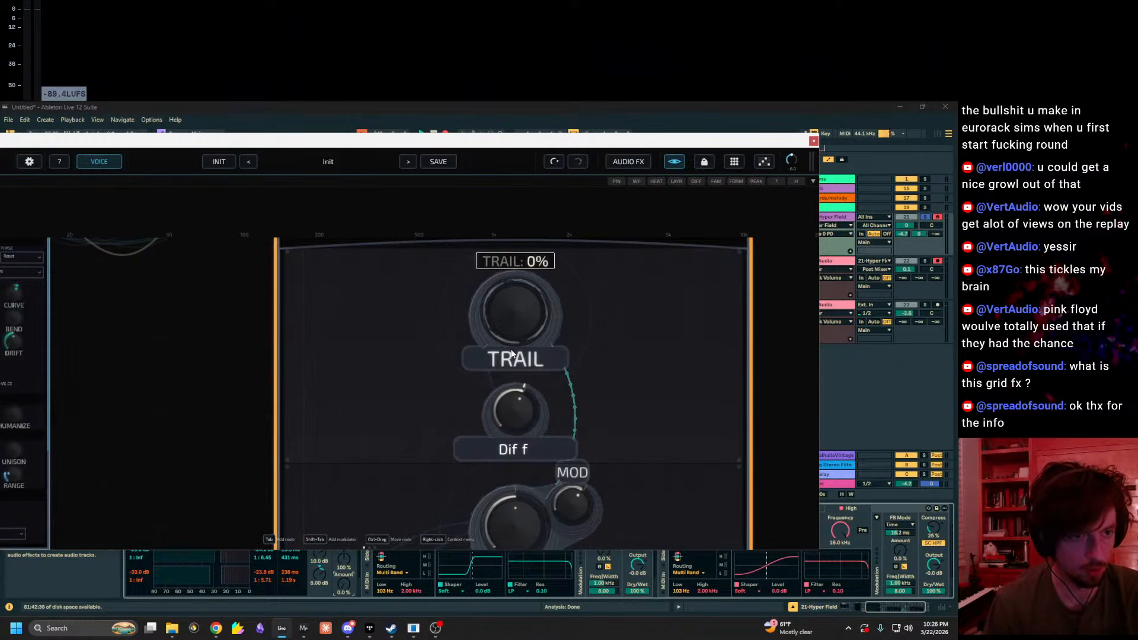
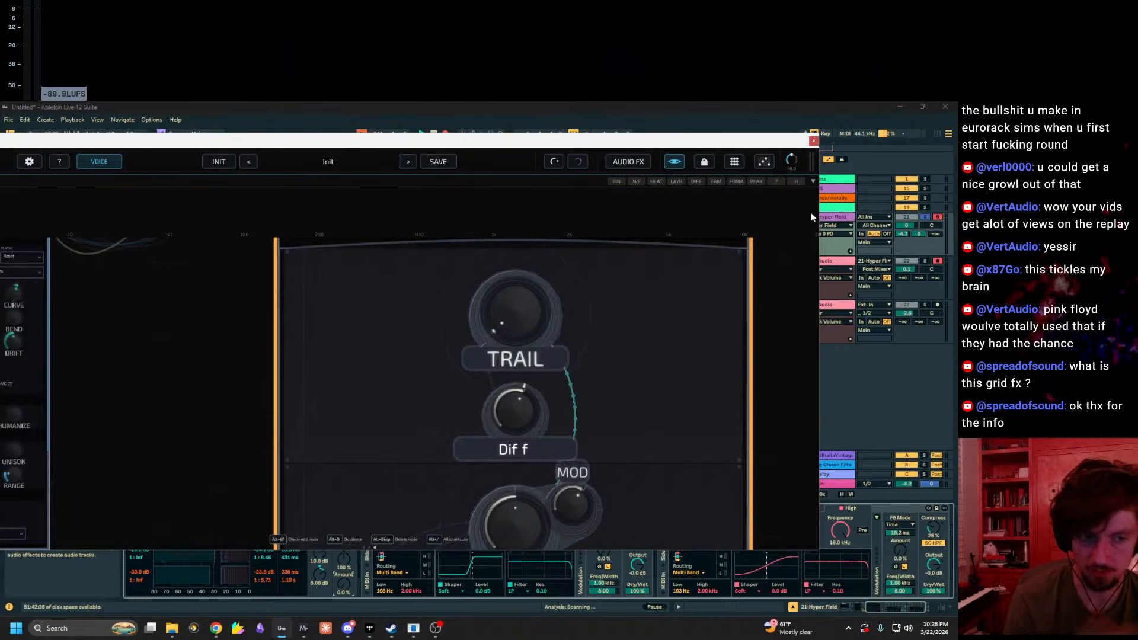
Step: Raise the Time Blend node's Mix to 100%
{"action": "scroll", "coordinate": [678, 361], "scroll_direction": "down", "scroll_amount": 7}
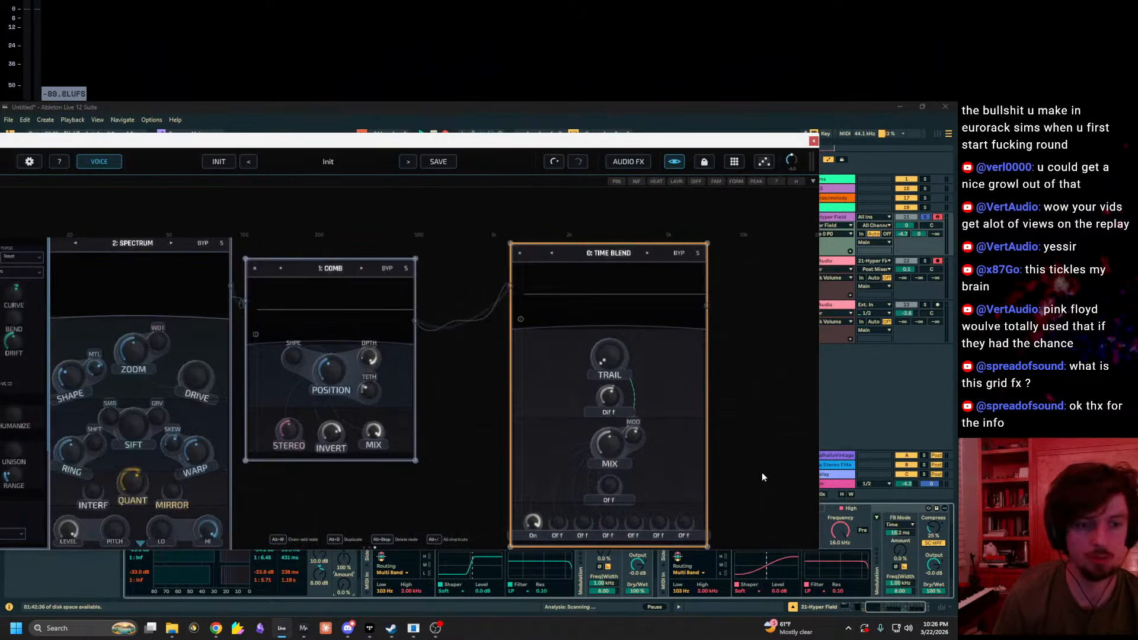
{"action": "left_click_drag", "start_coordinate": [761, 472], "coordinate": [753, 472]}
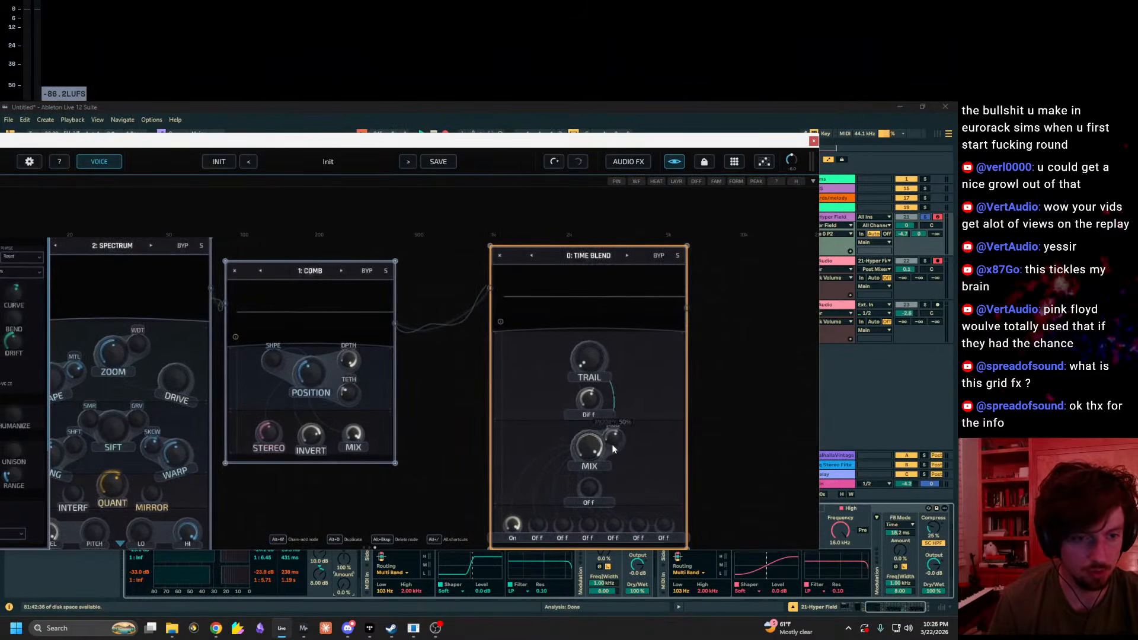
{"action": "left_click_drag", "start_coordinate": [723, 415], "coordinate": [848, 314]}
Step: Adjust the Spectrum node's MTL and Sift knobs
{"action": "left_click_drag", "start_coordinate": [524, 429], "coordinate": [719, 501]}
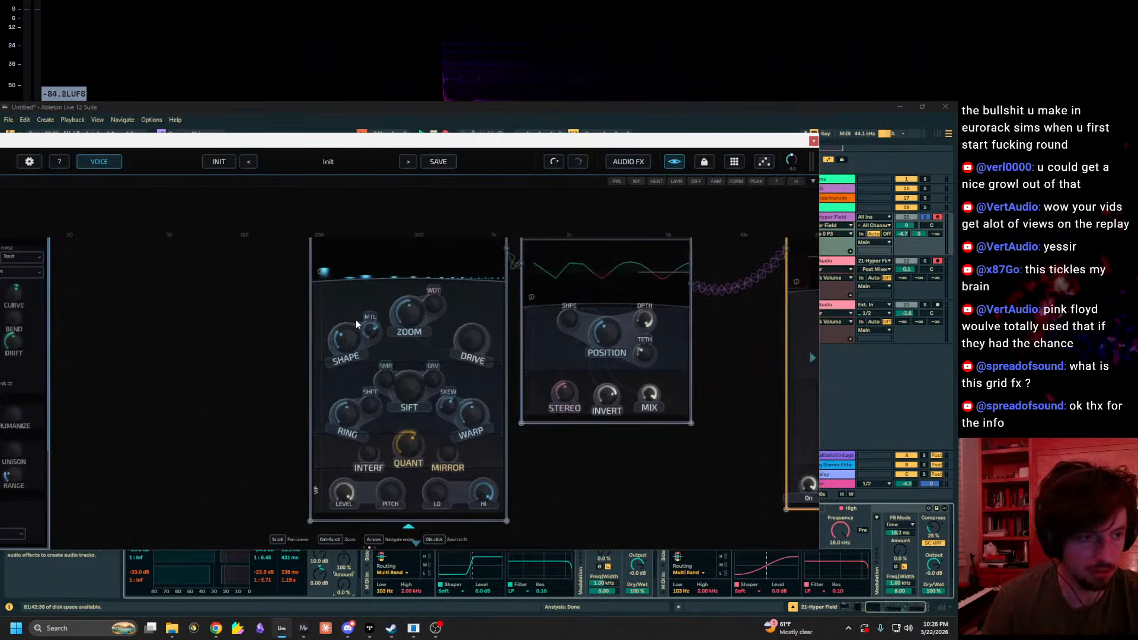
{"action": "mouse_move", "coordinate": [377, 330]}
{"action": "left_mouse_down"}
{"action": "mouse_move", "coordinate": [377, 367]}
{"action": "mouse_move", "coordinate": [383, 333]}
{"action": "left_mouse_up"}
{"action": "left_click_drag", "start_coordinate": [625, 491], "coordinate": [451, 503]}
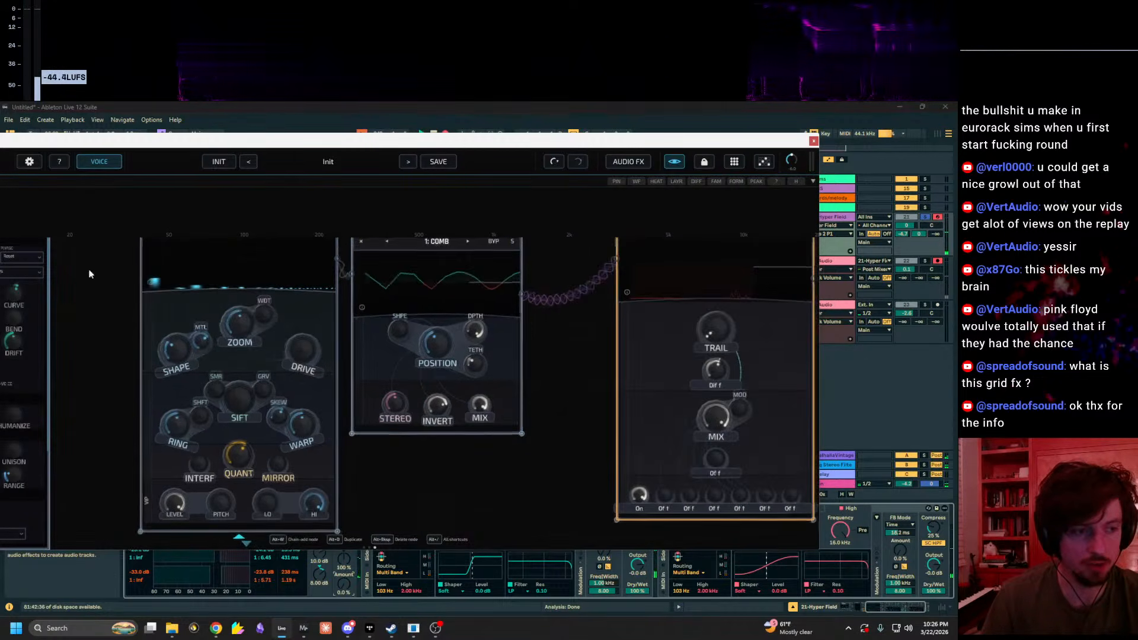
{"action": "mouse_move", "coordinate": [238, 400]}
{"action": "left_mouse_down"}
{"action": "mouse_move", "coordinate": [264, 330]}
{"action": "mouse_move", "coordinate": [243, 404]}
{"action": "left_mouse_up"}
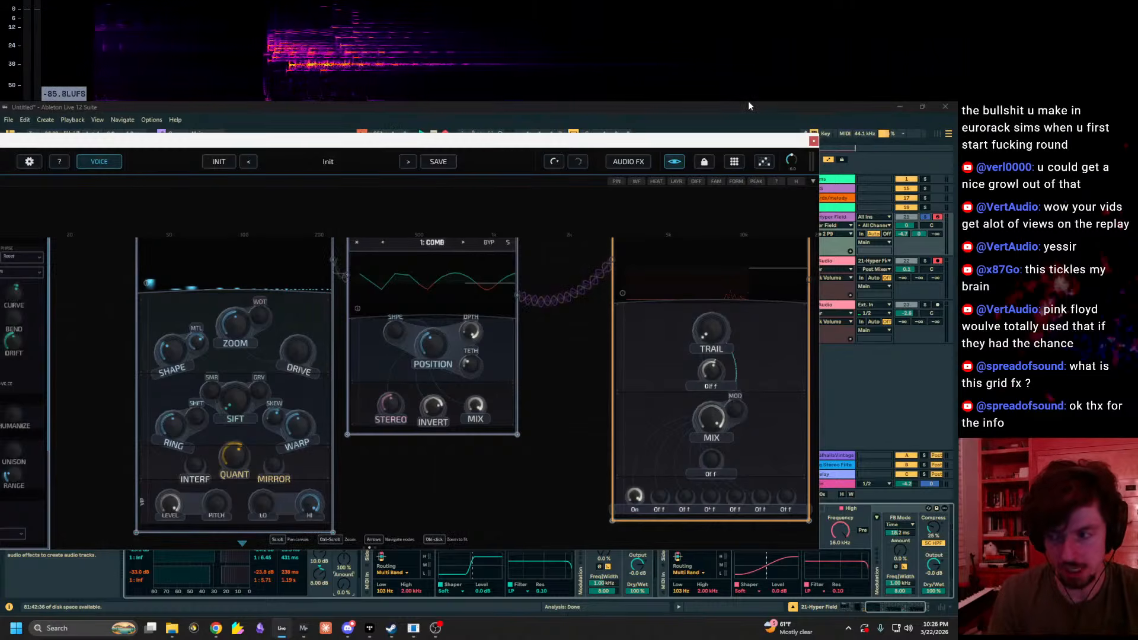
{"action": "mouse_move", "coordinate": [237, 399]}
{"action": "left_mouse_down"}
{"action": "mouse_move", "coordinate": [271, 341]}
{"action": "mouse_move", "coordinate": [245, 397]}
{"action": "left_mouse_up"}
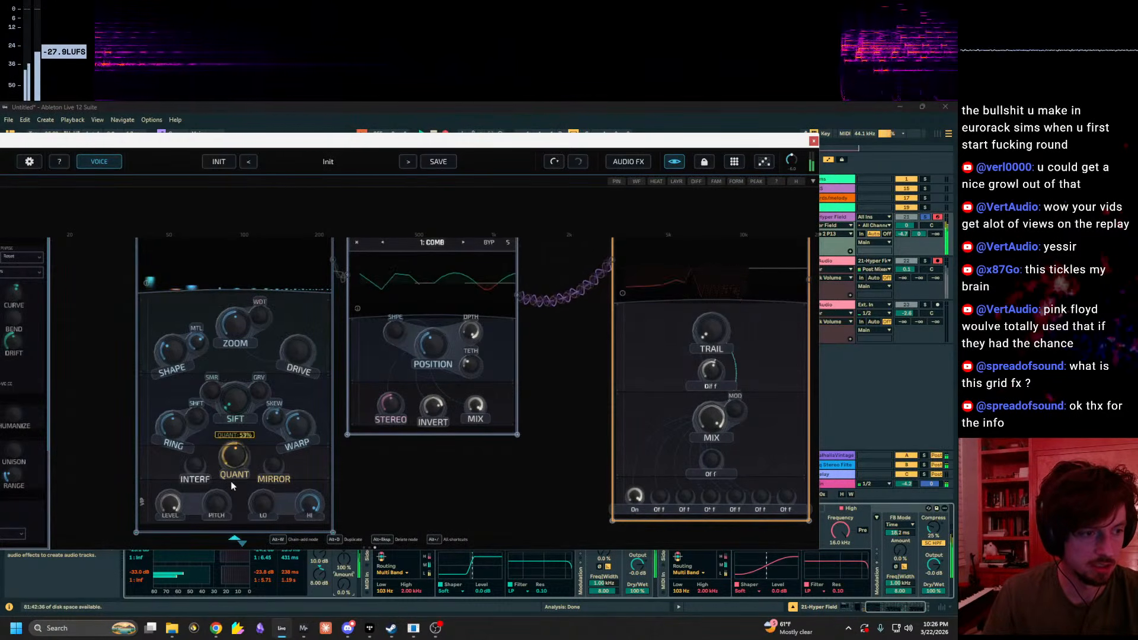
Step: Vary the Spectrum node's Quant, Interf, Shift, Sift and Ring knobs while playing notes
{"action": "left_click_drag", "start_coordinate": [244, 440], "coordinate": [281, 452]}
{"action": "mouse_move", "coordinate": [197, 465]}
{"action": "left_mouse_down"}
{"action": "mouse_move", "coordinate": [234, 380]}
{"action": "mouse_move", "coordinate": [213, 459]}
{"action": "left_mouse_up"}
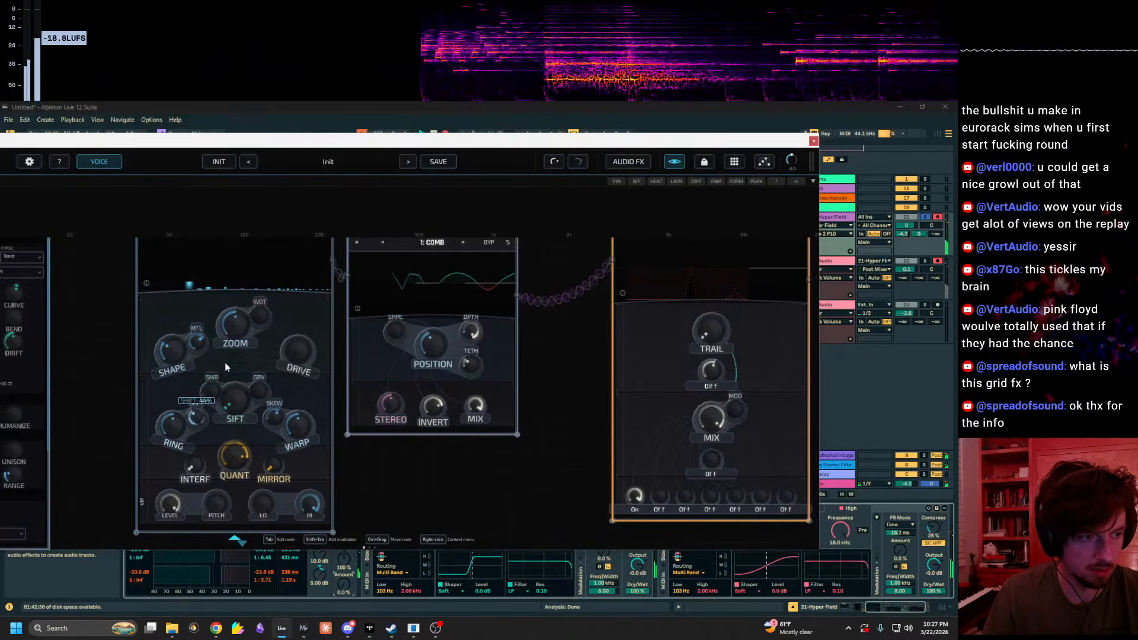
{"action": "left_click_drag", "start_coordinate": [238, 397], "coordinate": [305, 331]}
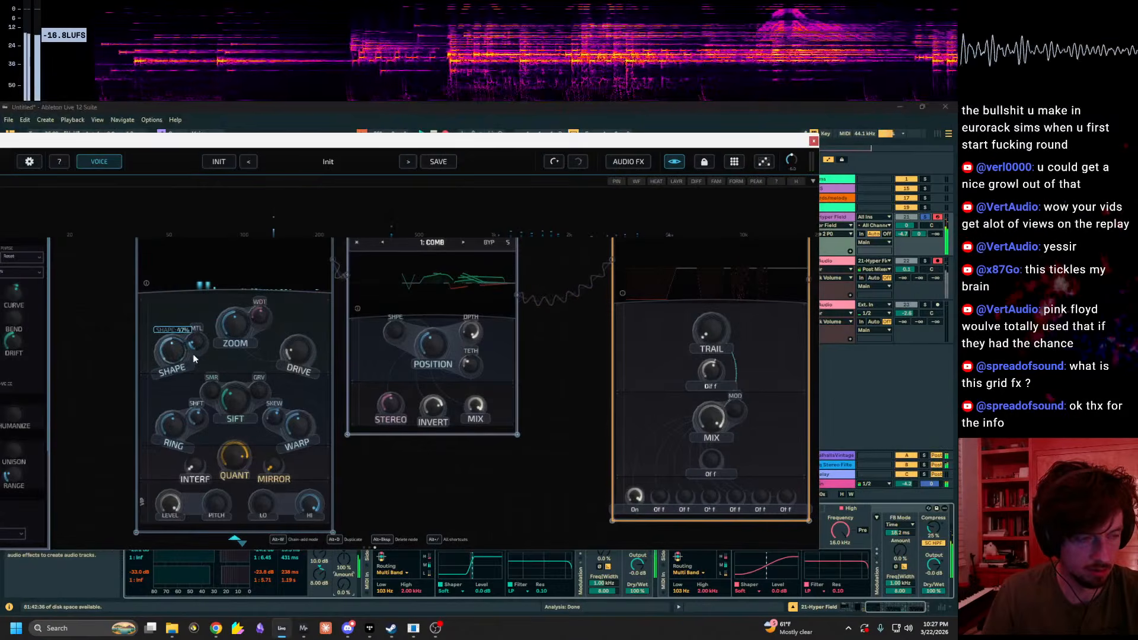
{"action": "left_click_drag", "start_coordinate": [173, 443], "coordinate": [211, 390]}
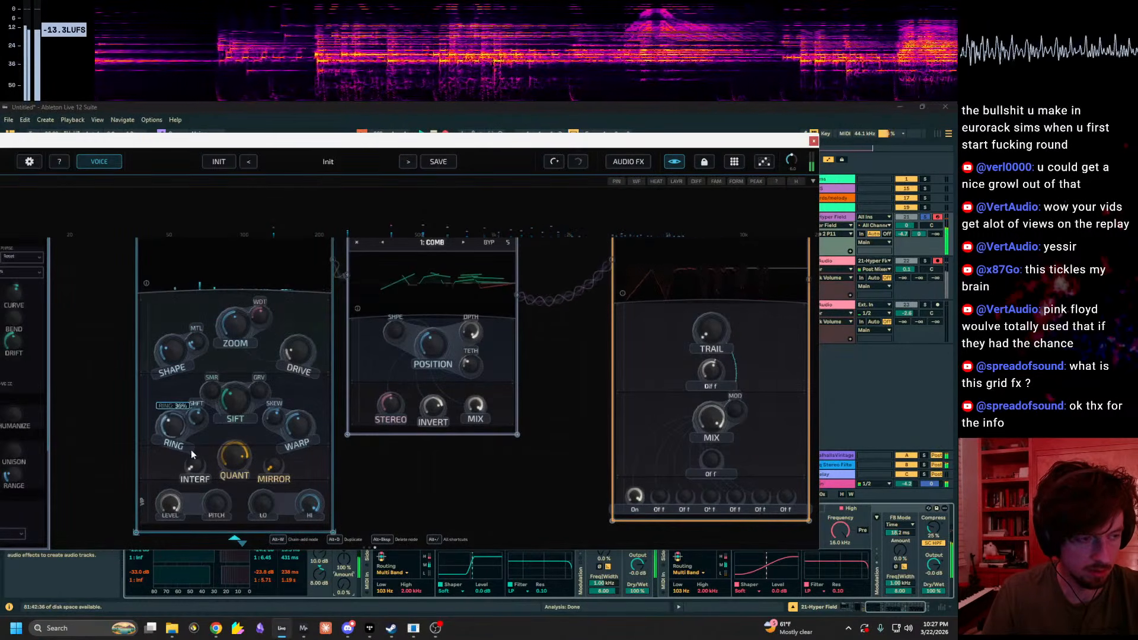
Step: Reset the Hyper Field track's two sends to -inf and pan the track slightly right, with a small Ring adjustment in the Spectrum node
{"action": "double_click", "coordinate": [905, 234]}
{"action": "double_click", "coordinate": [918, 234]}
{"action": "left_click_drag", "start_coordinate": [159, 417], "coordinate": [187, 425]}
{"action": "mouse_move", "coordinate": [469, 327]}
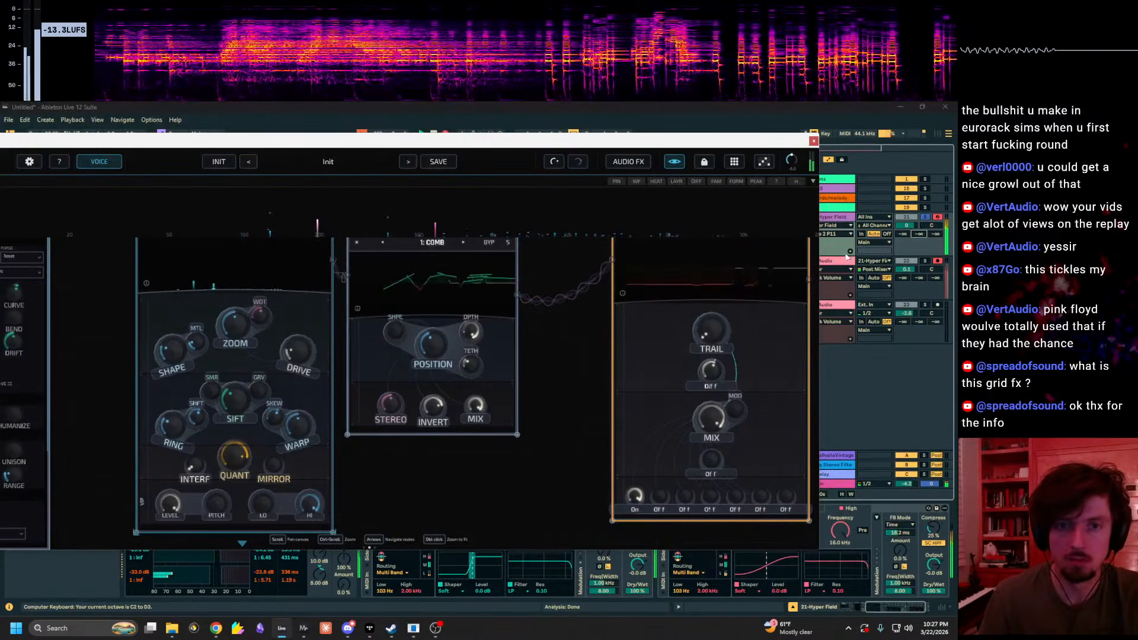
{"action": "left_click_drag", "start_coordinate": [931, 226], "coordinate": [930, 222]}
{"action": "key", "text": "h"}
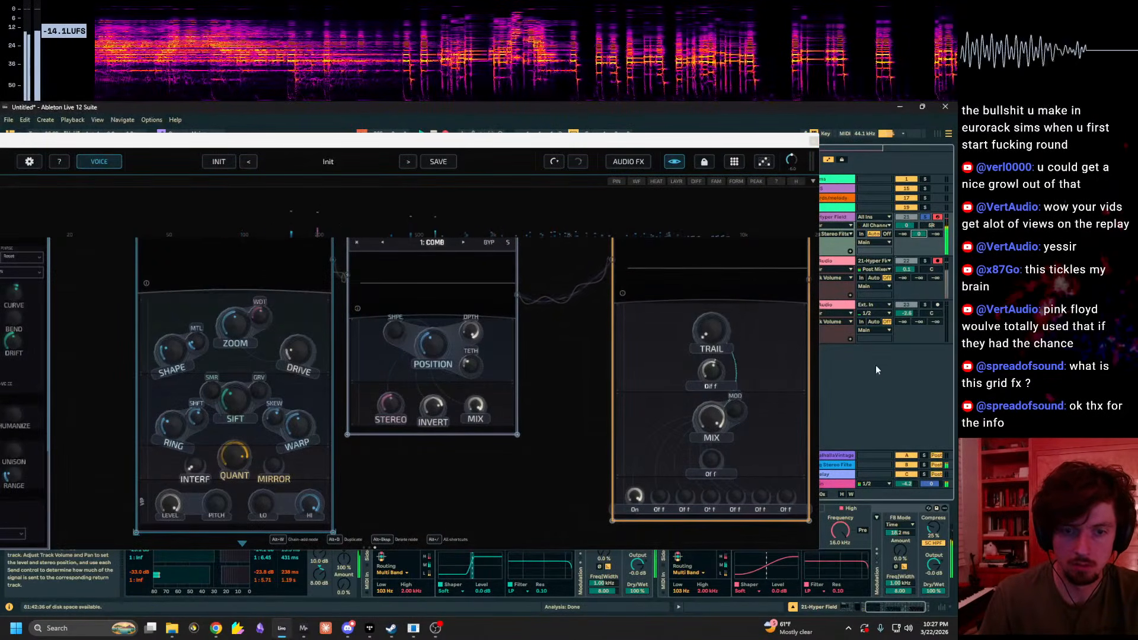
Step: Sweep the Comb node's Position up to about 24% and back down while playing
{"action": "left_click_drag", "start_coordinate": [558, 413], "coordinate": [511, 455]}
{"action": "left_click_drag", "start_coordinate": [382, 386], "coordinate": [391, 359]}
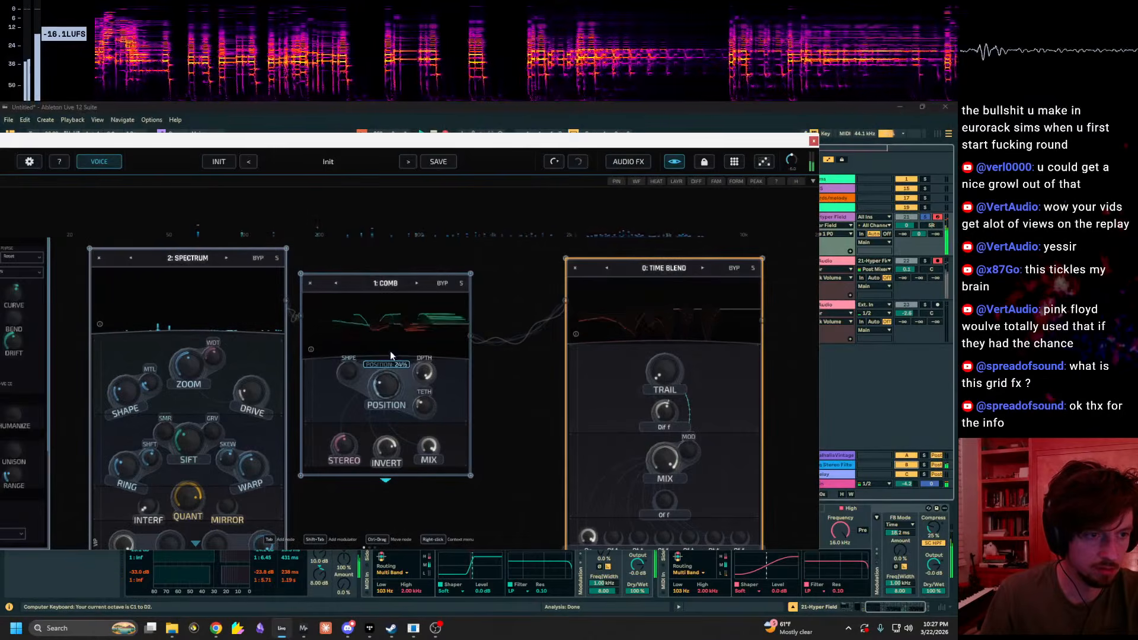
{"action": "left_click_drag", "start_coordinate": [396, 314], "coordinate": [398, 424]}
{"action": "left_click_drag", "start_coordinate": [516, 455], "coordinate": [566, 418]}
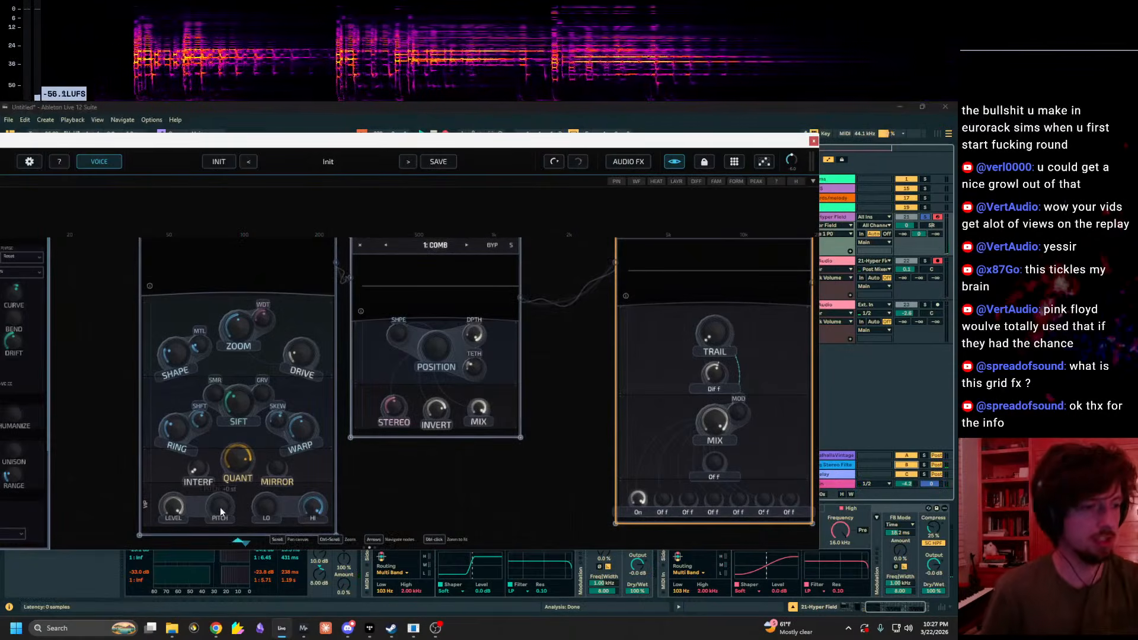
Step: Try sweeping the Spectrum node's Pitch knob while playing notes
{"action": "mouse_move", "coordinate": [224, 520]}
{"action": "left_mouse_down"}
{"action": "mouse_move", "coordinate": [194, 517]}
{"action": "mouse_move", "coordinate": [170, 563]}
{"action": "mouse_move", "coordinate": [198, 490]}
{"action": "mouse_move", "coordinate": [183, 536]}
{"action": "mouse_move", "coordinate": [194, 513]}
{"action": "mouse_move", "coordinate": [218, 507]}
{"action": "left_mouse_up"}
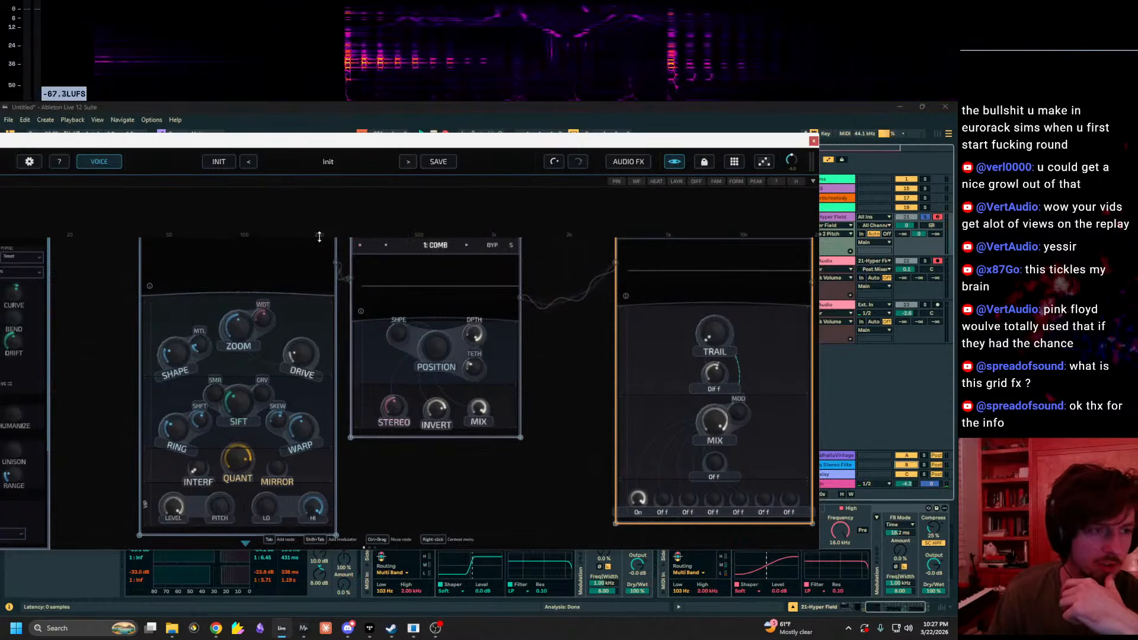
{"action": "scroll", "coordinate": [148, 298], "scroll_direction": "up", "scroll_amount": 3}
{"action": "left_click_drag", "start_coordinate": [142, 346], "coordinate": [142, 350]}
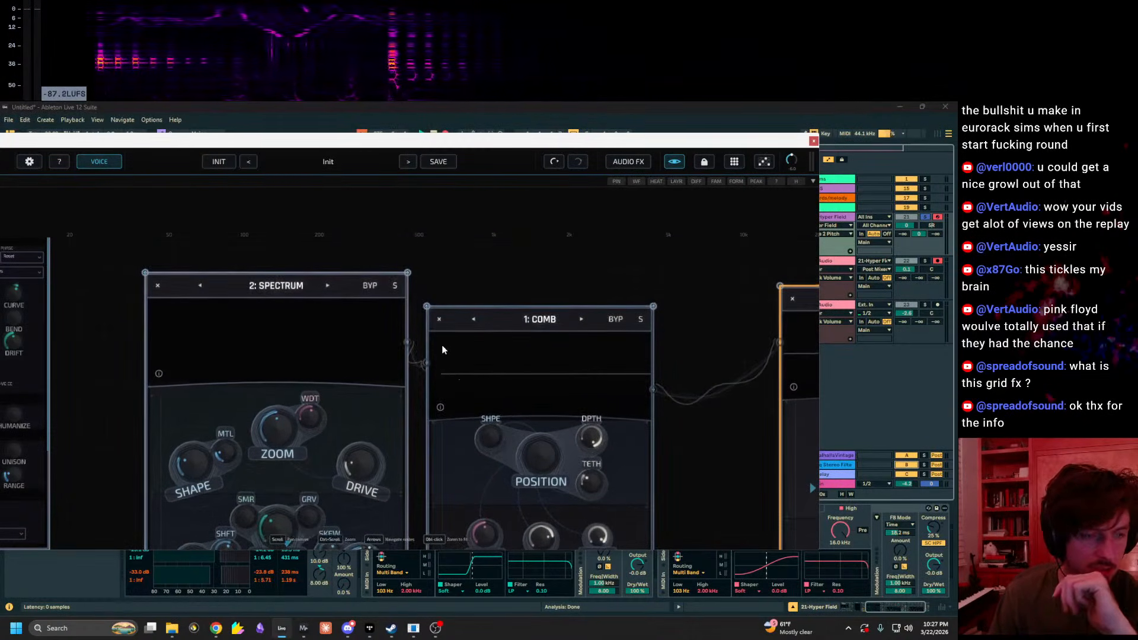
{"action": "scroll", "coordinate": [224, 240], "scroll_direction": "down", "scroll_amount": 2}
{"action": "left_click_drag", "start_coordinate": [149, 415], "coordinate": [156, 402]}
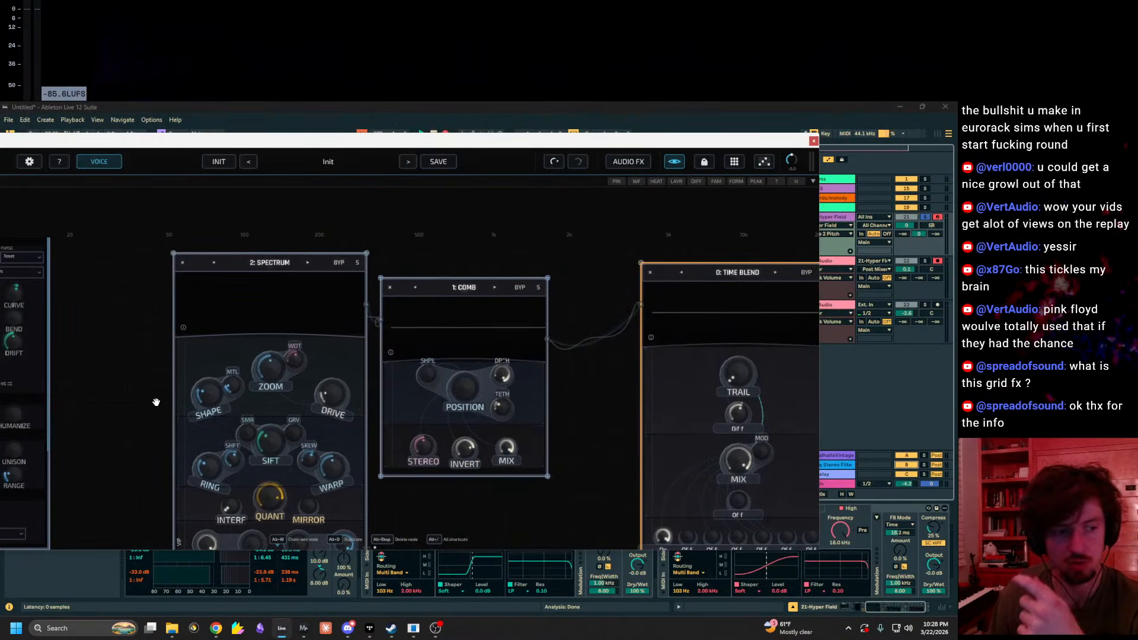
{"action": "left_click_drag", "start_coordinate": [156, 402], "coordinate": [154, 403]}
{"action": "left_click_drag", "start_coordinate": [367, 504], "coordinate": [380, 457]}
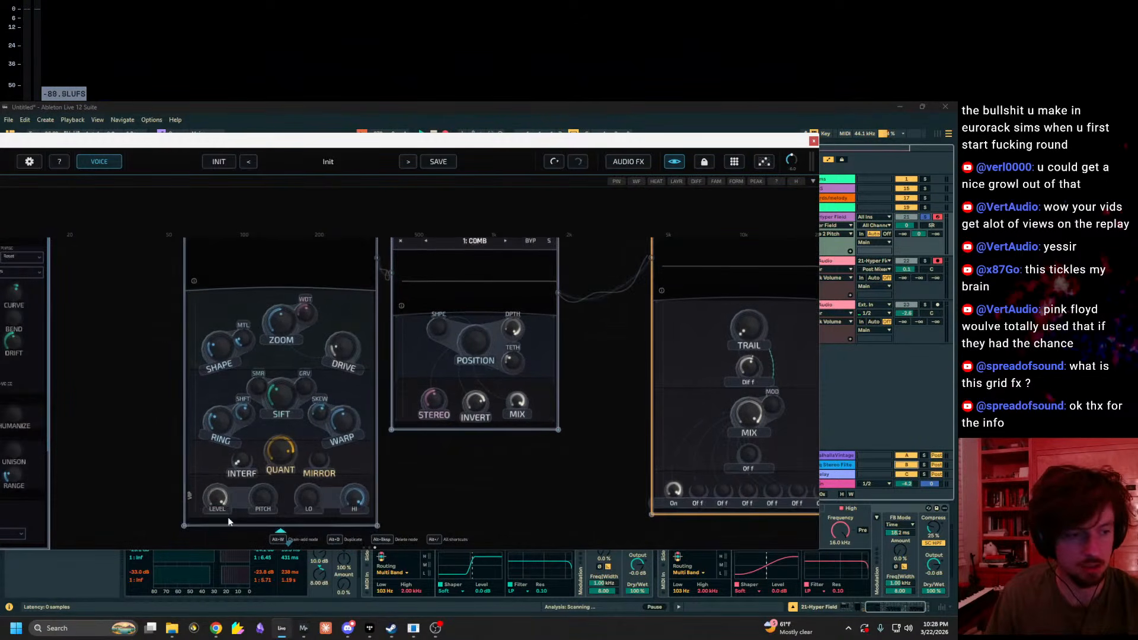
{"action": "mouse_move", "coordinate": [264, 495]}
{"action": "left_mouse_down"}
{"action": "mouse_move", "coordinate": [266, 562]}
{"action": "mouse_move", "coordinate": [275, 495]}
{"action": "mouse_move", "coordinate": [263, 504]}
{"action": "left_mouse_up"}
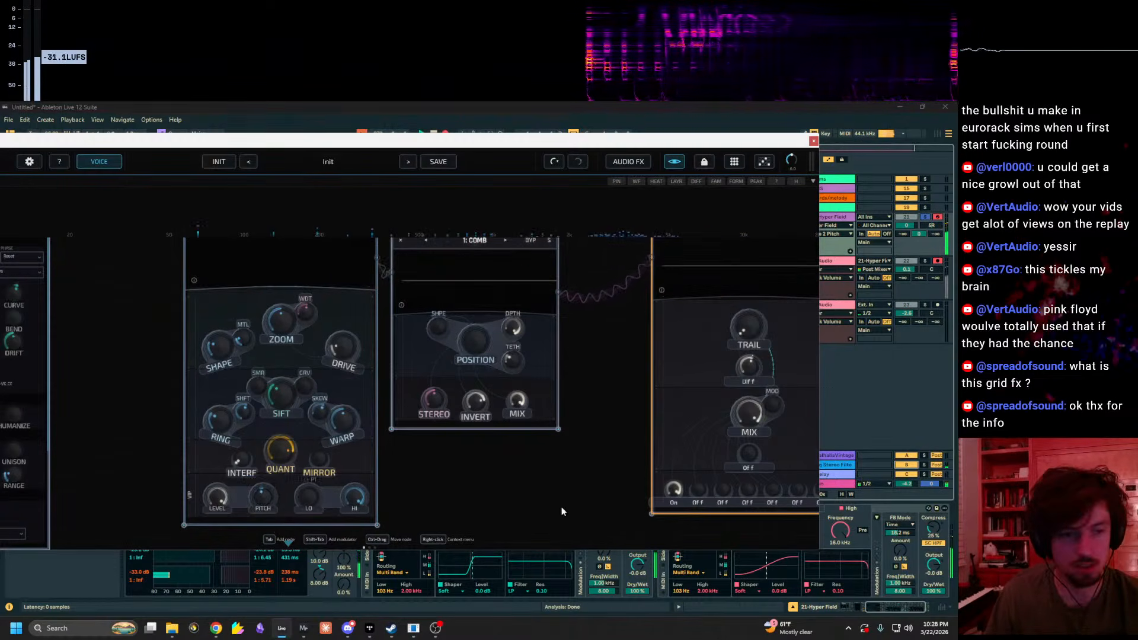
Step: Switch the Time Blend node's Amps off and its Freqs on
{"action": "left_click_drag", "start_coordinate": [516, 505], "coordinate": [472, 512]}
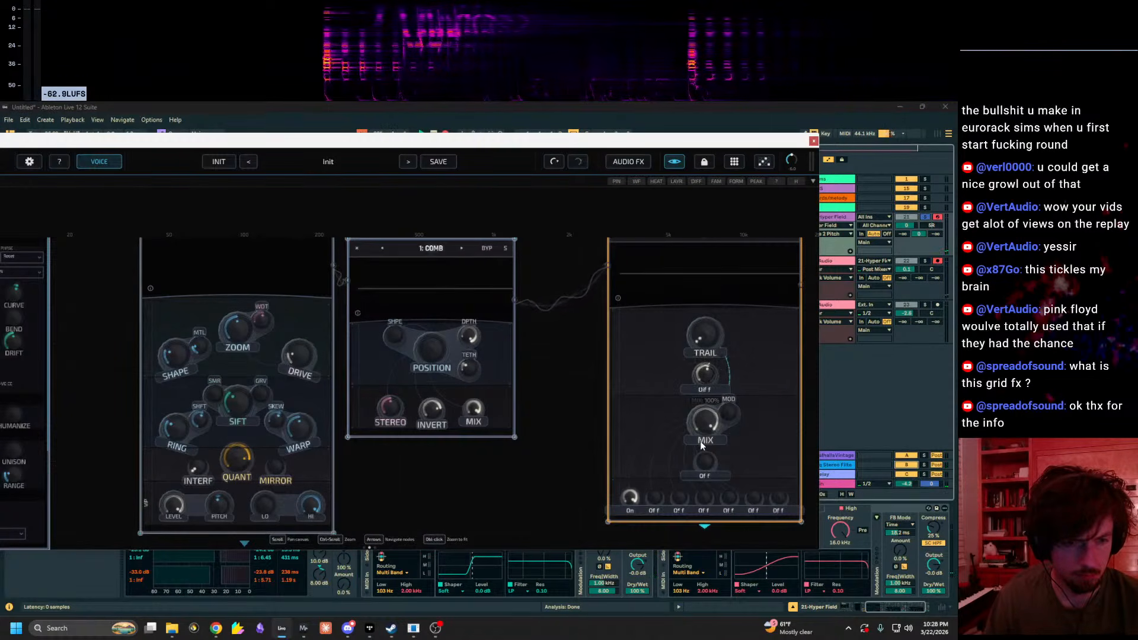
{"action": "scroll", "coordinate": [706, 435], "scroll_direction": "up", "scroll_amount": 3, "text": "ctrl"}
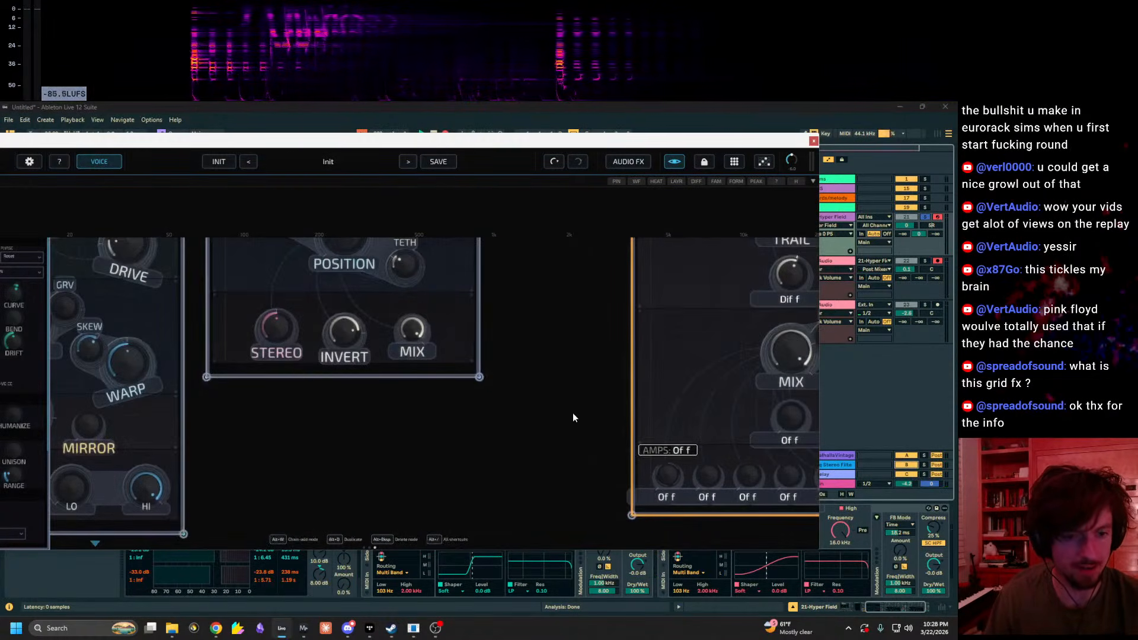
{"action": "scroll", "coordinate": [630, 331], "scroll_direction": "down", "scroll_amount": 3, "text": "ctrl"}
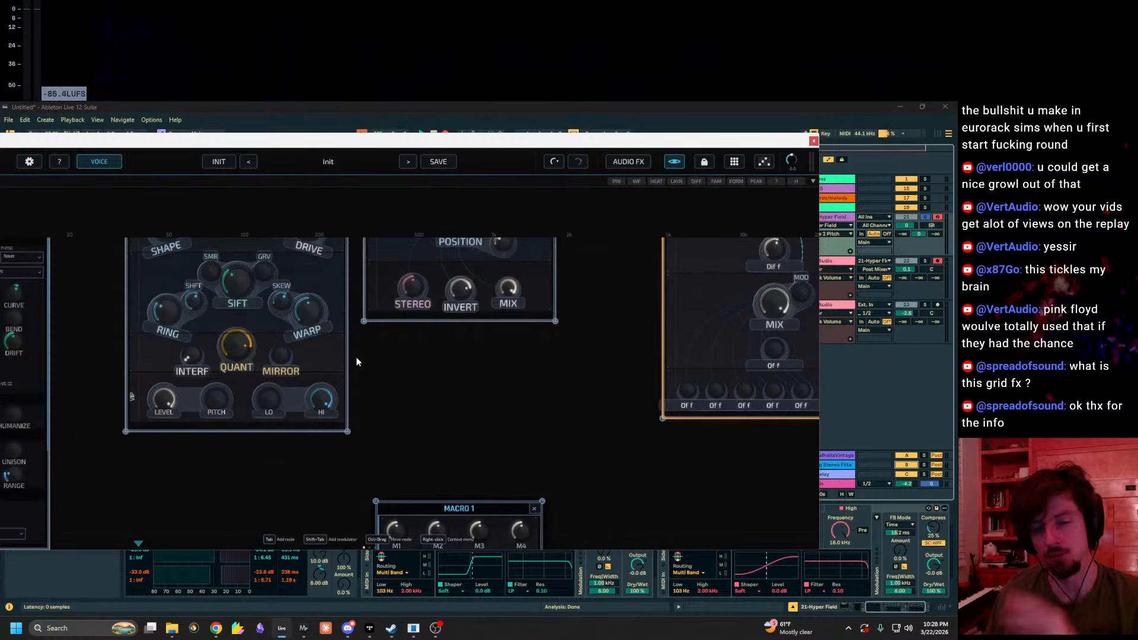
{"action": "left_click_drag", "start_coordinate": [462, 430], "coordinate": [157, 525]}
{"action": "scroll", "coordinate": [253, 486], "scroll_direction": "up", "scroll_amount": 3, "text": "ctrl"}
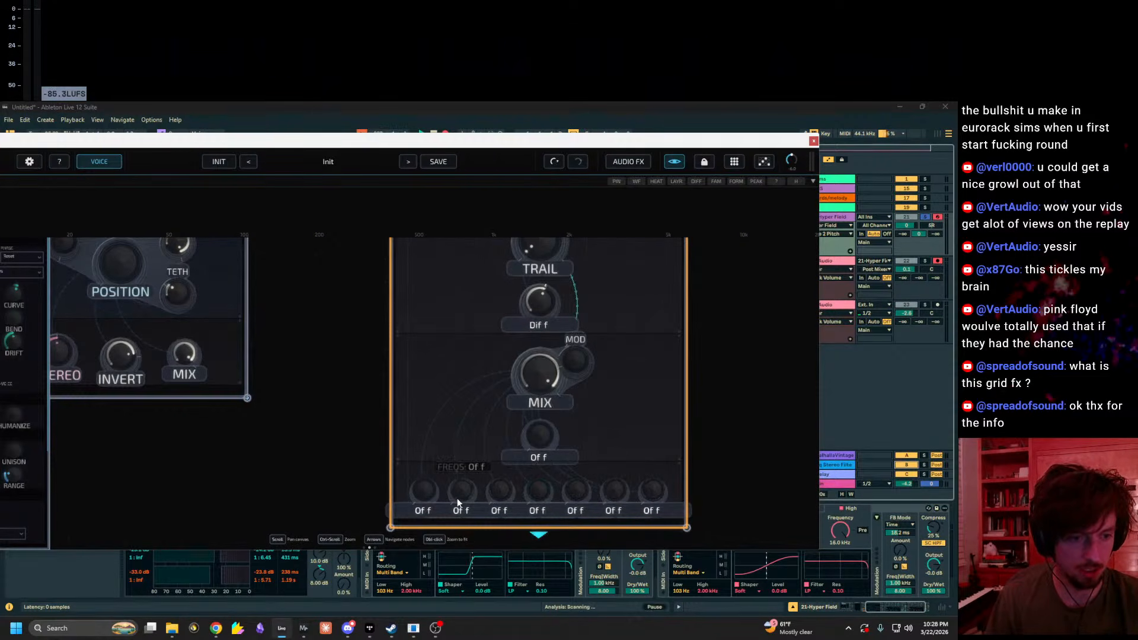
{"action": "left_click_drag", "start_coordinate": [70, 525], "coordinate": [664, 462]}
Step: Sweep the Spectrum node's Pitch down to about -46 st and try the Time Blend node's Modify at about 8%
{"action": "left_click_drag", "start_coordinate": [392, 436], "coordinate": [414, 425]}
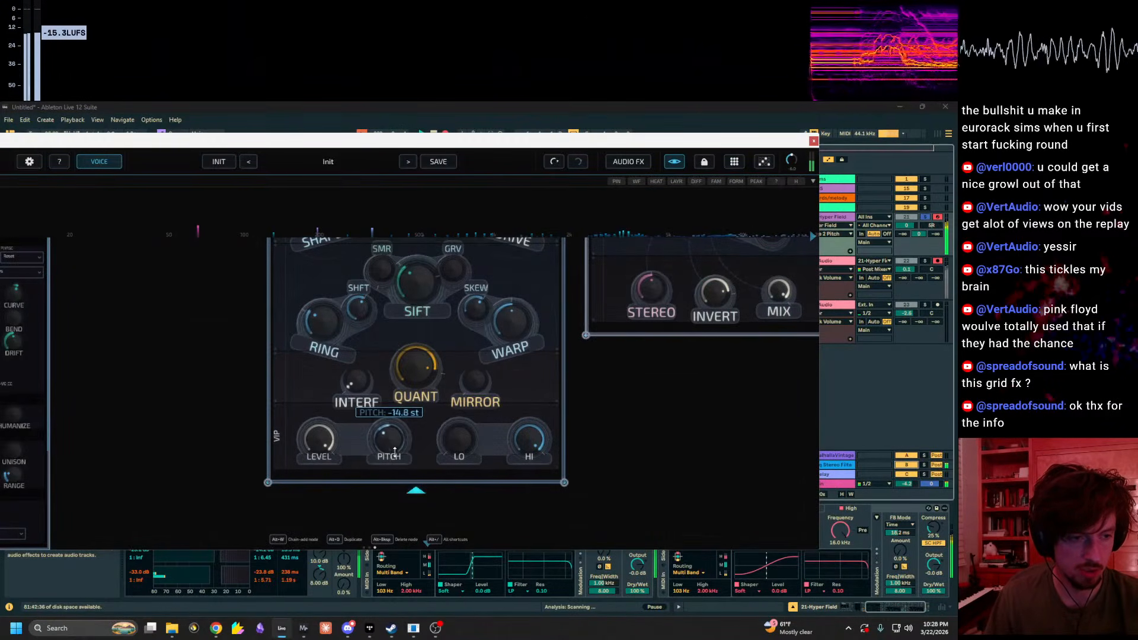
{"action": "left_click_drag", "start_coordinate": [728, 425], "coordinate": [384, 470]}
{"action": "scroll", "coordinate": [633, 443], "scroll_direction": "down", "scroll_amount": 3}
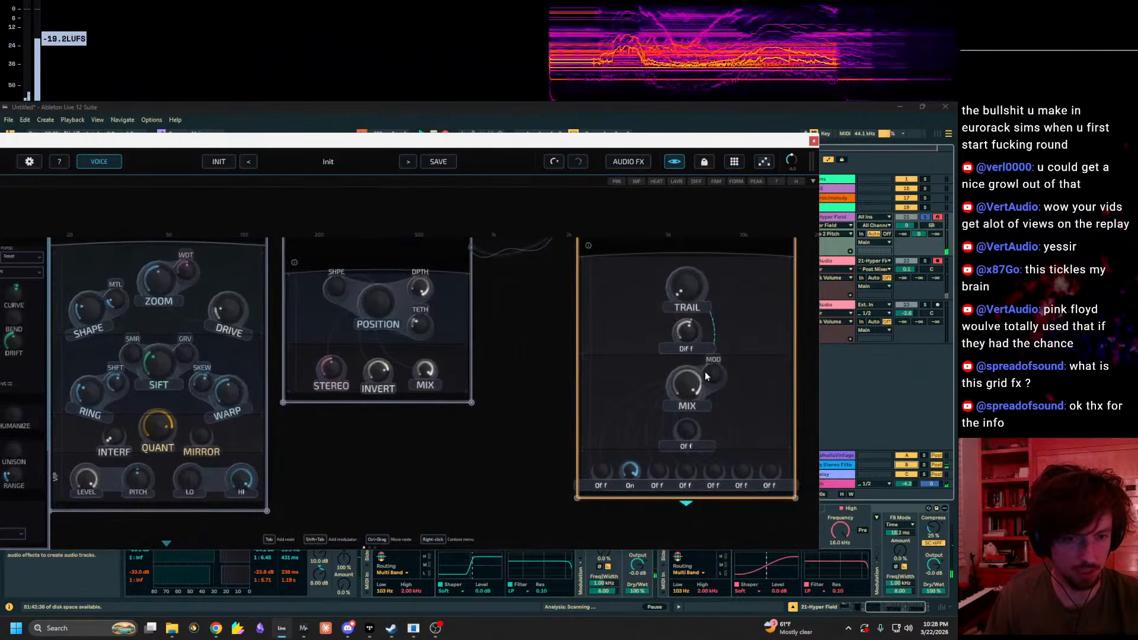
{"action": "left_click_drag", "start_coordinate": [561, 430], "coordinate": [763, 382]}
{"action": "left_click_drag", "start_coordinate": [565, 409], "coordinate": [372, 452]}
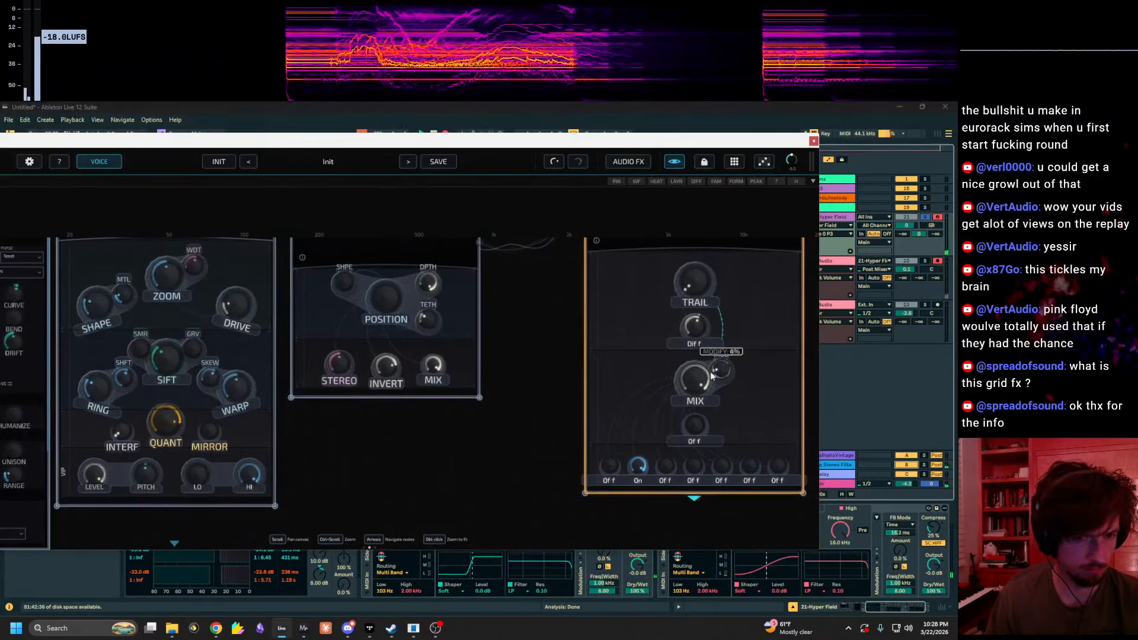
{"action": "left_click_drag", "start_coordinate": [439, 440], "coordinate": [618, 429]}
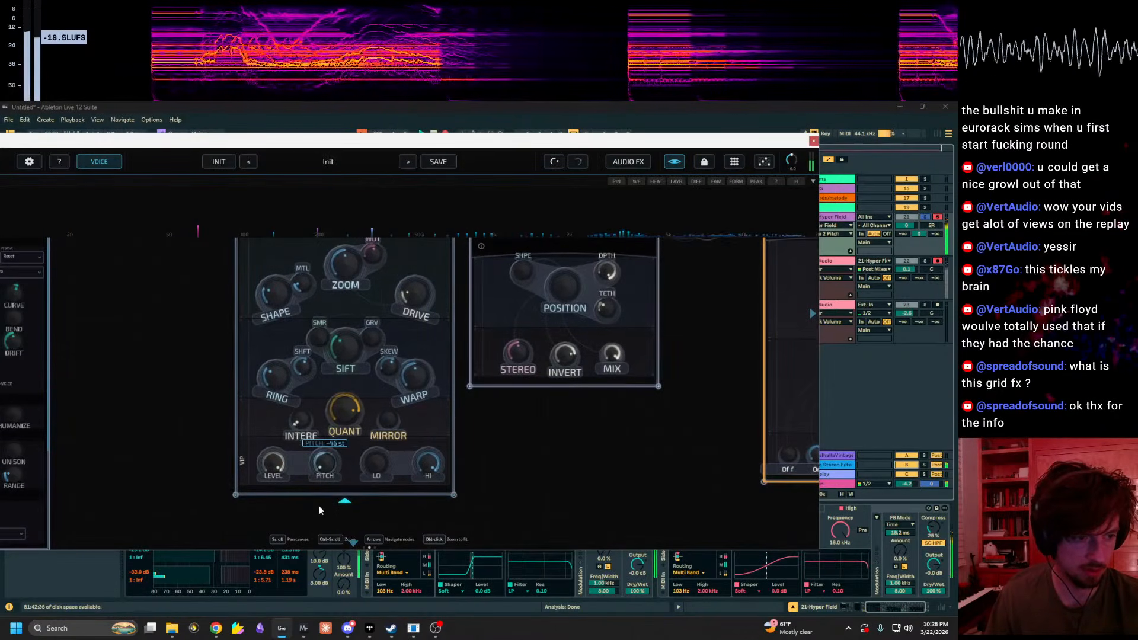
{"action": "left_click_drag", "start_coordinate": [339, 454], "coordinate": [390, 407]}
Step: Duplicate the Time Blend node and chain the copy after the original
{"action": "left_click_drag", "start_coordinate": [611, 471], "coordinate": [366, 507]}
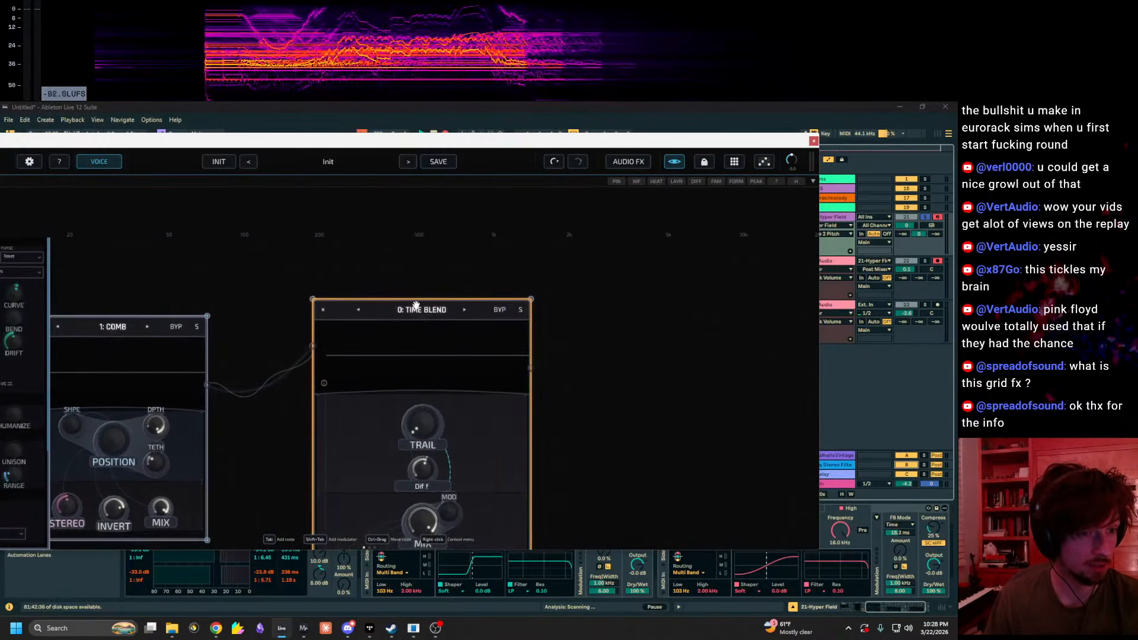
{"action": "right_click", "coordinate": [510, 313]}
{"action": "left_click", "coordinate": [538, 331]}
{"action": "left_click_drag", "start_coordinate": [540, 344], "coordinate": [455, 359]}
{"action": "left_click_drag", "start_coordinate": [535, 320], "coordinate": [391, 193]}
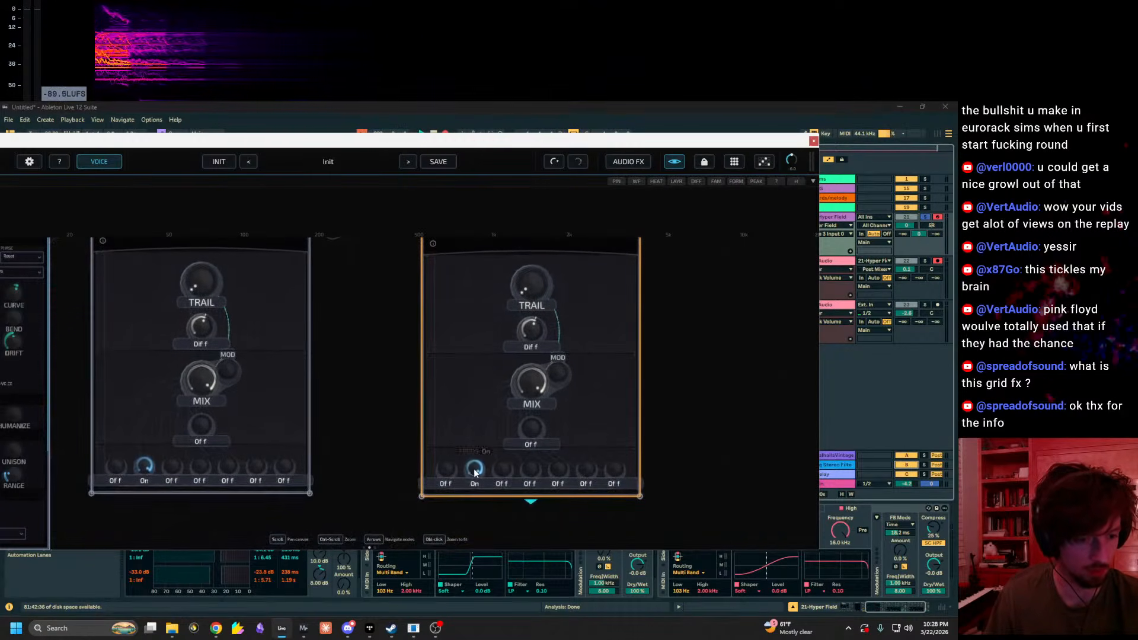
Step: Lower the computer keyboard's octave and sweep the Spectrum node's Pitch between about -13.6 st and +43.6 st
{"action": "left_click_drag", "start_coordinate": [403, 384], "coordinate": [799, 354]}
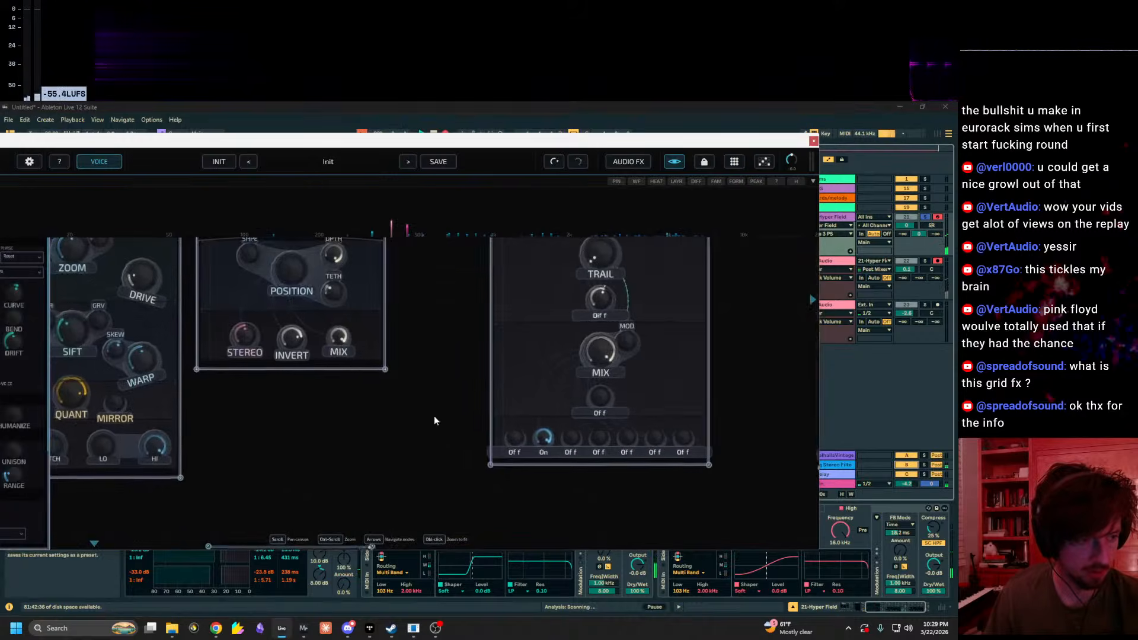
{"action": "left_click_drag", "start_coordinate": [429, 417], "coordinate": [647, 419]}
{"action": "left_click_drag", "start_coordinate": [269, 444], "coordinate": [323, 361]}
{"action": "left_click_drag", "start_coordinate": [304, 427], "coordinate": [315, 371]}
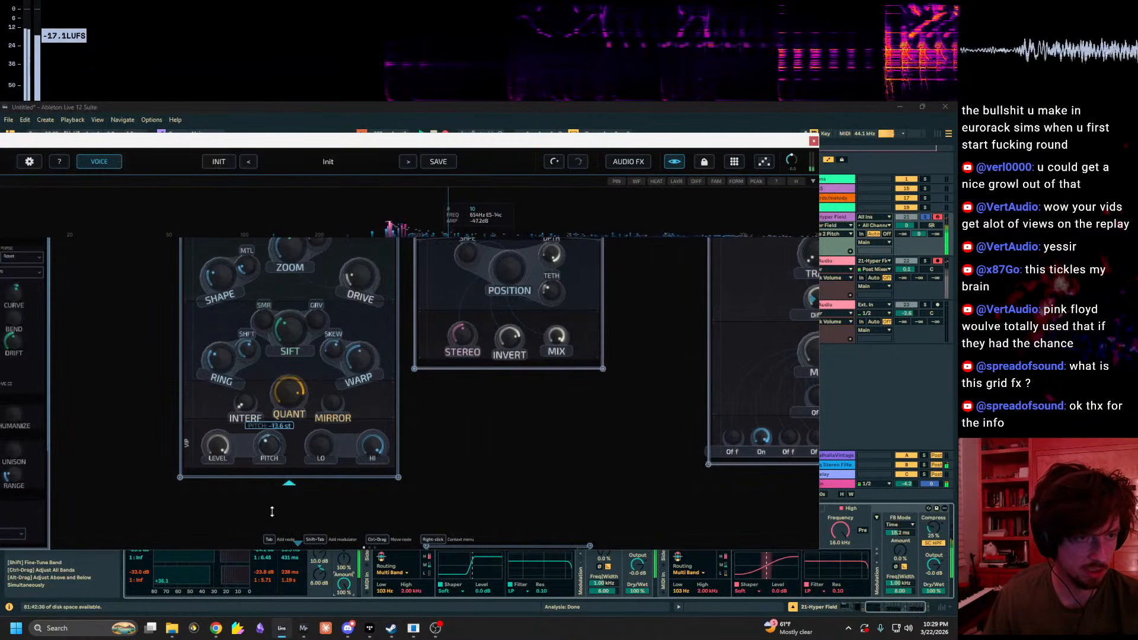
{"action": "key", "text": "z"}
{"action": "left_click_drag", "start_coordinate": [295, 508], "coordinate": [334, 453]}
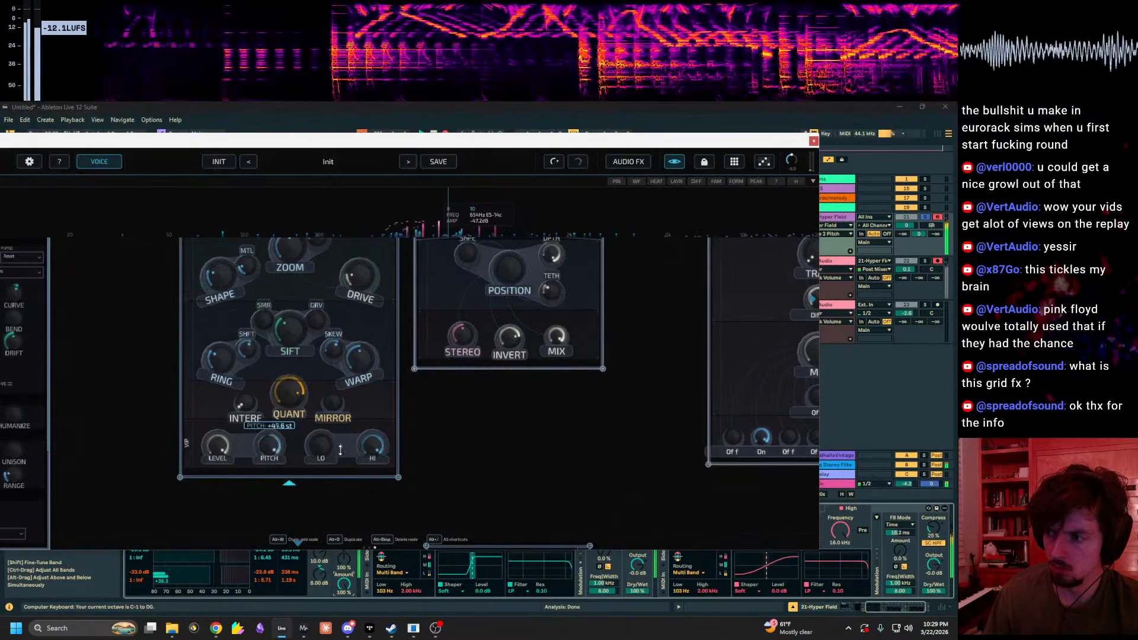
Step: Sweep the Spectrum node's Pitch down to about +5.1 st and check the recorded take in the arrangement
{"action": "left_click_drag", "start_coordinate": [337, 458], "coordinate": [309, 516]}
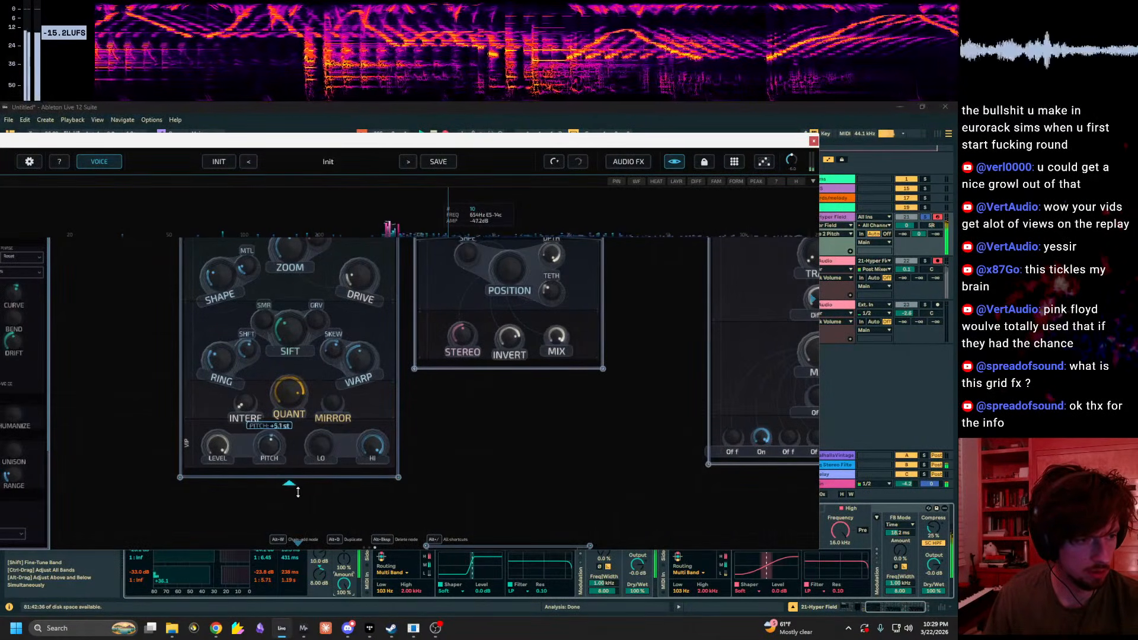
{"action": "left_click_drag", "start_coordinate": [669, 139], "coordinate": [600, 546]}
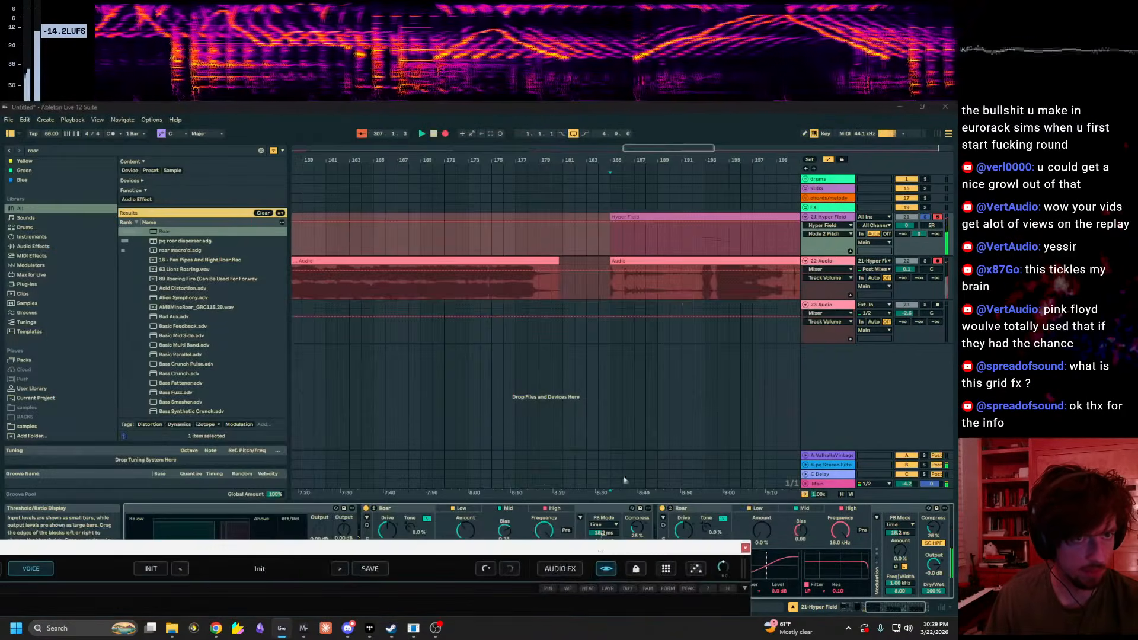
{"action": "left_click_drag", "start_coordinate": [698, 158], "coordinate": [464, 122]}
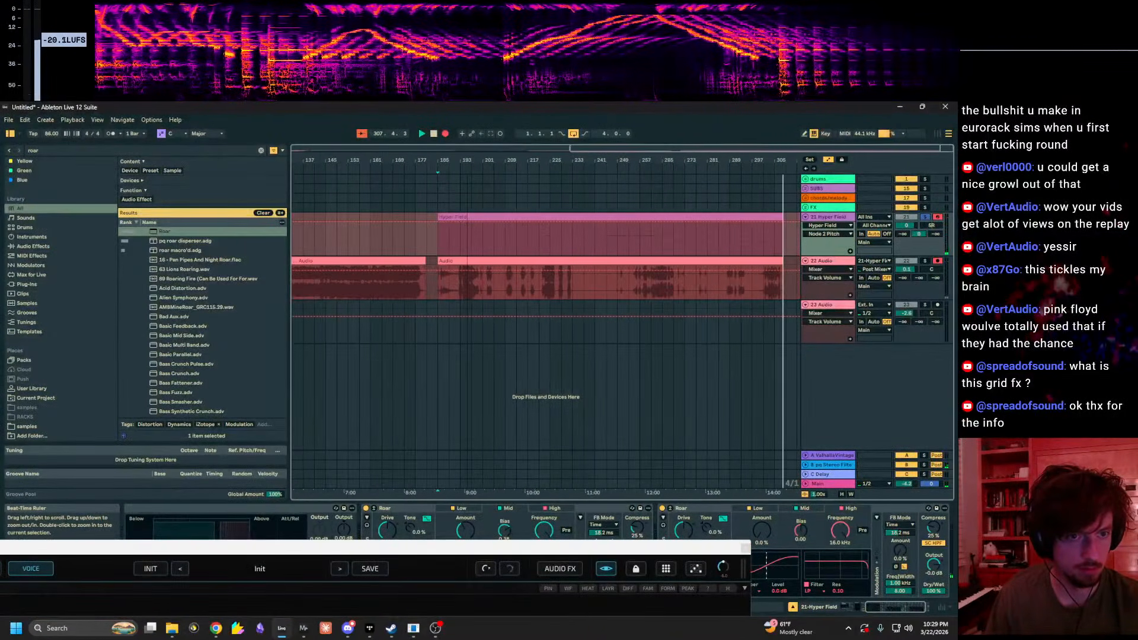
{"action": "left_click_drag", "start_coordinate": [611, 547], "coordinate": [761, 146]}
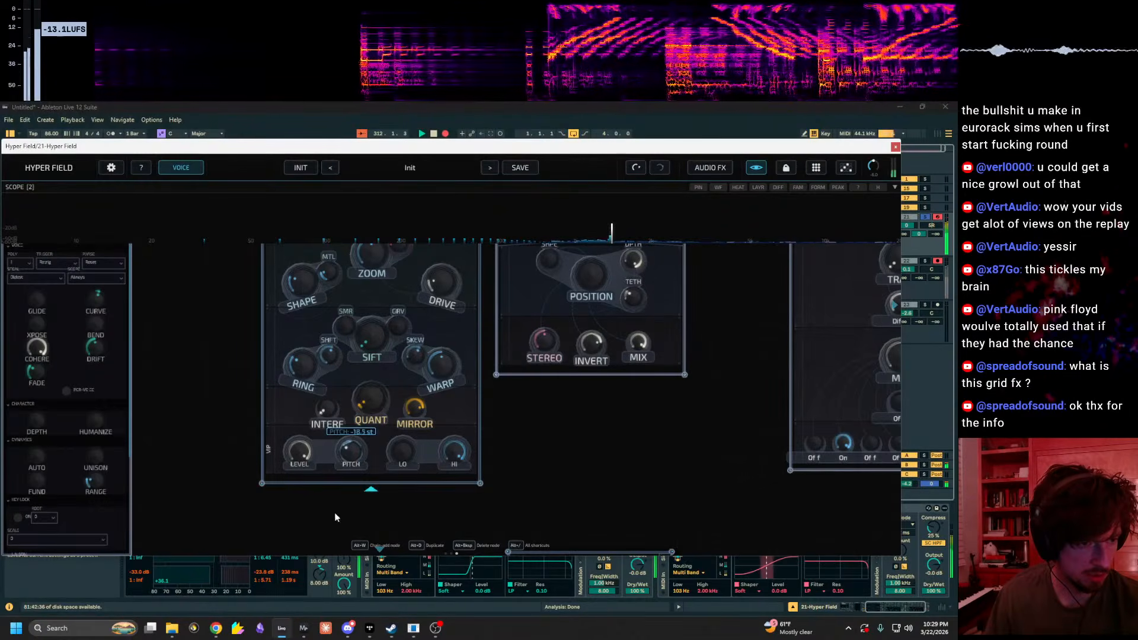
Step: Raise the Spectrum node's Drive and sweep its Pitch down to about -43.7 st
{"action": "left_click_drag", "start_coordinate": [351, 464], "coordinate": [337, 556]}
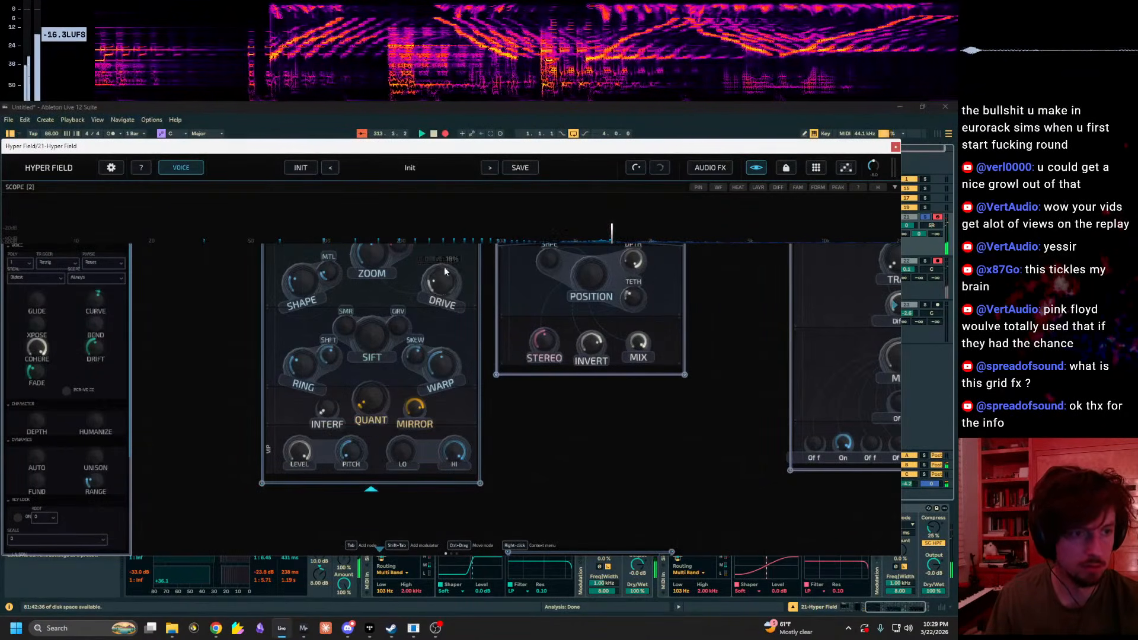
{"action": "left_click_drag", "start_coordinate": [457, 217], "coordinate": [462, 204]}
{"action": "left_click_drag", "start_coordinate": [361, 447], "coordinate": [360, 438]}
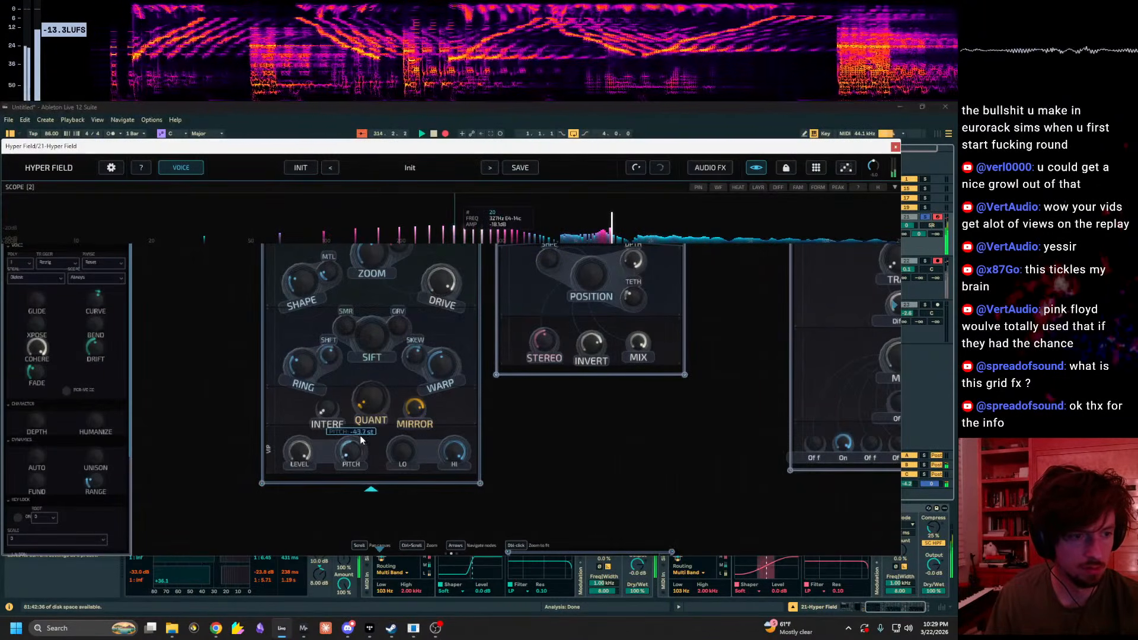
Step: Set the Spectrum node's Smear to about 30% and try its Metal at about 85%
{"action": "left_click_drag", "start_coordinate": [418, 257], "coordinate": [401, 325]}
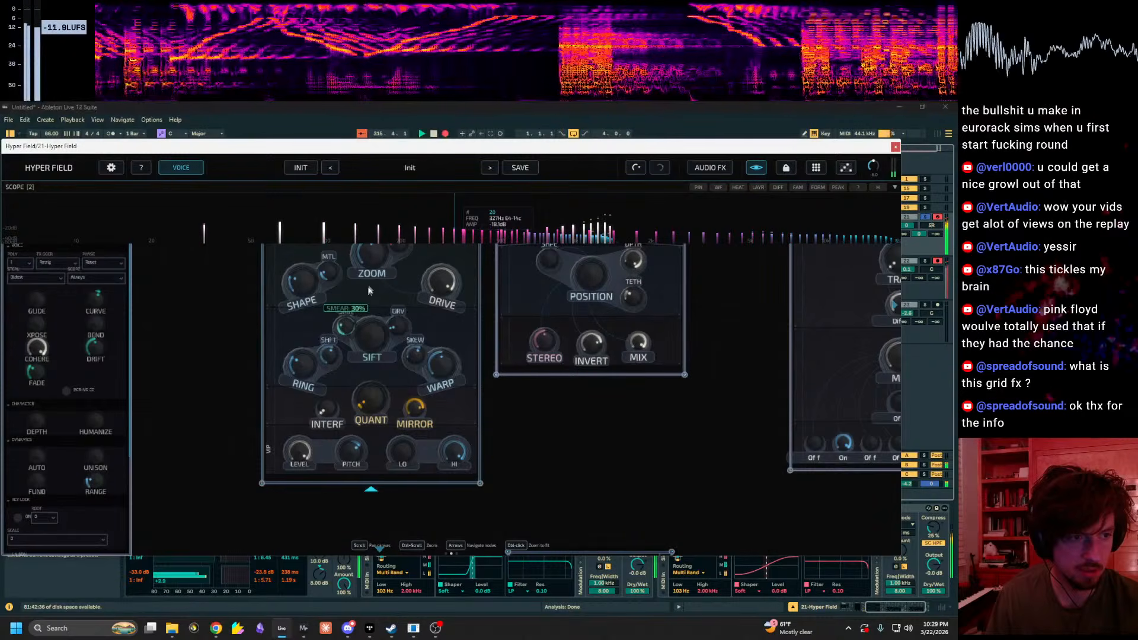
{"action": "left_click_drag", "start_coordinate": [331, 324], "coordinate": [338, 277]}
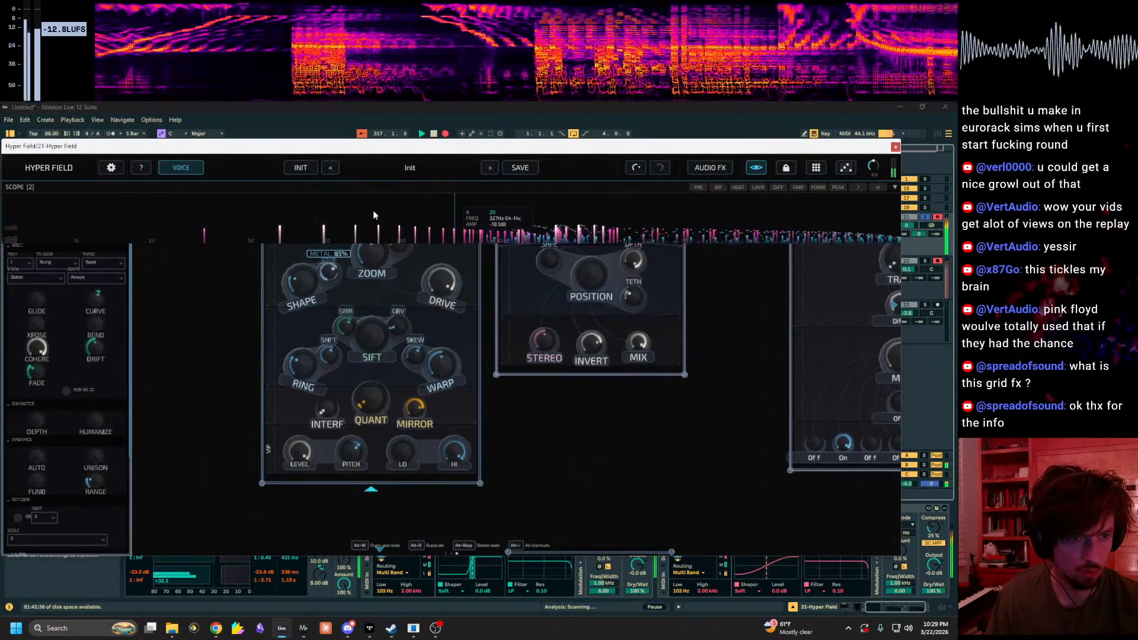
{"action": "left_click_drag", "start_coordinate": [390, 197], "coordinate": [371, 304]}
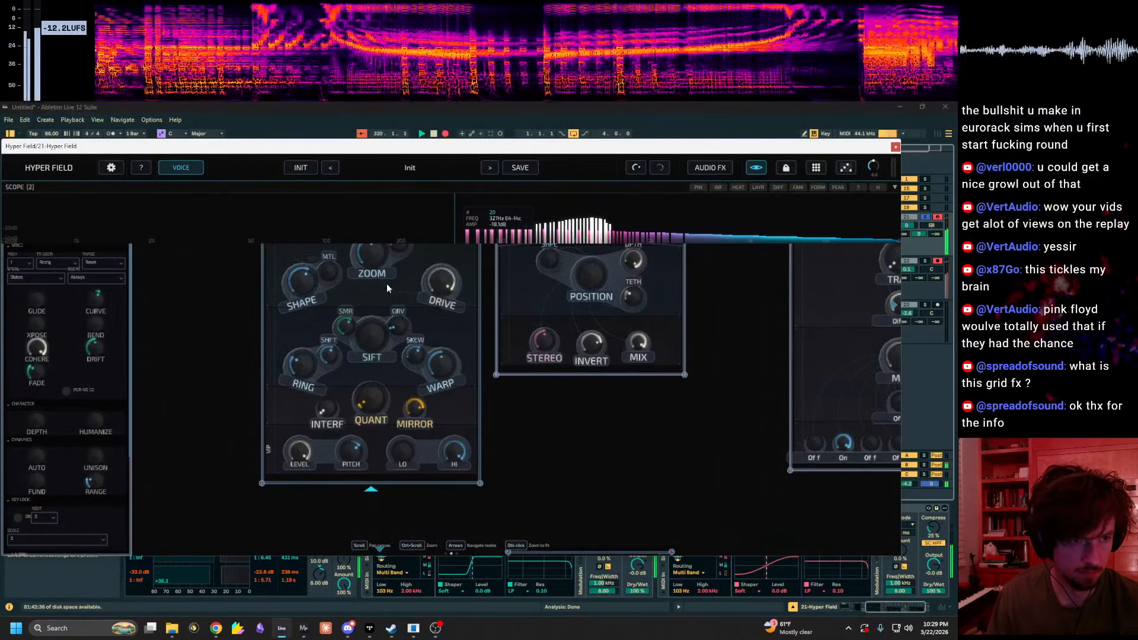
Step: Set the Spectrum node's Drive to 0% and try Metal at 100%, Sift at about 72% and Ring at about 27%
{"action": "left_click_drag", "start_coordinate": [432, 286], "coordinate": [440, 329]}
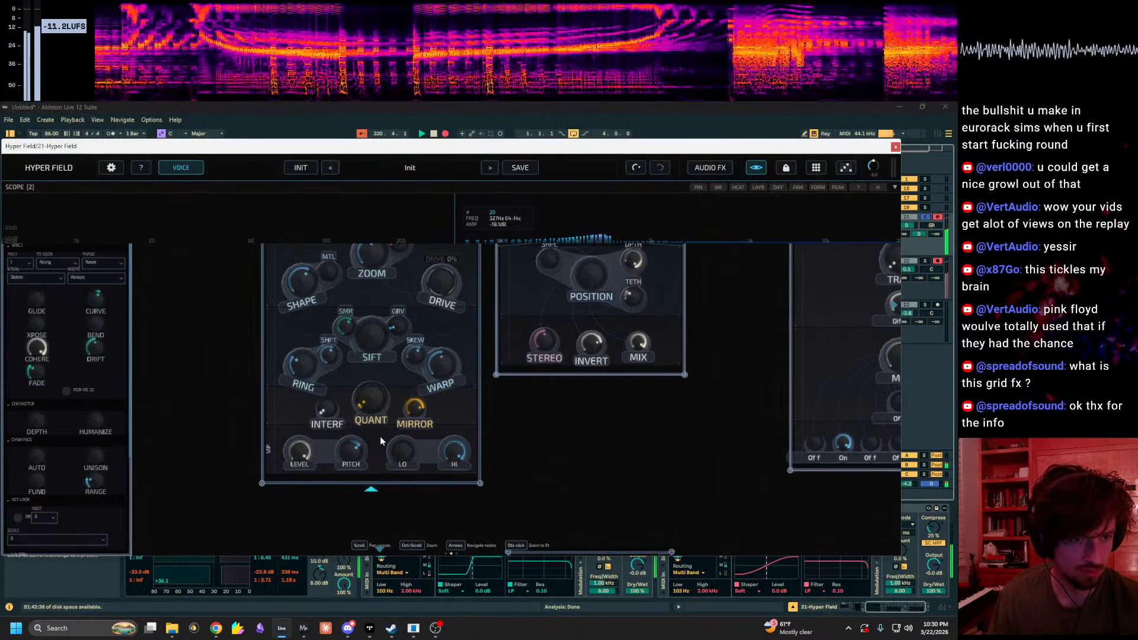
{"action": "scroll", "coordinate": [401, 444], "scroll_direction": "up", "scroll_amount": 3}
{"action": "left_click_drag", "start_coordinate": [318, 401], "coordinate": [350, 254]}
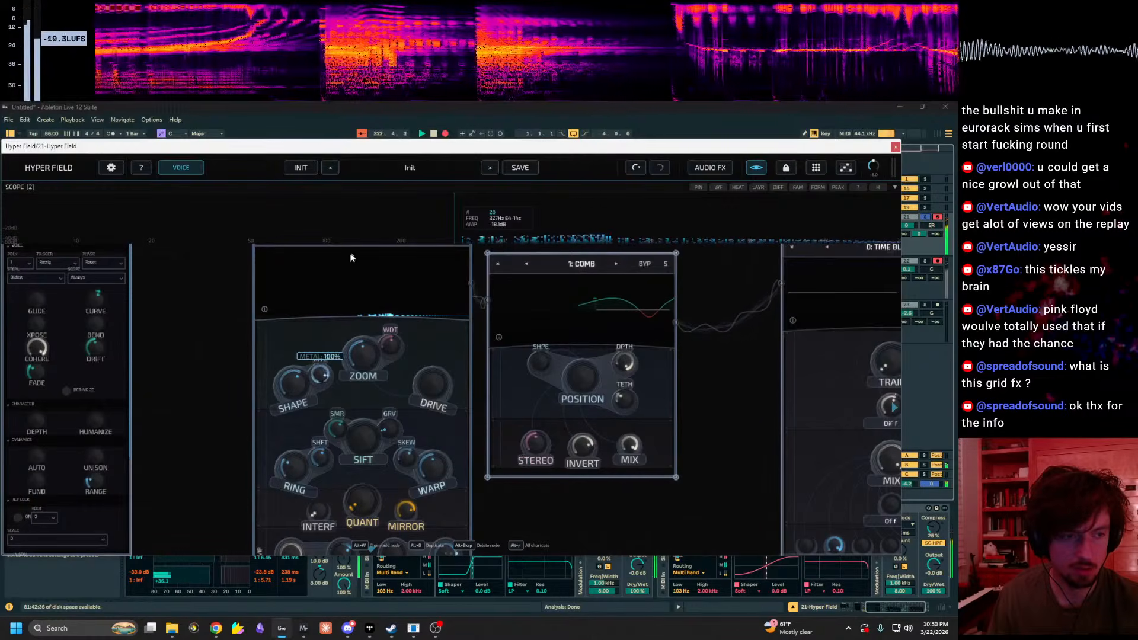
{"action": "left_click_drag", "start_coordinate": [366, 432], "coordinate": [380, 367]}
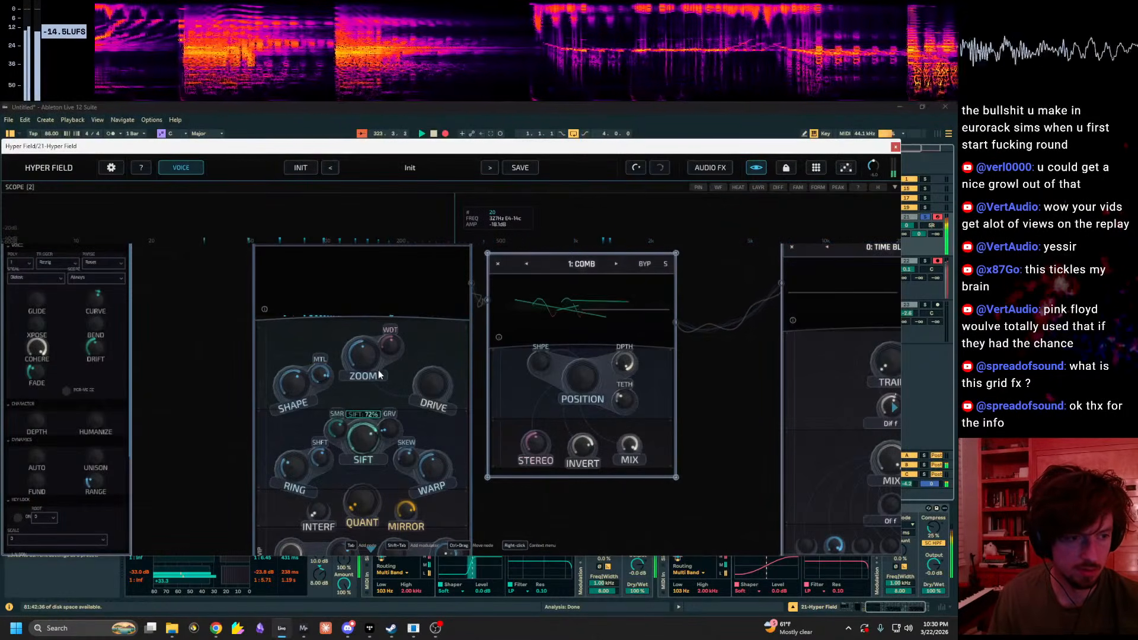
{"action": "mouse_move", "coordinate": [298, 467]}
{"action": "left_mouse_down"}
{"action": "mouse_move", "coordinate": [331, 411]}
{"action": "mouse_move", "coordinate": [303, 488]}
{"action": "left_mouse_up"}
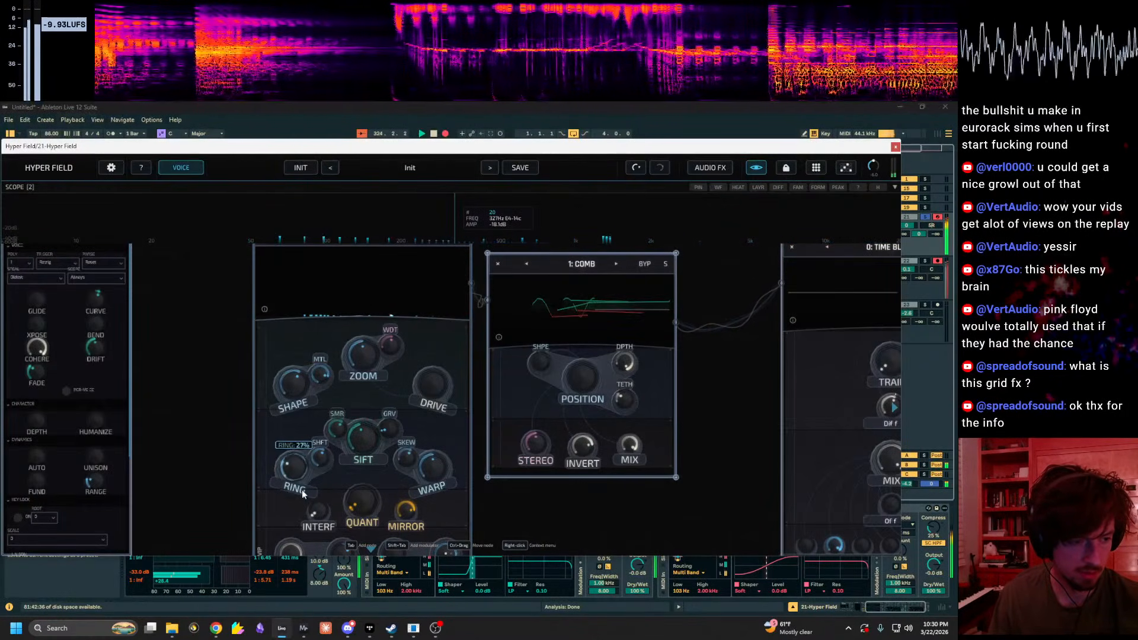
Step: Uncover the arrangement and stop the recording
{"action": "left_click_drag", "start_coordinate": [671, 442], "coordinate": [153, 491]}
{"action": "left_click_drag", "start_coordinate": [597, 285], "coordinate": [450, 358]}
{"action": "left_click_drag", "start_coordinate": [565, 146], "coordinate": [343, 541]}
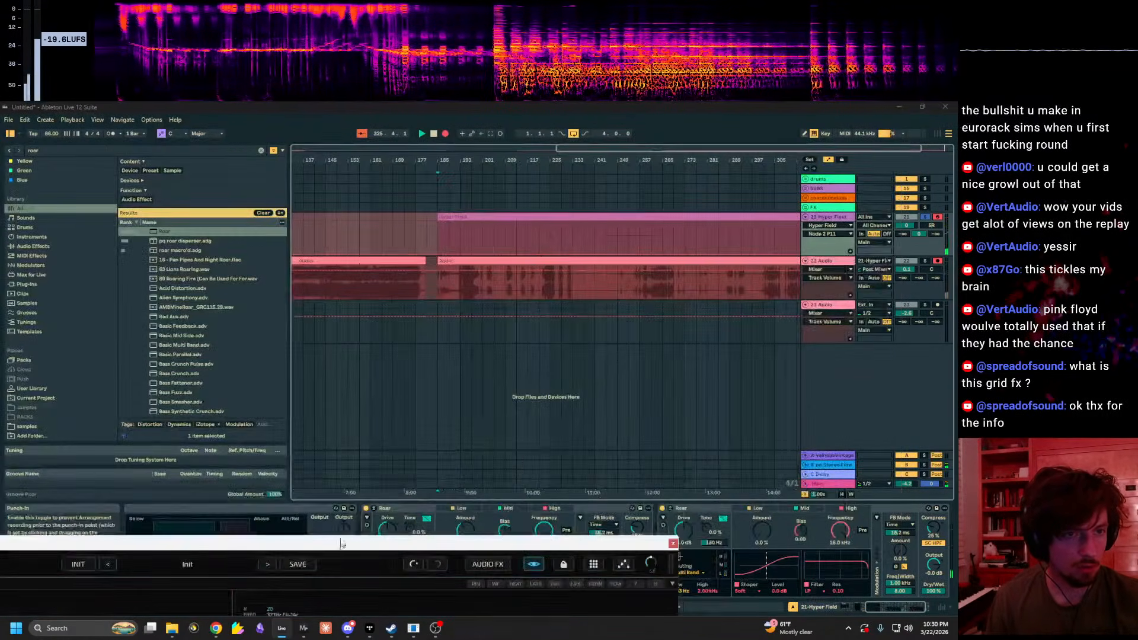
{"action": "key", "text": "space"}
{"action": "left_click", "coordinate": [749, 293]}
Step: Solo the 22 Audio track and audition its recorded take from about bar 280 and bar 289
{"action": "left_click_drag", "start_coordinate": [559, 152], "coordinate": [559, 178]}
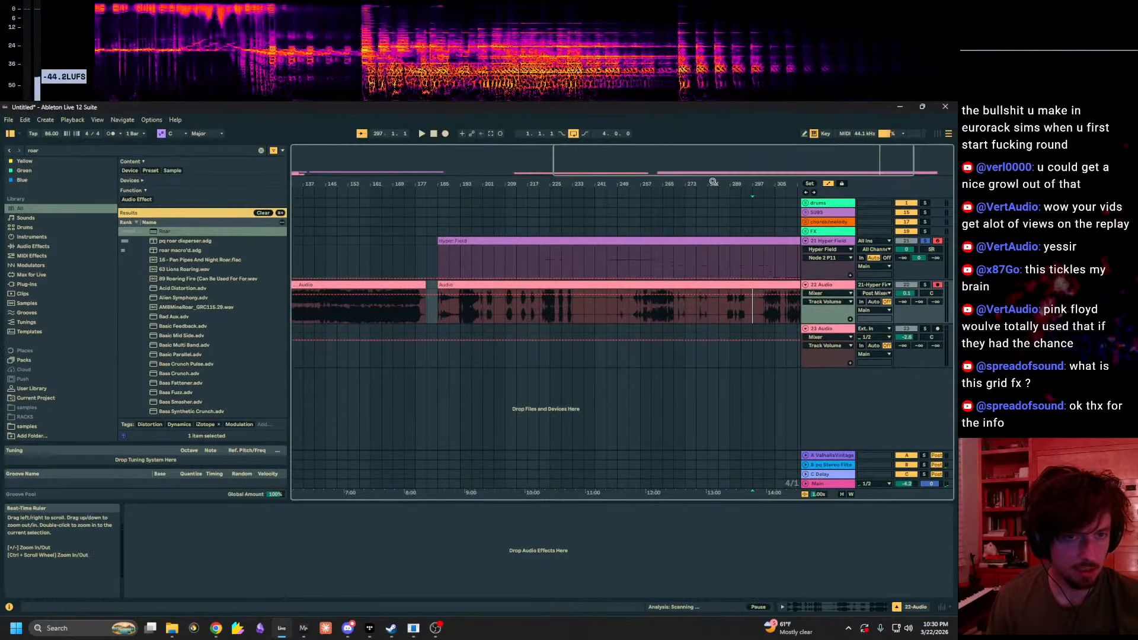
{"action": "left_click_drag", "start_coordinate": [716, 183], "coordinate": [659, 183]}
{"action": "left_click", "coordinate": [674, 316]}
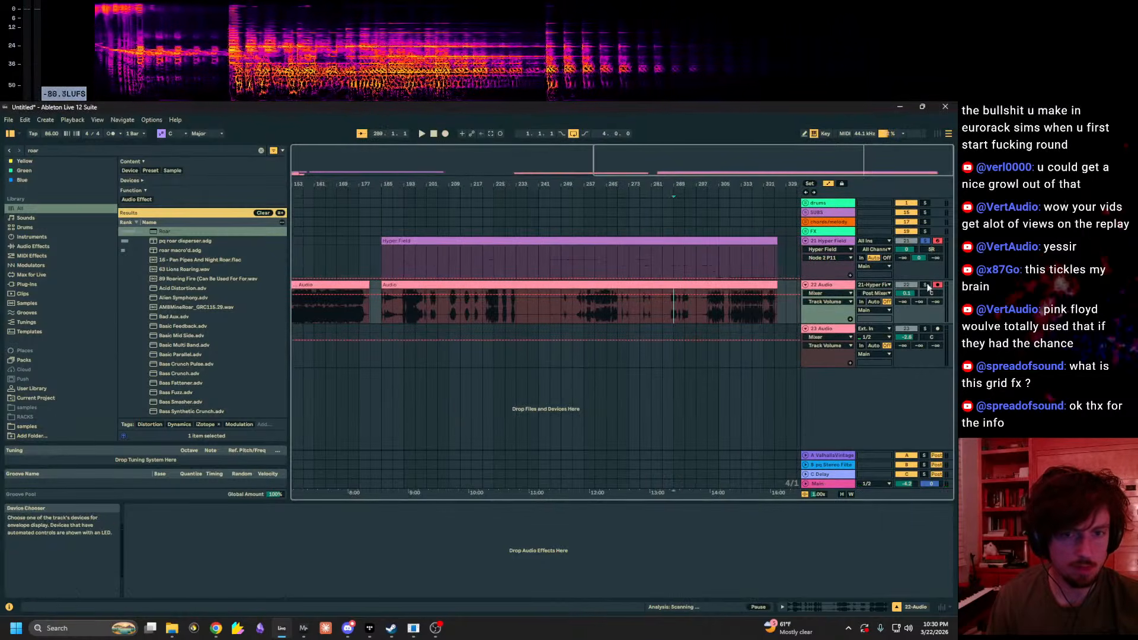
{"action": "key", "text": "space"}
{"action": "left_click_drag", "start_coordinate": [678, 184], "coordinate": [627, 255]}
{"action": "left_click", "coordinate": [668, 318]}
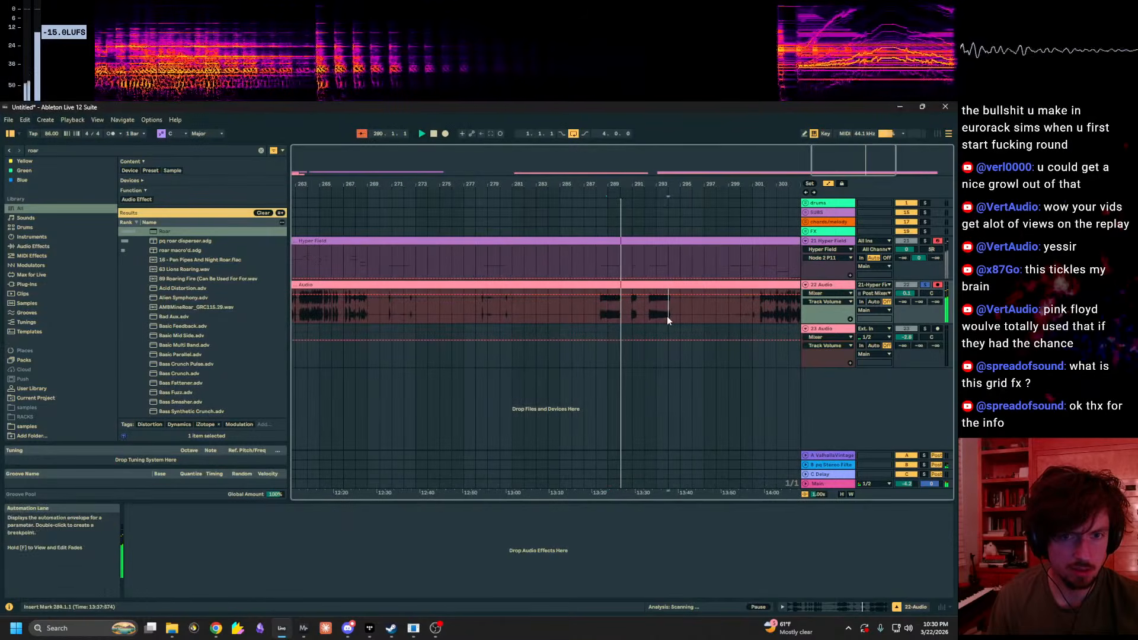
Step: Turn off the computer MIDI keyboard and hide the automation lanes in the arrangement
{"action": "left_click", "coordinate": [824, 135]}
{"action": "left_click", "coordinate": [825, 135]}
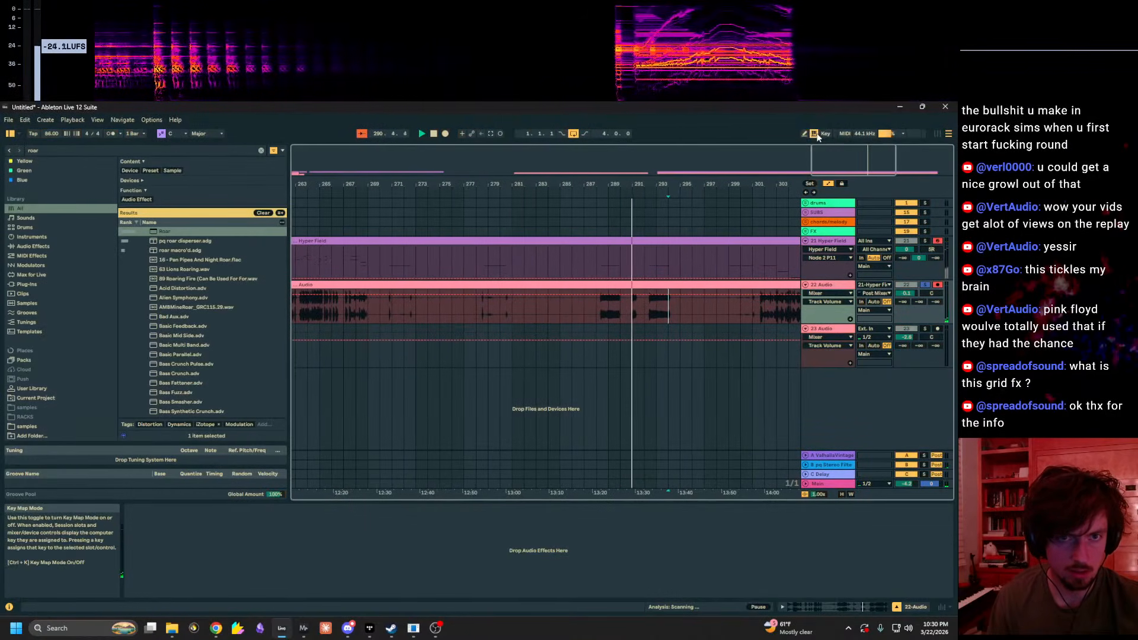
{"action": "left_click", "coordinate": [815, 134]}
{"action": "key", "text": "a"}
Step: Play back the 22 Audio take from bar 303 onward to find usable excerpts
{"action": "left_click", "coordinate": [776, 301]}
{"action": "key", "text": "space"}
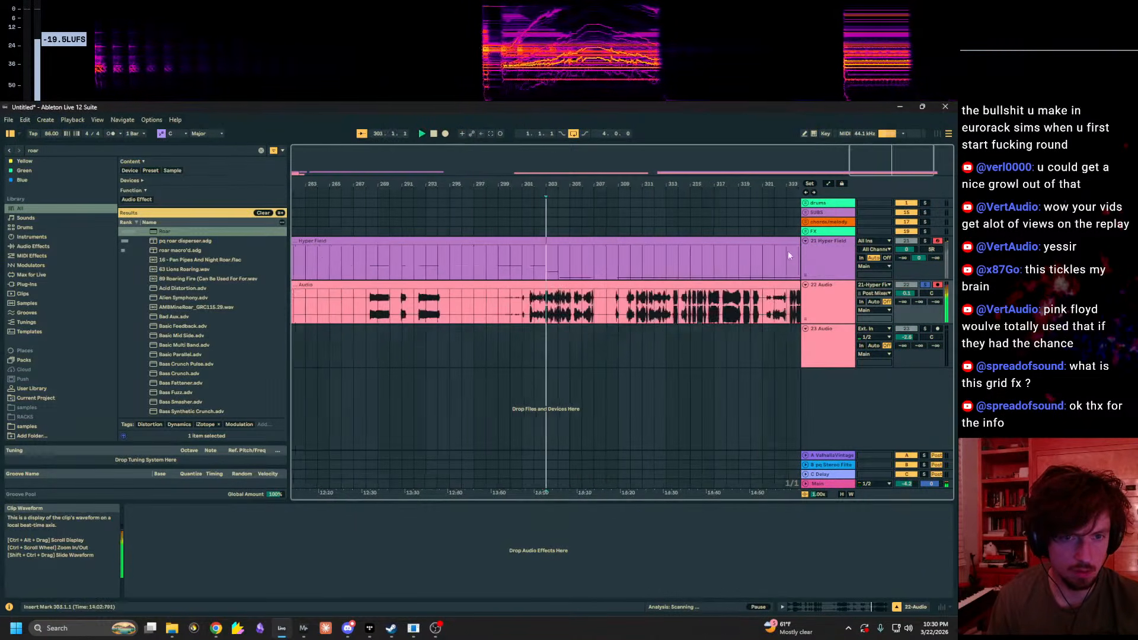
{"action": "left_click_drag", "start_coordinate": [739, 185], "coordinate": [439, 238]}
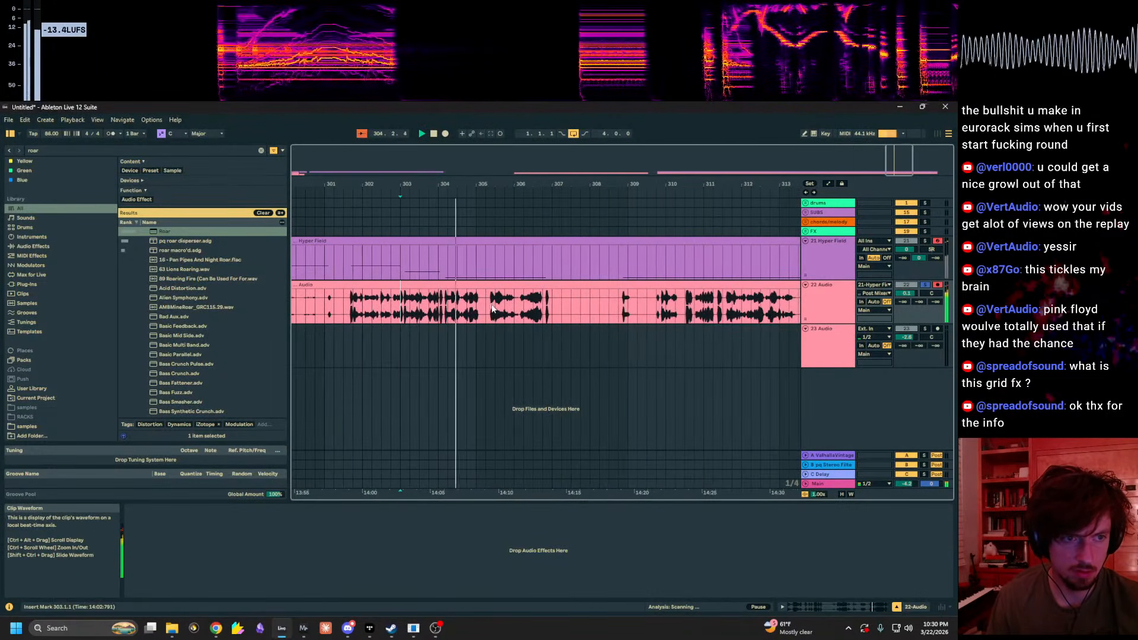
{"action": "left_click", "coordinate": [543, 315]}
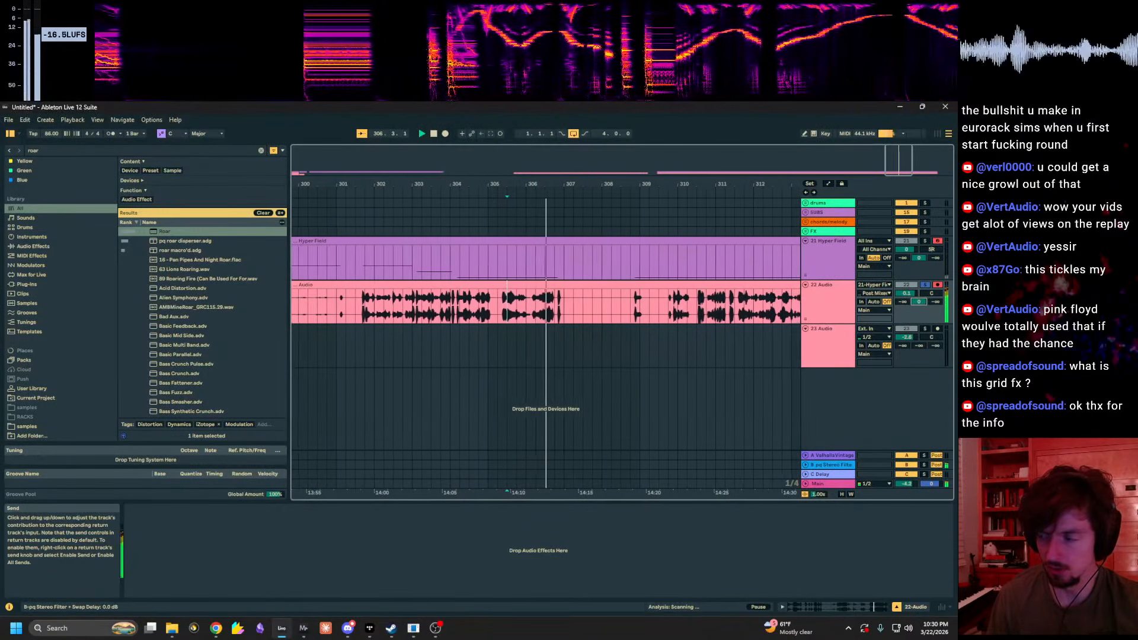
Step: Move the audio excerpt around bar 306 from 22 Audio onto a new audio track and resume playback further along
{"action": "left_click_drag", "start_coordinate": [529, 307], "coordinate": [507, 391]}
{"action": "key", "text": "ctrl+e"}
{"action": "left_click", "coordinate": [682, 305]}
{"action": "key", "text": "space"}
{"action": "key", "text": "space"}
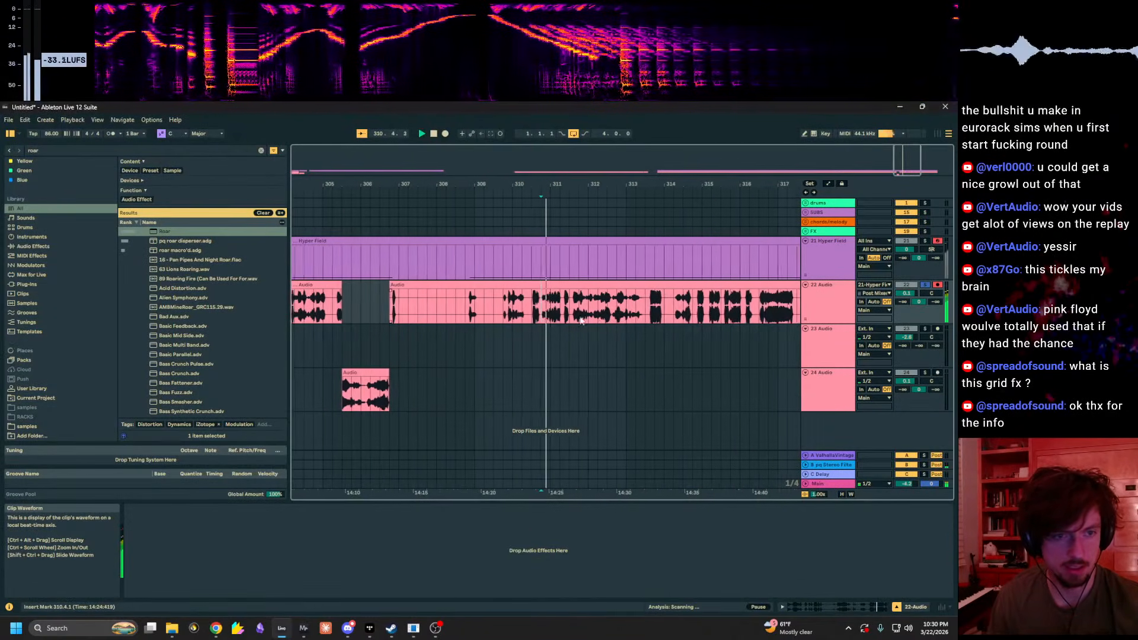
Step: Place two more excerpts from 22 Audio on 24 Audio and align the last one's end with the next 22 Audio clip
{"action": "left_click_drag", "start_coordinate": [559, 317], "coordinate": [448, 390]}
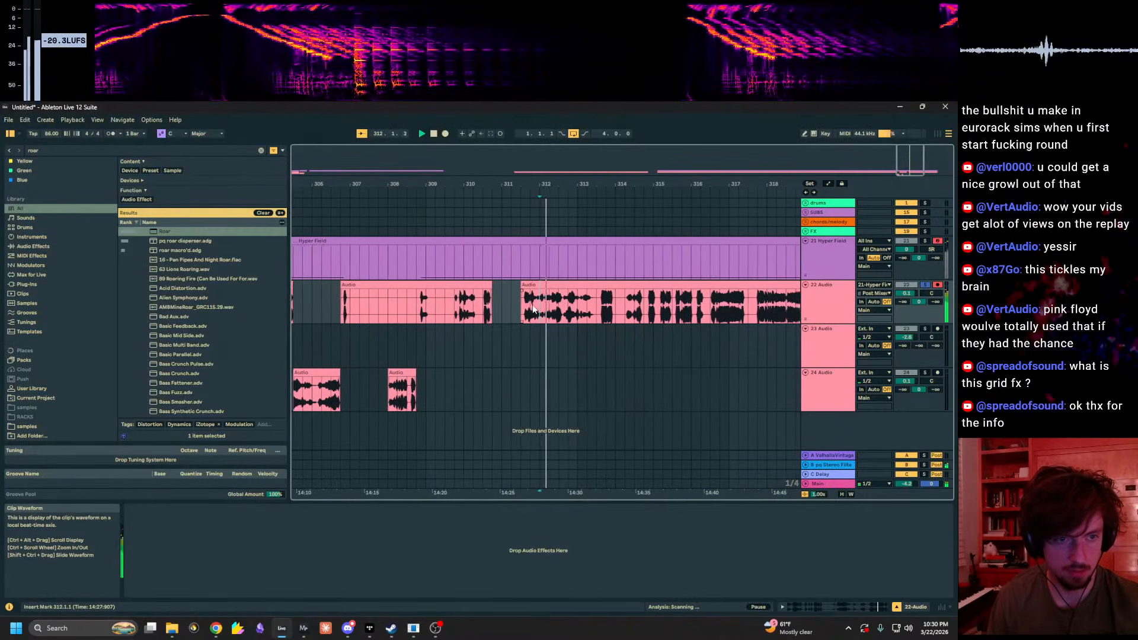
{"action": "left_click_drag", "start_coordinate": [539, 312], "coordinate": [504, 388]}
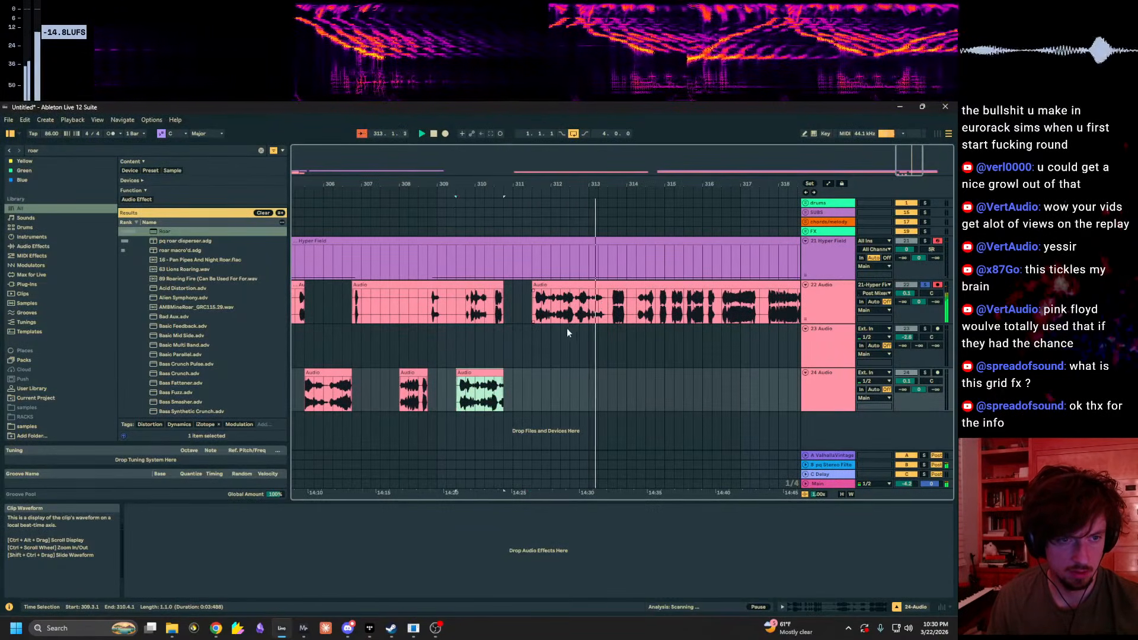
{"action": "left_click_drag", "start_coordinate": [503, 375], "coordinate": [532, 375]}
Step: Play back the 22 Audio take from about bar 316 and bar 318
{"action": "left_click", "coordinate": [674, 303]}
{"action": "key", "text": "space"}
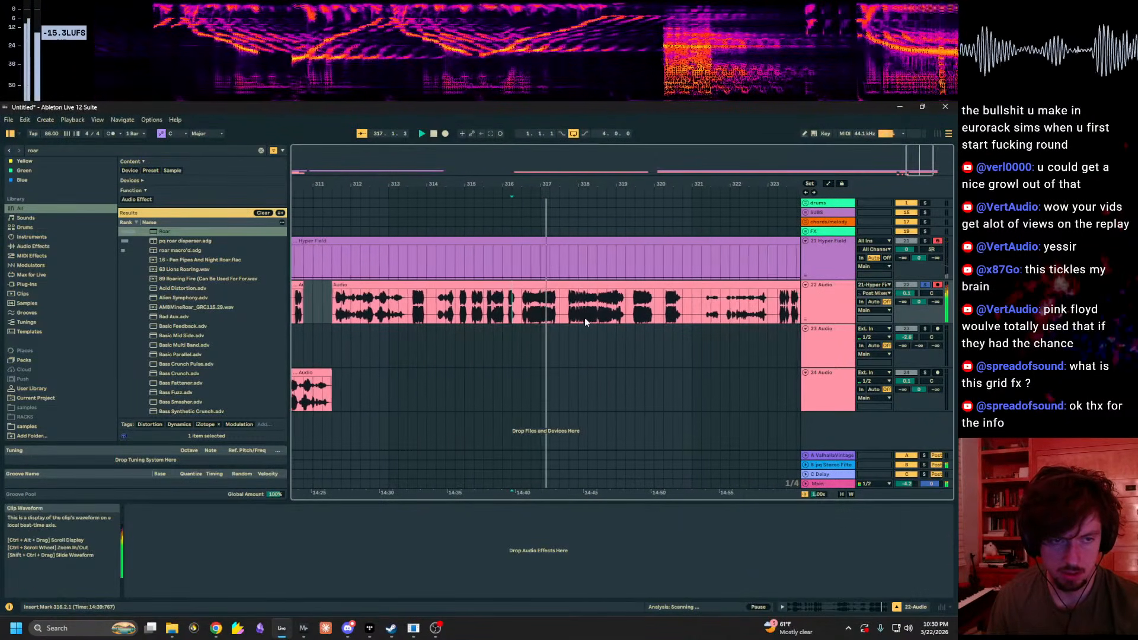
{"action": "left_click", "coordinate": [570, 307]}
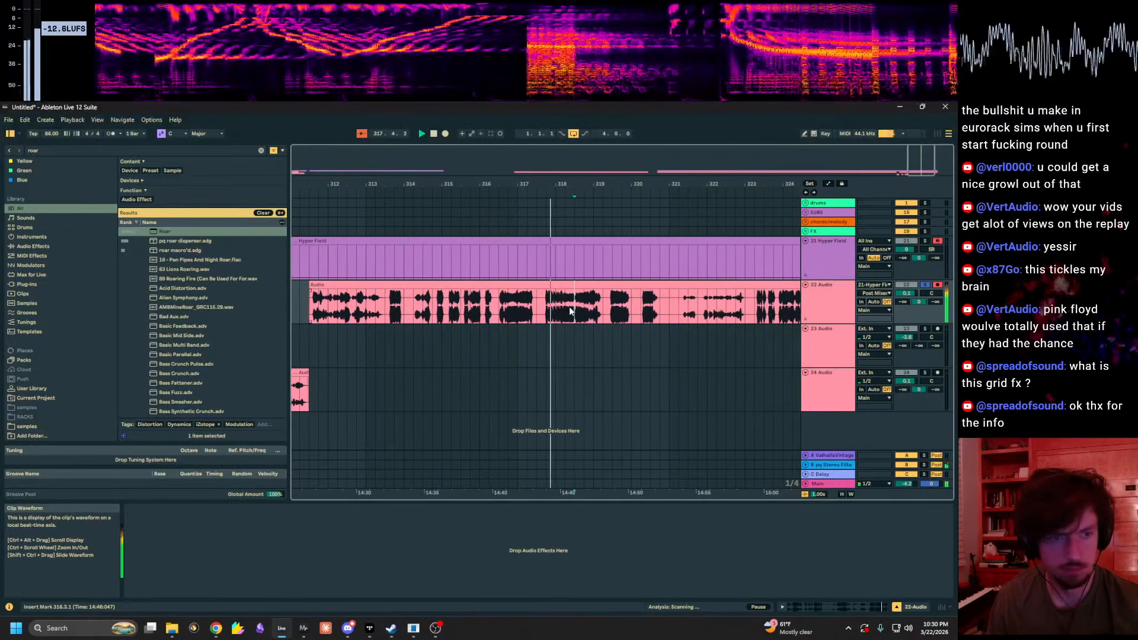
Step: Reopen the Hyper Field synth, reset its patch to Init and bring the Spectrum and Comb nodes into view
{"action": "left_click", "coordinate": [827, 257]}
{"action": "left_click_drag", "start_coordinate": [575, 354], "coordinate": [566, 279]}
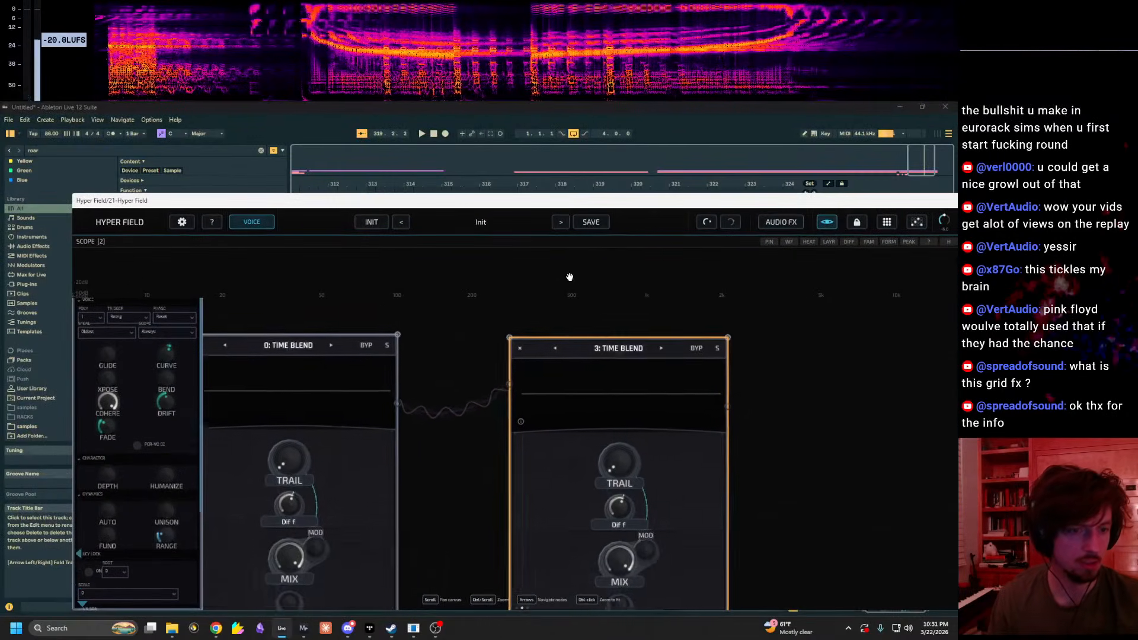
{"action": "scroll", "coordinate": [575, 321], "scroll_direction": "down", "scroll_amount": 7}
{"action": "left_click_drag", "start_coordinate": [493, 333], "coordinate": [664, 341]}
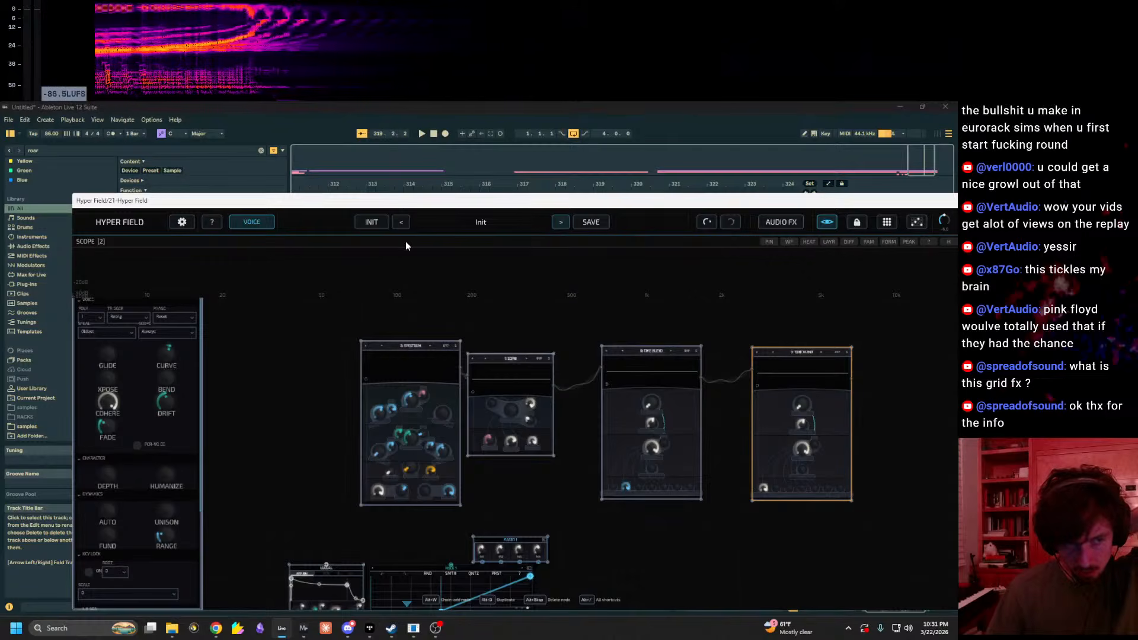
{"action": "left_click", "coordinate": [401, 225]}
{"action": "left_click", "coordinate": [386, 225]}
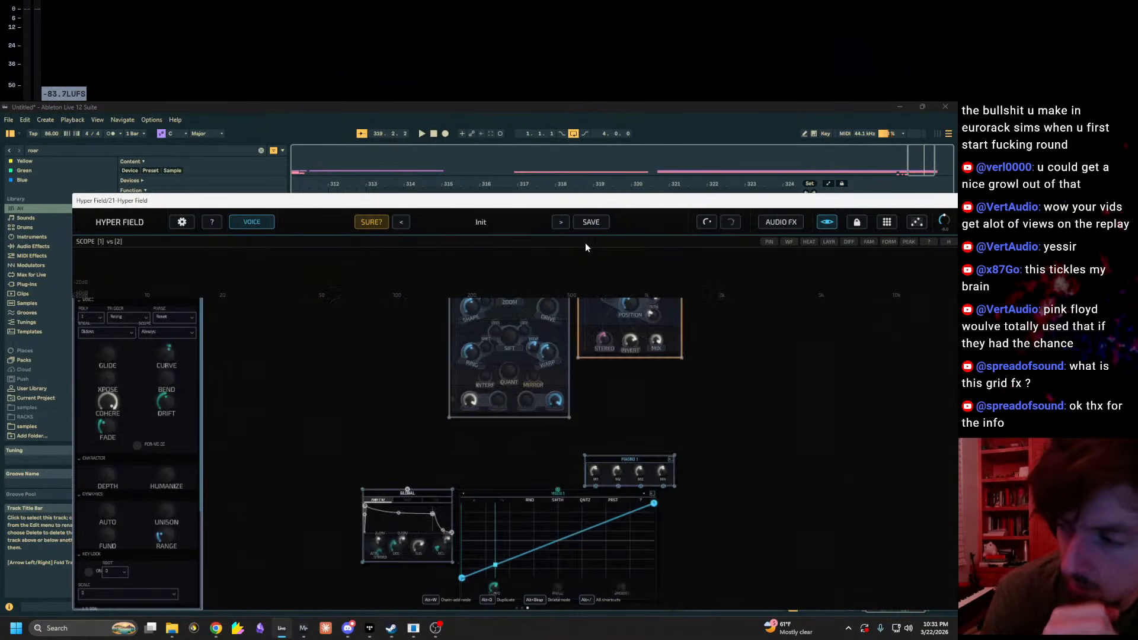
{"action": "left_click_drag", "start_coordinate": [600, 200], "coordinate": [599, 104]}
{"action": "left_click_drag", "start_coordinate": [581, 320], "coordinate": [697, 505]}
{"action": "scroll", "coordinate": [612, 450], "scroll_direction": "up", "scroll_amount": 5}
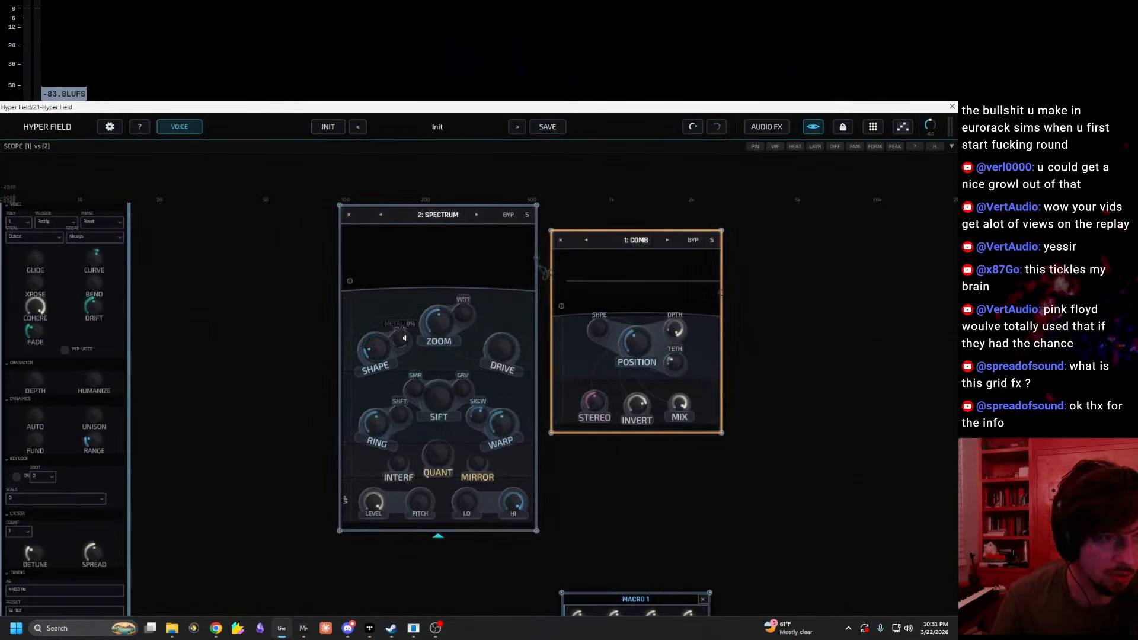
Step: Solo the Hyper Field track in place of 22 Audio and reset its pan to centre
{"action": "left_click_drag", "start_coordinate": [471, 109], "coordinate": [357, 231]}
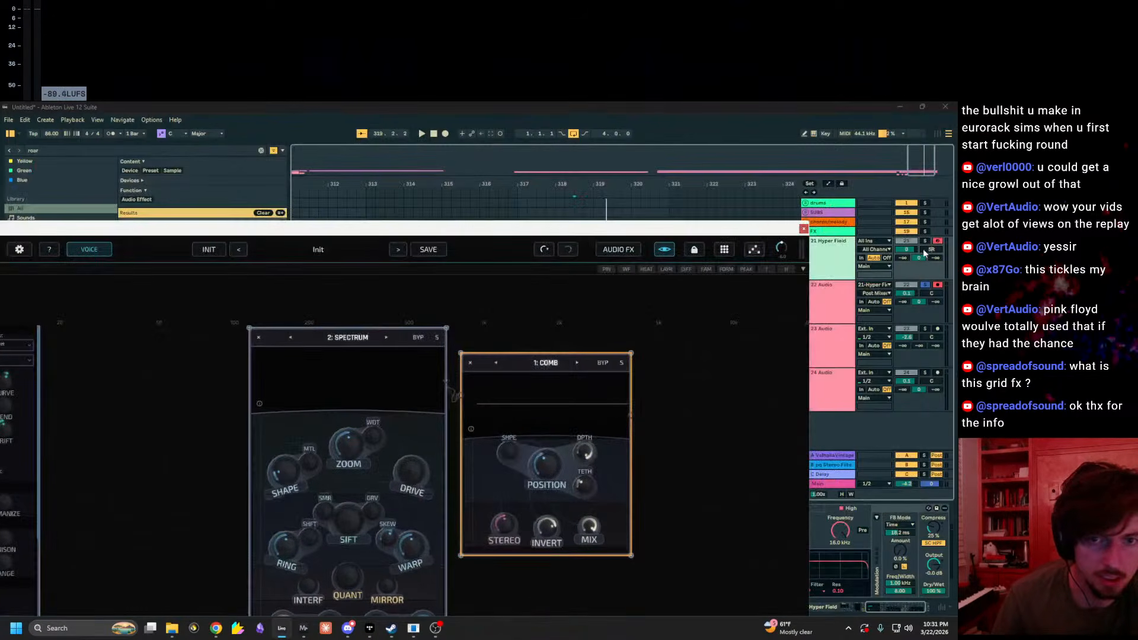
{"action": "key", "text": "a"}
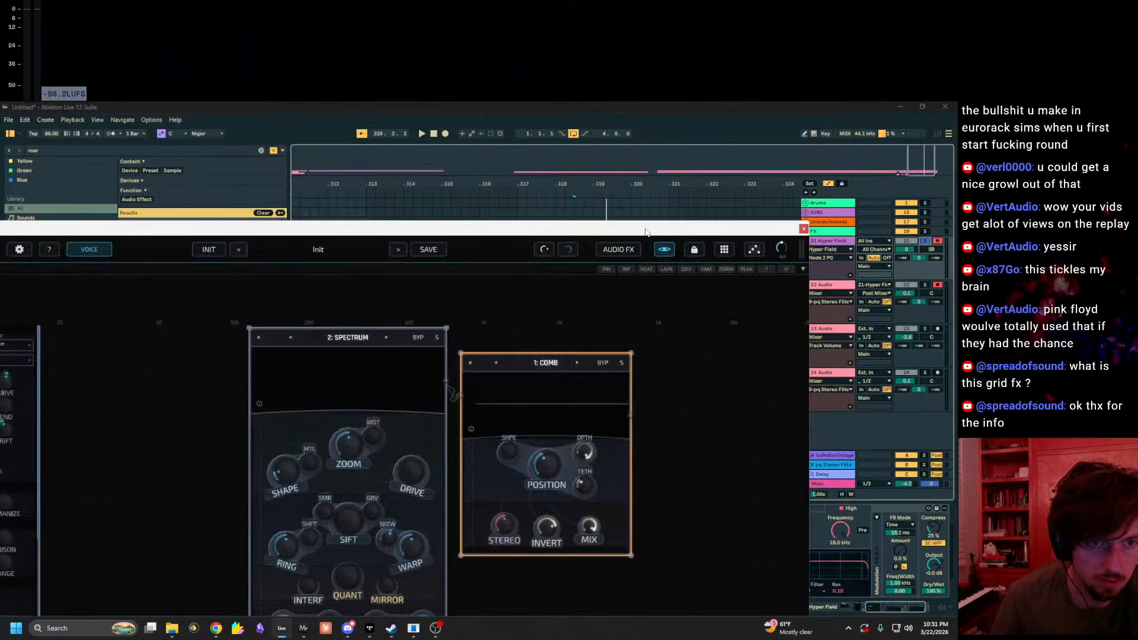
{"action": "left_click_drag", "start_coordinate": [647, 230], "coordinate": [629, 212]}
{"action": "double_click", "coordinate": [931, 249]}
{"action": "key", "text": "a"}
{"action": "key", "text": "a"}
{"action": "key", "text": "a"}
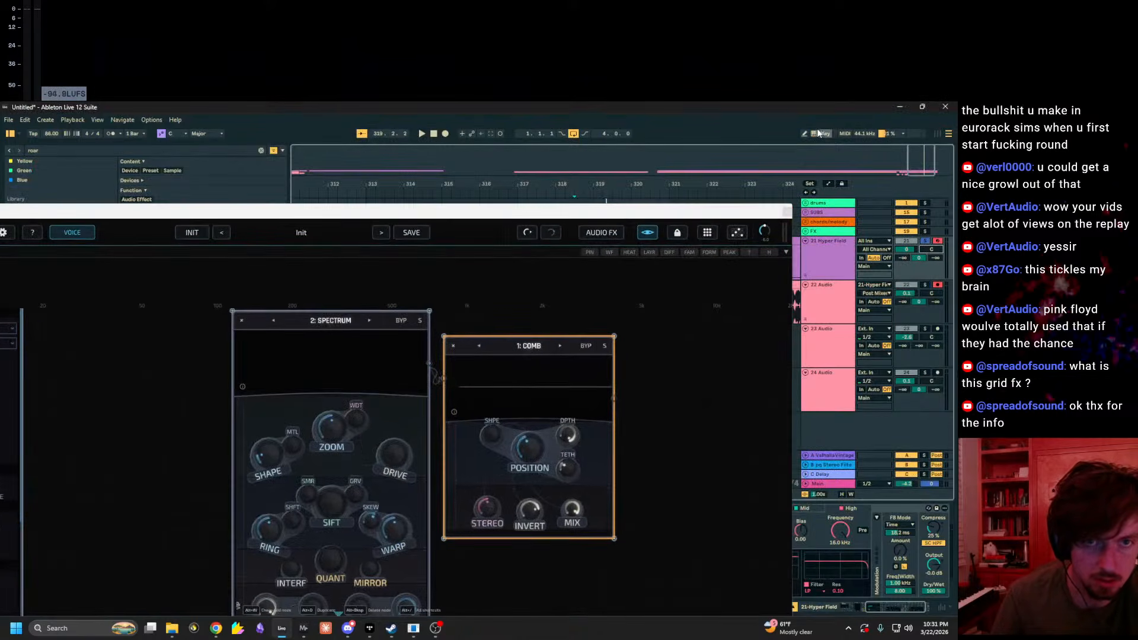
Step: Turn the computer MIDI keyboard back on and raise its octave for playing the reset patch
{"action": "left_click_drag", "start_coordinate": [656, 208], "coordinate": [767, 153]}
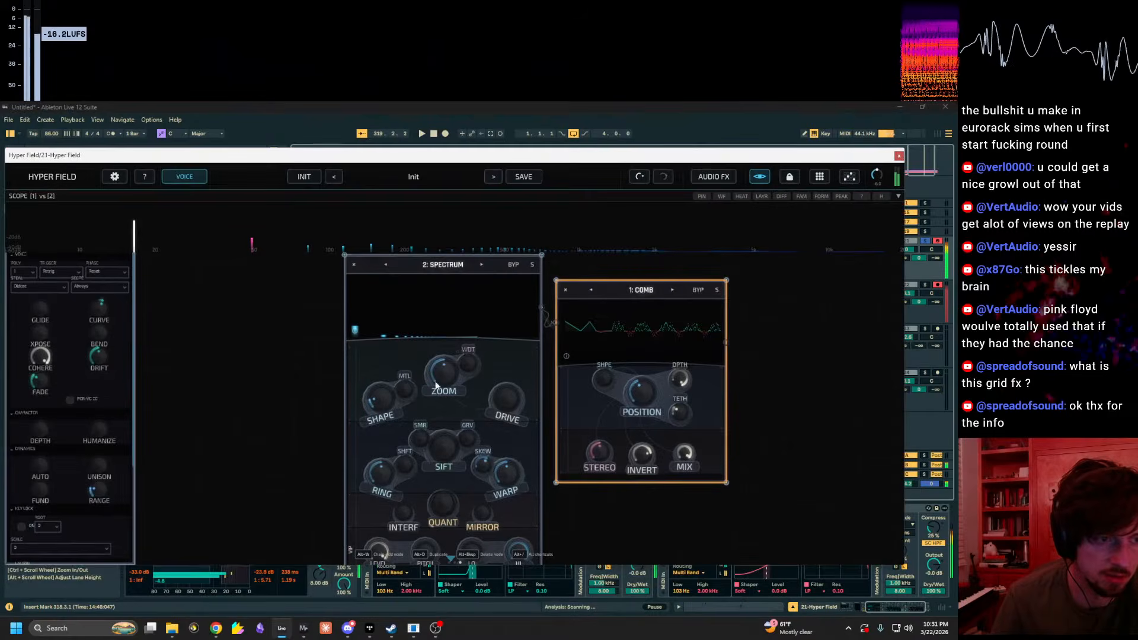
{"action": "key", "text": "x"}
{"action": "key", "text": "x"}
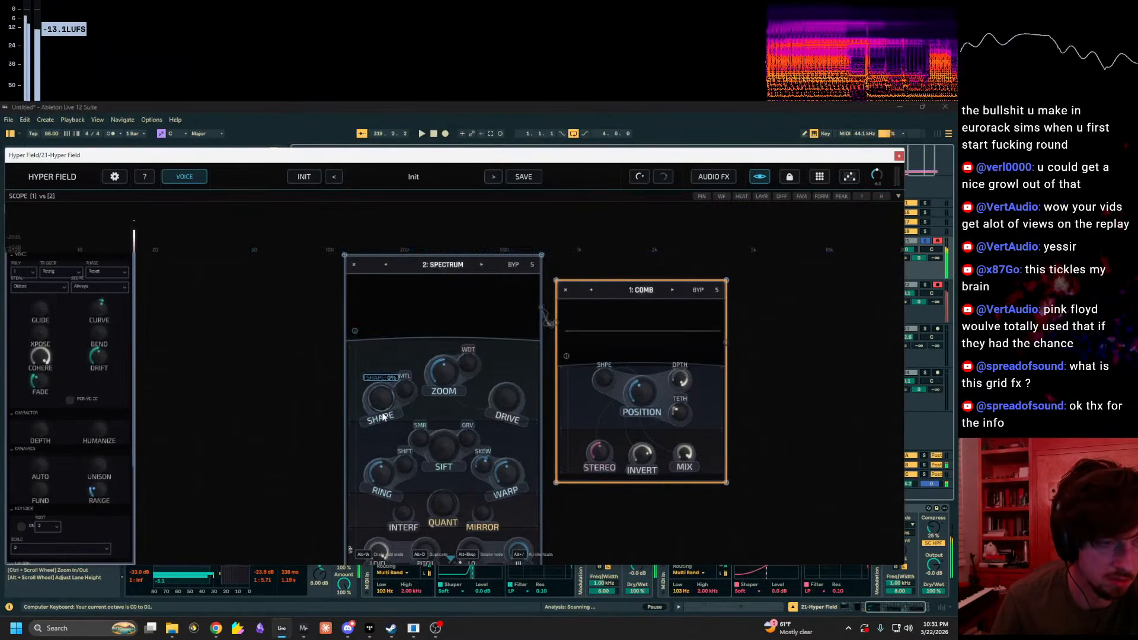
Step: Set the Spectrum node's Metal to 65% and add a Refract node after the Comb node
{"action": "key", "text": "a"}
{"action": "left_click_drag", "start_coordinate": [383, 398], "coordinate": [463, 322]}
{"action": "key", "text": "Tab"}
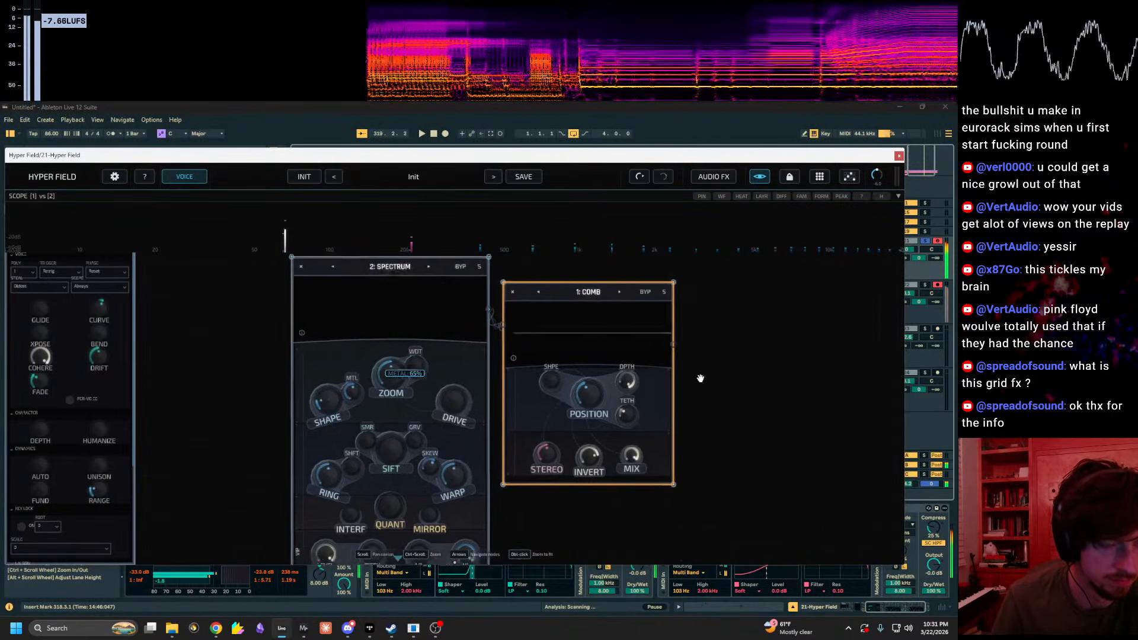
{"action": "type", "text": "ref"}
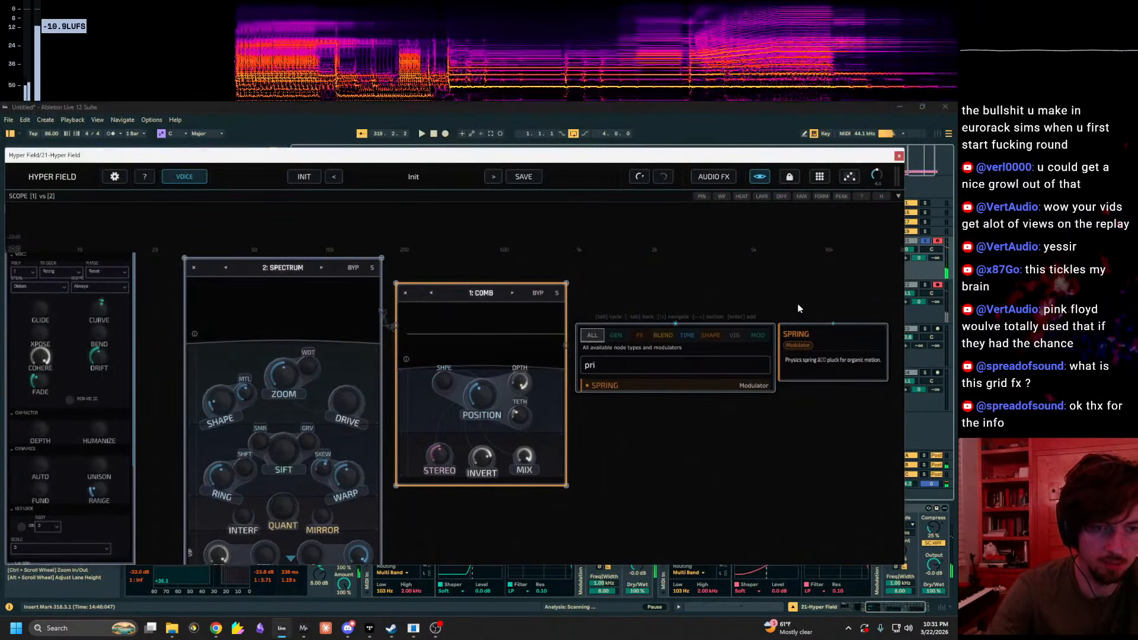
{"action": "key", "text": "Return"}
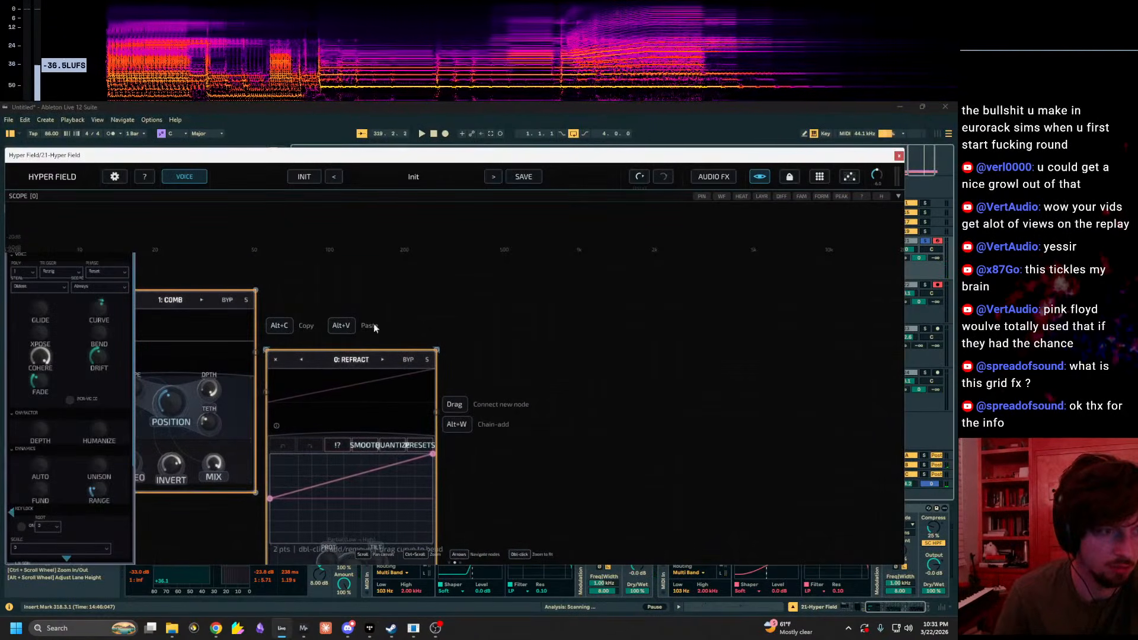
{"action": "left_click_drag", "start_coordinate": [490, 311], "coordinate": [503, 308]}
{"action": "left_click_drag", "start_coordinate": [654, 416], "coordinate": [686, 399]}
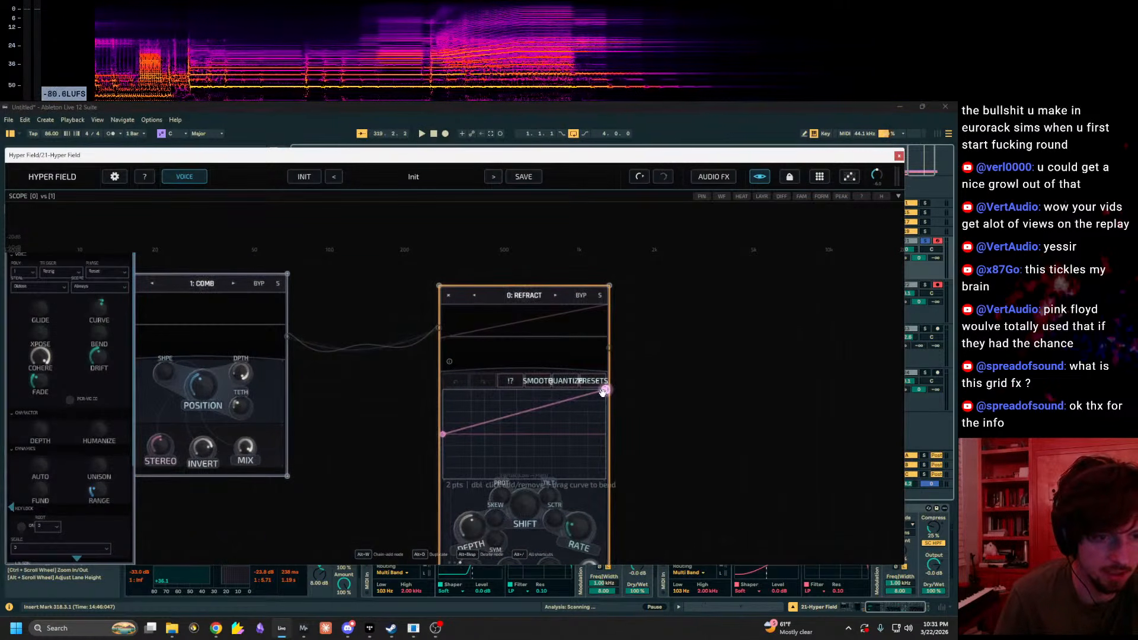
Step: Lower the Refract curve's end point to the bottom of its graph, bend the curve downward and set Depth to 100%
{"action": "left_click_drag", "start_coordinate": [605, 390], "coordinate": [605, 480]}
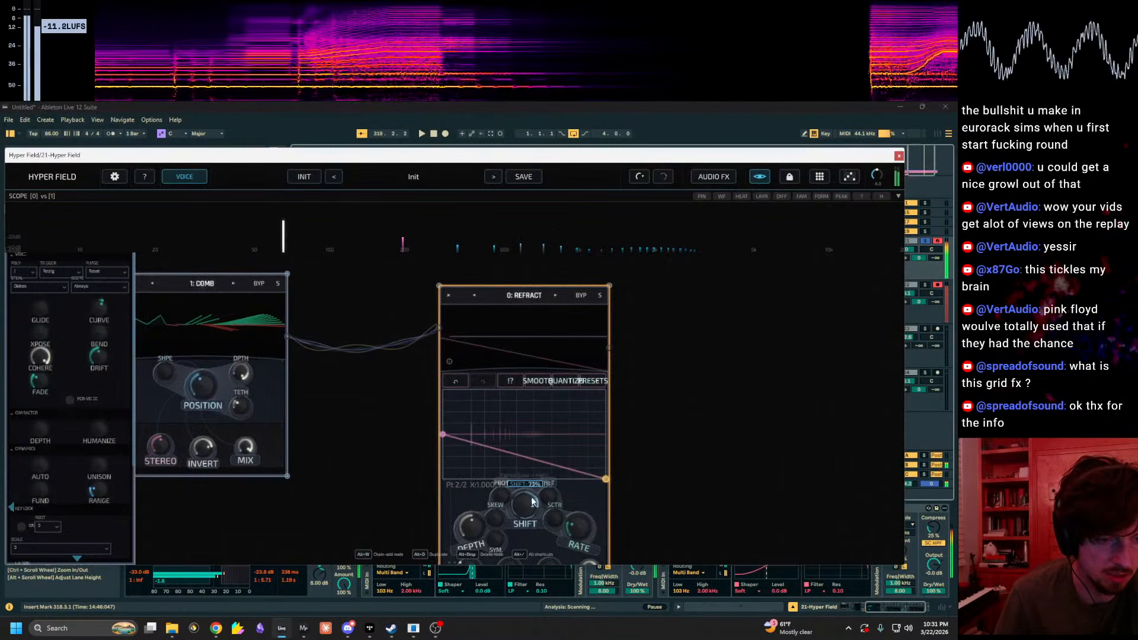
{"action": "left_click_drag", "start_coordinate": [379, 487], "coordinate": [503, 407]}
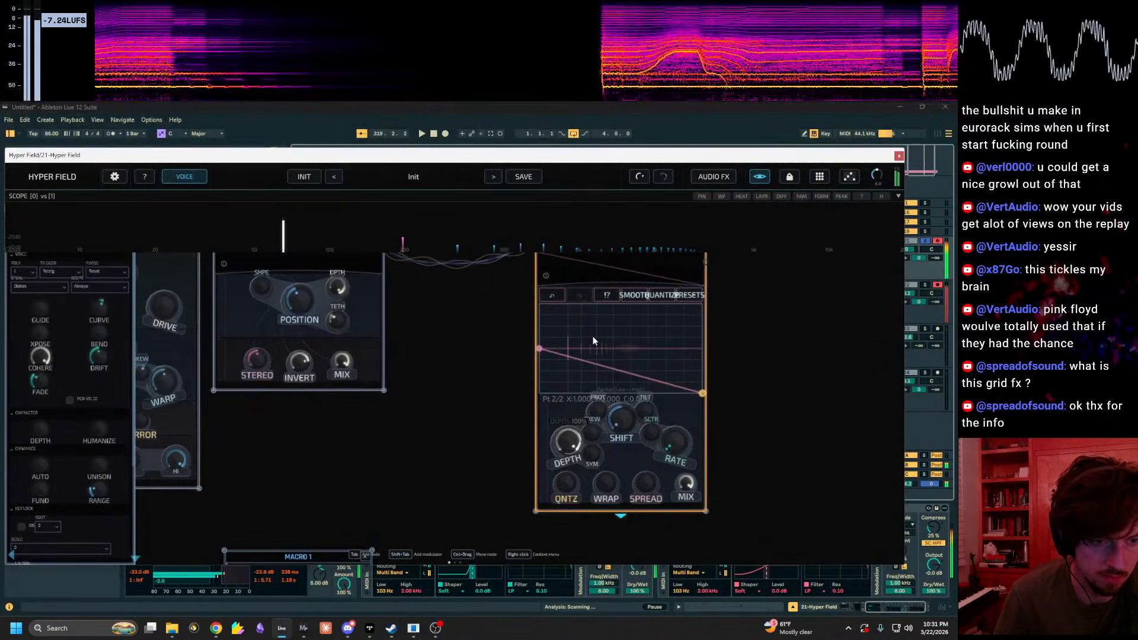
{"action": "left_click_drag", "start_coordinate": [610, 378], "coordinate": [598, 413]}
Step: Set the Spectrum node's Hi limit to P107 and audition notes with the computer keyboard raised an octave
{"action": "left_click_drag", "start_coordinate": [430, 481], "coordinate": [630, 547]}
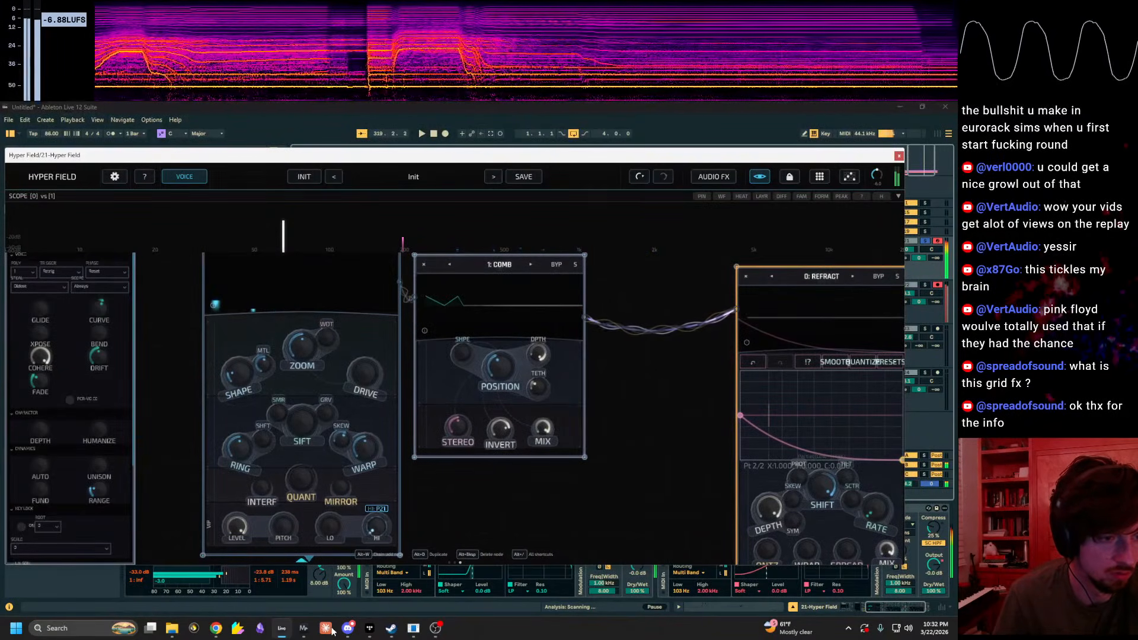
{"action": "left_click_drag", "start_coordinate": [595, 458], "coordinate": [581, 463]}
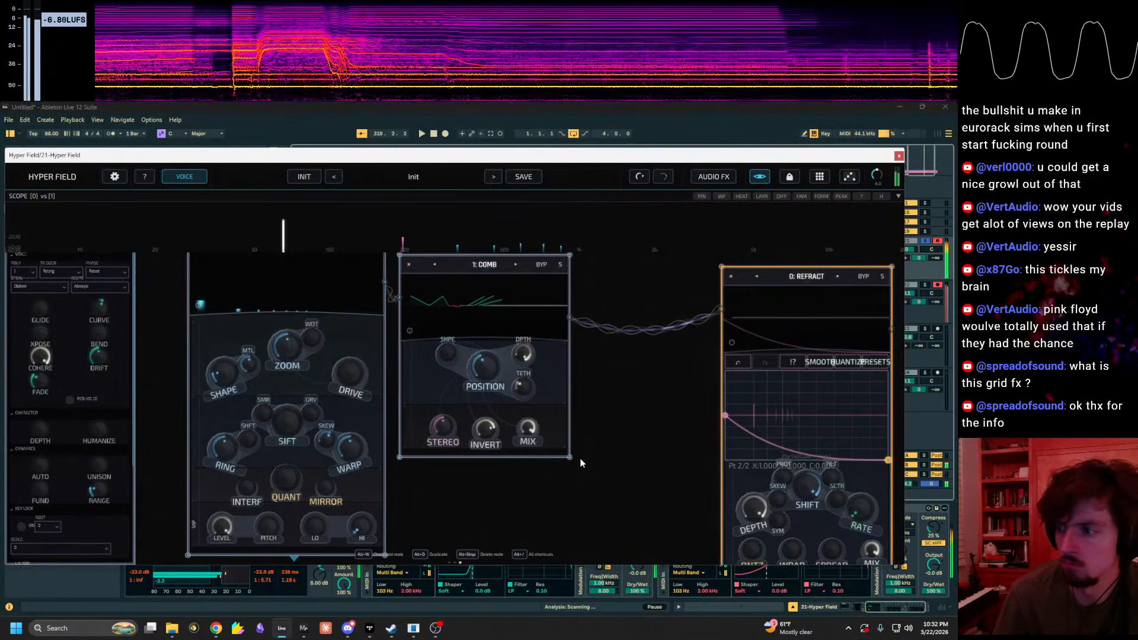
{"action": "key", "text": "x"}
{"action": "key", "text": "a"}
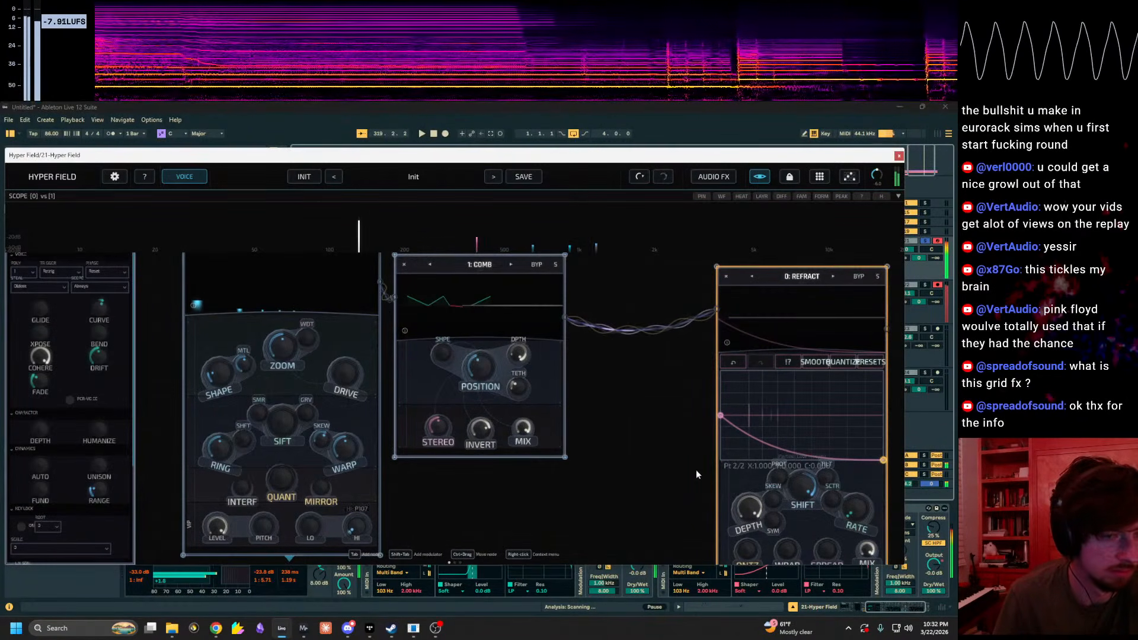
Step: Bend the Refract curve into an upward arch and hide the plug-in window
{"action": "left_click_drag", "start_coordinate": [769, 460], "coordinate": [804, 399]}
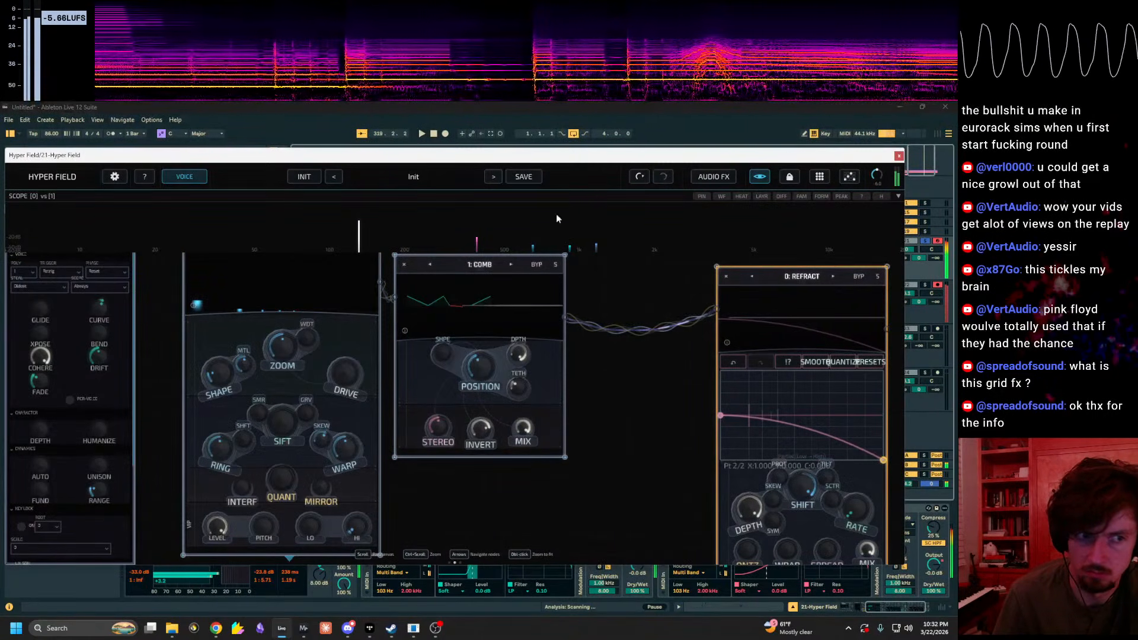
{"action": "key", "text": "ctrl+alt+p"}
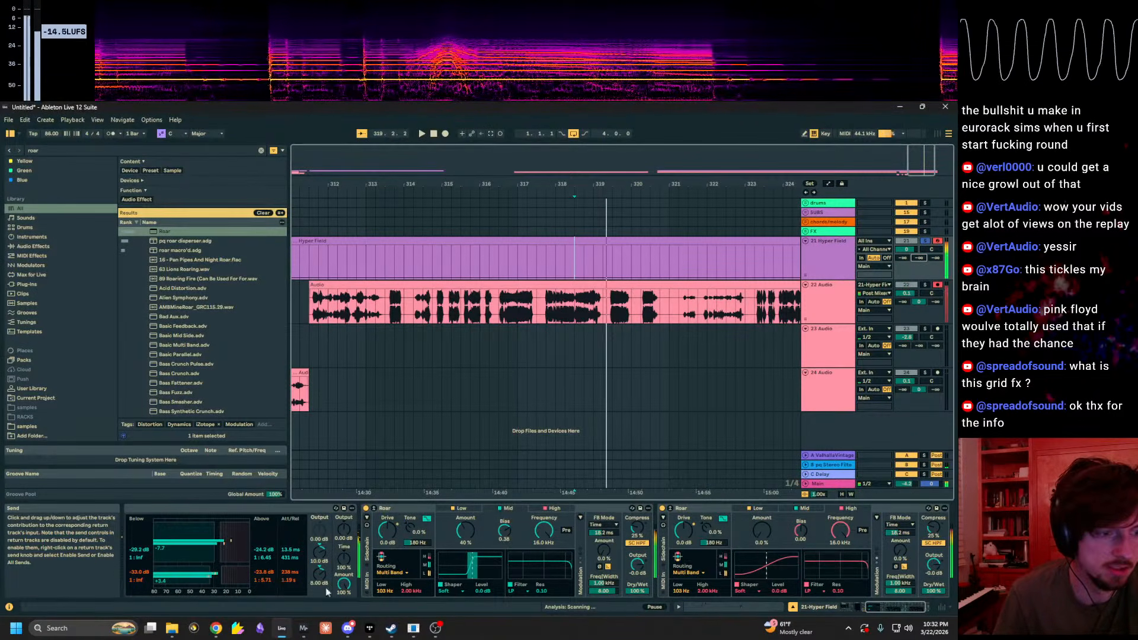
Step: Set the multiband compressor's Amount to 0.0% and fold both Roar devices on the Hyper Field track
{"action": "left_click_drag", "start_coordinate": [344, 584], "coordinate": [344, 617]}
{"action": "double_click", "coordinate": [395, 509]}
{"action": "double_click", "coordinate": [396, 509]}
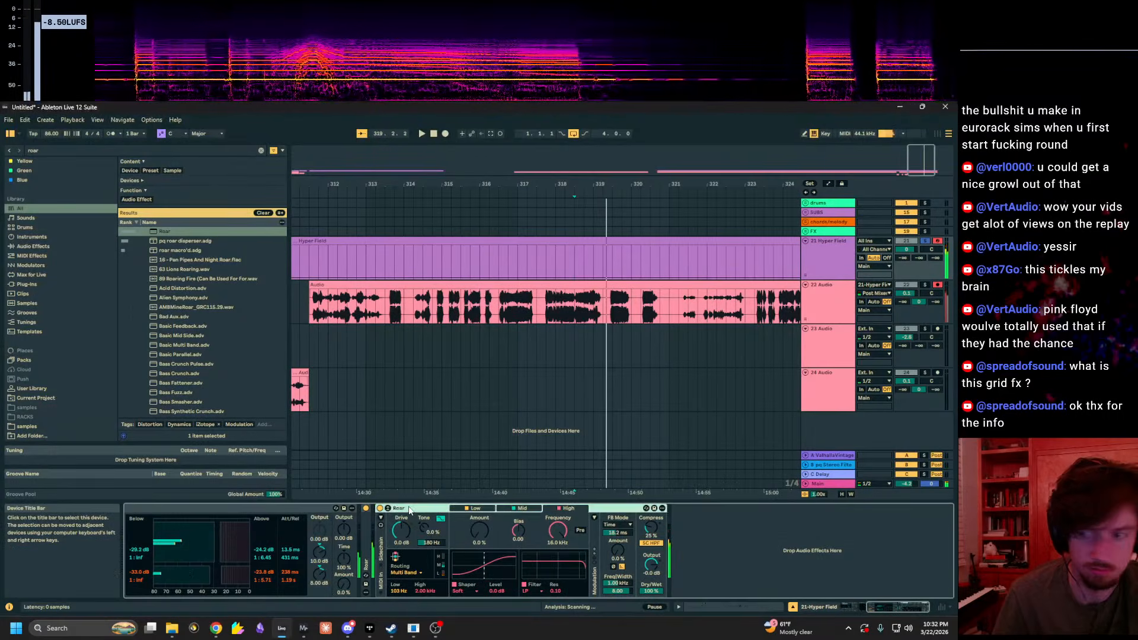
Step: Search the browser for "sine com" and load the Instant Sine Compression rack onto the Hyper Field track
{"action": "key", "text": "ctrl+f"}
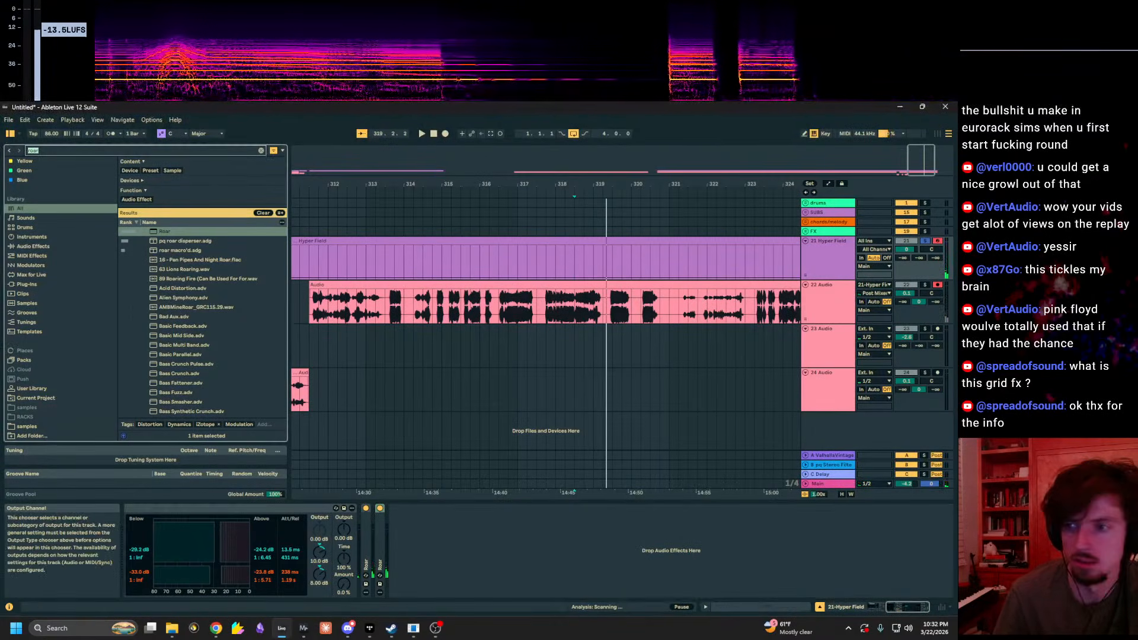
{"action": "type", "text": "sine com"}
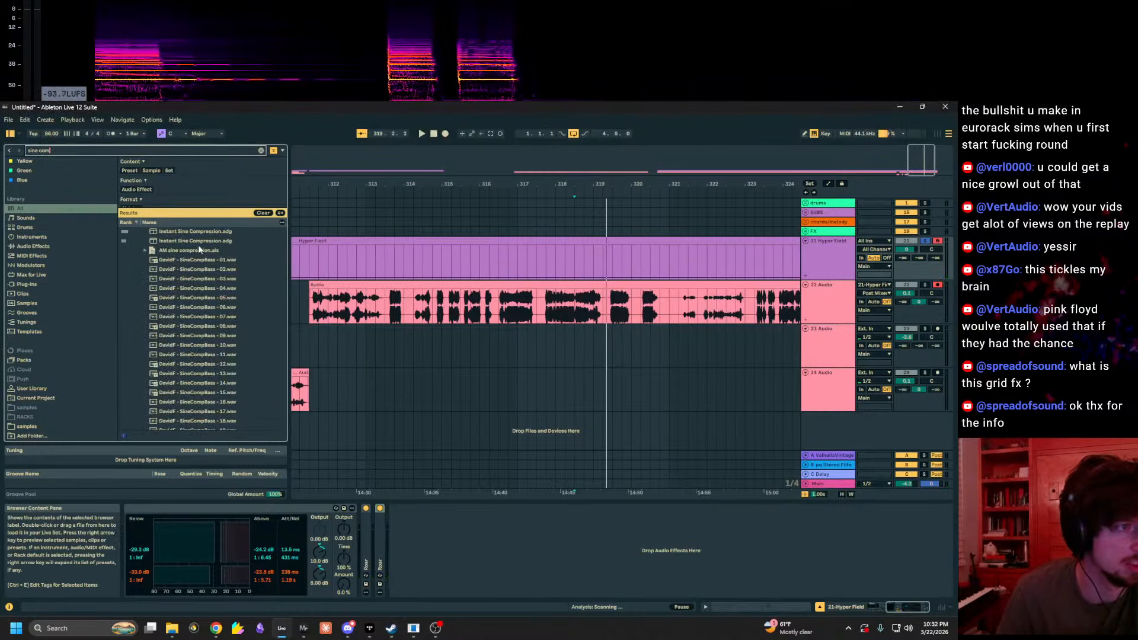
{"action": "double_click", "coordinate": [206, 232]}
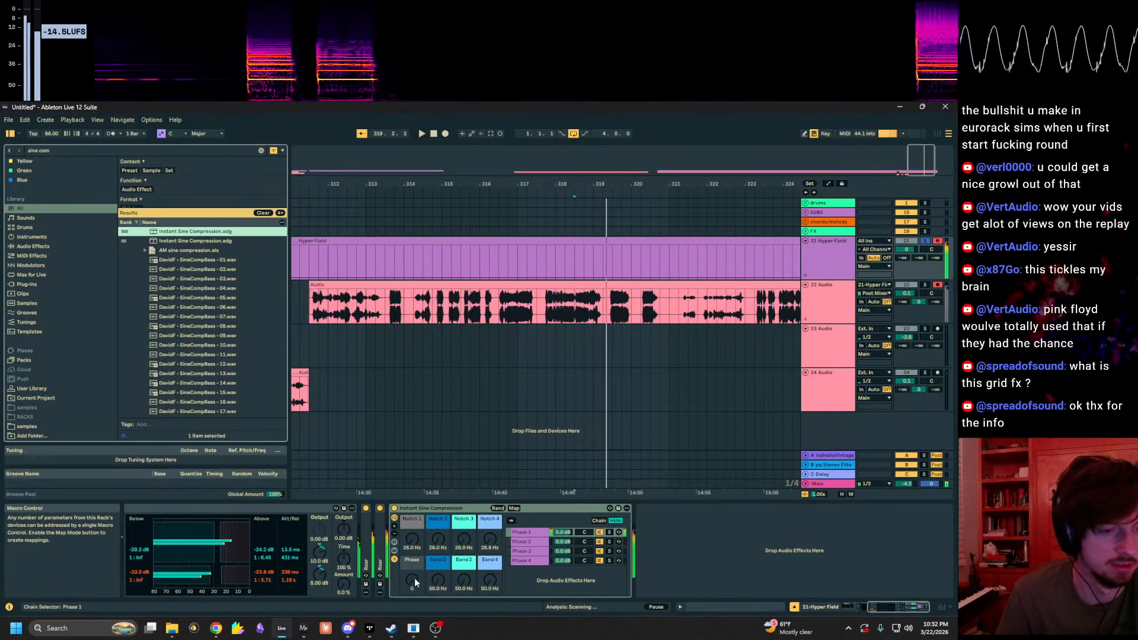
Step: Set the rack's Phase macro to 127 and play notes with the keyboard octave at C1 to D2
{"action": "left_click_drag", "start_coordinate": [412, 580], "coordinate": [412, 521]}
{"action": "key", "text": "z"}
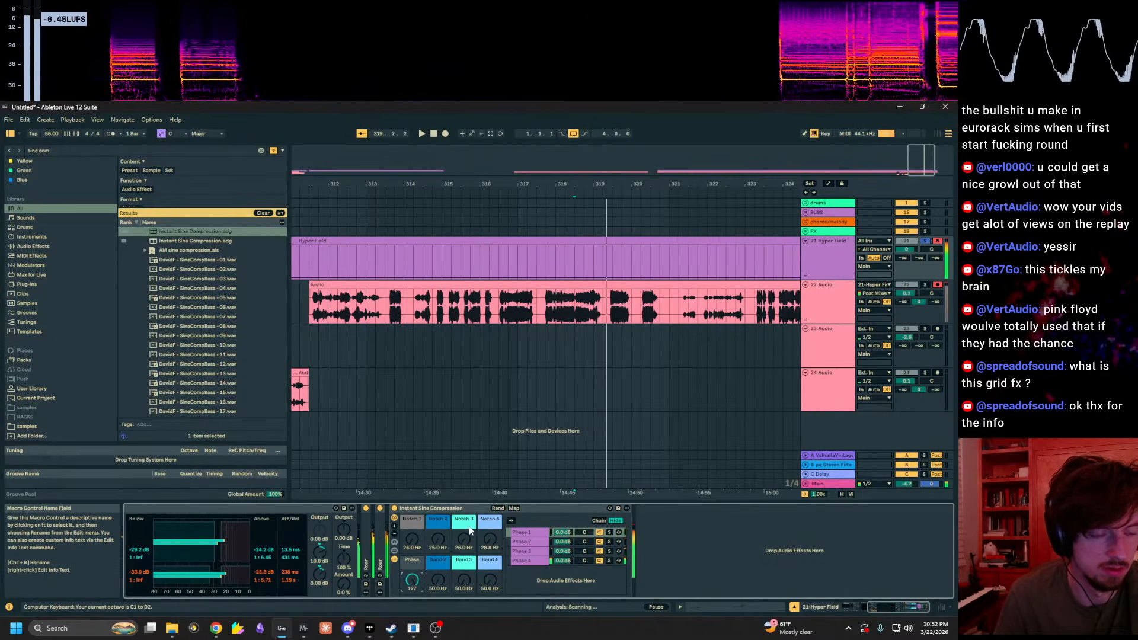
{"action": "key", "text": "x"}
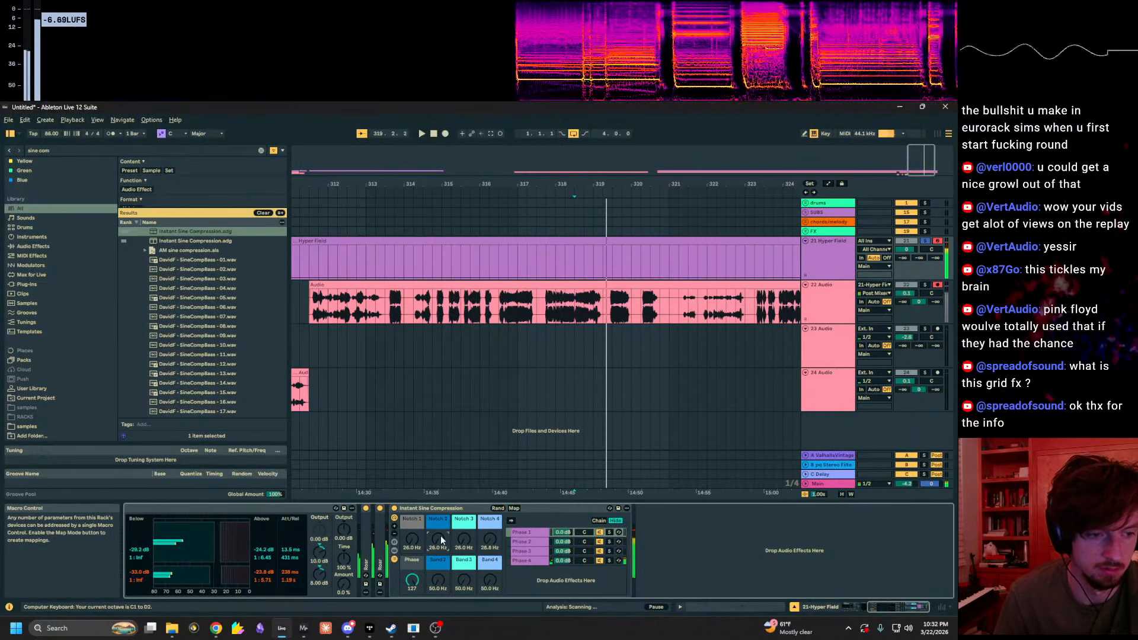
Step: Randomize the rack's macros, return Notches 1, 2 and 4 and Bands 2 to 4 to their minimums, and set Phase to 118
{"action": "left_click_drag", "start_coordinate": [415, 571], "coordinate": [415, 521]}
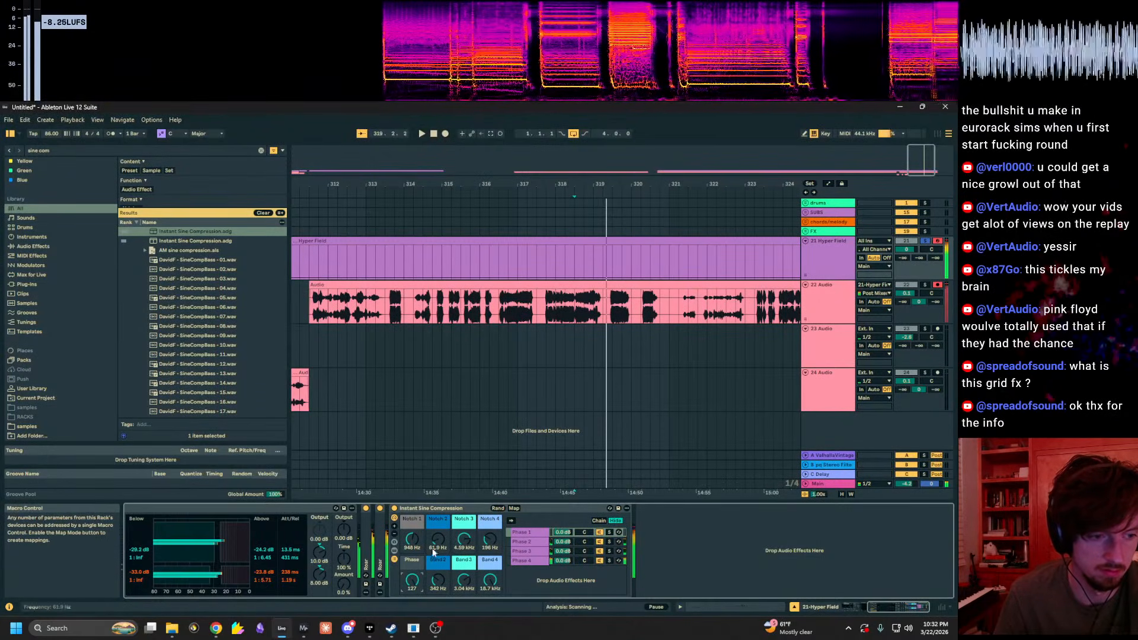
{"action": "right_click", "coordinate": [485, 586]}
{"action": "left_click", "coordinate": [490, 597]}
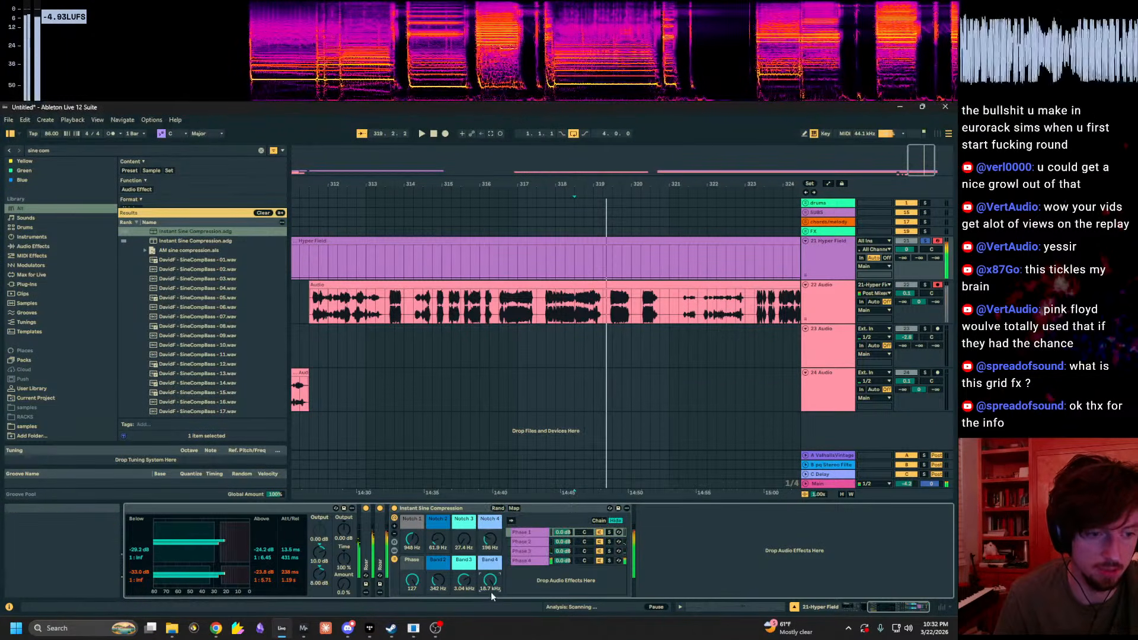
{"action": "left_click_drag", "start_coordinate": [489, 581], "coordinate": [490, 631]}
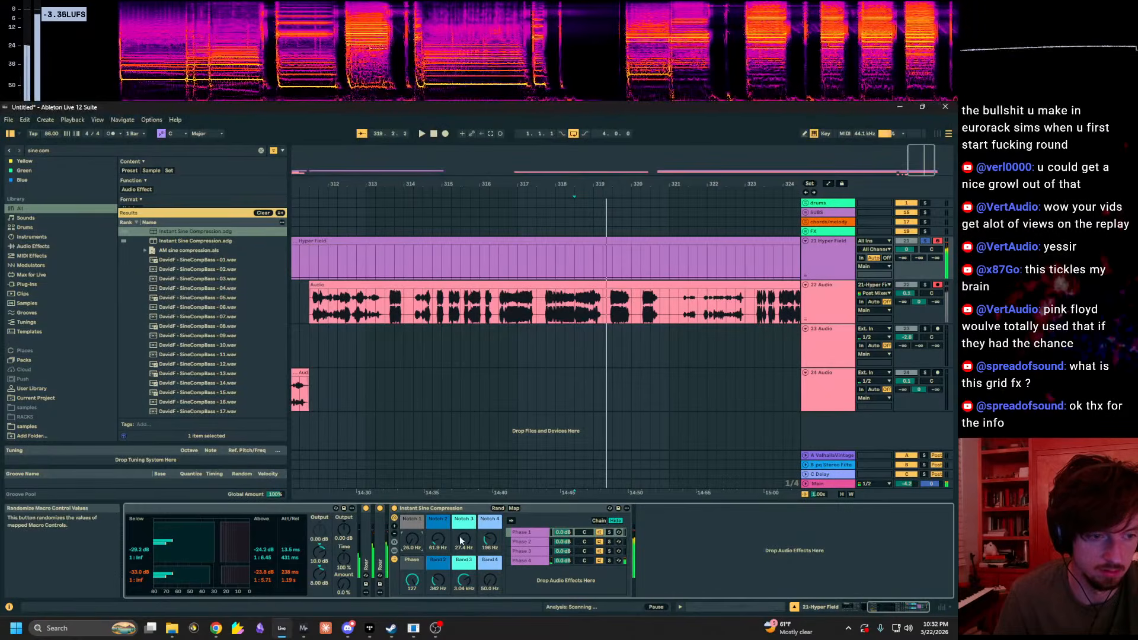
{"action": "left_click_drag", "start_coordinate": [437, 581], "coordinate": [438, 629]}
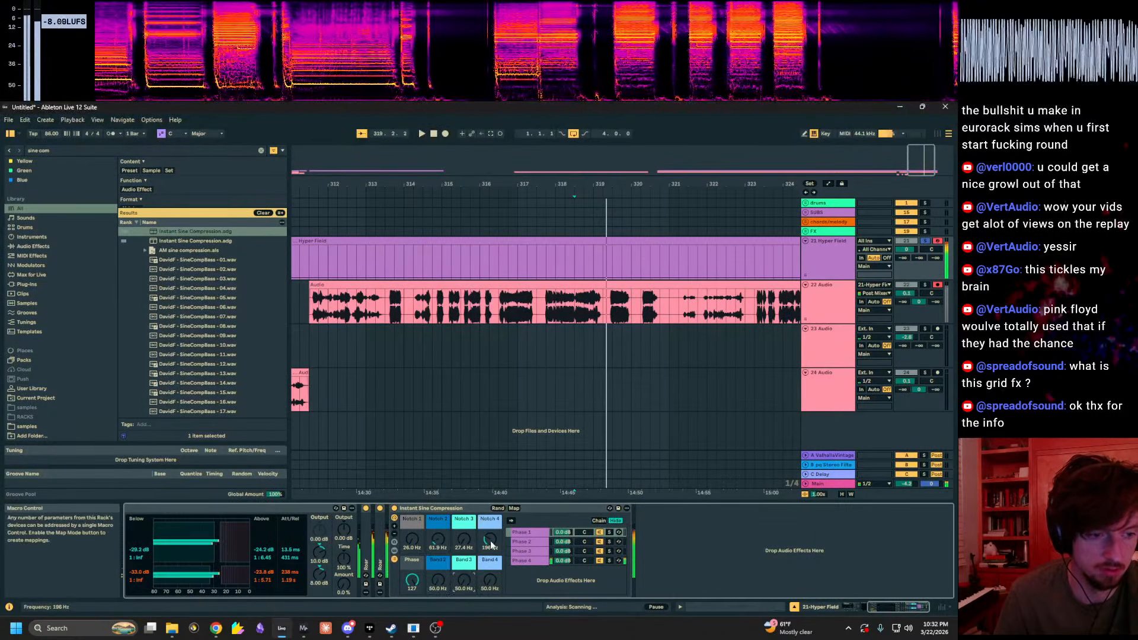
{"action": "mouse_move", "coordinate": [412, 579]}
{"action": "left_mouse_down"}
{"action": "mouse_move", "coordinate": [412, 592]}
{"action": "mouse_move", "coordinate": [412, 560]}
{"action": "left_mouse_up"}
Step: Show the Hyper Field window again, lower the Spectrum node's Hi limit to P42 and sweep the Refract node's Shift
{"action": "left_click_drag", "start_coordinate": [956, 171], "coordinate": [616, 158]}
{"action": "left_click_drag", "start_coordinate": [700, 530], "coordinate": [775, 479]}
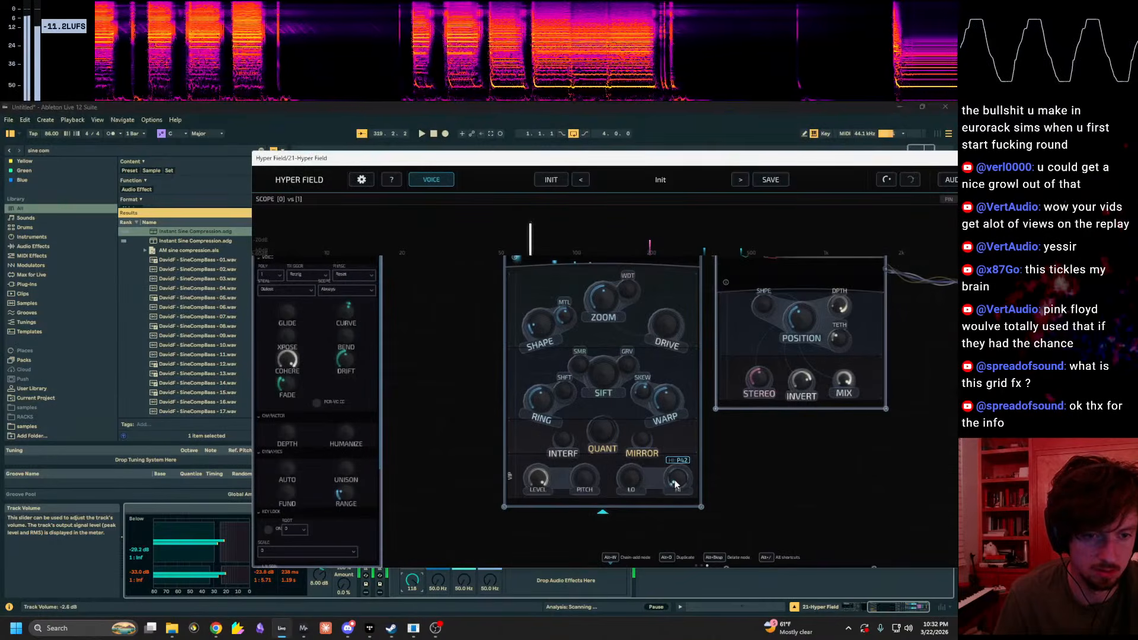
{"action": "left_click_drag", "start_coordinate": [717, 482], "coordinate": [489, 494]}
{"action": "left_click_drag", "start_coordinate": [801, 460], "coordinate": [780, 507]}
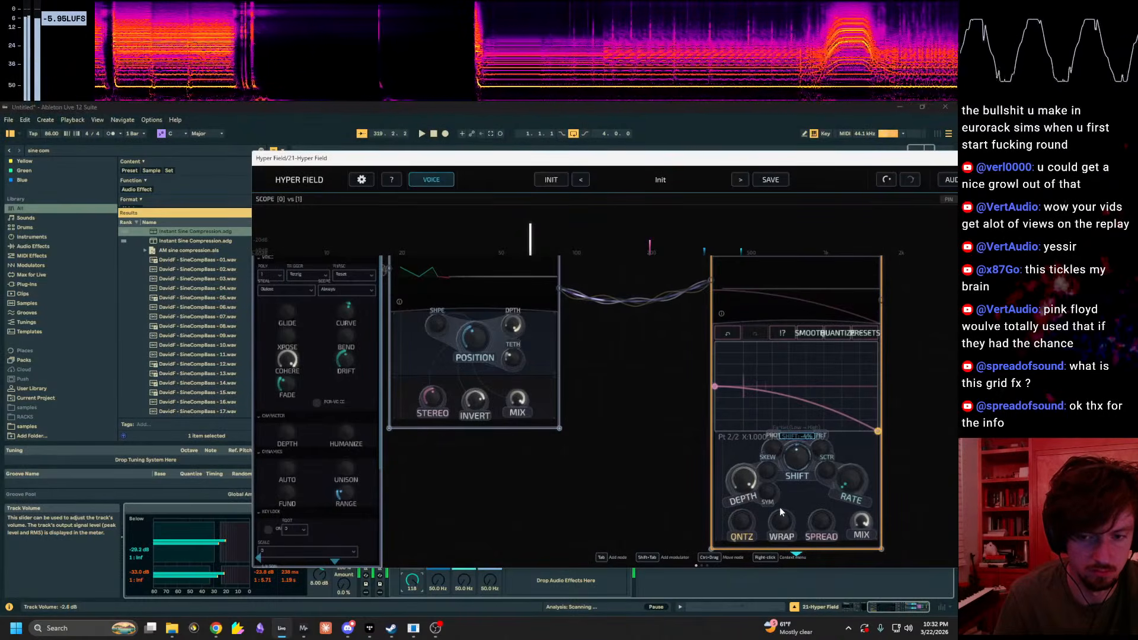
{"action": "left_click_drag", "start_coordinate": [676, 493], "coordinate": [745, 503]}
{"action": "left_click_drag", "start_coordinate": [707, 454], "coordinate": [506, 431]}
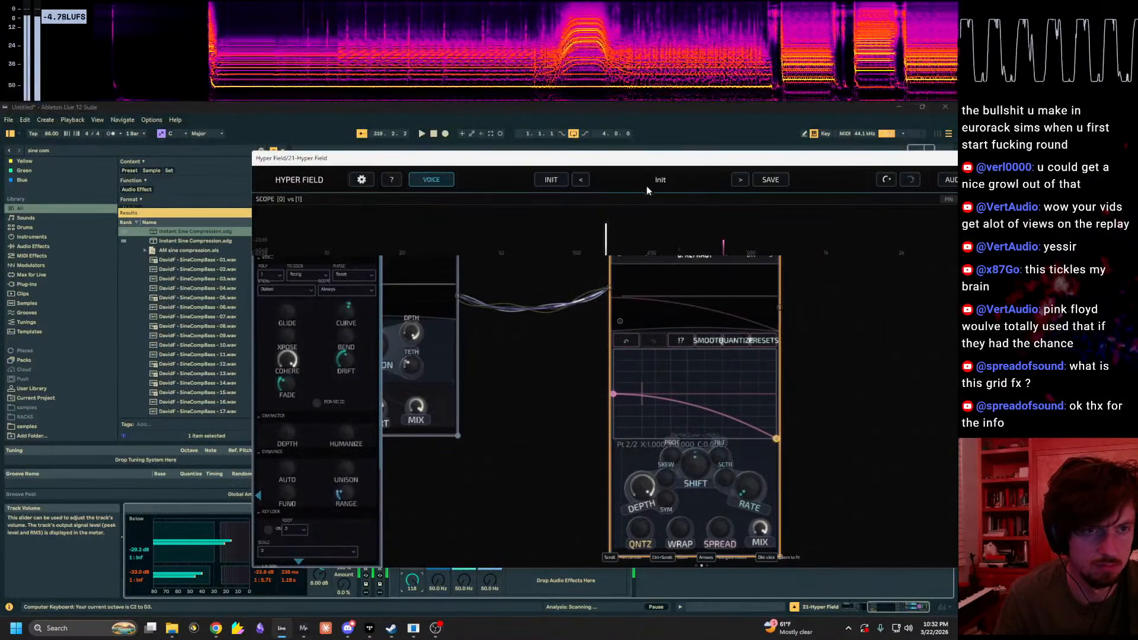
Step: Move the Hyper Field window over the whole screen, reset its patch to Init and show the Spectrum and Comb nodes
{"action": "left_click_drag", "start_coordinate": [592, 159], "coordinate": [494, 102]}
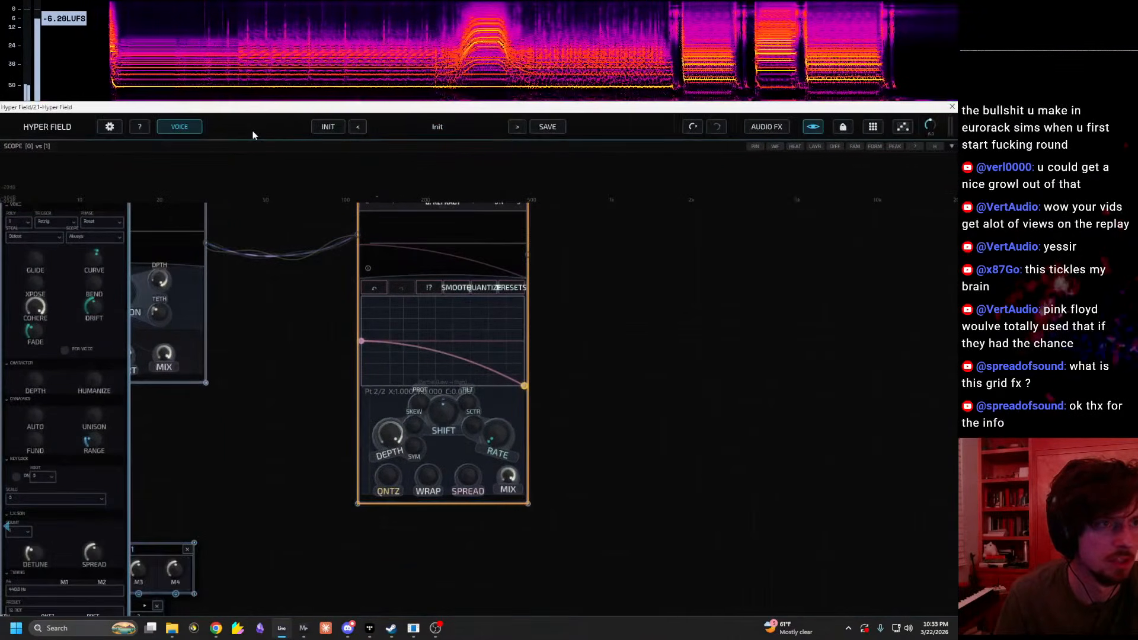
{"action": "left_click", "coordinate": [327, 126]}
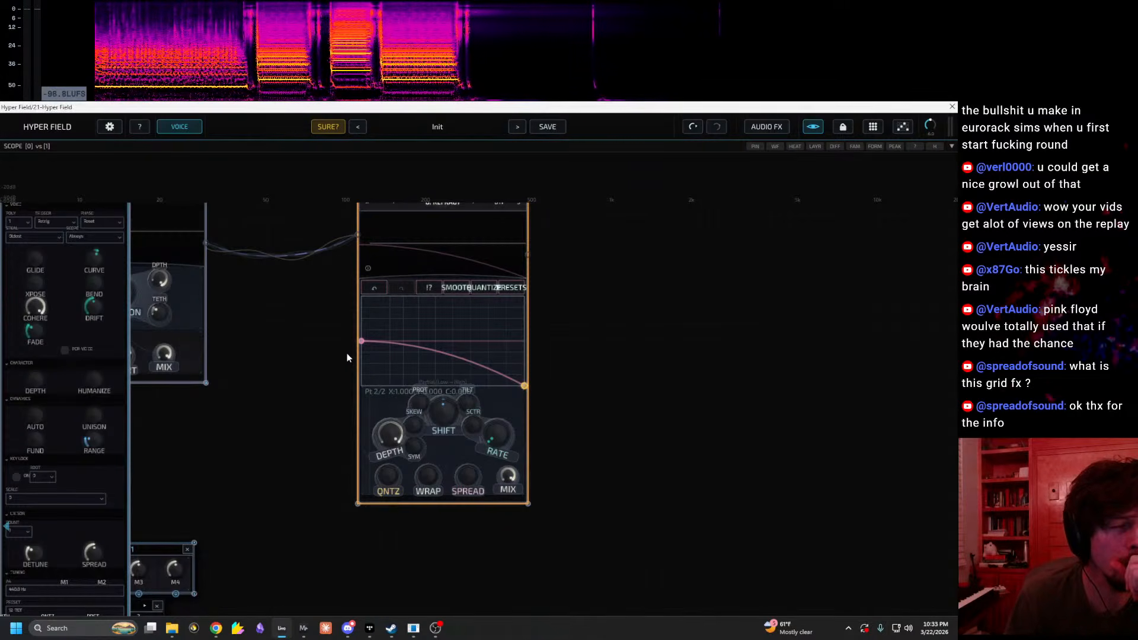
{"action": "left_click", "coordinate": [325, 127]}
{"action": "left_click_drag", "start_coordinate": [309, 296], "coordinate": [229, 443]}
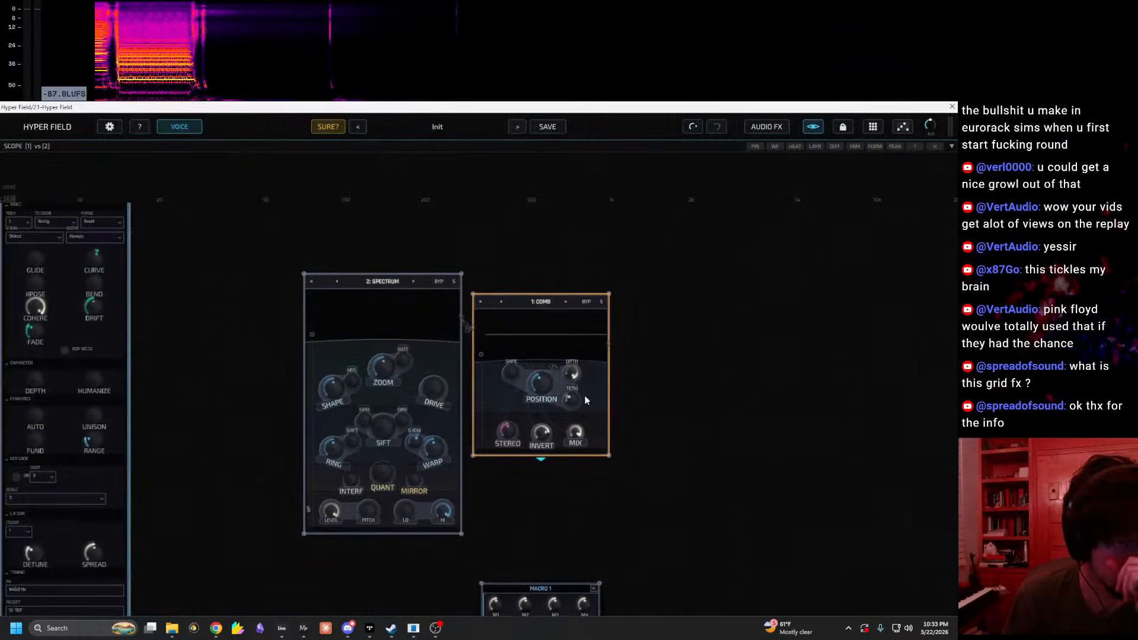
Step: Place the Instant Sine Compression rack before both Roar devices and play notes with the keyboard octave at C1 to D2
{"action": "left_click_drag", "start_coordinate": [187, 108], "coordinate": [940, 154]}
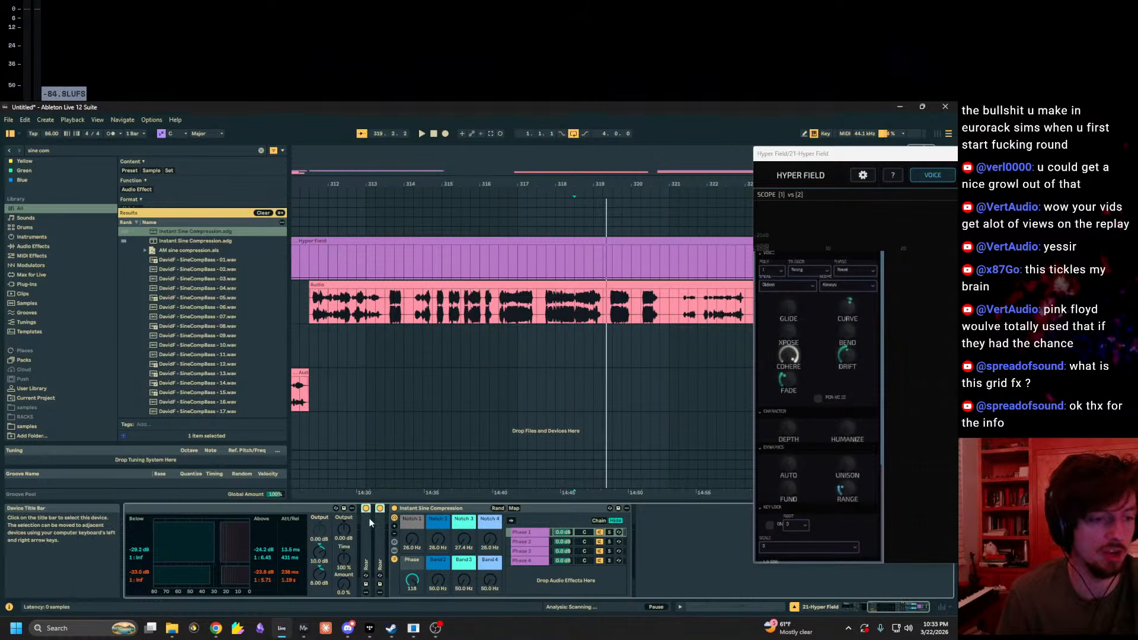
{"action": "key", "text": "a"}
{"action": "key", "text": "z"}
{"action": "key", "text": "a"}
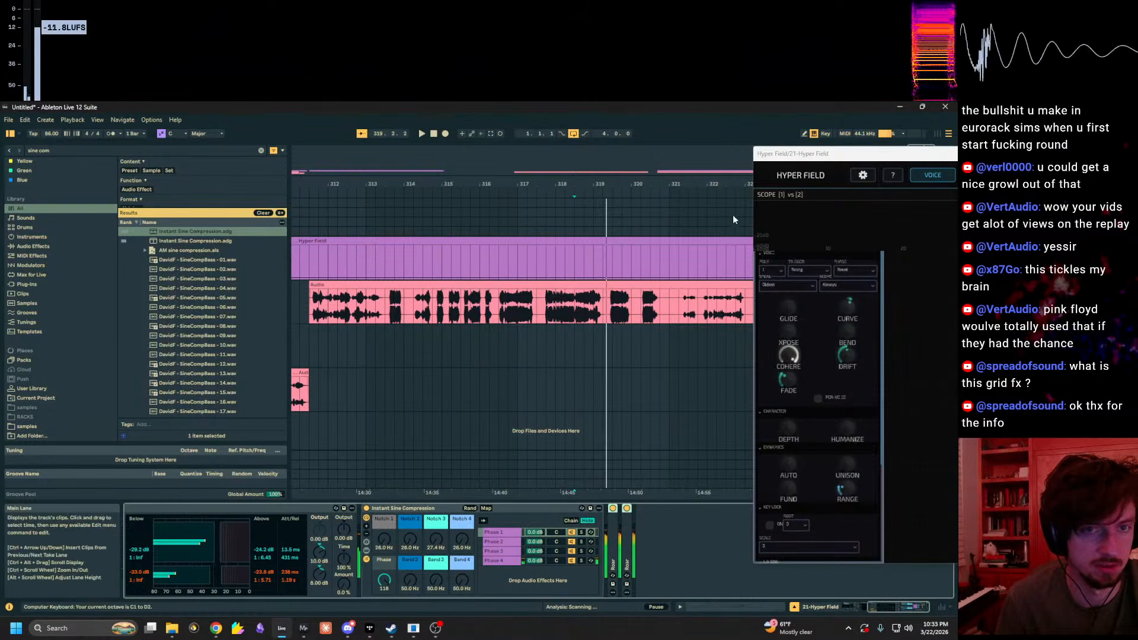
{"action": "key", "text": "a"}
Step: Bring Hyper Field back into full view, raise the Spectrum node's Sift and Smear, and sweep its Zoom while playing
{"action": "left_click_drag", "start_coordinate": [791, 157], "coordinate": [183, 104]}
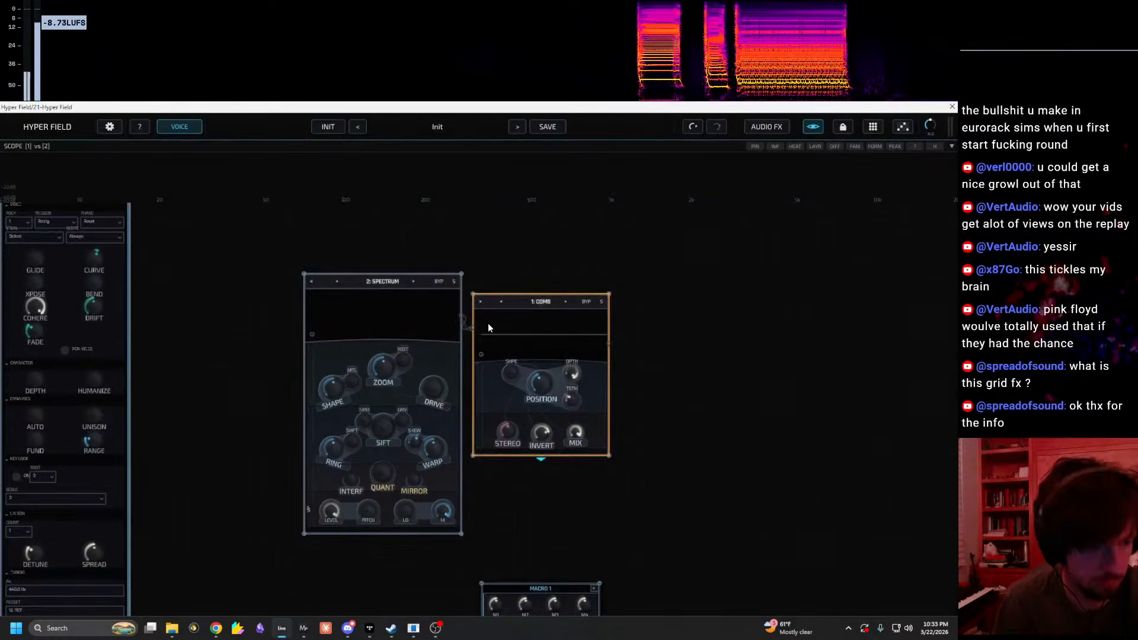
{"action": "key", "text": "a"}
{"action": "mouse_move", "coordinate": [383, 433]}
{"action": "left_mouse_down"}
{"action": "mouse_move", "coordinate": [396, 393]}
{"action": "mouse_move", "coordinate": [365, 413]}
{"action": "mouse_move", "coordinate": [389, 357]}
{"action": "mouse_move", "coordinate": [362, 412]}
{"action": "mouse_move", "coordinate": [364, 364]}
{"action": "mouse_move", "coordinate": [358, 383]}
{"action": "left_mouse_up"}
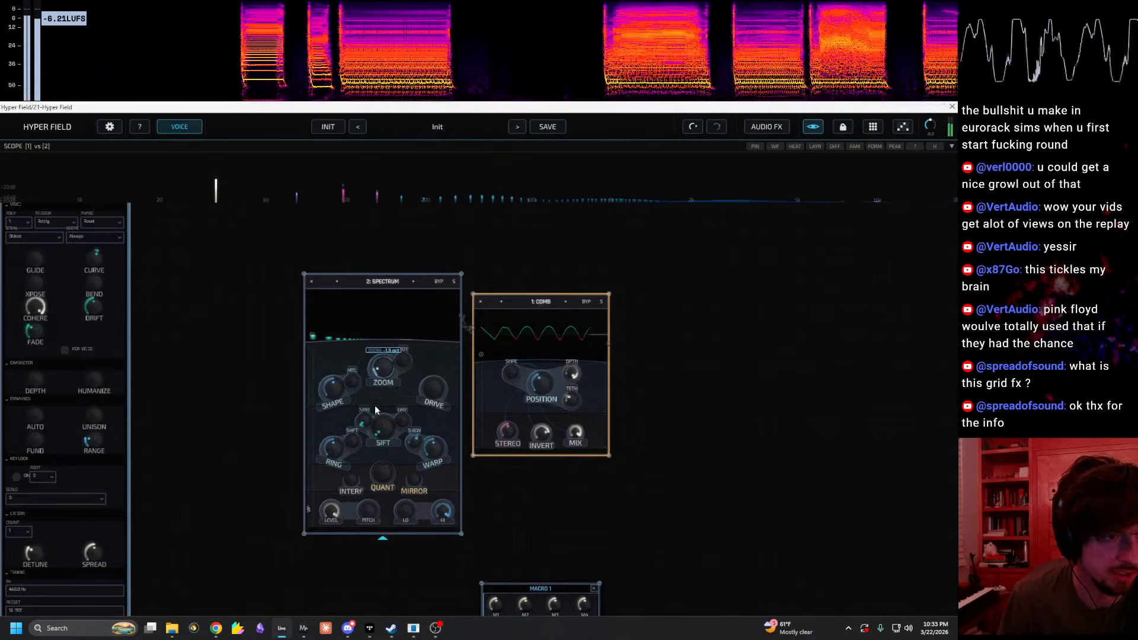
Step: Sweep the Spectrum node's Pitch and the Comb's Position, leaving Position at 0% and Pitch at +0 st
{"action": "scroll", "coordinate": [209, 417], "scroll_direction": "up", "scroll_amount": 3}
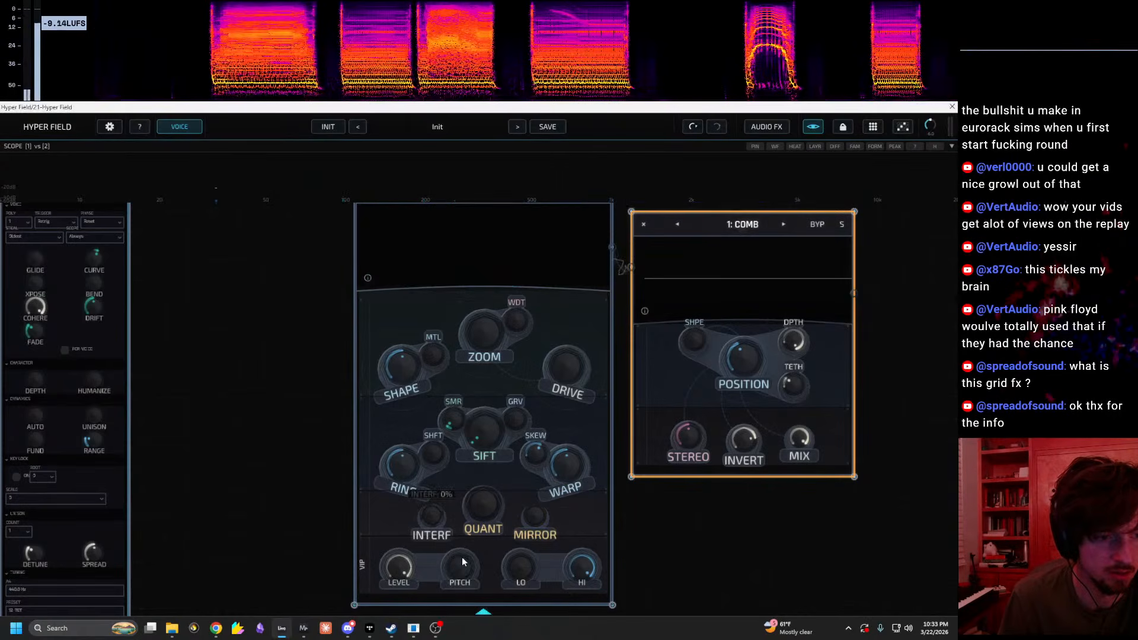
{"action": "left_click_drag", "start_coordinate": [459, 561], "coordinate": [460, 584]}
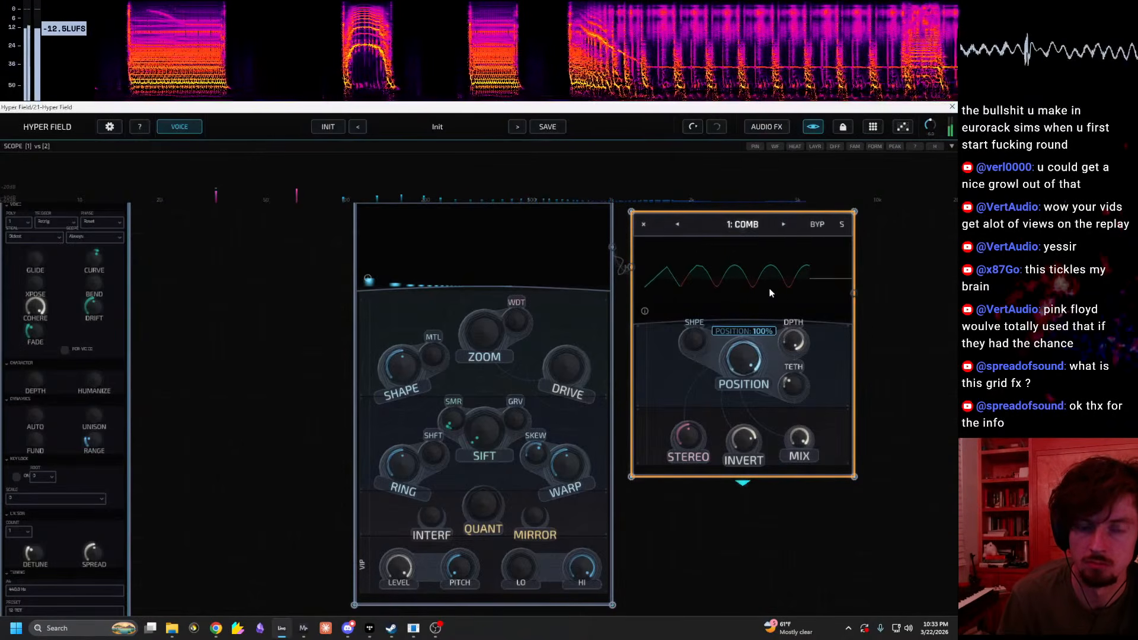
{"action": "left_click_drag", "start_coordinate": [766, 295], "coordinate": [724, 403]}
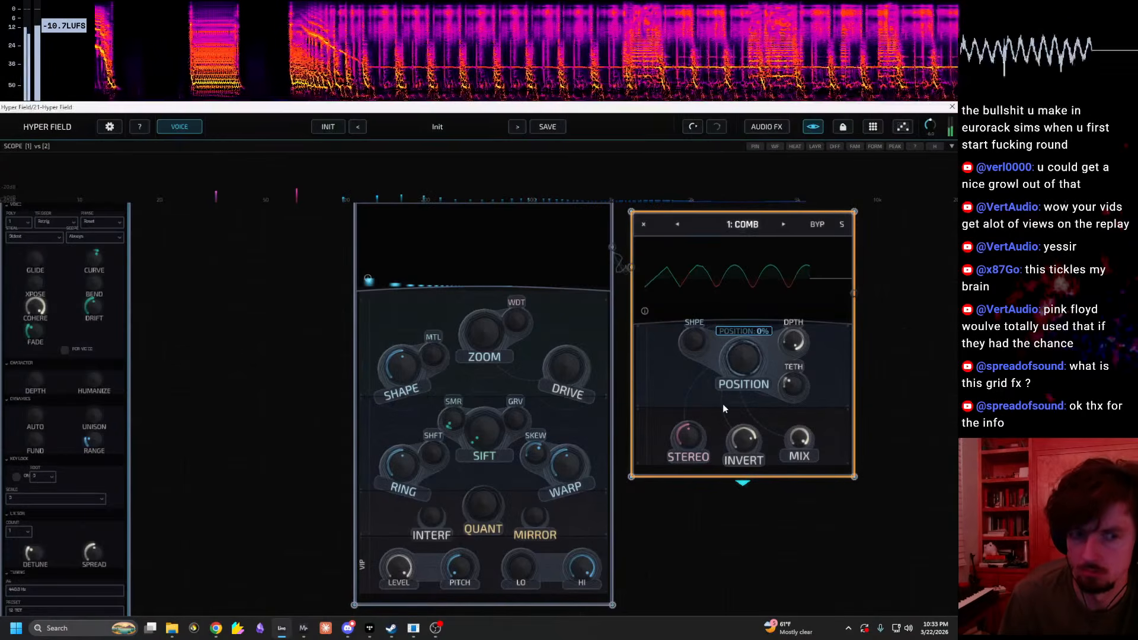
{"action": "mouse_move", "coordinate": [504, 533]}
{"action": "left_mouse_down"}
{"action": "mouse_move", "coordinate": [509, 510]}
{"action": "mouse_move", "coordinate": [497, 515]}
{"action": "left_mouse_up"}
{"action": "double_click", "coordinate": [464, 567]}
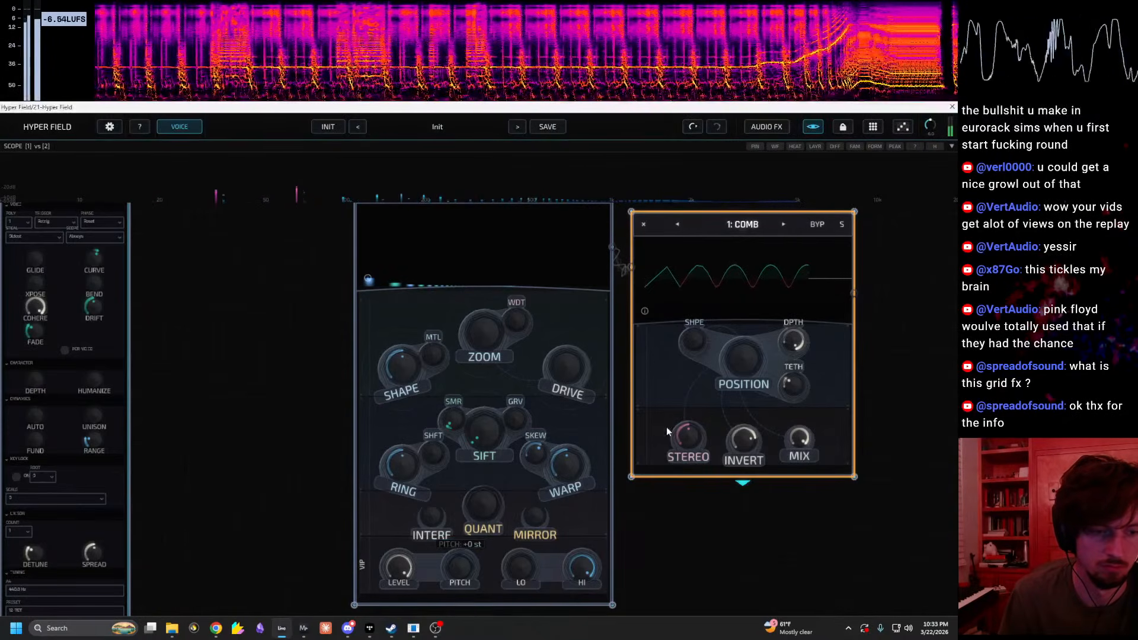
Step: Raise the Comb node's Position to 35%, turn up its Tether, and sweep its Mix down to 12% while playing
{"action": "left_click_drag", "start_coordinate": [738, 369], "coordinate": [755, 336]}
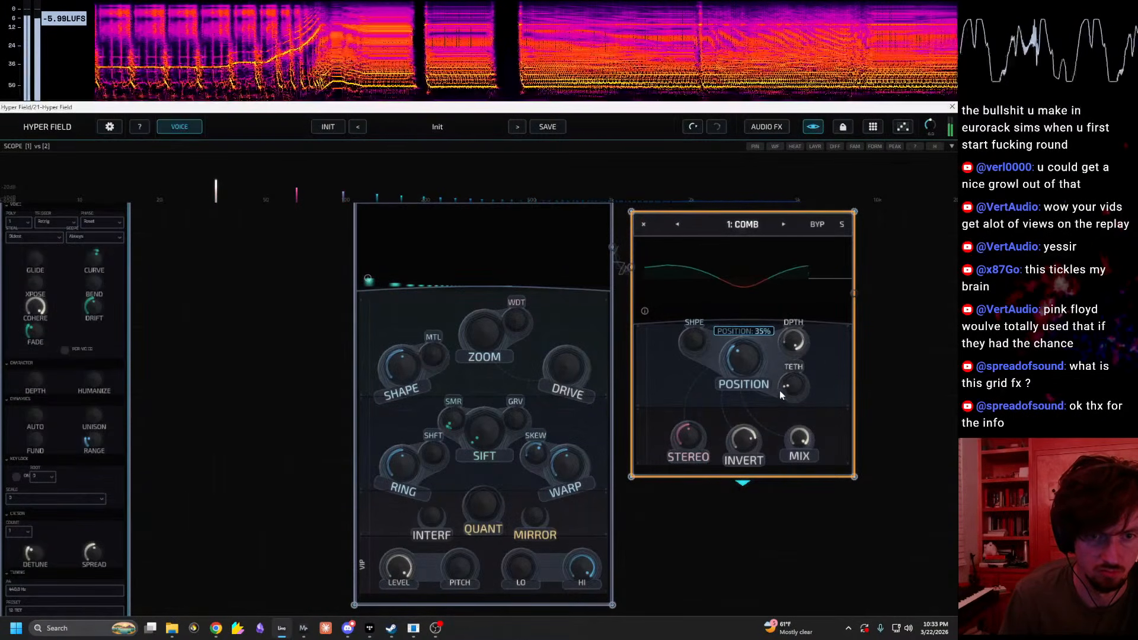
{"action": "left_click_drag", "start_coordinate": [814, 337], "coordinate": [819, 327]}
{"action": "left_click_drag", "start_coordinate": [866, 362], "coordinate": [733, 377]}
{"action": "left_click_drag", "start_coordinate": [615, 460], "coordinate": [578, 556]}
{"action": "left_click_drag", "start_coordinate": [673, 445], "coordinate": [660, 500]}
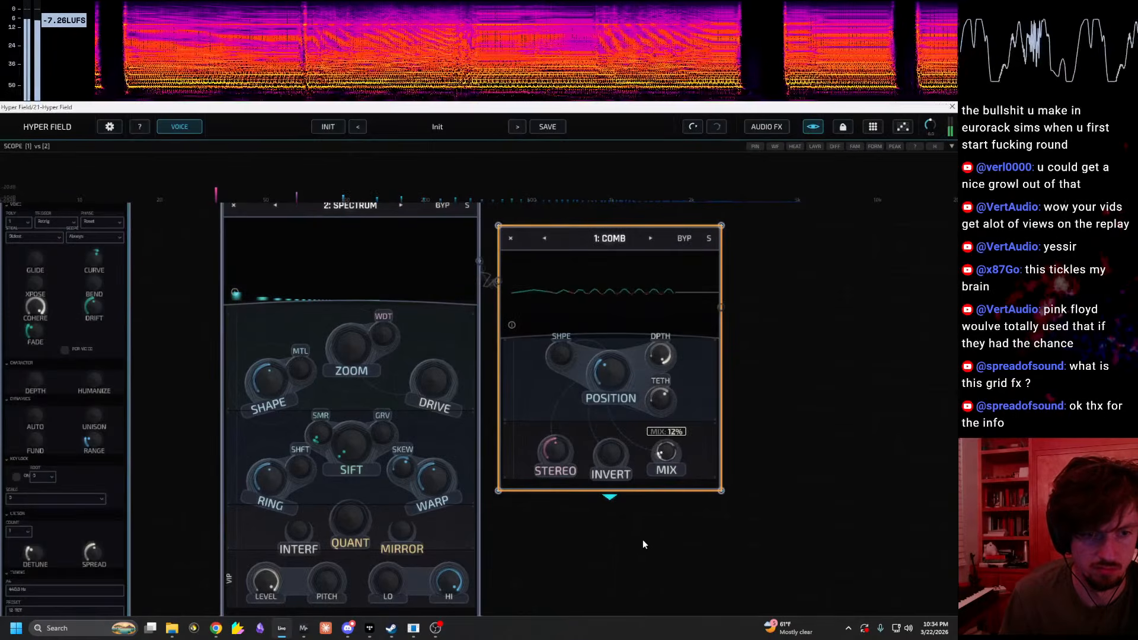
Step: Add an Allpass node to the patch and connect it after the Comb
{"action": "left_click_drag", "start_coordinate": [822, 378], "coordinate": [649, 393]}
{"action": "right_click", "coordinate": [649, 394]}
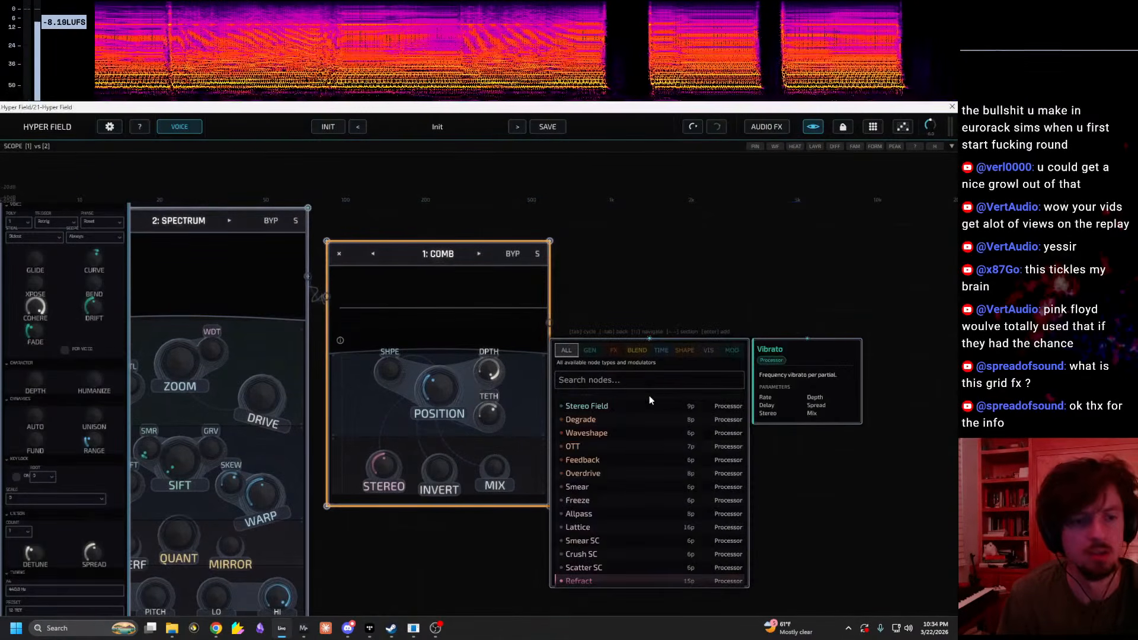
{"action": "left_click", "coordinate": [590, 356]}
{"action": "left_click", "coordinate": [615, 354]}
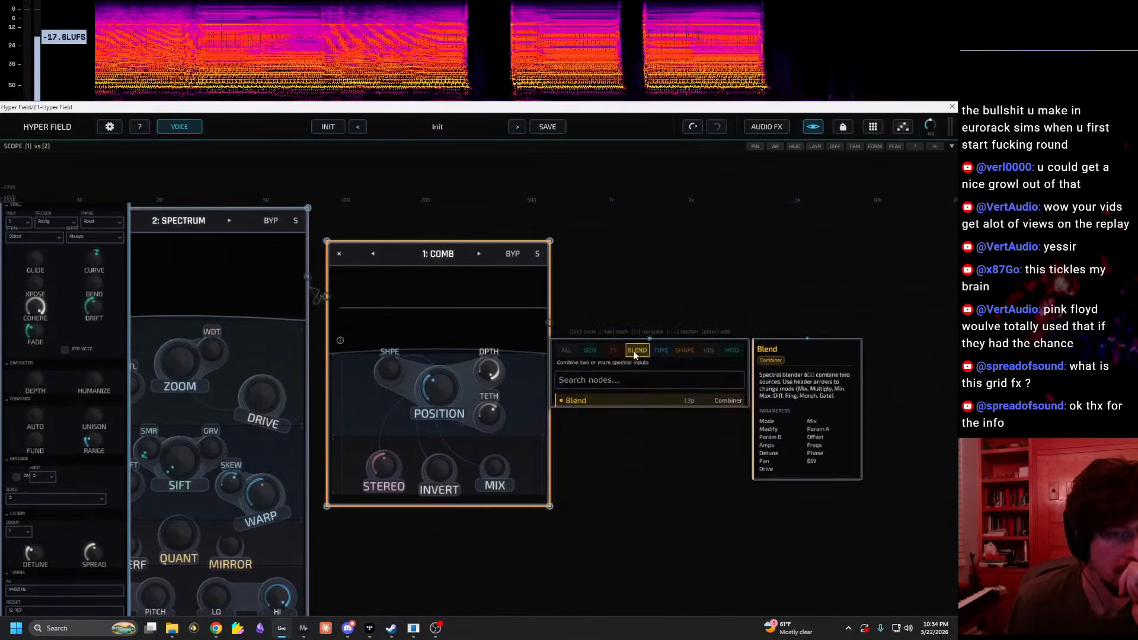
{"action": "left_click", "coordinate": [585, 425]}
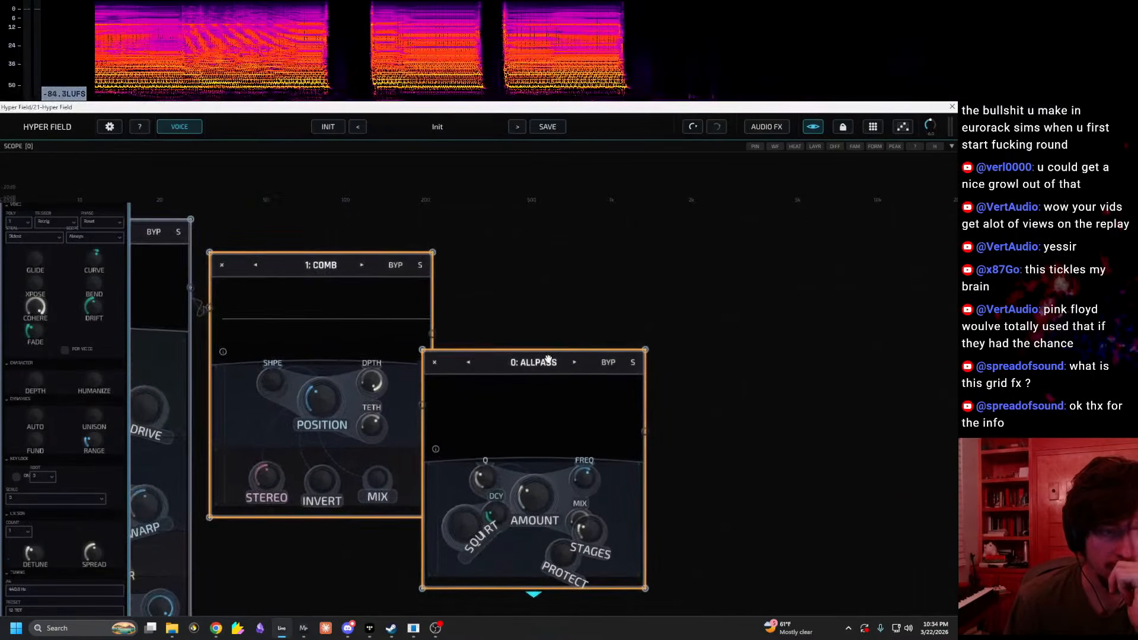
Step: Raise the Allpass node's Amount to about 84% and turn up its Squirt, Decay and Stages
{"action": "mouse_move", "coordinate": [639, 442]}
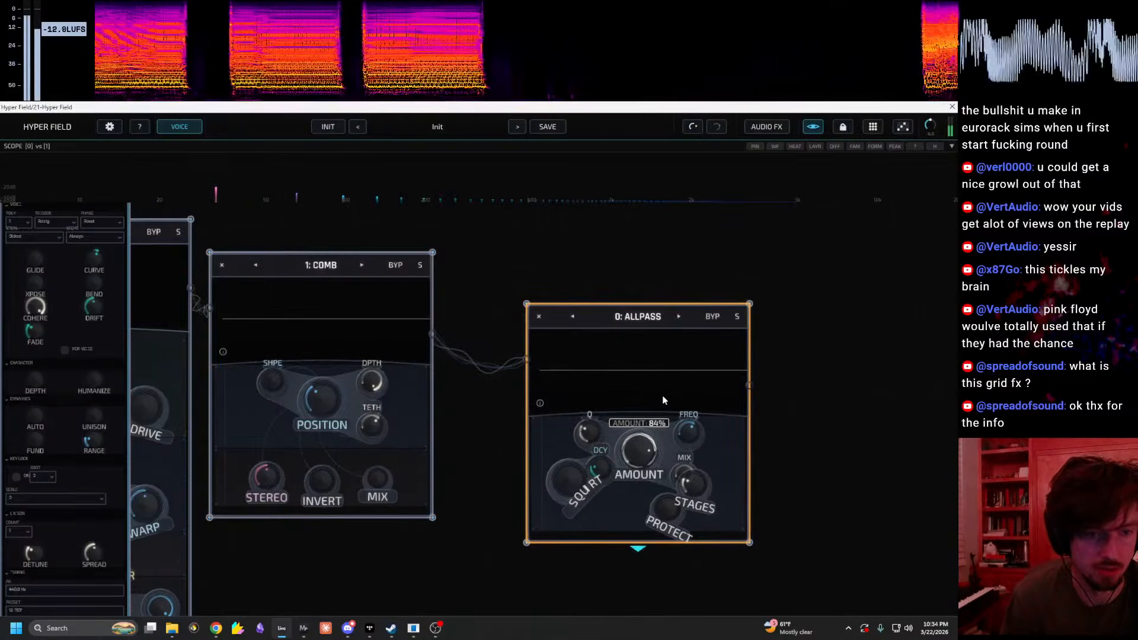
{"action": "mouse_move", "coordinate": [590, 448]}
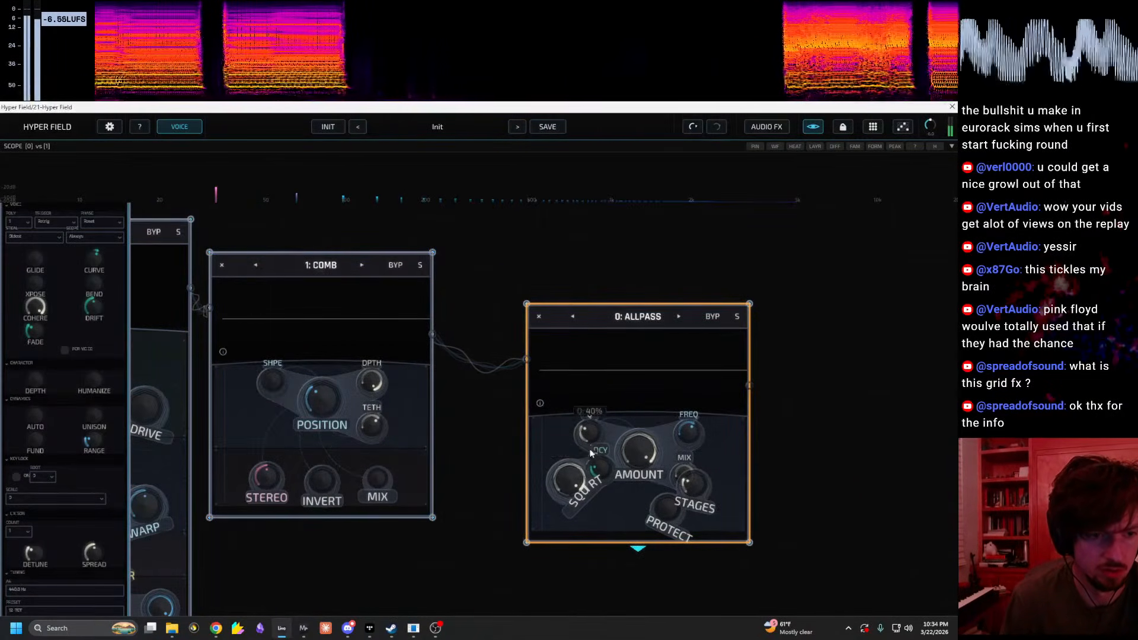
{"action": "left_click_drag", "start_coordinate": [702, 486], "coordinate": [722, 386]}
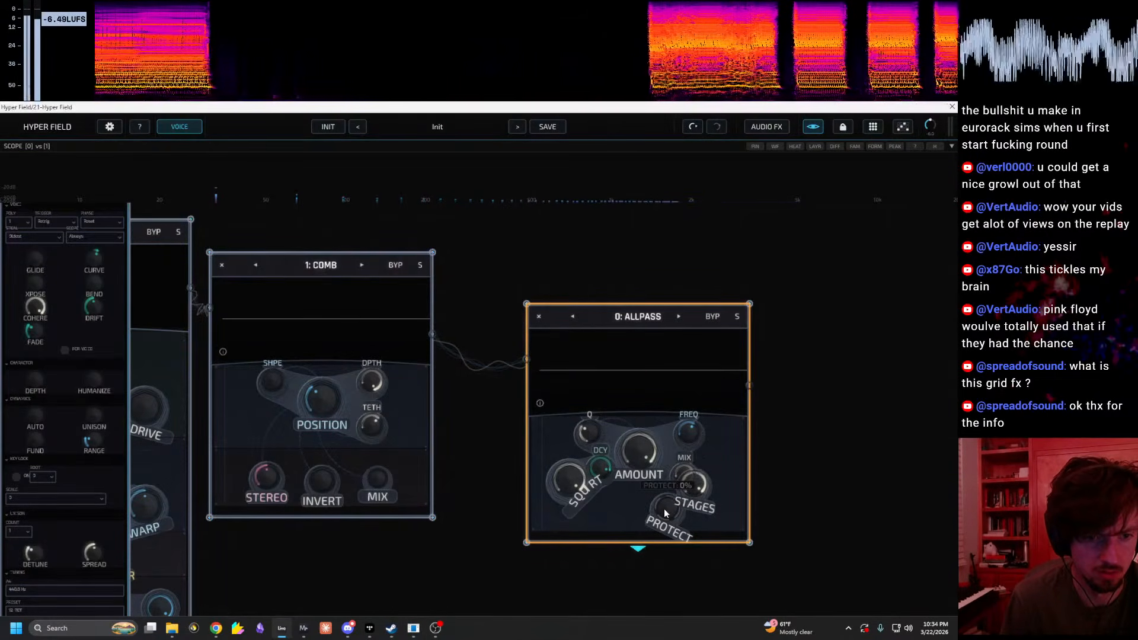
Step: Move the Hyper Field window aside, set the Instant Sine Compression Phase macro to 98, and bring Hyper Field back to full view
{"action": "left_click_drag", "start_coordinate": [652, 108], "coordinate": [956, 136]}
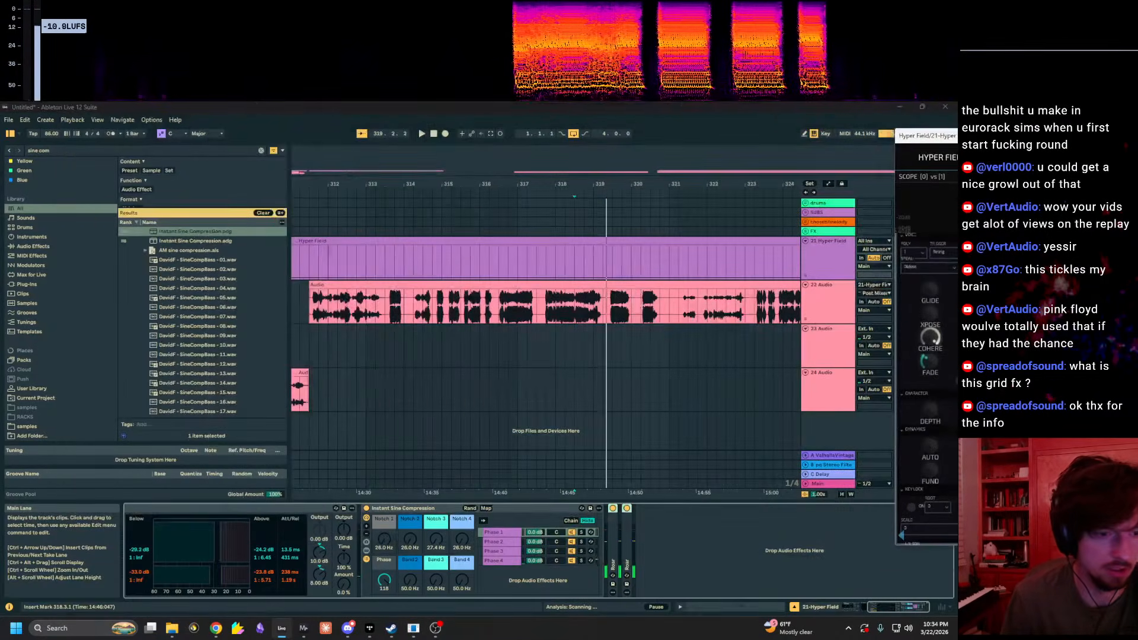
{"action": "left_click_drag", "start_coordinate": [384, 580], "coordinate": [385, 584]}
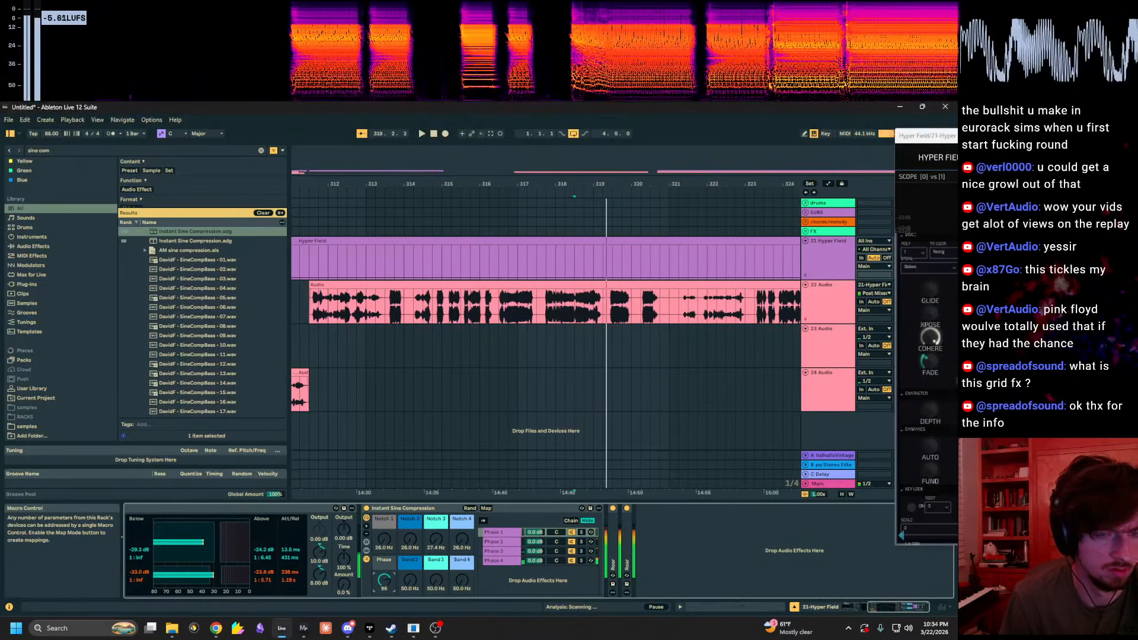
{"action": "left_click_drag", "start_coordinate": [942, 136], "coordinate": [475, 103]}
Step: Raise the Comb's Mix, sweep its Stereo up to 100% and back down, and sweep its Tether while playing
{"action": "left_click_drag", "start_coordinate": [500, 401], "coordinate": [562, 393]}
{"action": "left_click_drag", "start_coordinate": [445, 473], "coordinate": [452, 436]}
{"action": "left_click_drag", "start_coordinate": [329, 471], "coordinate": [424, 347]}
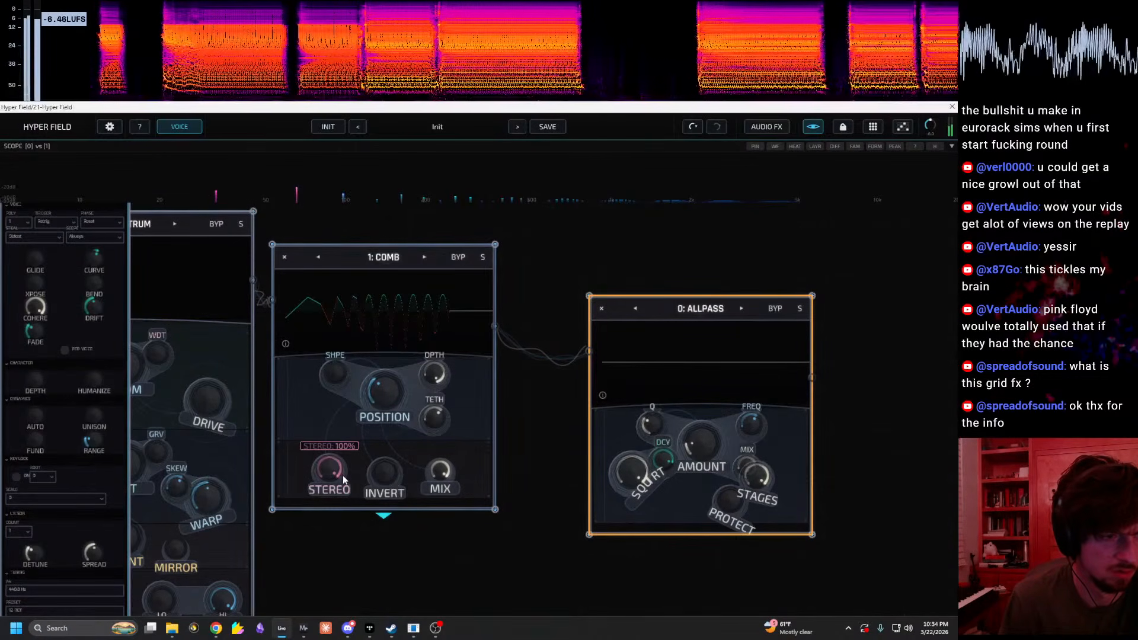
{"action": "left_click_drag", "start_coordinate": [308, 506], "coordinate": [295, 532]}
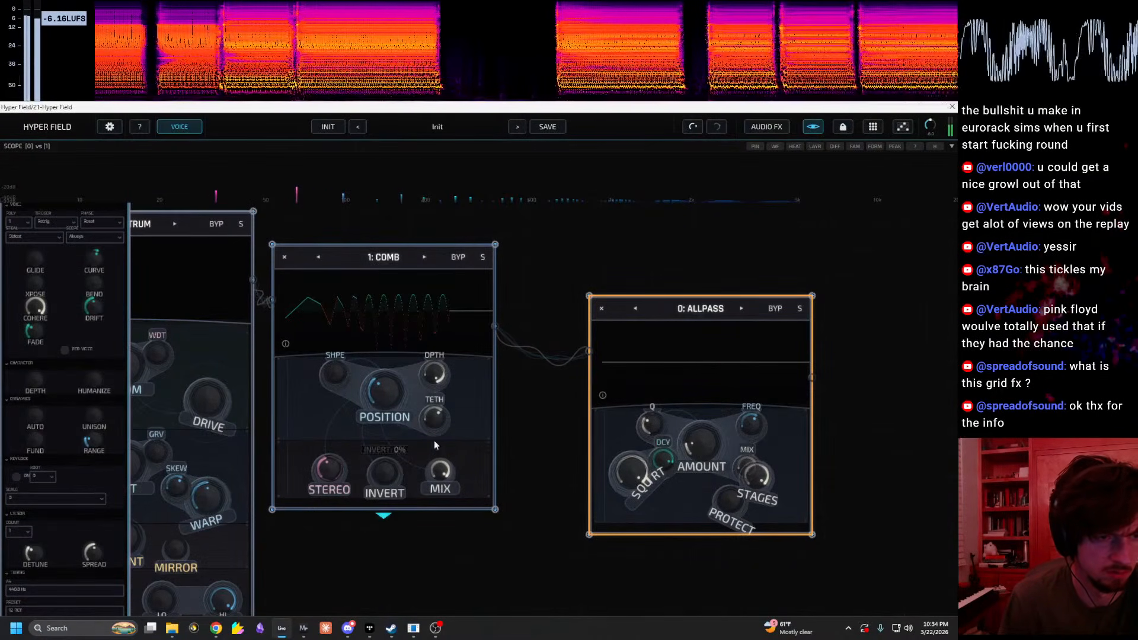
{"action": "left_click_drag", "start_coordinate": [433, 419], "coordinate": [522, 162]}
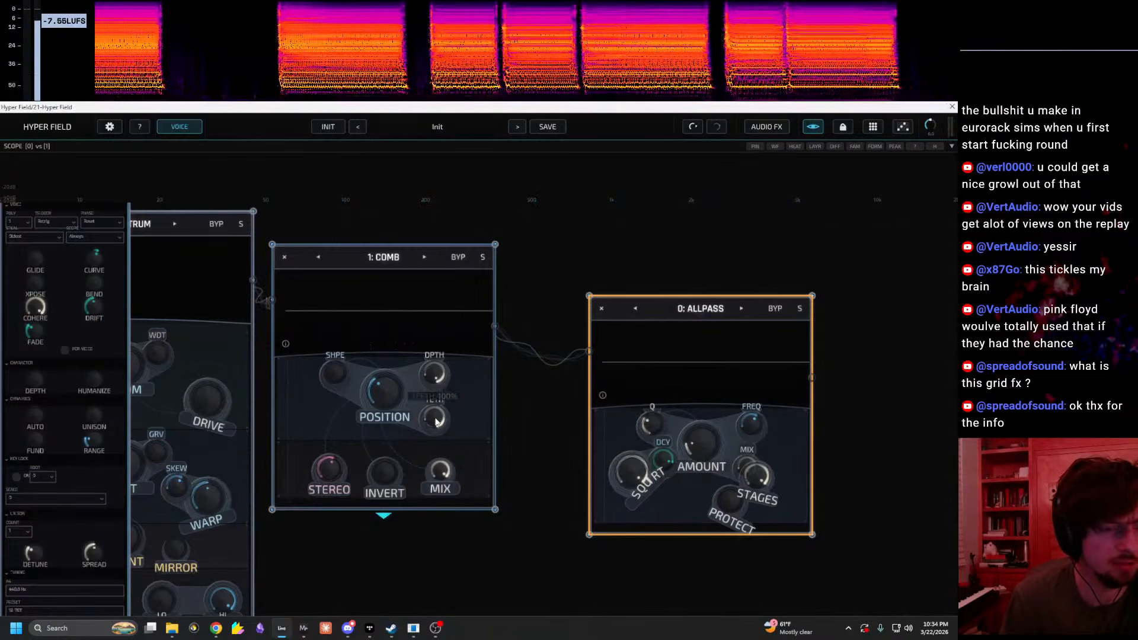
Step: Sweep the Comb's Stereo repeatedly between low settings and 100%, and turn up its Mix, while playing notes
{"action": "left_click_drag", "start_coordinate": [354, 475], "coordinate": [367, 351]}
{"action": "left_click_drag", "start_coordinate": [342, 463], "coordinate": [379, 388]}
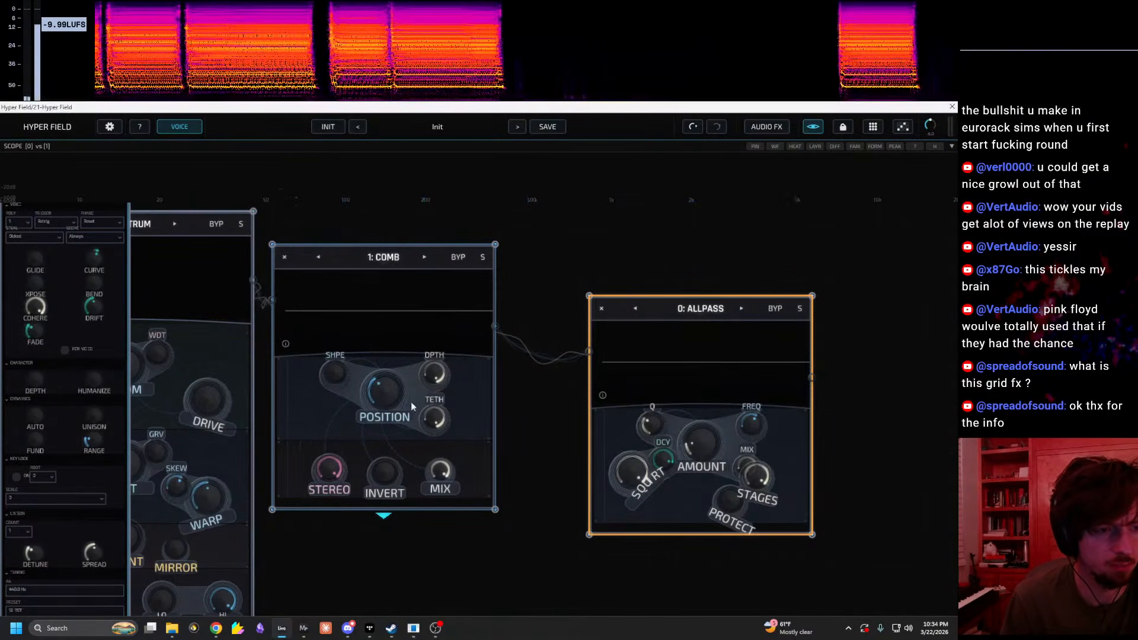
{"action": "left_click_drag", "start_coordinate": [445, 477], "coordinate": [473, 346]}
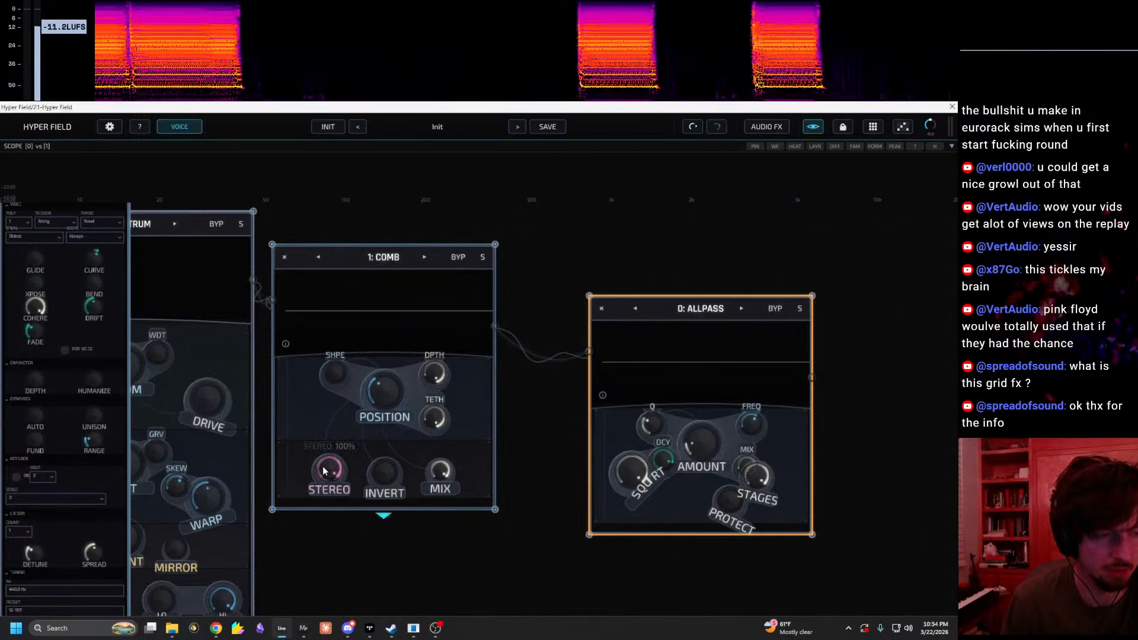
{"action": "left_click_drag", "start_coordinate": [290, 535], "coordinate": [380, 287]}
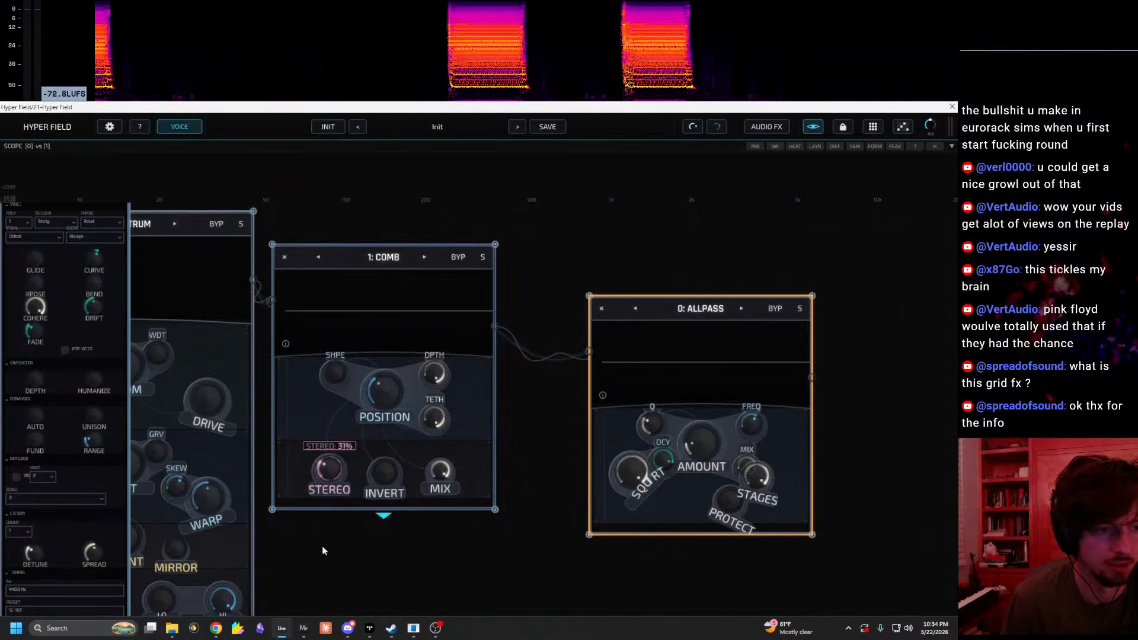
{"action": "left_click_drag", "start_coordinate": [325, 542], "coordinate": [402, 327]}
{"action": "left_click_drag", "start_coordinate": [332, 472], "coordinate": [314, 503]}
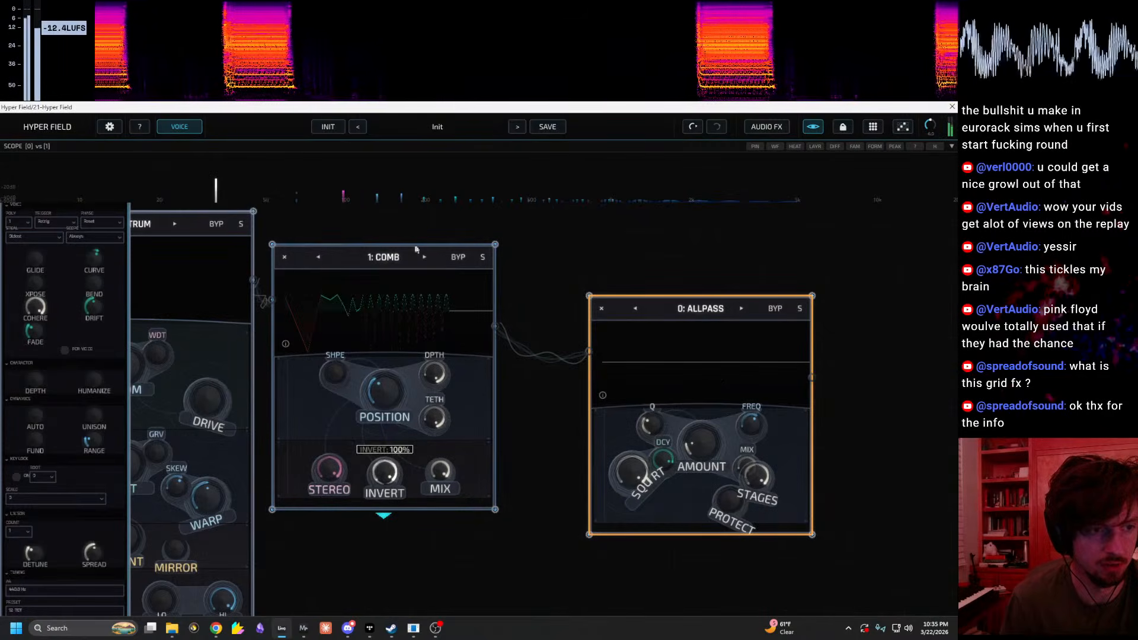
Step: Sweep the Comb's Invert to 100% and back down to zero, and adjust the Allpass node's Amount
{"action": "left_click_drag", "start_coordinate": [425, 202], "coordinate": [379, 551]}
{"action": "left_click_drag", "start_coordinate": [384, 472], "coordinate": [386, 241]}
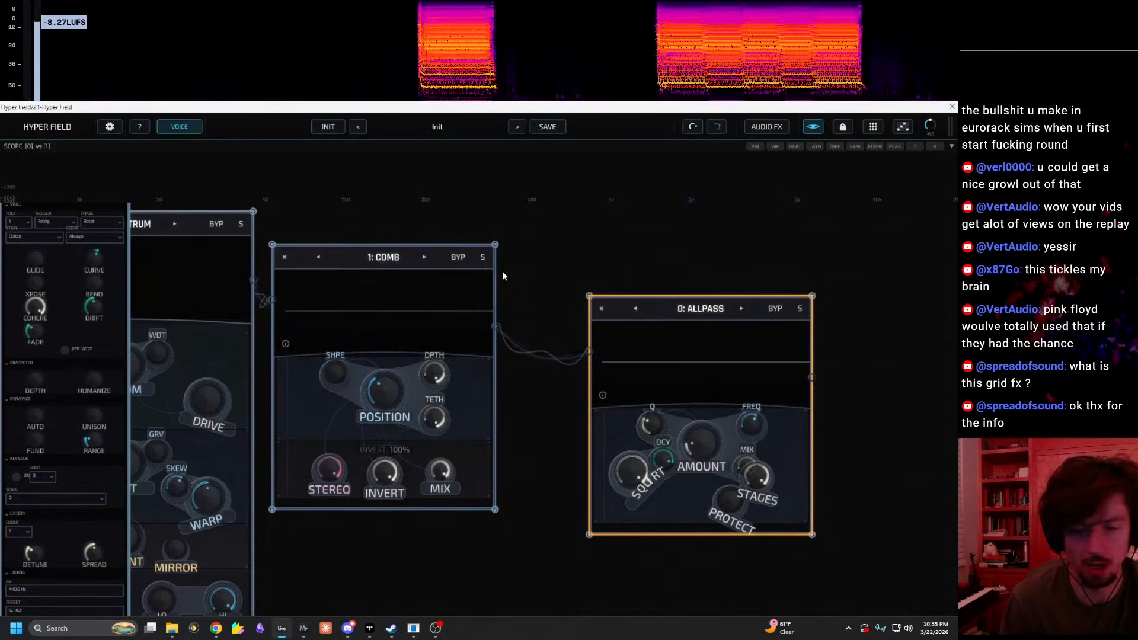
{"action": "left_click_drag", "start_coordinate": [384, 473], "coordinate": [361, 554]}
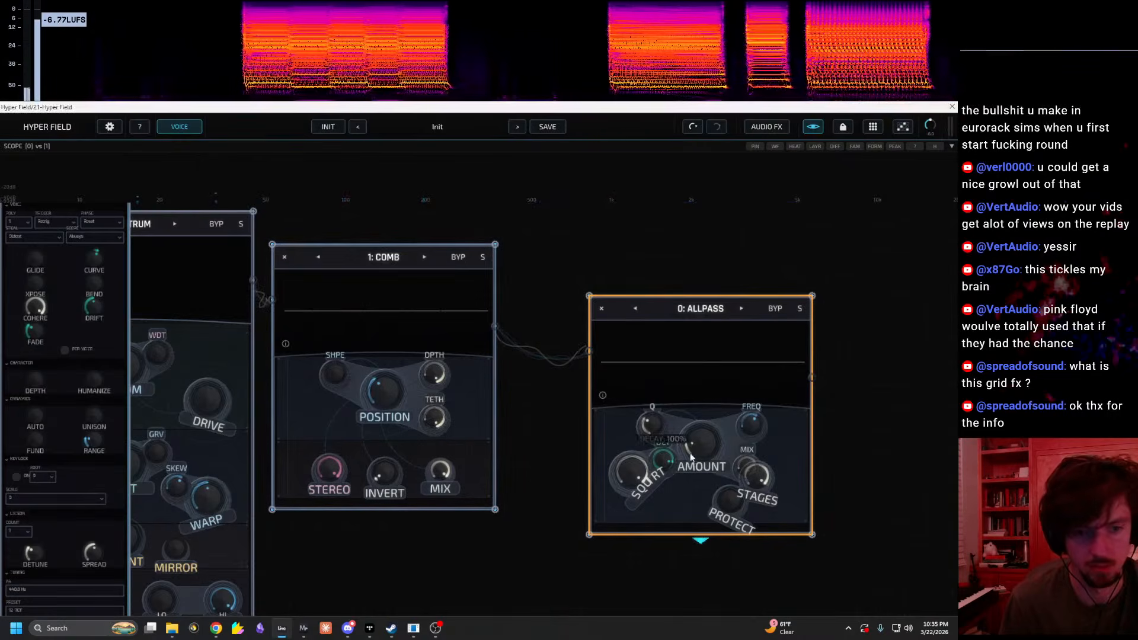
{"action": "left_click_drag", "start_coordinate": [724, 386], "coordinate": [703, 450]}
Step: Move the Hyper Field window aside to expose the tracks and device chain, and restore it to full view
{"action": "left_click_drag", "start_coordinate": [558, 108], "coordinate": [447, 374]}
{"action": "left_click_drag", "start_coordinate": [907, 250], "coordinate": [906, 267]}
{"action": "left_click_drag", "start_coordinate": [692, 368], "coordinate": [1137, 195]}
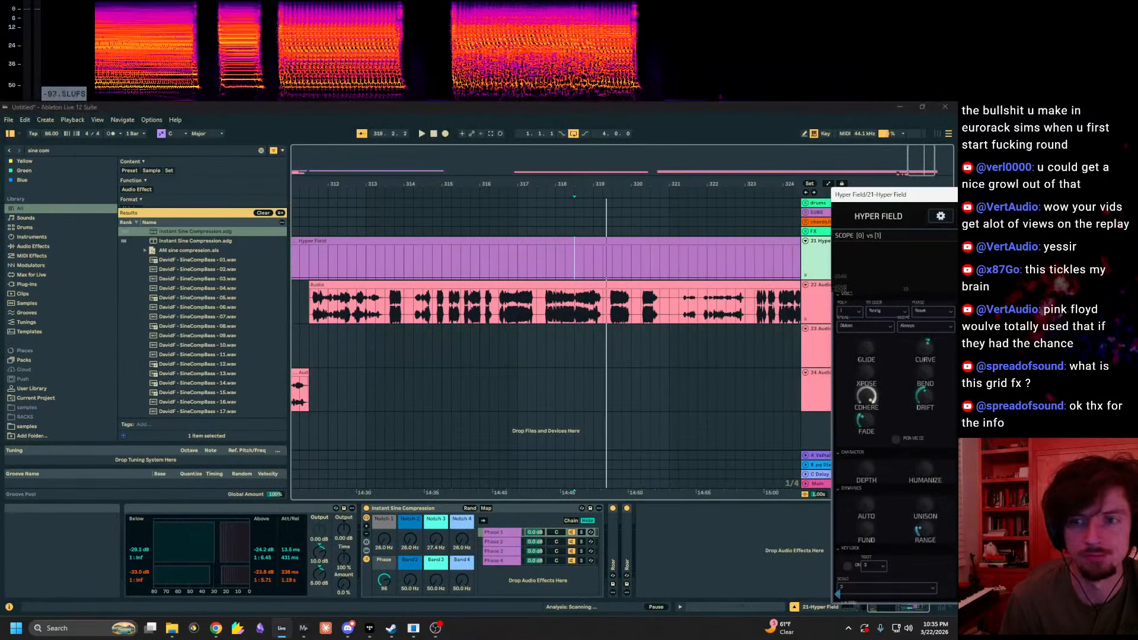
{"action": "double_click", "coordinate": [889, 195]}
Step: Add a Low Pass node after the Allpass and turn down its Slope and Cutoff
{"action": "left_click_drag", "start_coordinate": [852, 426], "coordinate": [698, 402]}
{"action": "double_click", "coordinate": [795, 407]}
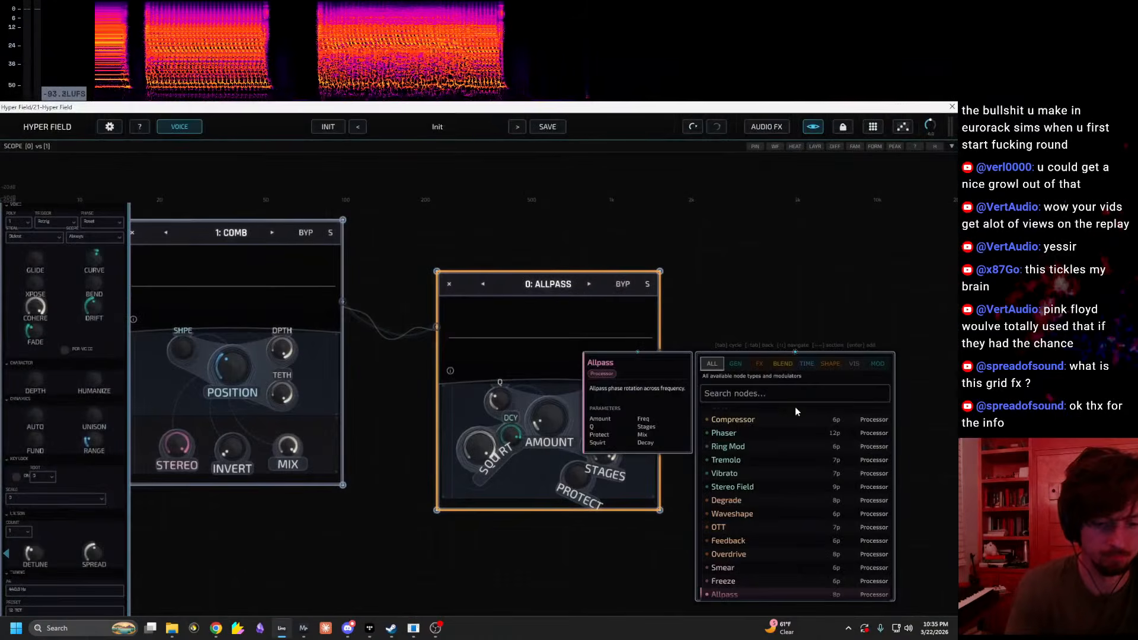
{"action": "type", "text": "low p"}
{"action": "key", "text": "Return"}
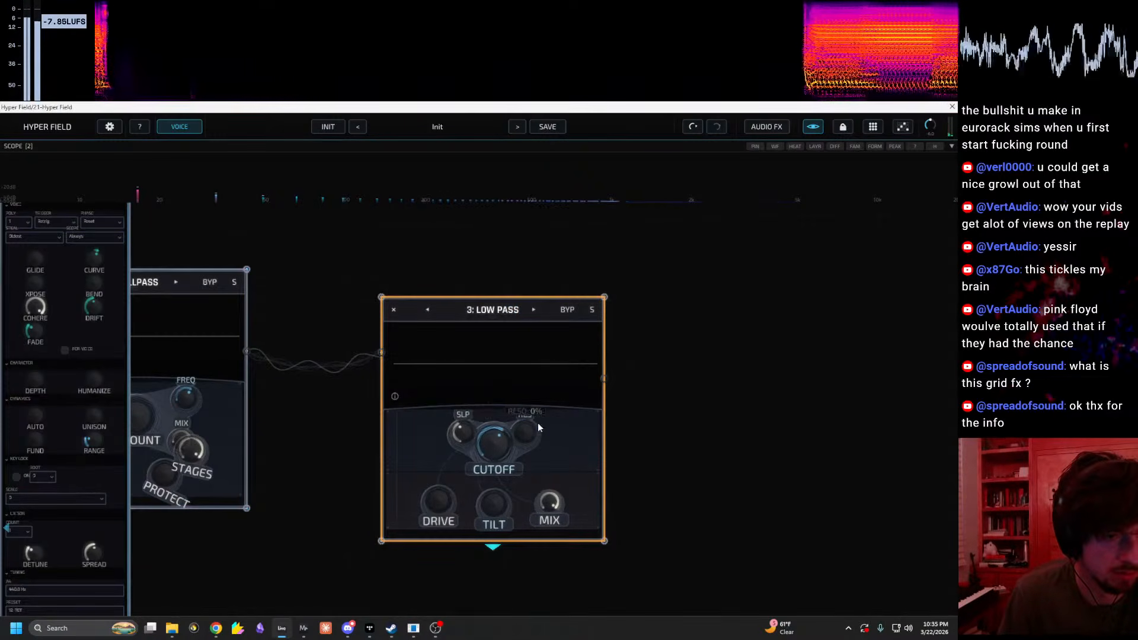
{"action": "left_click_drag", "start_coordinate": [471, 436], "coordinate": [495, 485]}
{"action": "left_click_drag", "start_coordinate": [684, 430], "coordinate": [784, 404]}
Step: Move Hyper Field aside, expand the first Roar device after Instant Sine Compression, and bring Hyper Field back to full view
{"action": "left_click_drag", "start_coordinate": [427, 108], "coordinate": [949, 124]}
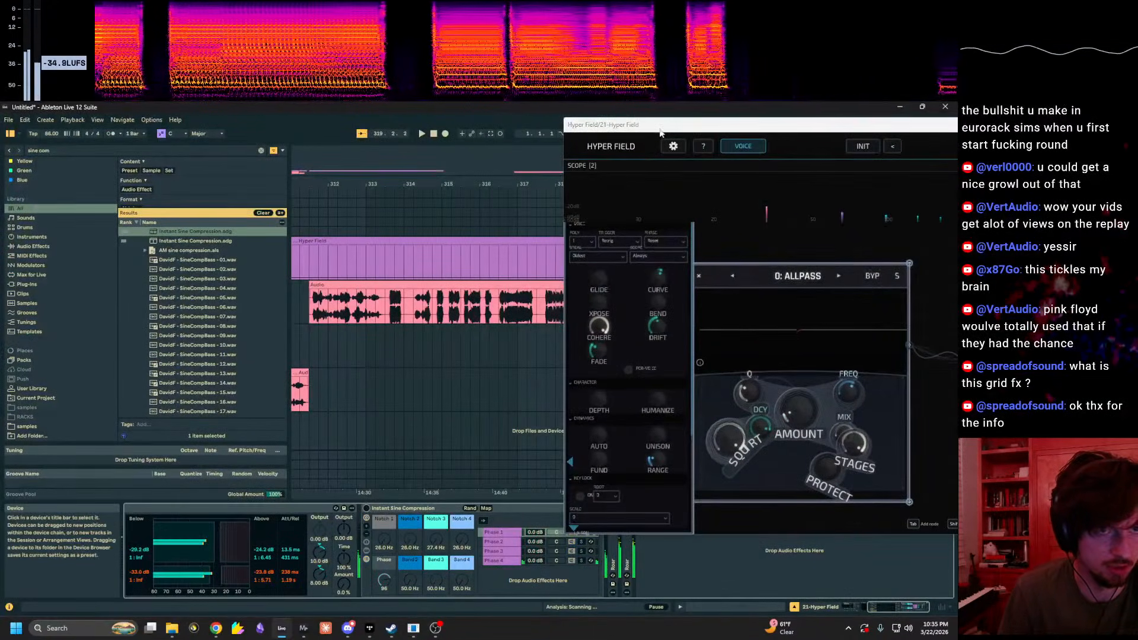
{"action": "left_click_drag", "start_coordinate": [661, 126], "coordinate": [806, 124]}
{"action": "double_click", "coordinate": [614, 539]}
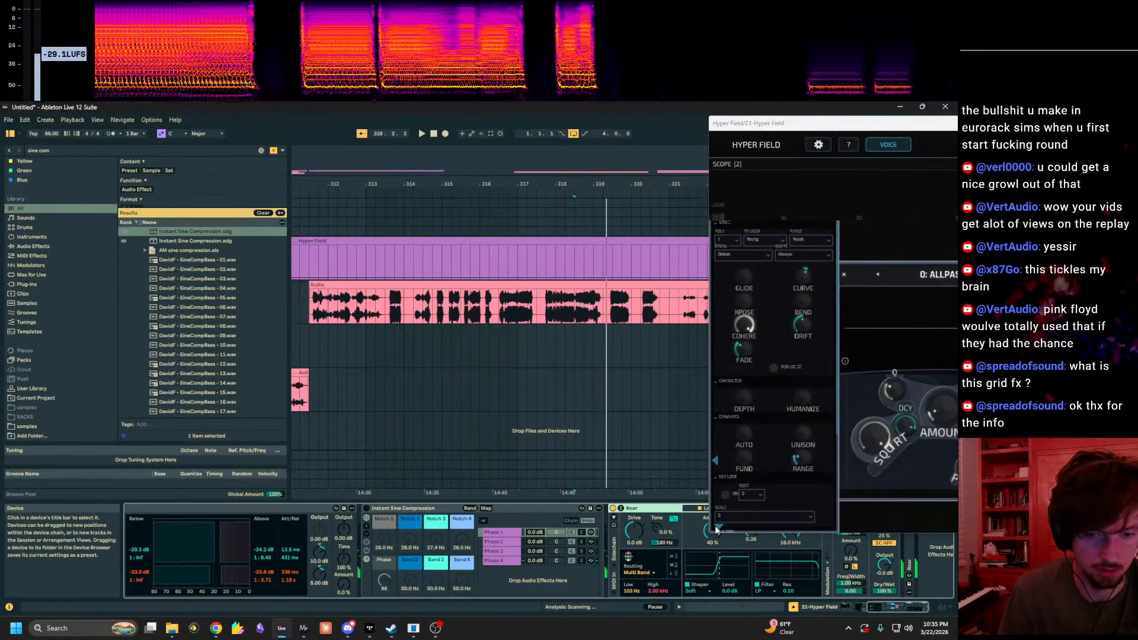
{"action": "left_click_drag", "start_coordinate": [804, 123], "coordinate": [364, 129]}
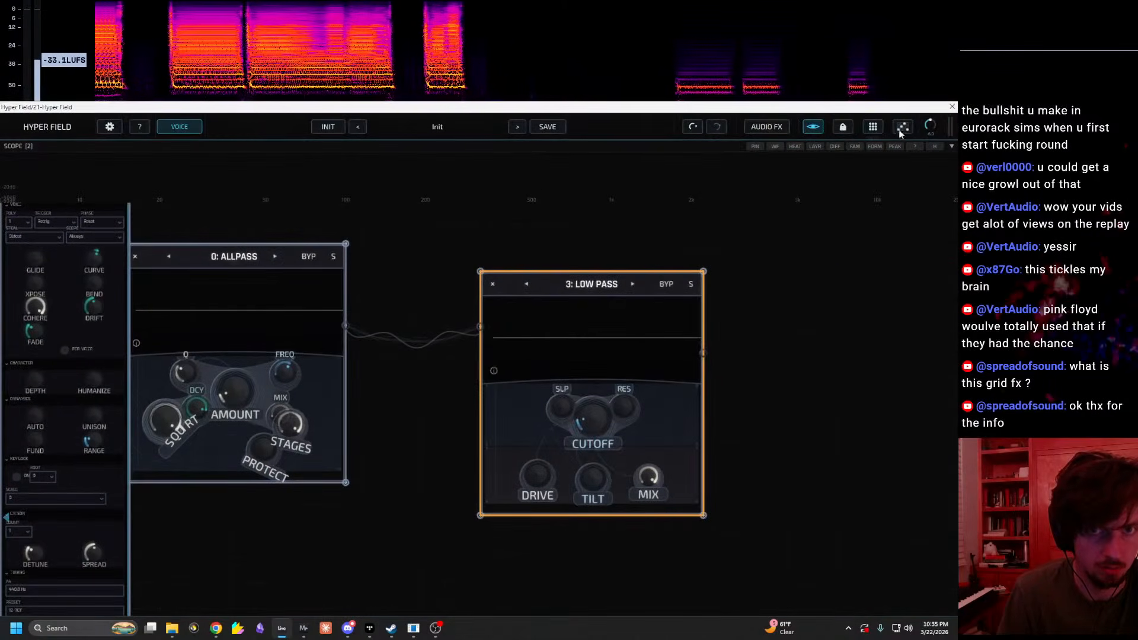
Step: Raise the output level and set the Low Pass node's cutoff to 96%
{"action": "left_click_drag", "start_coordinate": [930, 125], "coordinate": [930, 105]}
{"action": "left_click_drag", "start_coordinate": [598, 423], "coordinate": [621, 339]}
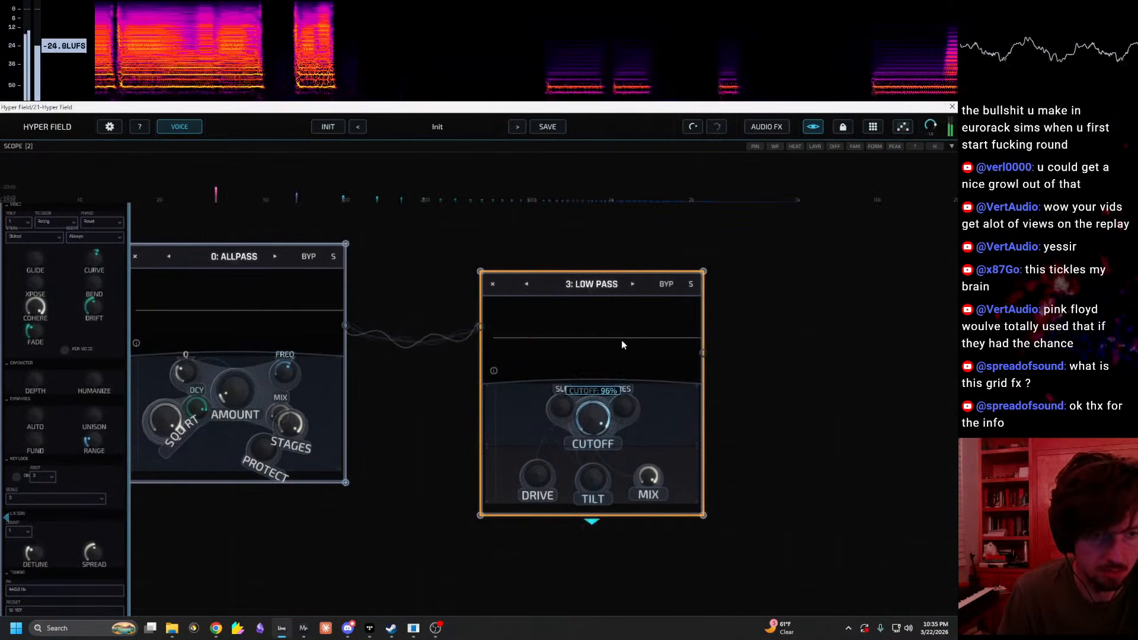
Step: Add a Solidifier processor after the Low Pass node
{"action": "left_click_drag", "start_coordinate": [802, 417], "coordinate": [672, 410]}
{"action": "right_click", "coordinate": [653, 402]}
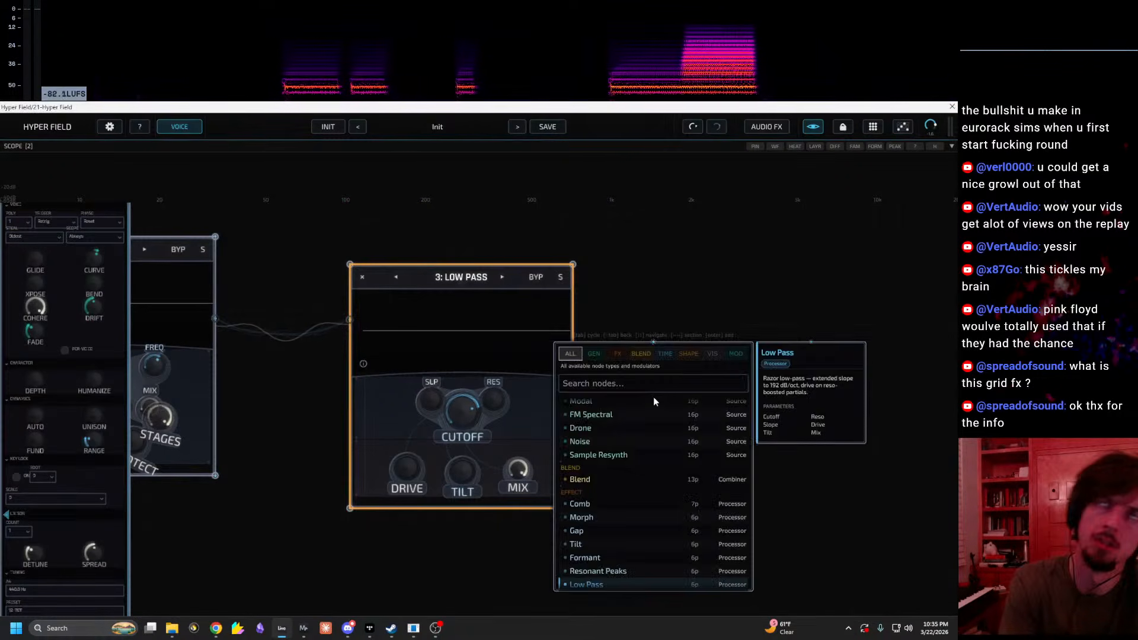
{"action": "type", "text": "di"}
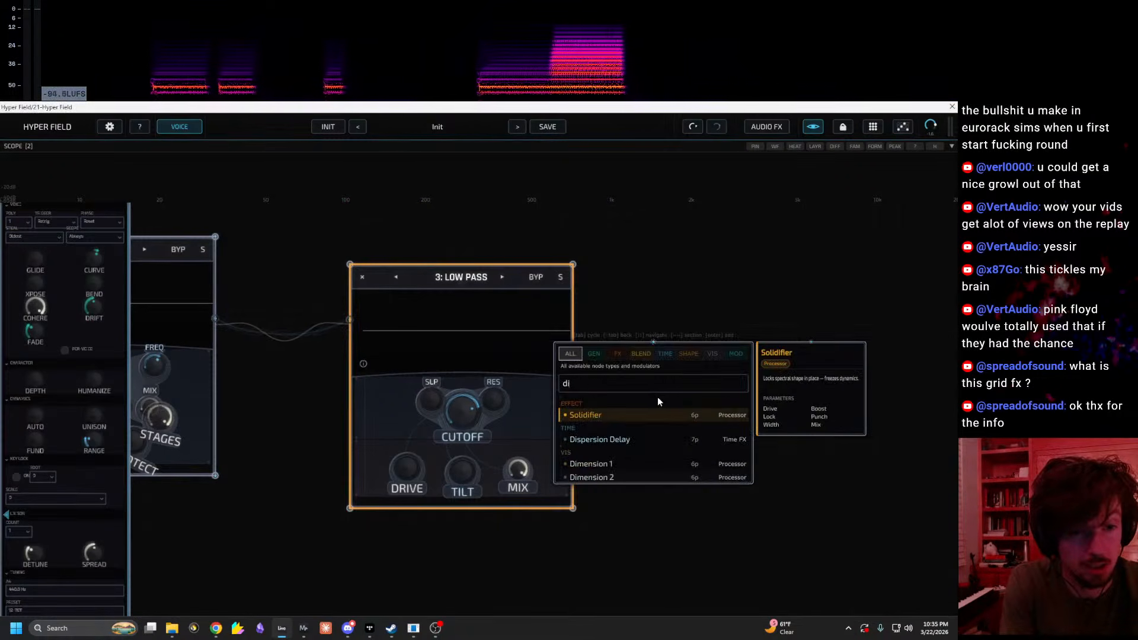
{"action": "key", "text": "Return"}
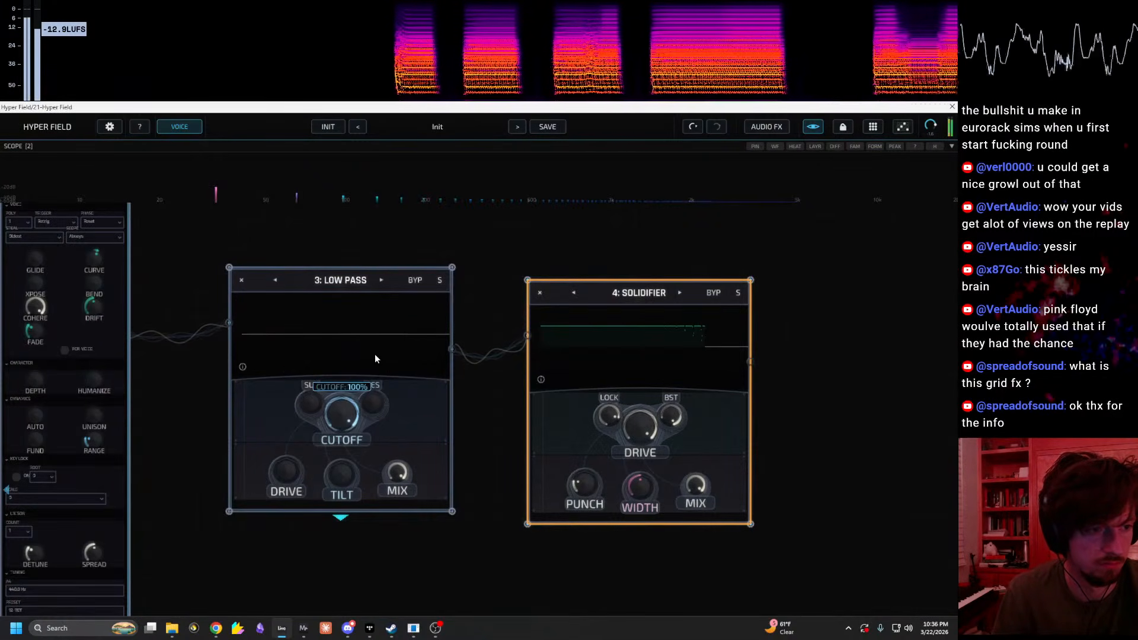
Step: Set the Low Pass cutoff to 84% and remove the Solidifier node
{"action": "left_click_drag", "start_coordinate": [342, 459], "coordinate": [380, 364]}
{"action": "mouse_move", "coordinate": [351, 411]}
{"action": "left_mouse_down"}
{"action": "mouse_move", "coordinate": [346, 461]}
{"action": "mouse_move", "coordinate": [353, 425]}
{"action": "left_mouse_up"}
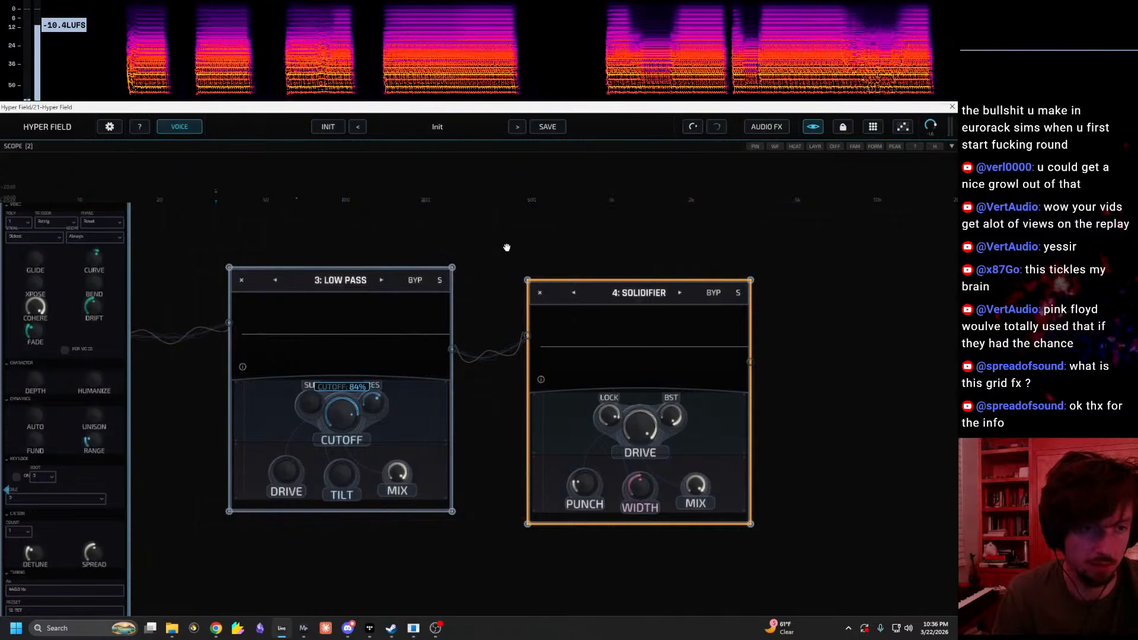
{"action": "right_click", "coordinate": [640, 296]}
{"action": "left_click", "coordinate": [668, 428]}
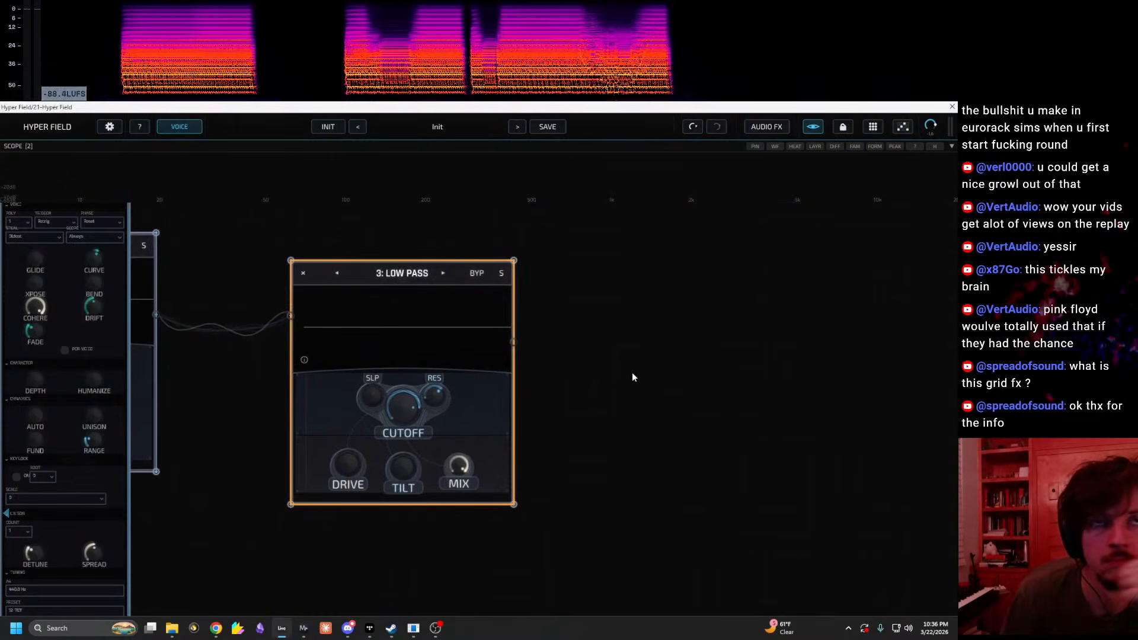
Step: Remove the Low Pass node from the end of the chain
{"action": "left_click_drag", "start_coordinate": [520, 106], "coordinate": [958, 154]}
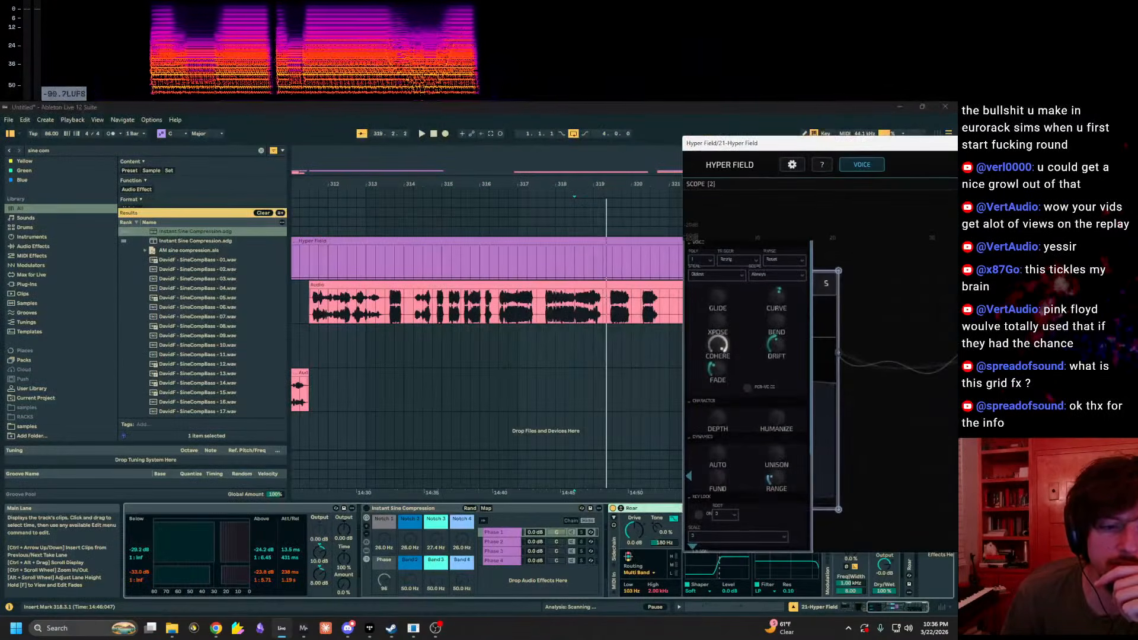
{"action": "double_click", "coordinate": [882, 145]}
{"action": "scroll", "coordinate": [521, 259], "scroll_direction": "down", "scroll_amount": 3}
{"action": "left_click_drag", "start_coordinate": [512, 257], "coordinate": [589, 276]}
{"action": "right_click", "coordinate": [467, 287]}
{"action": "left_click", "coordinate": [646, 315]}
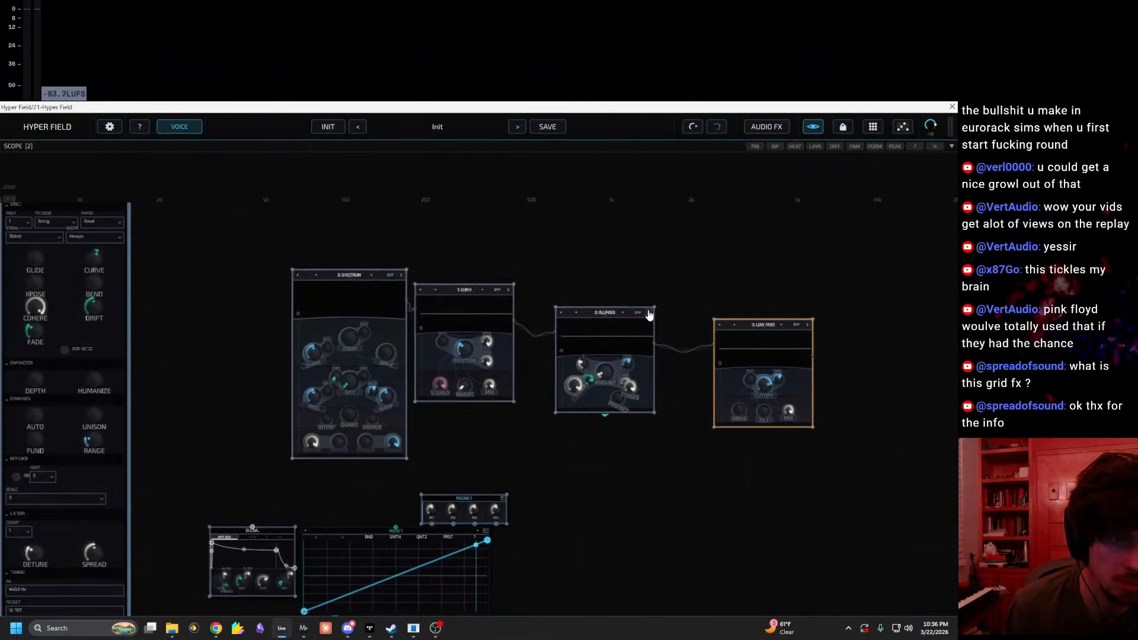
{"action": "right_click", "coordinate": [765, 335]}
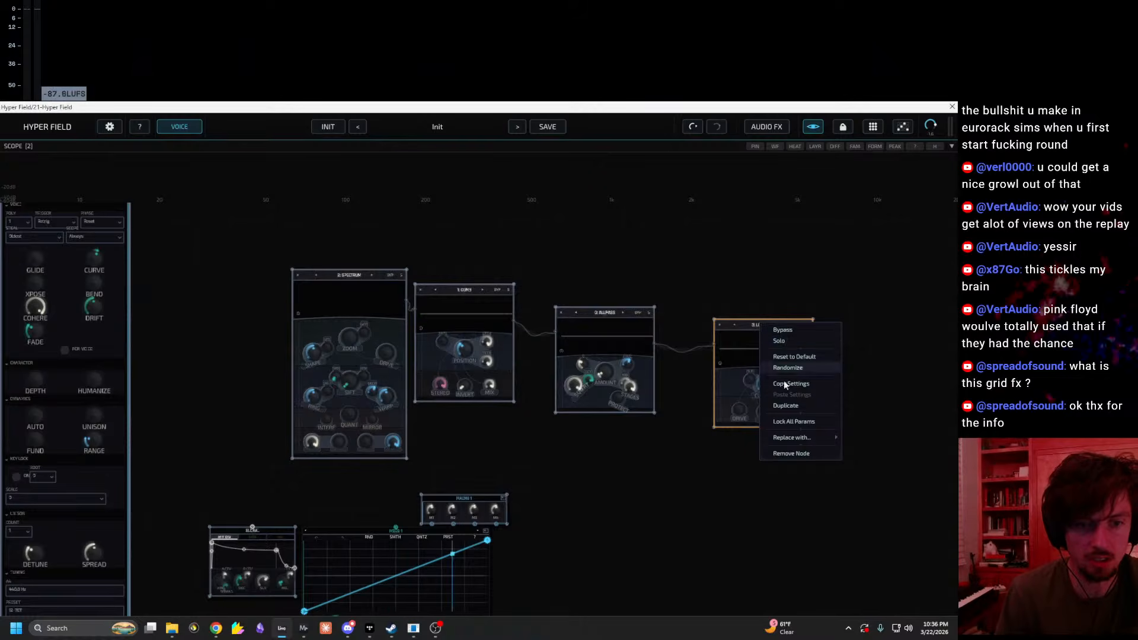
{"action": "left_click", "coordinate": [790, 454]}
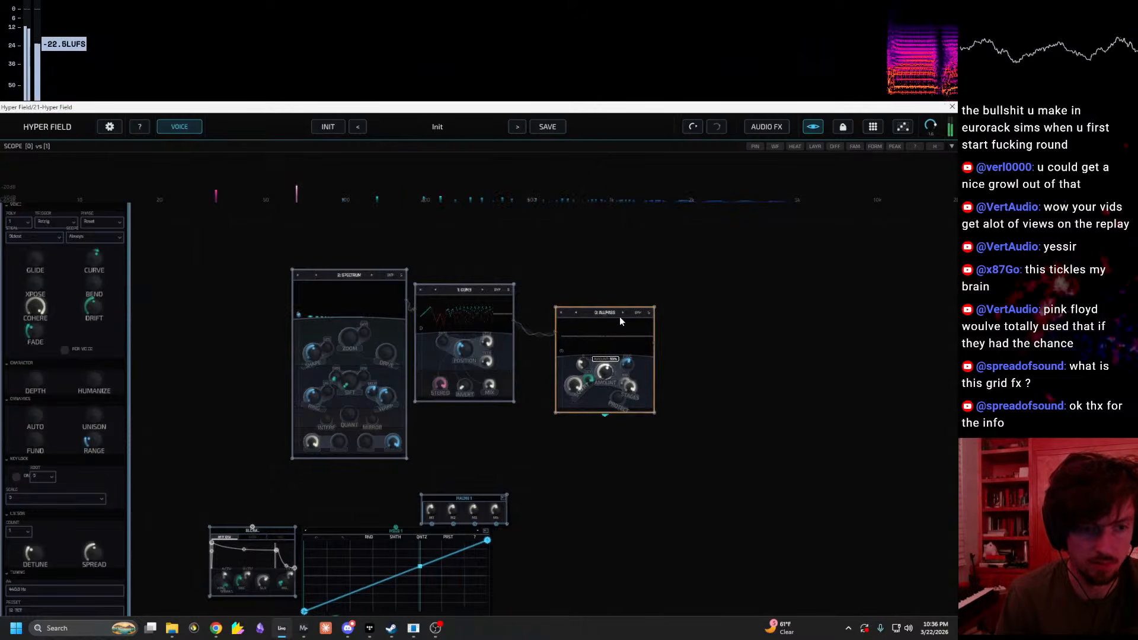
{"action": "left_click_drag", "start_coordinate": [590, 107], "coordinate": [870, 165]}
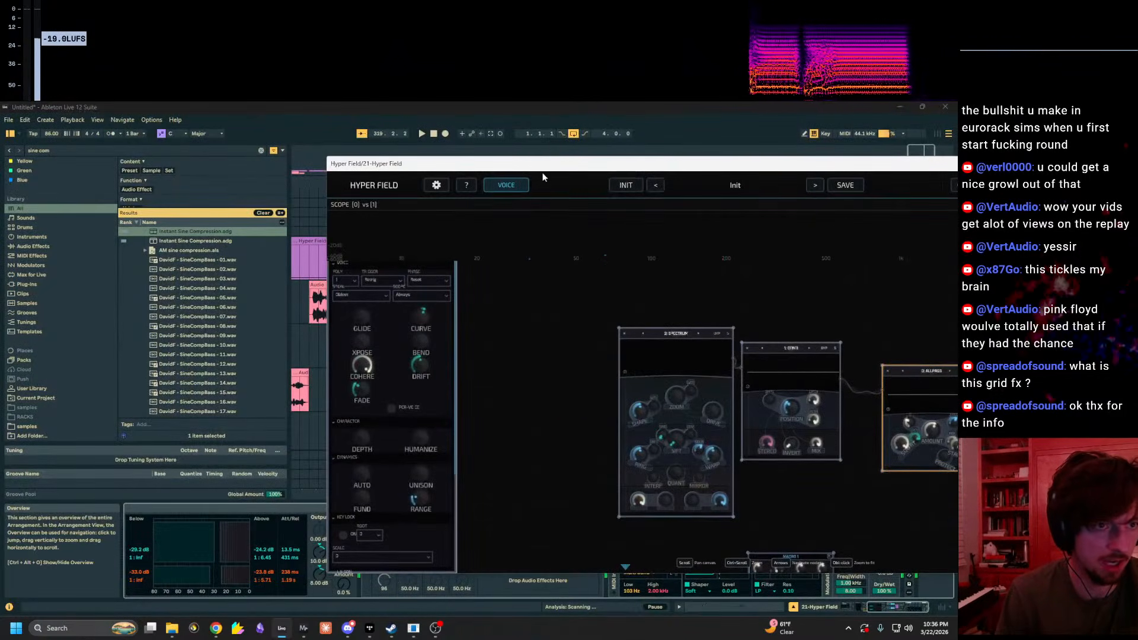
{"action": "left_click_drag", "start_coordinate": [536, 167], "coordinate": [652, 118]}
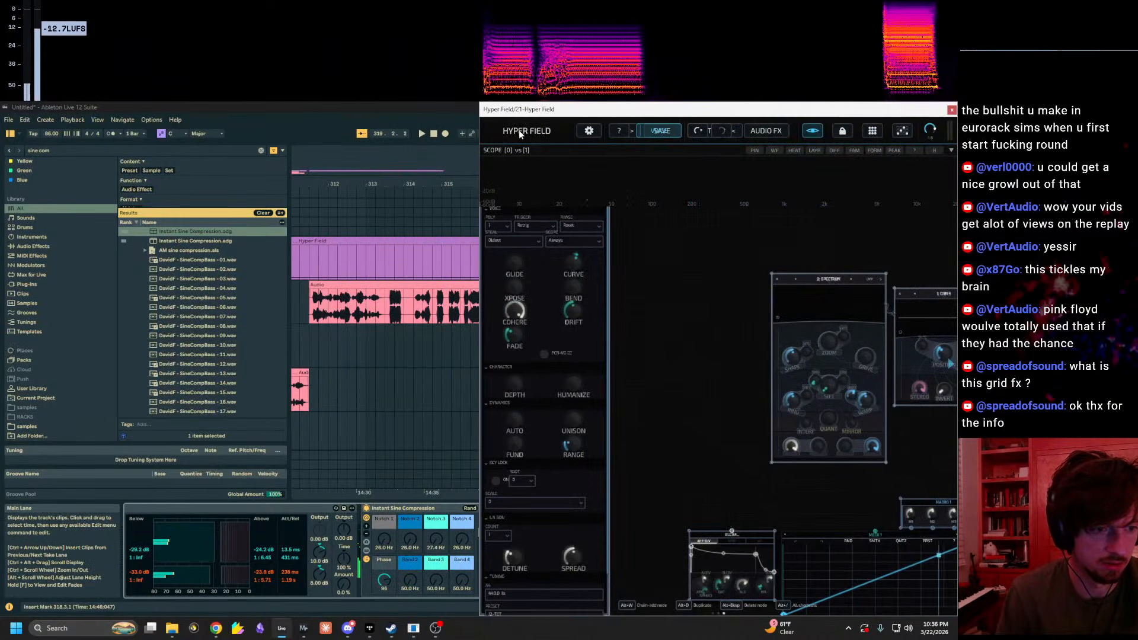
{"action": "left_click_drag", "start_coordinate": [595, 113], "coordinate": [517, 103]}
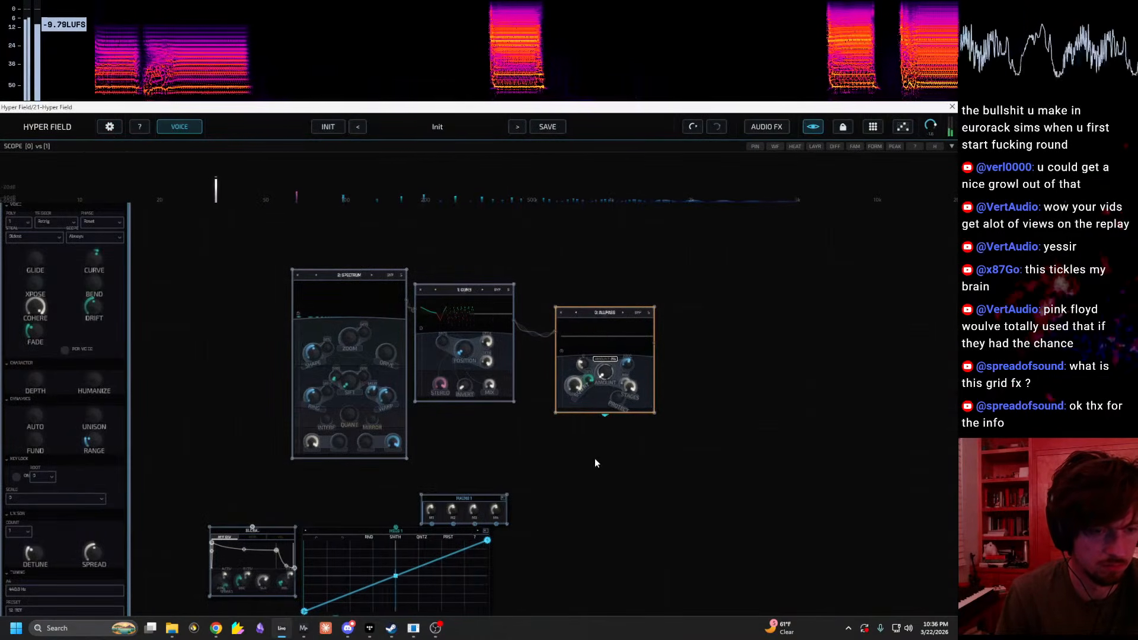
Step: Turn the Allpass node's Squirt fully down and adjust its Freq and Amount
{"action": "scroll", "coordinate": [596, 432], "scroll_direction": "up", "scroll_amount": 5}
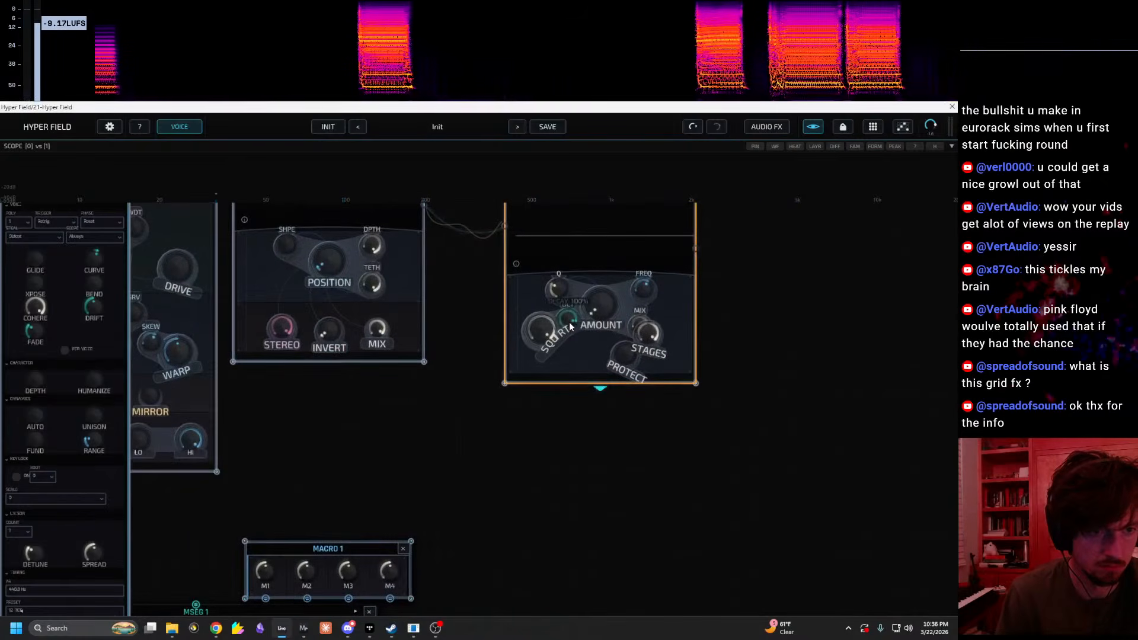
{"action": "left_click_drag", "start_coordinate": [546, 331], "coordinate": [527, 529]}
{"action": "mouse_move", "coordinate": [647, 286]}
{"action": "left_mouse_down"}
{"action": "mouse_move", "coordinate": [649, 274]}
{"action": "mouse_move", "coordinate": [634, 314]}
{"action": "mouse_move", "coordinate": [642, 291]}
{"action": "left_mouse_up"}
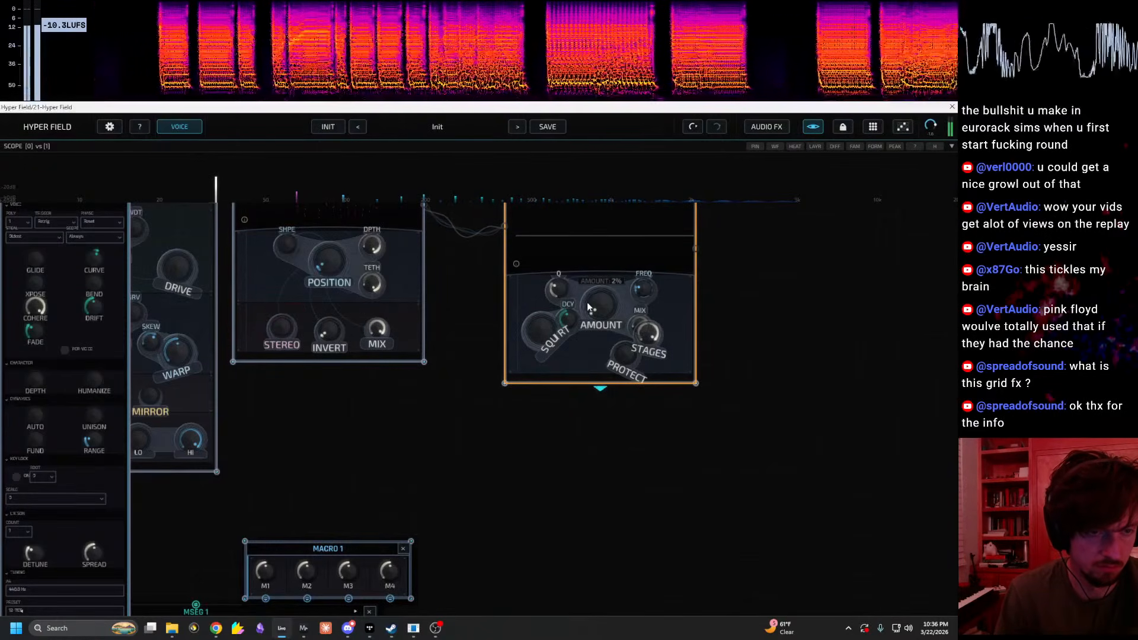
{"action": "mouse_move", "coordinate": [604, 290]}
{"action": "left_mouse_down"}
{"action": "mouse_move", "coordinate": [601, 303]}
{"action": "mouse_move", "coordinate": [624, 198]}
{"action": "mouse_move", "coordinate": [601, 295]}
{"action": "left_mouse_up"}
Step: Raise the sustain and shorten the release of the Global amp envelope
{"action": "left_click_drag", "start_coordinate": [509, 431], "coordinate": [705, 299]}
{"action": "left_click_drag", "start_coordinate": [281, 432], "coordinate": [470, 343]}
{"action": "left_click_drag", "start_coordinate": [366, 490], "coordinate": [347, 574]}
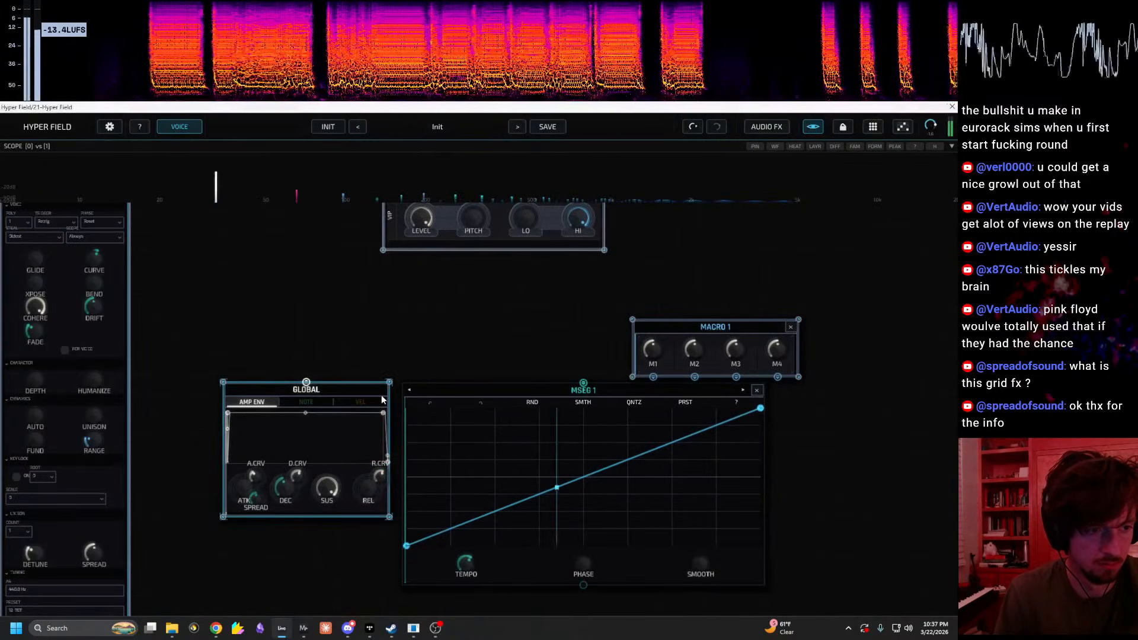
Step: Set the Allpass node's Amount to 21%
{"action": "left_click_drag", "start_coordinate": [563, 323], "coordinate": [248, 421]}
{"action": "left_click_drag", "start_coordinate": [473, 351], "coordinate": [343, 466]}
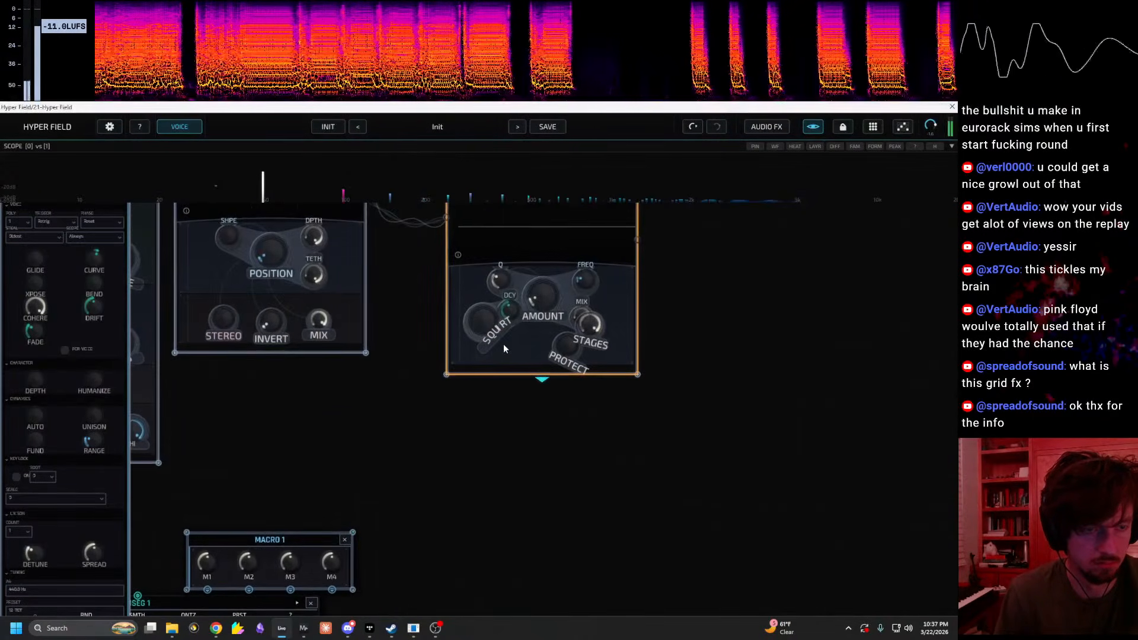
{"action": "left_click_drag", "start_coordinate": [548, 274], "coordinate": [544, 288]}
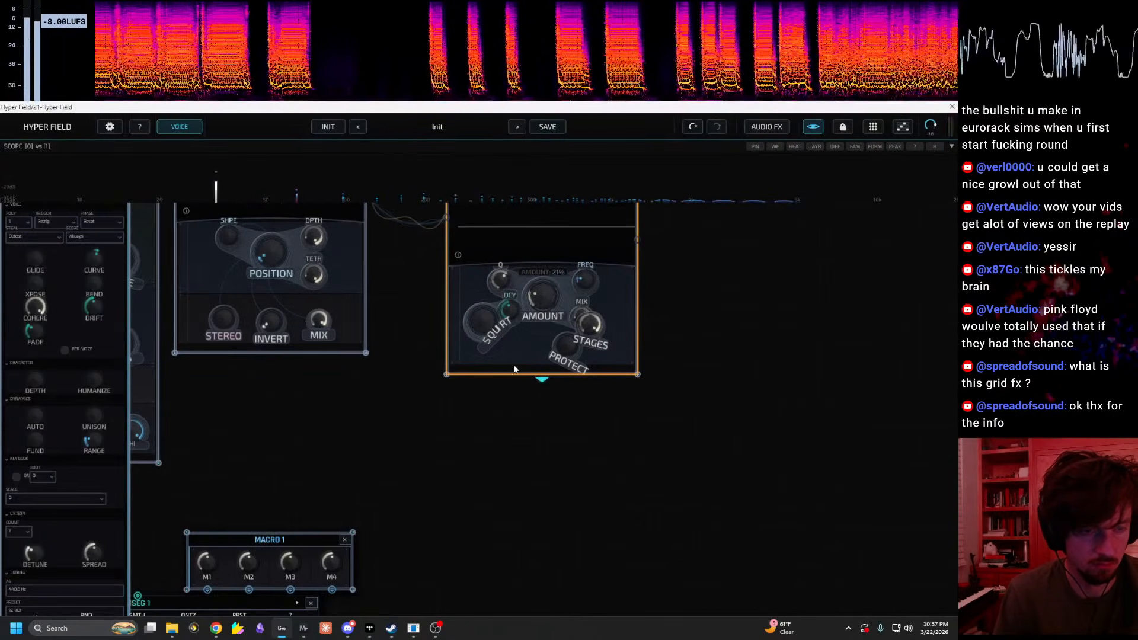
Step: Adjust the Sift control of the Spectrum node
{"action": "left_click_drag", "start_coordinate": [479, 414], "coordinate": [706, 386]}
{"action": "scroll", "coordinate": [605, 424], "scroll_direction": "down", "scroll_amount": 3}
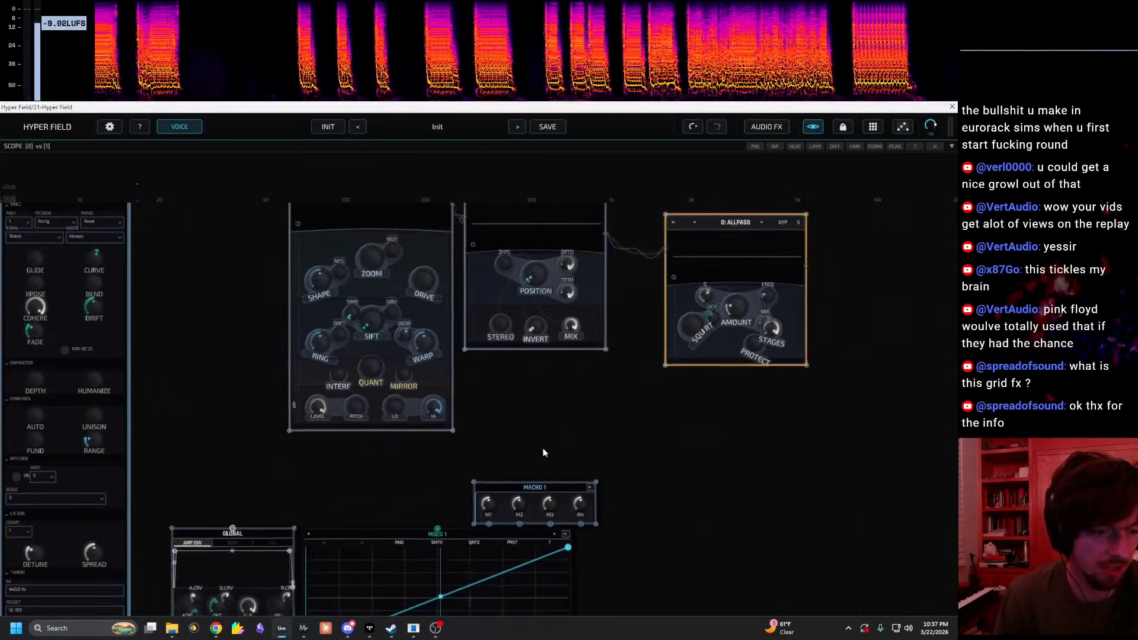
{"action": "left_click_drag", "start_coordinate": [512, 432], "coordinate": [514, 425]}
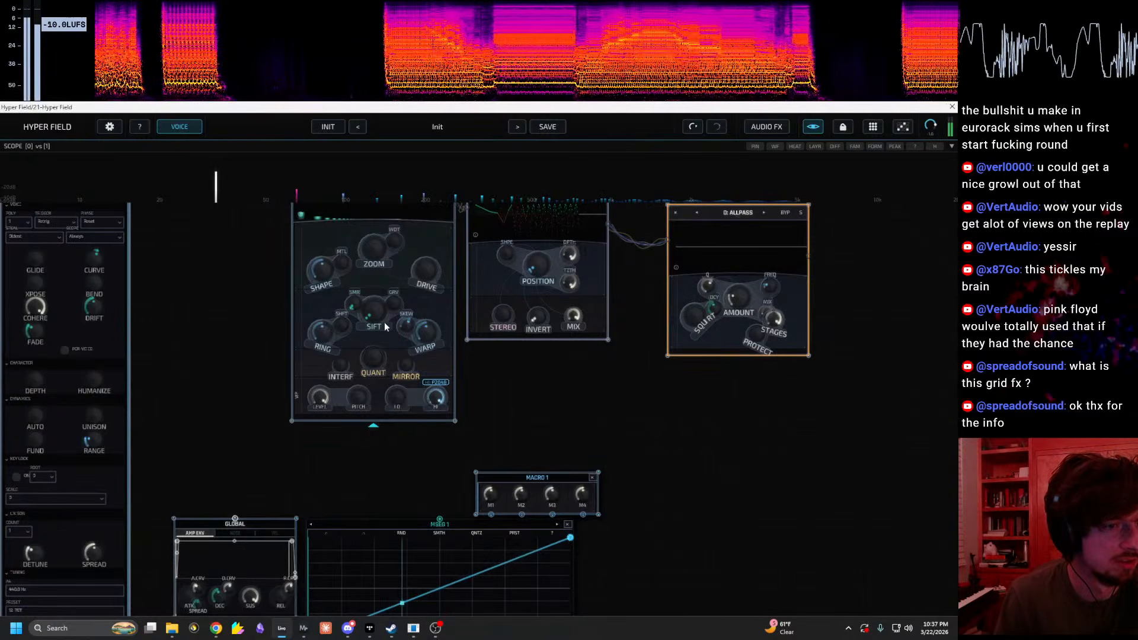
{"action": "scroll", "coordinate": [377, 307], "scroll_direction": "up", "scroll_amount": 3}
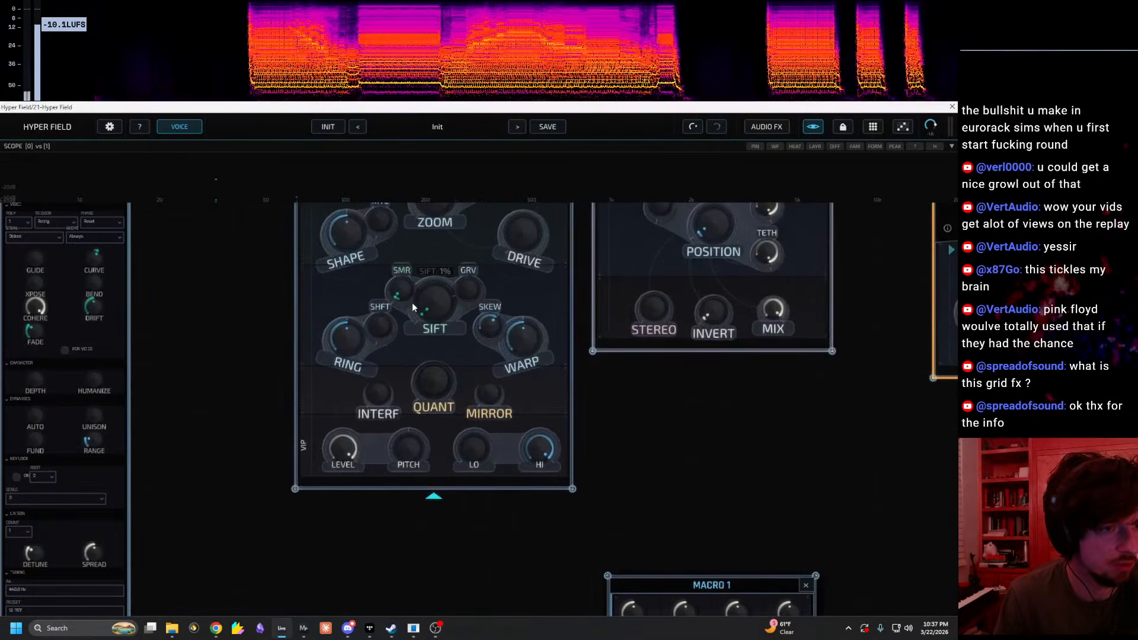
{"action": "left_click_drag", "start_coordinate": [440, 266], "coordinate": [457, 287]}
Step: Move the Spectrum node away from Comb and add a Time Blend node between them
{"action": "left_click_drag", "start_coordinate": [343, 368], "coordinate": [66, 472]}
{"action": "scroll", "coordinate": [455, 522], "scroll_direction": "down", "scroll_amount": 3}
{"action": "left_click_drag", "start_coordinate": [455, 523], "coordinate": [542, 542]}
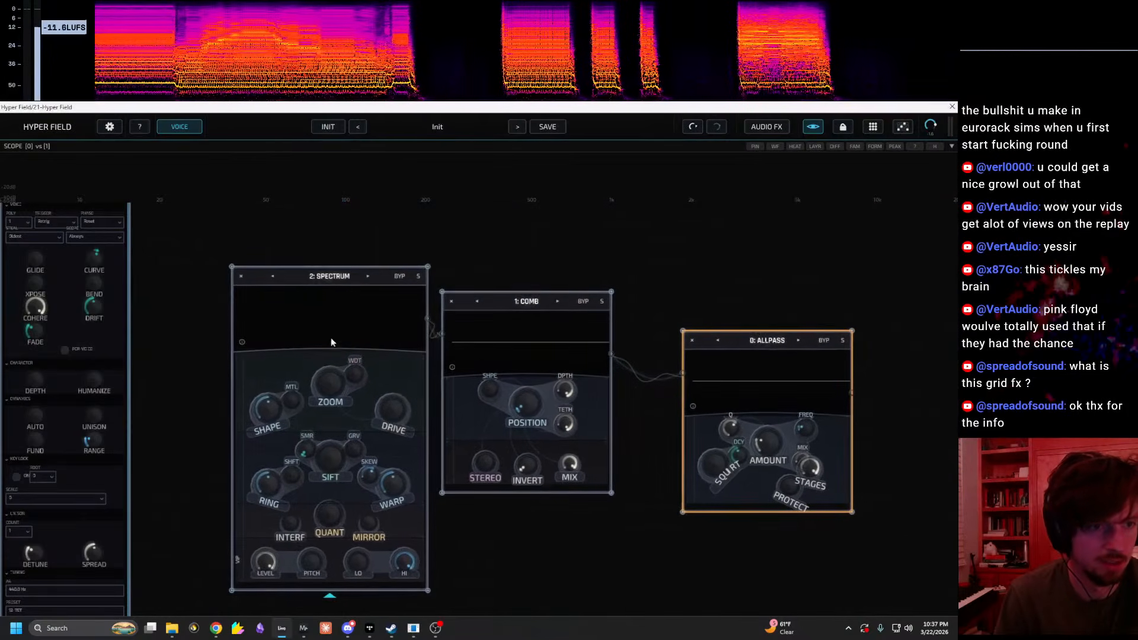
{"action": "left_click_drag", "start_coordinate": [344, 273], "coordinate": [149, 290]}
{"action": "double_click", "coordinate": [336, 336]}
{"action": "type", "text": "time"}
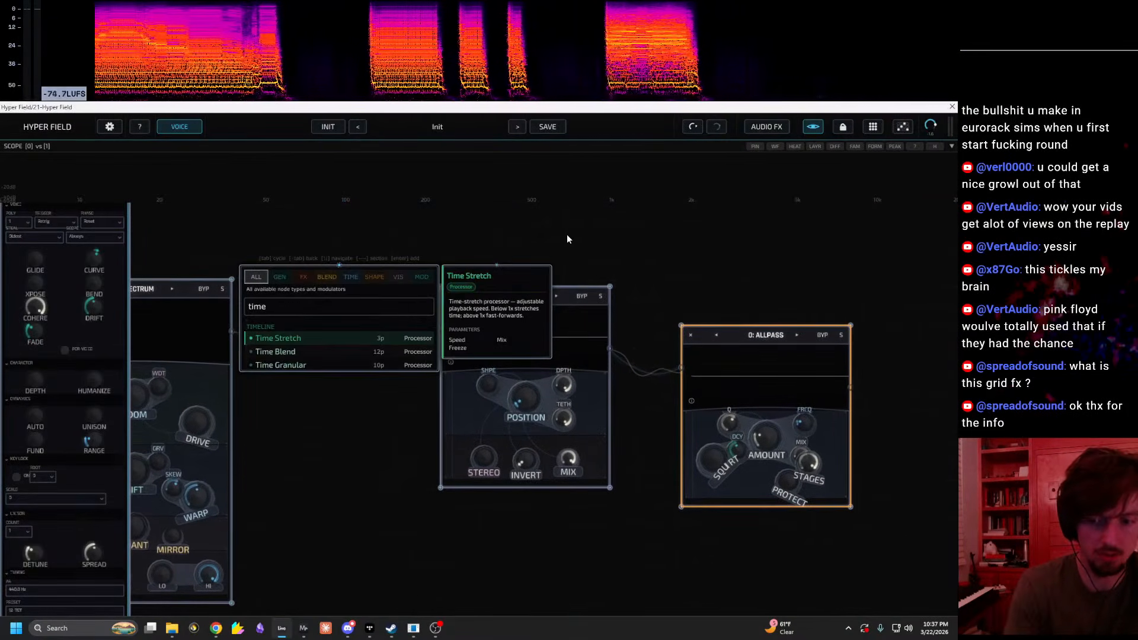
{"action": "key", "text": "Down"}
{"action": "key", "text": "Return"}
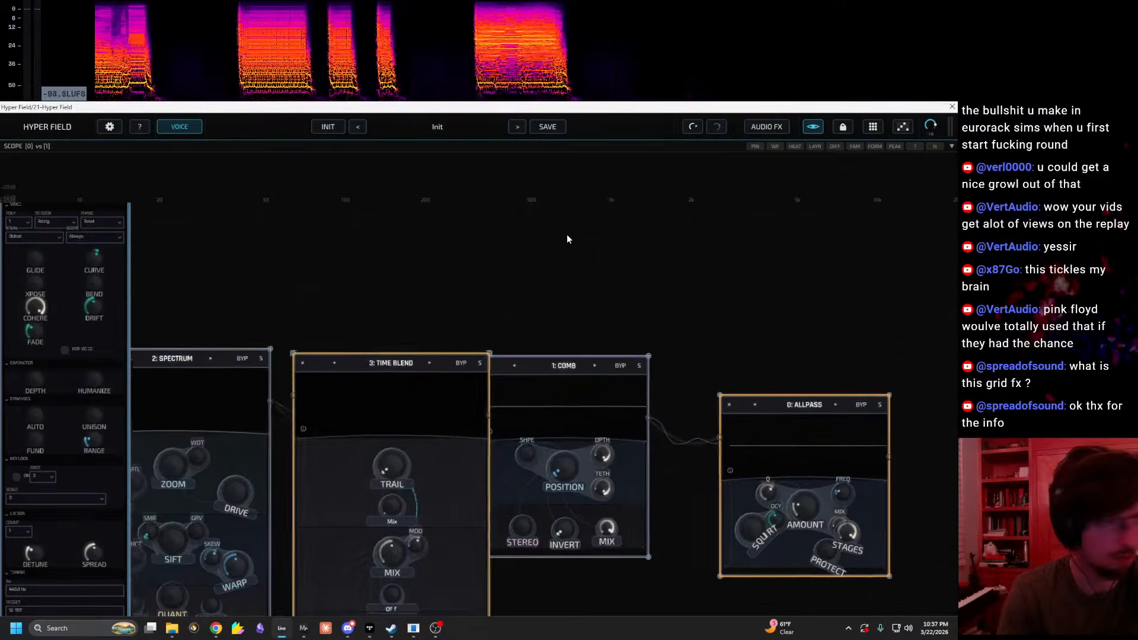
Step: Rearrange the Spectrum and Time Blend nodes so they sit apart without overlapping their neighbours
{"action": "left_click_drag", "start_coordinate": [423, 313], "coordinate": [671, 288]}
{"action": "left_click_drag", "start_coordinate": [613, 347], "coordinate": [588, 330]}
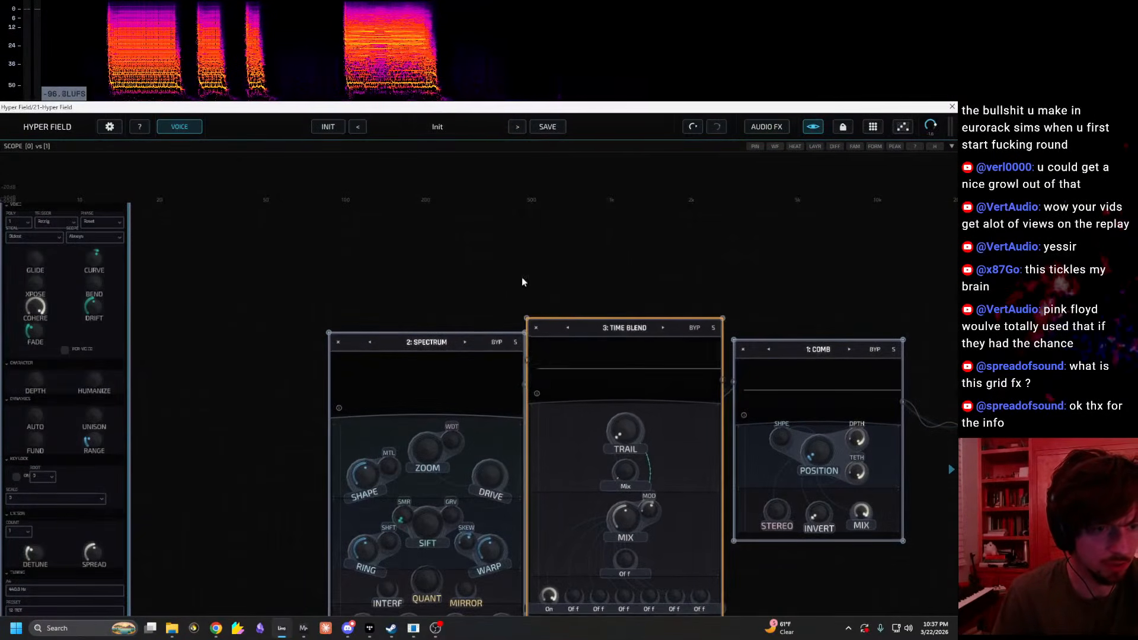
{"action": "left_click_drag", "start_coordinate": [536, 282], "coordinate": [566, 261]}
{"action": "left_click_drag", "start_coordinate": [484, 322], "coordinate": [372, 304]}
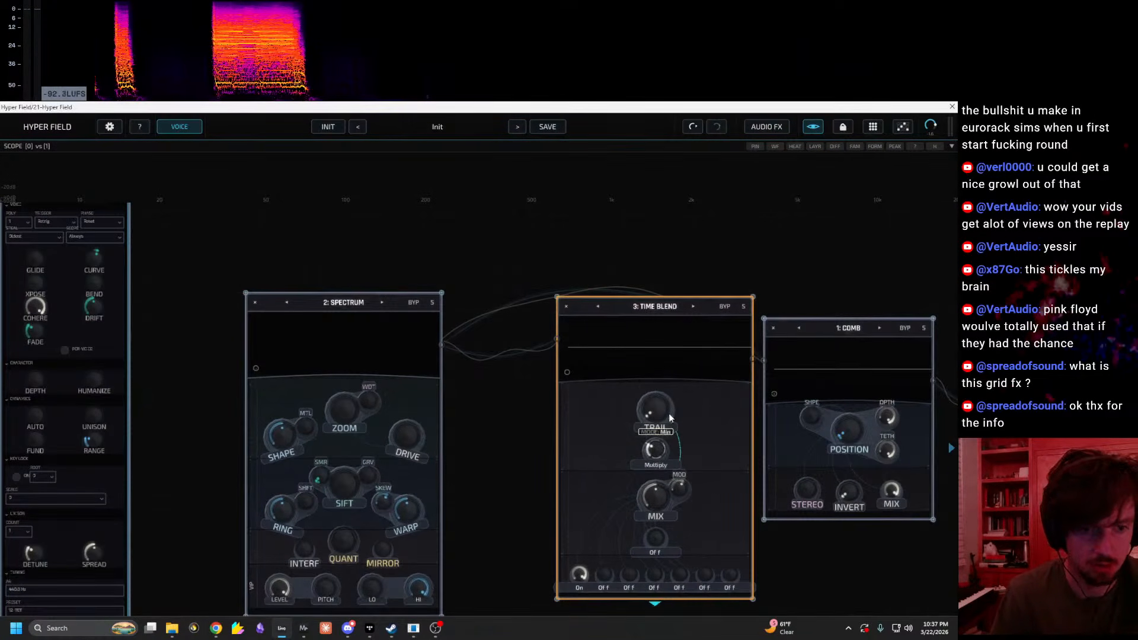
Step: Set the Time Blend node's mode to Diff and raise its Mix
{"action": "left_click_drag", "start_coordinate": [674, 396], "coordinate": [676, 383]}
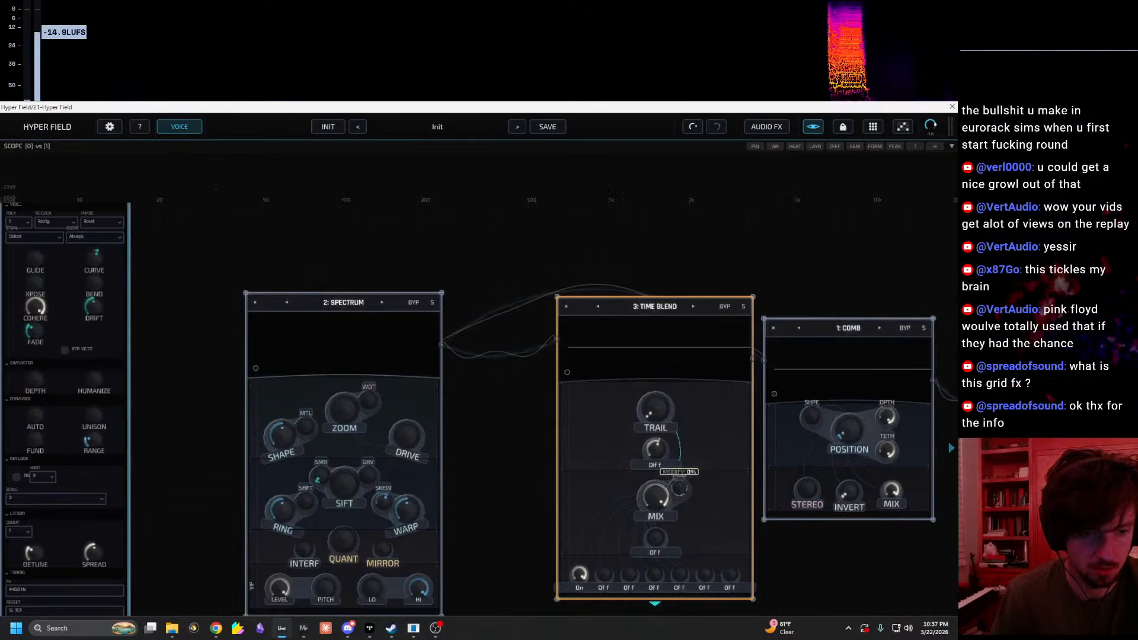
{"action": "left_click_drag", "start_coordinate": [522, 457], "coordinate": [470, 351]}
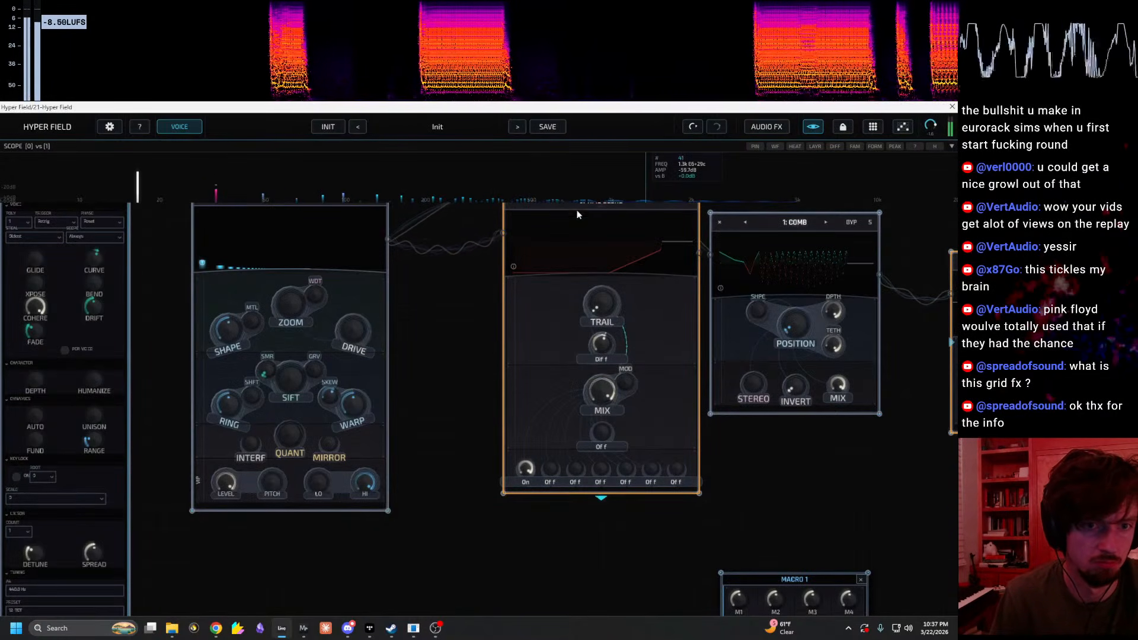
Step: Reset the current patch to the Init state
{"action": "left_click", "coordinate": [327, 125]}
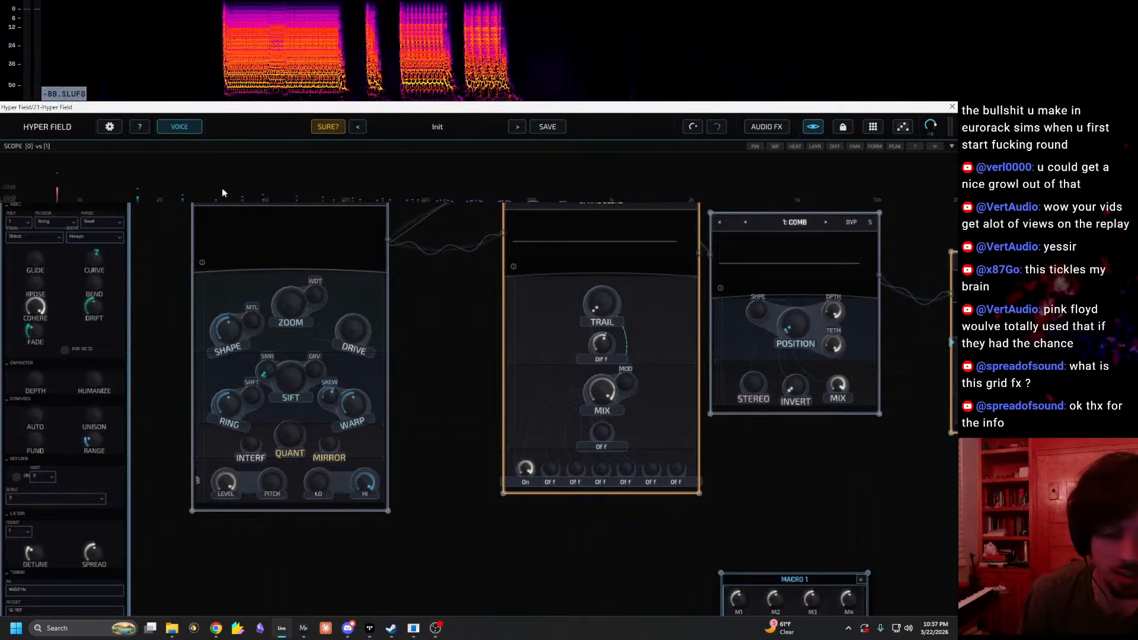
Step: In Ableton Live, toggle the Instant Sine Compression rack's activation and fold the Roar device, then return to the Hyper Field plugin
{"action": "left_click", "coordinate": [282, 628]}
{"action": "left_click_drag", "start_coordinate": [504, 112], "coordinate": [958, 273]}
{"action": "left_click", "coordinate": [366, 508]}
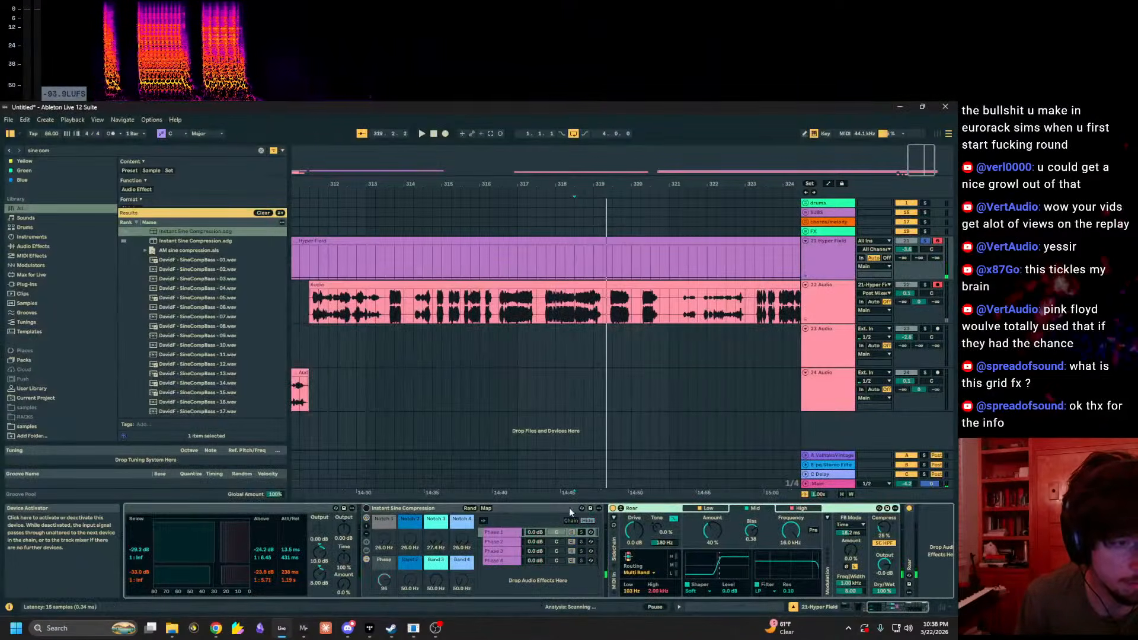
{"action": "double_click", "coordinate": [633, 509]}
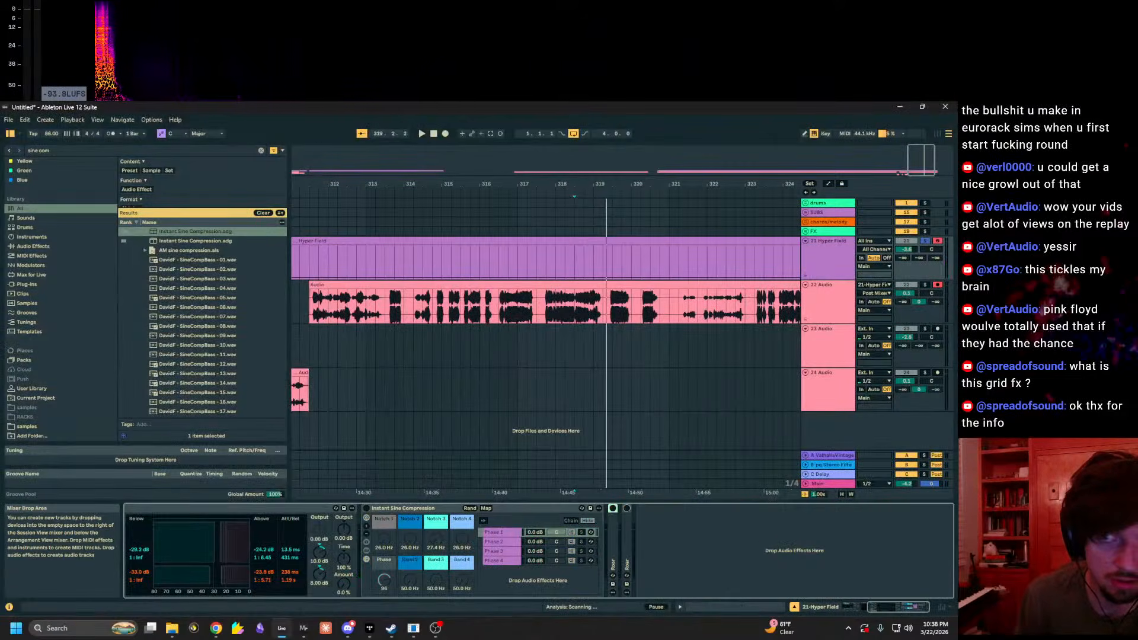
{"action": "left_click_drag", "start_coordinate": [957, 177], "coordinate": [442, 103]}
Step: Browse the available sound sources in the node library's generator category
{"action": "left_click_drag", "start_coordinate": [305, 366], "coordinate": [171, 534]}
{"action": "left_click_drag", "start_coordinate": [574, 482], "coordinate": [632, 475]}
{"action": "scroll", "coordinate": [618, 469], "scroll_direction": "up", "scroll_amount": 1}
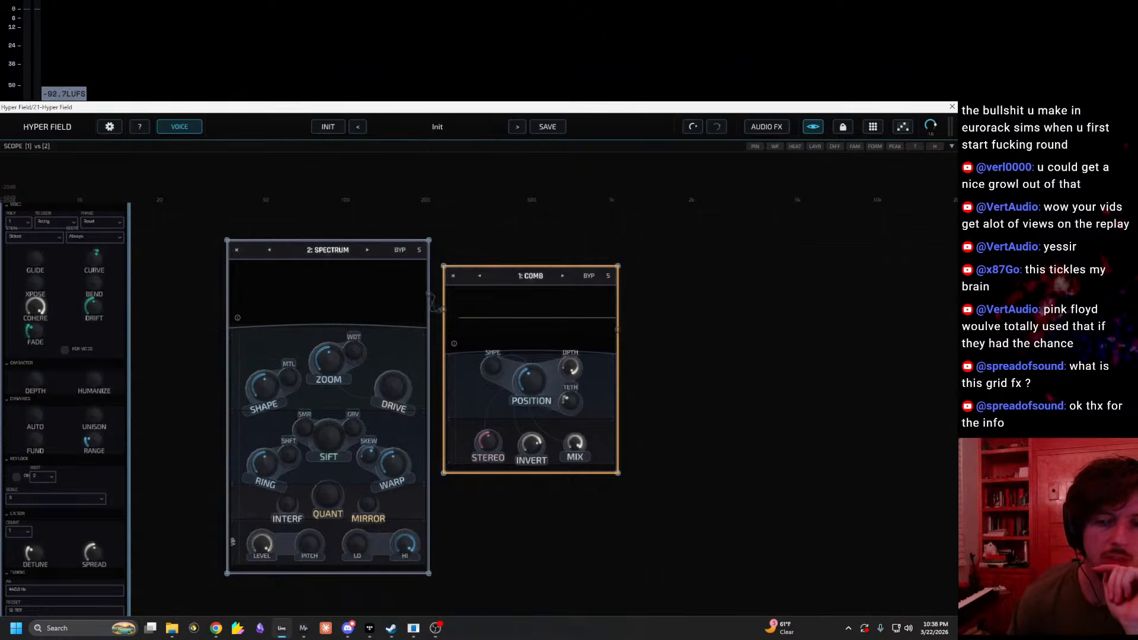
{"action": "right_click", "coordinate": [667, 419]}
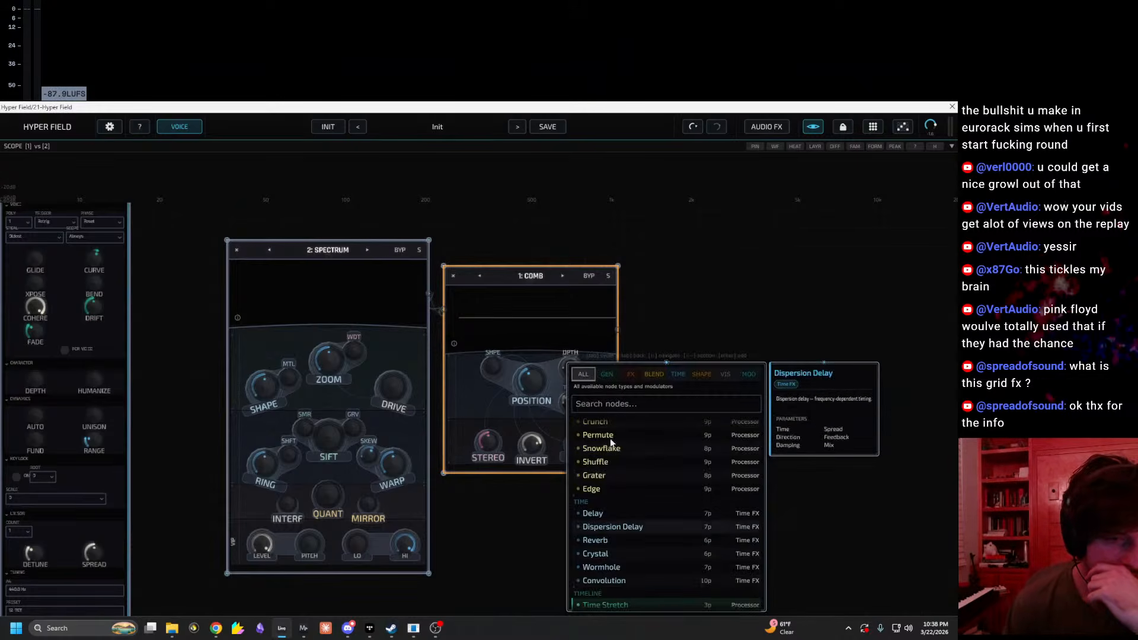
{"action": "left_click", "coordinate": [605, 374]}
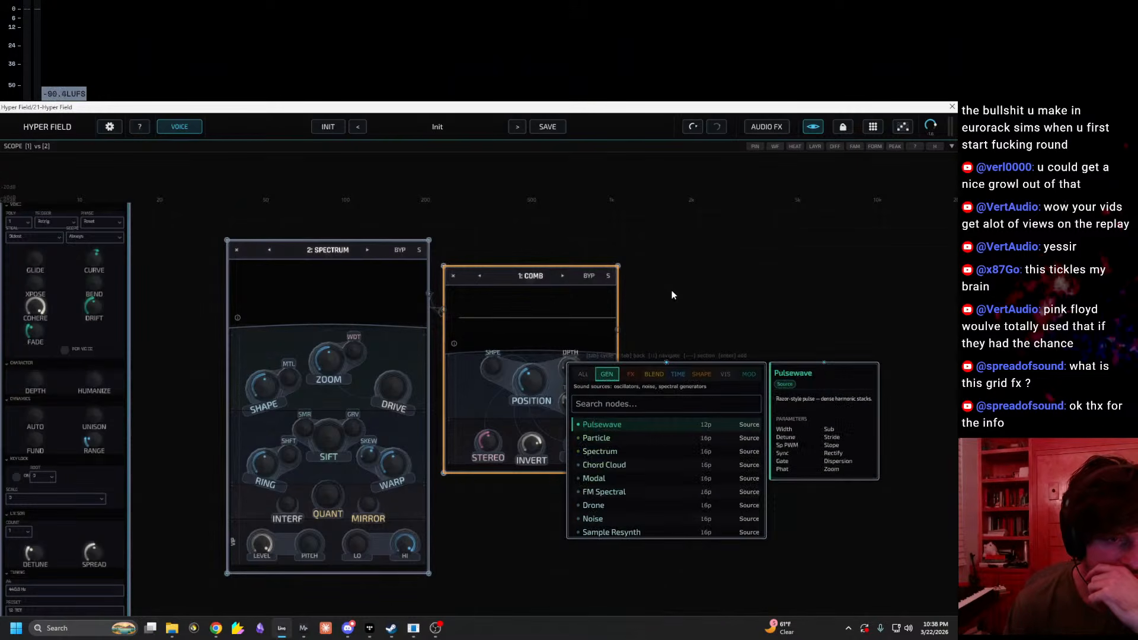
{"action": "left_click", "coordinate": [470, 290]}
Step: Change the Spectrum source node to FM Spectral
{"action": "left_click", "coordinate": [371, 248]}
{"action": "left_click", "coordinate": [371, 248]}
{"action": "left_click", "coordinate": [371, 249]}
{"action": "left_click", "coordinate": [371, 248]}
{"action": "left_click", "coordinate": [272, 246]}
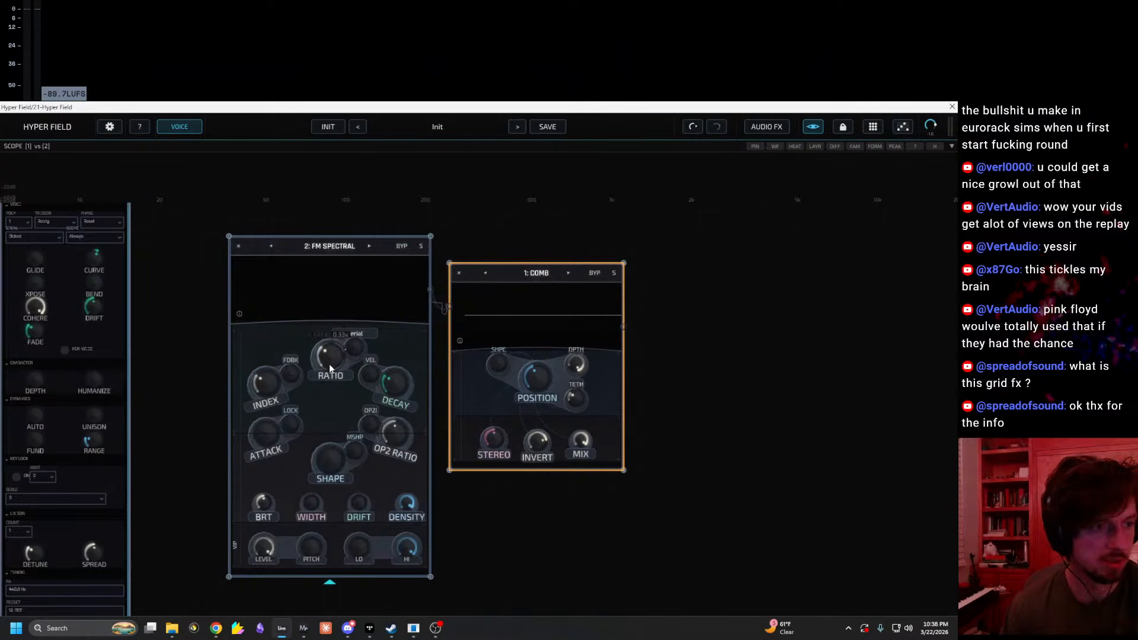
Step: Raise the FM Spectral node's Index and lengthen the release of the global amp envelope
{"action": "left_click_drag", "start_coordinate": [547, 544], "coordinate": [617, 412]}
{"action": "left_click_drag", "start_coordinate": [335, 252], "coordinate": [336, 229]}
{"action": "left_click_drag", "start_coordinate": [244, 342], "coordinate": [284, 271]}
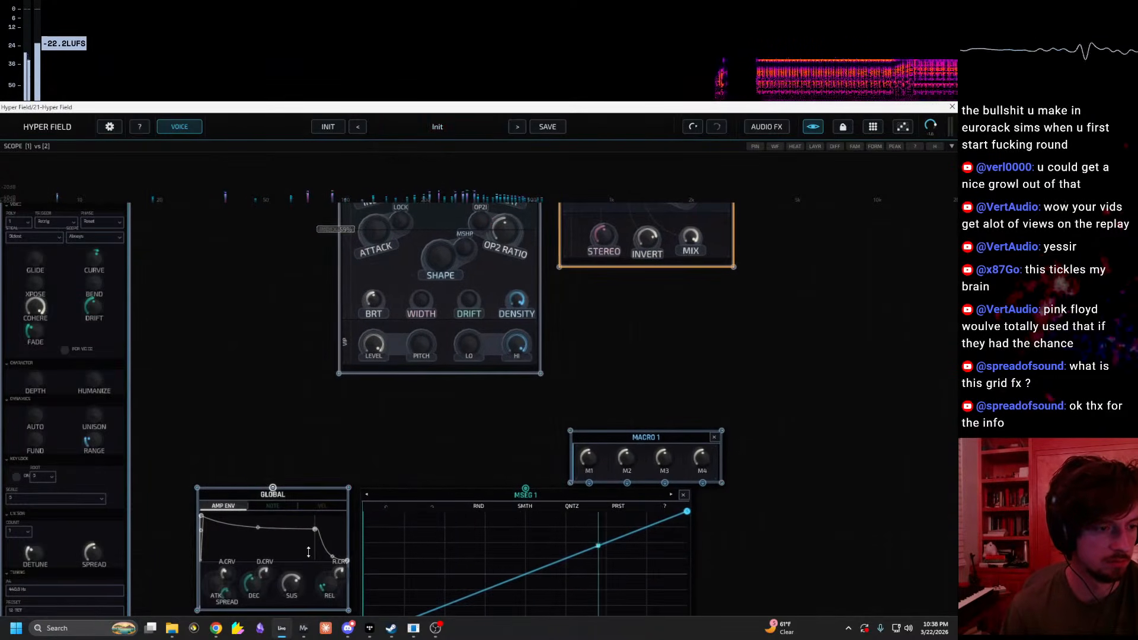
{"action": "left_click_drag", "start_coordinate": [330, 584], "coordinate": [346, 553]}
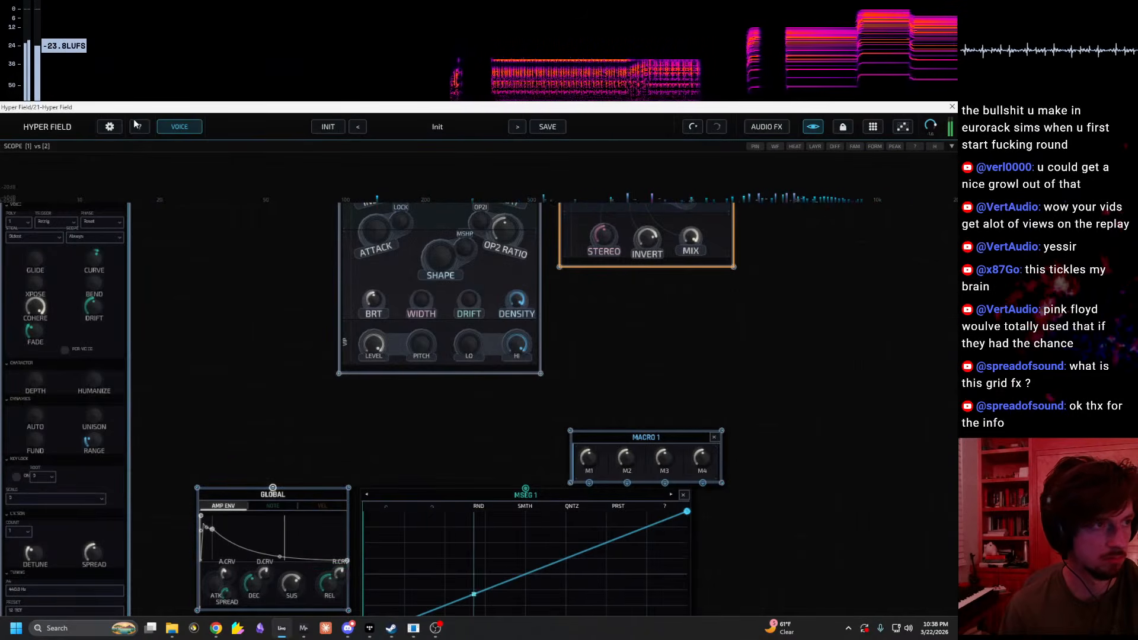
Step: Hide the scope display above the node canvas
{"action": "left_click", "coordinate": [110, 126]}
{"action": "left_click", "coordinate": [110, 126]}
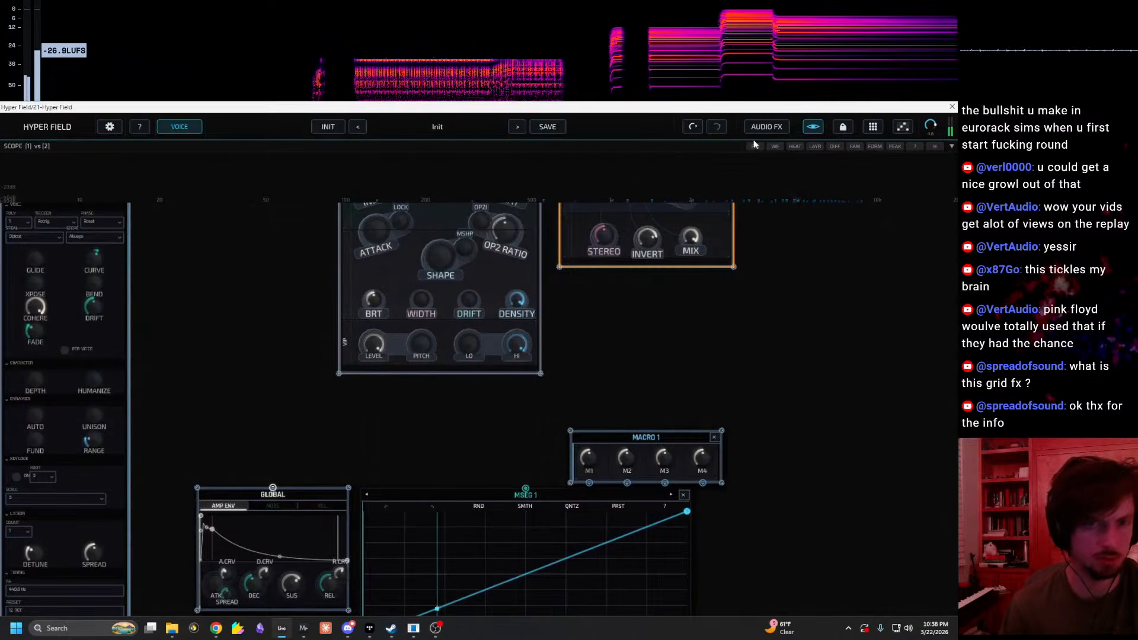
{"action": "left_click", "coordinate": [812, 126]}
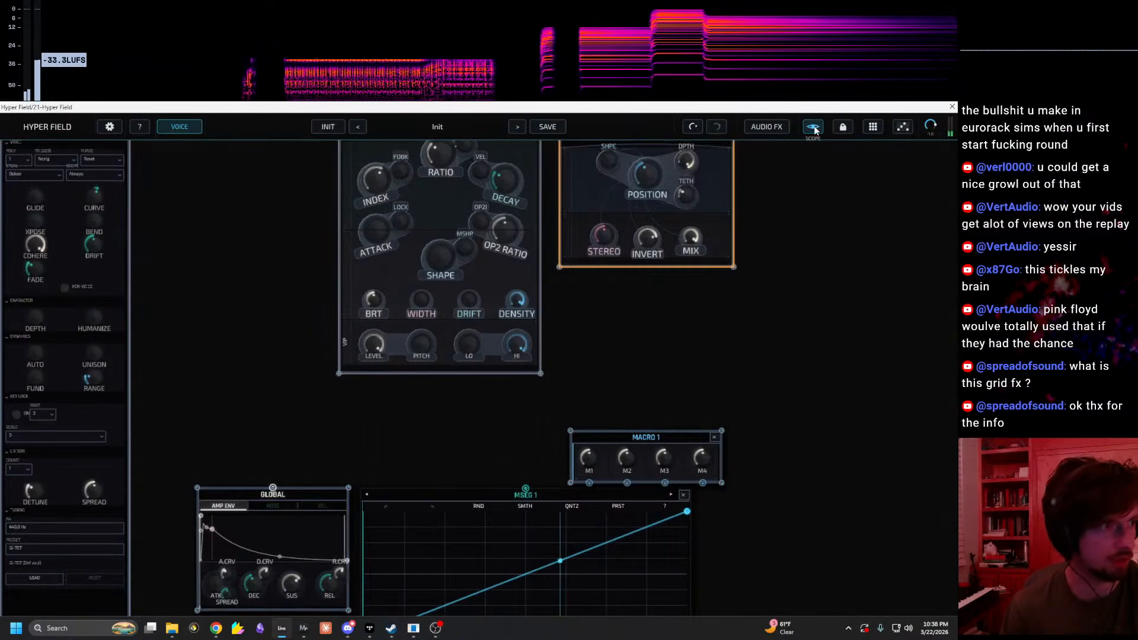
Step: Set the polyphony to 12 voices and try the toggle below the Fade knob
{"action": "left_click", "coordinate": [17, 160]}
{"action": "left_click", "coordinate": [27, 287]}
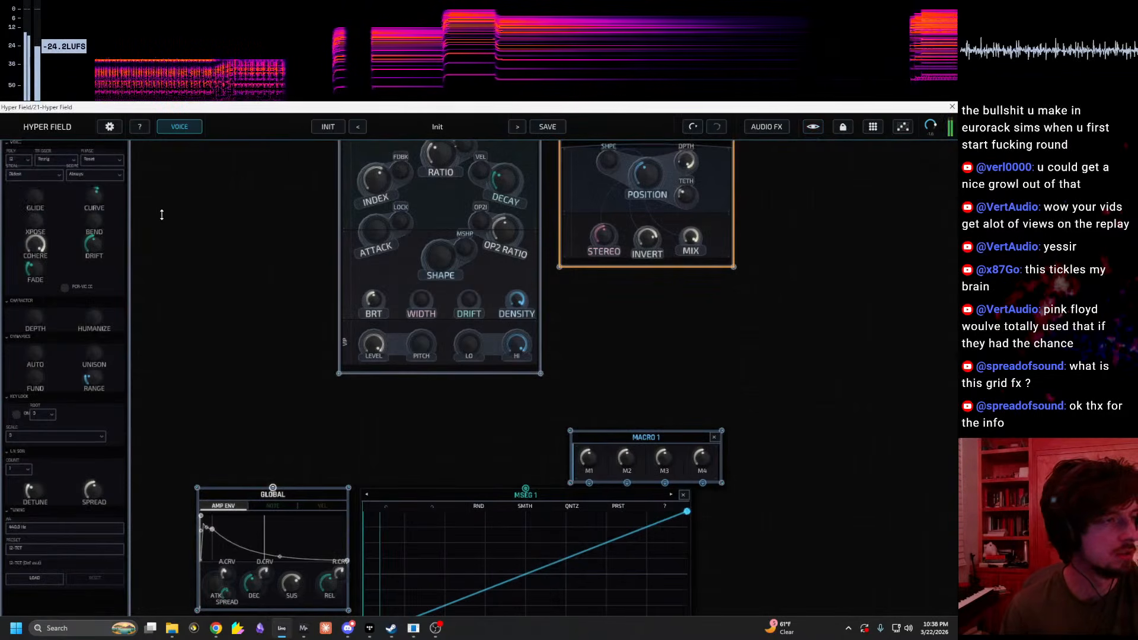
{"action": "left_click", "coordinate": [65, 288]}
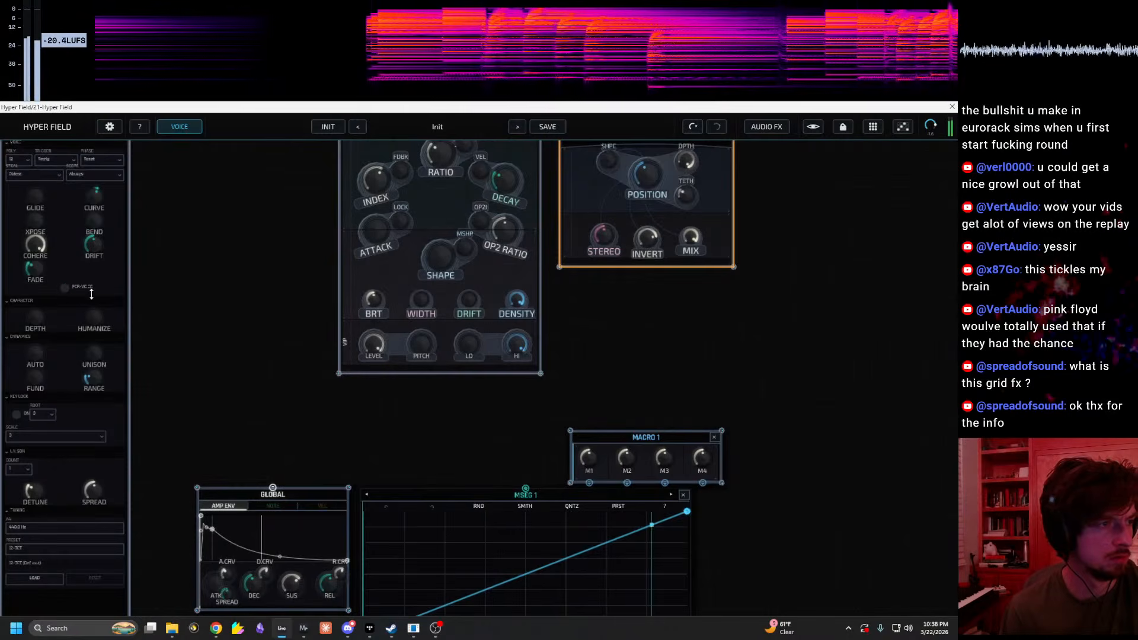
Step: Set the FM Spectral node's Feedback to about 50% and readjust its Index
{"action": "left_click_drag", "start_coordinate": [239, 288], "coordinate": [184, 467]}
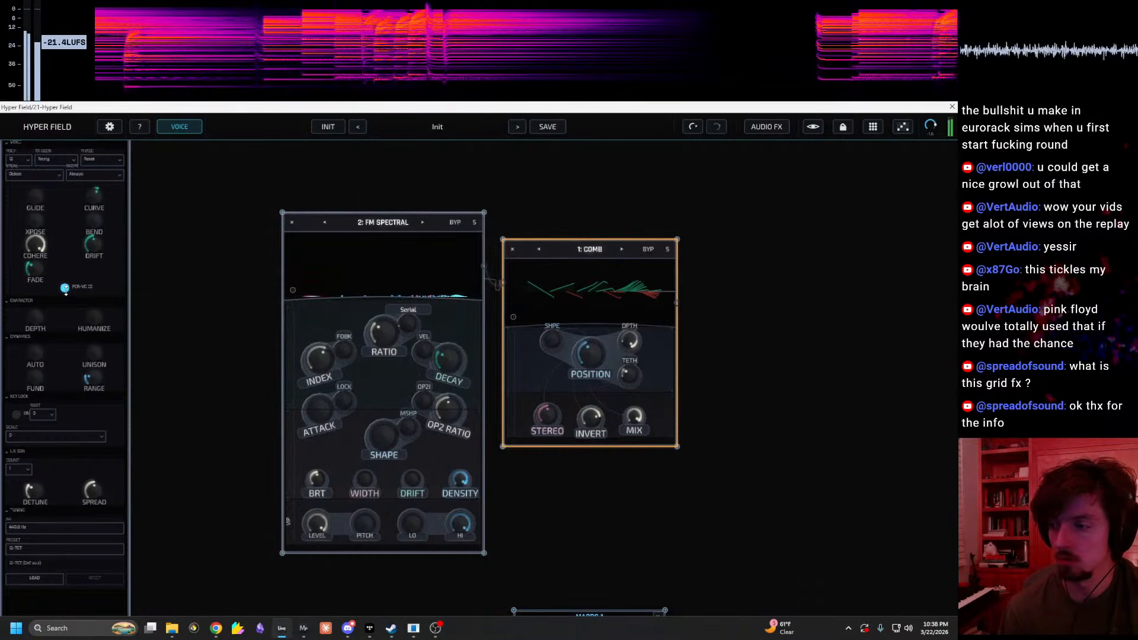
{"action": "left_click_drag", "start_coordinate": [257, 465], "coordinate": [276, 438]}
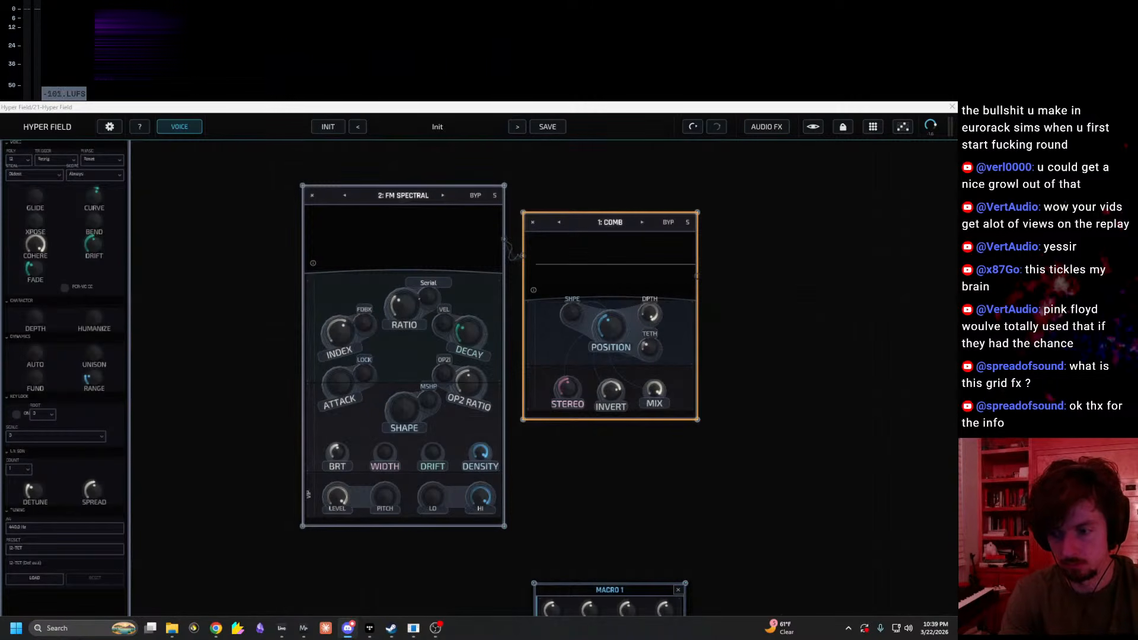
{"action": "left_click_drag", "start_coordinate": [271, 293], "coordinate": [267, 294]}
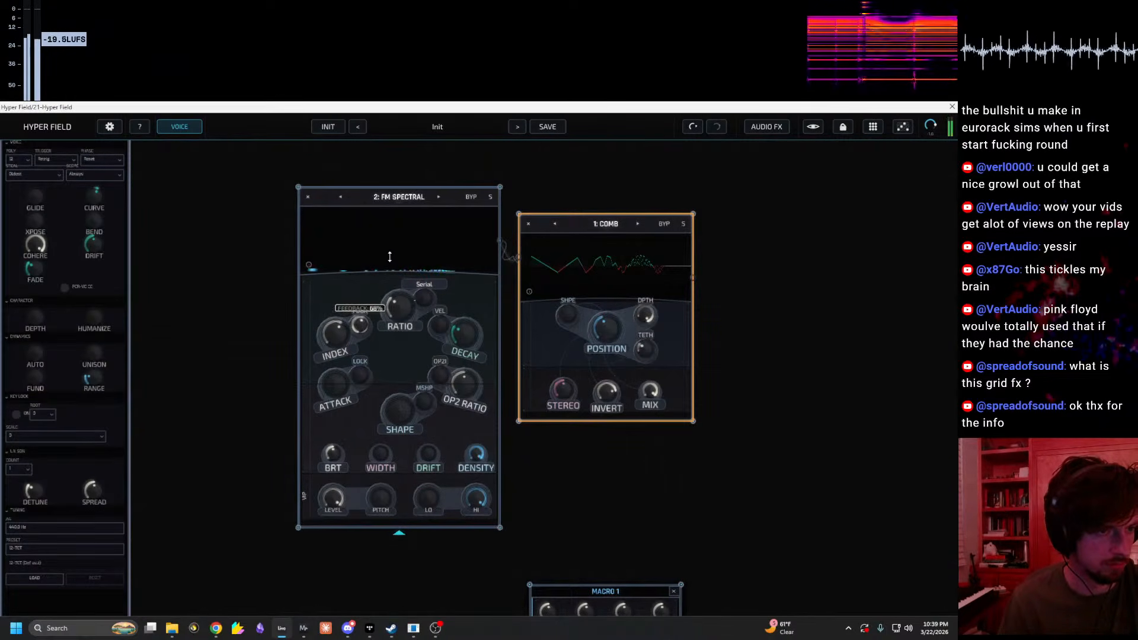
{"action": "scroll", "coordinate": [235, 366], "scroll_direction": "up", "scroll_amount": 3}
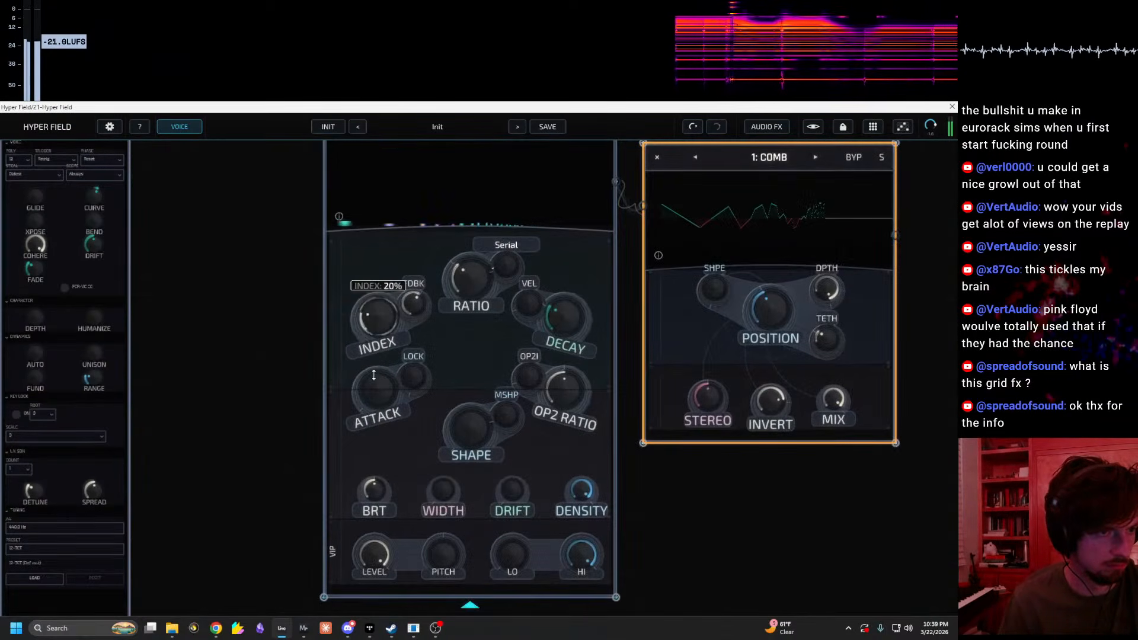
{"action": "left_click_drag", "start_coordinate": [384, 322], "coordinate": [384, 301]}
Step: Readjust the global amp envelope's release and move the Macro 1 node closer to the Global node
{"action": "left_click_drag", "start_coordinate": [712, 512], "coordinate": [368, 503]}
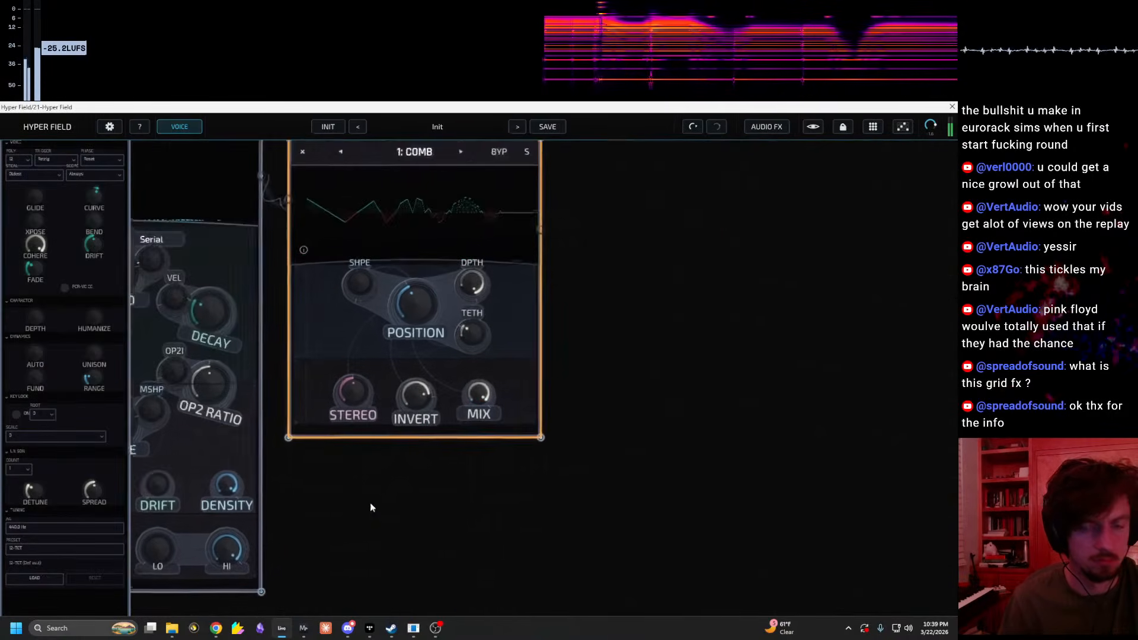
{"action": "scroll", "coordinate": [572, 536], "scroll_direction": "down", "scroll_amount": 3}
{"action": "left_click_drag", "start_coordinate": [579, 533], "coordinate": [767, 313]}
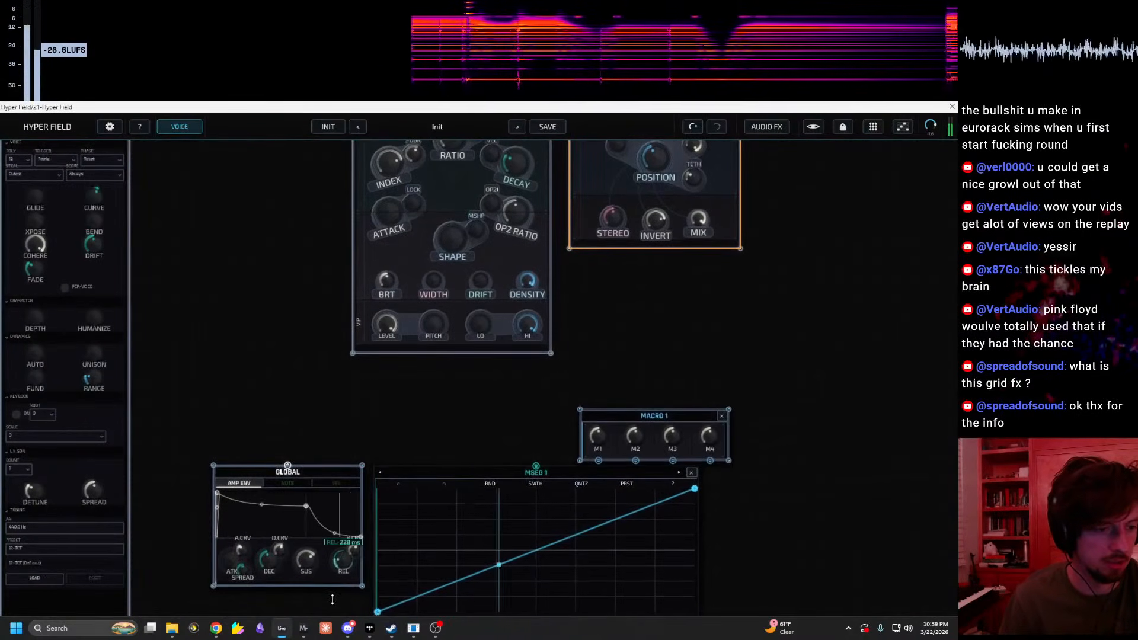
{"action": "left_click_drag", "start_coordinate": [603, 440], "coordinate": [577, 447]}
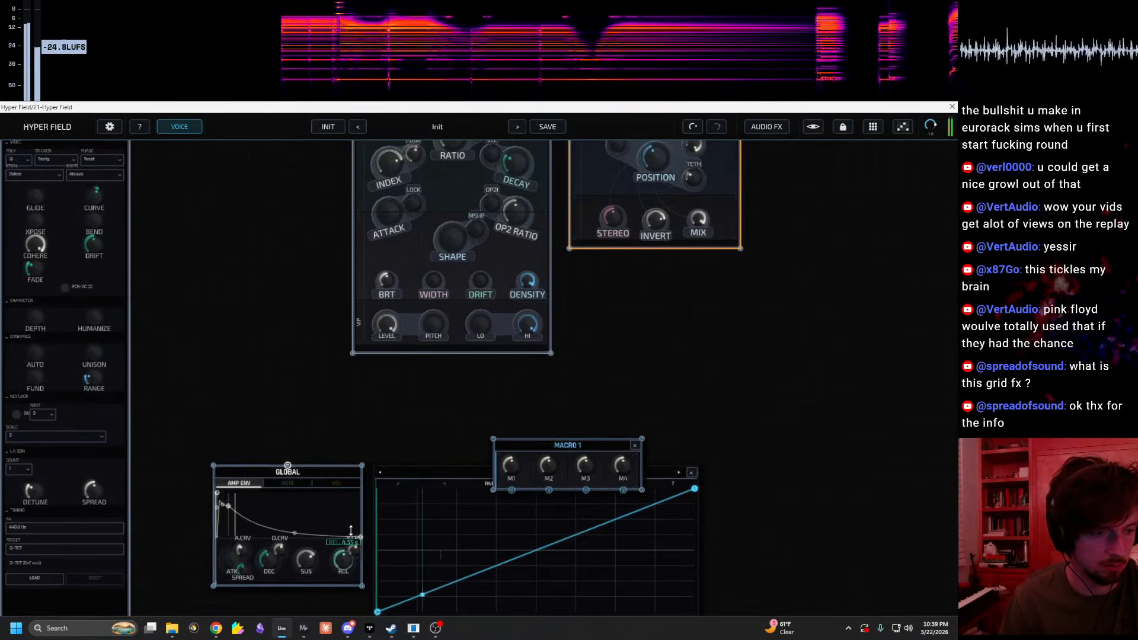
{"action": "left_click_drag", "start_coordinate": [646, 368], "coordinate": [566, 417]}
{"action": "left_click_drag", "start_coordinate": [702, 366], "coordinate": [581, 450]}
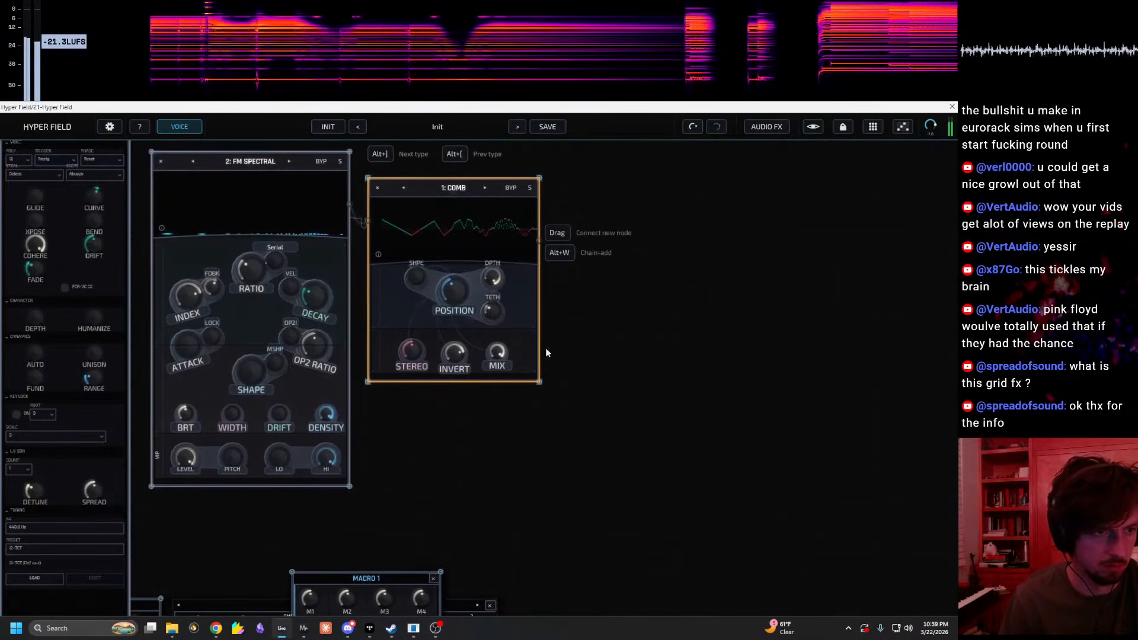
Step: Sweep the Comb node's Position and reshape the FM Spectral source with more Feedback, Attack and Velocity in Parallel mode
{"action": "left_click_drag", "start_coordinate": [449, 286], "coordinate": [476, 244]}
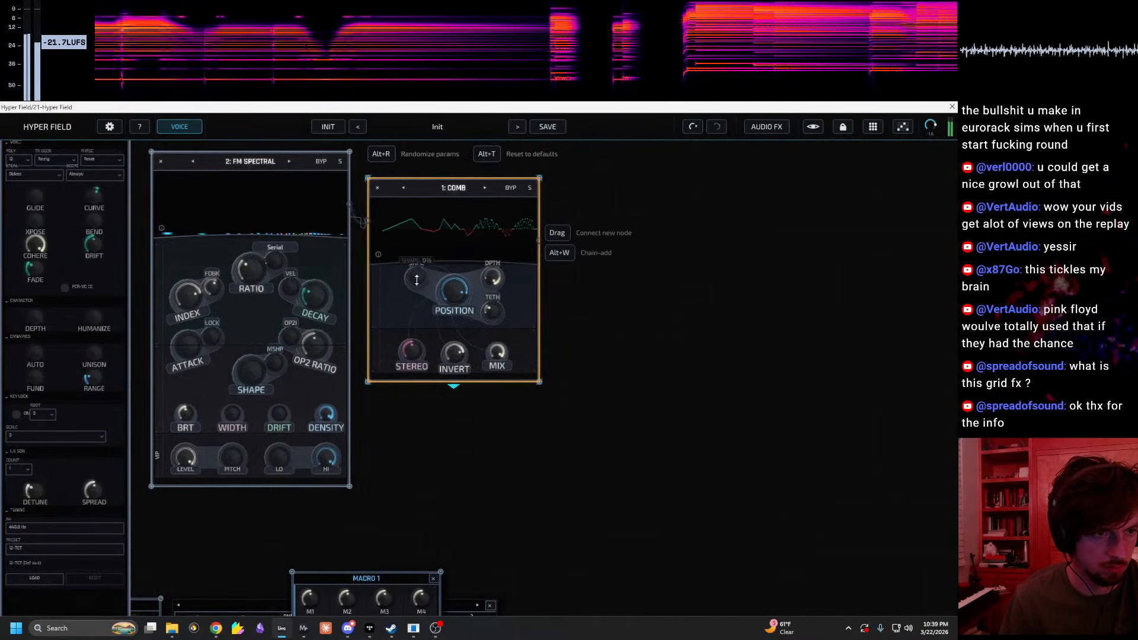
{"action": "left_click_drag", "start_coordinate": [449, 289], "coordinate": [447, 316]}
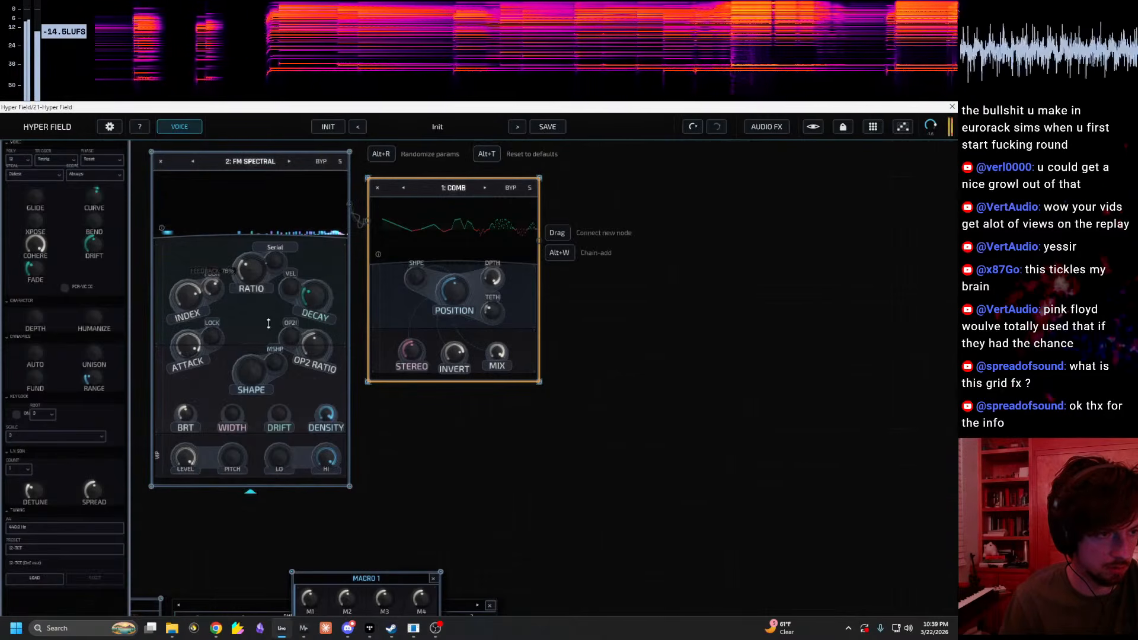
{"action": "left_click_drag", "start_coordinate": [287, 290], "coordinate": [285, 217]}
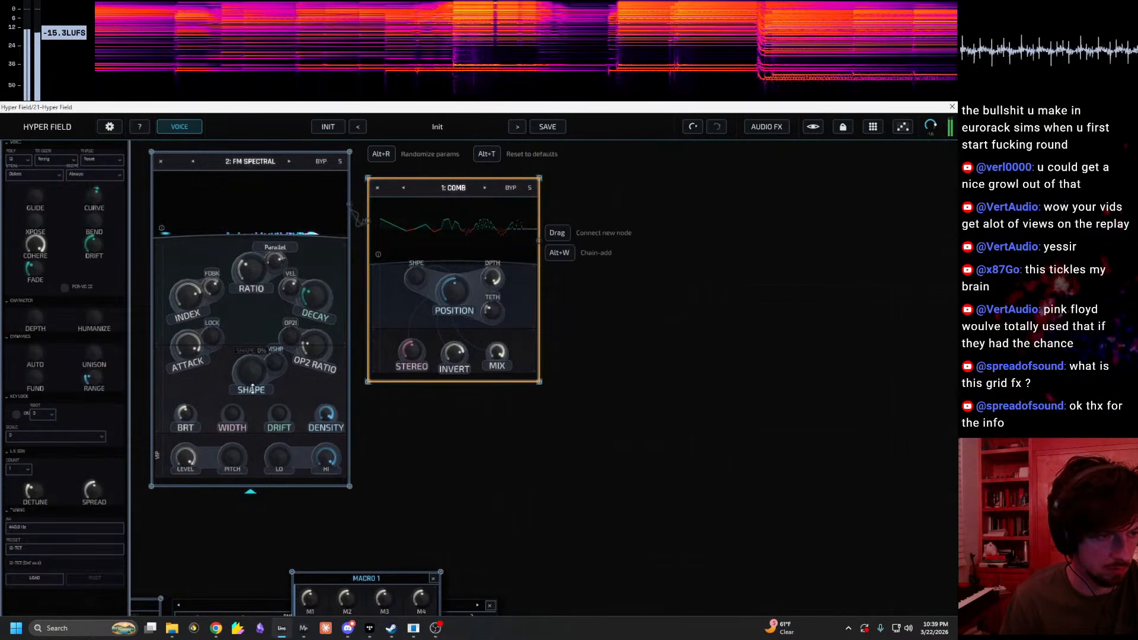
{"action": "left_click_drag", "start_coordinate": [279, 419], "coordinate": [274, 351]}
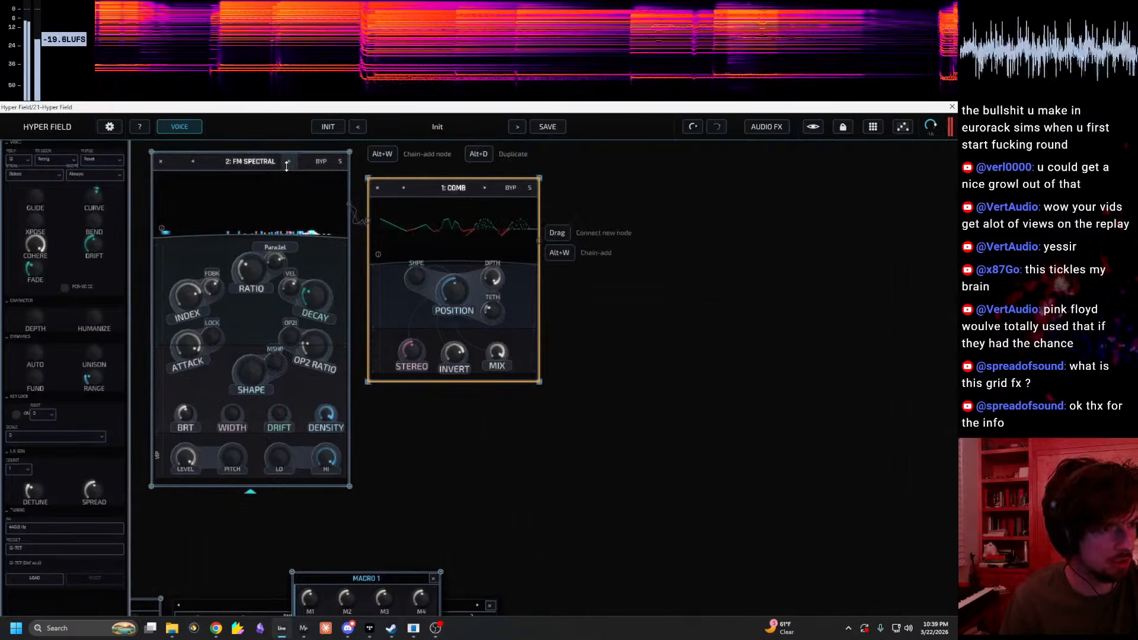
{"action": "left_click_drag", "start_coordinate": [480, 289], "coordinate": [487, 334]}
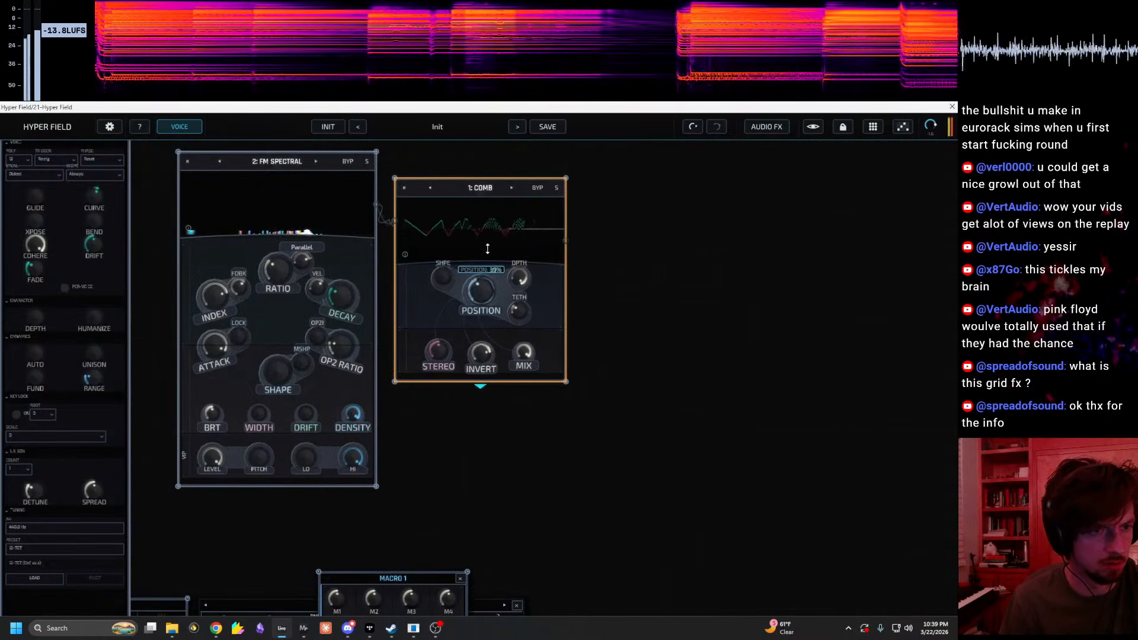
Step: Audition other effect types in place of Comb, cycling through Morph, Gap, Formant and Resonant Peaks to Band Pass
{"action": "left_click", "coordinate": [511, 188]}
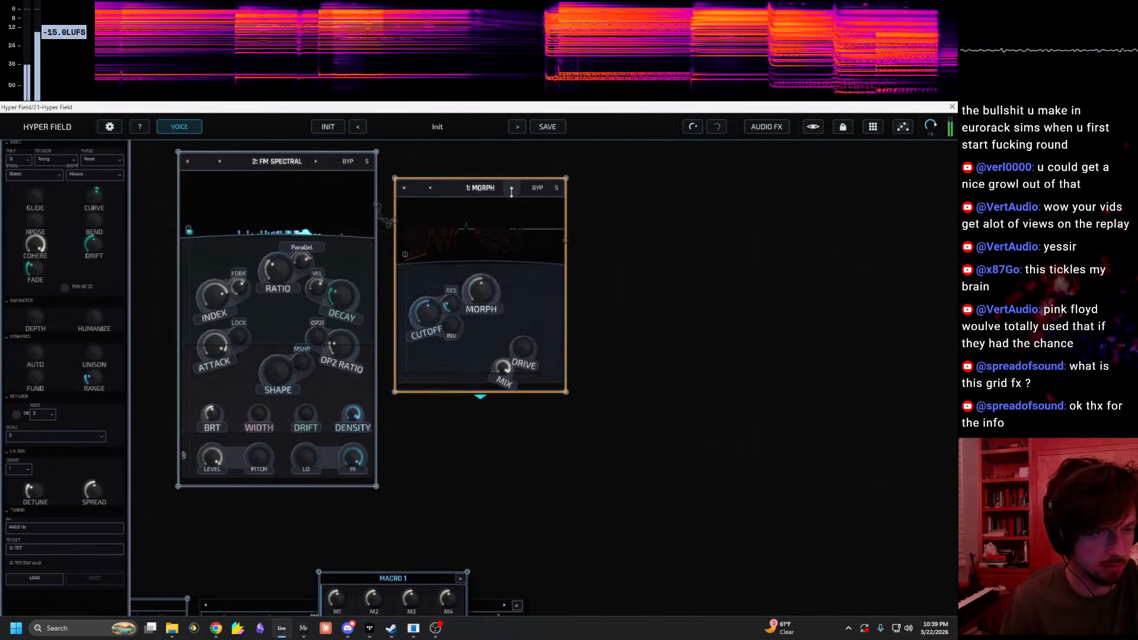
{"action": "left_click", "coordinate": [509, 188]}
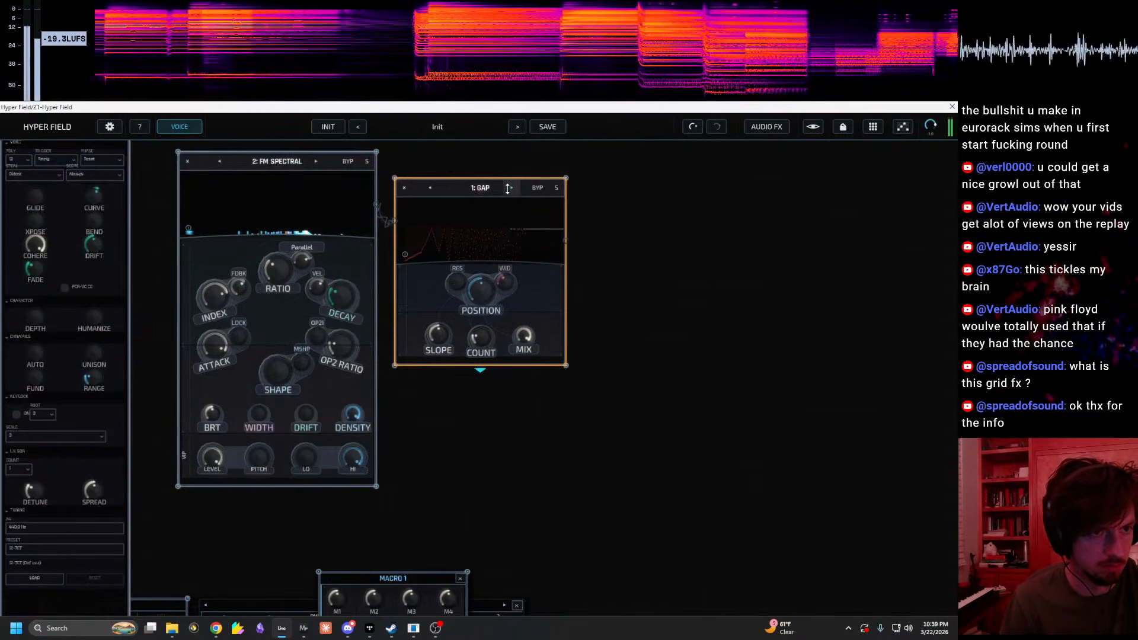
{"action": "left_click", "coordinate": [509, 188]}
{"action": "left_click", "coordinate": [508, 187]}
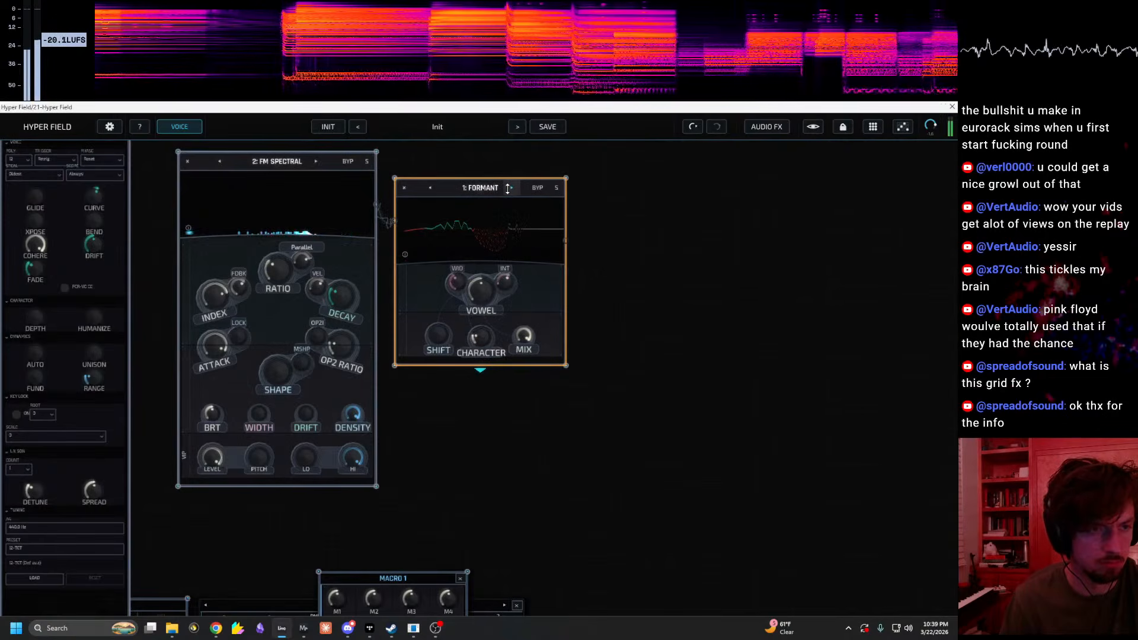
{"action": "left_click", "coordinate": [509, 188]}
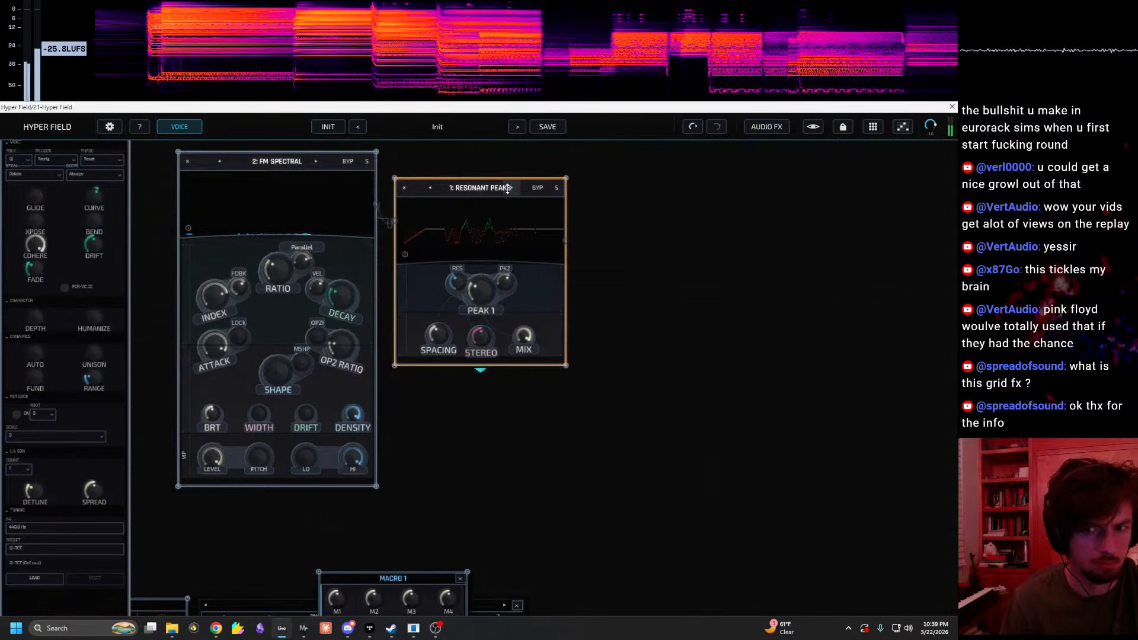
{"action": "left_click", "coordinate": [508, 188]}
{"action": "left_click", "coordinate": [509, 188]}
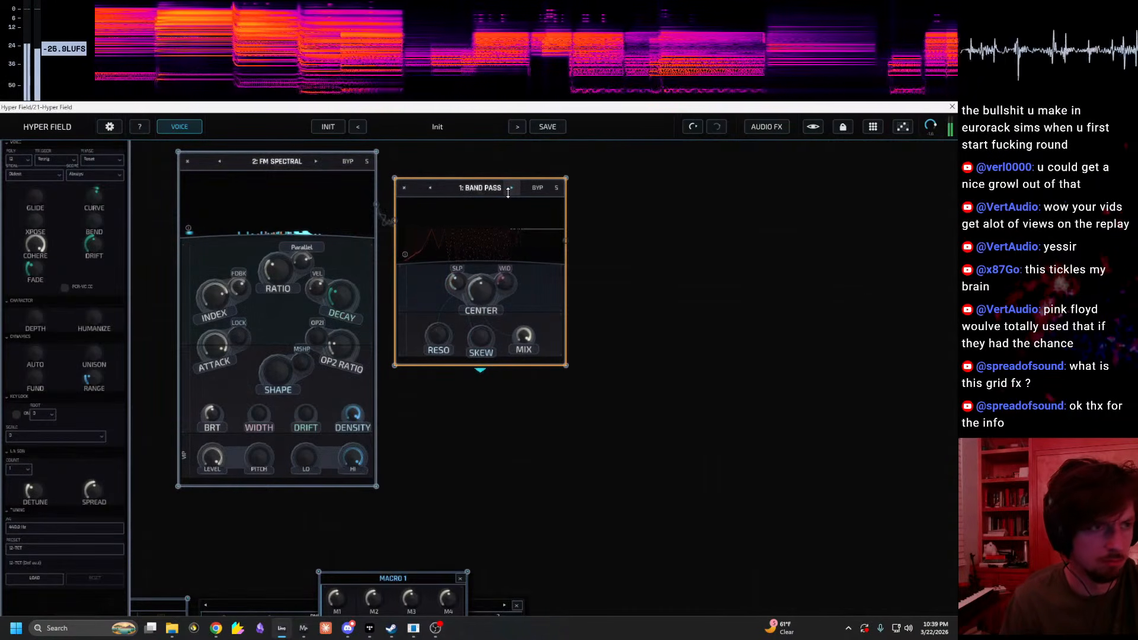
Step: Change the FM Spectral source to Drone and remove the Band Pass effect node
{"action": "left_click", "coordinate": [315, 161]}
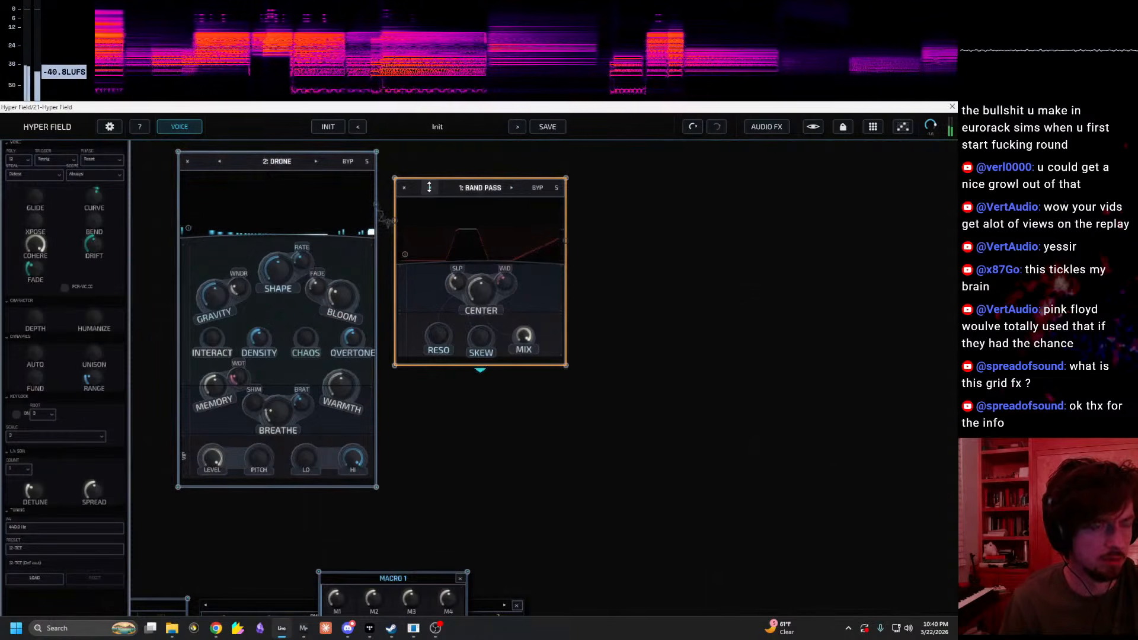
{"action": "left_click", "coordinate": [405, 187]}
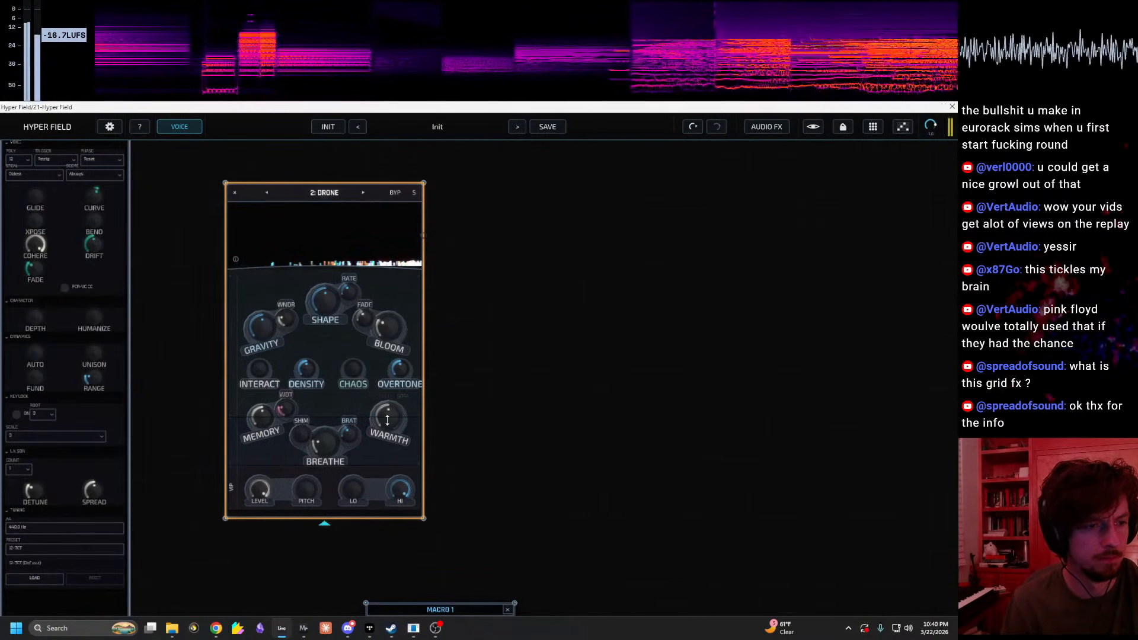
Step: Adjust the Drone node's Warmth, Breathe and Wander amounts and set its Shape to 0%
{"action": "left_click_drag", "start_coordinate": [406, 422], "coordinate": [412, 371]}
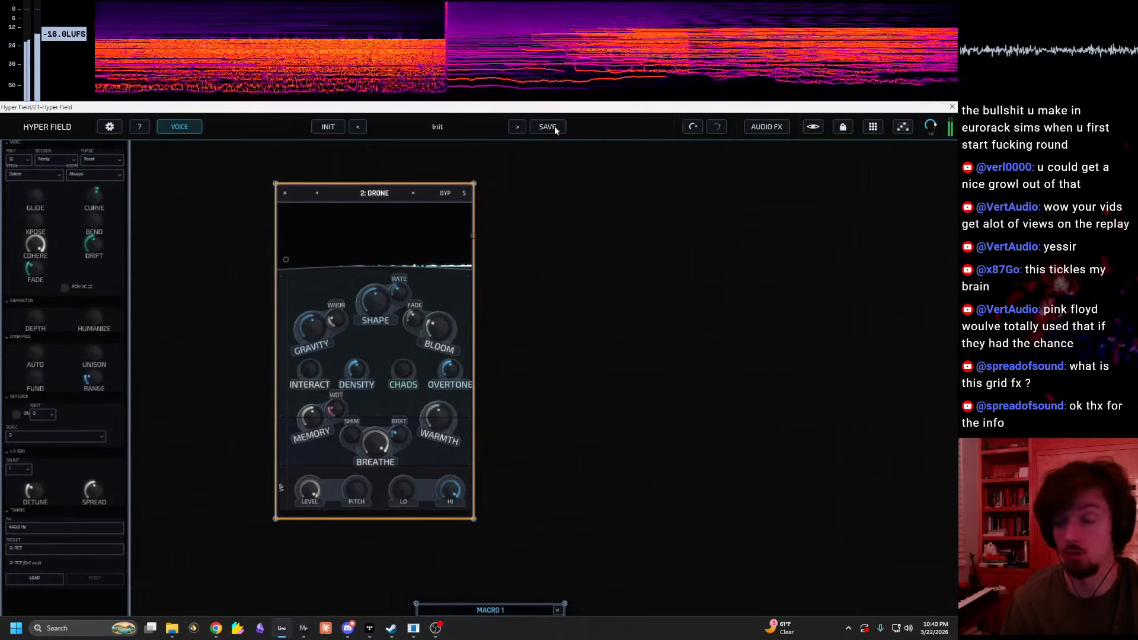
{"action": "scroll", "coordinate": [517, 494], "scroll_direction": "up", "scroll_amount": 2}
{"action": "left_click_drag", "start_coordinate": [517, 490], "coordinate": [545, 505]}
{"action": "left_click_drag", "start_coordinate": [291, 269], "coordinate": [311, 323]}
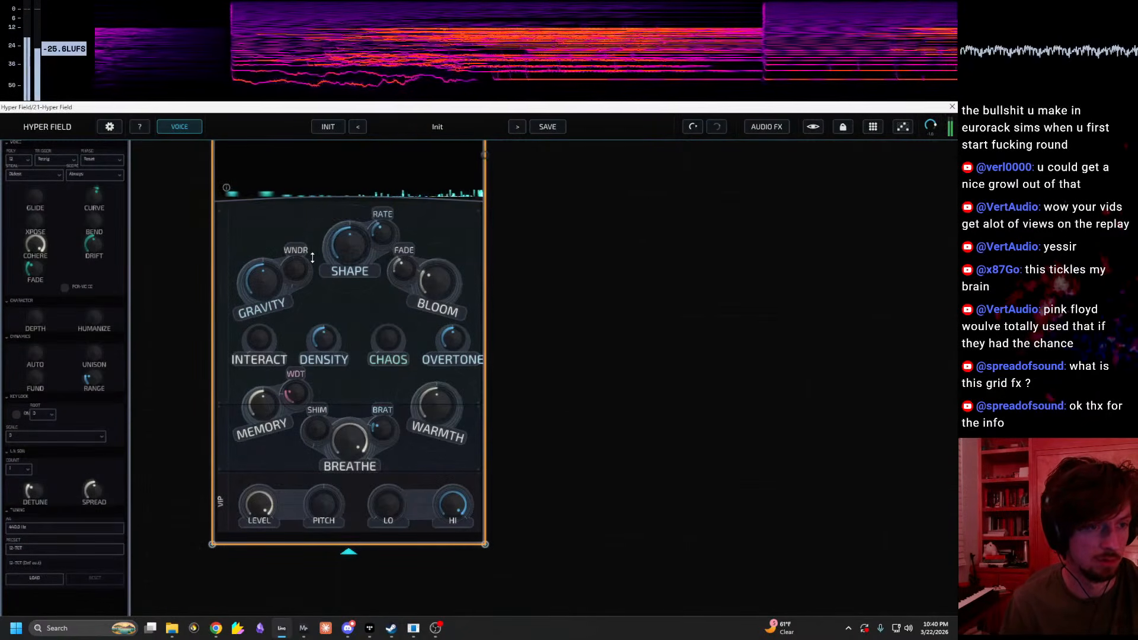
{"action": "left_click_drag", "start_coordinate": [312, 258], "coordinate": [348, 202]}
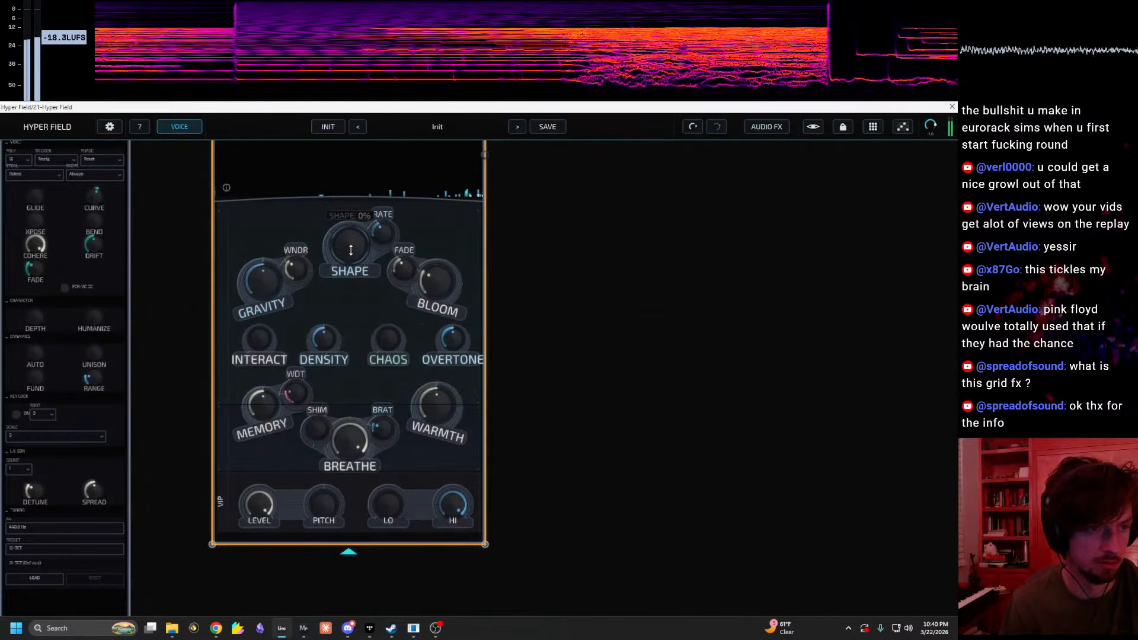
Step: Add a Time Stretch node, place it beside the Drone node and feed the Drone into it
{"action": "left_click_drag", "start_coordinate": [530, 301], "coordinate": [522, 335]}
{"action": "double_click", "coordinate": [572, 332]}
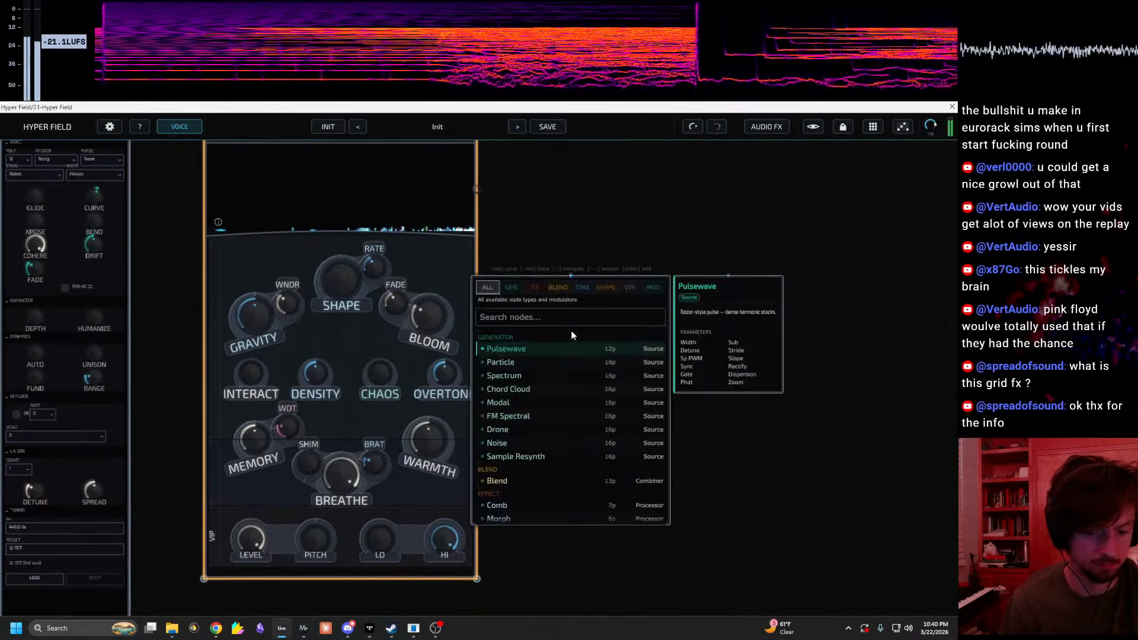
{"action": "type", "text": "time"}
{"action": "key", "text": "Return"}
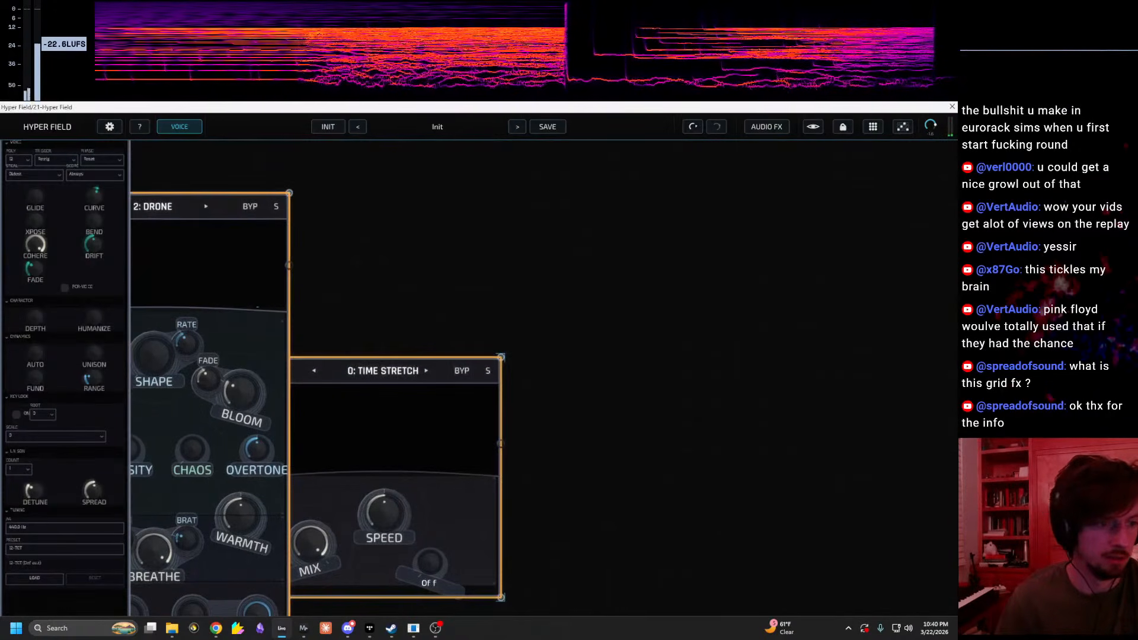
{"action": "left_click_drag", "start_coordinate": [456, 394], "coordinate": [582, 266]}
Step: Lower the Time Stretch node's Speed and bring its Mix down to zero
{"action": "left_click_drag", "start_coordinate": [605, 401], "coordinate": [589, 455]}
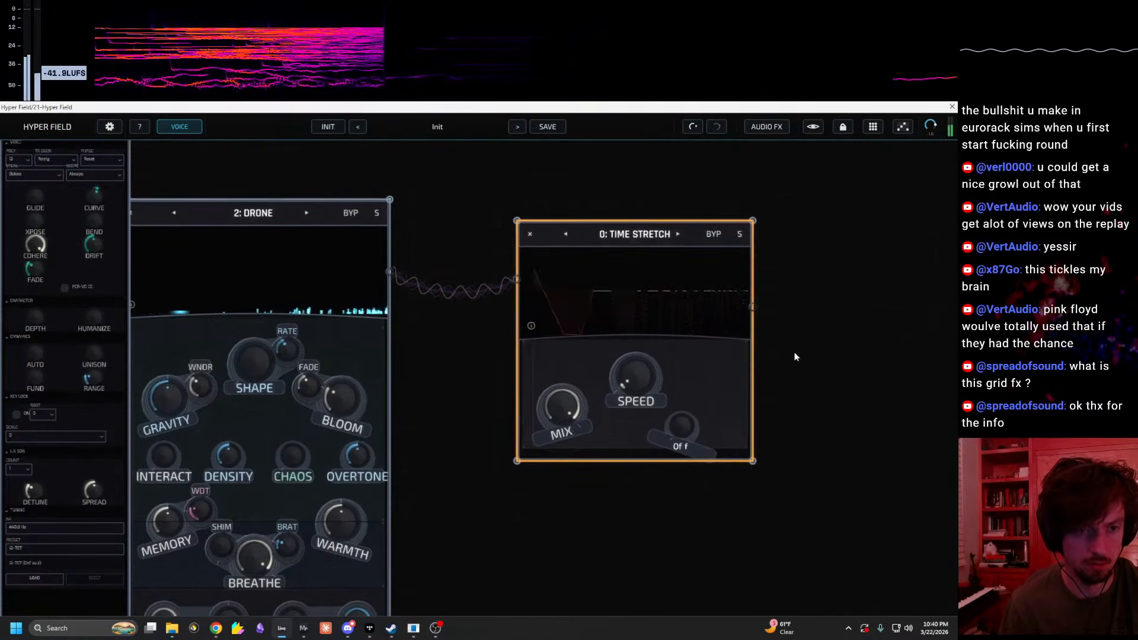
{"action": "left_click_drag", "start_coordinate": [501, 107], "coordinate": [599, 169]}
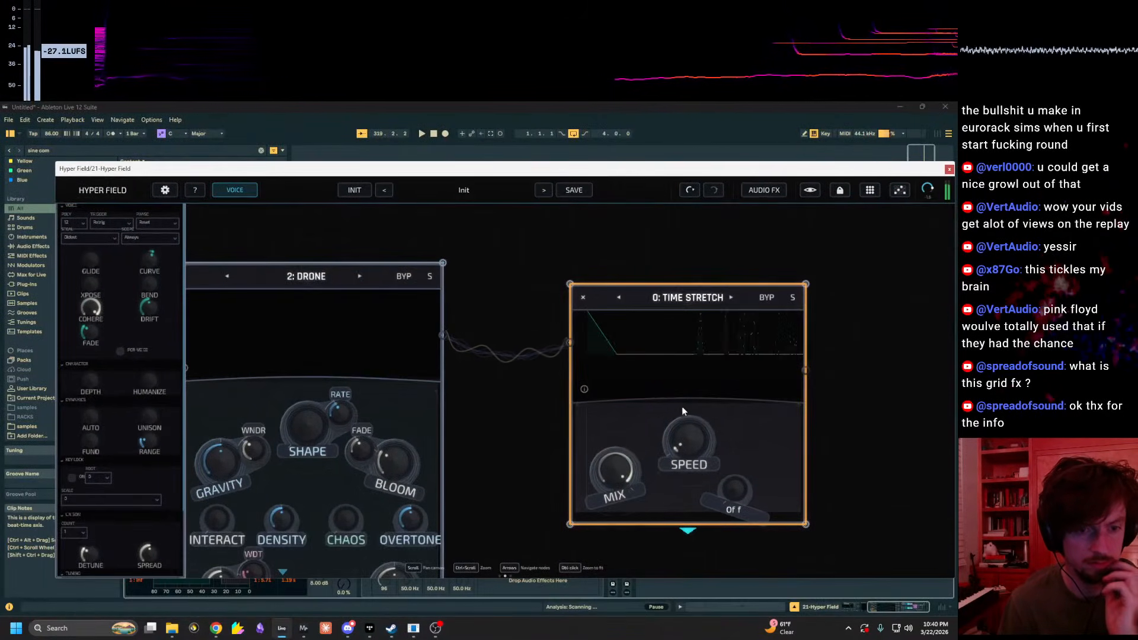
{"action": "left_click_drag", "start_coordinate": [616, 471], "coordinate": [512, 637]}
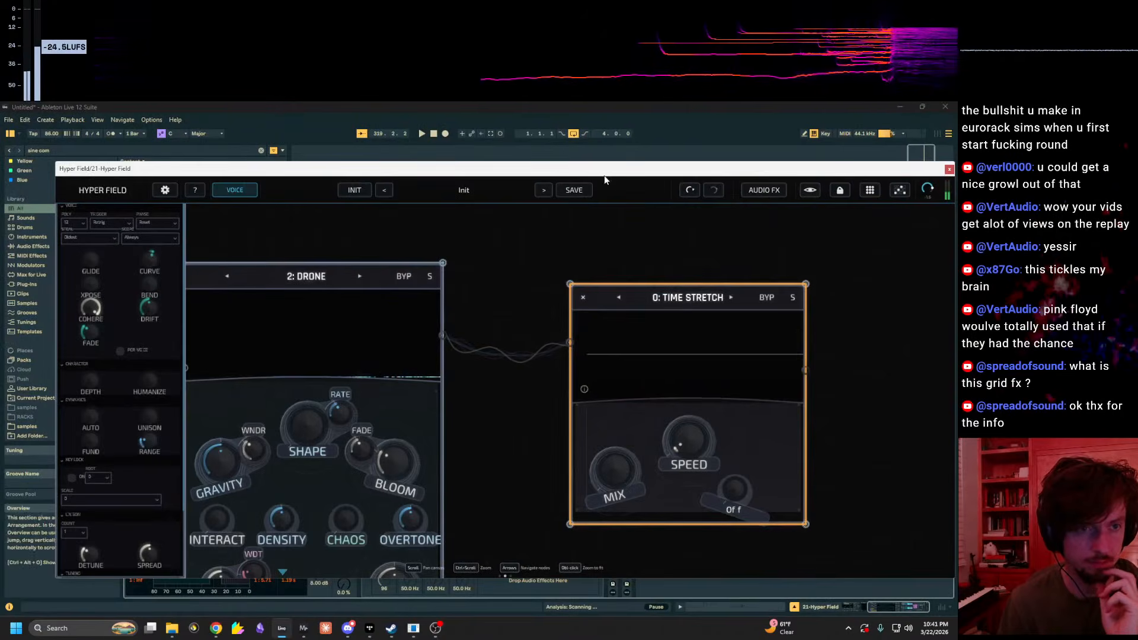
Step: Uncover the arrangement in Ableton Live, place the playhead after the recorded clips near bar 327 and start recording
{"action": "left_click_drag", "start_coordinate": [604, 172], "coordinate": [547, 420]}
{"action": "left_click_drag", "start_coordinate": [711, 184], "coordinate": [391, 180]}
{"action": "left_click", "coordinate": [569, 258]}
{"action": "left_click", "coordinate": [446, 136]}
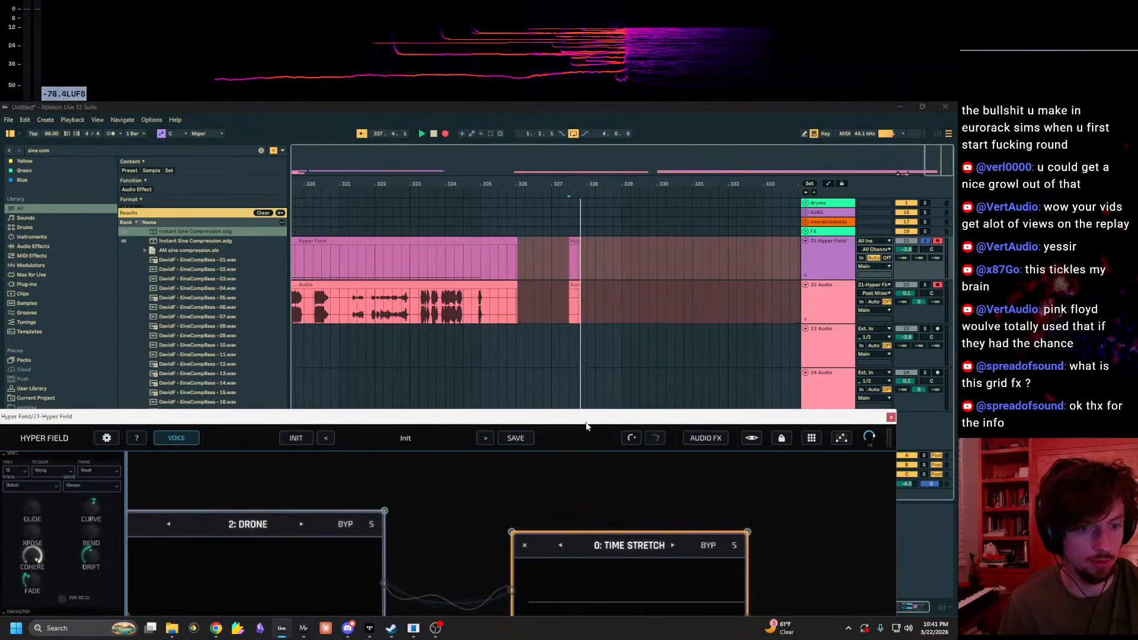
Step: Bring the Hyper Field window back into view, raise the Time Stretch Mix to 100% and adjust its Speed
{"action": "left_click_drag", "start_coordinate": [586, 421], "coordinate": [599, 129]}
{"action": "left_click_drag", "start_coordinate": [582, 431], "coordinate": [689, 331]}
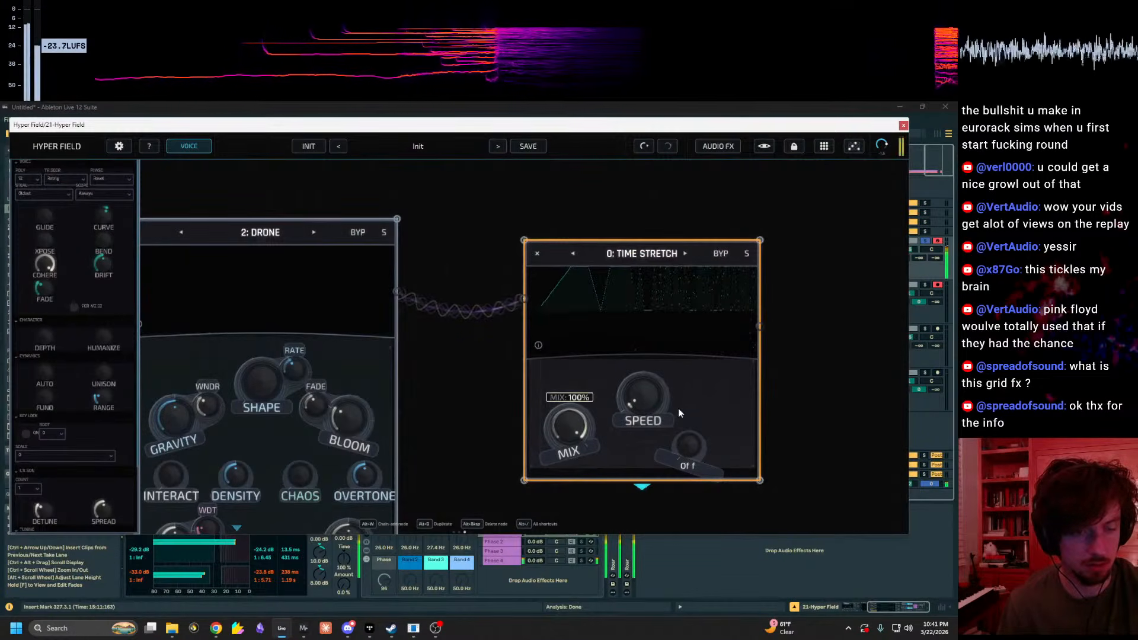
{"action": "mouse_move", "coordinate": [655, 398]}
{"action": "left_mouse_down"}
{"action": "mouse_move", "coordinate": [654, 346]}
{"action": "mouse_move", "coordinate": [648, 383]}
{"action": "left_mouse_up"}
Step: Replace the Time Stretch node with a fresh Time Stretch and feed the Drone into it
{"action": "right_click", "coordinate": [610, 258]}
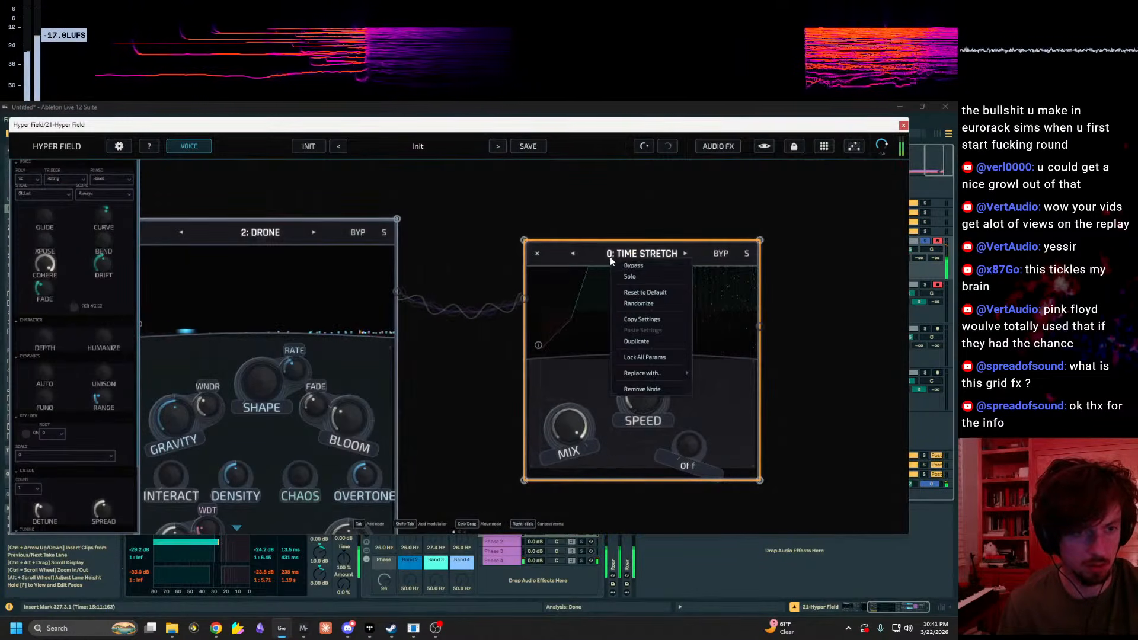
{"action": "left_click", "coordinate": [617, 254]}
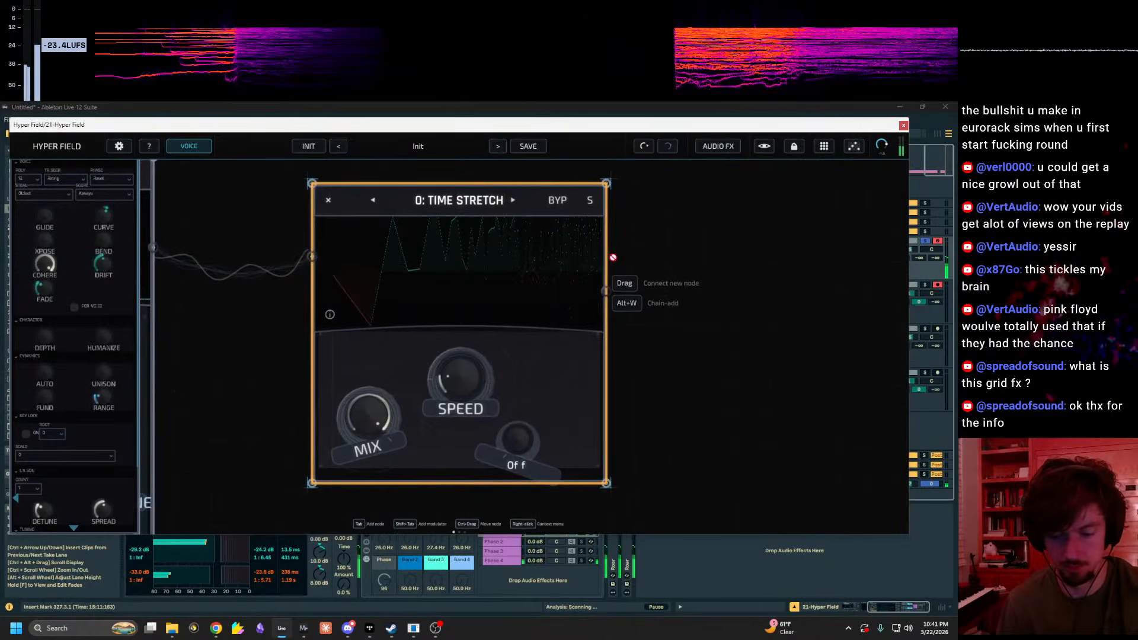
{"action": "key", "text": "Delete"}
{"action": "key", "text": "Tab"}
{"action": "type", "text": "time"}
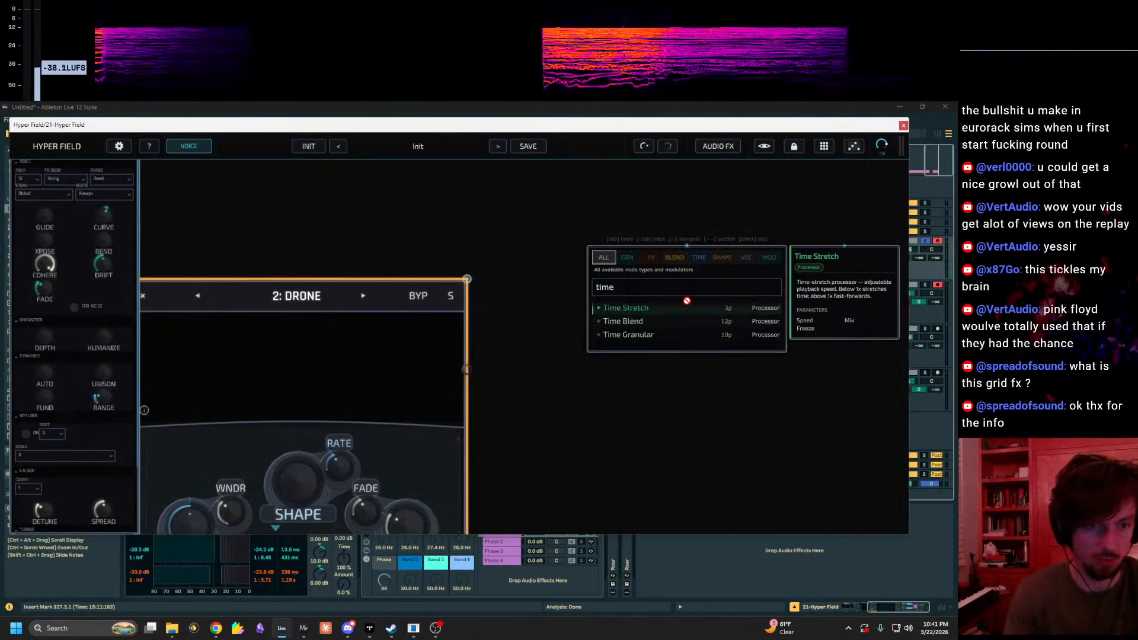
{"action": "key", "text": "Return"}
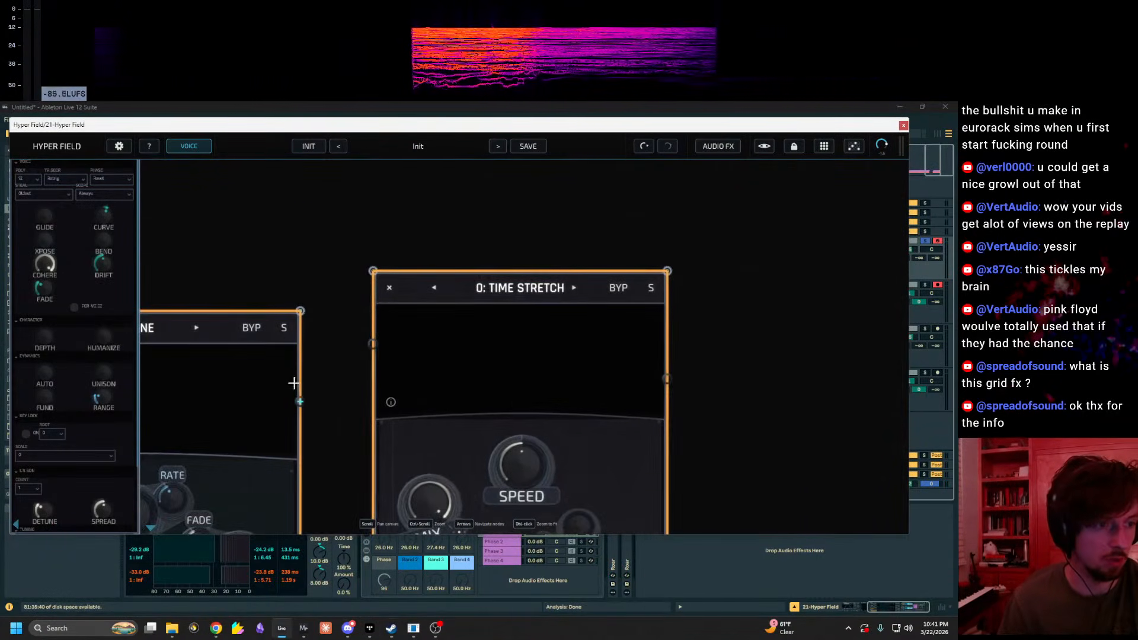
{"action": "scroll", "coordinate": [409, 230], "scroll_direction": "down", "scroll_amount": 3}
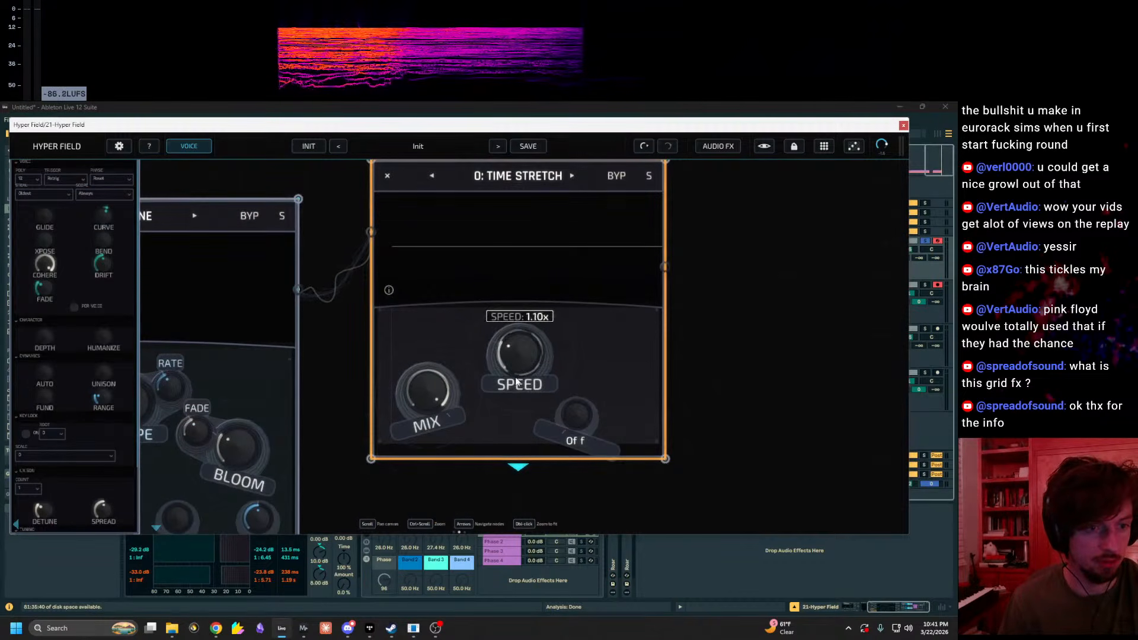
{"action": "scroll", "coordinate": [513, 393], "scroll_direction": "down", "scroll_amount": 5}
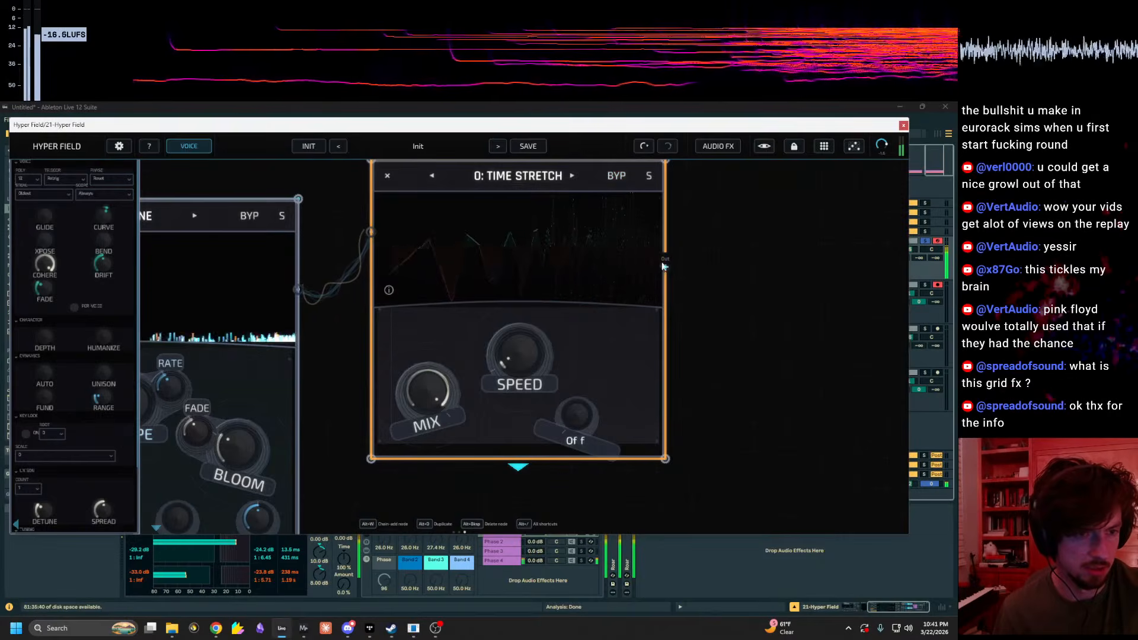
Step: Expand the Time Stretch node's extra controls and sweep its Speed up to about 1.94x and back down
{"action": "left_click", "coordinate": [525, 464]}
{"action": "mouse_move", "coordinate": [497, 355]}
{"action": "left_click_drag", "start_coordinate": [499, 354], "coordinate": [518, 321]}
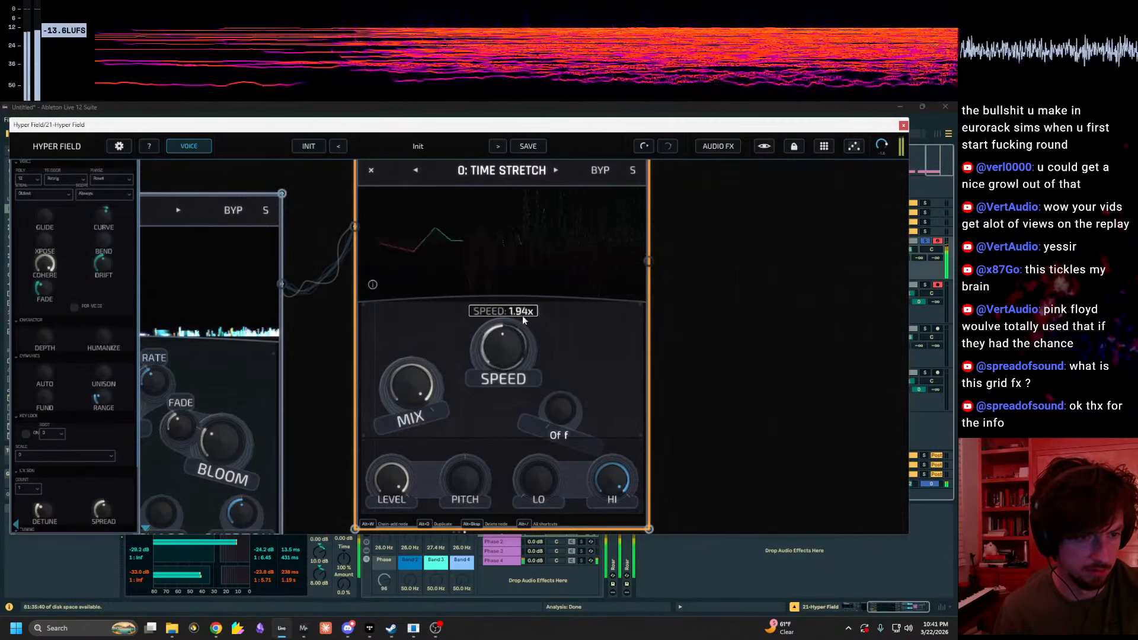
{"action": "left_click_drag", "start_coordinate": [507, 389], "coordinate": [508, 387]}
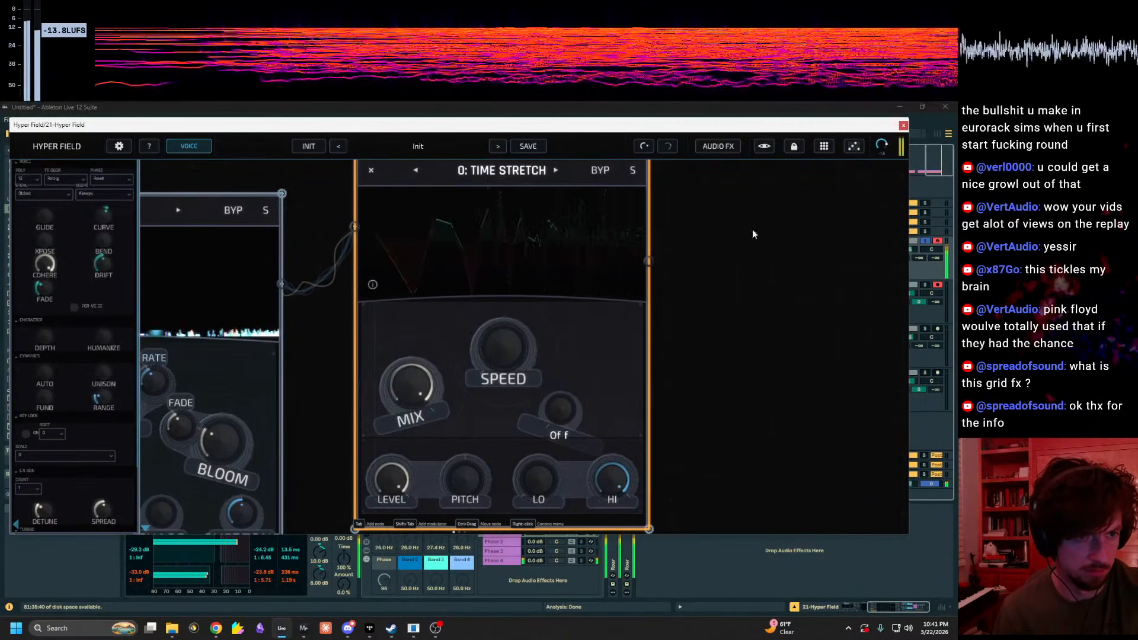
Step: Uncover the arrangement, stop recording and play back the new take on the 22 Audio track
{"action": "left_click_drag", "start_coordinate": [610, 126], "coordinate": [511, 533]}
{"action": "left_click", "coordinate": [322, 303]}
{"action": "key", "text": "space"}
{"action": "key", "text": "space"}
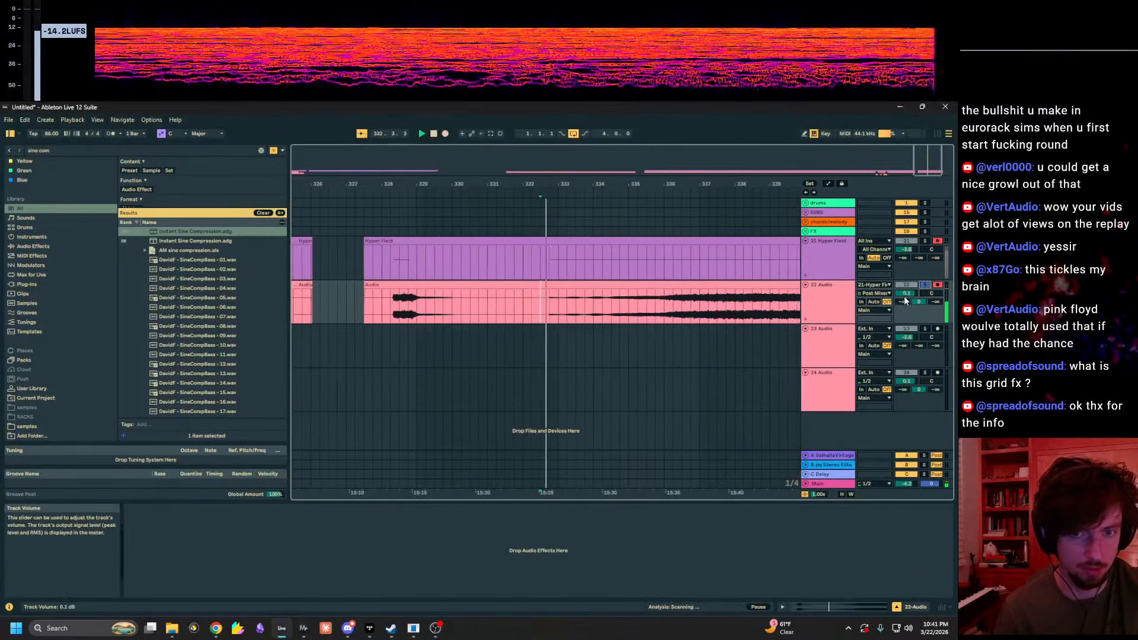
Step: Find the Flatline audio effect preset in the browser and load it onto the 22 Audio track
{"action": "left_click", "coordinate": [539, 303]}
{"action": "left_click", "coordinate": [66, 152]}
{"action": "type", "text": "flatlin"}
{"action": "key", "text": "Down"}
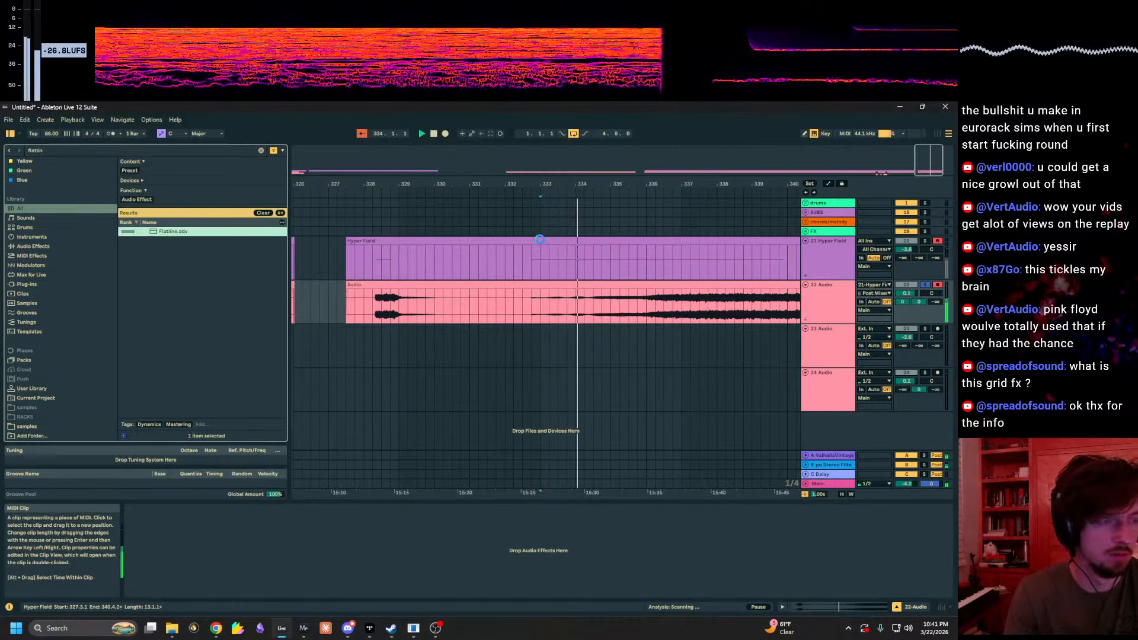
{"action": "key", "text": "Return"}
Step: Split the drone swell between about bars 333 and 337 into its own clip and set it to Re-Pitch warping at 172 BPM
{"action": "left_click_drag", "start_coordinate": [533, 304], "coordinate": [682, 305]}
{"action": "key", "text": "ctrl+e"}
{"action": "key", "text": "shift+Tab"}
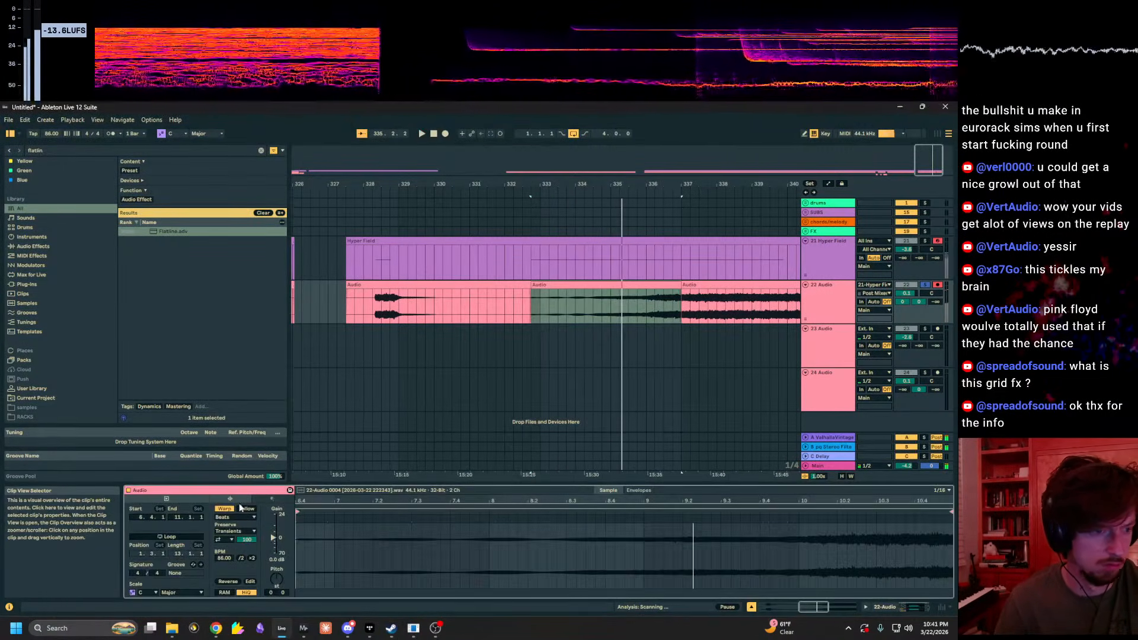
{"action": "left_click", "coordinate": [235, 519]}
{"action": "left_click", "coordinate": [235, 544]}
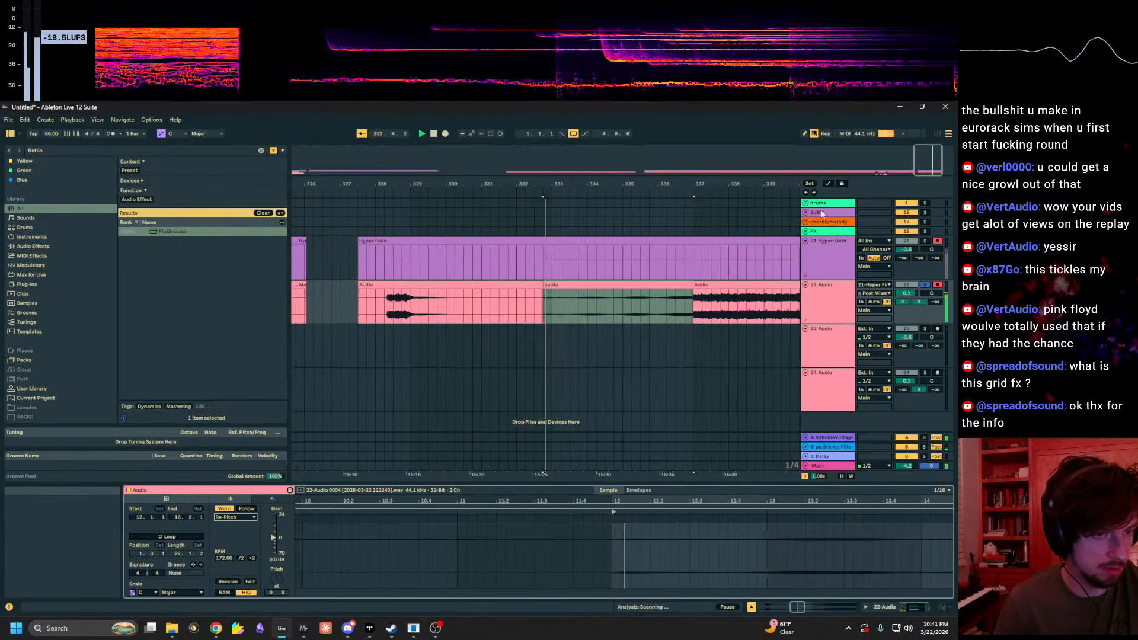
Step: Extend the re-pitched clip over the rest of the take and move it to a new audio track at 333.4.1
{"action": "left_click", "coordinate": [672, 279]}
{"action": "left_click_drag", "start_coordinate": [681, 285], "coordinate": [860, 289]}
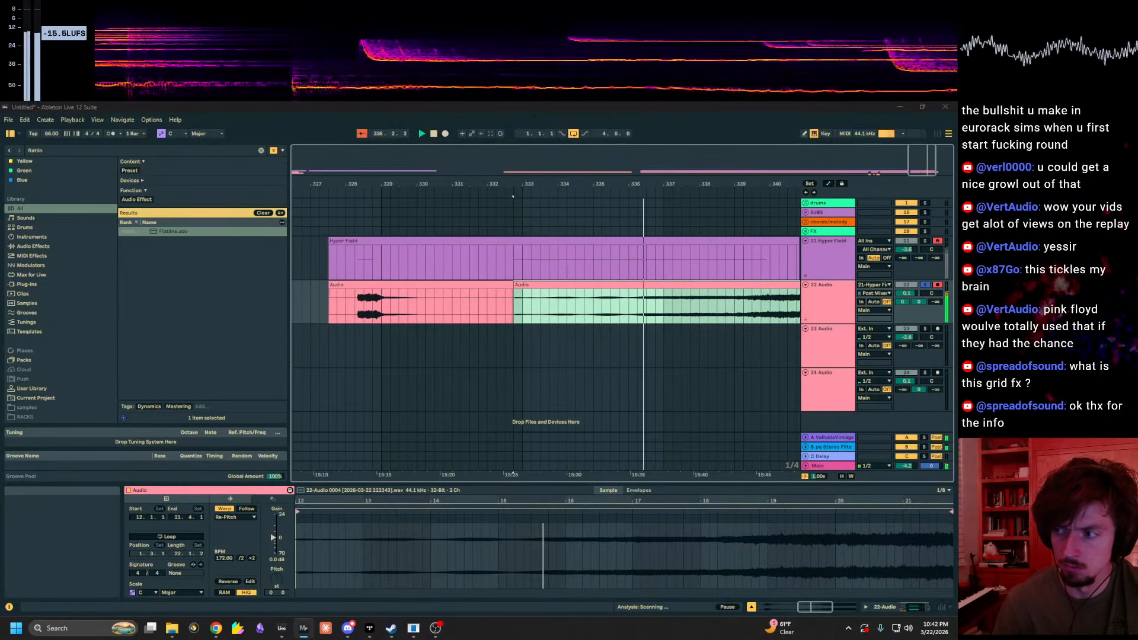
{"action": "left_click_drag", "start_coordinate": [643, 186], "coordinate": [568, 183]}
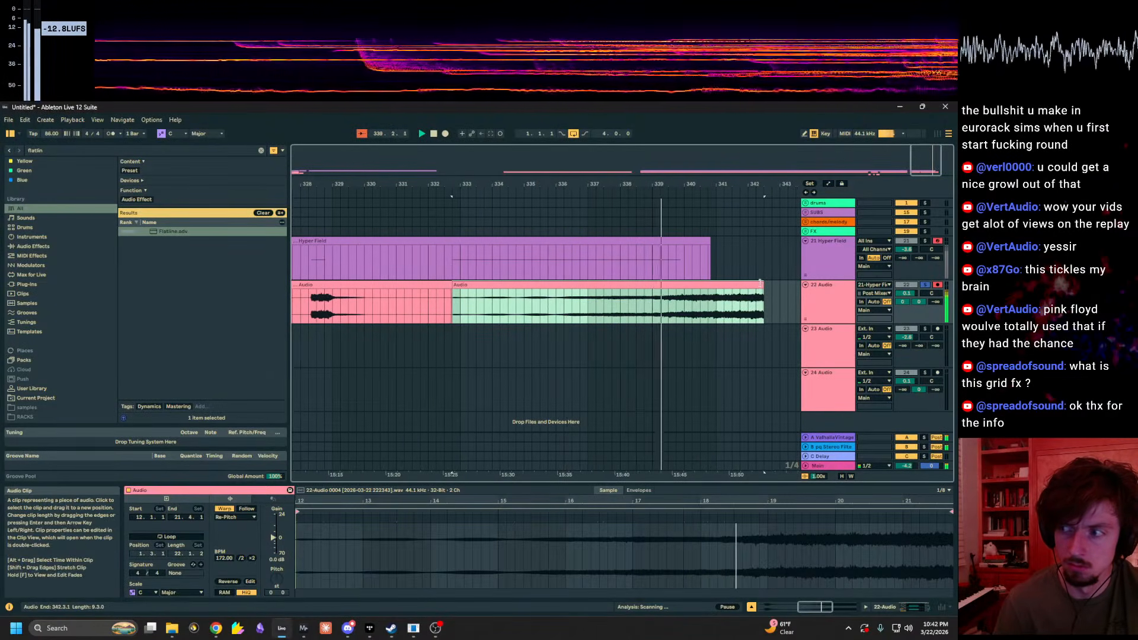
{"action": "left_click_drag", "start_coordinate": [762, 283], "coordinate": [675, 422]}
{"action": "key", "text": "space"}
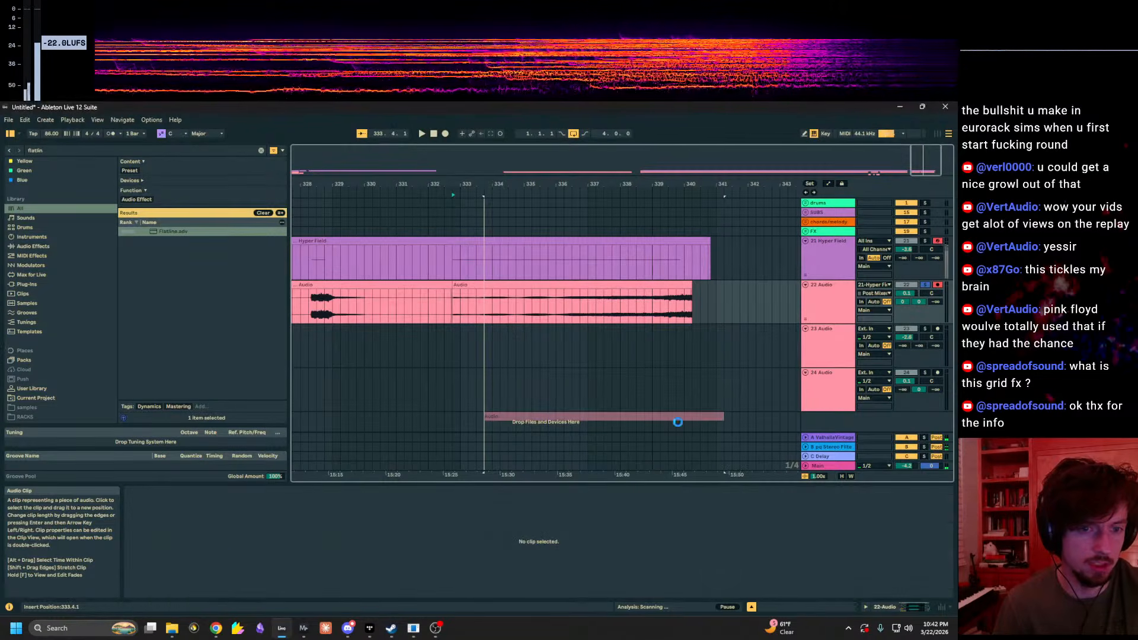
Step: Reopen Hyper Field from its track and remove the Time Stretch node
{"action": "left_click", "coordinate": [603, 244]}
{"action": "left_click_drag", "start_coordinate": [757, 208], "coordinate": [808, 163]}
{"action": "scroll", "coordinate": [817, 305], "scroll_direction": "up", "scroll_amount": 2}
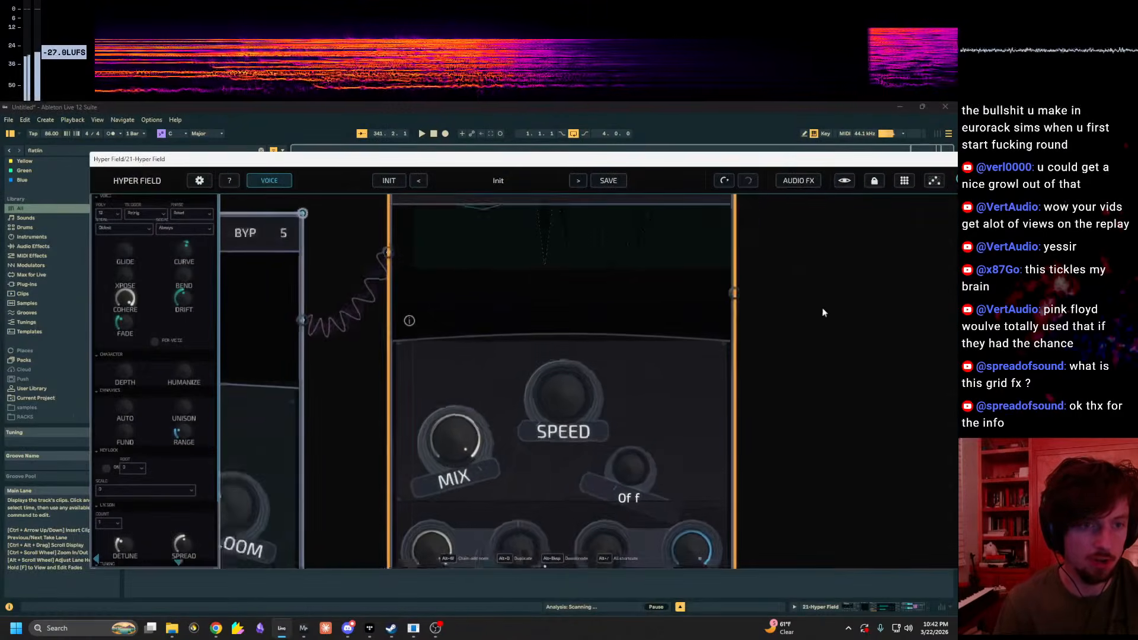
{"action": "scroll", "coordinate": [822, 304], "scroll_direction": "down", "scroll_amount": 5}
{"action": "right_click", "coordinate": [654, 242]}
{"action": "left_click", "coordinate": [684, 373]}
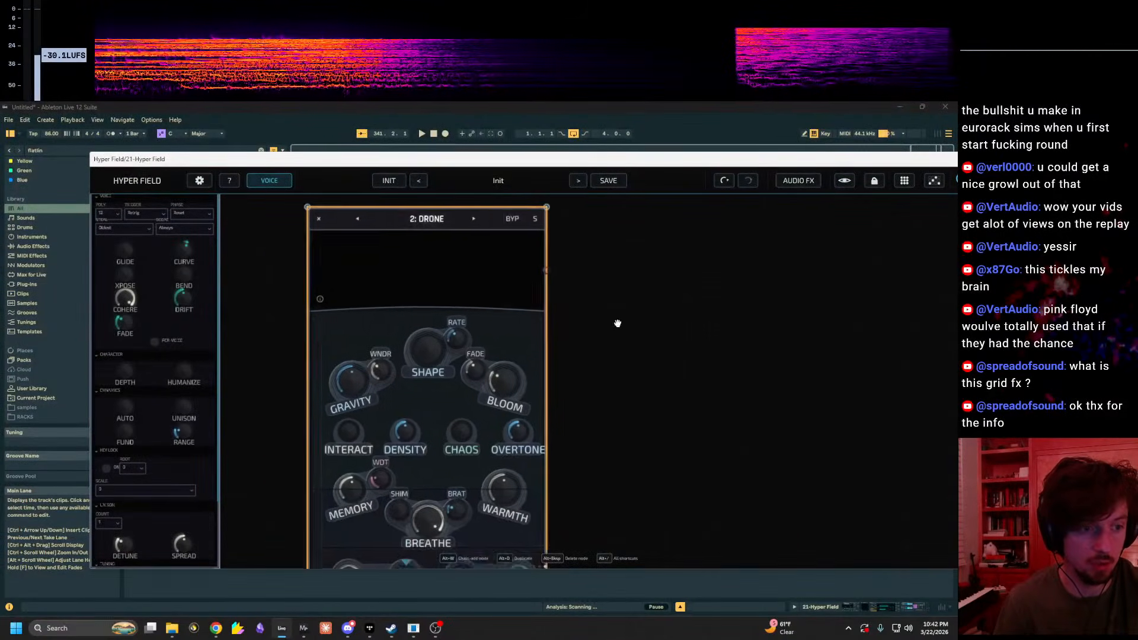
Step: Raise the computer keyboard octave and increase the Drone's Shape, Chaos, Interact and Memory while taking Overtone and Wander down to zero
{"action": "key", "text": "x"}
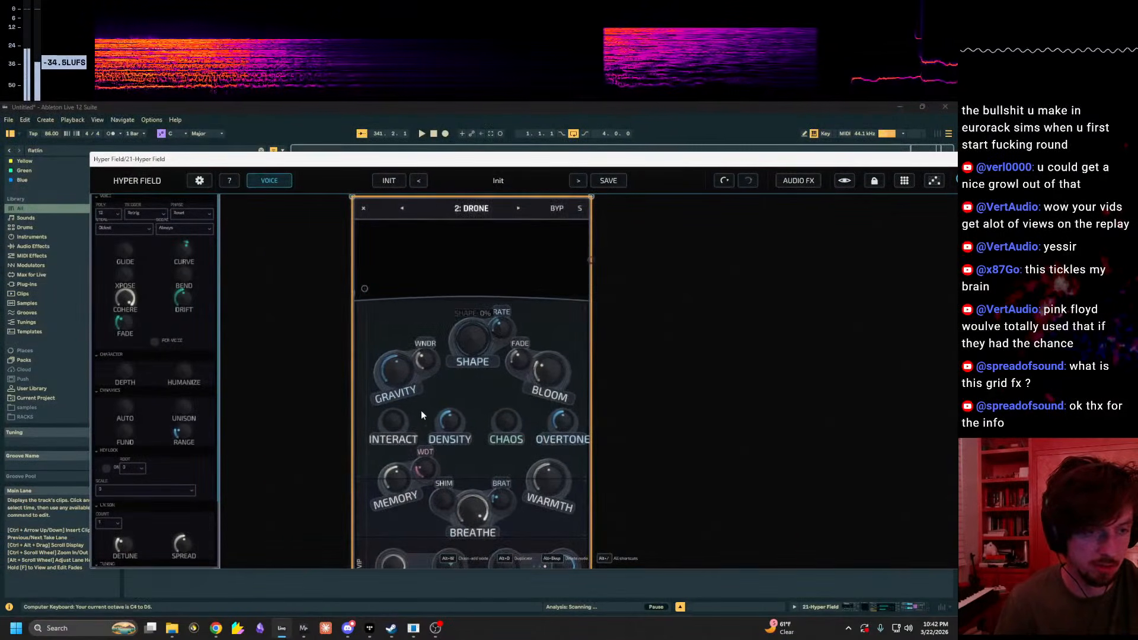
{"action": "scroll", "coordinate": [323, 368], "scroll_direction": "down", "scroll_amount": 2}
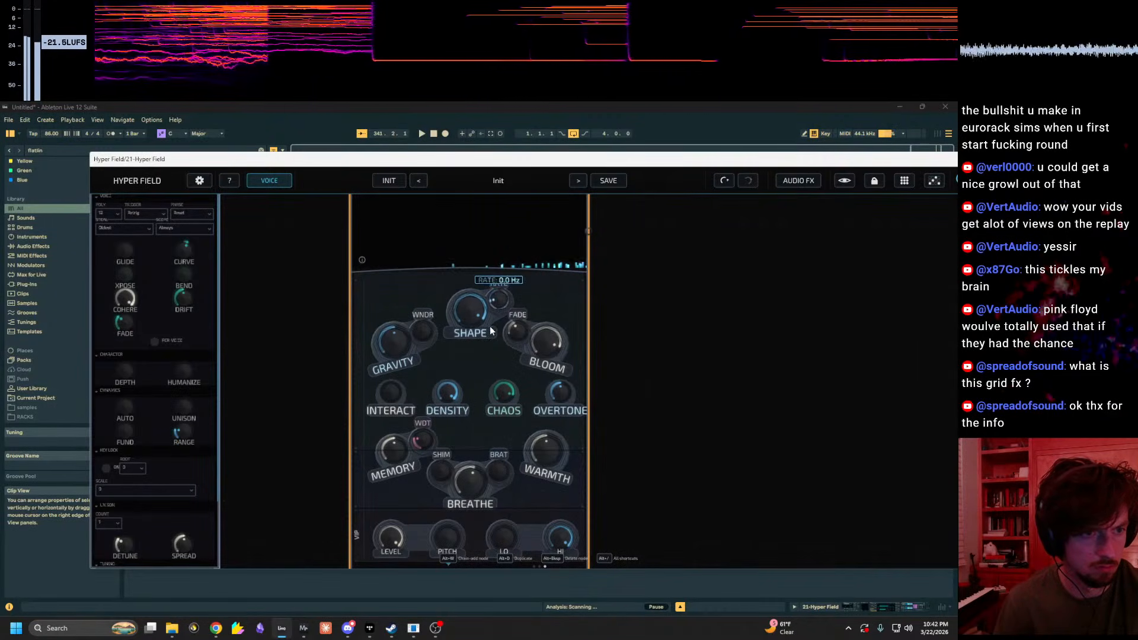
{"action": "left_click_drag", "start_coordinate": [675, 410], "coordinate": [708, 334]}
{"action": "left_click_drag", "start_coordinate": [596, 321], "coordinate": [580, 355]}
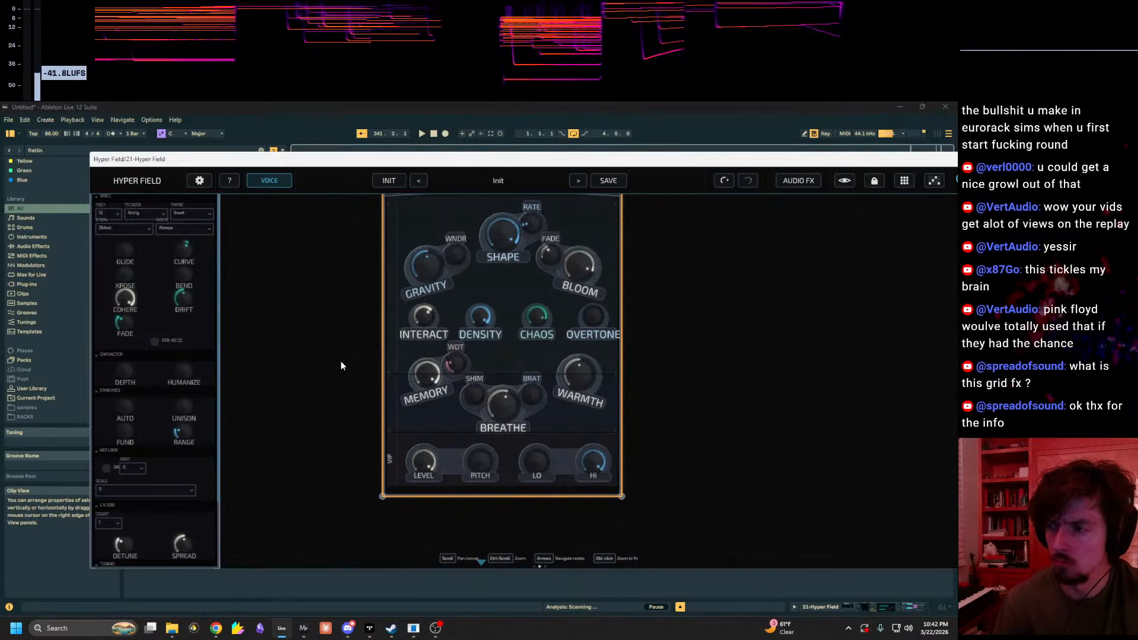
{"action": "left_click_drag", "start_coordinate": [422, 422], "coordinate": [418, 429]}
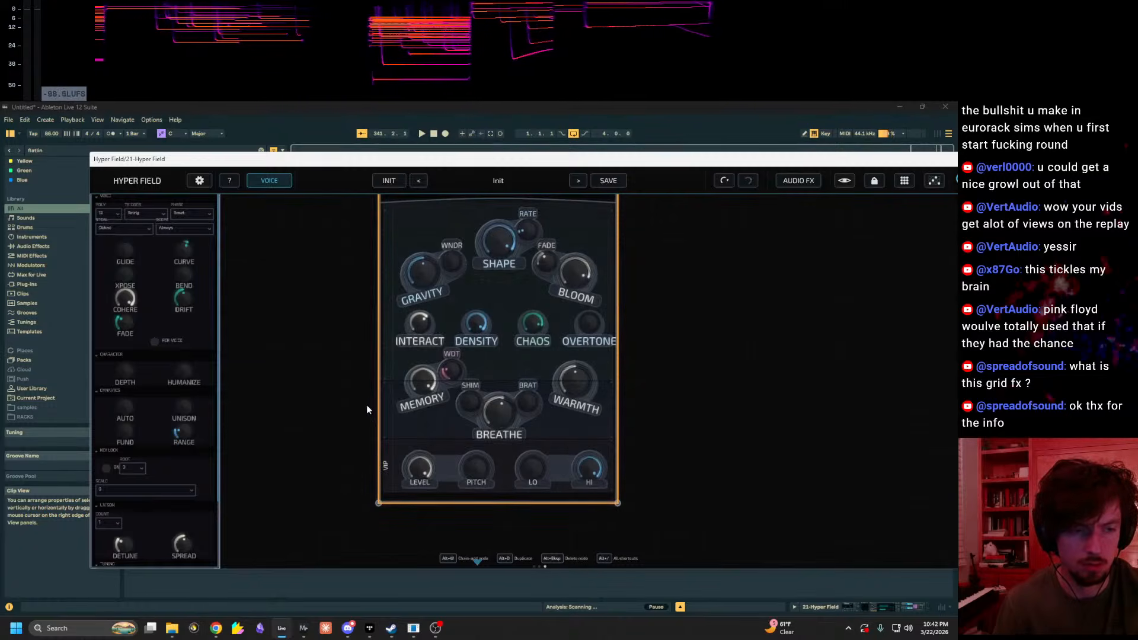
Step: Lower the Drone node's Memory to 11% and play it in a higher octave
{"action": "left_click_drag", "start_coordinate": [349, 361], "coordinate": [337, 413]}
{"action": "key", "text": "x"}
{"action": "mouse_move", "coordinate": [407, 439]}
{"action": "left_mouse_down"}
{"action": "mouse_move", "coordinate": [400, 489]}
{"action": "mouse_move", "coordinate": [414, 435]}
{"action": "left_mouse_up"}
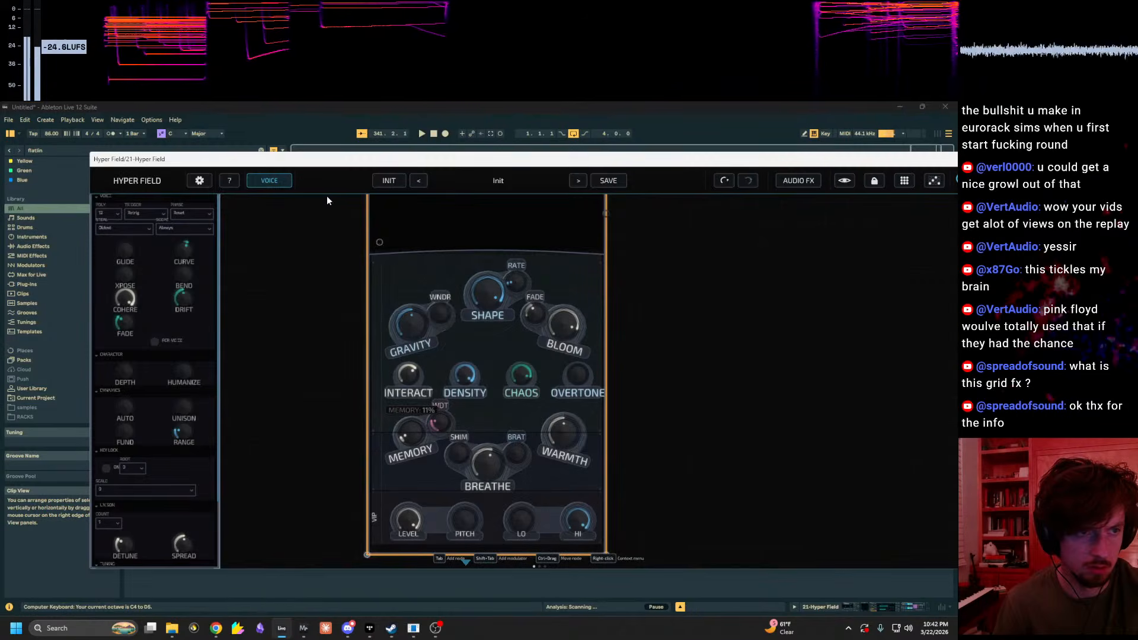
Step: Read the help description of the Drone's Memory control
{"action": "left_click", "coordinate": [230, 180]}
{"action": "mouse_move", "coordinate": [403, 437]}
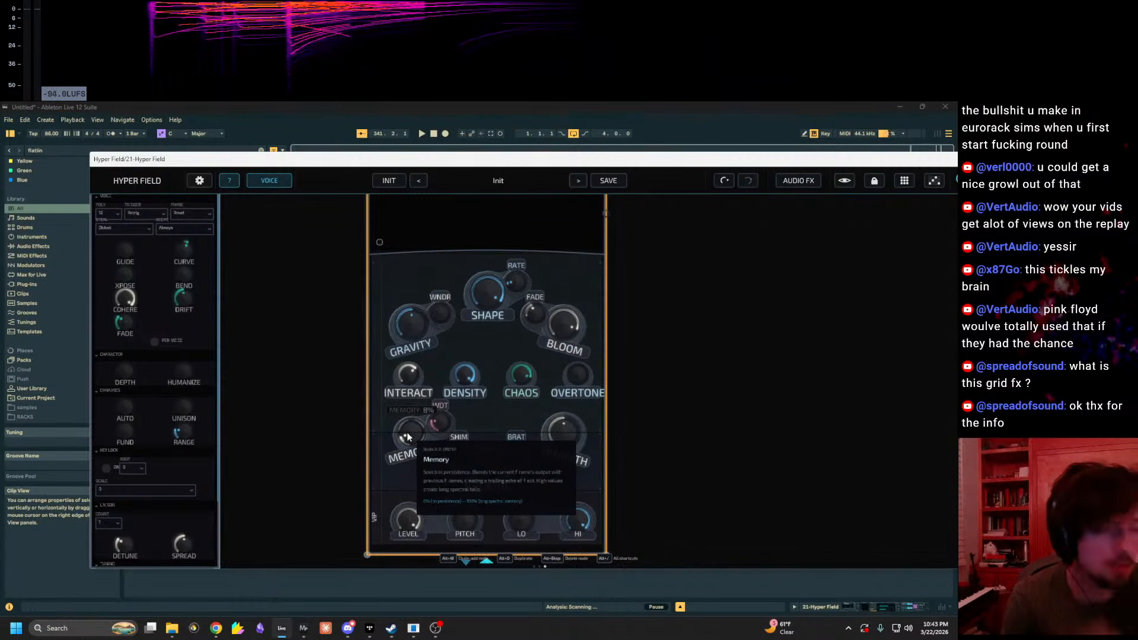
{"action": "left_click", "coordinate": [230, 180]}
Step: Hide the voice panel, lower the Drone's Bloom, Gravity, Breathe and Warmth, raise Width and Overtone, and set Shape to 54%
{"action": "left_click", "coordinate": [249, 176]}
{"action": "key", "text": "x"}
{"action": "left_click_drag", "start_coordinate": [558, 306], "coordinate": [550, 364]}
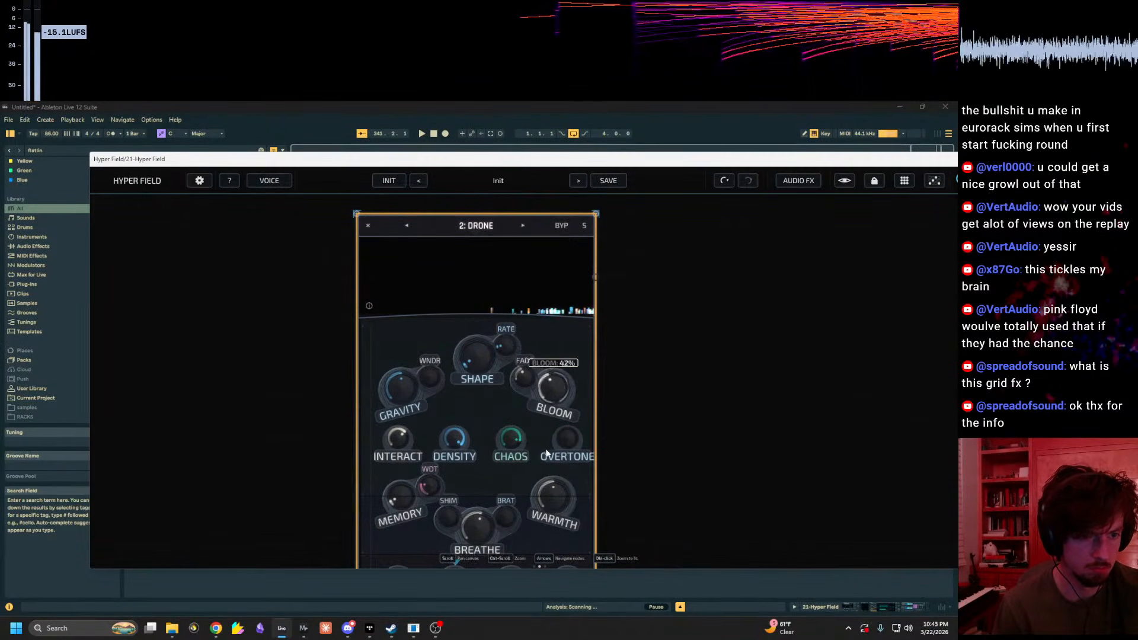
{"action": "left_click_drag", "start_coordinate": [480, 522], "coordinate": [468, 580]}
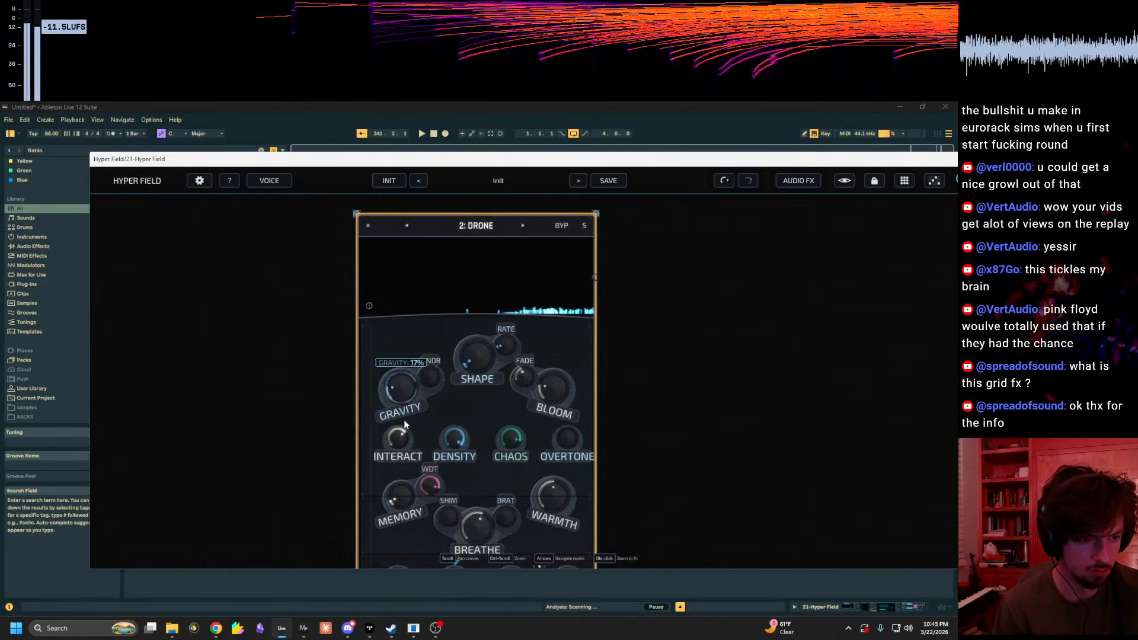
{"action": "left_click_drag", "start_coordinate": [548, 522], "coordinate": [545, 539]}
{"action": "left_click_drag", "start_coordinate": [614, 497], "coordinate": [645, 425]}
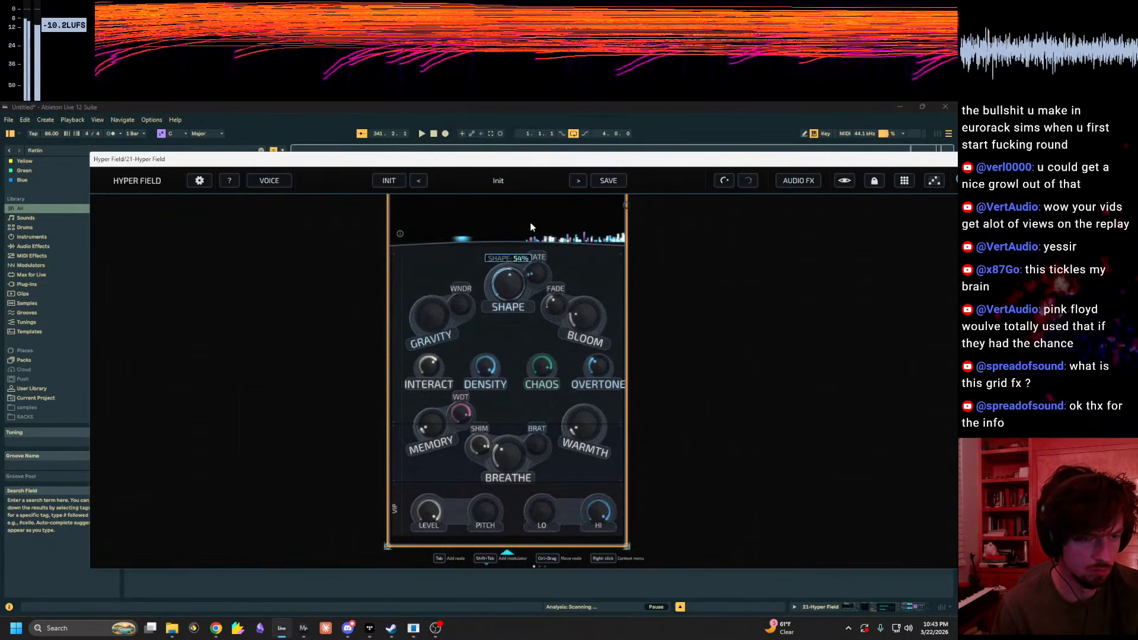
Step: Lower the keyboard octave, swap the Drone for a Noise node and adjust its Peak, Resonance, Scatter and Teeth amounts
{"action": "key", "text": "z"}
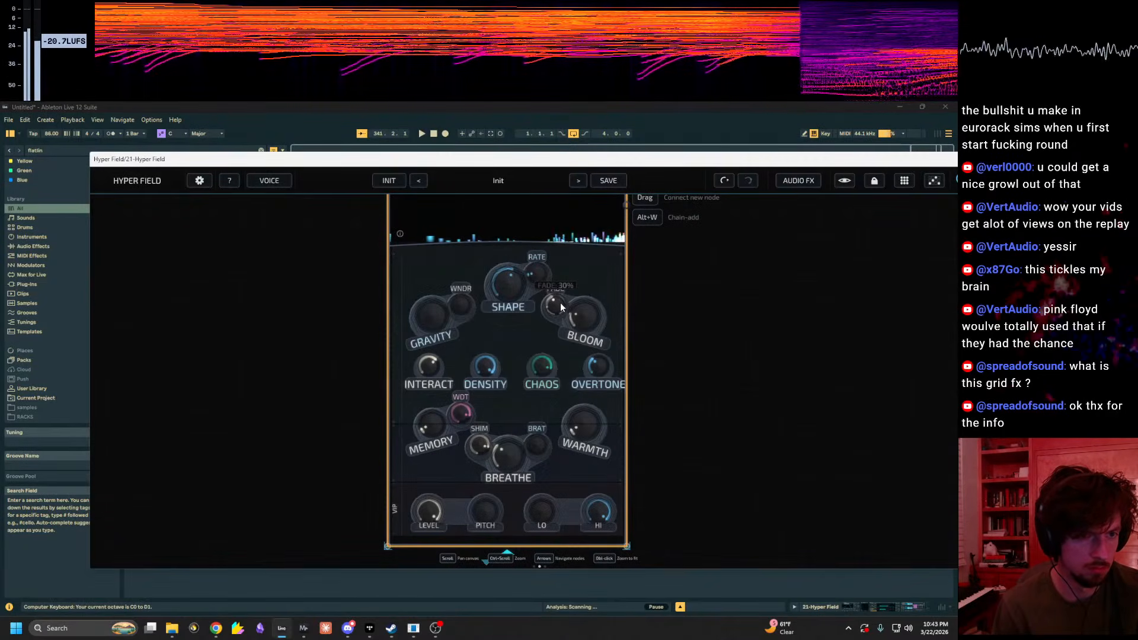
{"action": "left_click_drag", "start_coordinate": [763, 298], "coordinate": [770, 419]}
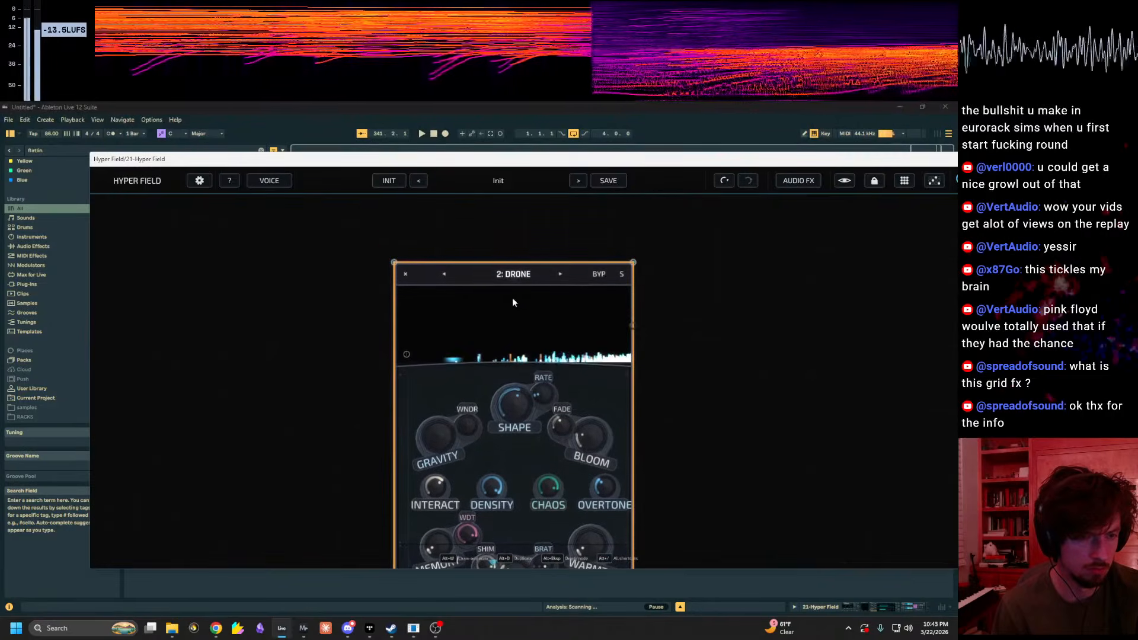
{"action": "left_click", "coordinate": [560, 275]}
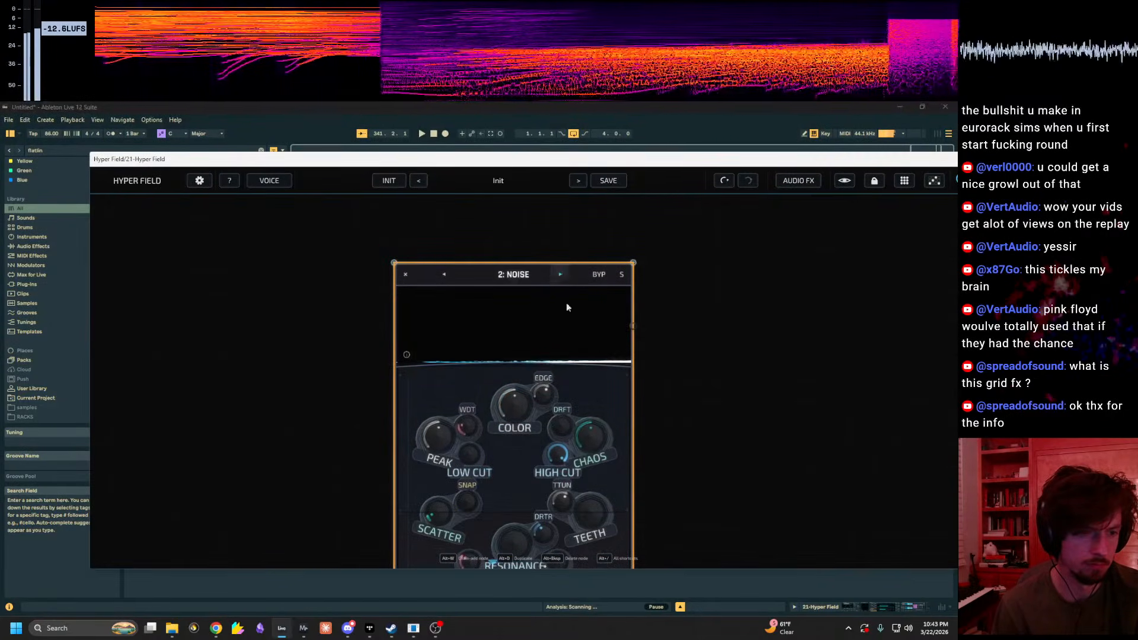
{"action": "scroll", "coordinate": [689, 357], "scroll_direction": "down", "scroll_amount": 2}
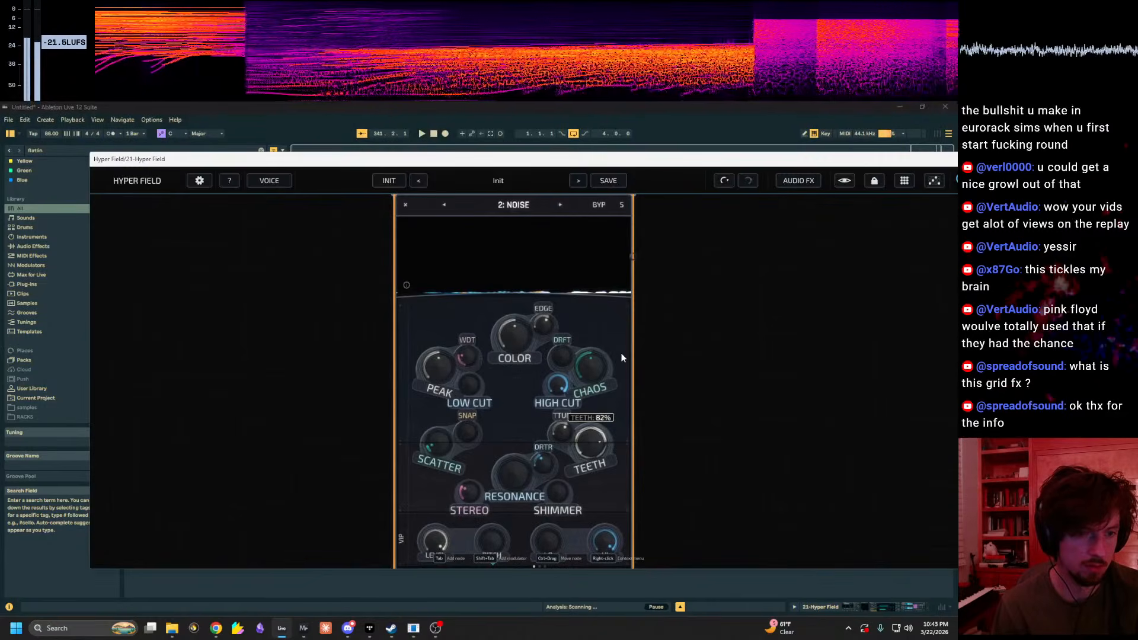
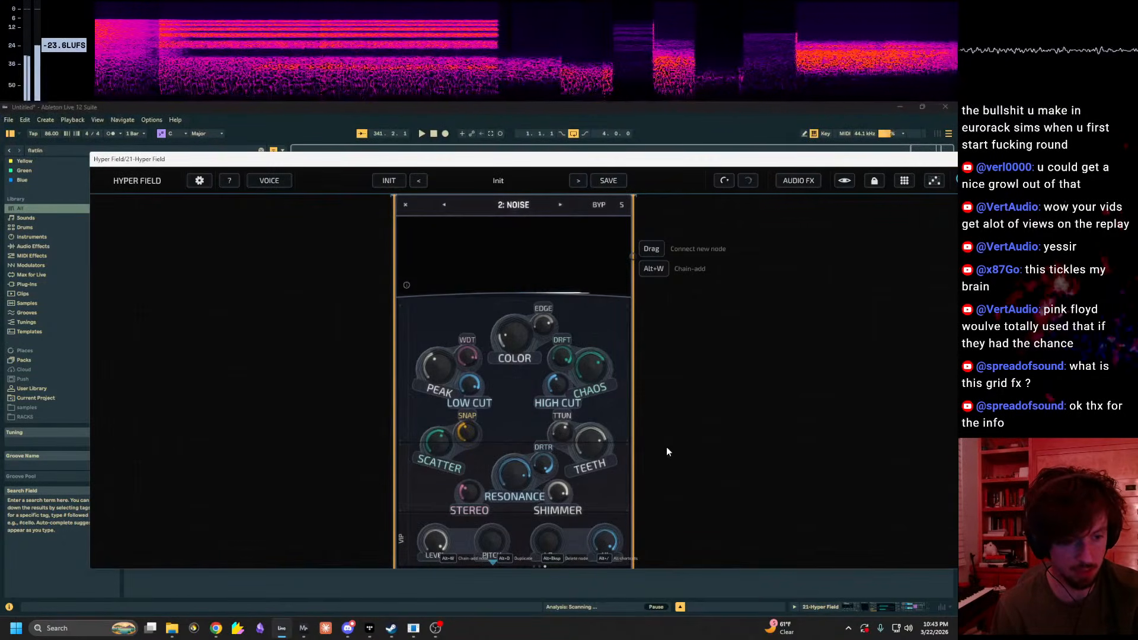
{"action": "mouse_move", "coordinate": [602, 440]}
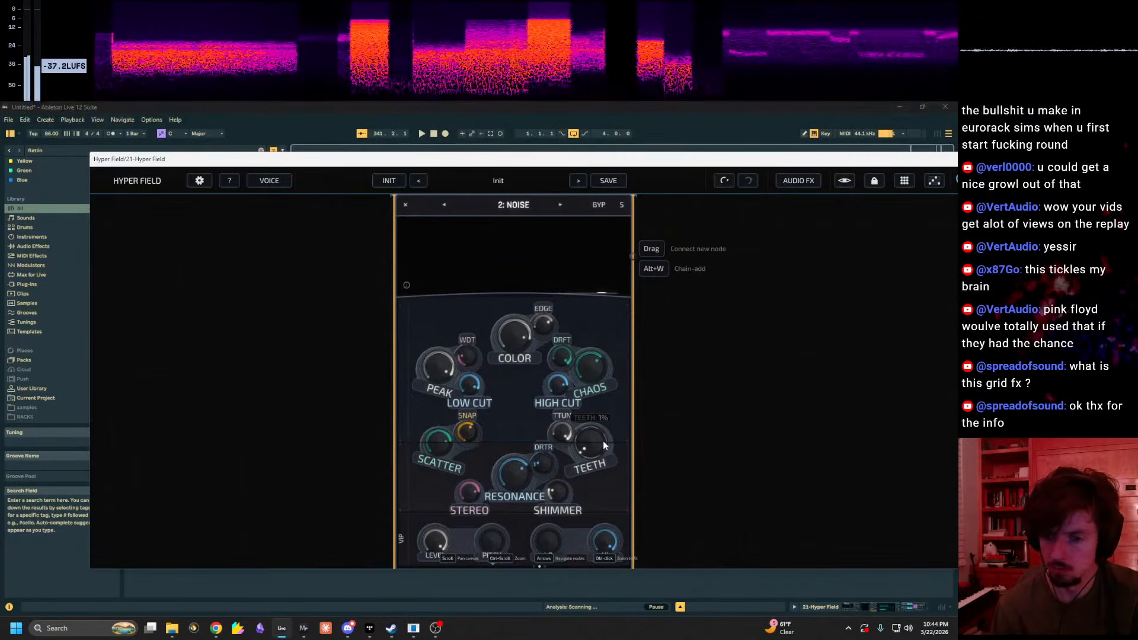
Step: Move the Hyper Field window off the arrangement and start recording from about bar 341
{"action": "left_click_drag", "start_coordinate": [682, 160], "coordinate": [658, 226]}
{"action": "left_click_drag", "start_coordinate": [596, 331], "coordinate": [546, 510]}
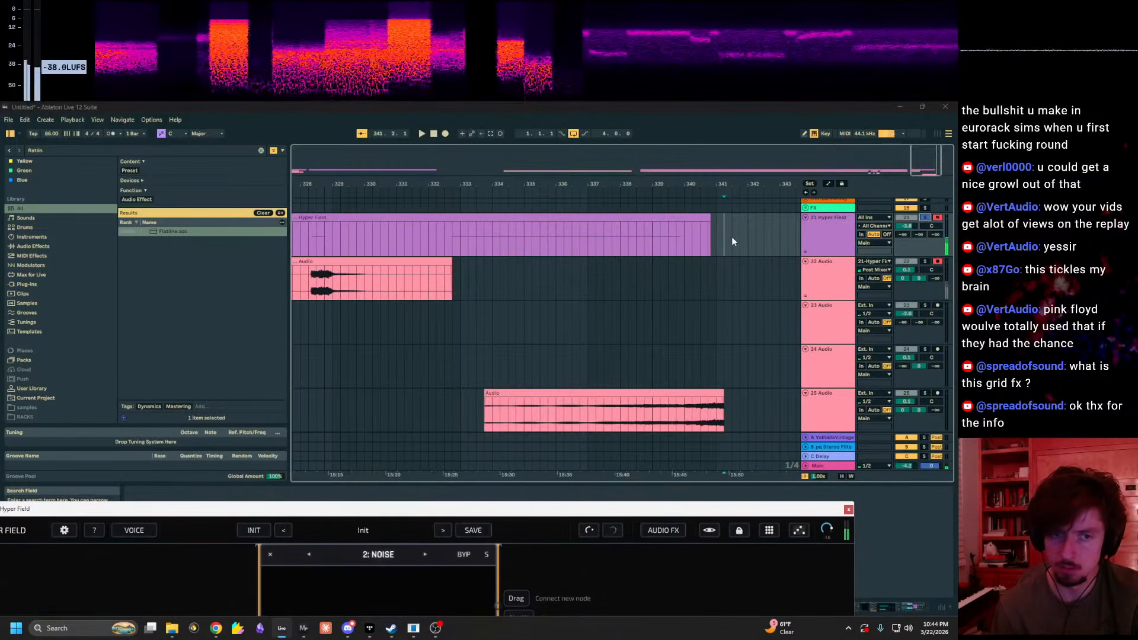
{"action": "left_click", "coordinate": [446, 134]}
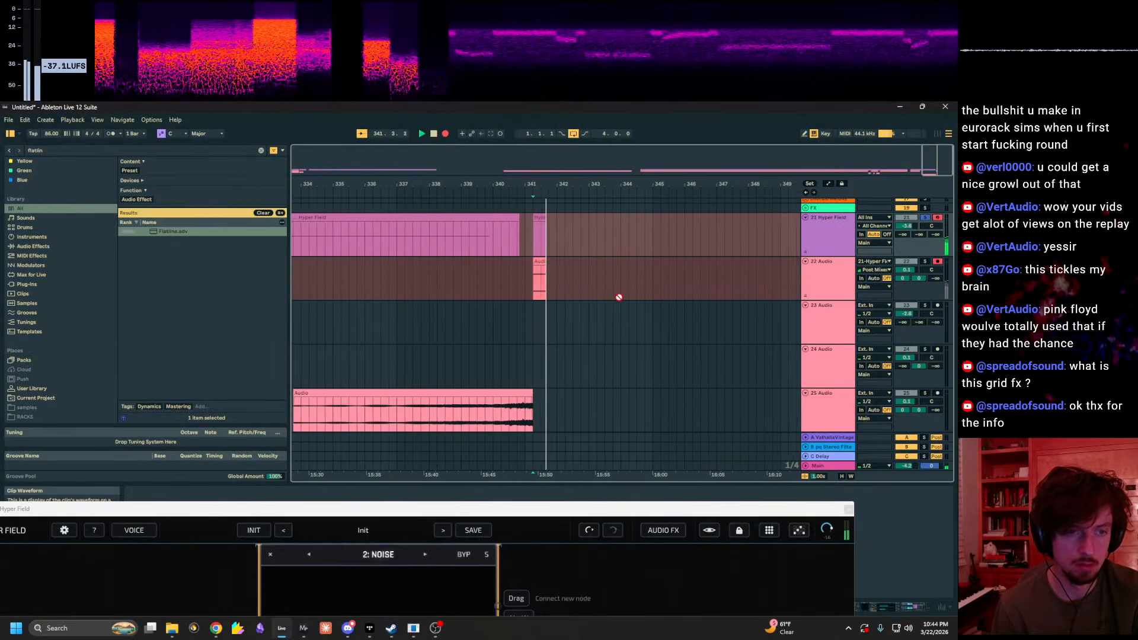
Step: Lower the Noise node's Chaos, raise its Drift to 87% and drop its Peak to 1% during the recording
{"action": "left_click_drag", "start_coordinate": [504, 513], "coordinate": [585, 182]}
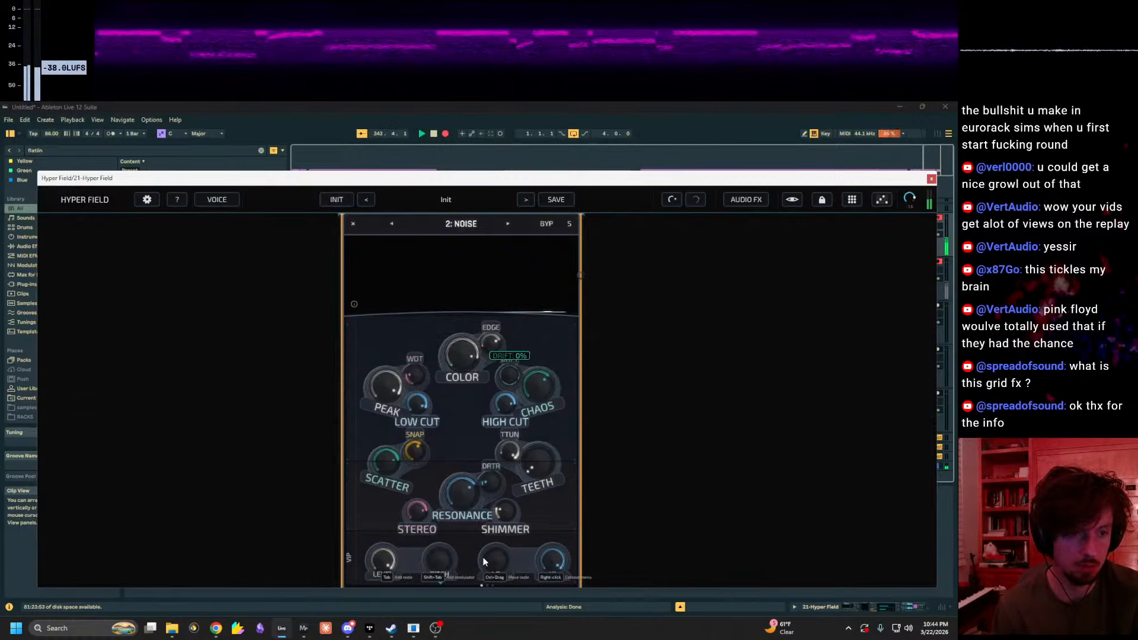
{"action": "left_click_drag", "start_coordinate": [553, 389], "coordinate": [513, 495]}
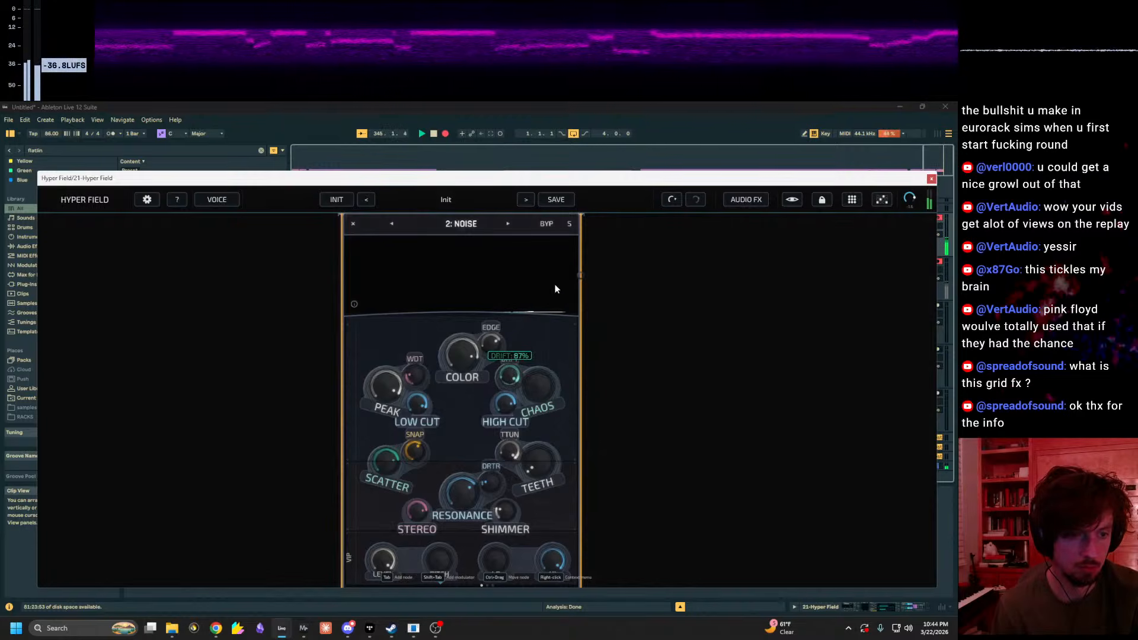
{"action": "left_click_drag", "start_coordinate": [497, 465], "coordinate": [541, 327]}
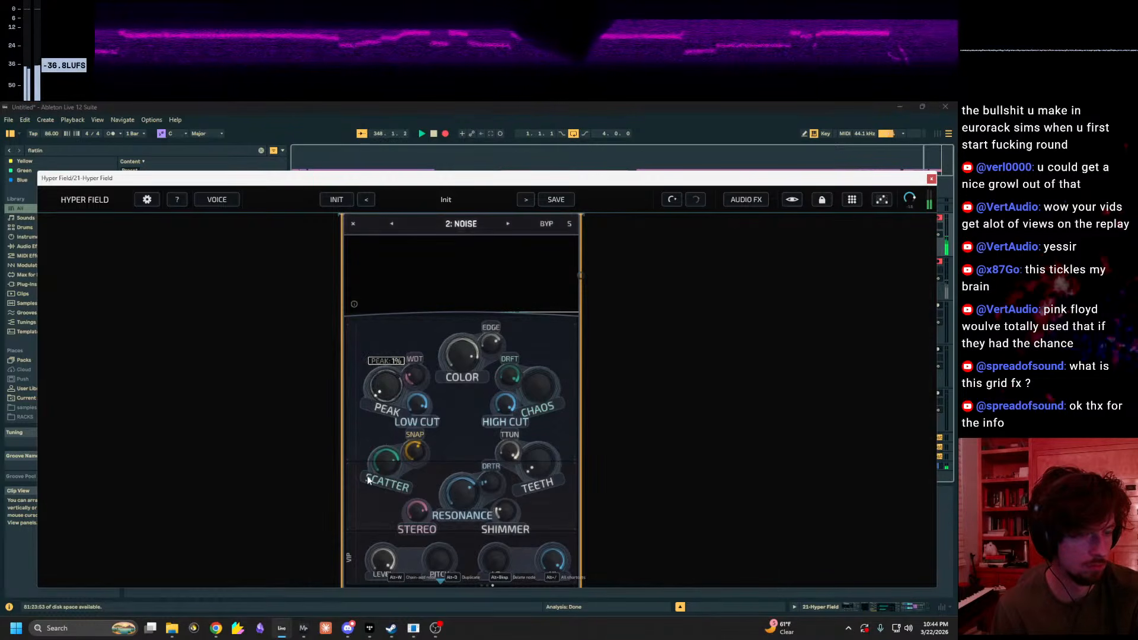
Step: Stop the recording, solo the 22 Audio track and play the recorded take from about bar 347
{"action": "left_click_drag", "start_coordinate": [556, 179], "coordinate": [484, 453]}
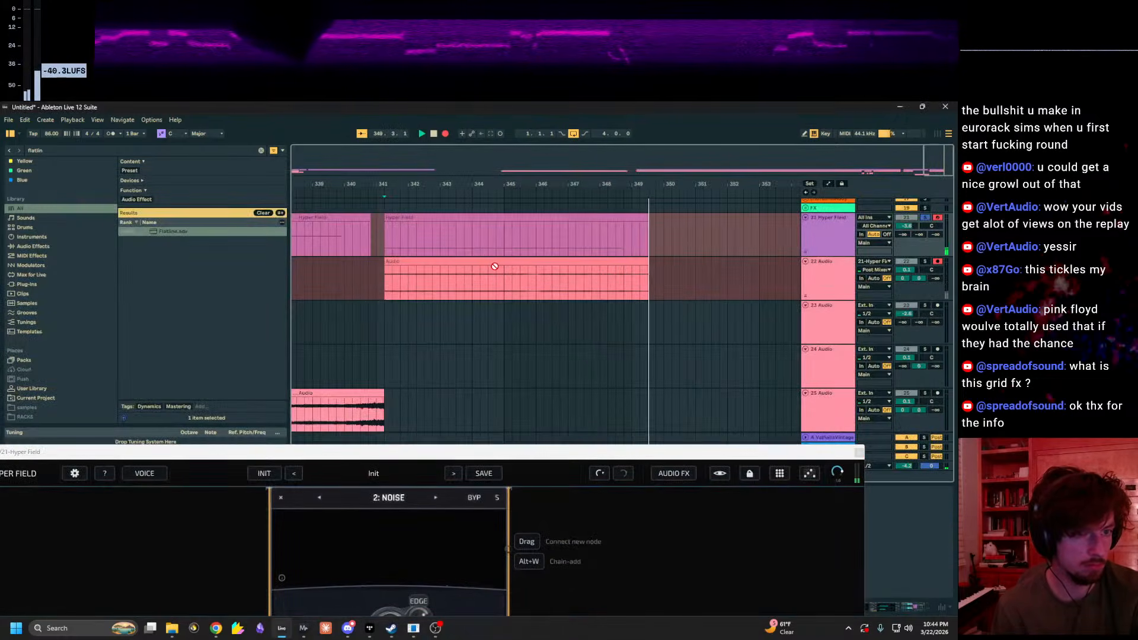
{"action": "key", "text": "space"}
{"action": "left_click", "coordinate": [590, 286]}
{"action": "left_click", "coordinate": [924, 261]}
{"action": "key", "text": "space"}
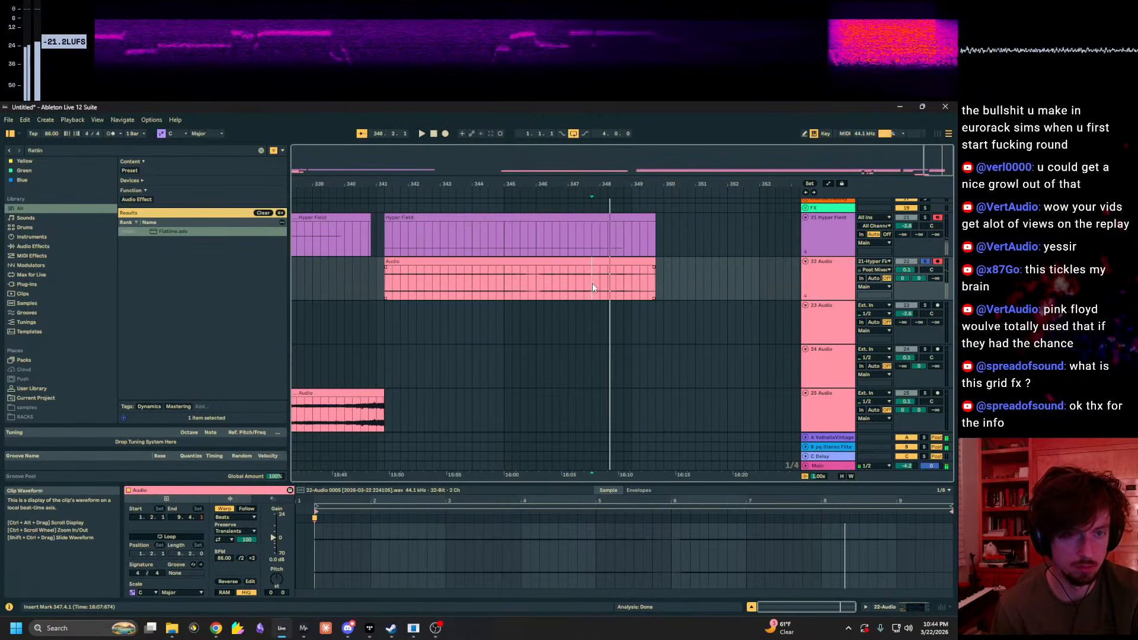
Step: Loop a short section of the recorded noise audio starting at 347.4.3 and audition it
{"action": "left_click_drag", "start_coordinate": [592, 287], "coordinate": [610, 290]}
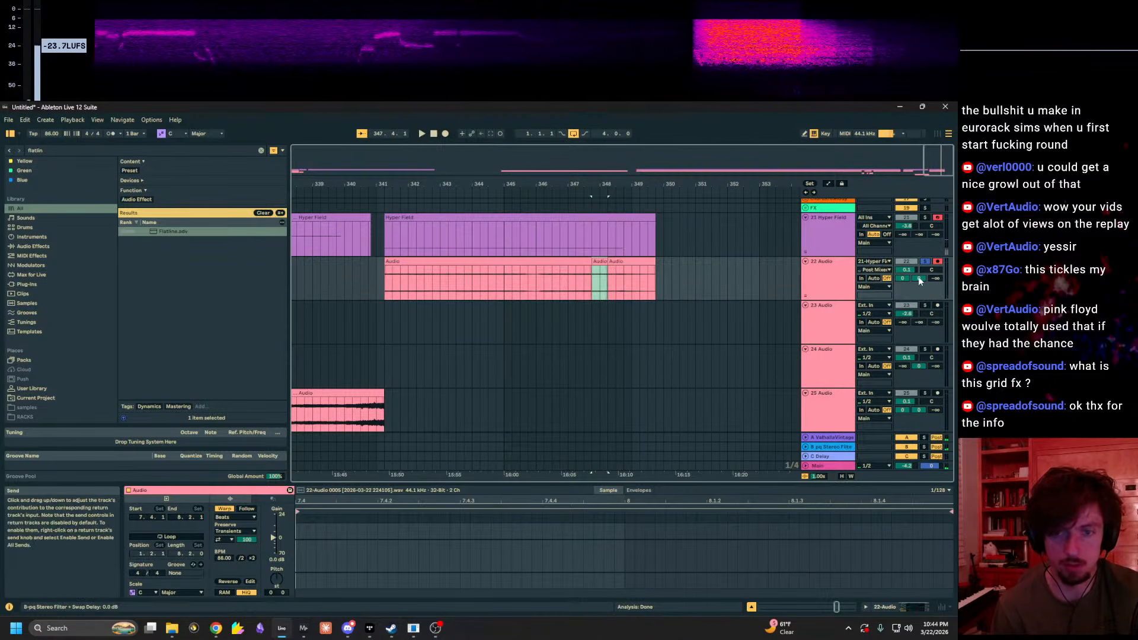
{"action": "key", "text": "space"}
{"action": "key", "text": "ctrl+l"}
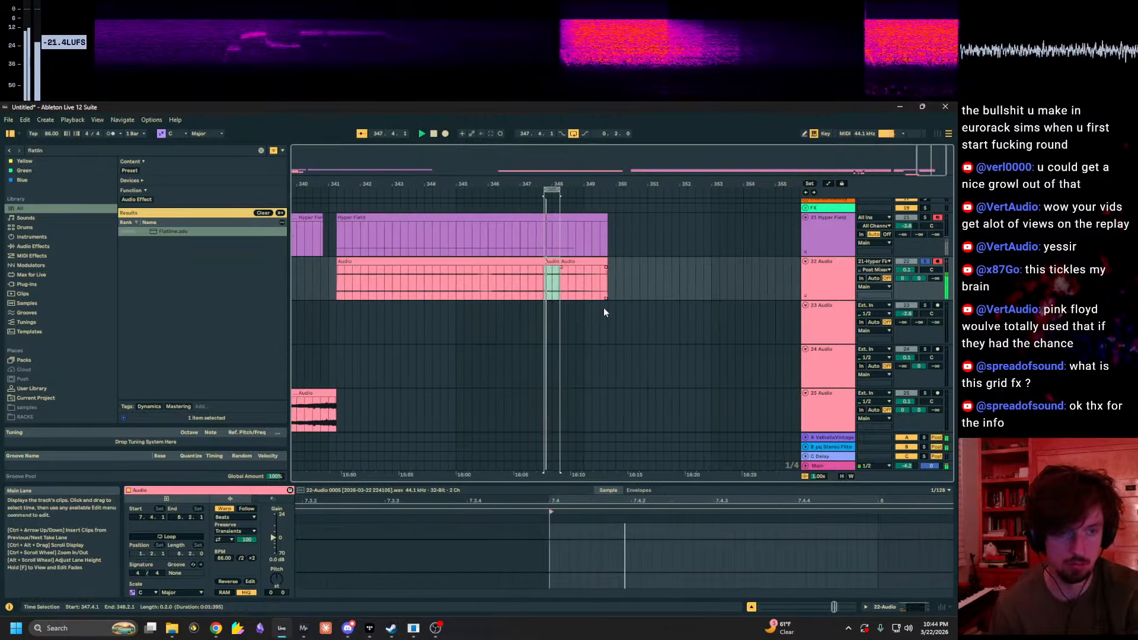
{"action": "left_click_drag", "start_coordinate": [545, 181], "coordinate": [644, 193]}
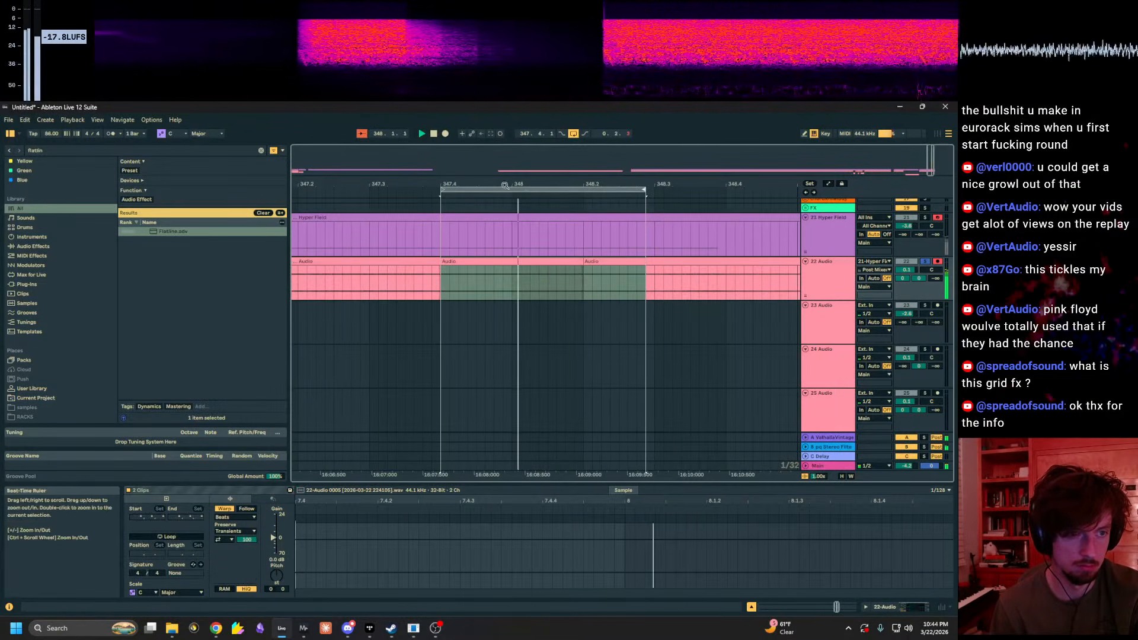
{"action": "left_click_drag", "start_coordinate": [442, 191], "coordinate": [477, 192]}
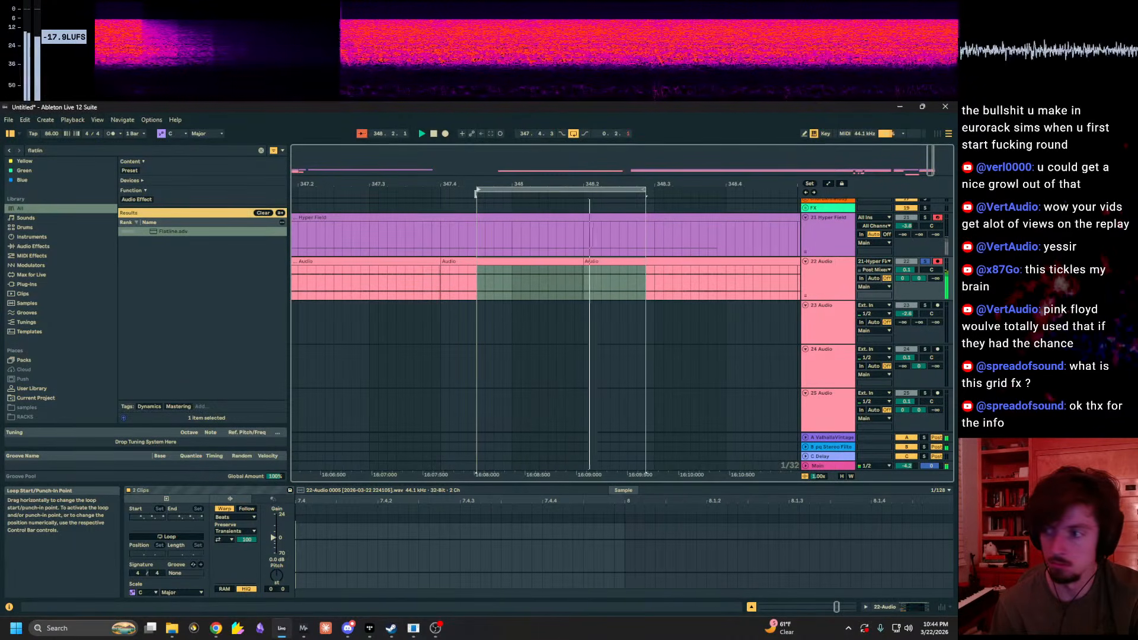
{"action": "key", "text": "space"}
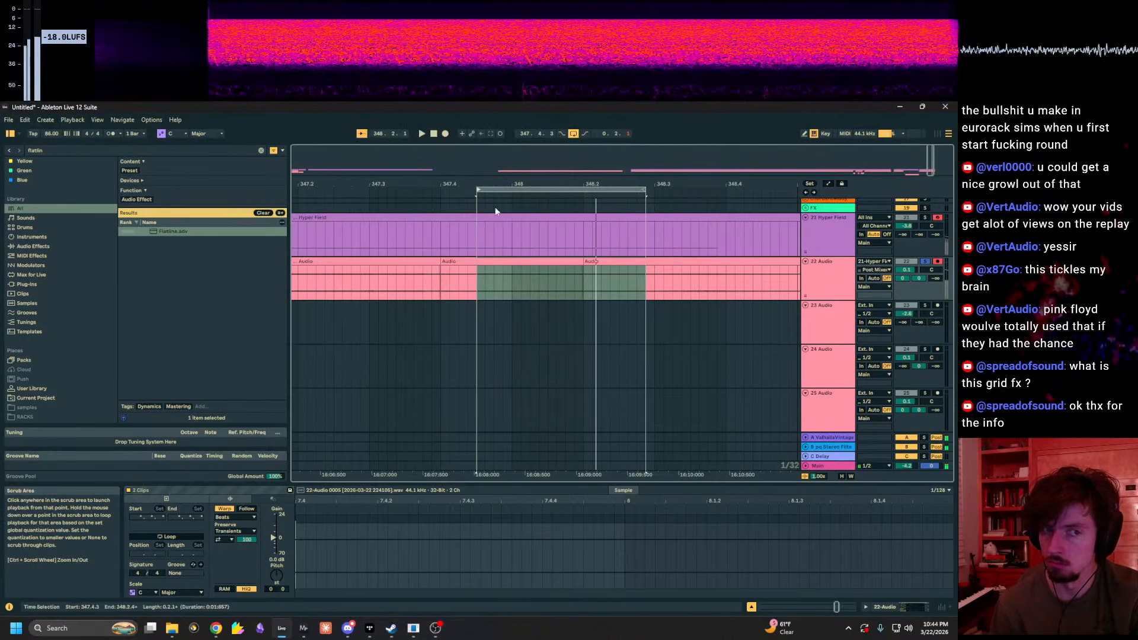
{"action": "left_click_drag", "start_coordinate": [223, 32], "coordinate": [217, 18]}
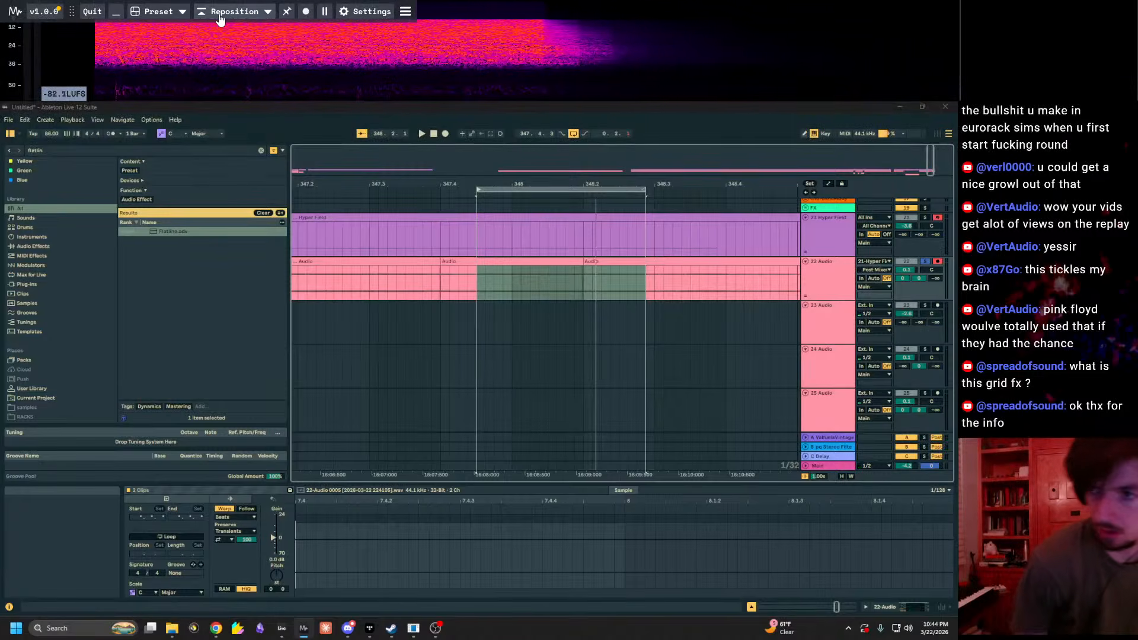
{"action": "left_click_drag", "start_coordinate": [437, 48], "coordinate": [458, 24]}
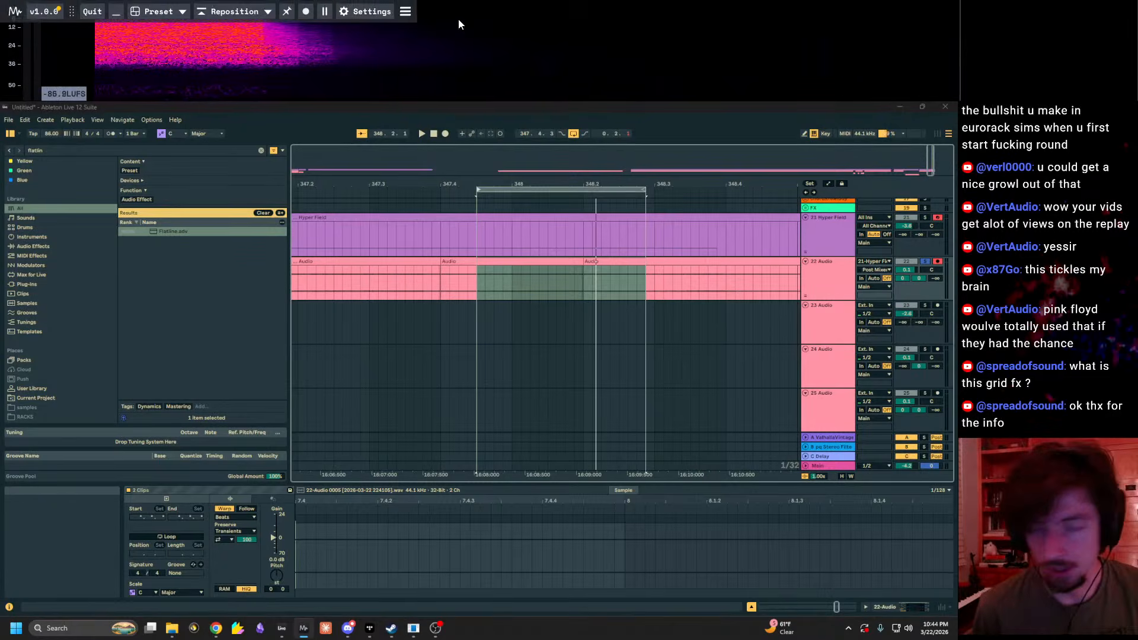
Step: Solo the Hyper Field track and swap its Noise node for a Pulsewave
{"action": "left_click", "coordinate": [832, 263]}
{"action": "left_click", "coordinate": [836, 219]}
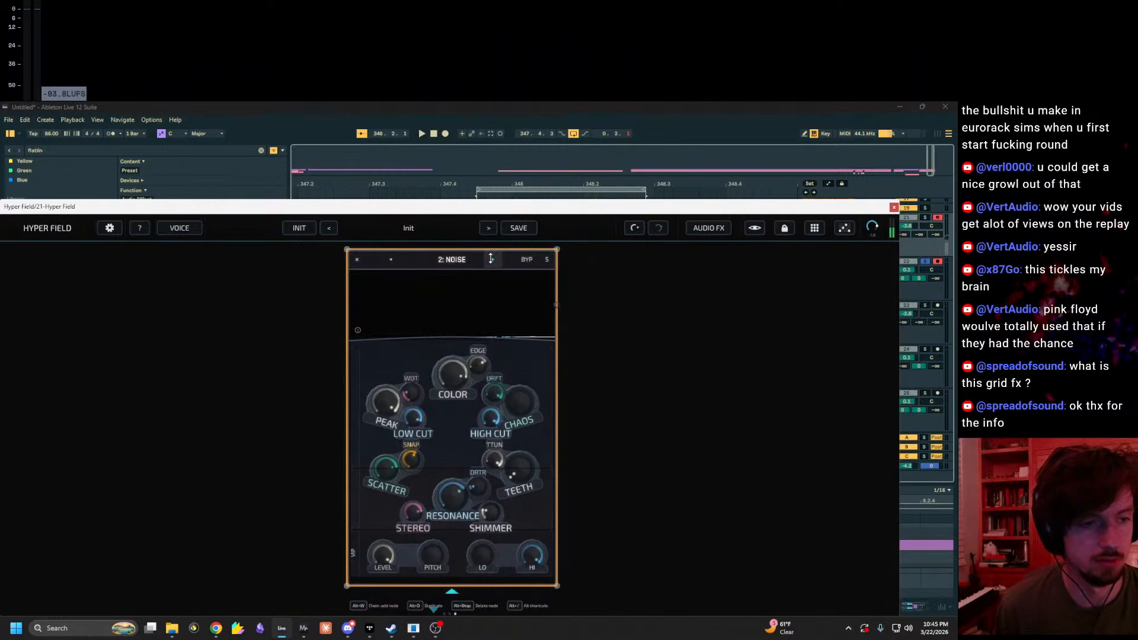
{"action": "left_click", "coordinate": [924, 218]}
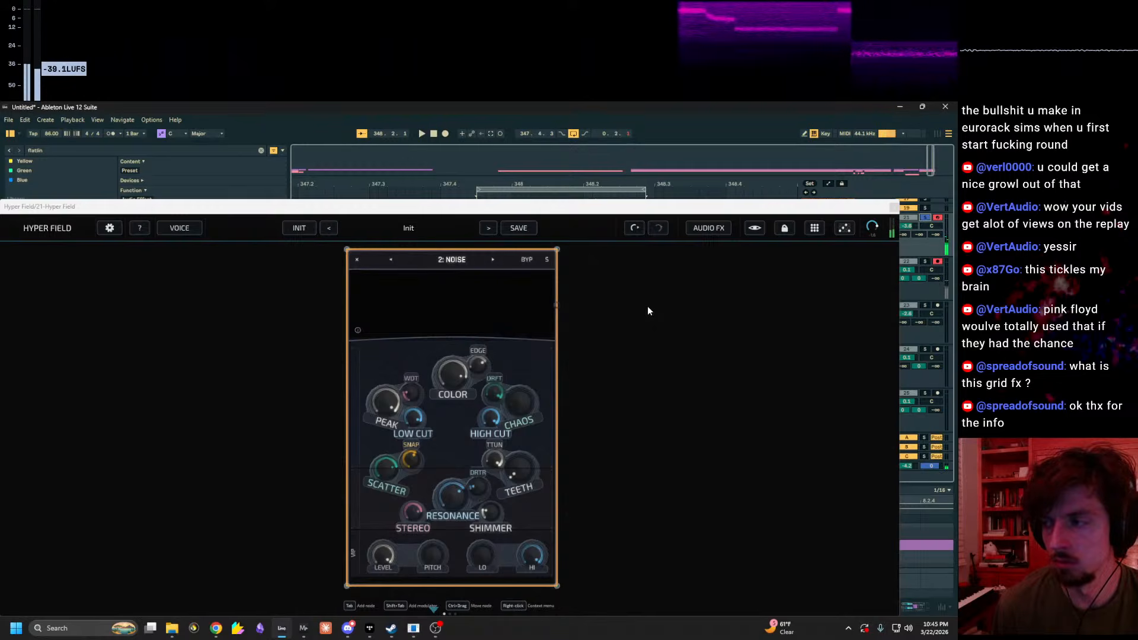
{"action": "left_click", "coordinate": [491, 260]}
{"action": "left_click", "coordinate": [490, 260]}
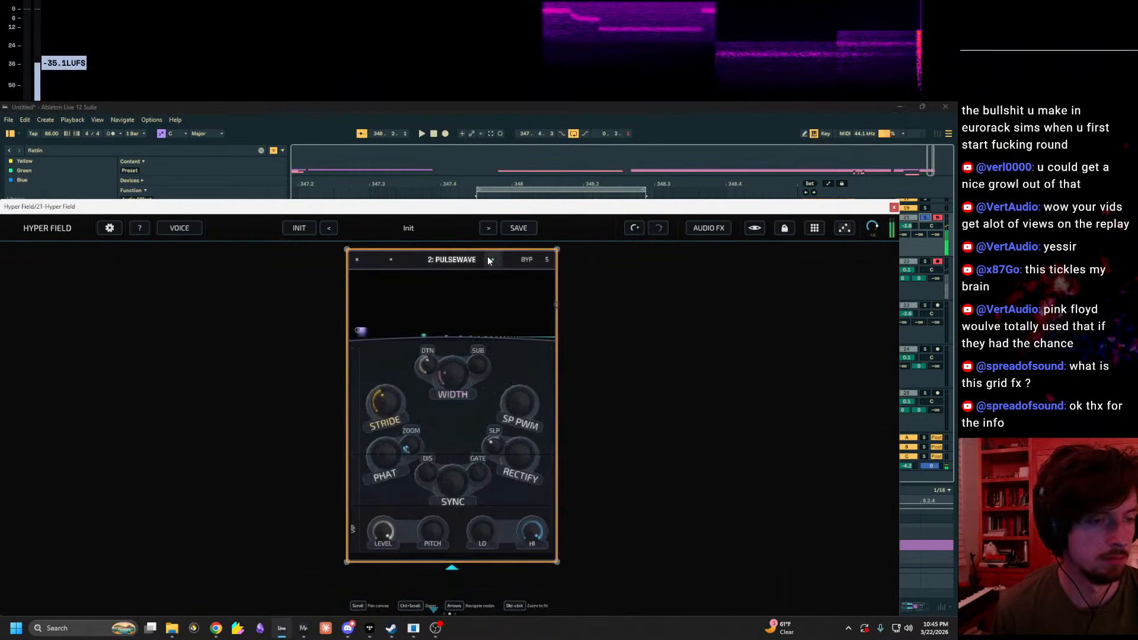
{"action": "left_click_drag", "start_coordinate": [774, 366], "coordinate": [646, 350]}
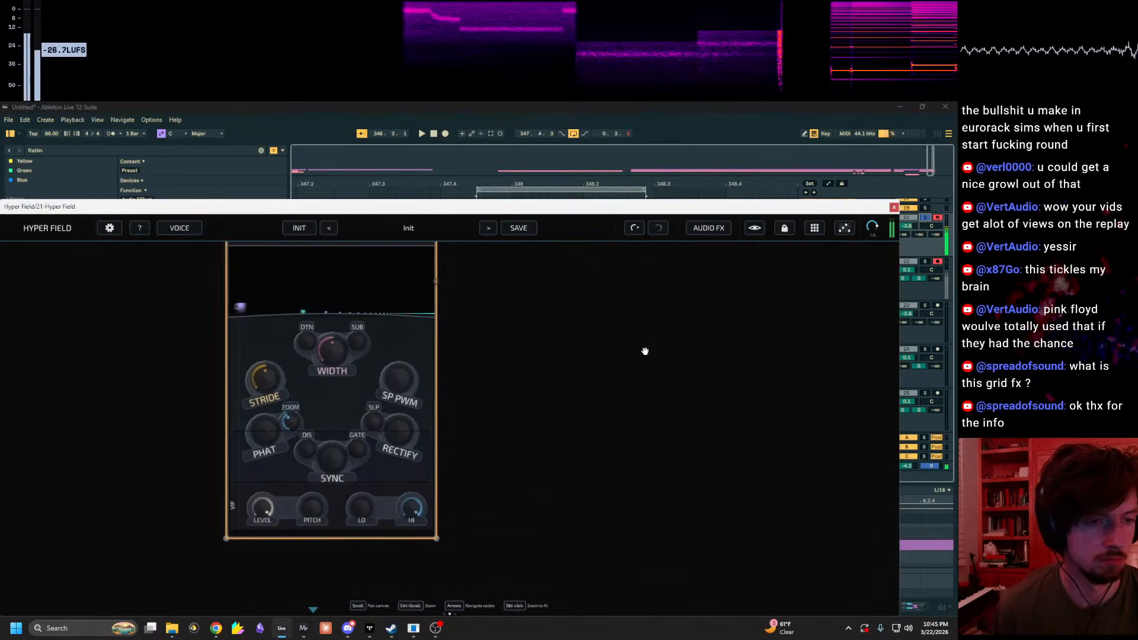
{"action": "right_click", "coordinate": [645, 351]}
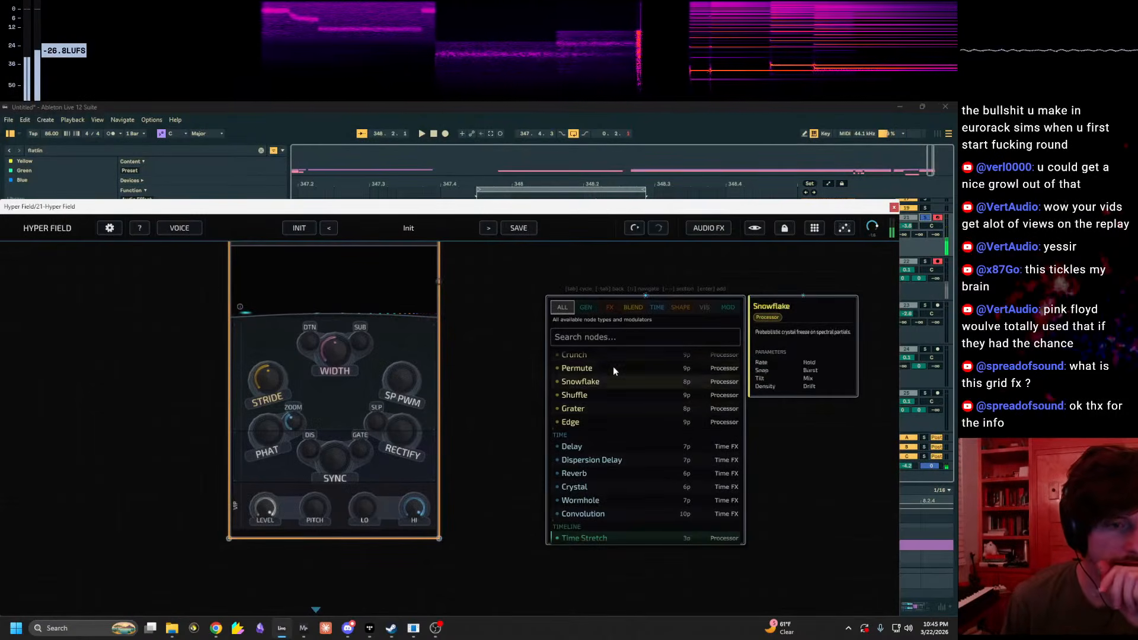
{"action": "left_click", "coordinate": [587, 309]}
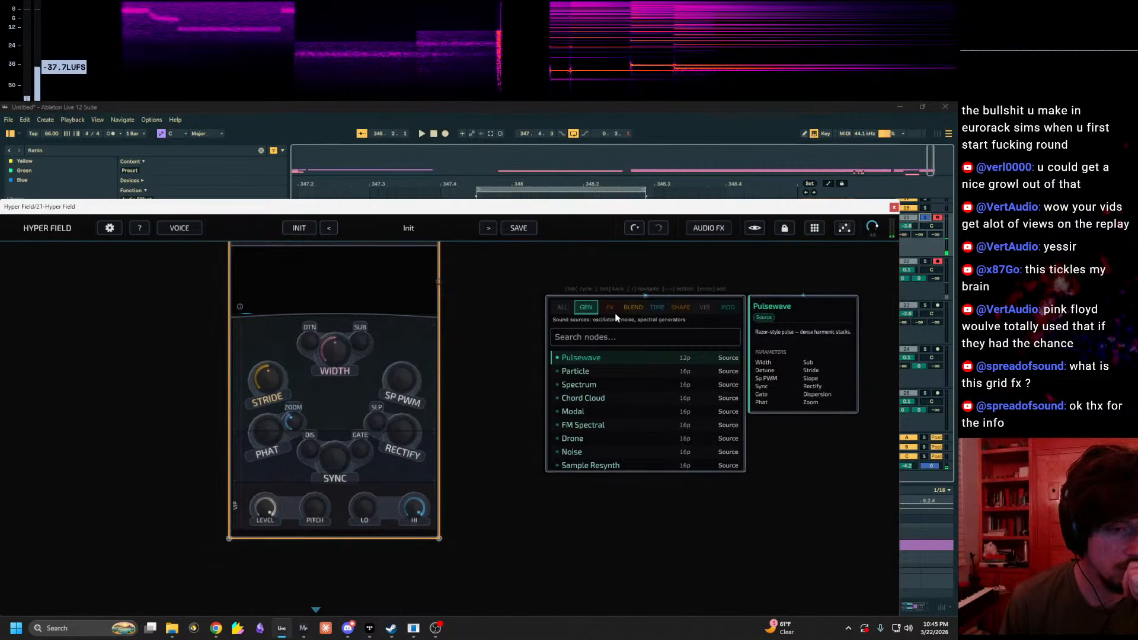
{"action": "left_click", "coordinate": [614, 312]}
Step: Move the Macro 1 module clear of the MSEG 1 modulator below the Pulsewave node
{"action": "left_click_drag", "start_coordinate": [508, 345], "coordinate": [618, 192]}
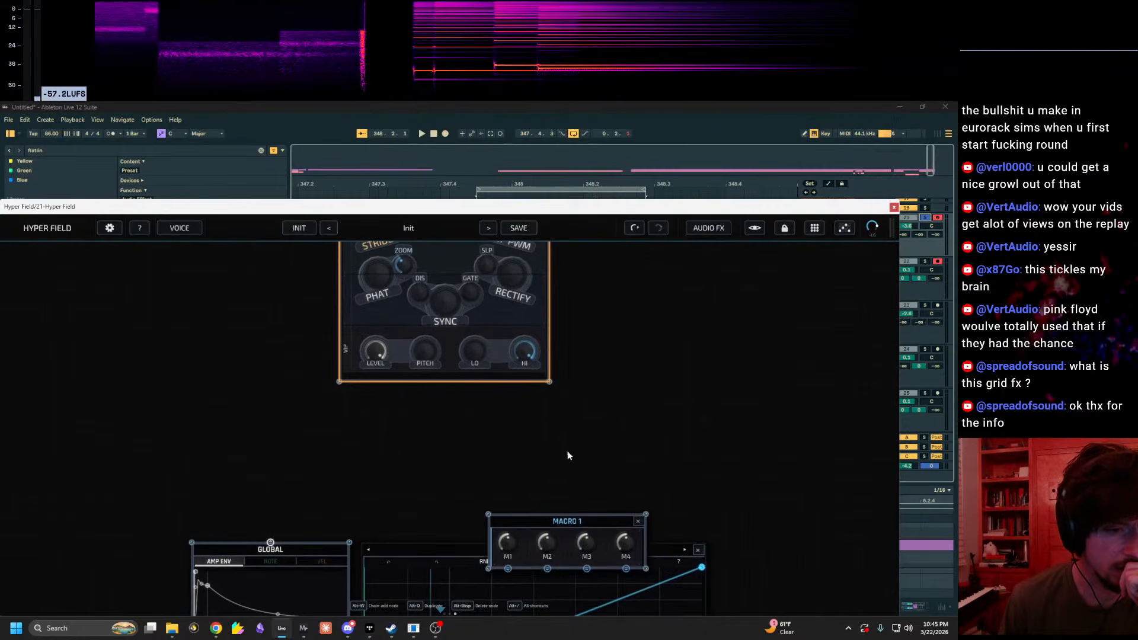
{"action": "left_click_drag", "start_coordinate": [544, 525], "coordinate": [751, 490]}
{"action": "left_click_drag", "start_coordinate": [556, 439], "coordinate": [512, 463]}
{"action": "scroll", "coordinate": [553, 320], "scroll_direction": "down", "scroll_amount": 3}
{"action": "left_click_drag", "start_coordinate": [485, 557], "coordinate": [485, 468]}
{"action": "left_click_drag", "start_coordinate": [572, 322], "coordinate": [590, 347]}
{"action": "scroll", "coordinate": [534, 340], "scroll_direction": "up", "scroll_amount": 1}
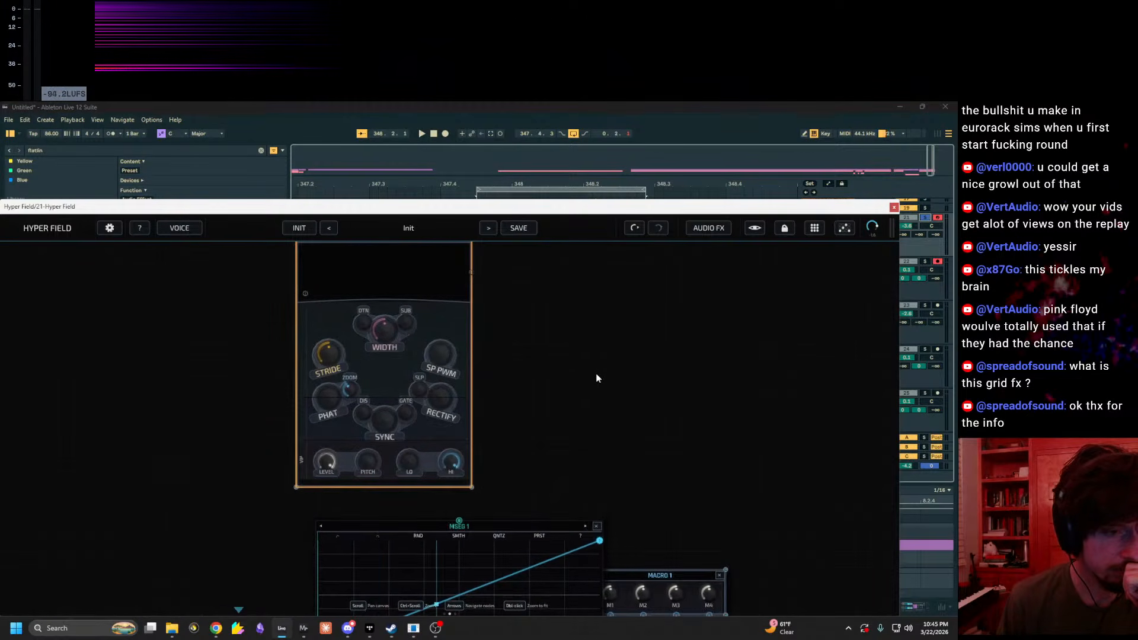
Step: Chain a Low Pass node after the Pulsewave node
{"action": "key", "text": "alt+w"}
{"action": "type", "text": "low"}
{"action": "key", "text": "Return"}
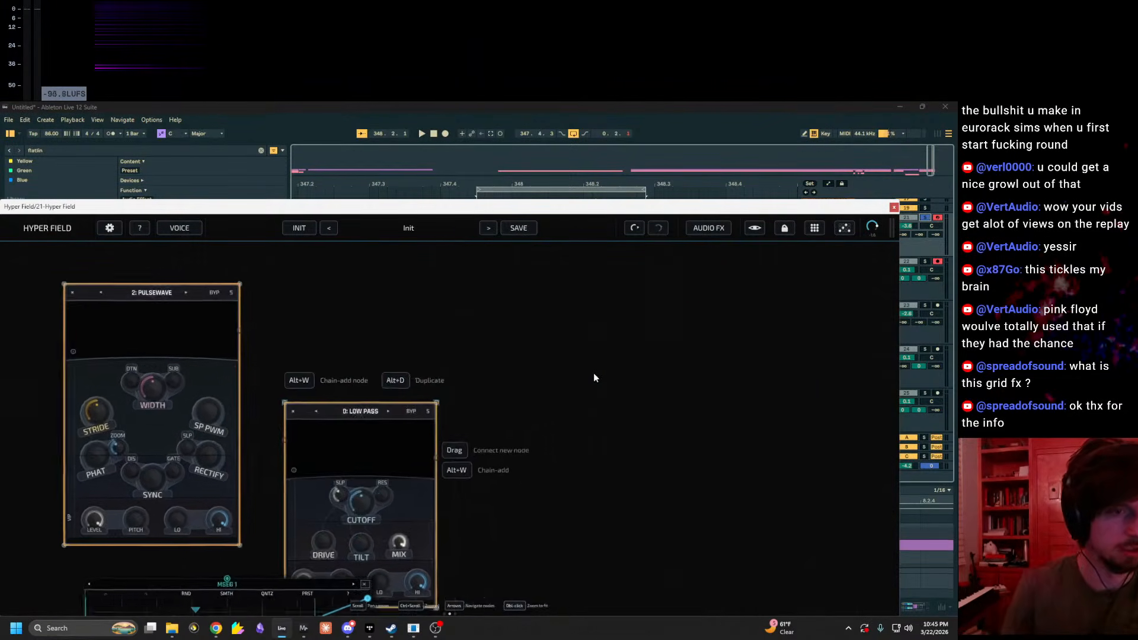
Step: Route MSEG 1 to the Low Pass node's Cutoff and reshape it into a sagging curve falling from maximum to minimum
{"action": "left_click_drag", "start_coordinate": [385, 516], "coordinate": [530, 384]}
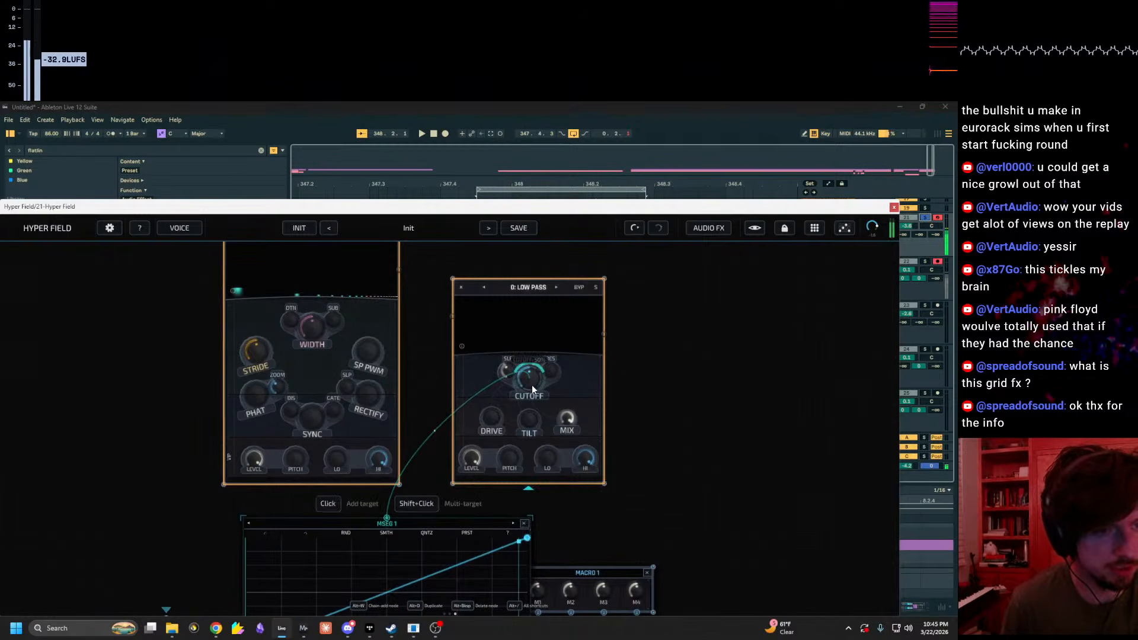
{"action": "left_click", "coordinate": [532, 386]}
{"action": "left_click_drag", "start_coordinate": [201, 500], "coordinate": [252, 381]}
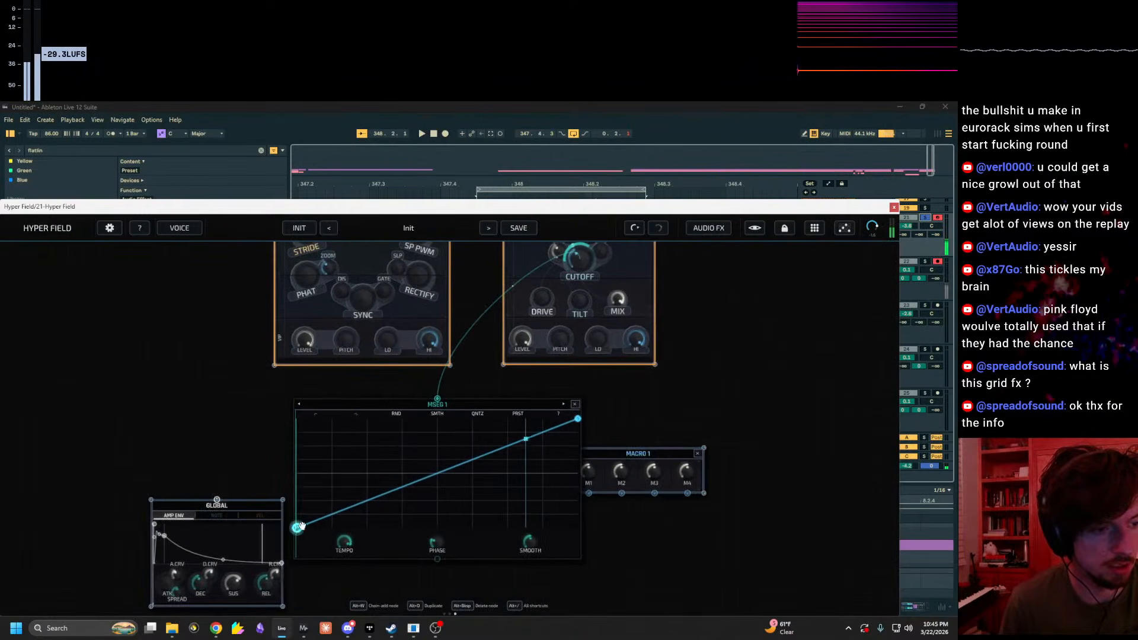
{"action": "left_click_drag", "start_coordinate": [302, 527], "coordinate": [299, 406]}
{"action": "left_click_drag", "start_coordinate": [572, 425], "coordinate": [578, 528]}
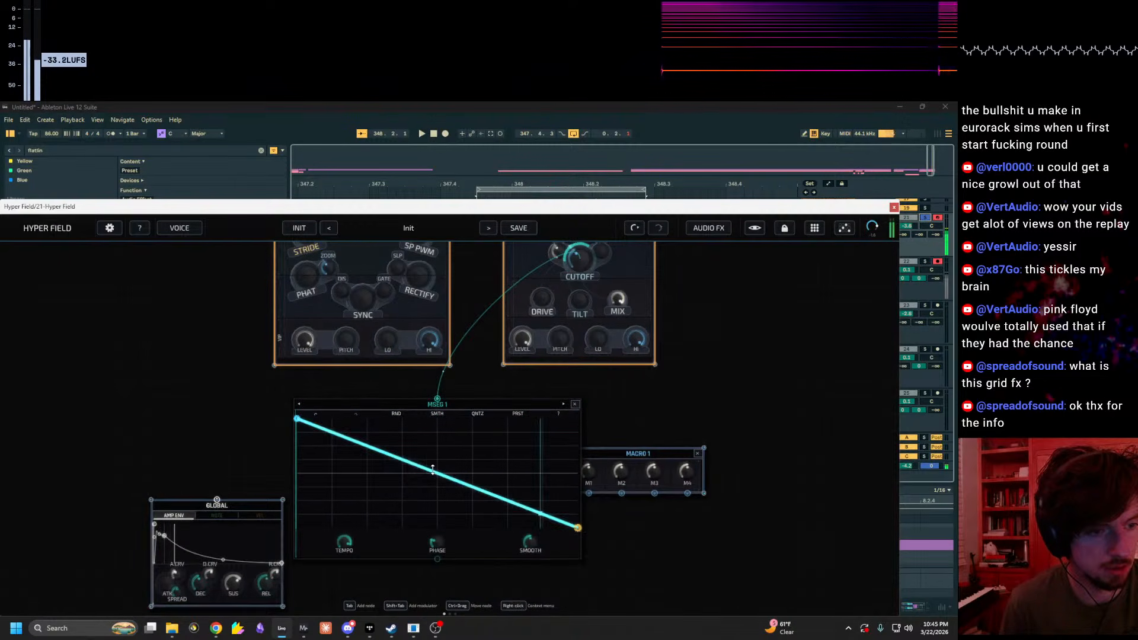
{"action": "left_click_drag", "start_coordinate": [438, 473], "coordinate": [412, 530]}
Step: Adjust the Low Pass node's Cutoff and MSEG 1's Tempo while auditioning the sound
{"action": "left_click_drag", "start_coordinate": [258, 372], "coordinate": [259, 489]}
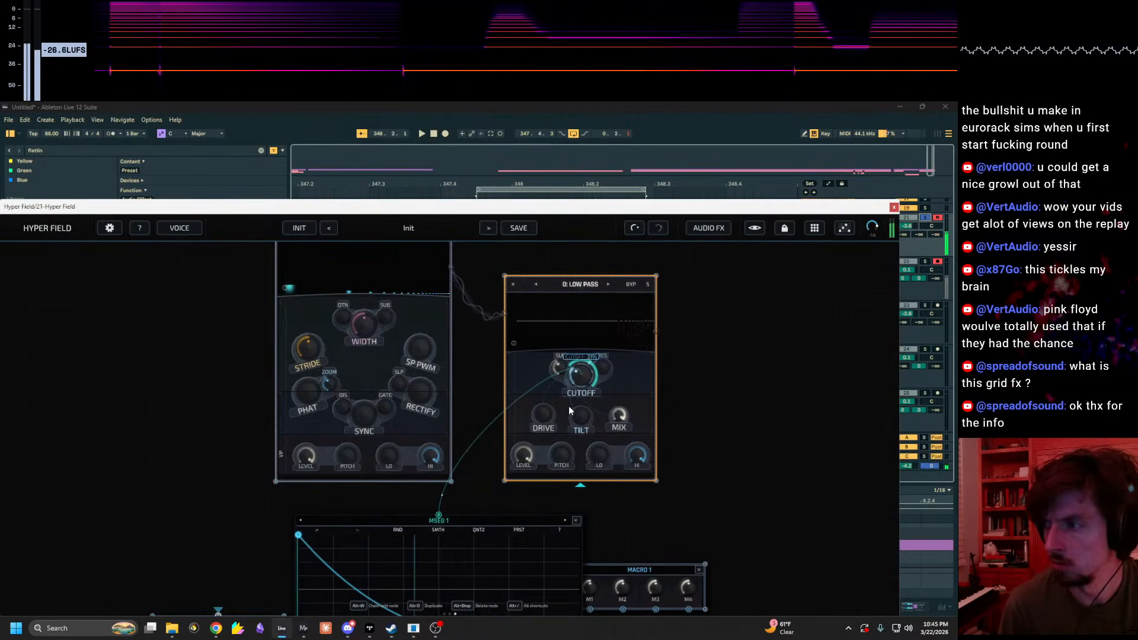
{"action": "left_click_drag", "start_coordinate": [219, 437], "coordinate": [260, 278]}
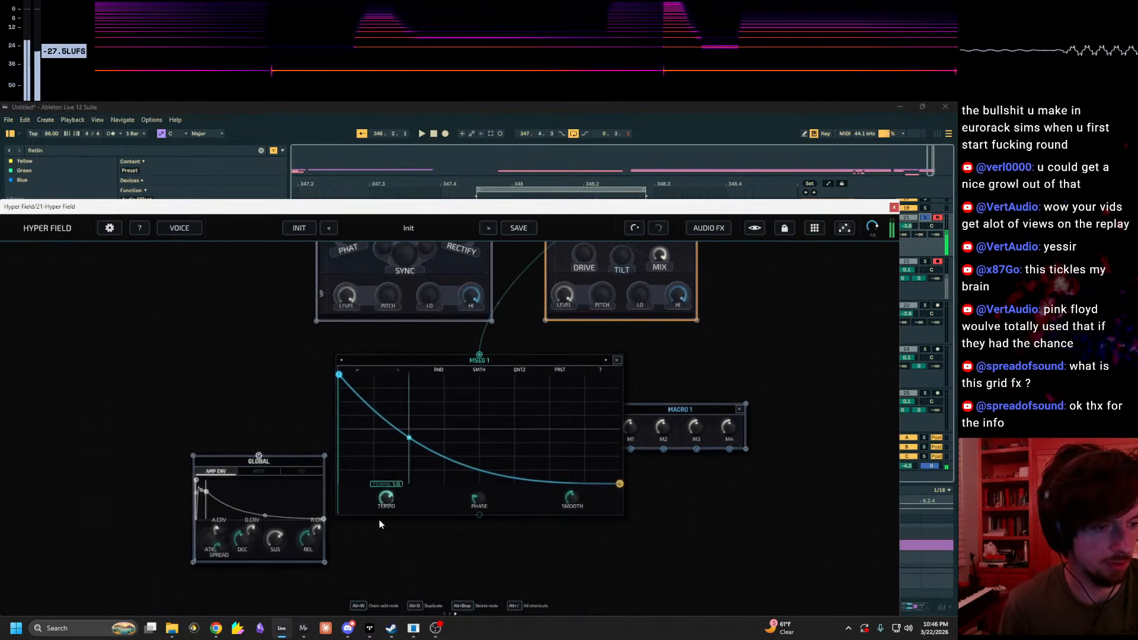
{"action": "left_click_drag", "start_coordinate": [312, 361], "coordinate": [271, 479]}
{"action": "left_click_drag", "start_coordinate": [460, 602], "coordinate": [492, 515]}
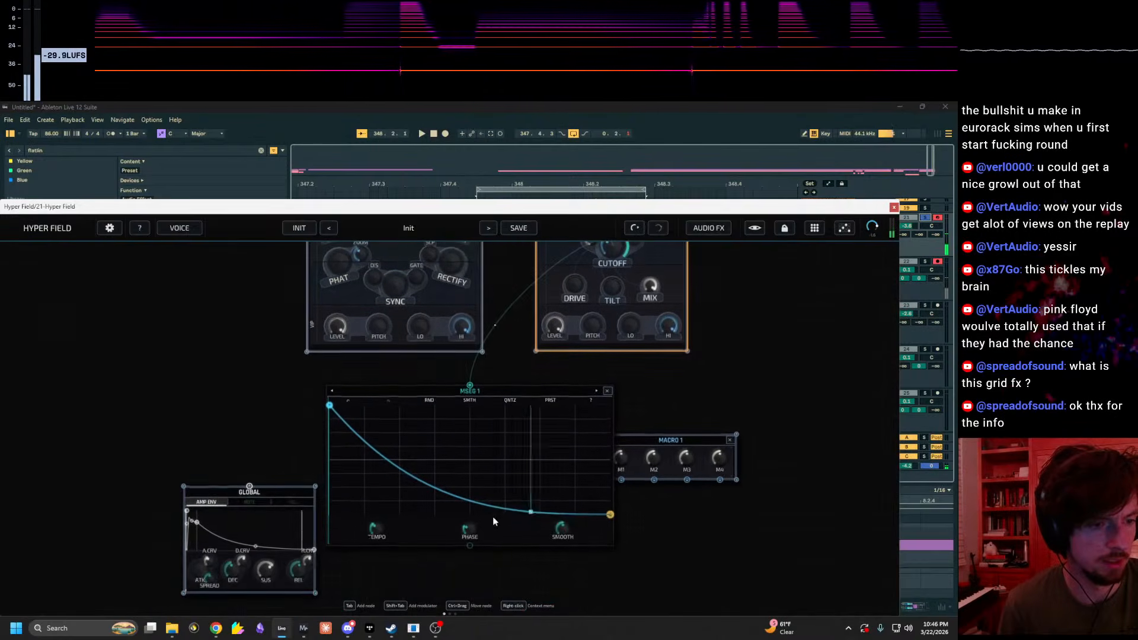
{"action": "right_click", "coordinate": [514, 396]}
{"action": "mouse_move", "coordinate": [582, 335]}
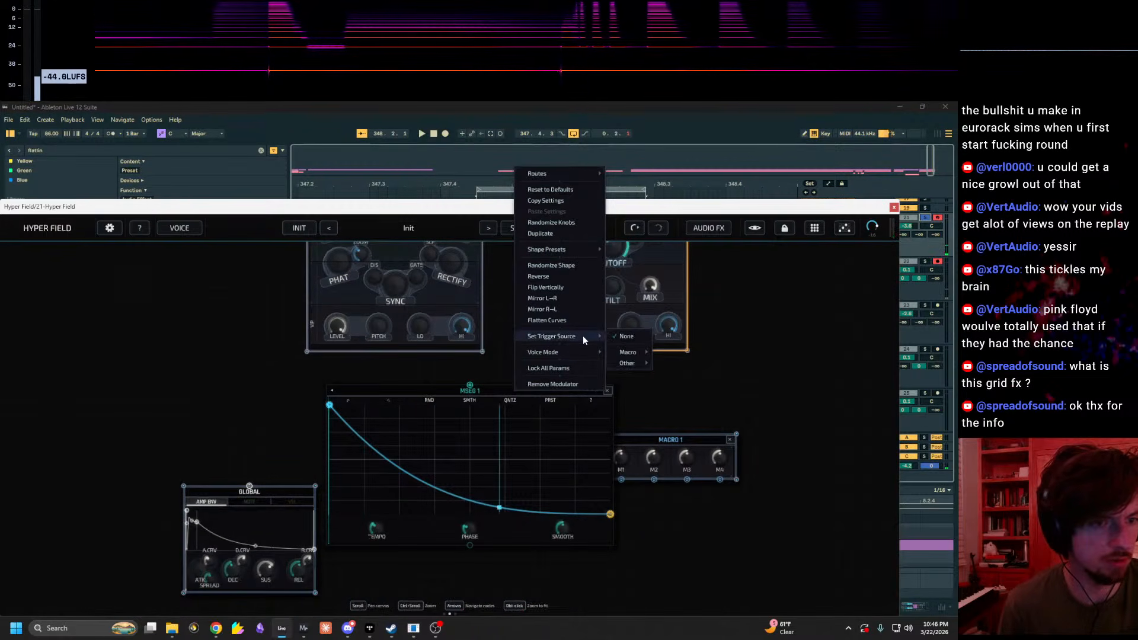
{"action": "left_click_drag", "start_coordinate": [274, 358], "coordinate": [271, 378]}
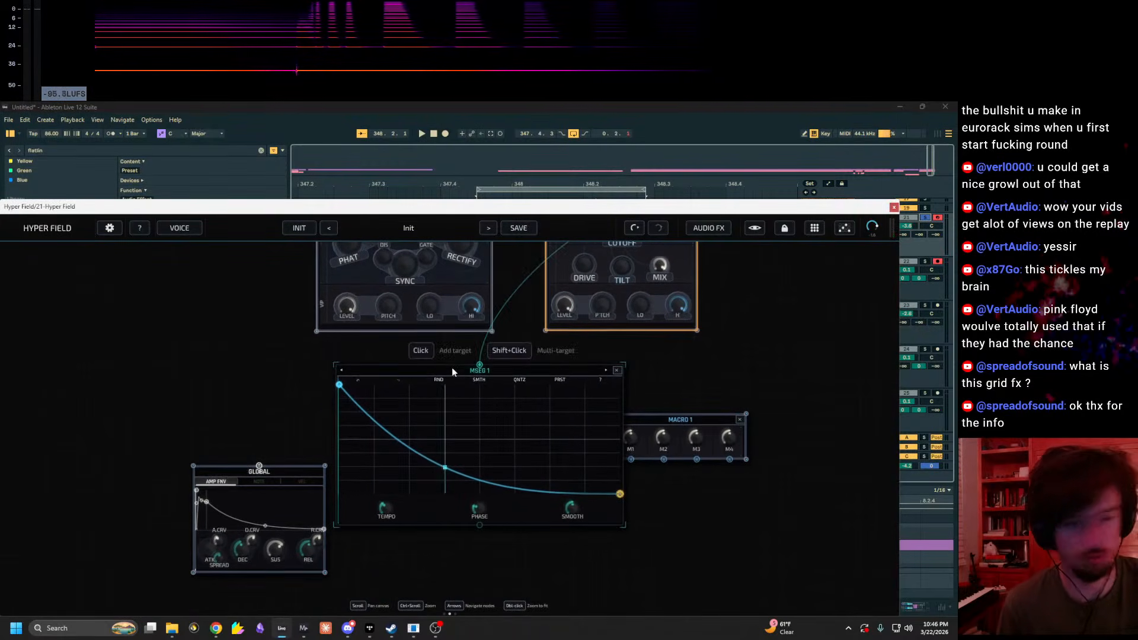
Step: Replace MSEG 1 with an Envelope modulator and route it to the Low Pass node's Cutoff
{"action": "key", "text": "alt+BackSpace"}
{"action": "left_click_drag", "start_coordinate": [486, 440], "coordinate": [487, 326]}
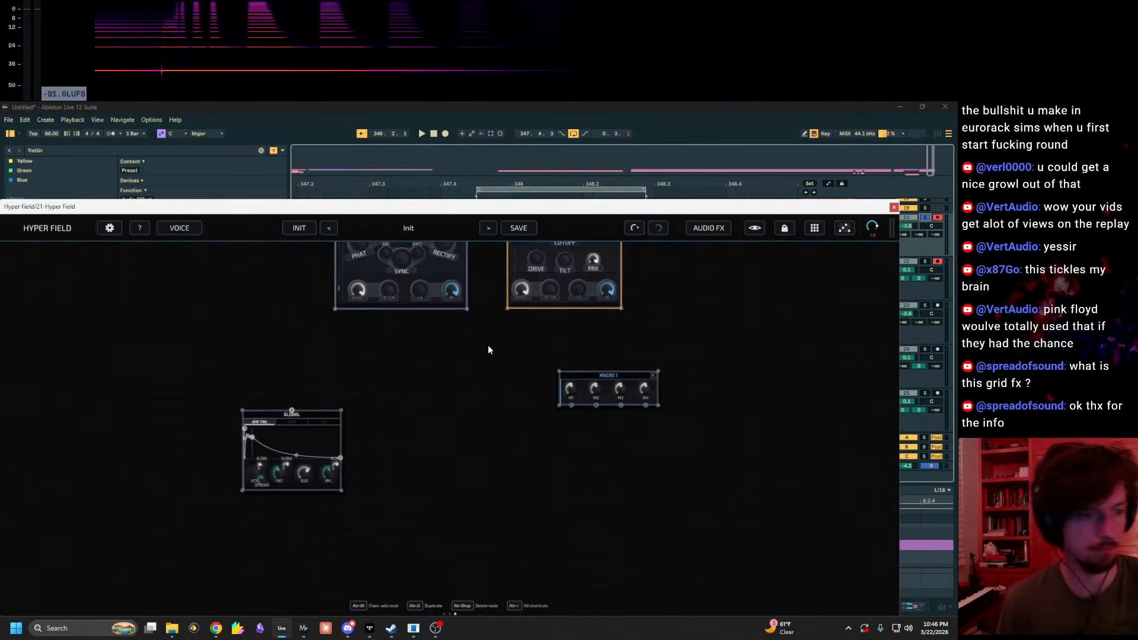
{"action": "right_click", "coordinate": [481, 428]}
{"action": "type", "text": "env"}
{"action": "key", "text": "Return"}
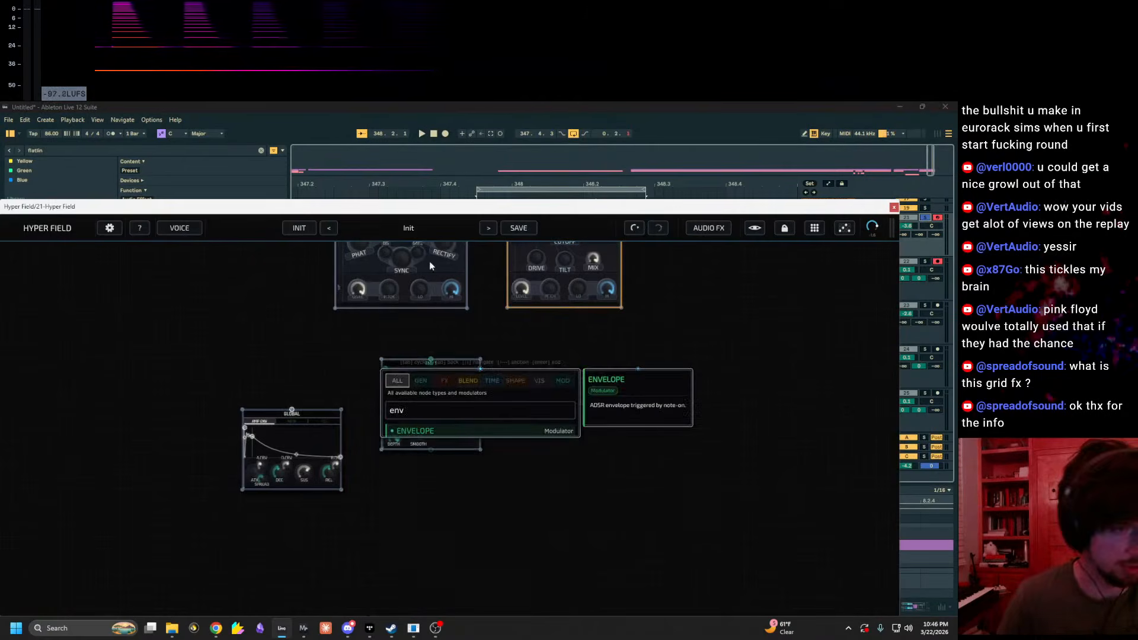
{"action": "left_click_drag", "start_coordinate": [358, 382], "coordinate": [356, 485]}
{"action": "scroll", "coordinate": [415, 478], "scroll_direction": "up", "scroll_amount": 2}
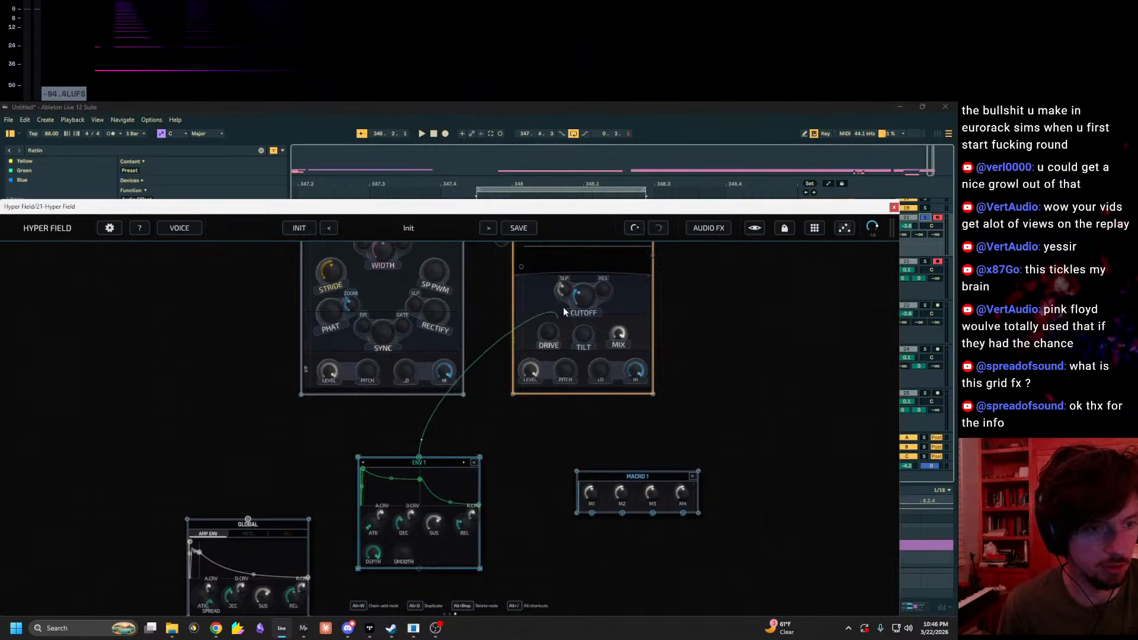
{"action": "left_click", "coordinate": [583, 301]}
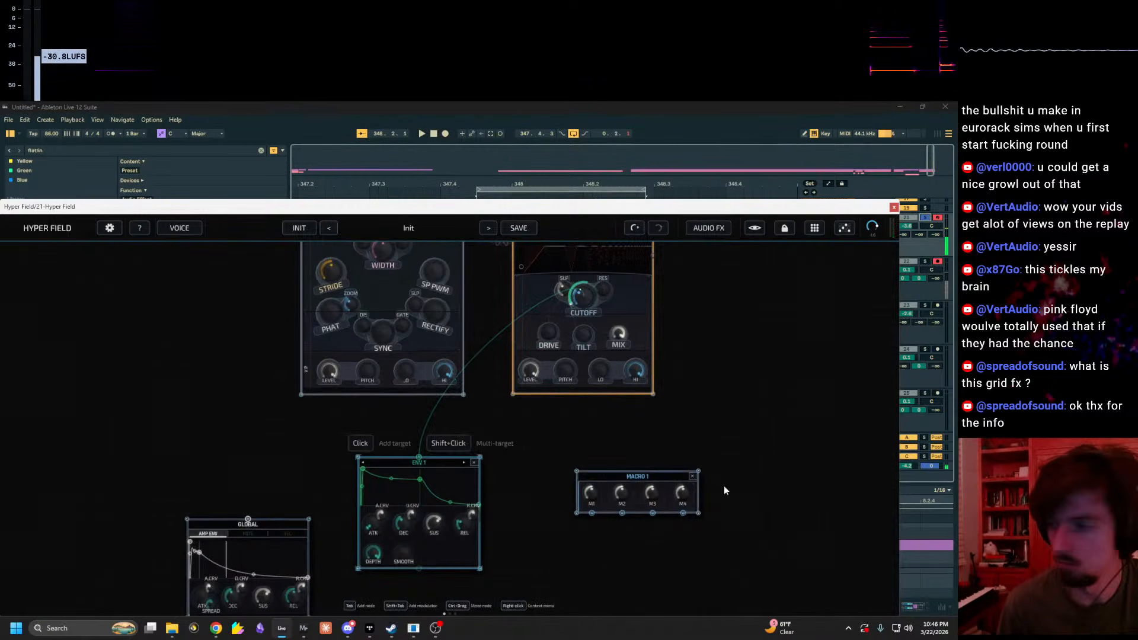
Step: Raise the first two effect sends on the Hyper Field track
{"action": "left_click_drag", "start_coordinate": [435, 441], "coordinate": [460, 475]}
{"action": "left_click_drag", "start_coordinate": [904, 235], "coordinate": [919, 216]}
{"action": "left_click_drag", "start_coordinate": [791, 342], "coordinate": [846, 292]}
Step: Lengthen the Global amp envelope's attack and toggle the option below Fade in the voice settings
{"action": "left_click_drag", "start_coordinate": [226, 549], "coordinate": [232, 532]}
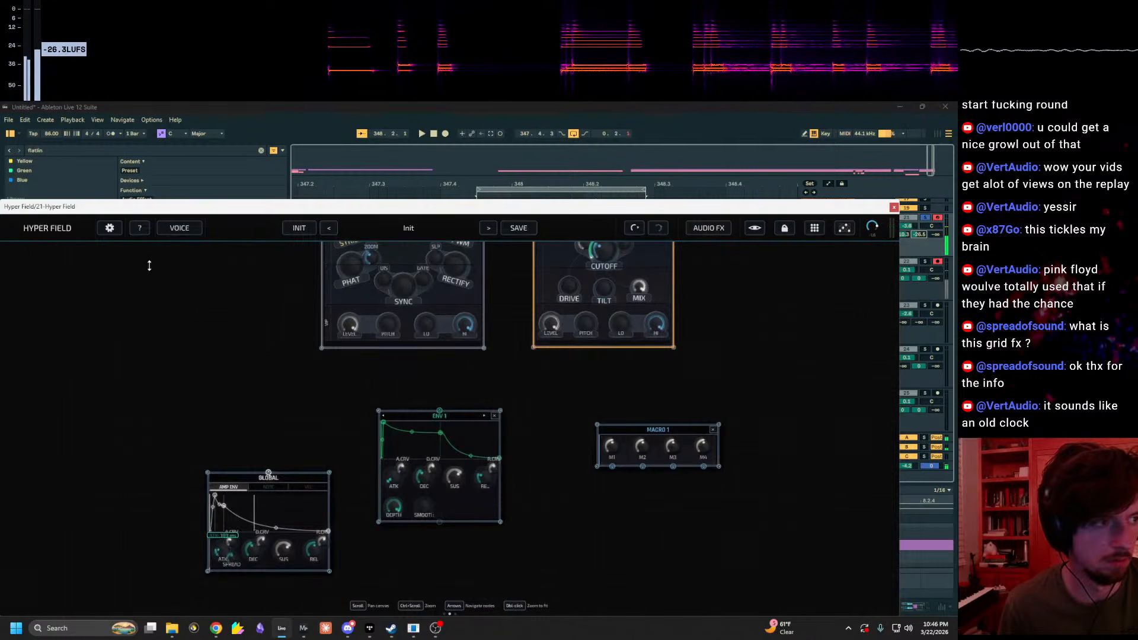
{"action": "left_click", "coordinate": [179, 227]}
{"action": "left_click", "coordinate": [65, 388]}
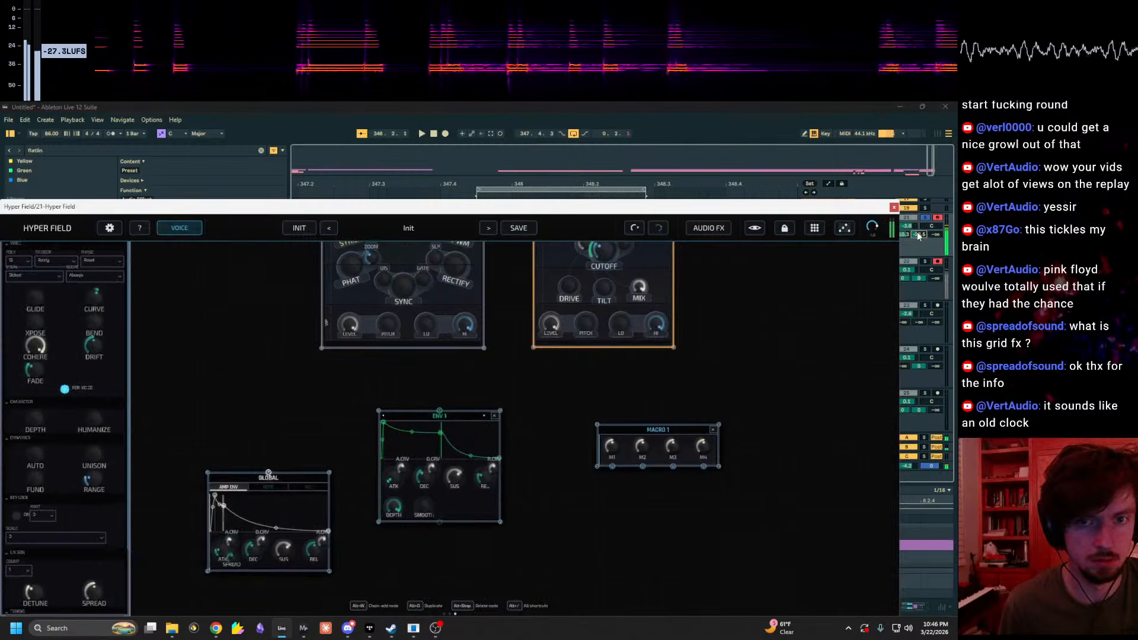
Step: Close the voice settings, add a Ring Mod node from the spectral effects and place it after the Low Pass node
{"action": "left_click", "coordinate": [180, 228]}
{"action": "key", "text": "Tab"}
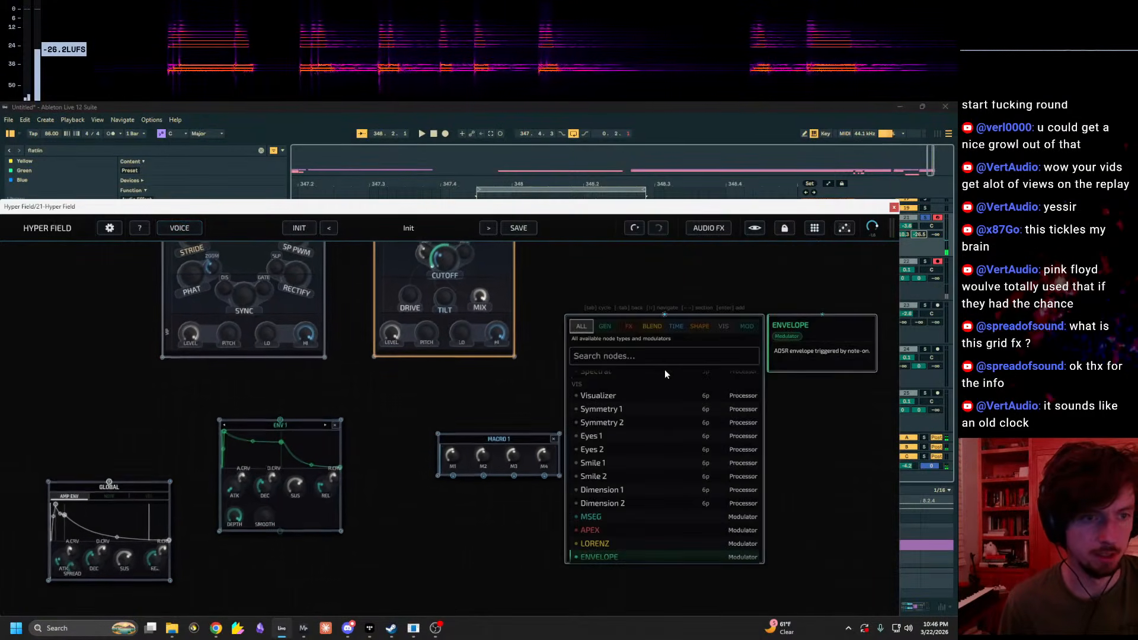
{"action": "left_click", "coordinate": [612, 327]}
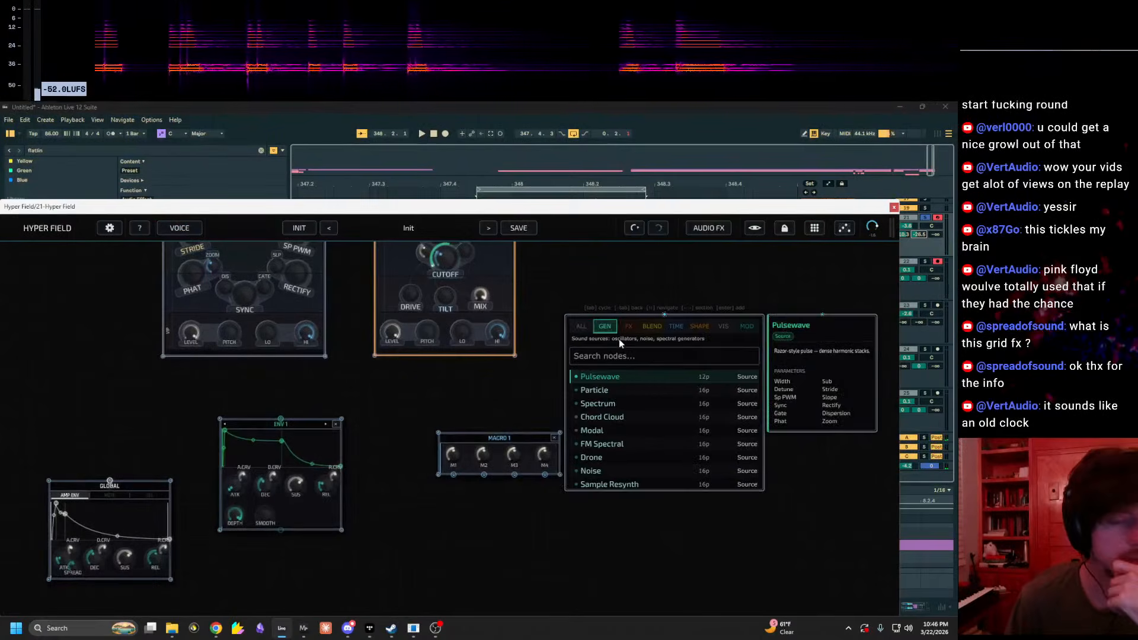
{"action": "left_click", "coordinate": [587, 325]}
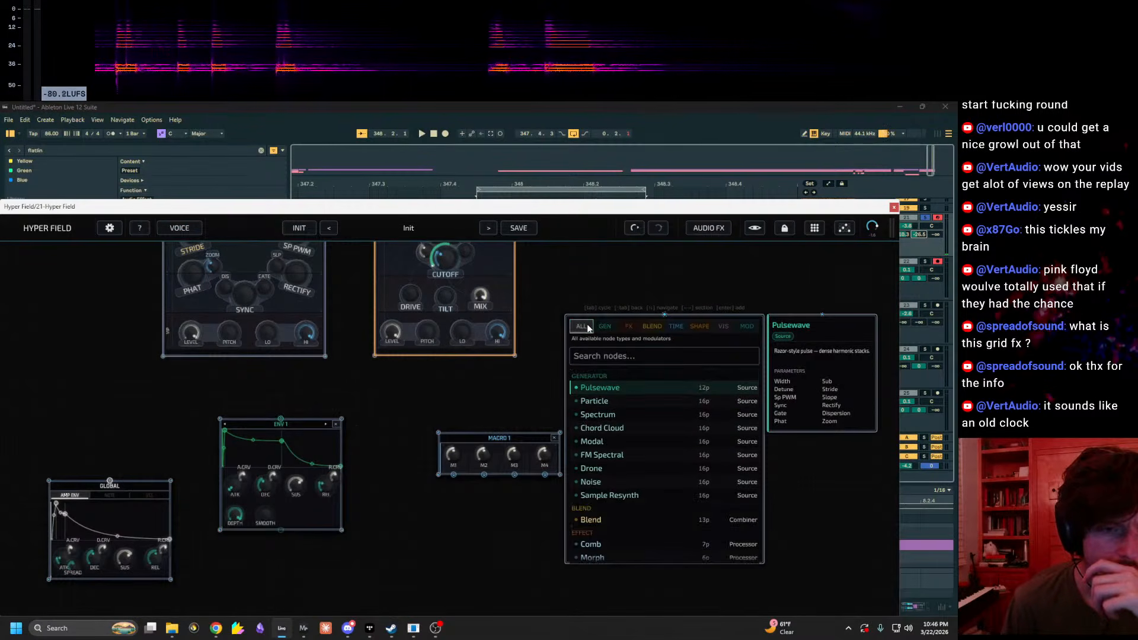
{"action": "left_click", "coordinate": [630, 326]}
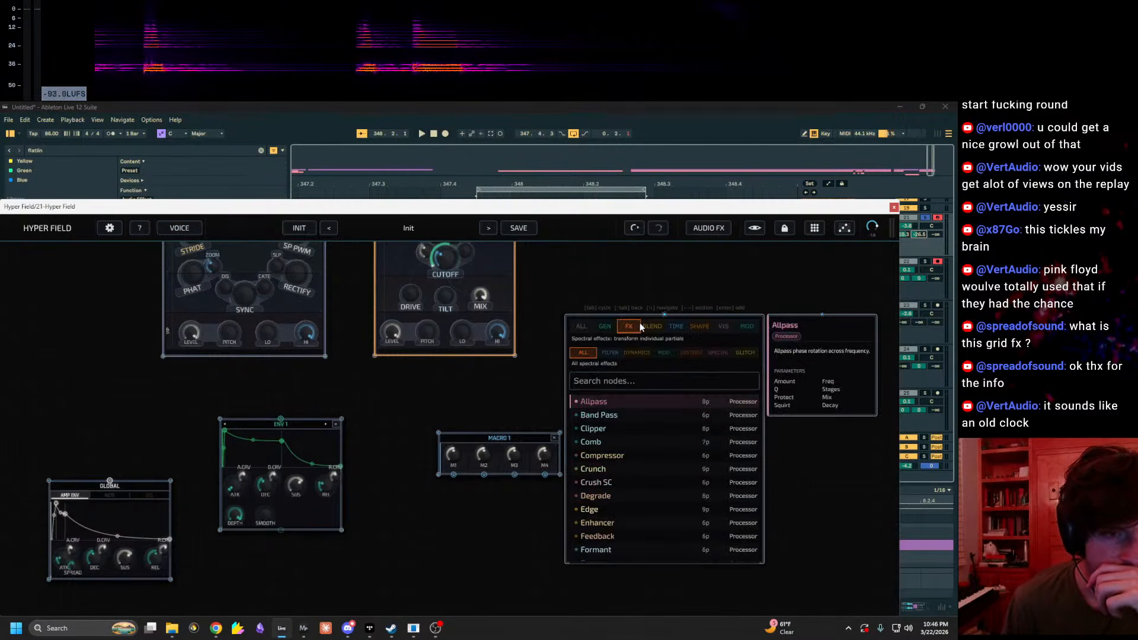
{"action": "left_click", "coordinate": [651, 327]}
{"action": "left_click", "coordinate": [630, 326]}
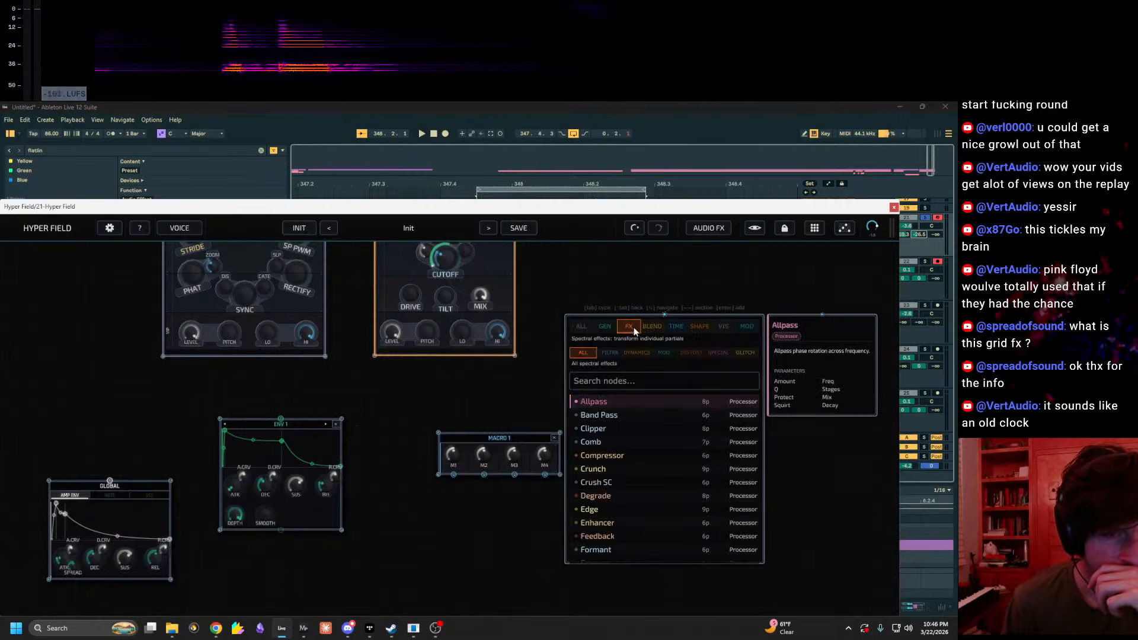
{"action": "scroll", "coordinate": [620, 451], "scroll_direction": "down", "scroll_amount": 5}
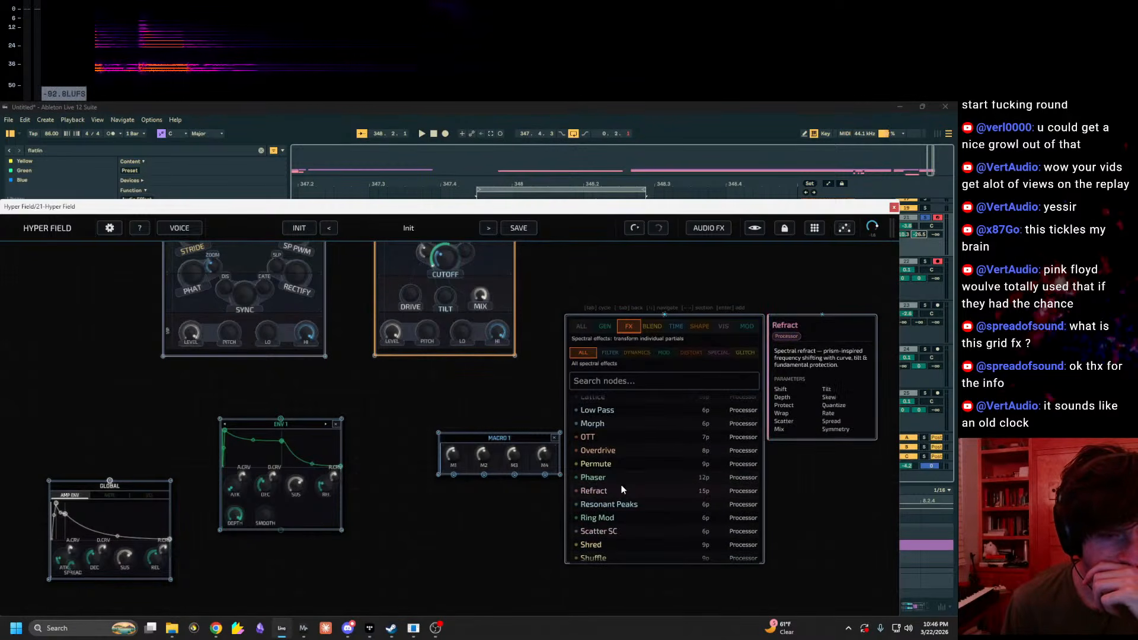
{"action": "scroll", "coordinate": [621, 489], "scroll_direction": "down", "scroll_amount": 2}
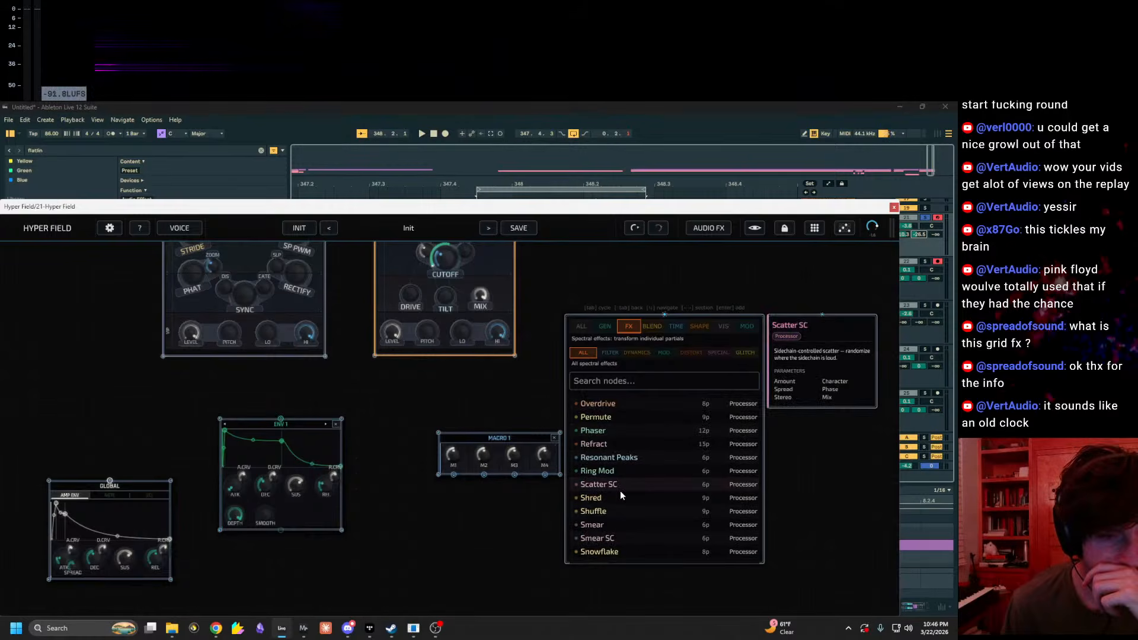
{"action": "left_click", "coordinate": [620, 490]}
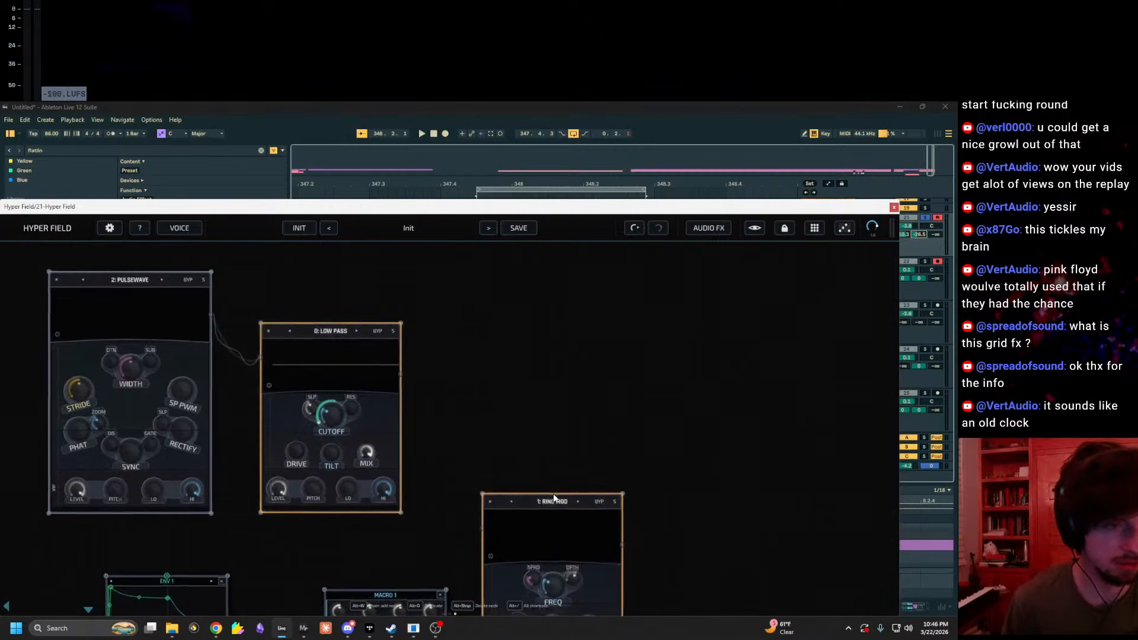
{"action": "left_click_drag", "start_coordinate": [562, 430], "coordinate": [553, 375]}
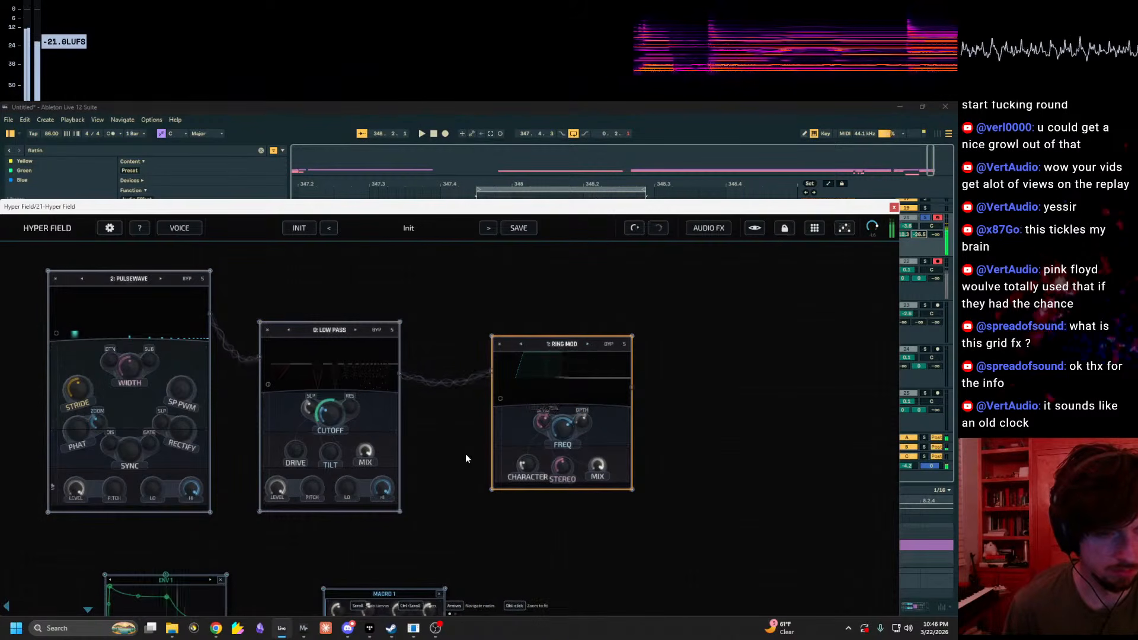
Step: Add an S&H modulator below the Ring Mod node and route it to the Ring Mod's Freq
{"action": "scroll", "coordinate": [465, 452], "scroll_direction": "down", "scroll_amount": 4}
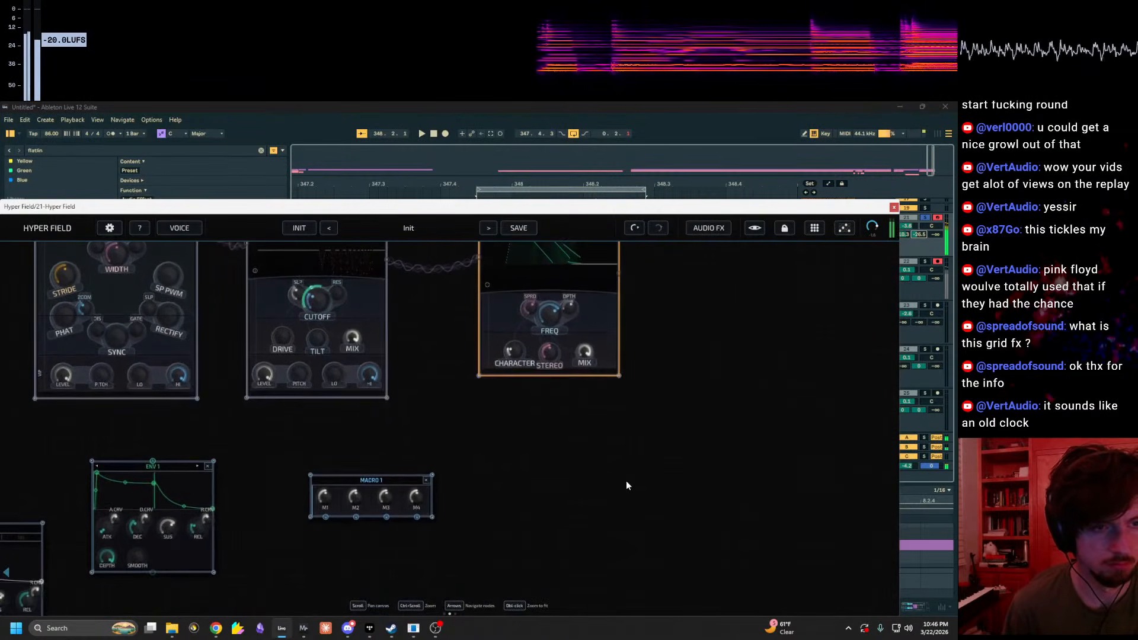
{"action": "right_click", "coordinate": [653, 450]}
{"action": "type", "text": "s&h"}
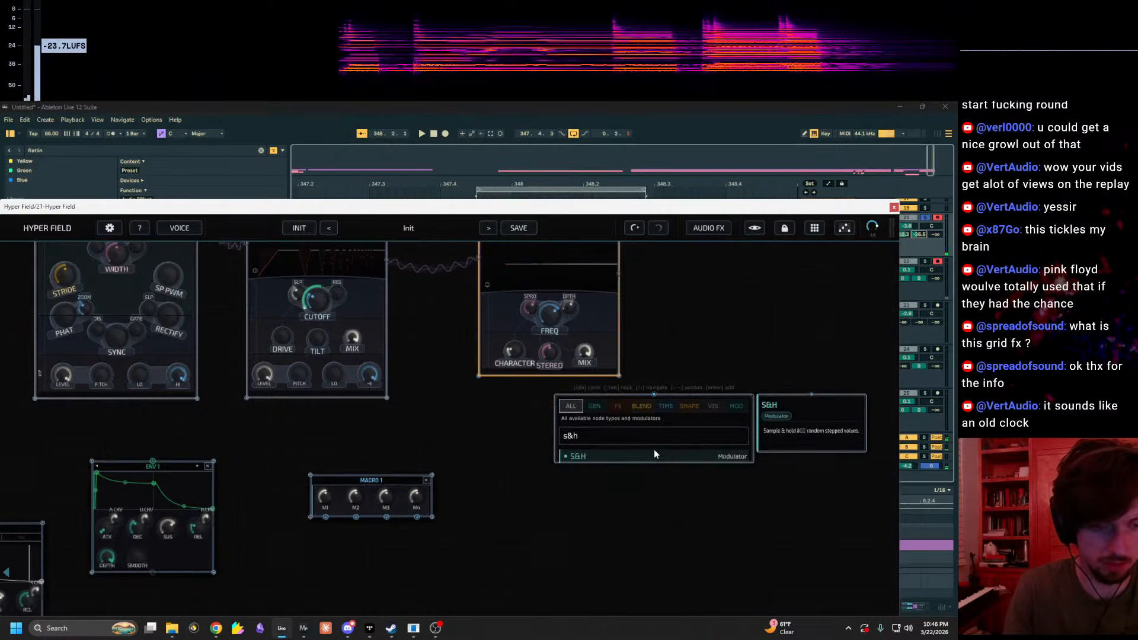
{"action": "key", "text": "Return"}
{"action": "left_click_drag", "start_coordinate": [659, 346], "coordinate": [660, 398]}
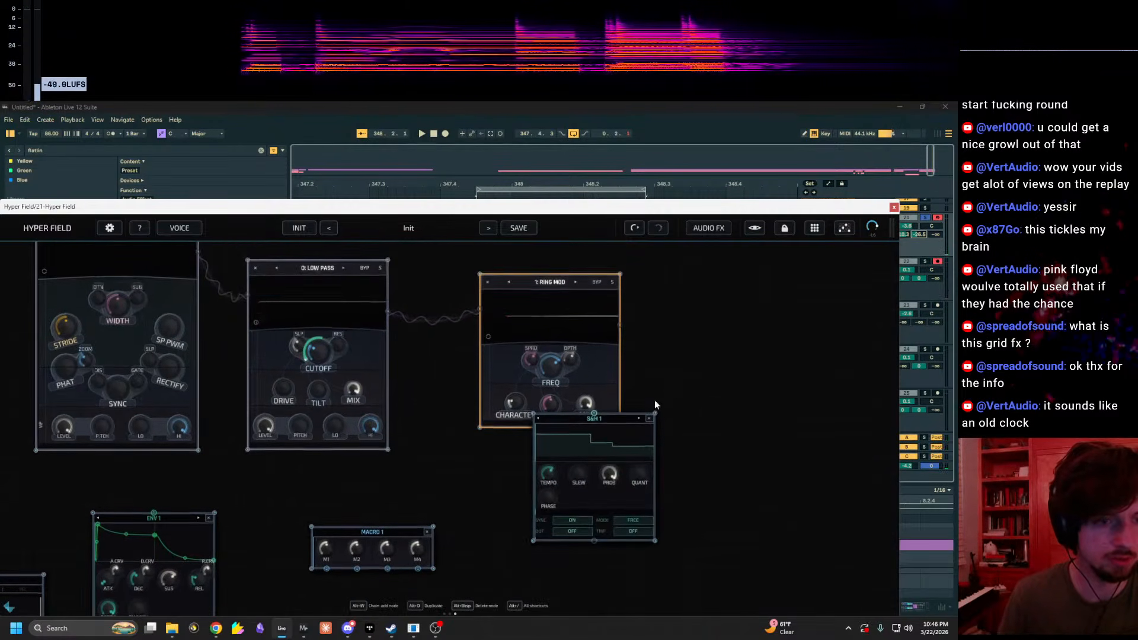
{"action": "left_click", "coordinate": [594, 414]}
{"action": "left_click", "coordinate": [553, 371]}
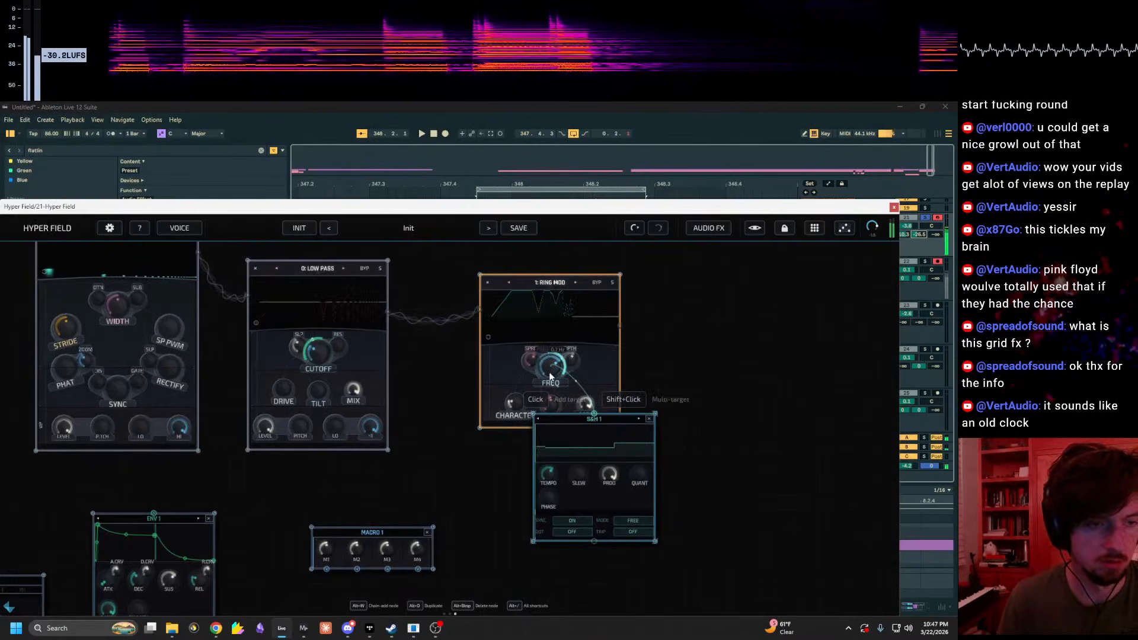
Step: Shorten Env 1's decay and lengthen its release while auditioning the sound
{"action": "left_click_drag", "start_coordinate": [425, 465], "coordinate": [605, 323]}
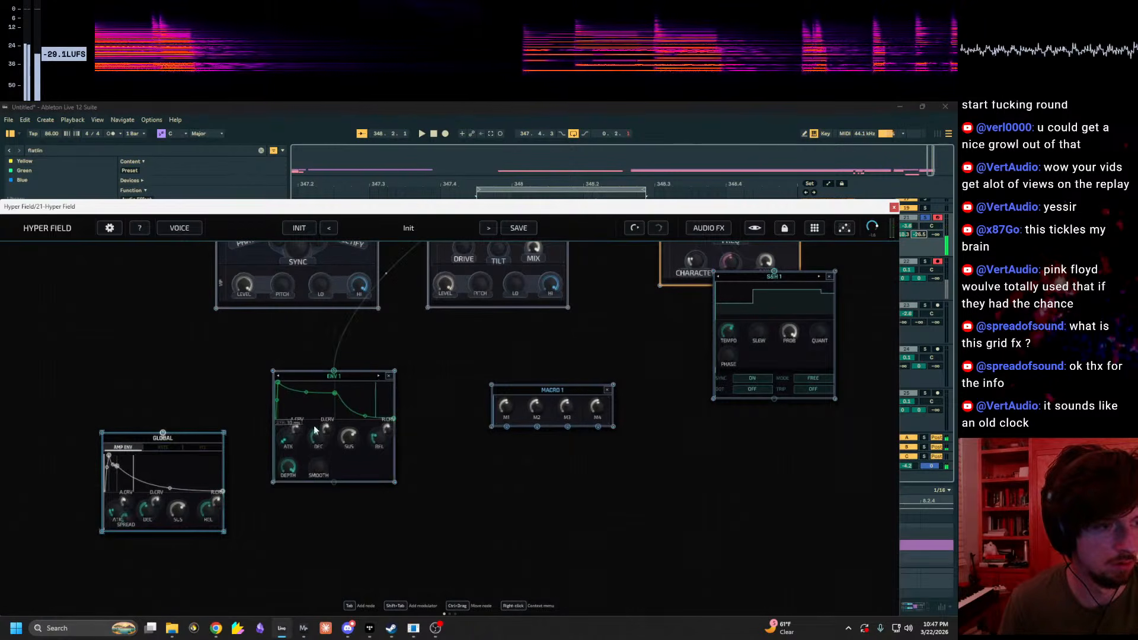
{"action": "left_click_drag", "start_coordinate": [375, 431], "coordinate": [384, 427]}
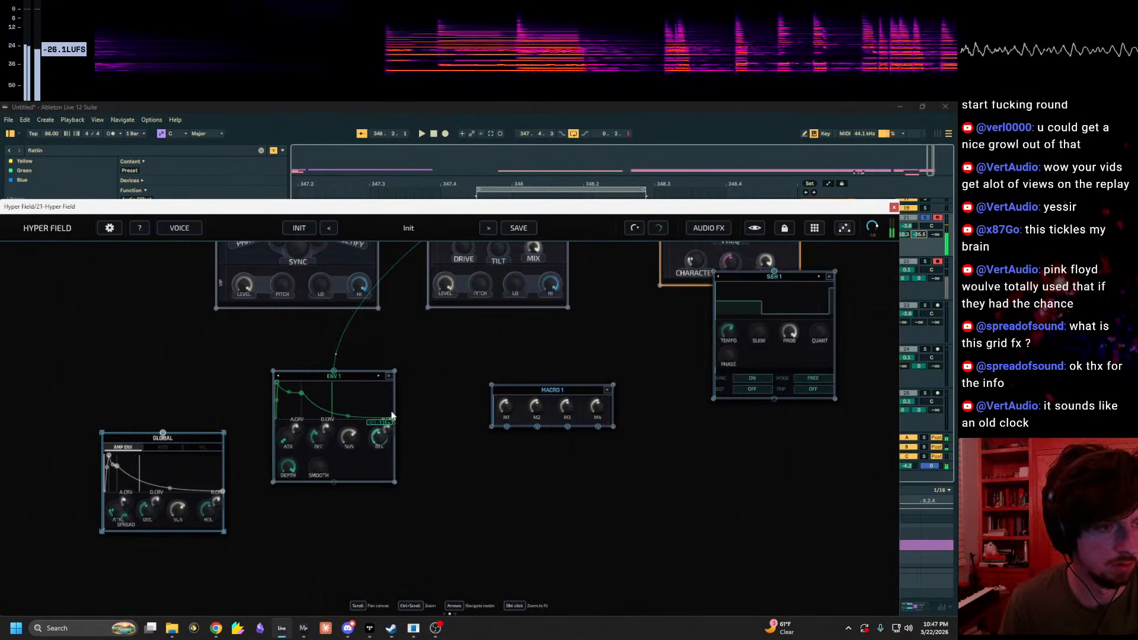
Step: Add a Mortality node after the Ring Mod and adjust its Amount and Slope
{"action": "left_click_drag", "start_coordinate": [789, 512], "coordinate": [610, 550]}
{"action": "left_click_drag", "start_coordinate": [726, 324], "coordinate": [689, 377]}
{"action": "right_click", "coordinate": [689, 377]}
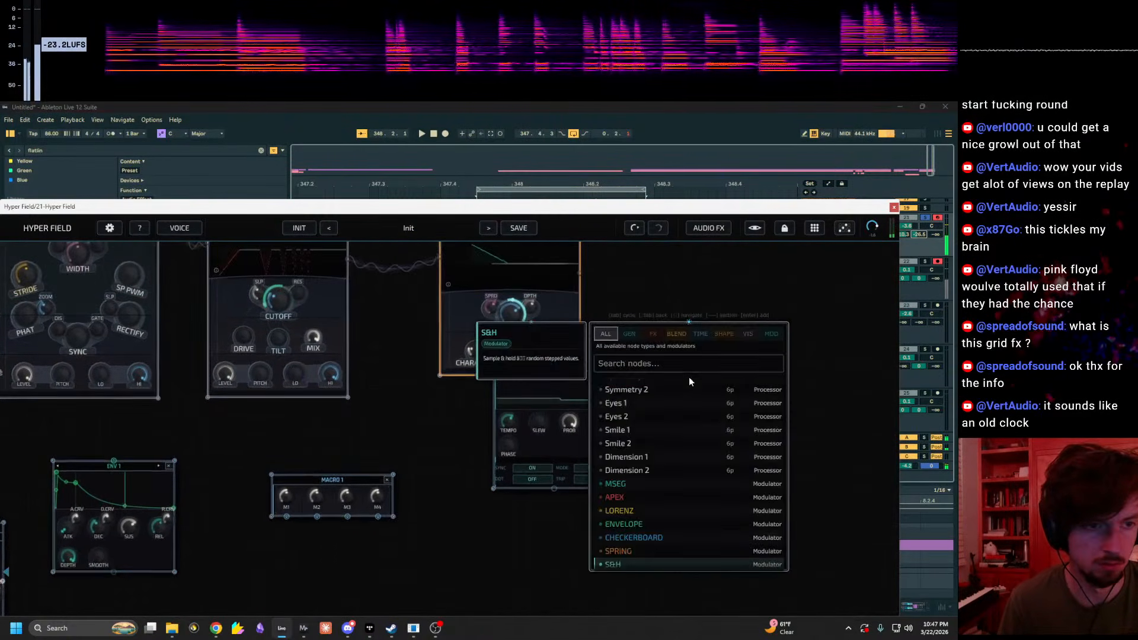
{"action": "left_click", "coordinate": [624, 254]}
{"action": "right_click", "coordinate": [706, 317]}
{"action": "type", "text": "mort"}
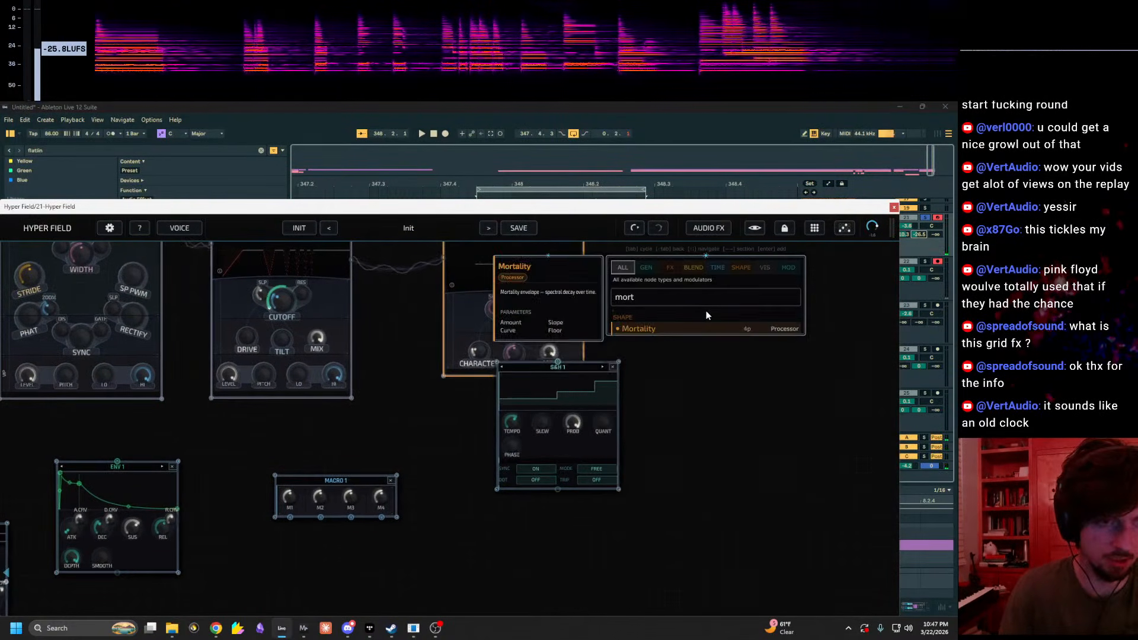
{"action": "key", "text": "Return"}
{"action": "left_click_drag", "start_coordinate": [334, 402], "coordinate": [437, 358]}
{"action": "left_click_drag", "start_coordinate": [453, 437], "coordinate": [495, 395]}
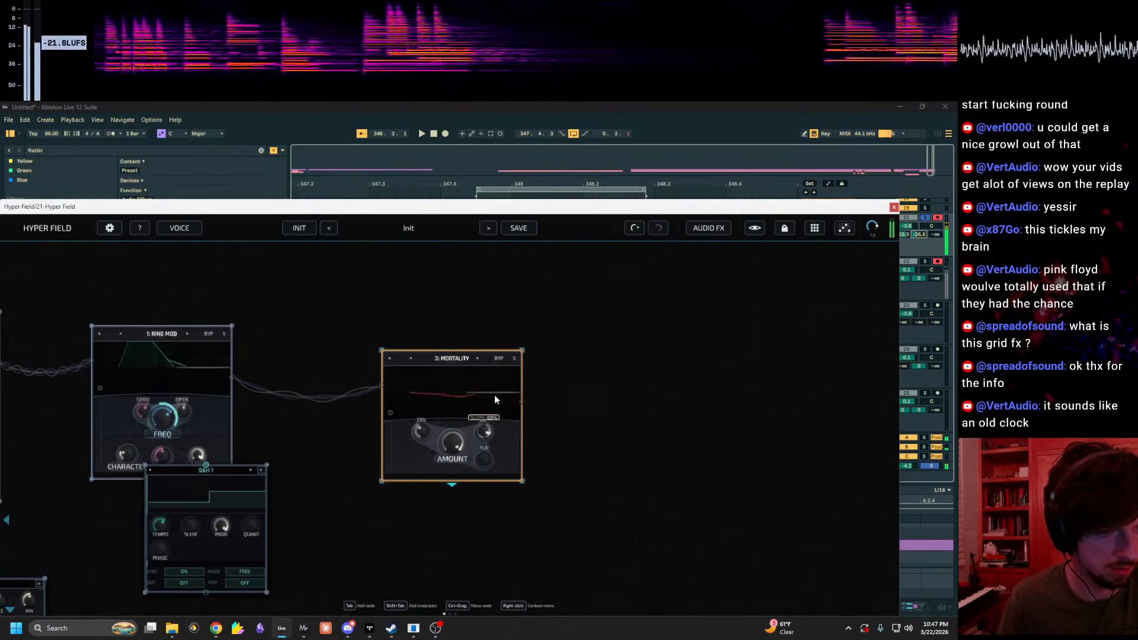
Step: Add a Delay node after the Mortality node, shorten its Time and reduce its Mix to 13%
{"action": "right_click", "coordinate": [617, 378]}
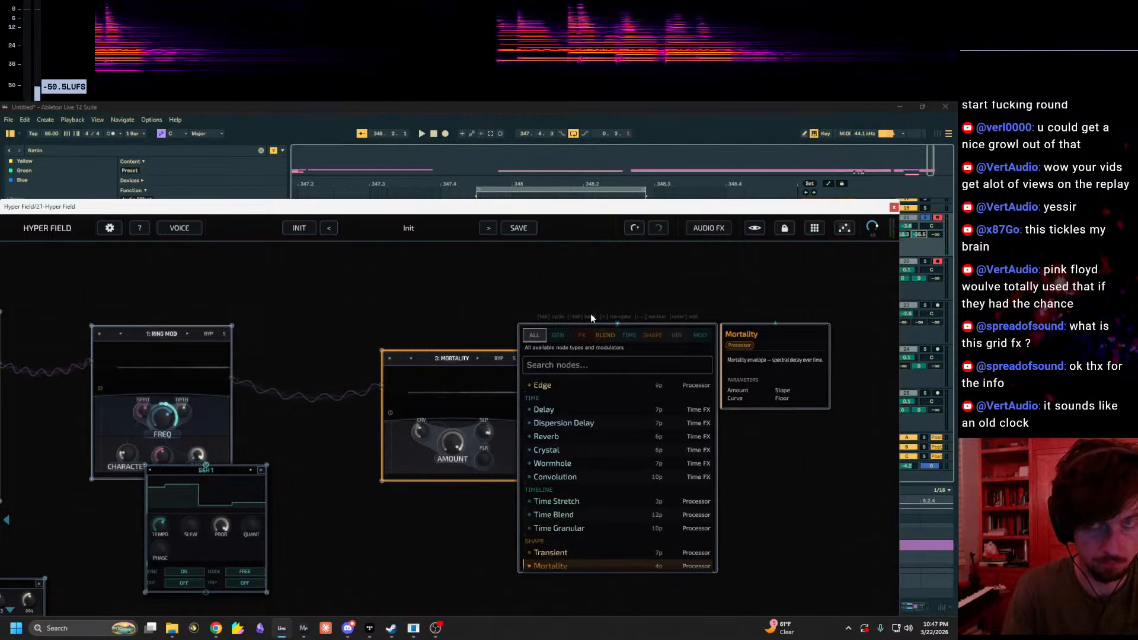
{"action": "type", "text": "del"}
{"action": "key", "text": "Return"}
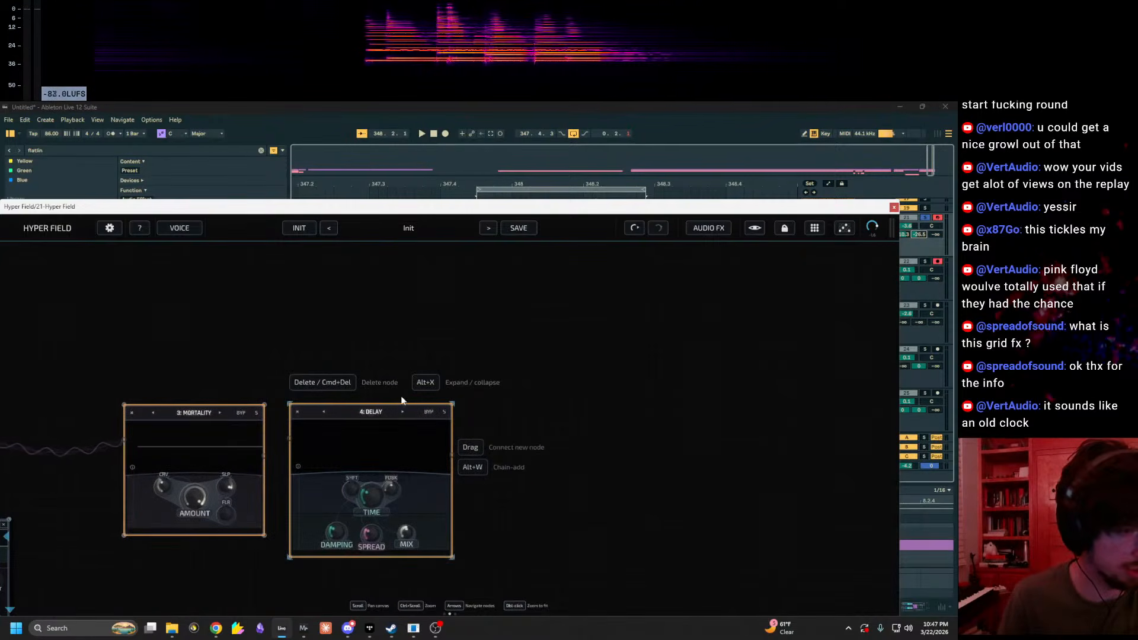
{"action": "left_click_drag", "start_coordinate": [352, 410], "coordinate": [432, 390]}
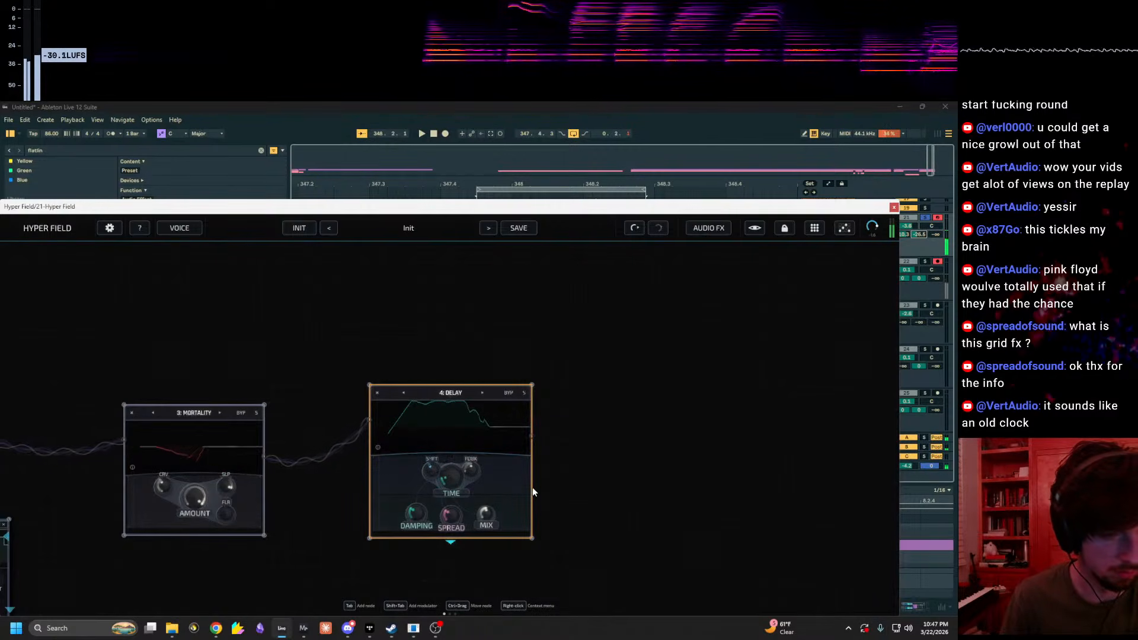
{"action": "scroll", "coordinate": [515, 485], "scroll_direction": "up", "scroll_amount": 2}
{"action": "left_click_drag", "start_coordinate": [668, 509], "coordinate": [821, 532]}
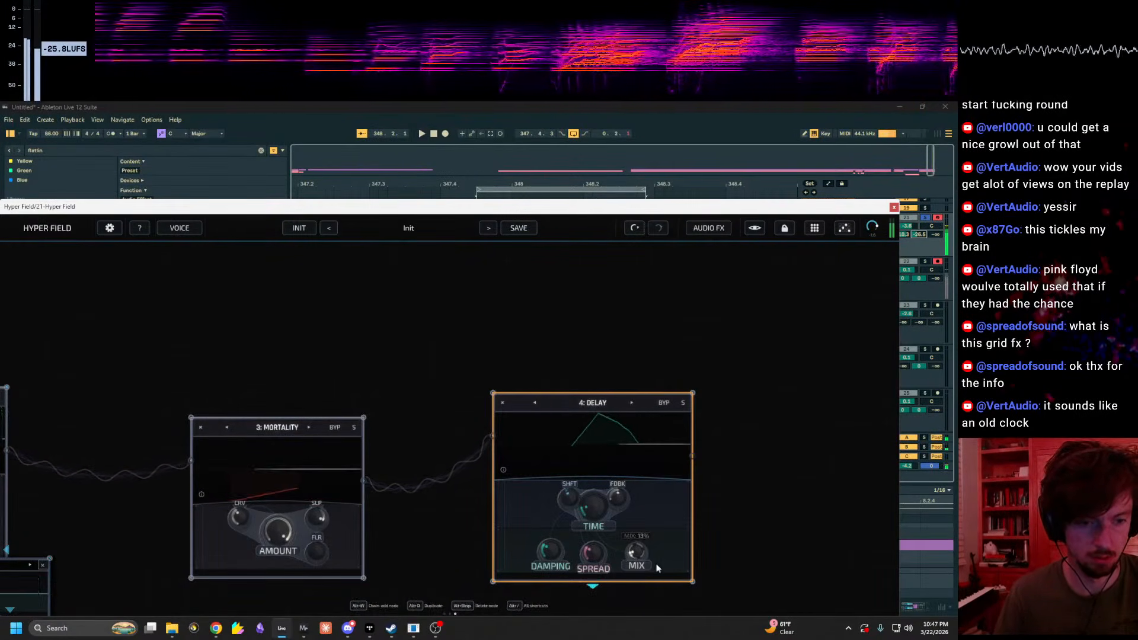
Step: Add a Refract node after the Delay node at the end of the chain
{"action": "right_click", "coordinate": [748, 487]}
{"action": "type", "text": "erf"}
{"action": "key", "text": "BackSpace"}
{"action": "key", "text": "BackSpace"}
{"action": "key", "text": "BackSpace"}
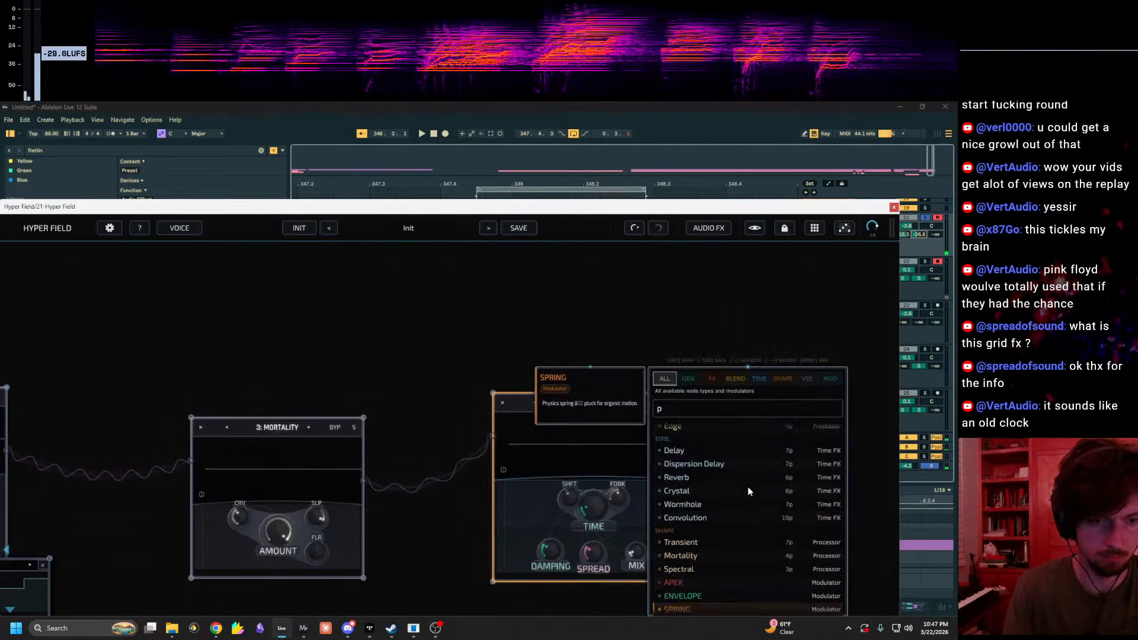
{"action": "type", "text": "ref"}
{"action": "key", "text": "Return"}
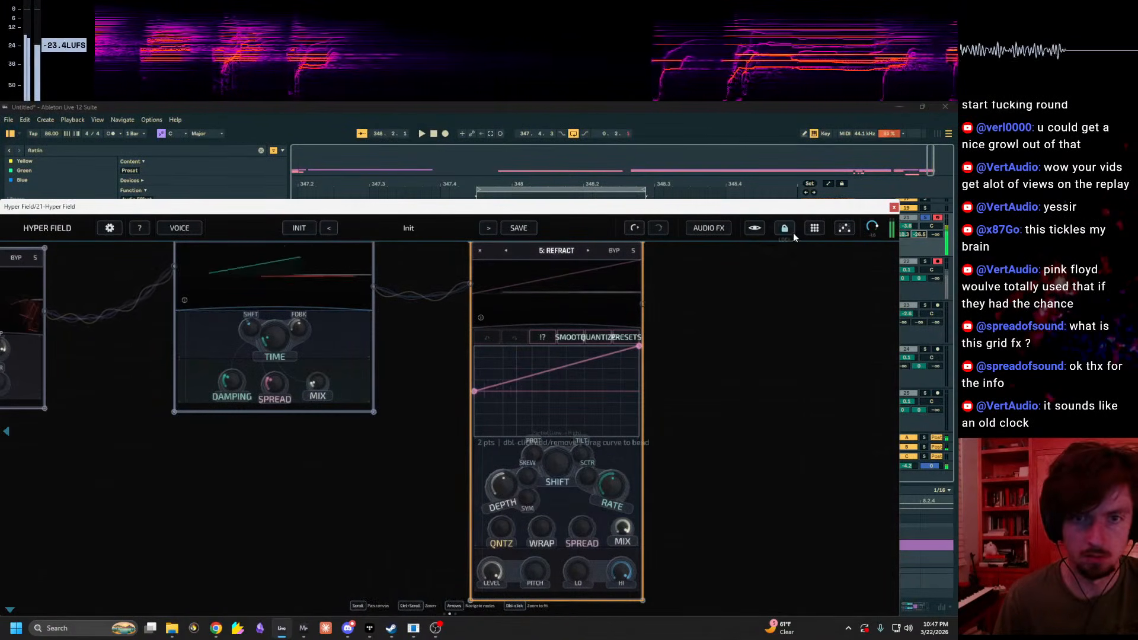
Step: Move the synth window aside and raise the Hyper Field track's volume to 0.6 and its second send to -1.0
{"action": "left_click_drag", "start_coordinate": [722, 209], "coordinate": [563, 204]}
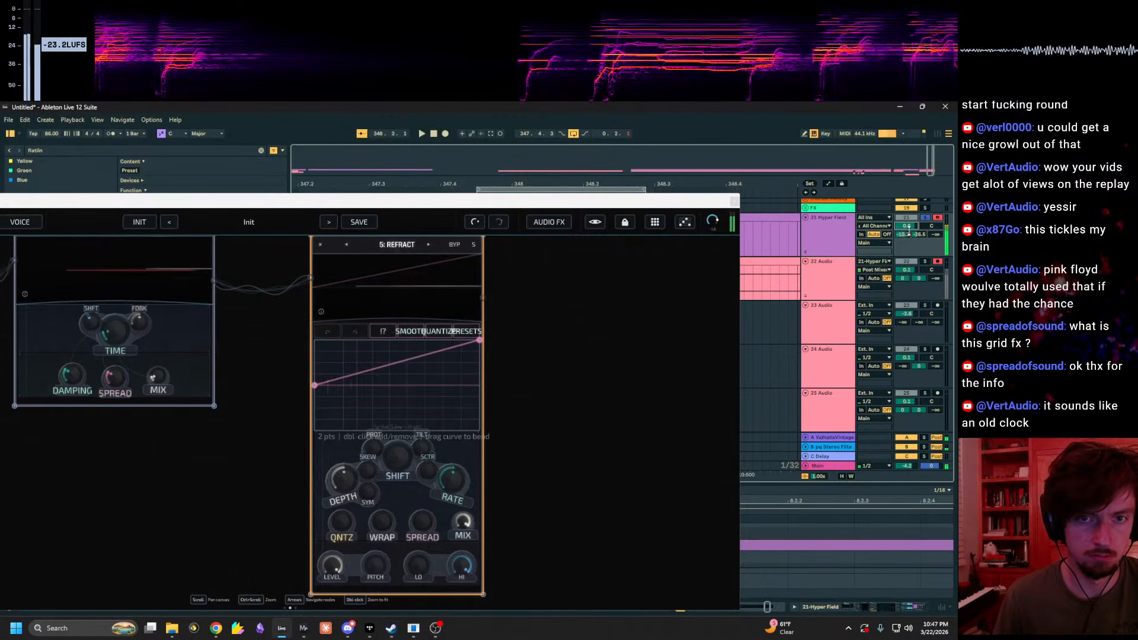
{"action": "scroll", "coordinate": [493, 399], "scroll_direction": "down", "scroll_amount": 6}
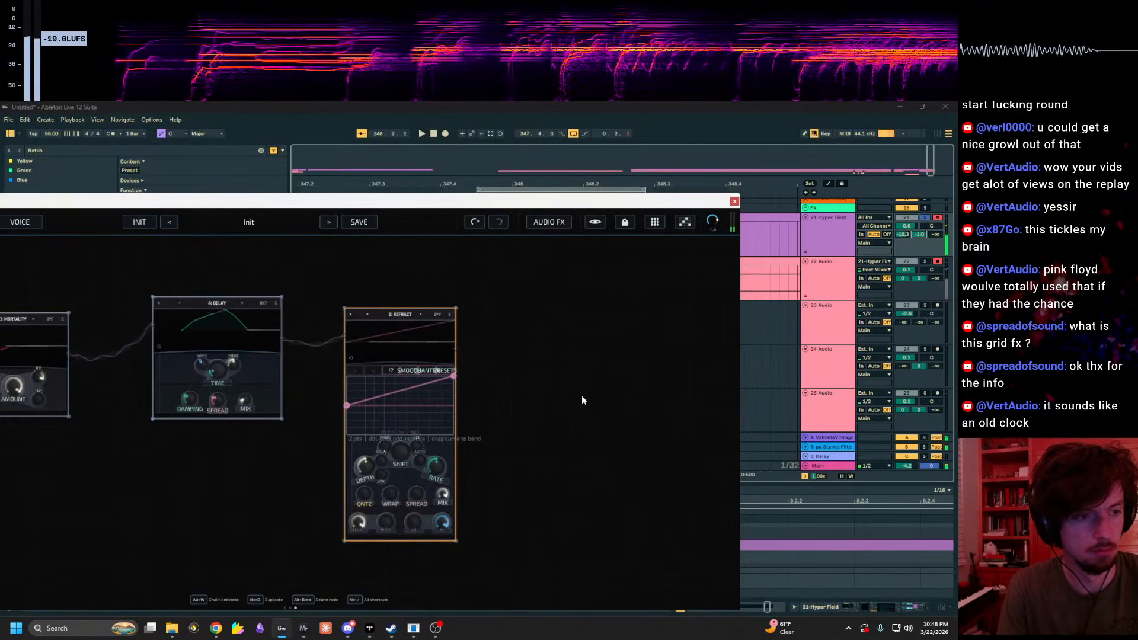
{"action": "left_click_drag", "start_coordinate": [501, 425], "coordinate": [565, 432]}
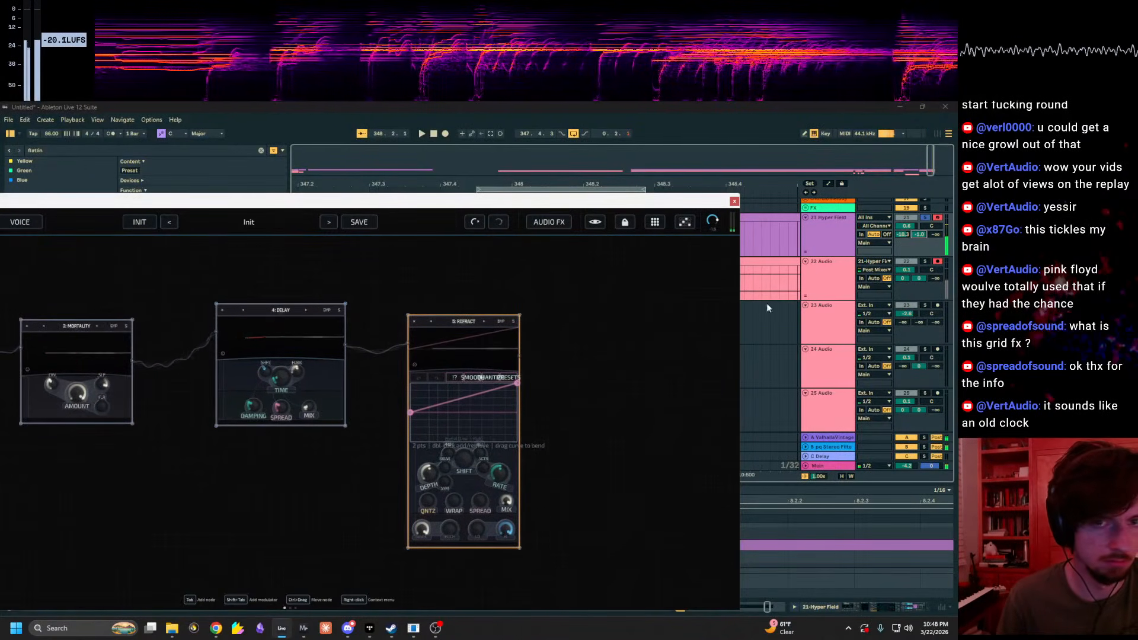
Step: Reduce the Delay node's Mix to 6%, try out the Refract node's Shift and lower its Mix
{"action": "scroll", "coordinate": [592, 448], "scroll_direction": "up", "scroll_amount": 2}
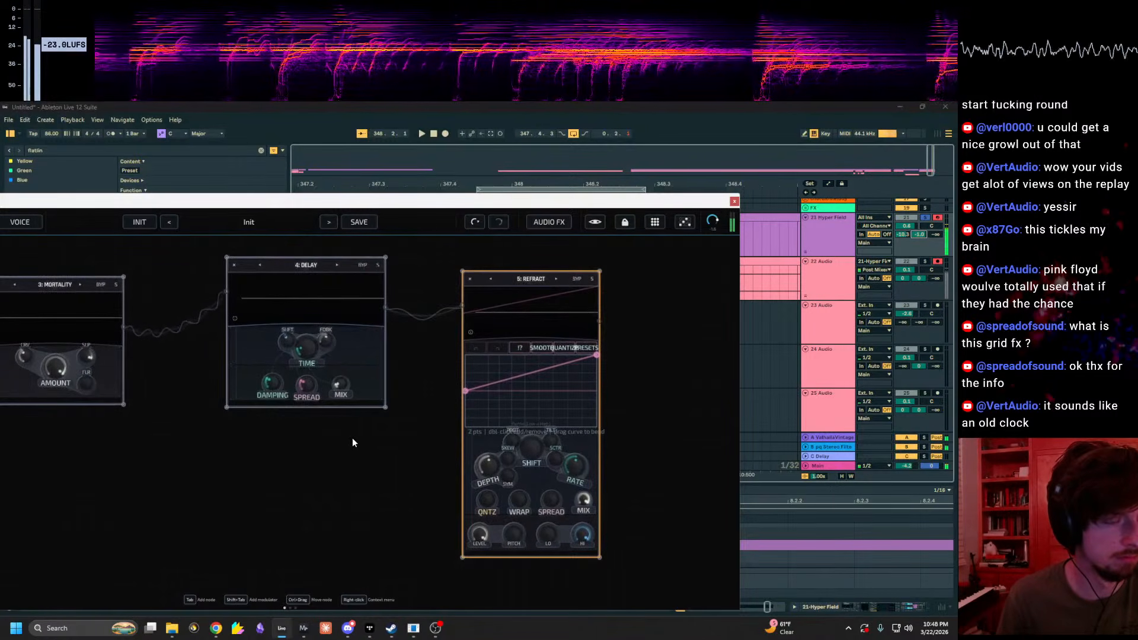
{"action": "left_click_drag", "start_coordinate": [354, 439], "coordinate": [393, 448]}
{"action": "scroll", "coordinate": [393, 446], "scroll_direction": "up", "scroll_amount": 2}
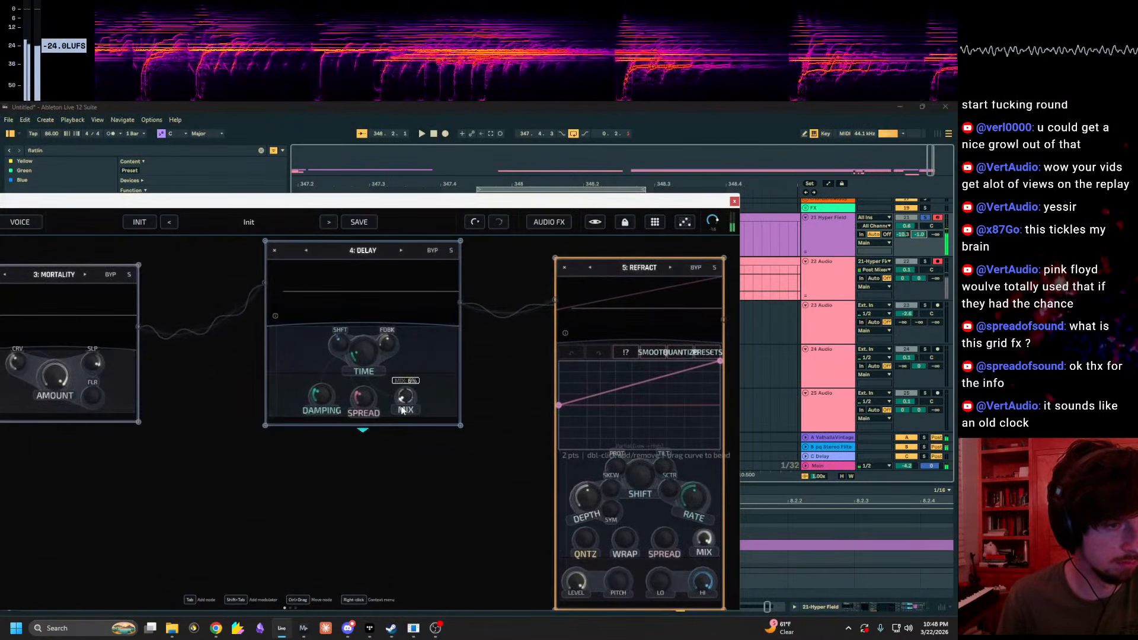
{"action": "left_click_drag", "start_coordinate": [407, 481], "coordinate": [316, 473]}
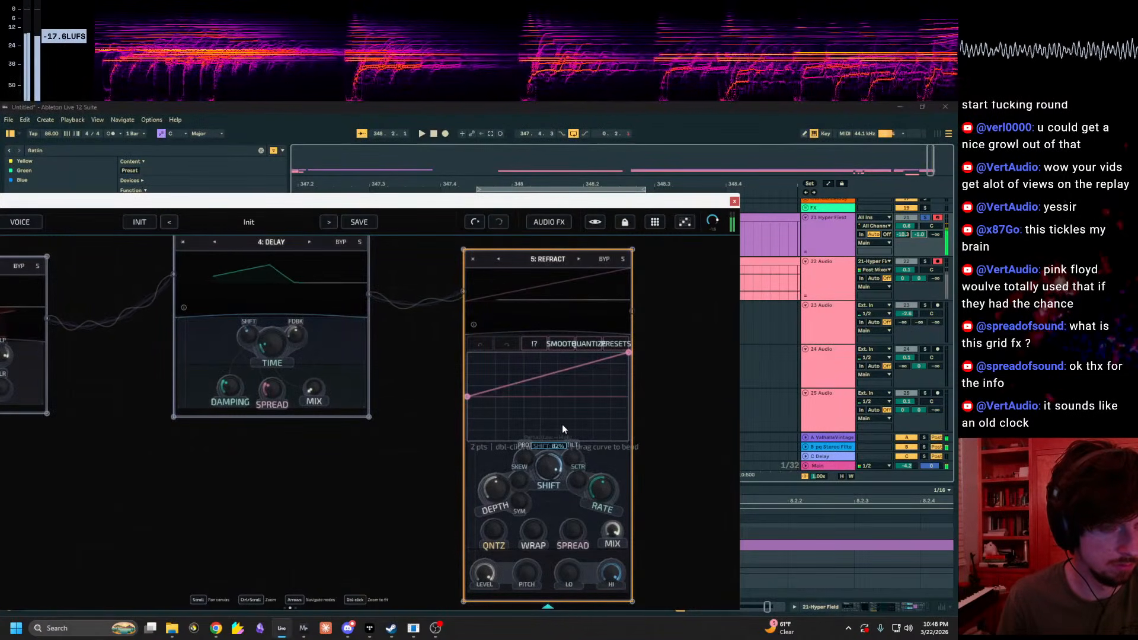
{"action": "left_click_drag", "start_coordinate": [549, 467], "coordinate": [544, 483]}
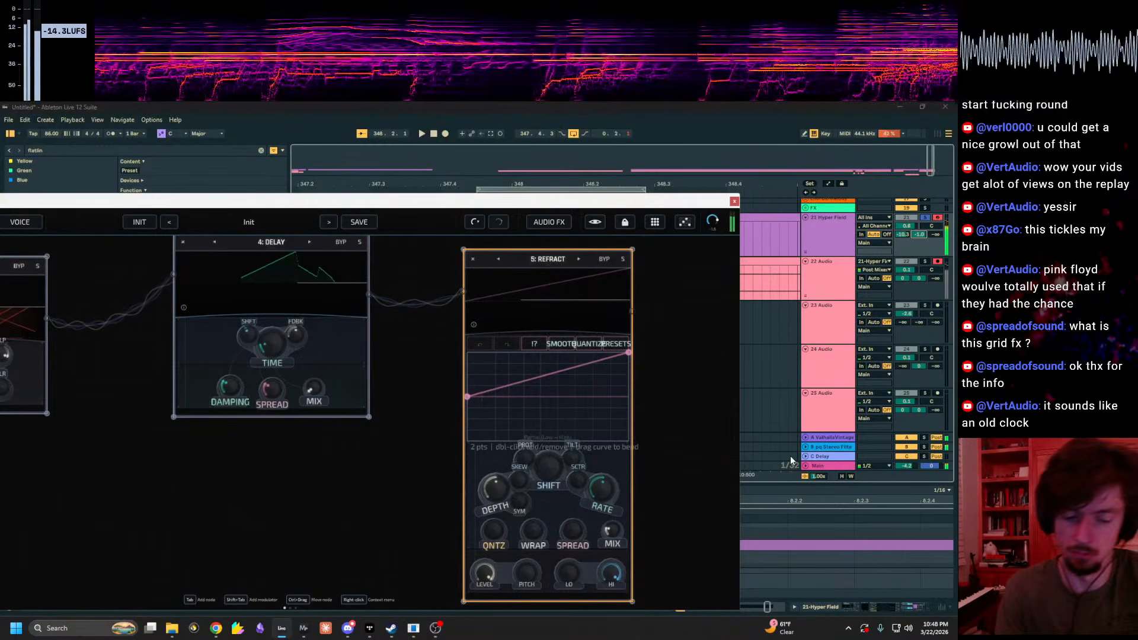
Step: Shorten the Delay node's Time to 10 ms and lower its Mix
{"action": "left_click_drag", "start_coordinate": [264, 472], "coordinate": [570, 501]}
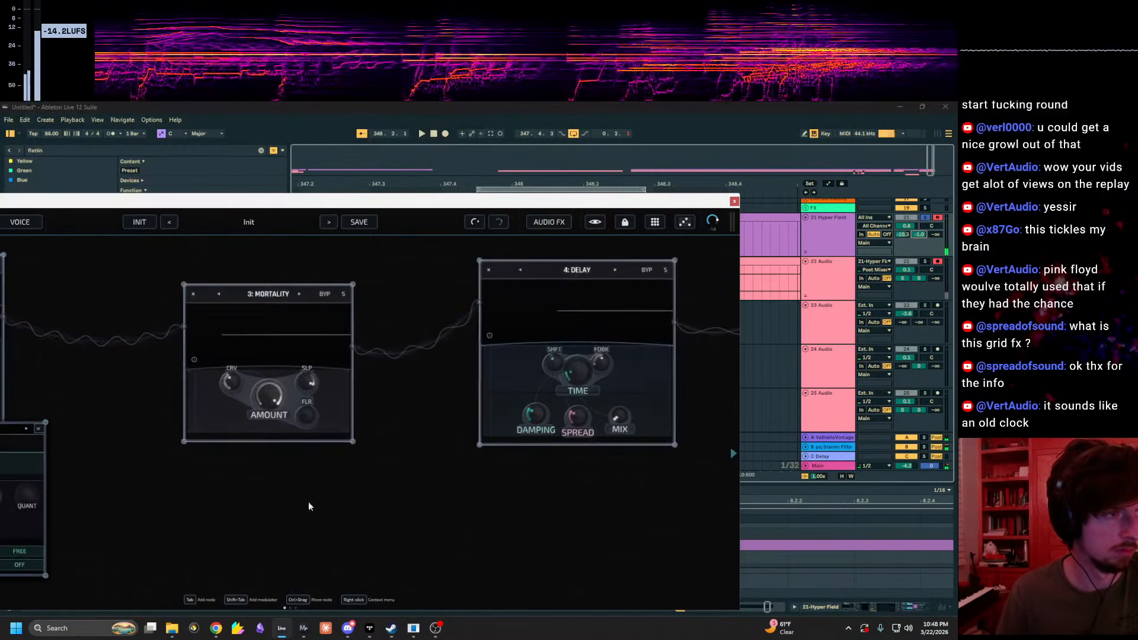
{"action": "left_click_drag", "start_coordinate": [340, 502], "coordinate": [522, 440]}
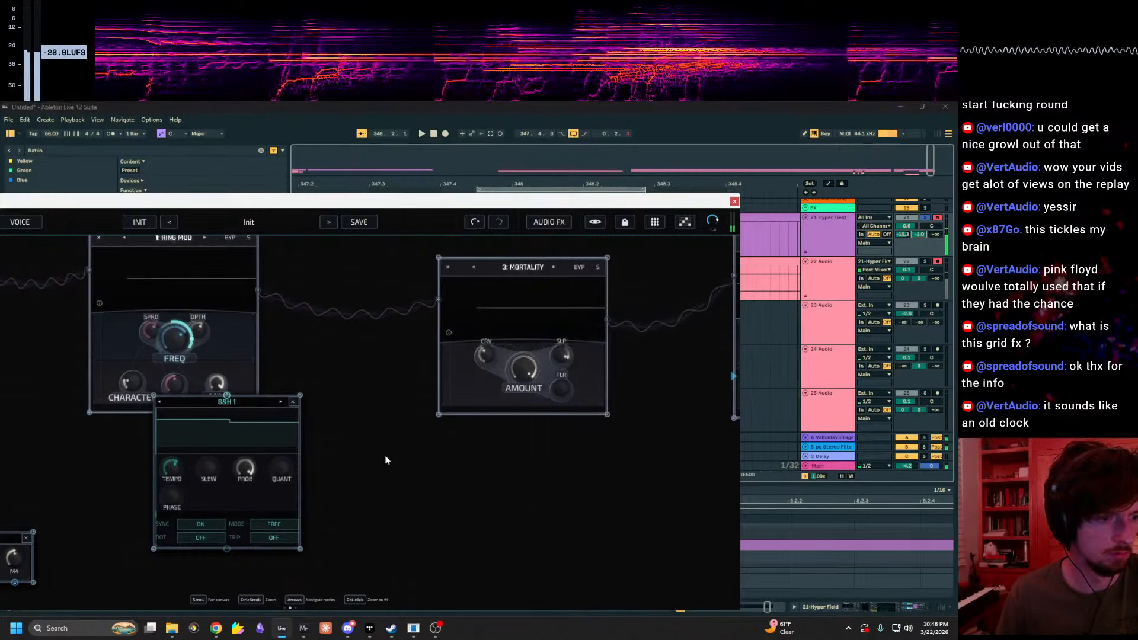
{"action": "left_click", "coordinate": [758, 47]}
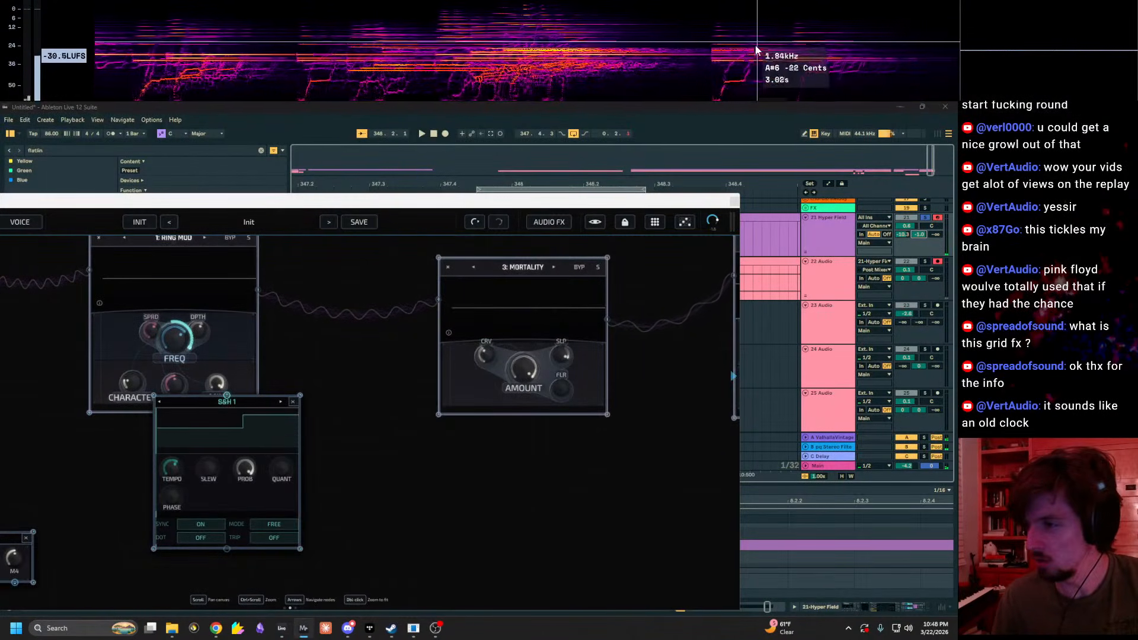
{"action": "left_click_drag", "start_coordinate": [632, 531], "coordinate": [165, 564]}
{"action": "left_click_drag", "start_coordinate": [378, 453], "coordinate": [314, 459]}
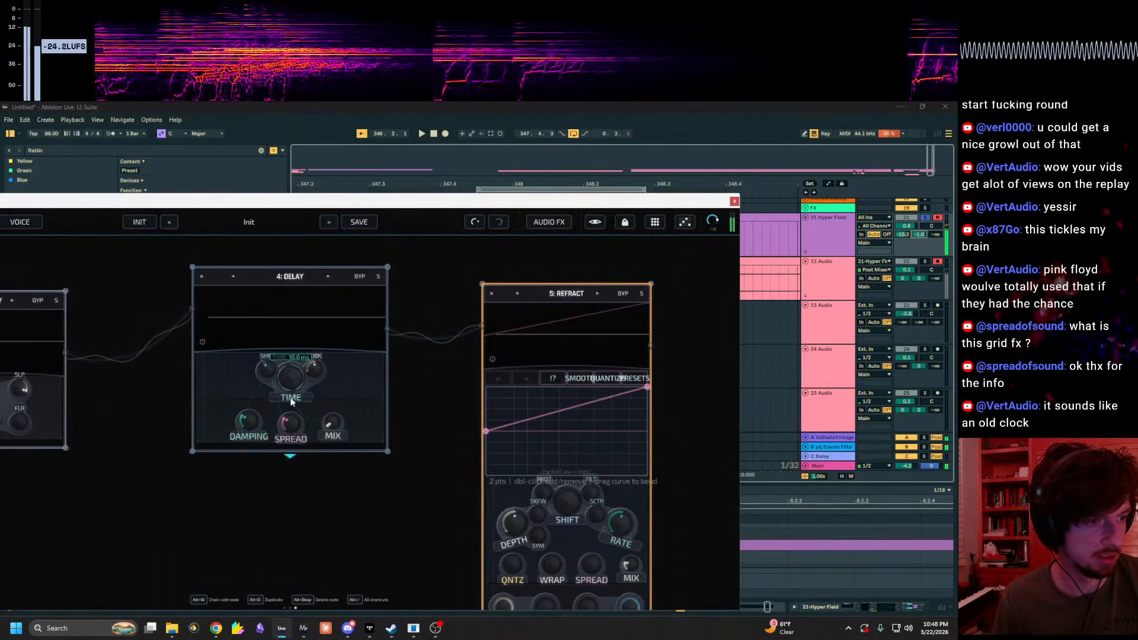
{"action": "left_click_drag", "start_coordinate": [287, 398], "coordinate": [301, 340]}
{"action": "mouse_move", "coordinate": [336, 424]}
{"action": "left_mouse_down"}
{"action": "mouse_move", "coordinate": [341, 351]}
{"action": "mouse_move", "coordinate": [319, 431]}
{"action": "left_mouse_up"}
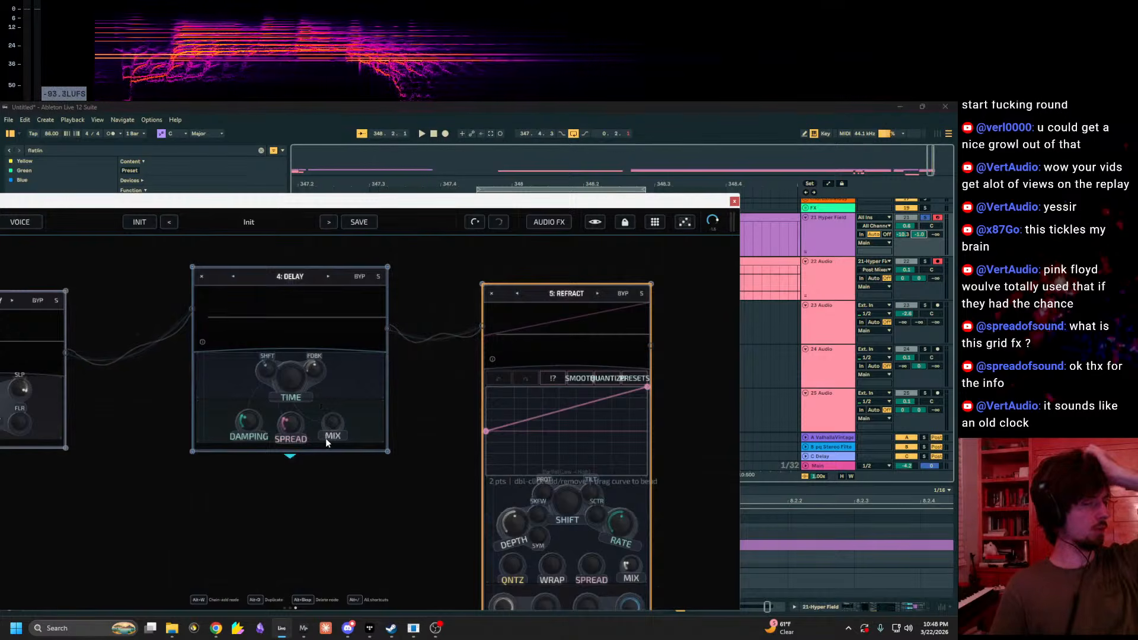
Step: Try the Delay node's Mix at 100%
{"action": "scroll", "coordinate": [310, 475], "scroll_direction": "up", "scroll_amount": 3}
{"action": "left_click_drag", "start_coordinate": [359, 387], "coordinate": [441, 277]}
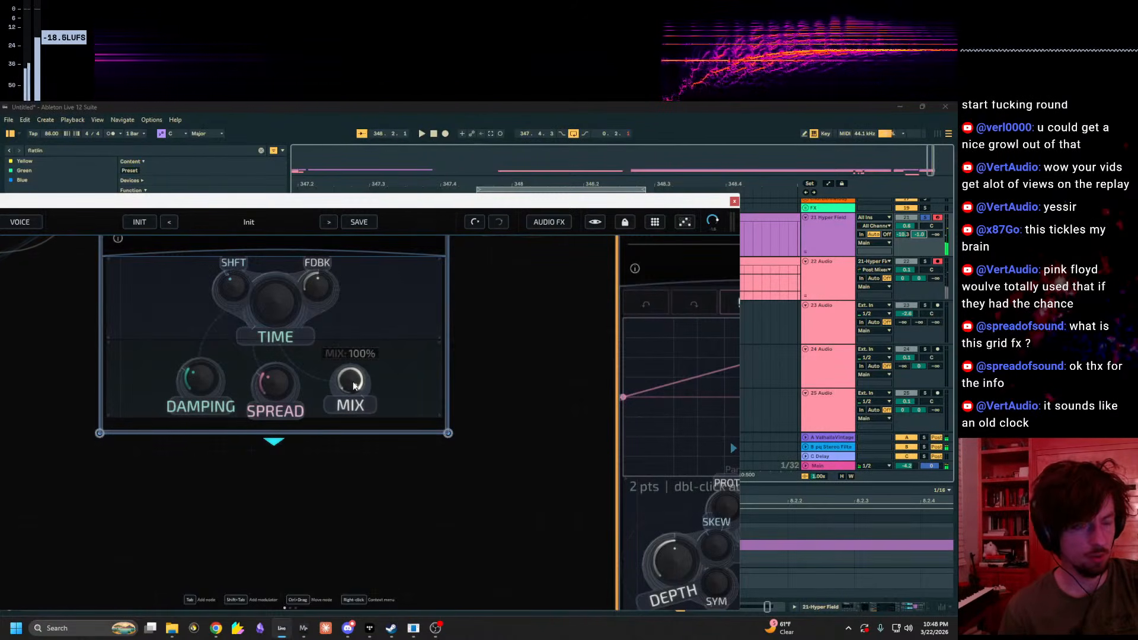
{"action": "left_click_drag", "start_coordinate": [547, 418], "coordinate": [636, 491]}
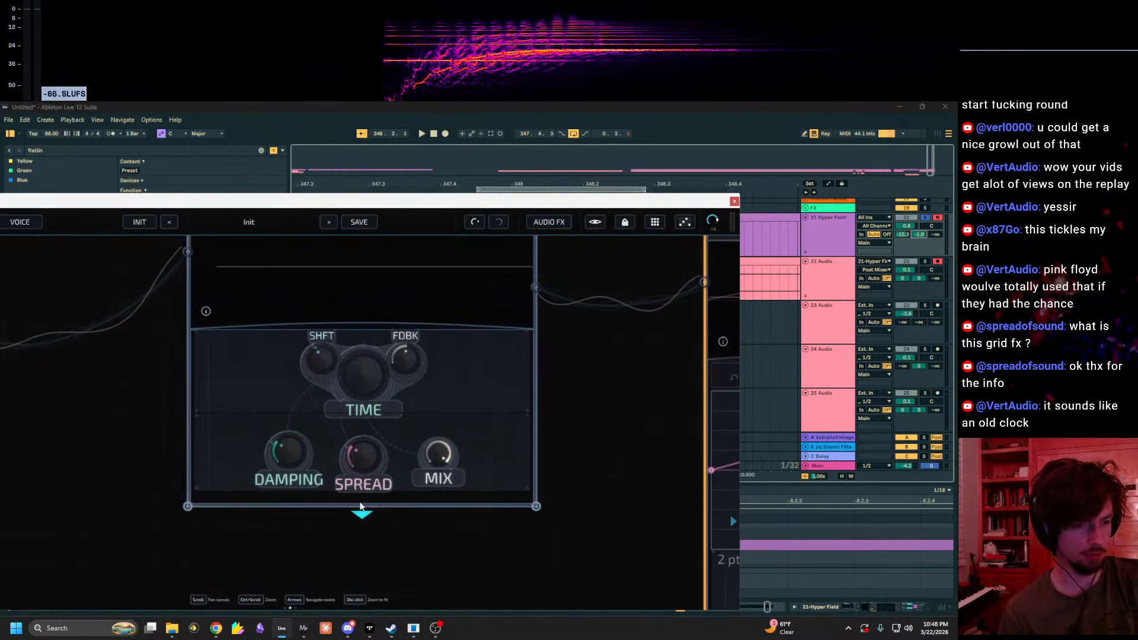
Step: Reveal the Delay node's Level, Pitch, Lo and Hi controls and lower its Mix from full
{"action": "left_click", "coordinate": [363, 507]}
{"action": "mouse_move", "coordinate": [440, 461]}
{"action": "left_click_drag", "start_coordinate": [440, 462], "coordinate": [440, 541]}
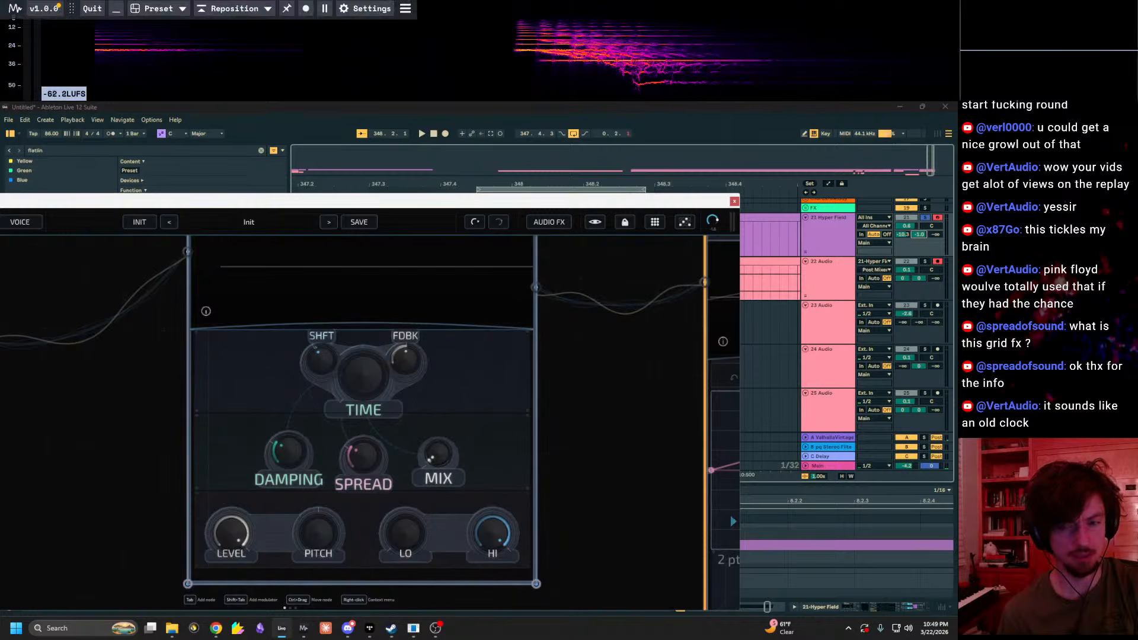
{"action": "left_click_drag", "start_coordinate": [555, 31], "coordinate": [564, 104]}
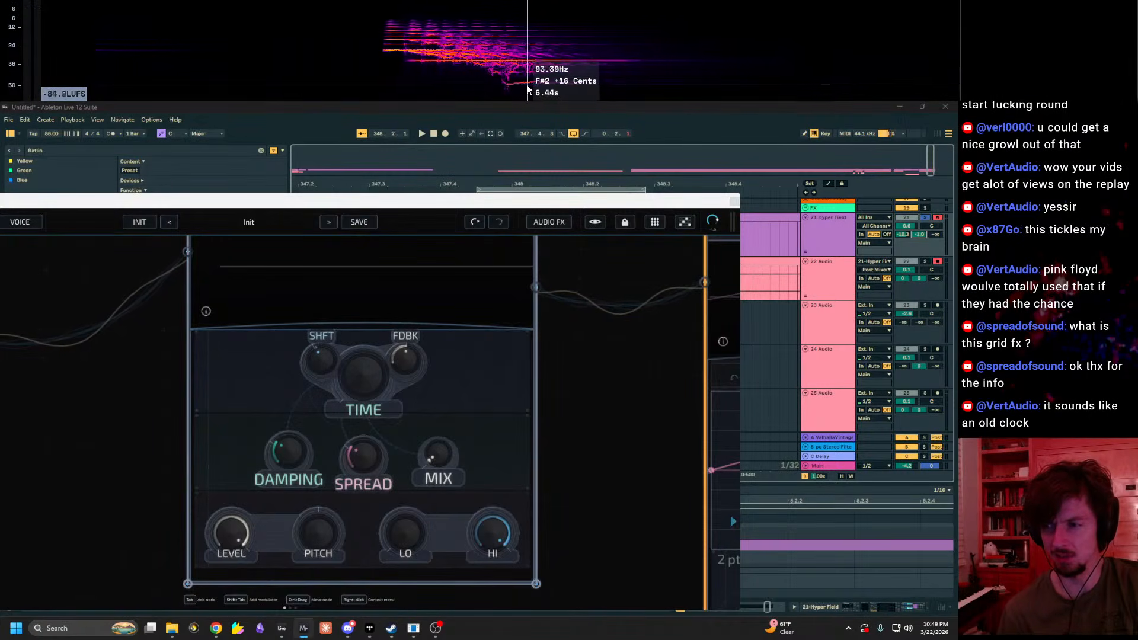
{"action": "mouse_move", "coordinate": [458, 457]}
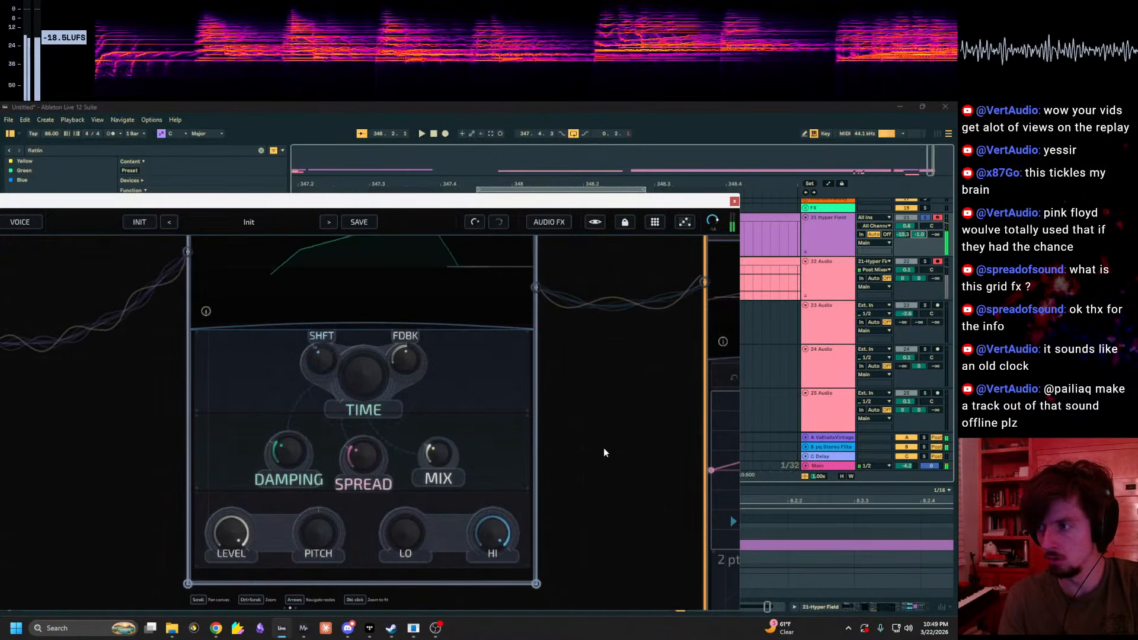
Step: Add a Spectrum generator node in the empty space below the effect chain
{"action": "scroll", "coordinate": [605, 452], "scroll_direction": "down", "scroll_amount": 5, "text": "ctrl"}
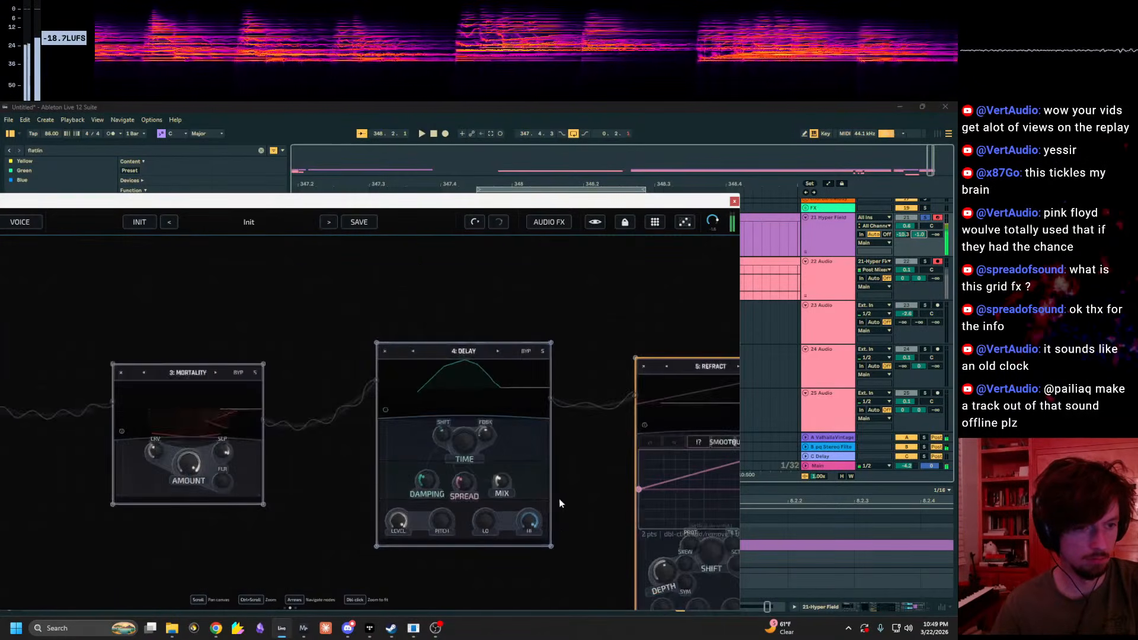
{"action": "right_click", "coordinate": [491, 472]}
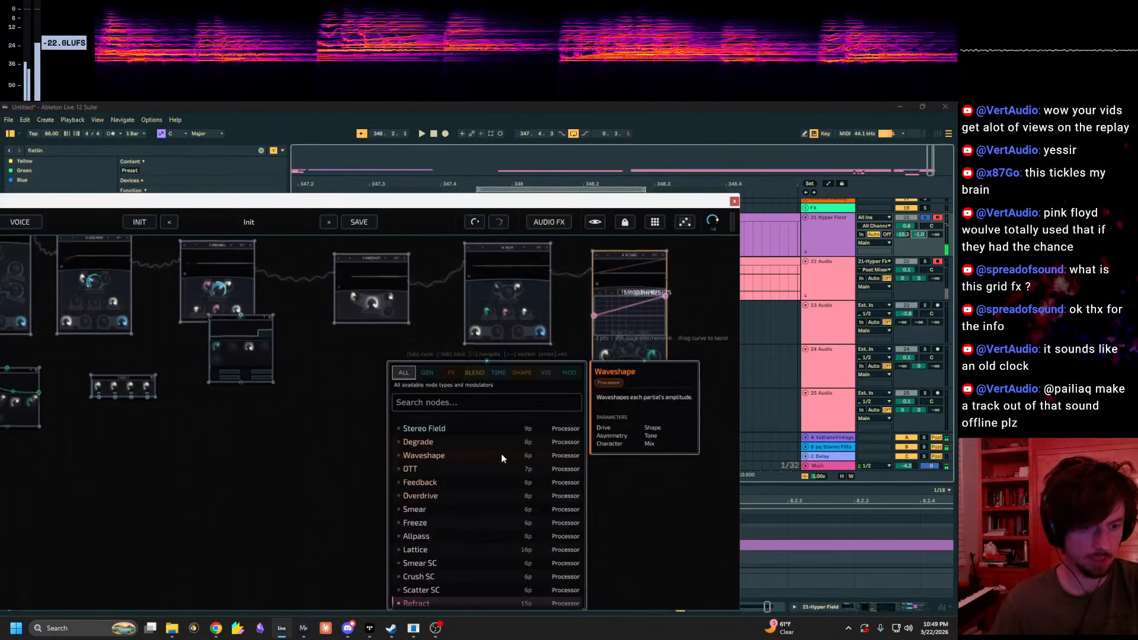
{"action": "type", "text": "spectr"}
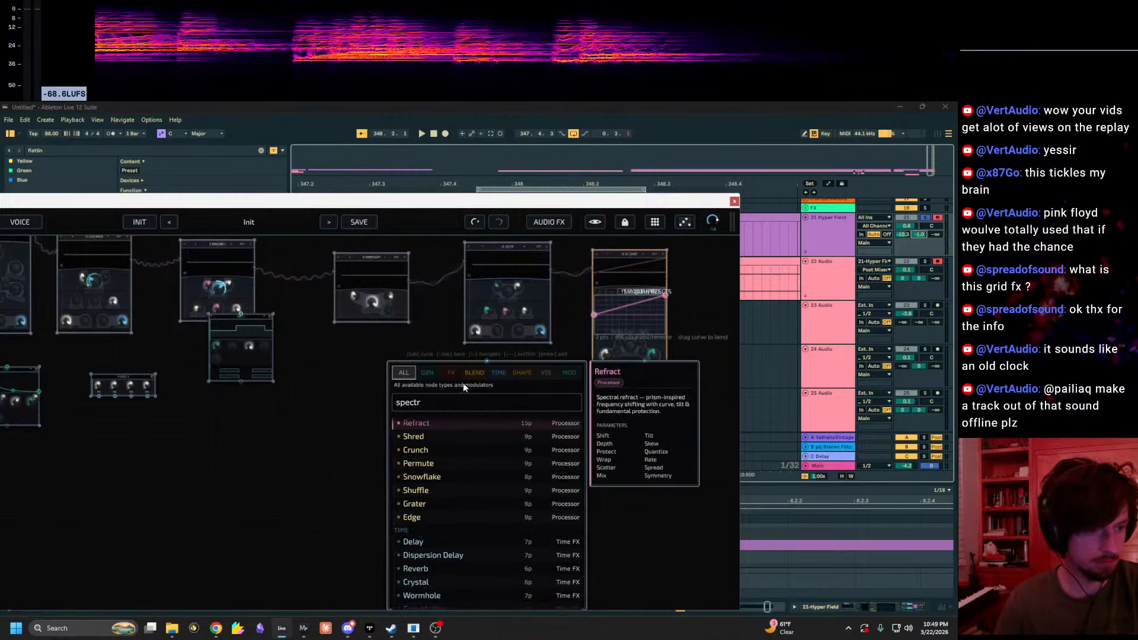
{"action": "key", "text": "Escape"}
{"action": "right_click", "coordinate": [420, 406]}
{"action": "left_click", "coordinate": [361, 362]}
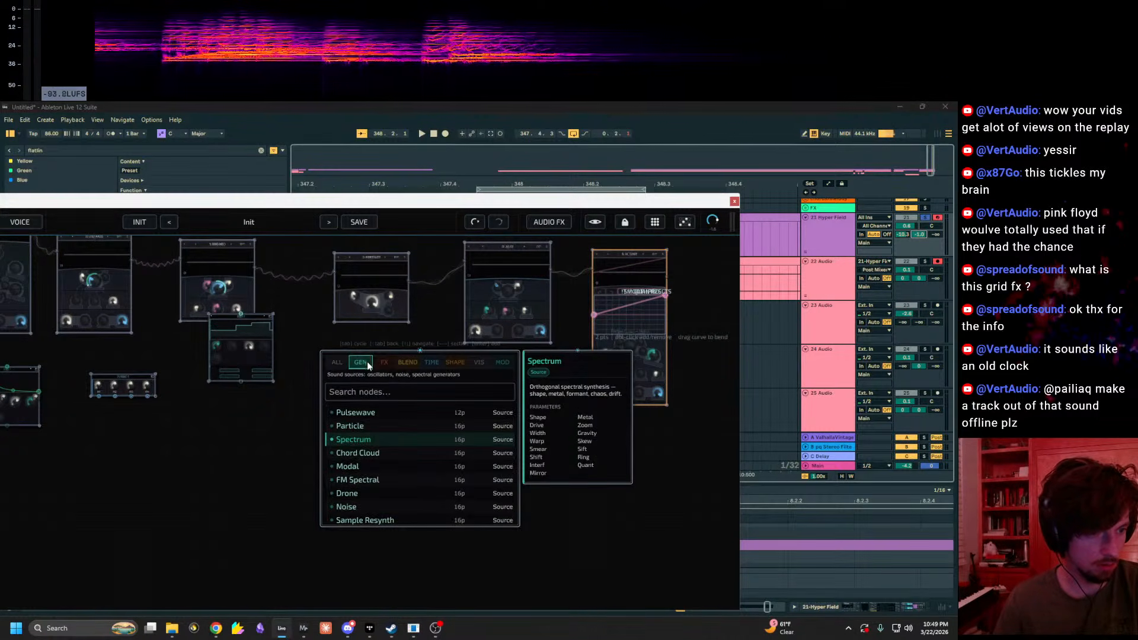
{"action": "left_click", "coordinate": [367, 441]}
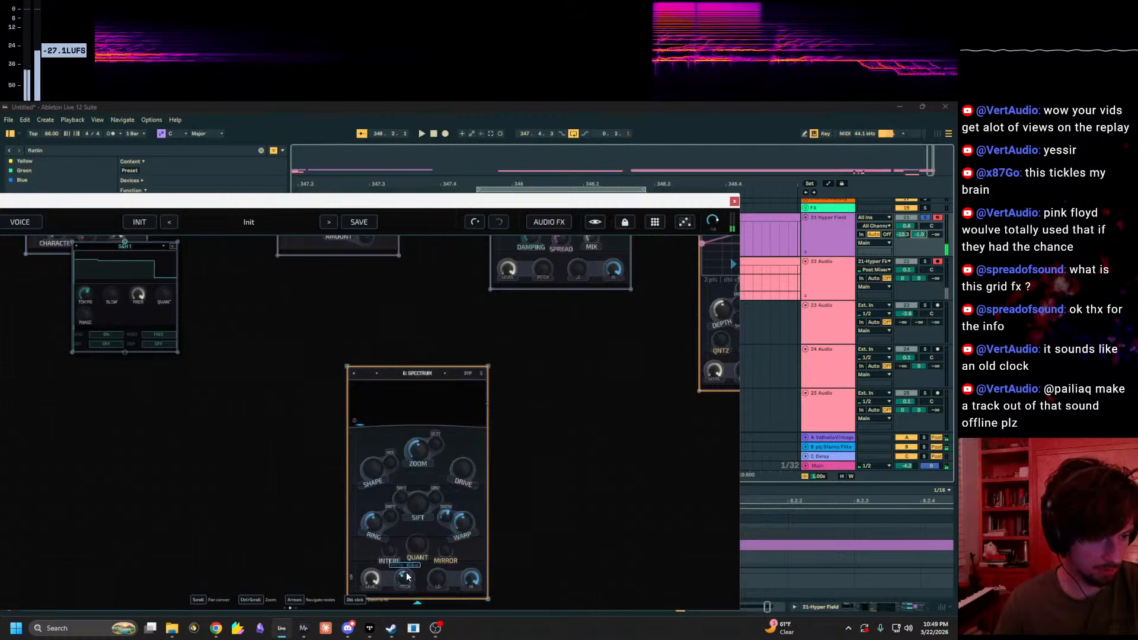
Step: Enter 0 as the Spectrum node's Pitch value
{"action": "scroll", "coordinate": [414, 575], "scroll_direction": "up", "scroll_amount": 2}
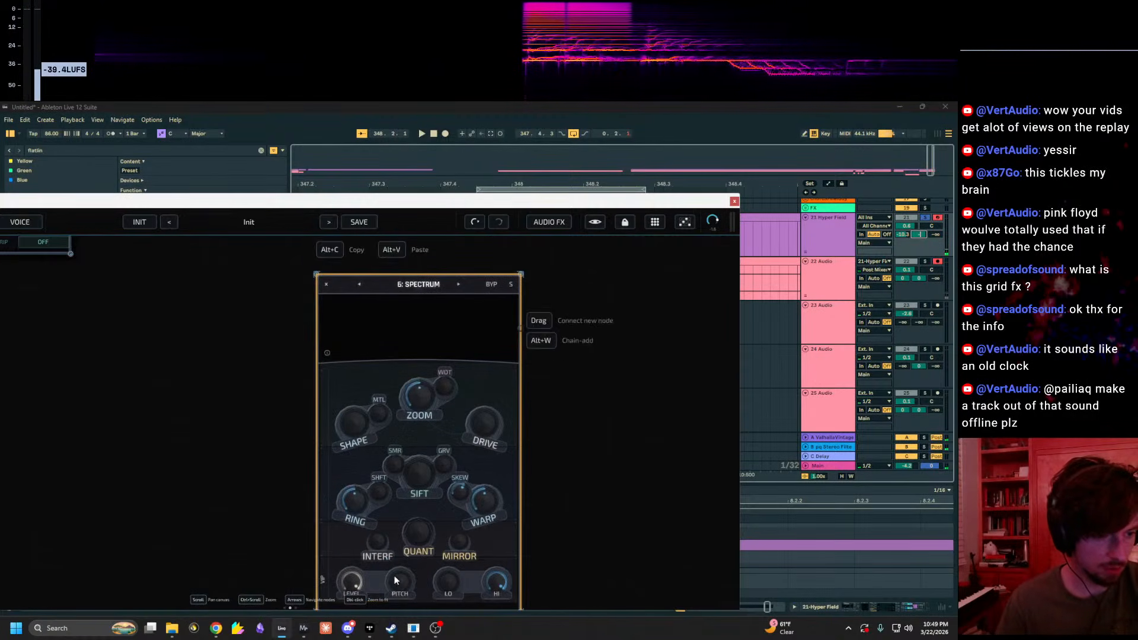
{"action": "right_click", "coordinate": [403, 580]}
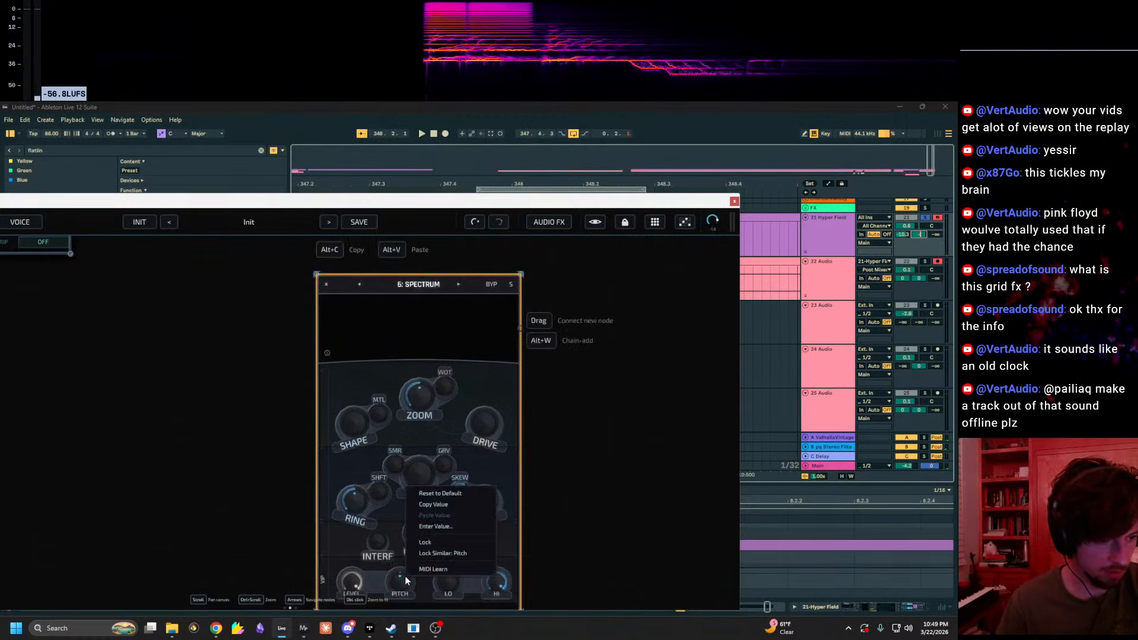
{"action": "left_click", "coordinate": [454, 525]}
{"action": "type", "text": "0"}
{"action": "key", "text": "Return"}
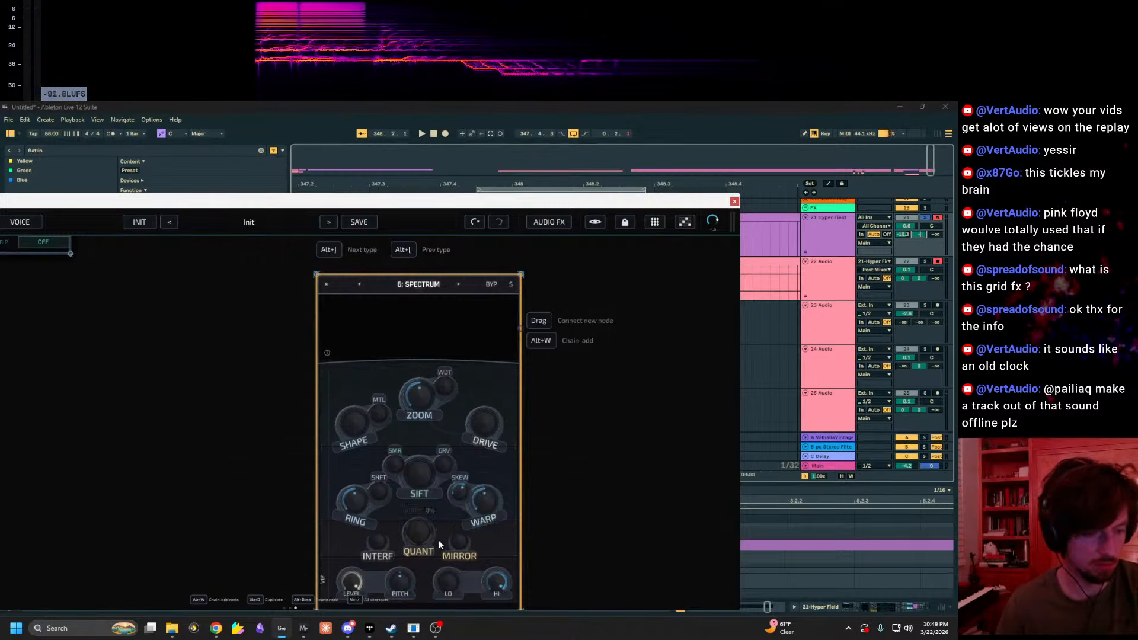
{"action": "left_click_drag", "start_coordinate": [507, 557], "coordinate": [525, 468]}
{"action": "right_click", "coordinate": [416, 491]}
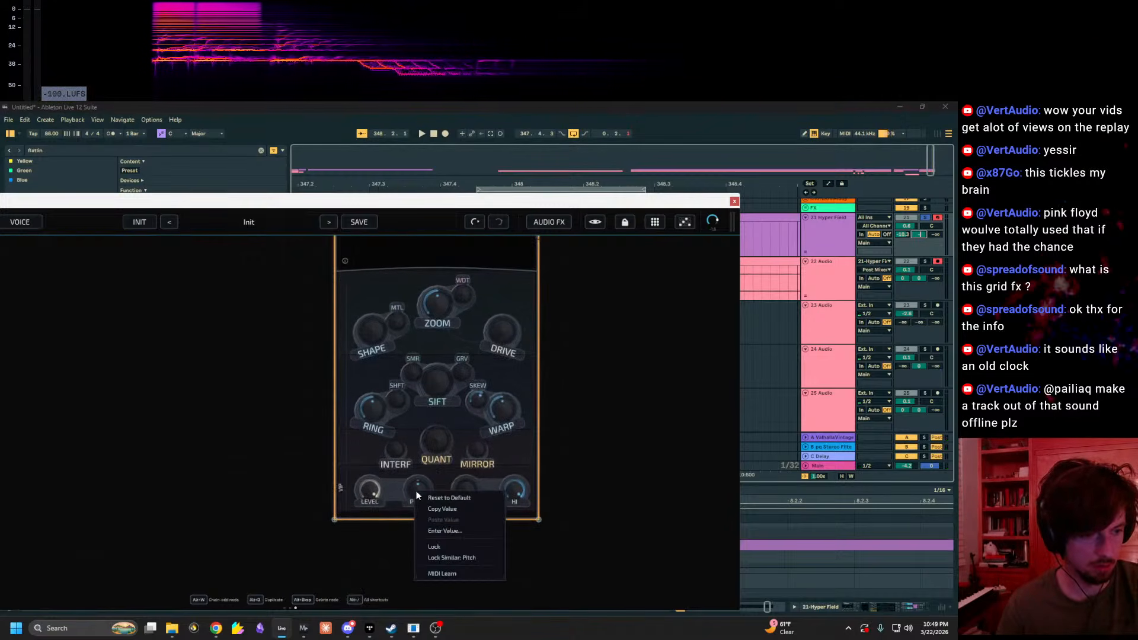
{"action": "left_click", "coordinate": [438, 536]}
{"action": "type", "text": "0"}
{"action": "key", "text": "Return"}
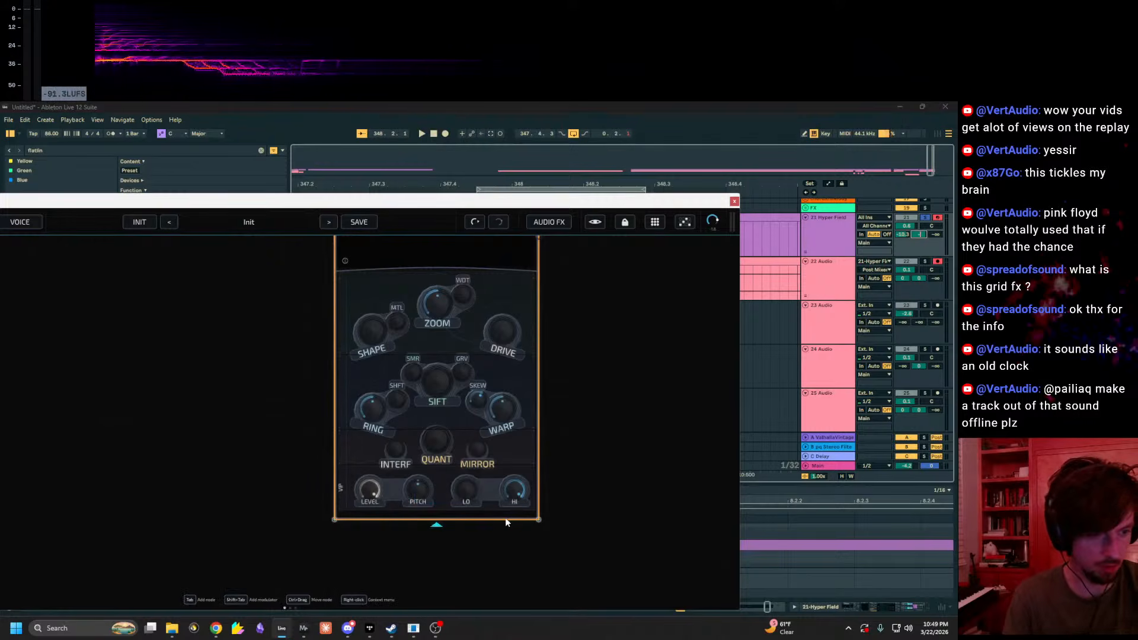
Step: Set the Spectrum node's Pitch to -12 semitones and nudge it slightly by hand
{"action": "right_click", "coordinate": [462, 487]}
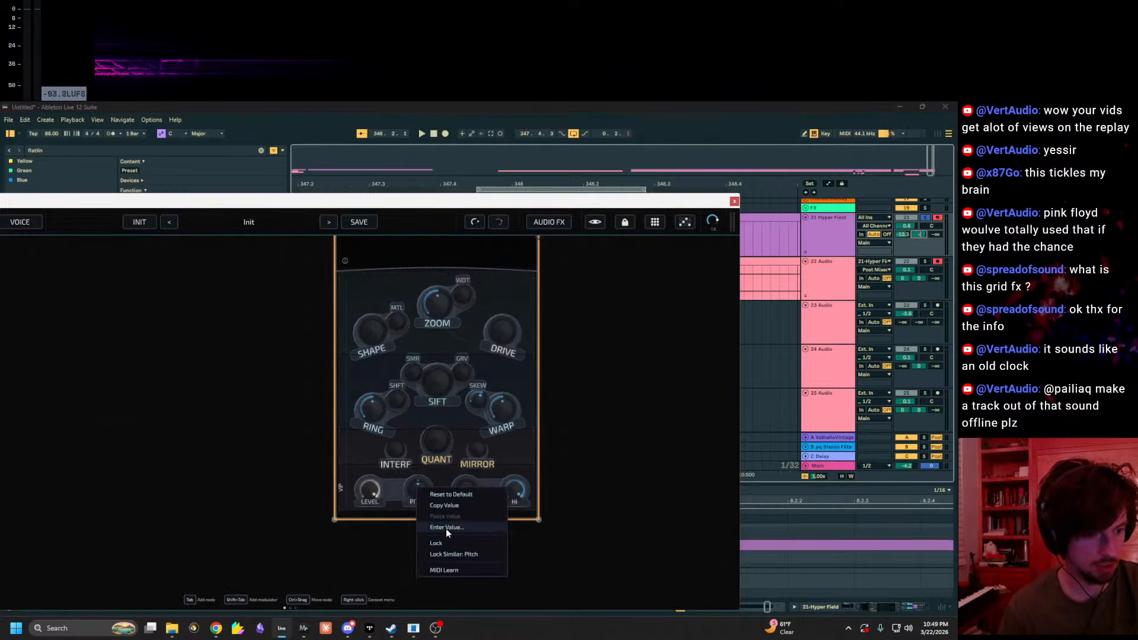
{"action": "left_click", "coordinate": [446, 528]}
{"action": "key", "text": "Return"}
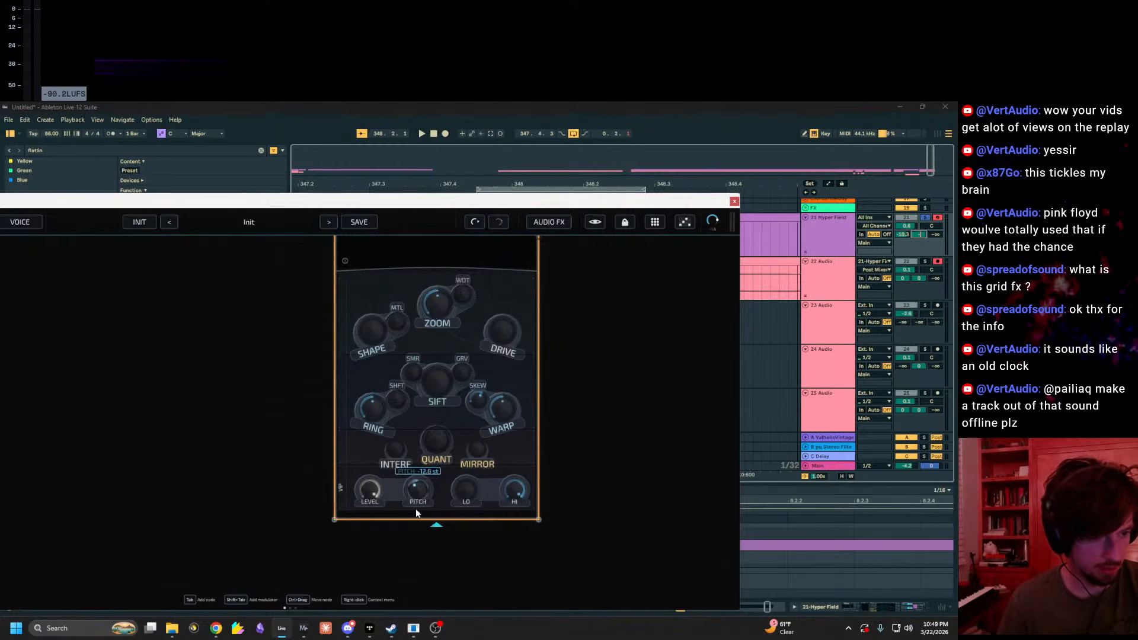
{"action": "left_click", "coordinate": [761, 432]}
{"action": "left_click", "coordinate": [830, 241]}
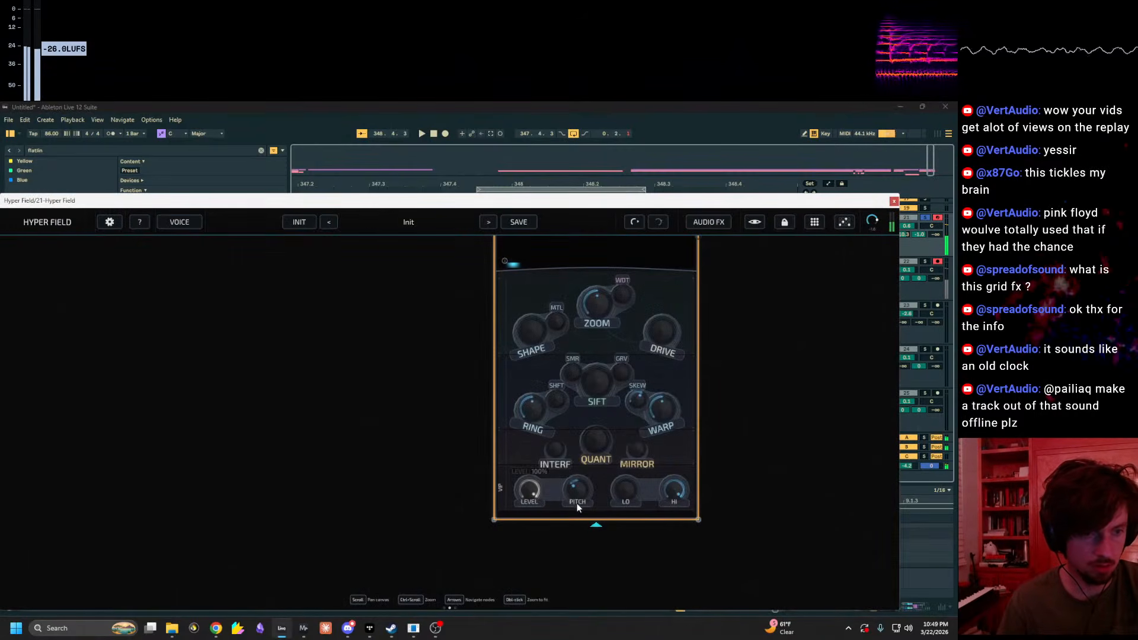
{"action": "left_click_drag", "start_coordinate": [586, 489], "coordinate": [587, 487]}
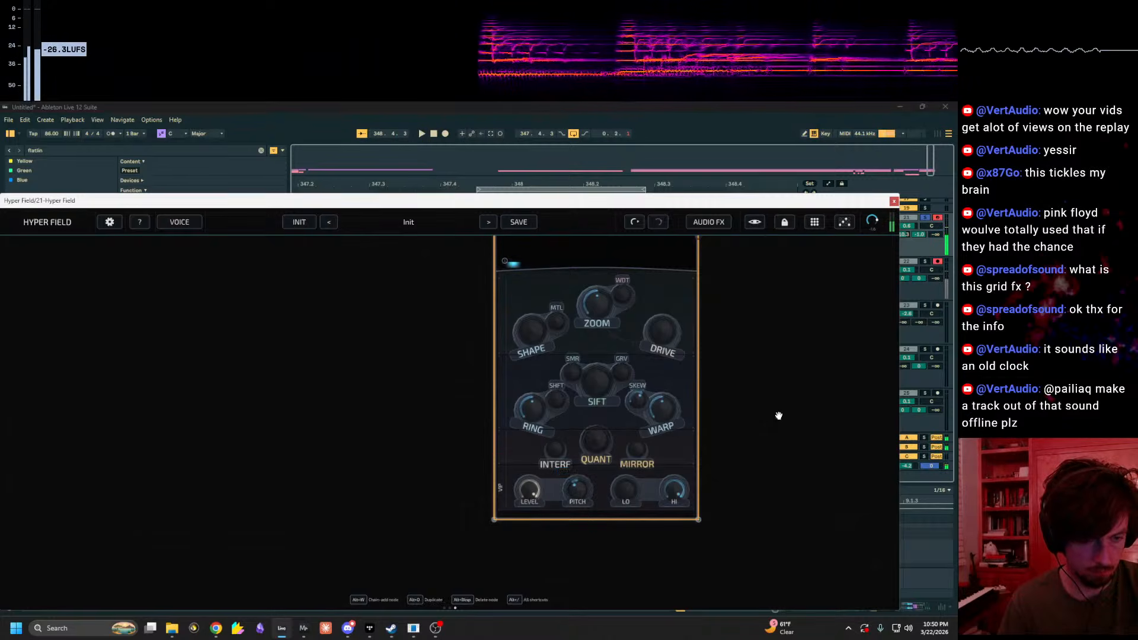
{"action": "left_click_drag", "start_coordinate": [778, 413], "coordinate": [751, 459]}
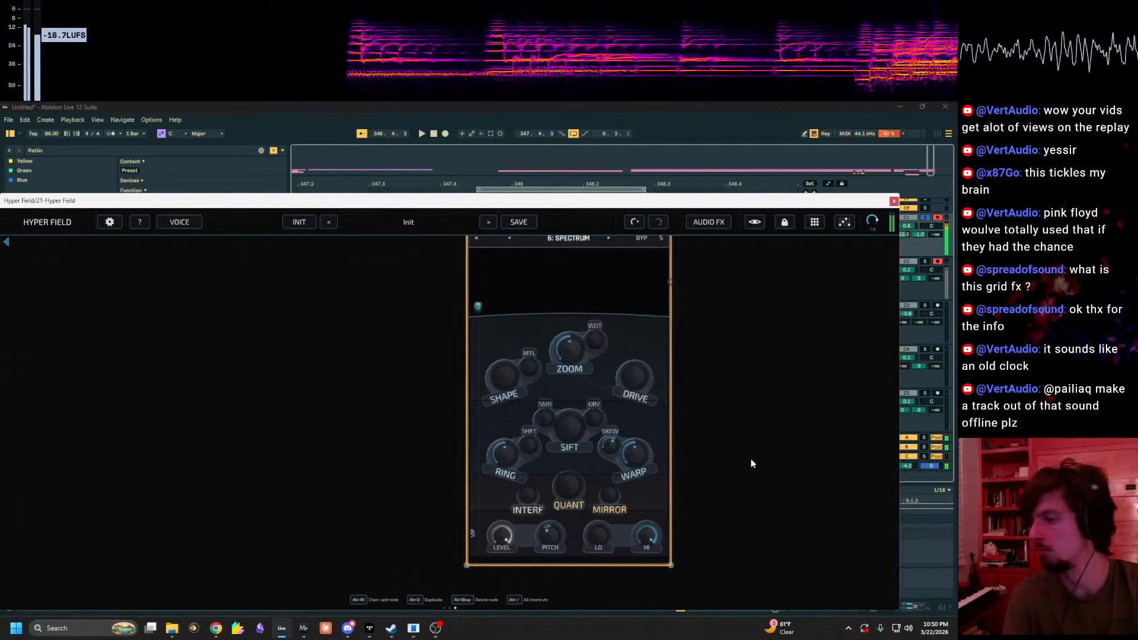
{"action": "left_click", "coordinate": [349, 627]}
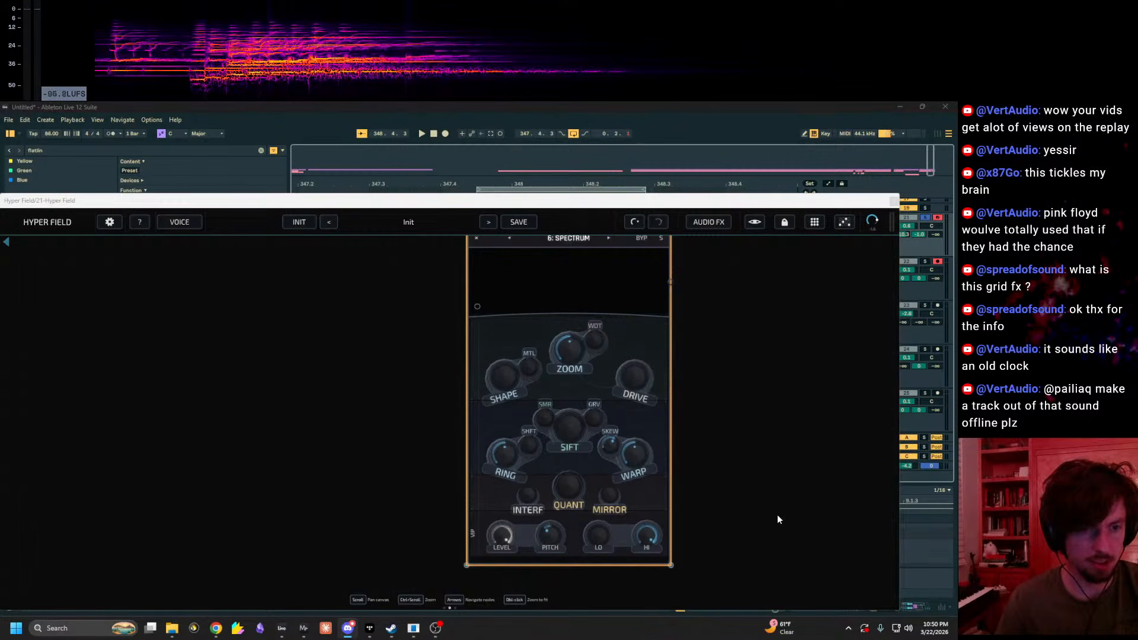
{"action": "scroll", "coordinate": [606, 377], "scroll_direction": "up", "scroll_amount": 2}
{"action": "right_click", "coordinate": [649, 361]}
{"action": "left_click", "coordinate": [675, 398]}
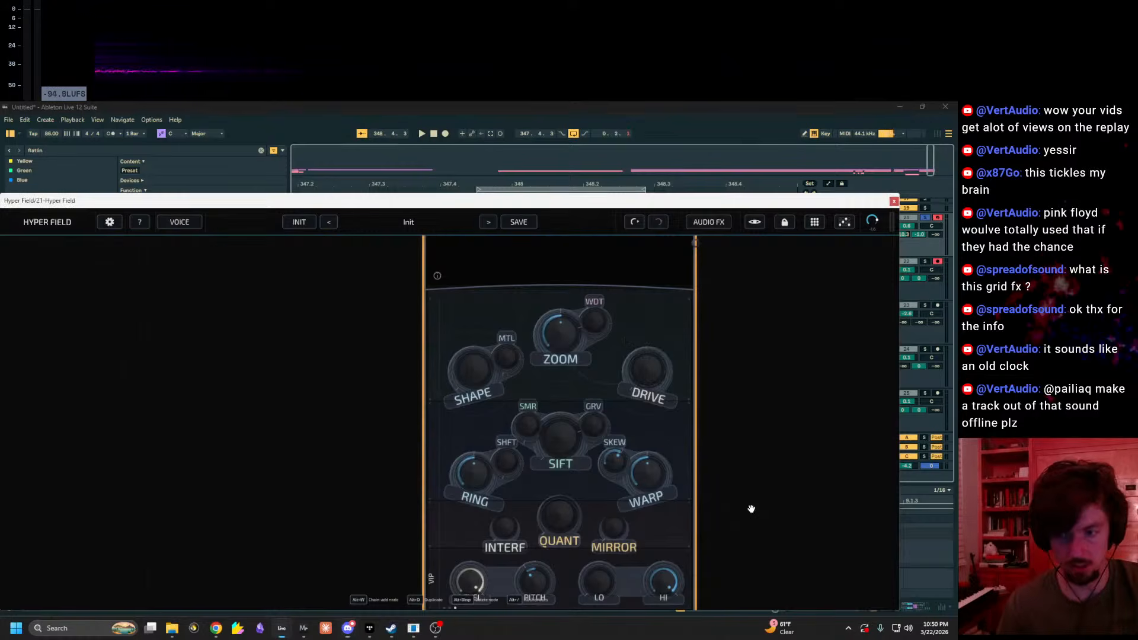
{"action": "left_click_drag", "start_coordinate": [751, 508], "coordinate": [711, 521]}
Step: Reposition the synth window and shift the computer MIDI keyboard down to the C2 to D3 octave
{"action": "left_click_drag", "start_coordinate": [706, 205], "coordinate": [568, 203]}
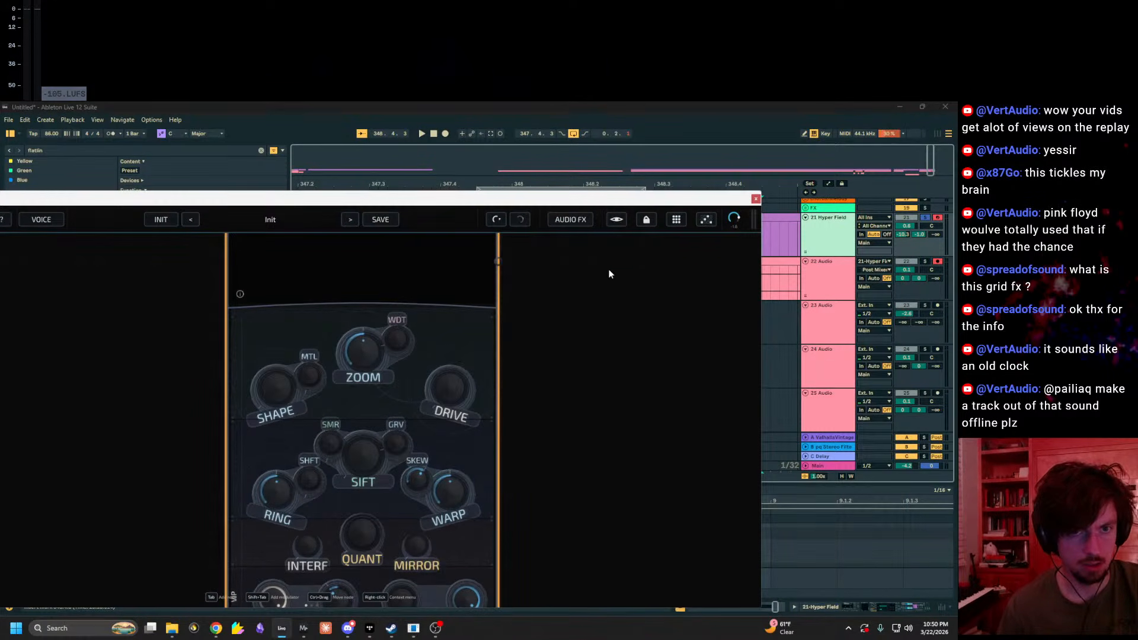
{"action": "scroll", "coordinate": [578, 378], "scroll_direction": "down", "scroll_amount": 4}
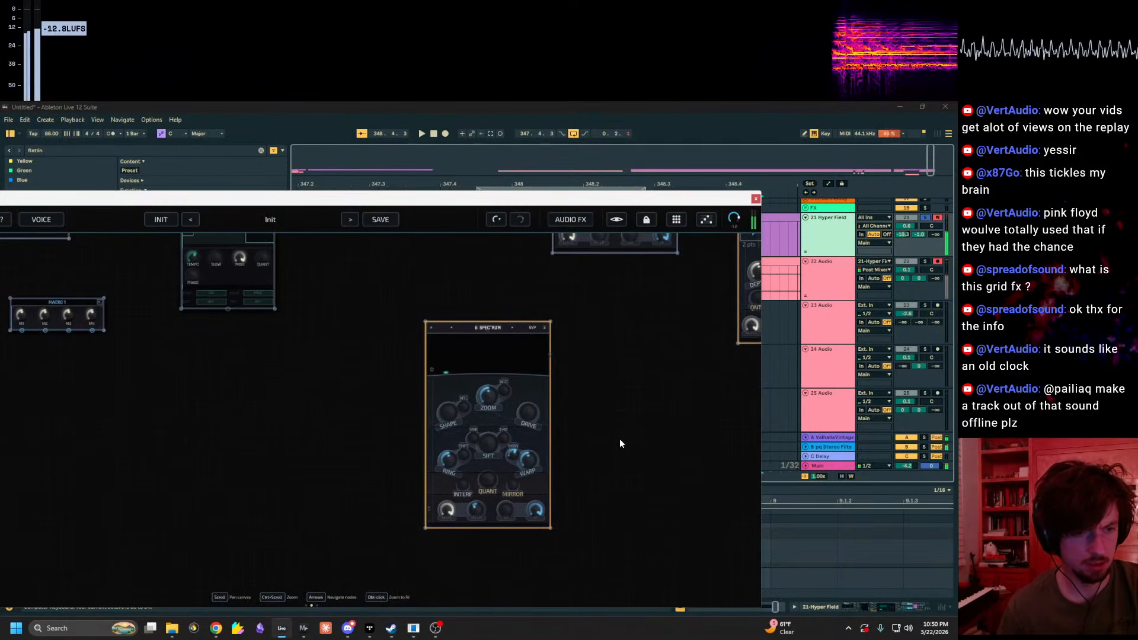
{"action": "left_click_drag", "start_coordinate": [89, 201], "coordinate": [303, 184]}
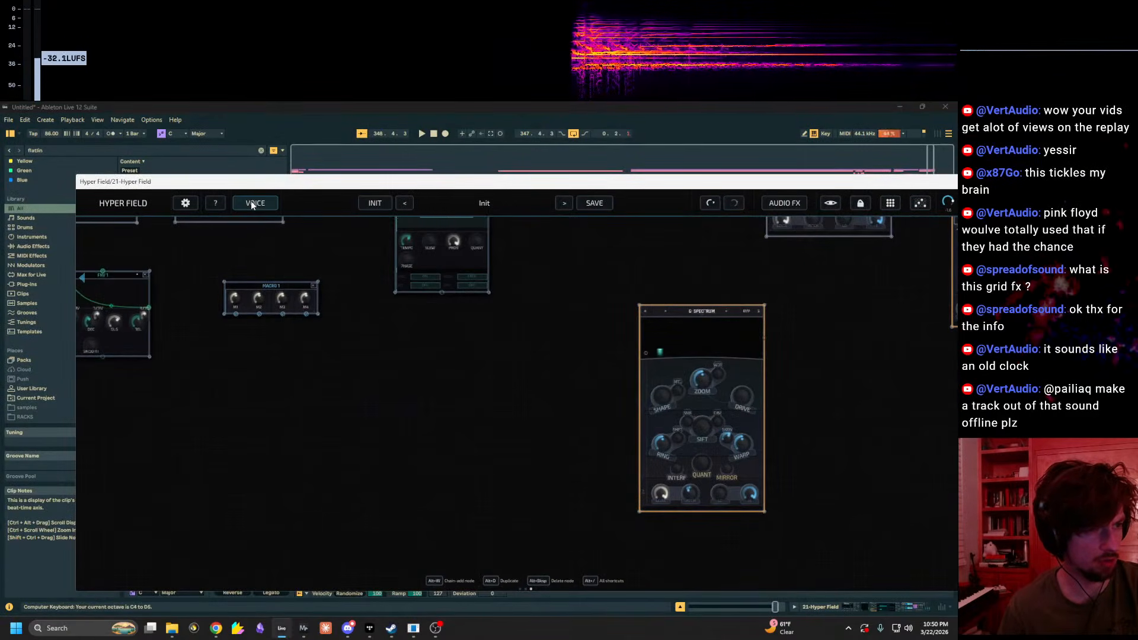
{"action": "key", "text": "z"}
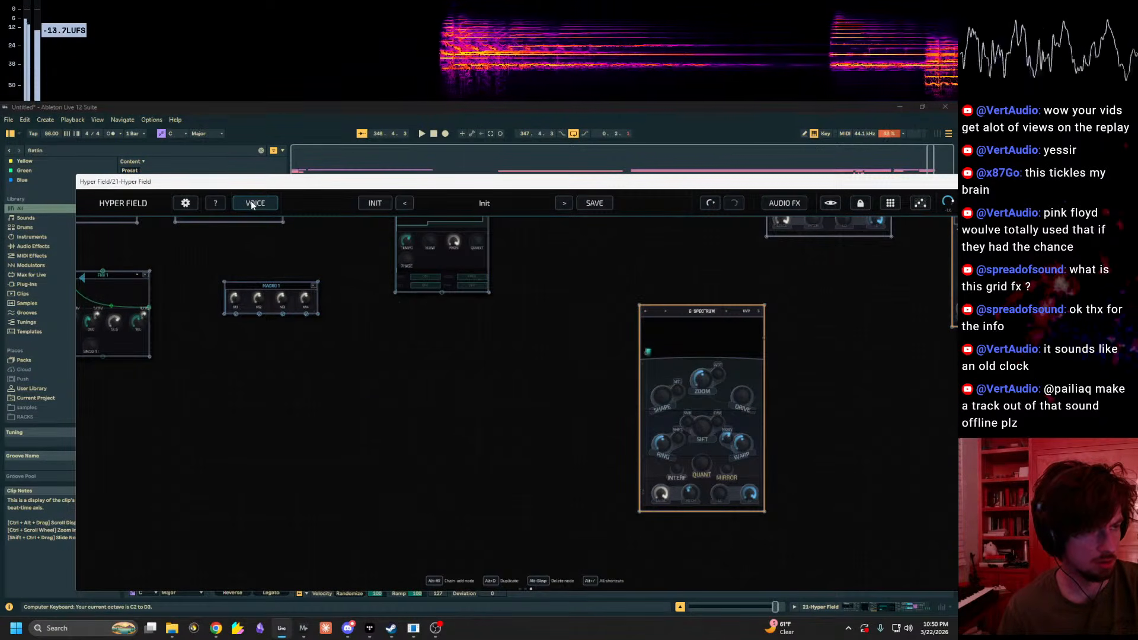
Step: Open the voice settings, turn off Per Voice, and try a Poly of 1 before selecting a higher value
{"action": "left_click", "coordinate": [237, 204]}
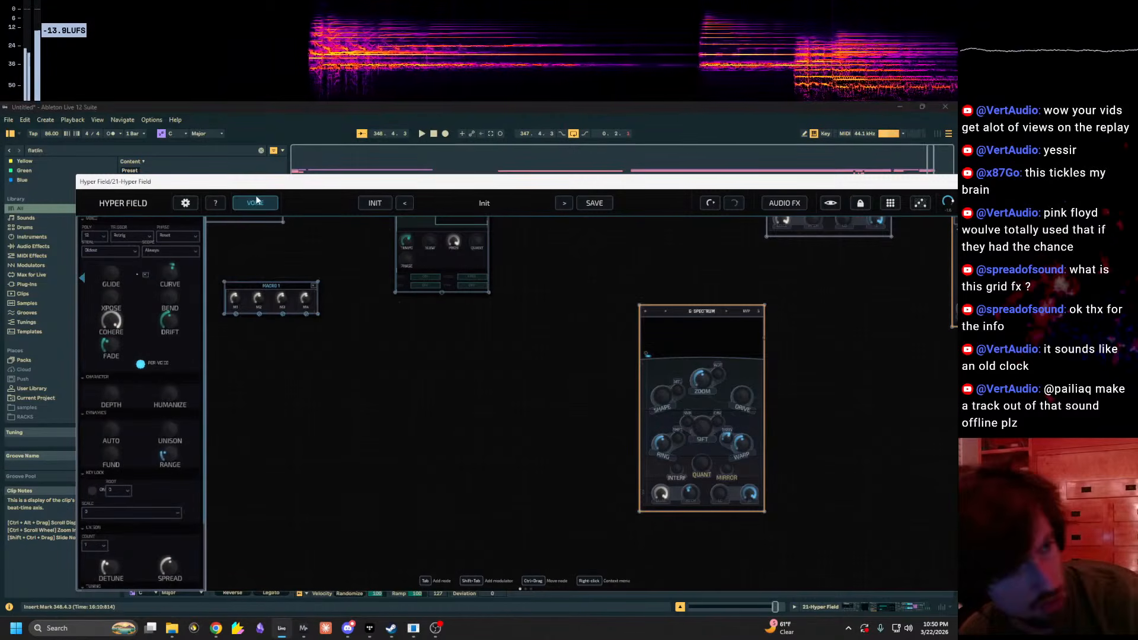
{"action": "left_click", "coordinate": [141, 364]}
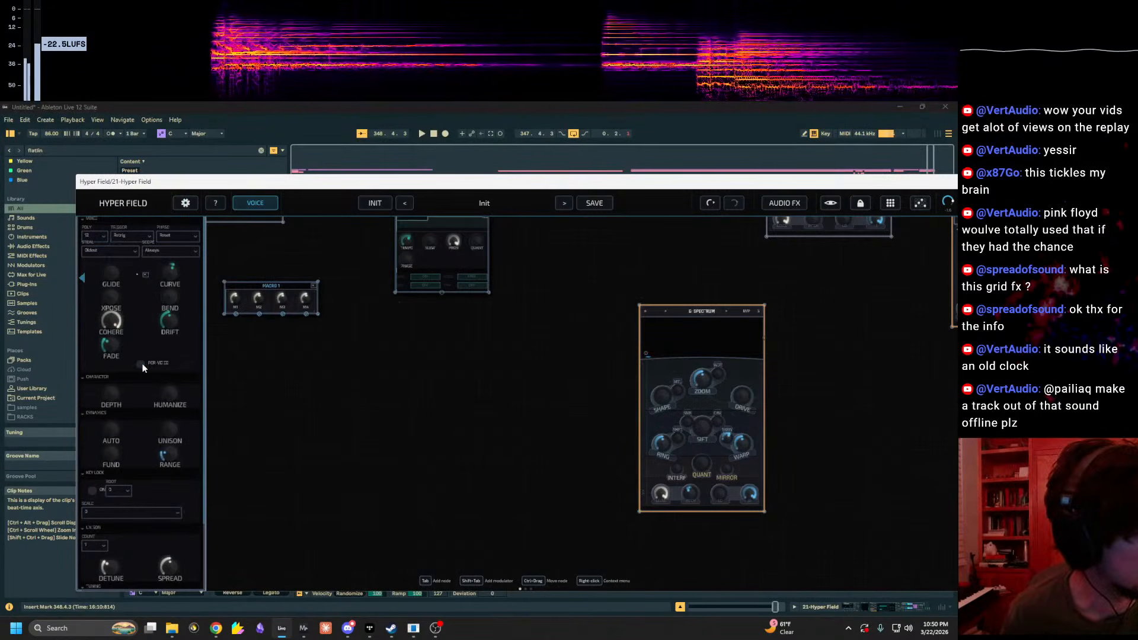
{"action": "left_click", "coordinate": [97, 236]}
{"action": "left_click", "coordinate": [21, 162]}
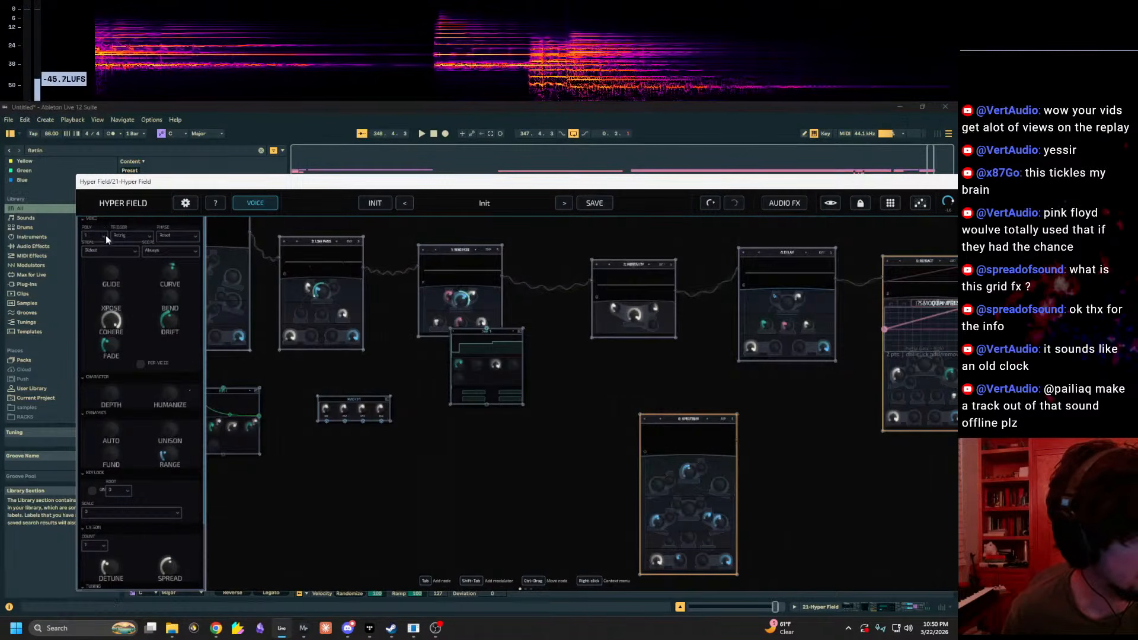
{"action": "left_click", "coordinate": [95, 236]}
{"action": "left_click", "coordinate": [24, 326]}
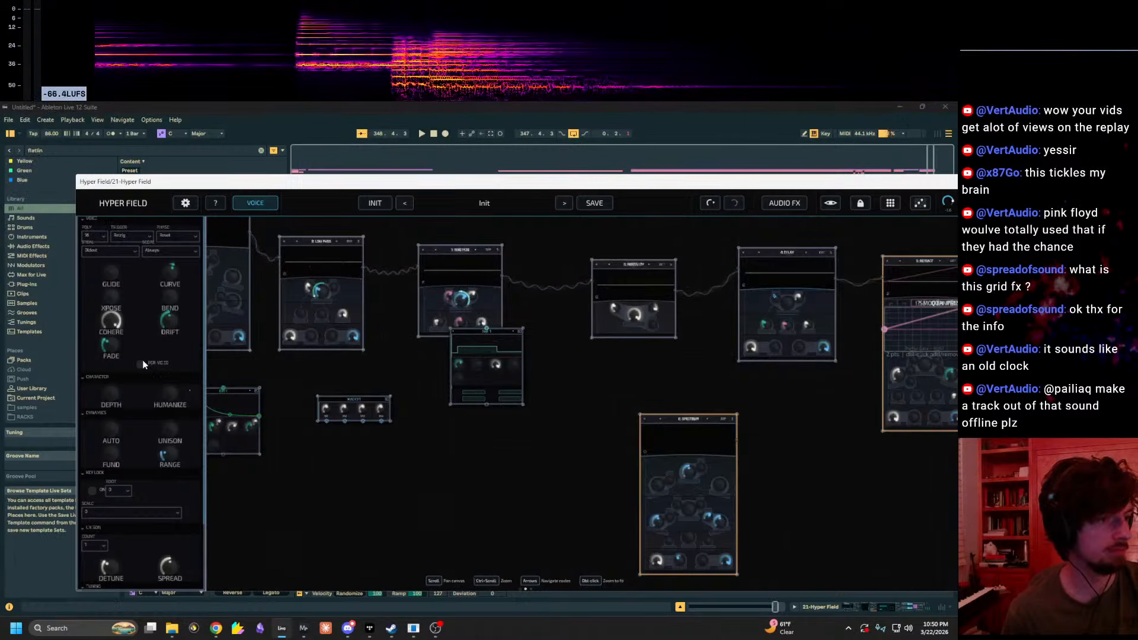
Step: Audition the patch with the computer MIDI keyboard in the C3 to D4 octave while examining the Spectrum node
{"action": "scroll", "coordinate": [463, 435], "scroll_direction": "right", "scroll_amount": 5}
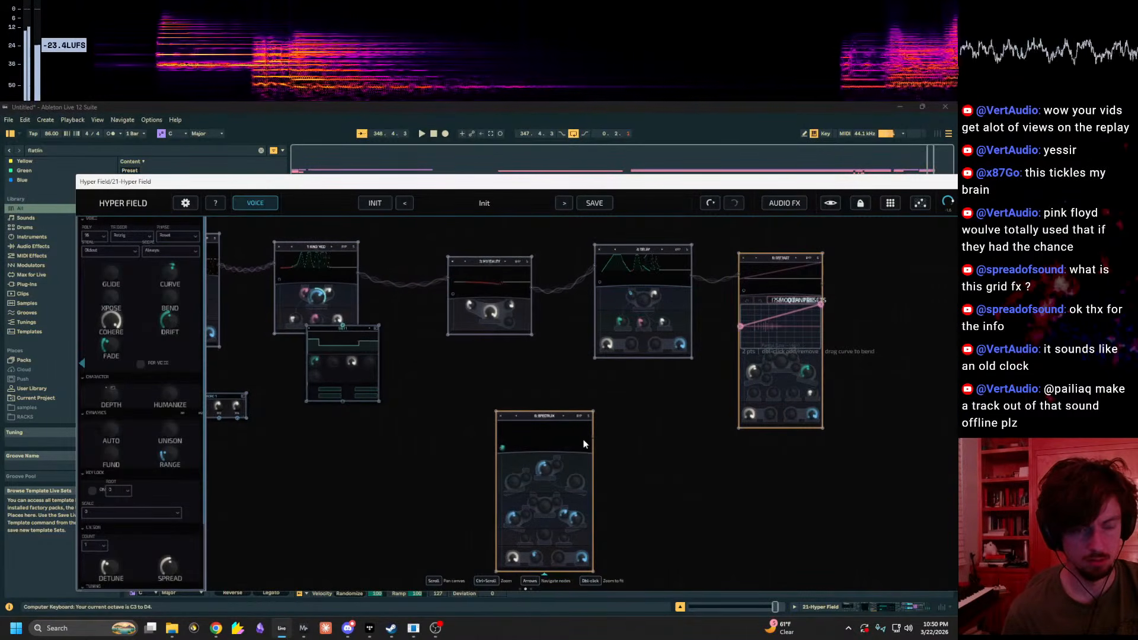
{"action": "key", "text": "v"}
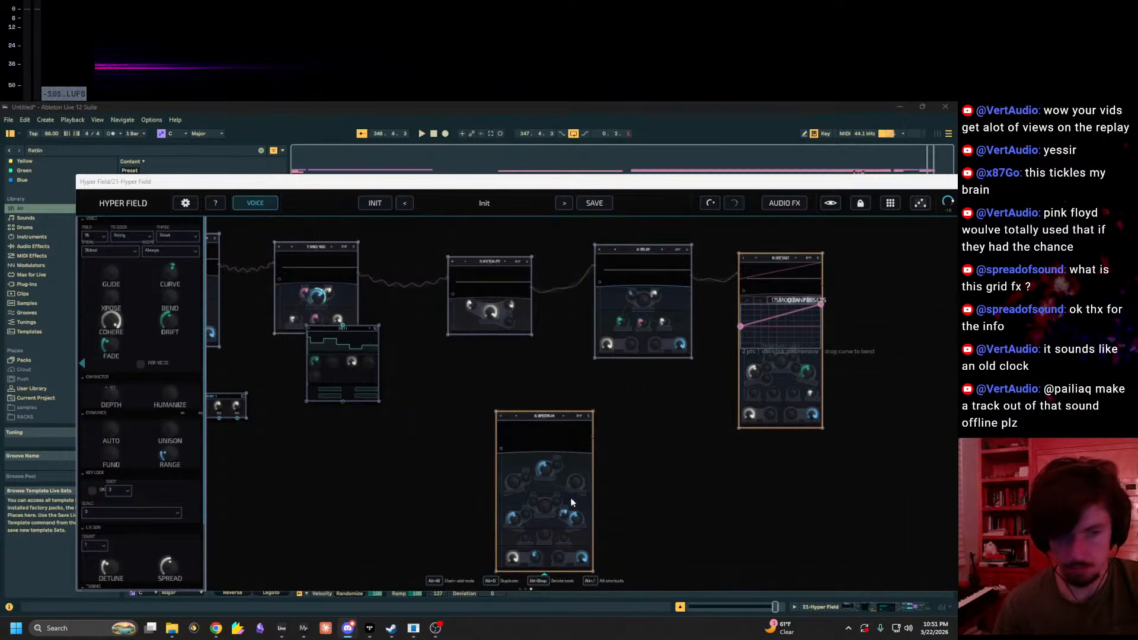
{"action": "left_click_drag", "start_coordinate": [711, 456], "coordinate": [686, 425]}
{"action": "scroll", "coordinate": [686, 422], "scroll_direction": "up", "scroll_amount": 3}
{"action": "key", "text": "x"}
{"action": "scroll", "coordinate": [571, 440], "scroll_direction": "up", "scroll_amount": 3}
{"action": "left_click_drag", "start_coordinate": [560, 456], "coordinate": [600, 413]}
{"action": "key", "text": "z"}
{"action": "key", "text": "z"}
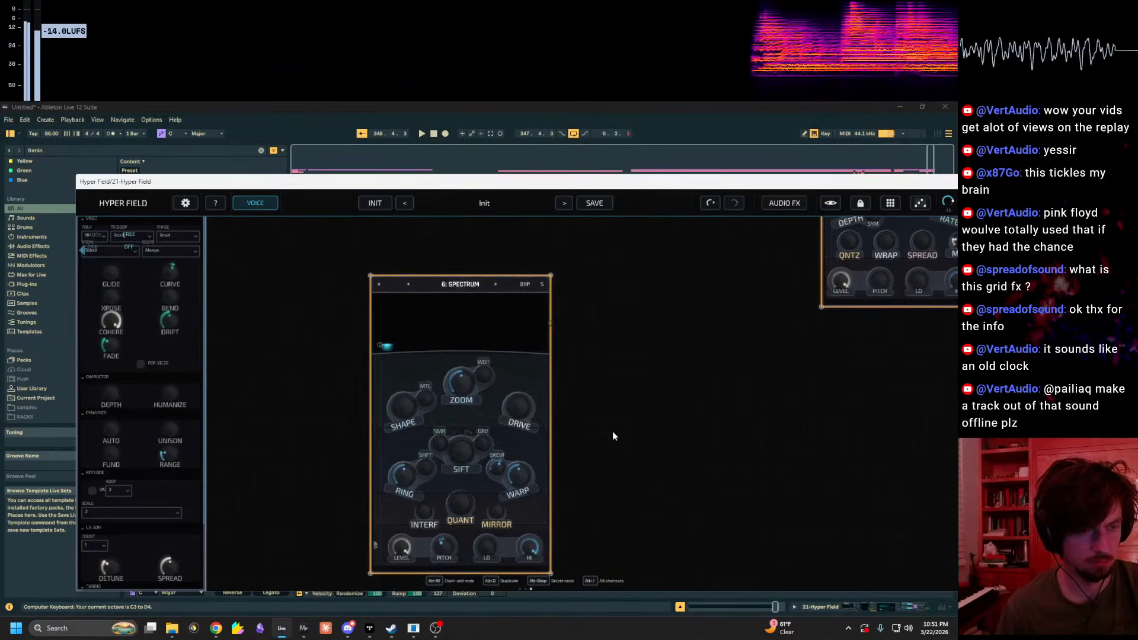
Step: Adjust the Global amp envelope's release and raise the computer MIDI keyboard to the C4 to D5 octave
{"action": "left_click_drag", "start_coordinate": [617, 432], "coordinate": [948, 409]}
{"action": "left_click_drag", "start_coordinate": [356, 432], "coordinate": [634, 498]}
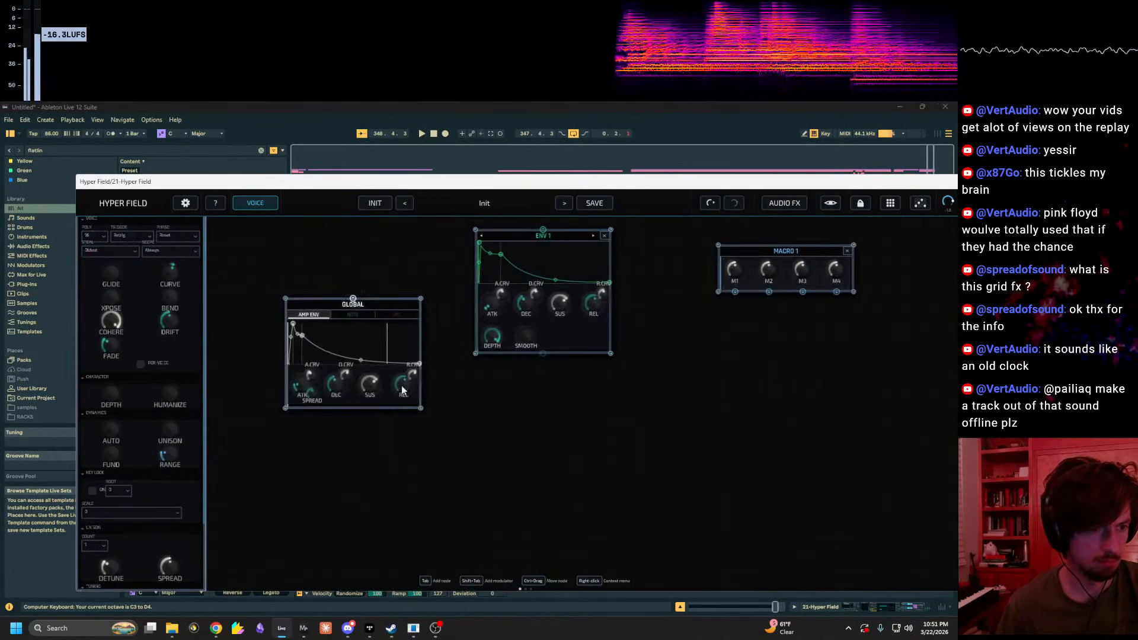
{"action": "key", "text": "x"}
{"action": "left_click_drag", "start_coordinate": [636, 437], "coordinate": [476, 448]}
{"action": "left_click_drag", "start_coordinate": [639, 409], "coordinate": [508, 440]}
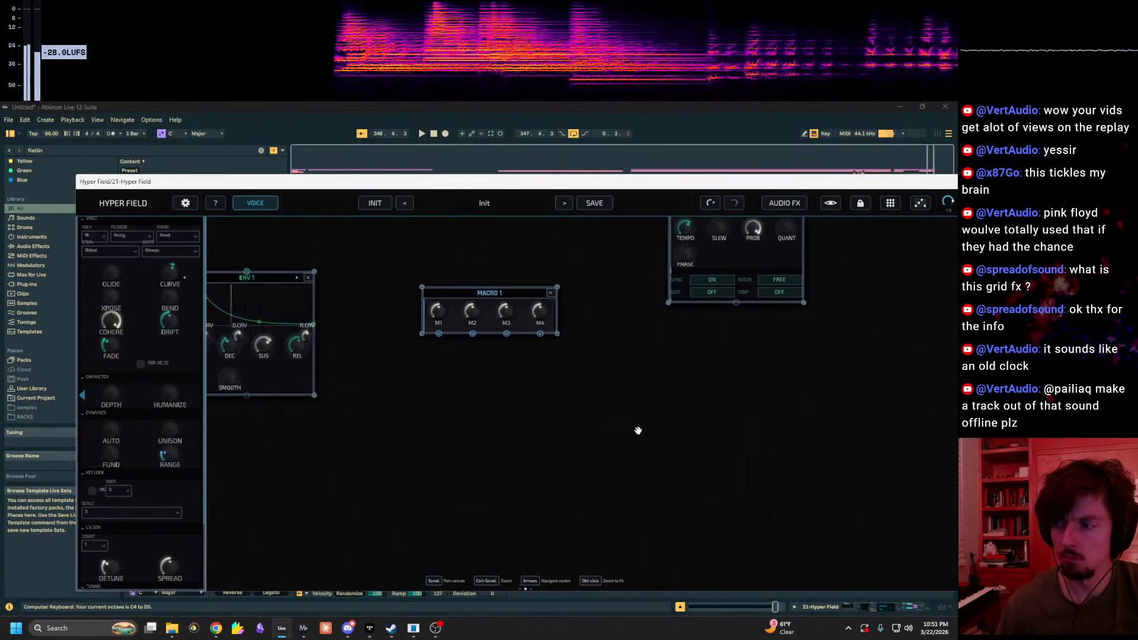
Step: Adjust the Refract node's Shift while auditioning the sound
{"action": "left_click_drag", "start_coordinate": [638, 429], "coordinate": [320, 483]}
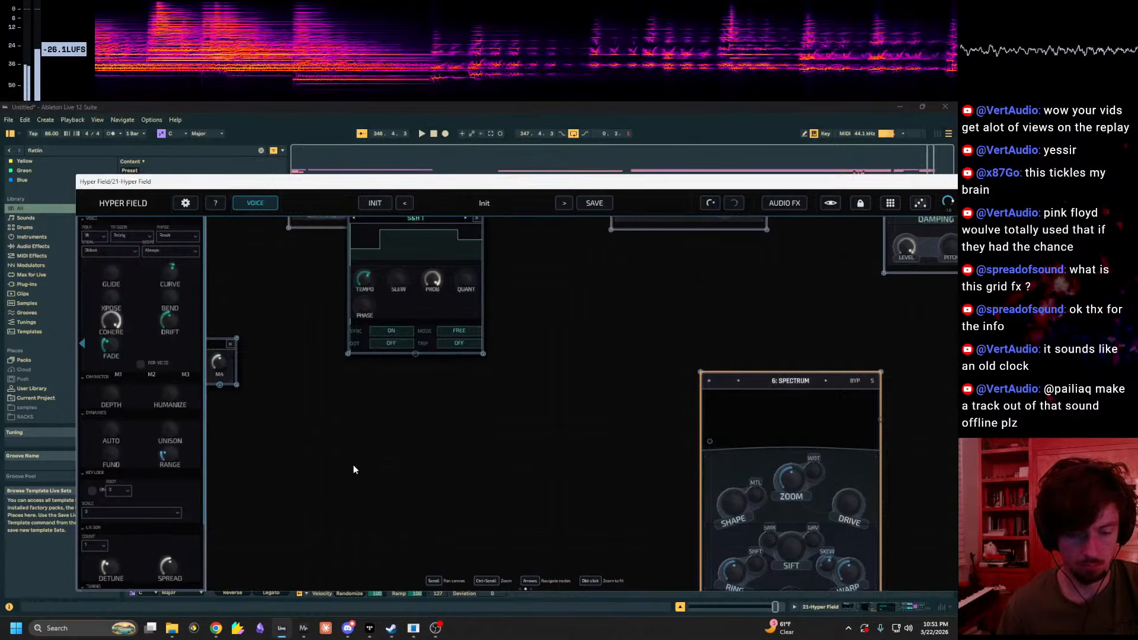
{"action": "left_click_drag", "start_coordinate": [465, 458], "coordinate": [229, 507]}
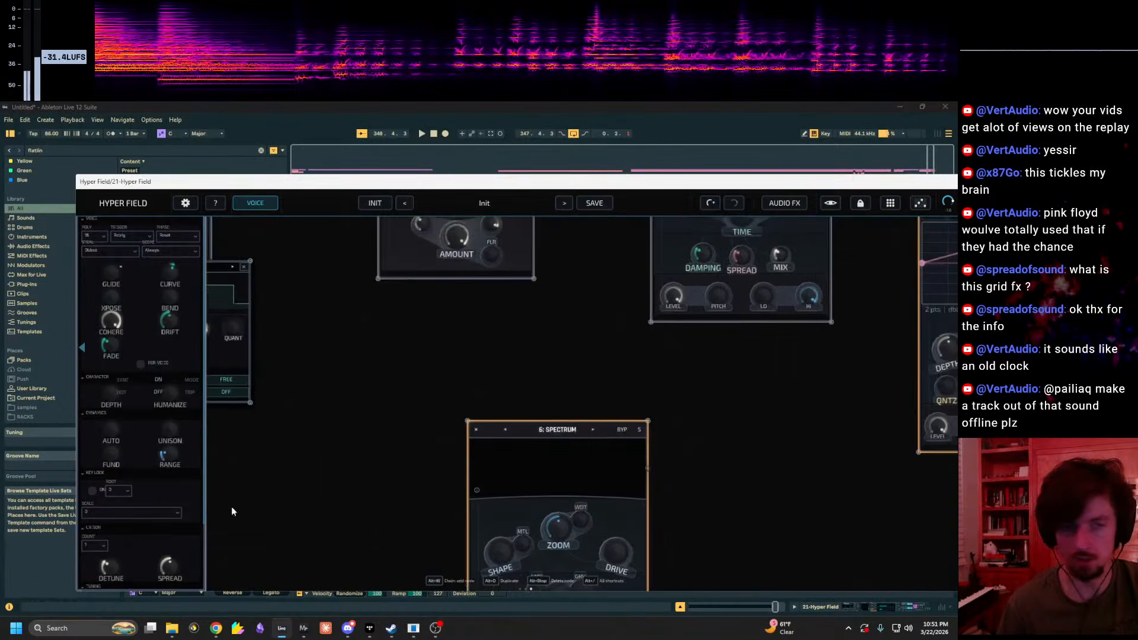
{"action": "left_click_drag", "start_coordinate": [740, 451], "coordinate": [467, 483]}
{"action": "left_click_drag", "start_coordinate": [341, 418], "coordinate": [697, 530]}
{"action": "mouse_move", "coordinate": [454, 459]}
{"action": "left_mouse_down"}
{"action": "mouse_move", "coordinate": [519, 462]}
{"action": "mouse_move", "coordinate": [367, 450]}
{"action": "left_mouse_up"}
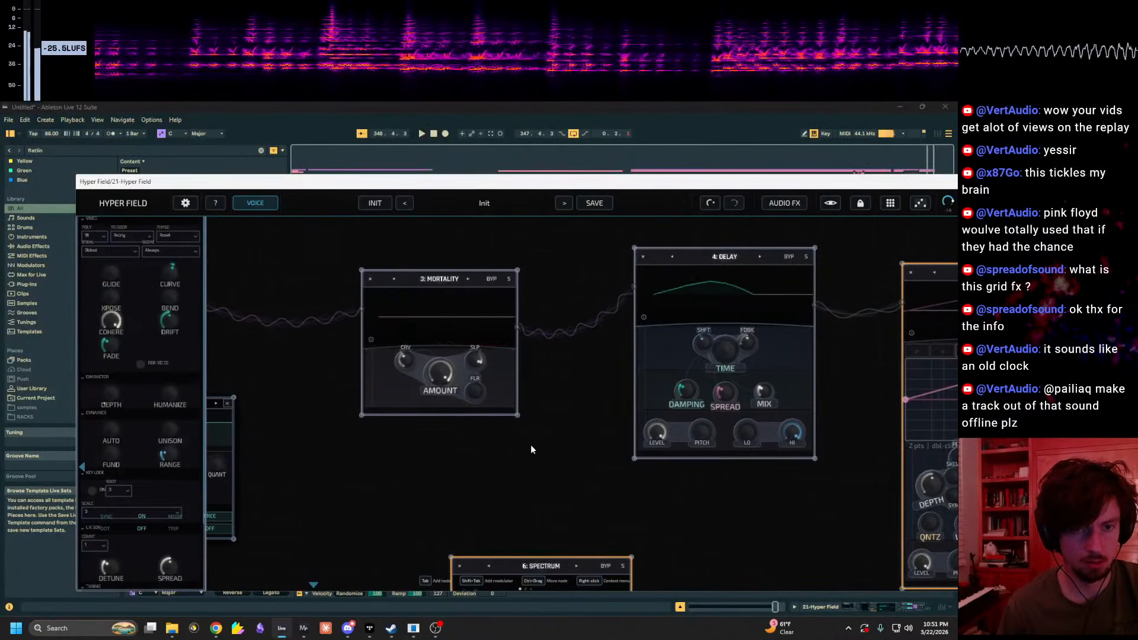
{"action": "left_click_drag", "start_coordinate": [578, 445], "coordinate": [314, 443]}
{"action": "left_click_drag", "start_coordinate": [388, 465], "coordinate": [378, 382]}
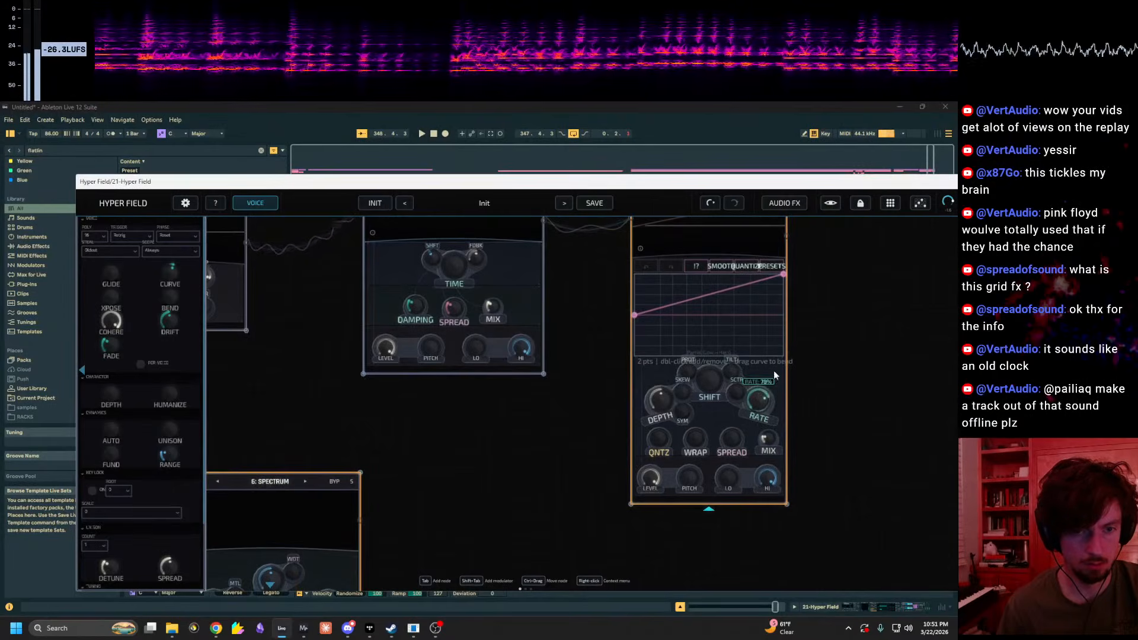
{"action": "left_click_drag", "start_coordinate": [732, 357], "coordinate": [719, 431]}
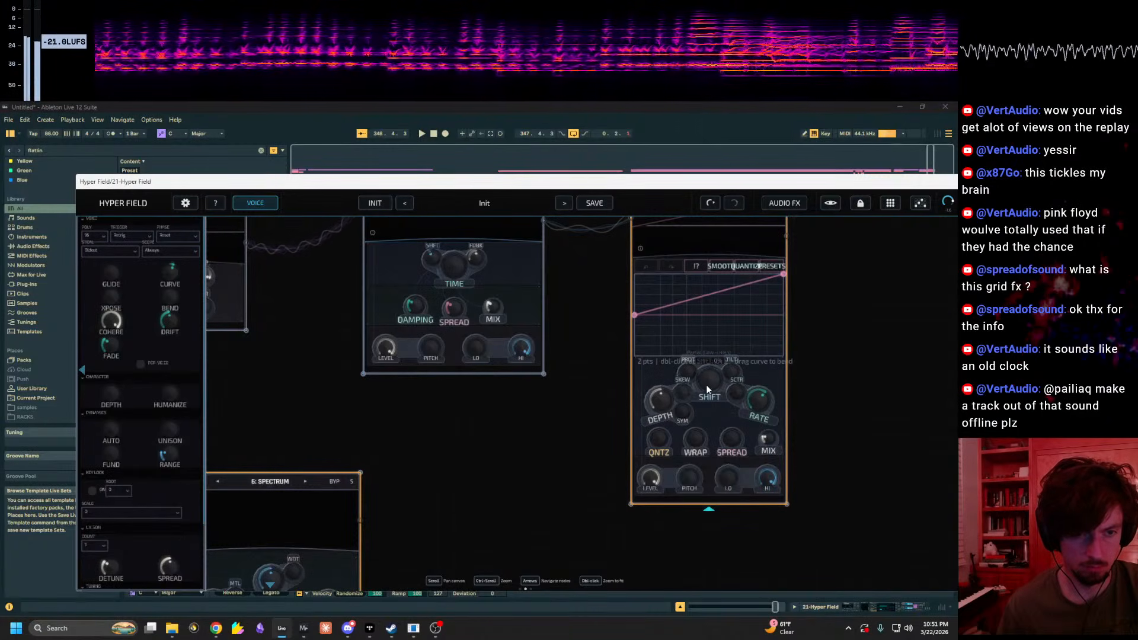
{"action": "mouse_move", "coordinate": [709, 386]}
{"action": "left_mouse_down"}
{"action": "mouse_move", "coordinate": [713, 376]}
{"action": "mouse_move", "coordinate": [706, 382]}
{"action": "left_mouse_up"}
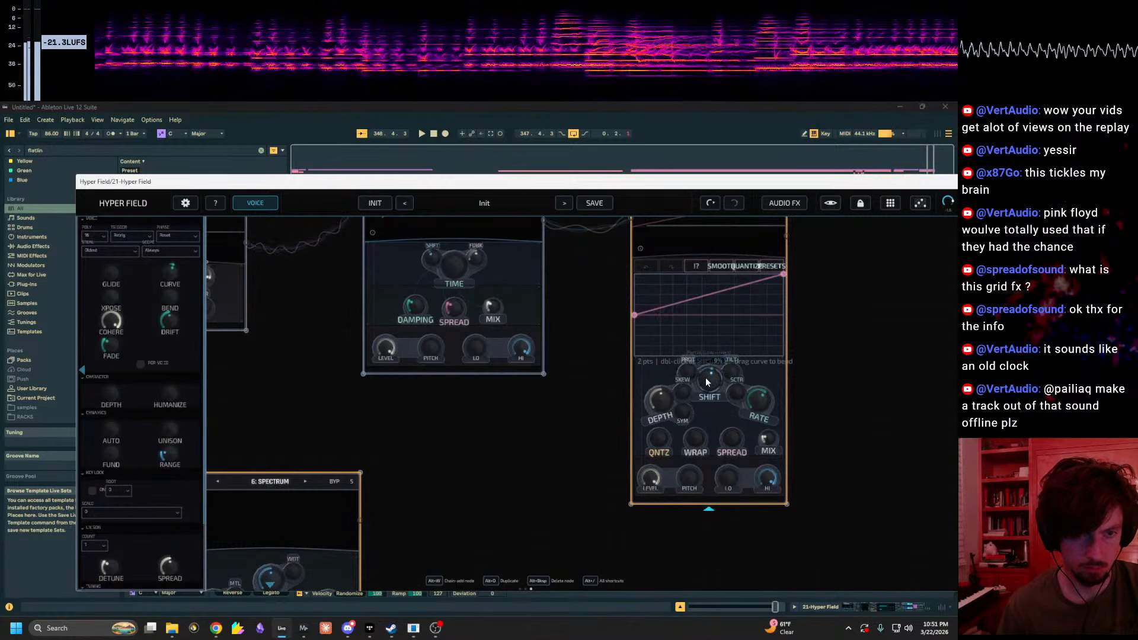
{"action": "scroll", "coordinate": [639, 399], "scroll_direction": "down", "scroll_amount": 2}
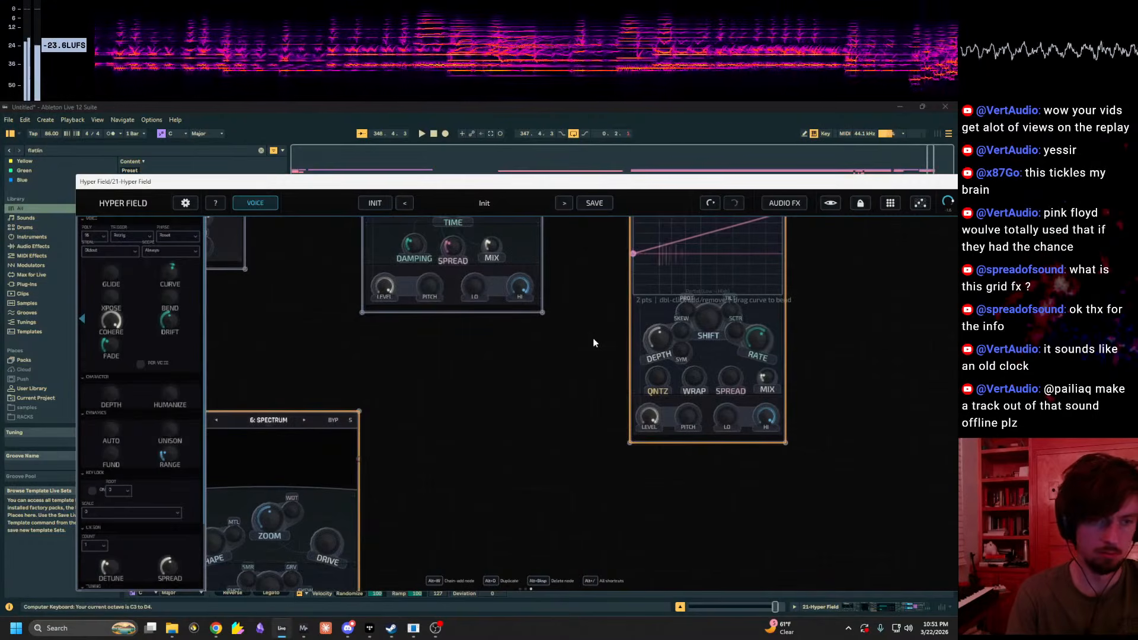
Step: Raise the Spectrum node's Shape and MTL amounts
{"action": "left_click_drag", "start_coordinate": [529, 417], "coordinate": [721, 281]}
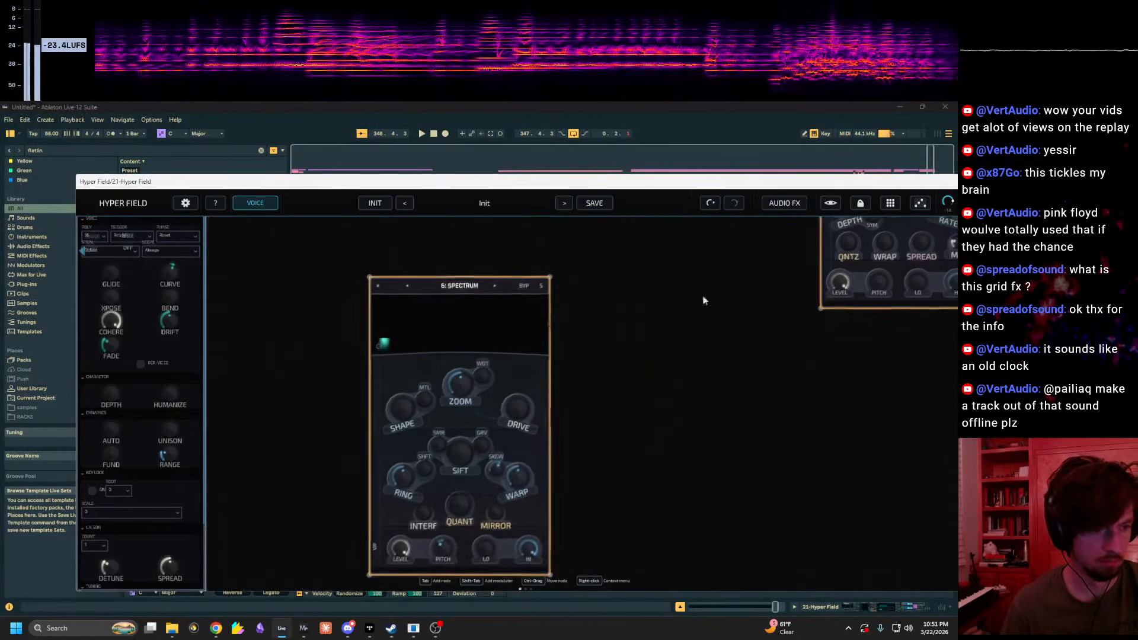
{"action": "left_click_drag", "start_coordinate": [408, 396], "coordinate": [416, 387]}
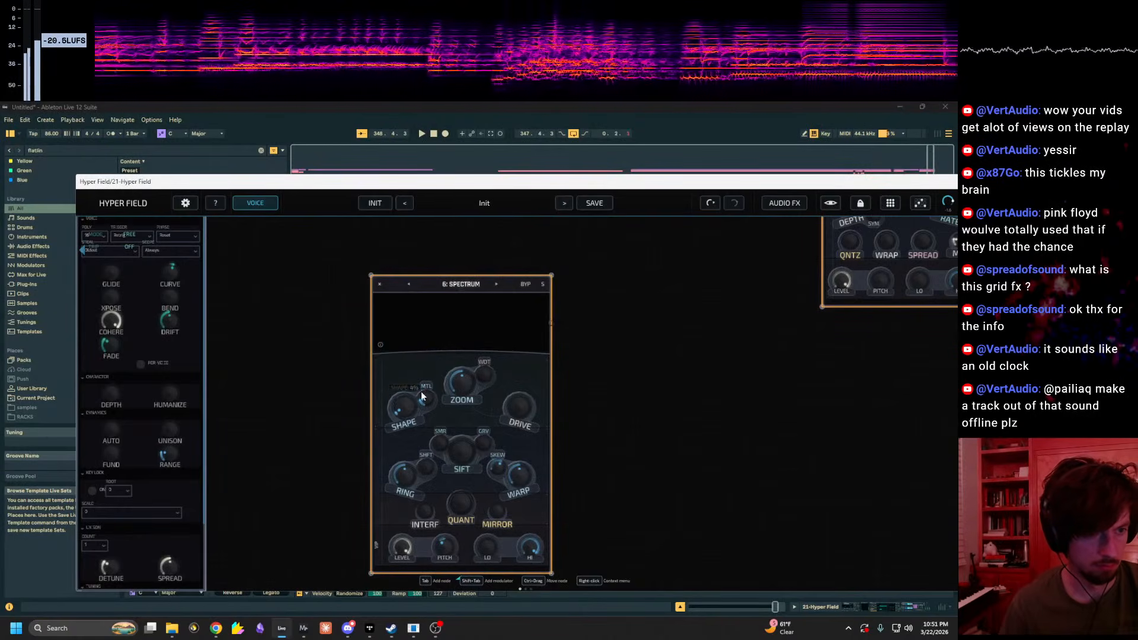
Step: Add a Transient node beside the Spectrum node, feed the Spectrum output into it and raise its Punch
{"action": "scroll", "coordinate": [613, 409], "scroll_direction": "down", "scroll_amount": 5}
{"action": "right_click", "coordinate": [625, 405]}
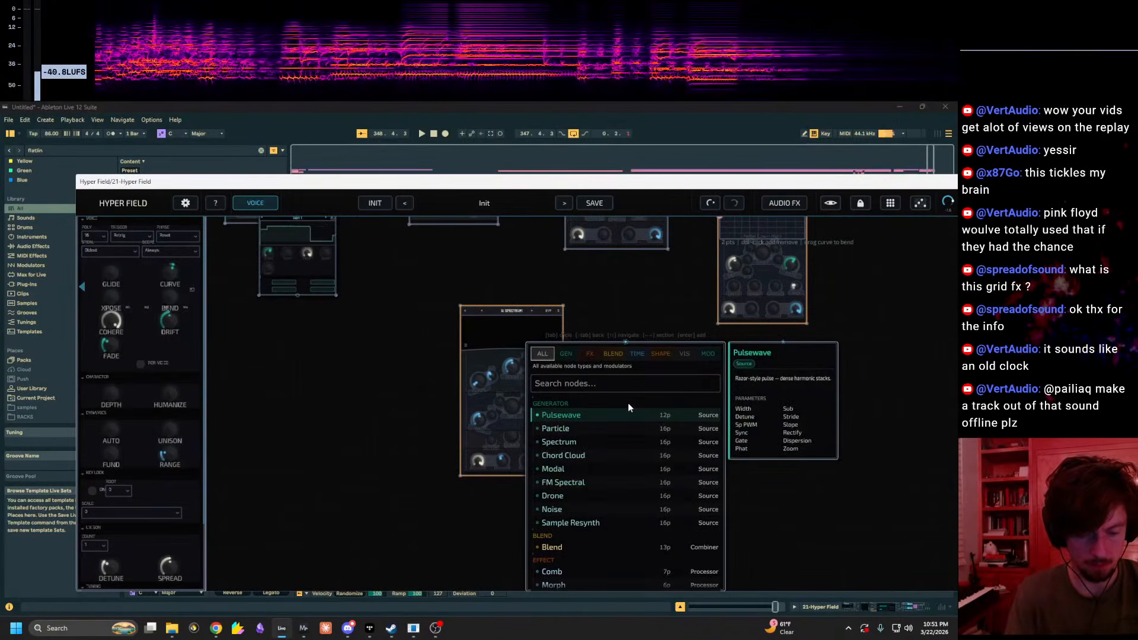
{"action": "type", "text": "trans"}
{"action": "key", "text": "Return"}
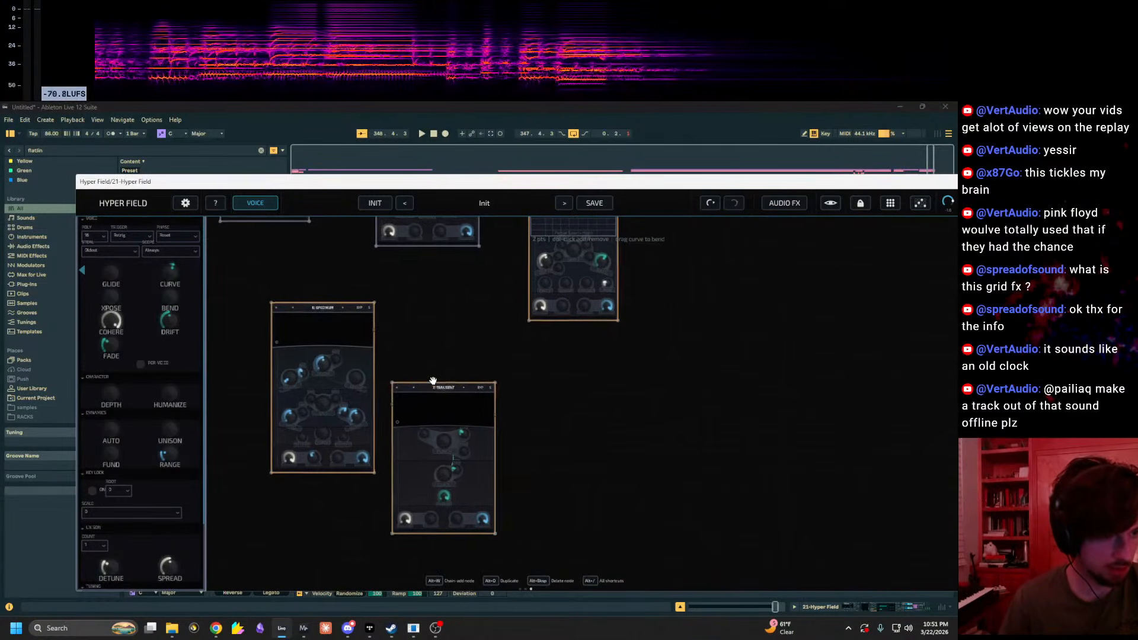
{"action": "left_click_drag", "start_coordinate": [432, 381], "coordinate": [458, 368]}
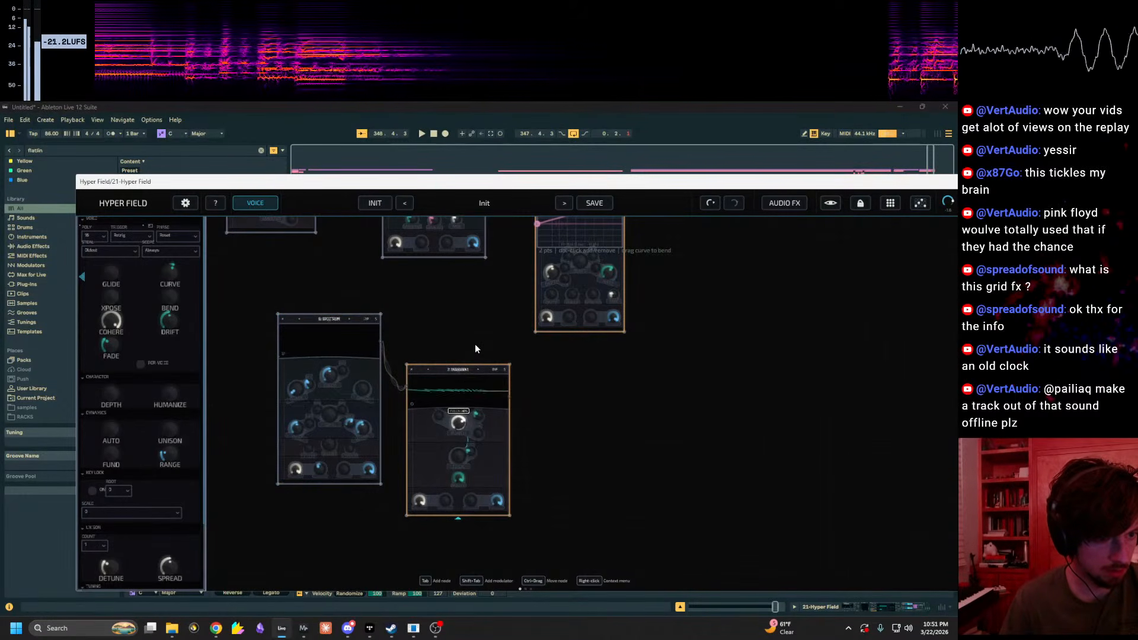
Step: Add a Mortality node after the Transient node, connect the two and turn up its Amount
{"action": "key", "text": "Tab"}
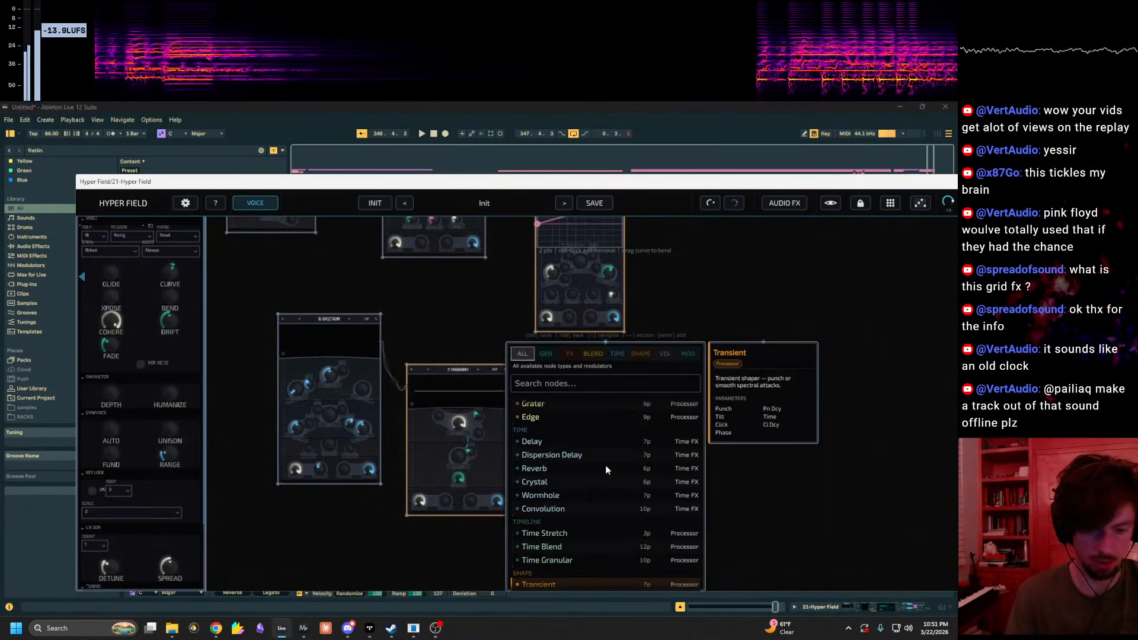
{"action": "type", "text": "mort"}
{"action": "key", "text": "Return"}
{"action": "left_click_drag", "start_coordinate": [477, 360], "coordinate": [523, 202]}
{"action": "left_click_drag", "start_coordinate": [376, 404], "coordinate": [503, 419]}
{"action": "left_click_drag", "start_coordinate": [628, 342], "coordinate": [654, 280]}
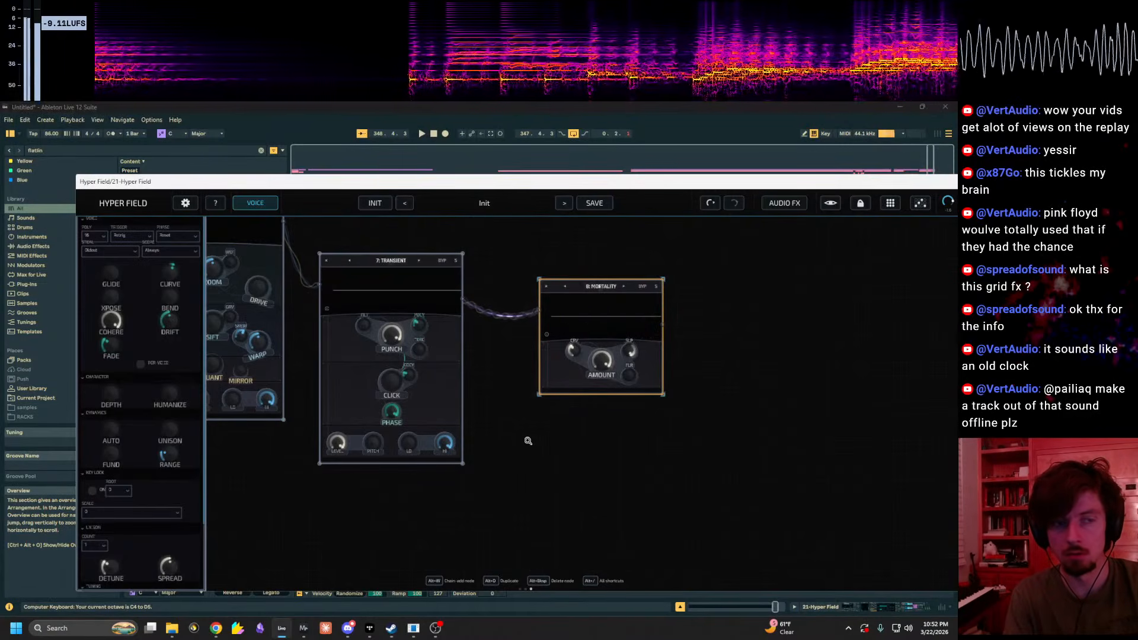
Step: Review the Global amp envelope and adjust the Transient node's punch decay (PDCY)
{"action": "left_click_drag", "start_coordinate": [528, 441], "coordinate": [880, 423]}
{"action": "left_click_drag", "start_coordinate": [789, 404], "coordinate": [797, 499]}
{"action": "scroll", "coordinate": [668, 479], "scroll_direction": "up", "scroll_amount": 3}
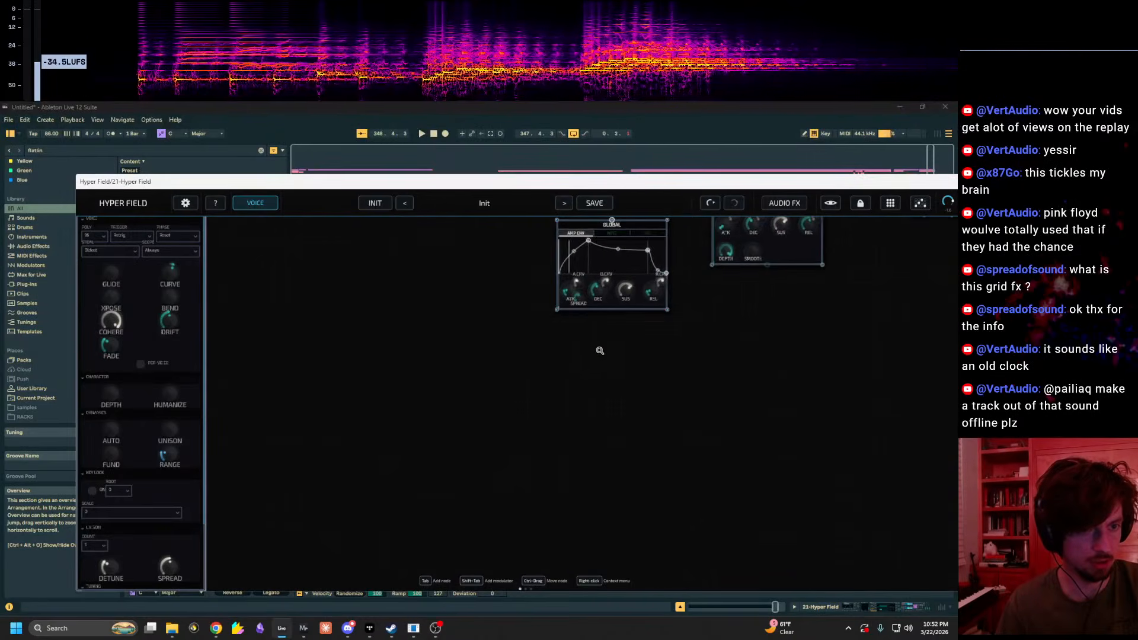
{"action": "left_click_drag", "start_coordinate": [597, 350], "coordinate": [48, 363]}
{"action": "left_click_drag", "start_coordinate": [717, 478], "coordinate": [265, 478]}
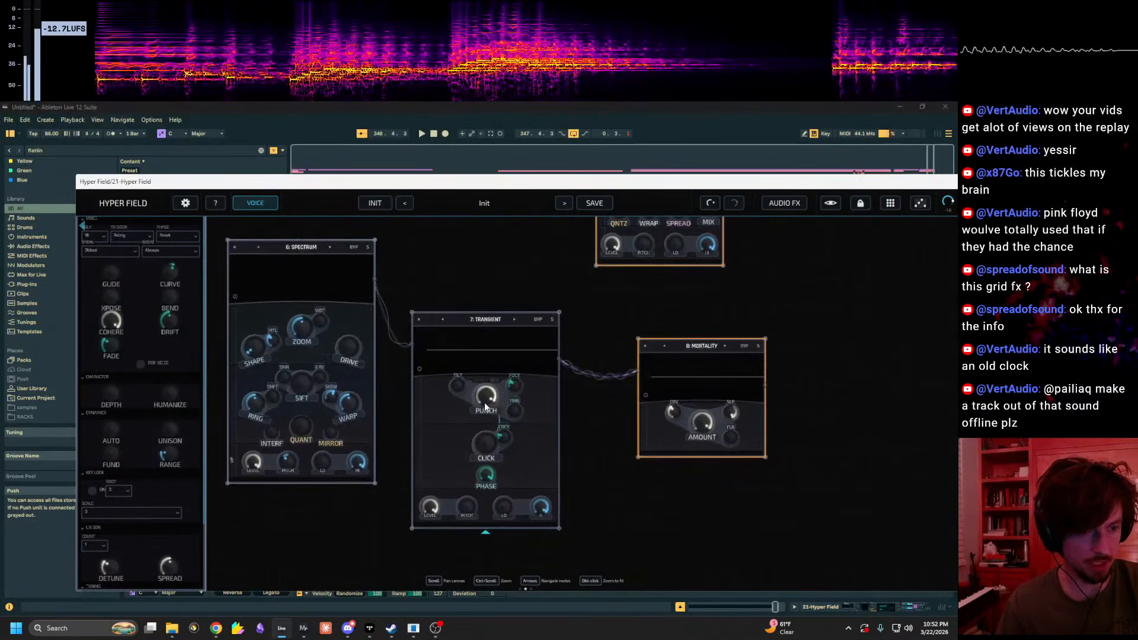
{"action": "scroll", "coordinate": [400, 442], "scroll_direction": "up", "scroll_amount": 2}
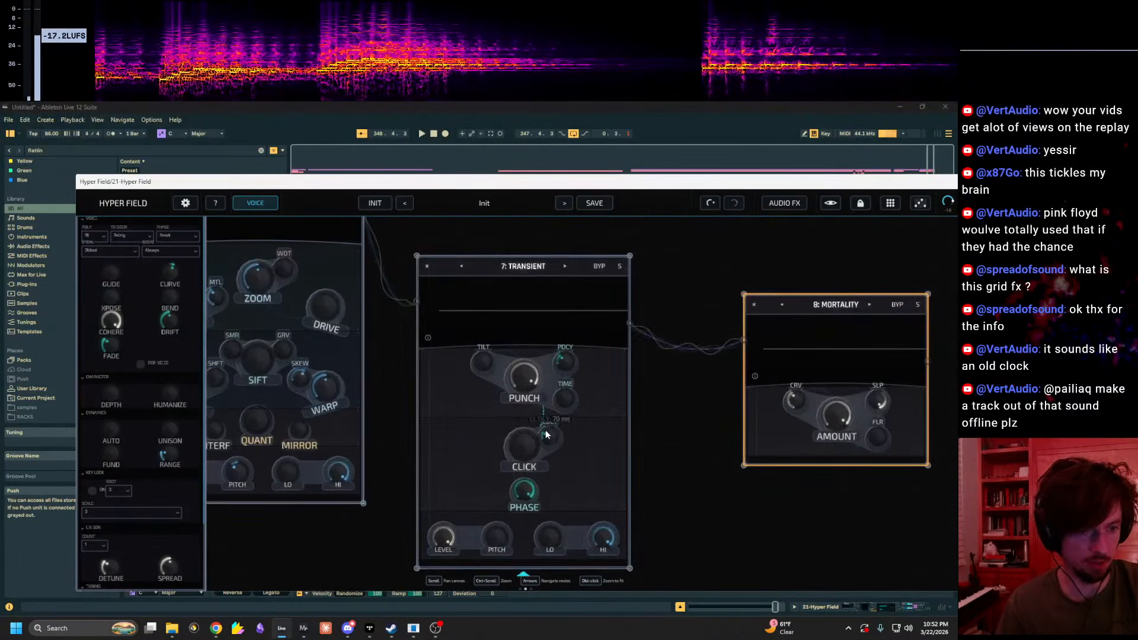
{"action": "left_click_drag", "start_coordinate": [568, 365], "coordinate": [571, 352]}
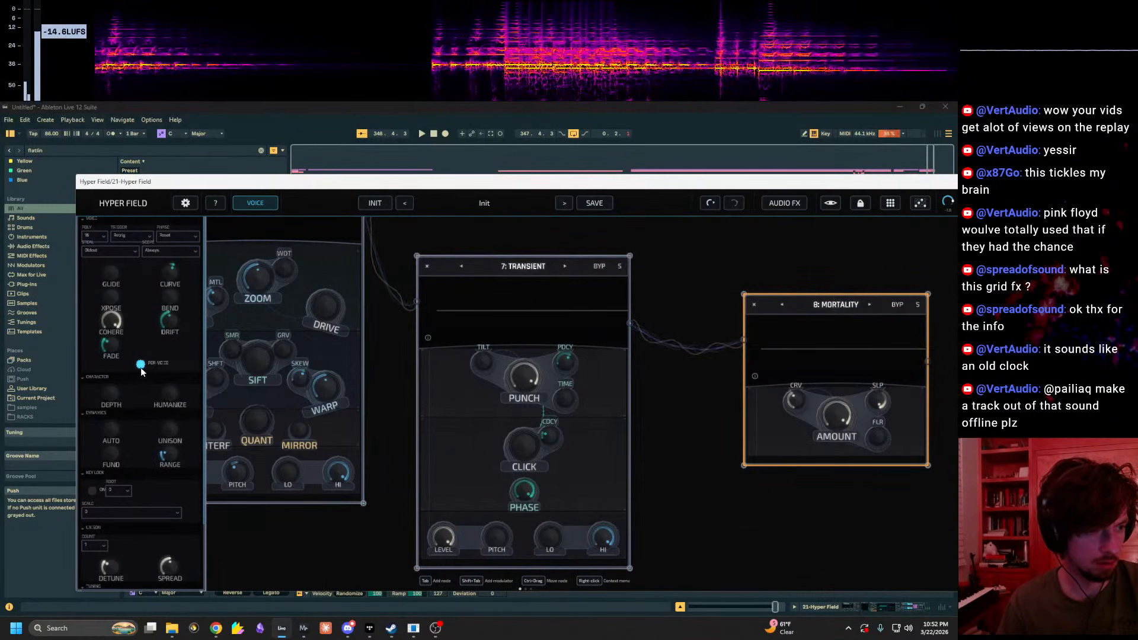
Step: Compare the sound with Per Voice off and on by playing notes in different octaves, leaving Per Voice on
{"action": "key", "text": "a"}
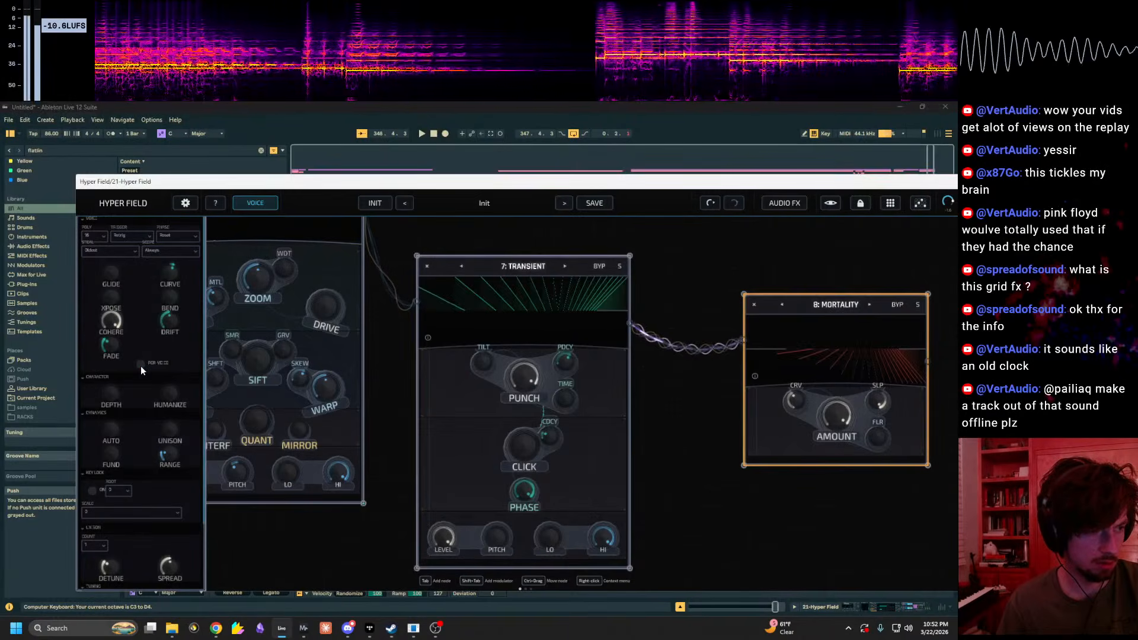
{"action": "key", "text": "z"}
{"action": "key", "text": "z"}
{"action": "key", "text": "a"}
{"action": "key", "text": "a"}
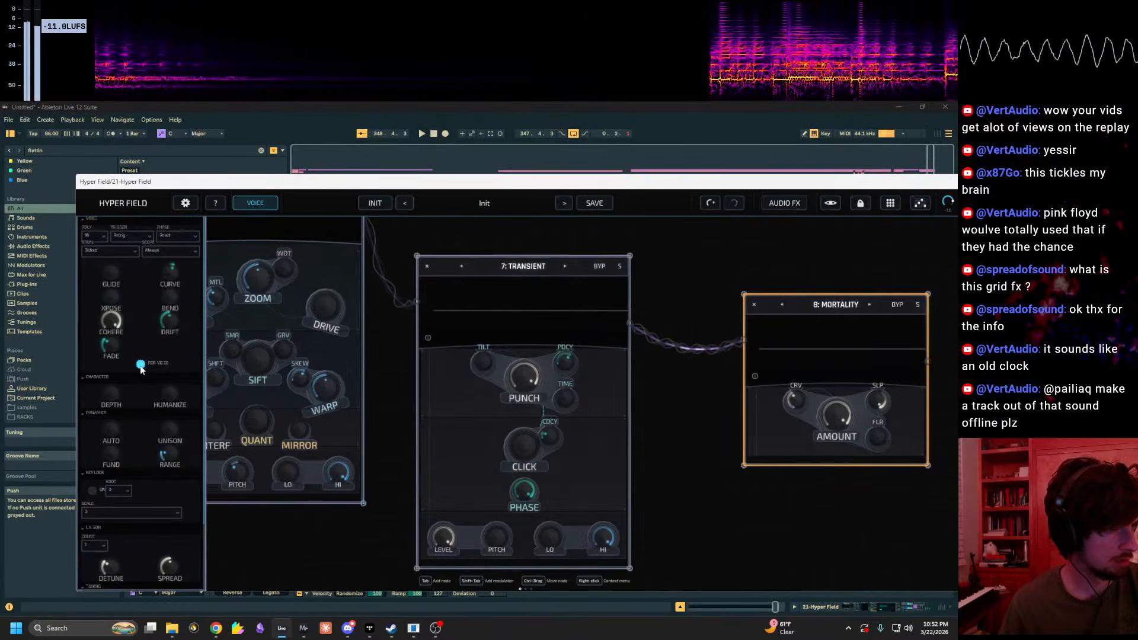
Step: Bypass the Delay node between the Mortality and Refract nodes
{"action": "left_click_drag", "start_coordinate": [306, 522], "coordinate": [842, 415]}
{"action": "scroll", "coordinate": [548, 465], "scroll_direction": "down", "scroll_amount": 3}
{"action": "scroll", "coordinate": [332, 486], "scroll_direction": "down", "scroll_amount": 3}
{"action": "left_click_drag", "start_coordinate": [355, 452], "coordinate": [598, 537]}
{"action": "left_click_drag", "start_coordinate": [573, 443], "coordinate": [296, 595]}
{"action": "left_click_drag", "start_coordinate": [533, 442], "coordinate": [354, 474]}
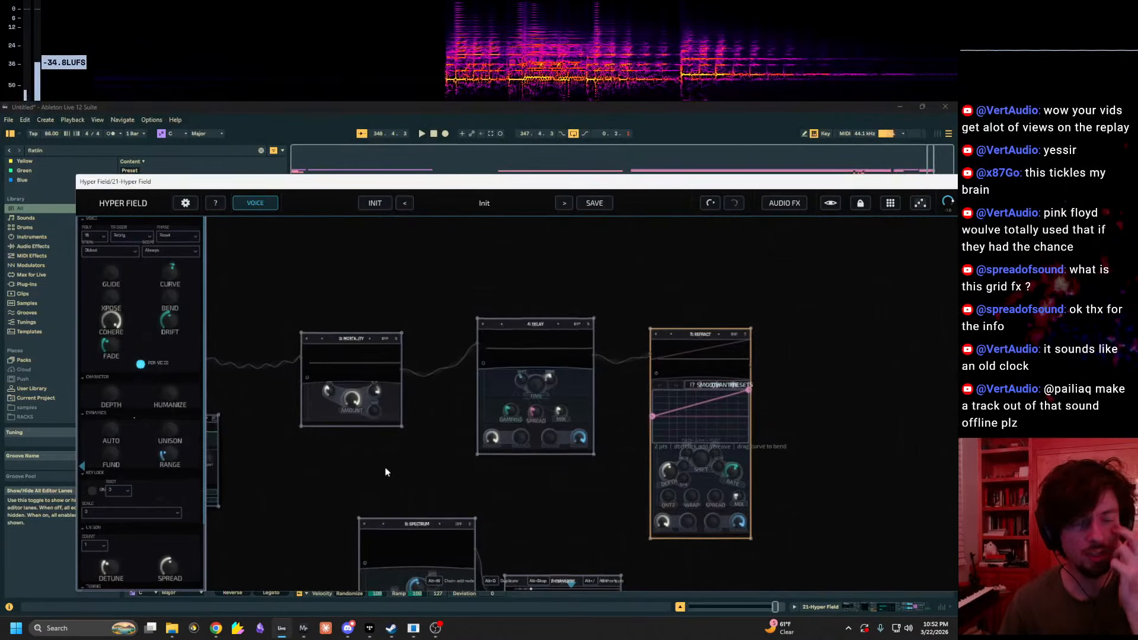
{"action": "scroll", "coordinate": [387, 471], "scroll_direction": "up", "scroll_amount": 2}
{"action": "right_click", "coordinate": [564, 289]}
{"action": "left_click", "coordinate": [583, 297]}
Step: Toggle the Delay node's bypass again and shift the computer MIDI keyboard up to audition the patch
{"action": "left_click_drag", "start_coordinate": [403, 414], "coordinate": [448, 455]}
{"action": "left_click_drag", "start_coordinate": [340, 497], "coordinate": [346, 446]}
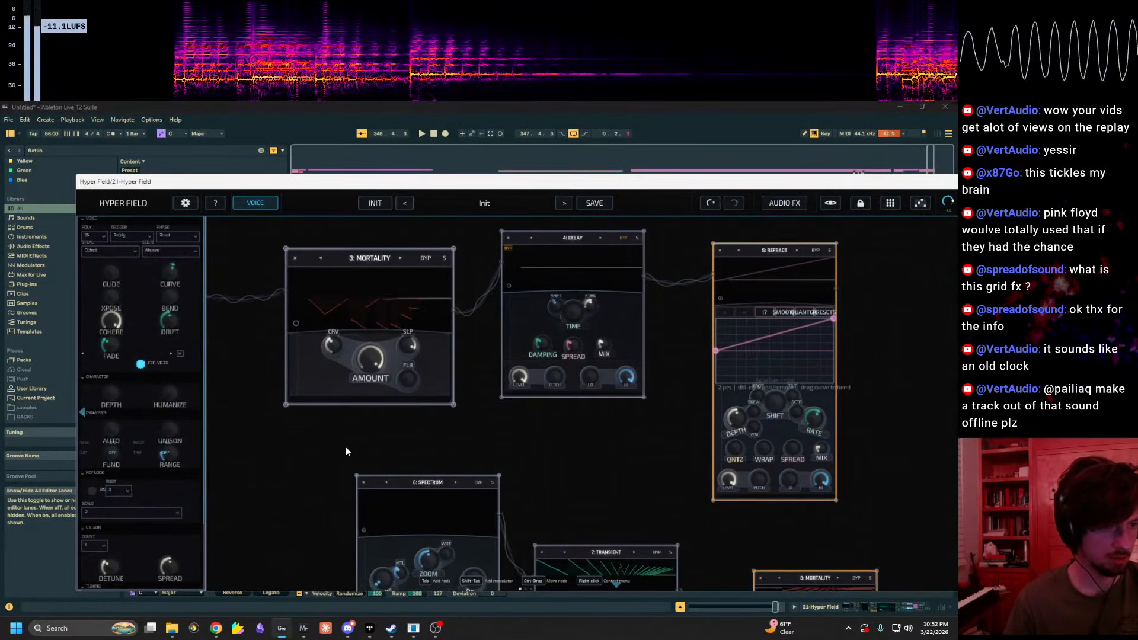
{"action": "right_click", "coordinate": [572, 240]}
{"action": "left_click", "coordinate": [594, 266]}
{"action": "left_click_drag", "start_coordinate": [421, 463], "coordinate": [472, 335]}
{"action": "left_click_drag", "start_coordinate": [294, 422], "coordinate": [230, 422]}
{"action": "key", "text": "x"}
{"action": "key", "text": "x"}
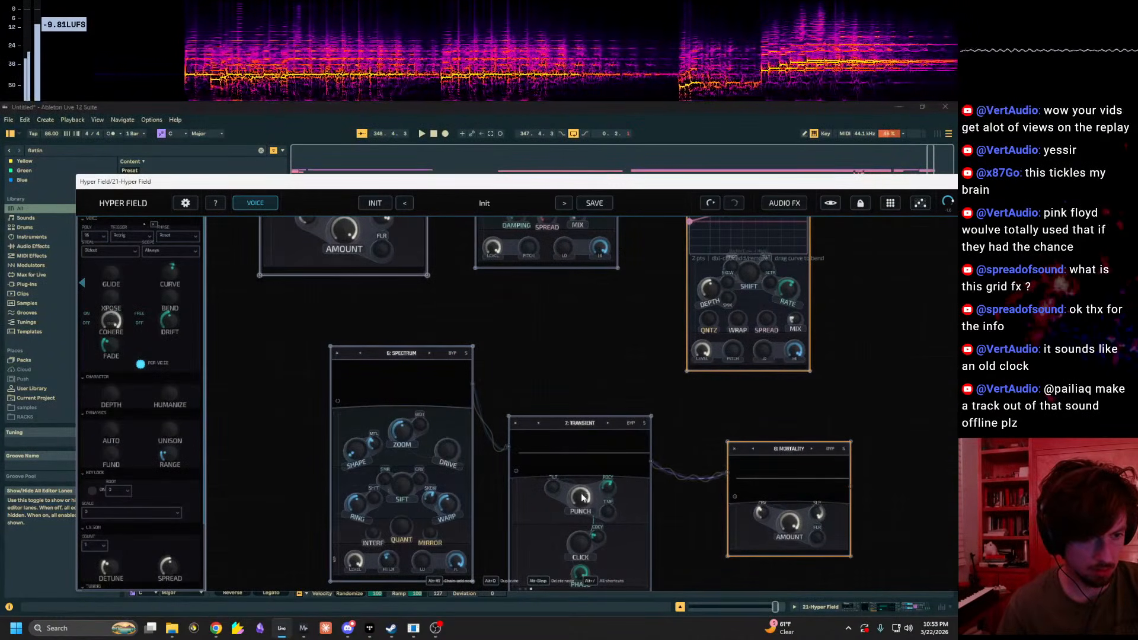
Step: Adjust the Transient node's Punch, turn off Per Voice and lower the computer MIDI keyboard's octave
{"action": "left_click_drag", "start_coordinate": [556, 369], "coordinate": [554, 370]}
{"action": "key", "text": "x"}
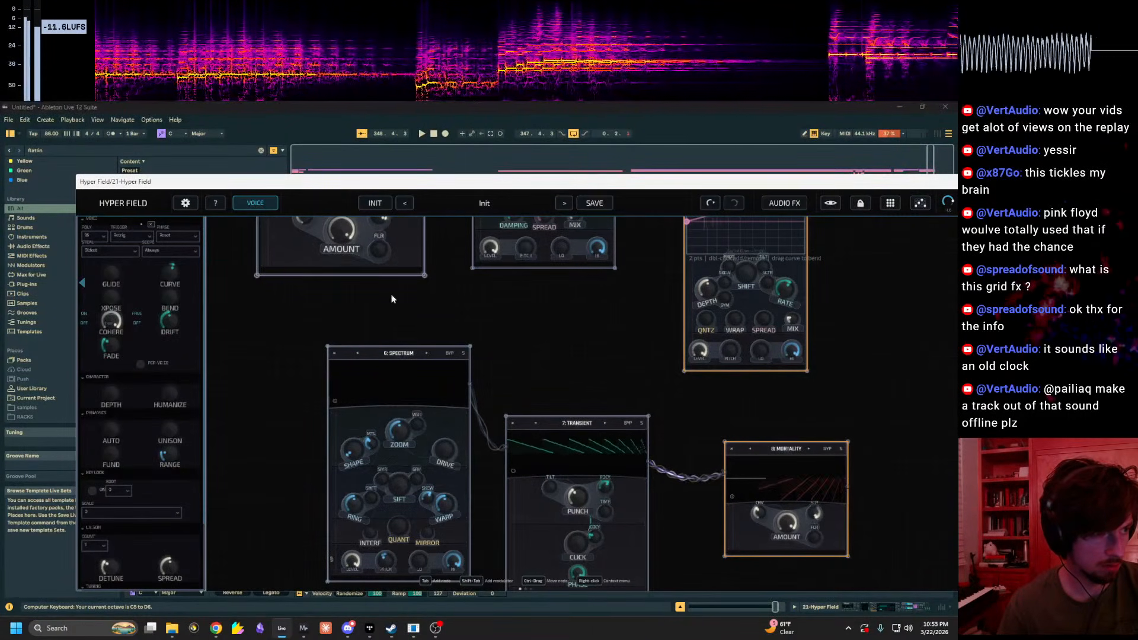
{"action": "key", "text": "z"}
{"action": "left_click_drag", "start_coordinate": [441, 286], "coordinate": [454, 237]}
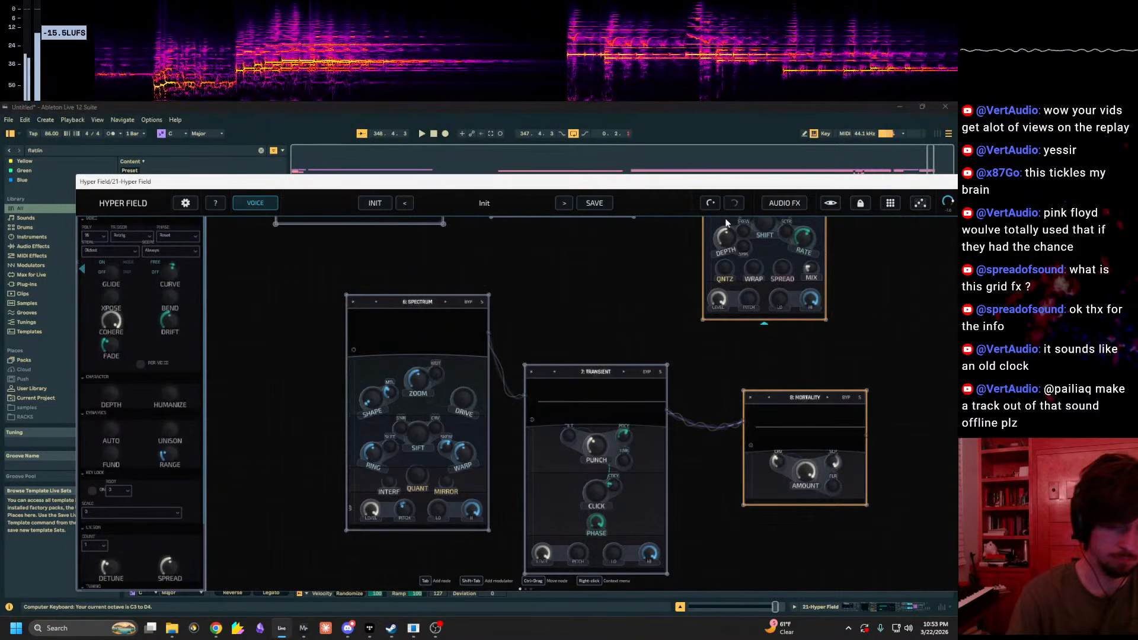
Step: Audition the Spectrum, Transient and Mortality chain with repeated notes in the C3 to D4 octave
{"action": "key", "text": "x"}
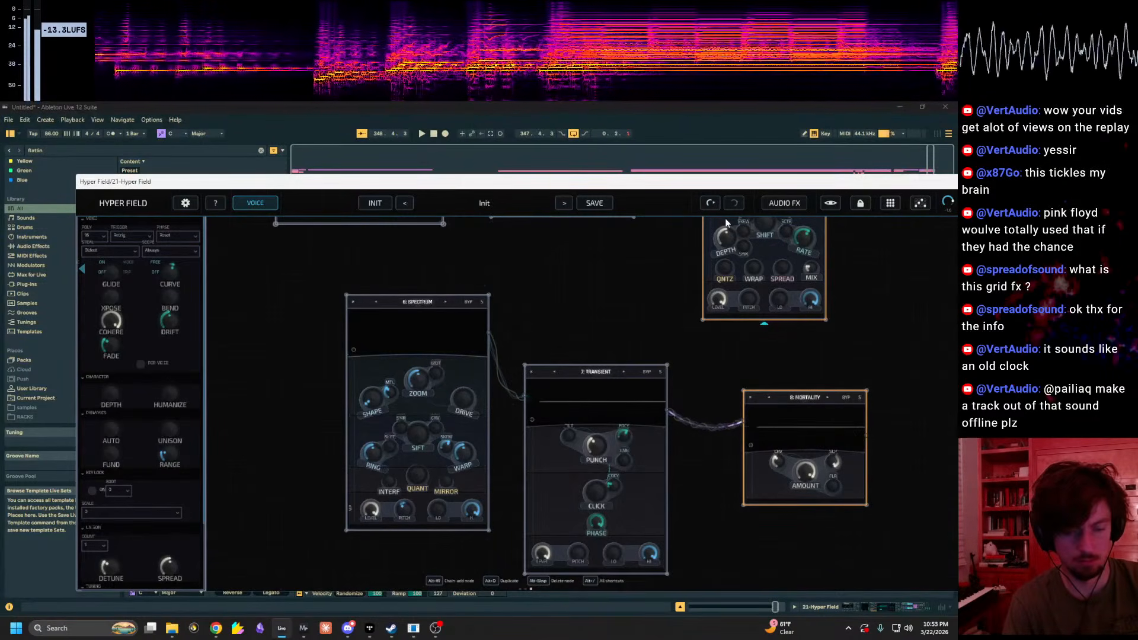
{"action": "key", "text": "z"}
{"action": "key", "text": "a"}
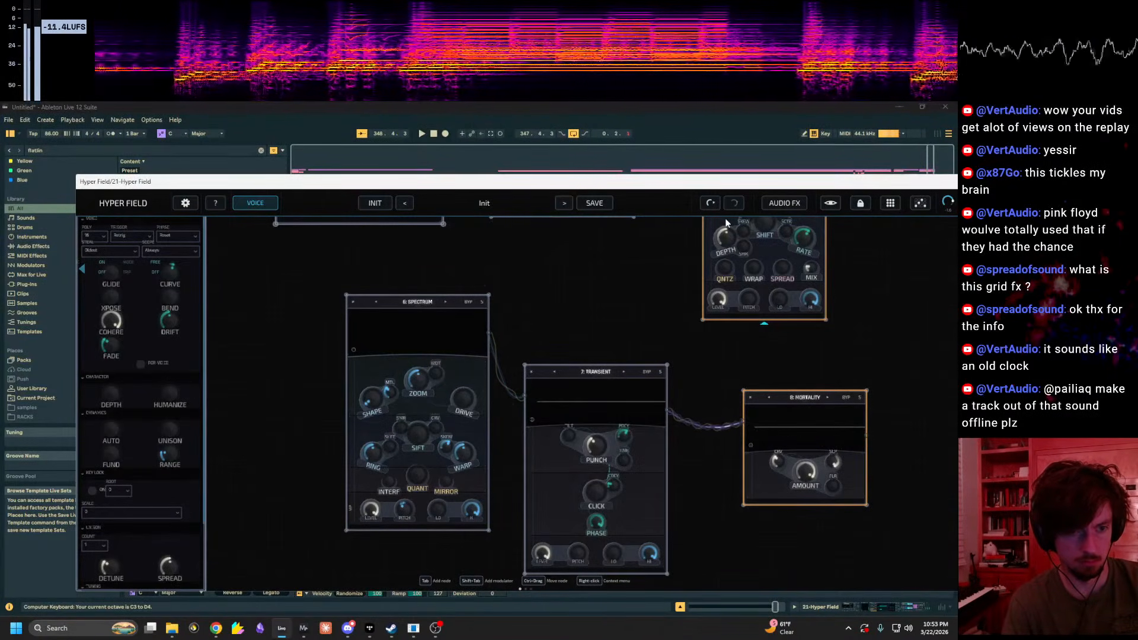
{"action": "key", "text": "a"}
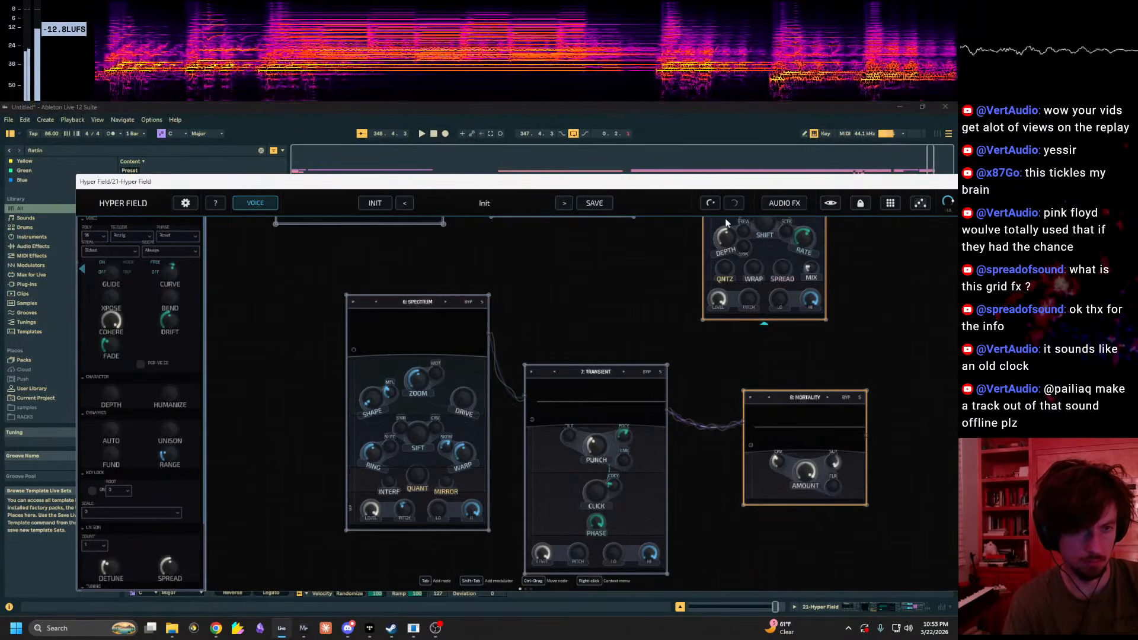
{"action": "key", "text": "a"}
{"action": "key", "text": "a"}
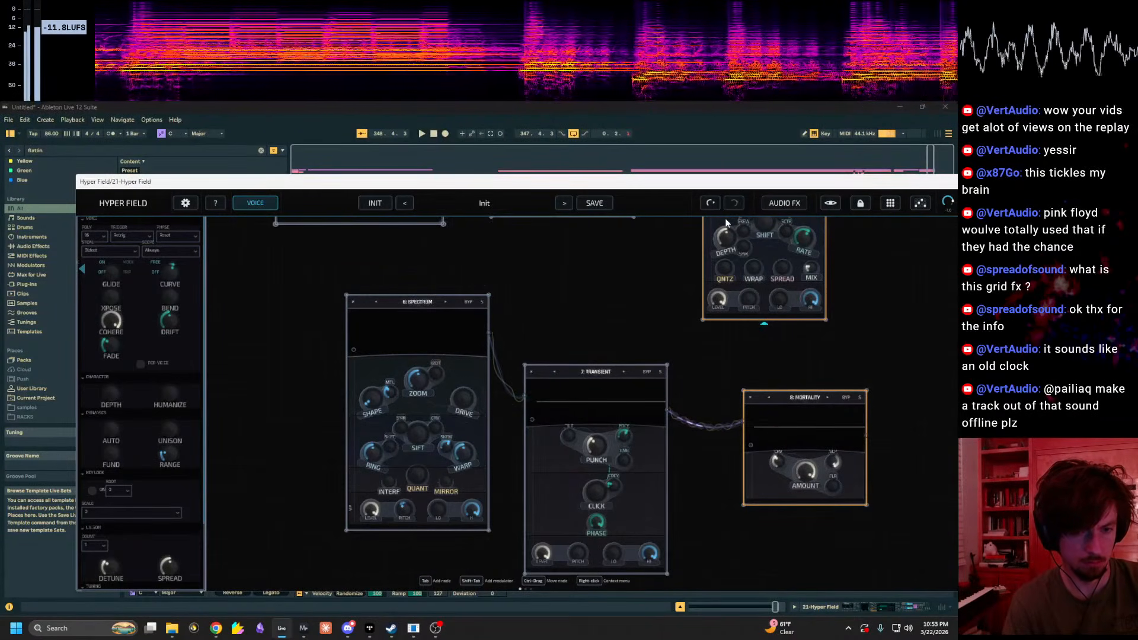
{"action": "key", "text": "a"}
{"action": "left_click_drag", "start_coordinate": [672, 324], "coordinate": [338, 442]}
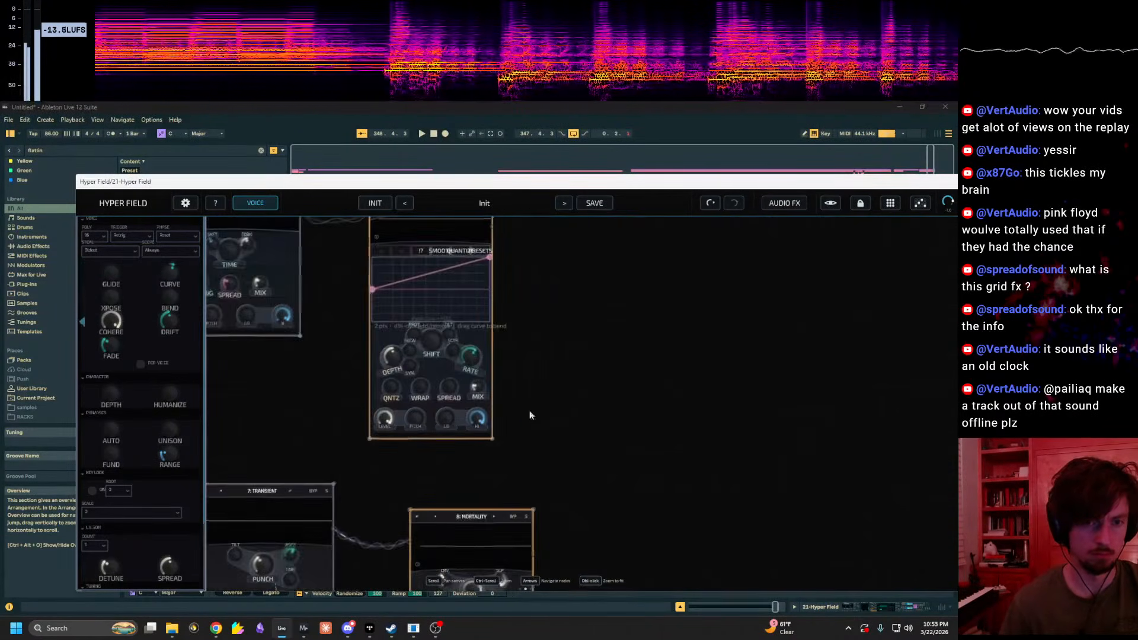
Step: Save the current patch as a preset named "the fricken fairies dude"
{"action": "left_click_drag", "start_coordinate": [653, 391], "coordinate": [563, 429]}
{"action": "scroll", "coordinate": [564, 429], "scroll_direction": "down", "scroll_amount": 4}
{"action": "right_click", "coordinate": [621, 436]}
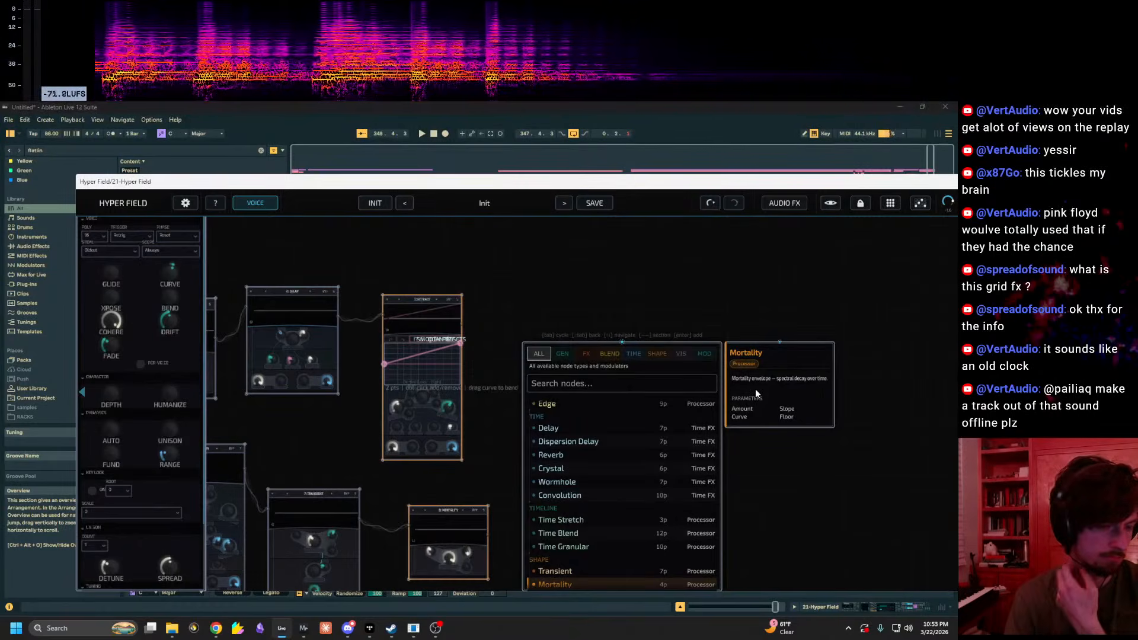
{"action": "left_click", "coordinate": [587, 204]}
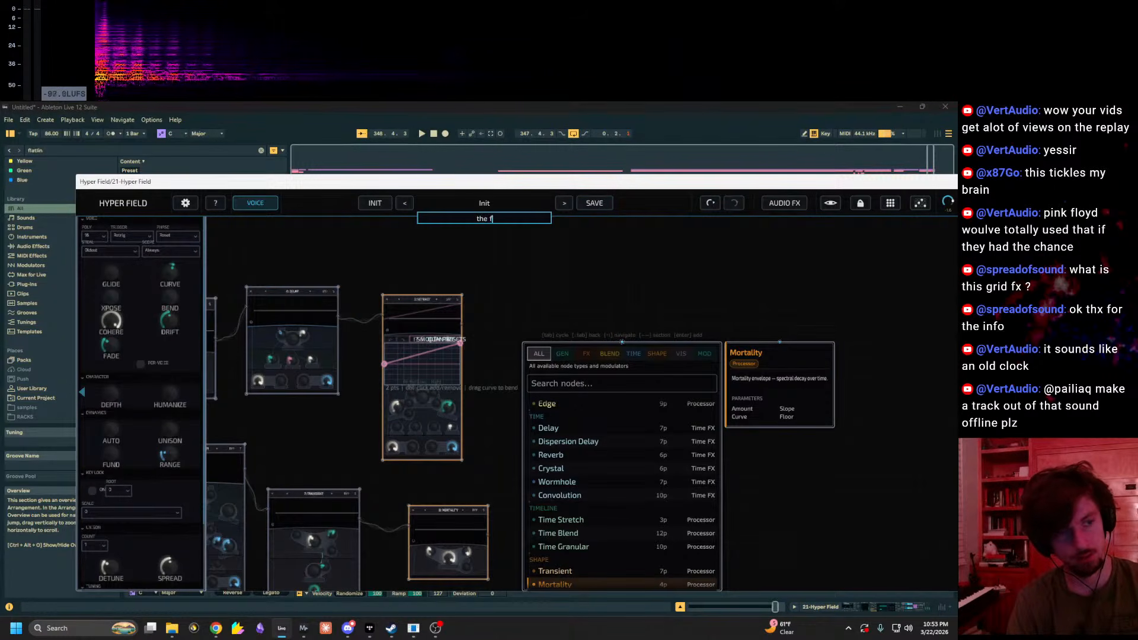
{"action": "type", "text": "the fricken fairies dude"}
{"action": "key", "text": "Return"}
{"action": "left_click", "coordinate": [567, 261]}
Step: Audition the saved patch with the computer MIDI keyboard, shifting octaves up and back down to C4 to D5
{"action": "key", "text": "a"}
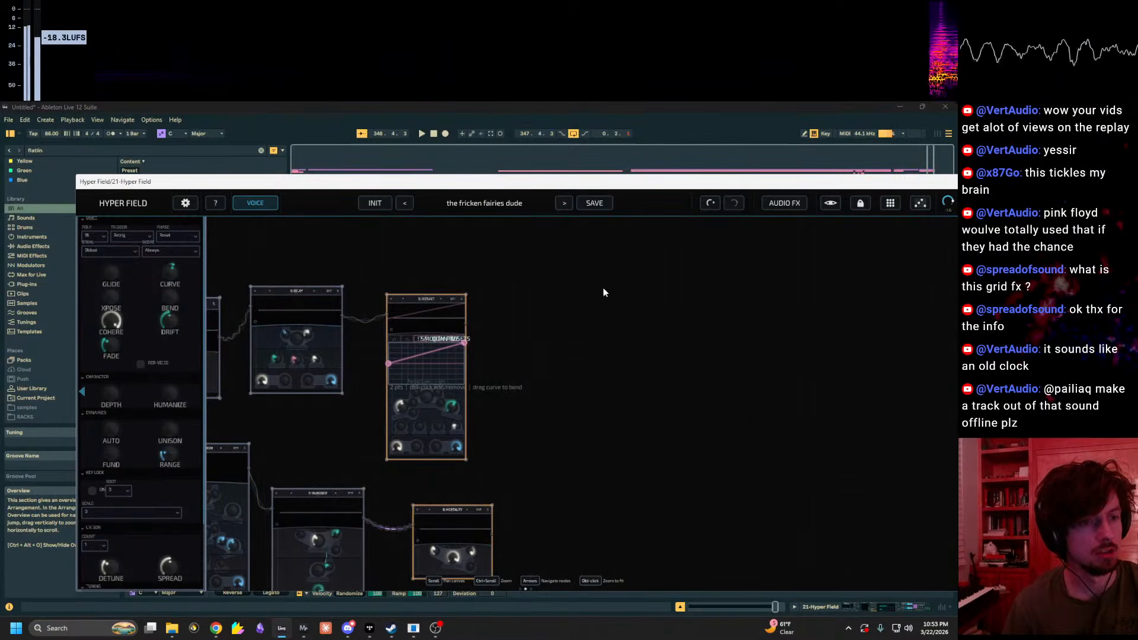
{"action": "key", "text": "x"}
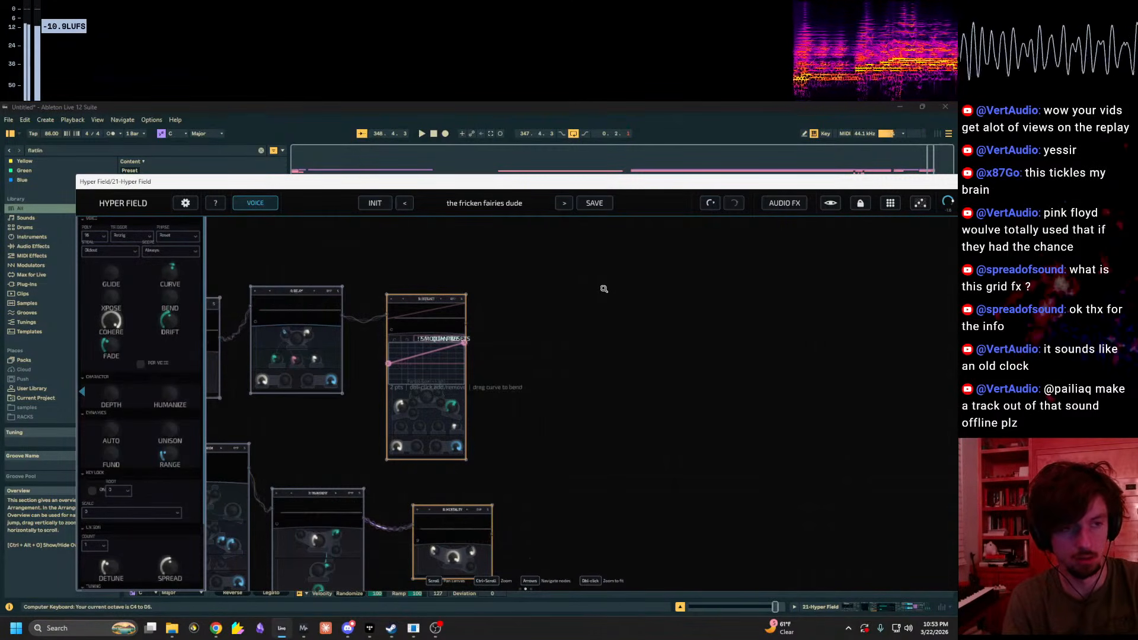
{"action": "key", "text": "x"}
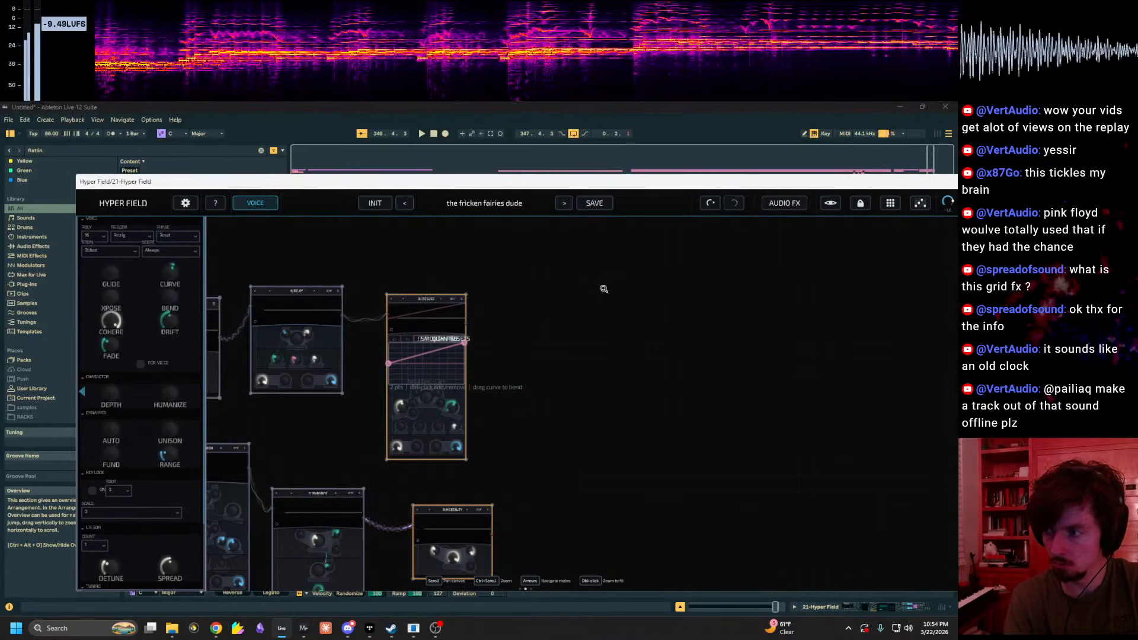
{"action": "key", "text": "z"}
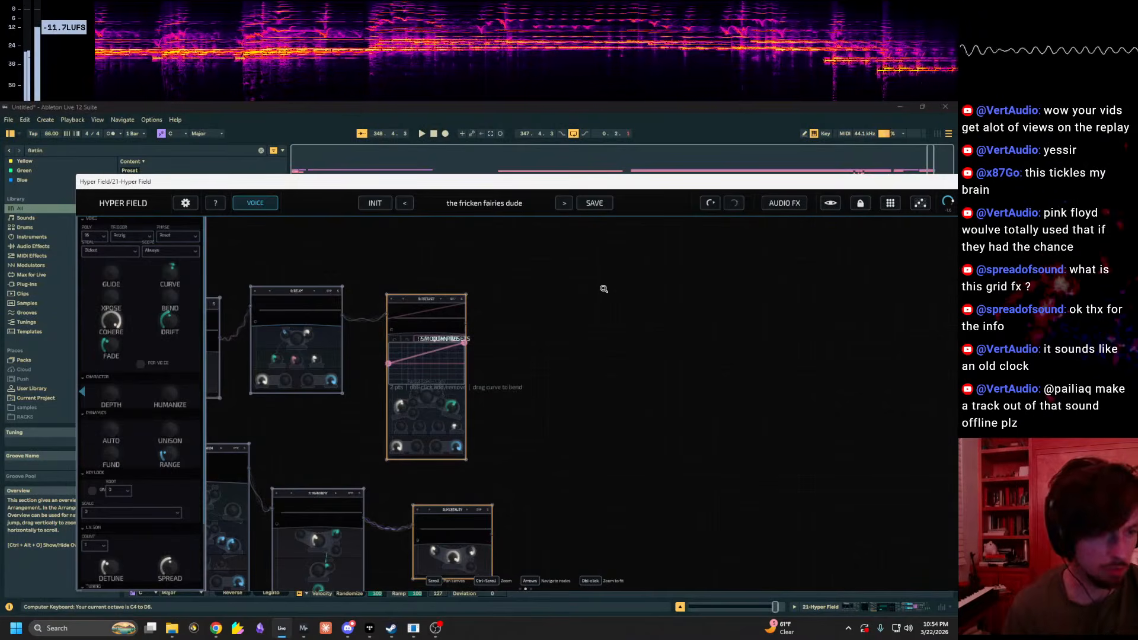
{"action": "scroll", "coordinate": [604, 288], "scroll_direction": "up", "scroll_amount": 2}
Step: Reset the synth to the Init patch with its Spectrum and Comb nodes
{"action": "left_click", "coordinate": [380, 205]}
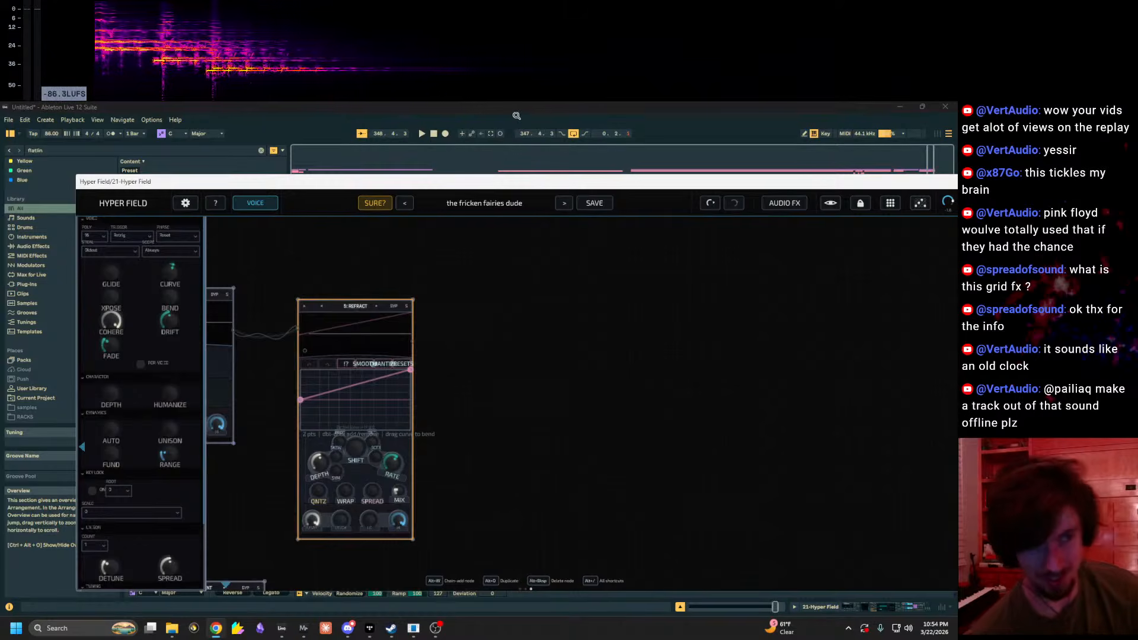
{"action": "left_click", "coordinate": [374, 203]}
{"action": "left_click_drag", "start_coordinate": [501, 462], "coordinate": [220, 613]}
{"action": "left_click_drag", "start_coordinate": [828, 317], "coordinate": [720, 549]}
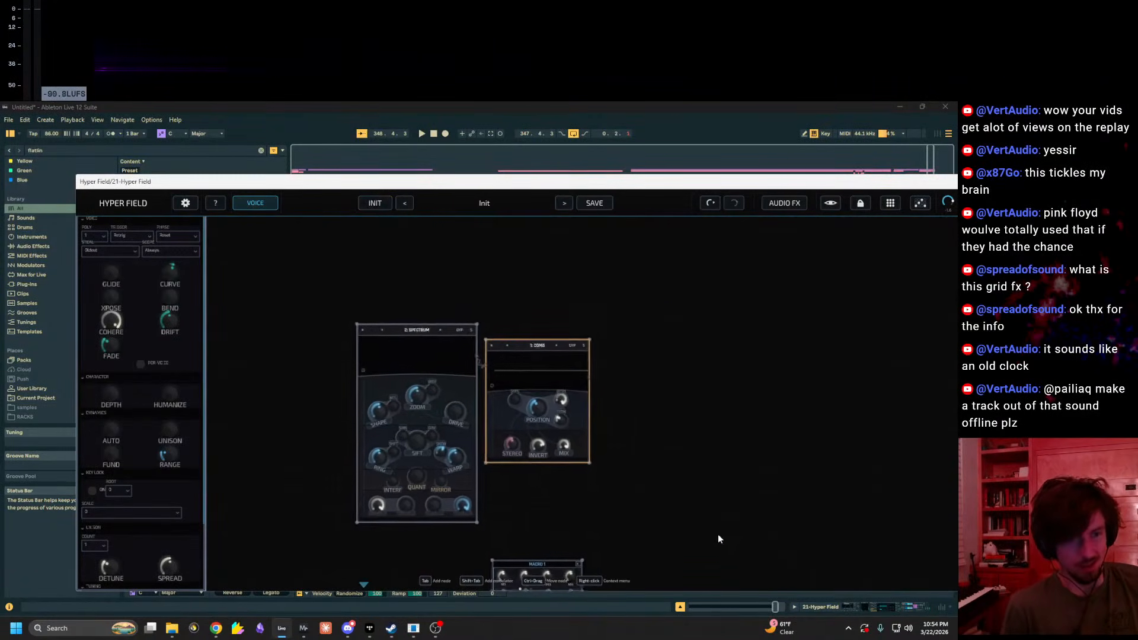
Step: Browse the generator and FX node types and add a Resonant Peaks node beside the Comb node
{"action": "scroll", "coordinate": [716, 525], "scroll_direction": "up", "scroll_amount": 3}
{"action": "left_click_drag", "start_coordinate": [623, 456], "coordinate": [655, 492]}
{"action": "key", "text": "Tab"}
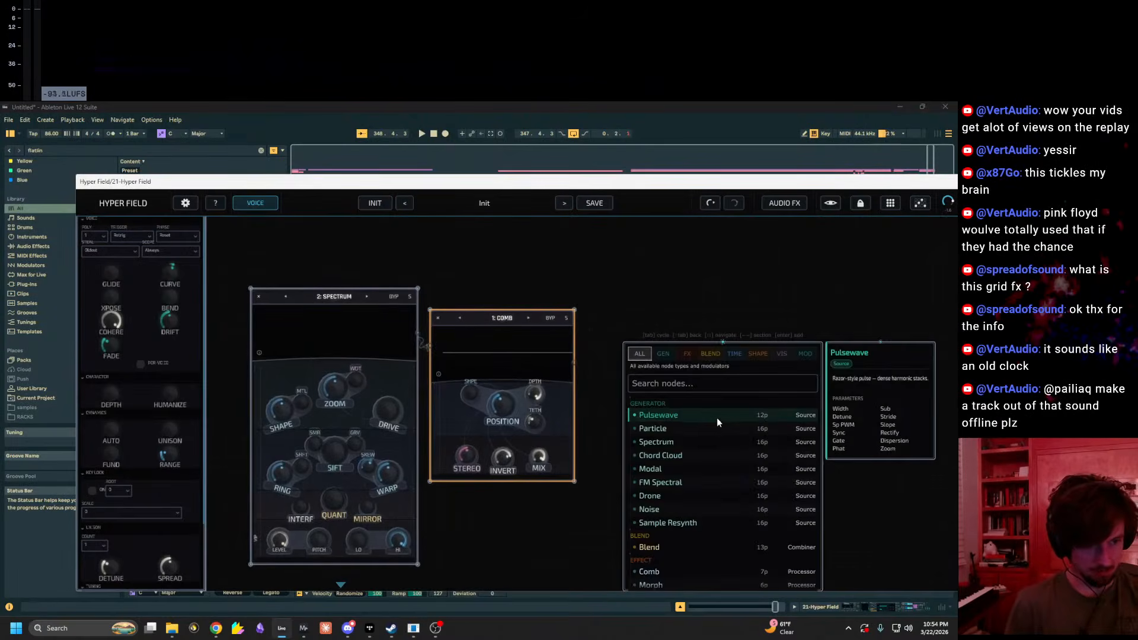
{"action": "left_click", "coordinate": [646, 325]}
{"action": "left_click_drag", "start_coordinate": [647, 369], "coordinate": [629, 342]}
{"action": "key", "text": "Tab"}
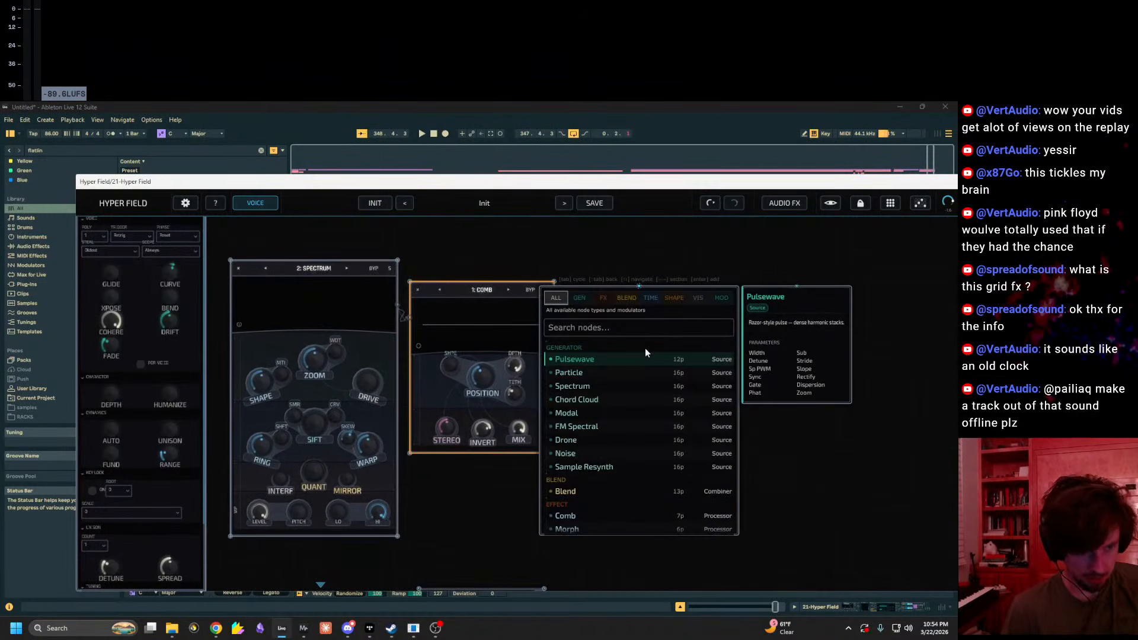
{"action": "left_click", "coordinate": [580, 299]}
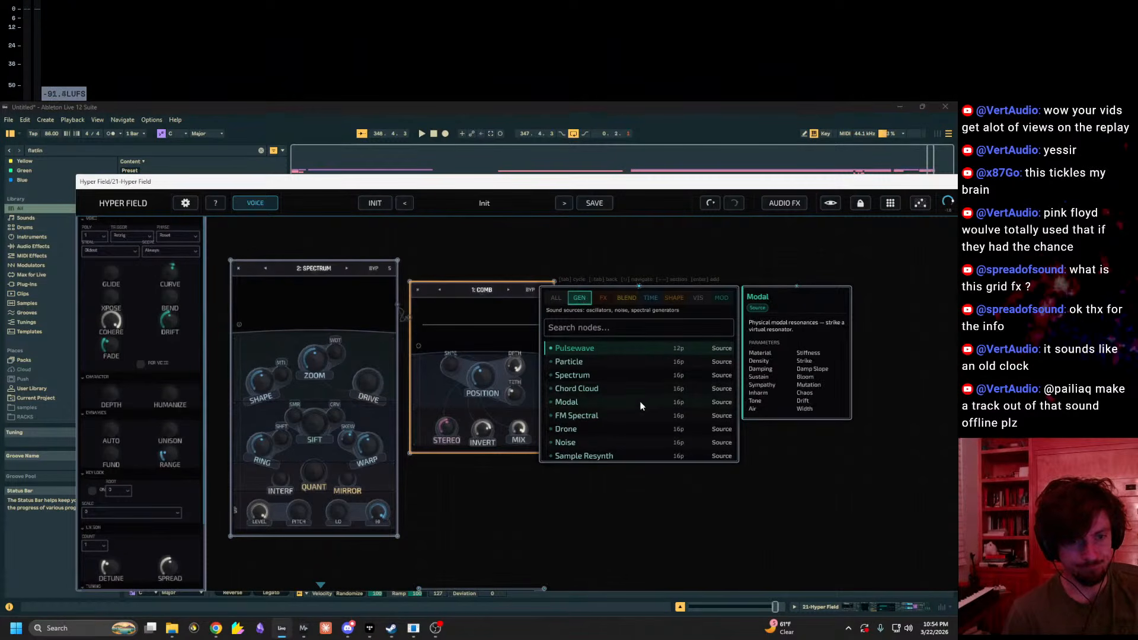
{"action": "left_click", "coordinate": [604, 298]}
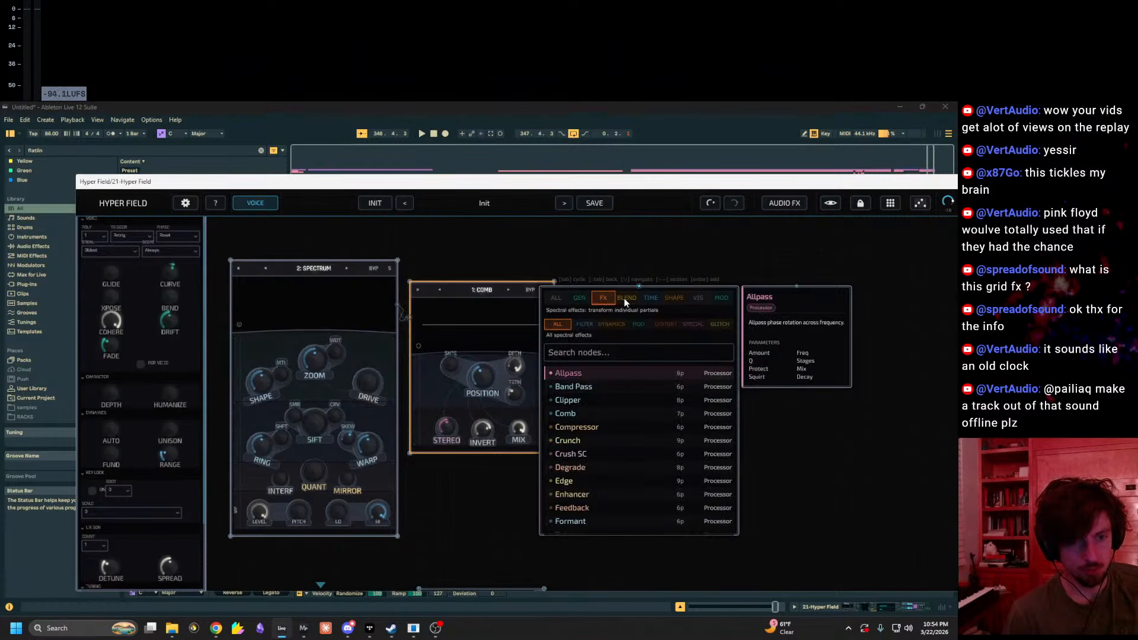
{"action": "scroll", "coordinate": [588, 505], "scroll_direction": "down", "scroll_amount": 5}
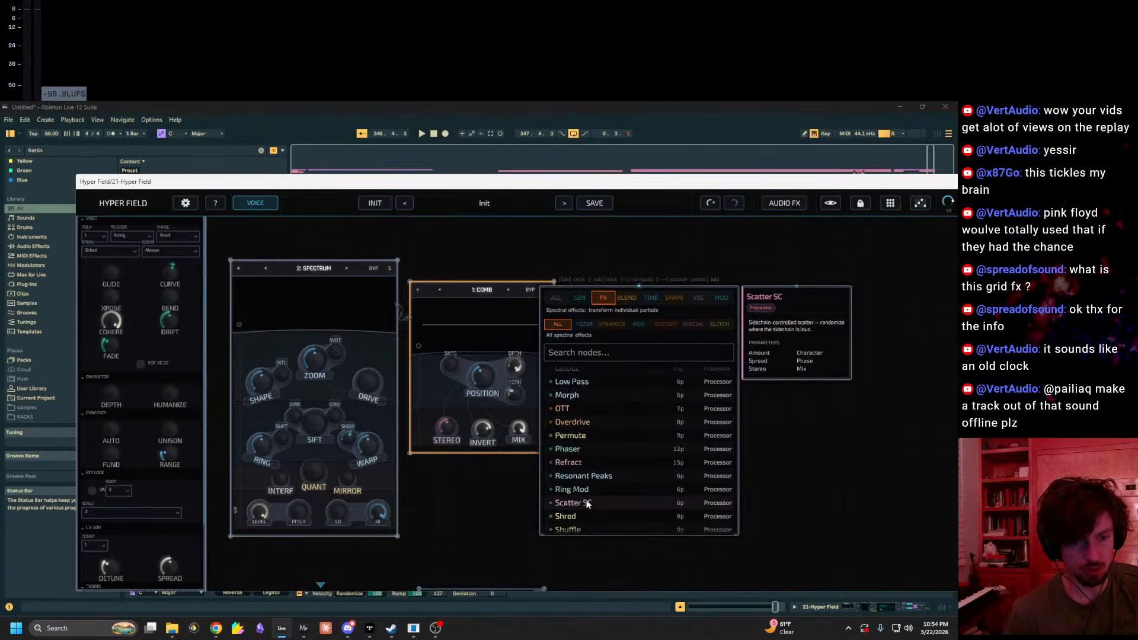
{"action": "left_click", "coordinate": [585, 477]}
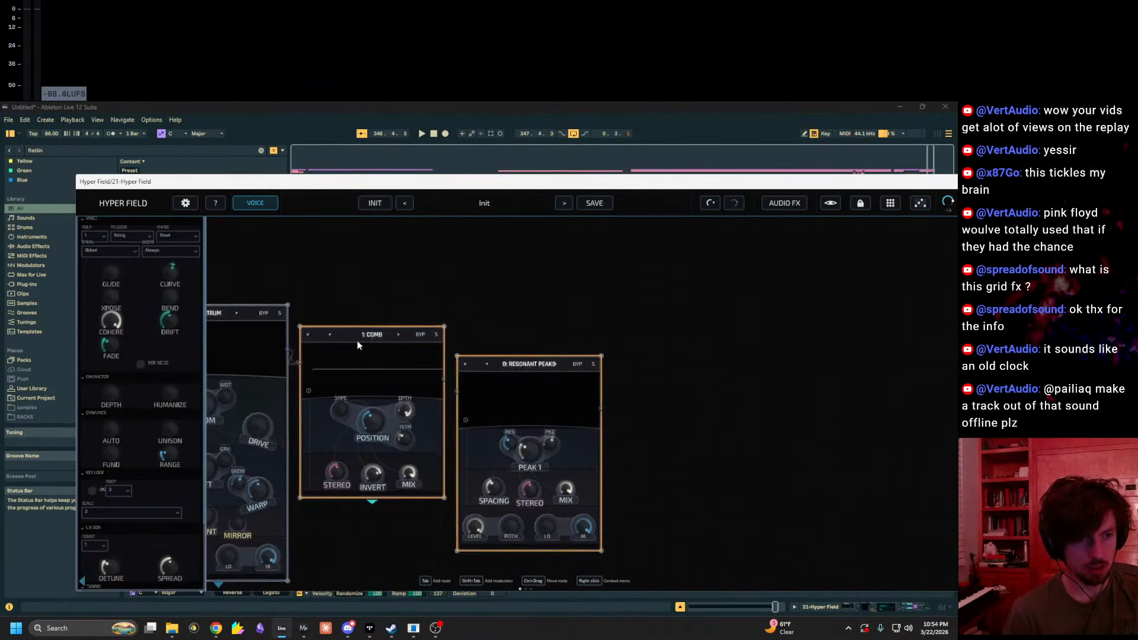
Step: Delete the Comb node, connect Spectrum to Resonant Peaks and audition the connection with a low note
{"action": "key", "text": "Delete"}
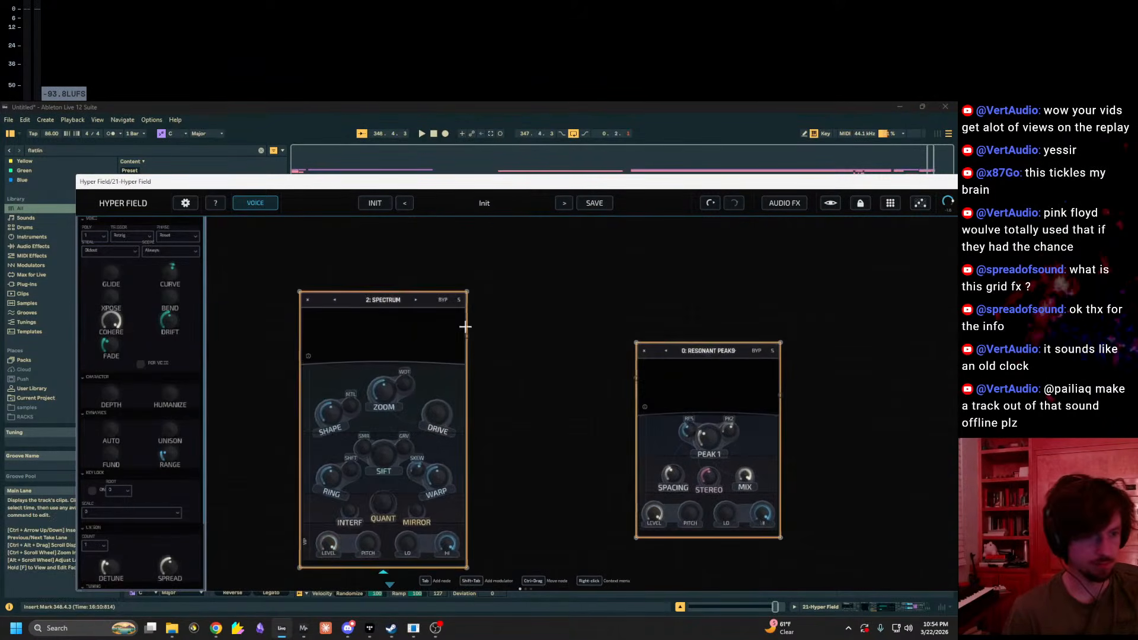
{"action": "left_click_drag", "start_coordinate": [573, 353], "coordinate": [634, 378]}
{"action": "key", "text": "z"}
{"action": "key", "text": "a"}
Step: Try the Resonant Peaks node's peak and Spacing controls while auditioning notes in the C1 to D2 octave
{"action": "left_click_drag", "start_coordinate": [715, 438], "coordinate": [686, 416]}
{"action": "key", "text": "z"}
{"action": "key", "text": "a"}
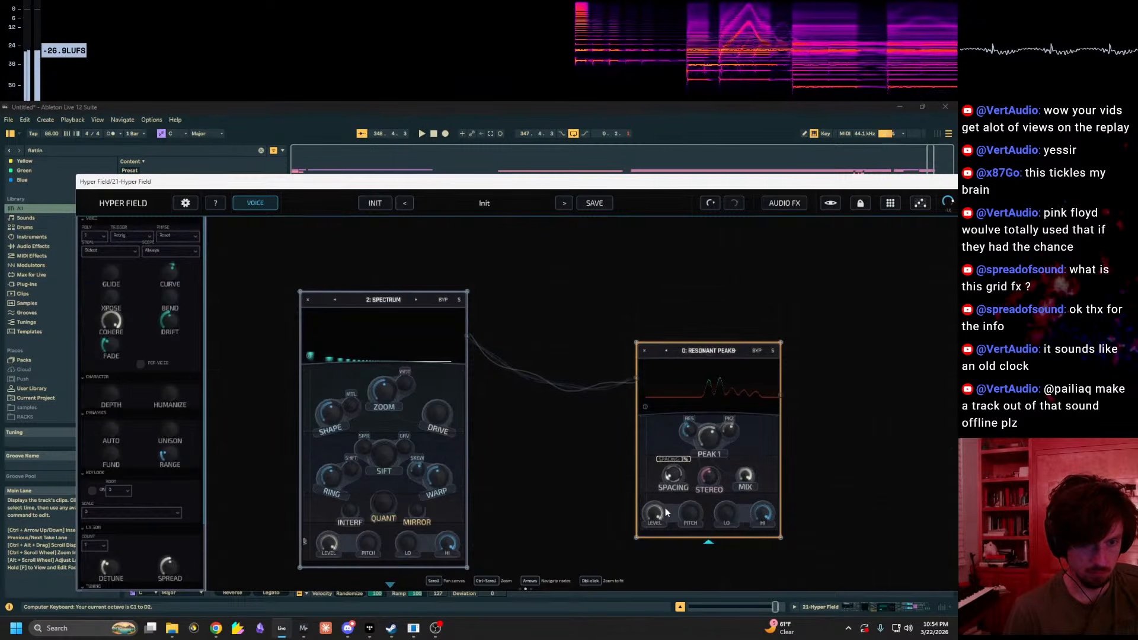
{"action": "key", "text": "a"}
{"action": "mouse_move", "coordinate": [733, 428]}
{"action": "left_mouse_down"}
{"action": "mouse_move", "coordinate": [721, 460]}
{"action": "mouse_move", "coordinate": [719, 426]}
{"action": "mouse_move", "coordinate": [713, 437]}
{"action": "left_mouse_up"}
{"action": "key", "text": "a"}
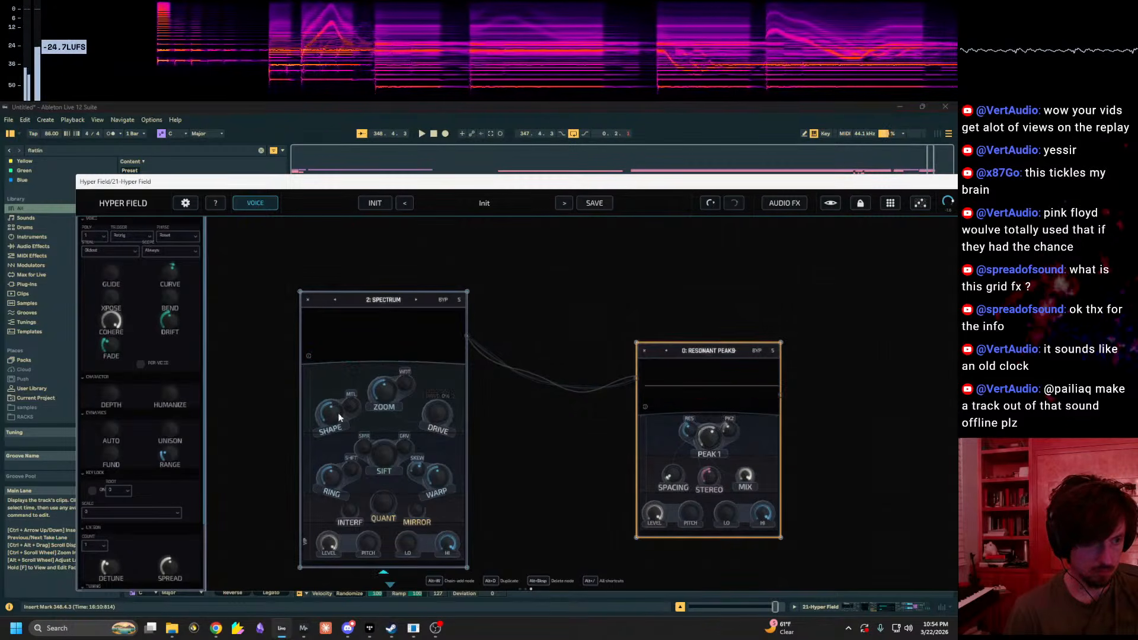
Step: Adjust the Spectrum node's Shape and Ring controls while auditioning low notes
{"action": "left_click_drag", "start_coordinate": [332, 444], "coordinate": [367, 377]}
{"action": "left_click_drag", "start_coordinate": [564, 408], "coordinate": [464, 400]}
{"action": "key", "text": "z"}
{"action": "key", "text": "a"}
{"action": "left_click_drag", "start_coordinate": [460, 447], "coordinate": [569, 336]}
{"action": "left_click_drag", "start_coordinate": [337, 492], "coordinate": [312, 495]}
{"action": "left_click_drag", "start_coordinate": [386, 539], "coordinate": [375, 575]}
Step: Add a Delay node and connect the Resonant Peaks output to it
{"action": "left_click_drag", "start_coordinate": [619, 367], "coordinate": [212, 525]}
{"action": "double_click", "coordinate": [561, 380]}
{"action": "type", "text": "de"}
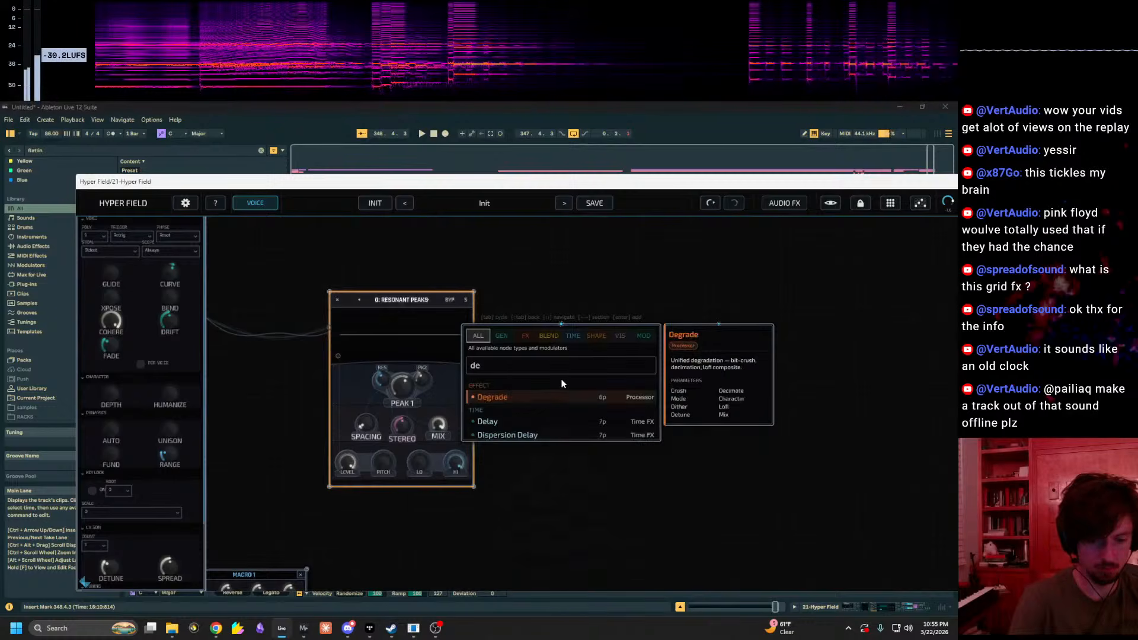
{"action": "type", "text": "l"}
{"action": "key", "text": "Return"}
{"action": "left_click_drag", "start_coordinate": [438, 387], "coordinate": [499, 337]}
{"action": "scroll", "coordinate": [407, 432], "scroll_direction": "up", "scroll_amount": 3}
{"action": "left_click_drag", "start_coordinate": [407, 432], "coordinate": [612, 380]}
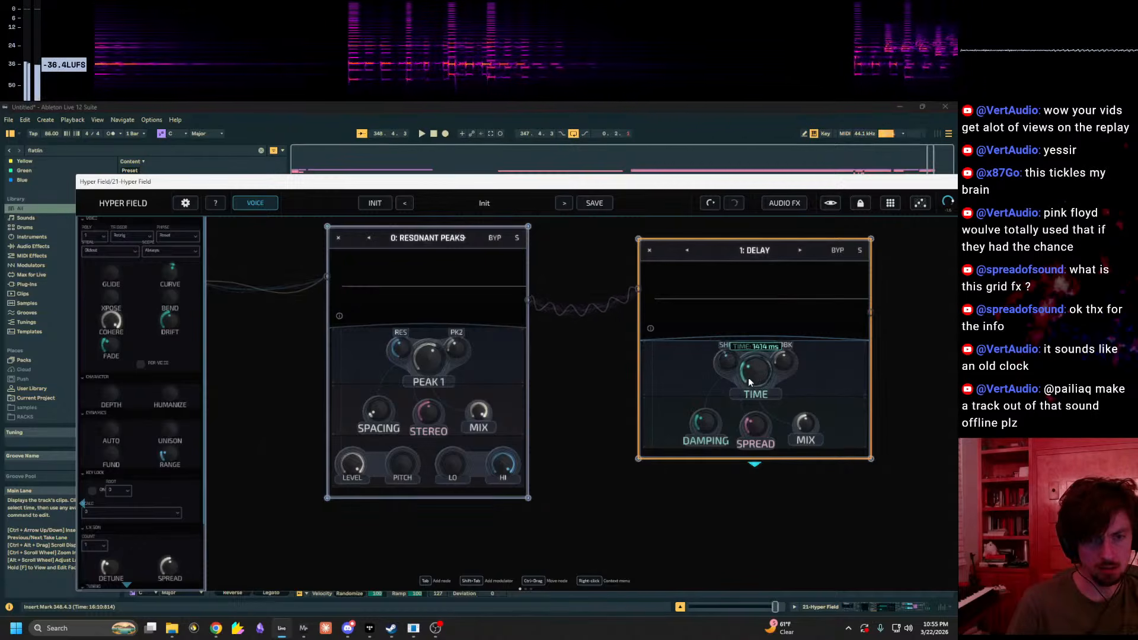
Step: Shorten the first Delay's Time, turn its Mix up and raise its Feedback to about 79%
{"action": "mouse_move", "coordinate": [726, 388]}
{"action": "left_mouse_down"}
{"action": "mouse_move", "coordinate": [689, 403]}
{"action": "mouse_move", "coordinate": [716, 389]}
{"action": "left_mouse_up"}
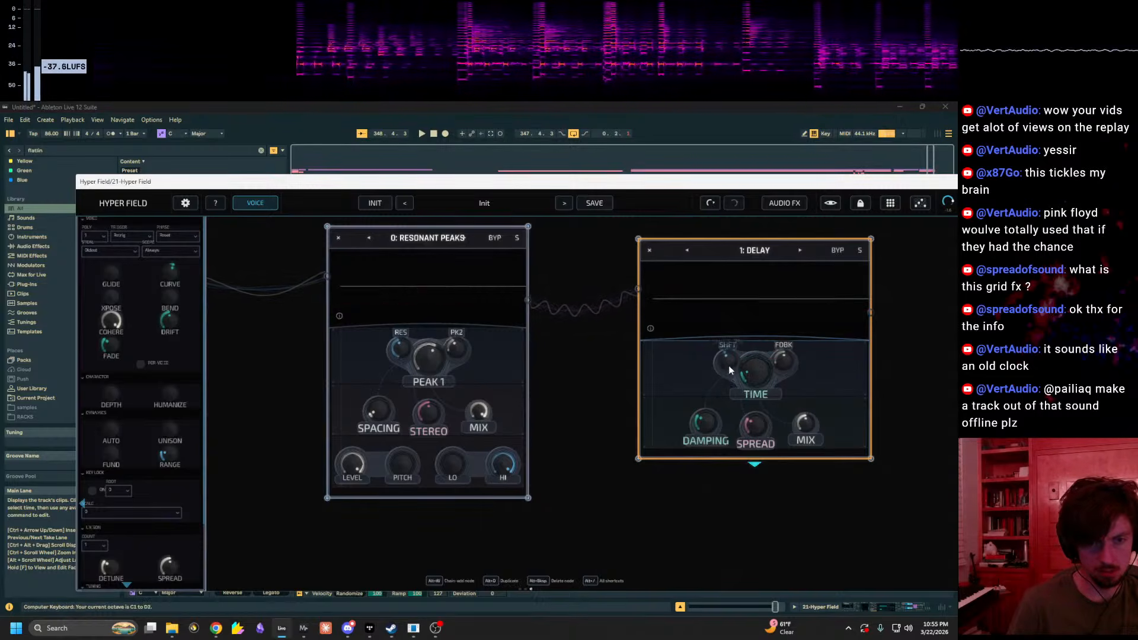
{"action": "left_click_drag", "start_coordinate": [807, 422], "coordinate": [810, 375]}
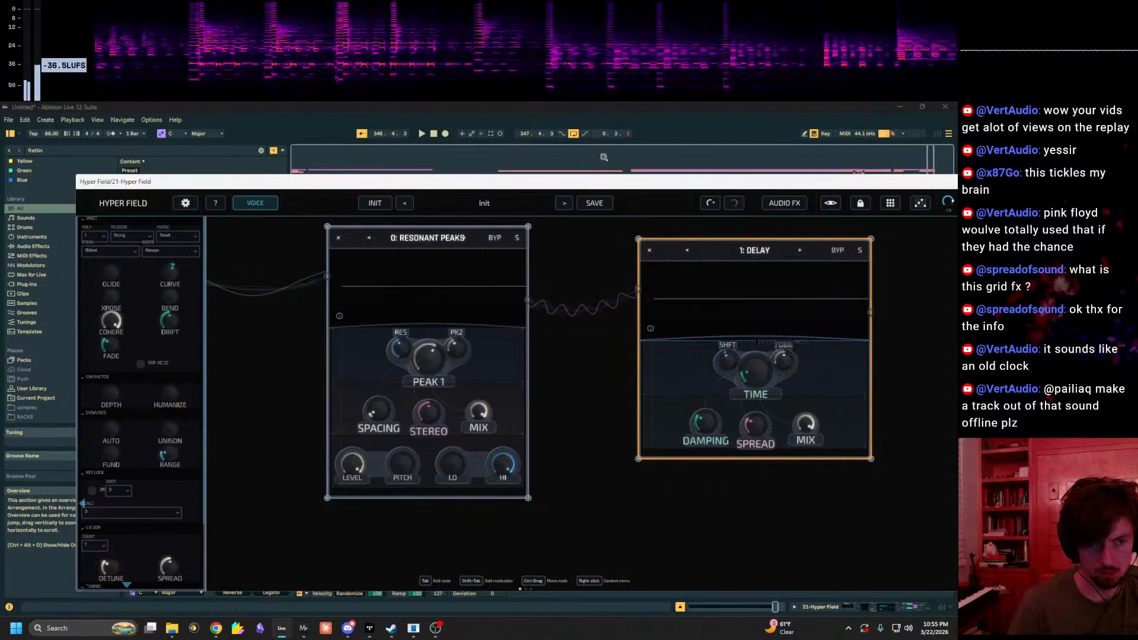
{"action": "left_click_drag", "start_coordinate": [597, 186], "coordinate": [344, 292]}
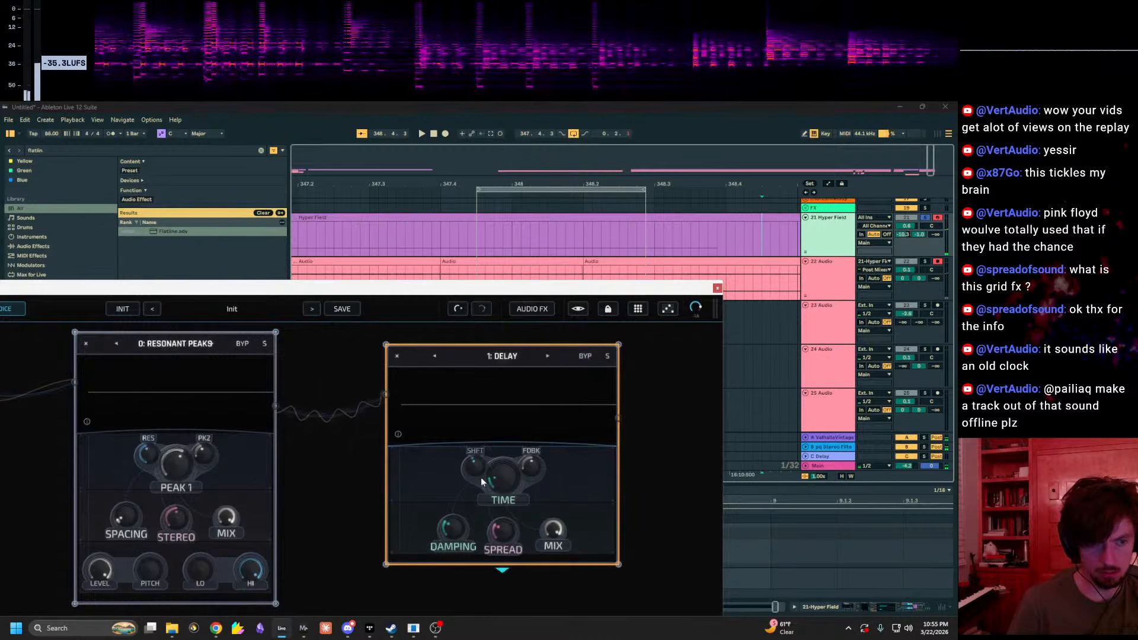
{"action": "left_click", "coordinate": [304, 629]}
{"action": "left_click_drag", "start_coordinate": [529, 468], "coordinate": [549, 430]}
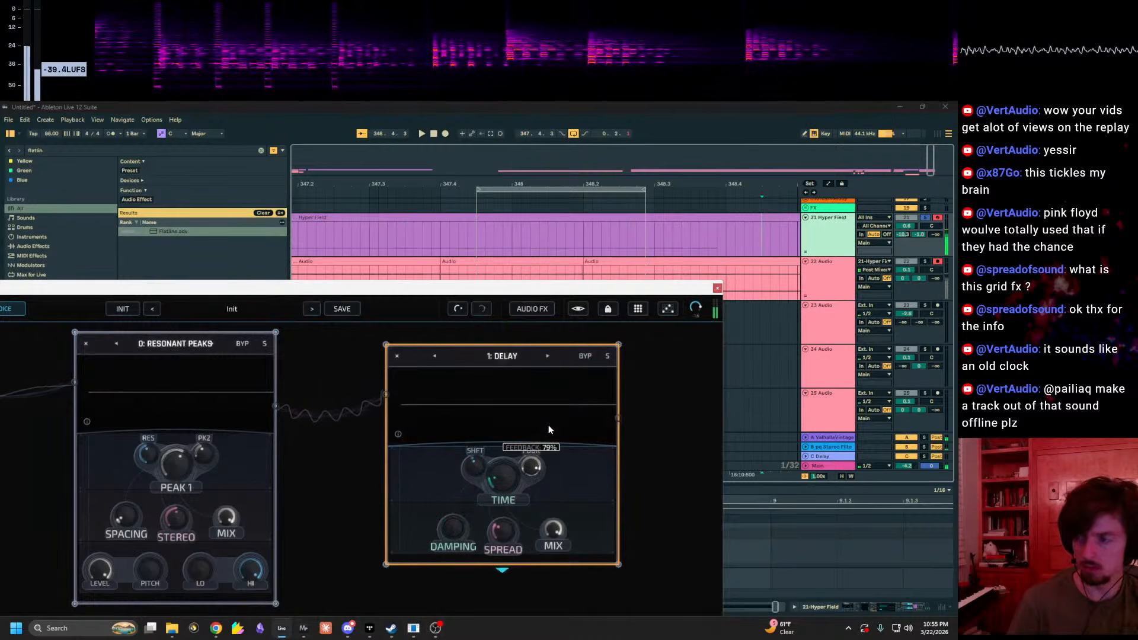
Step: Chain a second Delay node after the first one and audition the doubled delay
{"action": "left_click_drag", "start_coordinate": [663, 517], "coordinate": [525, 527]}
{"action": "left_click_drag", "start_coordinate": [374, 412], "coordinate": [624, 431]}
{"action": "left_click_drag", "start_coordinate": [479, 376], "coordinate": [332, 358]}
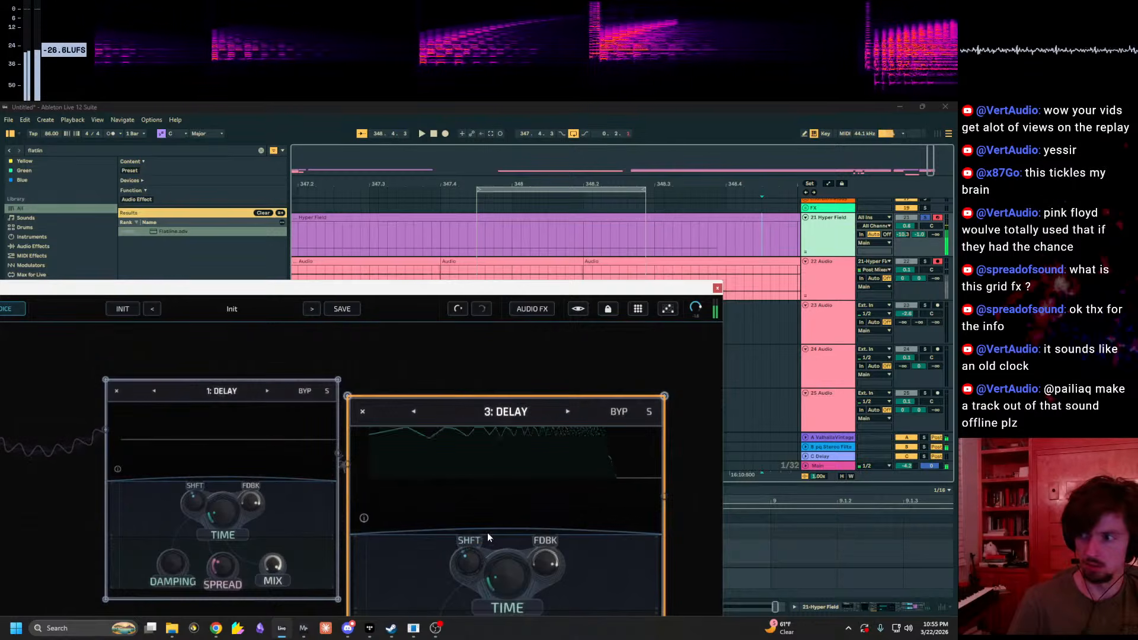
{"action": "left_click_drag", "start_coordinate": [380, 361], "coordinate": [611, 193]}
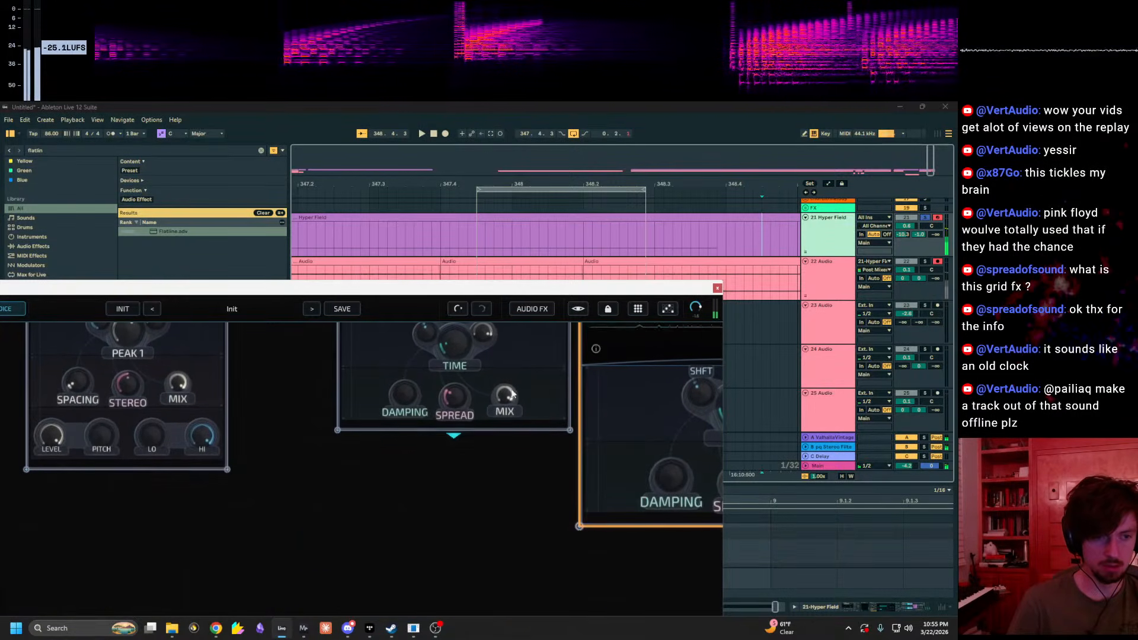
{"action": "left_click_drag", "start_coordinate": [489, 504], "coordinate": [380, 556]}
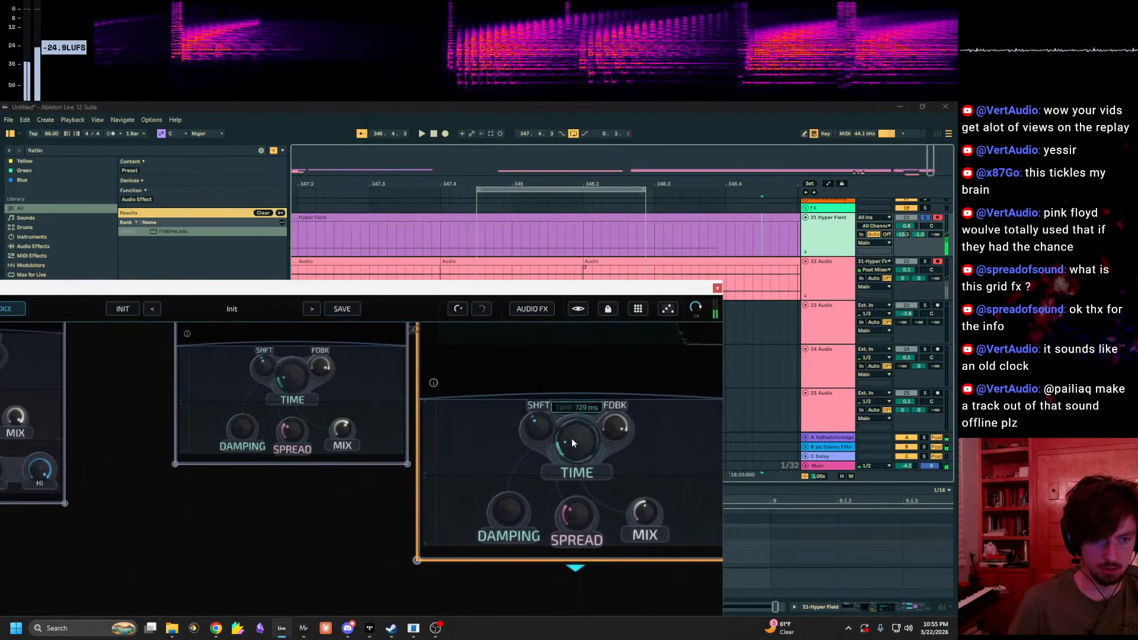
Step: Adjust the second Delay node's Shift and audition the full Spectrum, Resonant Peaks and Delay chain
{"action": "mouse_move", "coordinate": [532, 427]}
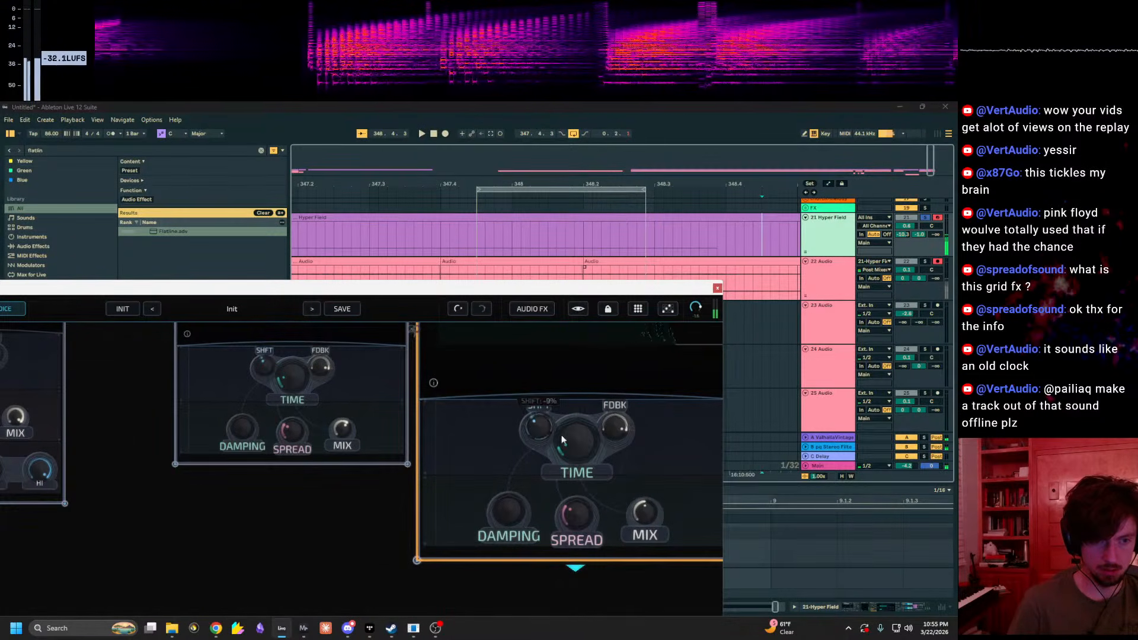
{"action": "left_click_drag", "start_coordinate": [343, 513], "coordinate": [359, 583]}
{"action": "left_click_drag", "start_coordinate": [281, 539], "coordinate": [517, 428]}
{"action": "left_click_drag", "start_coordinate": [344, 533], "coordinate": [553, 481]}
{"action": "scroll", "coordinate": [464, 493], "scroll_direction": "down", "scroll_amount": 5}
{"action": "left_click_drag", "start_coordinate": [440, 530], "coordinate": [281, 582]}
{"action": "scroll", "coordinate": [505, 462], "scroll_direction": "down", "scroll_amount": 1}
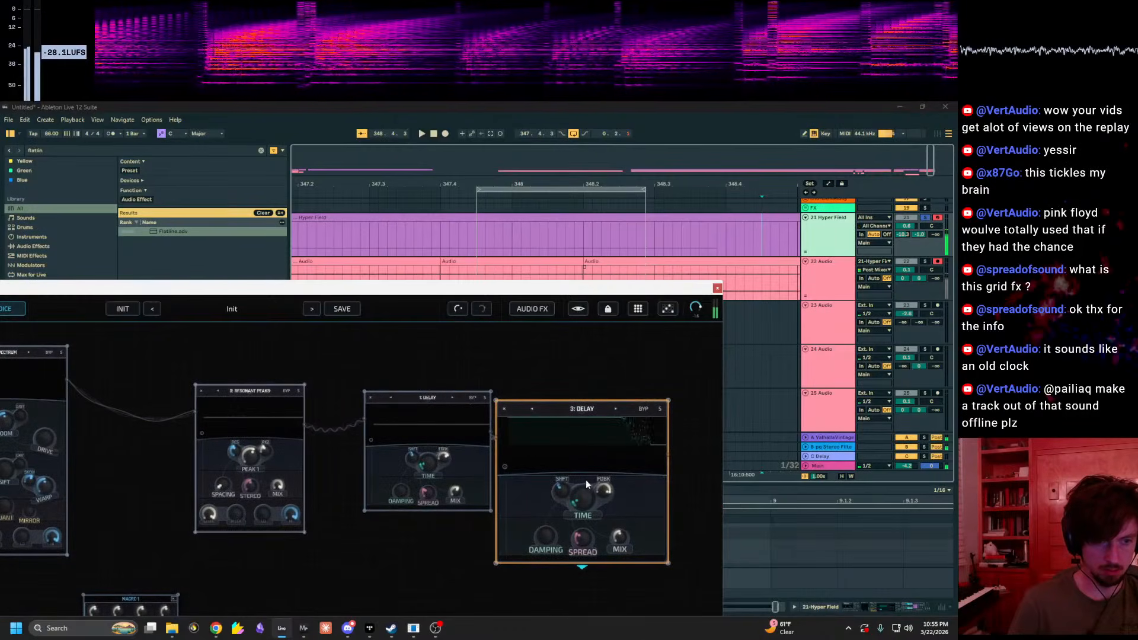
{"action": "left_click_drag", "start_coordinate": [397, 560], "coordinate": [525, 469]}
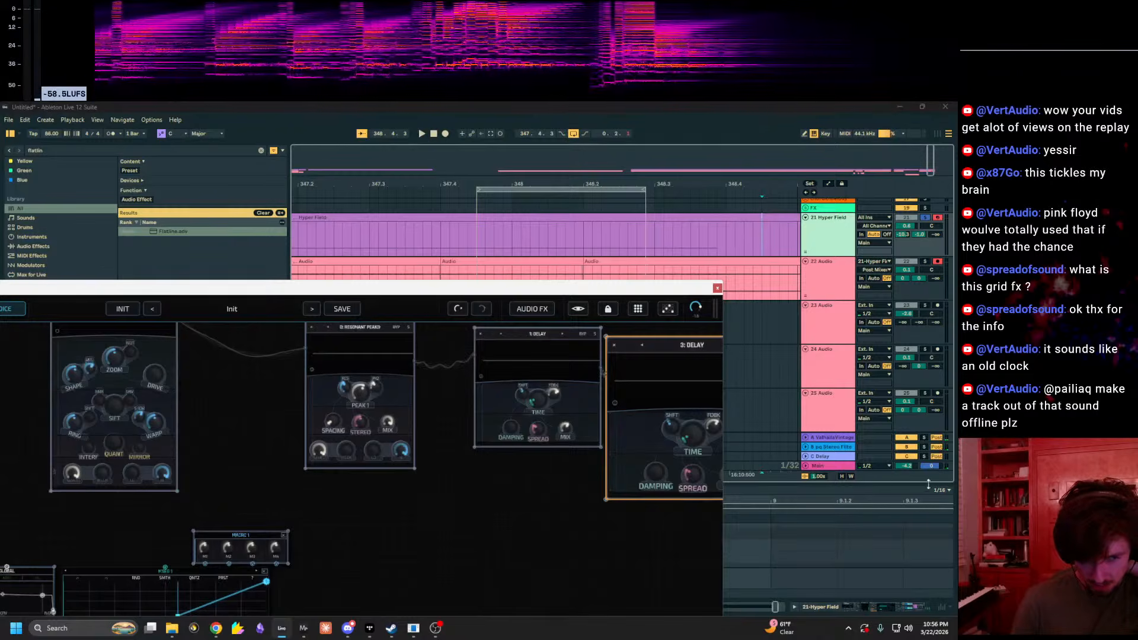
Step: Move the synth window aside, solo the 22 Audio track and play its short clip from bar 328
{"action": "left_click_drag", "start_coordinate": [625, 291], "coordinate": [573, 537]}
{"action": "left_click_drag", "start_coordinate": [489, 183], "coordinate": [790, 128]}
{"action": "left_click_drag", "start_coordinate": [792, 190], "coordinate": [700, 181]}
{"action": "left_click", "coordinate": [472, 290]}
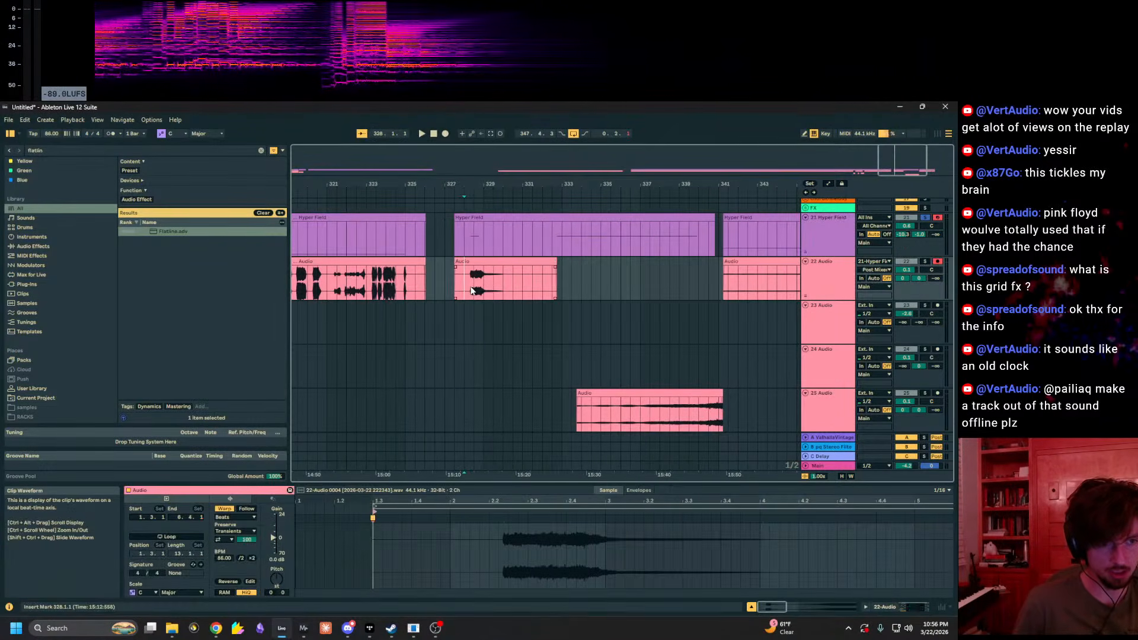
{"action": "left_click", "coordinate": [926, 262]}
{"action": "key", "text": "space"}
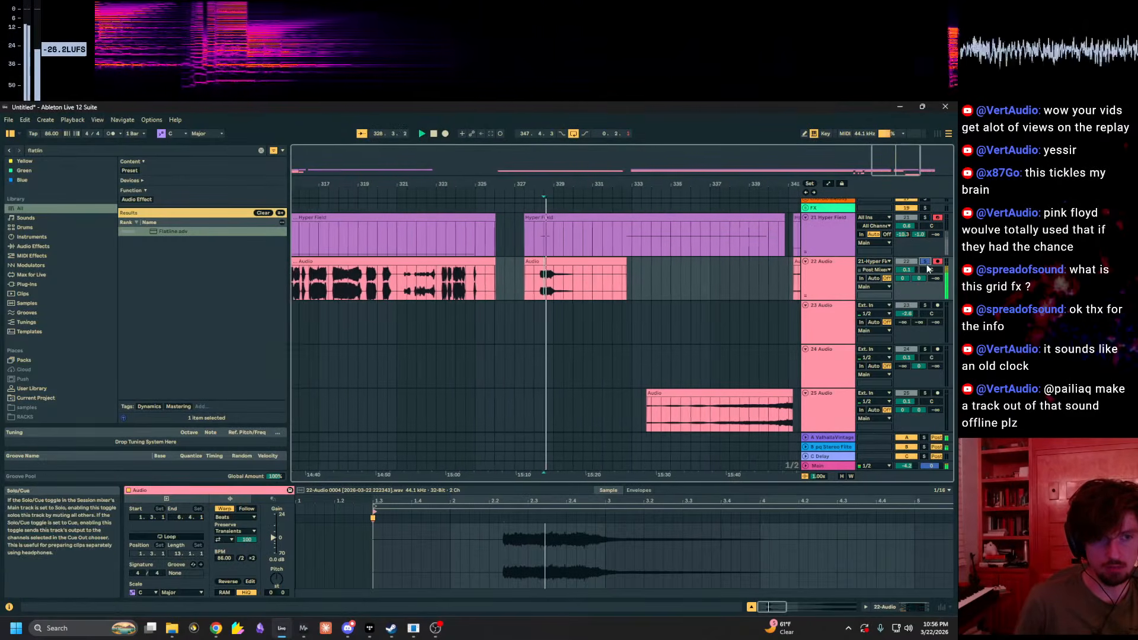
Step: Solo the 25 Audio track, play its stretched clip and survey the earlier recordings in the arrangement
{"action": "left_click", "coordinate": [639, 422]}
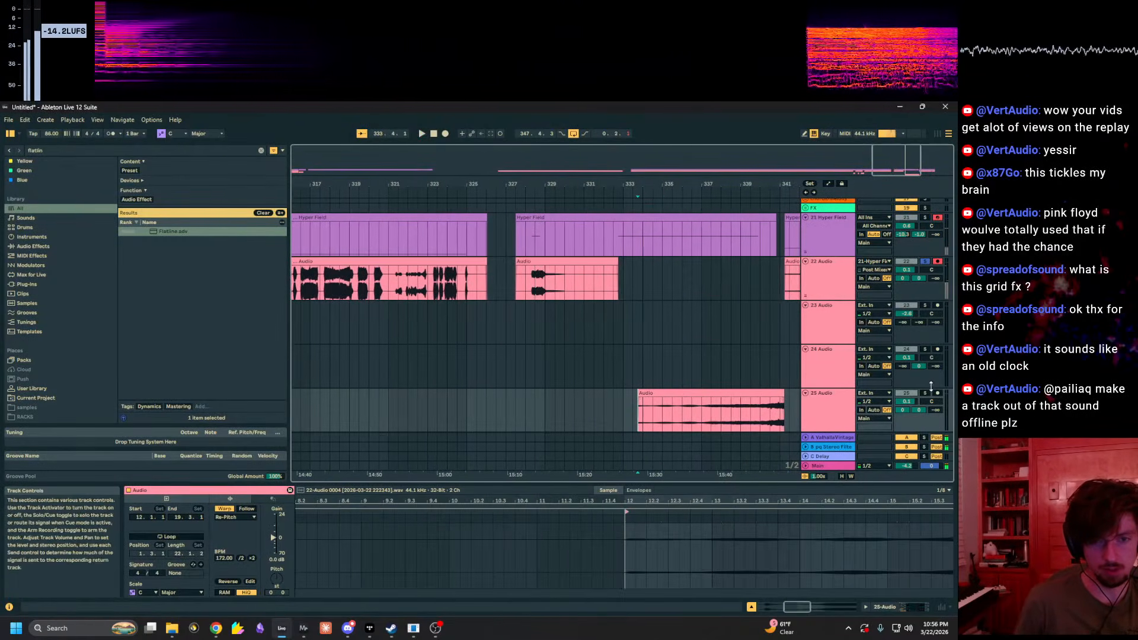
{"action": "key", "text": "space"}
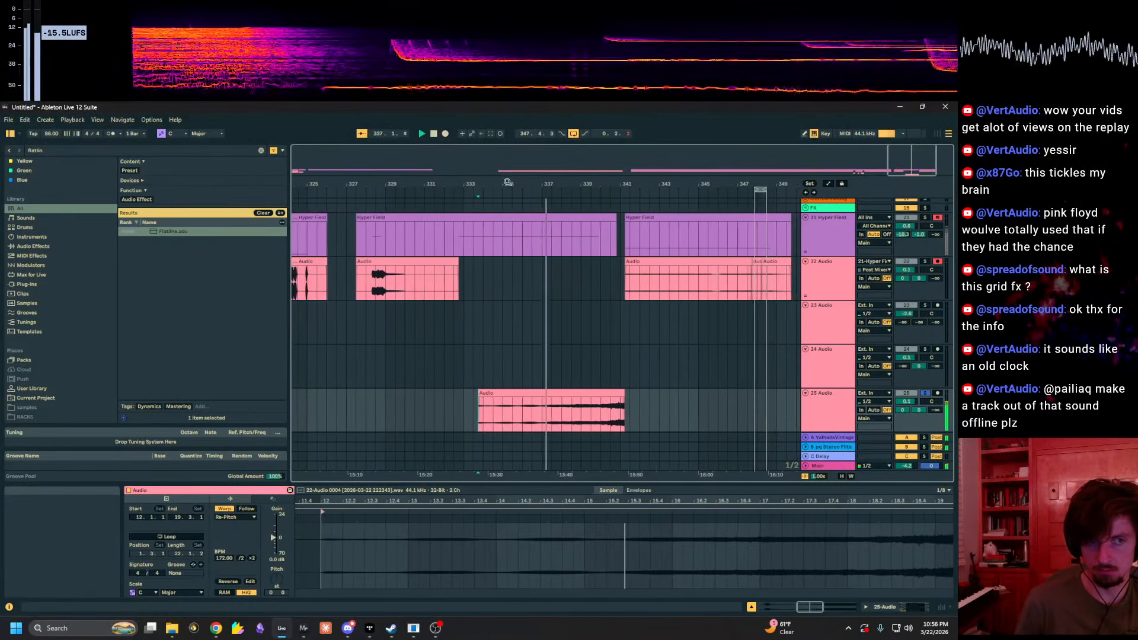
{"action": "left_click_drag", "start_coordinate": [506, 183], "coordinate": [1084, 183]}
{"action": "left_click_drag", "start_coordinate": [720, 183], "coordinate": [799, 184]}
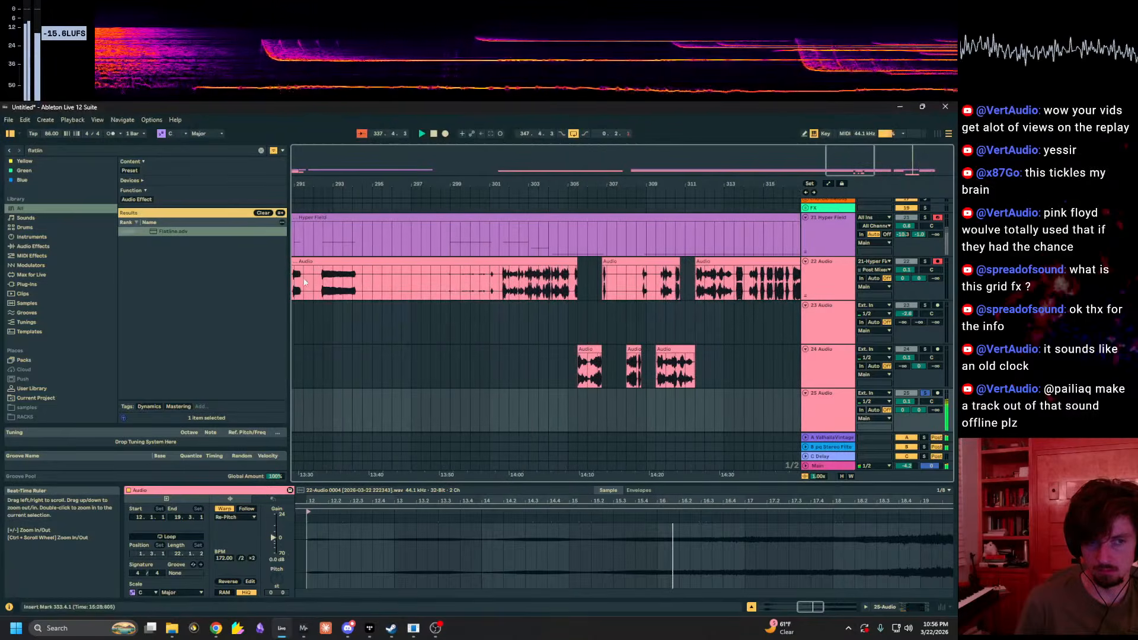
{"action": "left_click_drag", "start_coordinate": [440, 185], "coordinate": [528, 89]}
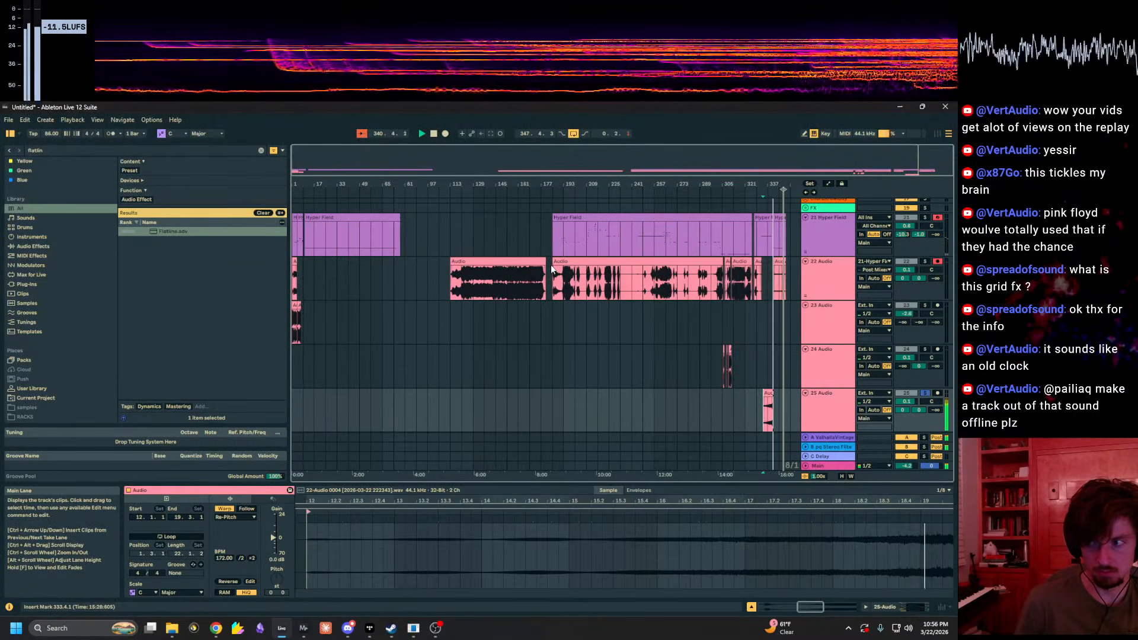
Step: Select the long 22 Audio clip starting at bar 113, solo its track and play the clip
{"action": "left_click", "coordinate": [514, 269]}
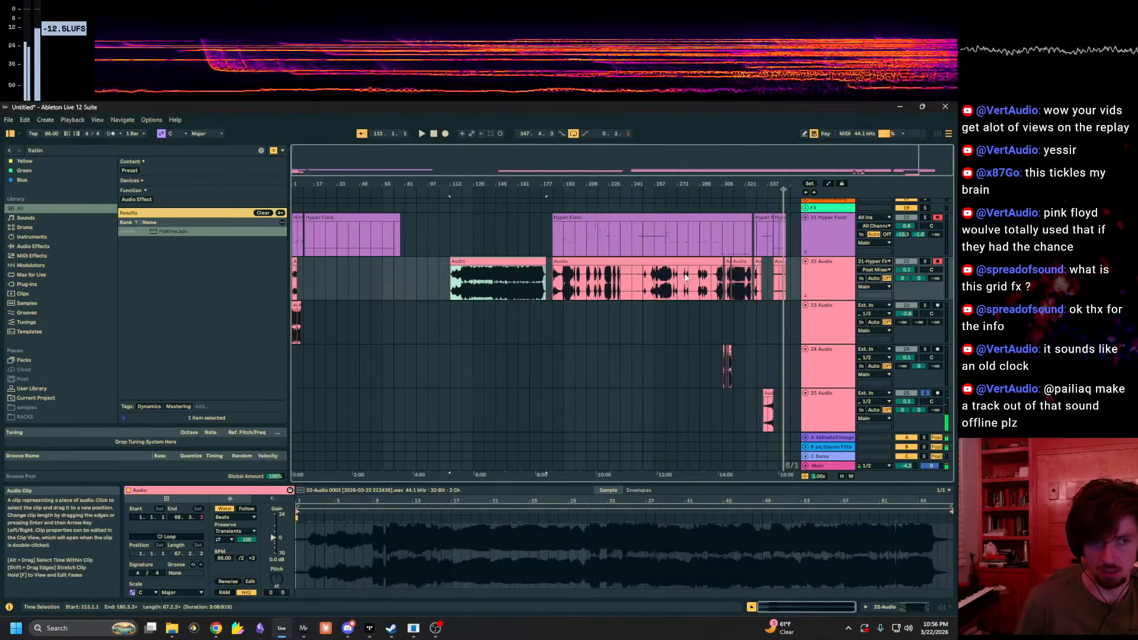
{"action": "left_click", "coordinate": [922, 261]}
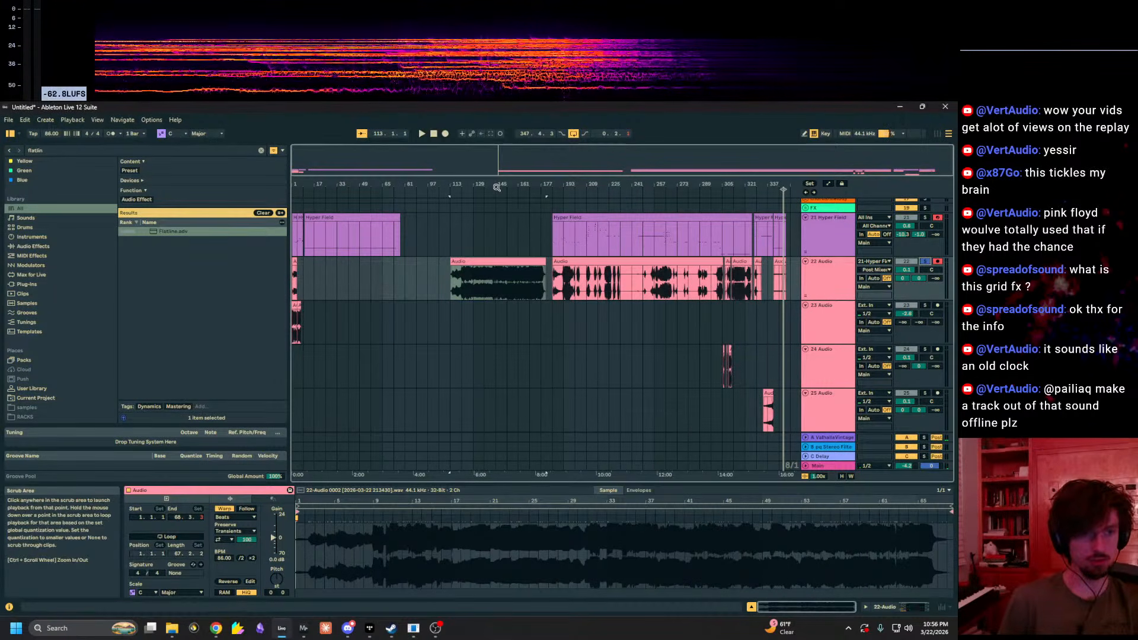
{"action": "double_click", "coordinate": [515, 184]}
{"action": "left_click_drag", "start_coordinate": [516, 182], "coordinate": [519, 155]}
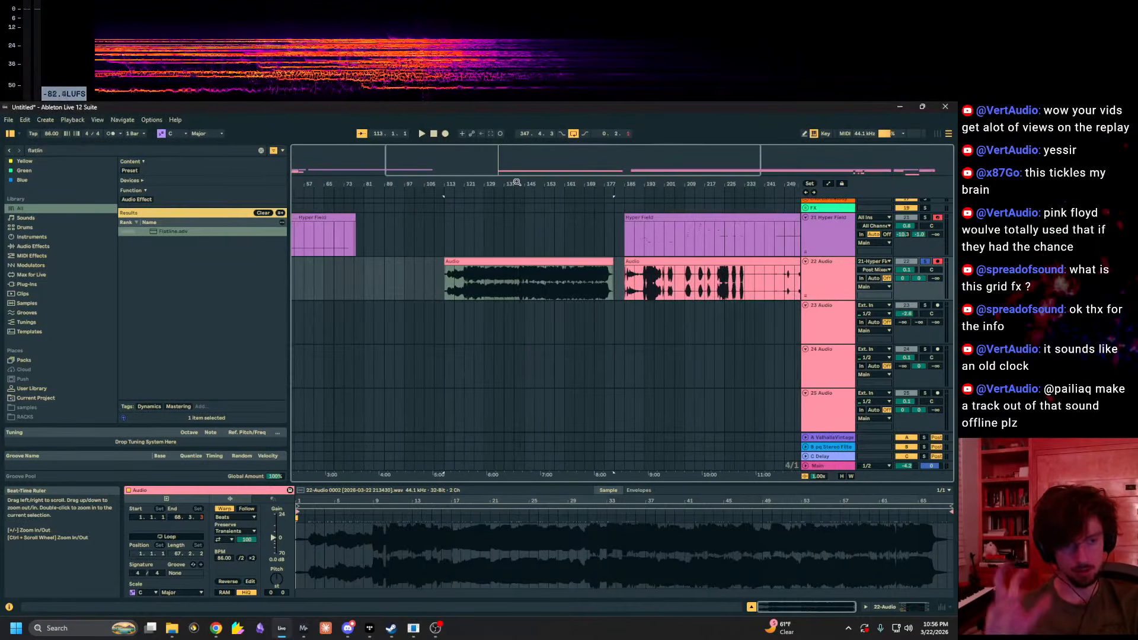
{"action": "key", "text": "space"}
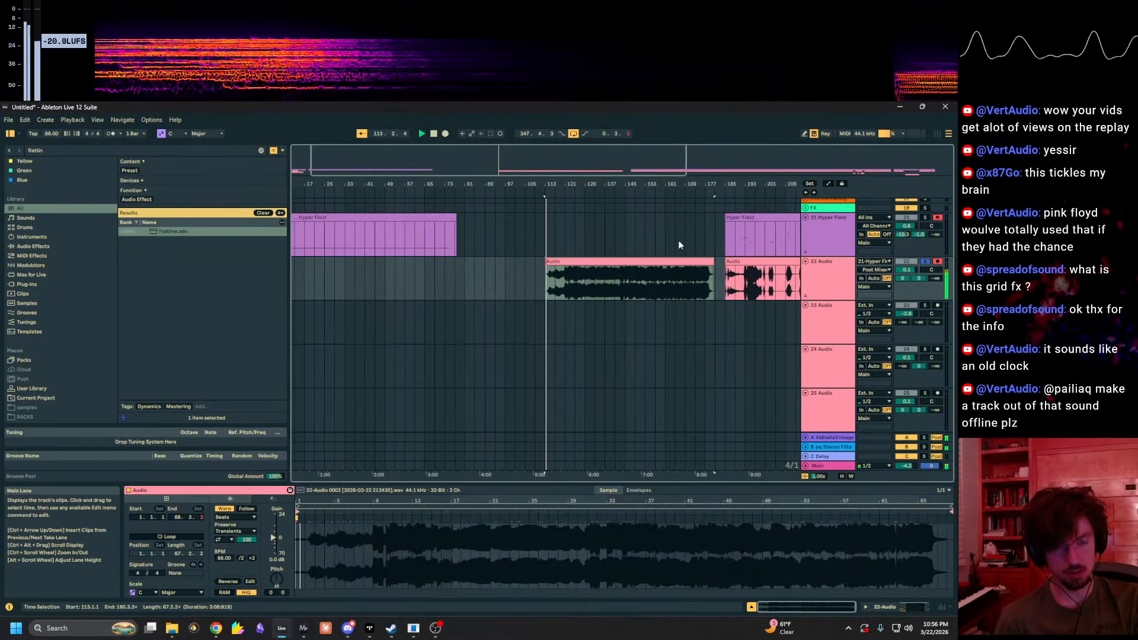
Step: Show the 22 Audio device chain and lower the Flatline compressor's Amount to 0%
{"action": "left_click", "coordinate": [622, 261]}
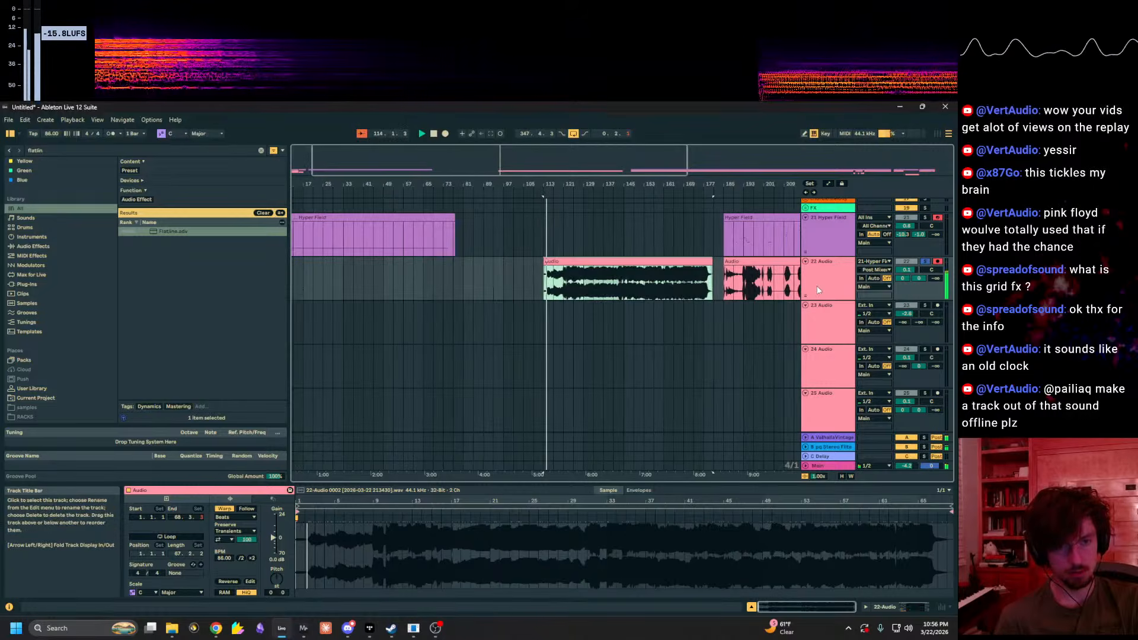
{"action": "left_click", "coordinate": [828, 274]}
{"action": "left_click", "coordinate": [914, 607]}
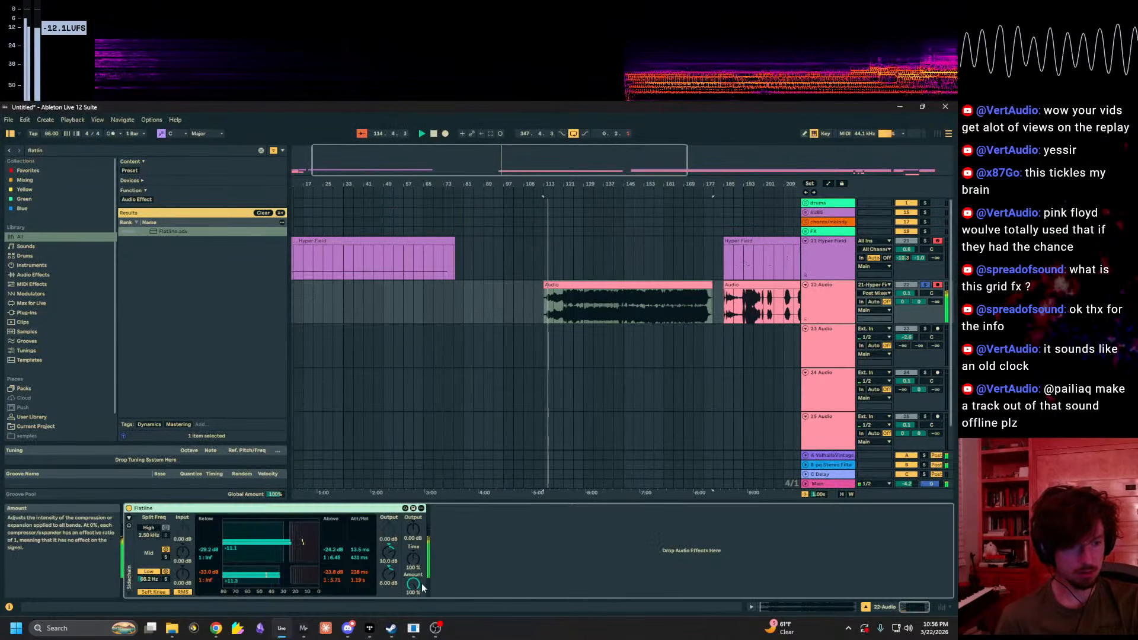
{"action": "left_click_drag", "start_coordinate": [414, 584], "coordinate": [413, 628]}
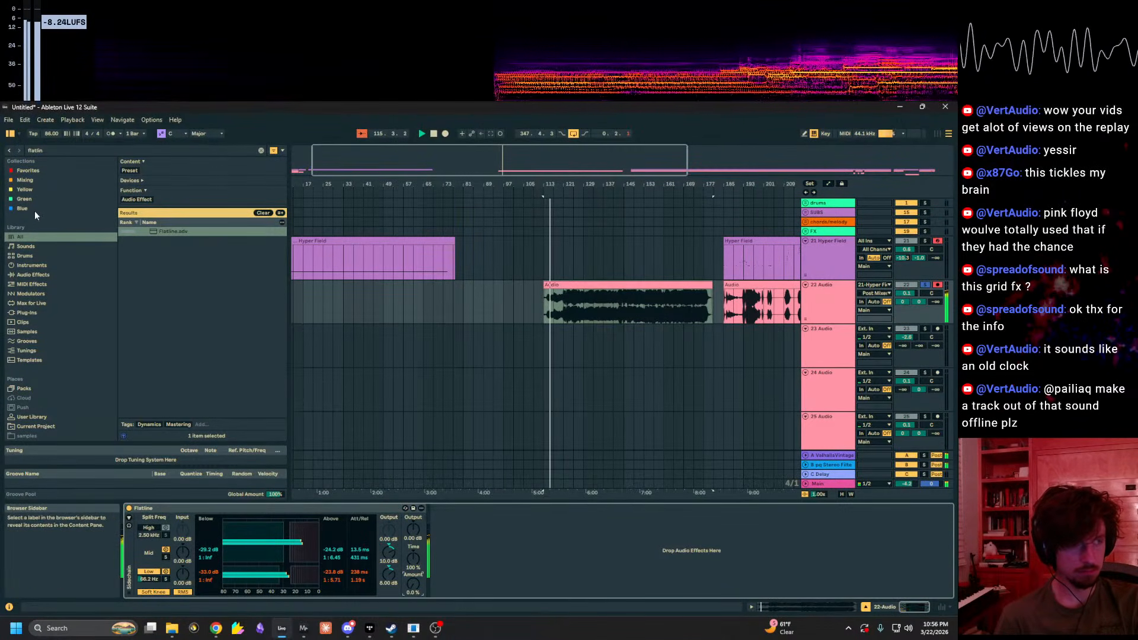
Step: Search the browser for bloom and load the plug-in on 22 Audio after the Flatline compressor
{"action": "key", "text": "ctrl+f"}
{"action": "type", "text": "bkl"}
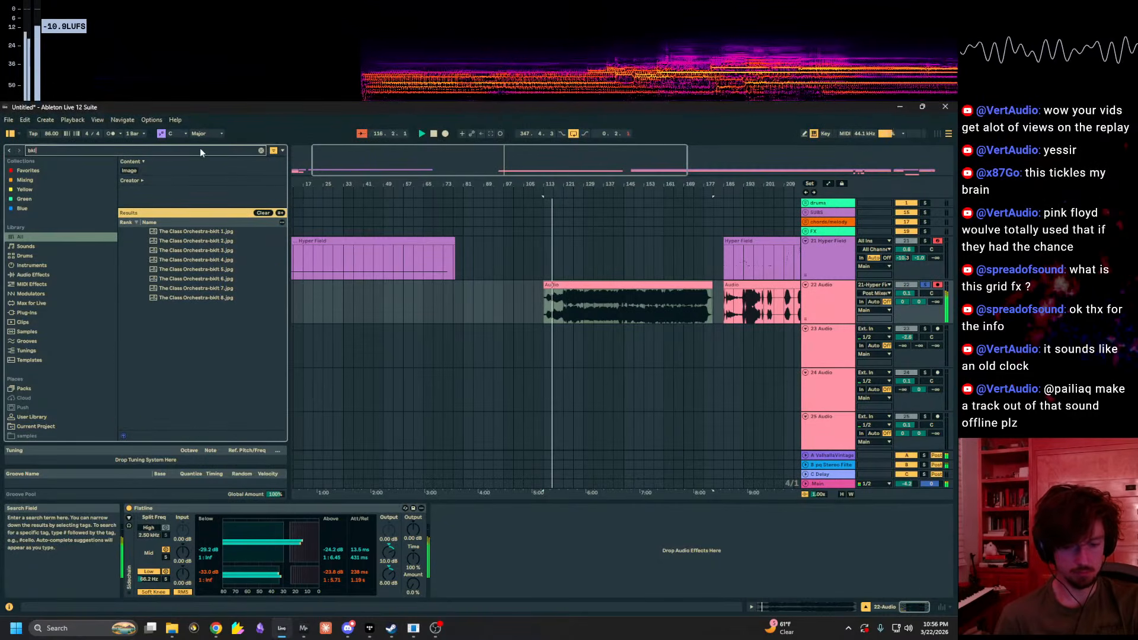
{"action": "key", "text": "BackSpace"}
{"action": "key", "text": "BackSpace"}
{"action": "type", "text": "loo"}
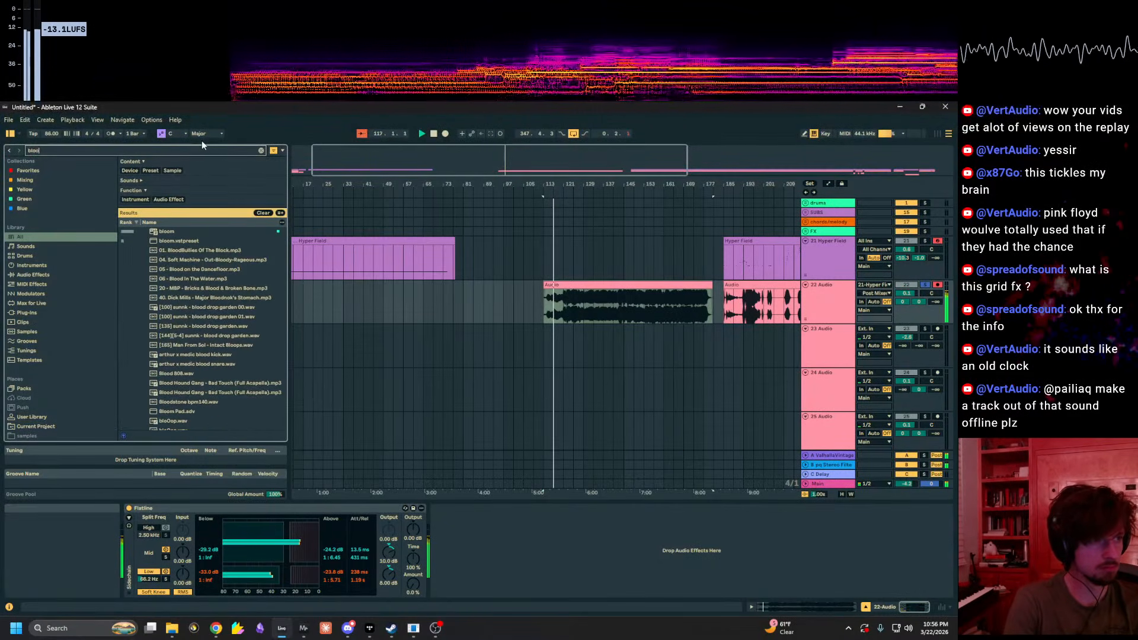
{"action": "double_click", "coordinate": [167, 232]}
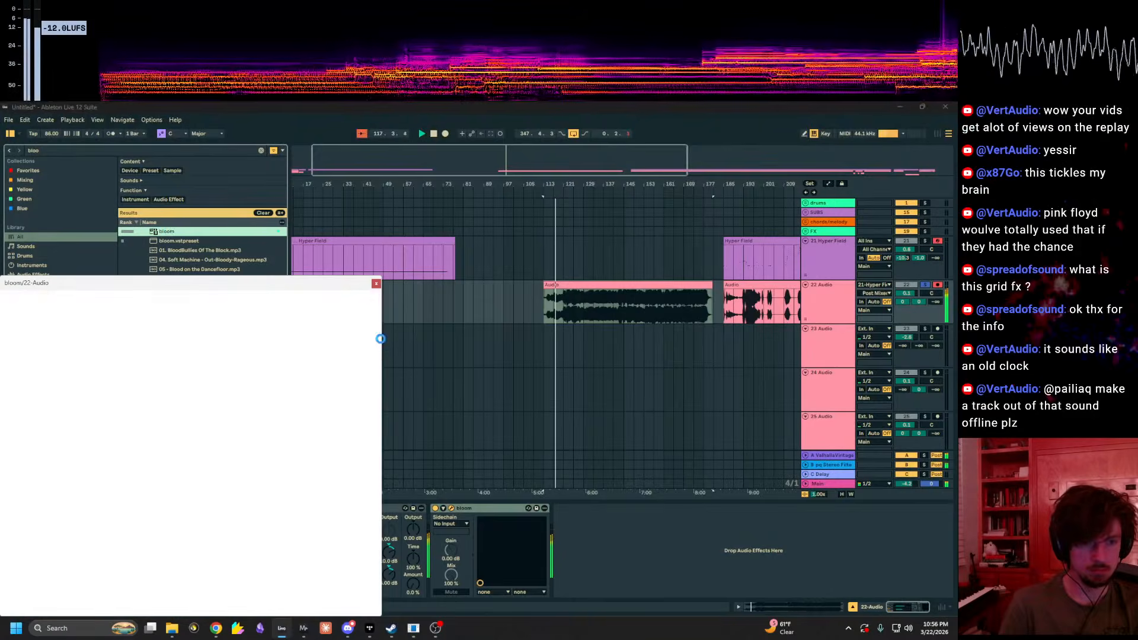
{"action": "left_click_drag", "start_coordinate": [233, 286], "coordinate": [505, 234]}
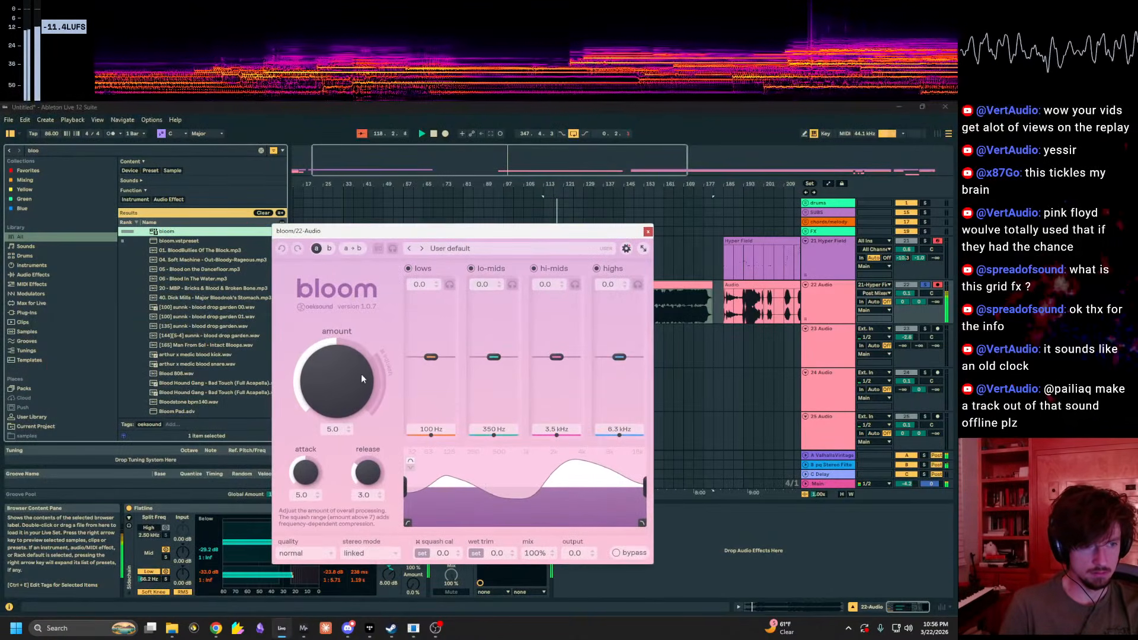
Step: Set bloom's amount to 6.8, lo-mids to -0.9, hi-mids to -0.5 and attack to 3.7, moving its window clear of the tracks
{"action": "left_click_drag", "start_coordinate": [497, 357], "coordinate": [565, 360]}
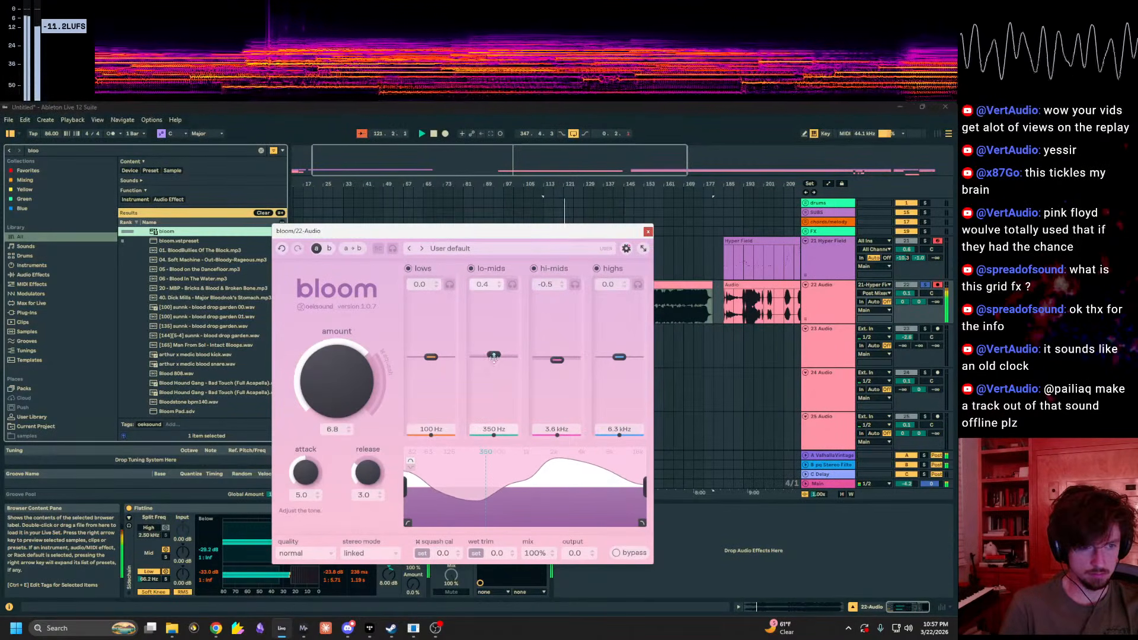
{"action": "left_click_drag", "start_coordinate": [493, 354], "coordinate": [493, 362]}
{"action": "left_click_drag", "start_coordinate": [305, 473], "coordinate": [303, 488]}
{"action": "left_click_drag", "start_coordinate": [332, 231], "coordinate": [242, 424]}
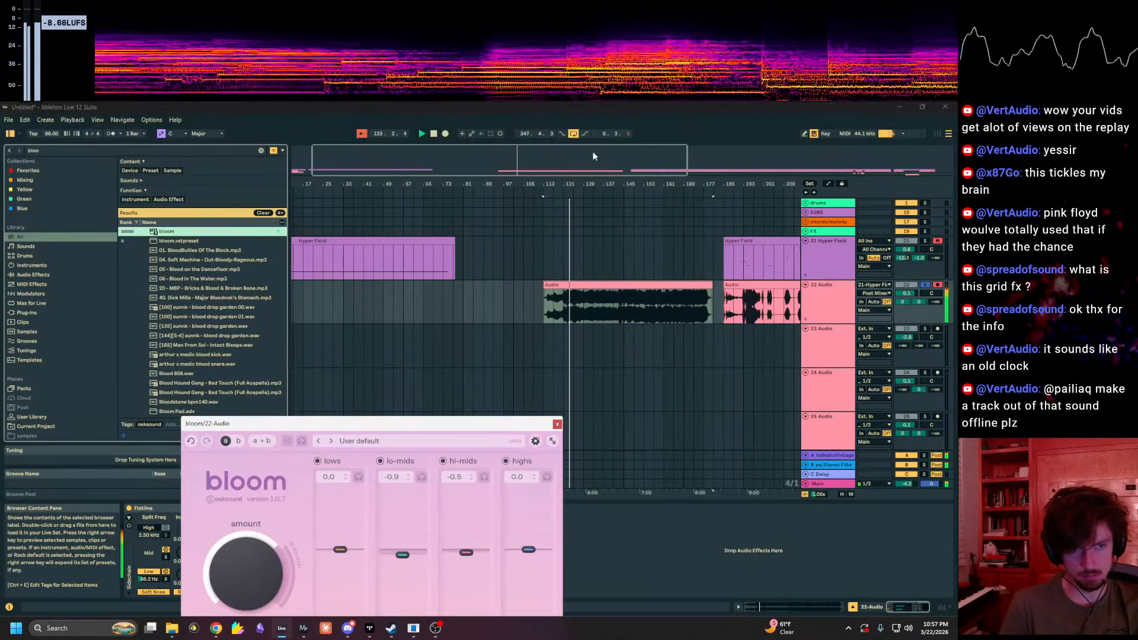
Step: Audition the processed clip while raising 22 Audio's return sends to about -3 and -2 dB and setting the Main volume to 0.0 dB
{"action": "left_click", "coordinate": [572, 182]}
{"action": "left_click_drag", "start_coordinate": [574, 182], "coordinate": [569, 249]}
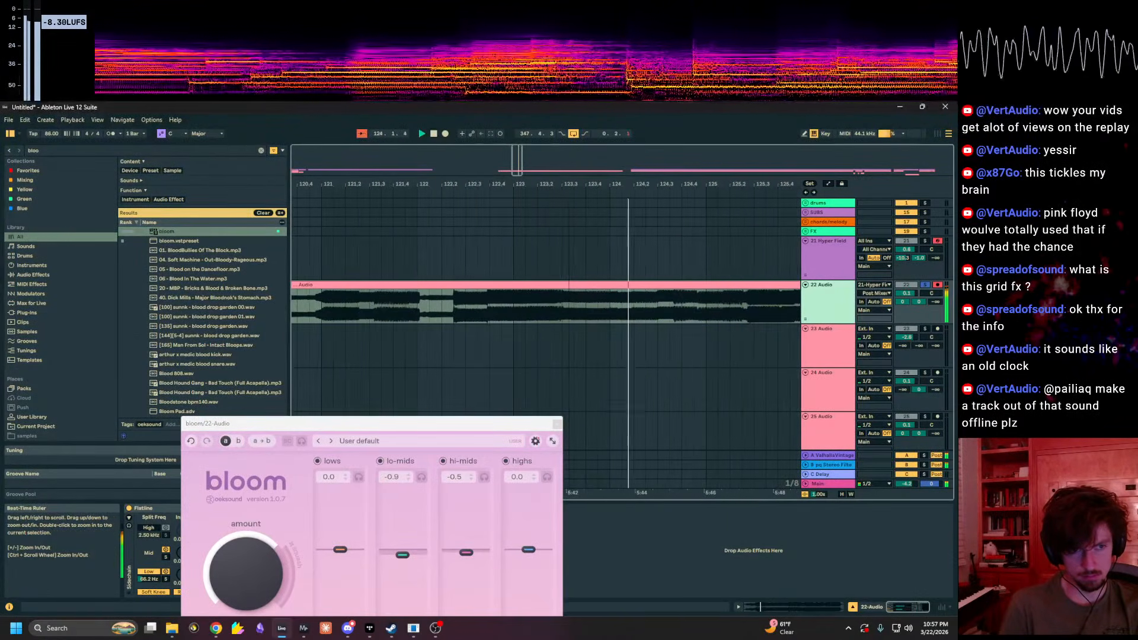
{"action": "left_click", "coordinate": [445, 313]}
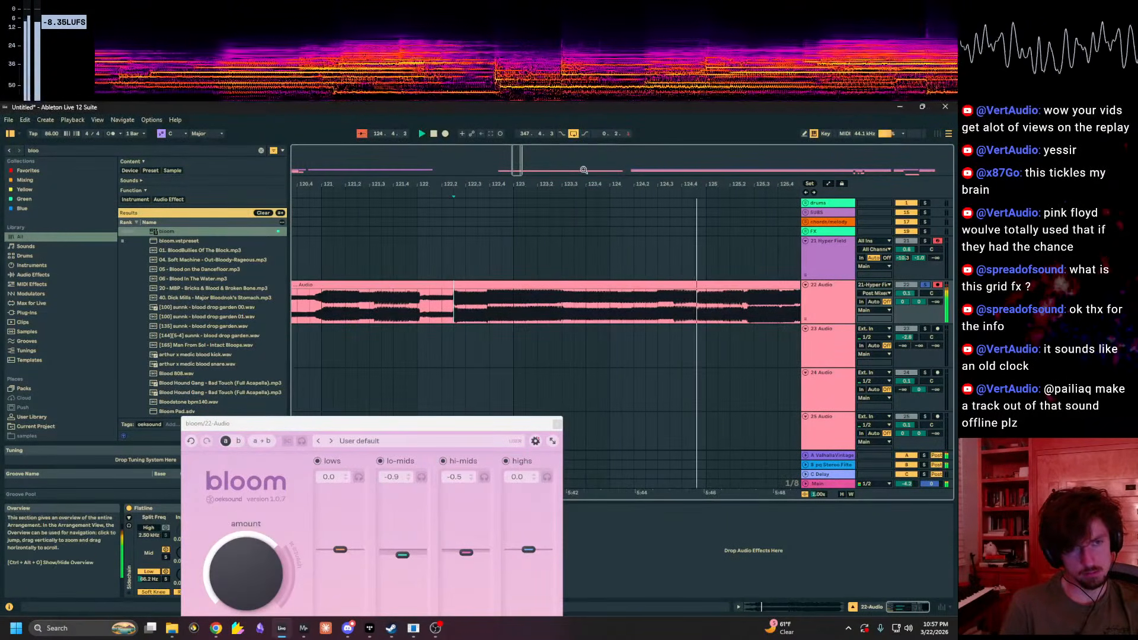
{"action": "left_click_drag", "start_coordinate": [582, 183], "coordinate": [515, 147]}
{"action": "mouse_move", "coordinate": [903, 302]}
{"action": "left_mouse_down"}
{"action": "mouse_move", "coordinate": [902, 326]}
{"action": "mouse_move", "coordinate": [919, 308]}
{"action": "mouse_move", "coordinate": [902, 294]}
{"action": "left_mouse_up"}
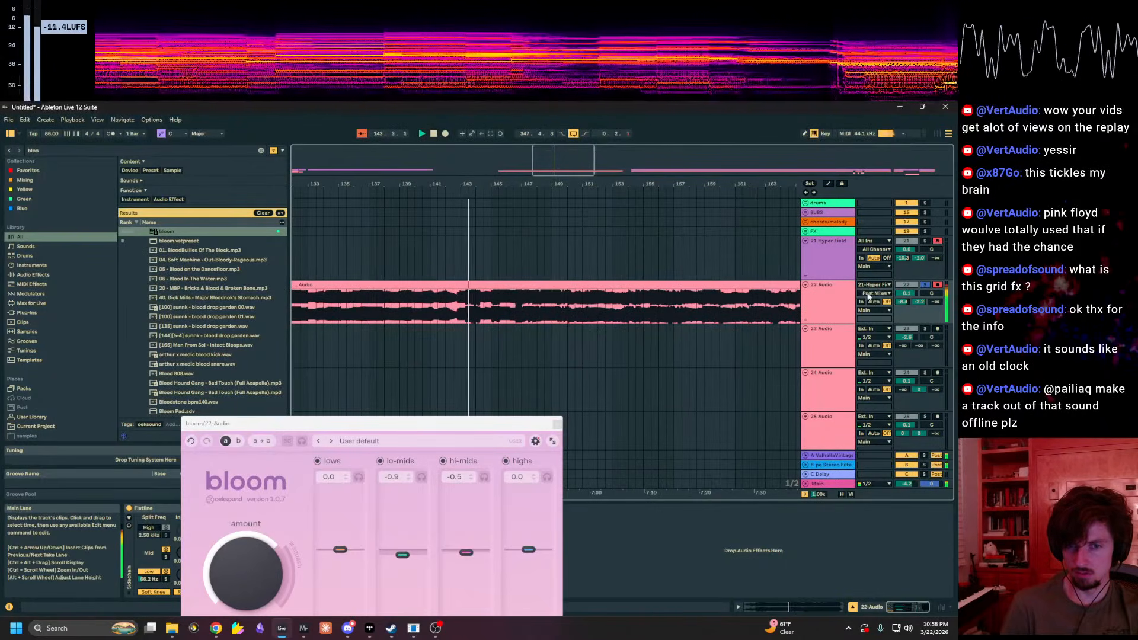
{"action": "left_click_drag", "start_coordinate": [902, 302], "coordinate": [903, 294]}
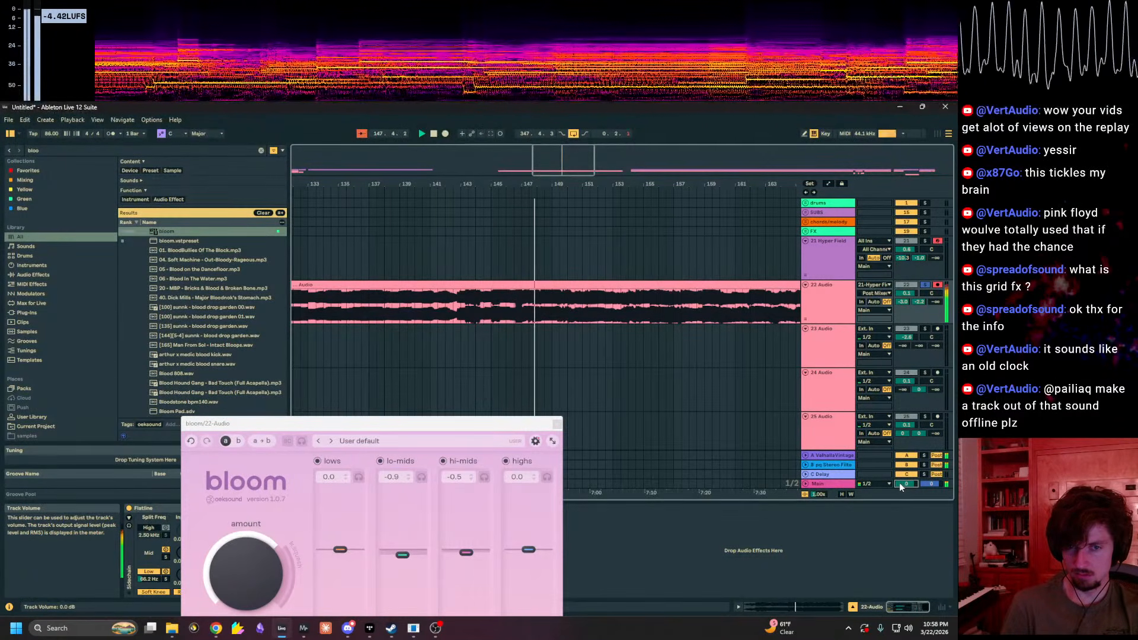
{"action": "left_click_drag", "start_coordinate": [530, 184], "coordinate": [530, 148]}
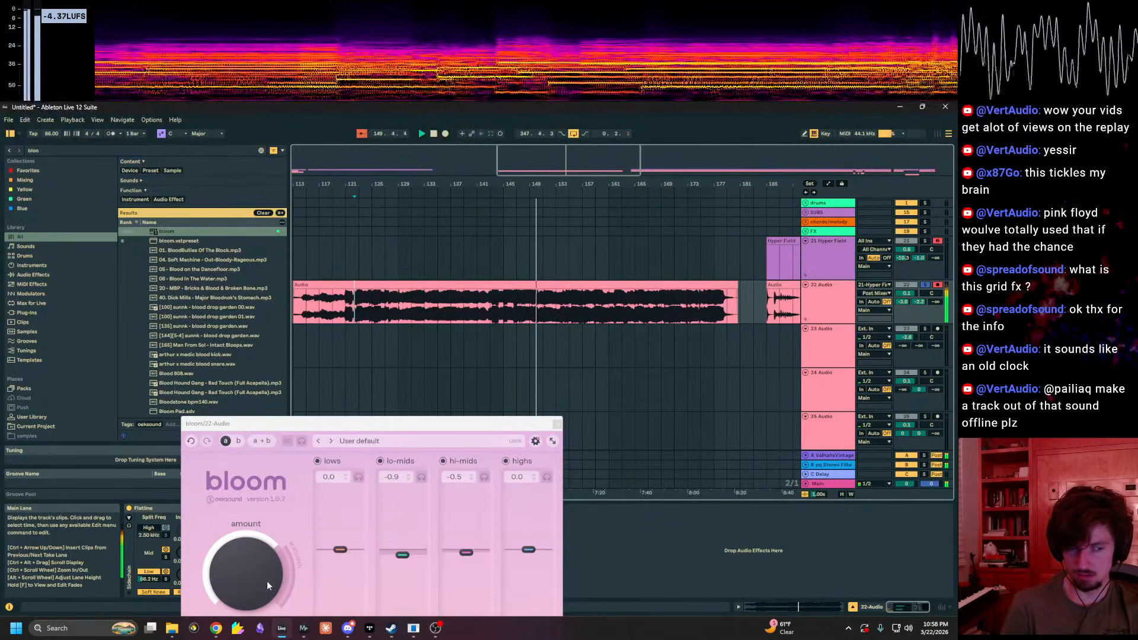
{"action": "left_click", "coordinate": [348, 630]}
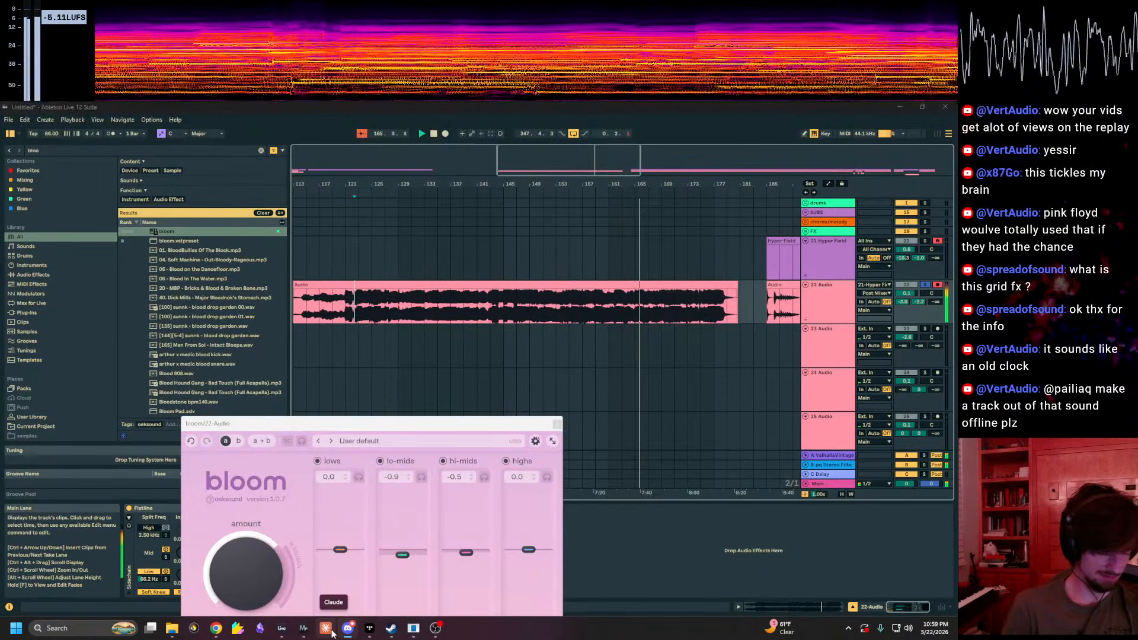
{"action": "mouse_move", "coordinate": [316, 627]}
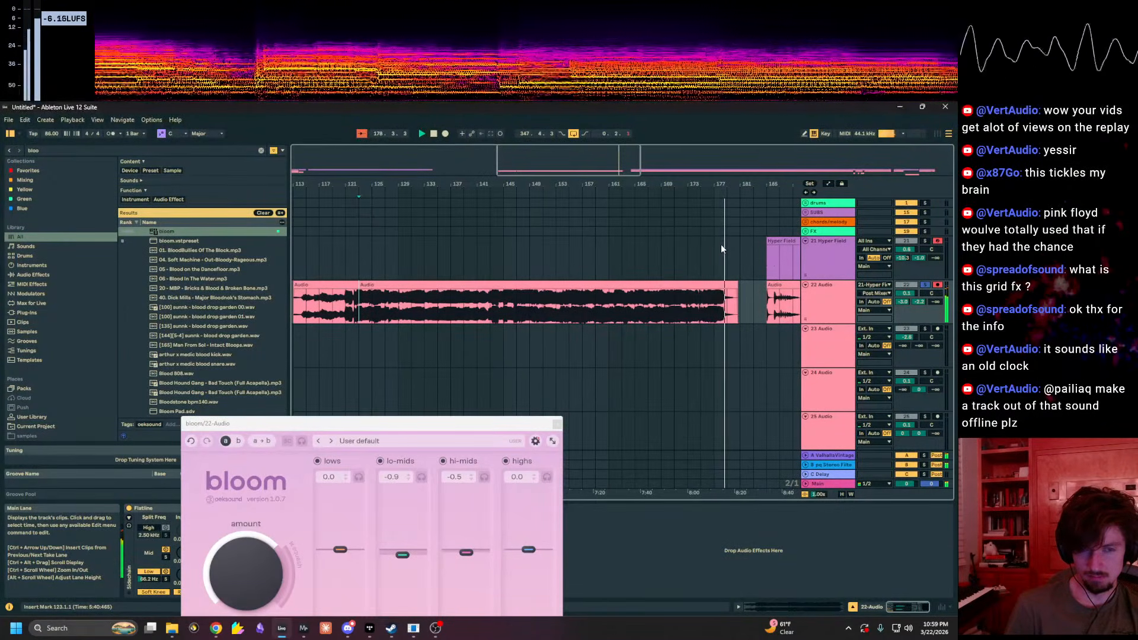
Step: Play the rhythmic 22 Audio recording at the start of the arrangement from several points around bars 2 to 4
{"action": "left_click_drag", "start_coordinate": [699, 183], "coordinate": [1126, 168]}
{"action": "scroll", "coordinate": [358, 311], "scroll_direction": "down", "scroll_amount": 1}
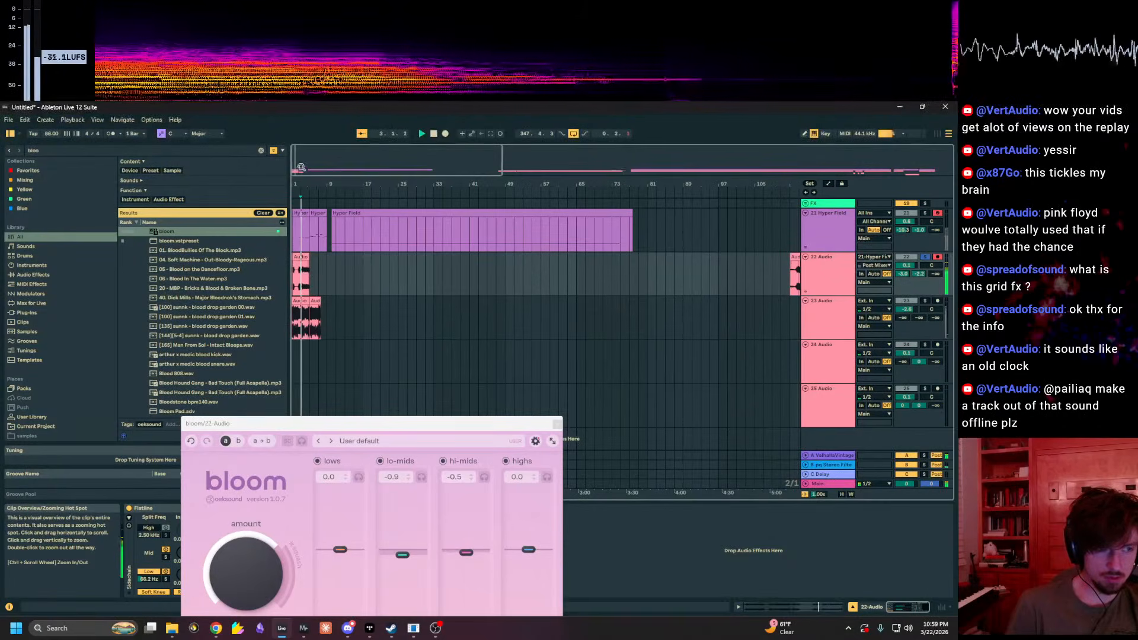
{"action": "left_click_drag", "start_coordinate": [303, 184], "coordinate": [399, 280]}
{"action": "left_click_drag", "start_coordinate": [485, 184], "coordinate": [553, 184]}
{"action": "left_click", "coordinate": [508, 284]}
{"action": "key", "text": "space"}
{"action": "key", "text": "space"}
{"action": "left_click", "coordinate": [396, 279]}
{"action": "key", "text": "space"}
{"action": "key", "text": "space"}
{"action": "left_click", "coordinate": [320, 291]}
{"action": "key", "text": "space"}
{"action": "key", "text": "space"}
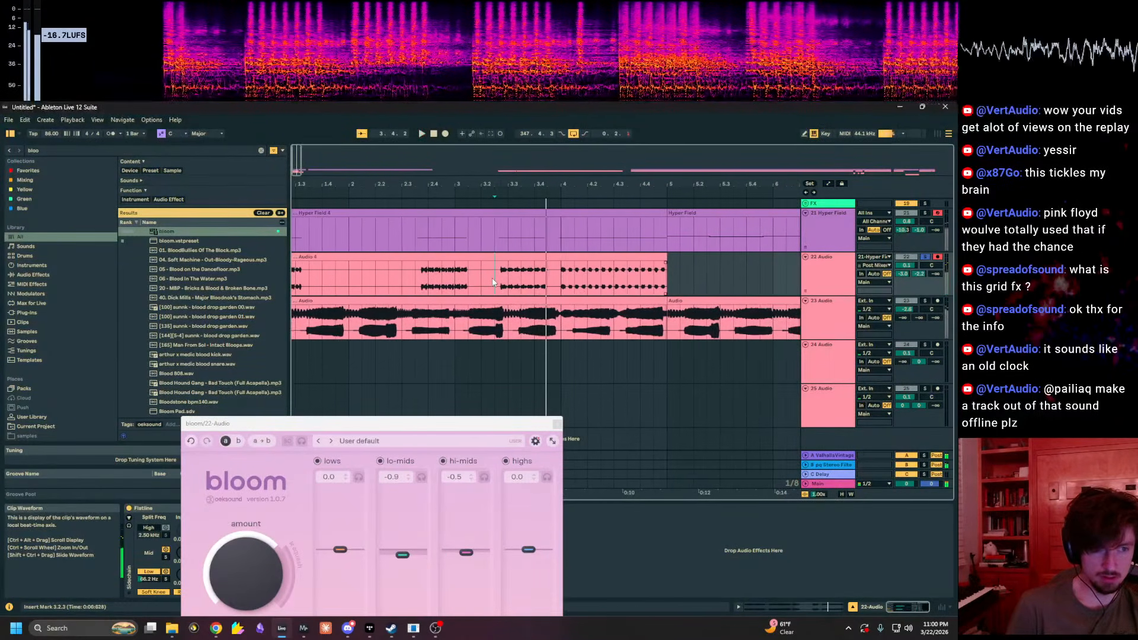
Step: Isolate the 22 Audio section from about bar 3.2 to bar 4, reset both track sends to -inf and audition it dry
{"action": "key", "text": "space"}
{"action": "key", "text": "space"}
{"action": "left_click_drag", "start_coordinate": [598, 282], "coordinate": [522, 281]}
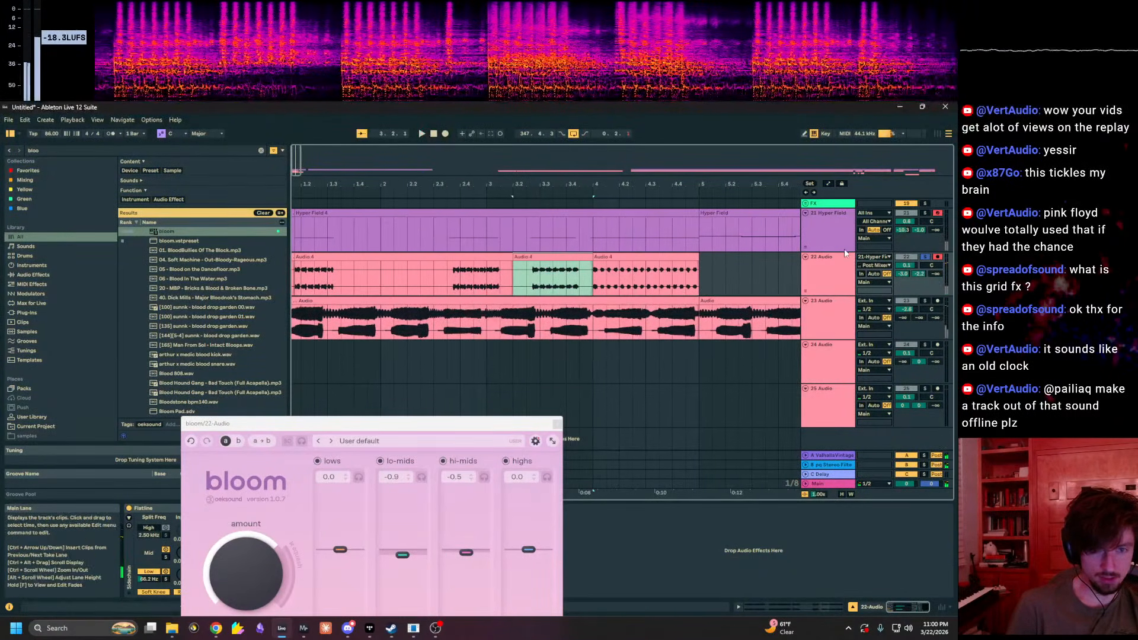
{"action": "double_click", "coordinate": [915, 274]}
{"action": "key", "text": "space"}
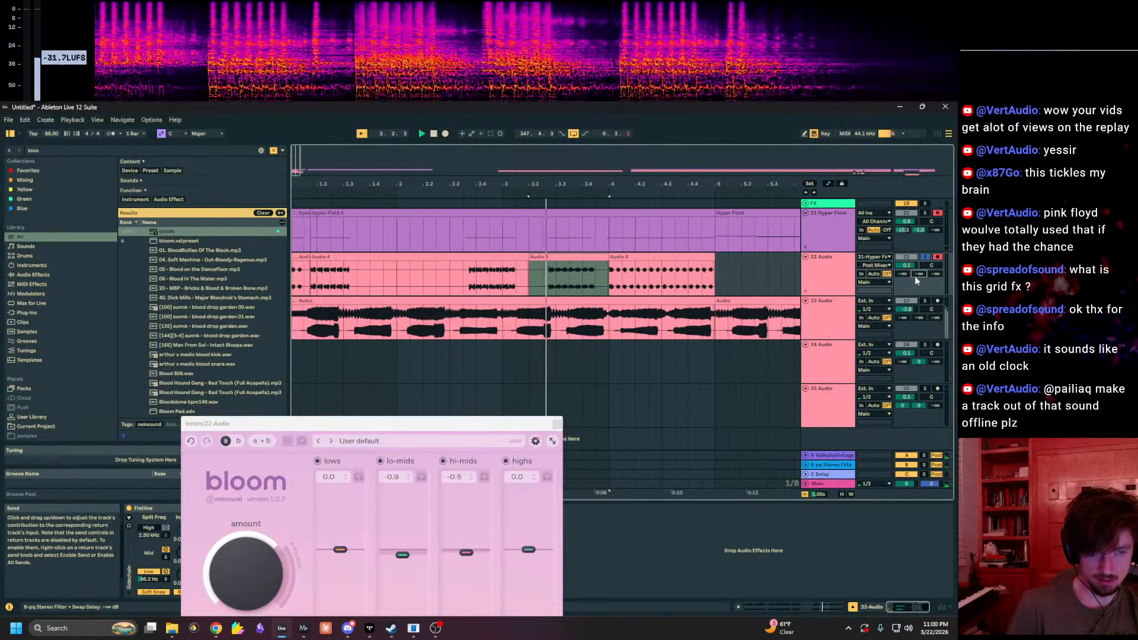
{"action": "left_click", "coordinate": [535, 282]}
{"action": "key", "text": "space"}
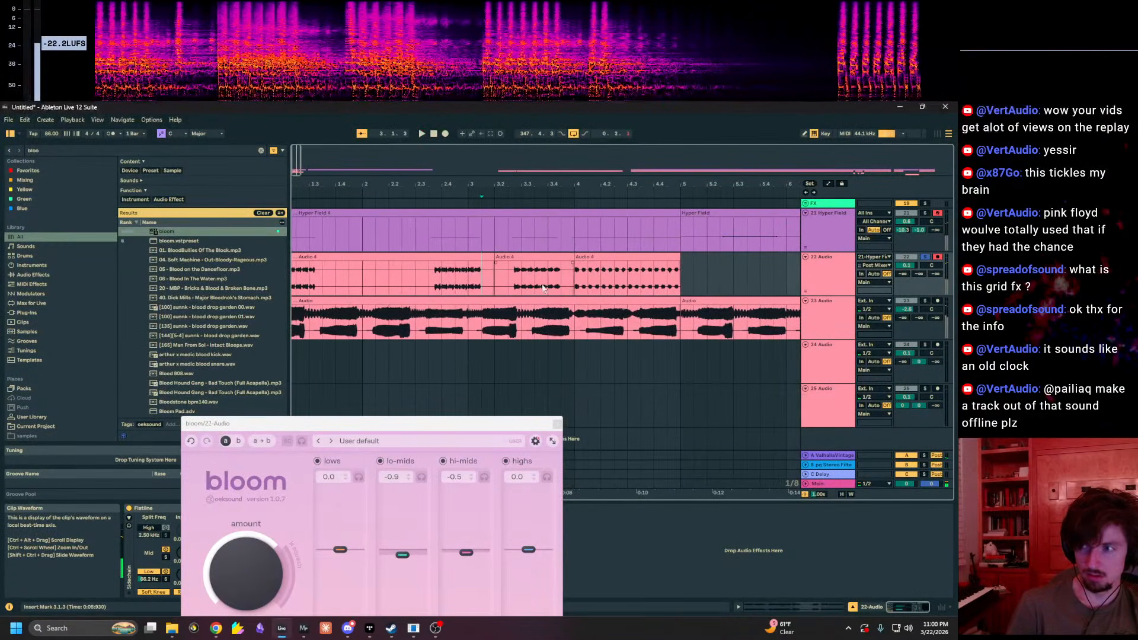
Step: Play the dotted end section, then split out the short burst from 3.2.3 to 3.4.3 on 22 Audio
{"action": "left_click", "coordinate": [577, 281]}
{"action": "key", "text": "space"}
{"action": "left_click", "coordinate": [424, 279]}
{"action": "left_click_drag", "start_coordinate": [433, 285], "coordinate": [483, 280]}
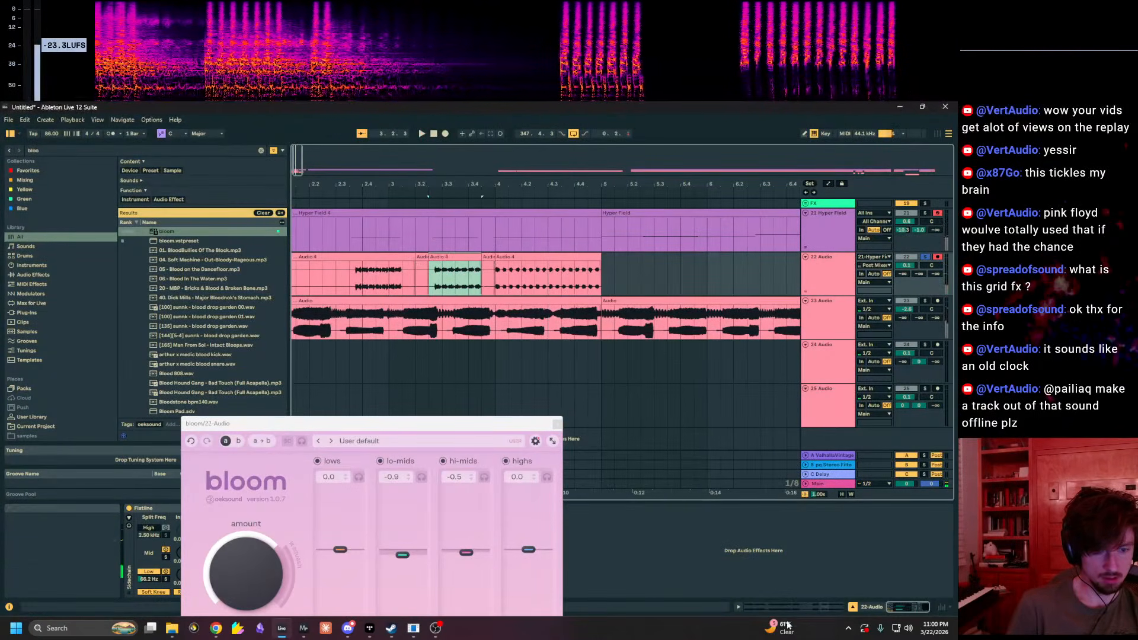
{"action": "key", "text": "ctrl+e"}
Step: Clear the bloom window away and transpose the isolated burst clip upward, auditioning +12 and +24 semitones
{"action": "left_click_drag", "start_coordinate": [399, 424], "coordinate": [896, 219]}
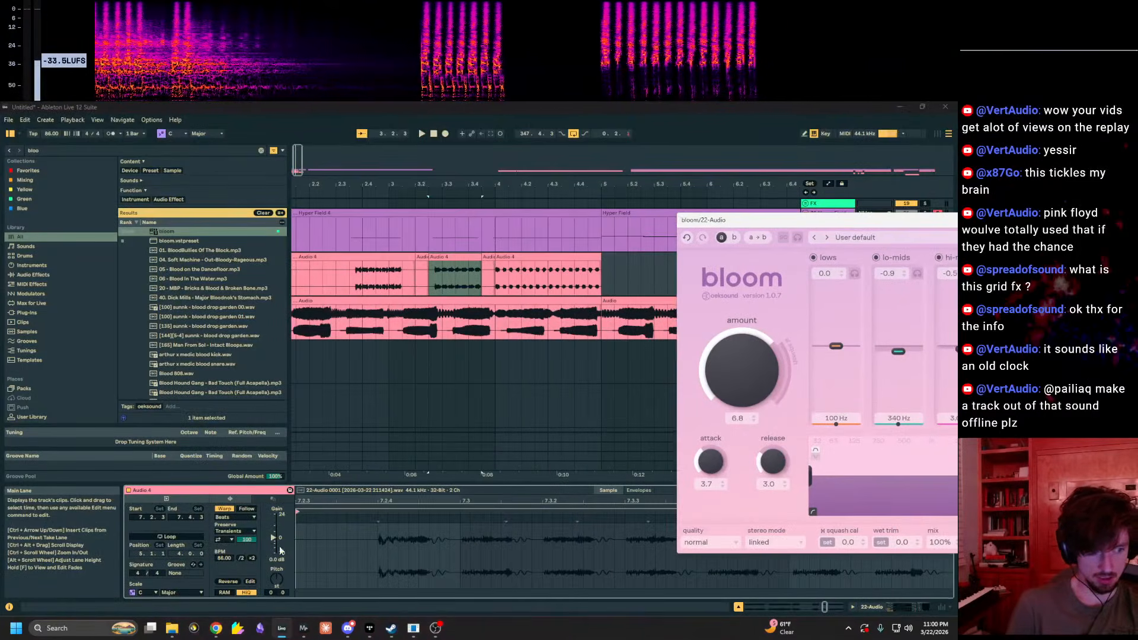
{"action": "left_click_drag", "start_coordinate": [276, 575], "coordinate": [271, 578]}
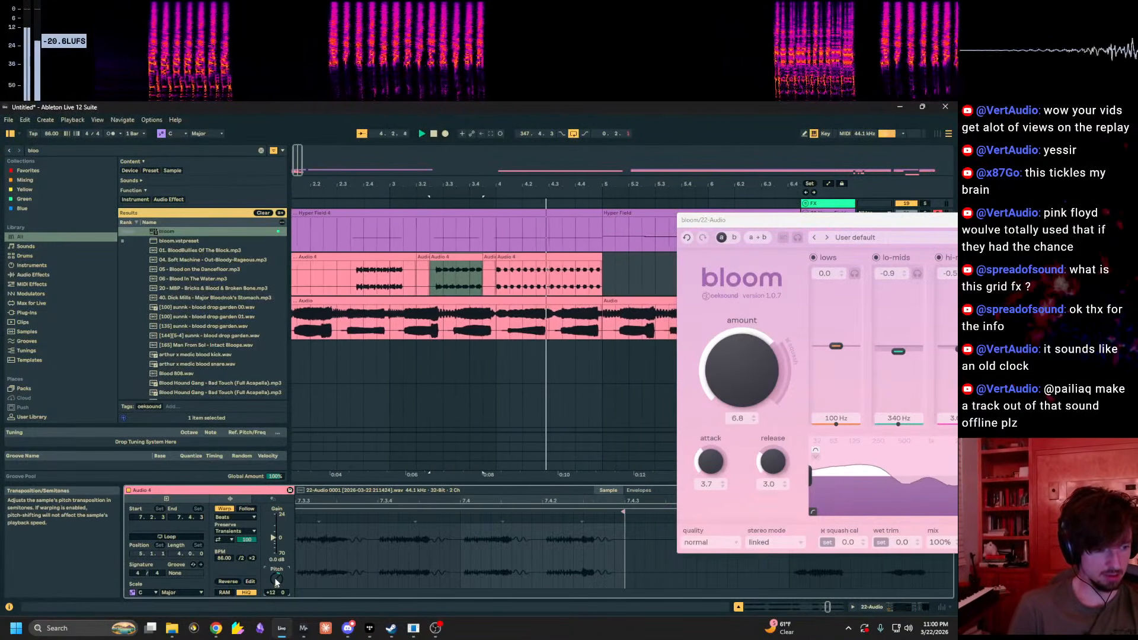
{"action": "left_click_drag", "start_coordinate": [275, 579], "coordinate": [276, 577]}
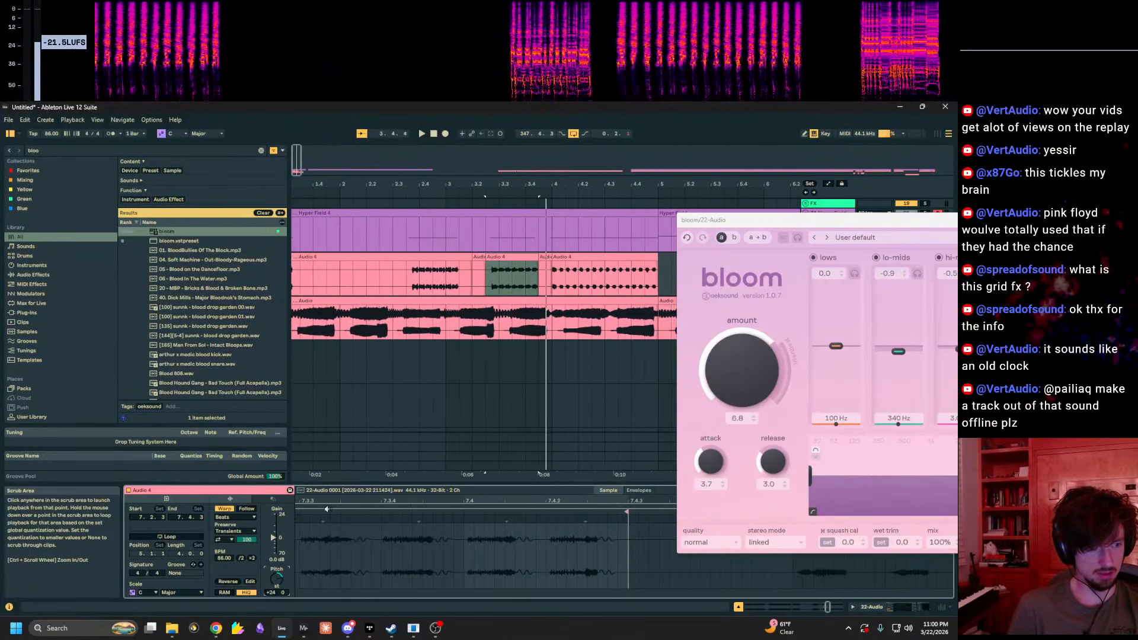
Step: Change the burst clip's transient loop mode and set its Beats warp to preserve 1/16 divisions
{"action": "left_click", "coordinate": [226, 540]}
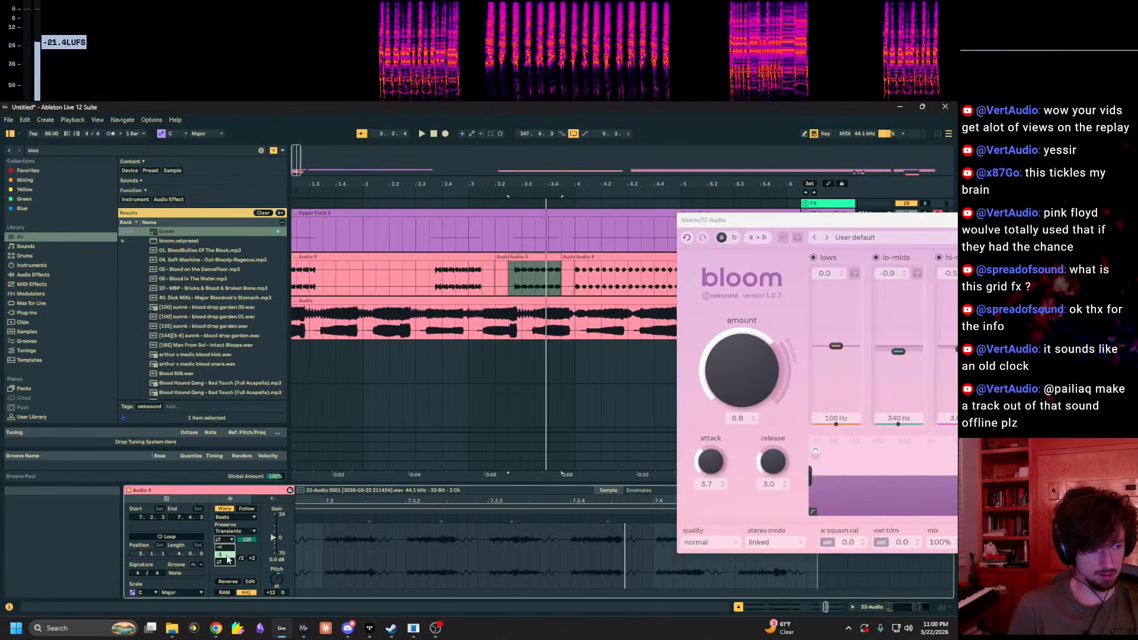
{"action": "left_click", "coordinate": [231, 531]}
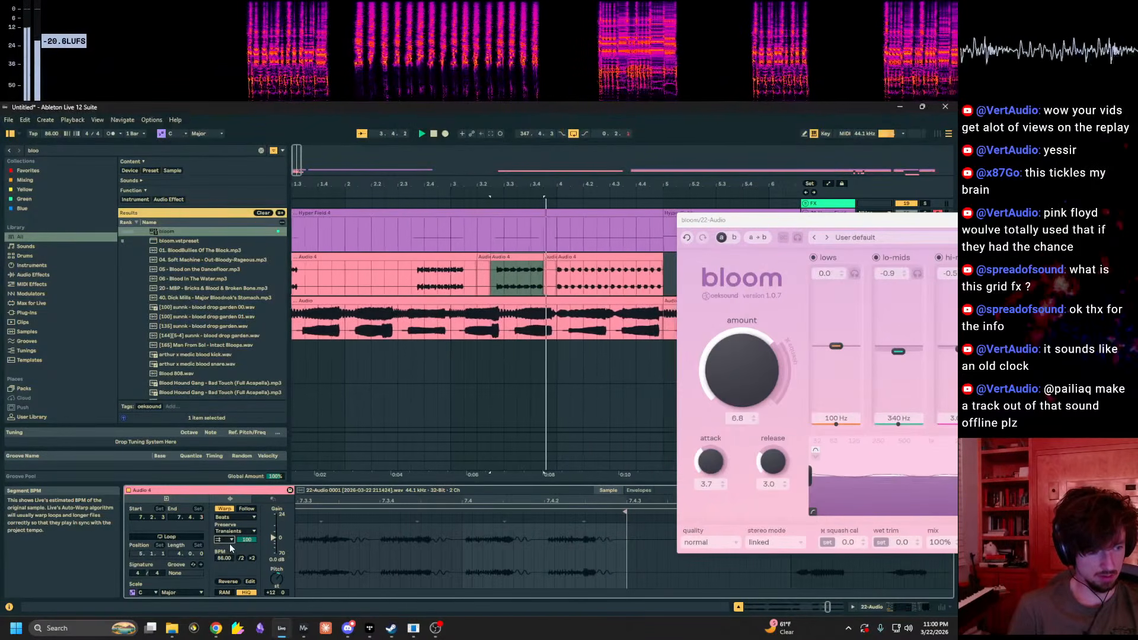
{"action": "left_click", "coordinate": [222, 569]}
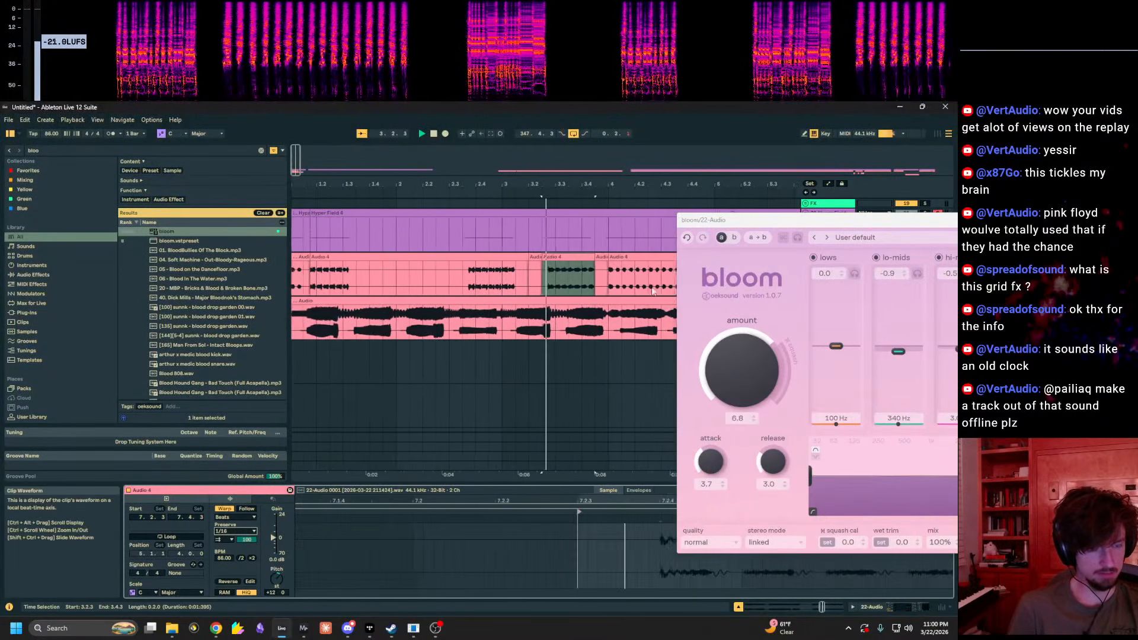
Step: Move the bloom and Hyper Field windows aside and show the 21 Hyper Field track's device chain
{"action": "left_click_drag", "start_coordinate": [718, 221], "coordinate": [973, 222]}
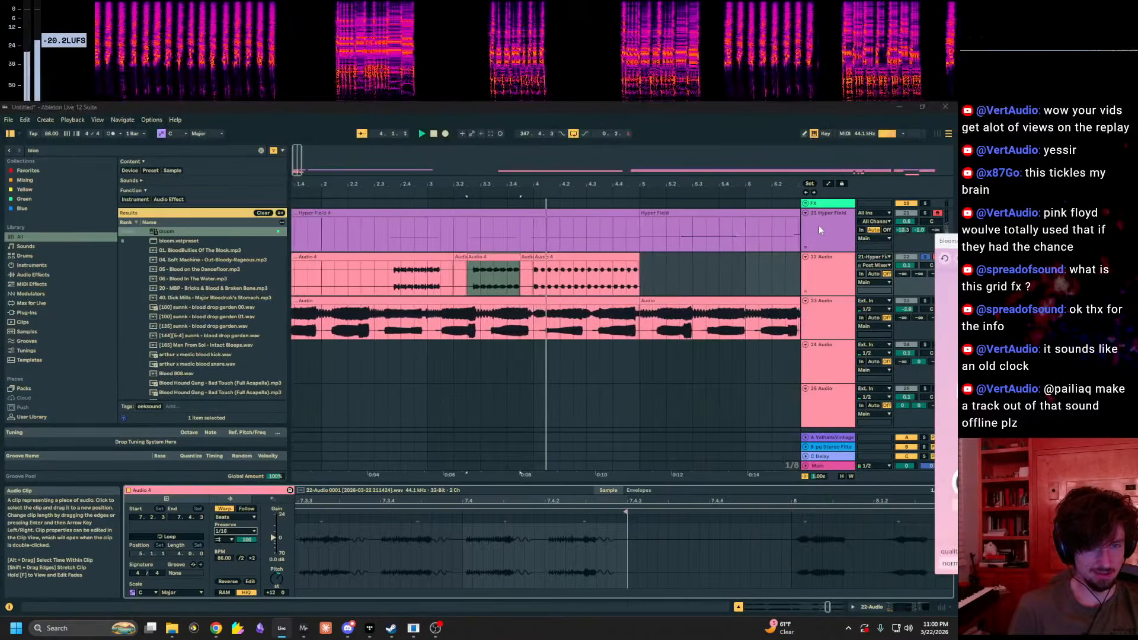
{"action": "left_click", "coordinate": [821, 230]}
{"action": "left_click_drag", "start_coordinate": [804, 209], "coordinate": [1137, 166]}
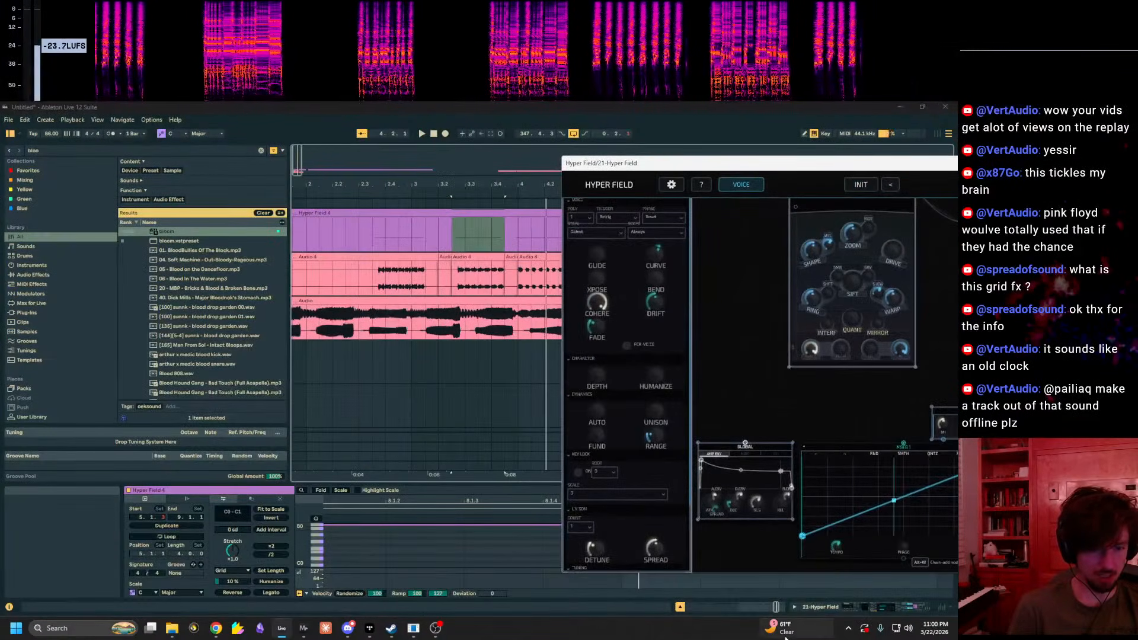
{"action": "left_click", "coordinate": [821, 609]}
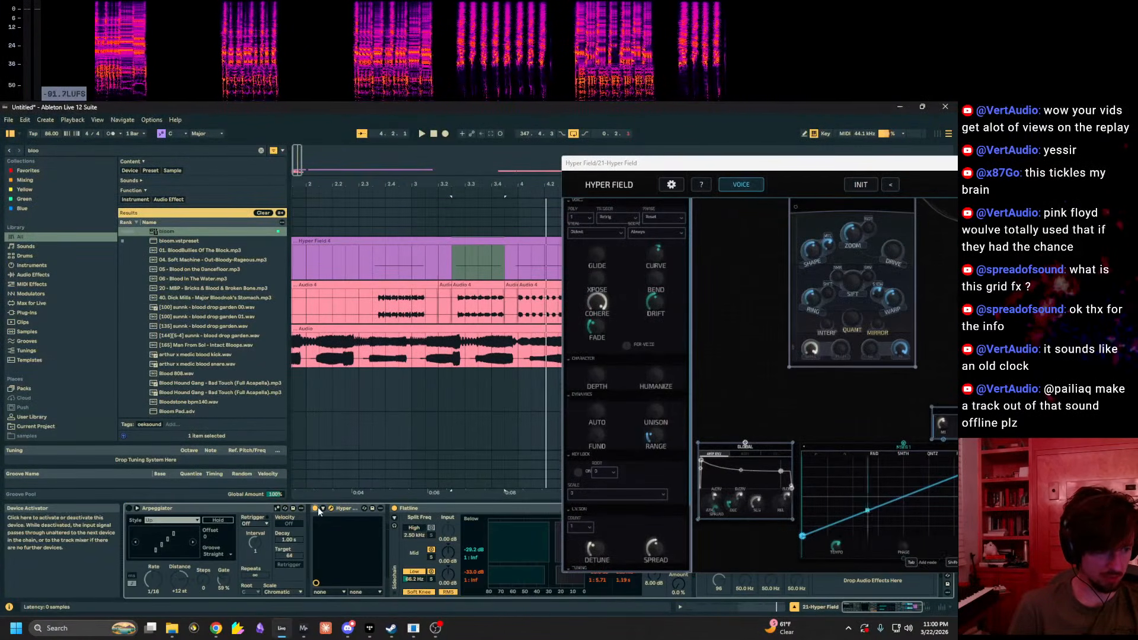
Step: Move the Hyper Field window out of the way, then turn off warping on the burst clip and reset its transposition to 0
{"action": "left_click_drag", "start_coordinate": [678, 164], "coordinate": [775, 500]}
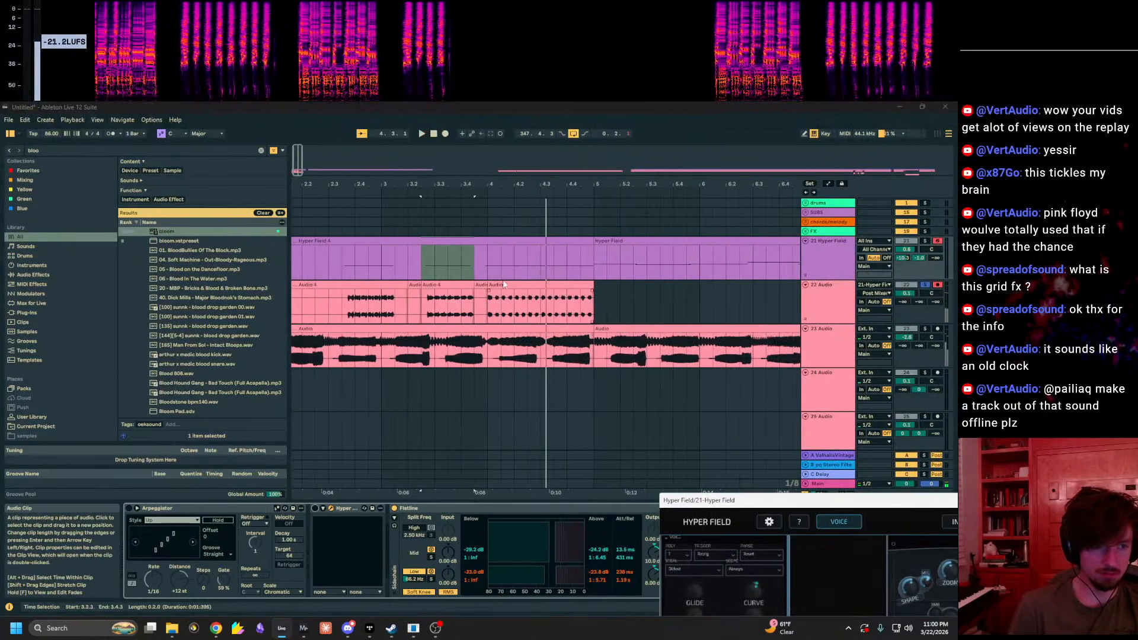
{"action": "left_click", "coordinate": [454, 285]}
{"action": "key", "text": "space"}
{"action": "key", "text": "space"}
{"action": "left_click", "coordinate": [777, 609]}
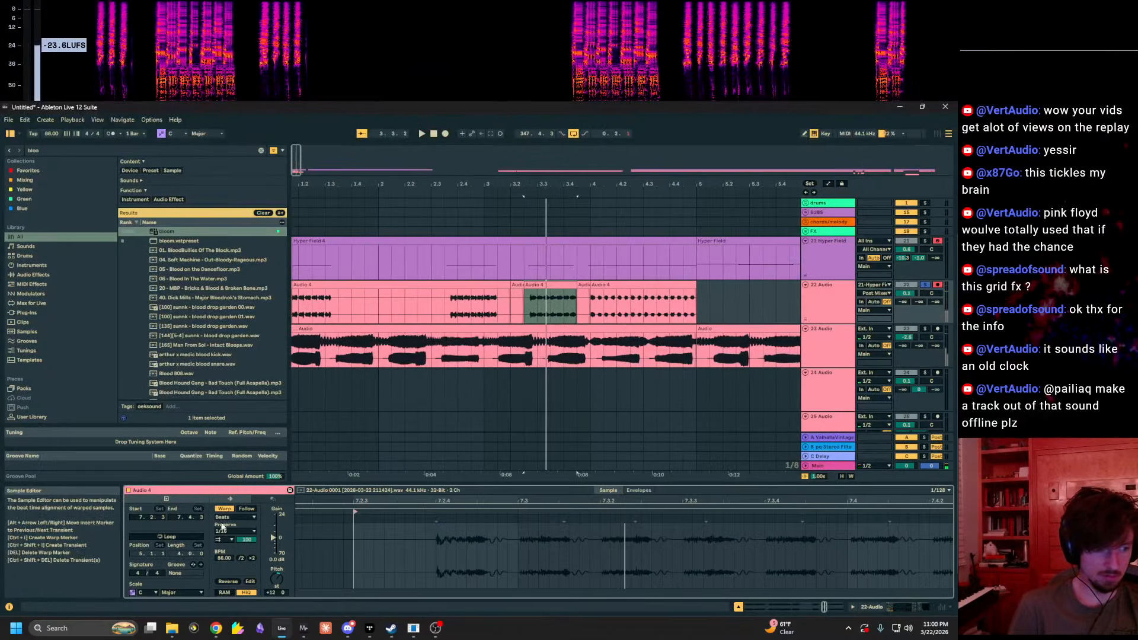
{"action": "left_click", "coordinate": [223, 509]}
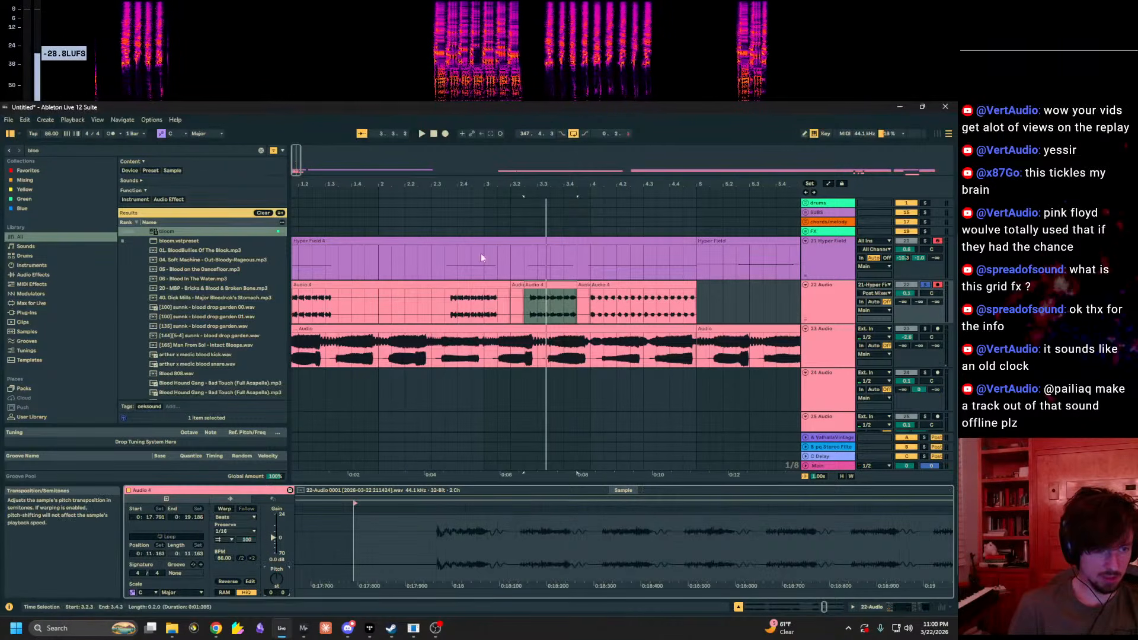
{"action": "left_click", "coordinate": [445, 303]}
{"action": "key", "text": "space"}
Step: Place a copy of the unwarped burst after the original on 22 Audio, audition the sequence, and nudge the copy slightly later
{"action": "left_click_drag", "start_coordinate": [358, 314], "coordinate": [605, 291]}
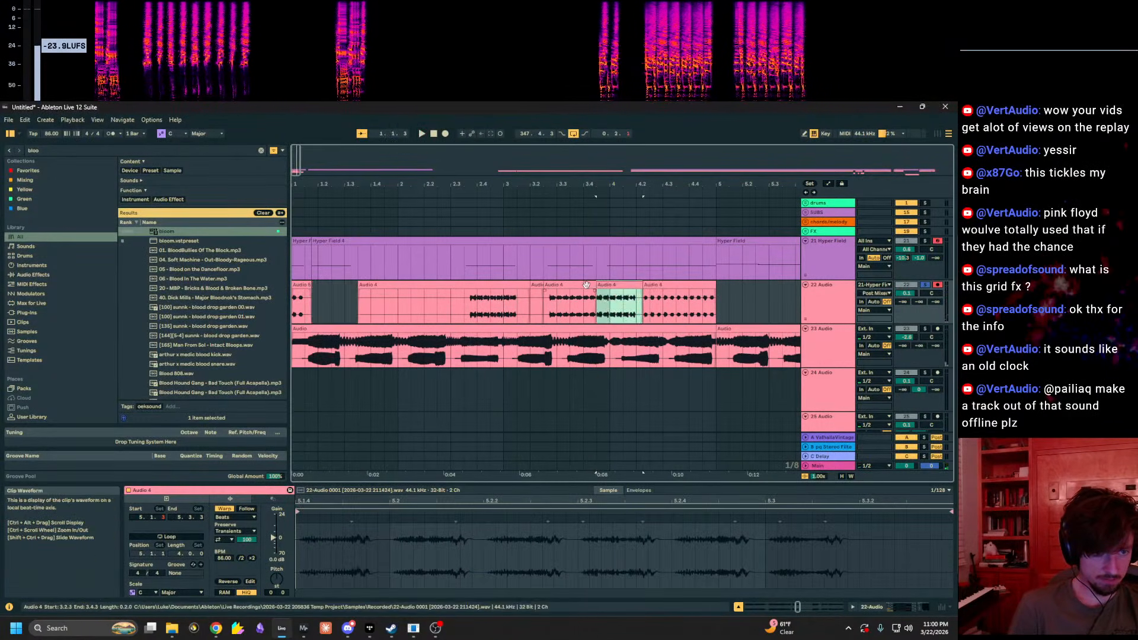
{"action": "left_click", "coordinate": [547, 297]}
{"action": "key", "text": "space"}
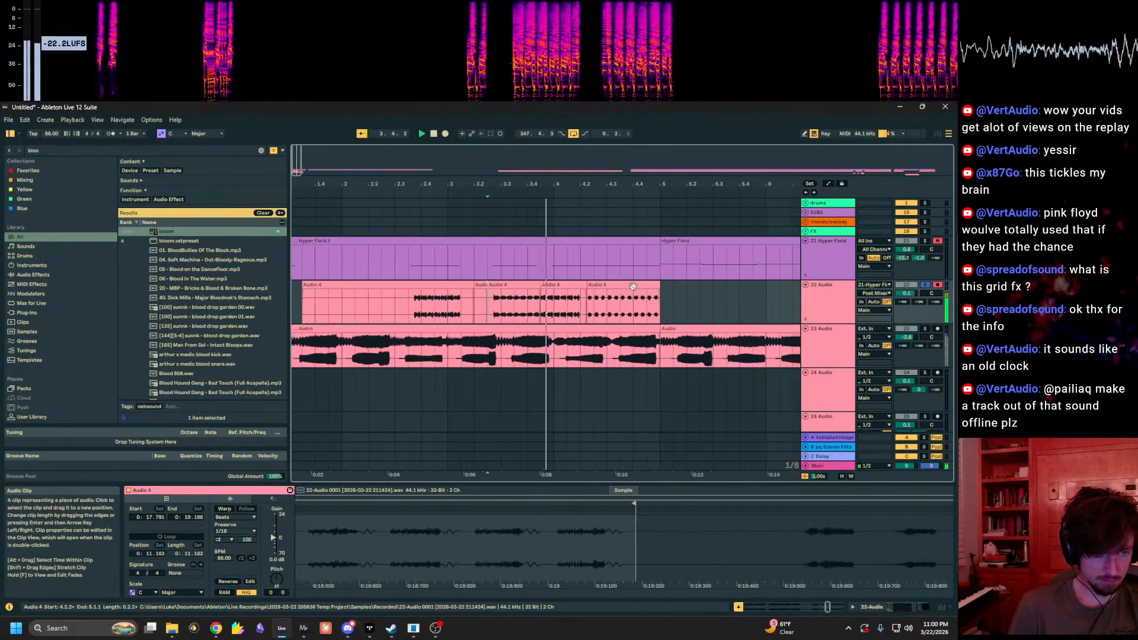
{"action": "left_click_drag", "start_coordinate": [490, 179], "coordinate": [491, 243]}
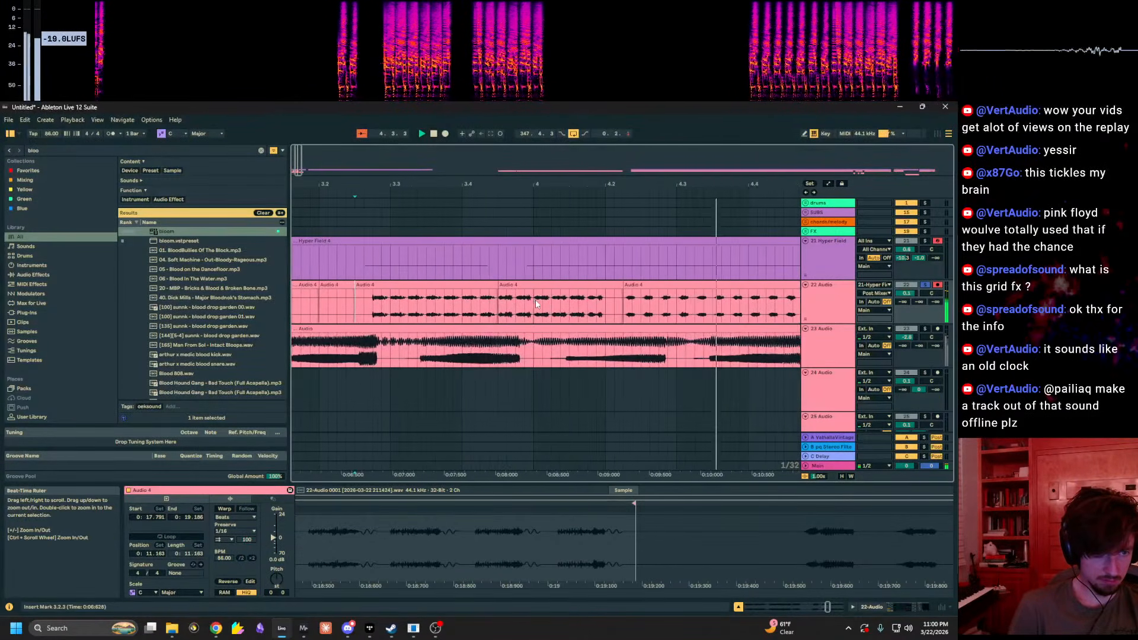
{"action": "left_click", "coordinate": [536, 299]}
{"action": "key", "text": "space"}
{"action": "left_click_drag", "start_coordinate": [546, 285], "coordinate": [556, 285]}
{"action": "left_click", "coordinate": [475, 285]}
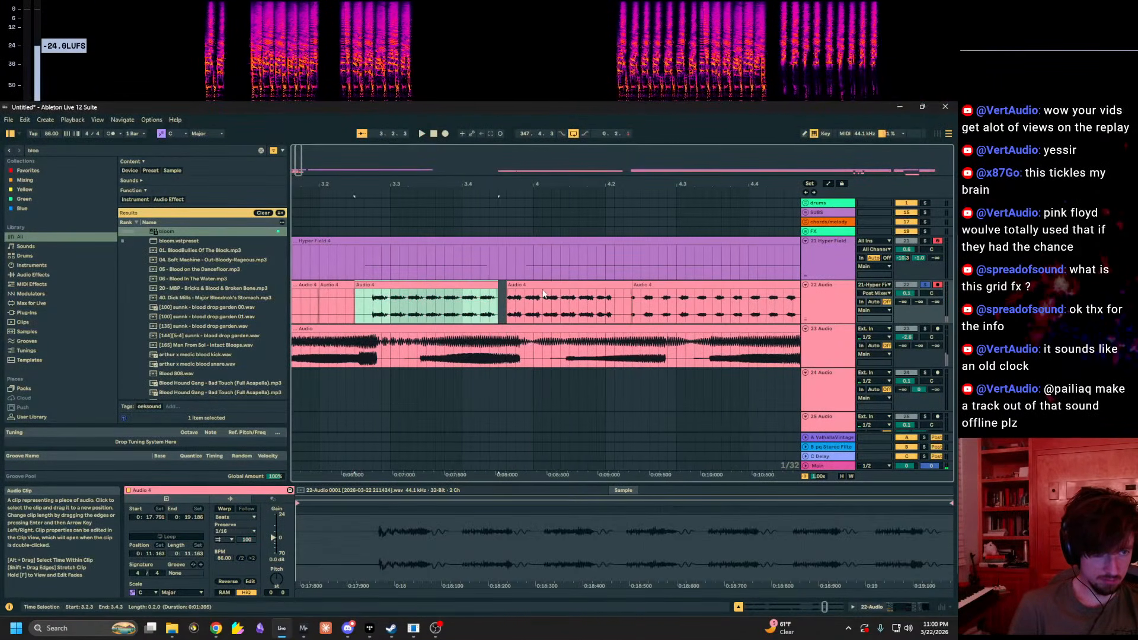
Step: Loop the burst clips on 22 Audio from 3.2.3 to 5.2.1
{"action": "left_click_drag", "start_coordinate": [523, 186], "coordinate": [523, 131]}
{"action": "left_click_drag", "start_coordinate": [464, 305], "coordinate": [390, 308]}
{"action": "key", "text": "ctrl+l"}
{"action": "scroll", "coordinate": [410, 314], "scroll_direction": "down", "scroll_amount": 1}
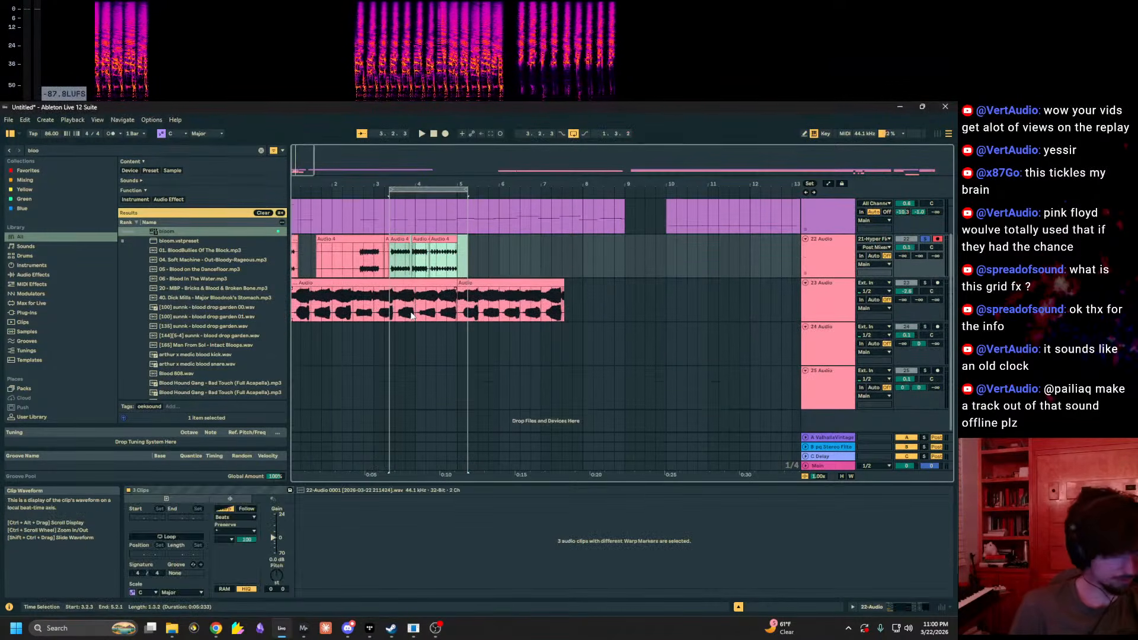
Step: Solo 23 Audio and play its recording, setting the track volume to -4.7 dB and raising its sends to 0 dB
{"action": "left_click", "coordinate": [435, 273]}
{"action": "left_click", "coordinate": [384, 284]}
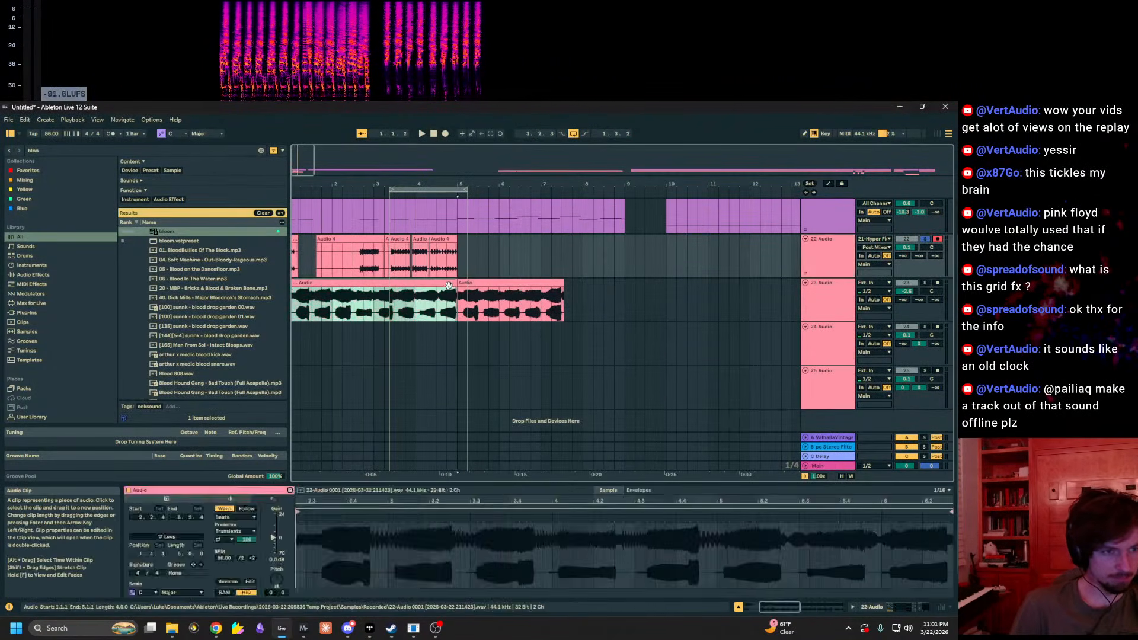
{"action": "left_click", "coordinate": [384, 305]}
{"action": "left_click", "coordinate": [923, 282]}
{"action": "key", "text": "space"}
{"action": "key", "text": "space"}
{"action": "key", "text": "space"}
{"action": "left_click", "coordinate": [389, 280]}
{"action": "key", "text": "space"}
{"action": "key", "text": "space"}
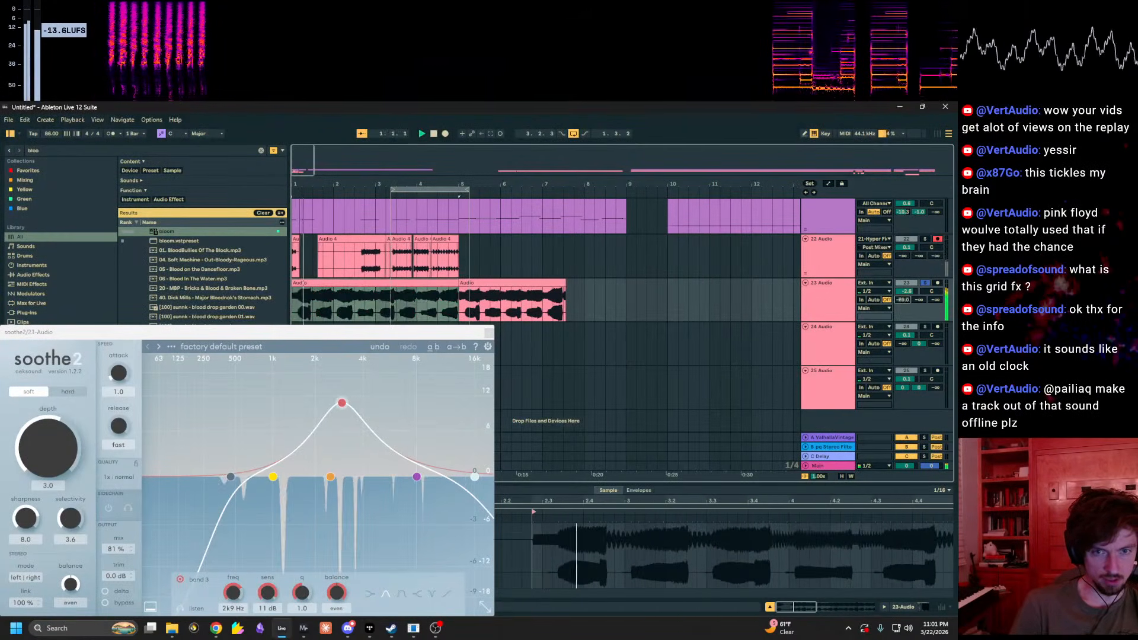
{"action": "mouse_move", "coordinate": [919, 300]}
{"action": "left_mouse_down"}
{"action": "mouse_move", "coordinate": [907, 294]}
{"action": "mouse_move", "coordinate": [919, 277]}
{"action": "left_mouse_up"}
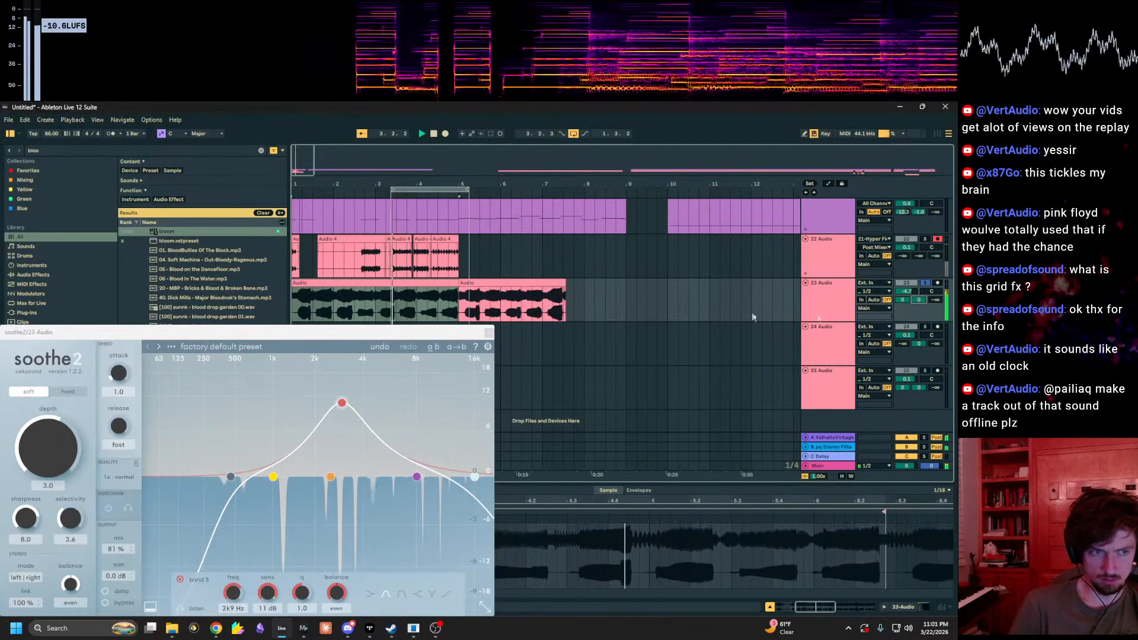
Step: Loop the first 23 Audio clip for four bars from 1.1.1, then set it to Complex warping and transpose it -12 semitones
{"action": "left_click", "coordinate": [465, 307]}
{"action": "left_click_drag", "start_coordinate": [459, 307], "coordinate": [147, 305]}
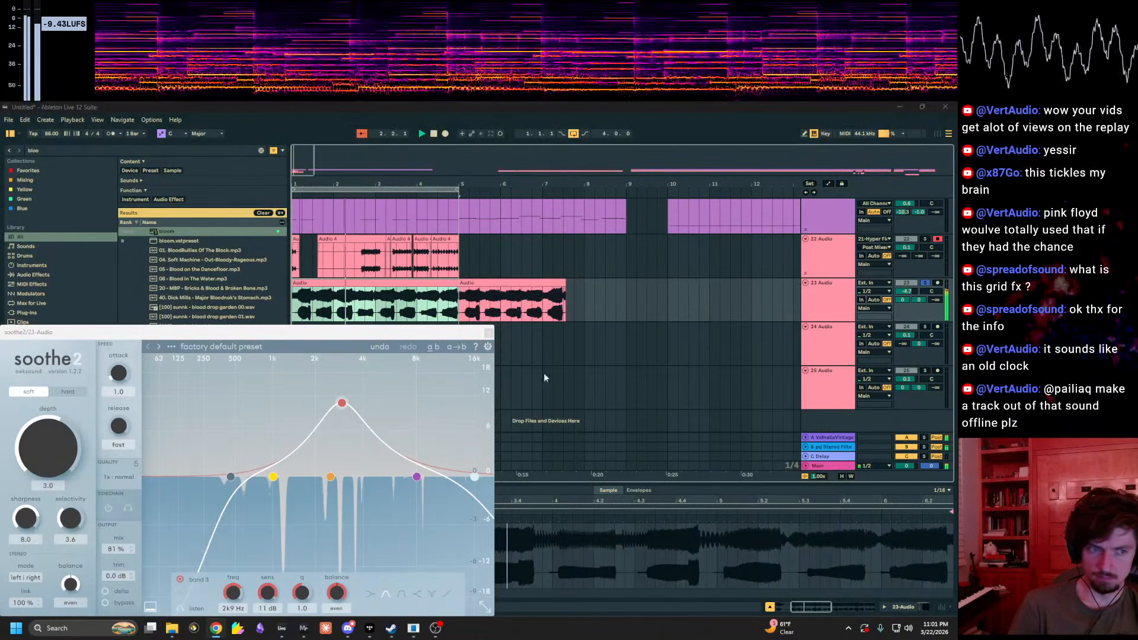
{"action": "left_click_drag", "start_coordinate": [402, 336], "coordinate": [943, 198]}
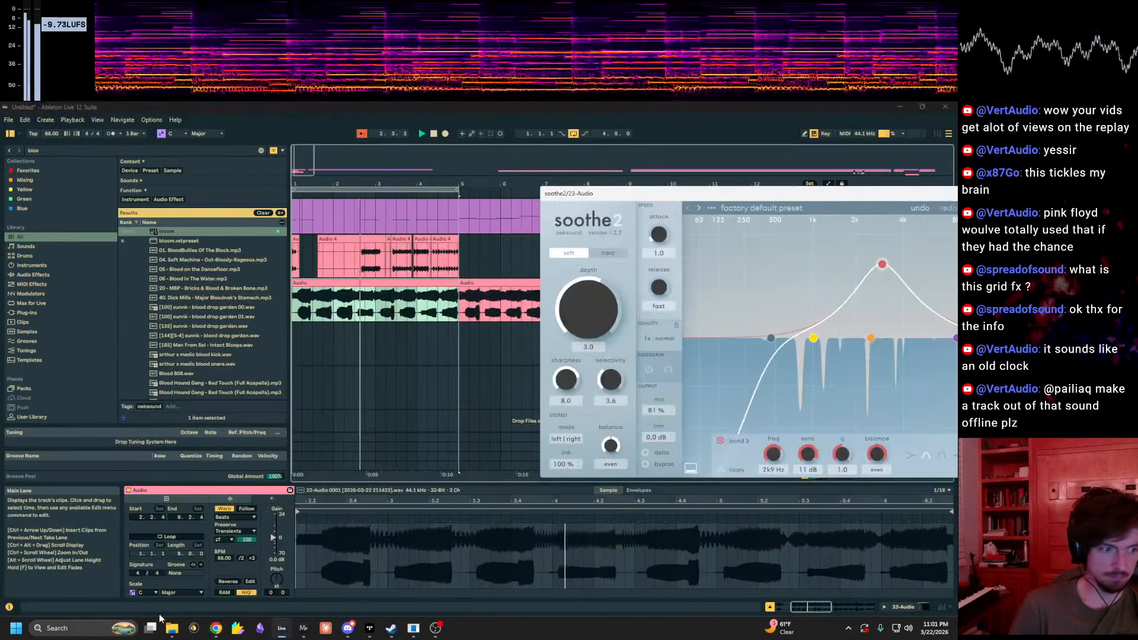
{"action": "left_click", "coordinate": [235, 517]}
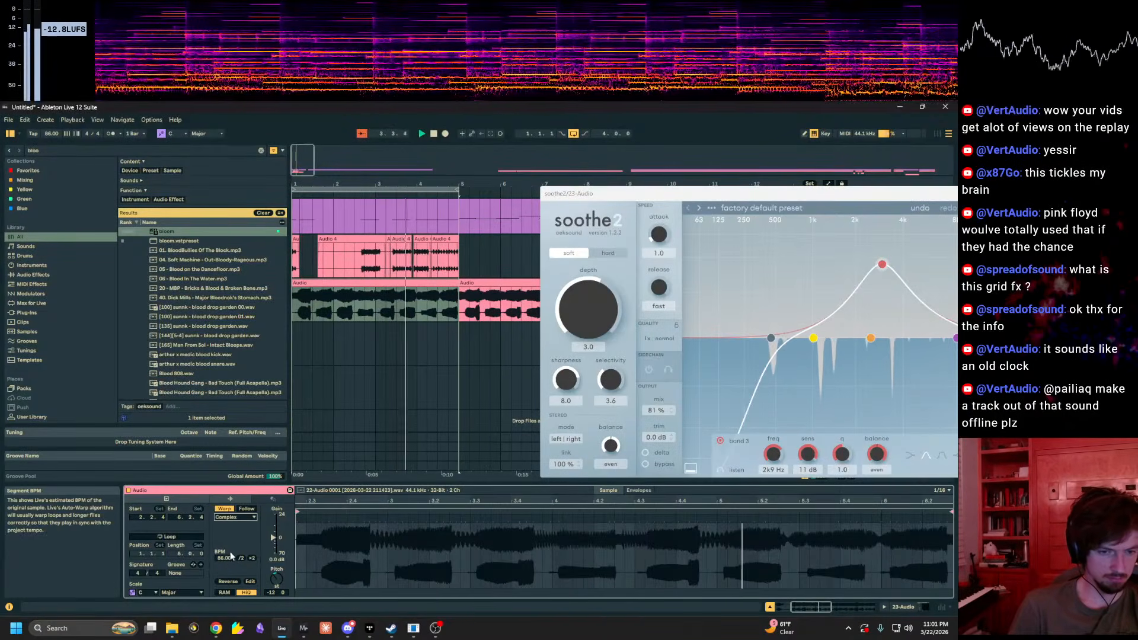
{"action": "left_click", "coordinate": [304, 629]}
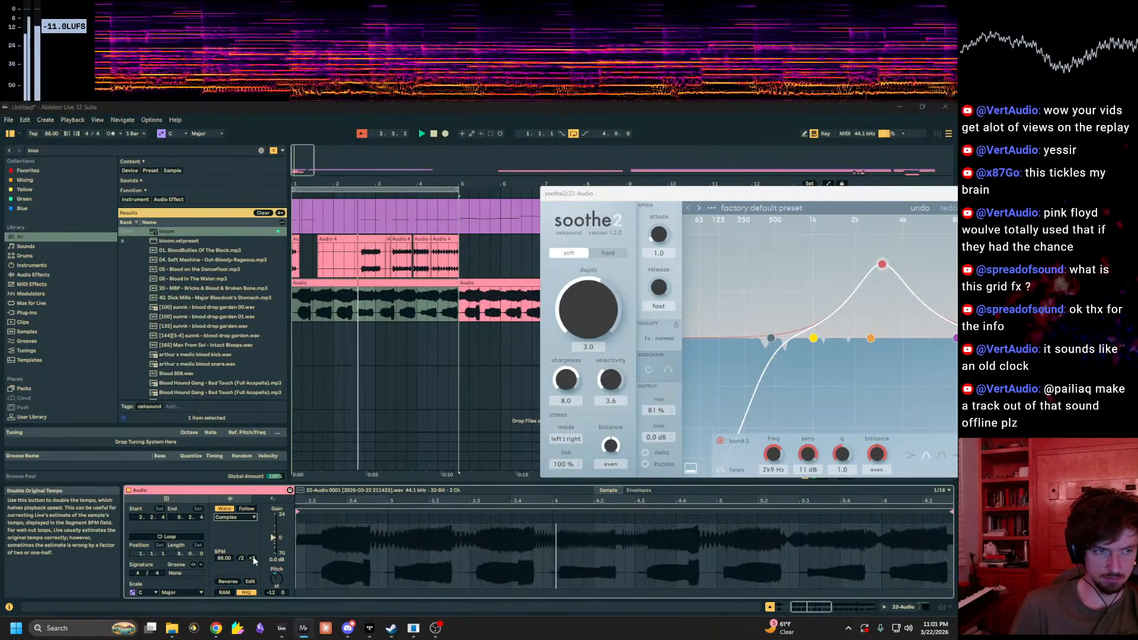
Step: Move the soothe2 window off the arrangement and audition the second 23 Audio clip from 5.1.1
{"action": "left_click_drag", "start_coordinate": [596, 192], "coordinate": [956, 191]}
{"action": "left_click", "coordinate": [459, 314]}
{"action": "key", "text": "space"}
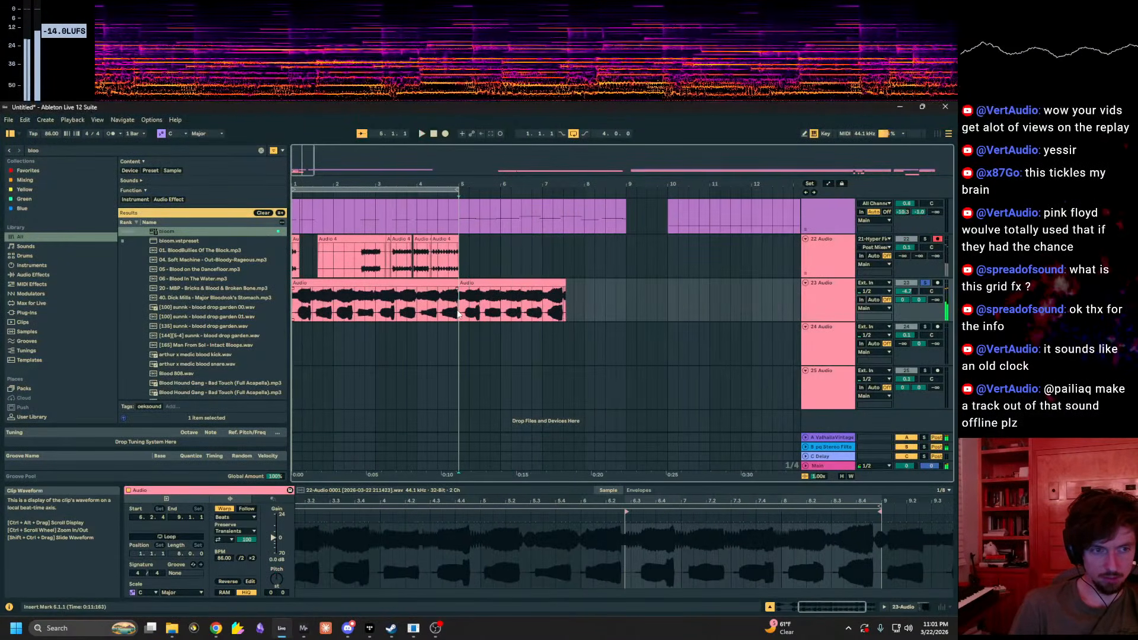
{"action": "key", "text": "space"}
Step: Solo 22 Audio, raise its B send to -3.4 dB, and play its long recording from bar 185
{"action": "left_click_drag", "start_coordinate": [510, 185], "coordinate": [442, 116]}
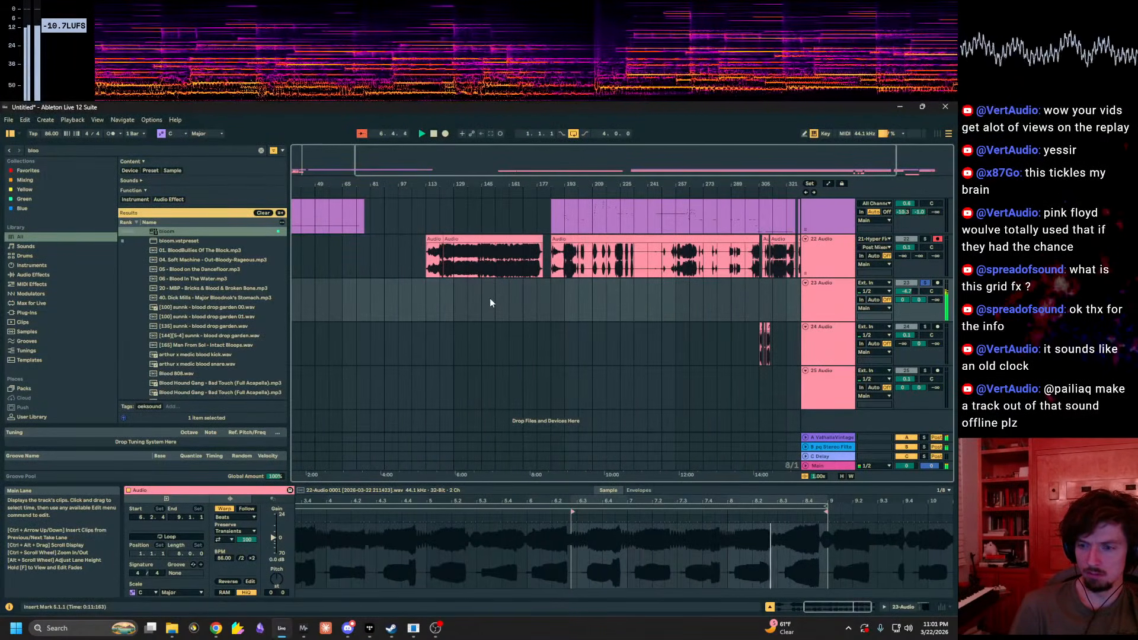
{"action": "left_click", "coordinate": [450, 265]}
{"action": "left_click_drag", "start_coordinate": [533, 184], "coordinate": [483, 183]}
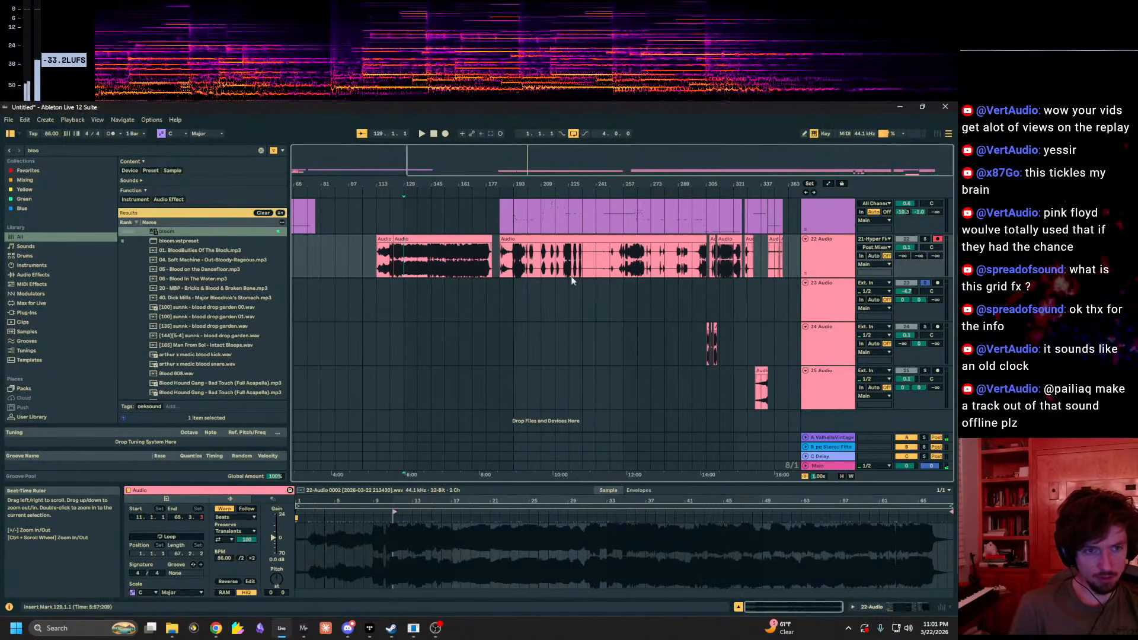
{"action": "left_click", "coordinate": [503, 300]}
{"action": "left_click", "coordinate": [504, 265]}
{"action": "key", "text": "space"}
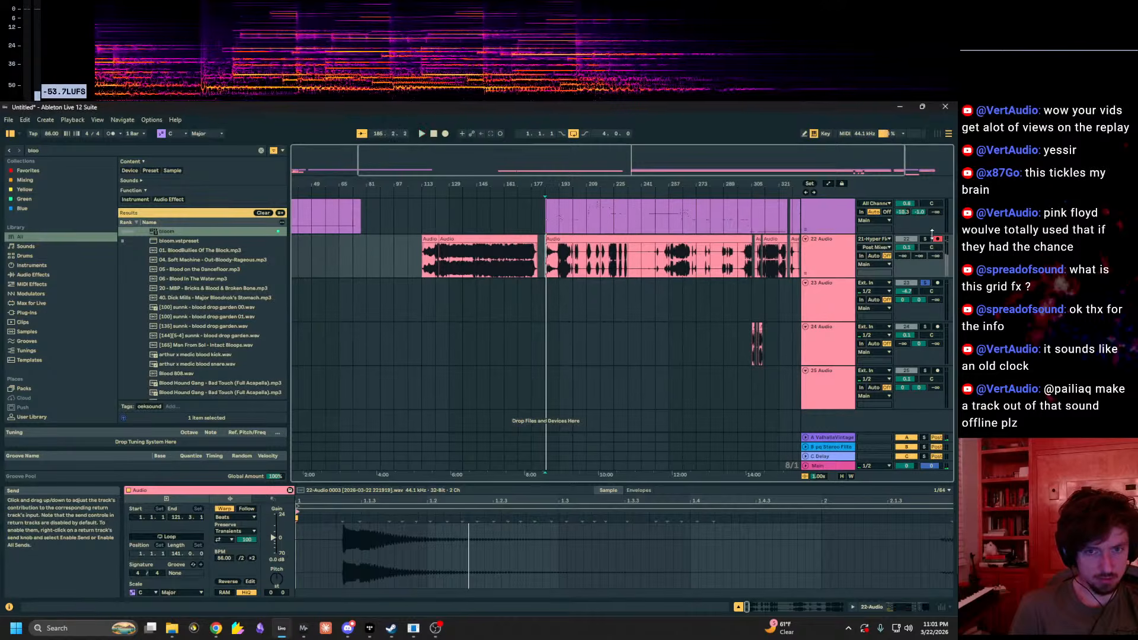
{"action": "double_click", "coordinate": [551, 184]}
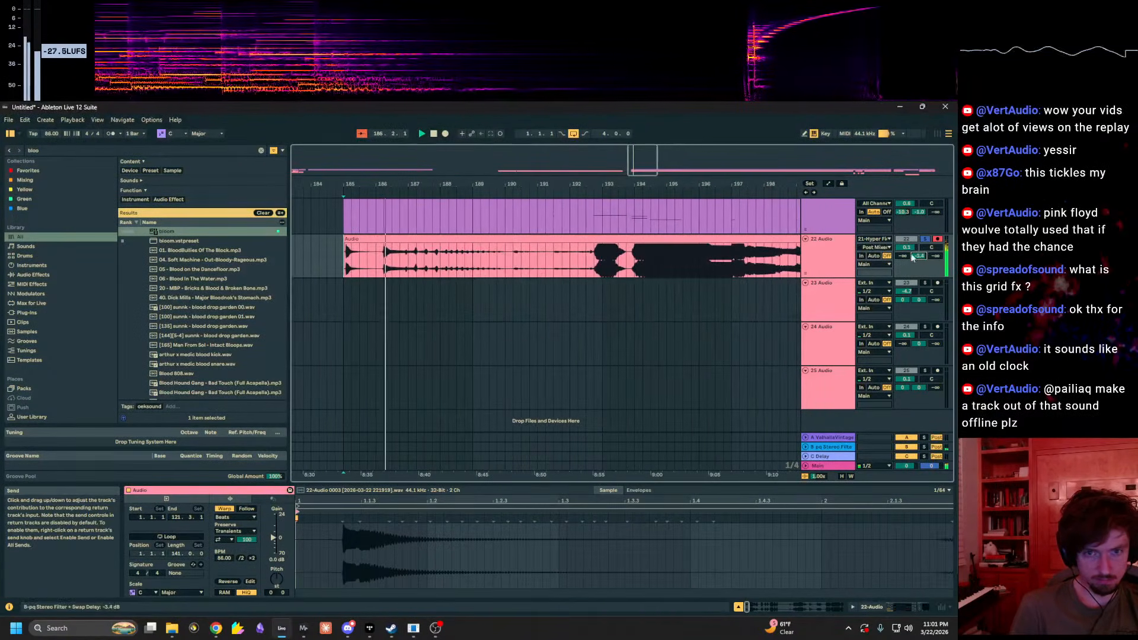
Step: Audition the sweep at 186.2.1 and the opening hit at bar 185 on 22 Audio
{"action": "left_click", "coordinate": [384, 267]}
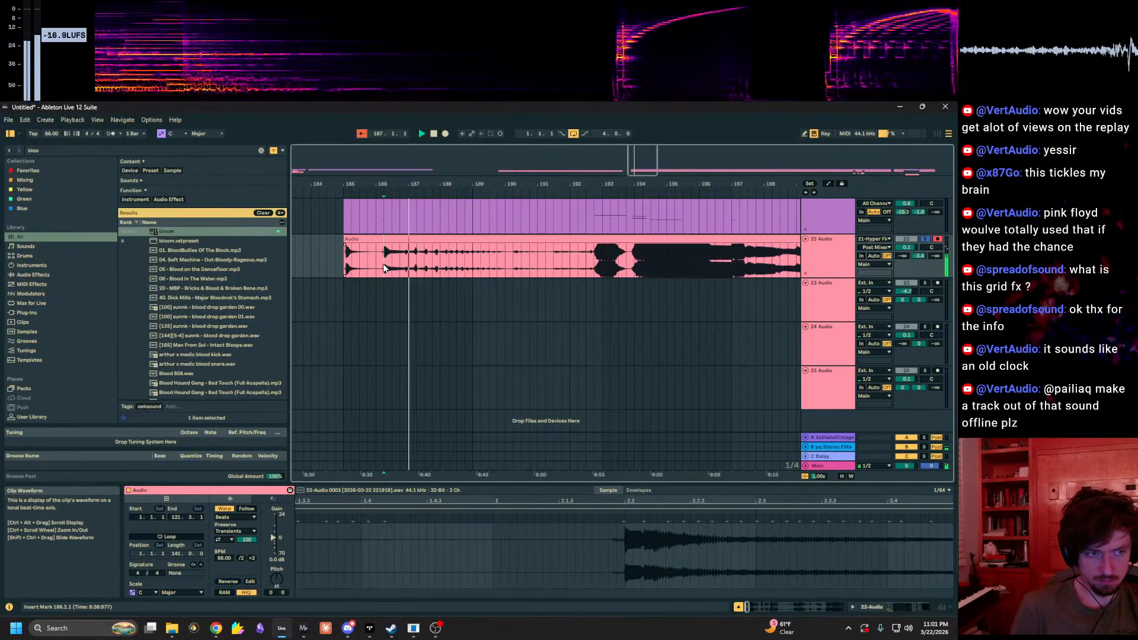
{"action": "left_click_drag", "start_coordinate": [400, 183], "coordinate": [485, 214]}
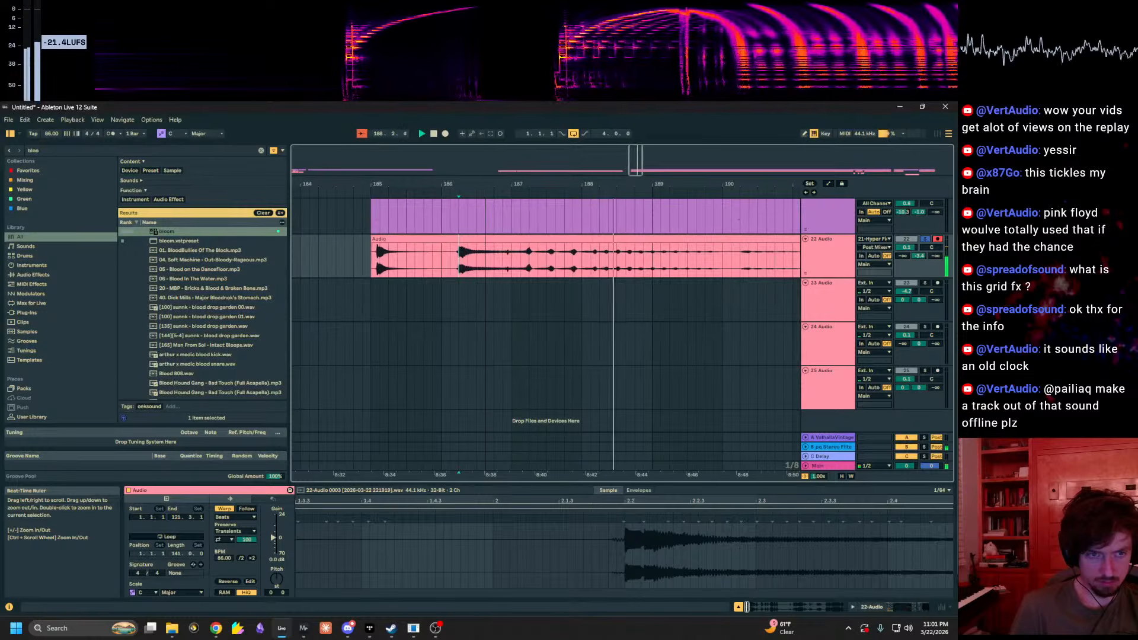
{"action": "left_click", "coordinate": [373, 270]}
{"action": "key", "text": "space"}
{"action": "key", "text": "space"}
{"action": "left_click", "coordinate": [611, 268]}
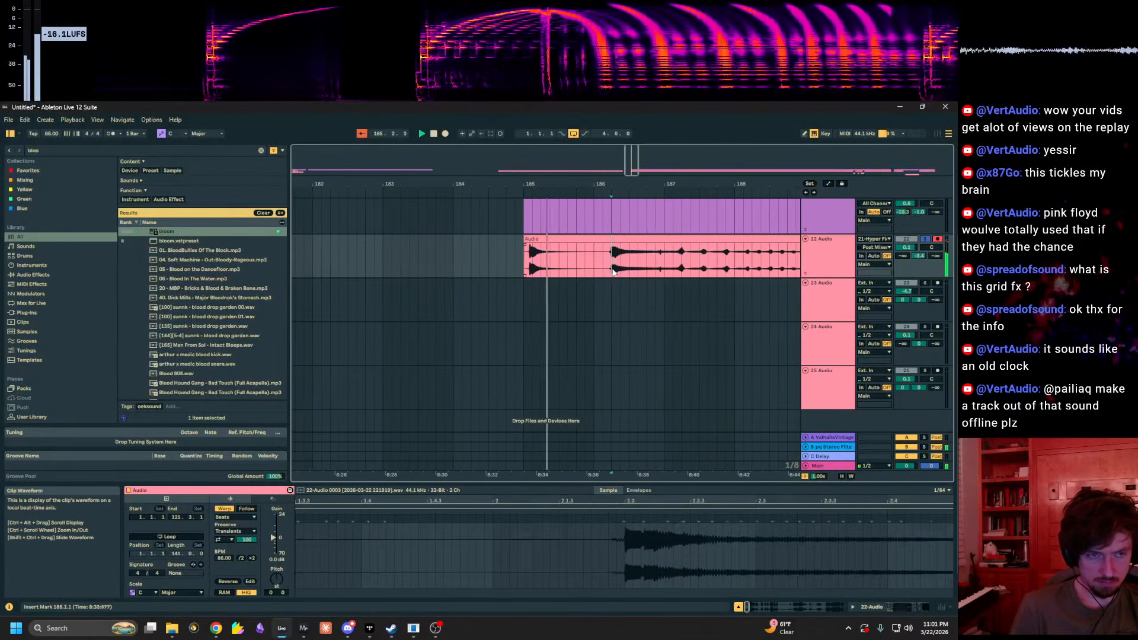
Step: Split the opening hit from 185.1.1 to 186.1.3 into its own clip and shift it earlier to 184.3.3
{"action": "left_click_drag", "start_coordinate": [607, 266], "coordinate": [529, 262]}
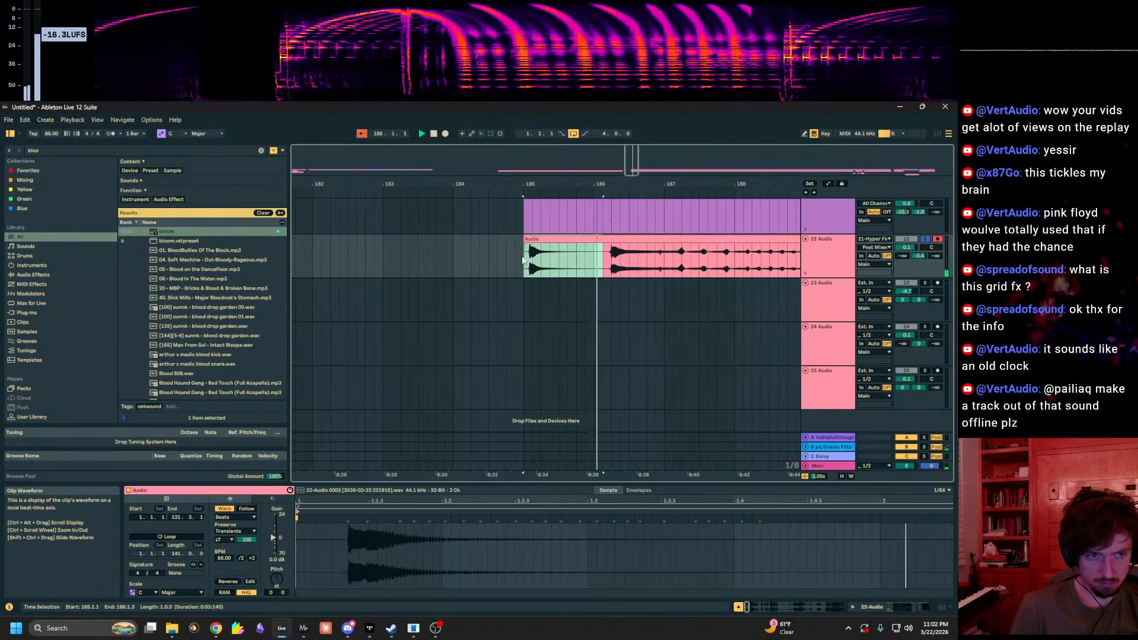
{"action": "left_click", "coordinate": [622, 241]}
{"action": "key", "text": "space"}
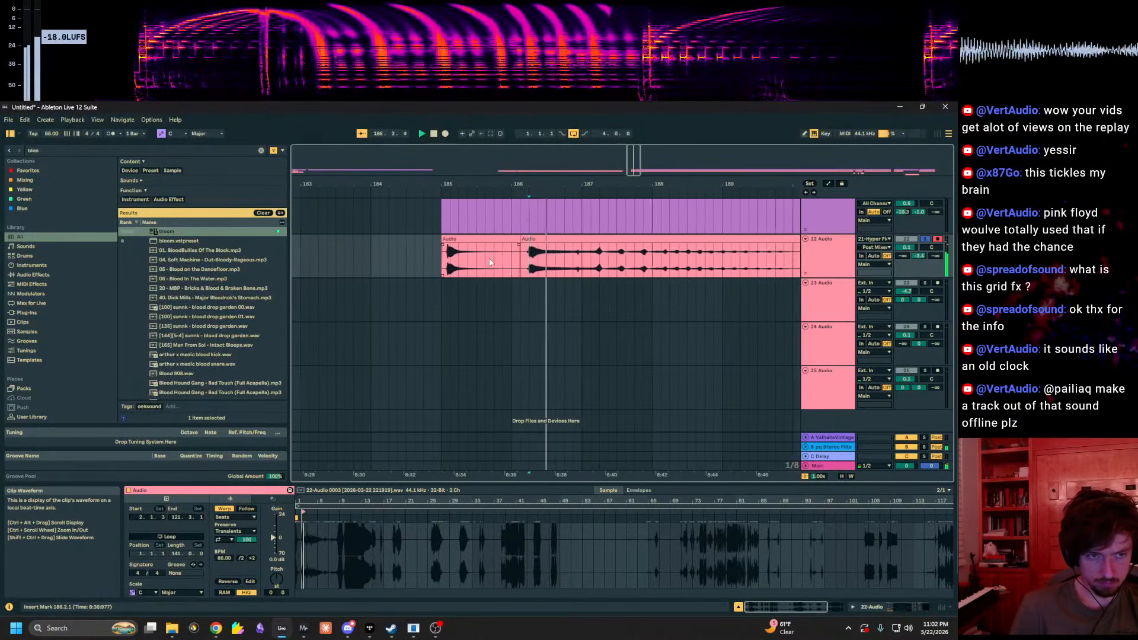
{"action": "left_click_drag", "start_coordinate": [434, 251], "coordinate": [396, 251]}
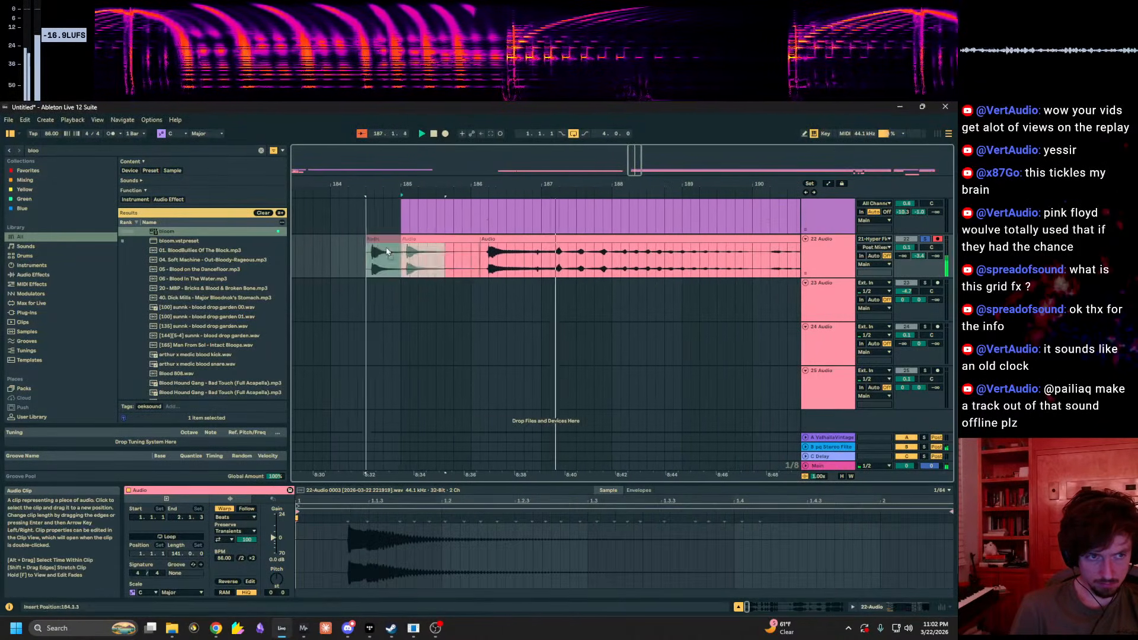
Step: Listen further through the 22 Audio recording, skipping ahead from bar 186 past the swells around bars 192 to 194
{"action": "scroll", "coordinate": [584, 255], "scroll_direction": "right", "scroll_amount": 5}
{"action": "left_click", "coordinate": [479, 262]}
{"action": "key", "text": "space"}
{"action": "key", "text": "space"}
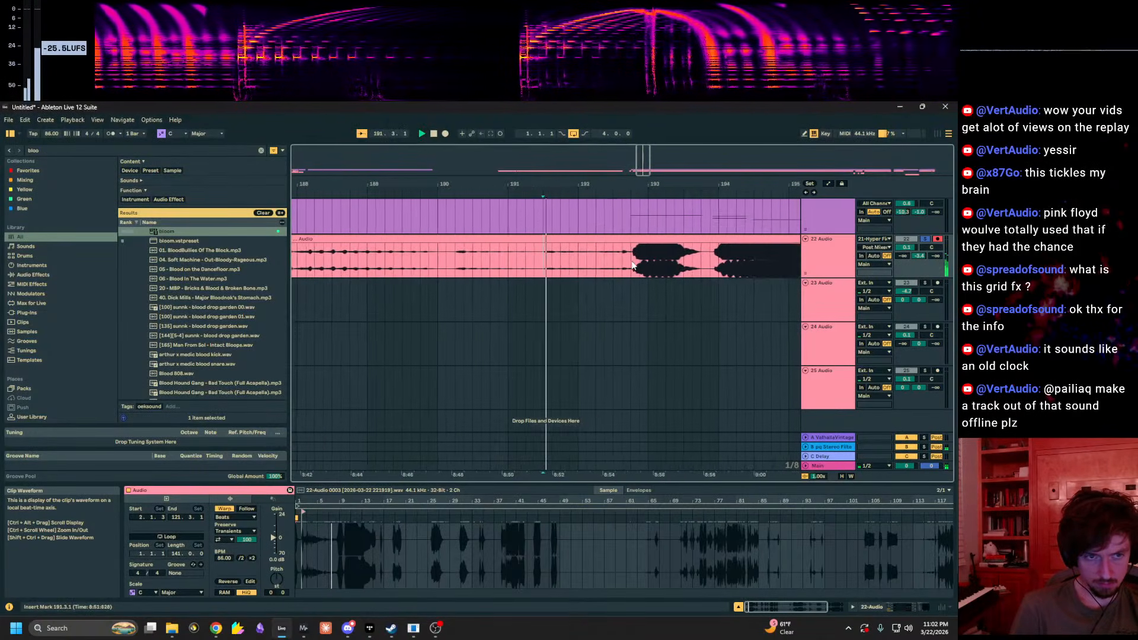
{"action": "left_click_drag", "start_coordinate": [623, 184], "coordinate": [409, 211]}
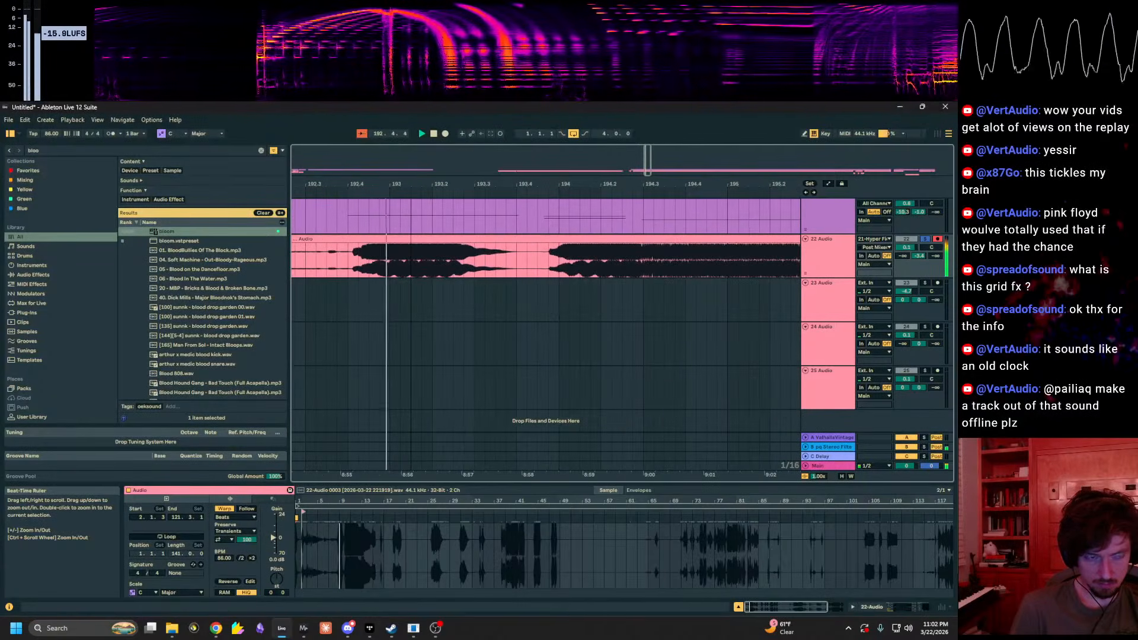
{"action": "left_click_drag", "start_coordinate": [646, 184], "coordinate": [336, 187]}
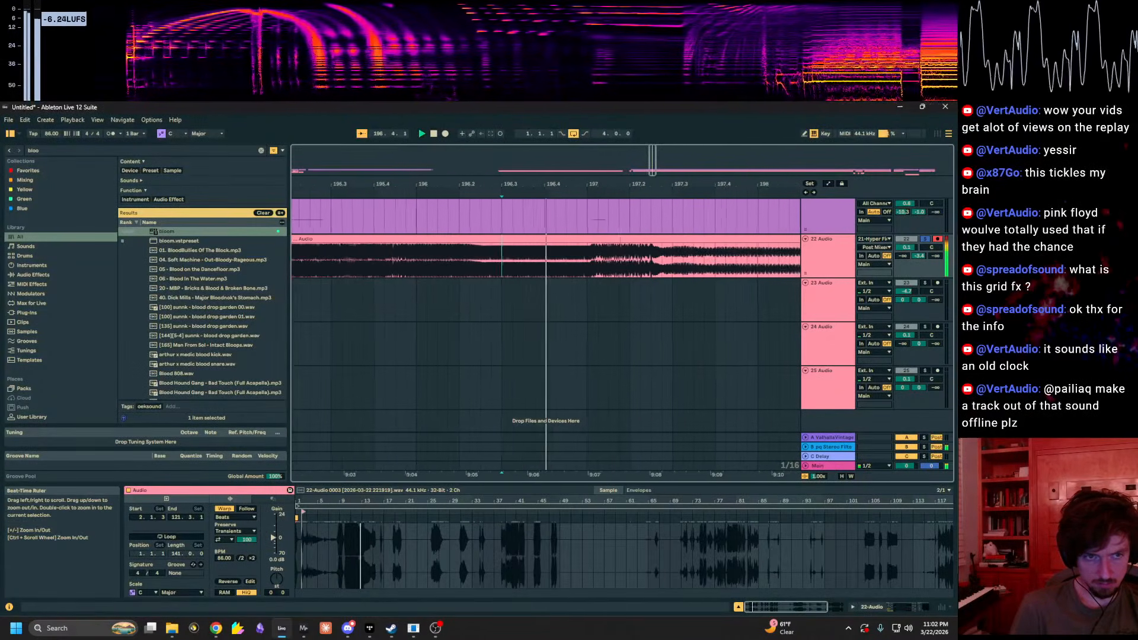
Step: Split out the short hit at 200.3.1 as a half-bar clip and continue auditioning from 202.4.1
{"action": "left_click_drag", "start_coordinate": [620, 185], "coordinate": [292, 184]}
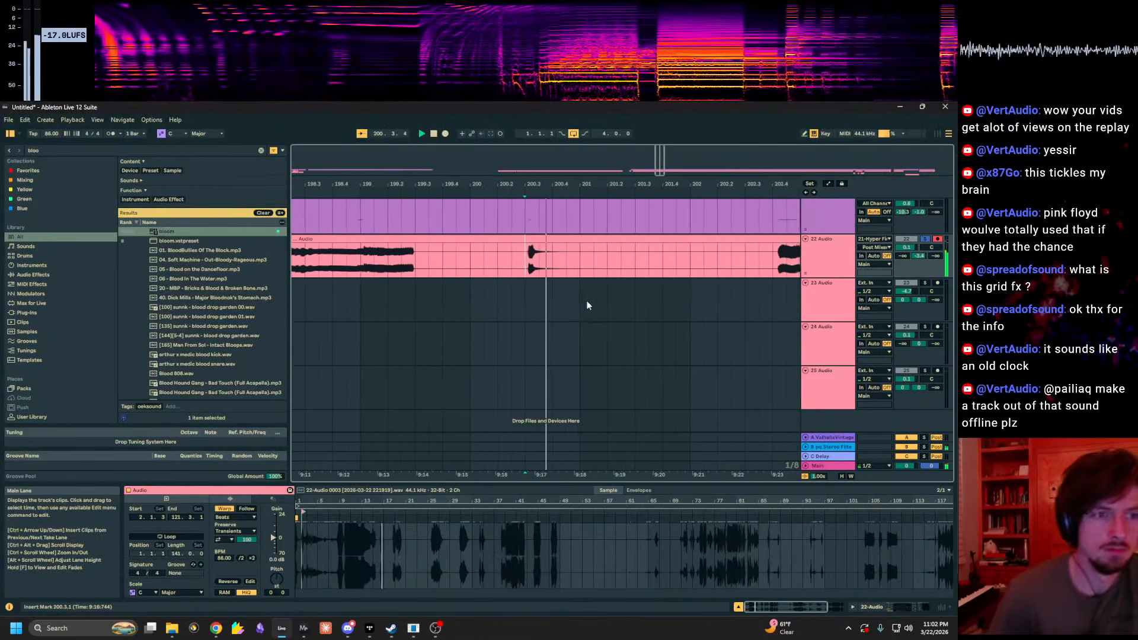
{"action": "left_click", "coordinate": [543, 247]}
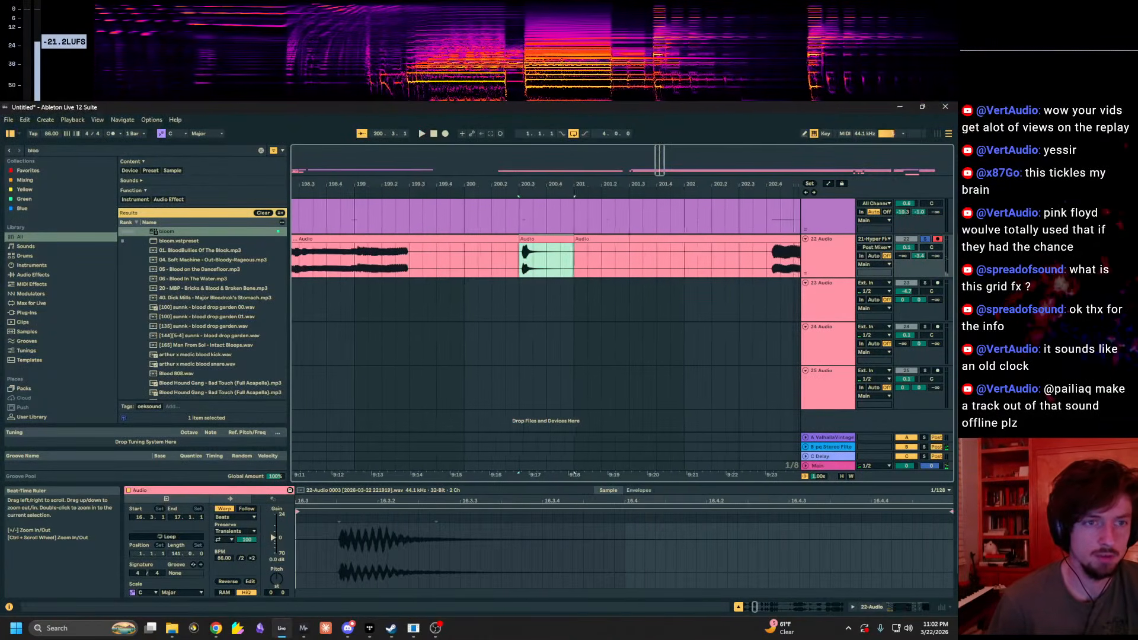
{"action": "left_click_drag", "start_coordinate": [735, 185], "coordinate": [564, 185]}
{"action": "left_click", "coordinate": [597, 268]}
{"action": "key", "text": "space"}
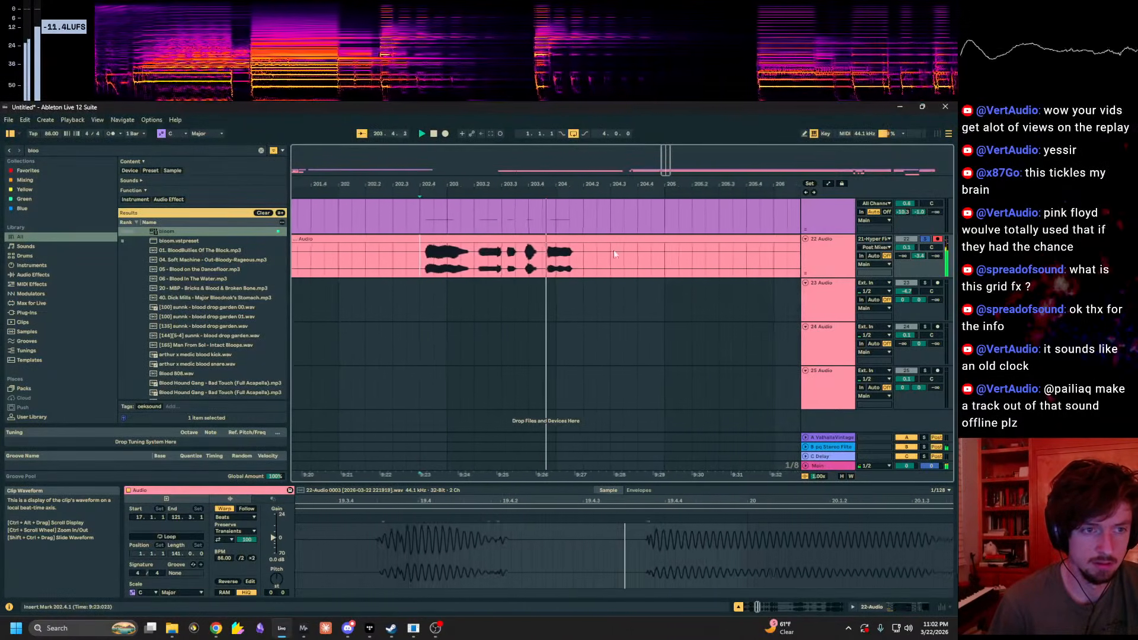
Step: Audition the rest of the recording up to about bar 218 and turn off warping on its clip
{"action": "left_click_drag", "start_coordinate": [673, 184], "coordinate": [370, 183]}
{"action": "left_click", "coordinate": [614, 260]}
{"action": "key", "text": "space"}
{"action": "key", "text": "space"}
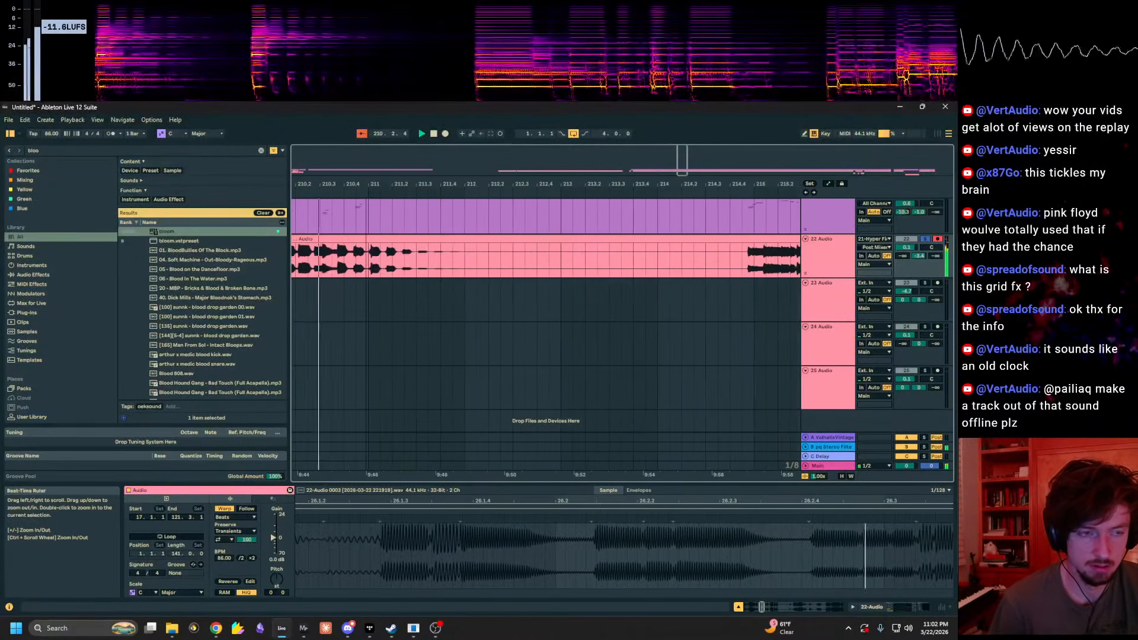
{"action": "left_click_drag", "start_coordinate": [731, 183], "coordinate": [268, 181]}
{"action": "left_click", "coordinate": [591, 259]}
{"action": "key", "text": "space"}
{"action": "key", "text": "space"}
Step: Audition the two short hits around bars 218 and 219 in the 22 Audio recording
{"action": "left_click", "coordinate": [638, 260]}
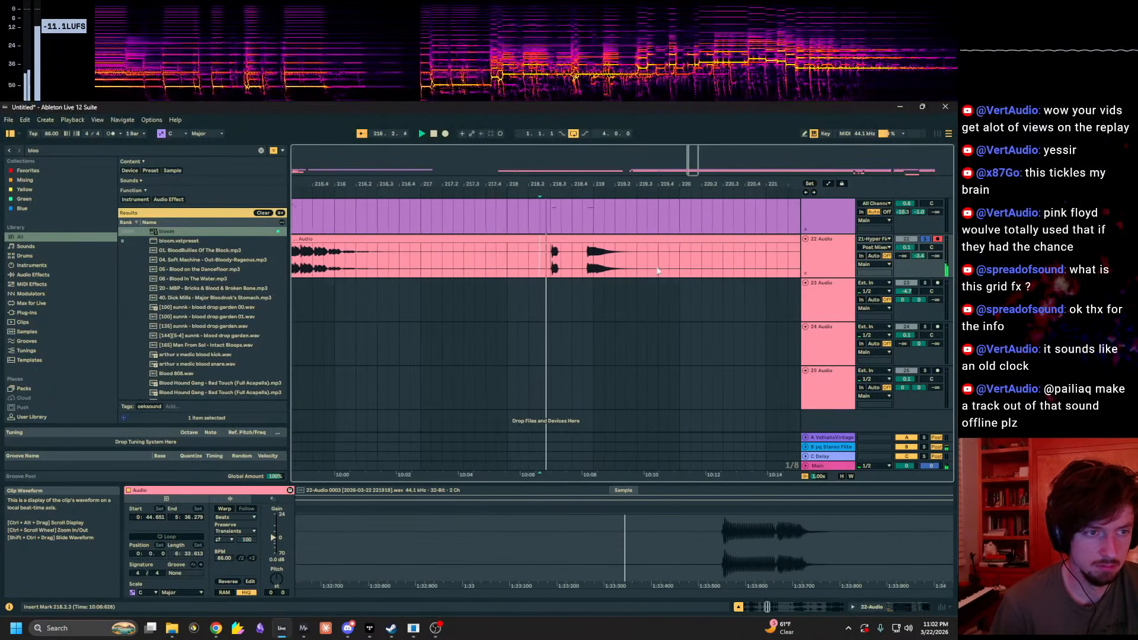
{"action": "left_click", "coordinate": [623, 270]}
{"action": "left_click_drag", "start_coordinate": [573, 261], "coordinate": [658, 250]}
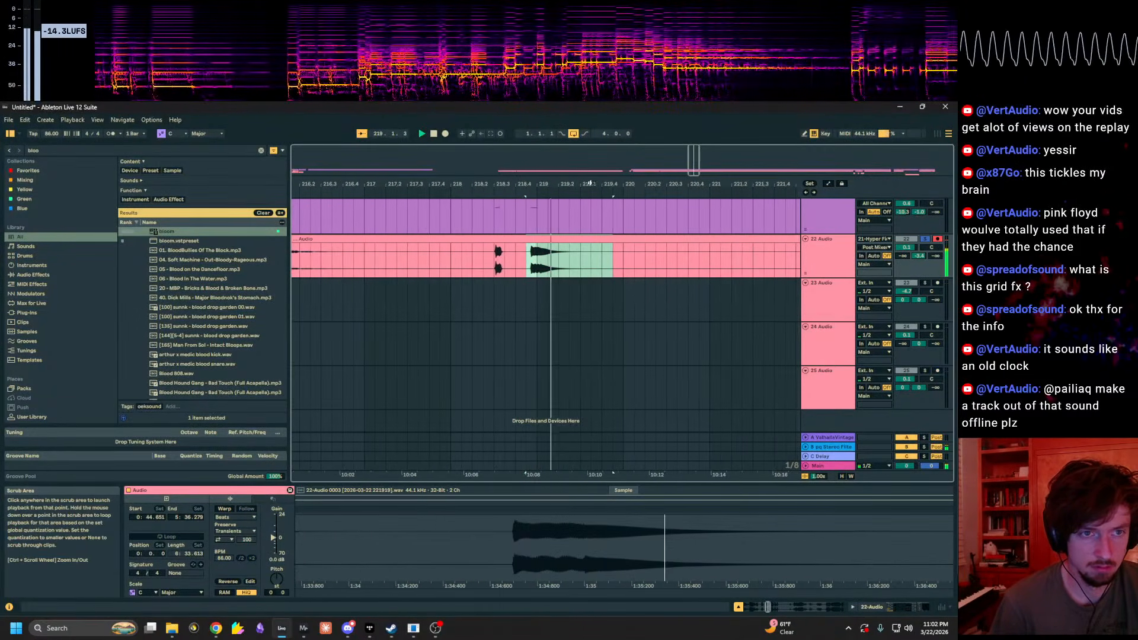
{"action": "key", "text": "space"}
{"action": "left_click_drag", "start_coordinate": [701, 188], "coordinate": [332, 172]}
{"action": "left_click", "coordinate": [414, 269]}
{"action": "key", "text": "space"}
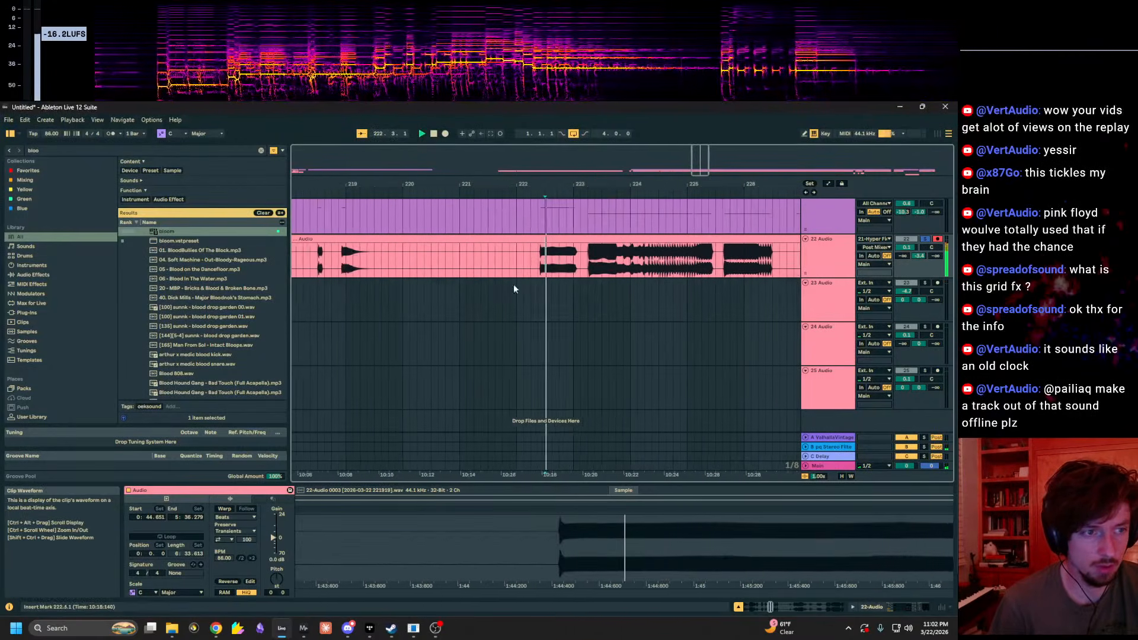
Step: Skip through the sustained sounds in the 22 Audio recording, listening from 222.3.1, 223.3.3 and 228.4.1
{"action": "left_click", "coordinate": [582, 272]}
{"action": "key", "text": "space"}
{"action": "key", "text": "space"}
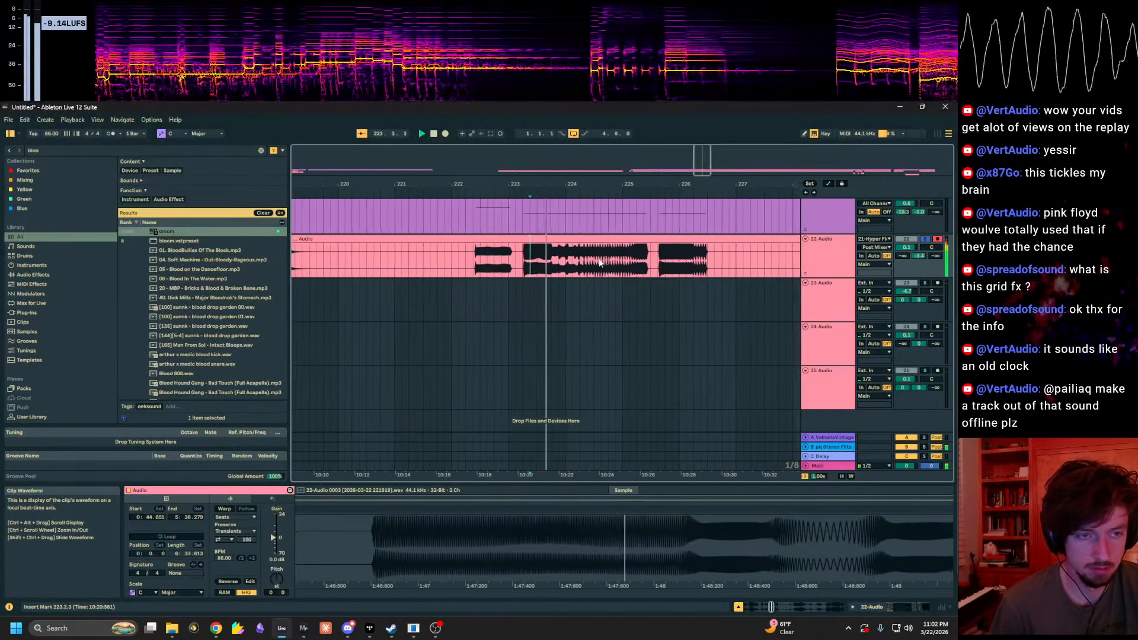
{"action": "left_click", "coordinate": [594, 264]}
{"action": "key", "text": "space"}
{"action": "key", "text": "space"}
{"action": "left_click", "coordinate": [761, 261]}
{"action": "key", "text": "space"}
{"action": "key", "text": "space"}
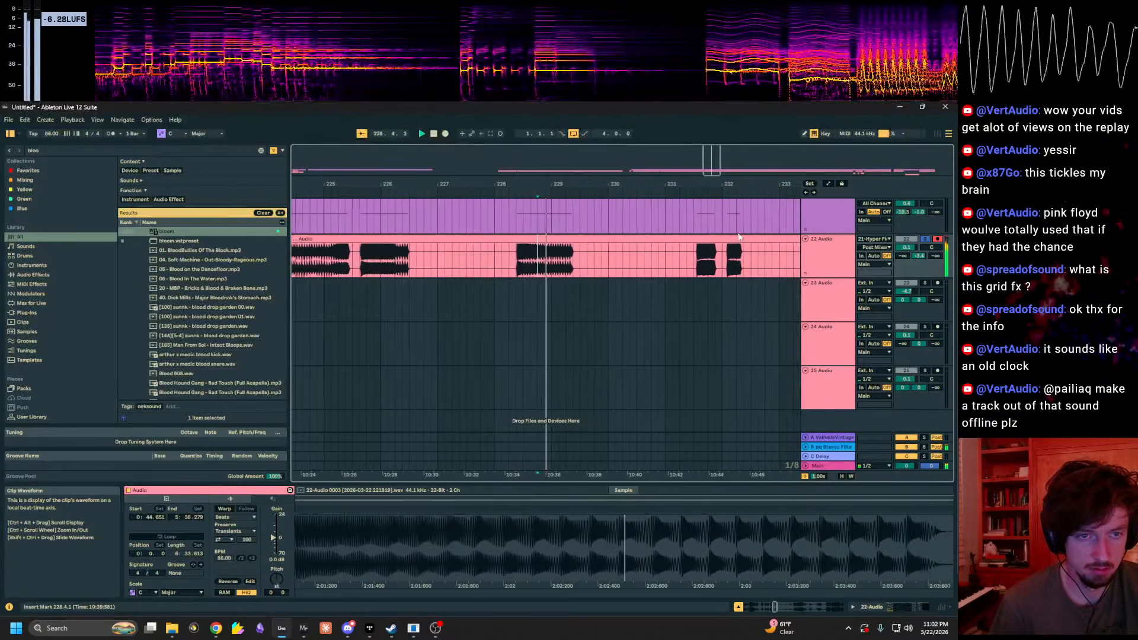
Step: Listen to the pair of short bursts around bar 232 and move on past bar 240
{"action": "left_click", "coordinate": [732, 257]}
{"action": "key", "text": "space"}
{"action": "key", "text": "space"}
{"action": "key", "text": "space"}
{"action": "left_click_drag", "start_coordinate": [721, 186], "coordinate": [204, 169]}
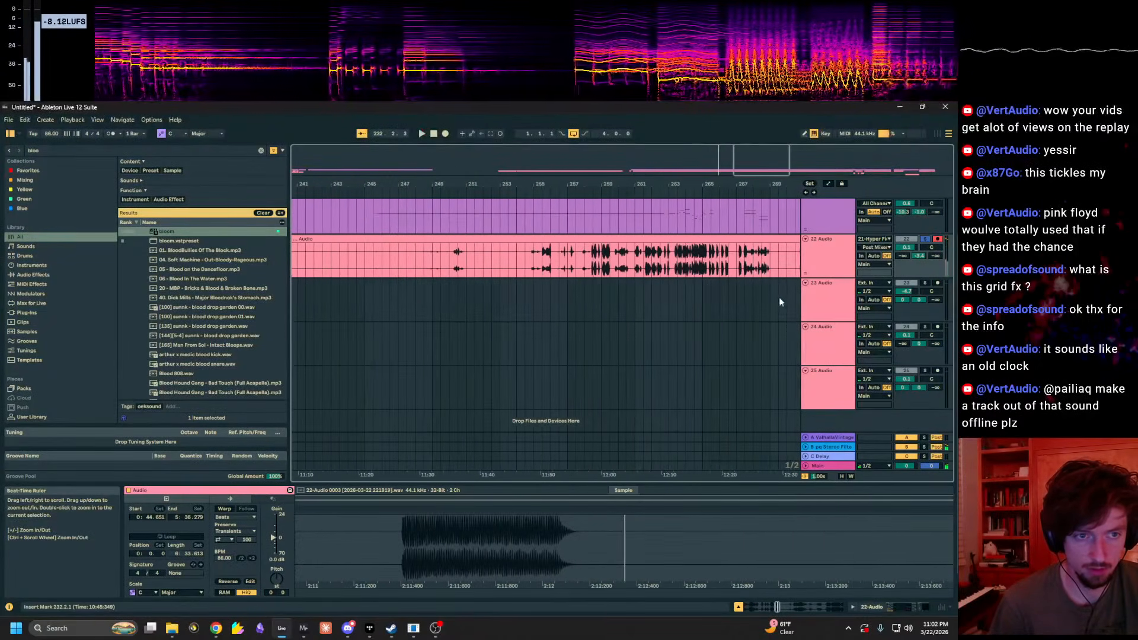
Step: Audition the short hits around bar 250 and split them out as their own clip onto a new audio track
{"action": "left_click", "coordinate": [459, 191]}
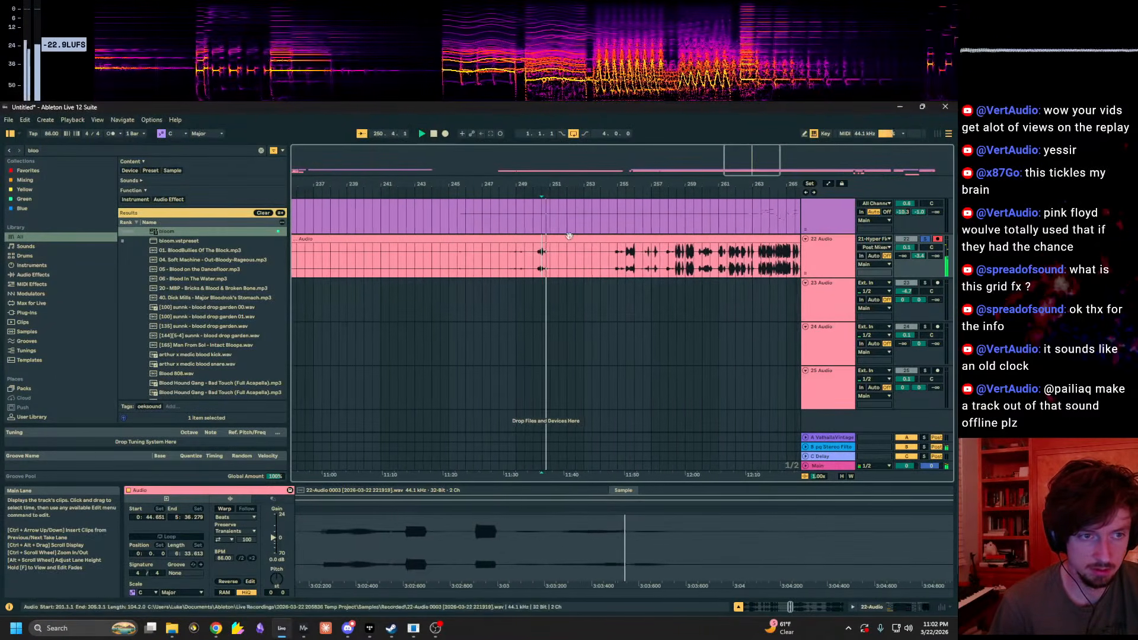
{"action": "left_click_drag", "start_coordinate": [535, 185], "coordinate": [530, 249]}
{"action": "left_click", "coordinate": [515, 272]}
{"action": "key", "text": "space"}
{"action": "key", "text": "space"}
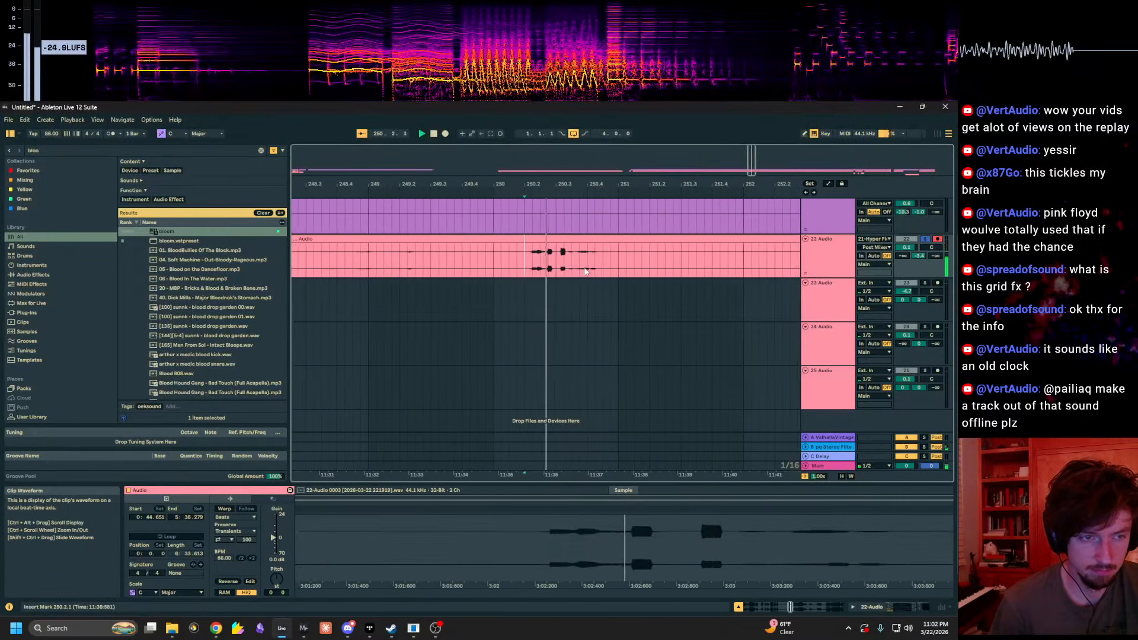
{"action": "key", "text": "space"}
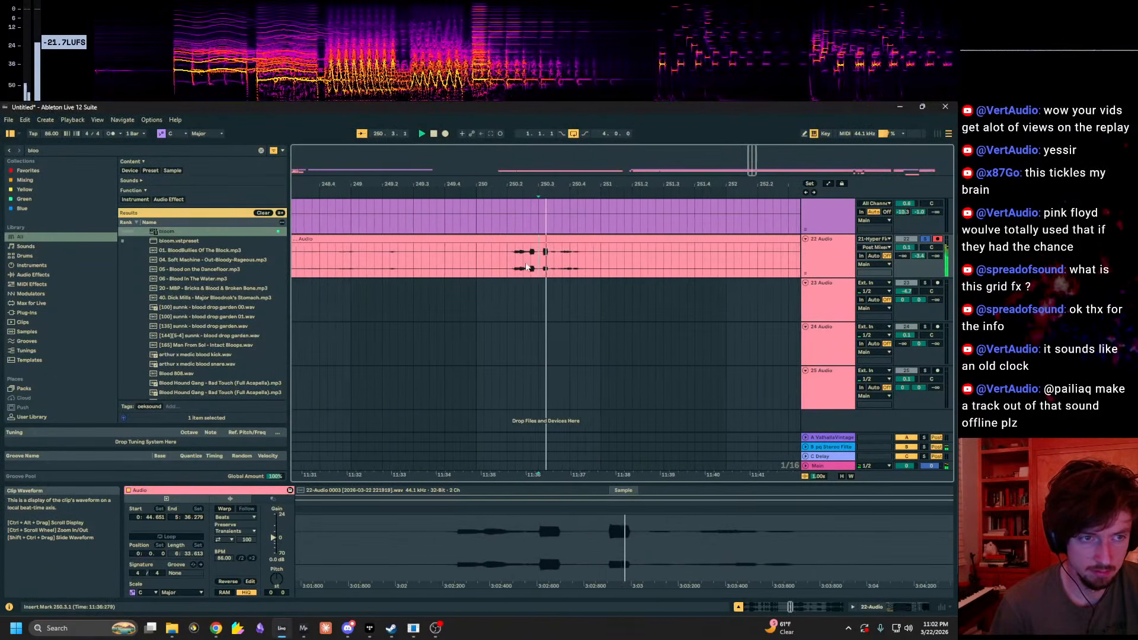
{"action": "left_click_drag", "start_coordinate": [513, 261], "coordinate": [619, 176]}
Step: Audition the quiet glitchy phrases of the 22 Audio recording between bars 255 and 259
{"action": "left_click_drag", "start_coordinate": [753, 161], "coordinate": [760, 162]}
{"action": "left_click", "coordinate": [516, 239]}
{"action": "key", "text": "space"}
{"action": "key", "text": "space"}
{"action": "left_click", "coordinate": [532, 240]}
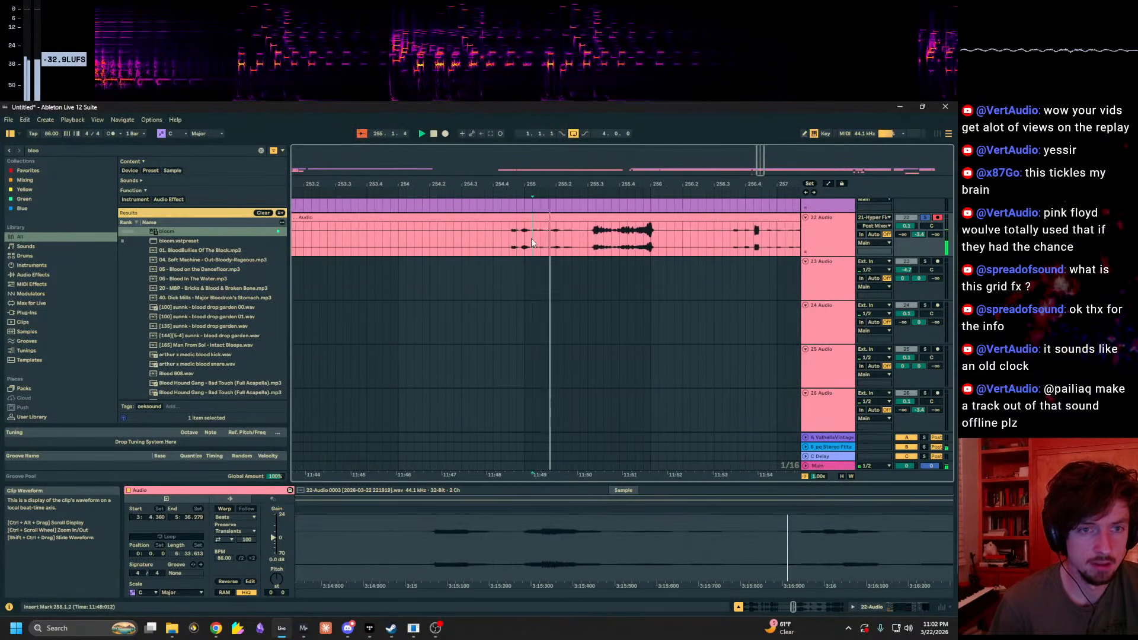
{"action": "left_click", "coordinate": [601, 245]}
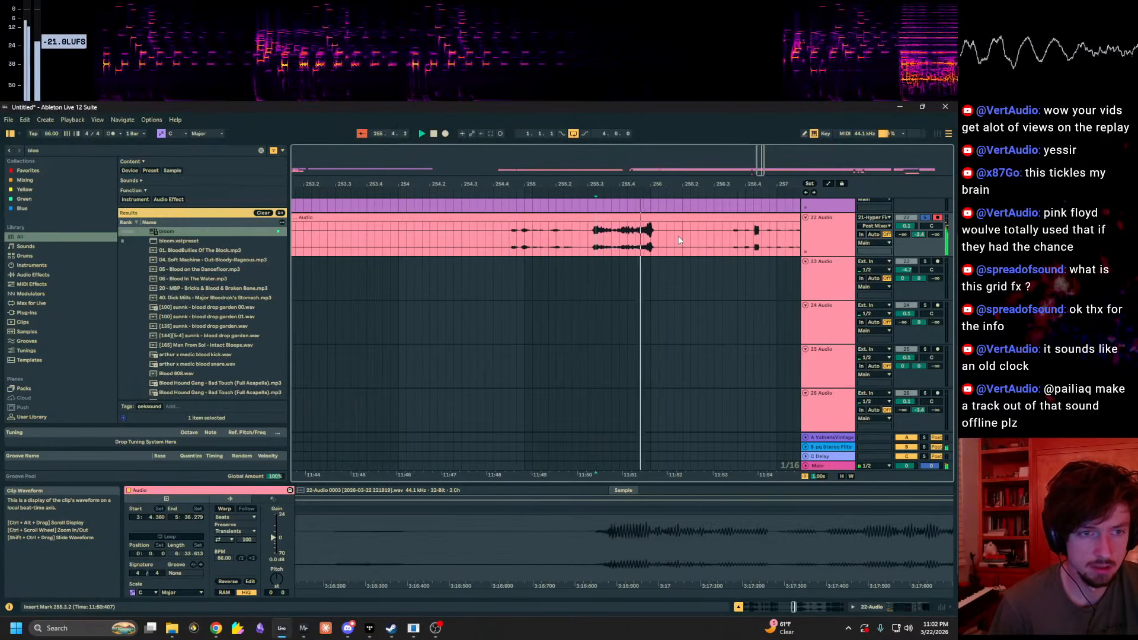
{"action": "left_click", "coordinate": [417, 249]}
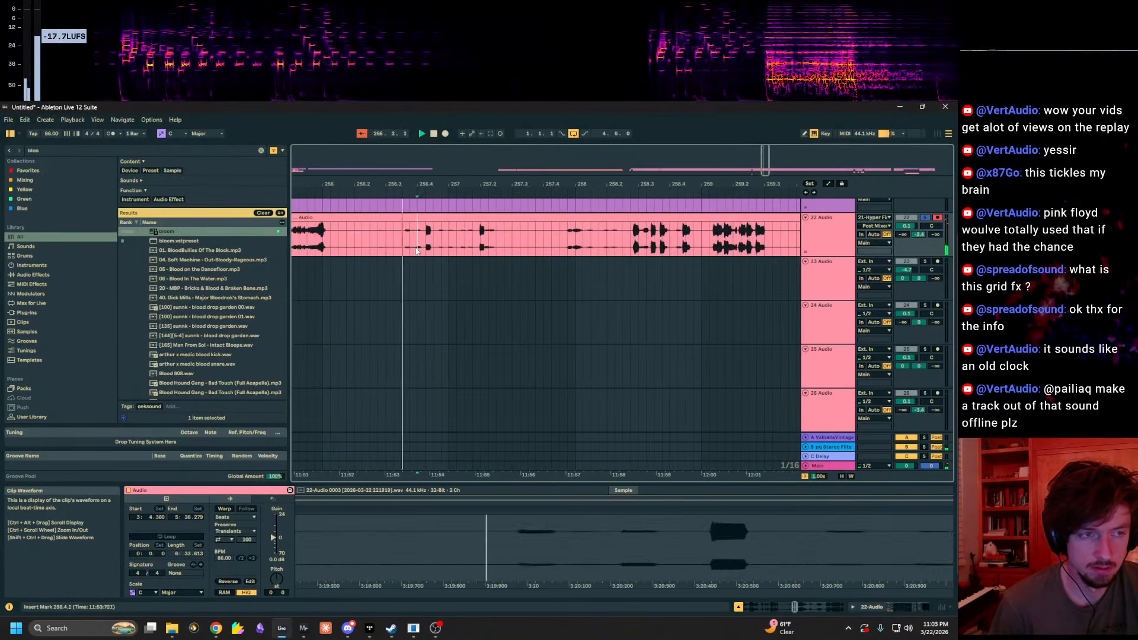
{"action": "left_click", "coordinate": [568, 249]}
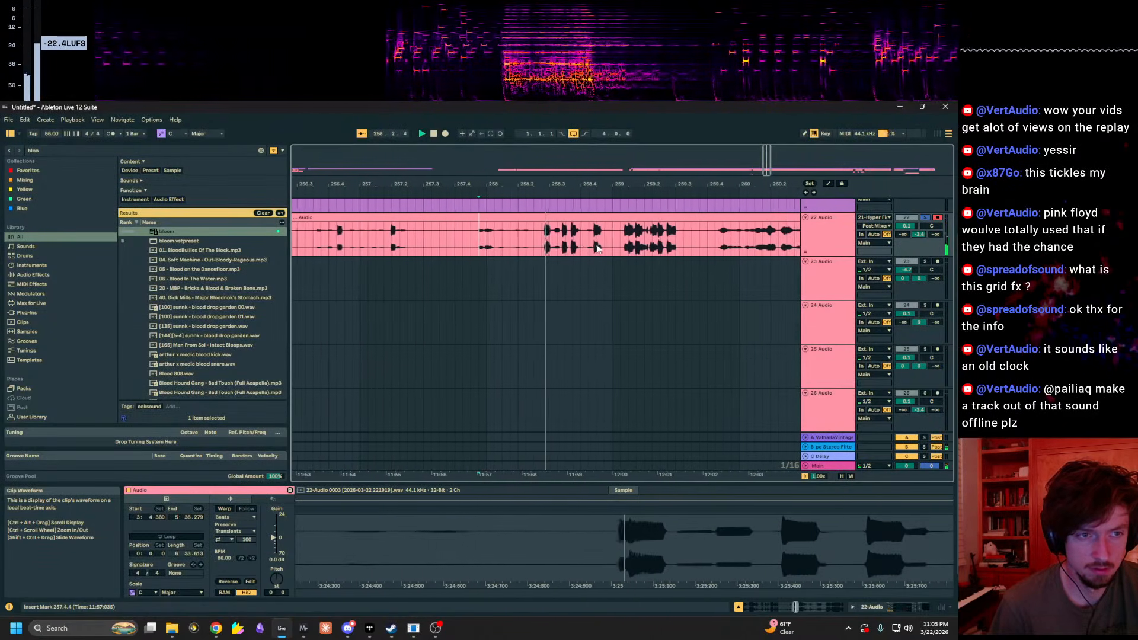
{"action": "left_click", "coordinate": [555, 250]}
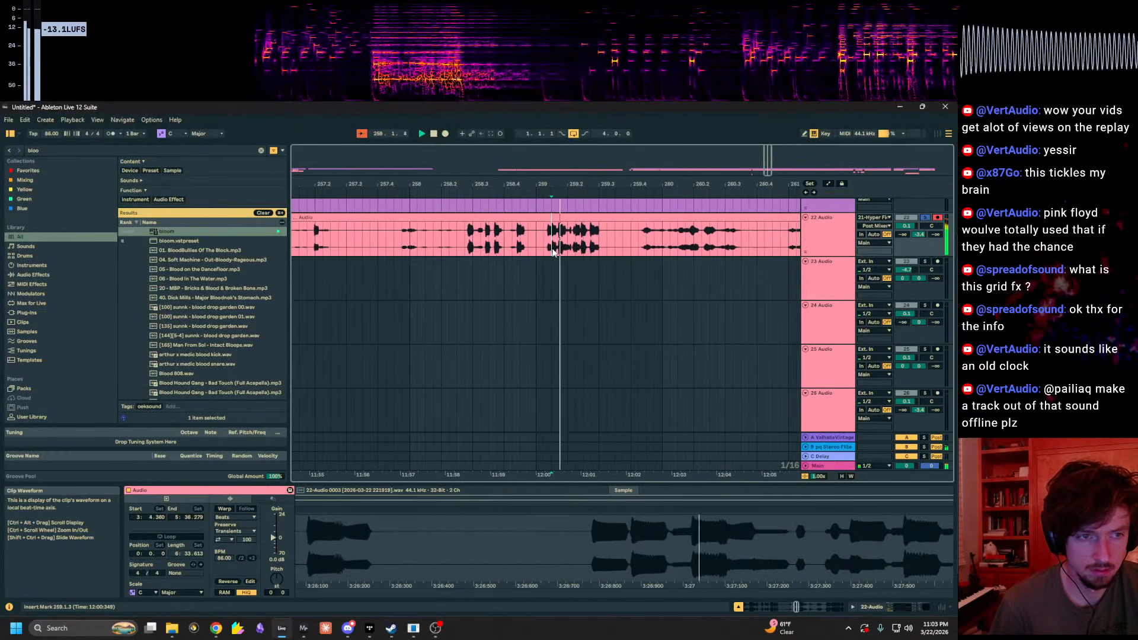
Step: Show the track's effect devices and continue auditioning the dense phrases from bar 261 to about bar 268
{"action": "left_click", "coordinate": [894, 606]}
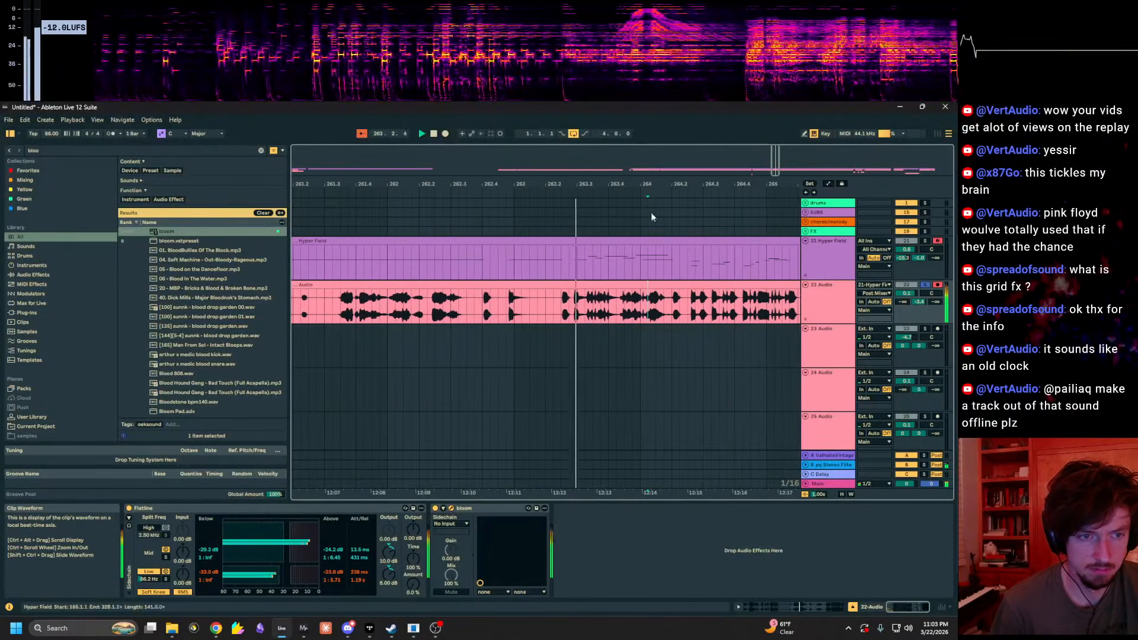
{"action": "left_click_drag", "start_coordinate": [638, 182], "coordinate": [310, 179]}
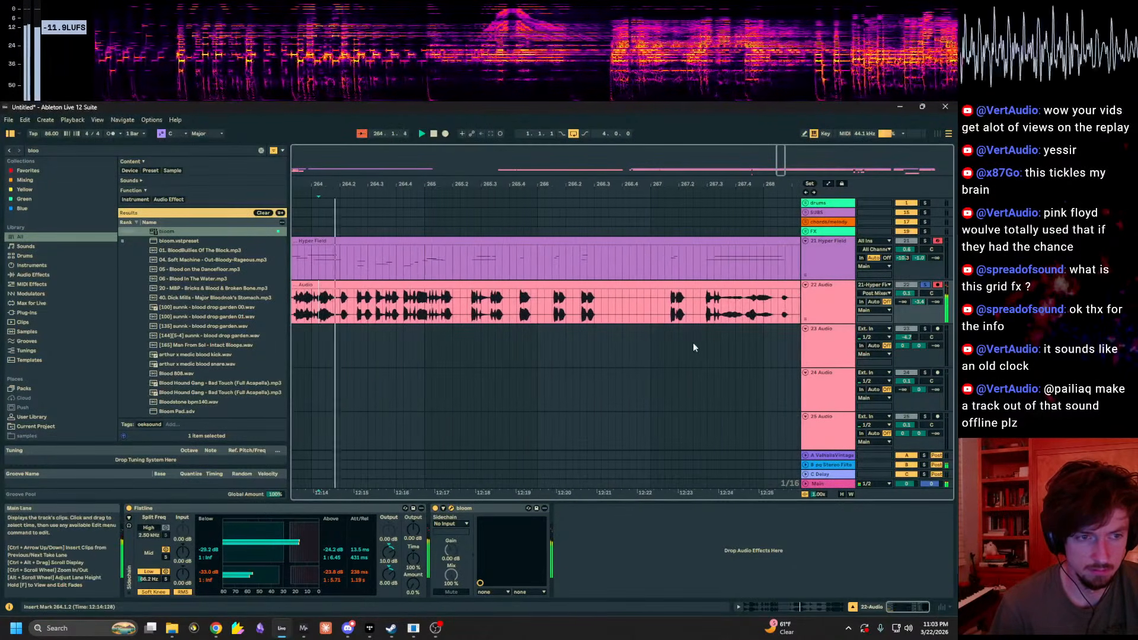
{"action": "left_click", "coordinate": [686, 311]}
{"action": "key", "text": "space"}
{"action": "key", "text": "space"}
{"action": "left_click", "coordinate": [674, 311]}
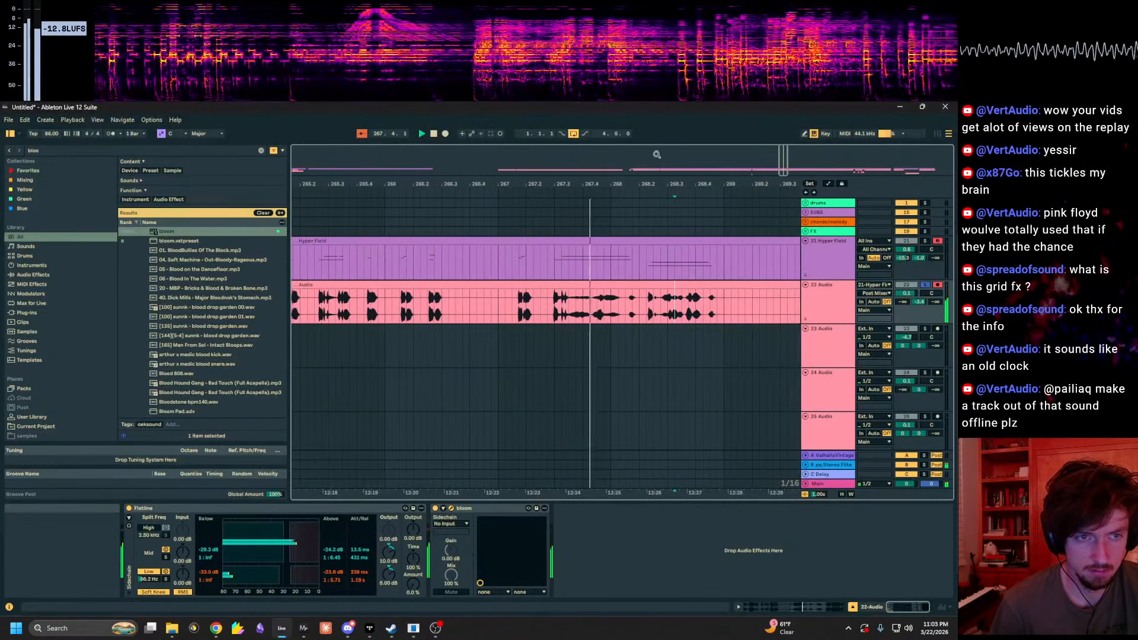
{"action": "left_click_drag", "start_coordinate": [660, 183], "coordinate": [378, 183]}
{"action": "key", "text": "space"}
Step: Skip ahead to audition the sustained tones around bars 288 to 294 and the passage from about bar 302
{"action": "left_click_drag", "start_coordinate": [754, 185], "coordinate": [59, 185]}
{"action": "left_click_drag", "start_coordinate": [415, 185], "coordinate": [355, 116]}
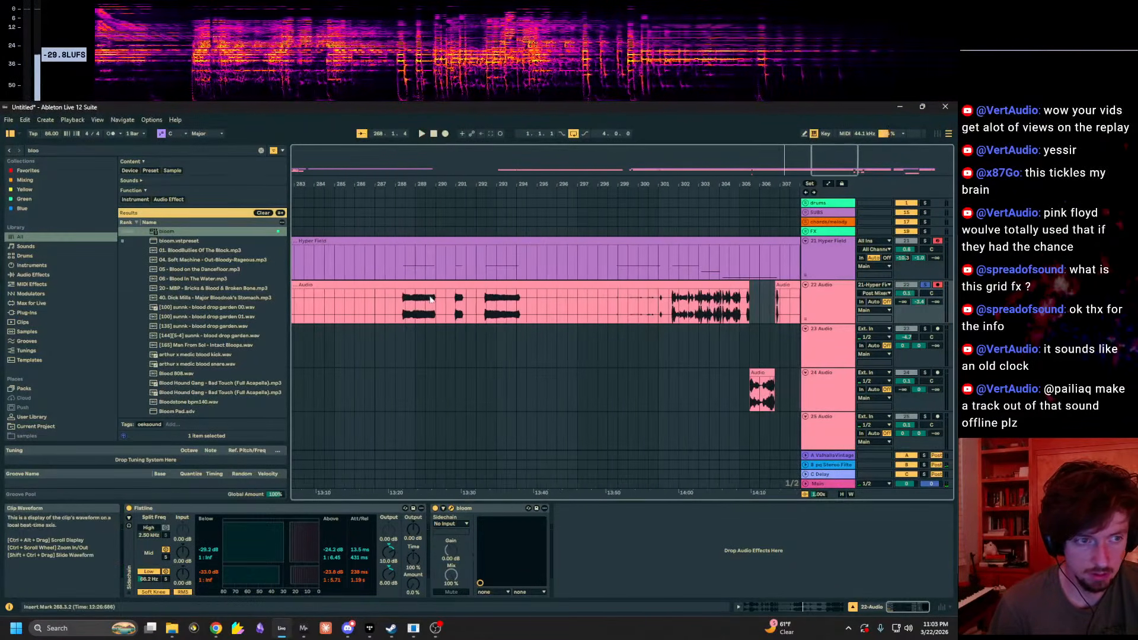
{"action": "left_click", "coordinate": [425, 308]}
{"action": "key", "text": "space"}
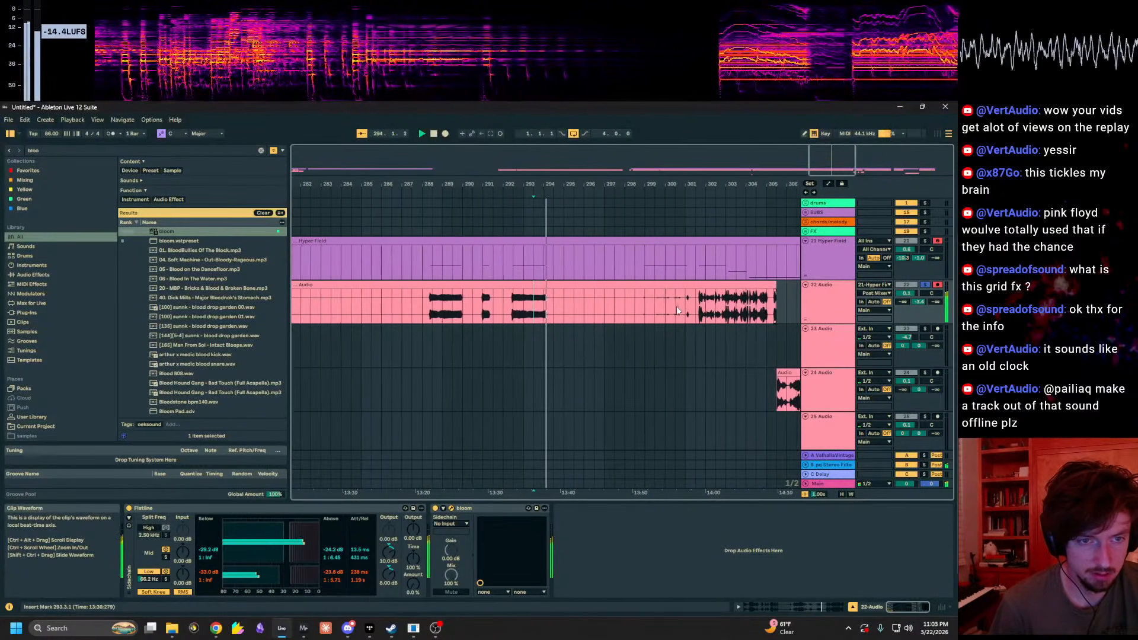
{"action": "left_click", "coordinate": [704, 309]}
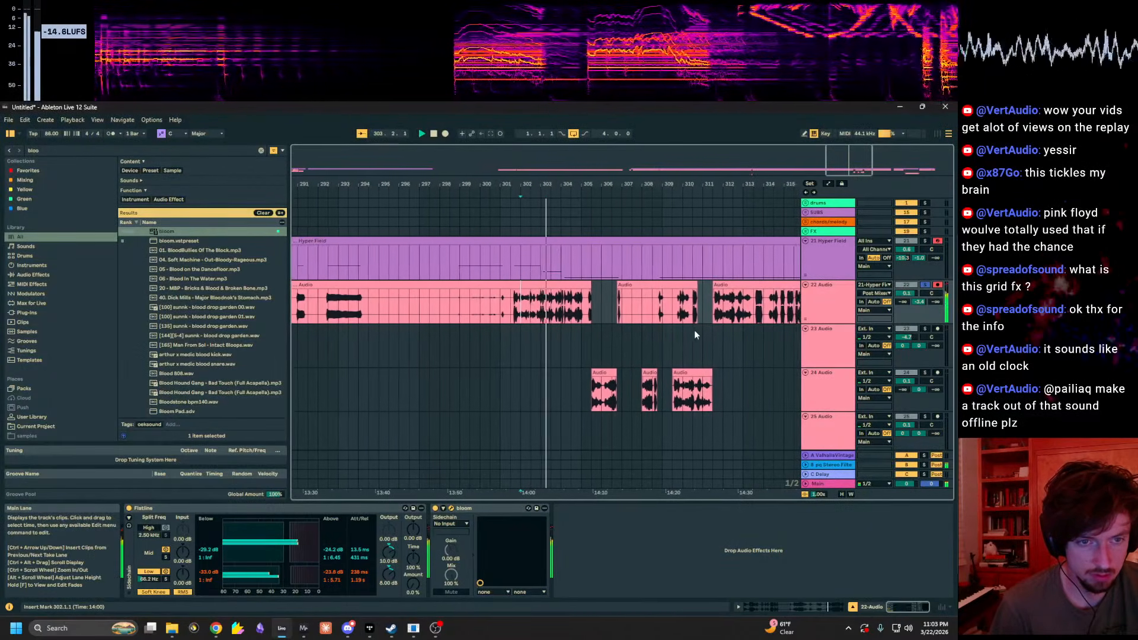
Step: Solo the 24 Audio track and play its three clips between bars 305 and 311
{"action": "left_click", "coordinate": [594, 373]}
{"action": "key", "text": "space"}
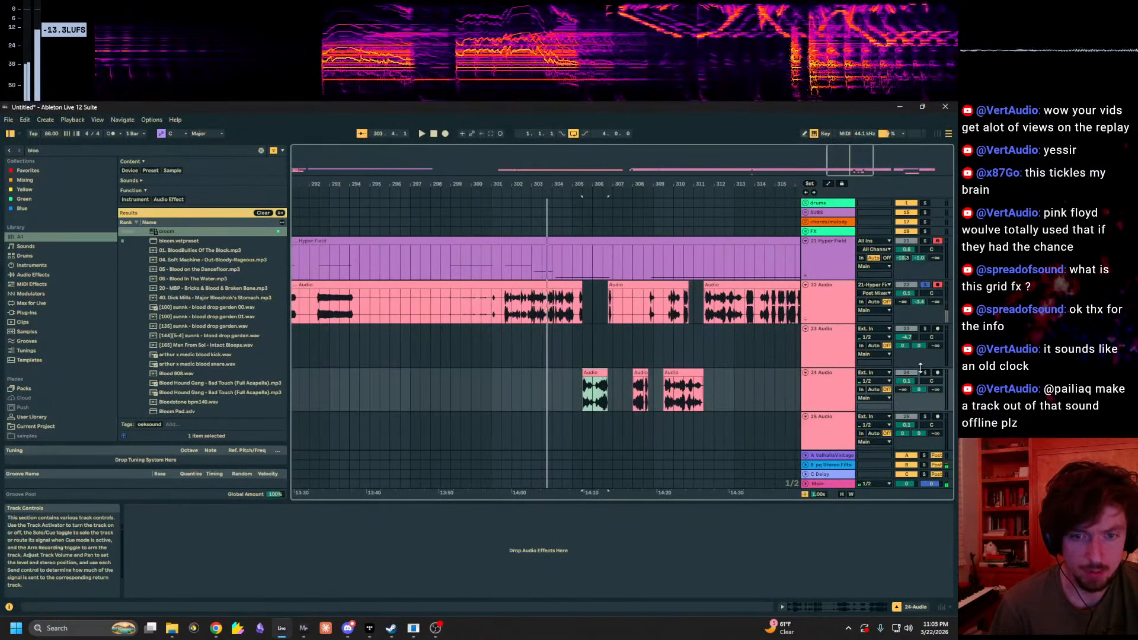
{"action": "left_click", "coordinate": [924, 373]}
{"action": "key", "text": "space"}
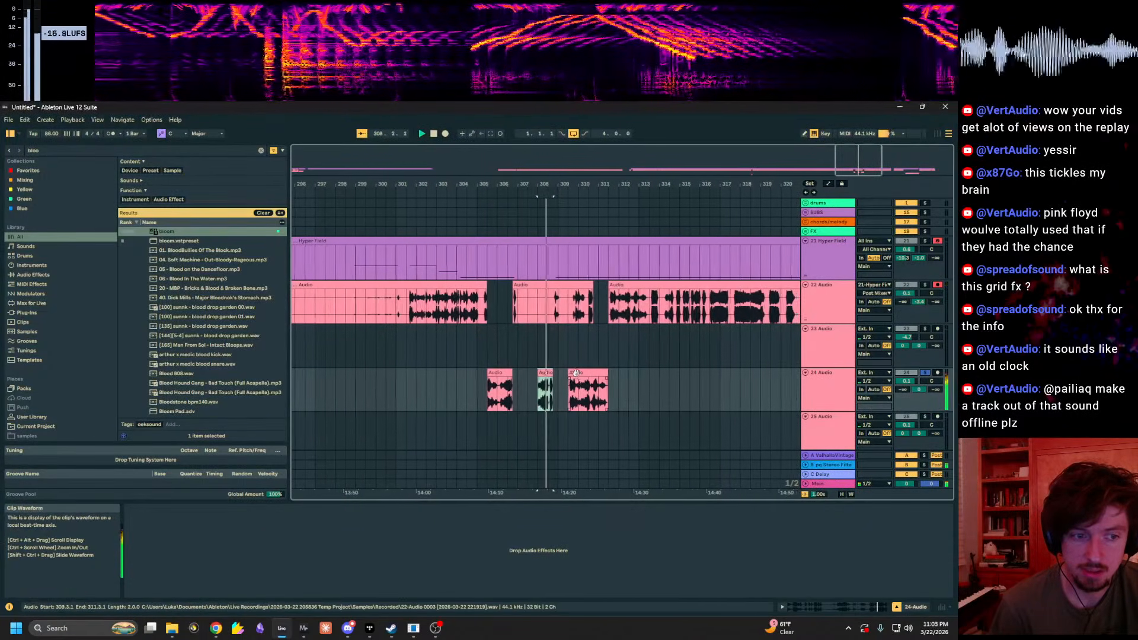
{"action": "left_click", "coordinate": [573, 372]}
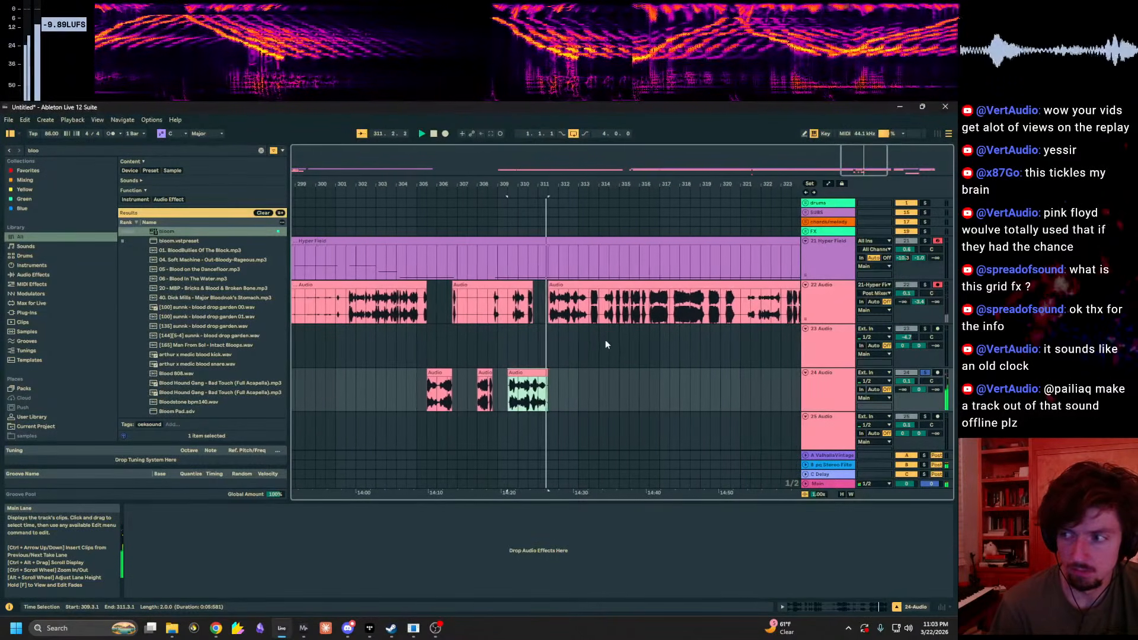
Step: Solo the 22 Audio track instead and resume listening from 312.1.1
{"action": "left_click", "coordinate": [563, 302]}
{"action": "key", "text": "space"}
{"action": "left_click", "coordinate": [558, 316]}
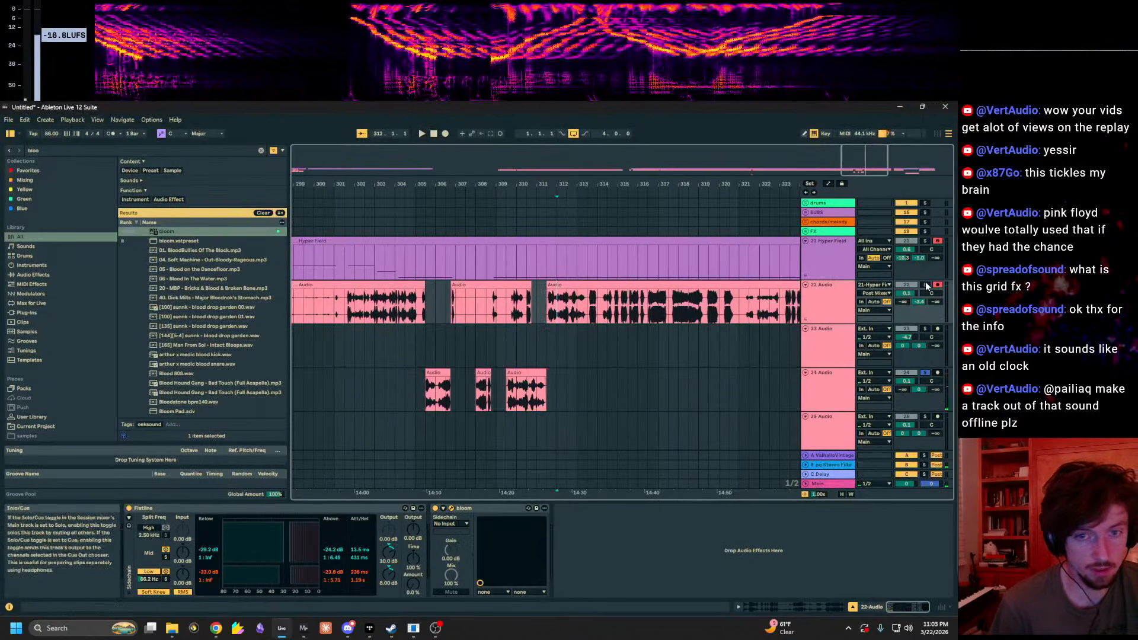
{"action": "left_click", "coordinate": [925, 285]}
{"action": "key", "text": "space"}
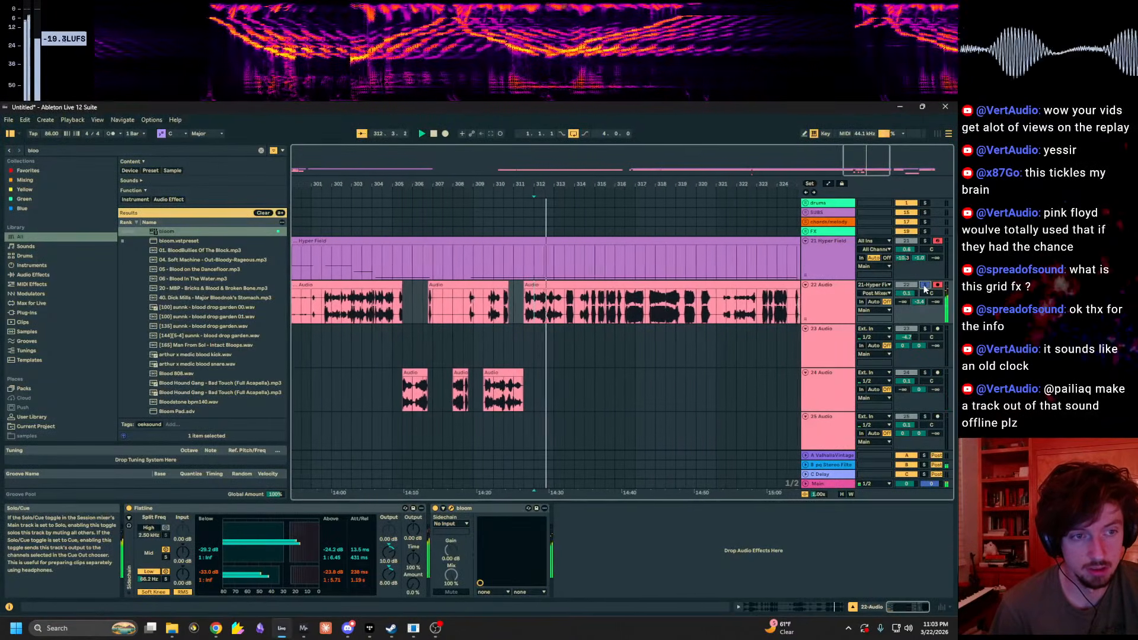
Step: Audition the loud bursts in the 22 Audio recording from about bar 316 to bar 322
{"action": "left_click_drag", "start_coordinate": [526, 182], "coordinate": [86, 237]}
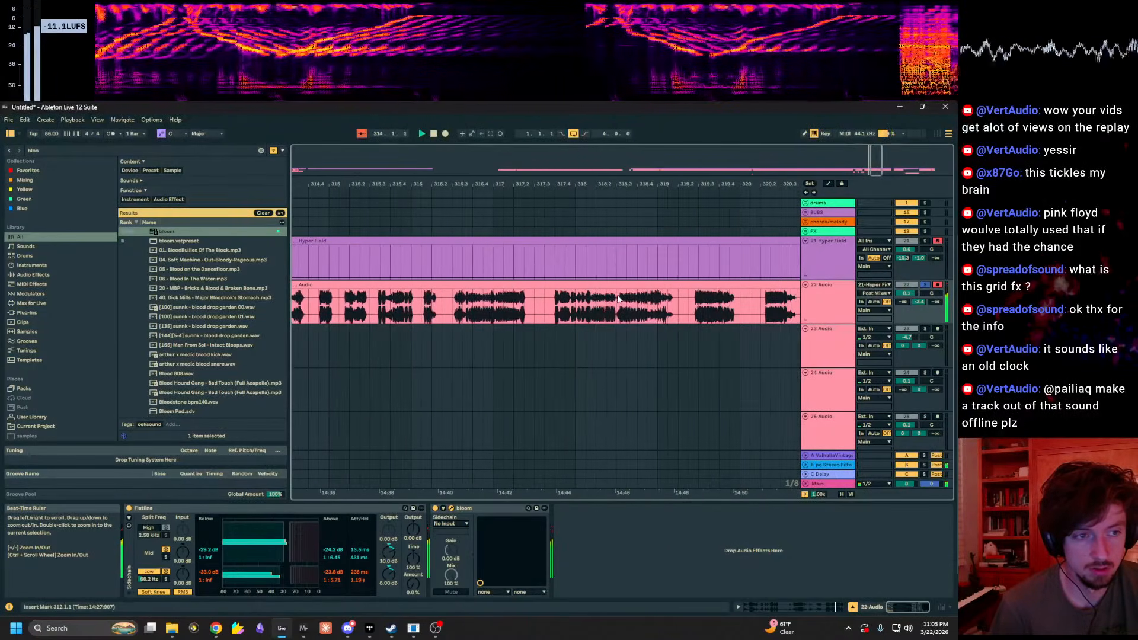
{"action": "key", "text": "space"}
{"action": "left_click", "coordinate": [623, 312]}
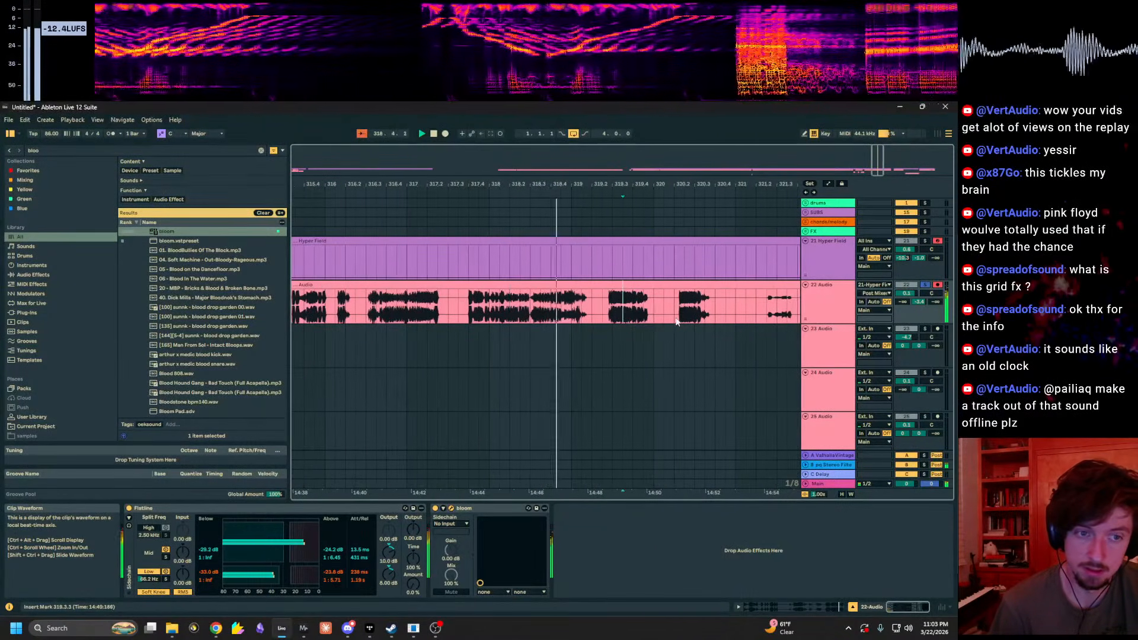
{"action": "left_click", "coordinate": [639, 326]}
{"action": "left_click", "coordinate": [471, 300]}
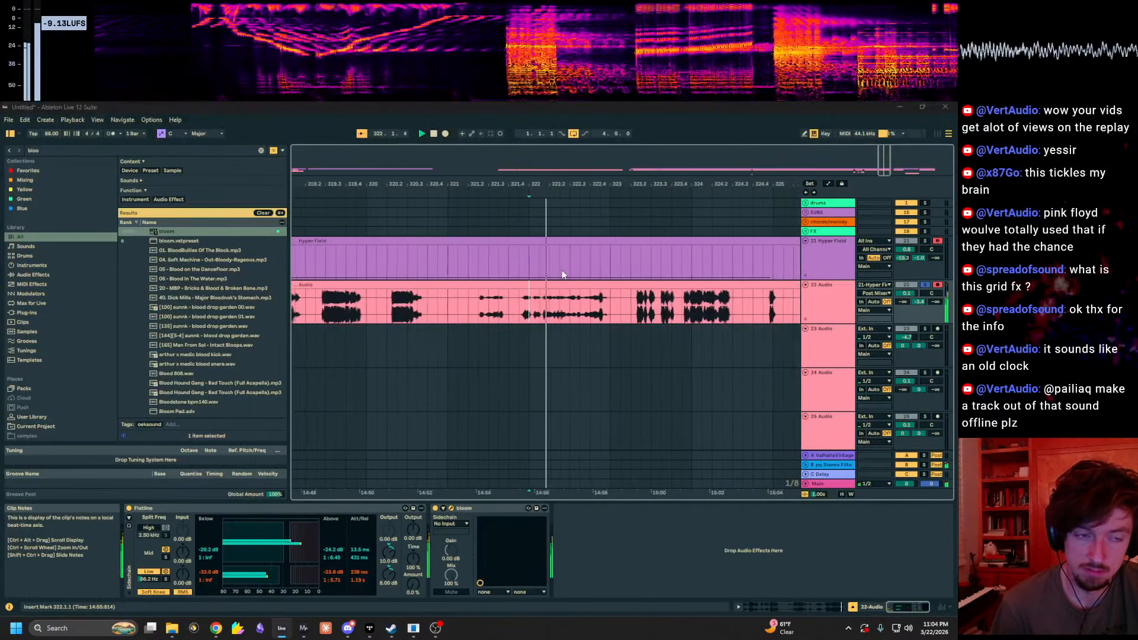
Step: Move the split opening hit near bar 184 from 22 Audio down to 25 Audio at 184.1.1
{"action": "left_click_drag", "start_coordinate": [526, 185], "coordinate": [794, 104]}
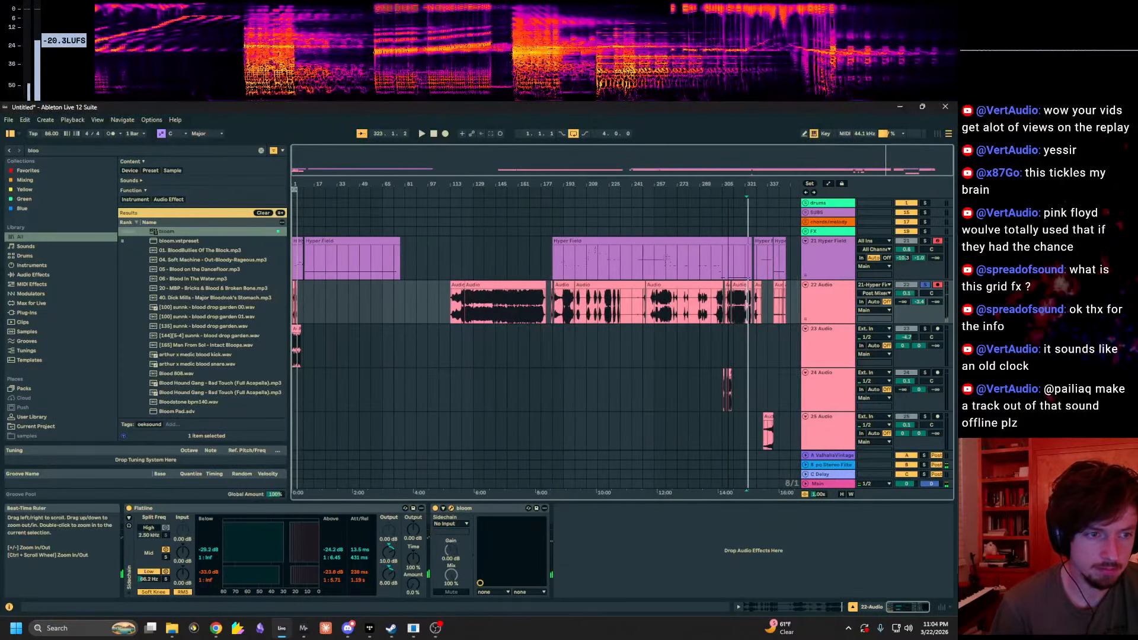
{"action": "left_click_drag", "start_coordinate": [555, 186], "coordinate": [575, 398]}
{"action": "left_click", "coordinate": [579, 287]}
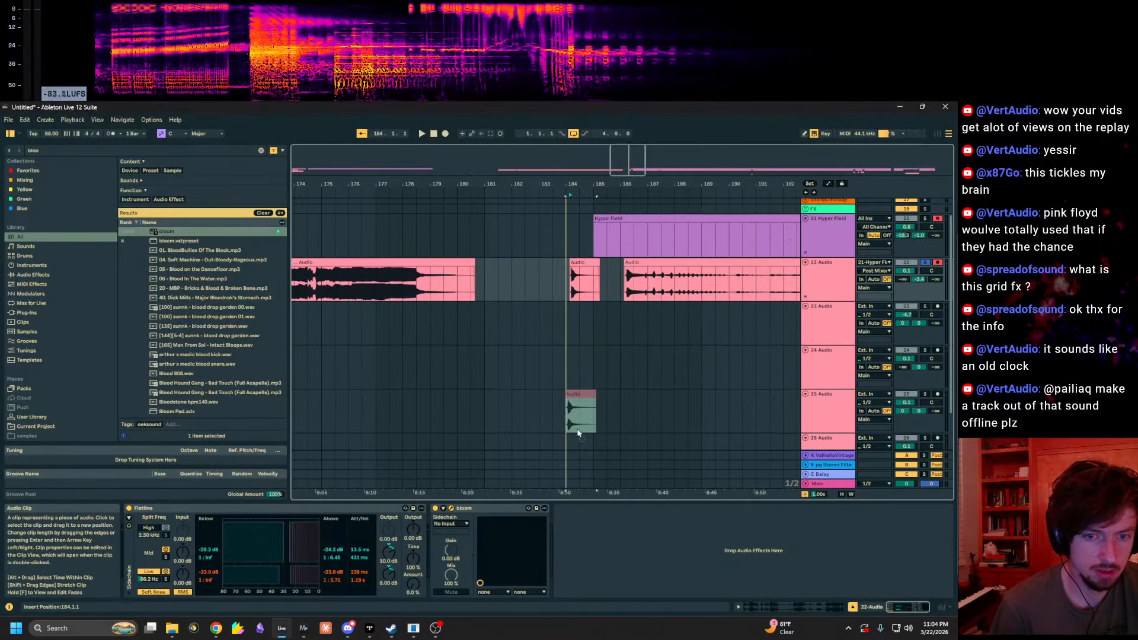
Step: Move the half-bar hit at 200.3.1 down to the 25 Audio track and play it
{"action": "left_click_drag", "start_coordinate": [726, 186], "coordinate": [320, 170]}
{"action": "left_click_drag", "start_coordinate": [482, 292], "coordinate": [479, 412]}
{"action": "key", "text": "space"}
{"action": "key", "text": "space"}
Step: Play the arrangement around the hits split out at bar 250, return to the full overview and select the 26 Audio track
{"action": "left_click_drag", "start_coordinate": [665, 163], "coordinate": [760, 163]}
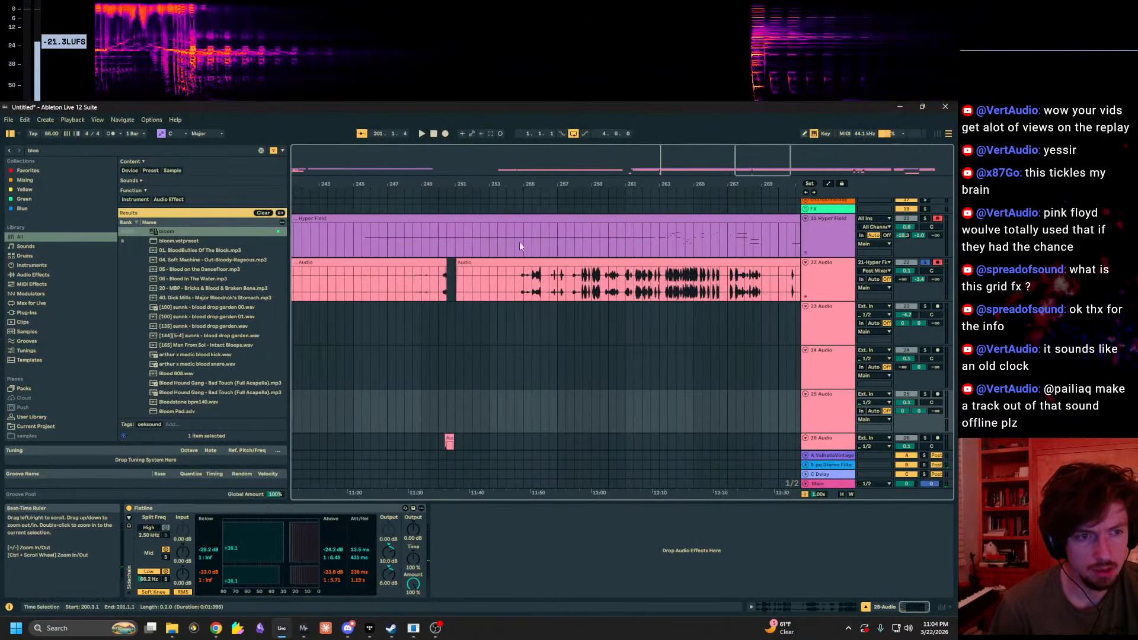
{"action": "left_click", "coordinate": [438, 286]}
{"action": "key", "text": "space"}
{"action": "mouse_move", "coordinate": [547, 183]}
{"action": "left_mouse_down"}
{"action": "mouse_move", "coordinate": [549, 204]}
{"action": "mouse_move", "coordinate": [534, 89]}
{"action": "left_mouse_up"}
{"action": "key", "text": "space"}
{"action": "scroll", "coordinate": [564, 414], "scroll_direction": "down", "scroll_amount": 2}
{"action": "left_click", "coordinate": [549, 399]}
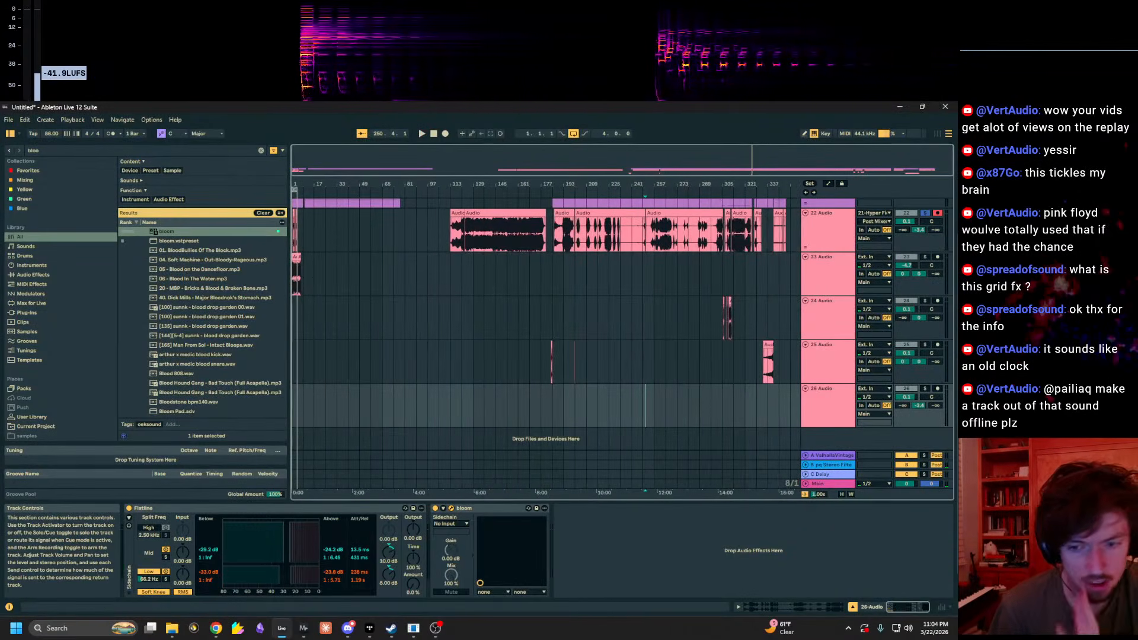